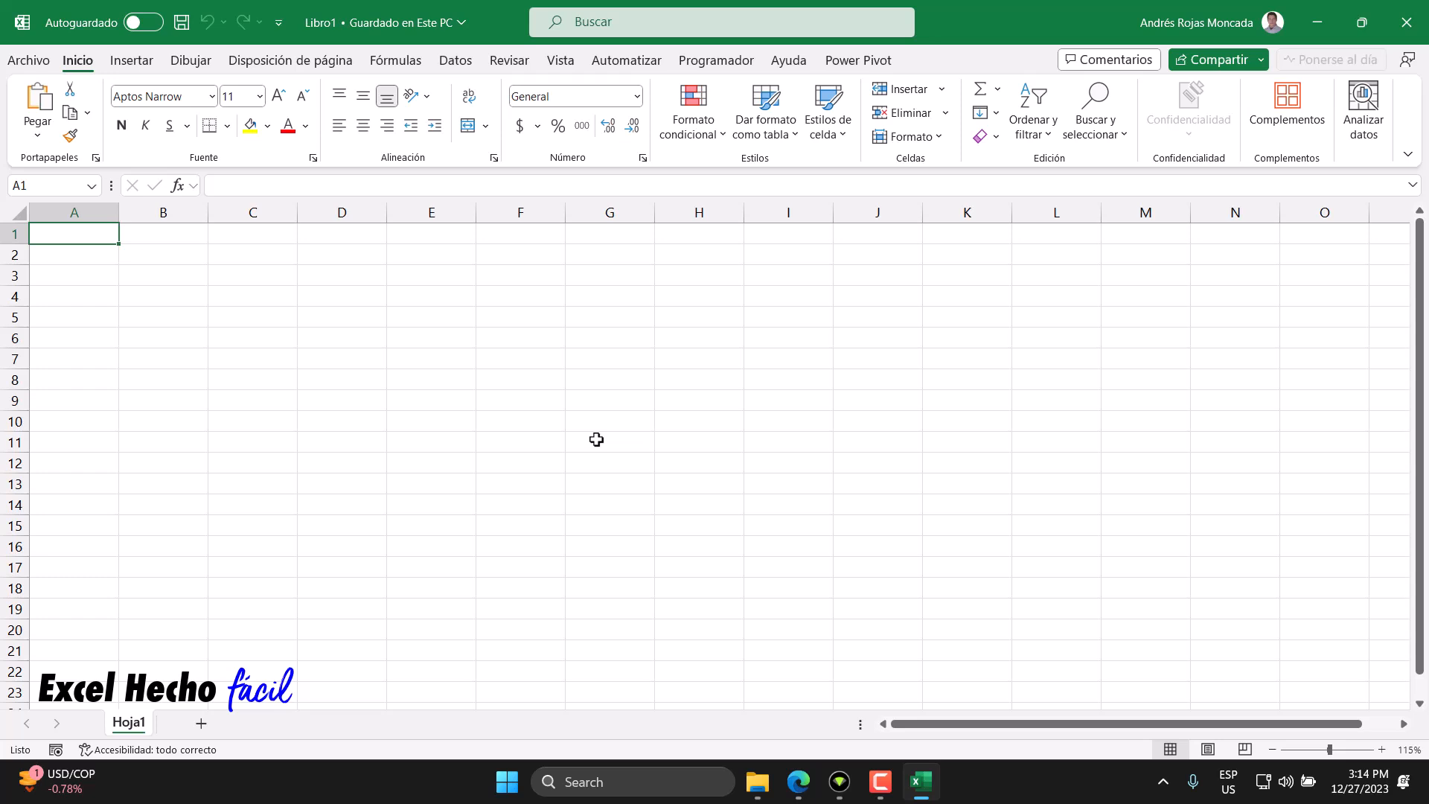
- View the 1000-peso Colombian banknote image in the browser, then return to the workbook
left_click(799, 781)
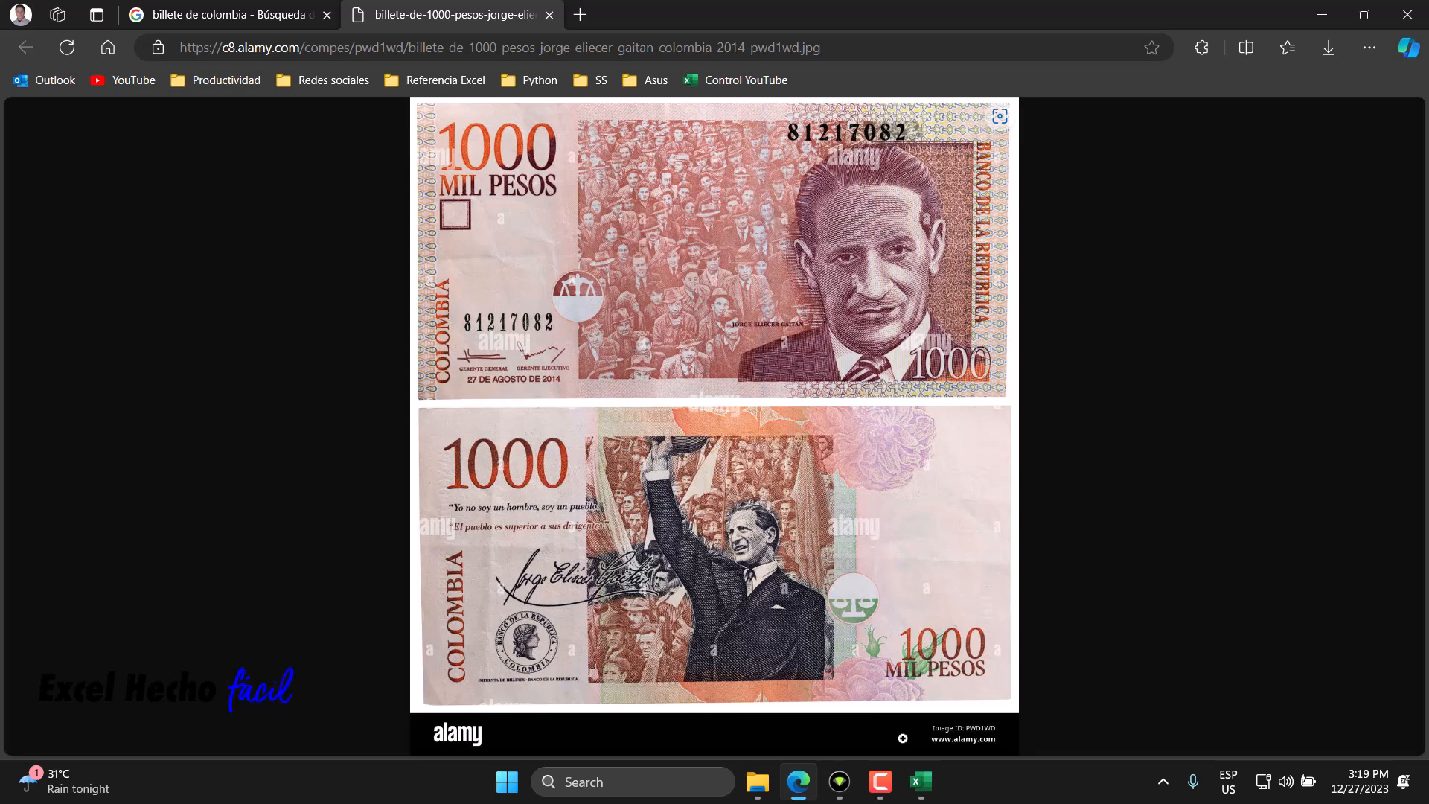
left_click(922, 782)
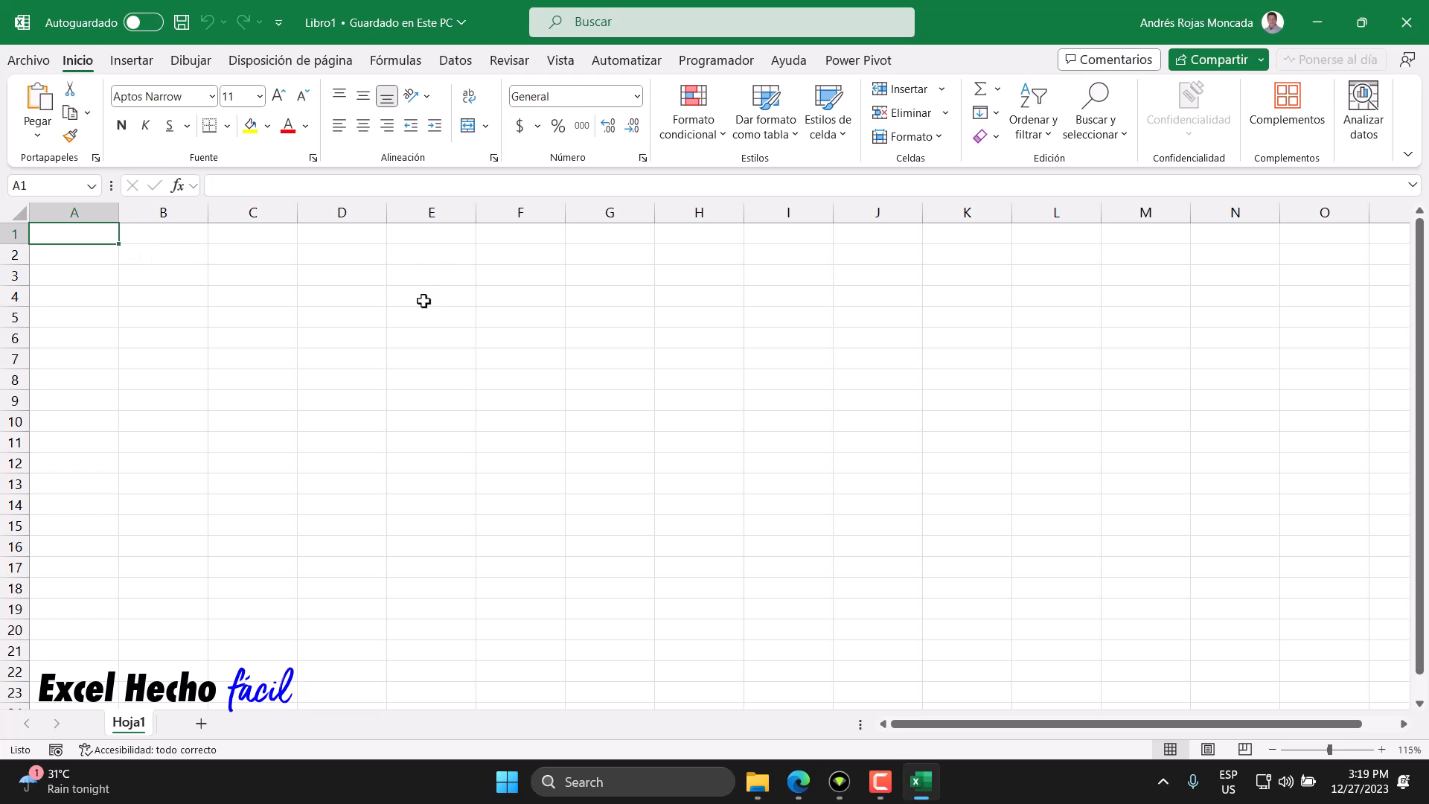
- Enter the header Numeros in cell A1
type("Numeros")
key("Return")
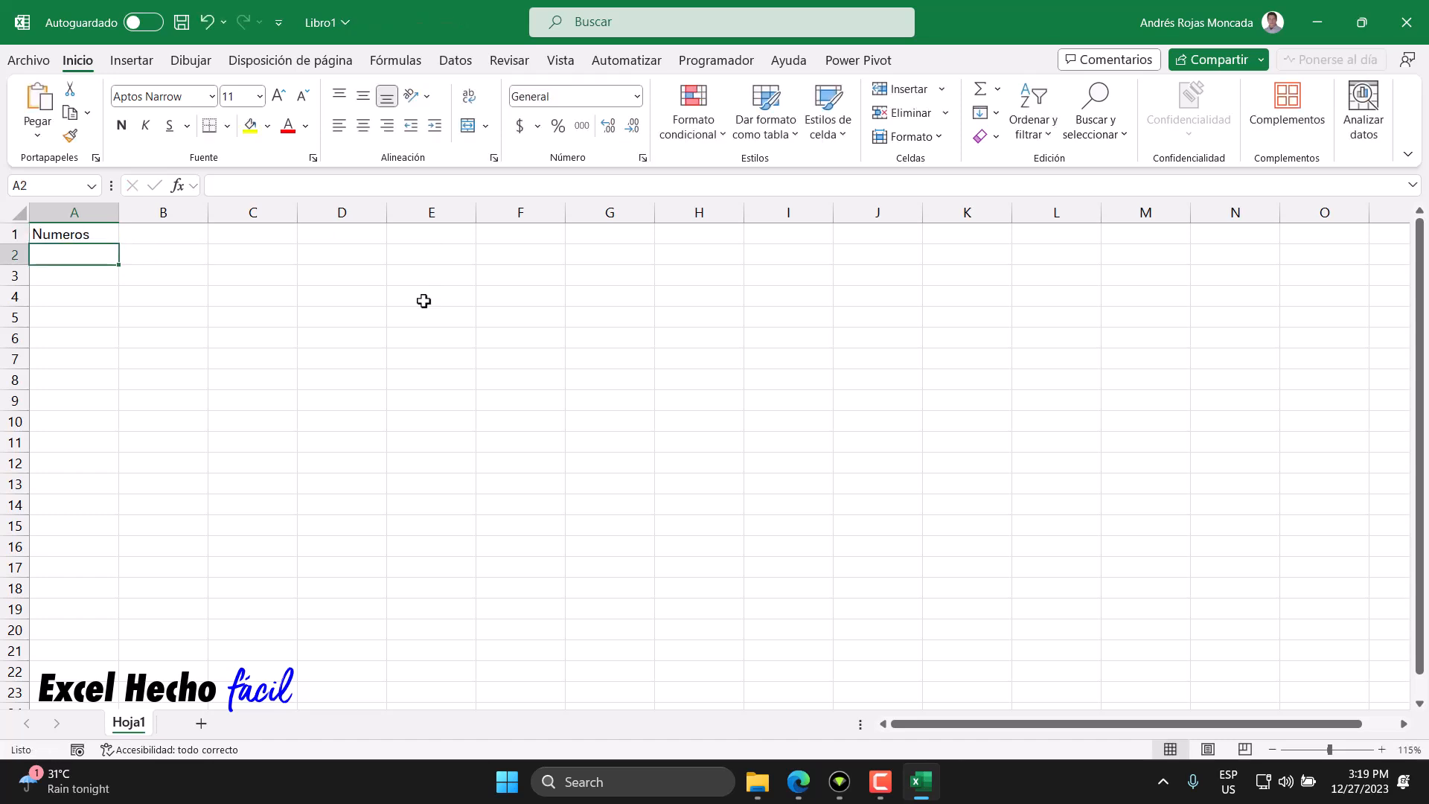
- Format the A1 header with a dark blue fill and bold white font
left_click(105, 234)
left_click(267, 125)
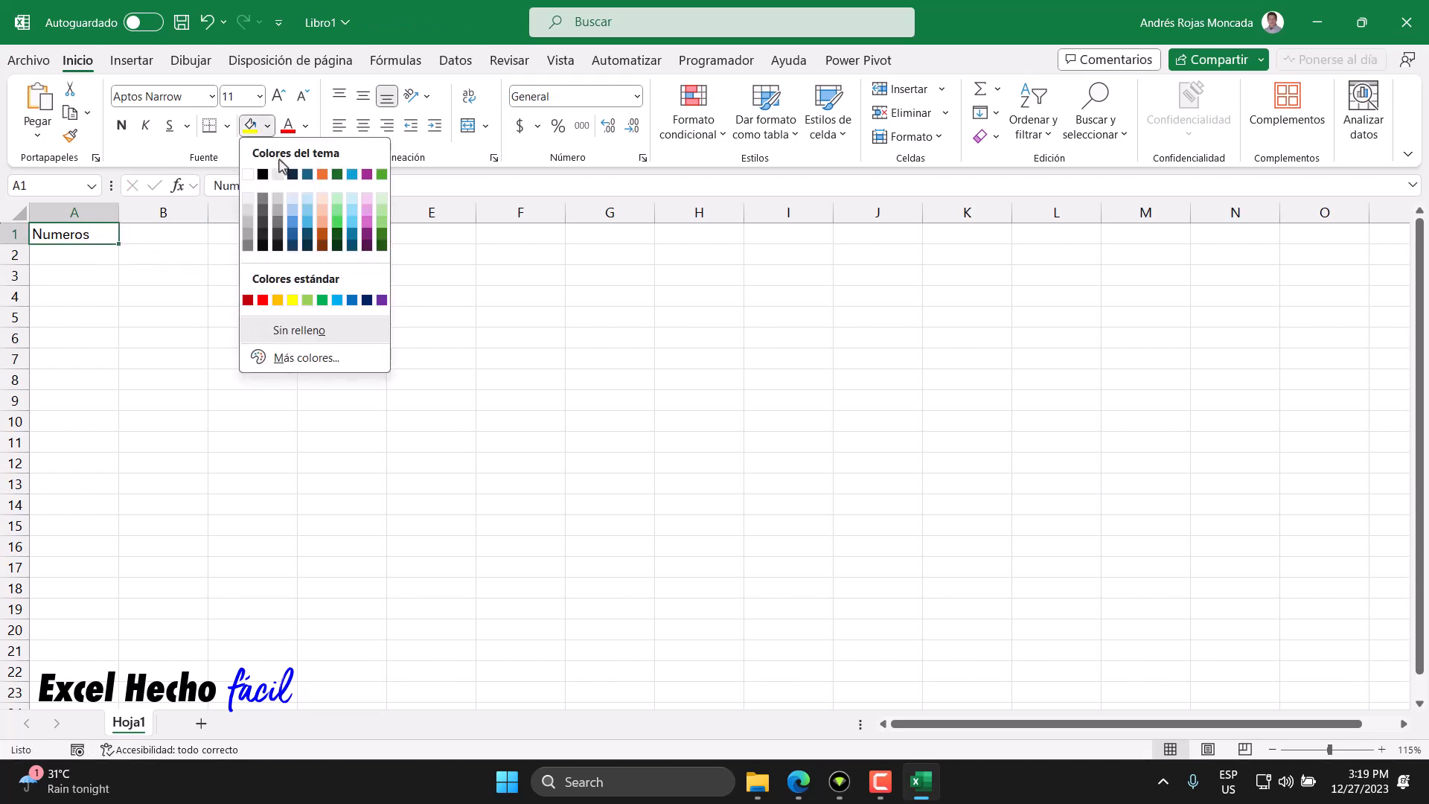
left_click(290, 172)
left_click(305, 125)
left_click(292, 202)
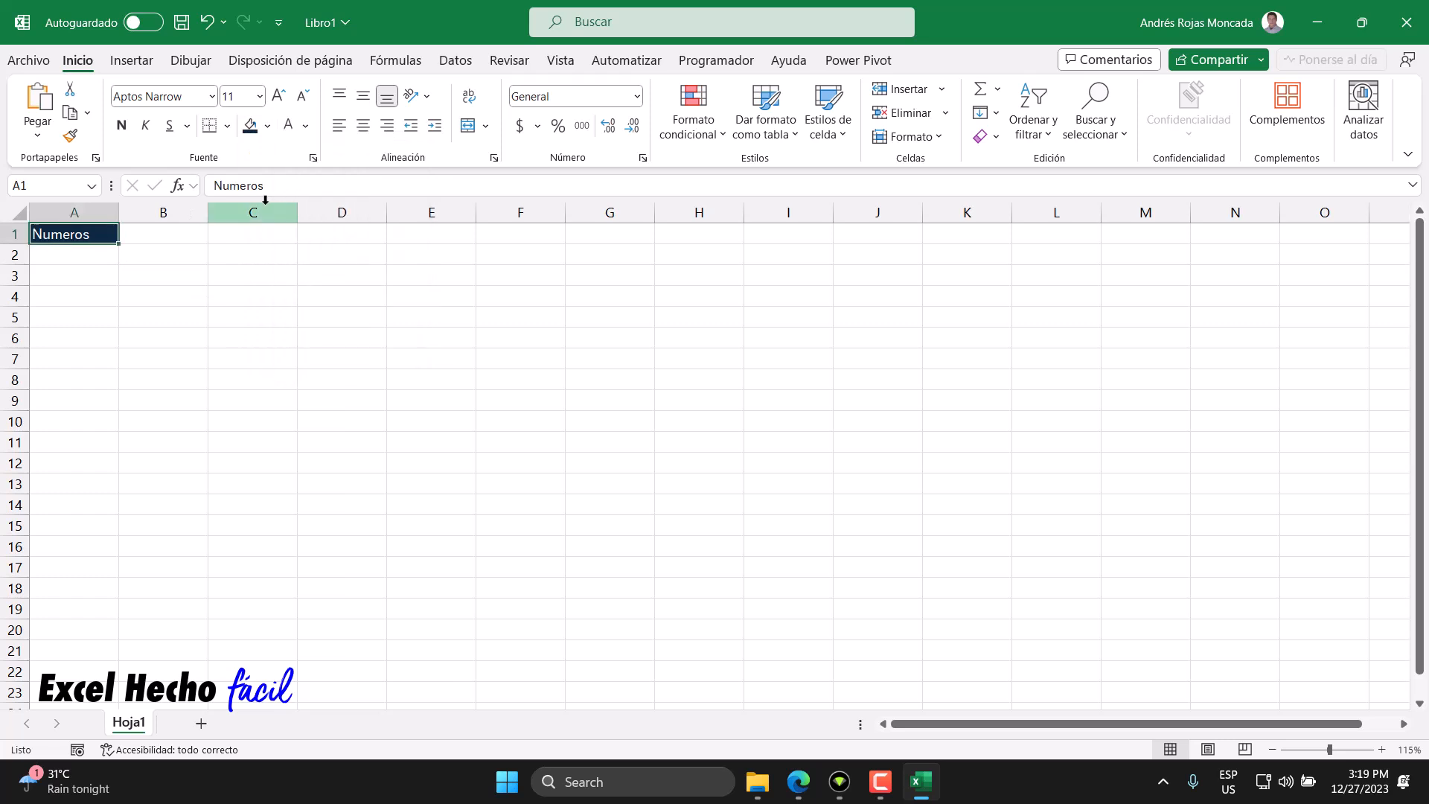
left_click(121, 125)
left_click(98, 251)
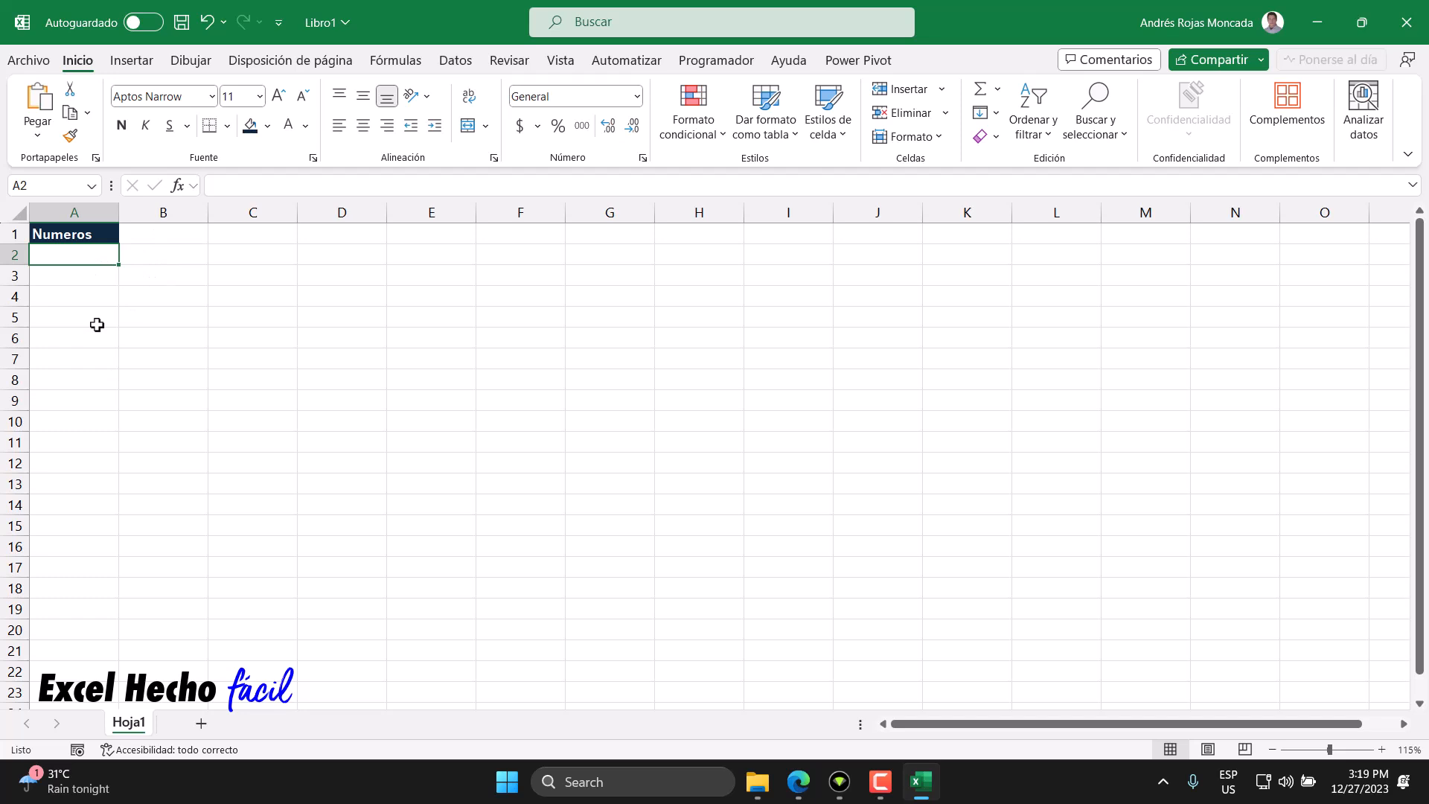
- Enter the formula =99999999 in cell A2
type("=")
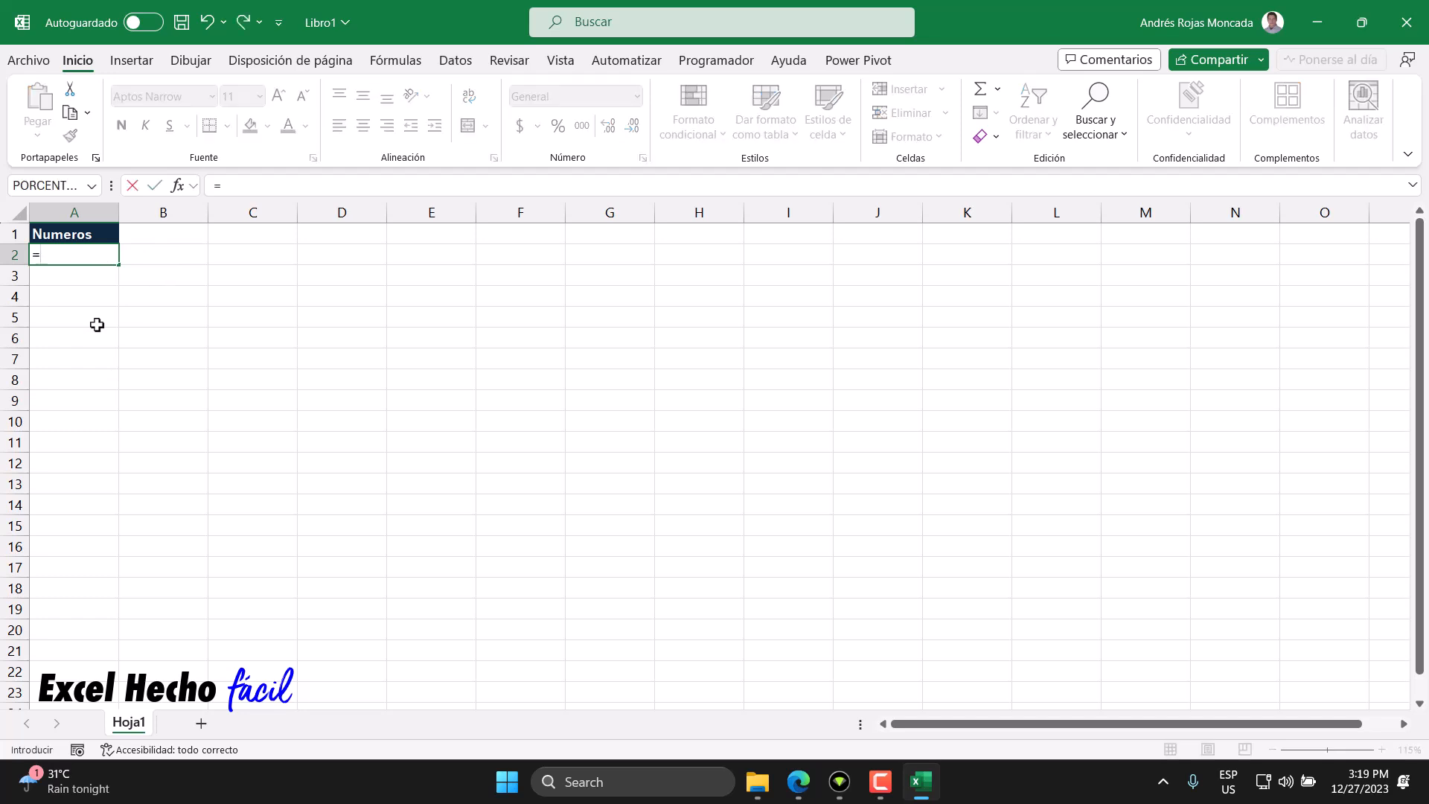
type("99999")
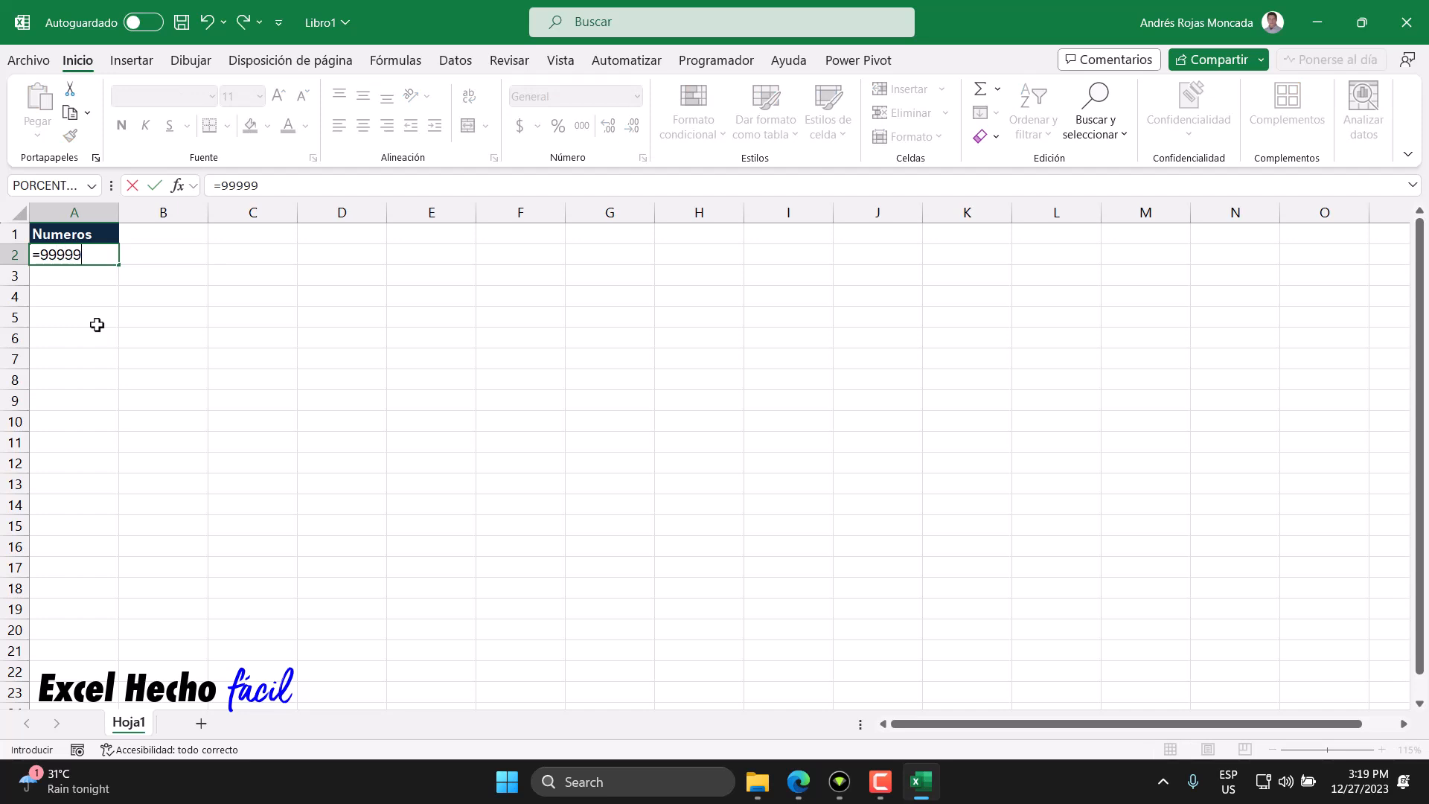
type("966")
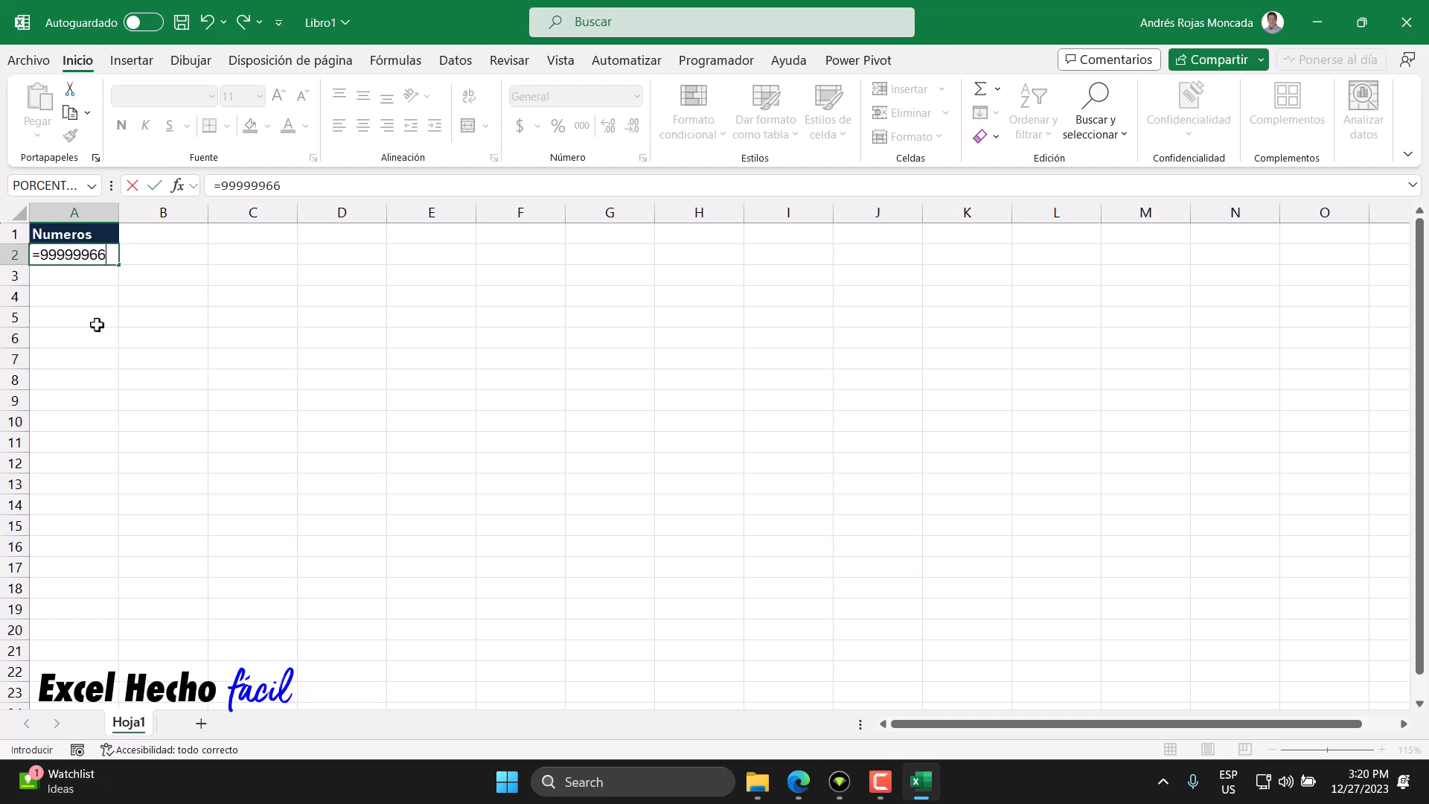
left_click(41, 255)
left_click_drag(89, 256, 109, 256)
type("99")
key("Return")
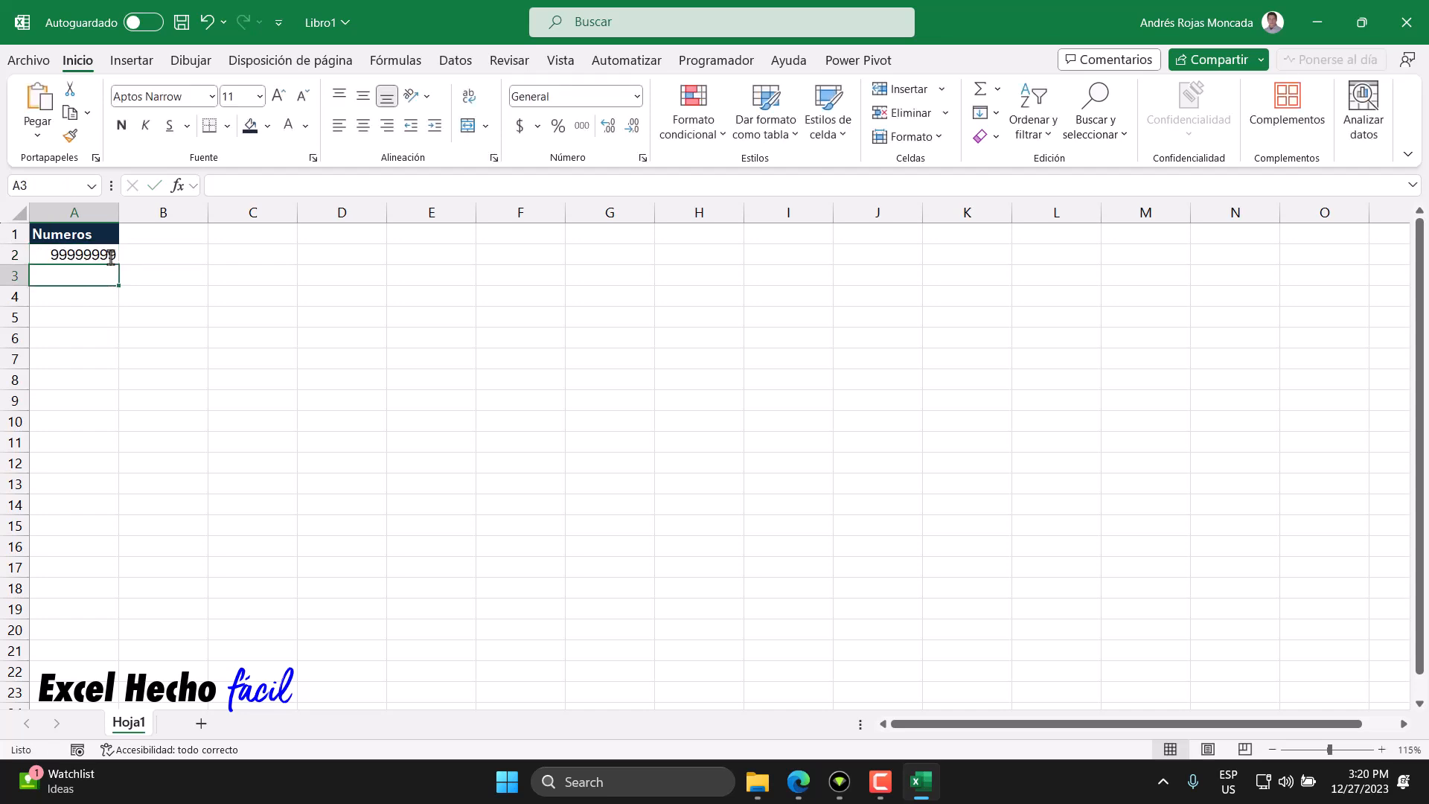
- Select the last three digits of A2's formula in the formula bar
left_click(111, 255)
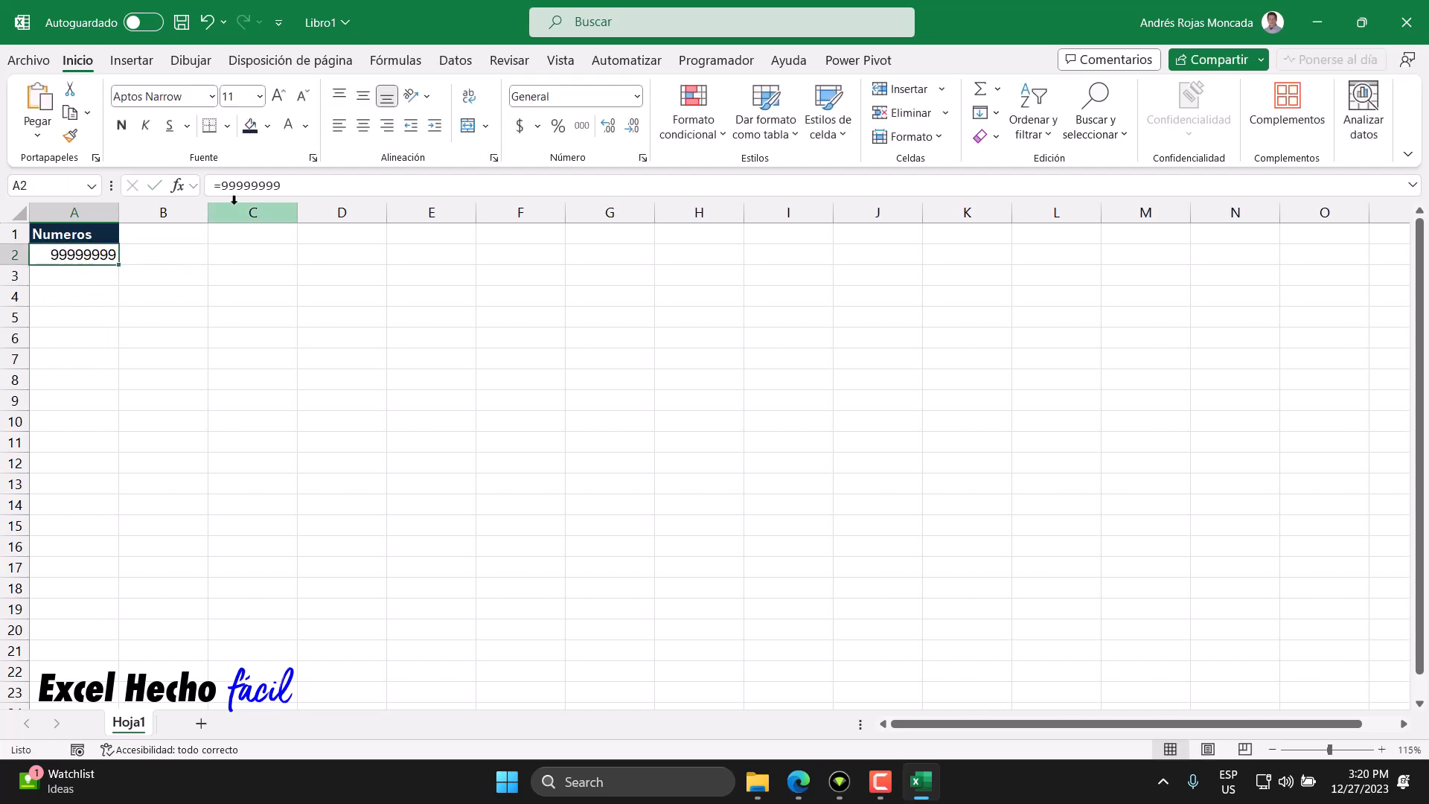
left_click(221, 185)
left_click_drag(220, 186, 261, 186)
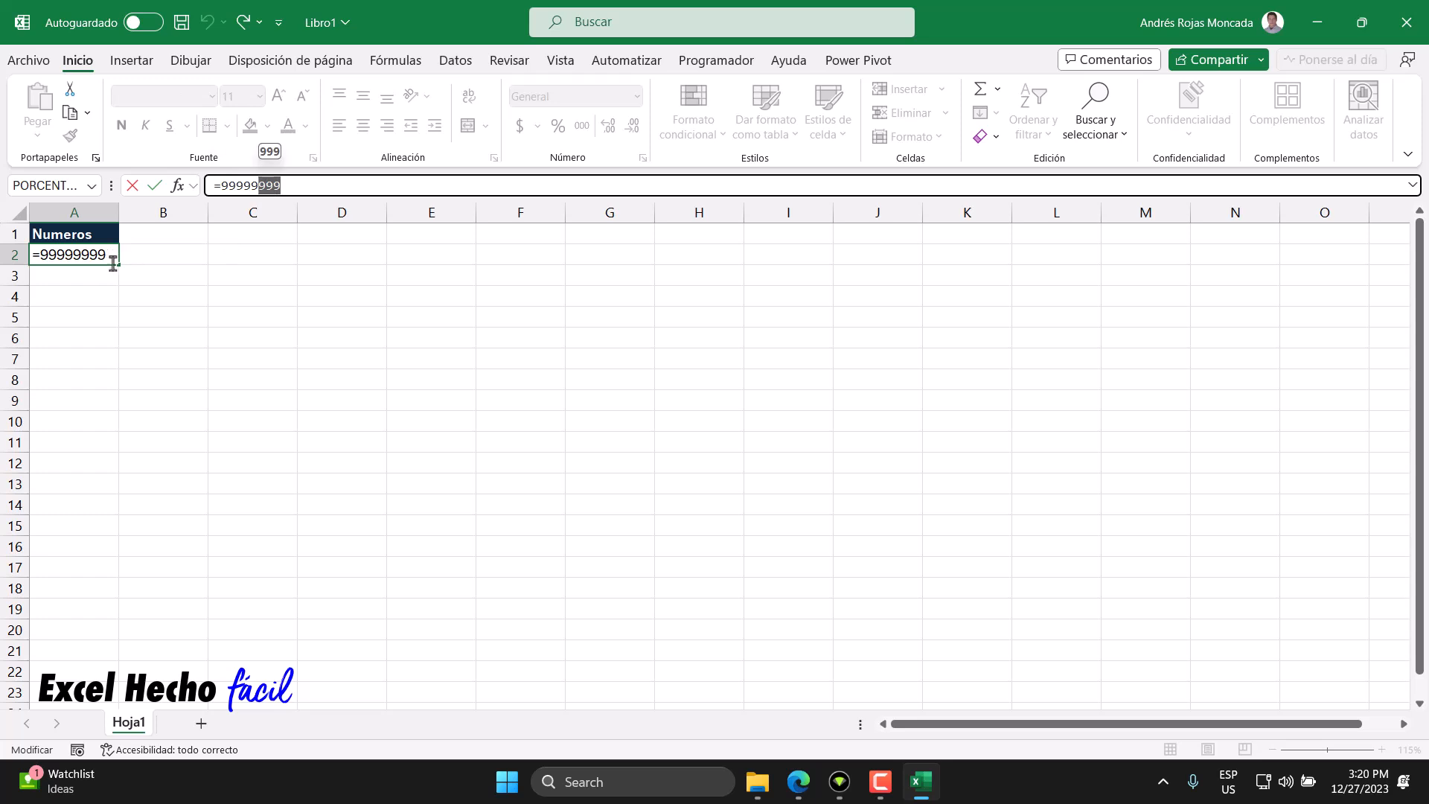
- Try evaluating the formula =9*8 in B2 to its value, then cancel the entry
left_click(137, 258)
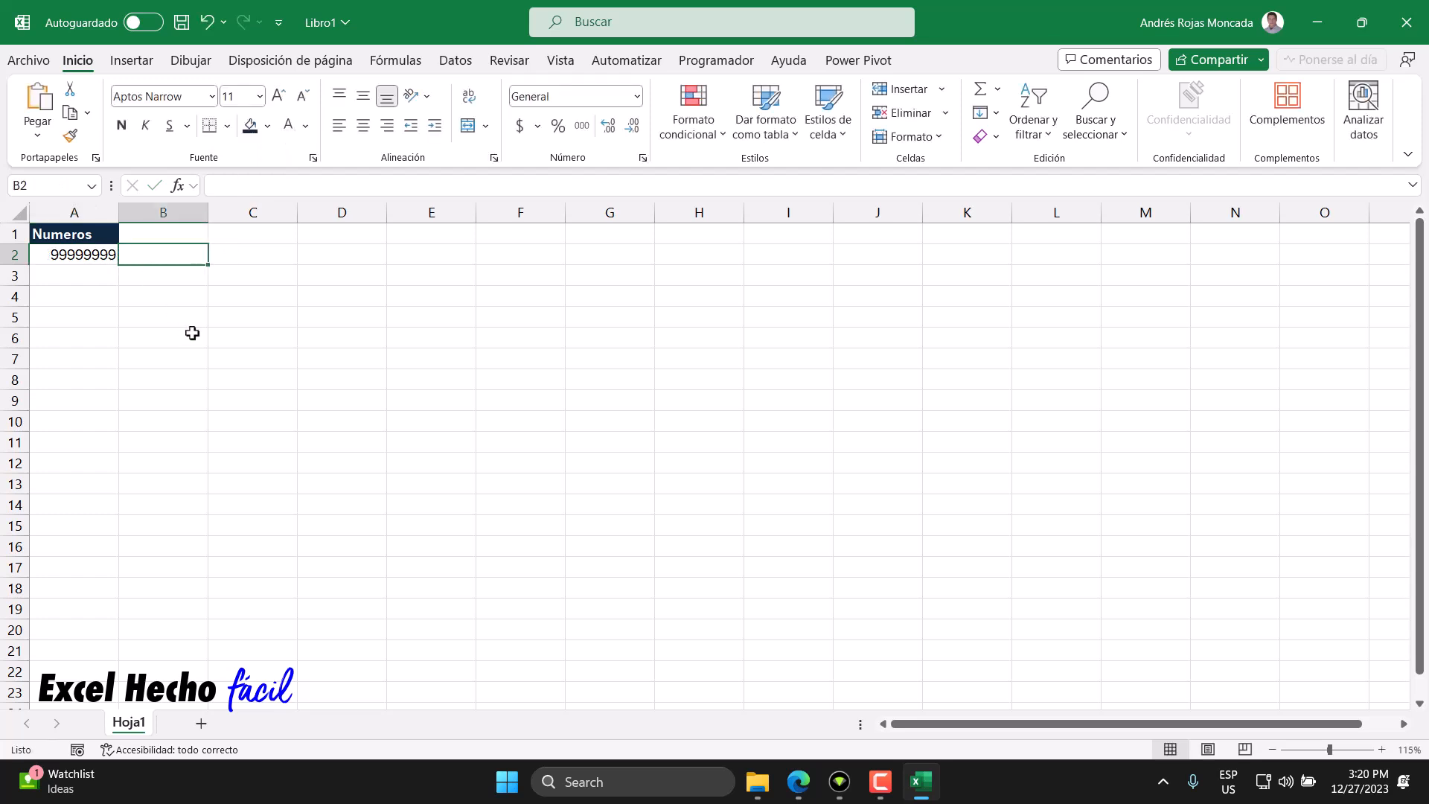
type("=9*8")
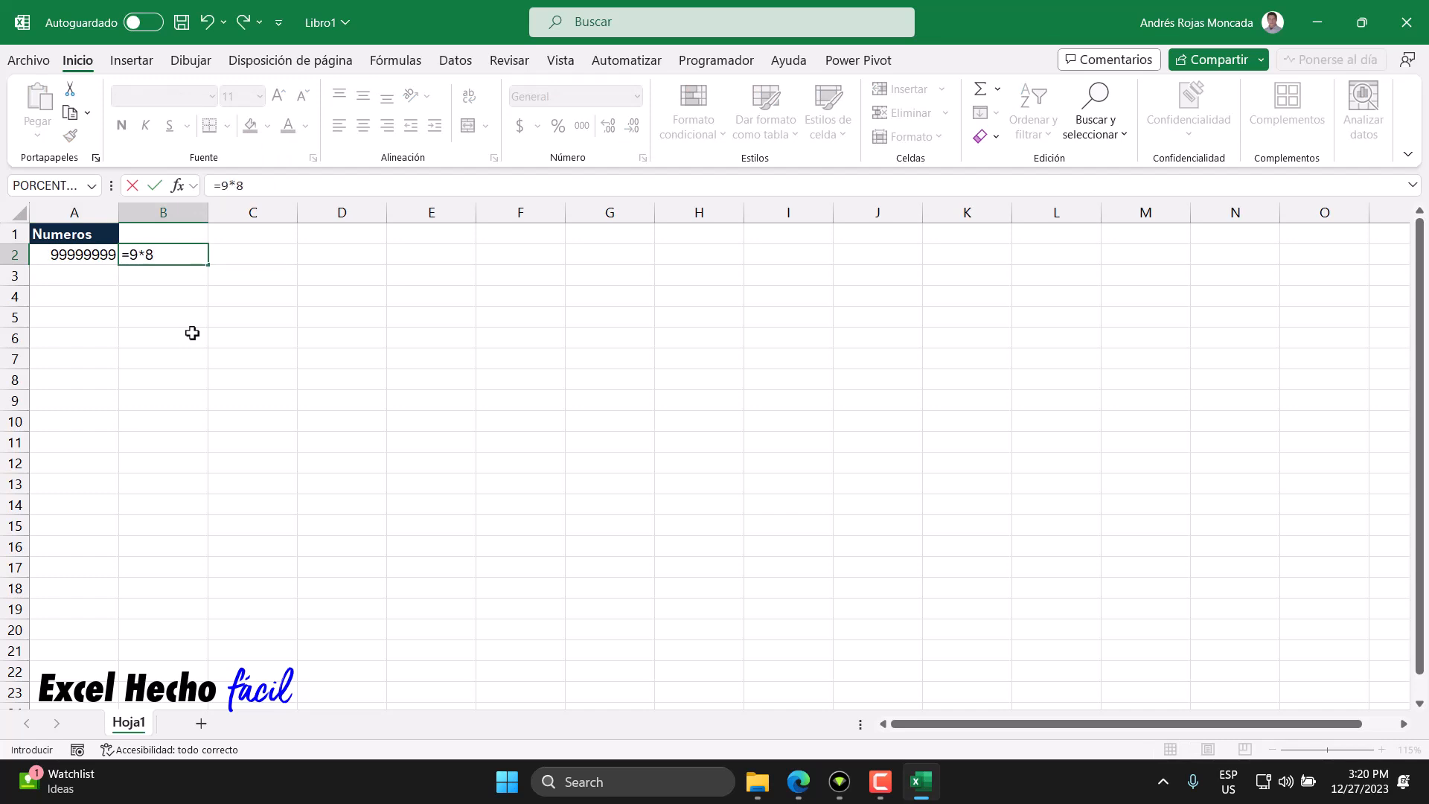
key("F9")
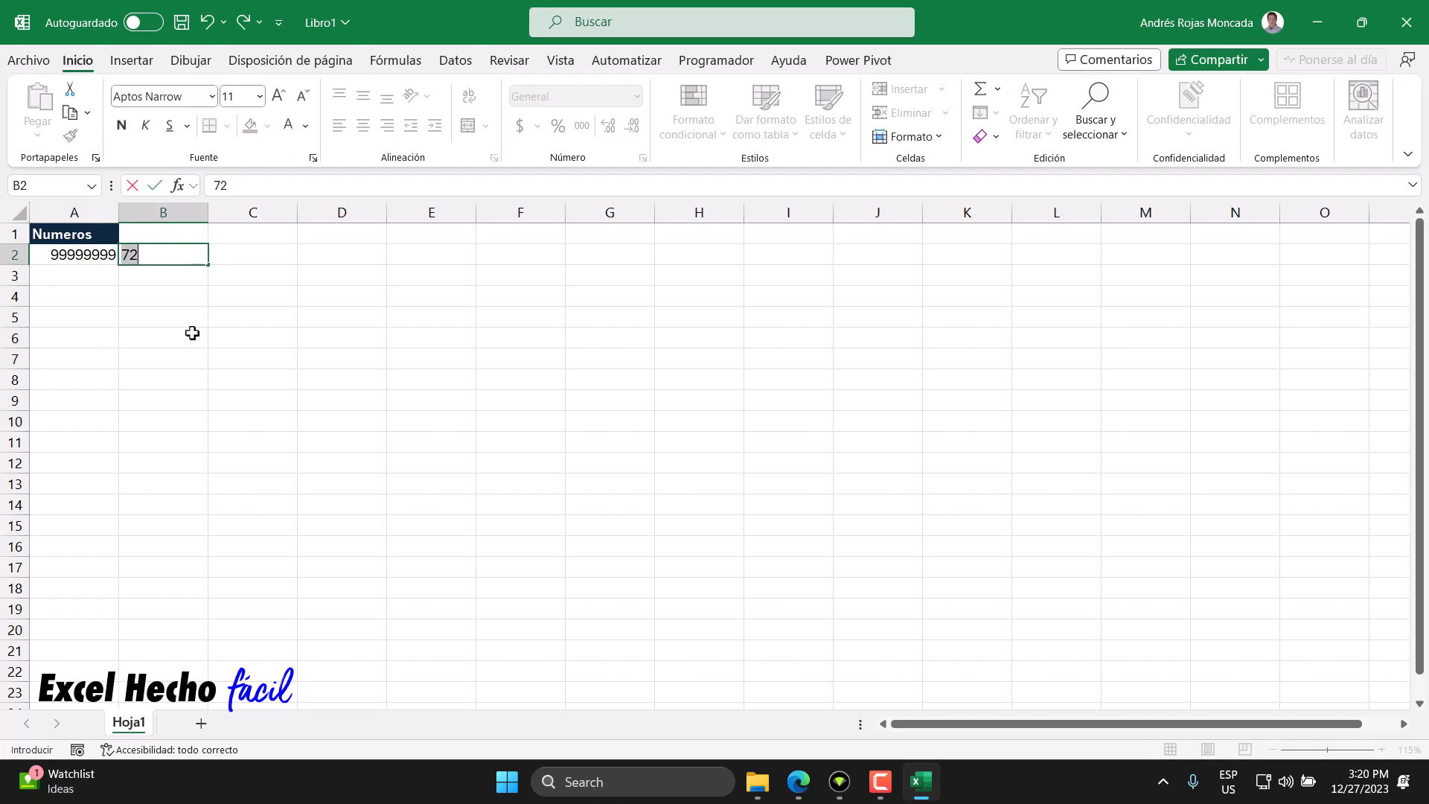
double_click(131, 256)
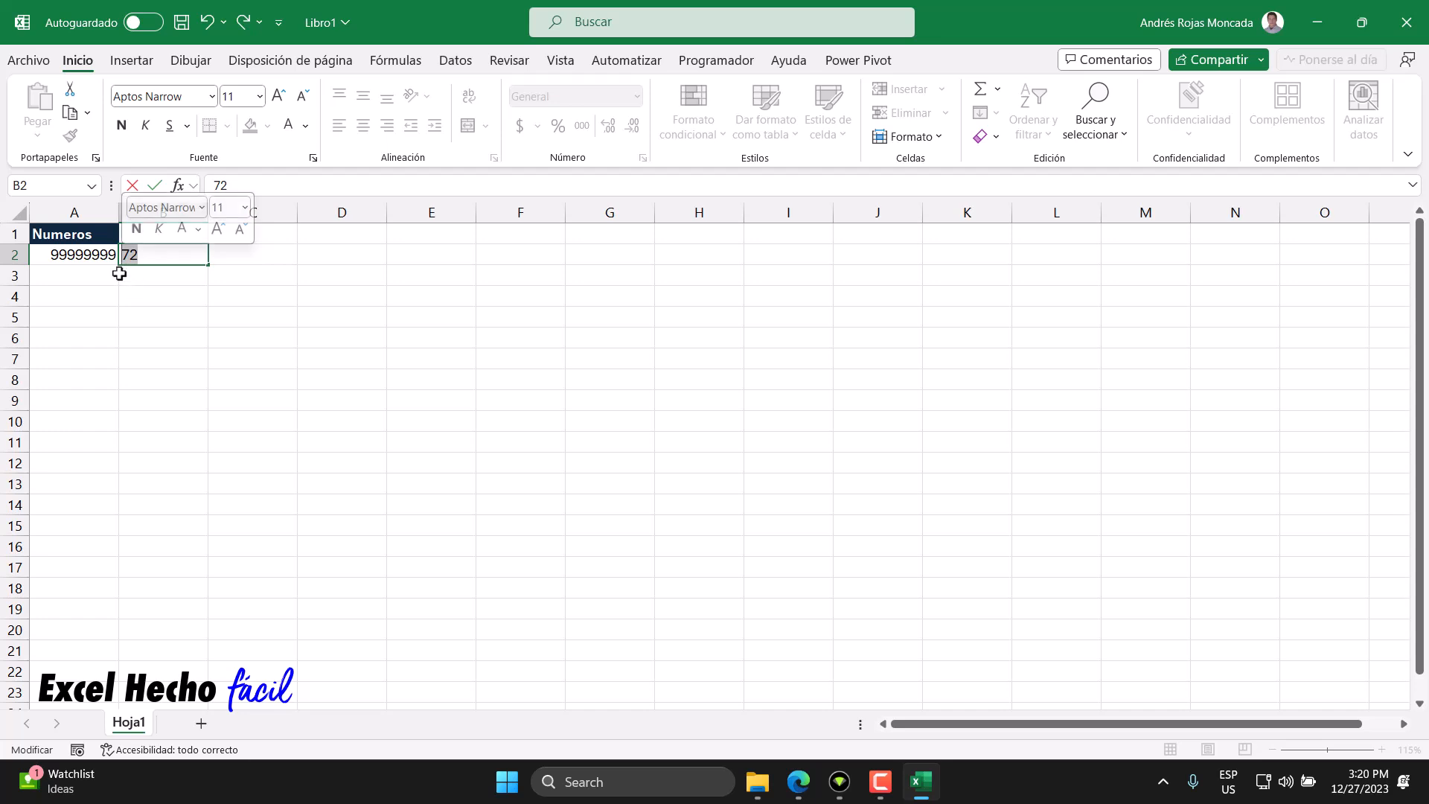
key("Escape")
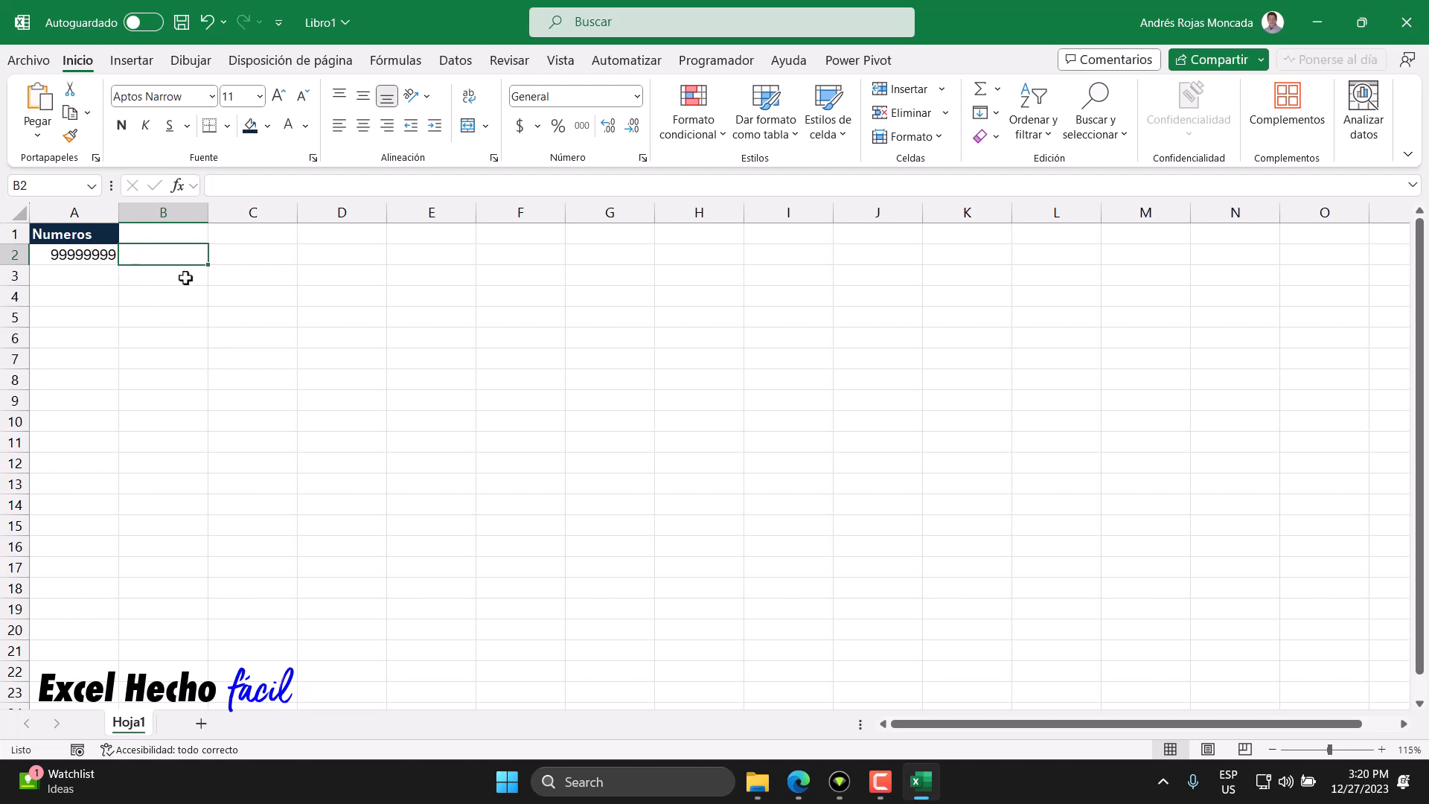
- Change A2's formula to =99999966
left_click(70, 256)
left_click(284, 185)
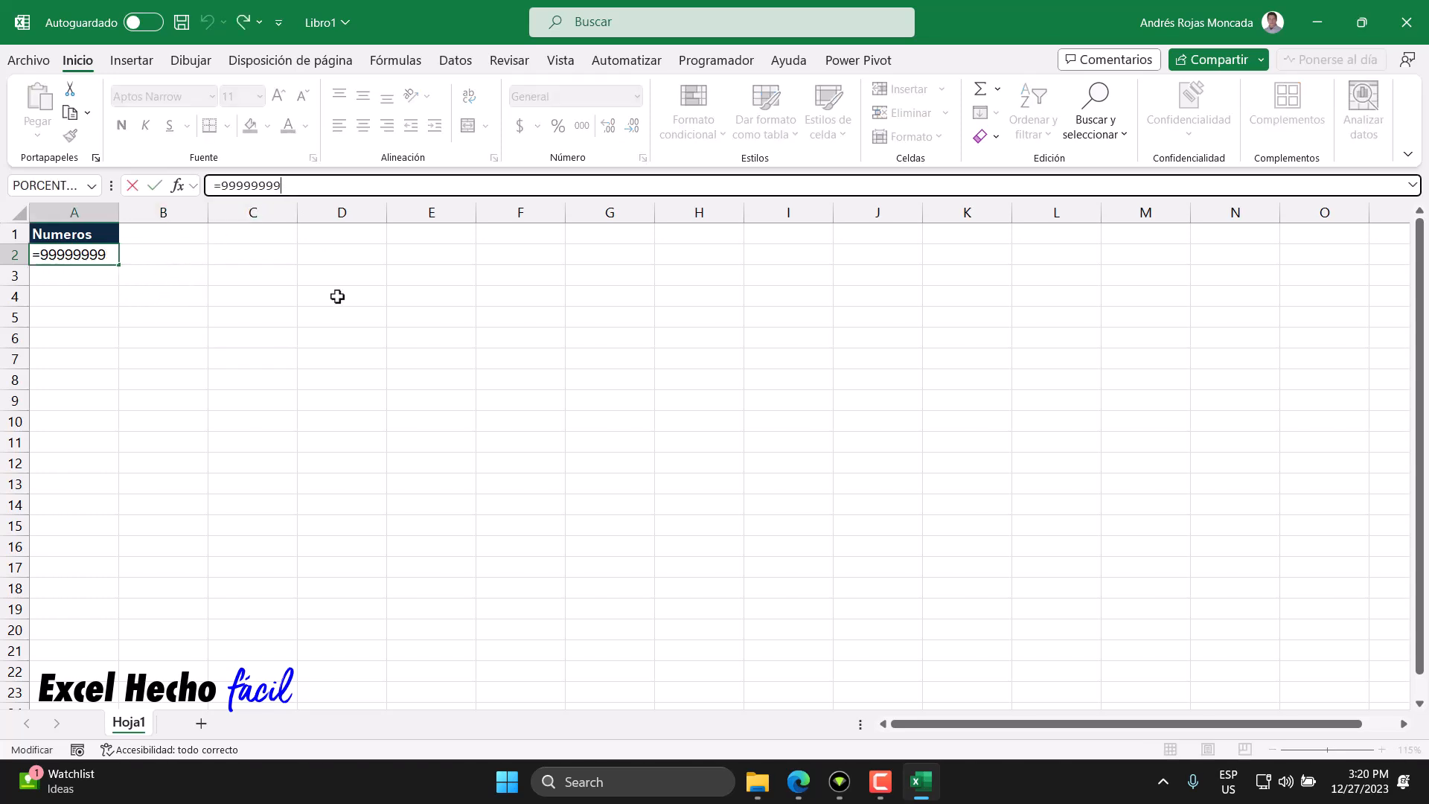
key("BackSpace")
key("BackSpace")
type("66")
key("Return")
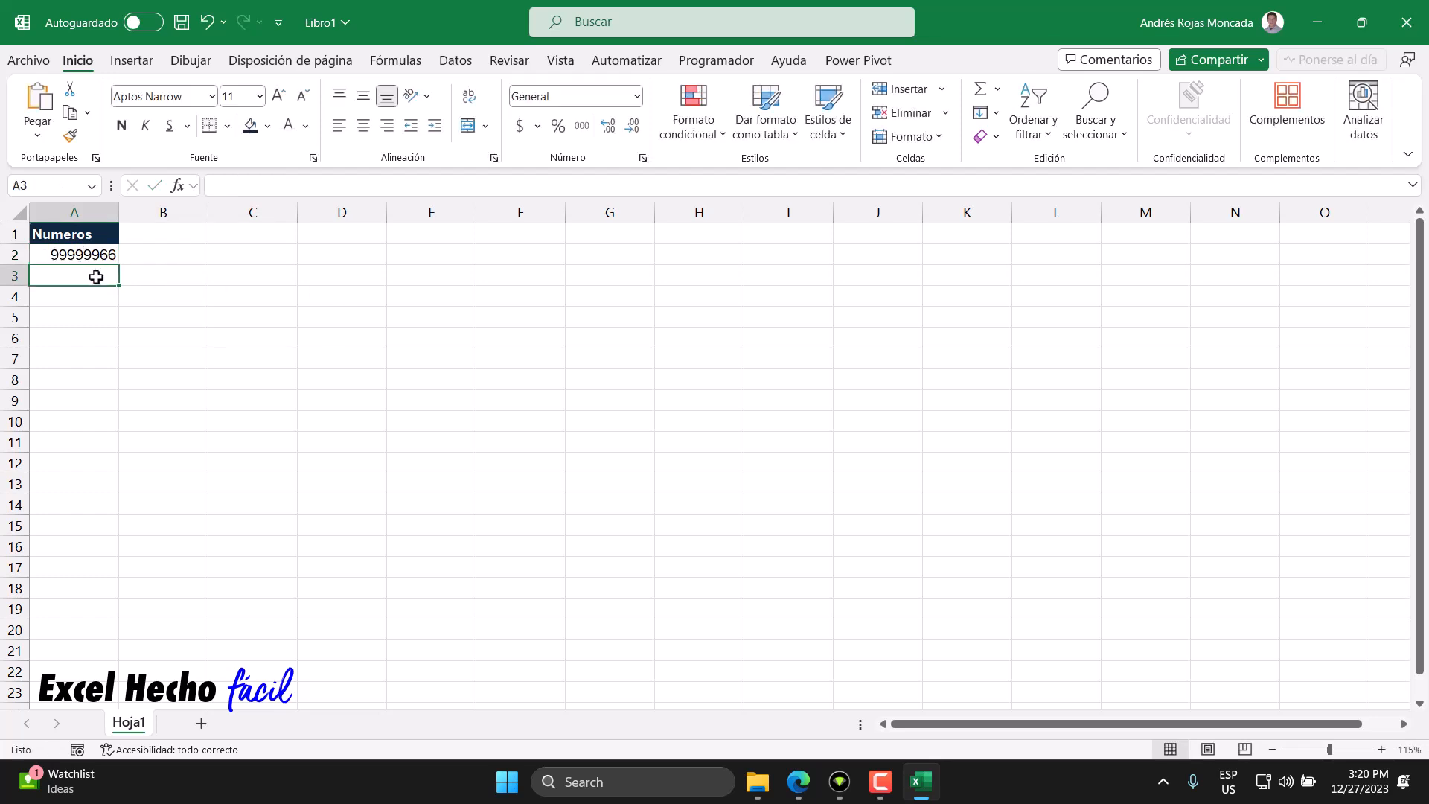
left_click(141, 256)
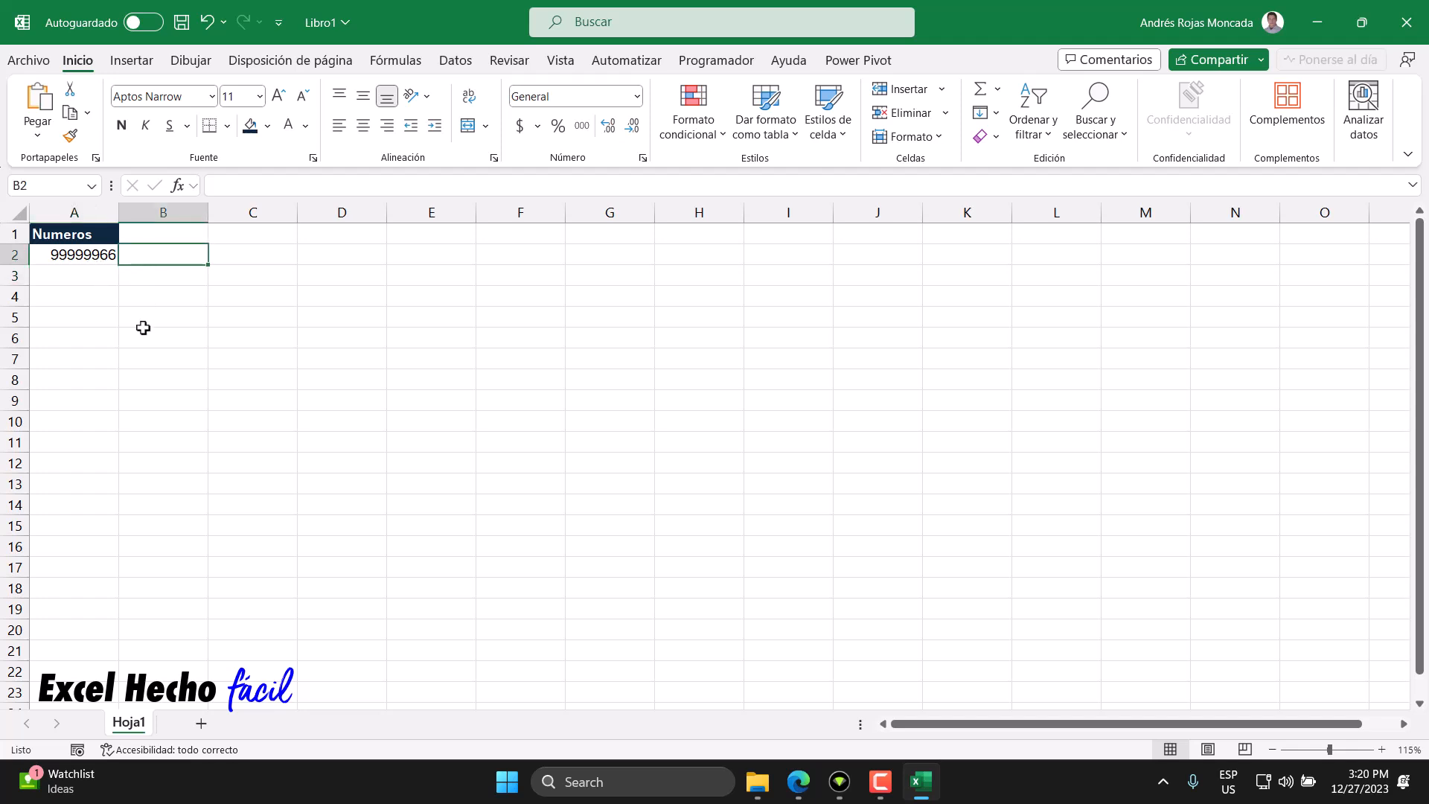
type("=")
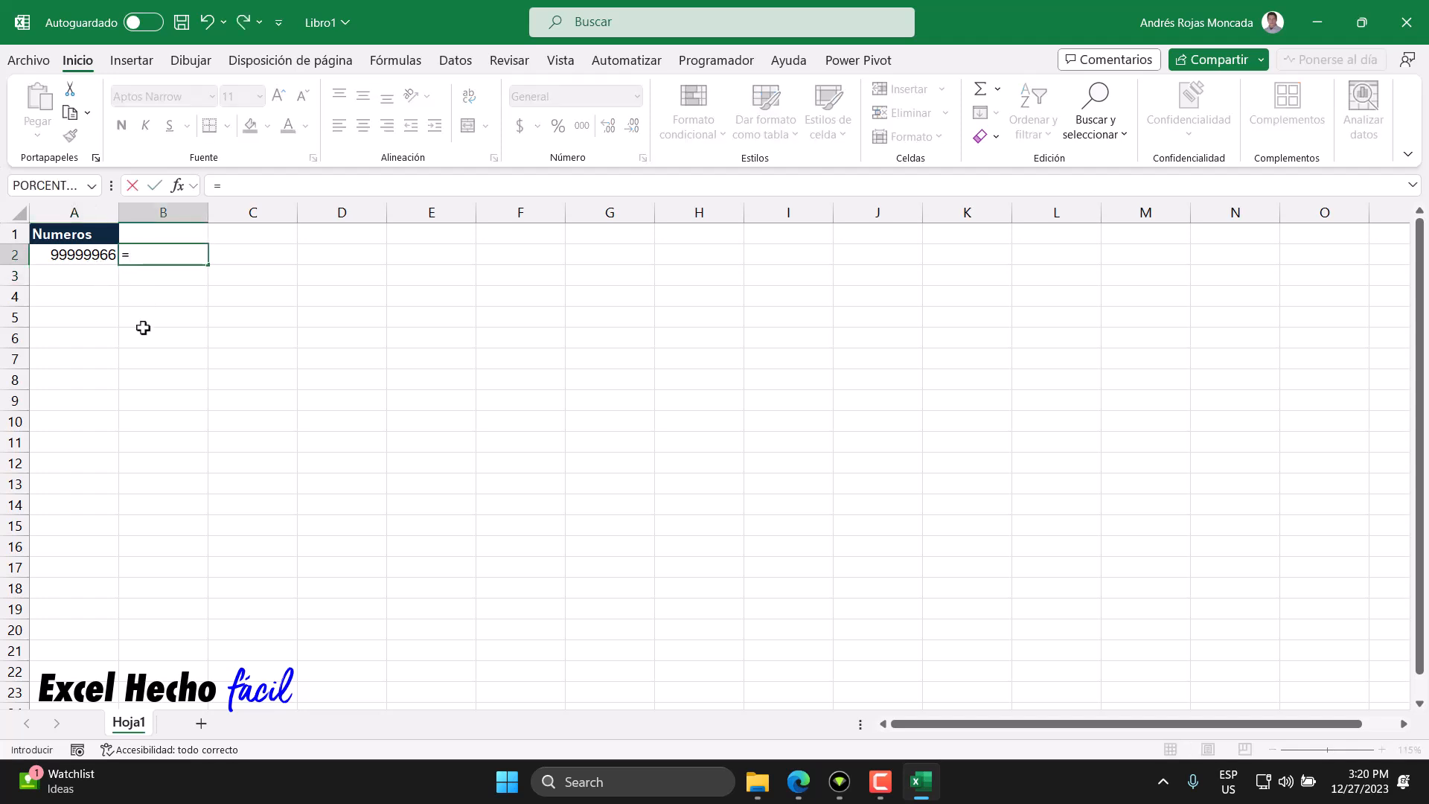
type("extr")
key("Tab")
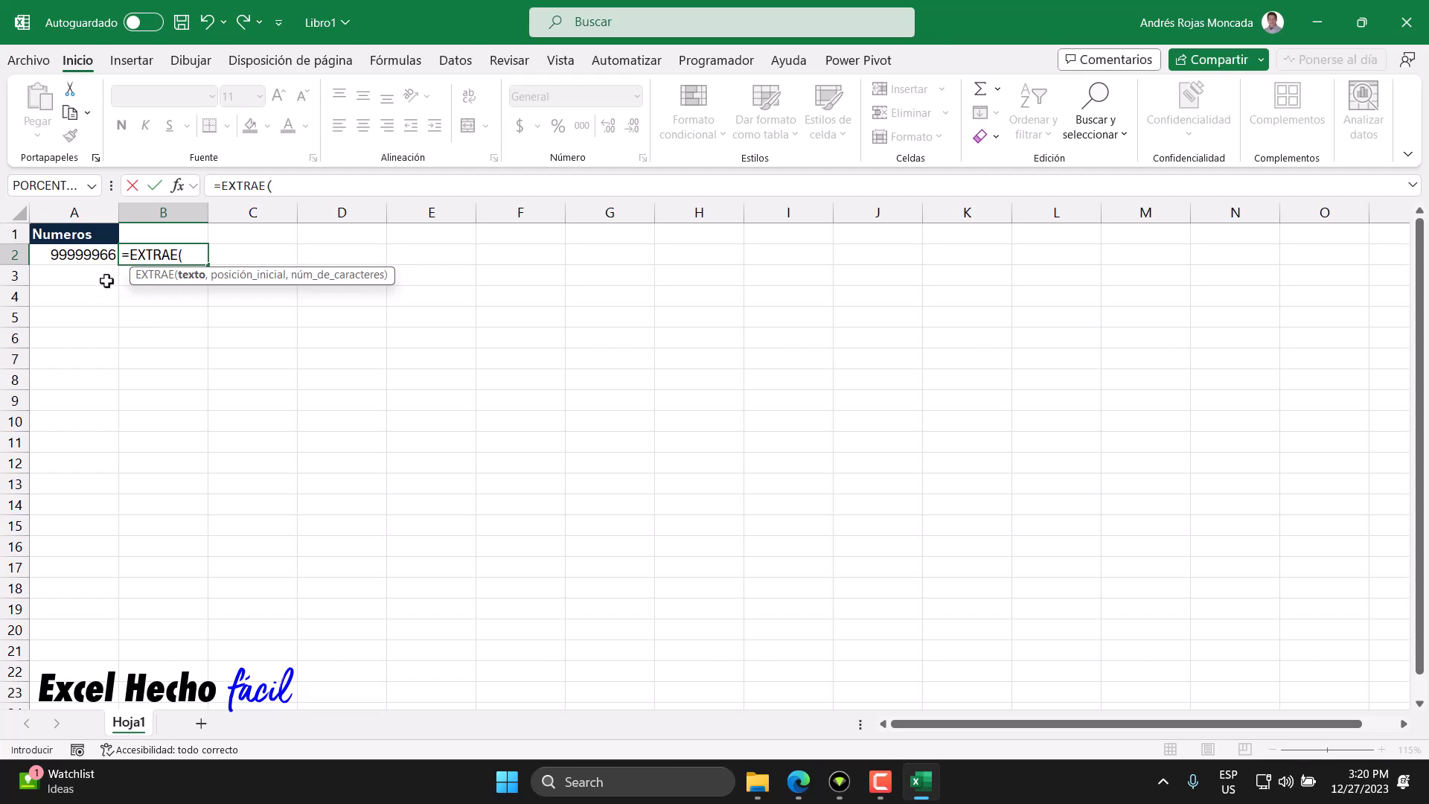
key("Escape")
- Append &"" to A2's formula so it reads =99999966&""
left_click(93, 256)
left_click(312, 193)
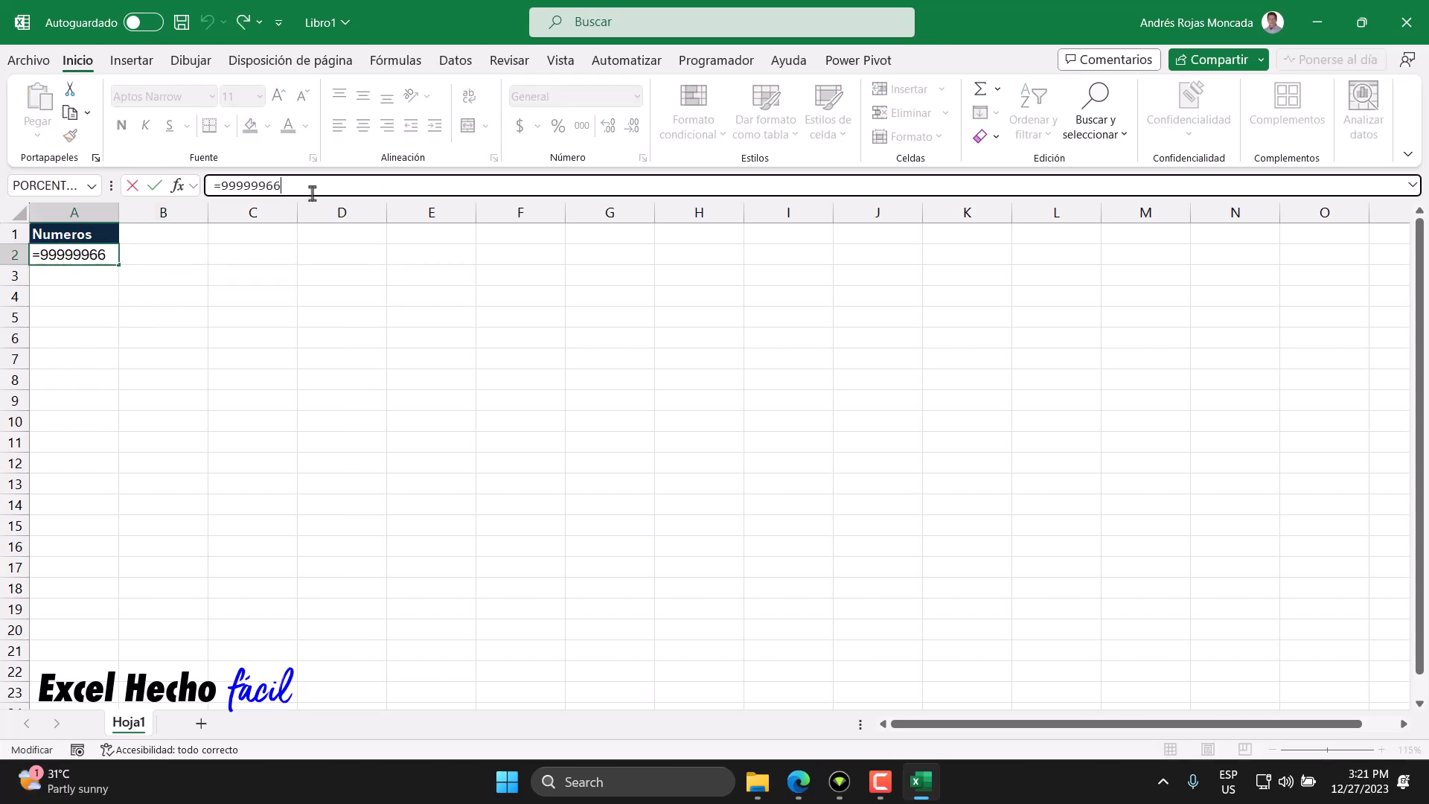
type("&\"\"")
key("Return")
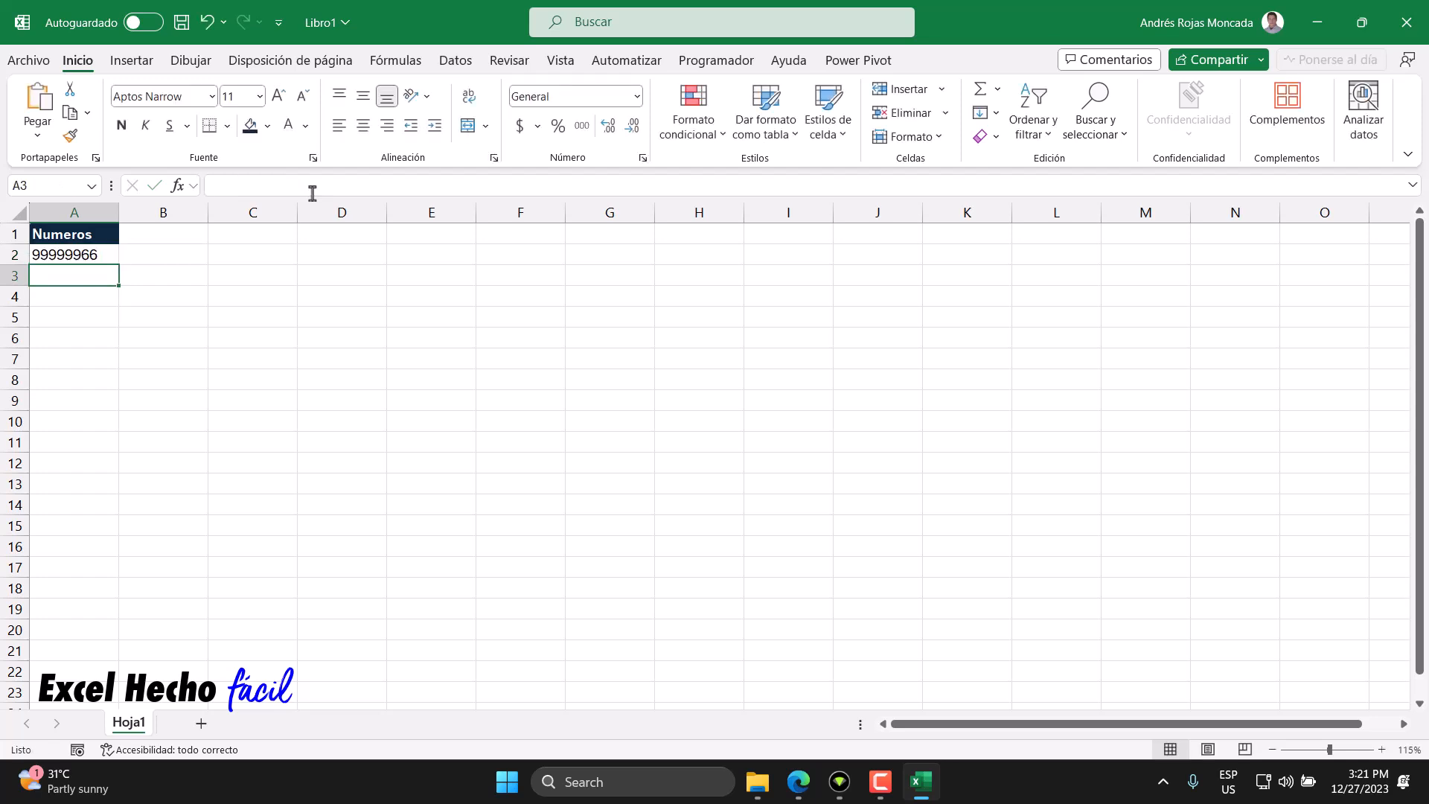
- Start an EXTRAE formula in B2 with A2 as the text argument
left_click(61, 253)
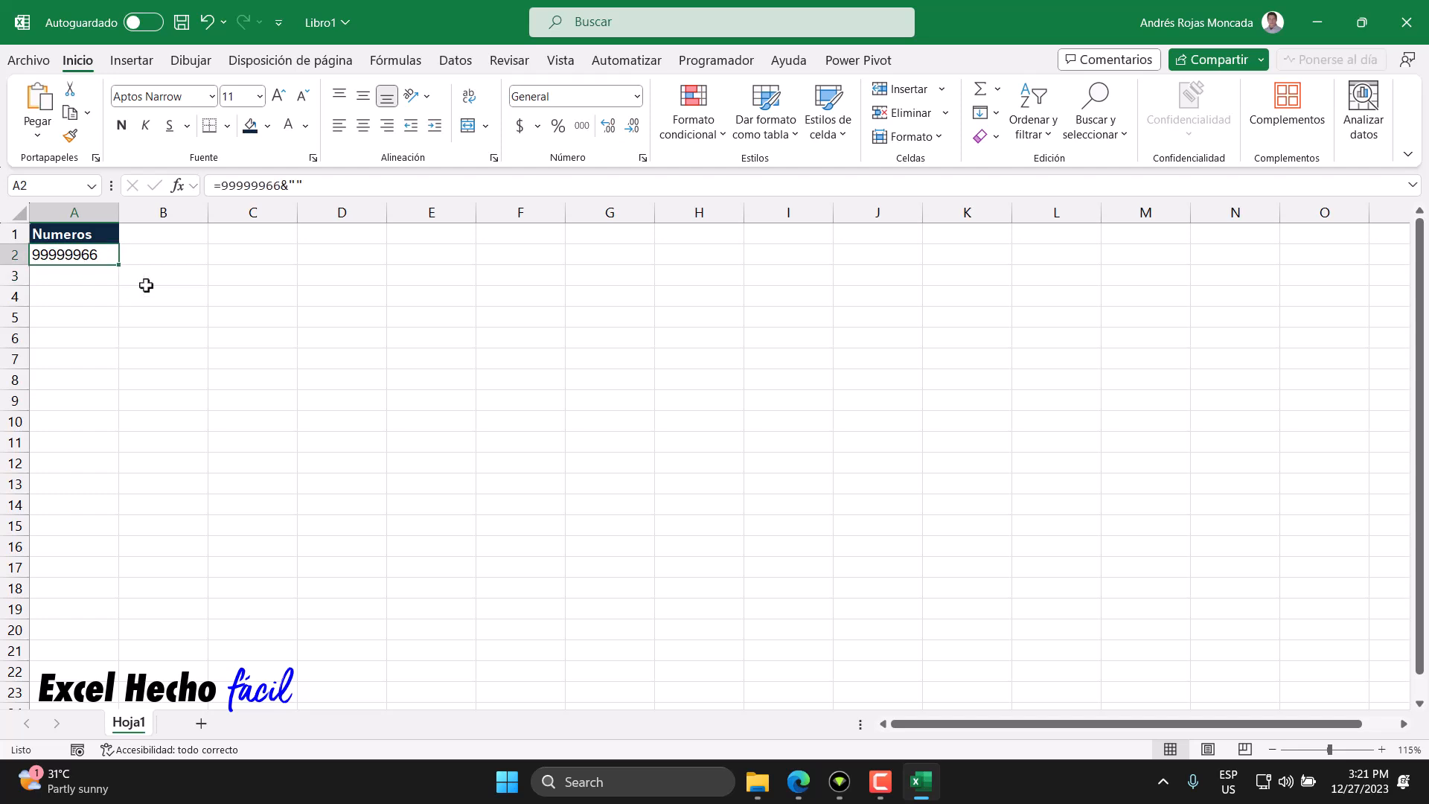
left_click(172, 253)
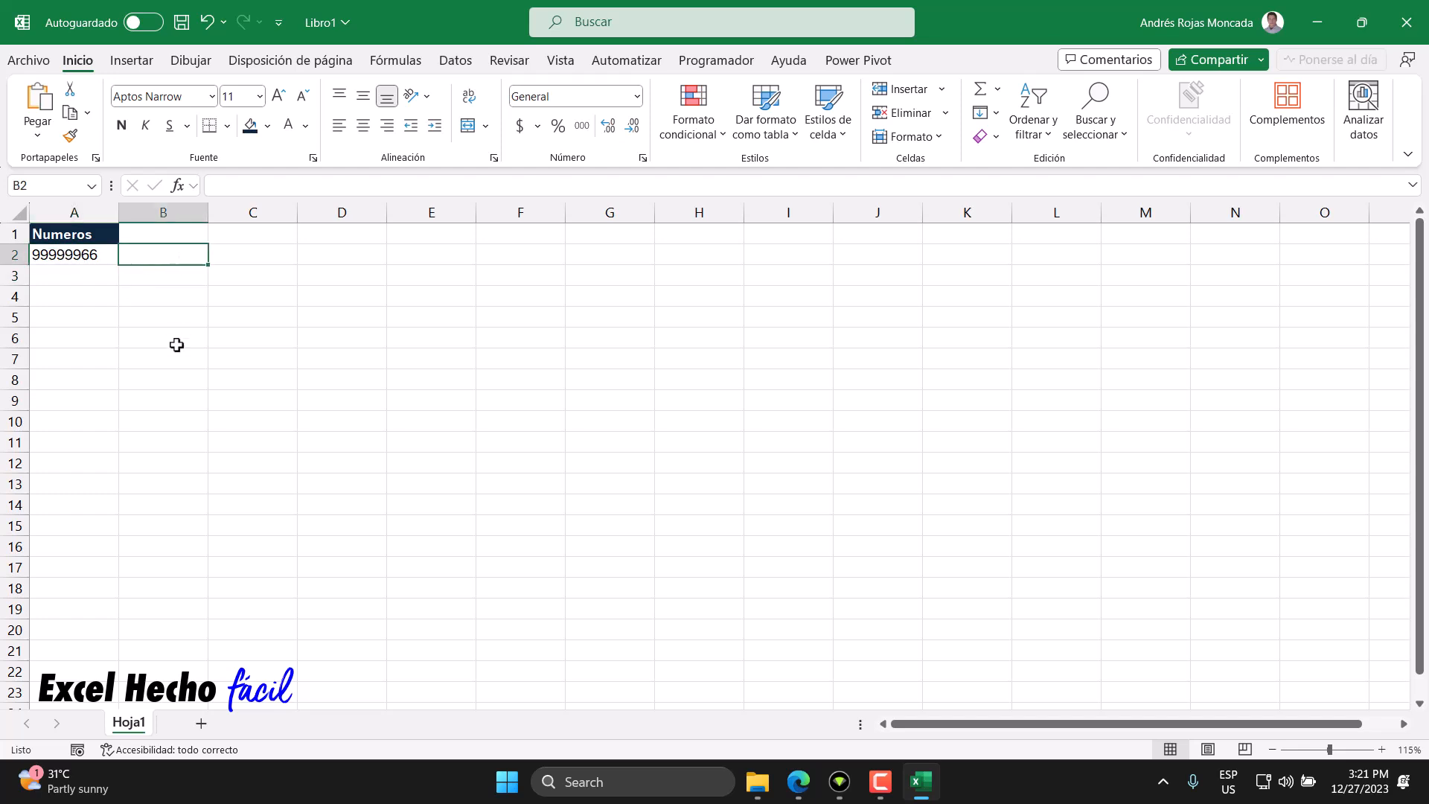
type("=")
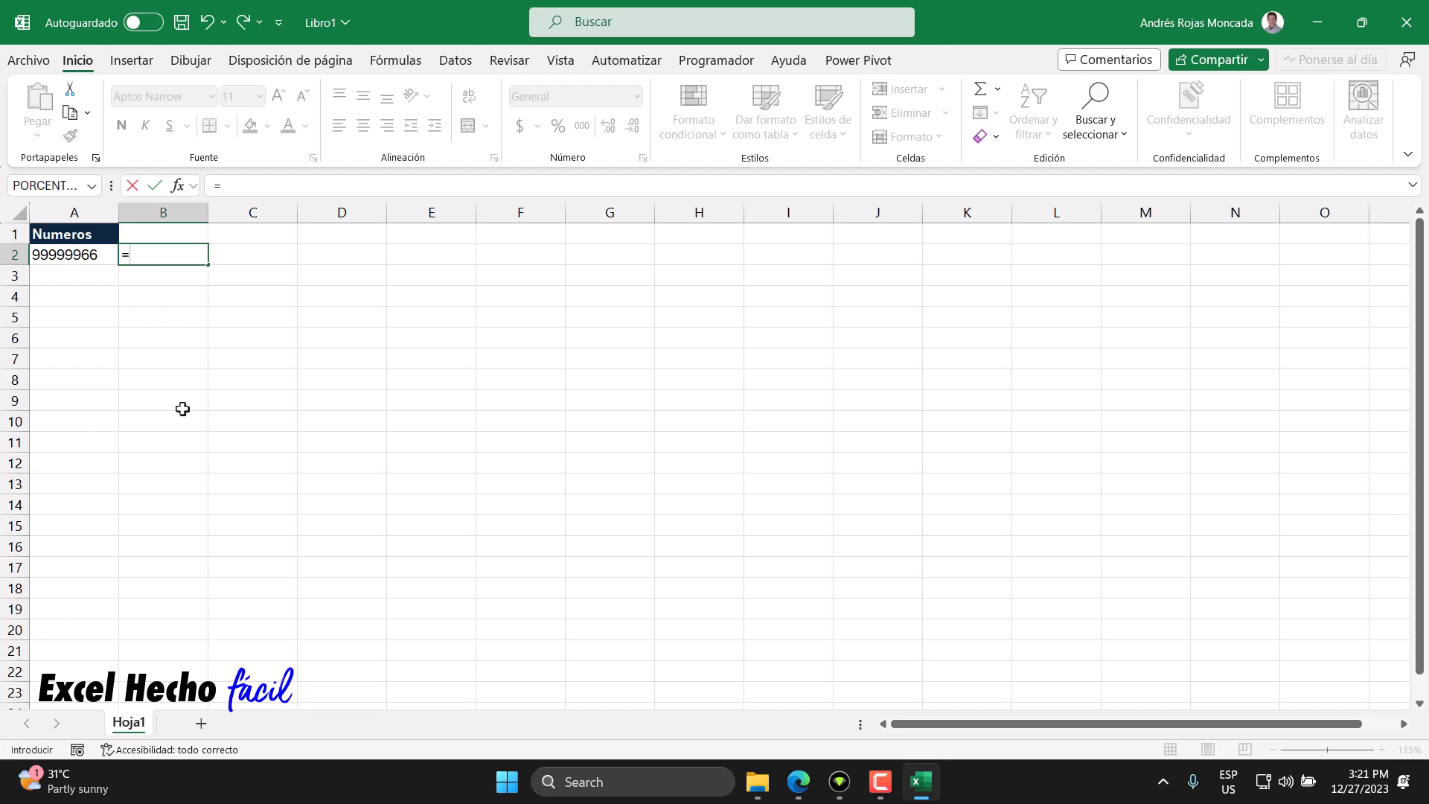
type("extr")
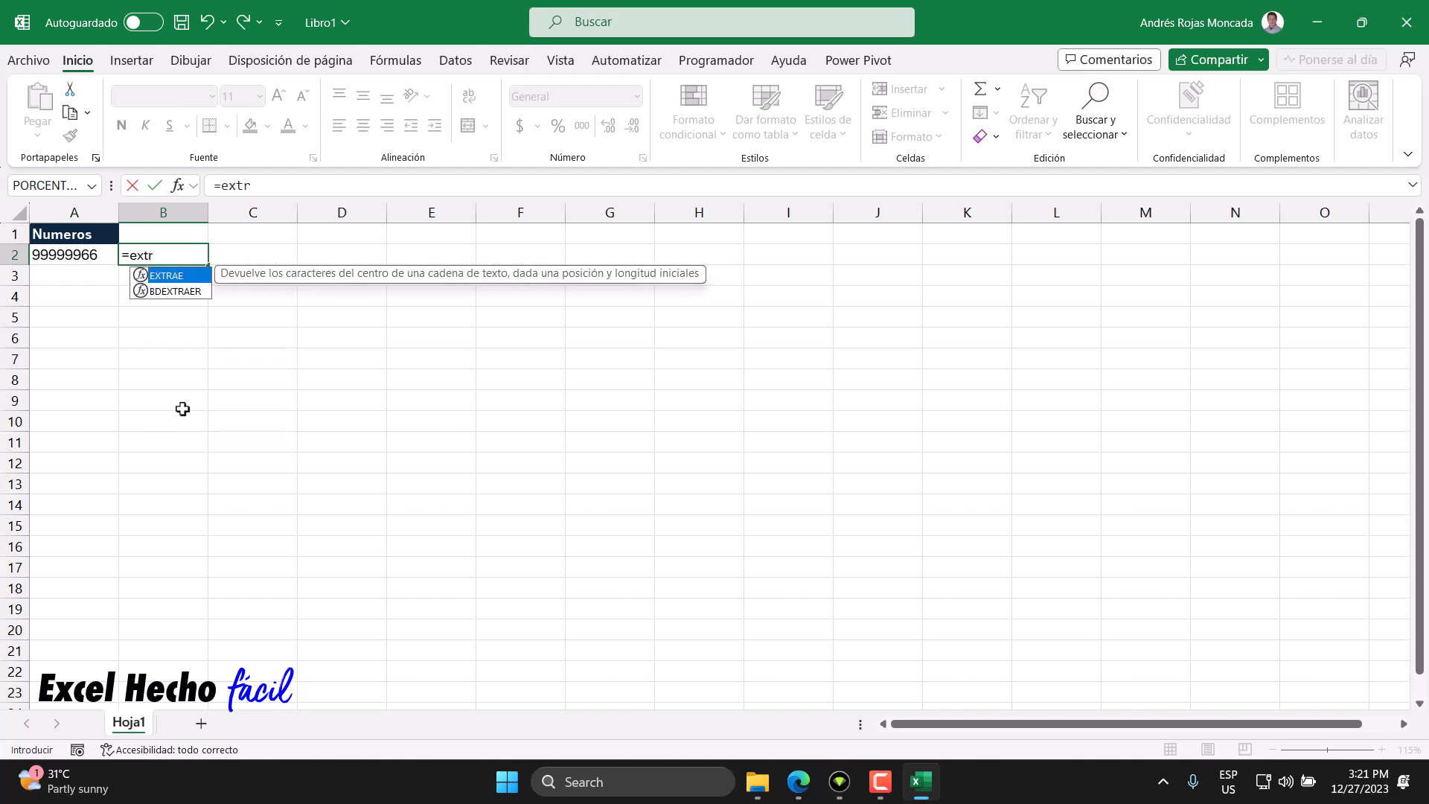
key("Tab")
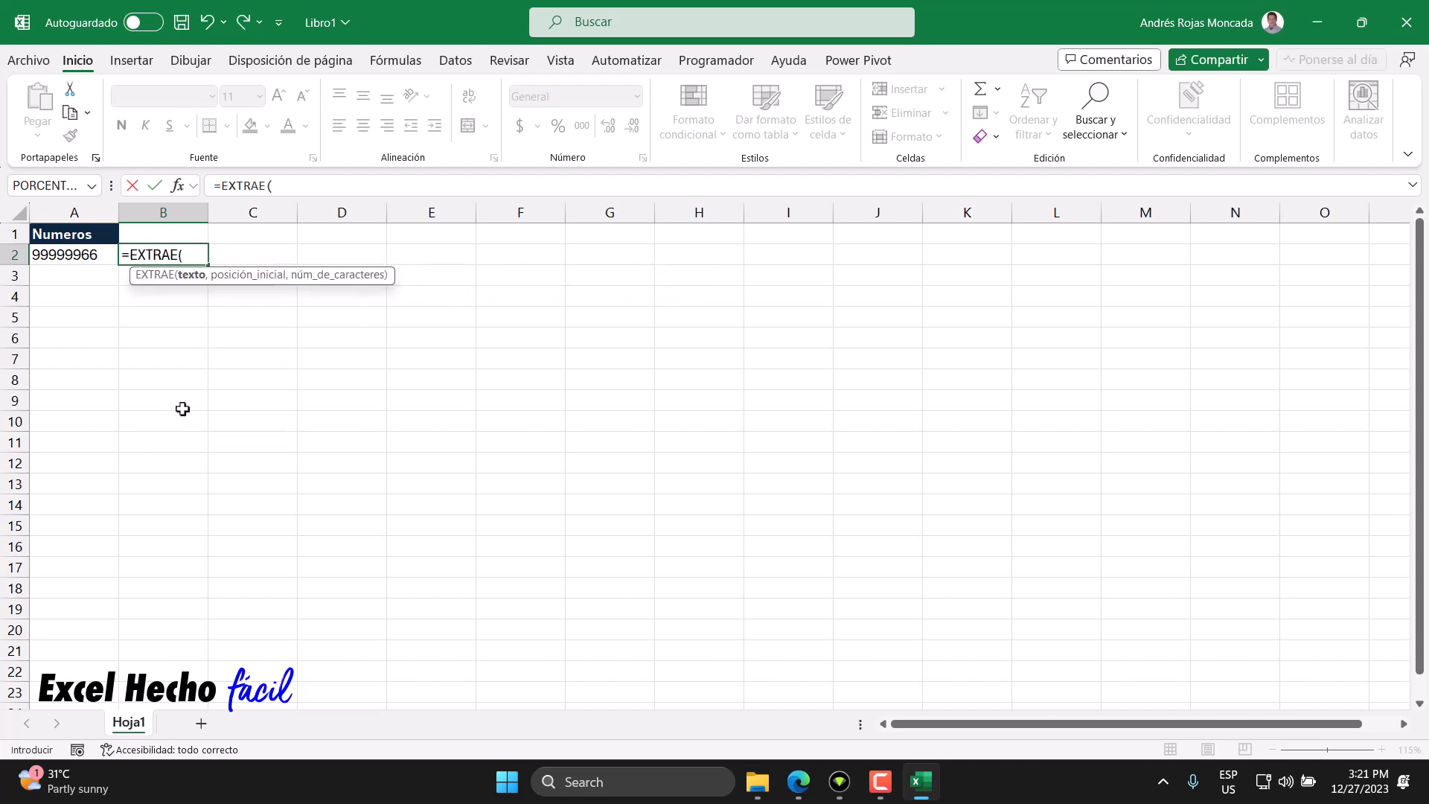
left_click(85, 255)
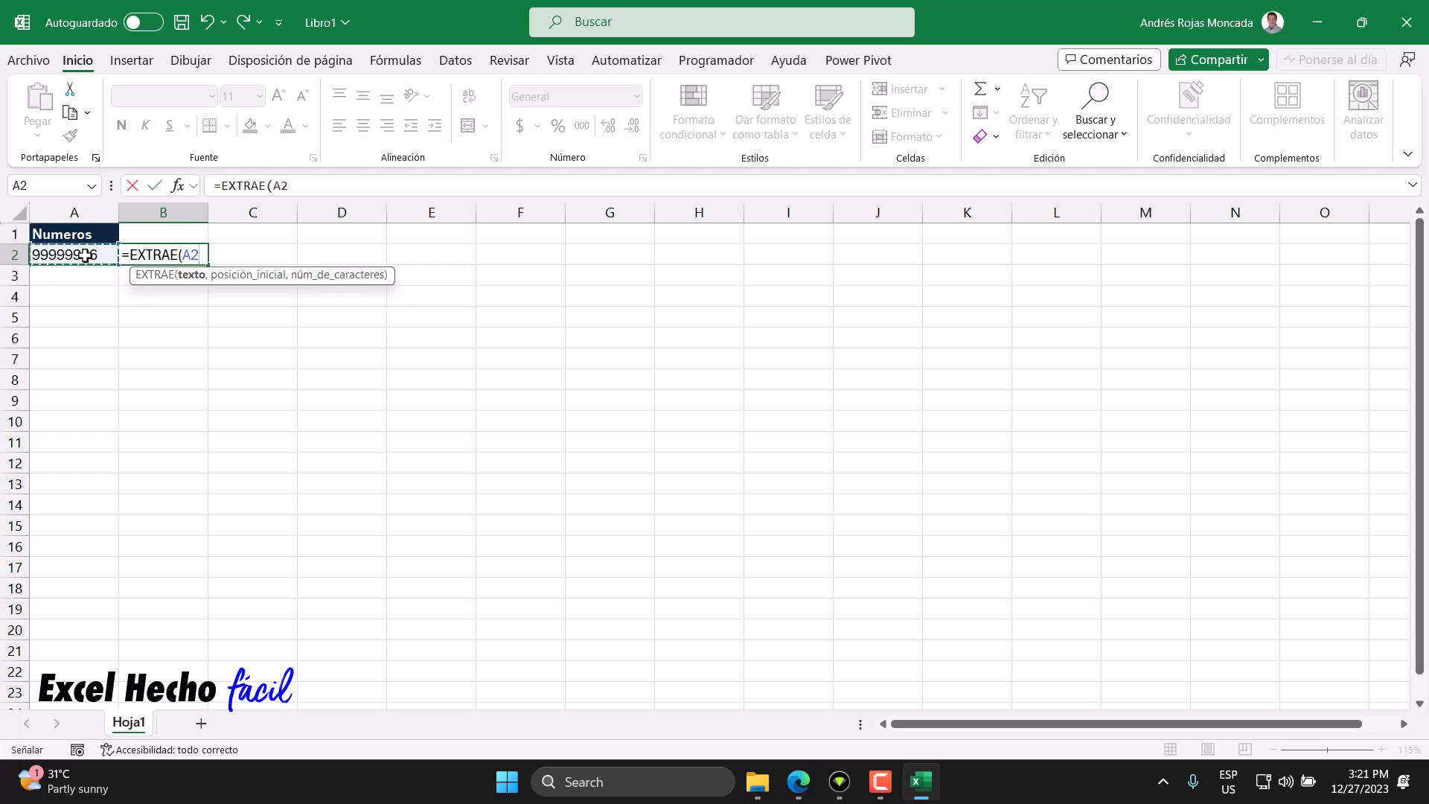
type(",")
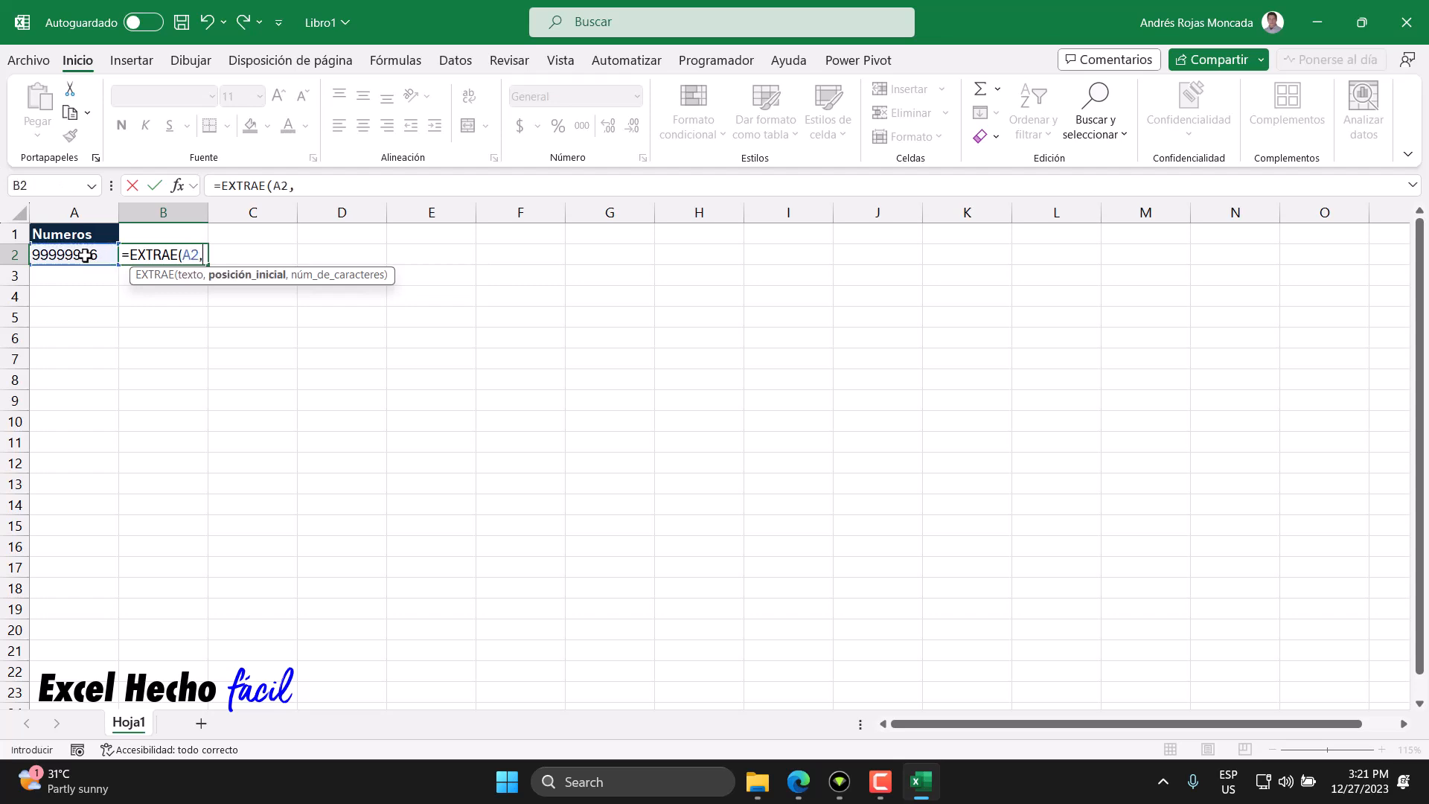
type("secu")
- Add SECUENCIA(LARGO(A2)) as the start position argument of the EXTRAE formula in B2
key("Tab")
type("lar")
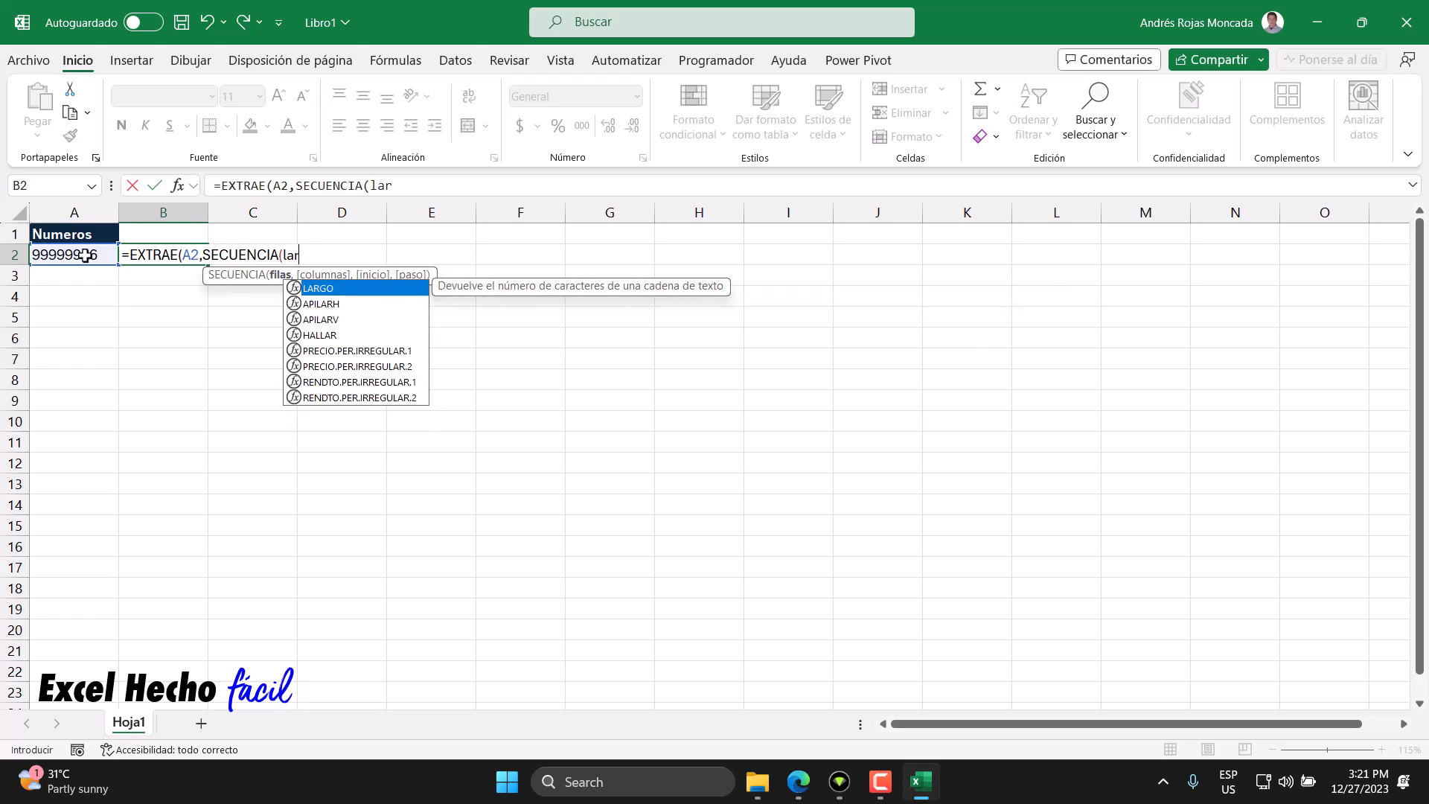
key("Tab")
left_click(85, 256)
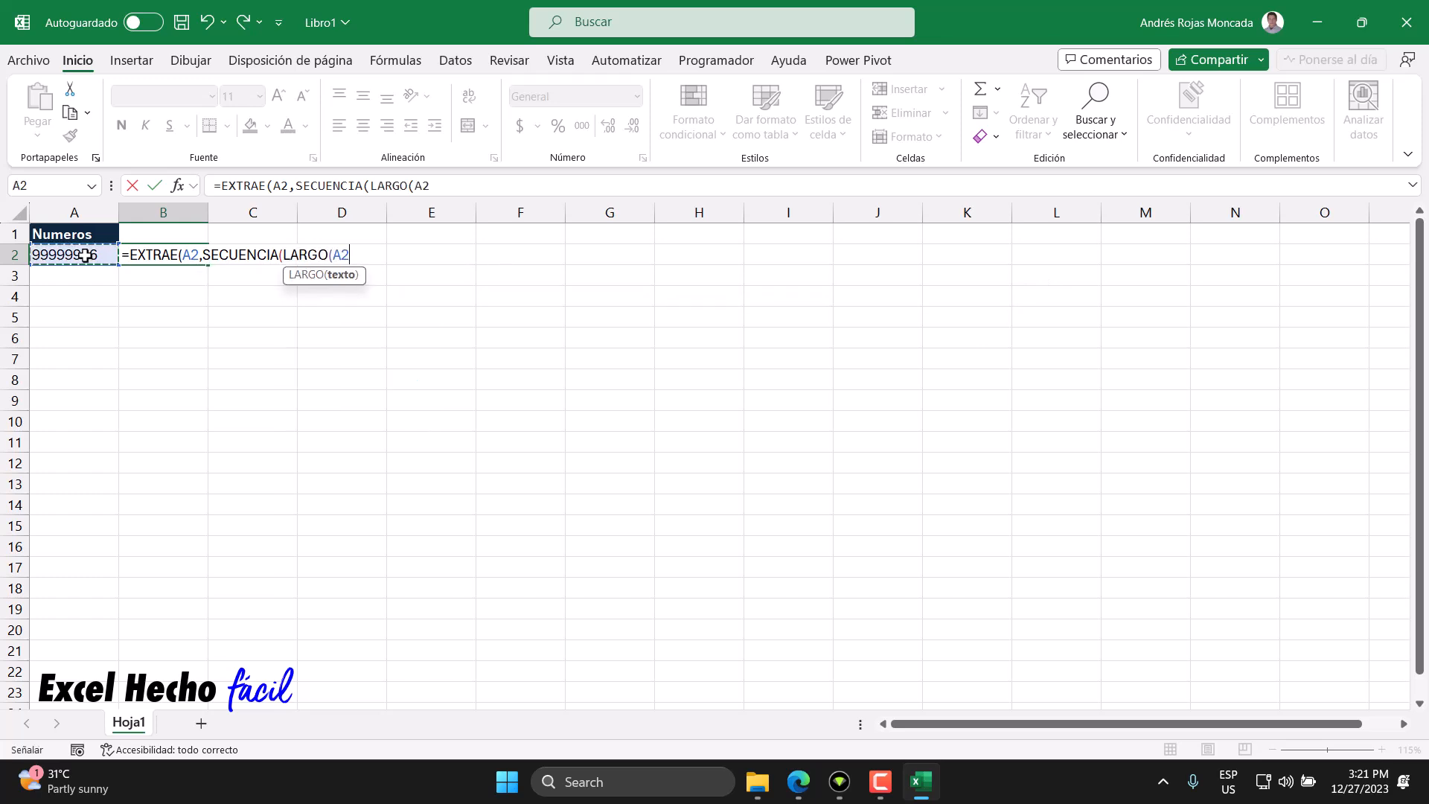
type(")")
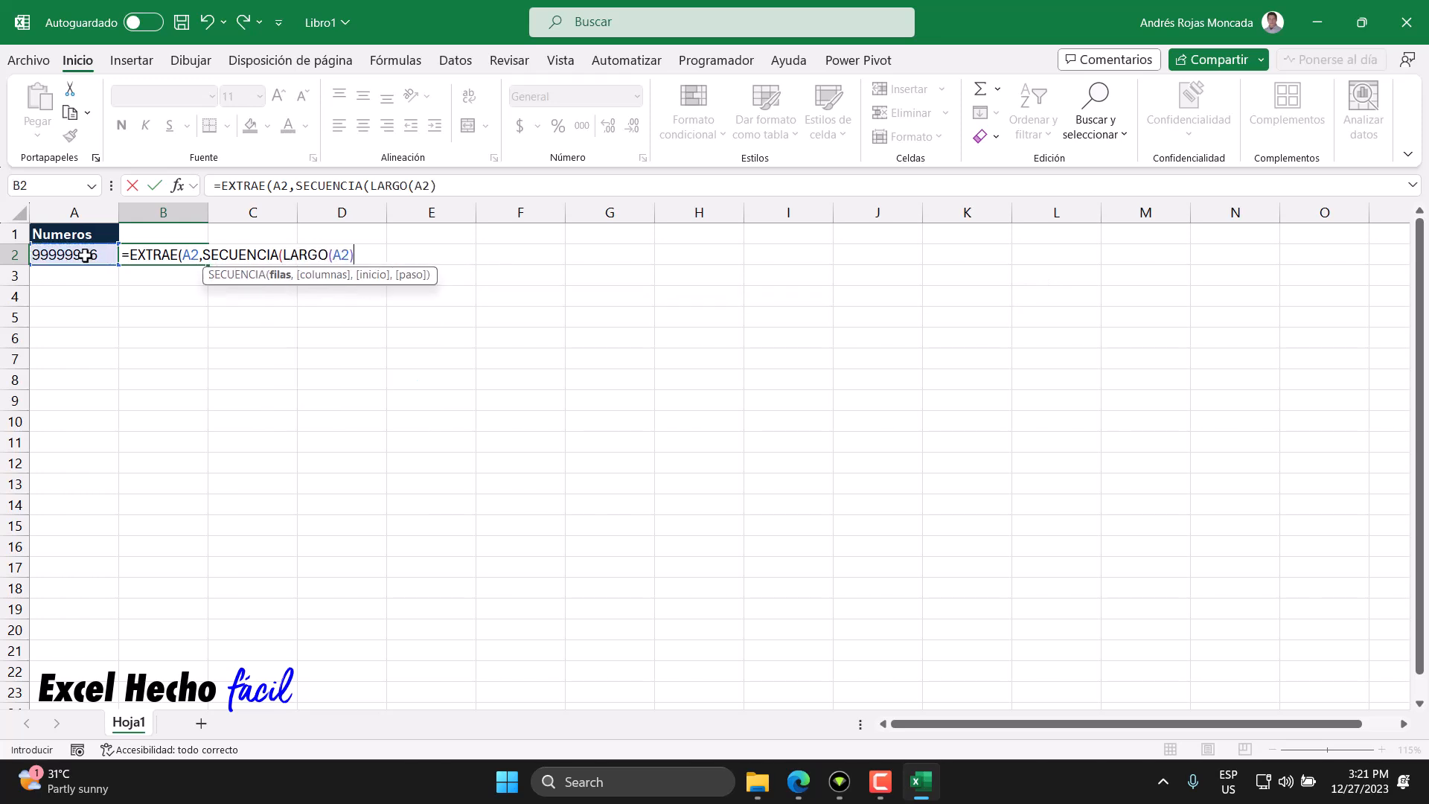
left_click(282, 276)
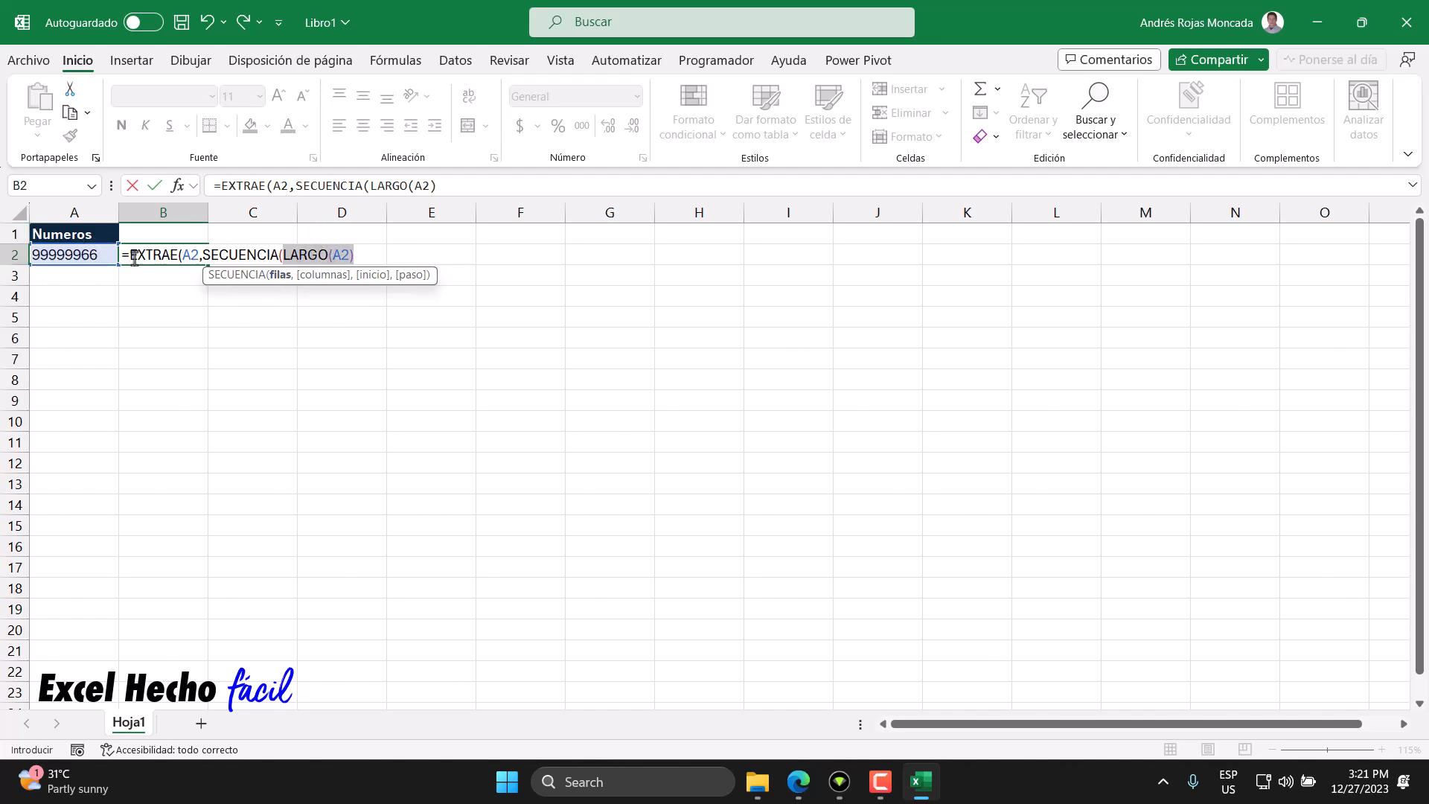
left_click(370, 250)
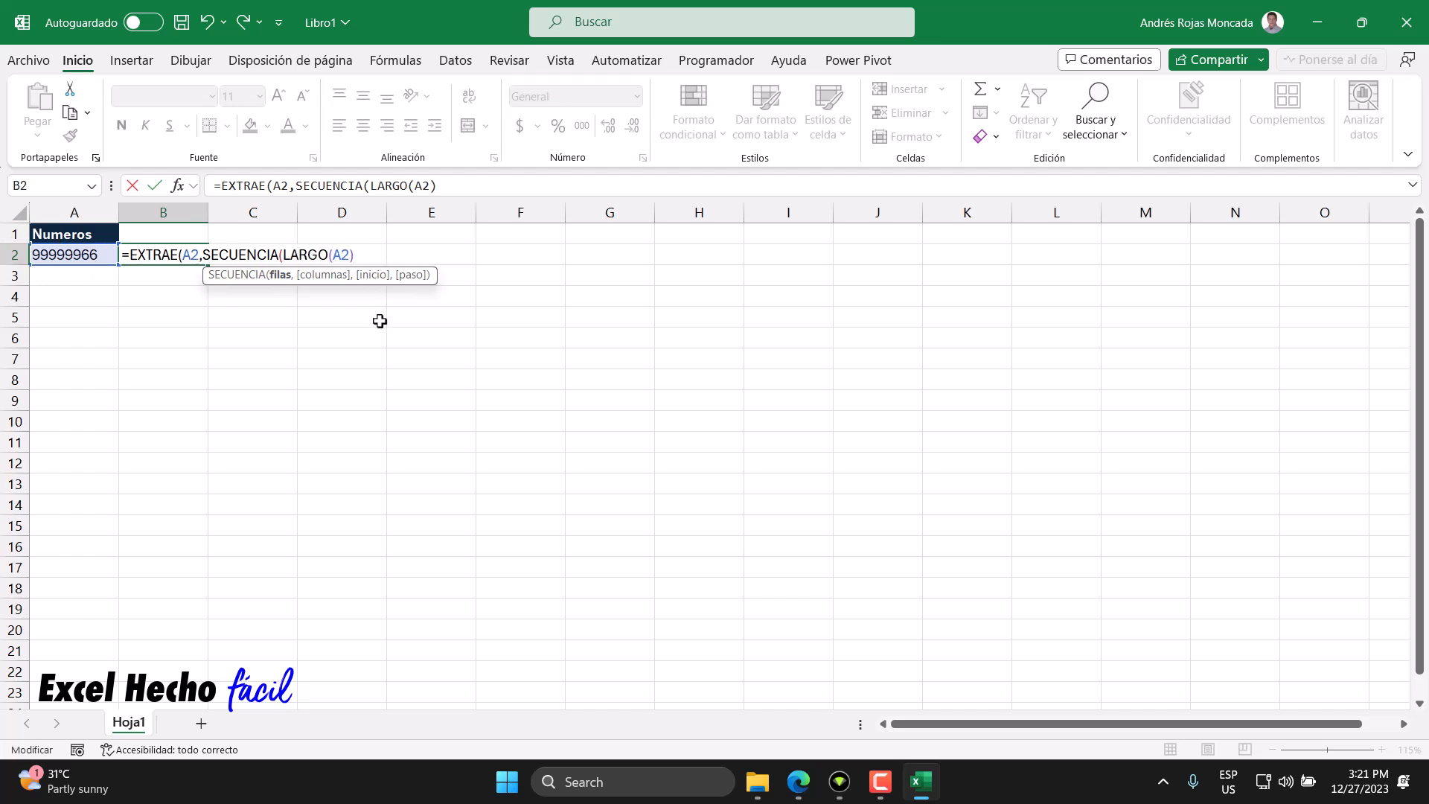
type(")")
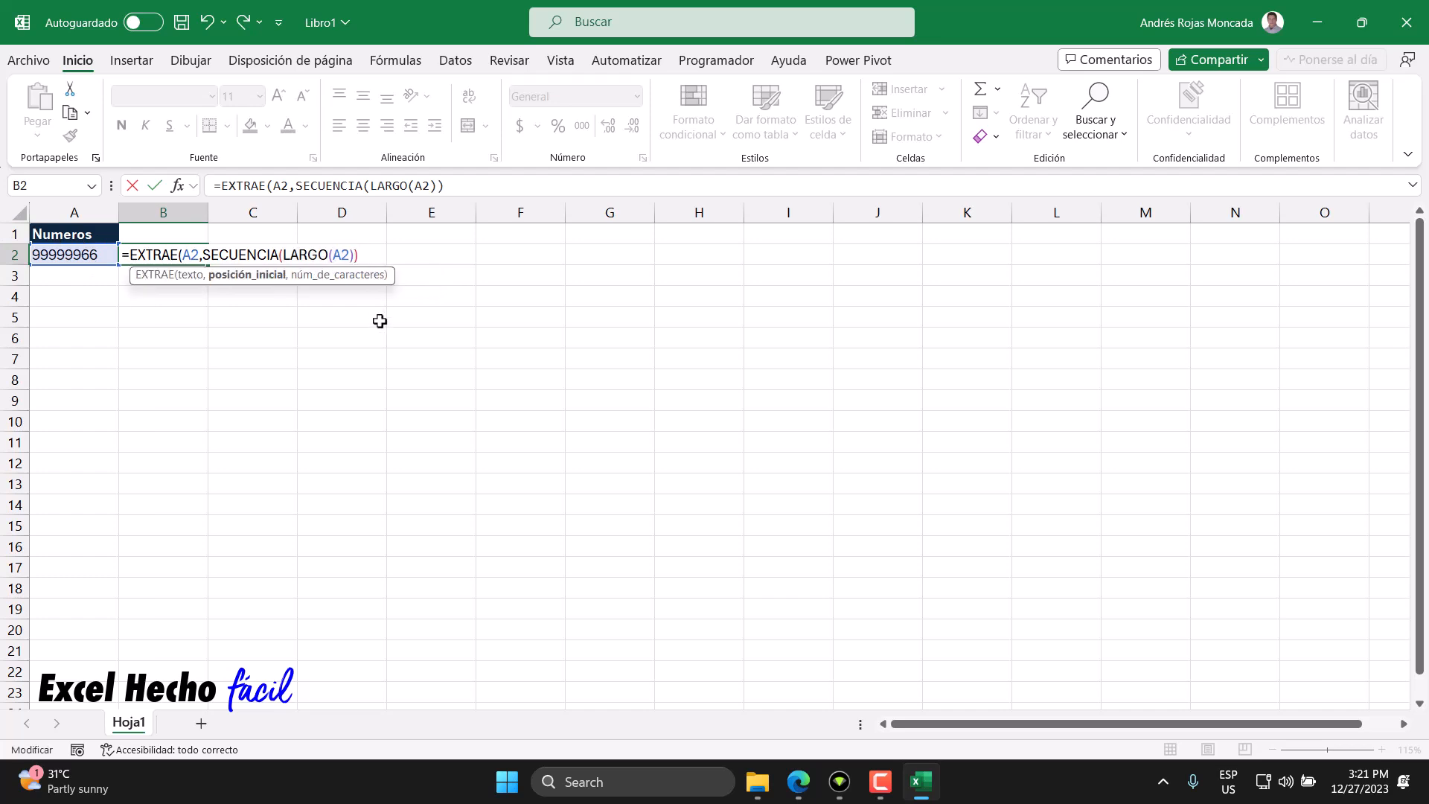
- Complete B2's formula with 1 as the number of characters and enter it
left_click(279, 276)
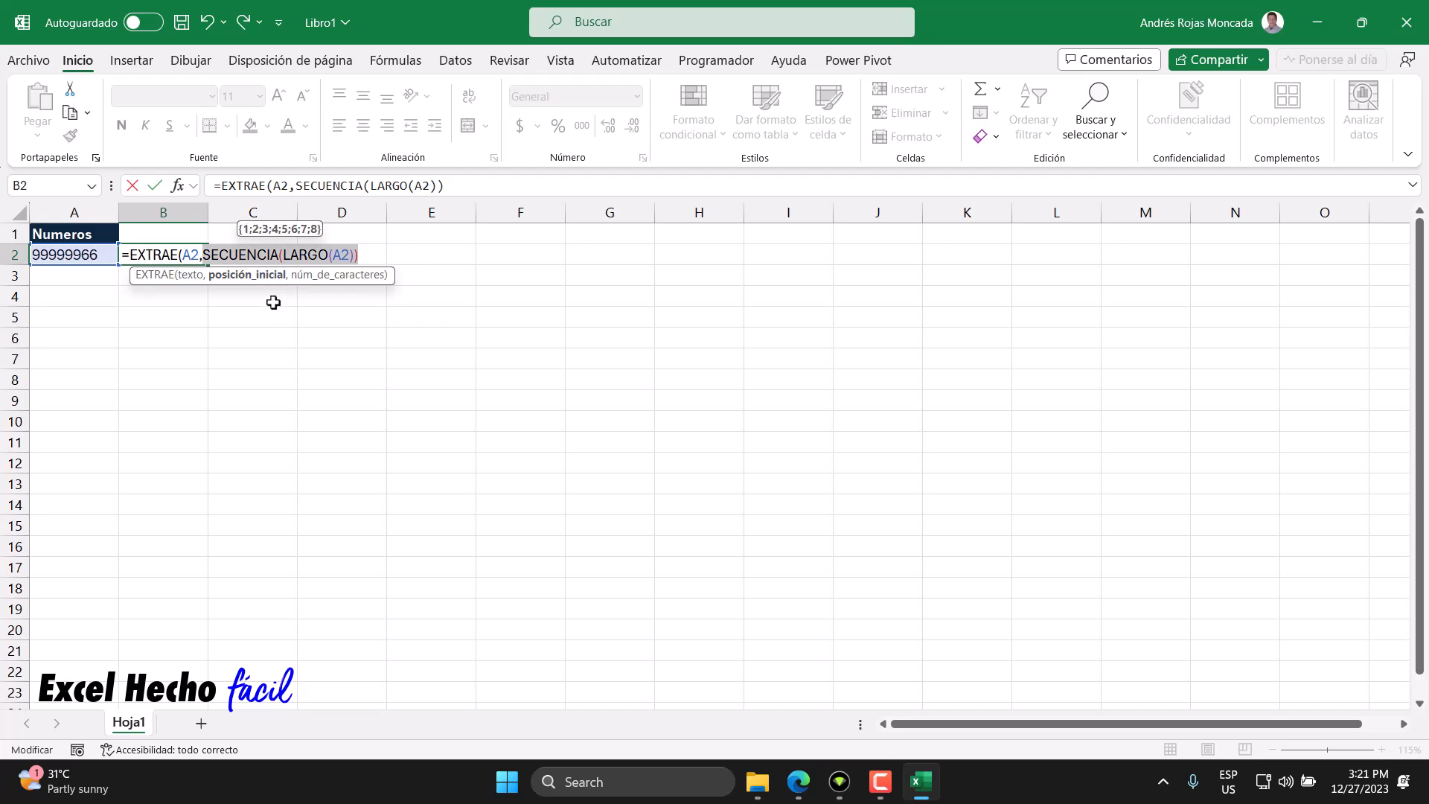
left_click(369, 253)
type(",1")
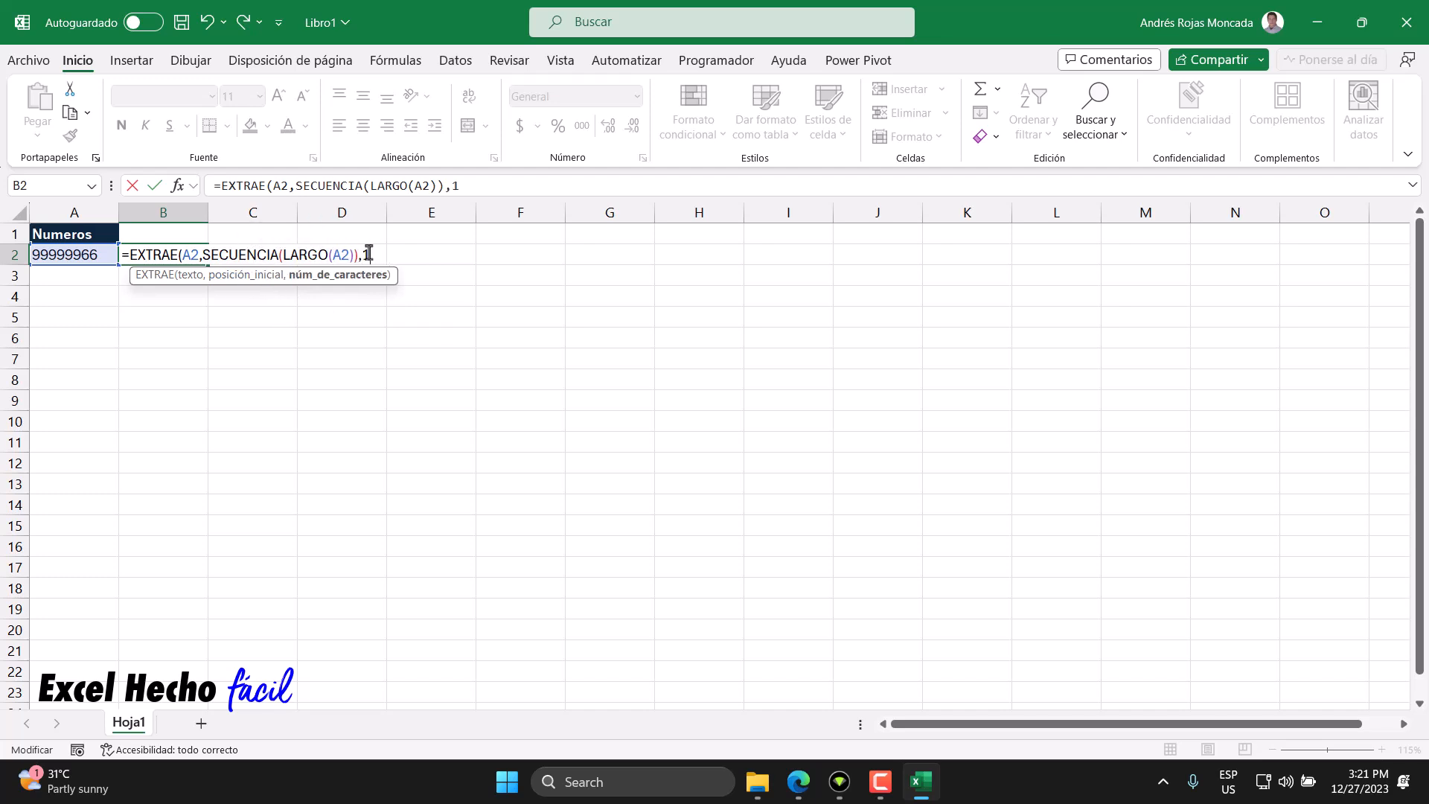
type(")")
key("Return")
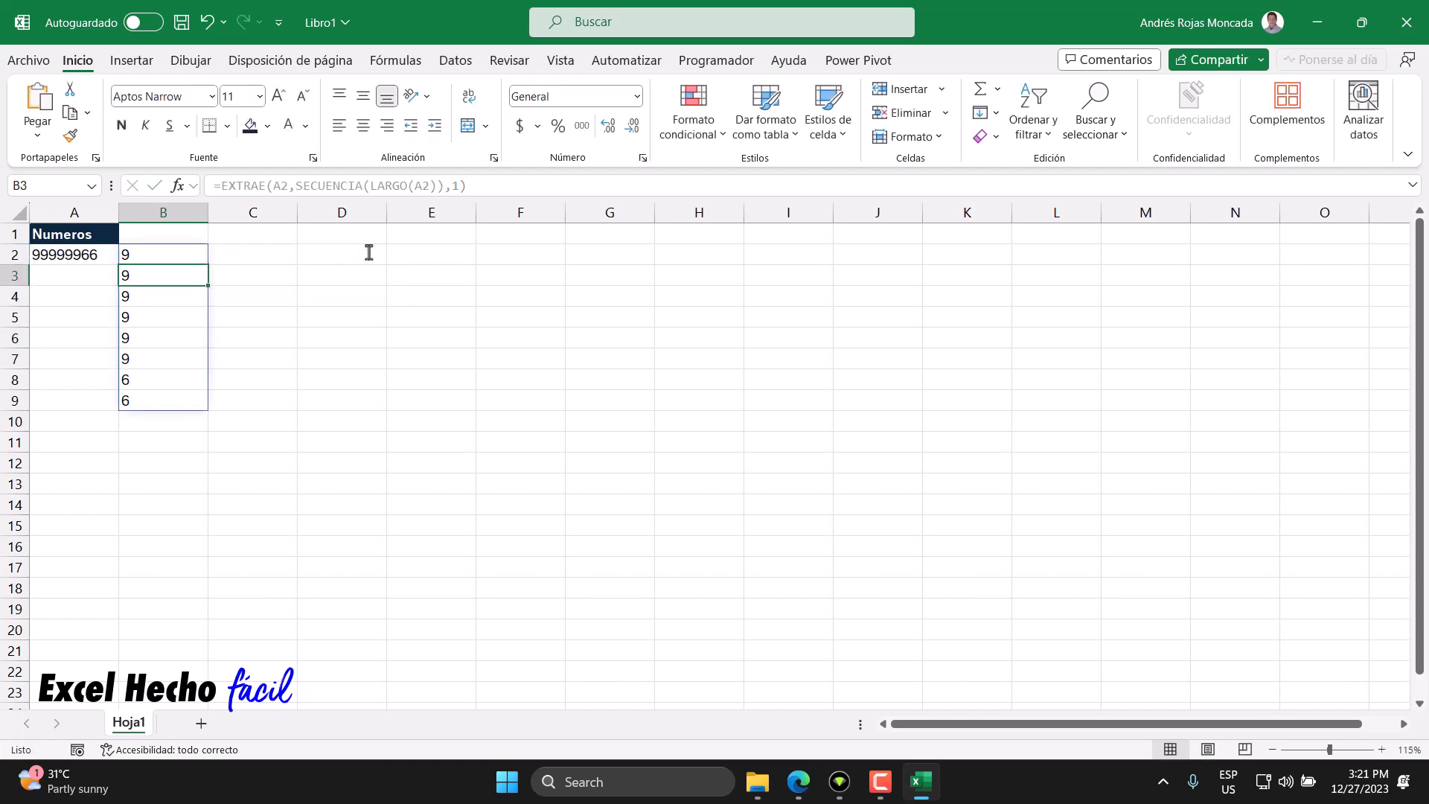
- Sum the spilled digits from column B in C2 with =SUMA(B2#*1)
left_click_drag(176, 254, 176, 396)
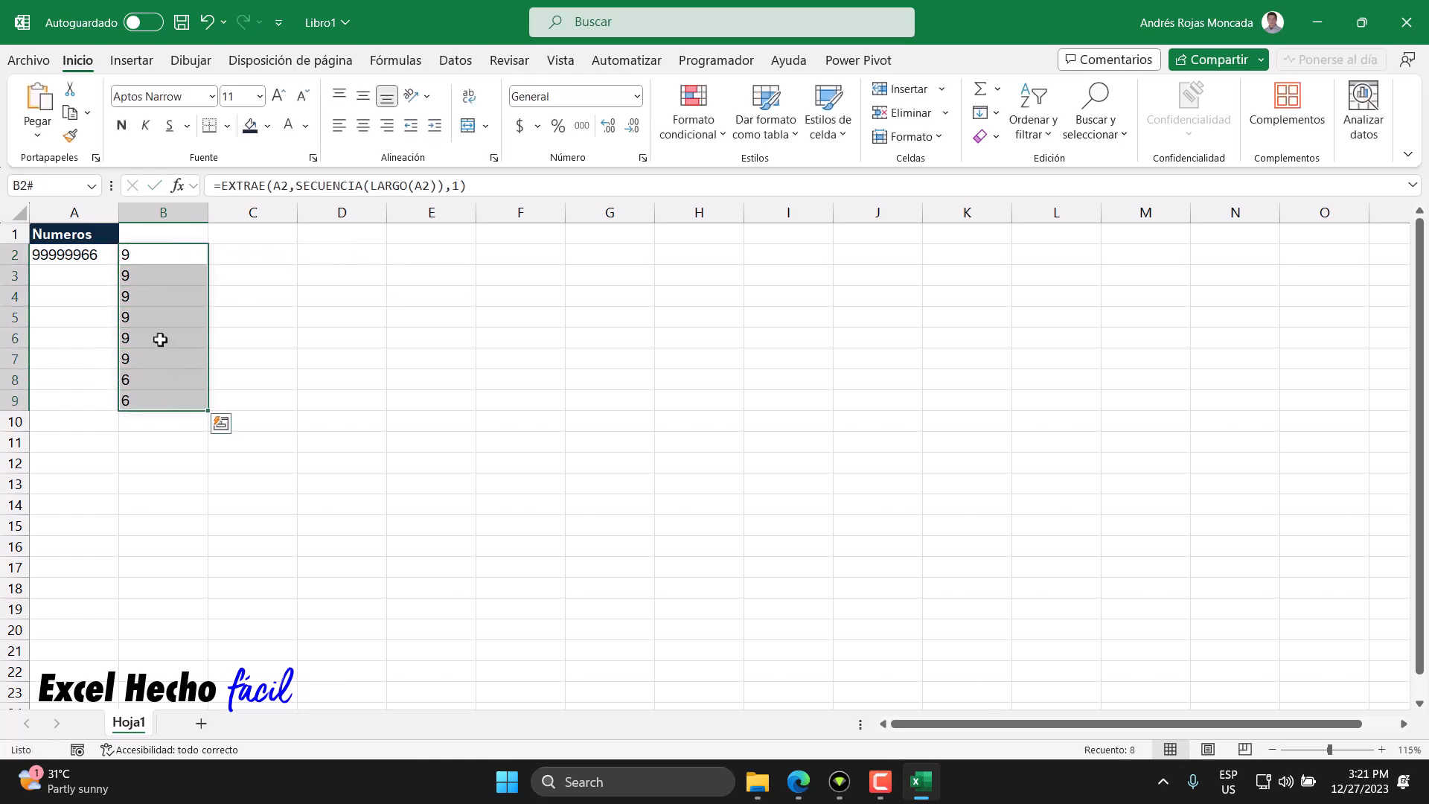
left_click_drag(137, 259, 144, 400)
left_click(143, 297)
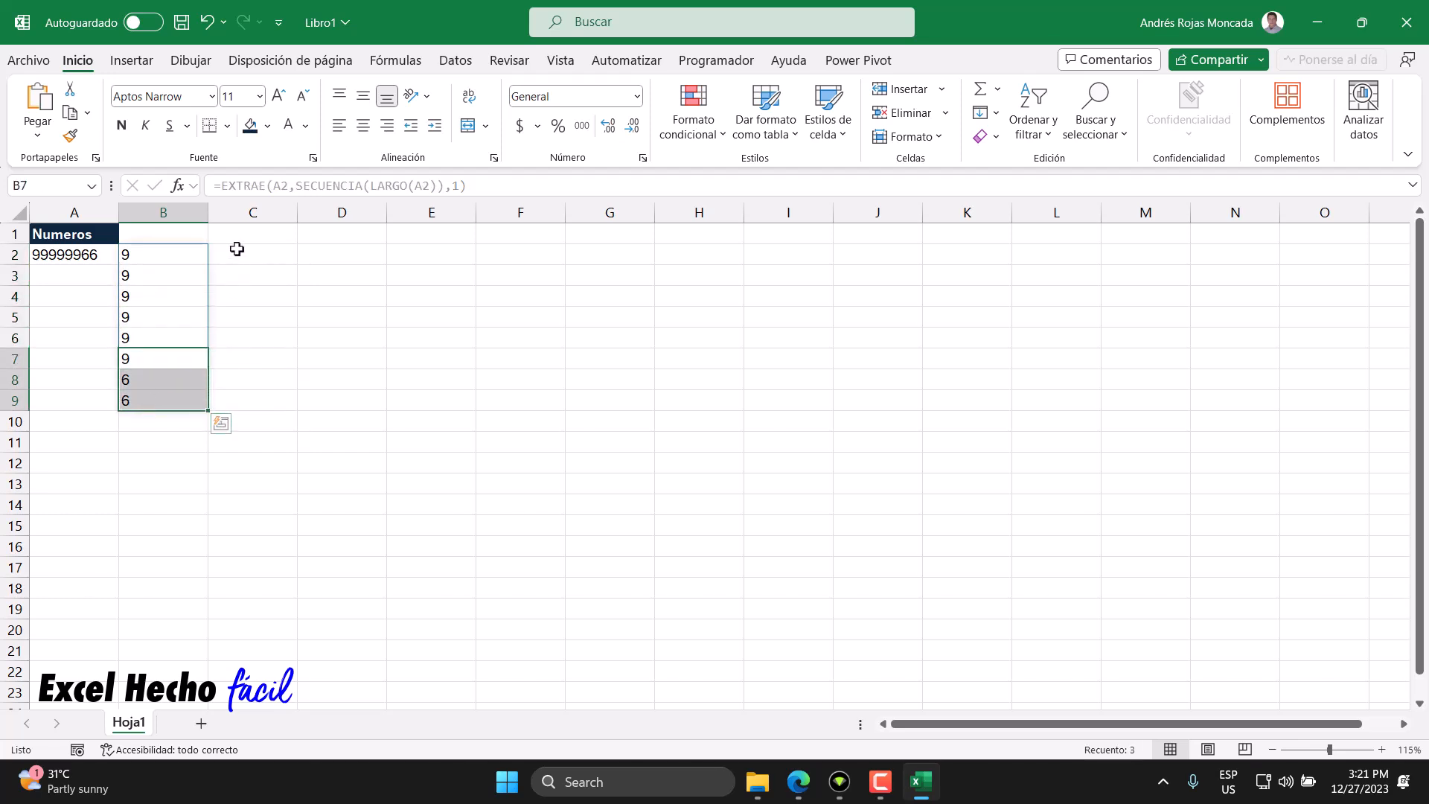
left_click(235, 261)
type("=sum")
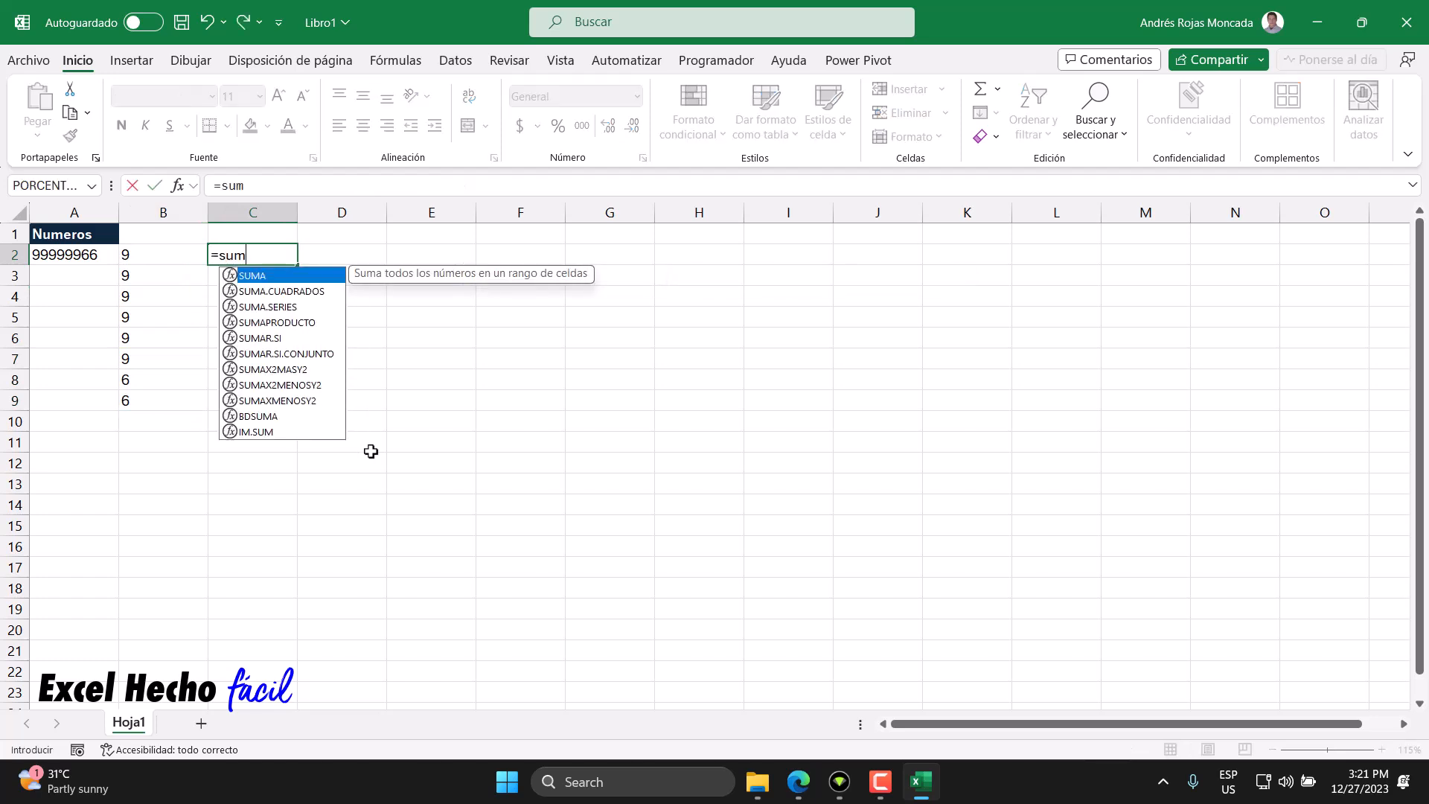
key("Tab")
type("B2#)")
key("Return")
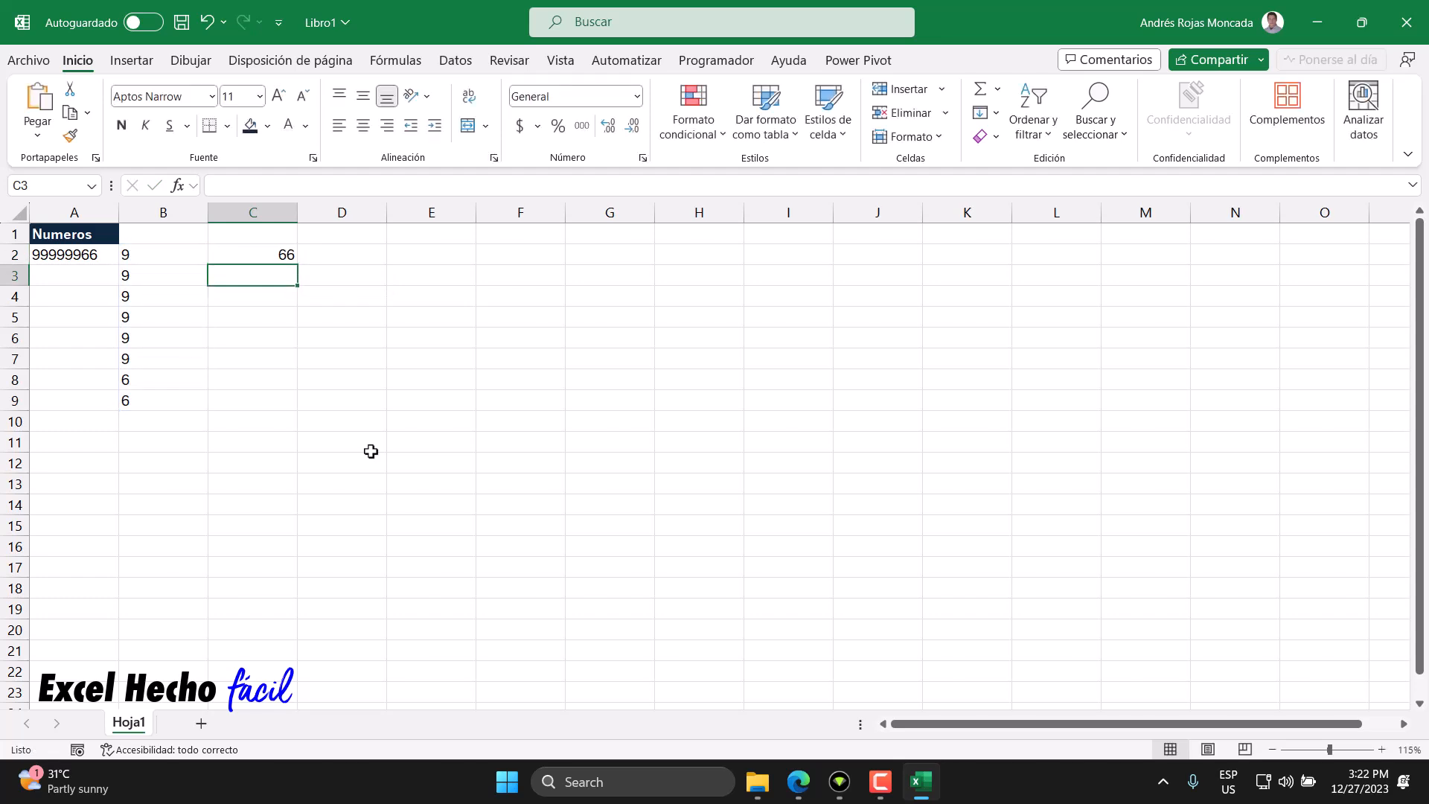
left_click(270, 250)
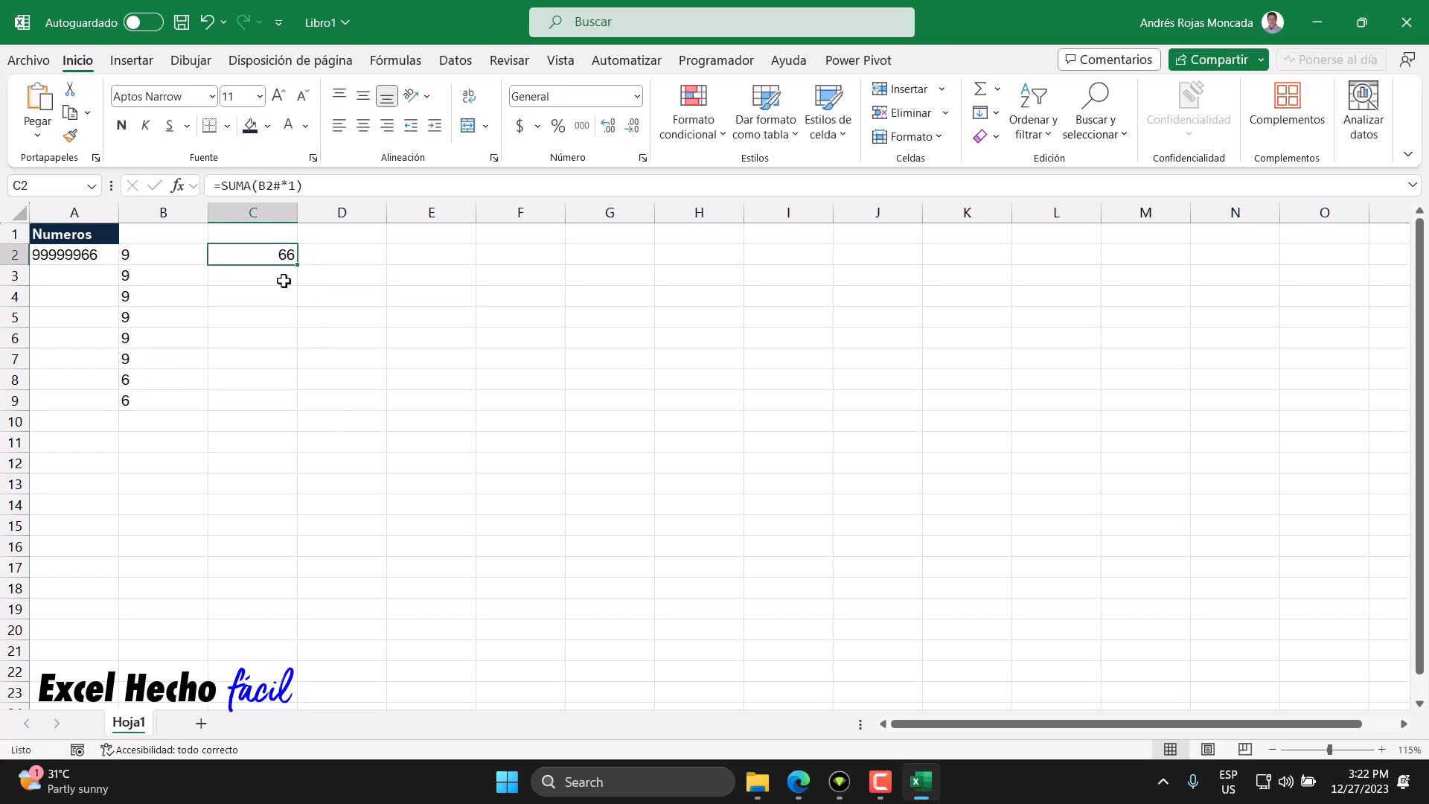
- Start an EXTRAE formula in D2 with C2 as the text argument
left_click(325, 256)
type("=extyr")
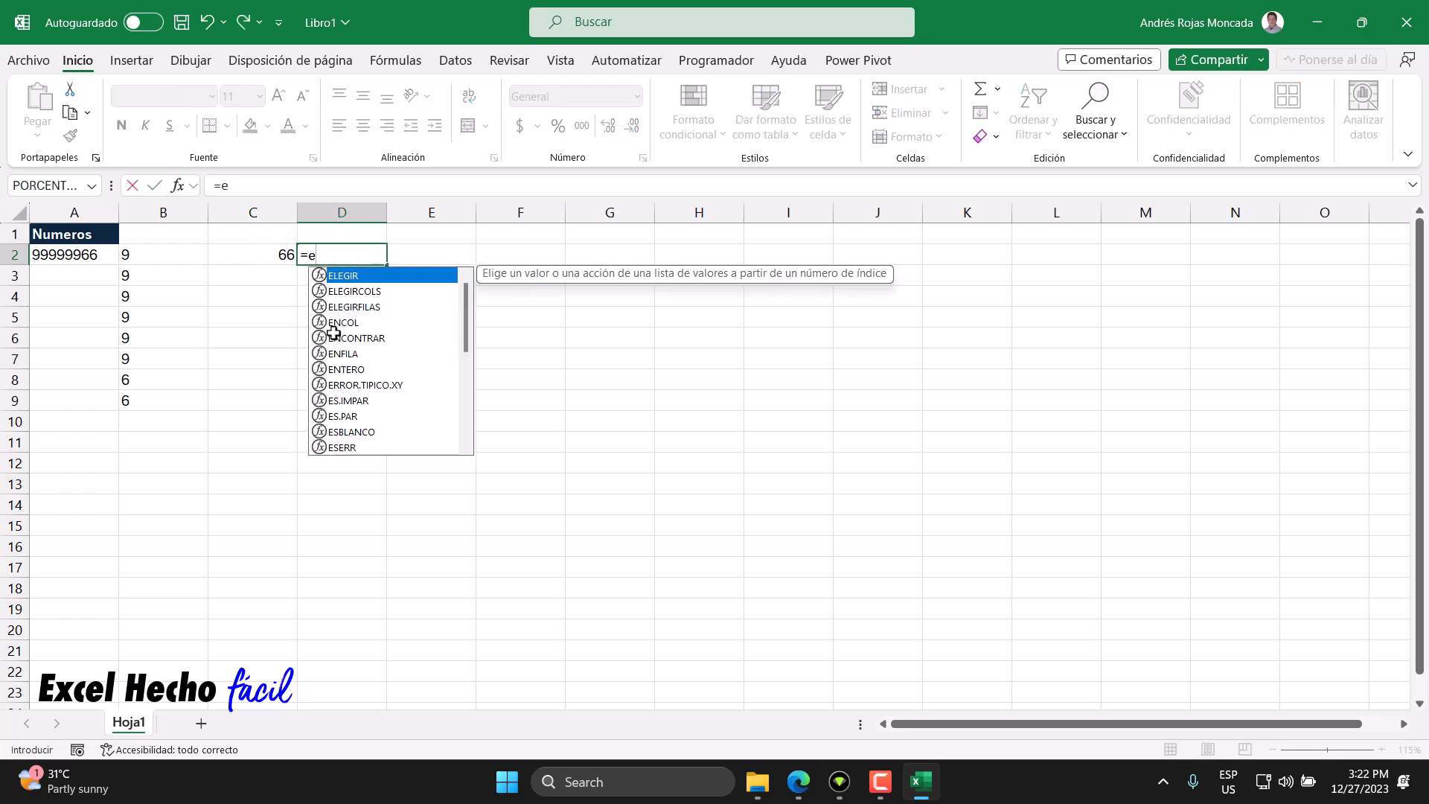
key("BackSpace")
type("r")
key("Tab")
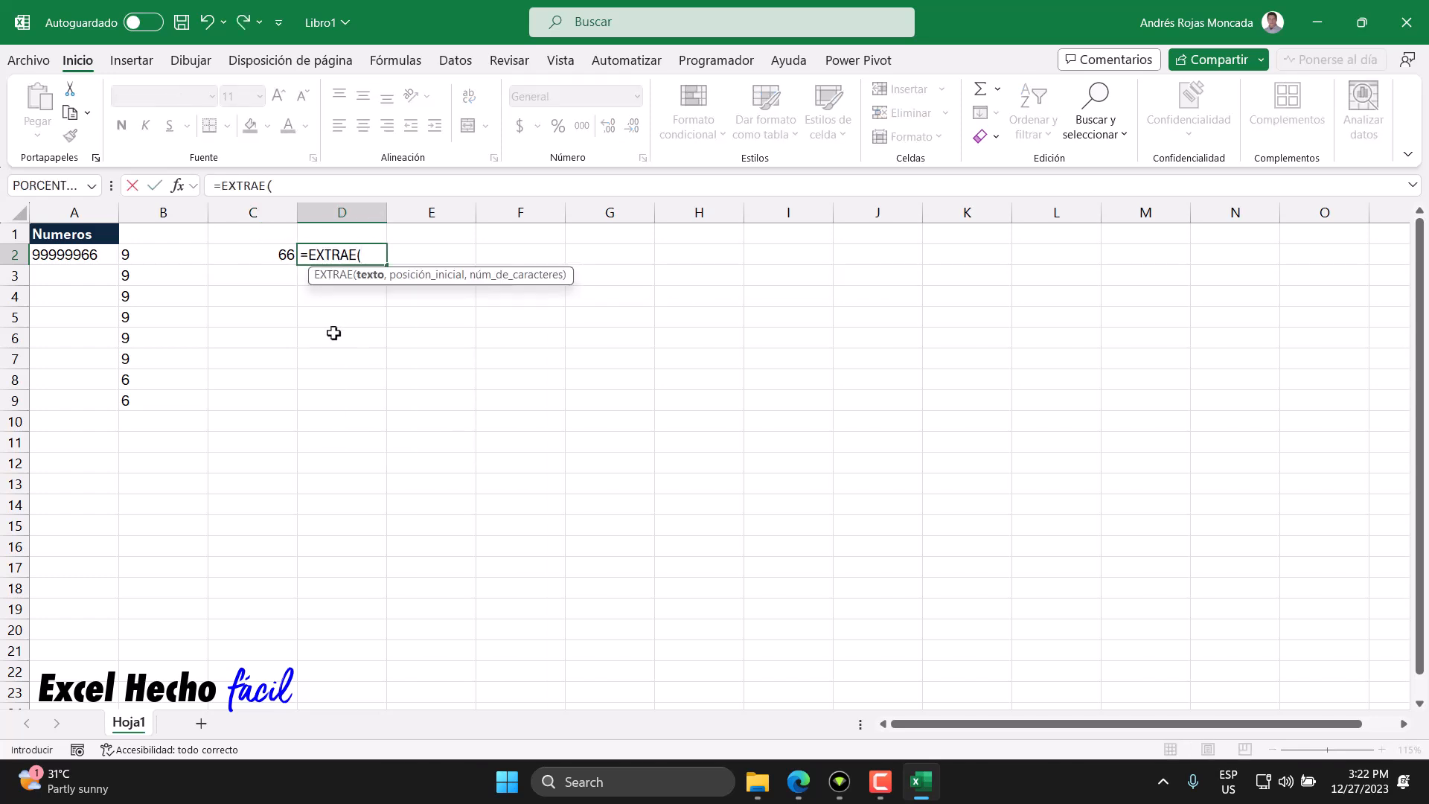
left_click(271, 255)
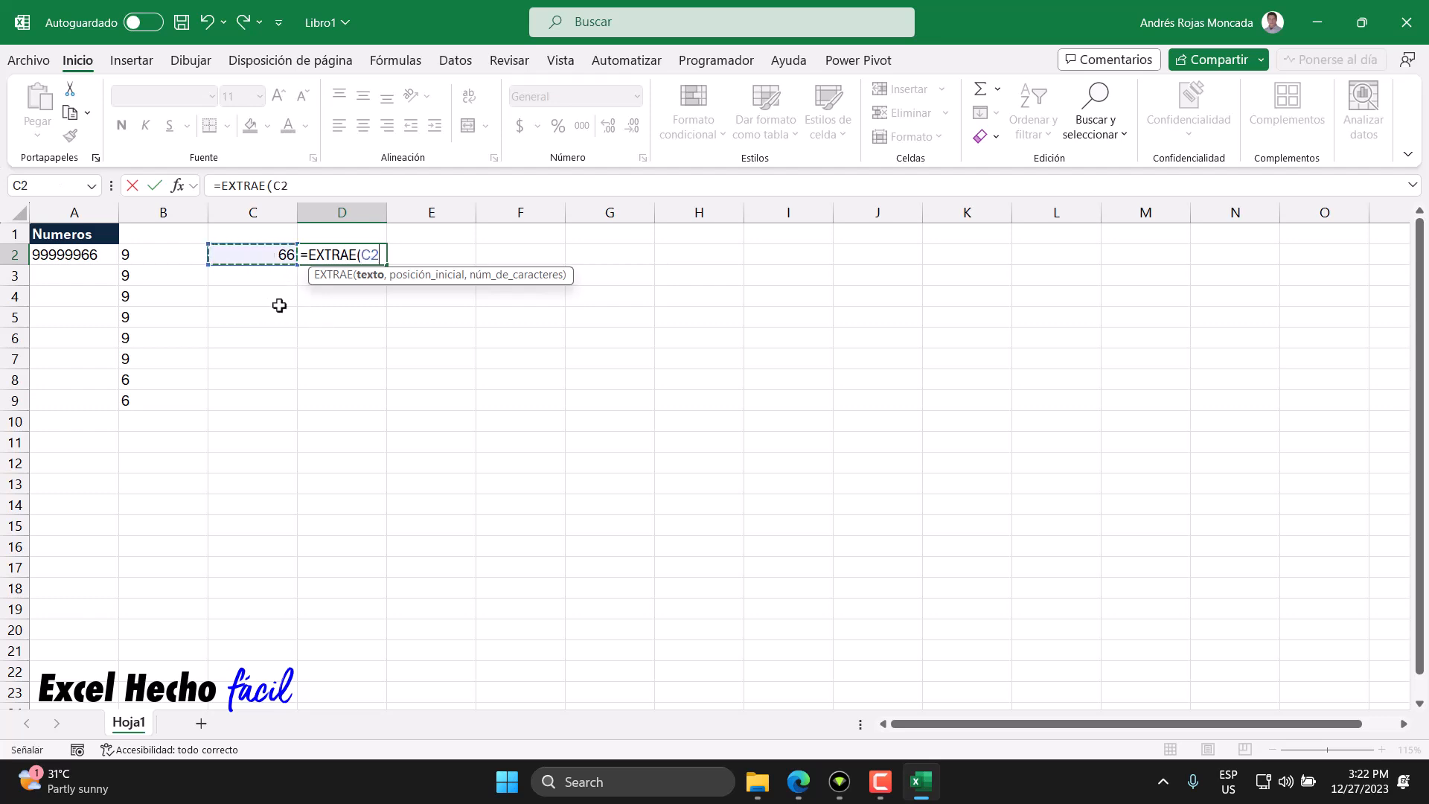
type(",")
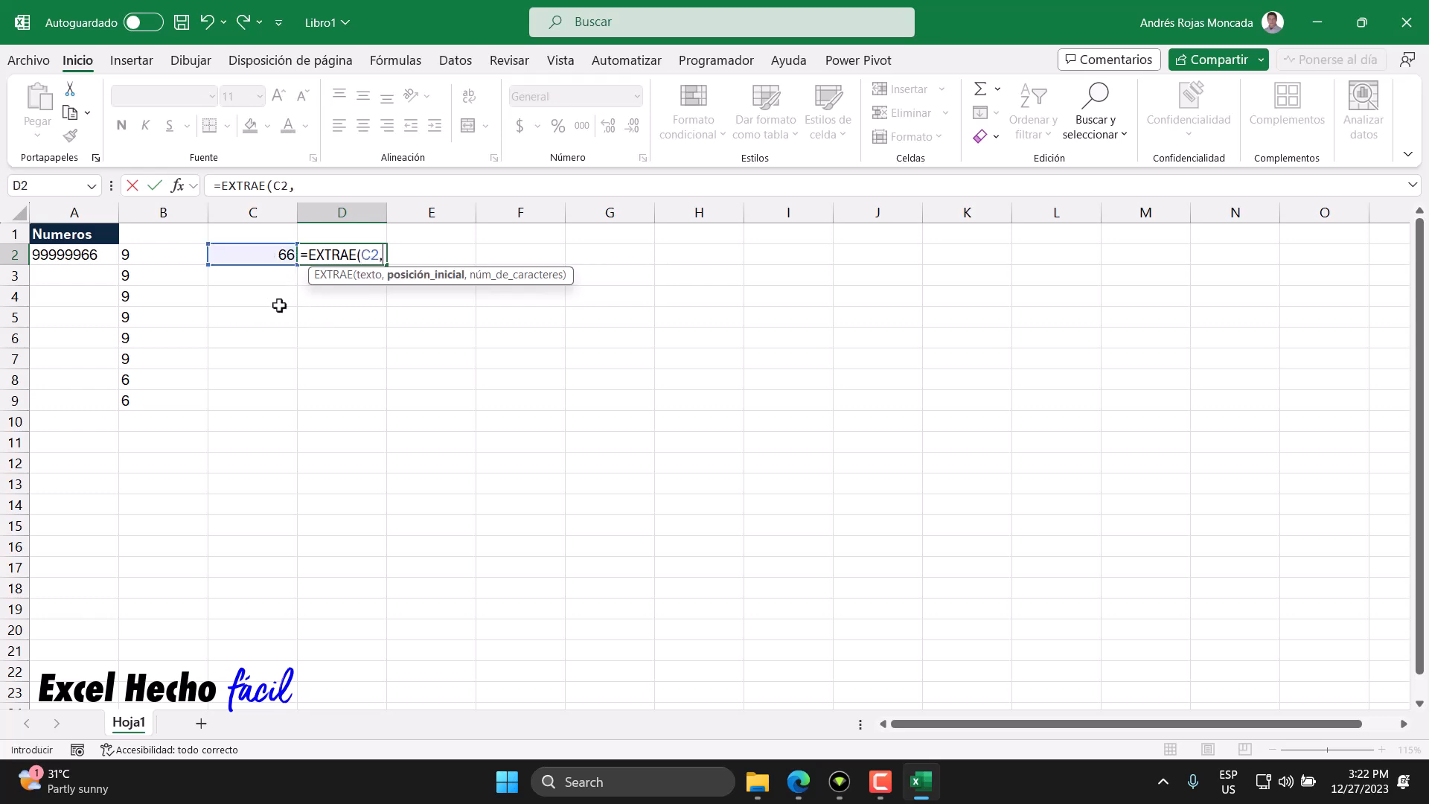
type("secu")
- Add SECUENCIA(LARGO(C2)) as the start position argument of D2's EXTRAE formula
key("Tab")
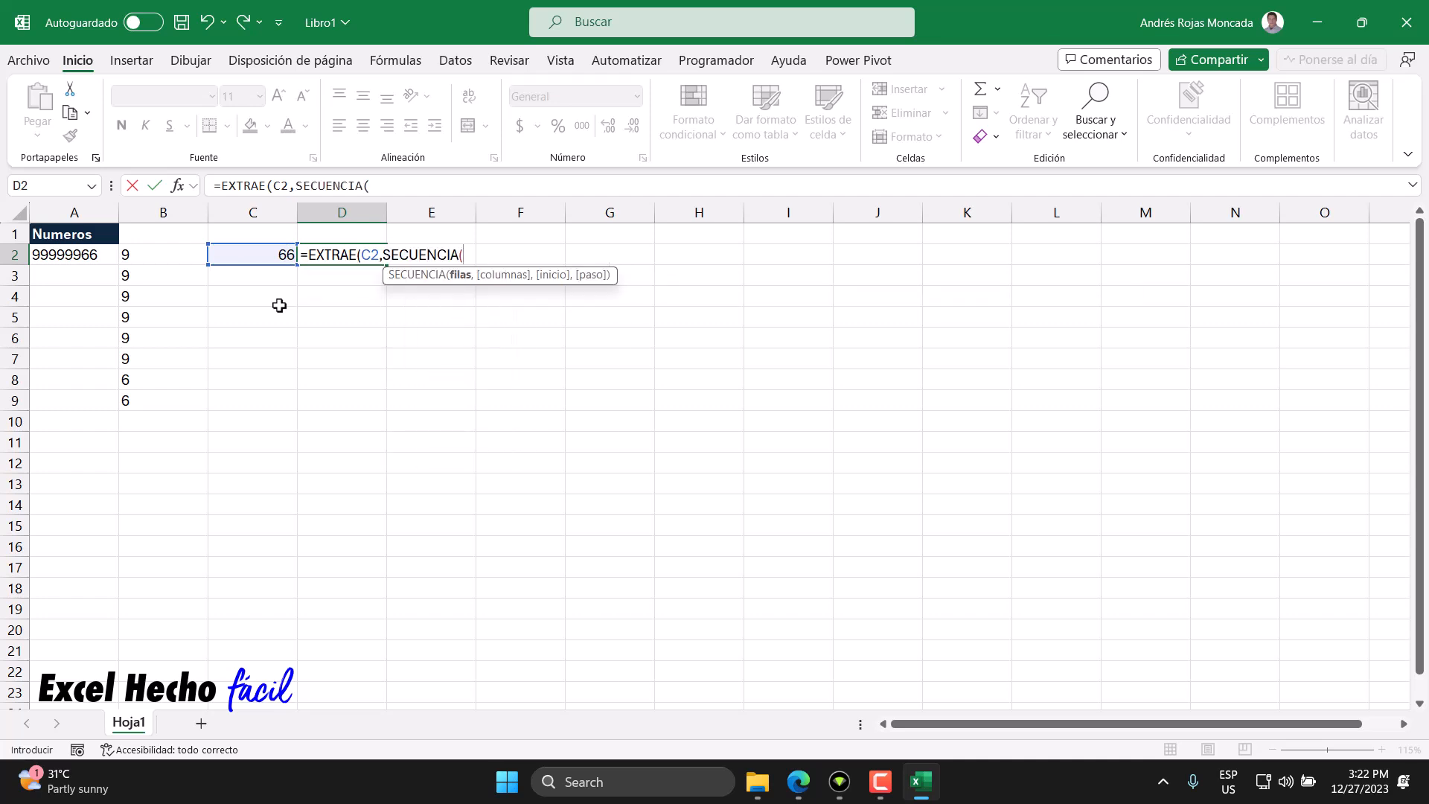
type("lar")
key("Tab")
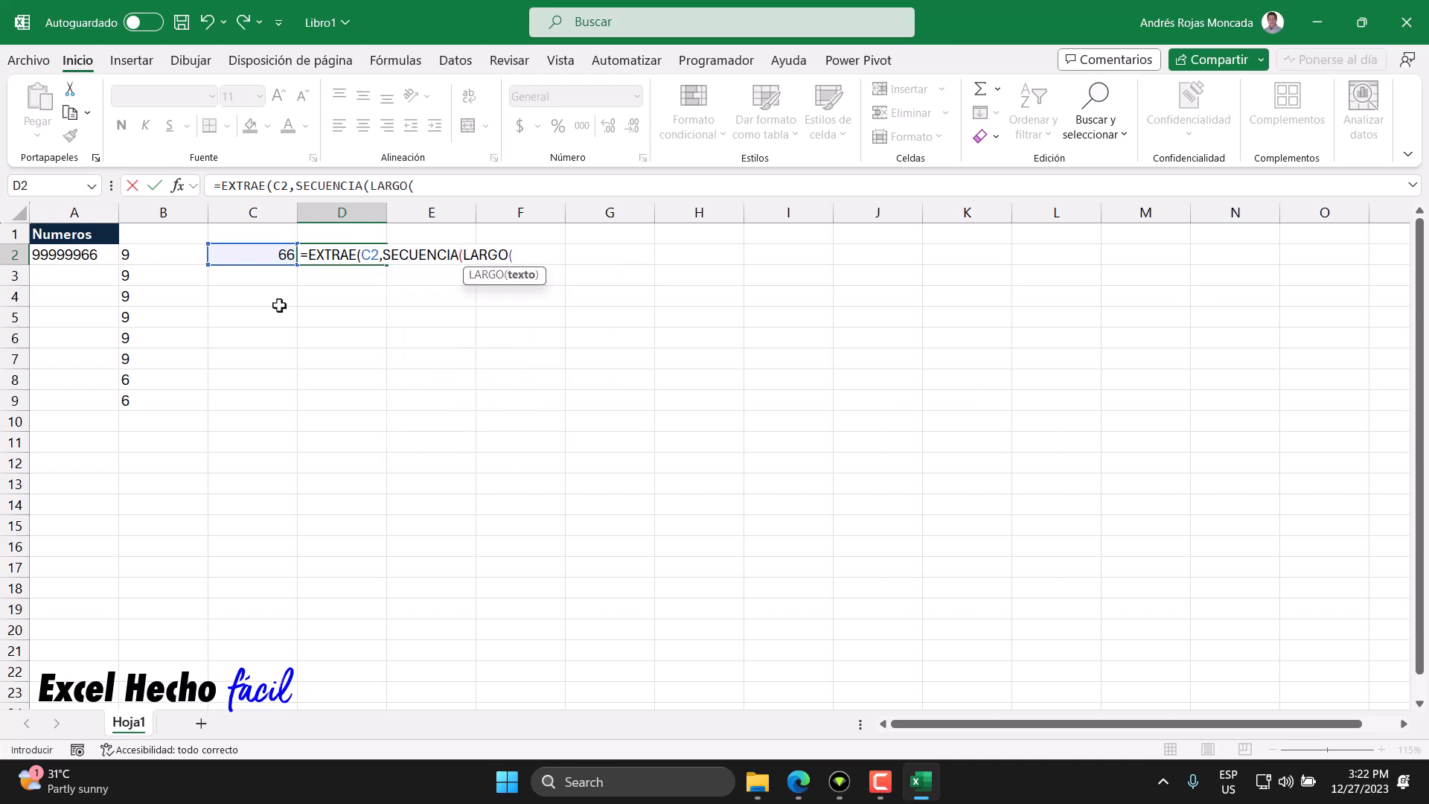
left_click(265, 255)
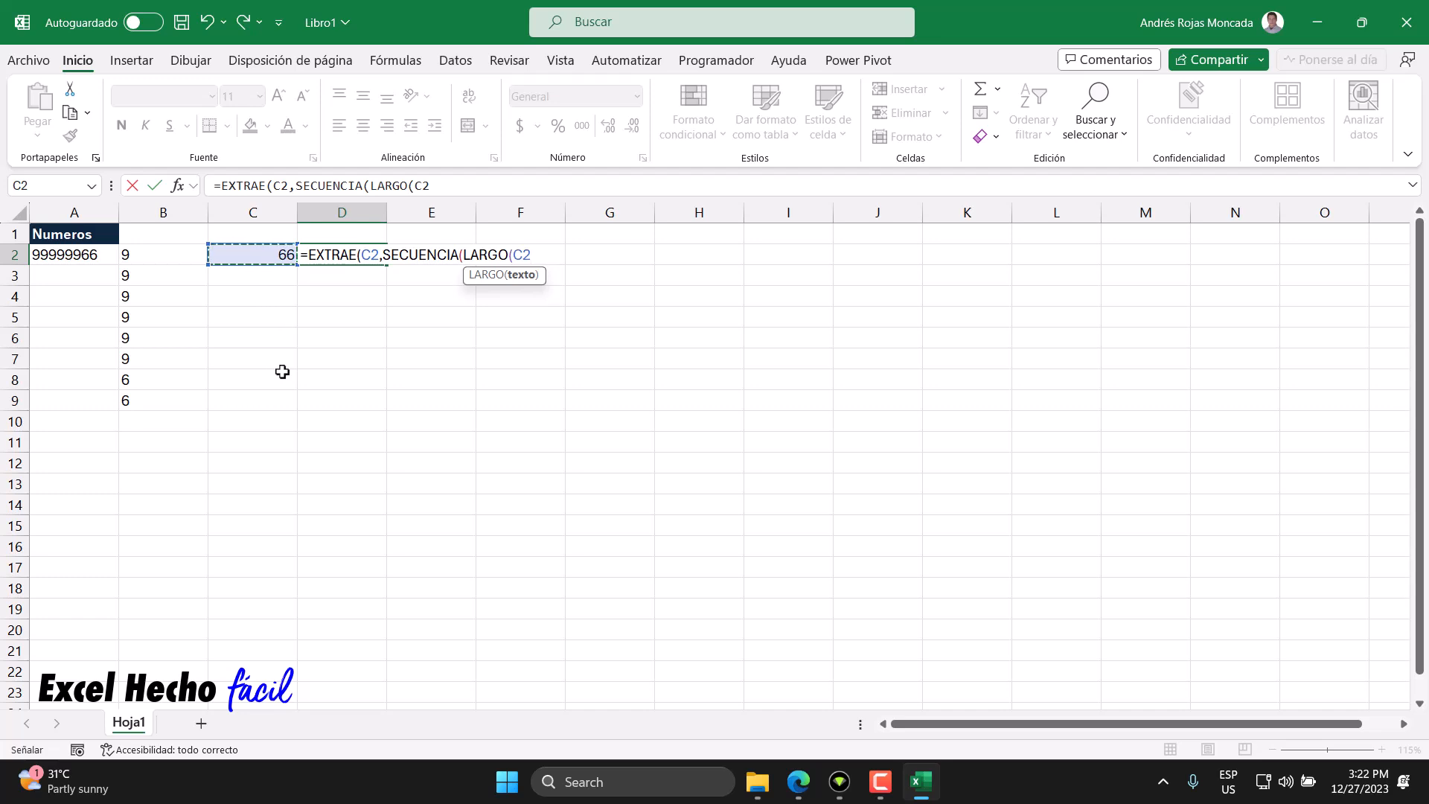
type(")")
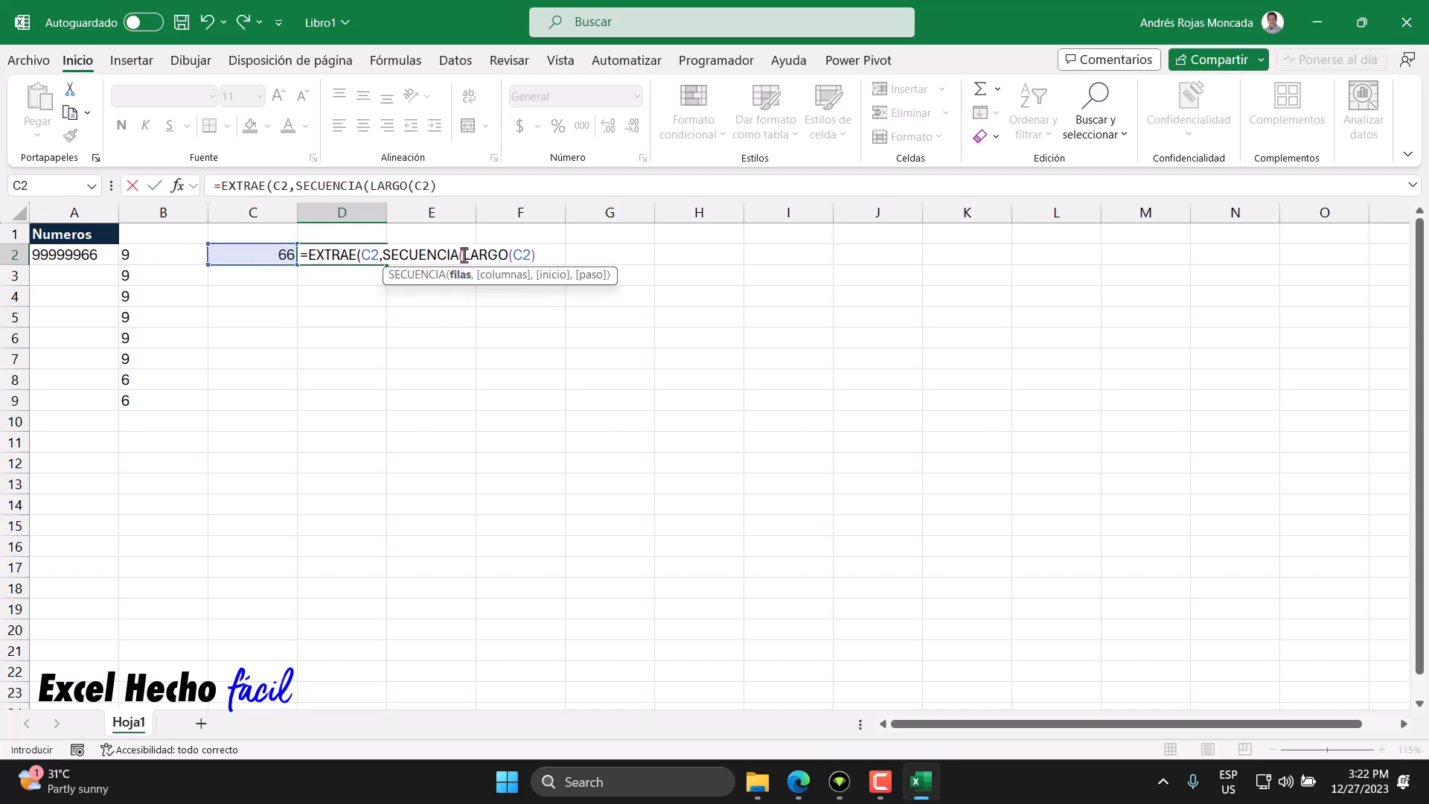
left_click_drag(462, 255, 567, 255)
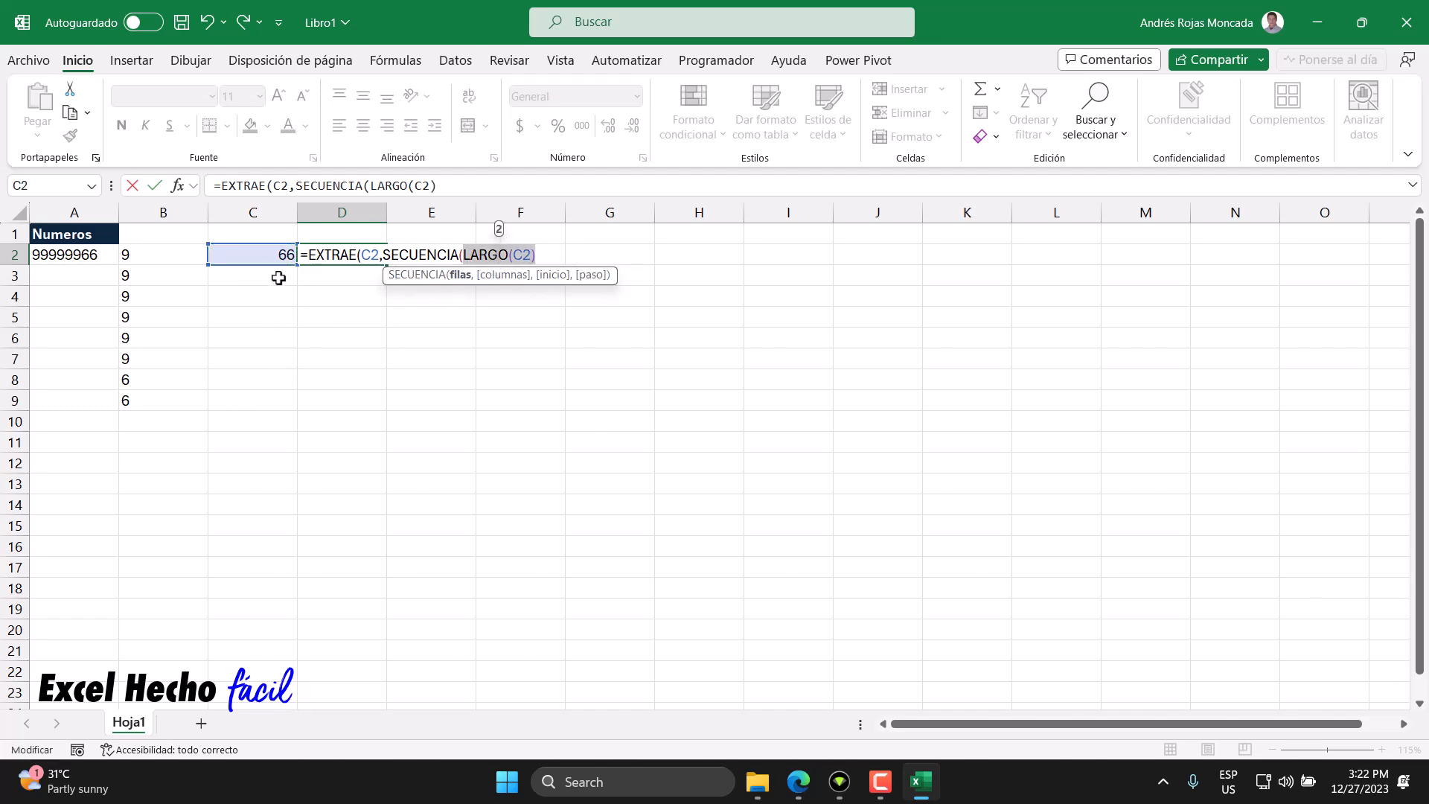
left_click(544, 252)
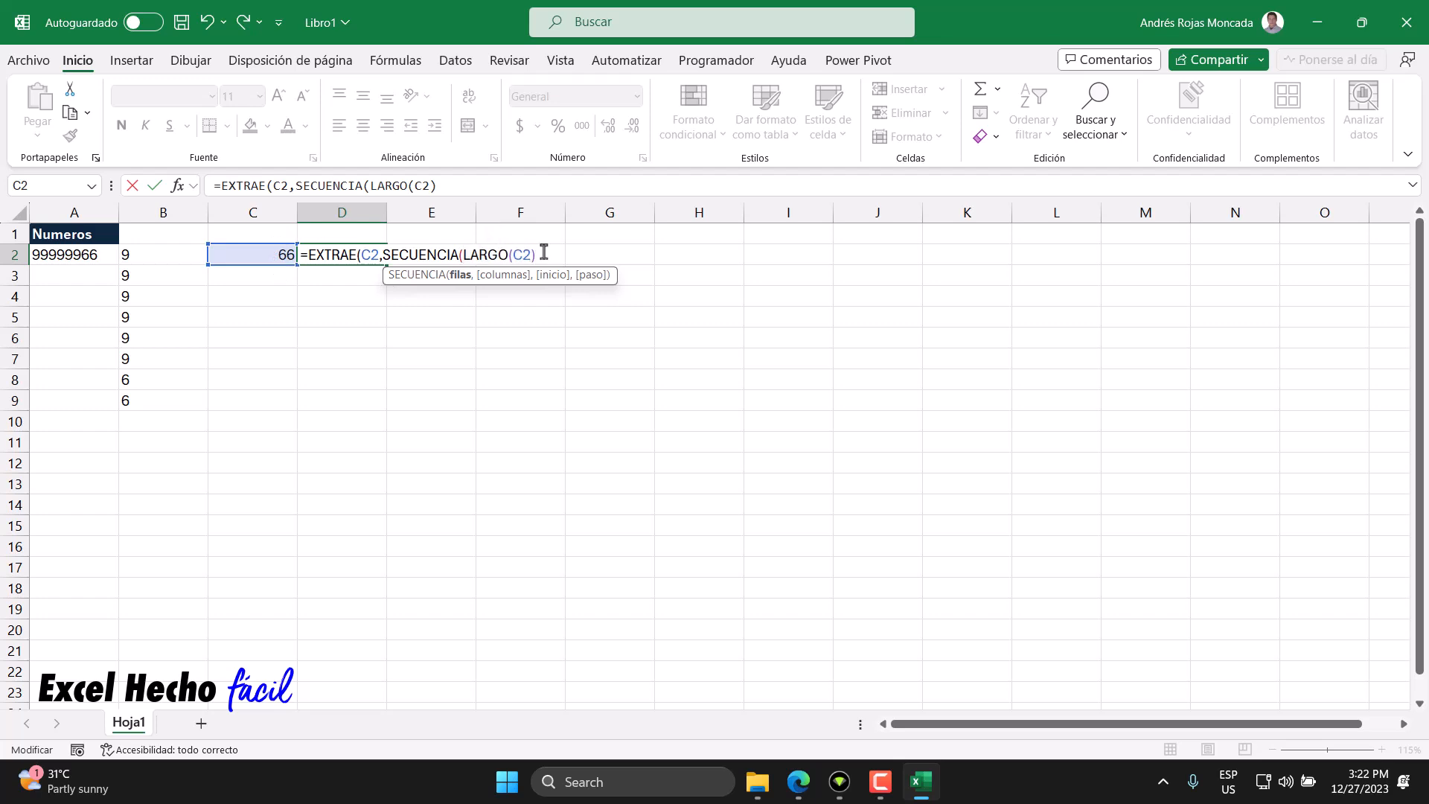
type(")")
- Complete D2's formula with 1 as the number of characters and enter it
left_click(417, 275)
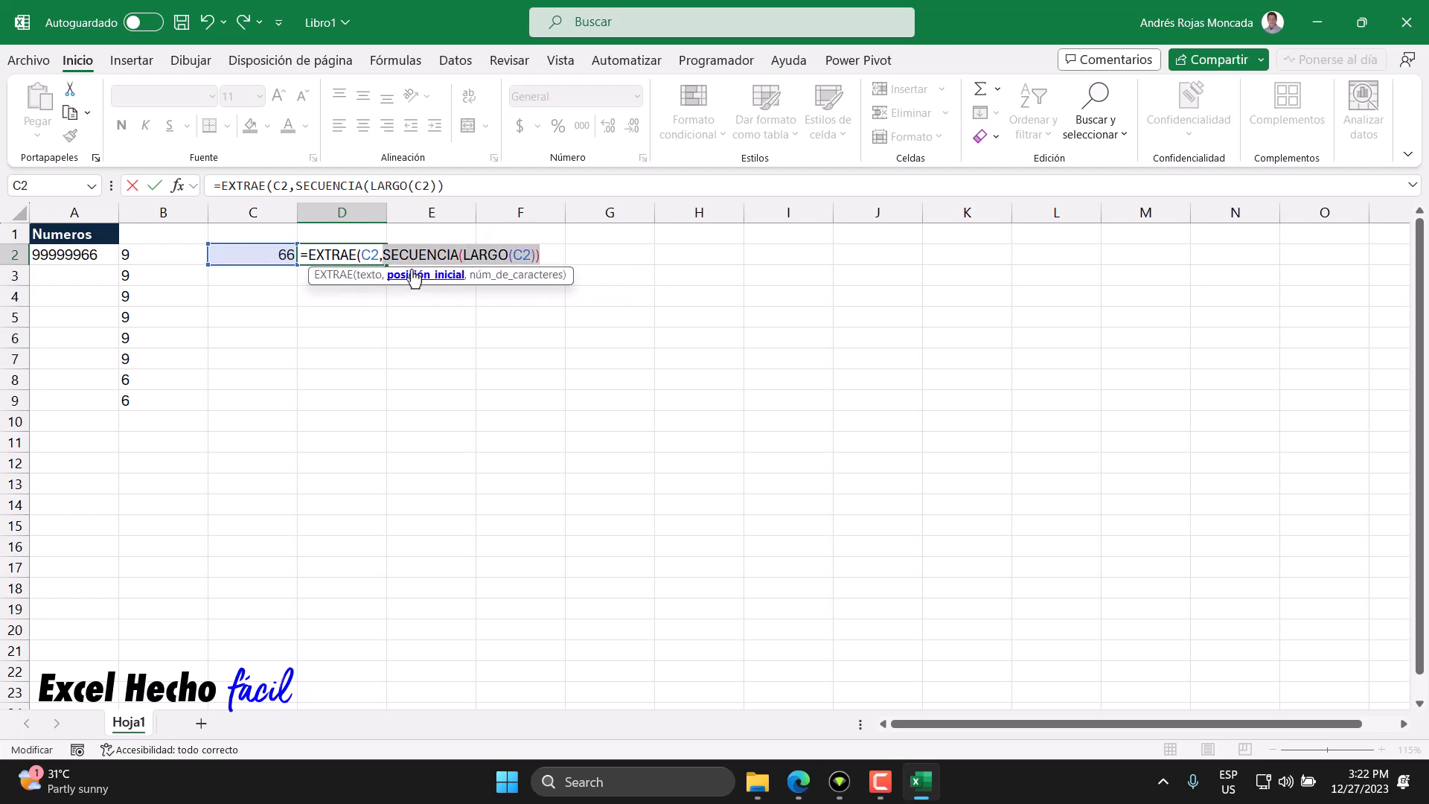
left_click(549, 247)
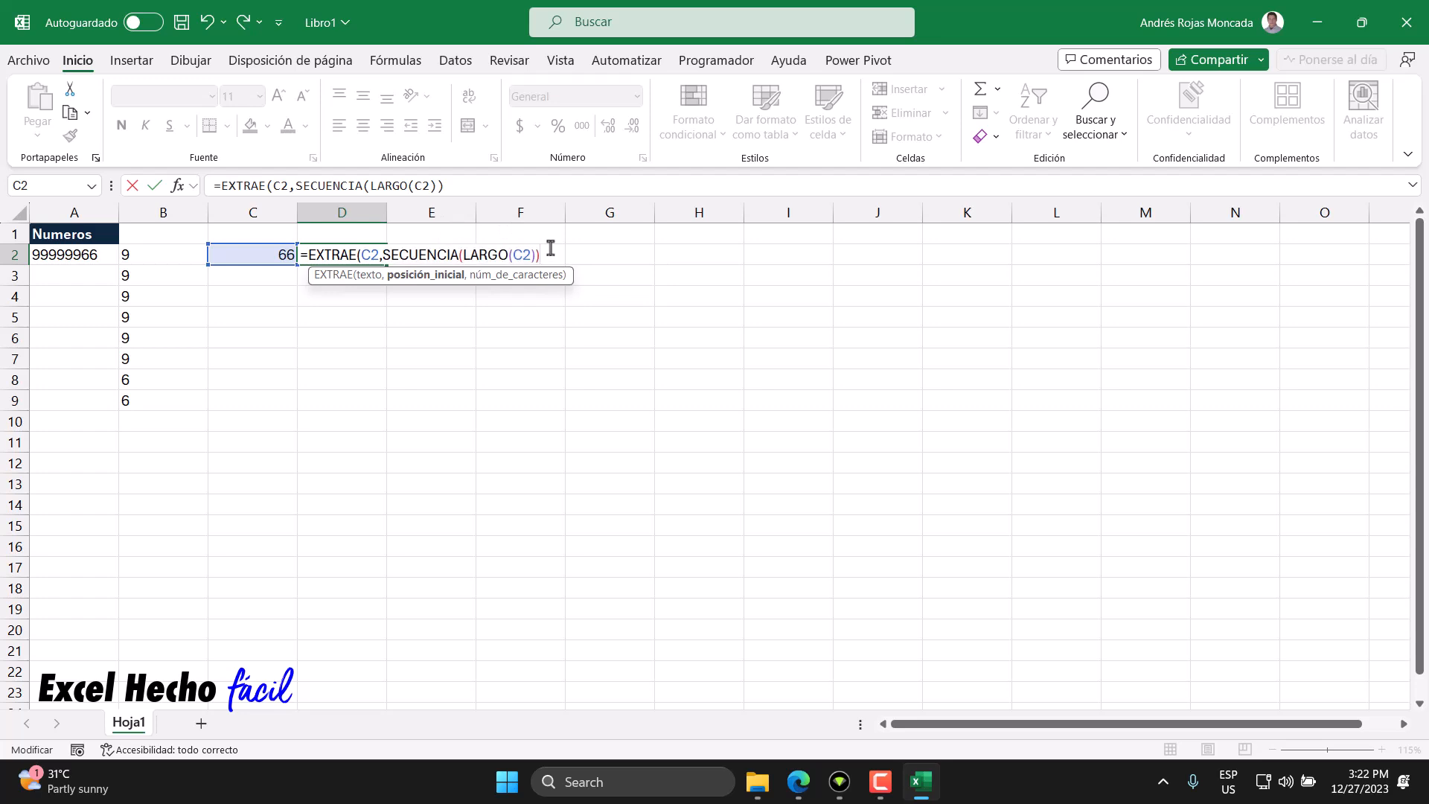
type(",1)")
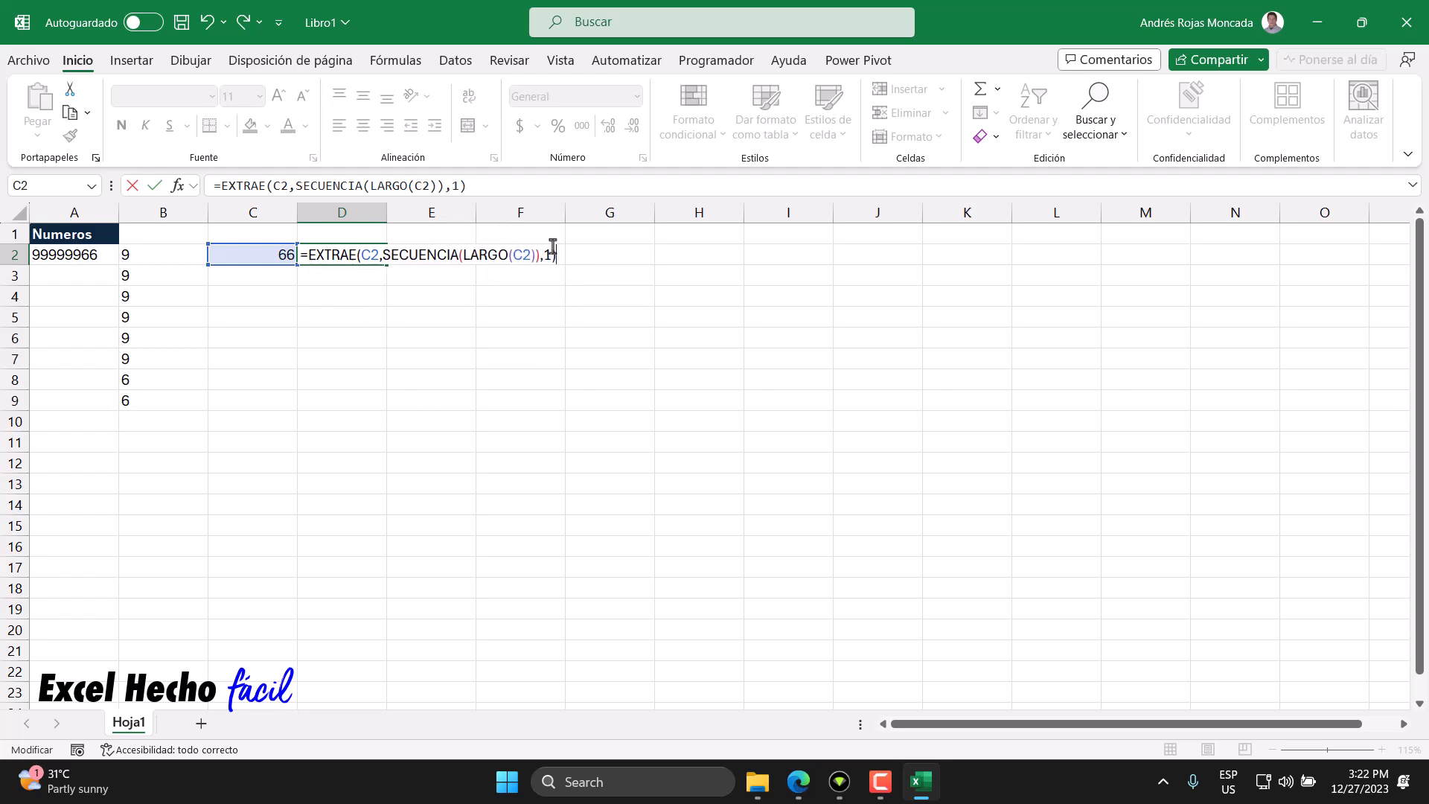
key("Return")
- Sum the spilled digits from column D in E2 with =SUMA(D2#*1)
left_click(323, 253)
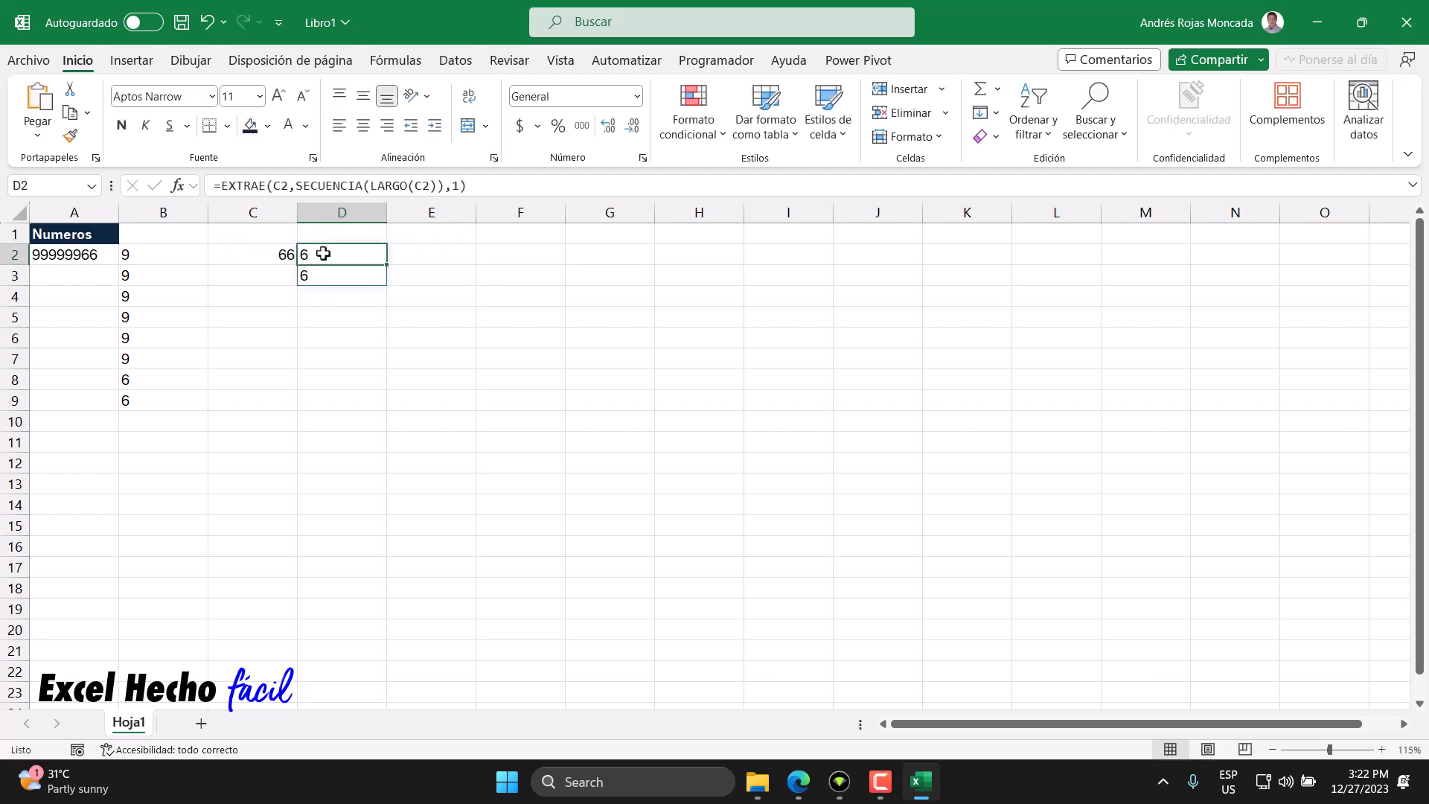
left_click(332, 275)
left_click_drag(332, 255, 335, 281)
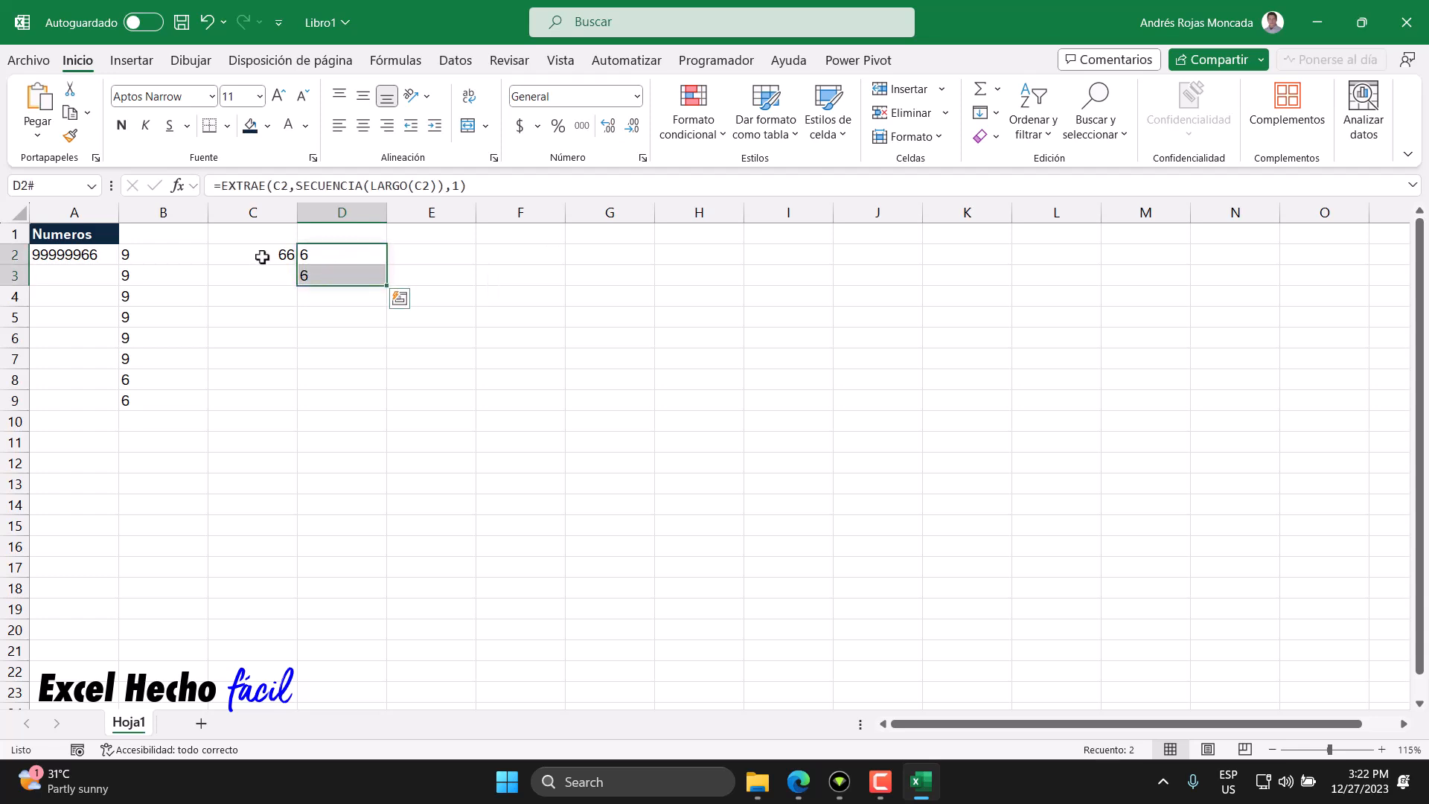
left_click(264, 255)
left_click(335, 254)
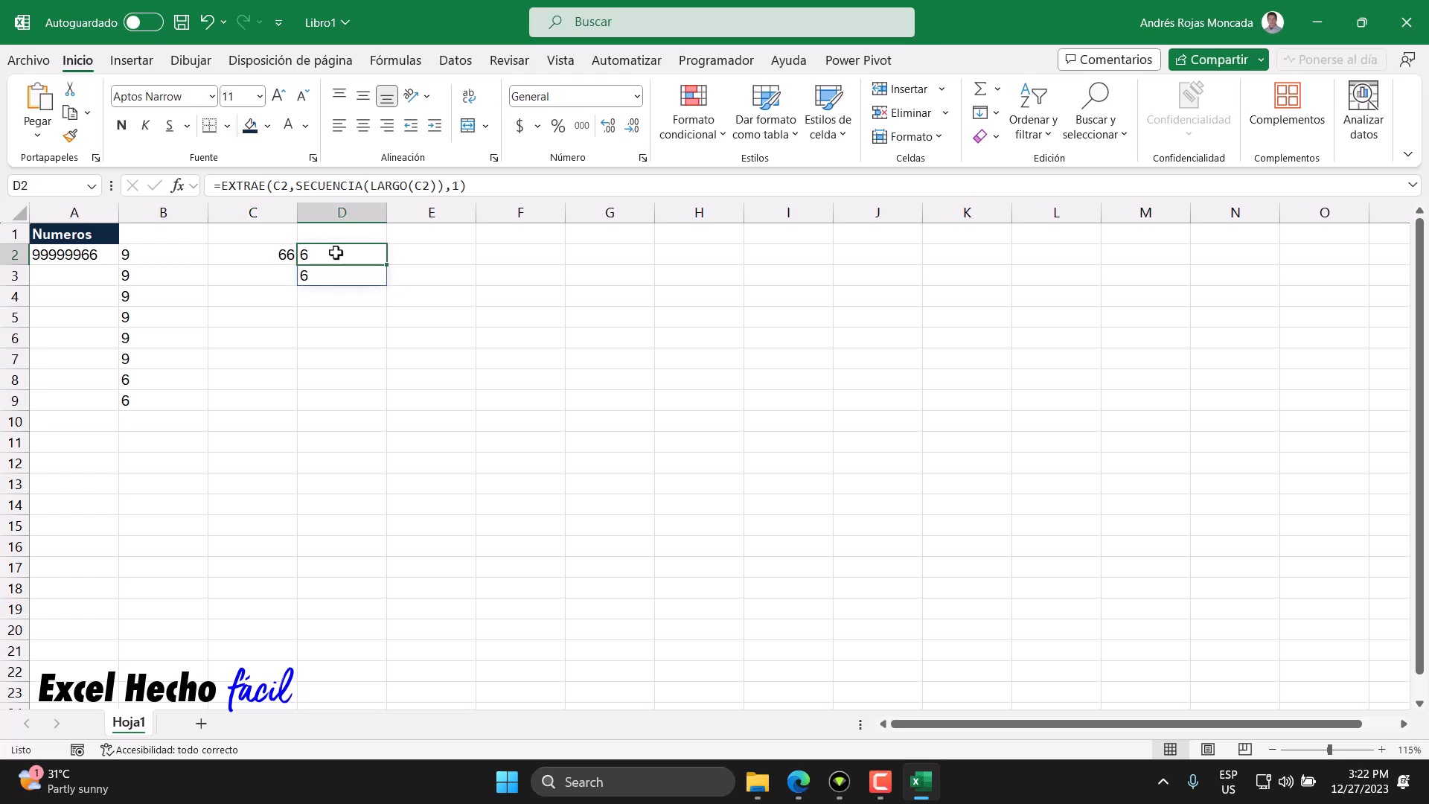
left_click_drag(335, 255, 335, 272)
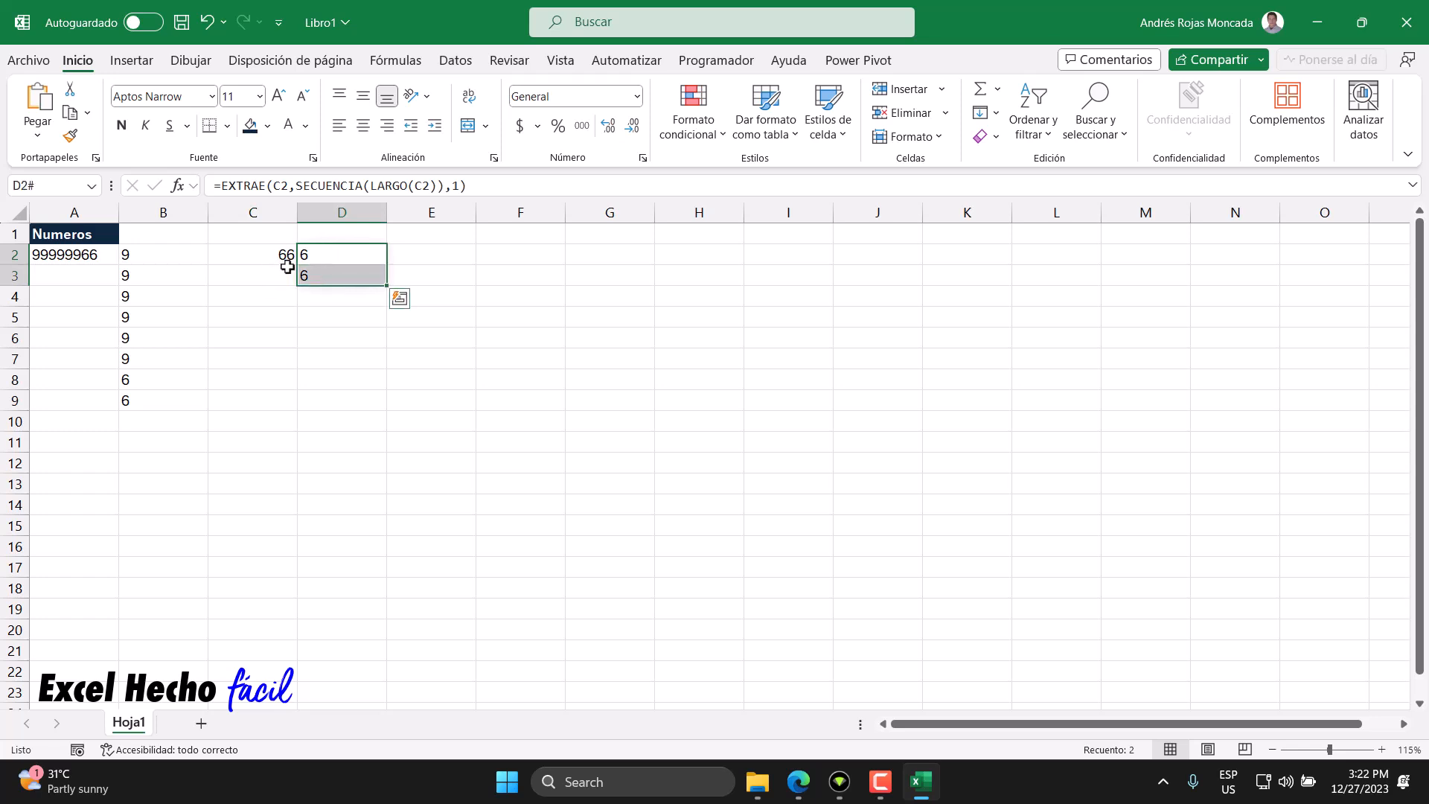
left_click(429, 255)
type("=")
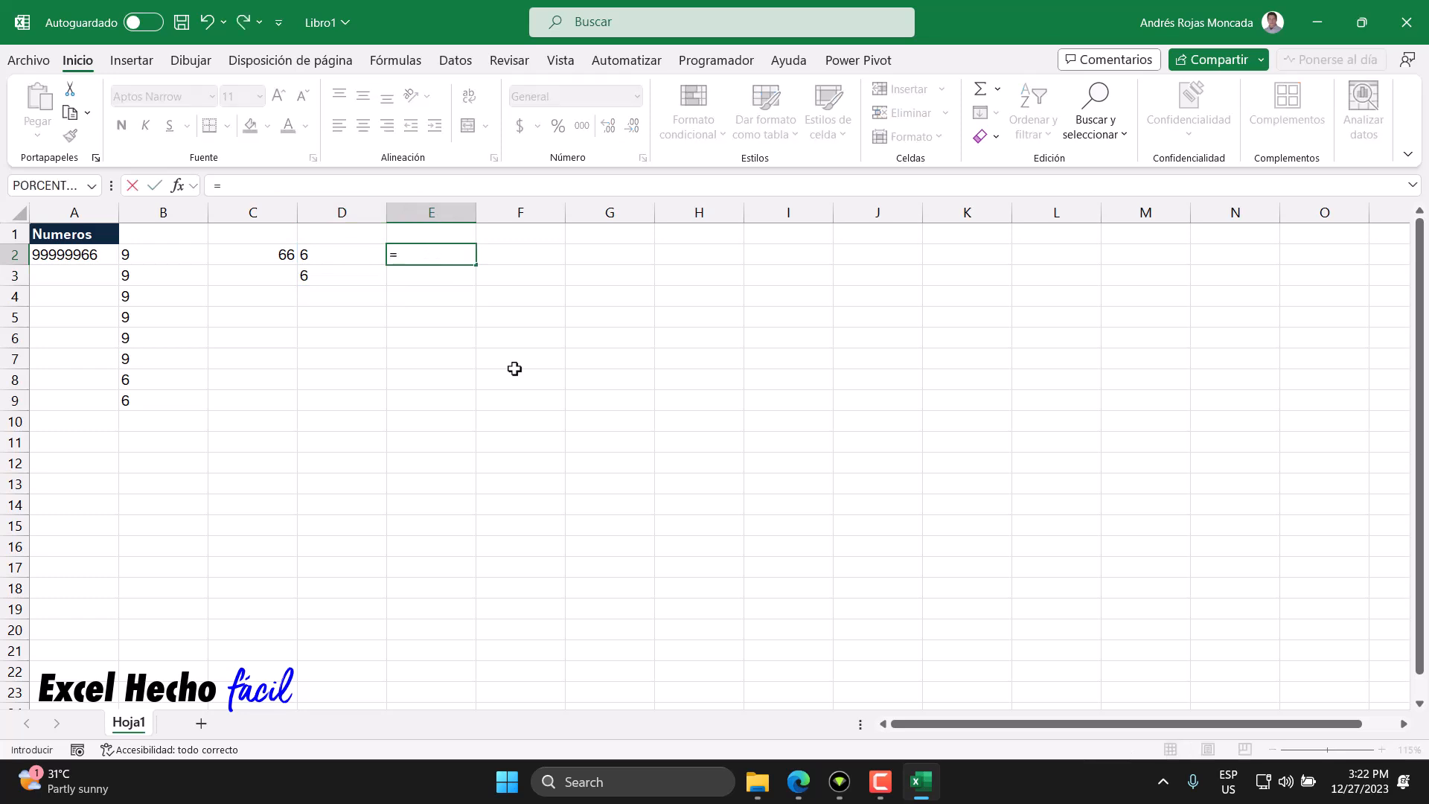
type("sum")
key("Tab")
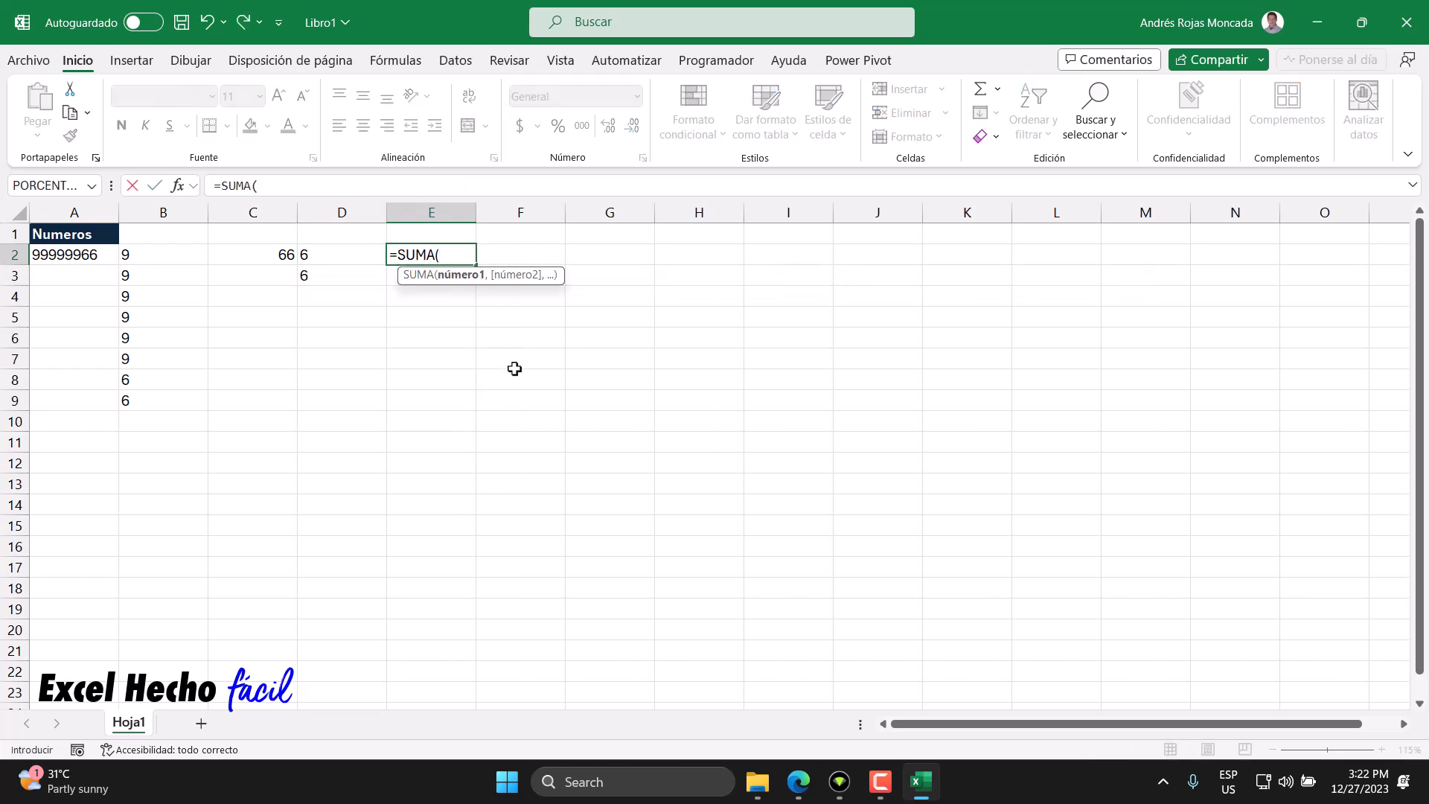
key("Left")
type("#*1)")
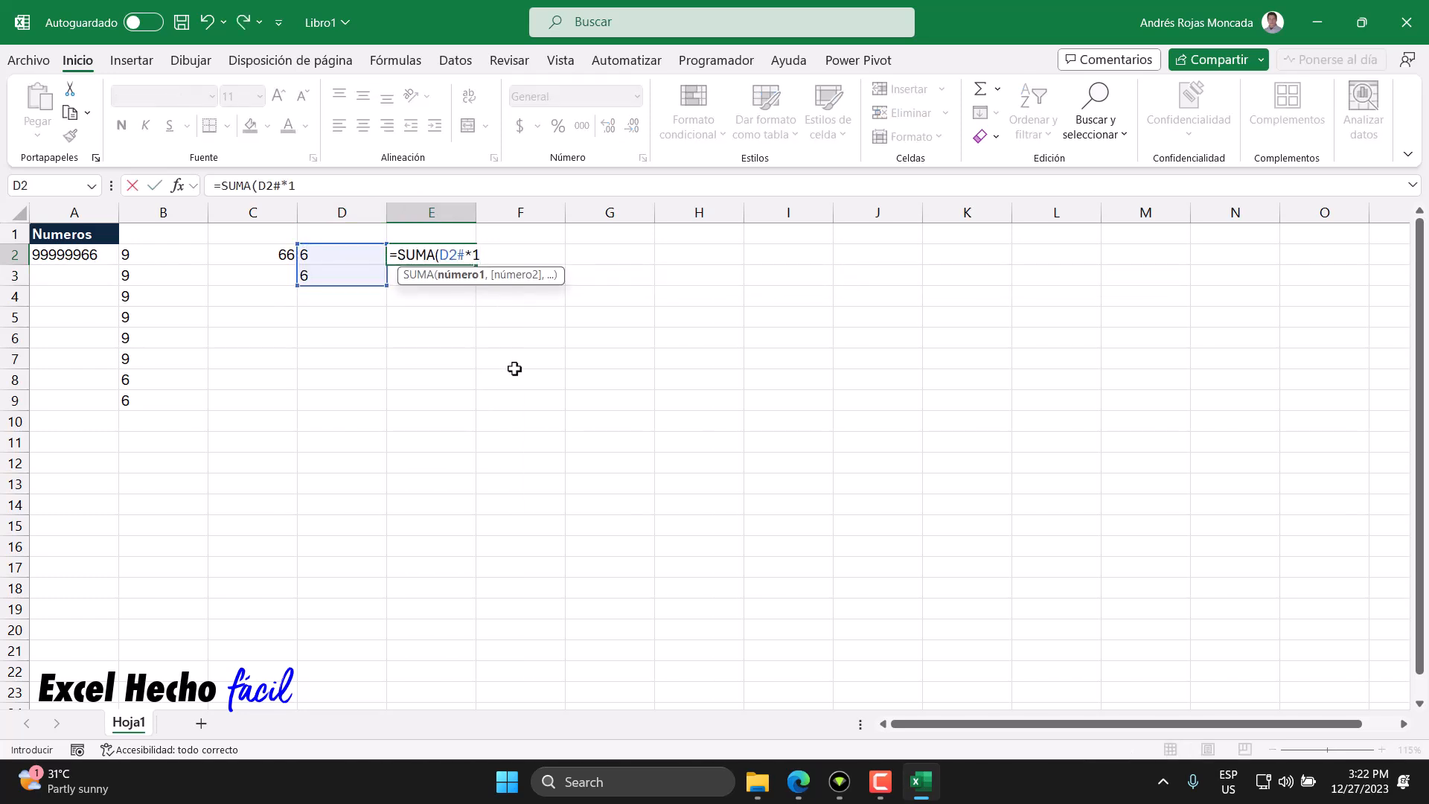
key("Return")
left_click(351, 265)
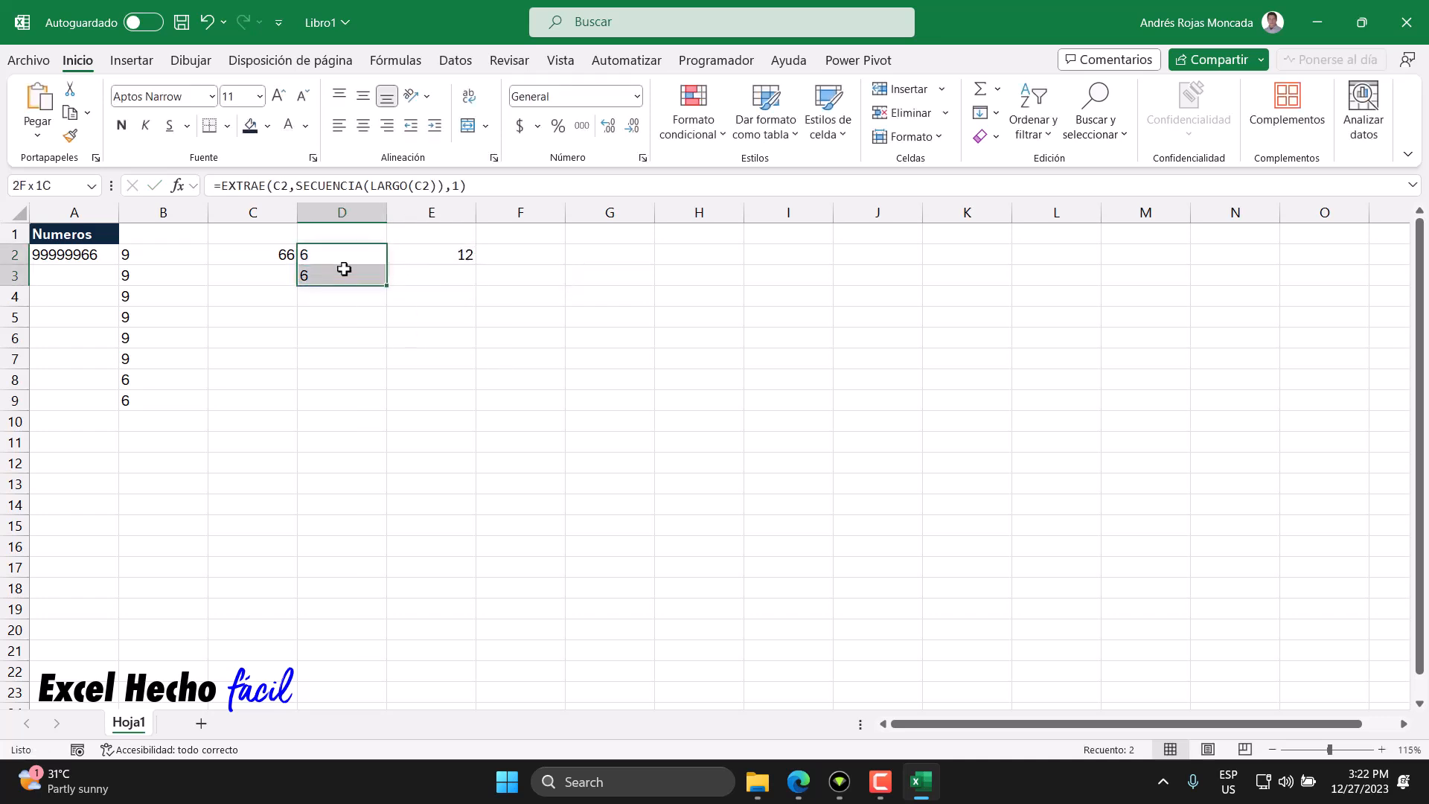
- Start an EXTRAE formula in F2 with E2 as the text argument
left_click(431, 259)
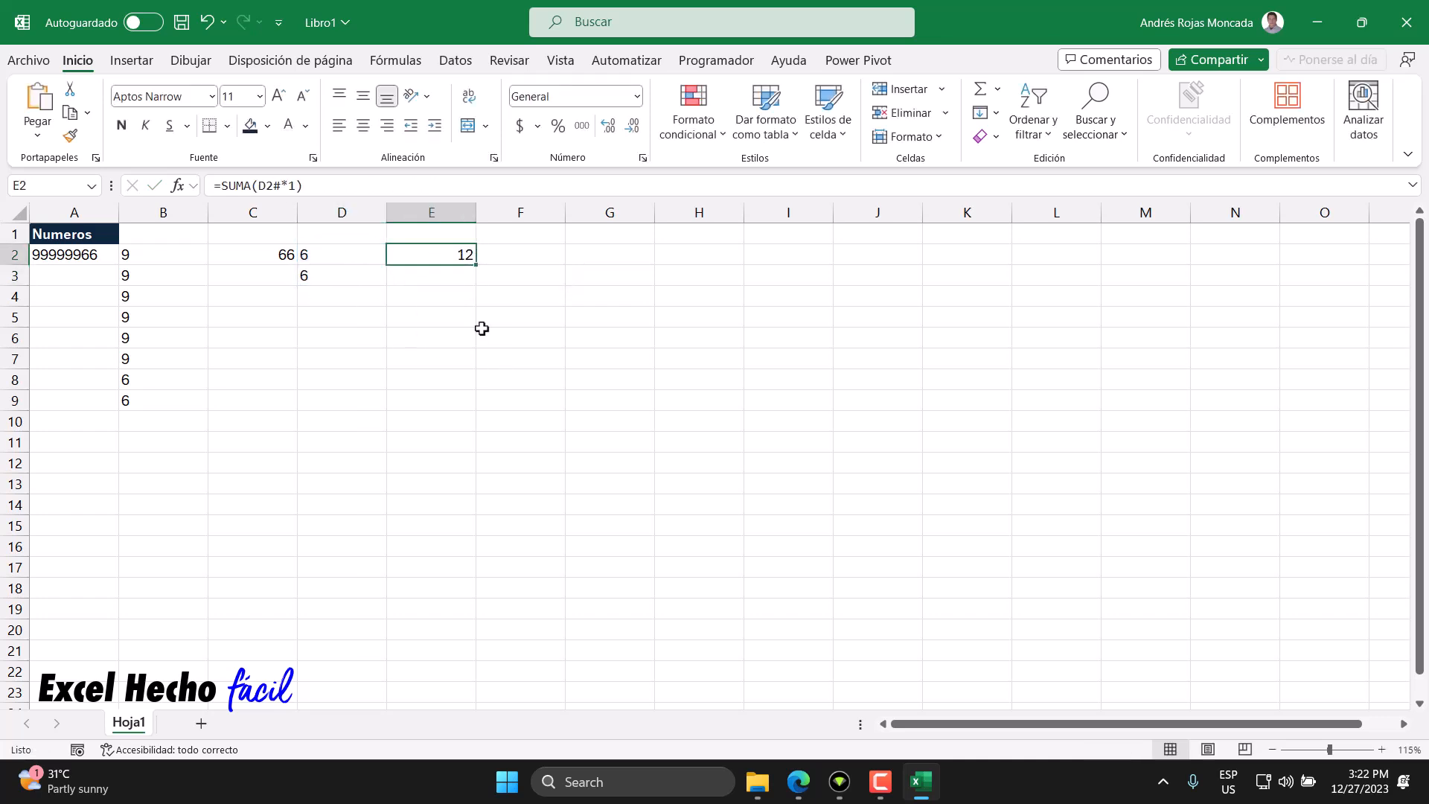
left_click(511, 262)
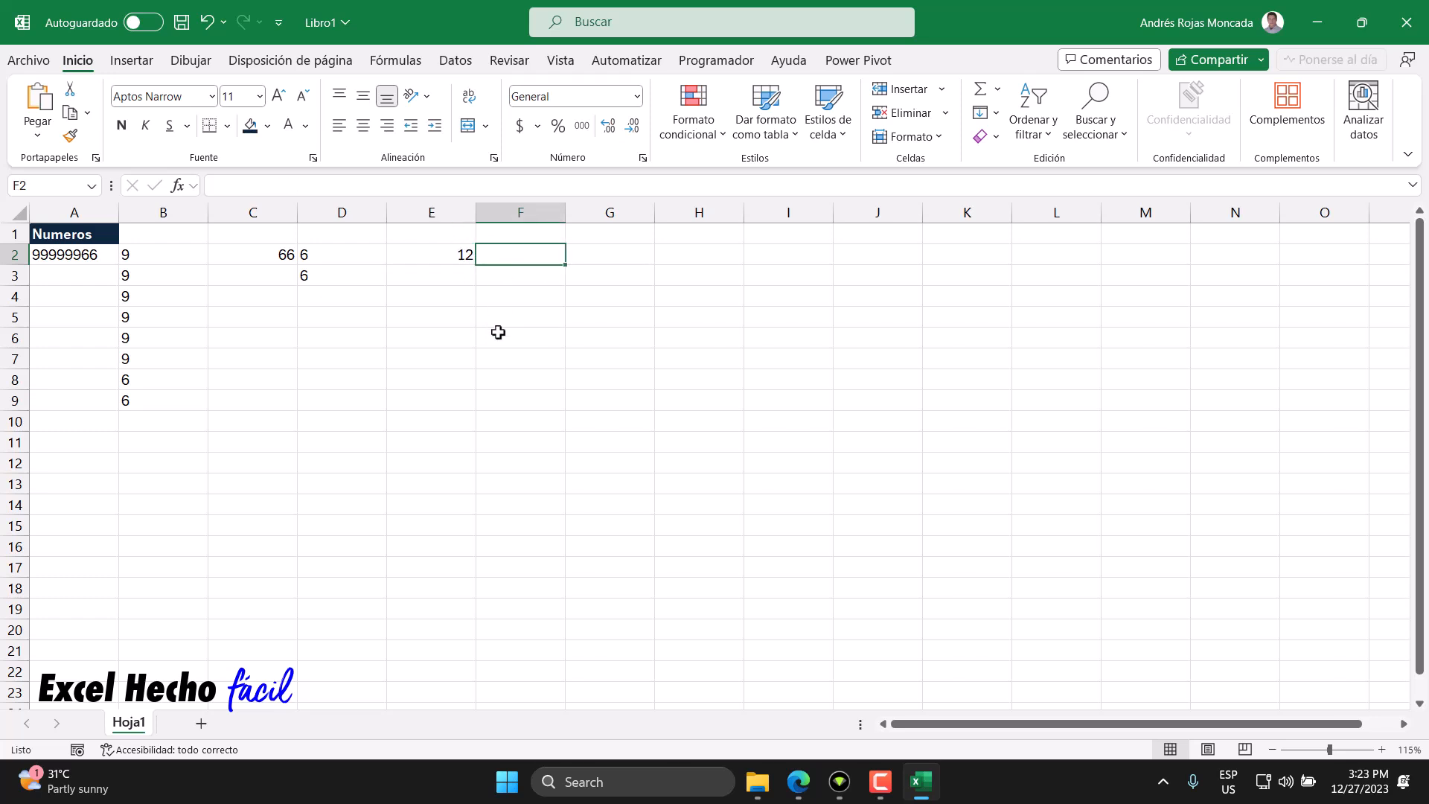
type("=")
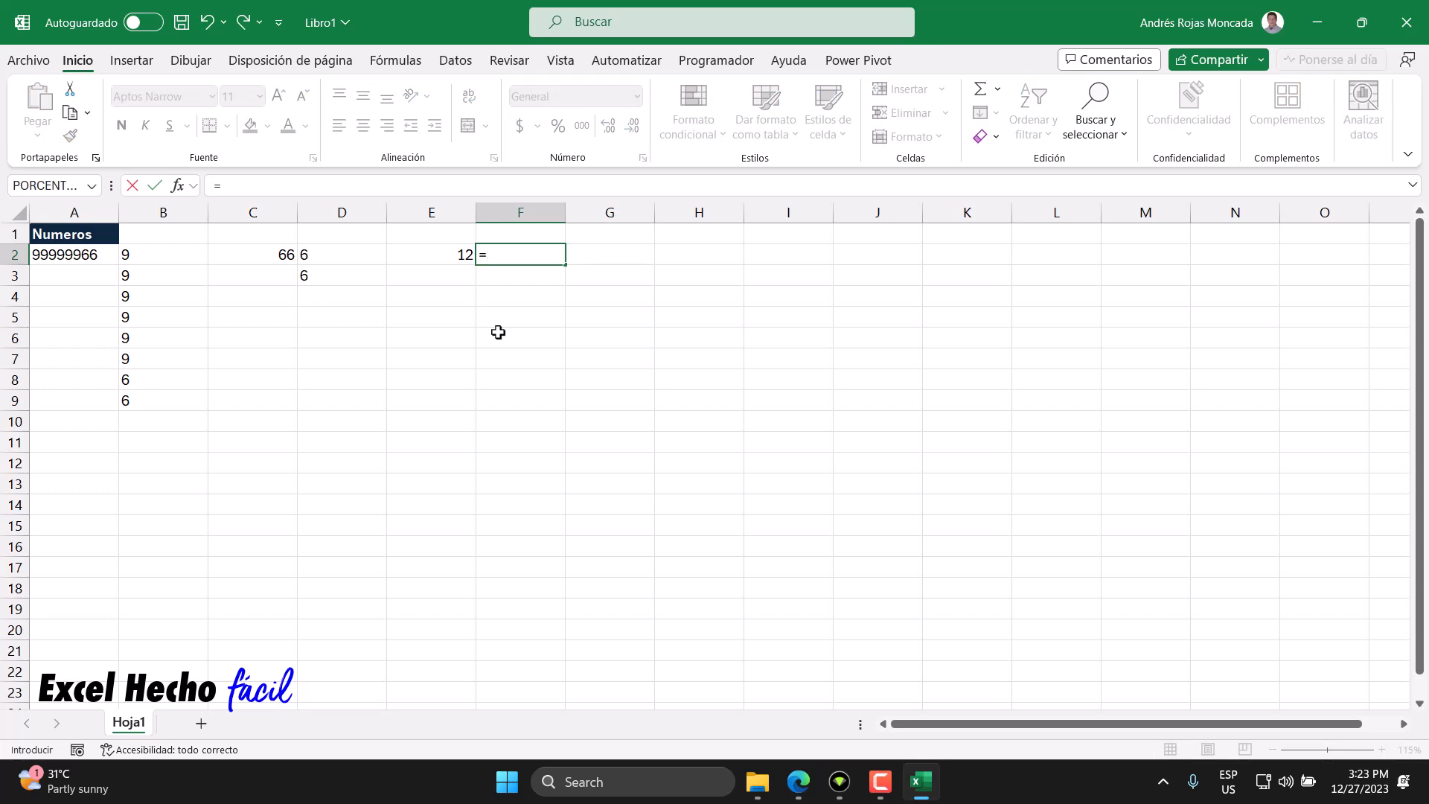
type("extr")
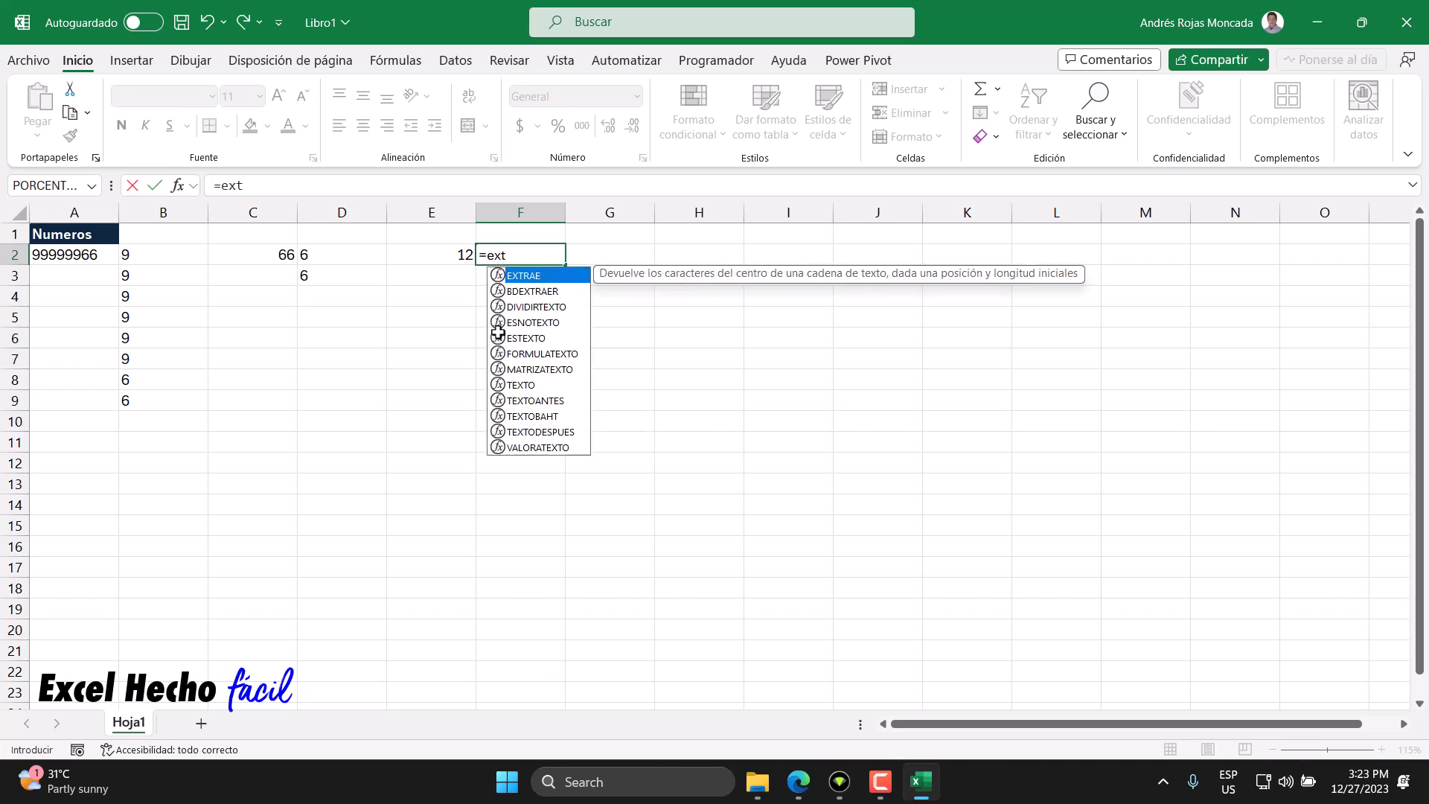
key("Tab")
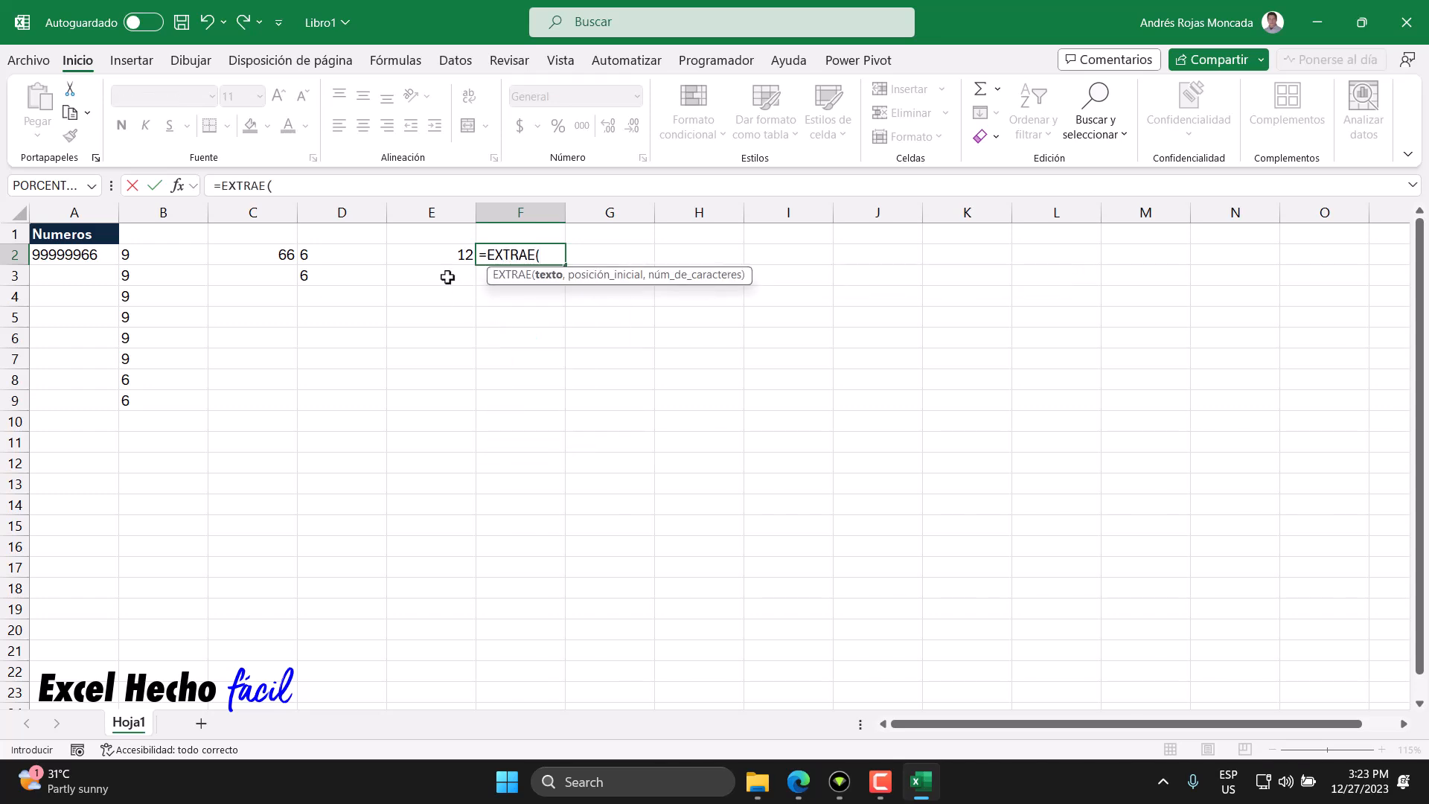
left_click(432, 254)
type(",")
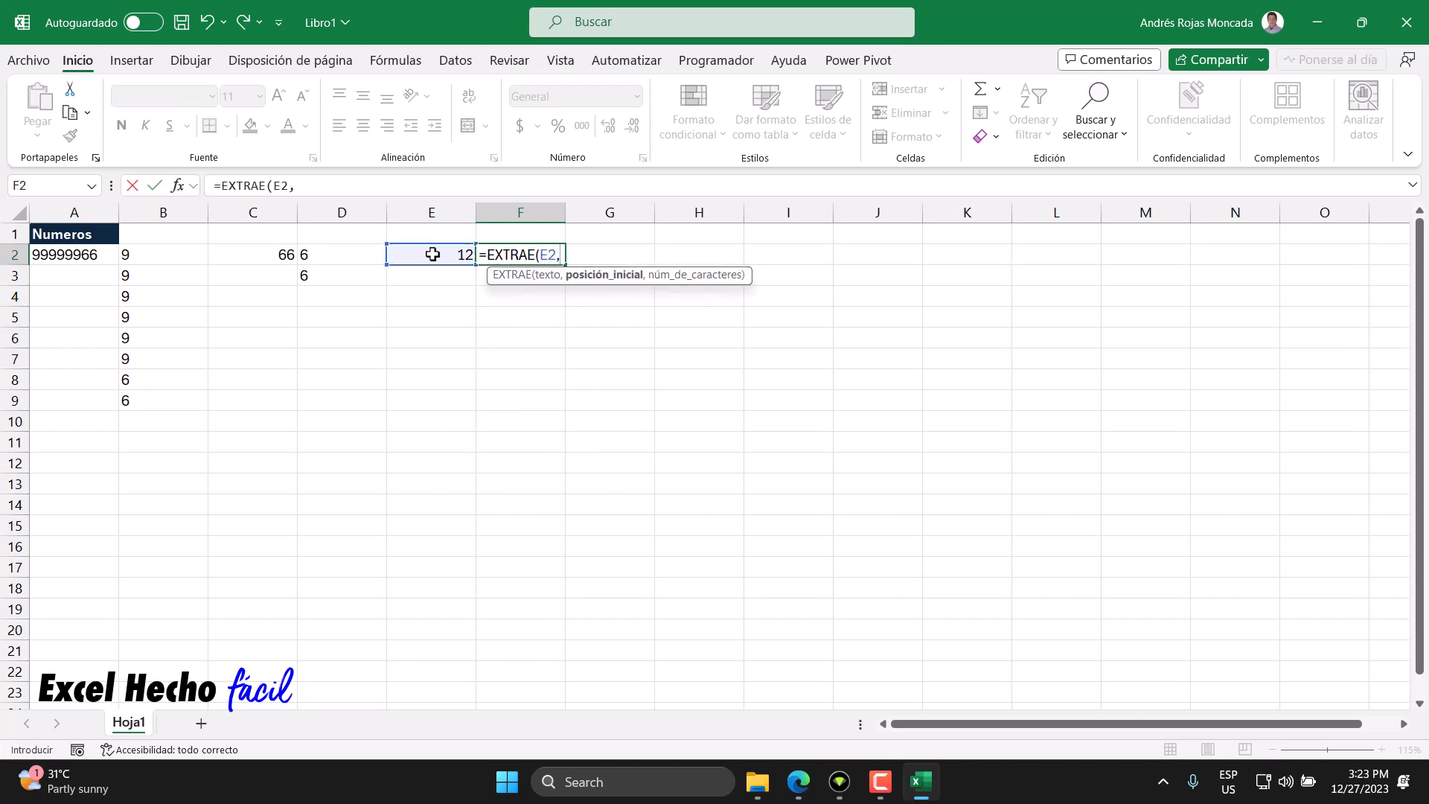
type("secu")
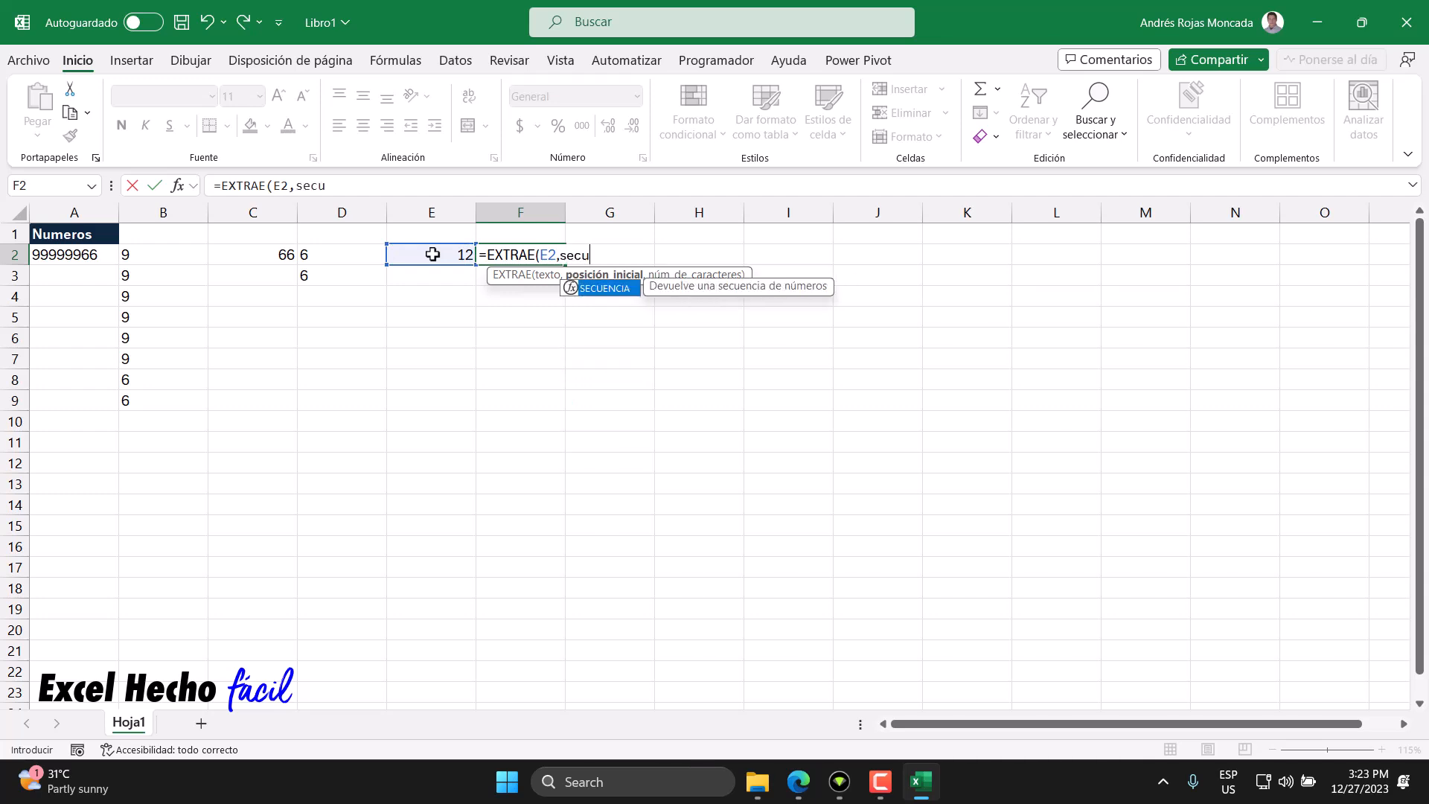
- Add SECUENCIA(LARGO(E2)) as the start position argument of F2's EXTRAE formula
key("Tab")
type("lar")
key("Escape")
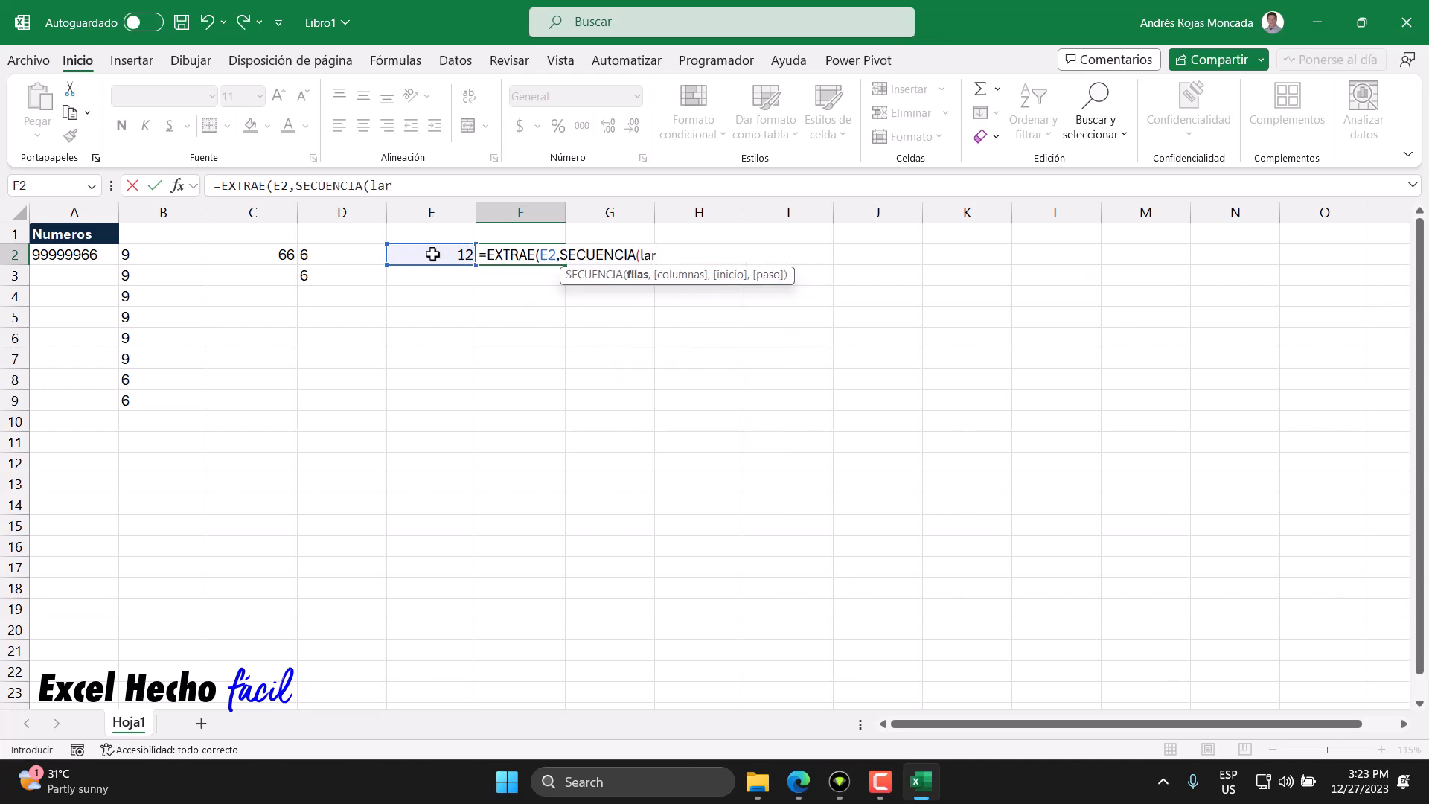
key("BackSpace")
type("r")
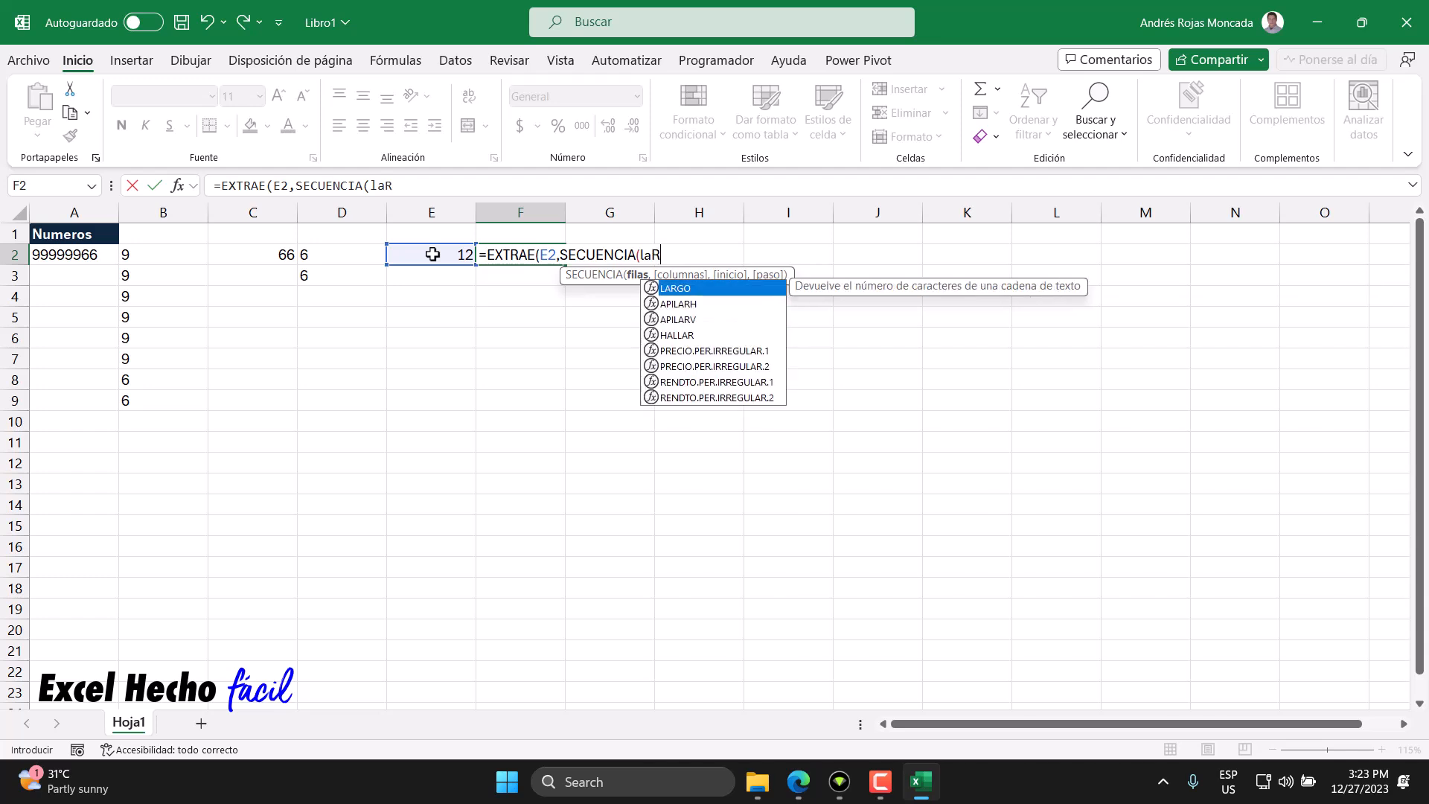
key("Tab")
left_click(432, 254)
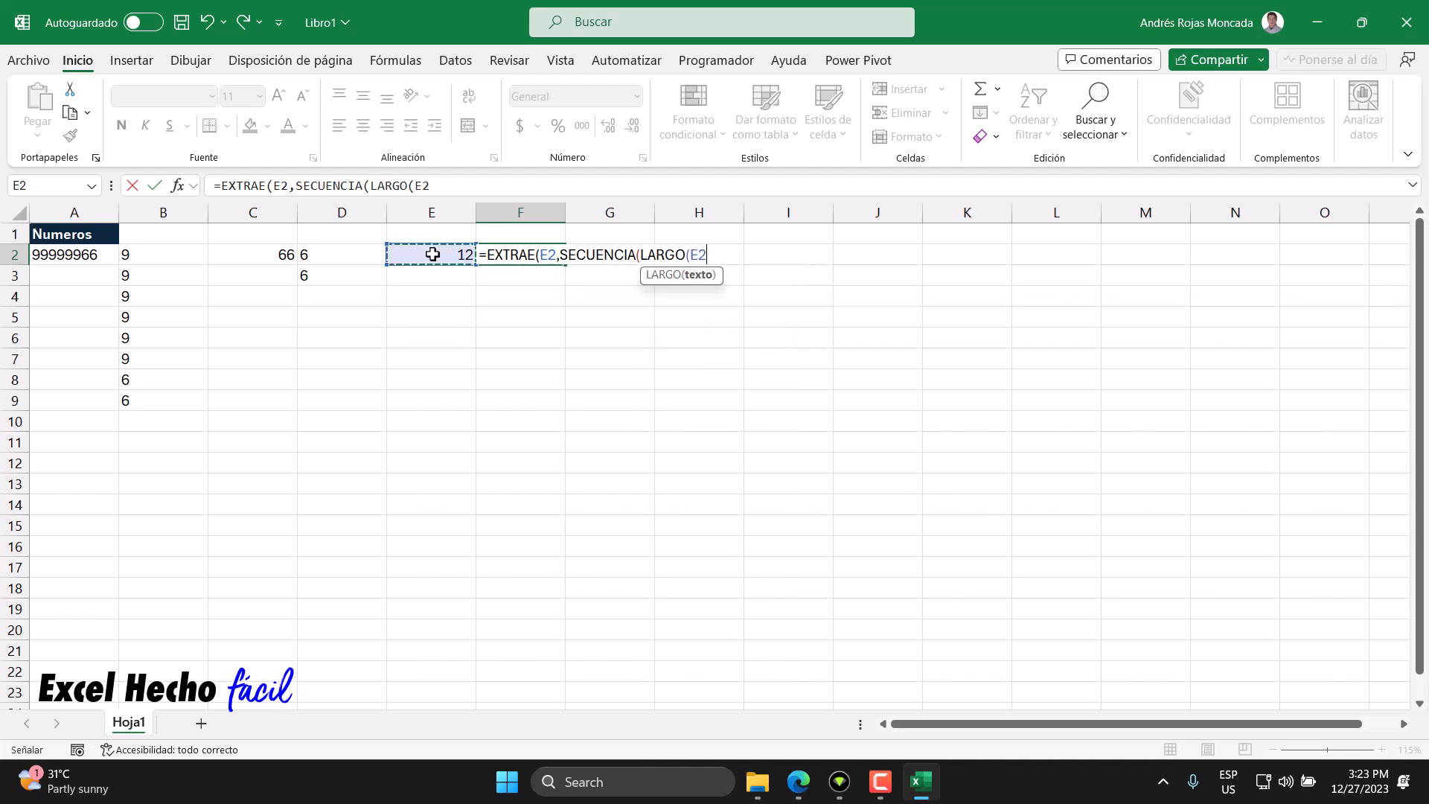
type(")")
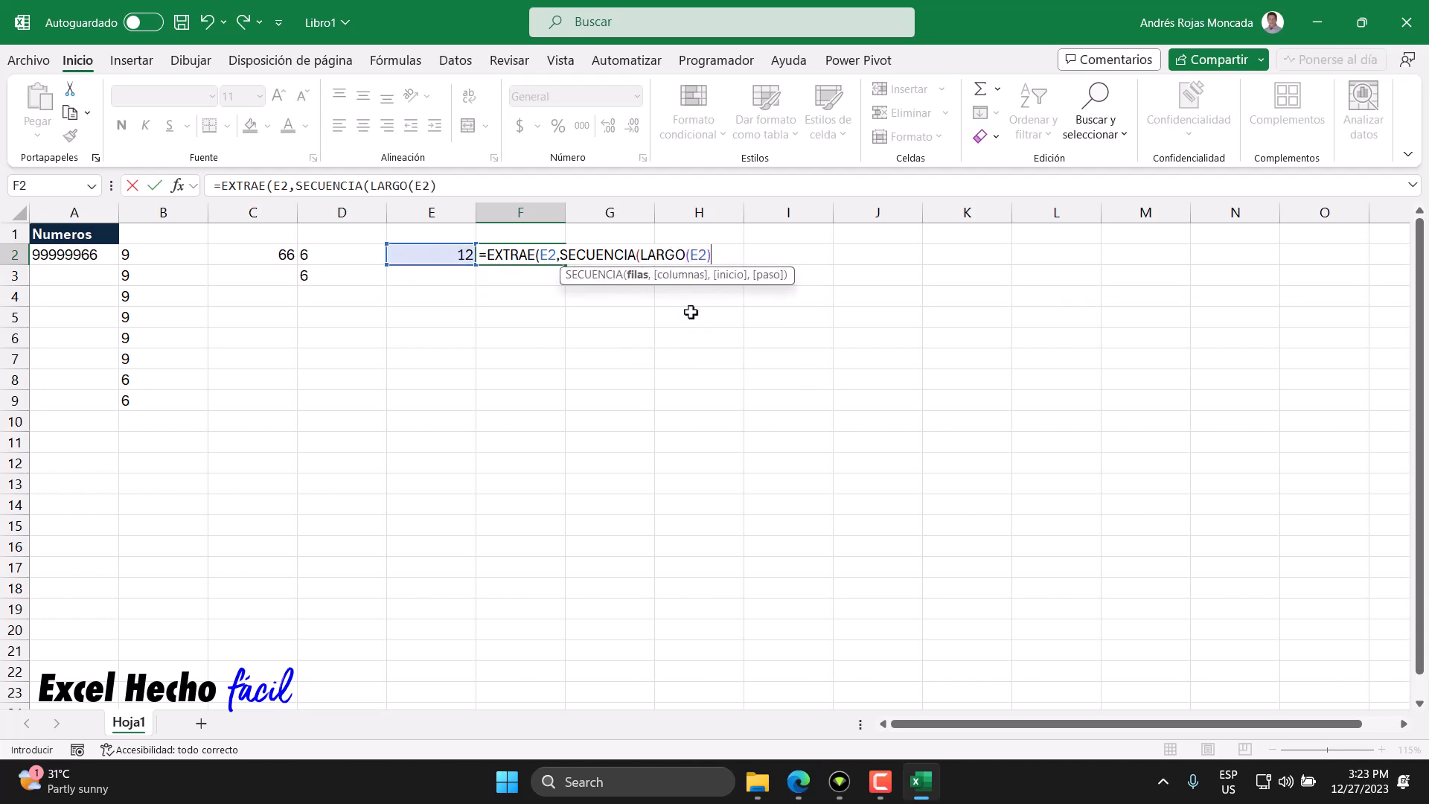
left_click(638, 277)
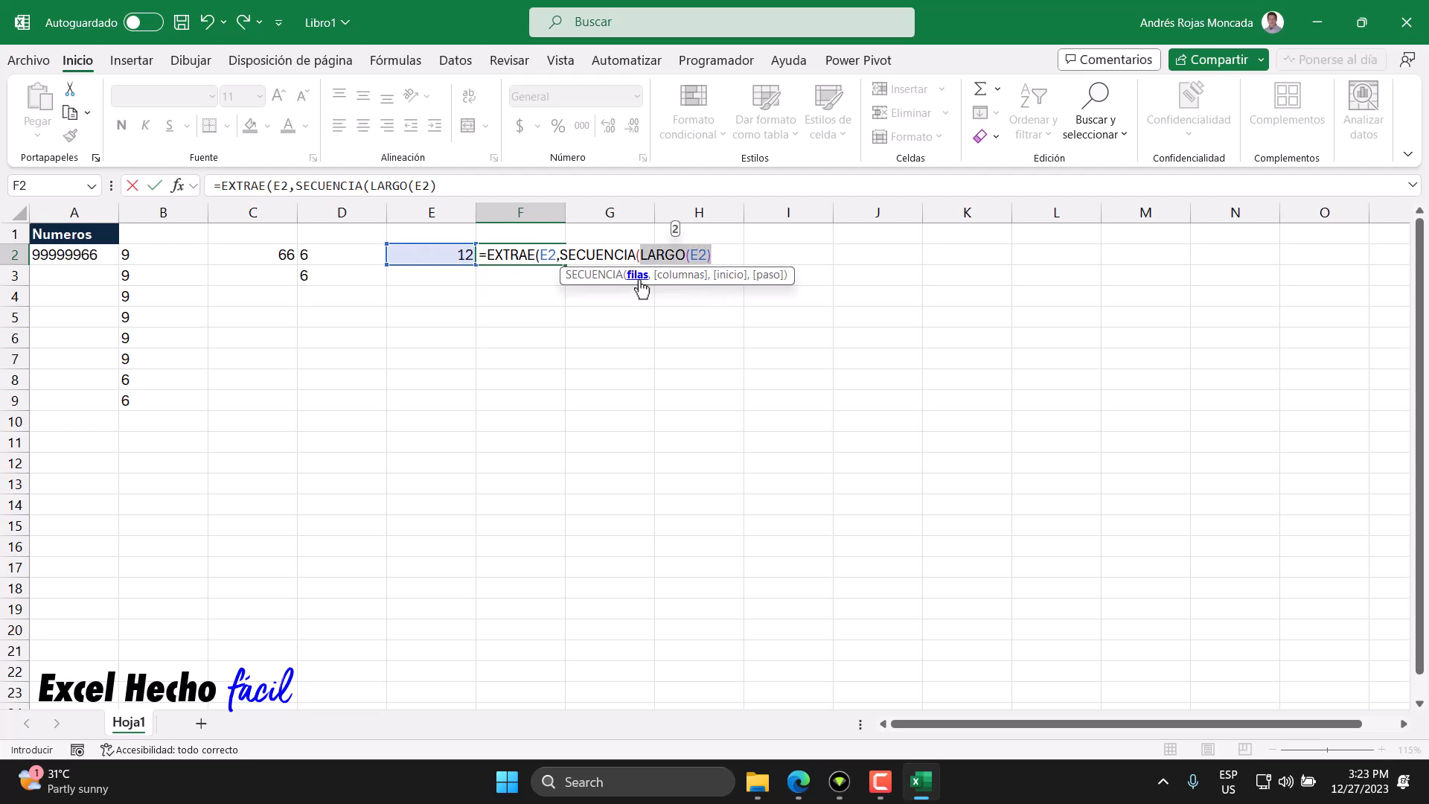
left_click(721, 253)
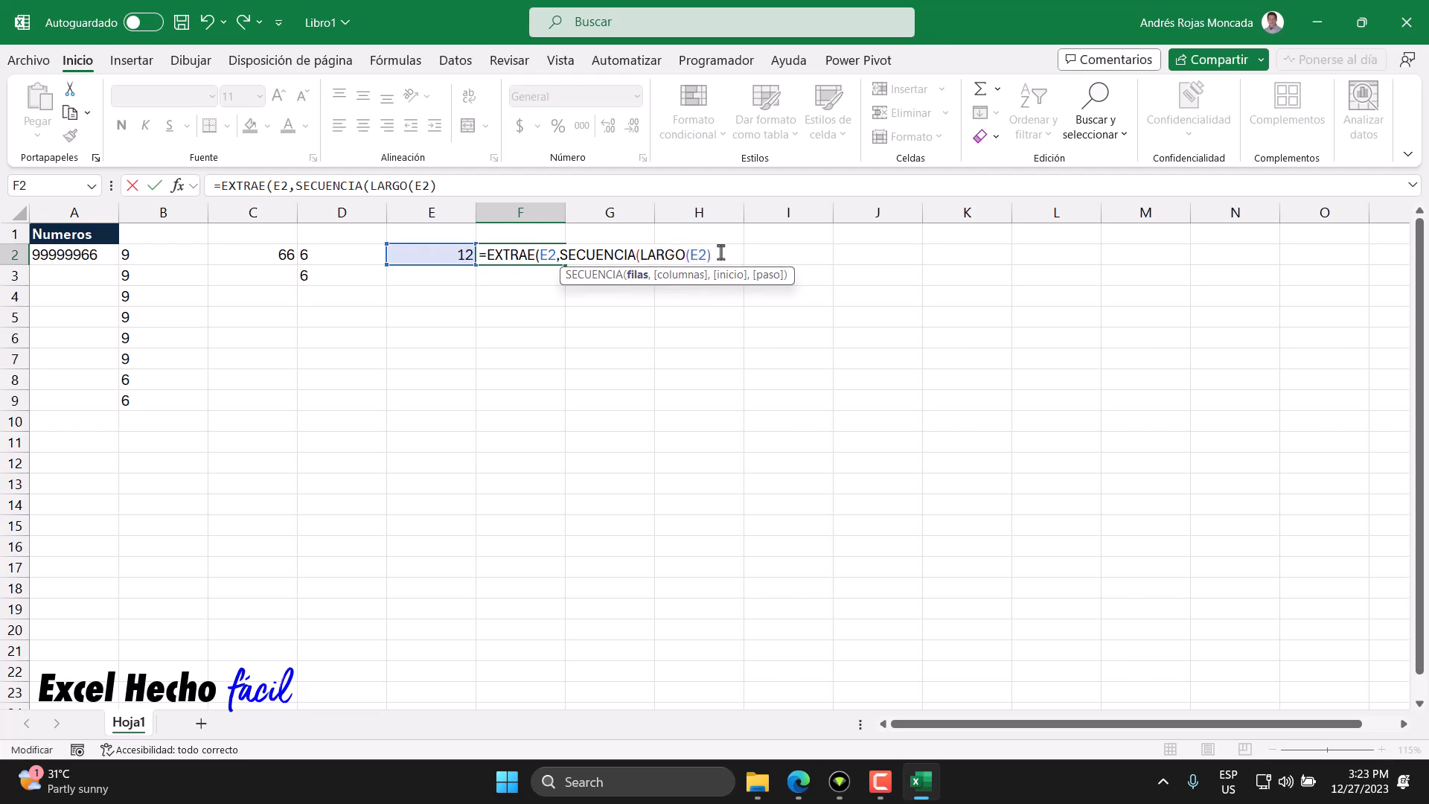
type(")")
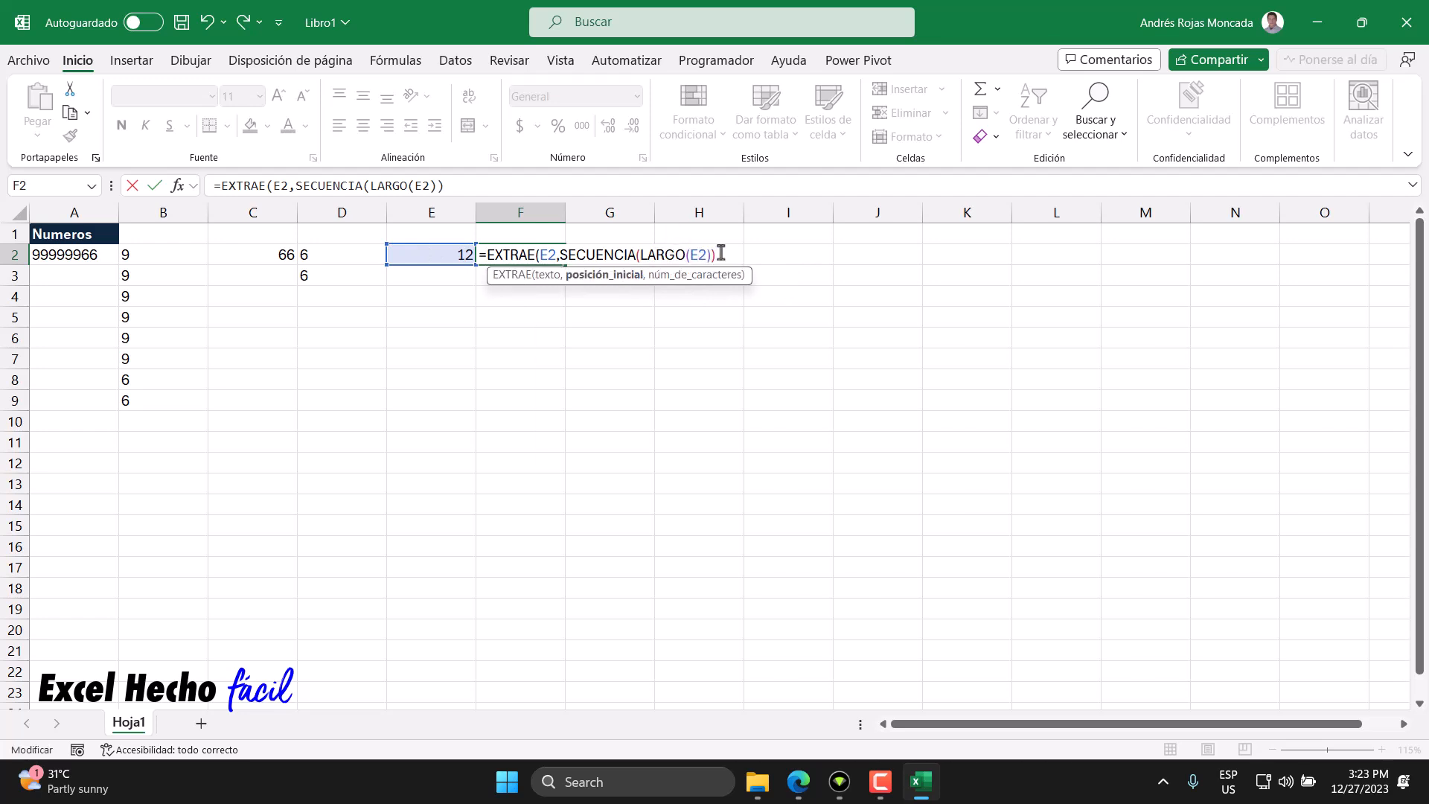
- Complete F2's formula with 1 as the number of characters and enter it
left_click(622, 273)
left_click(732, 250)
type(",1)")
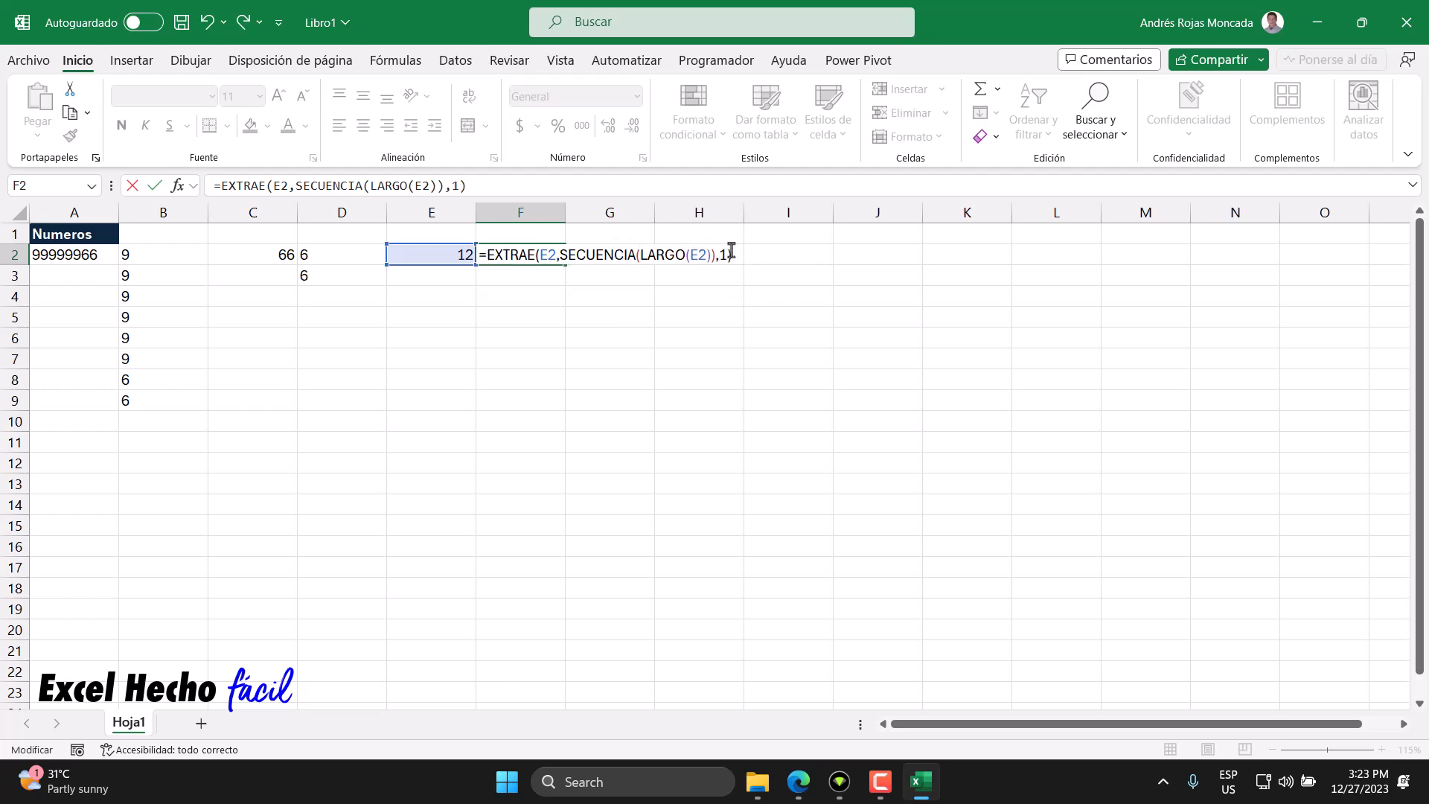
key("Return")
- Sum the spilled digits from column F in G2 with =SUMA(F2#*1)
left_click(583, 256)
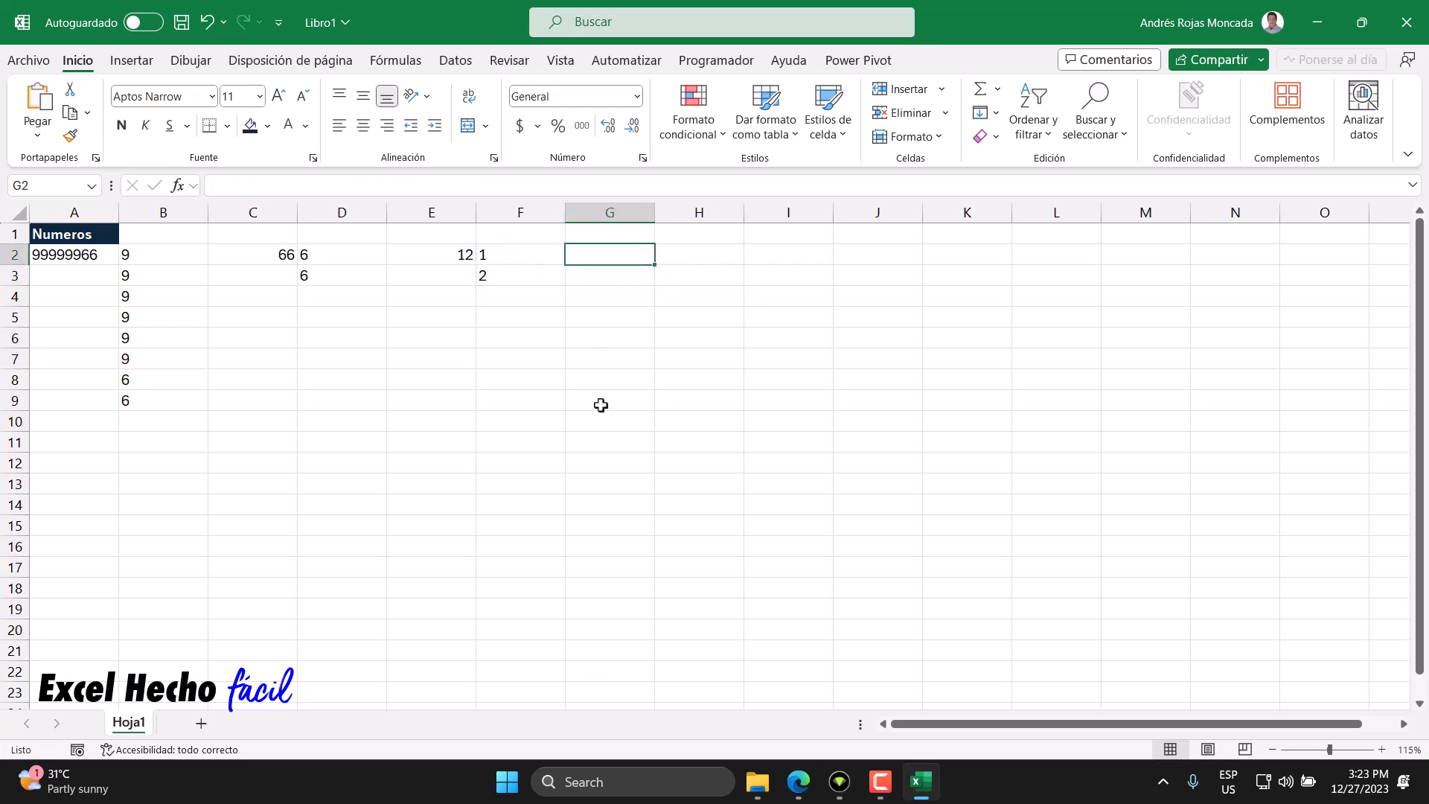
type("=SUM")
key("Tab")
key("Left")
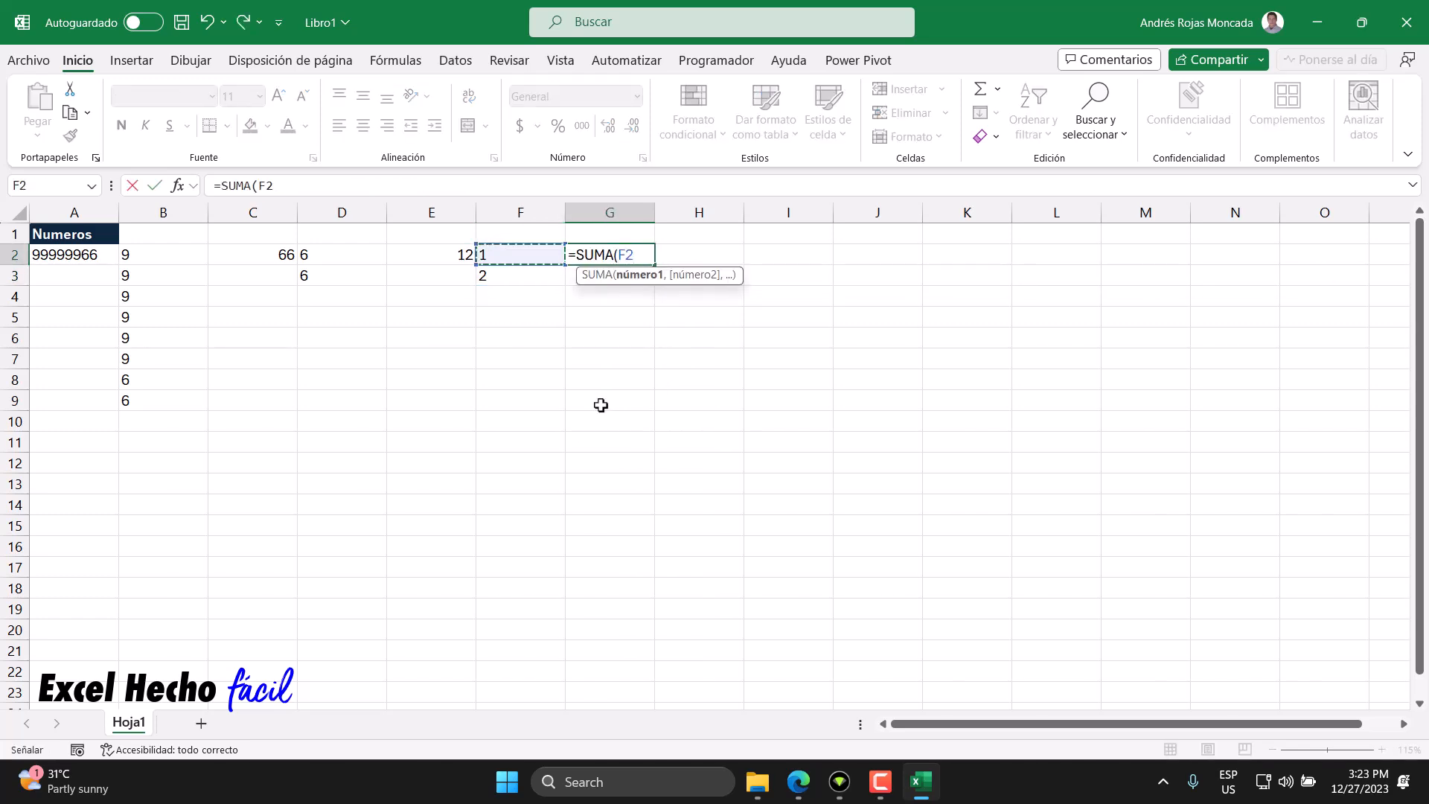
type("#*")
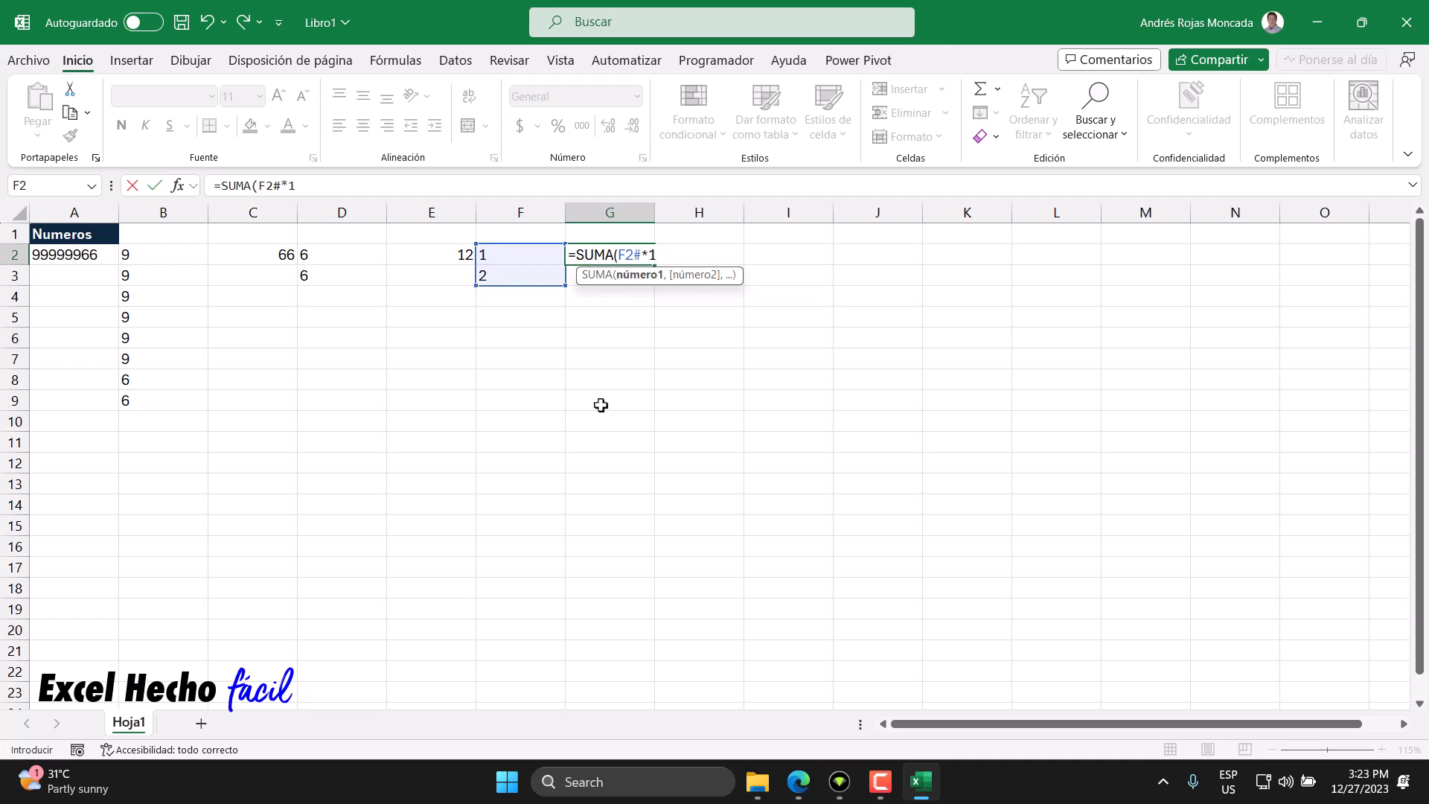
type("1")
key("Return")
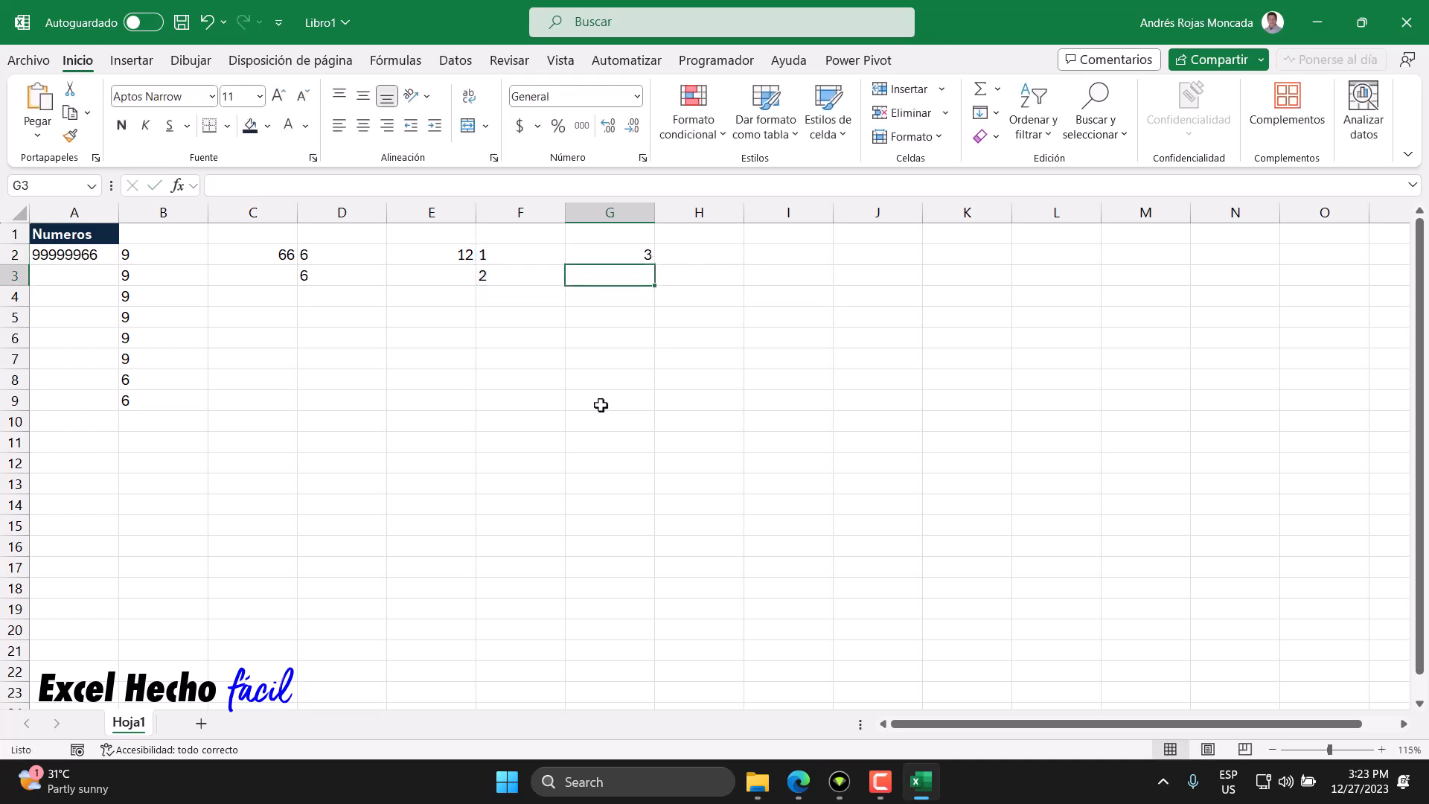
- Enter the sample code AA00000000 in A3
left_click(609, 258)
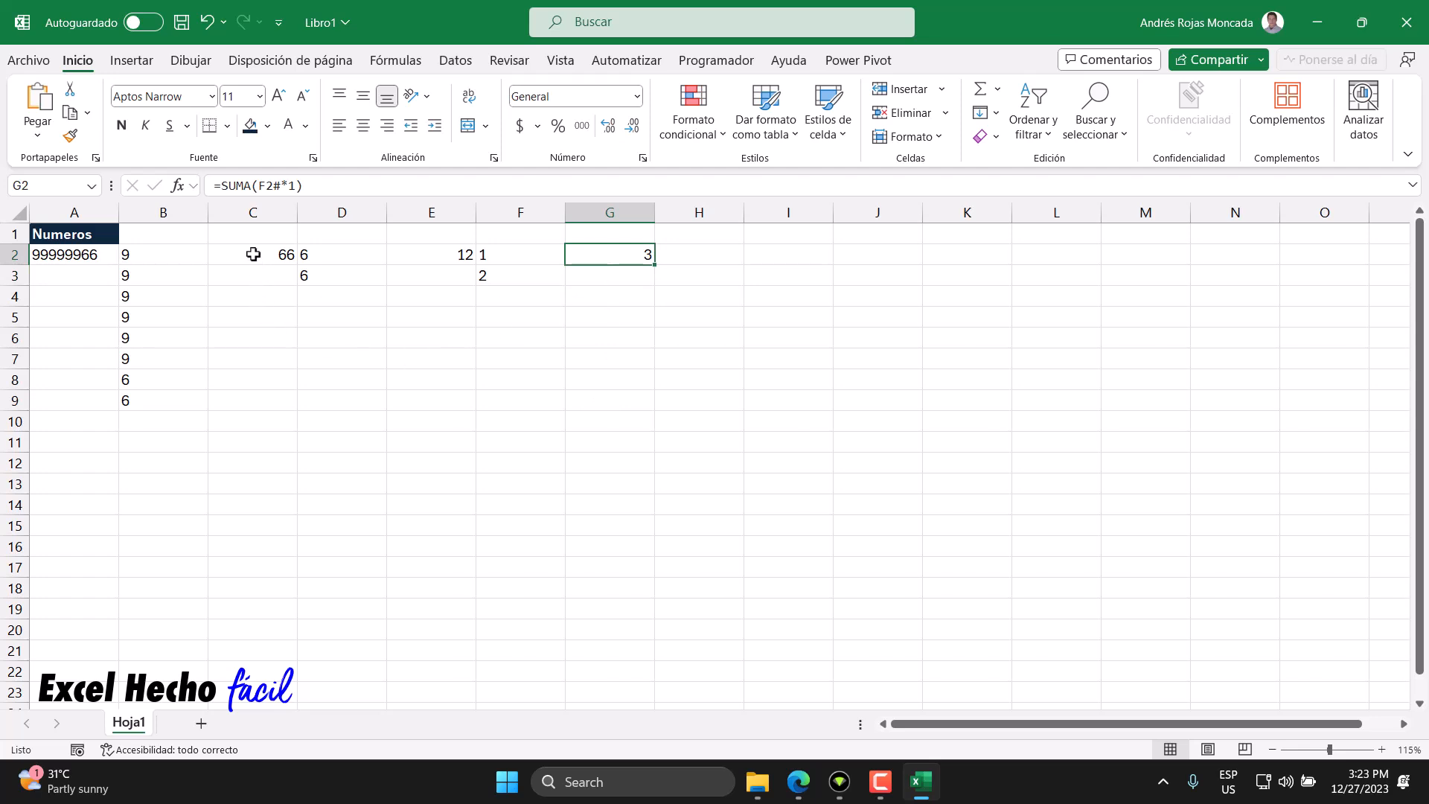
left_click(86, 256)
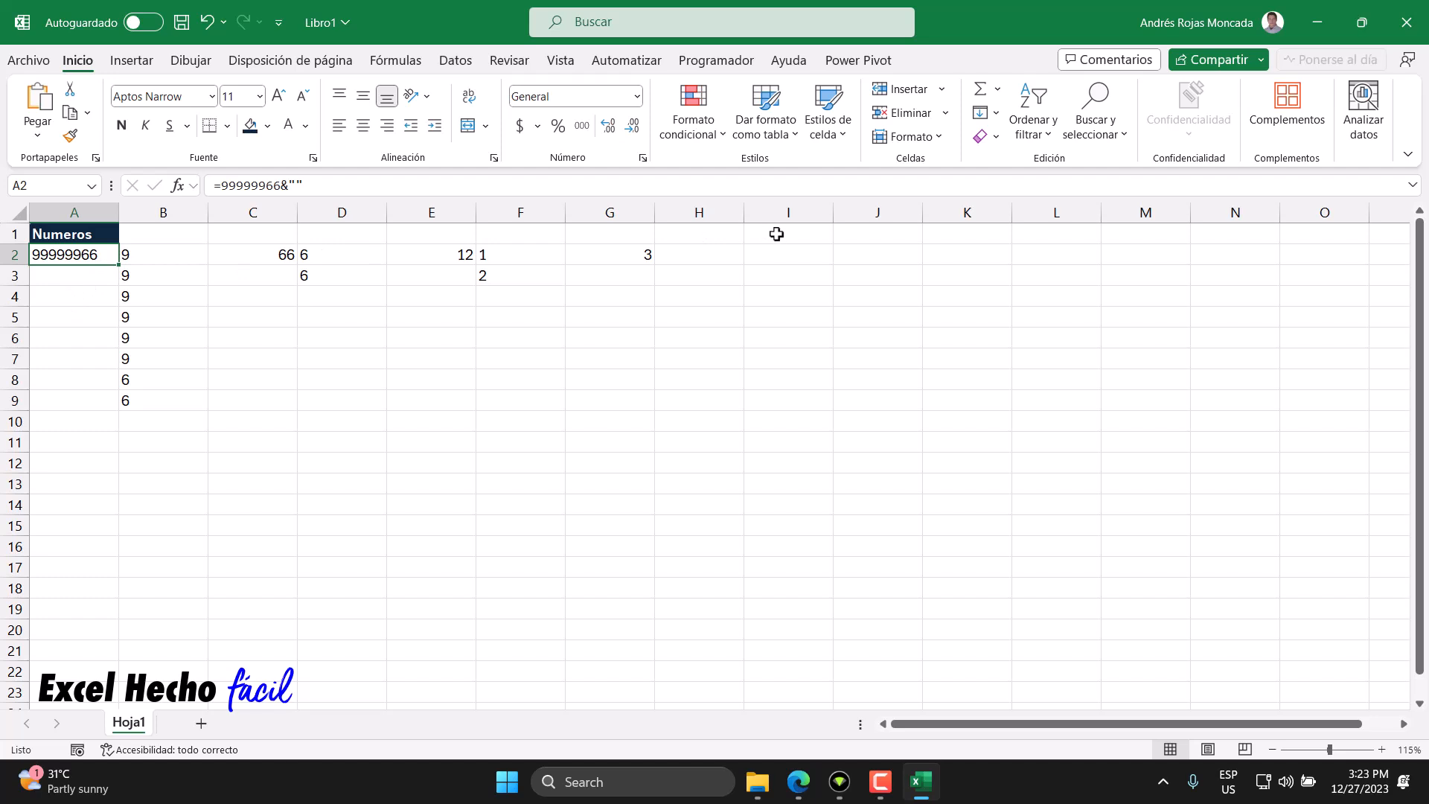
left_click(61, 280)
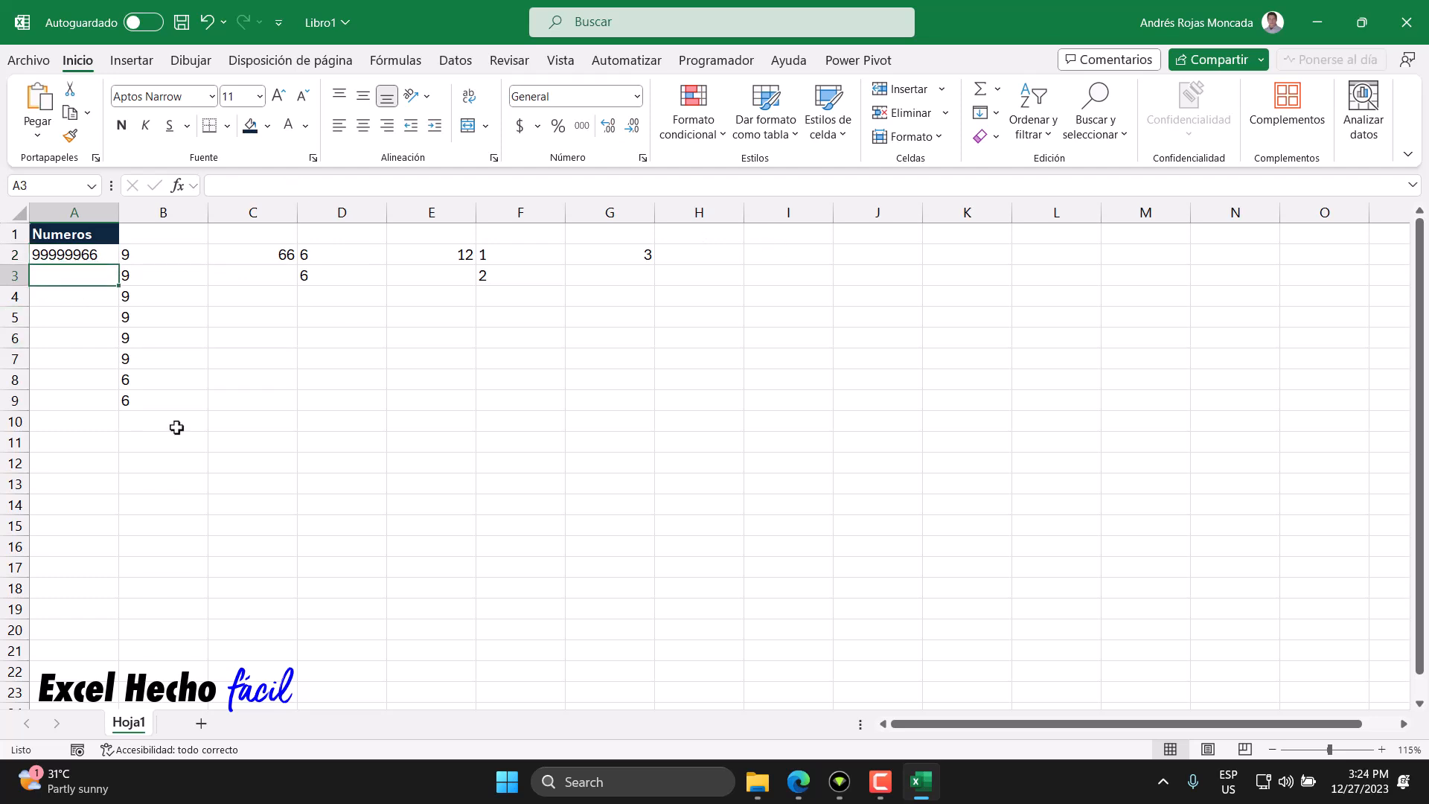
type("AA000")
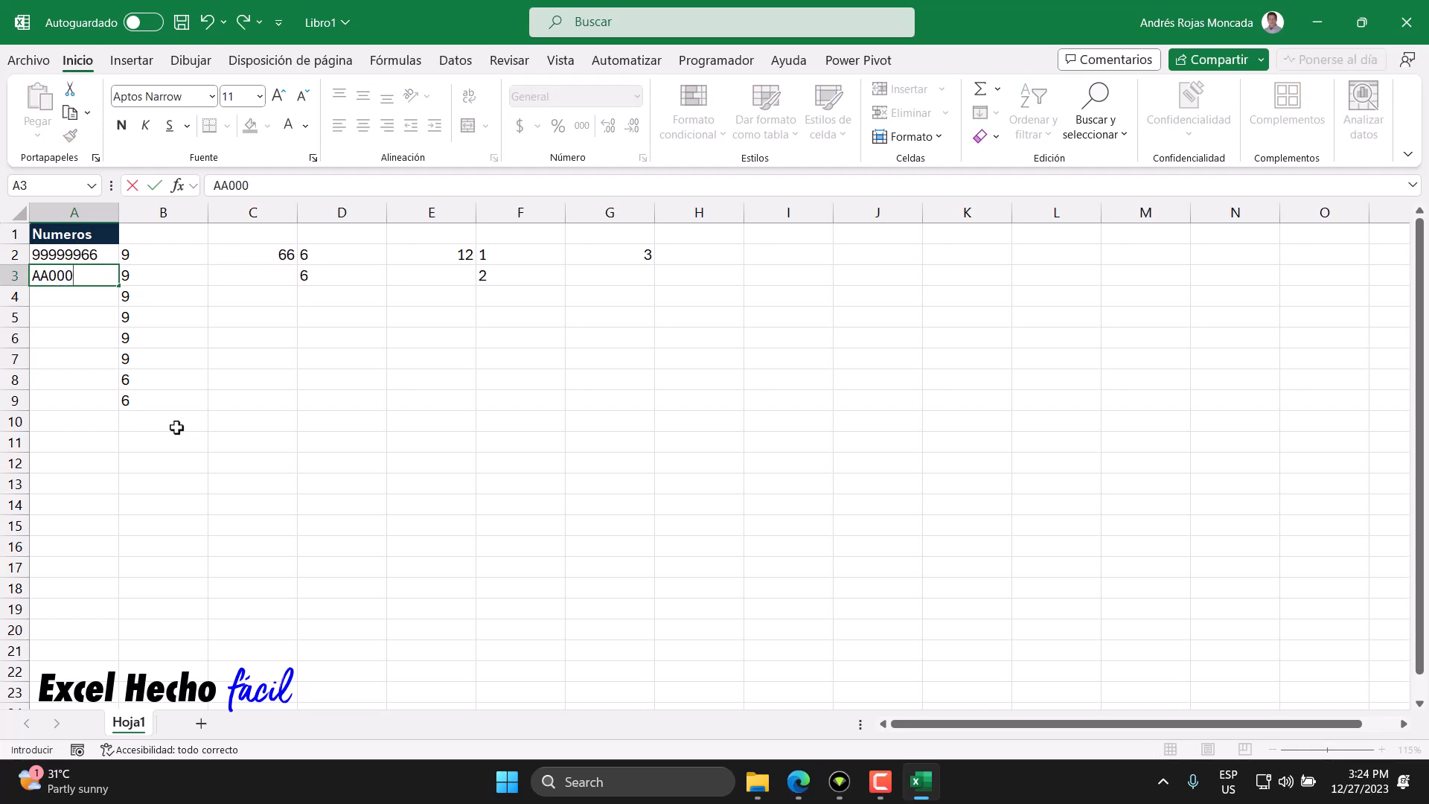
type("00000")
key("Return")
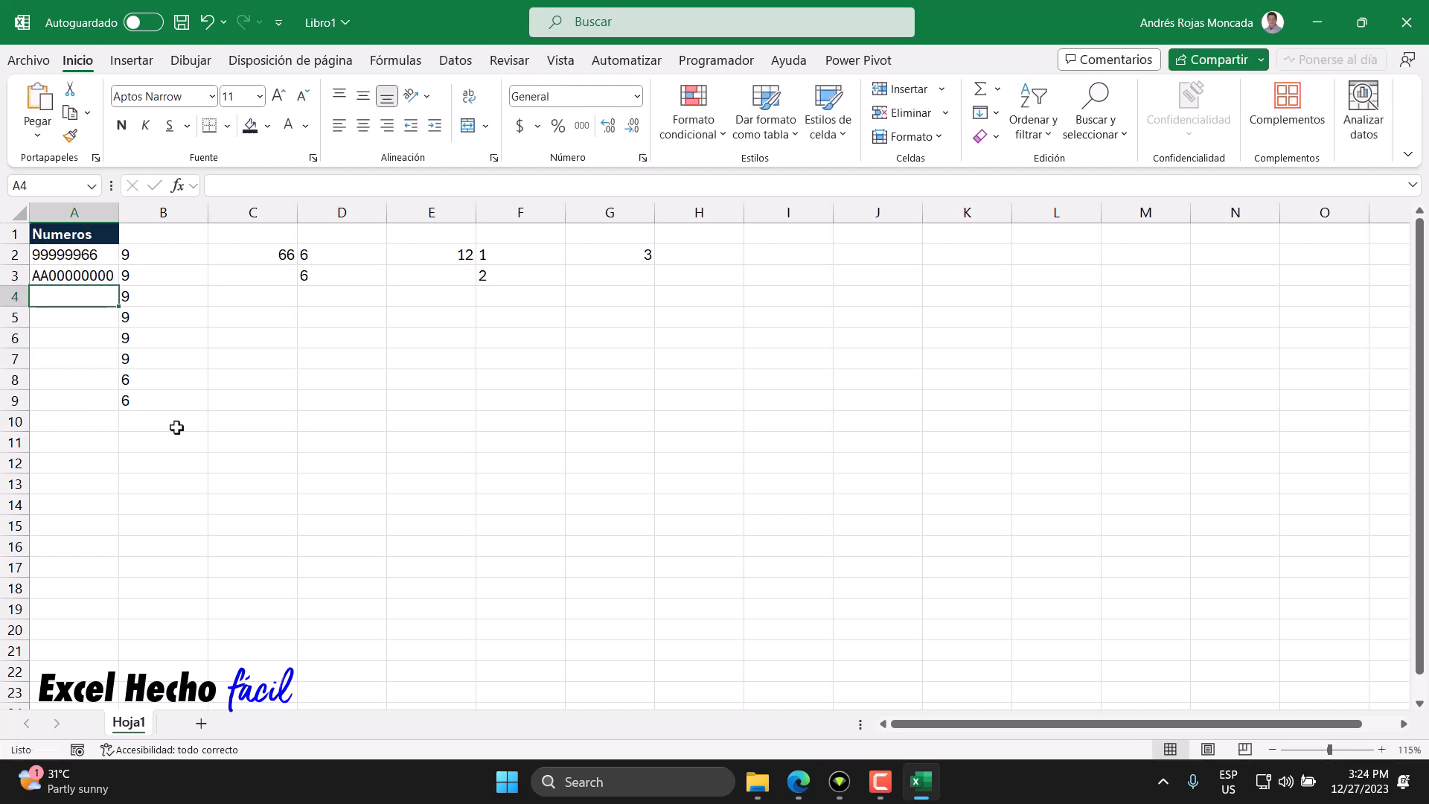
- Change A3's last digit so the code reads AA00000001
left_click(71, 280)
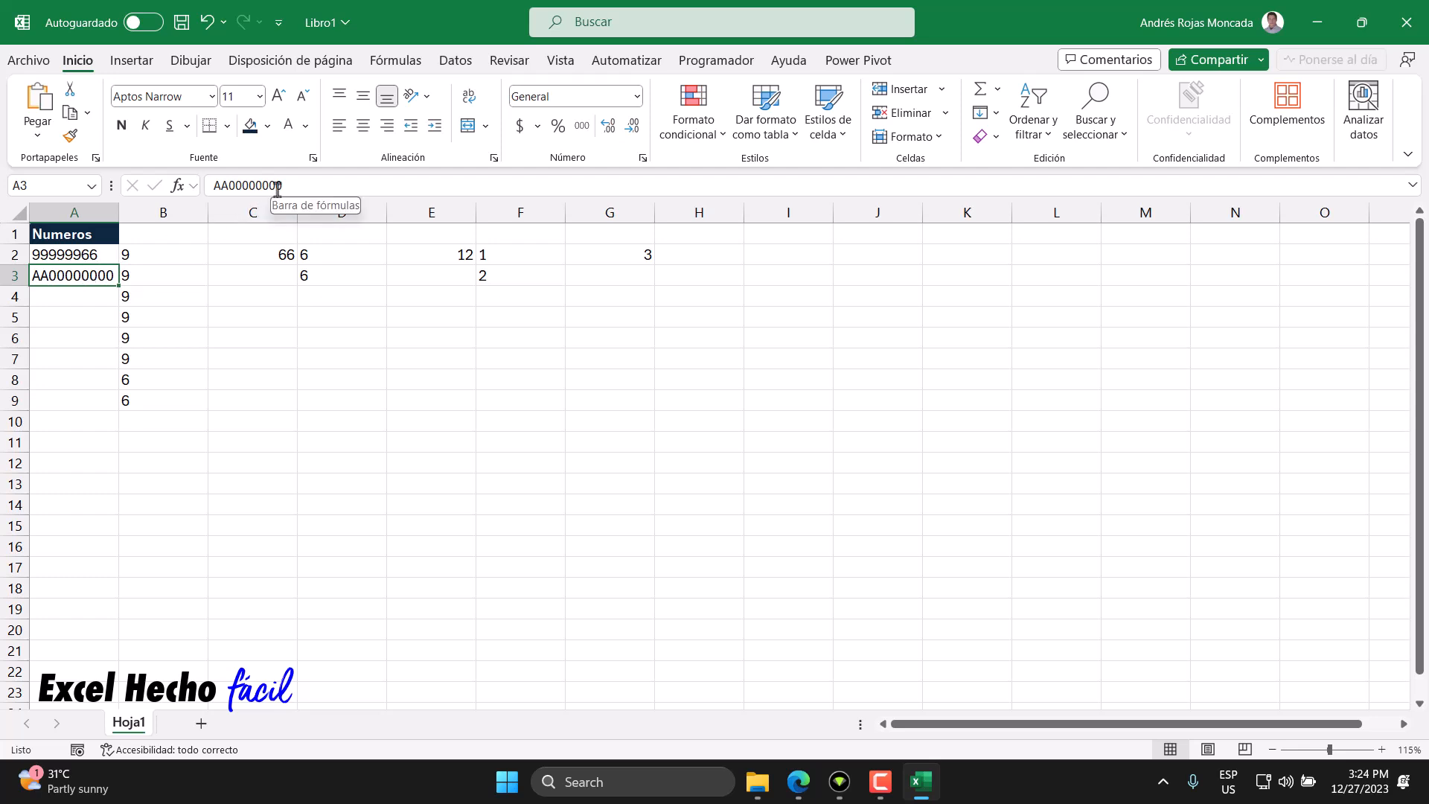
left_click_drag(276, 186, 284, 186)
type("1")
key("Return")
- Change A3's last digit so the code reads AA00000002
left_click(96, 277)
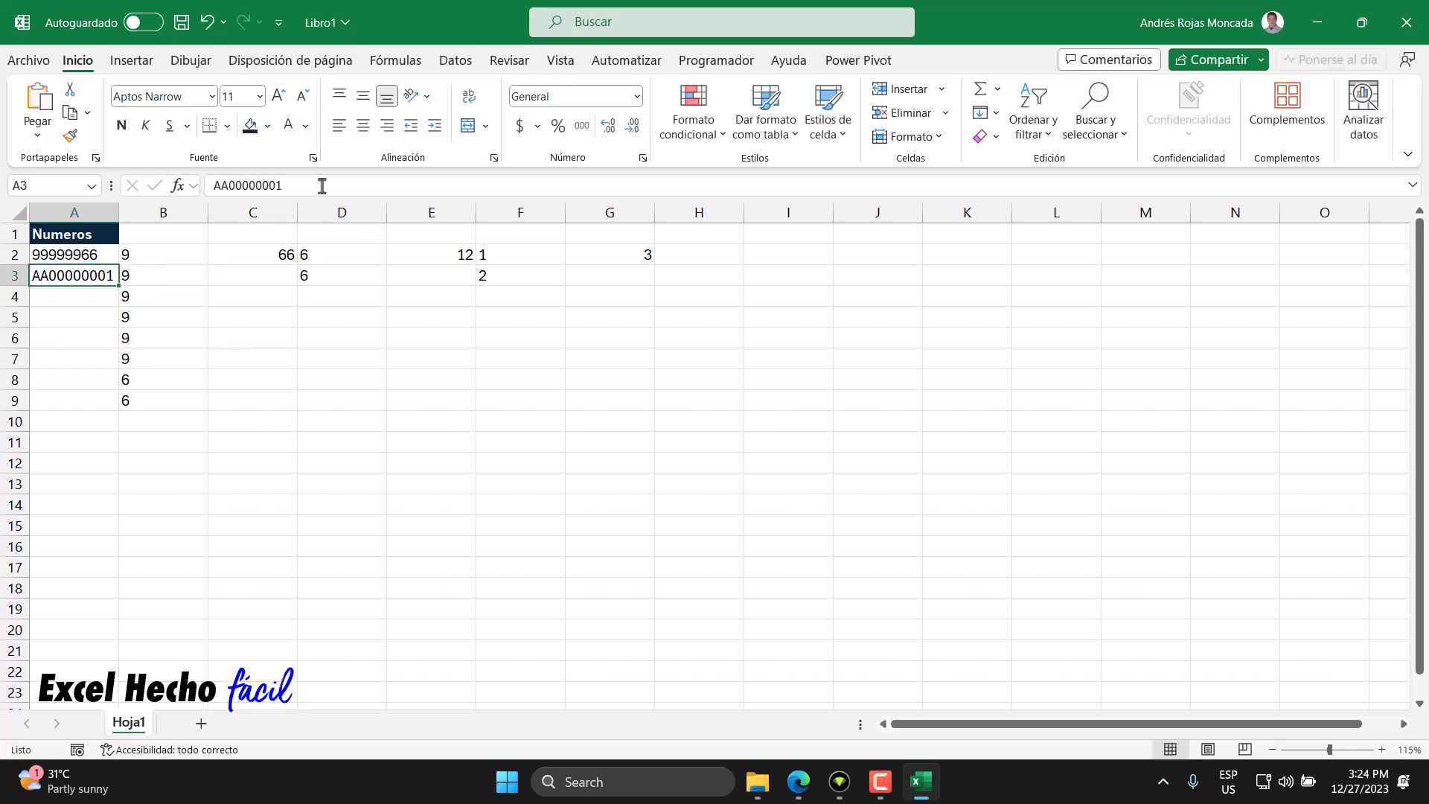
left_click_drag(275, 186, 284, 186)
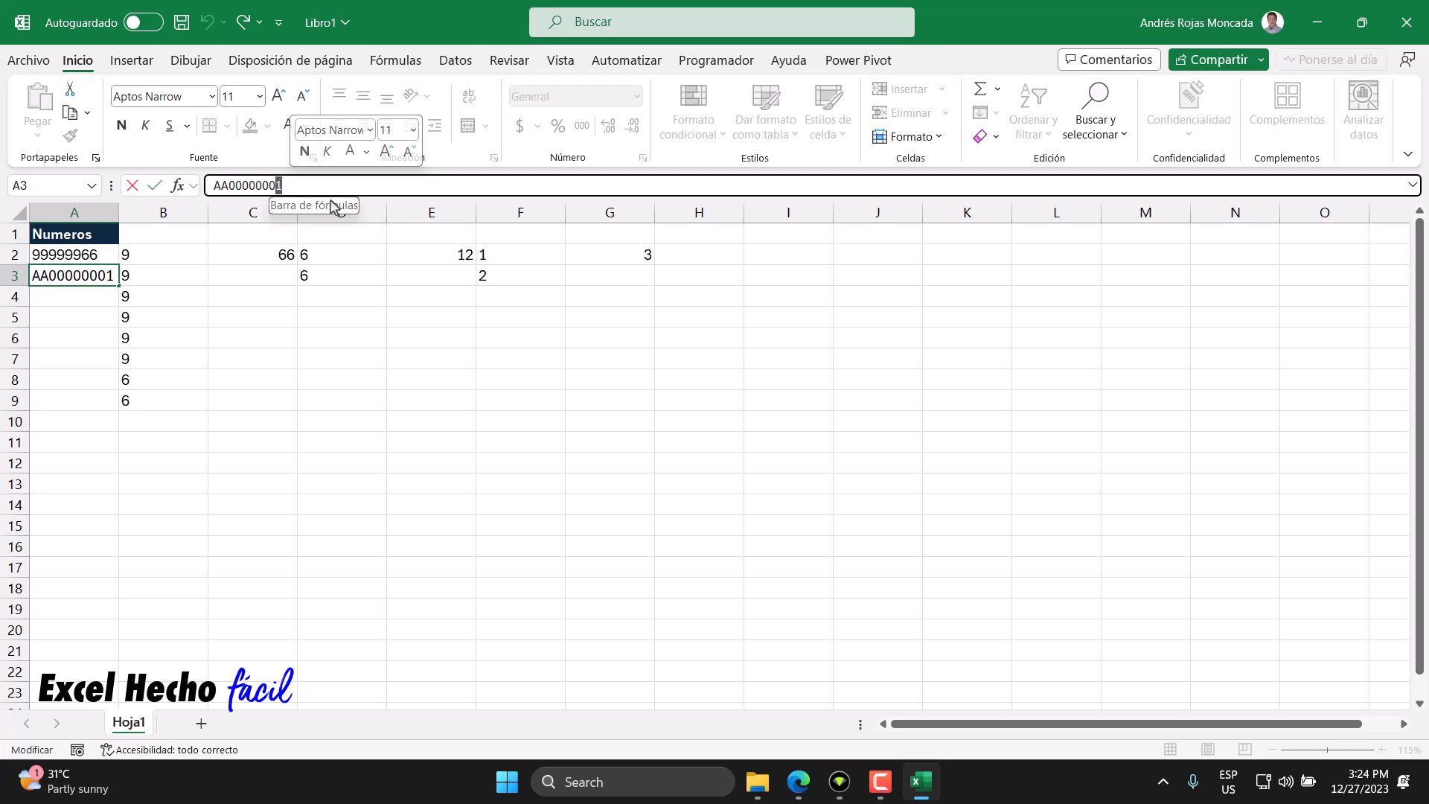
type("2")
key("Return")
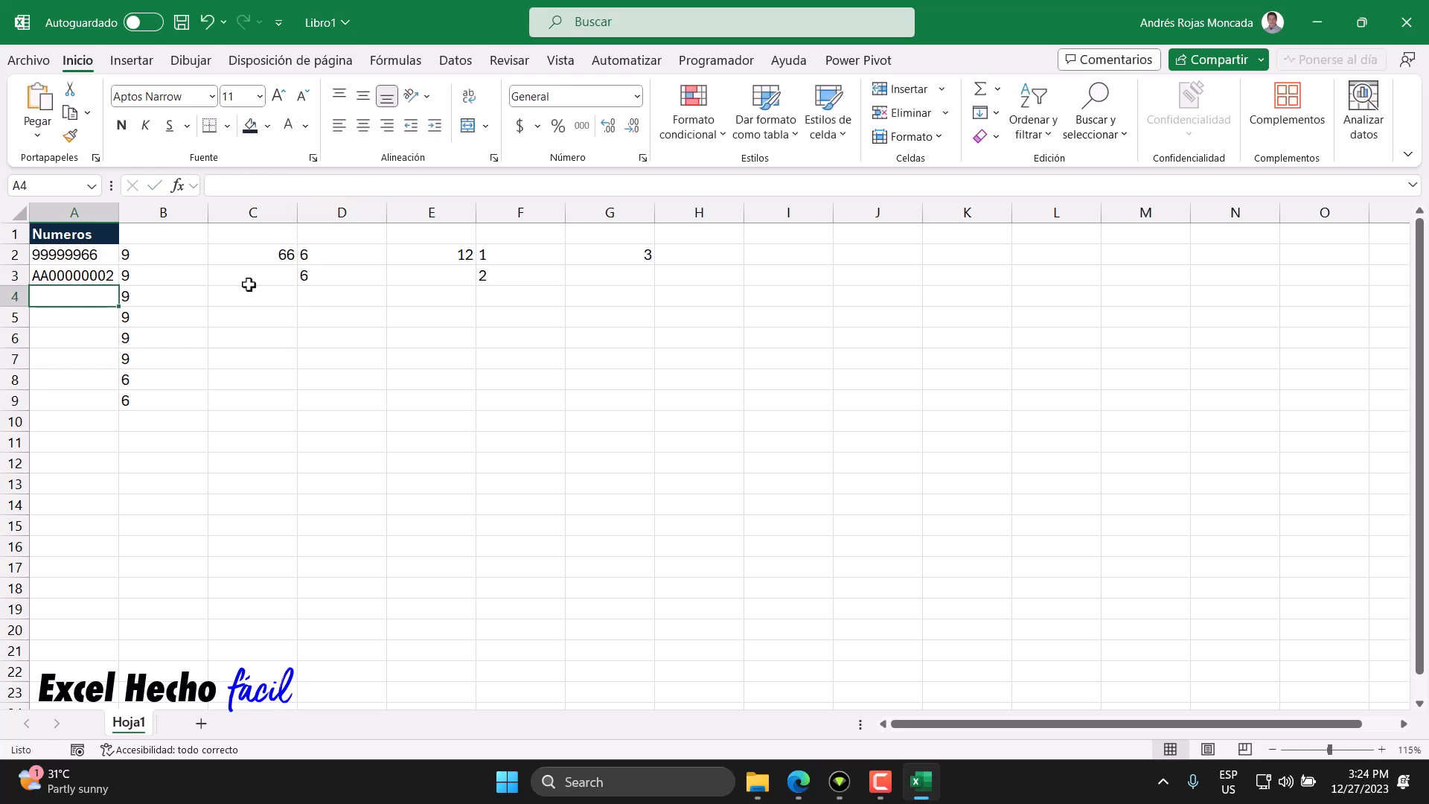
- Change A3's second letter so the code reads AB00000002
left_click(69, 279)
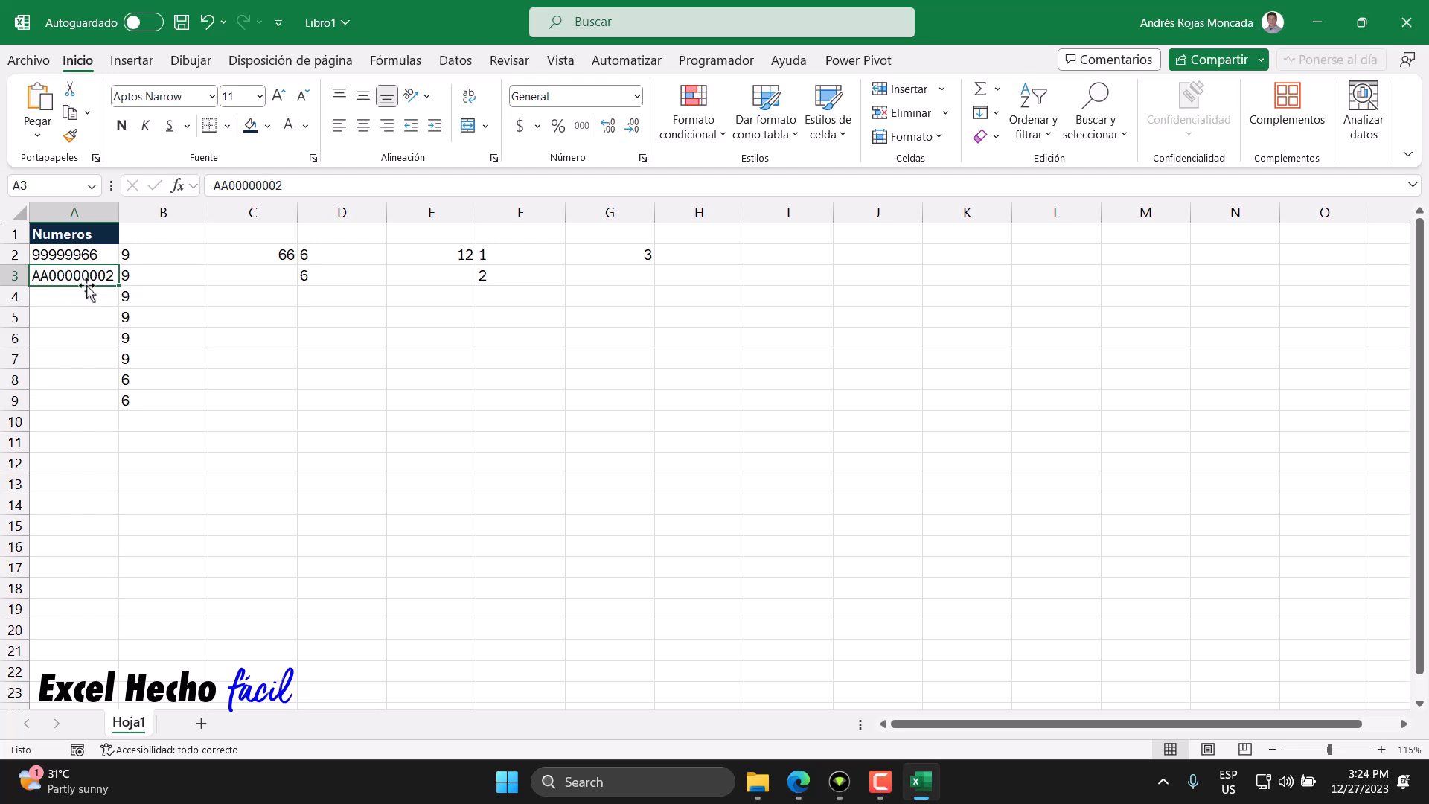
left_click_drag(222, 185, 229, 185)
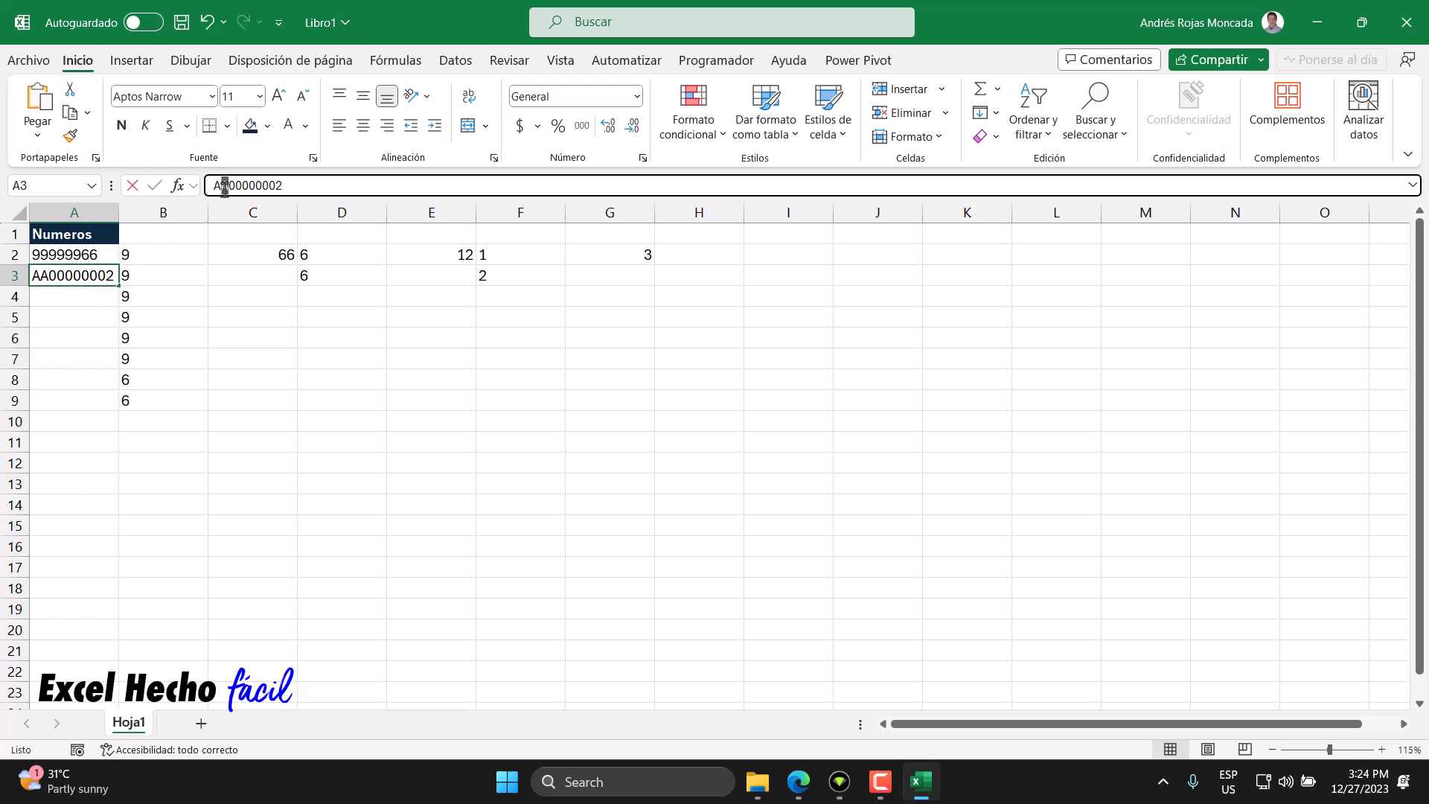
type("B")
key("Return")
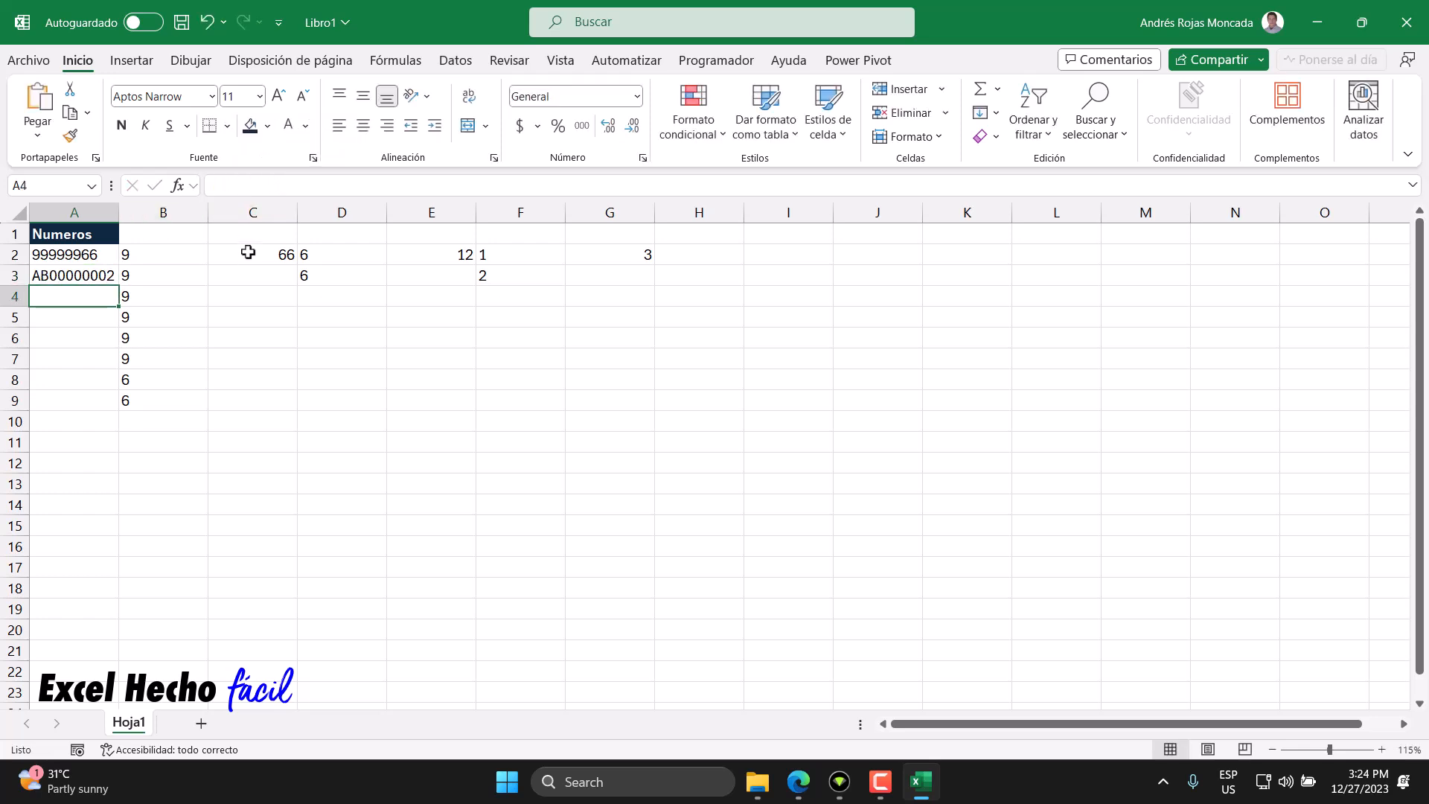
- Clear the contents of A3
left_click(76, 274)
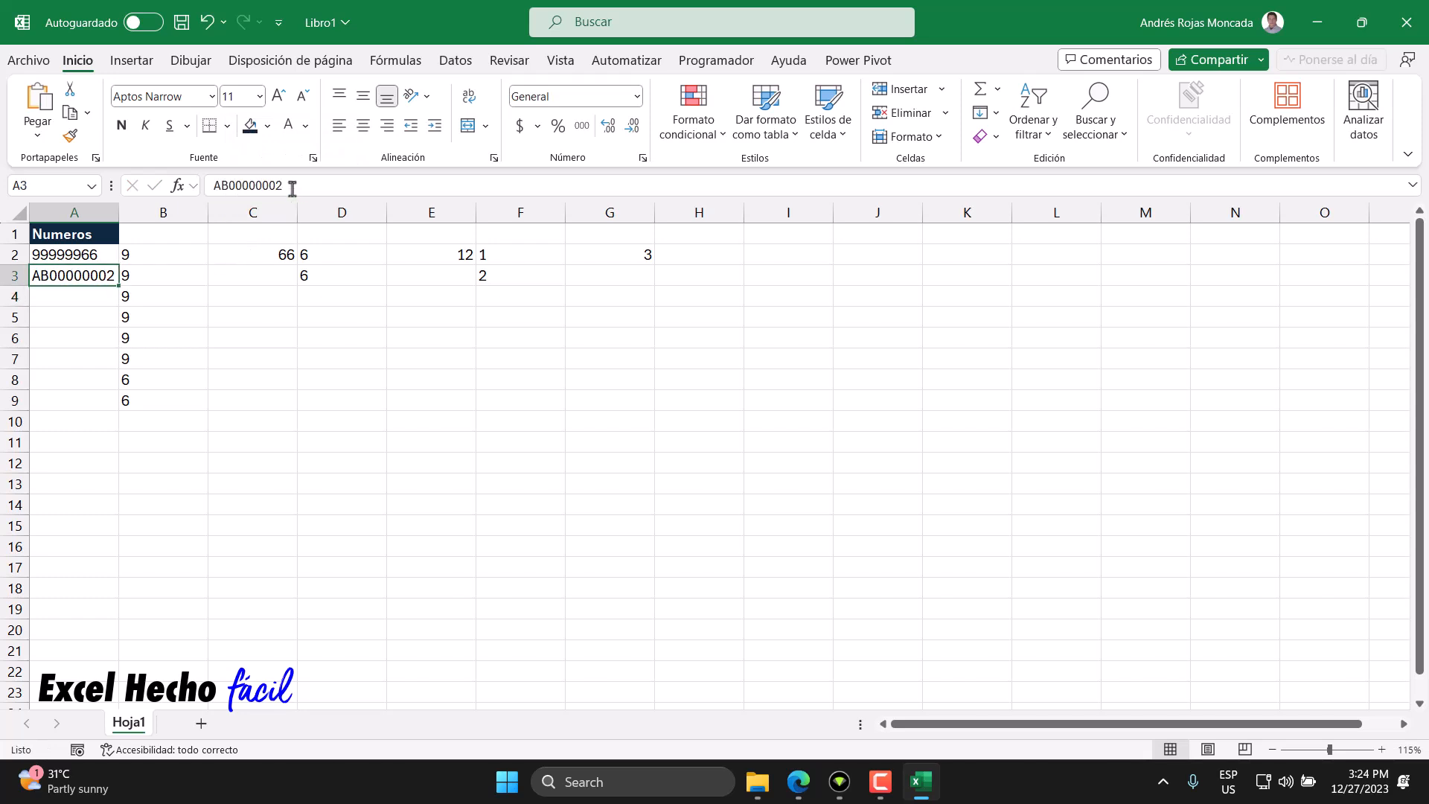
left_click(233, 185)
left_click_drag(282, 185, 230, 187)
key("Escape")
left_click(988, 136)
left_click(1001, 159)
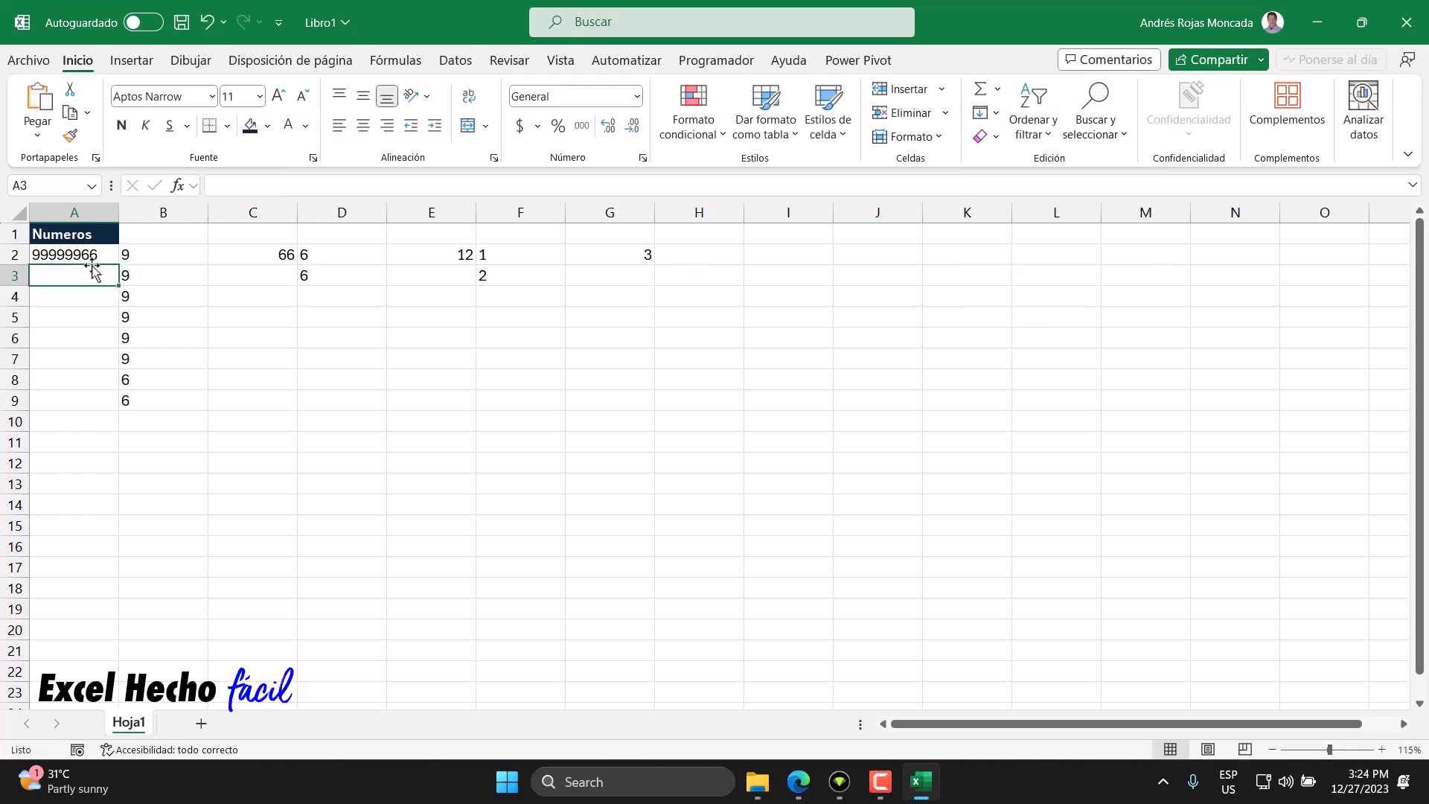
- Review the formulas in each cell of row 2 from A2 through G2
left_click(111, 255)
left_click(192, 256)
left_click(283, 256)
left_click(365, 256)
left_click(447, 255)
left_click(516, 255)
left_click(596, 254)
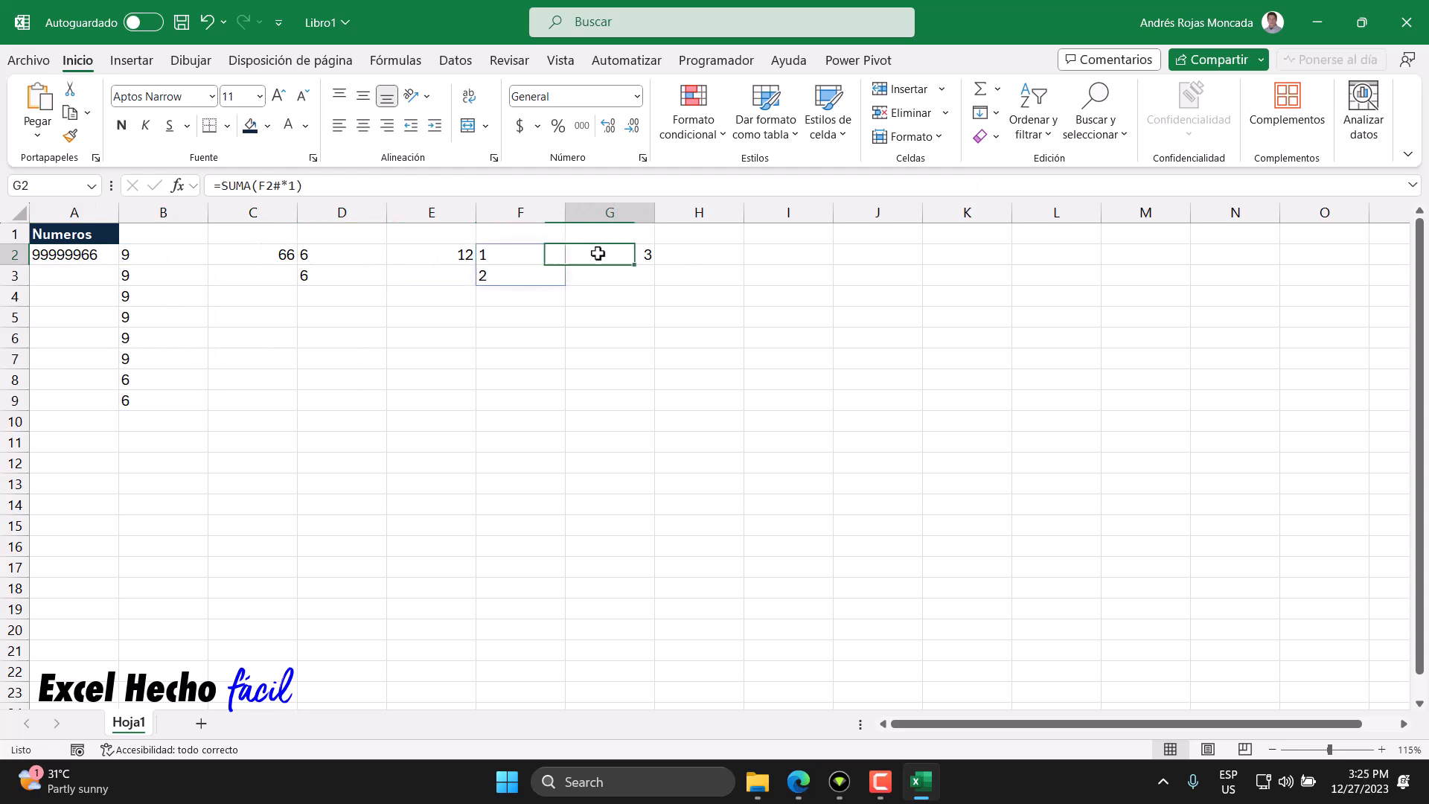
left_click(89, 256)
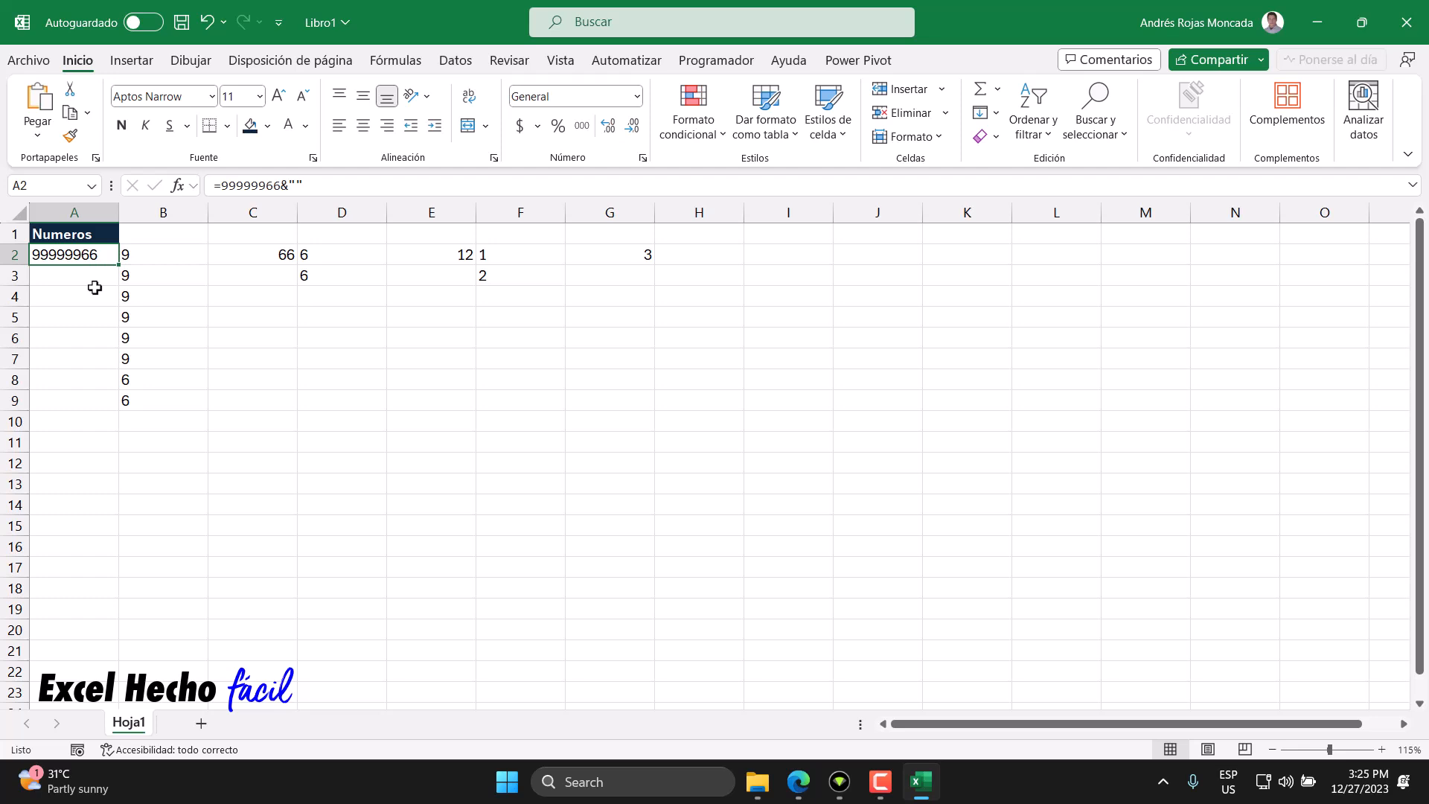
key("ctrl+Down")
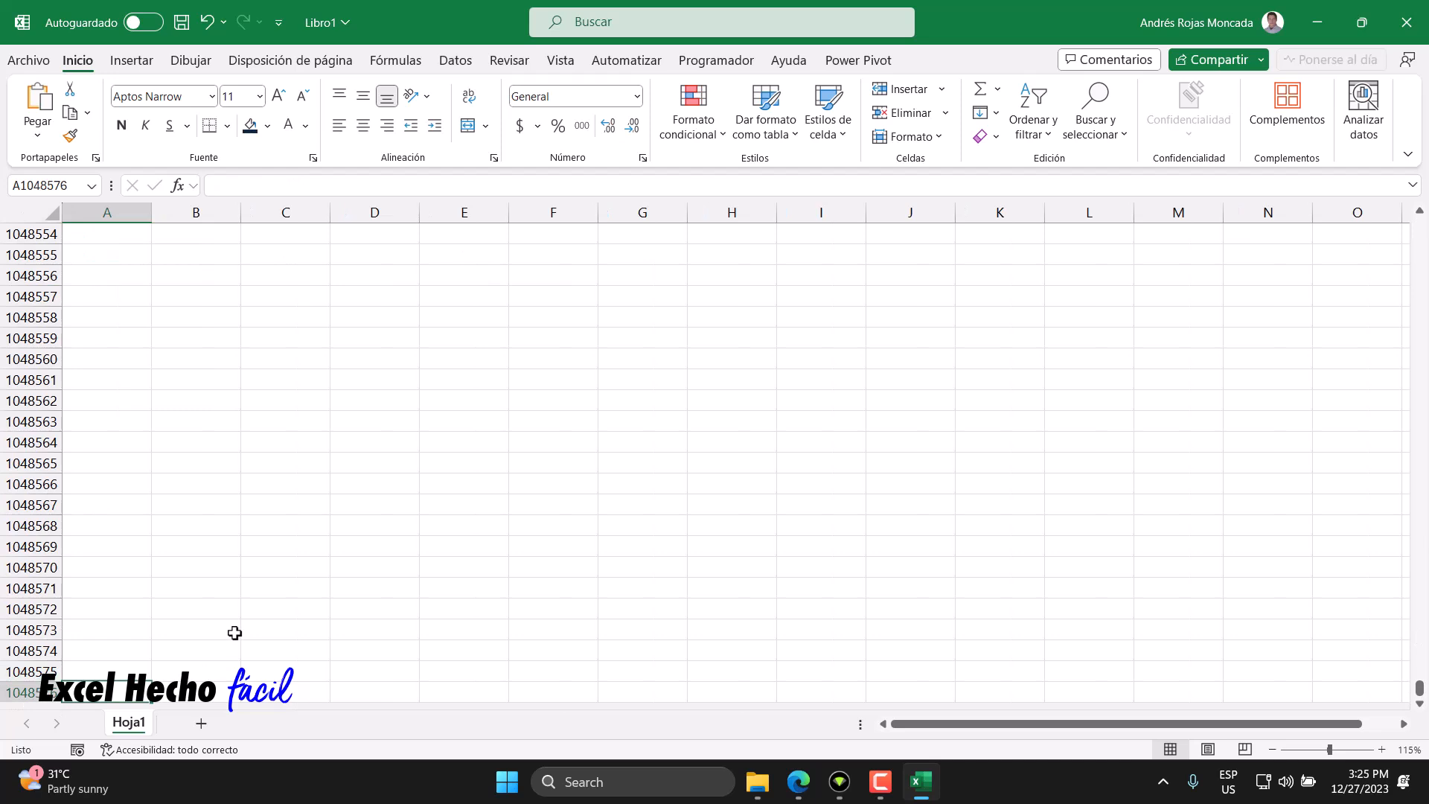
key("ctrl+Up")
scroll(234, 633, "up", 1)
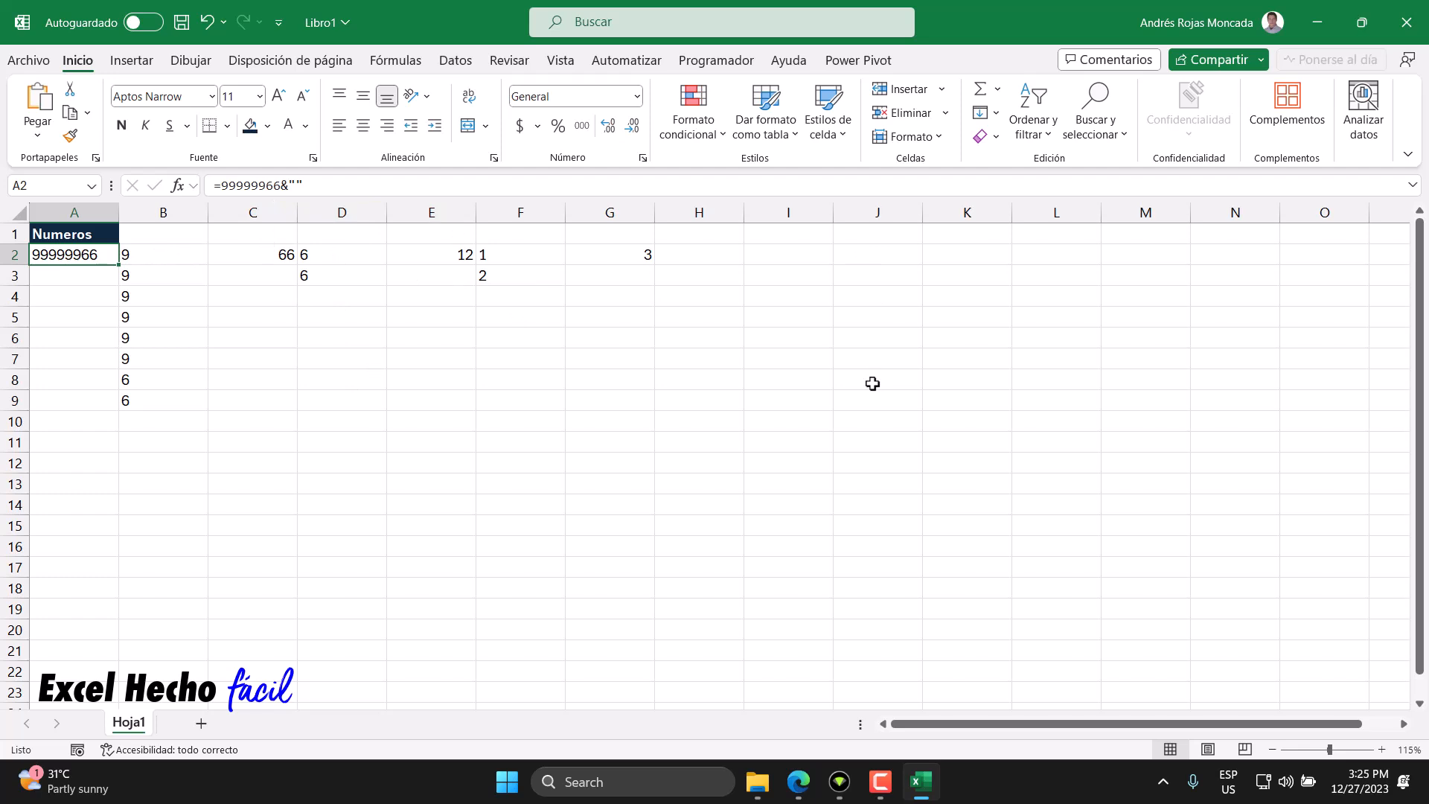
- Label cell C1 as PI
left_click(250, 235)
type("Pl")
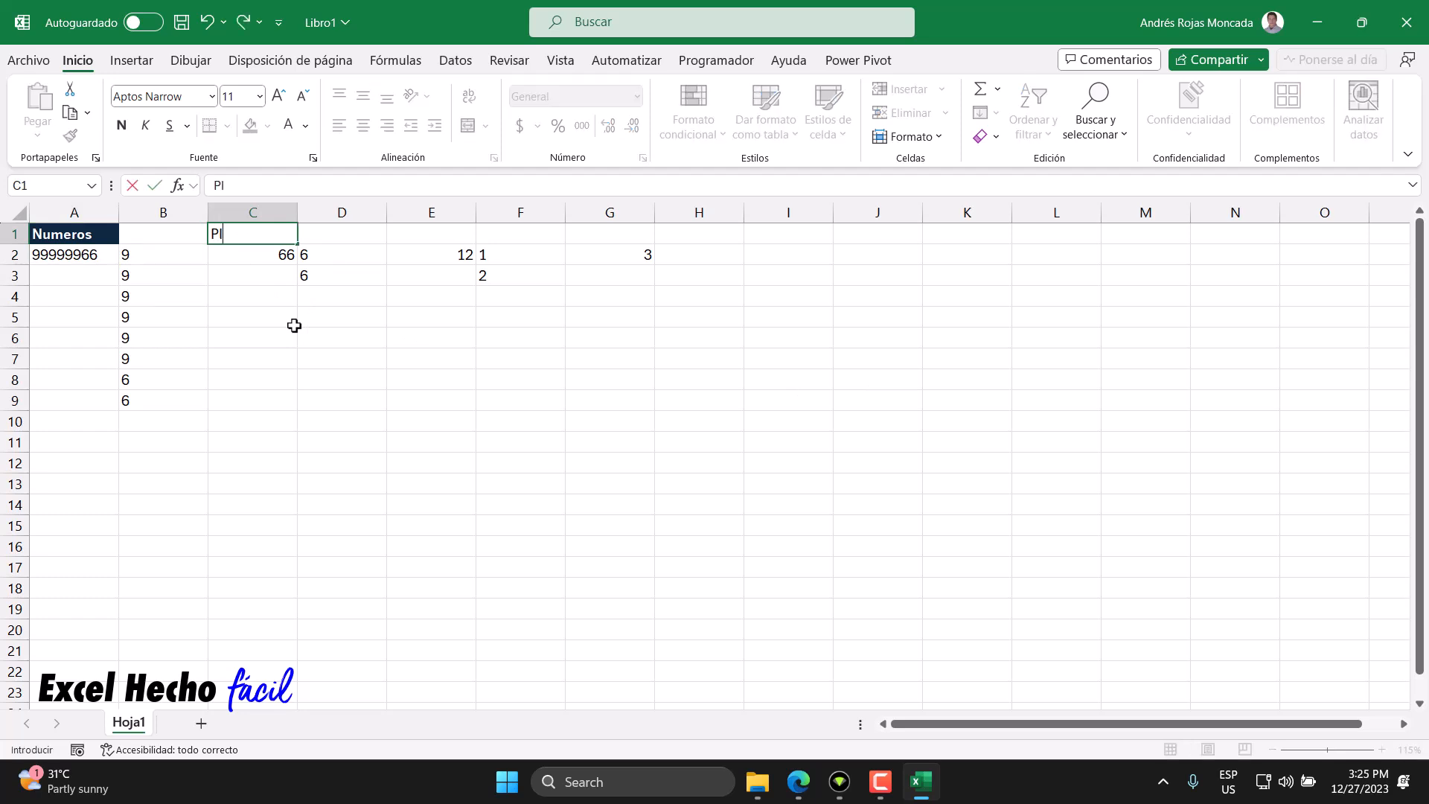
key("Tab")
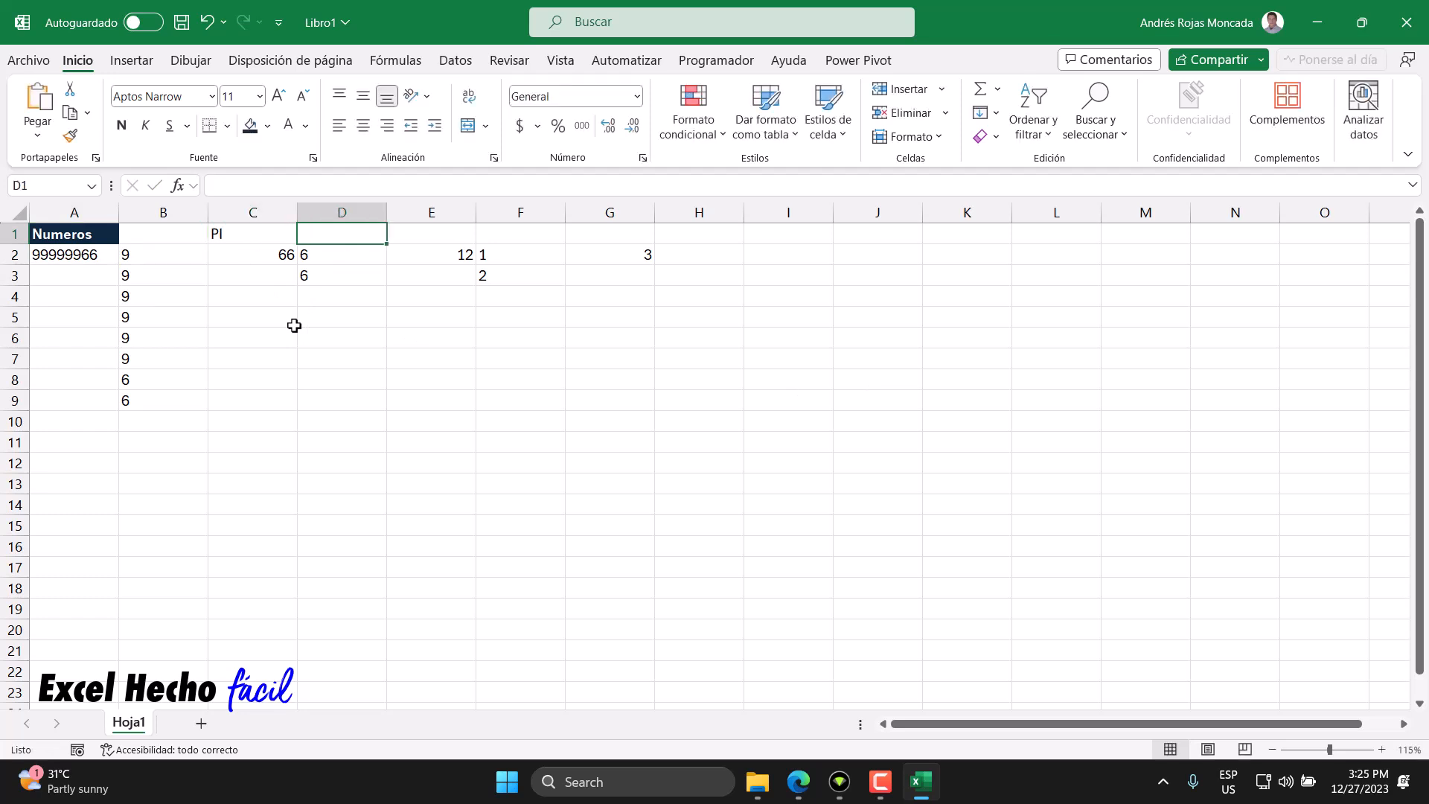
key("Left")
key("Down")
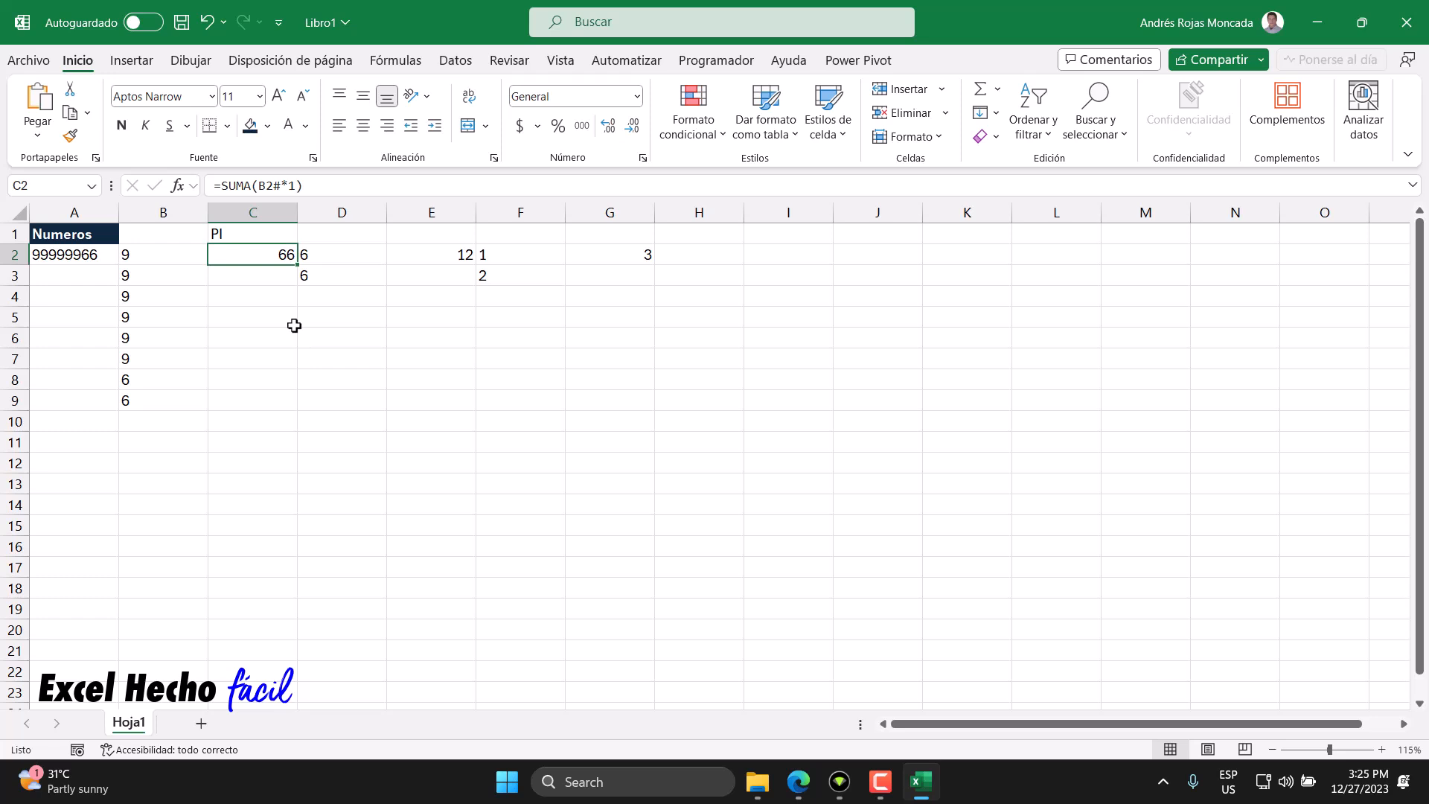
- Label cell E1 as SI and cell G1 as TI
left_click(74, 254)
left_click(277, 253)
left_click(415, 233)
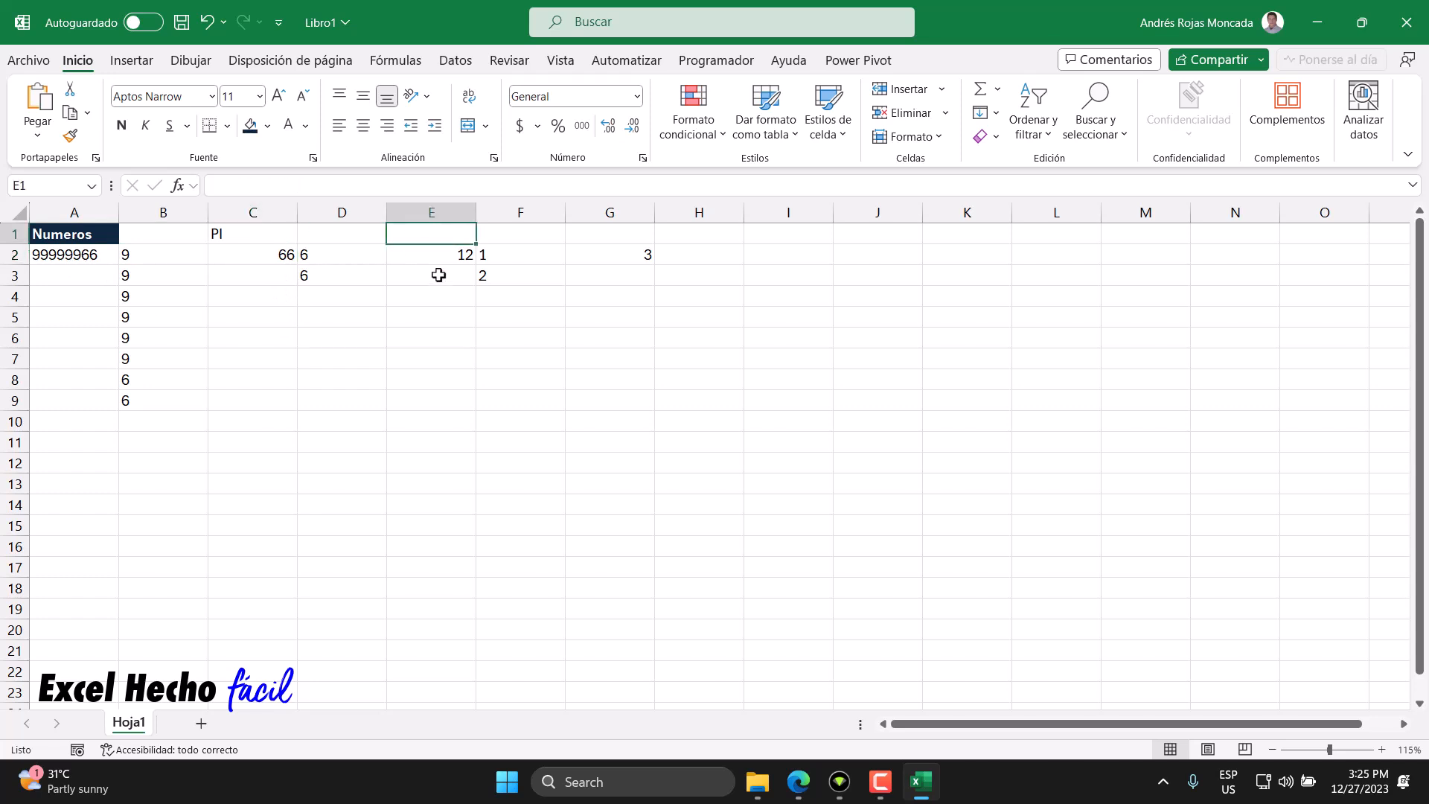
type("SI")
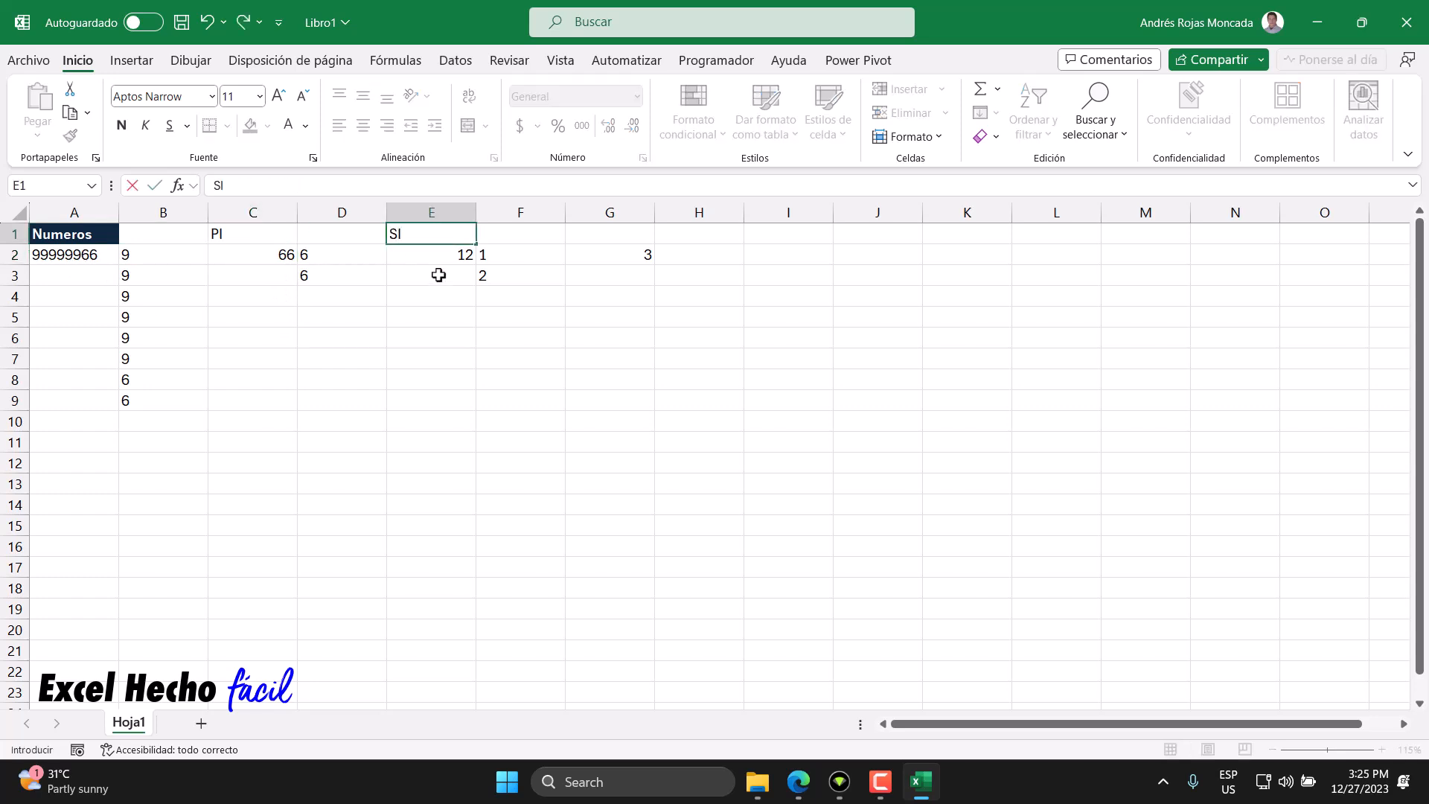
key("Return")
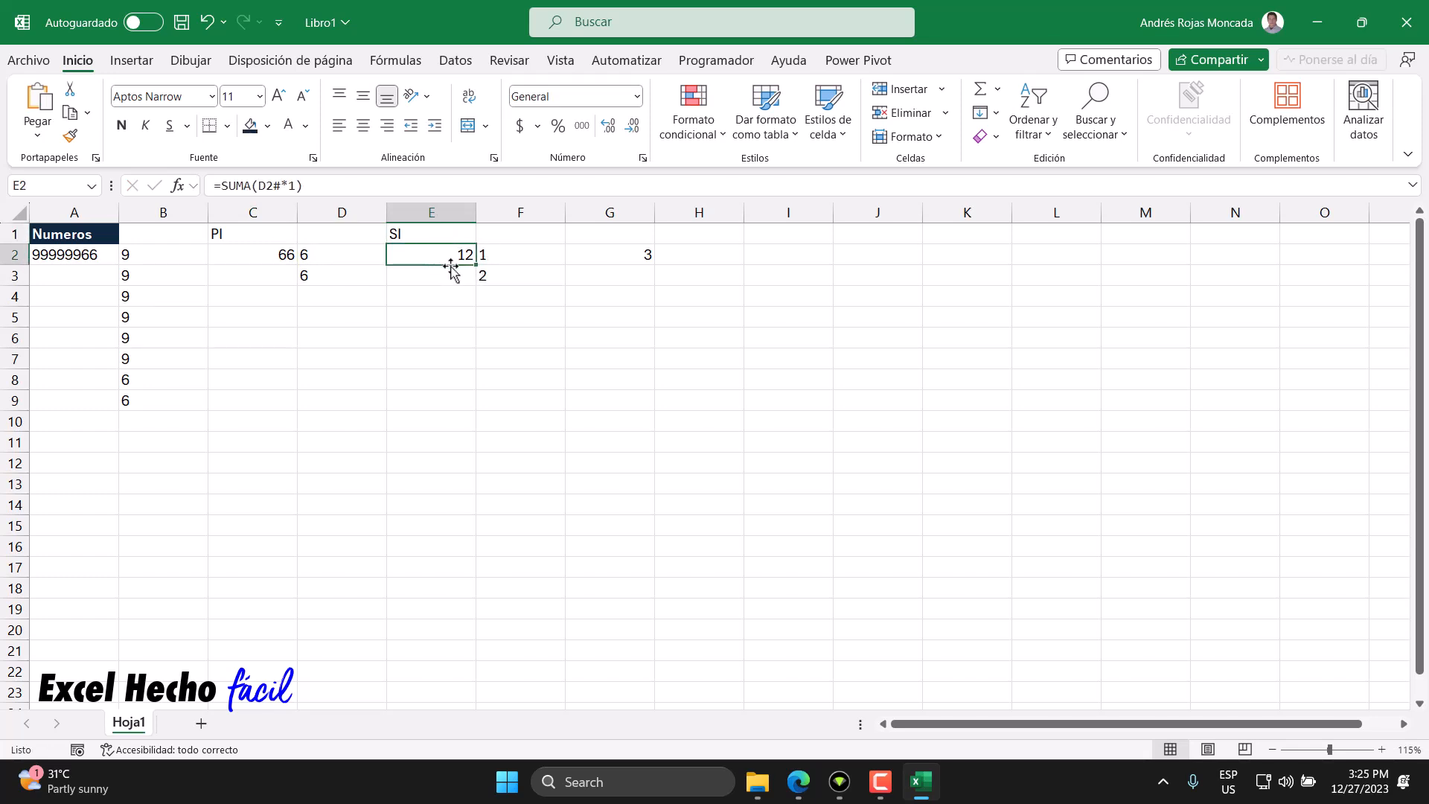
left_click(590, 236)
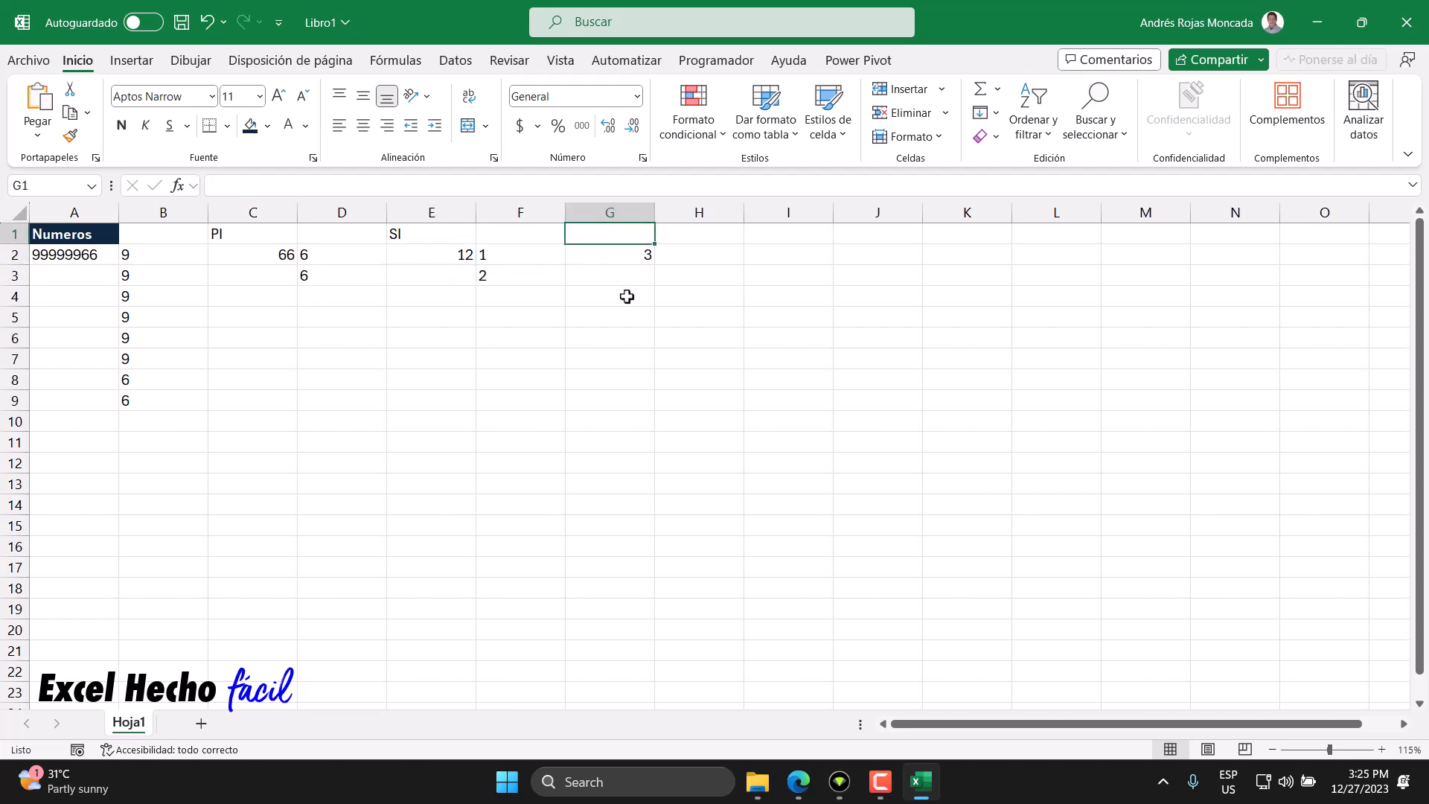
type("T")
key("Return")
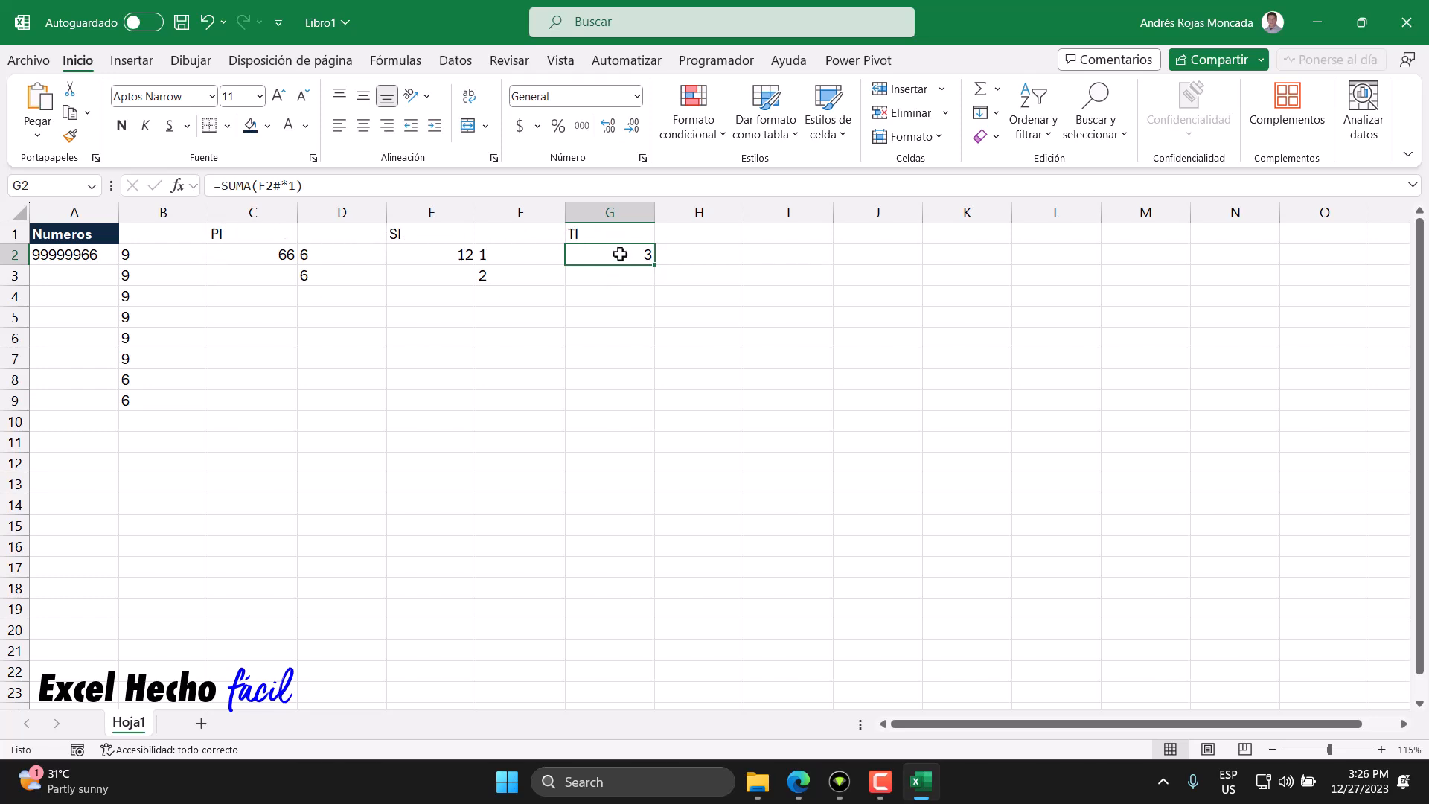
- Enter the text 0-72 in C3 and the formula =9*9 in C4
left_click(101, 259)
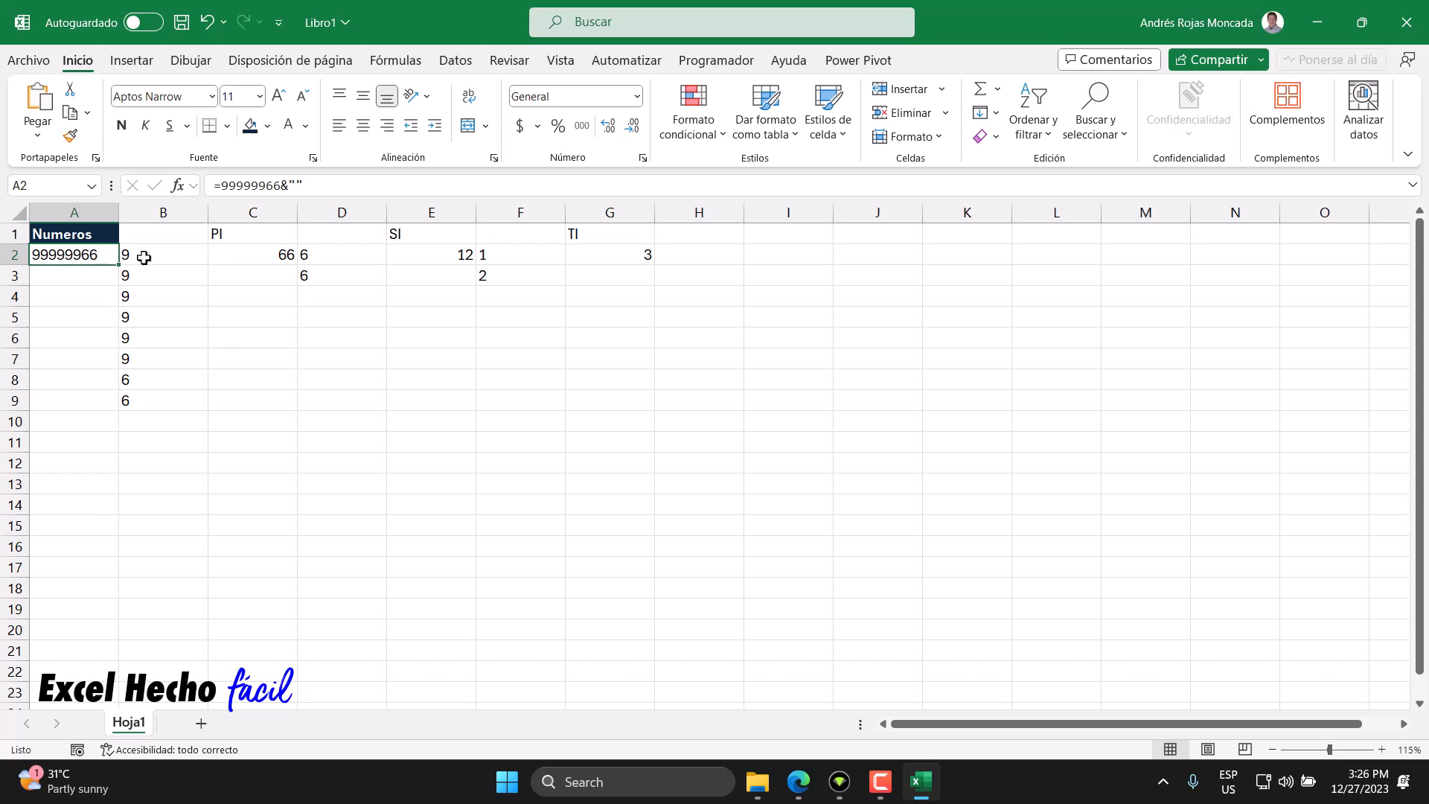
left_click(225, 255)
left_click(229, 274)
type("0-7")
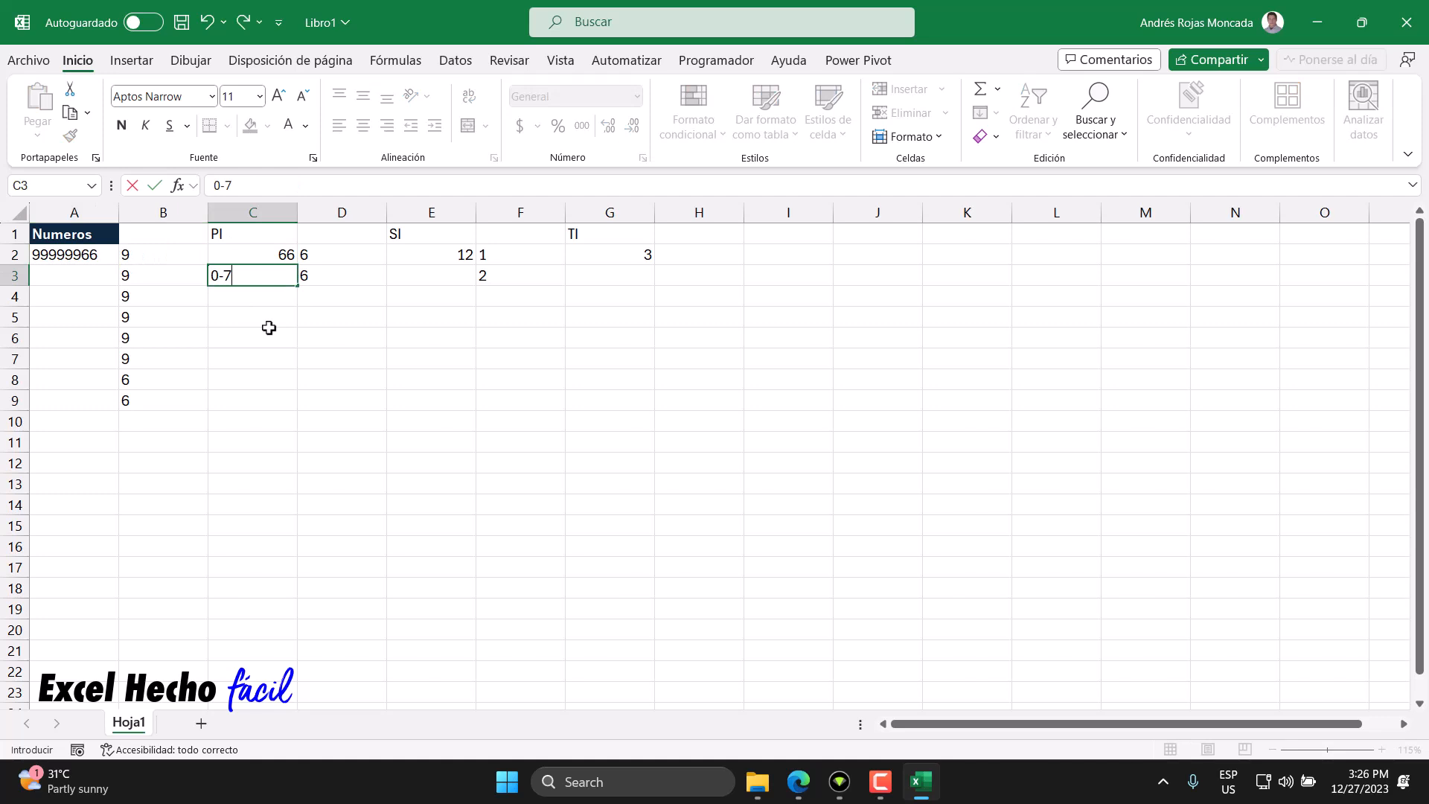
type("2")
key("Return")
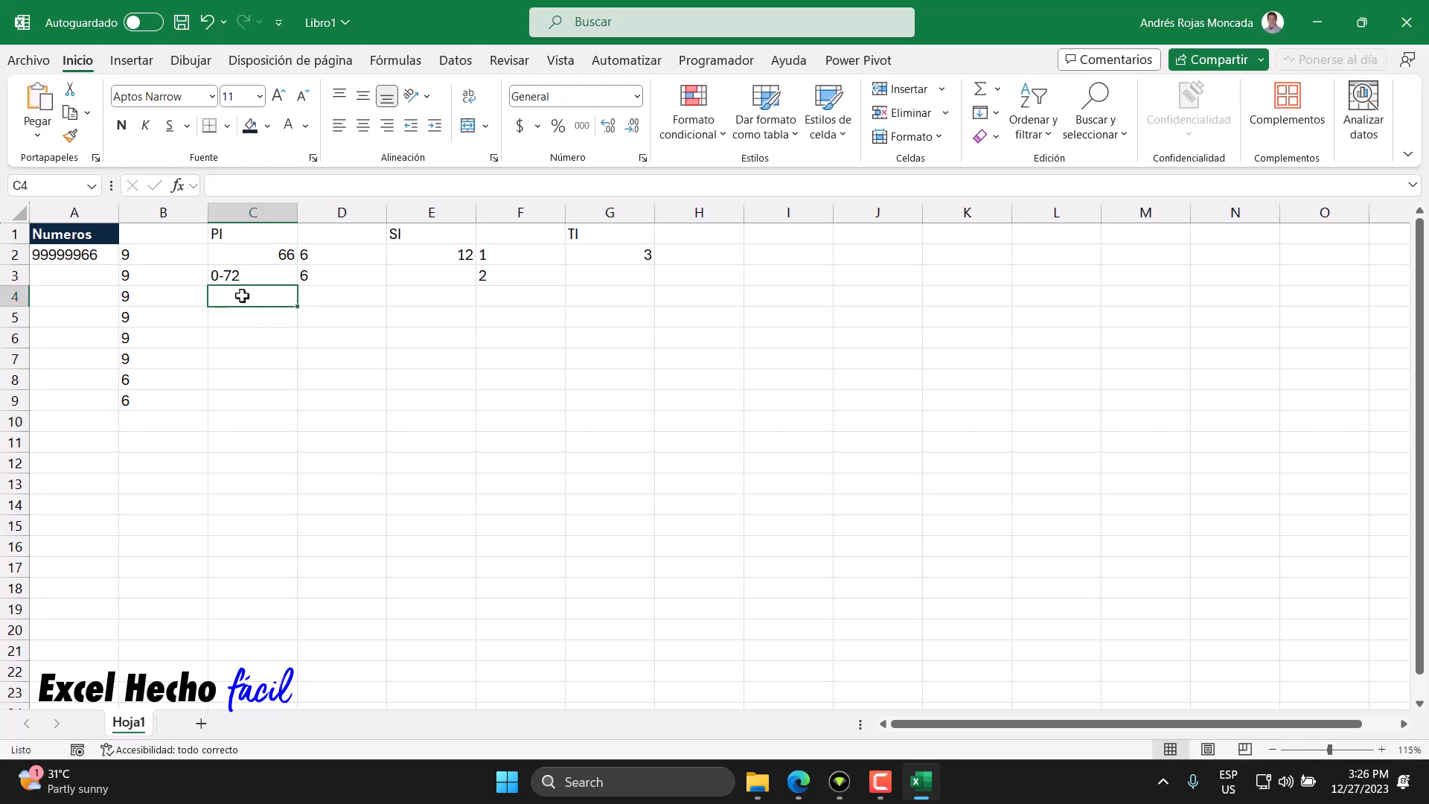
type("=9*9")
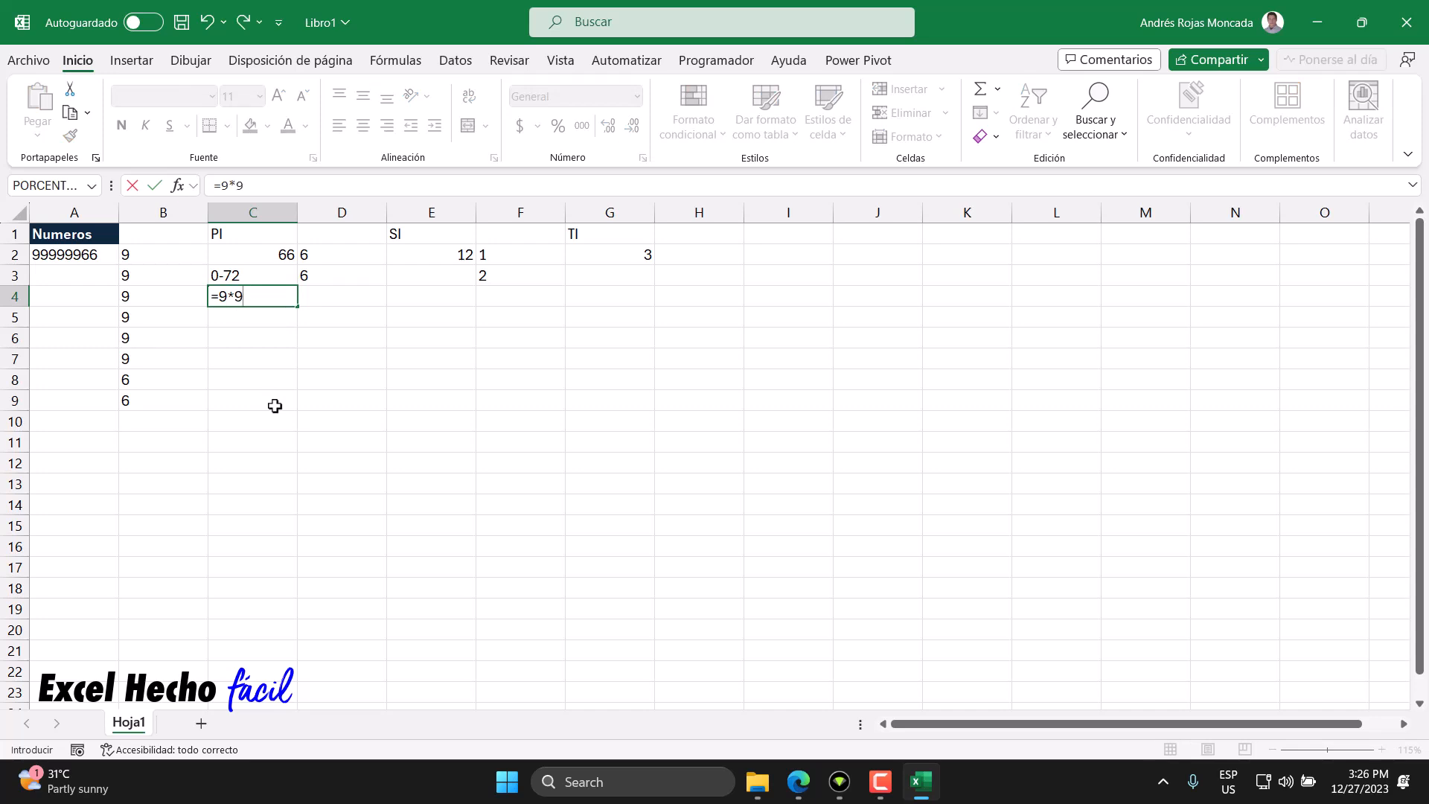
key("Return")
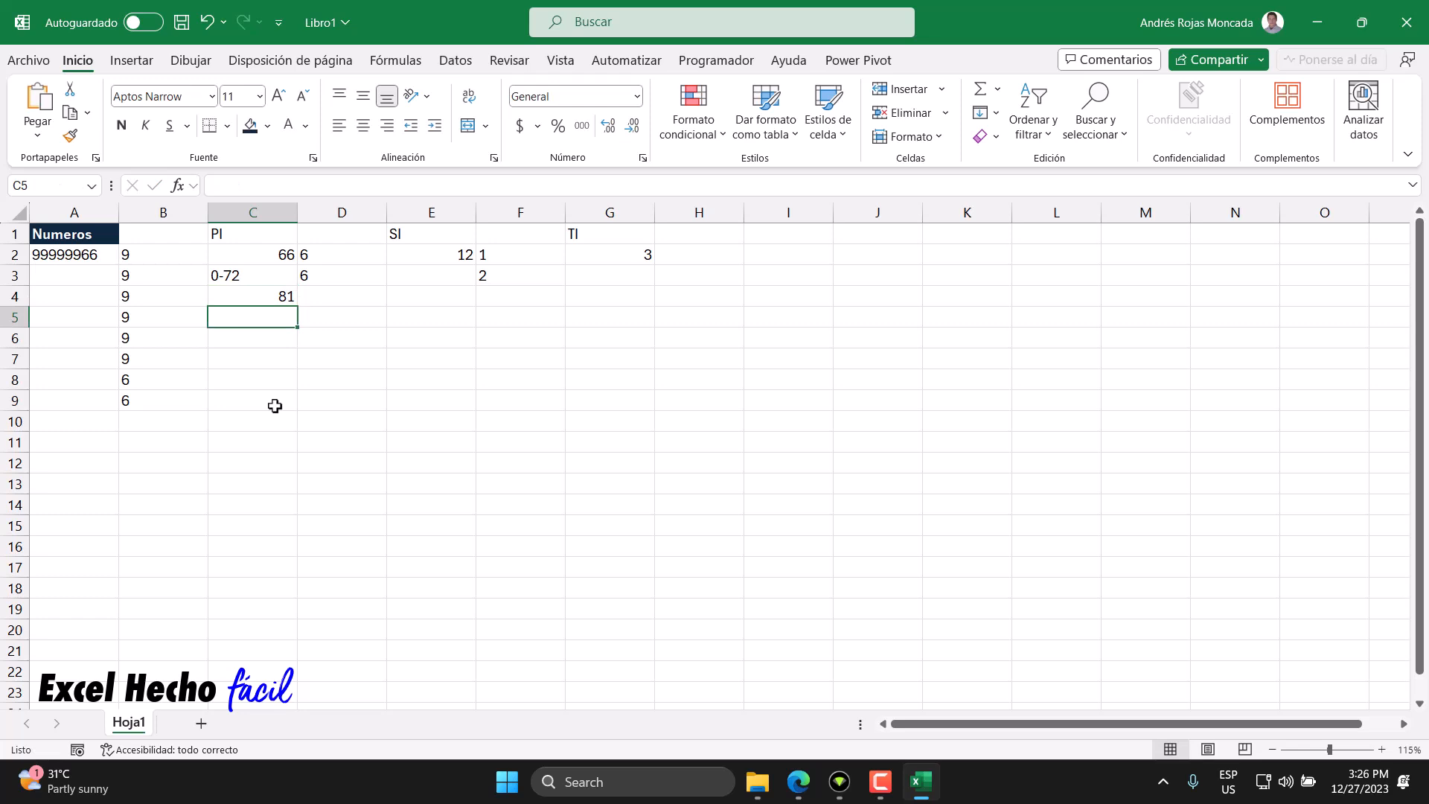
- Inspect the digit-splitting formulas in column D and the sum formulas in E2 and G2
left_click_drag(349, 254, 345, 270)
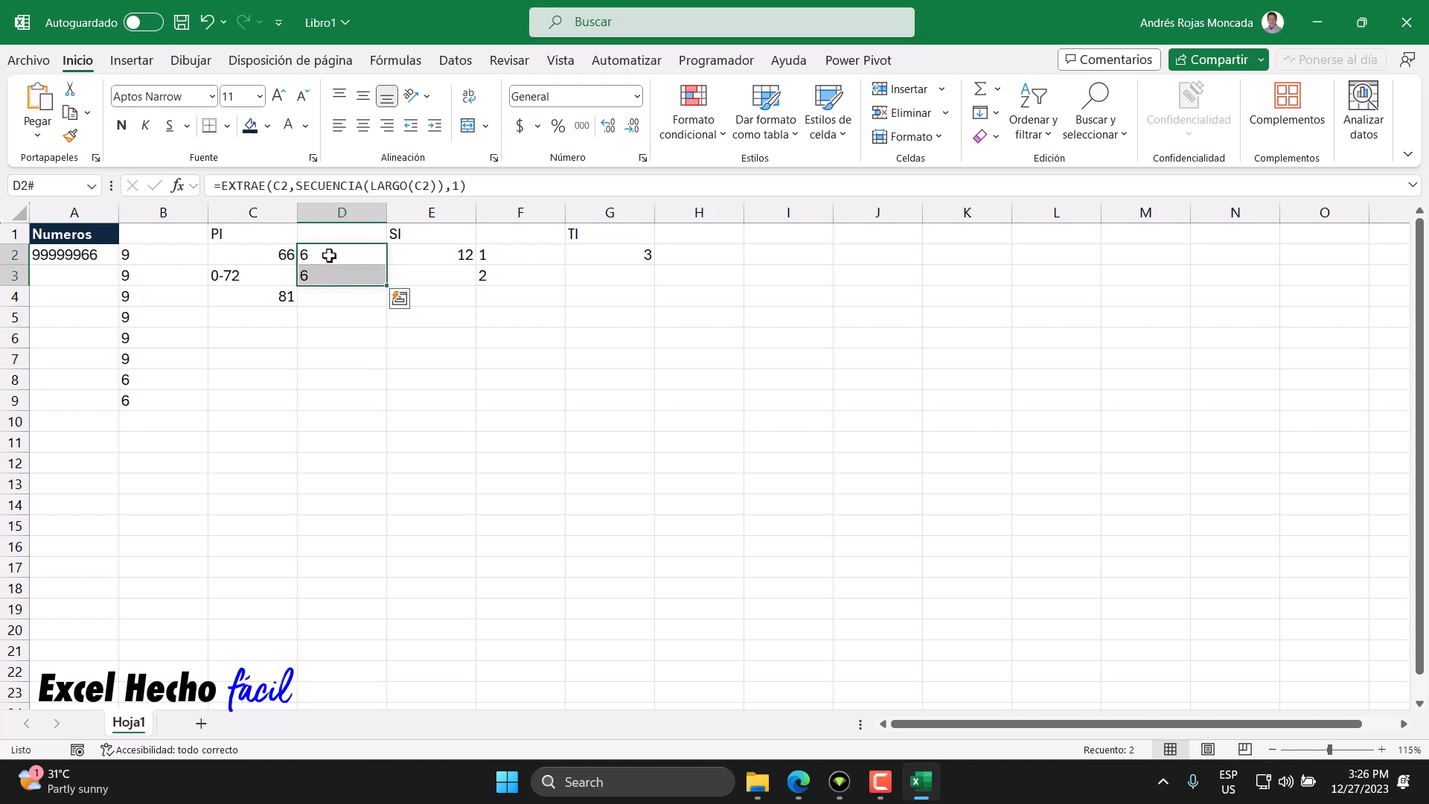
left_click(332, 274)
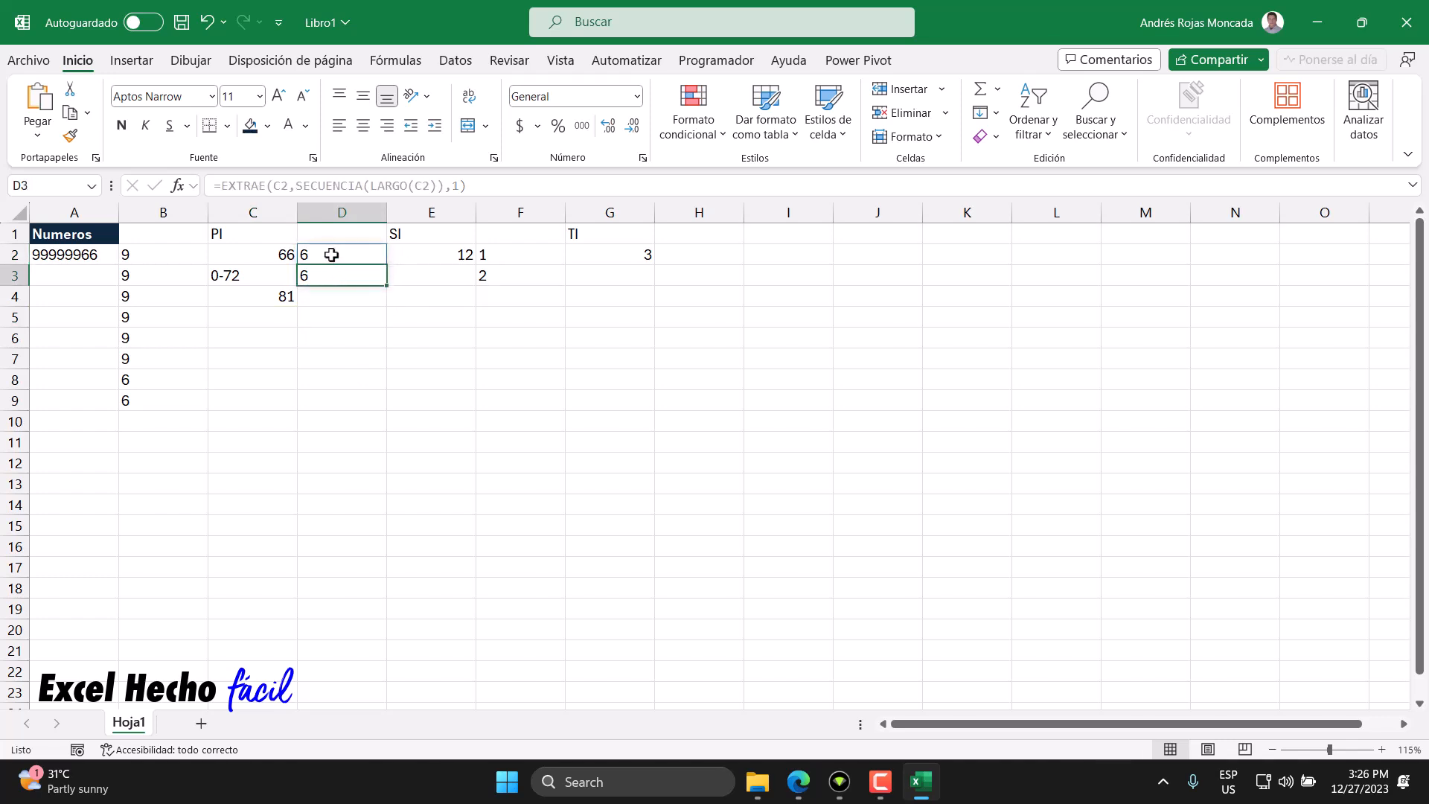
left_click(424, 257)
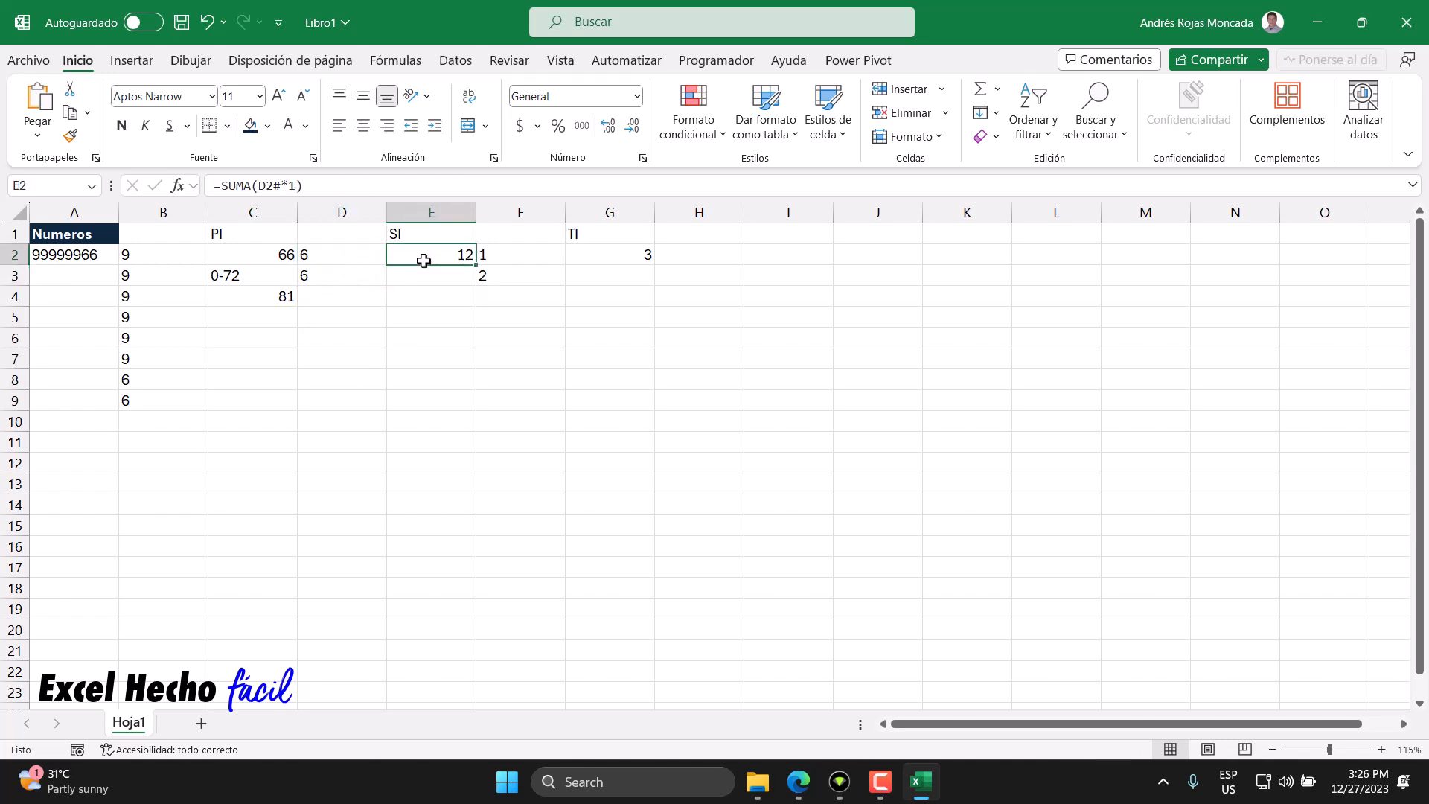
left_click(324, 255)
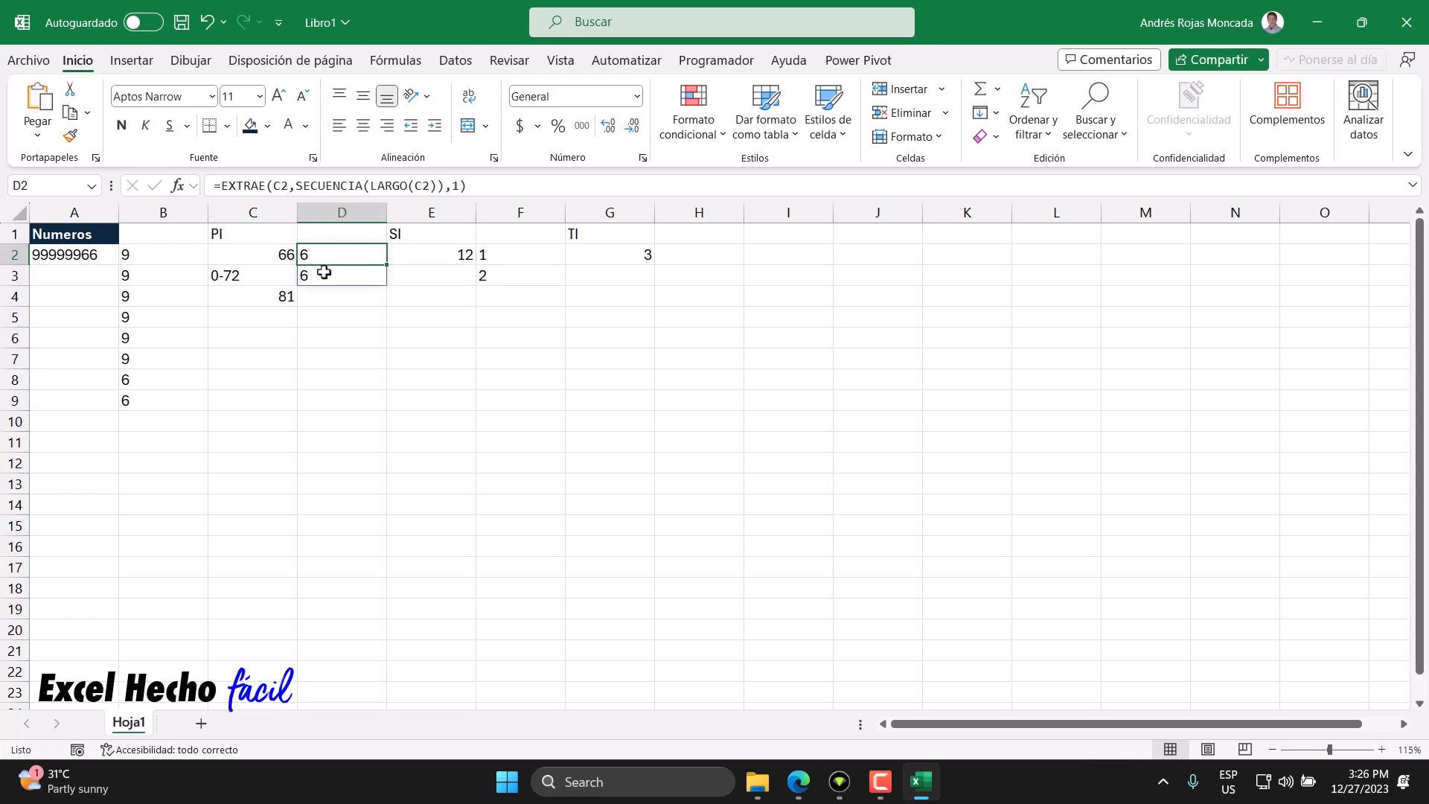
left_click(324, 273)
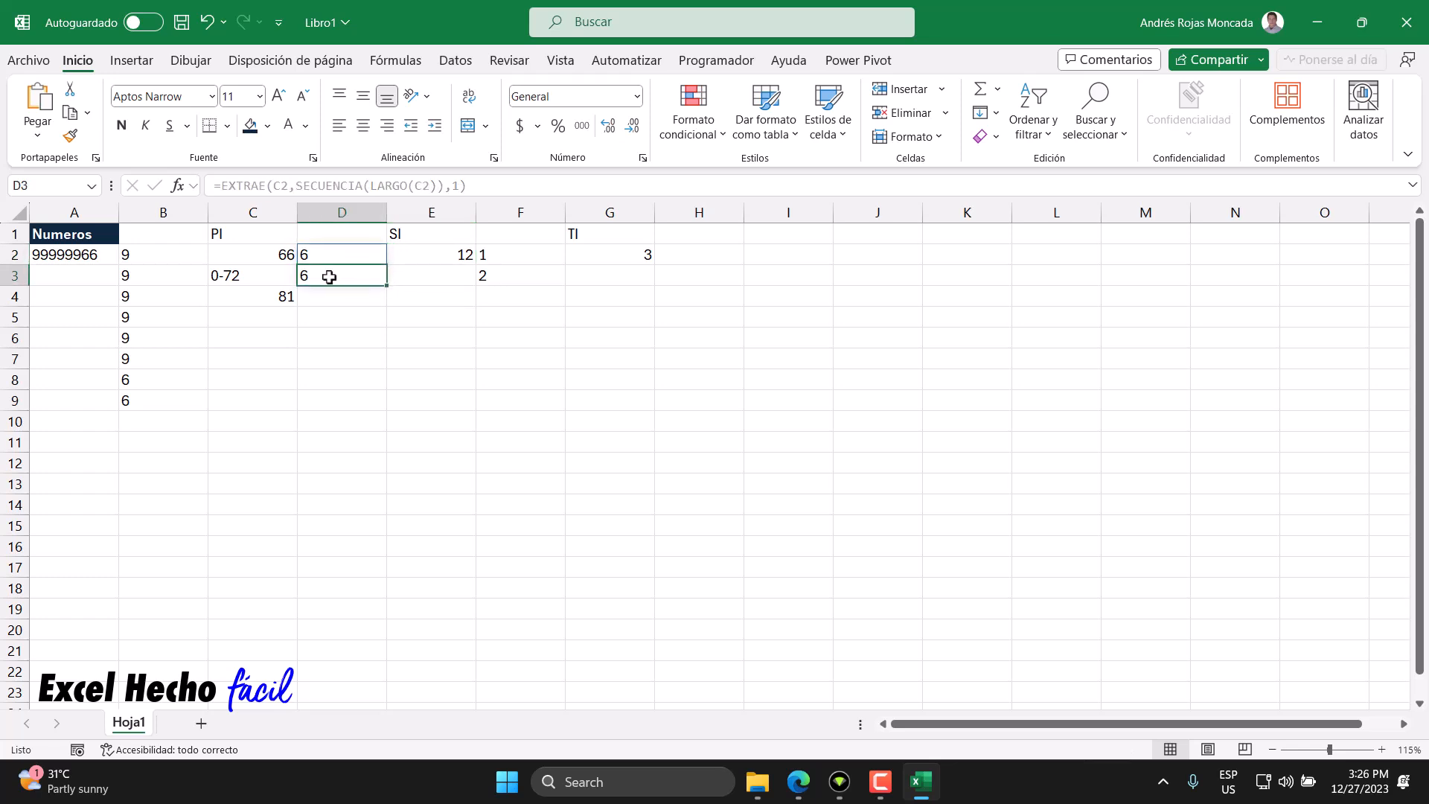
left_click(431, 256)
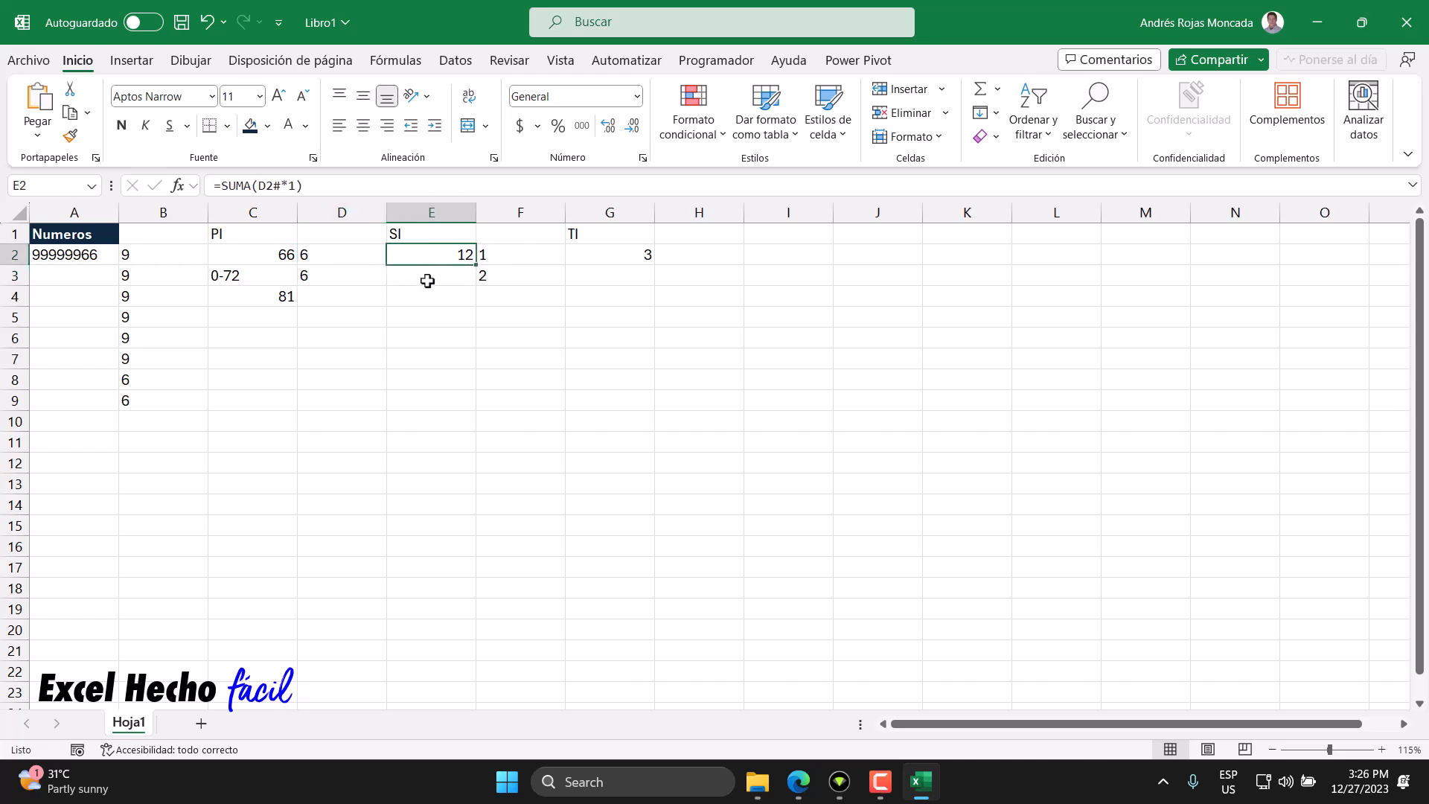
left_click(638, 257)
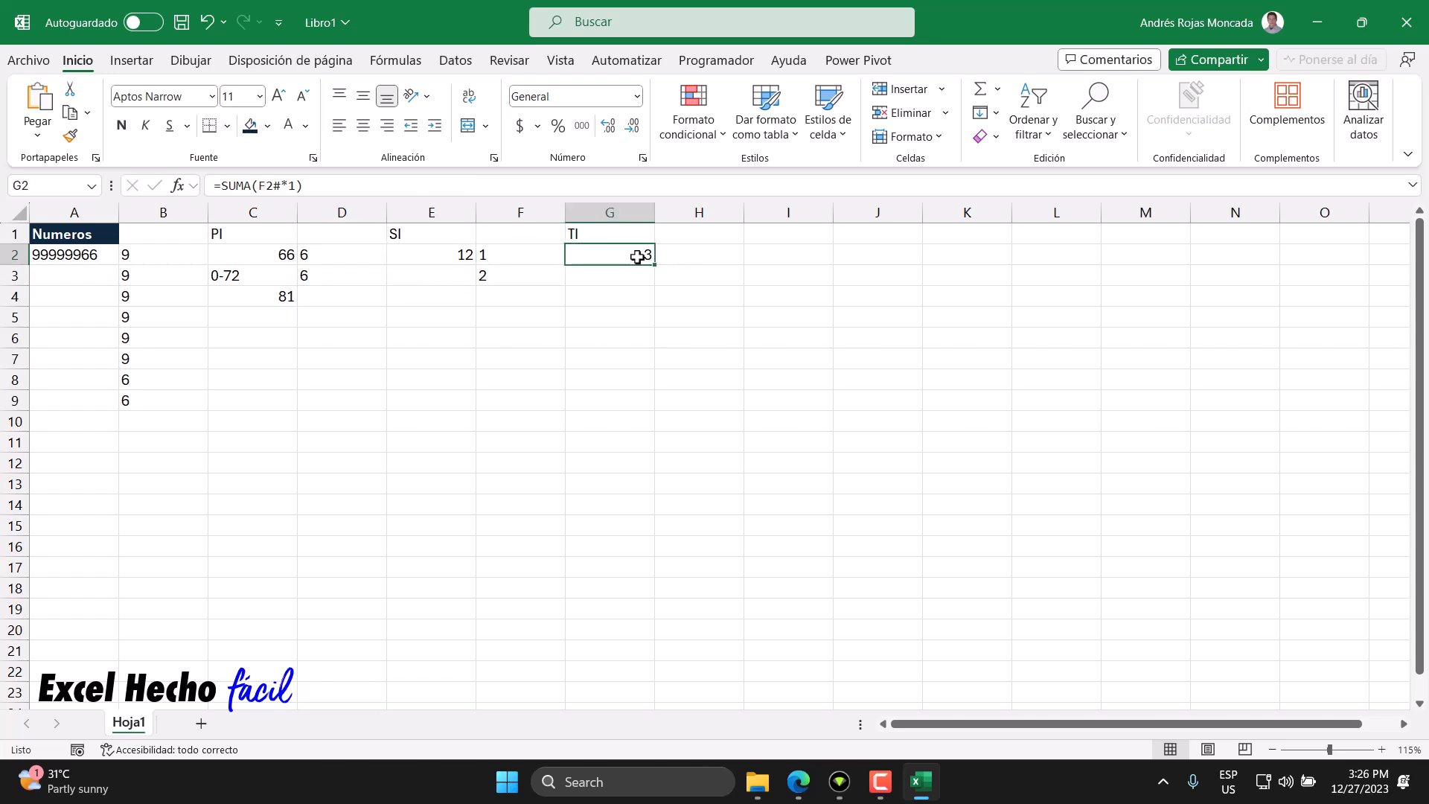
- Enter the text 0-15 in cell E3
left_click(449, 276)
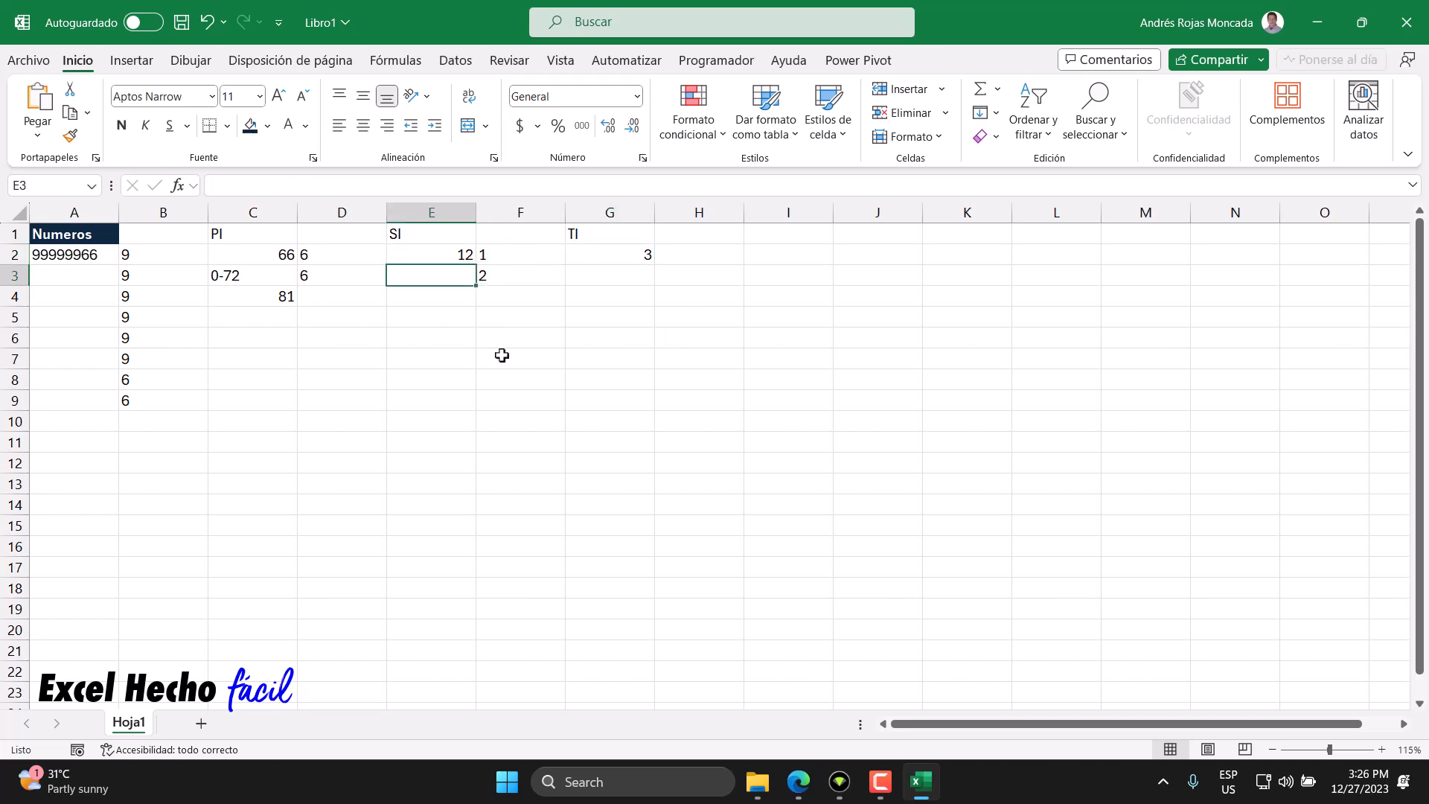
type("0-15")
key("Return")
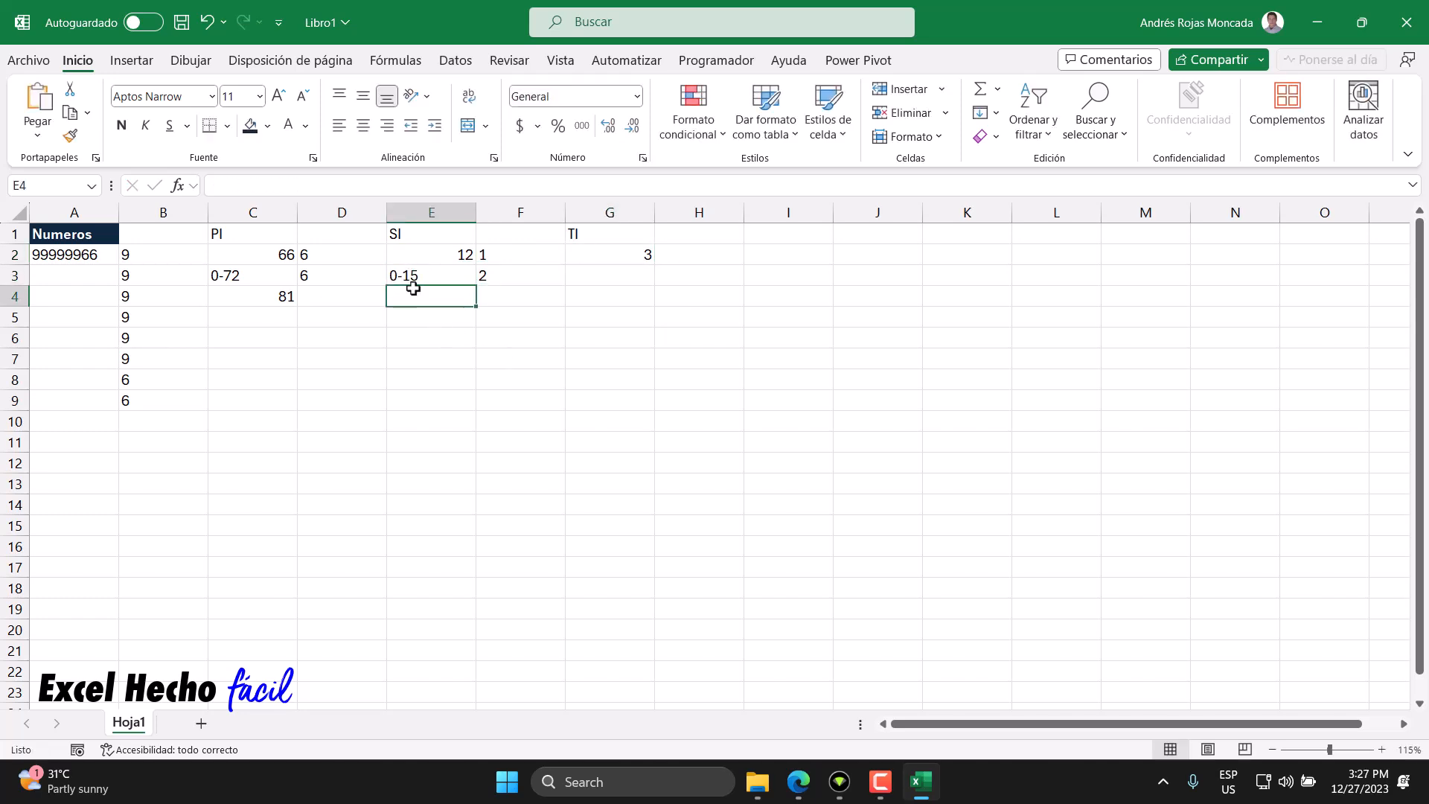
- Review the PI, SI and TI headers and their sum formulas in C2, E2 and G2
left_click(599, 258)
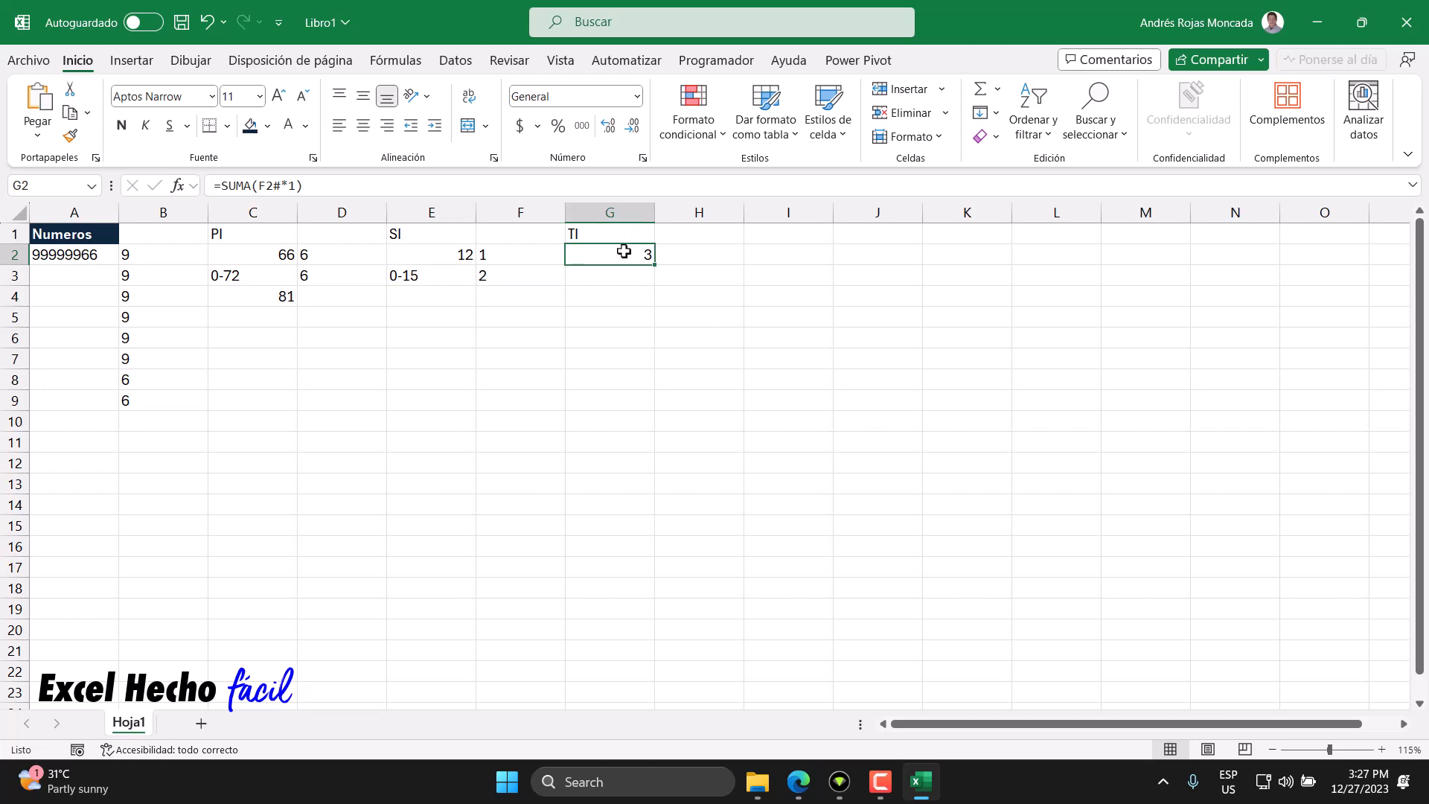
left_click(258, 234)
left_click(256, 254)
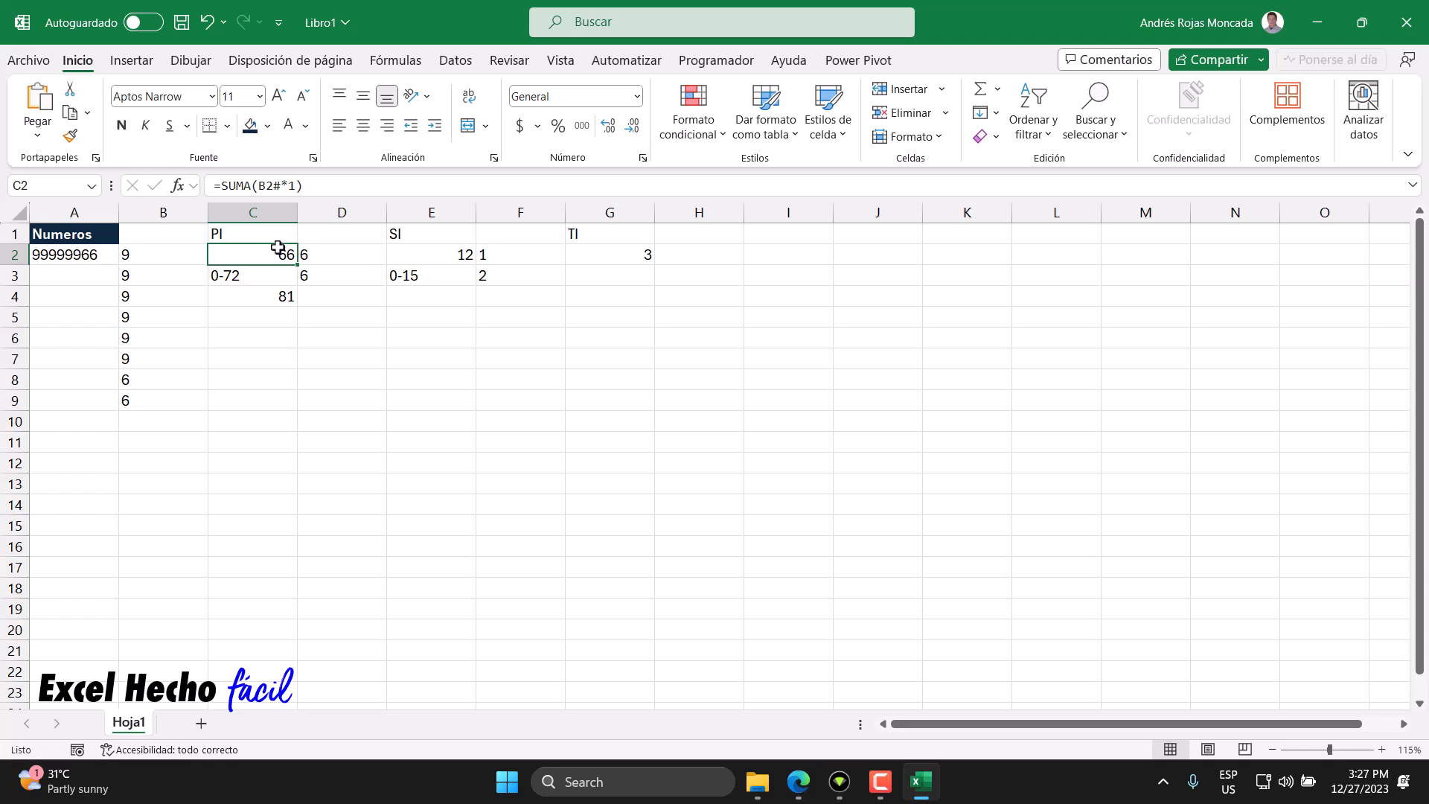
left_click(414, 233)
left_click(418, 260)
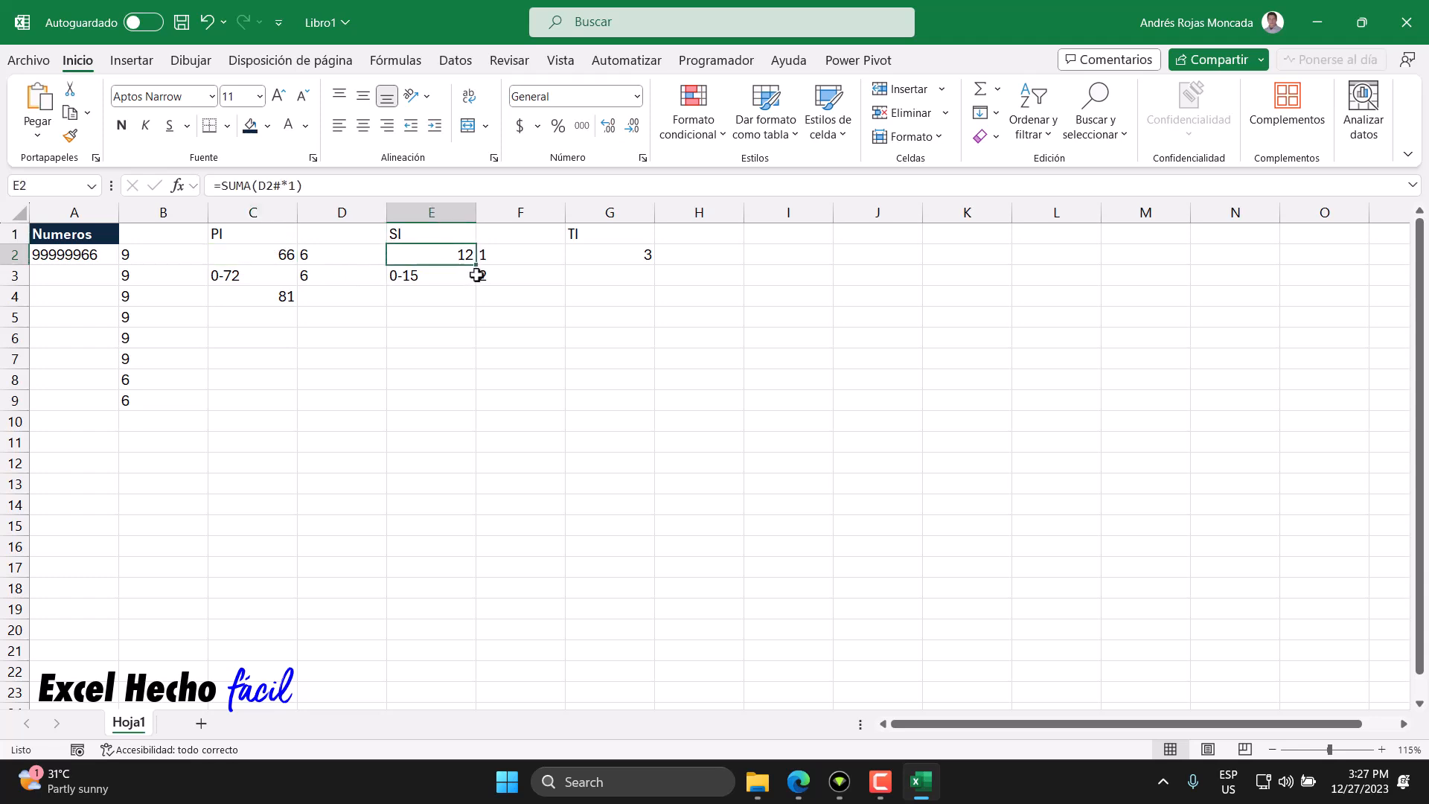
left_click(614, 240)
left_click(632, 257)
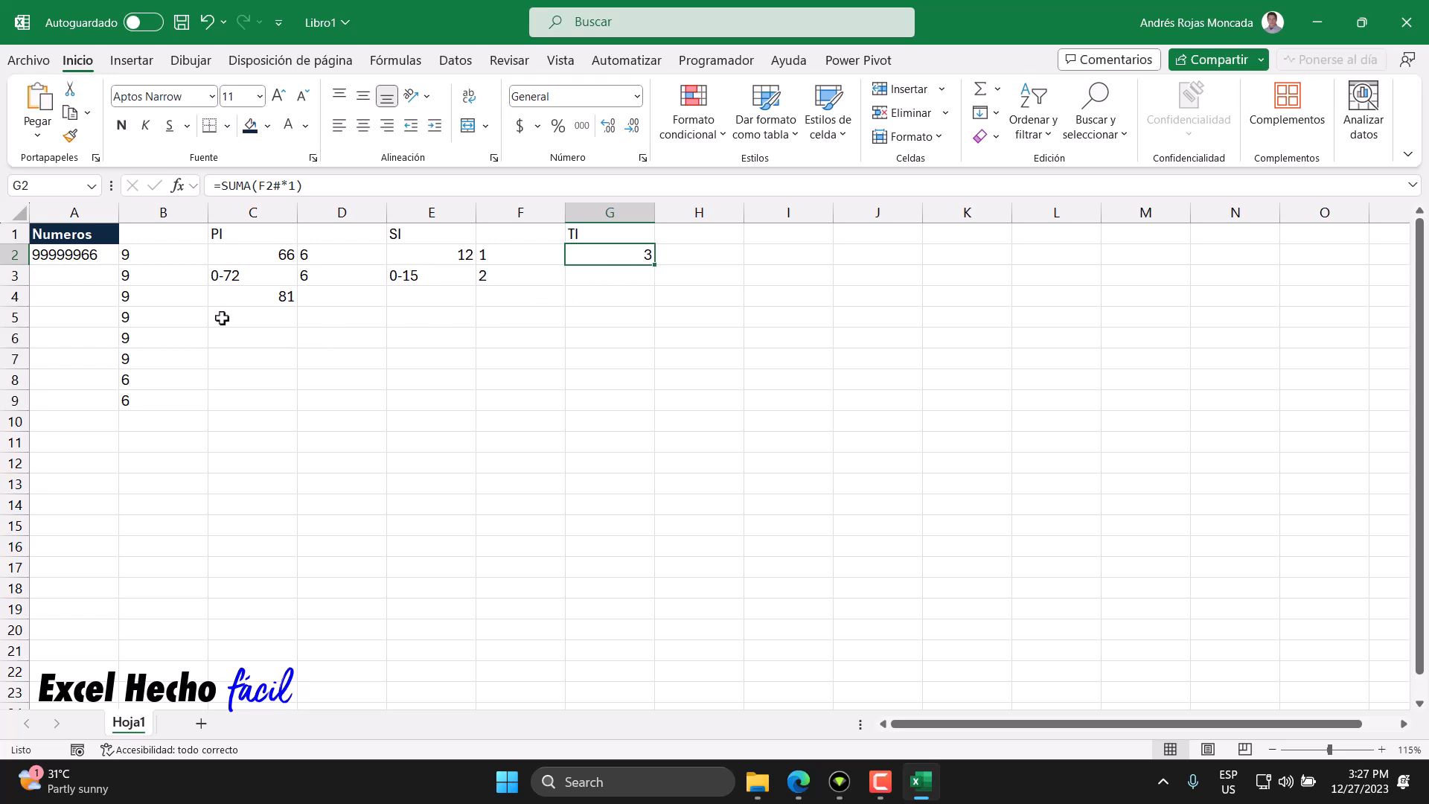
- Try replacing the number in A2's formula with 00000000, review the sums in C2, E2 and G2, then undo it
left_click(93, 254)
left_click_drag(280, 186, 266, 186)
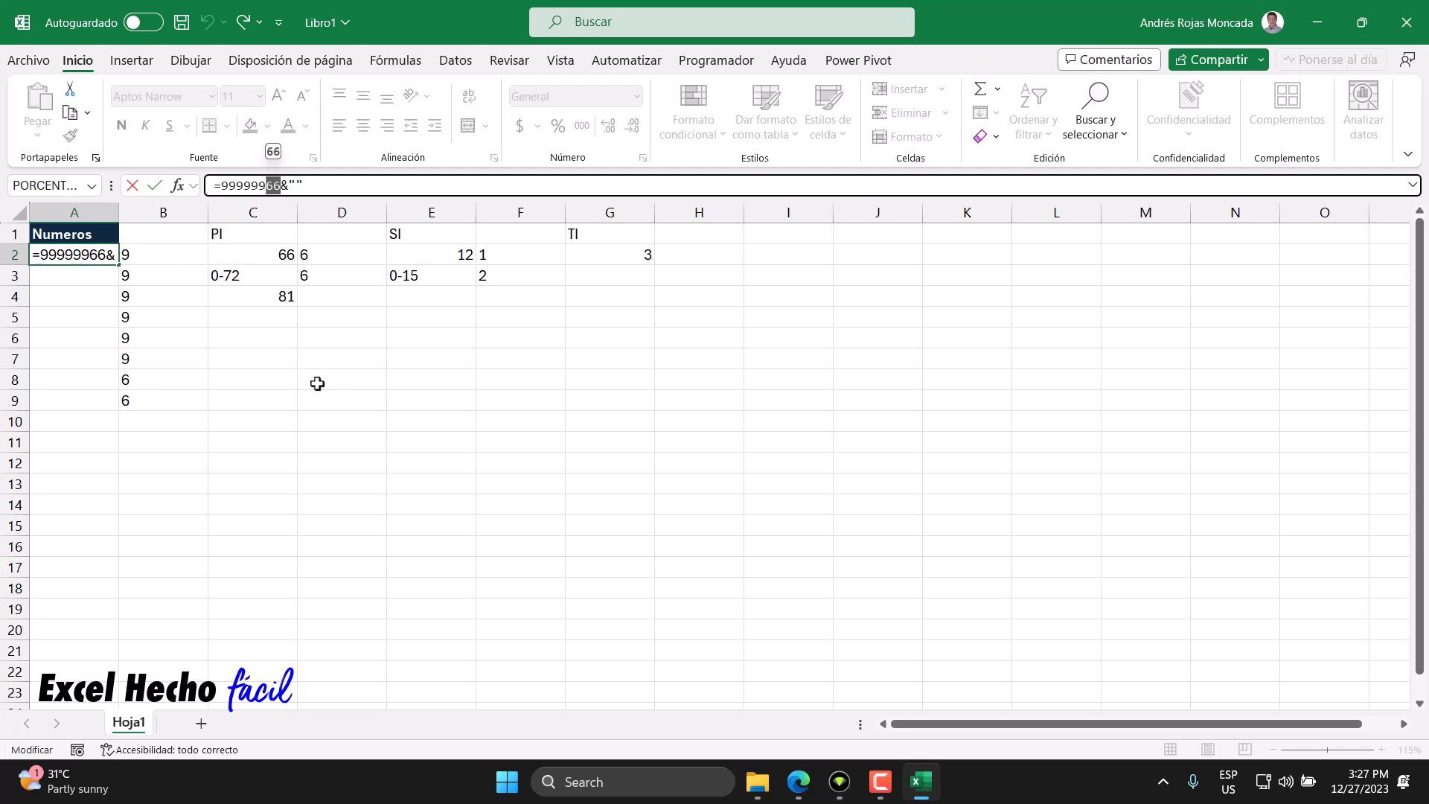
key("BackSpace")
key("BackSpace")
key("BackSpace")
key("BackSpace")
key("BackSpace")
key("BackSpace")
key("BackSpace")
type("00000000")
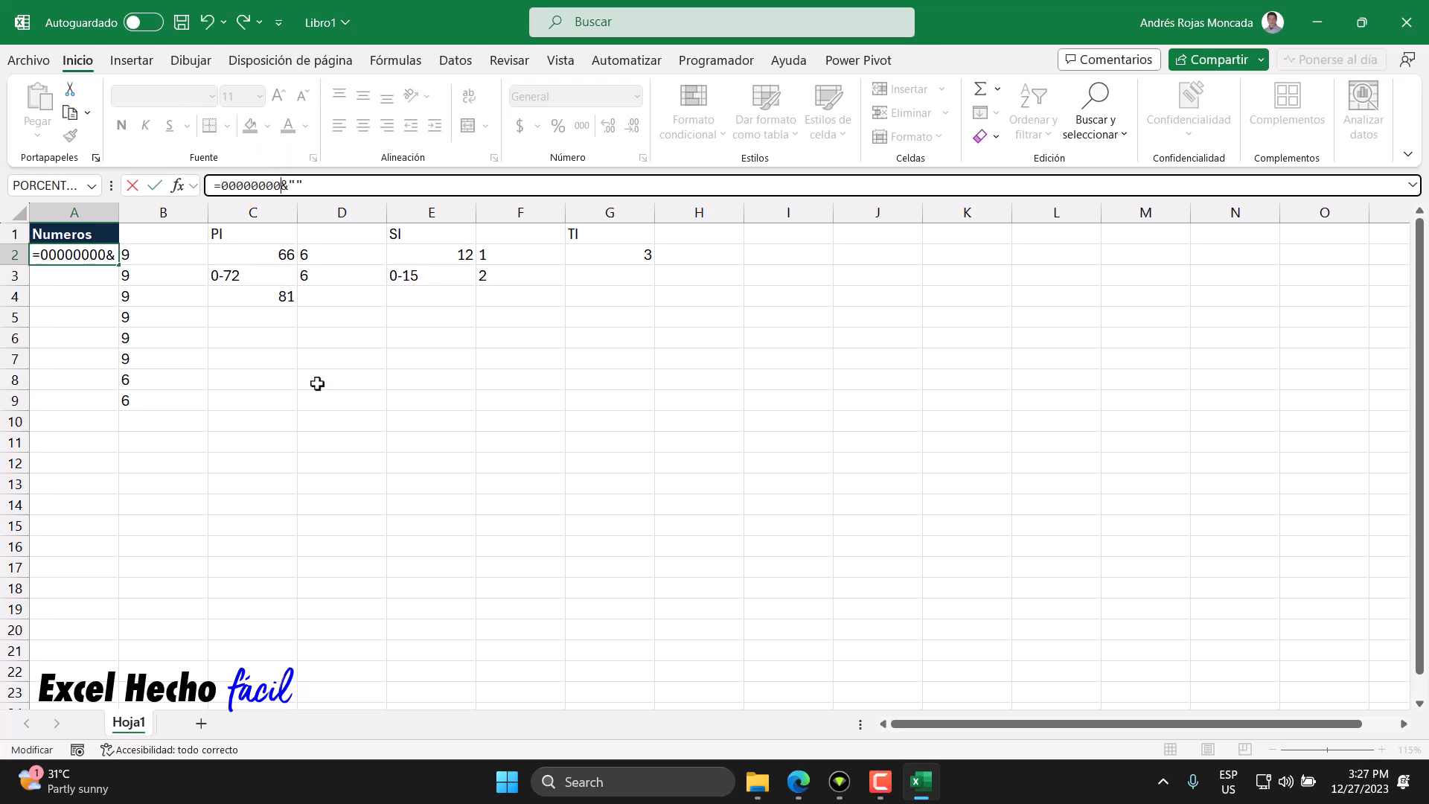
key("BackSpace")
key("Return")
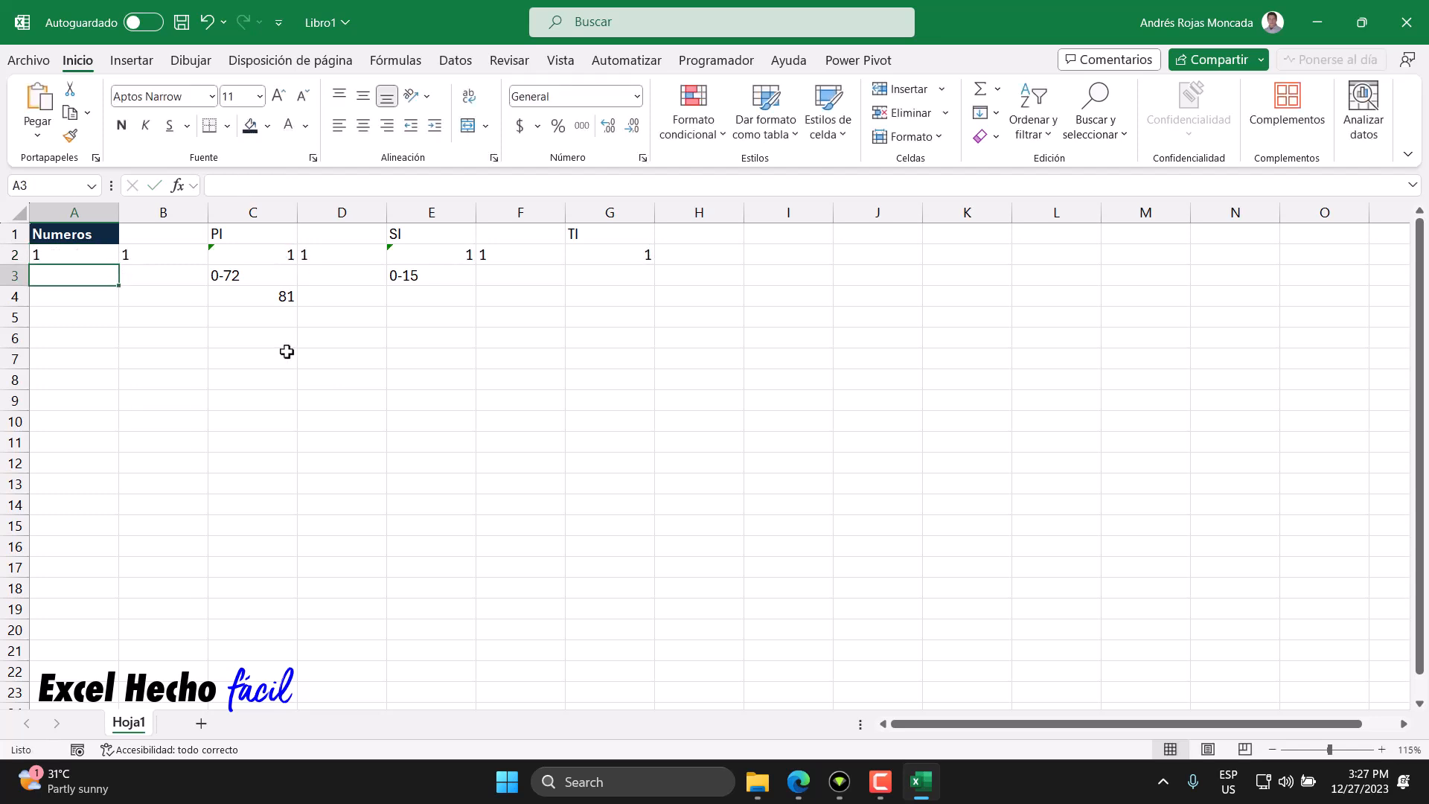
left_click(274, 260)
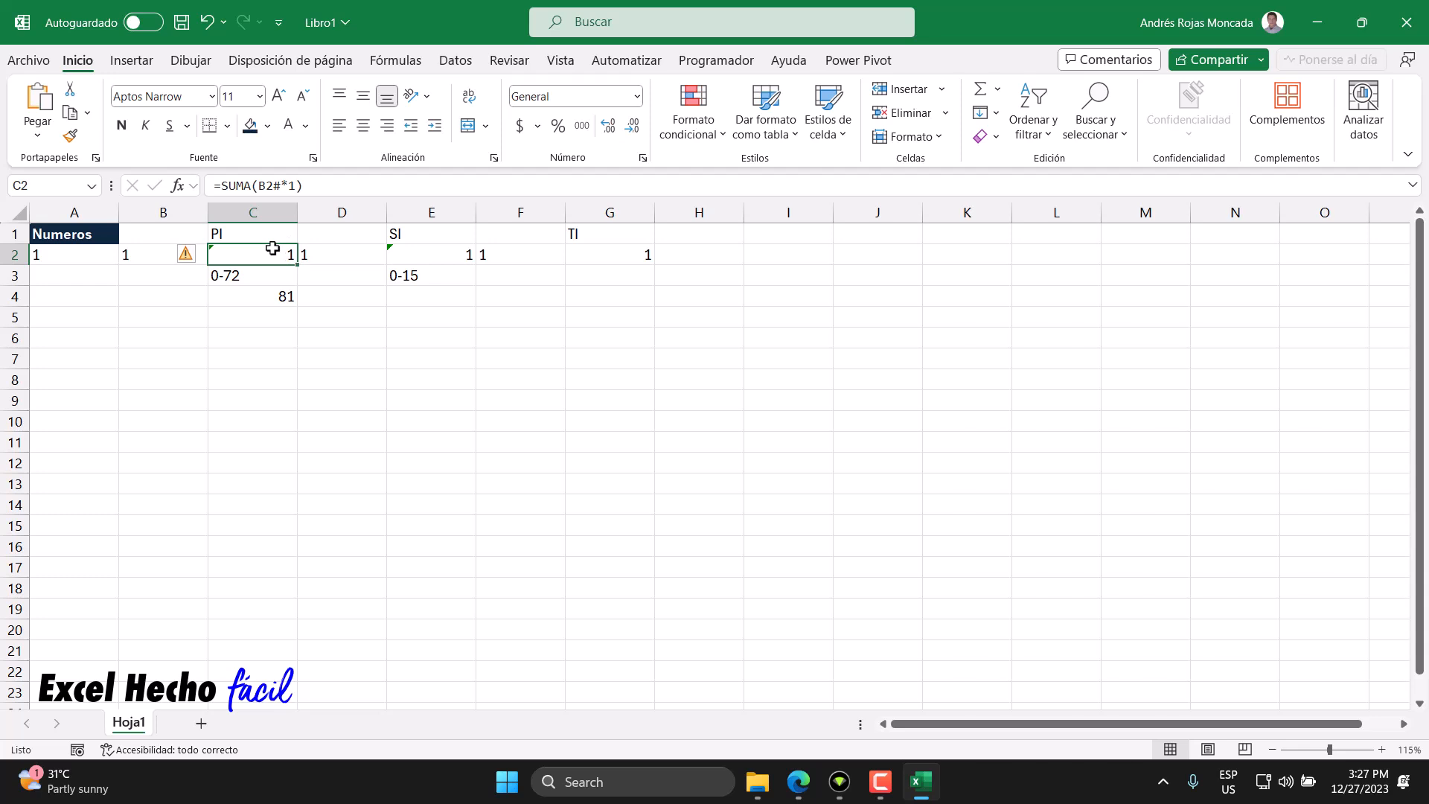
left_click(423, 257)
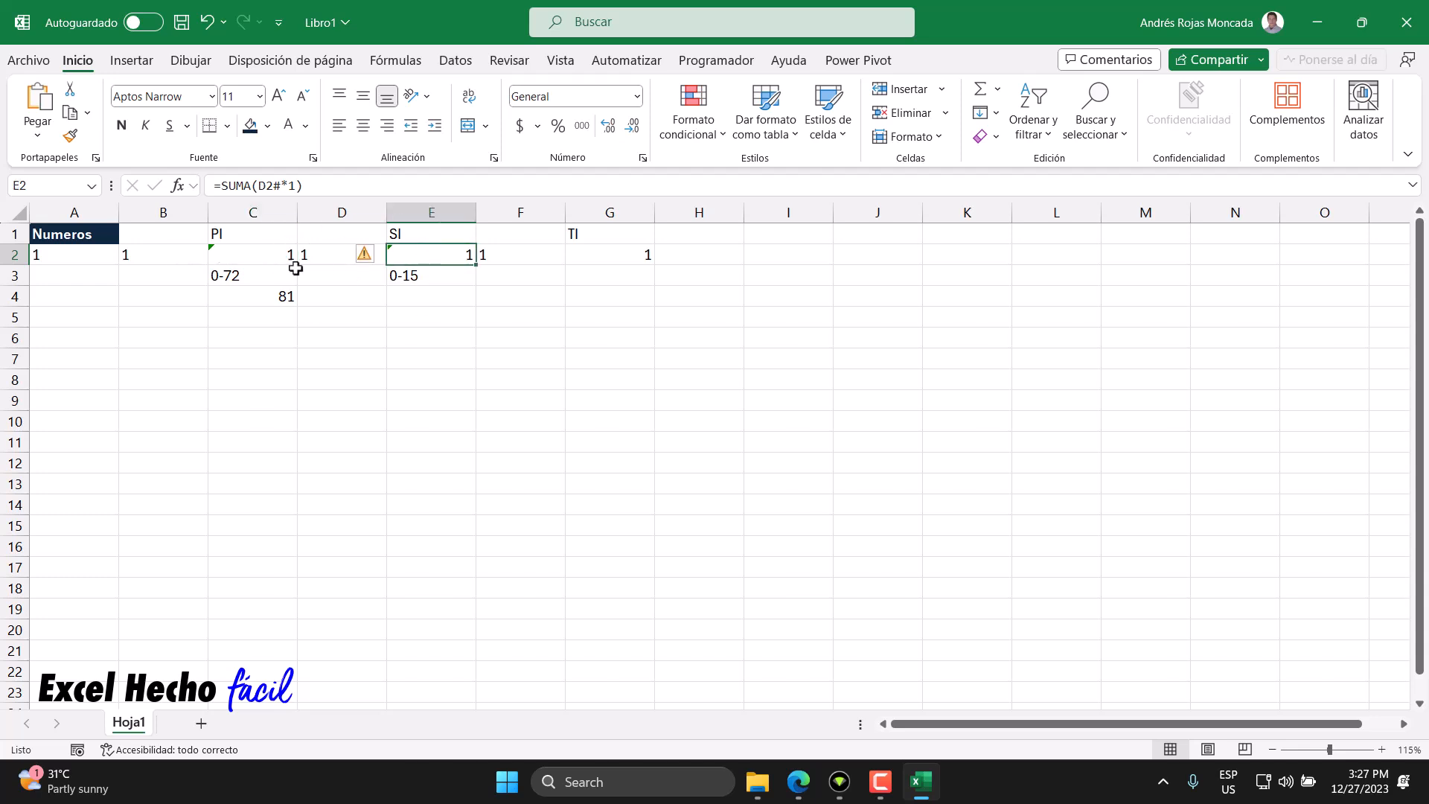
left_click(643, 257)
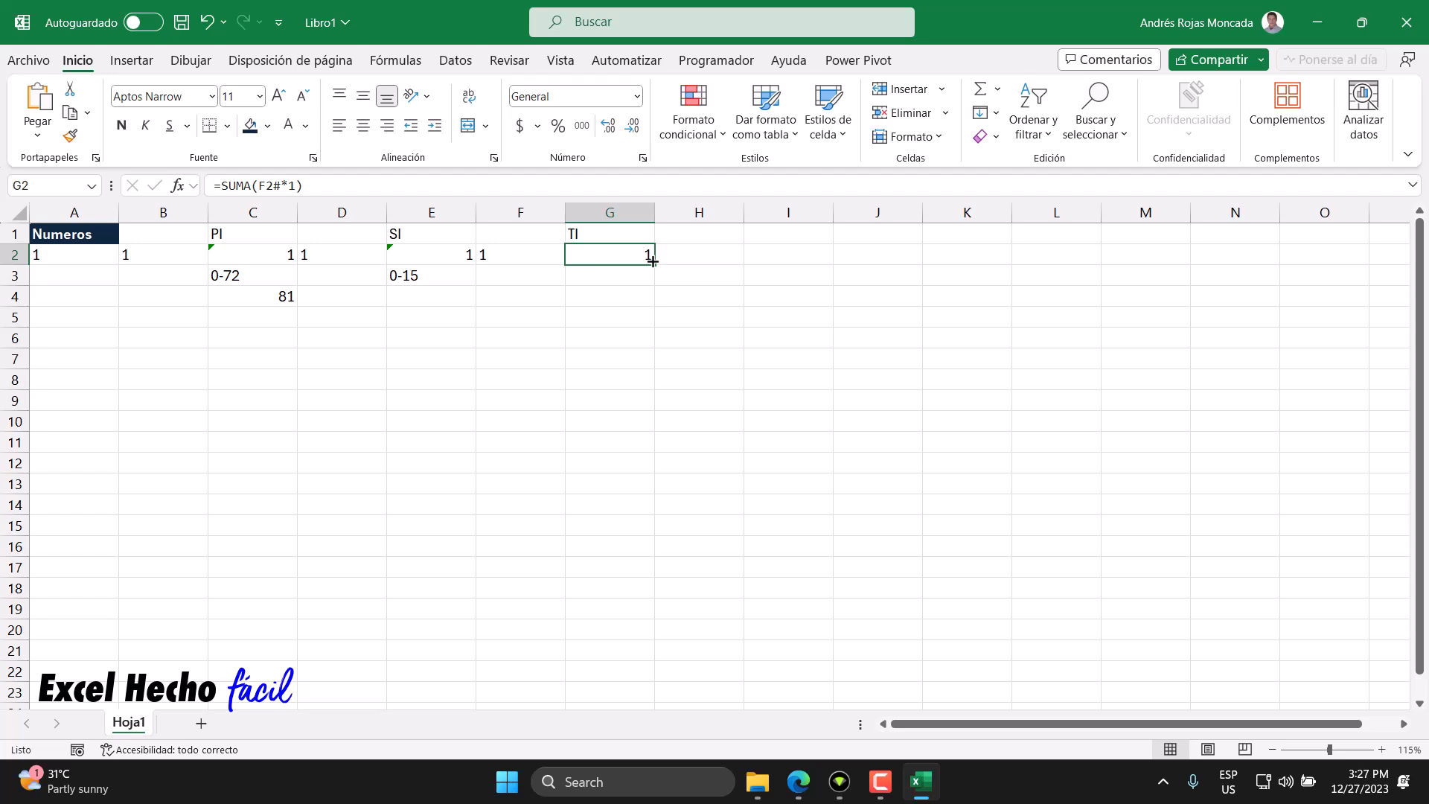
key("ctrl+z")
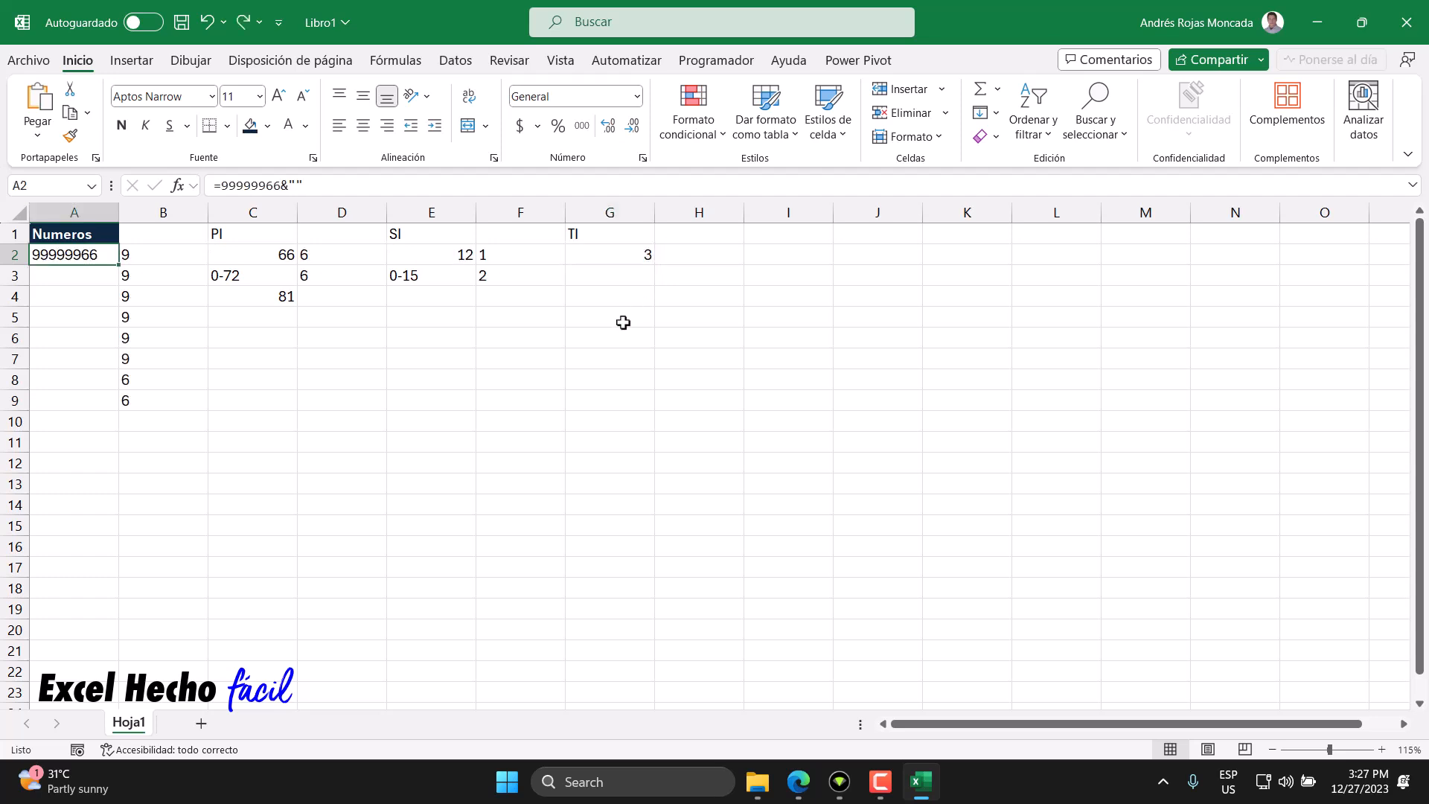
- Clear the cells C3 through G5, removing the 0-72, 0-15 and 81 entries
left_click_drag(231, 274, 623, 326)
key("Delete")
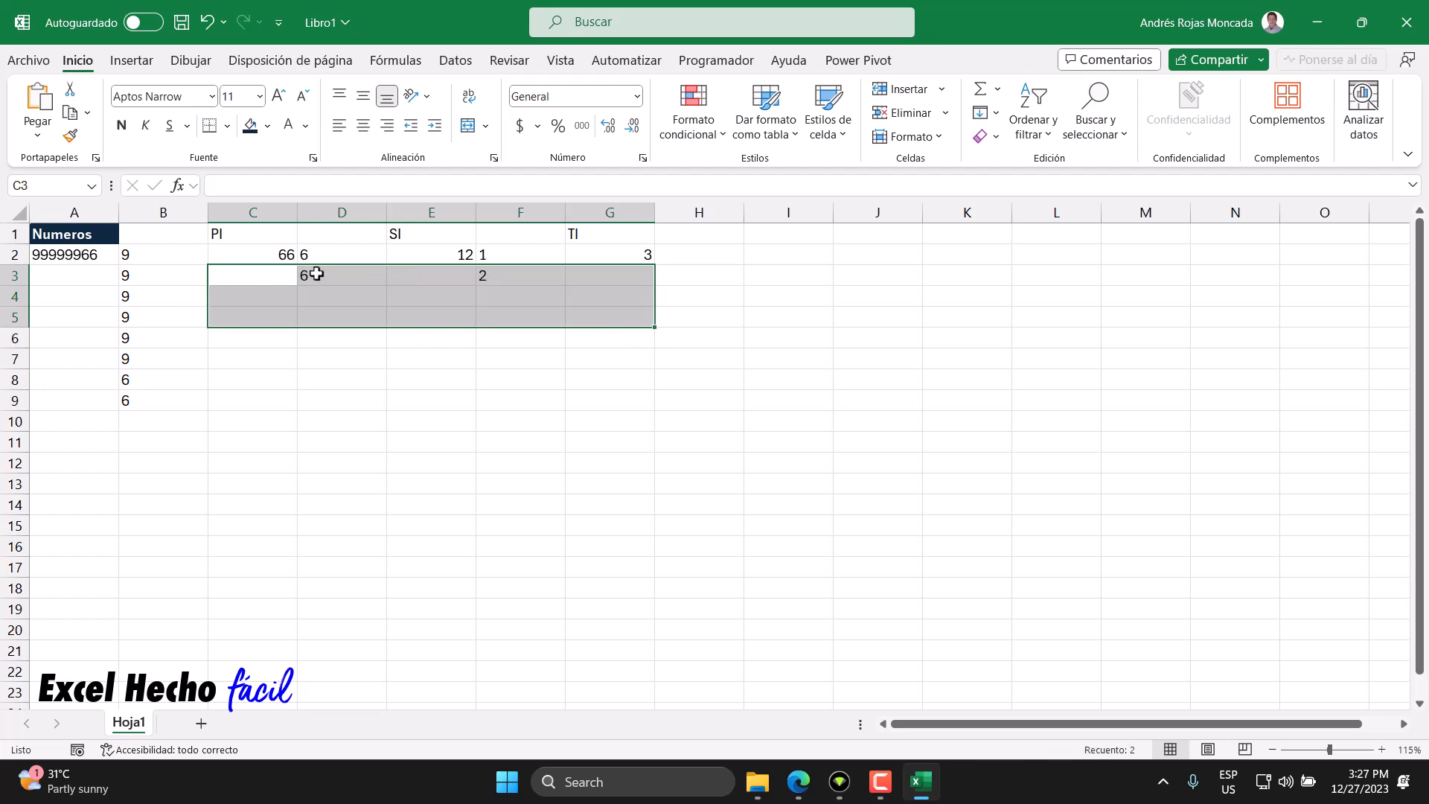
left_click(253, 281)
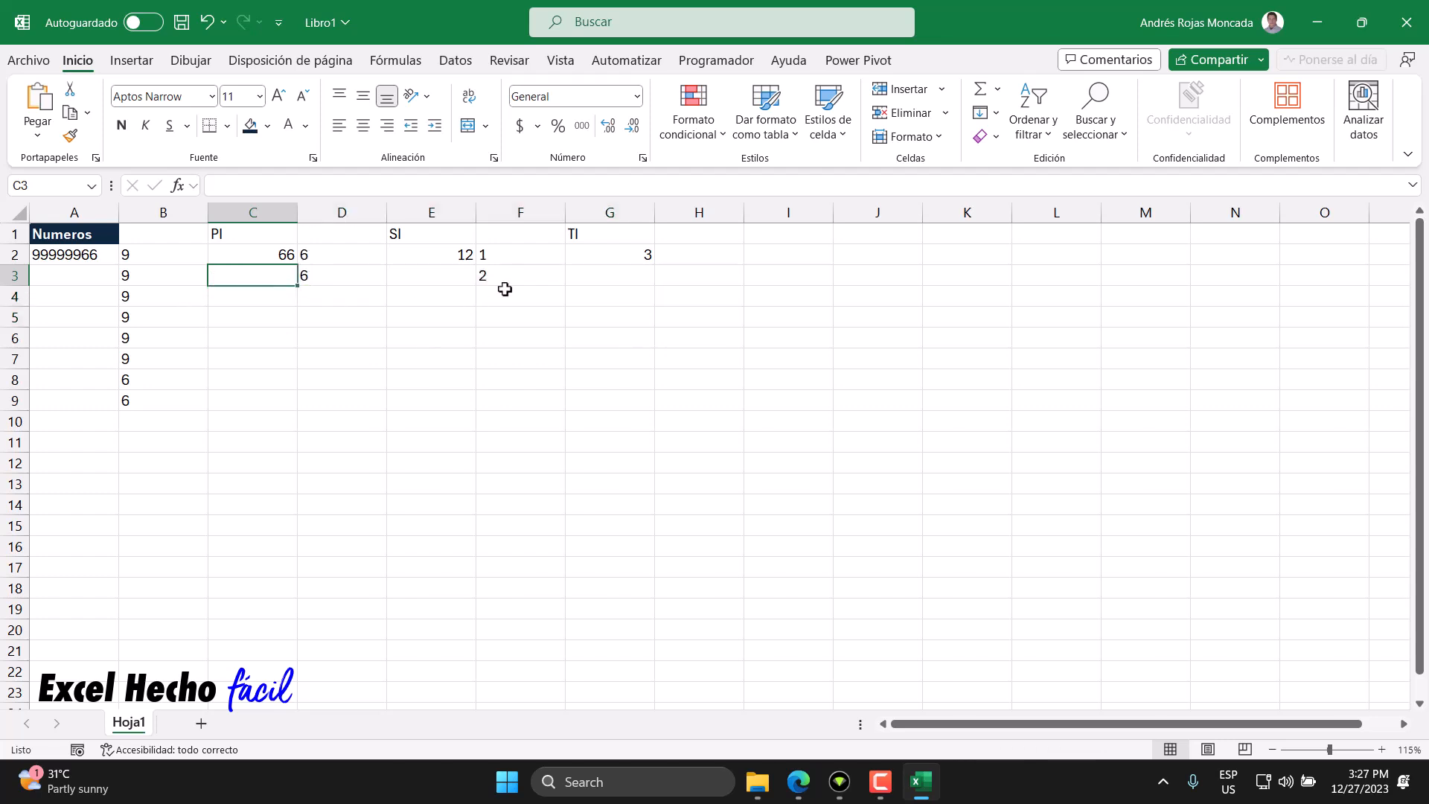
- Clear all contents and formatting from B1 through H15, including the PI, SI and TI headers and formulas
left_click(606, 254)
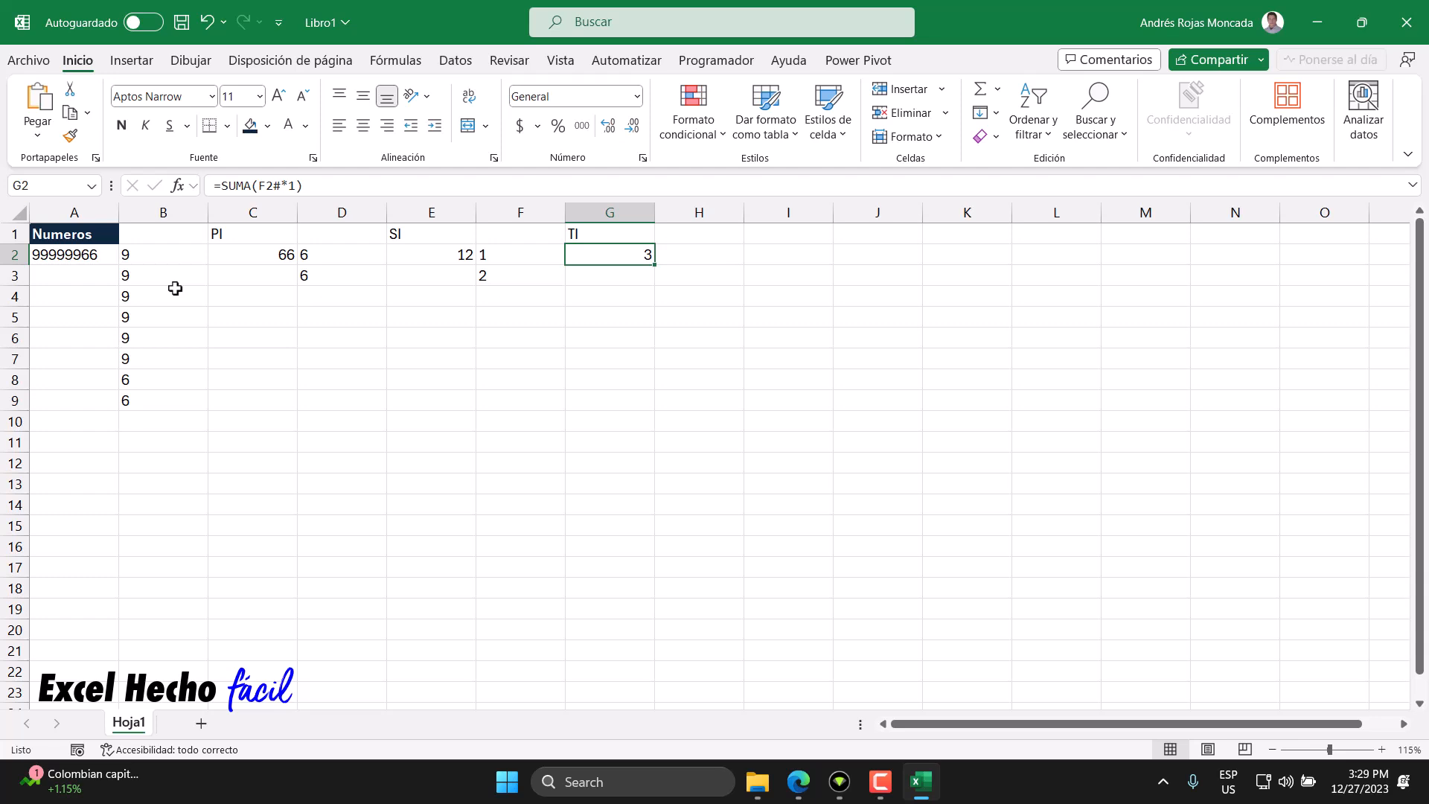
left_click(223, 232)
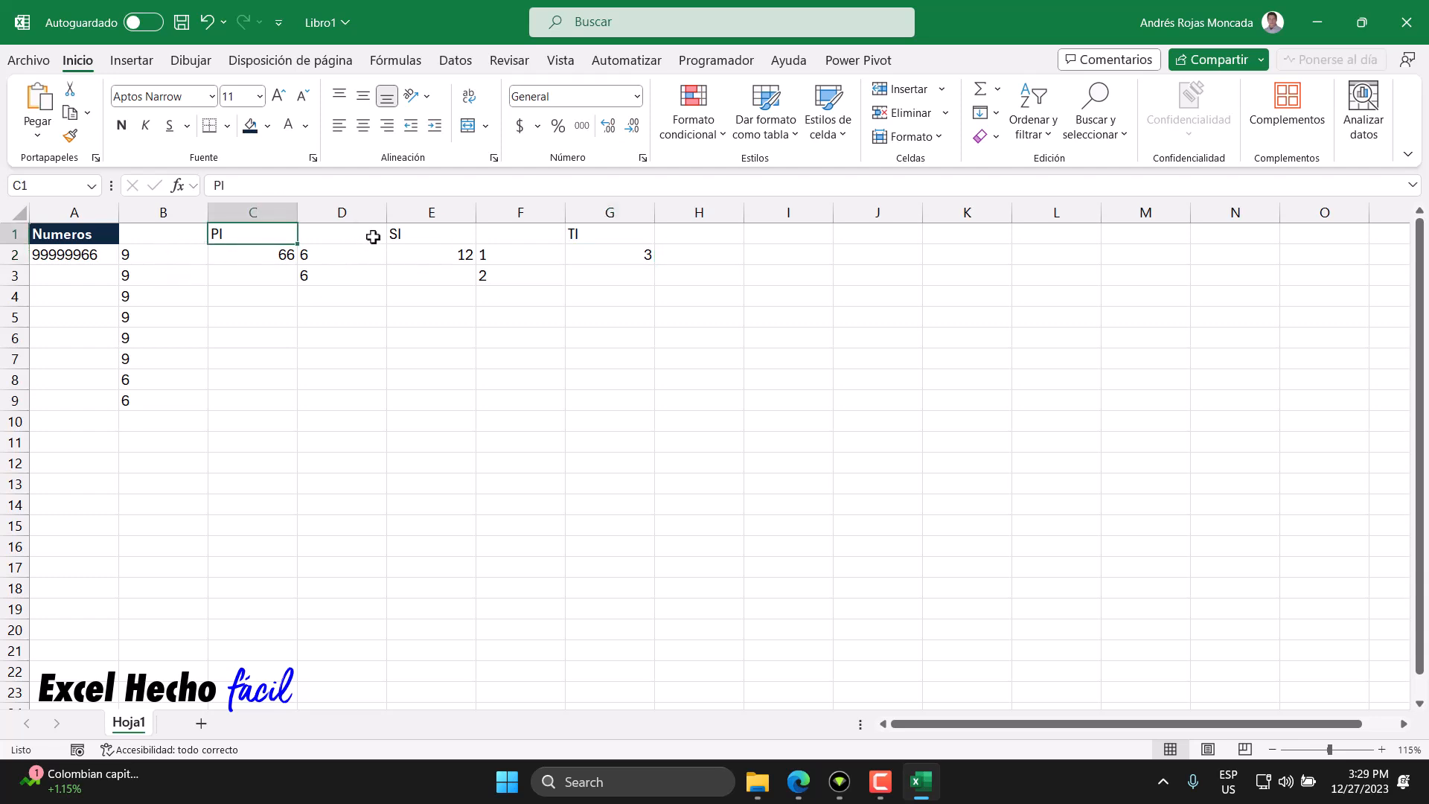
left_click(411, 232)
left_click(603, 232)
left_click_drag(153, 233, 728, 525)
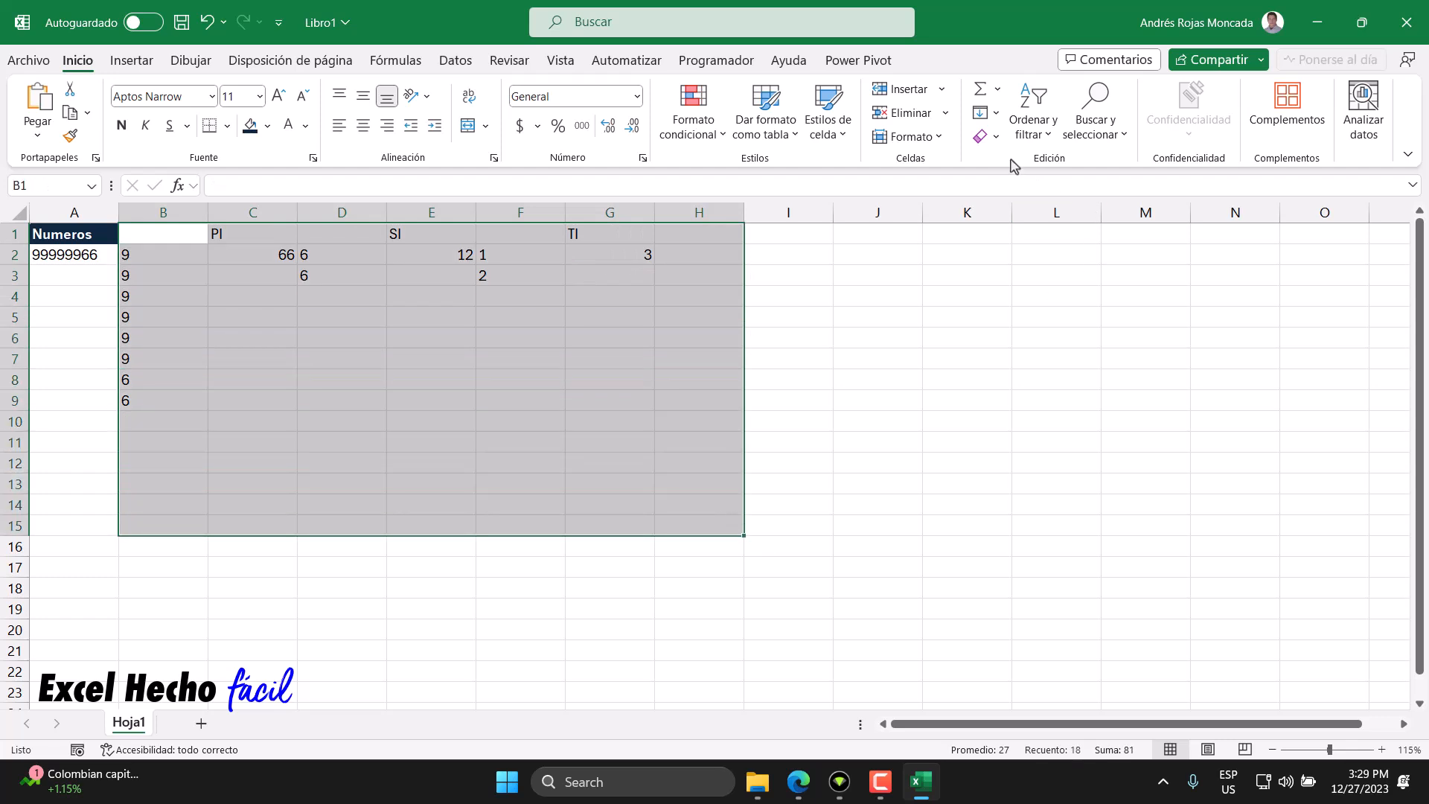
left_click(996, 136)
left_click(1005, 161)
- Replace A2's content with the formula =SECUENCIA(1000,1,0)
left_click(102, 254)
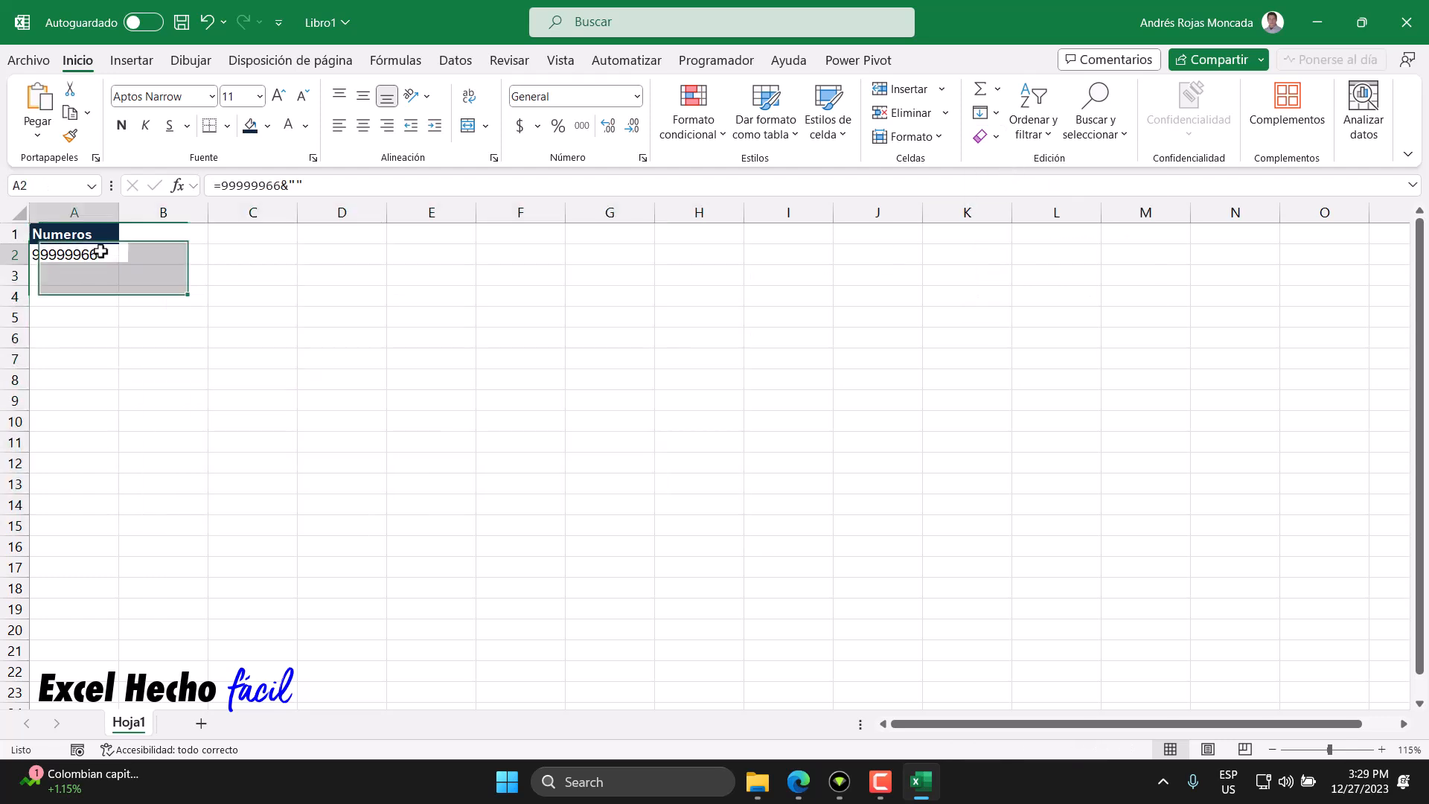
key("Delete")
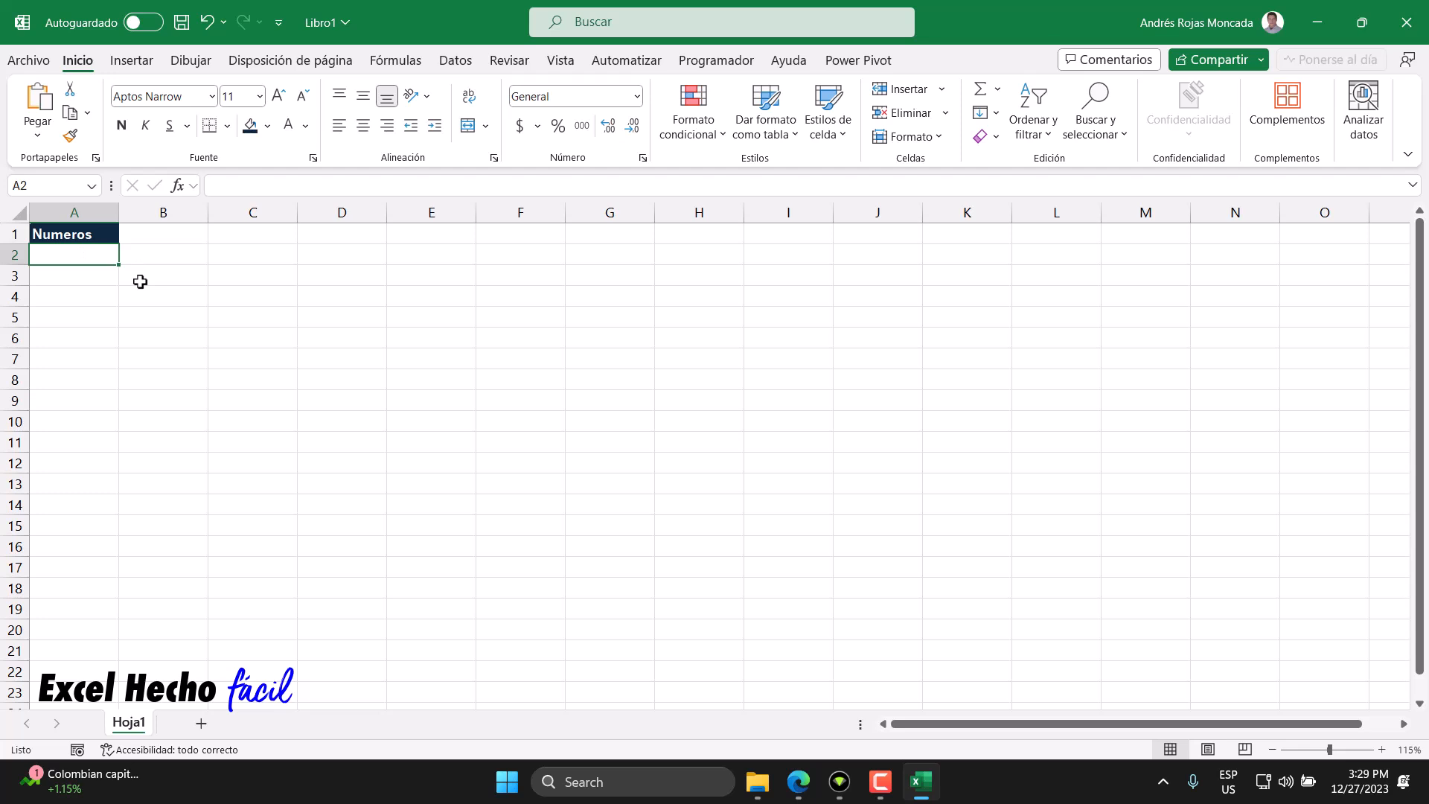
type("=")
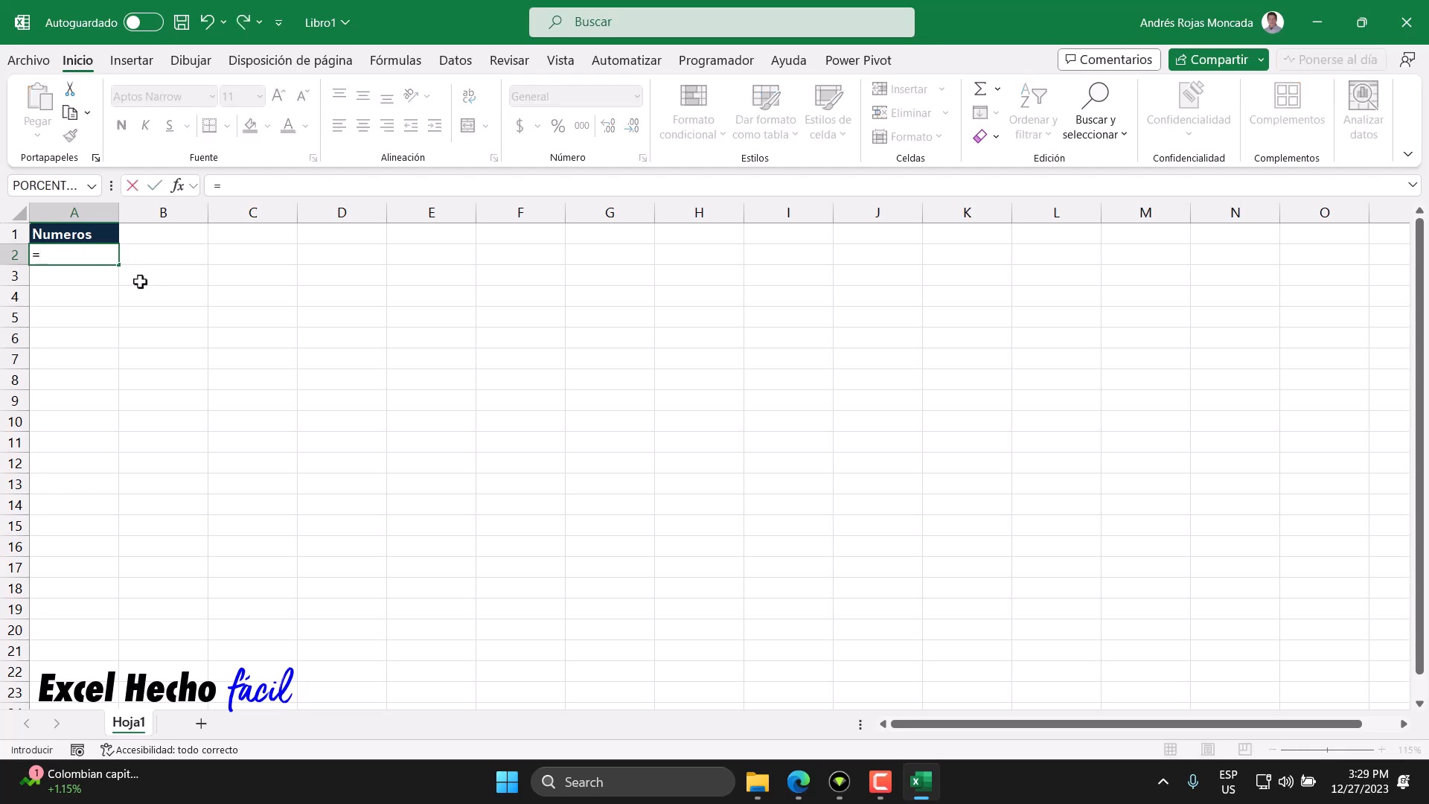
type("secu")
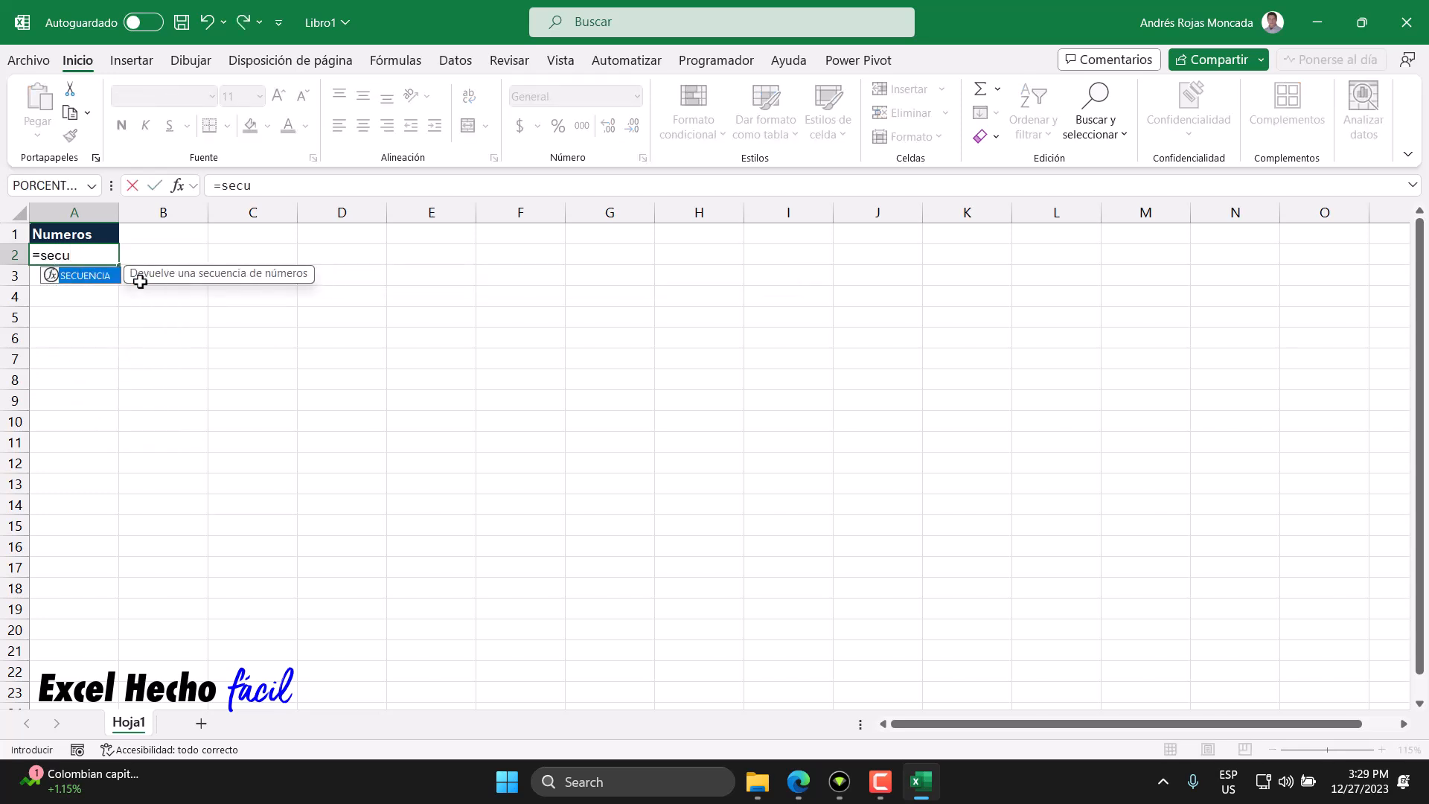
key("Tab")
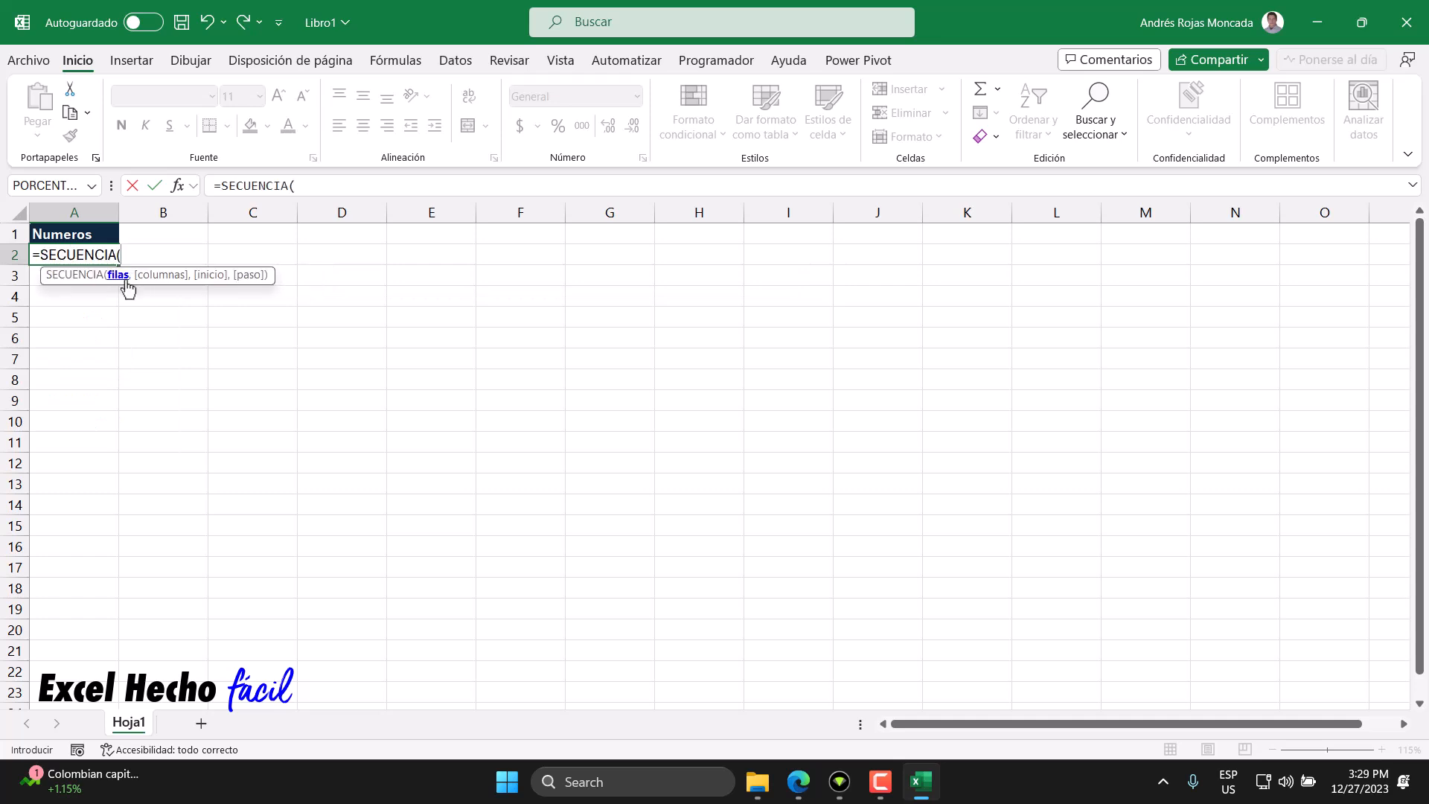
type("1000,1")
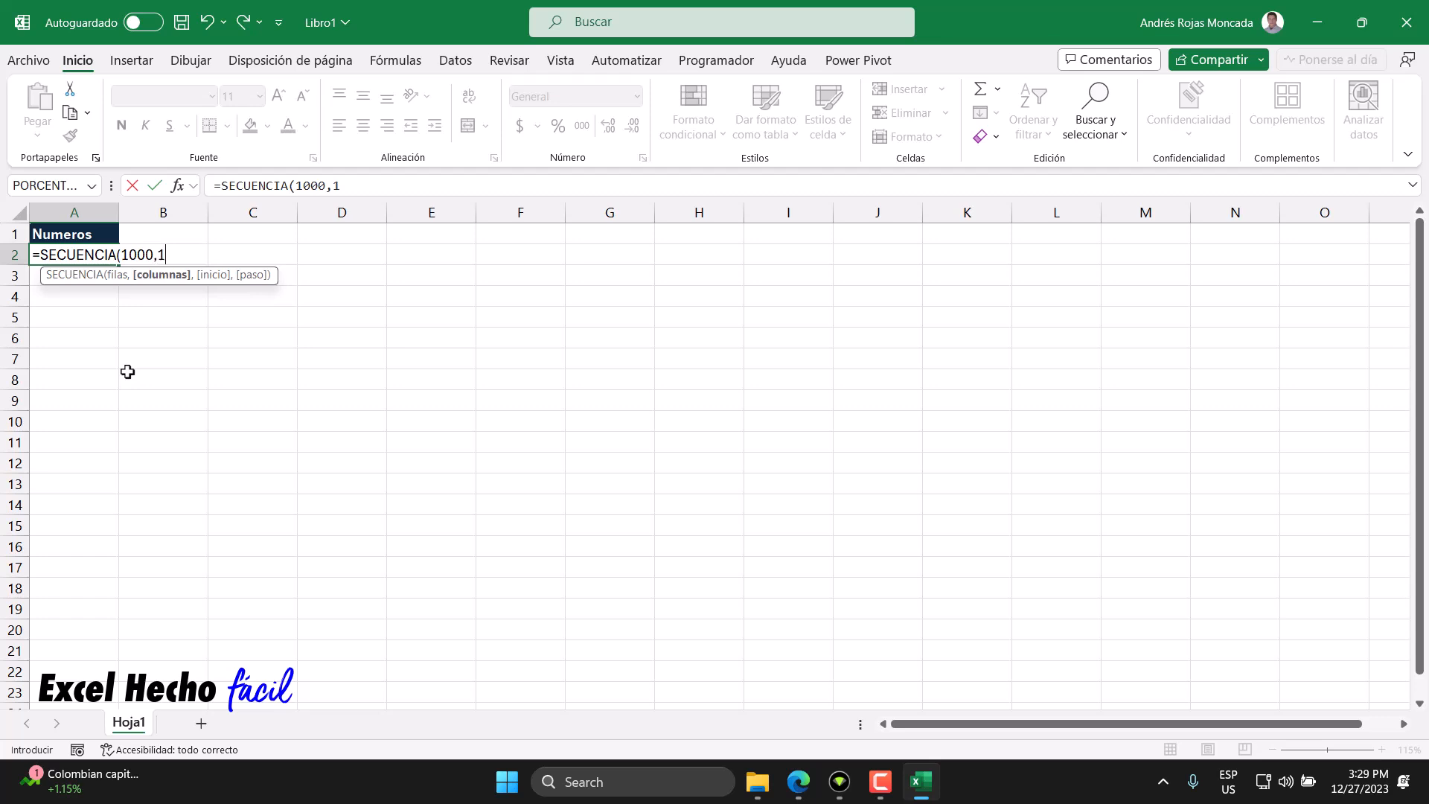
type(",0")
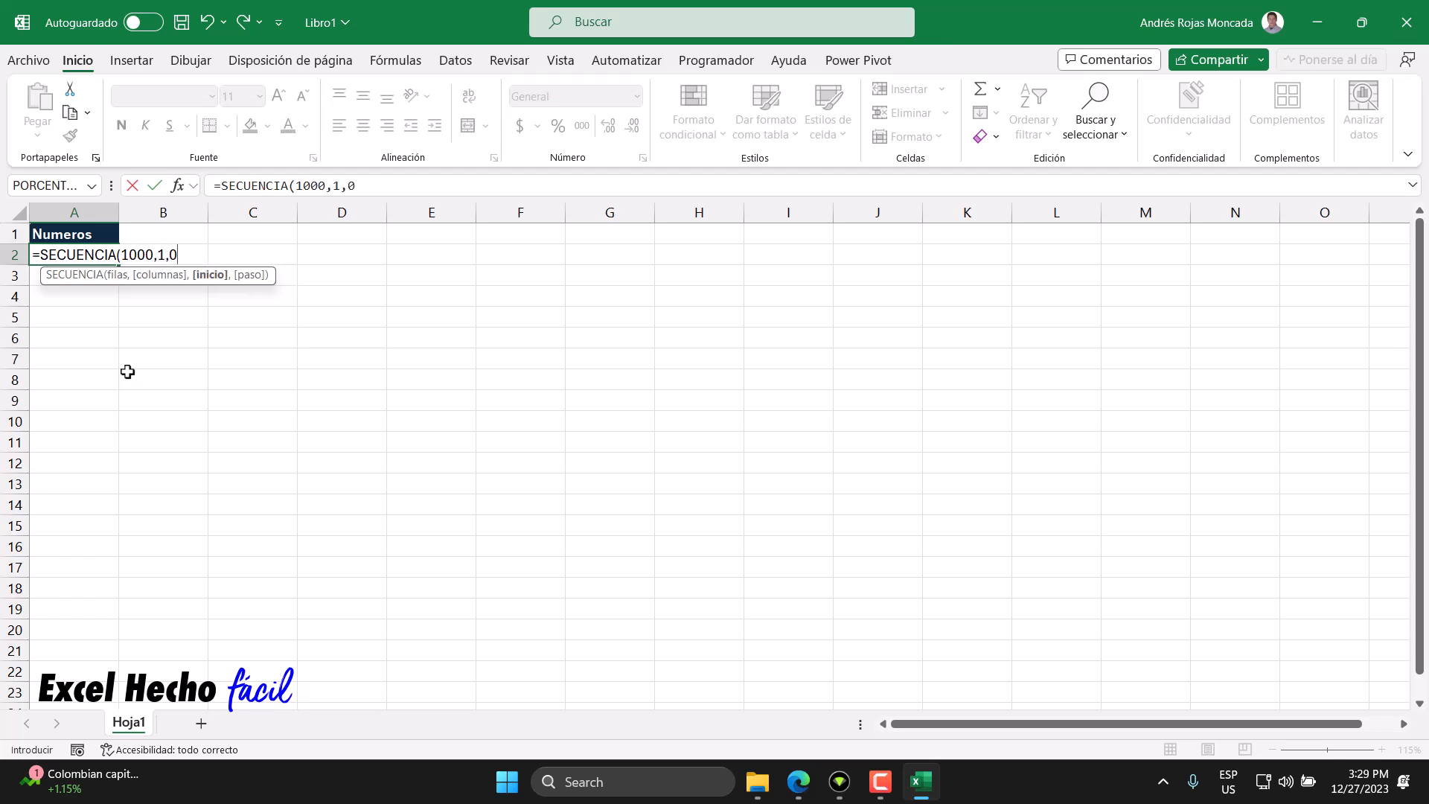
type(")")
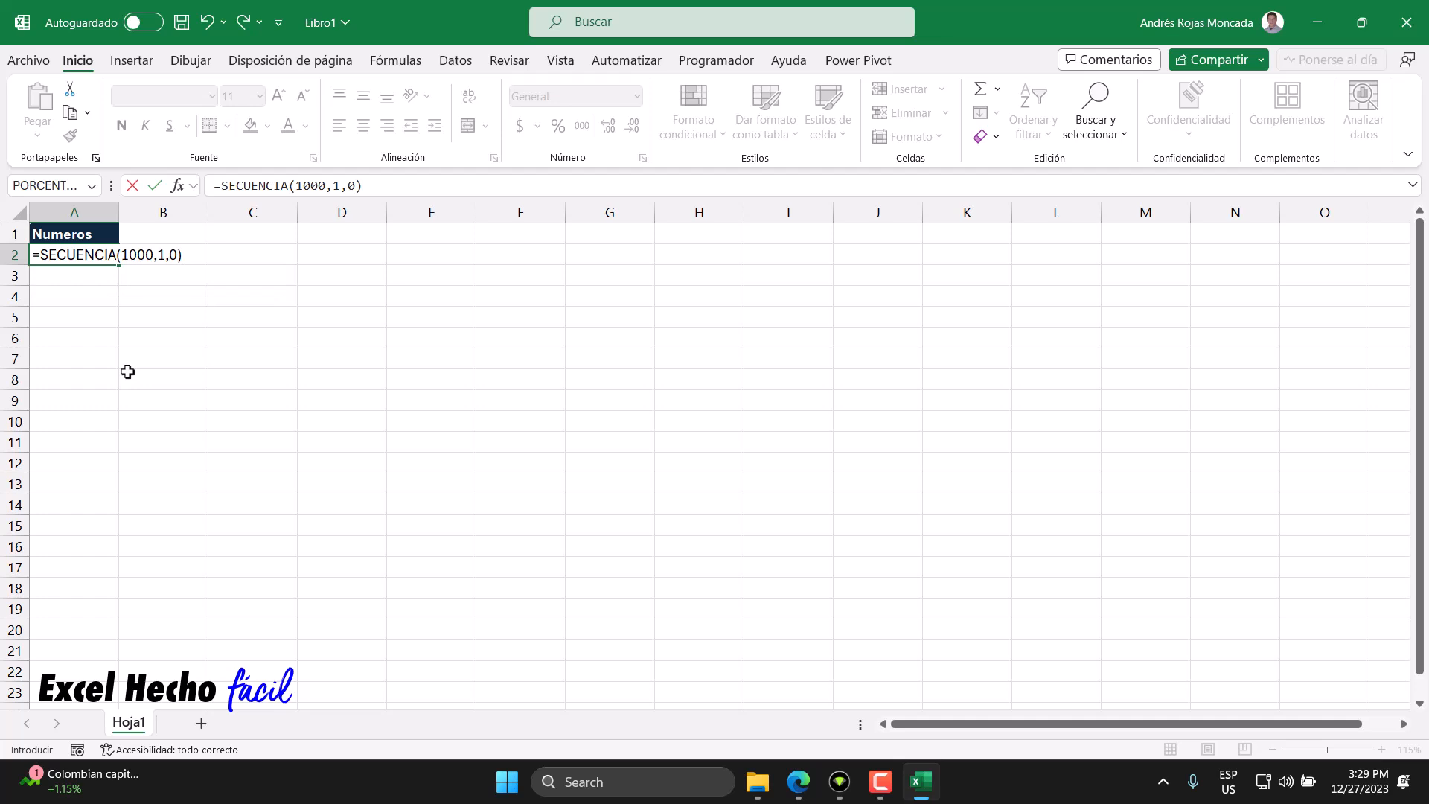
key("BackSpace")
type(",")
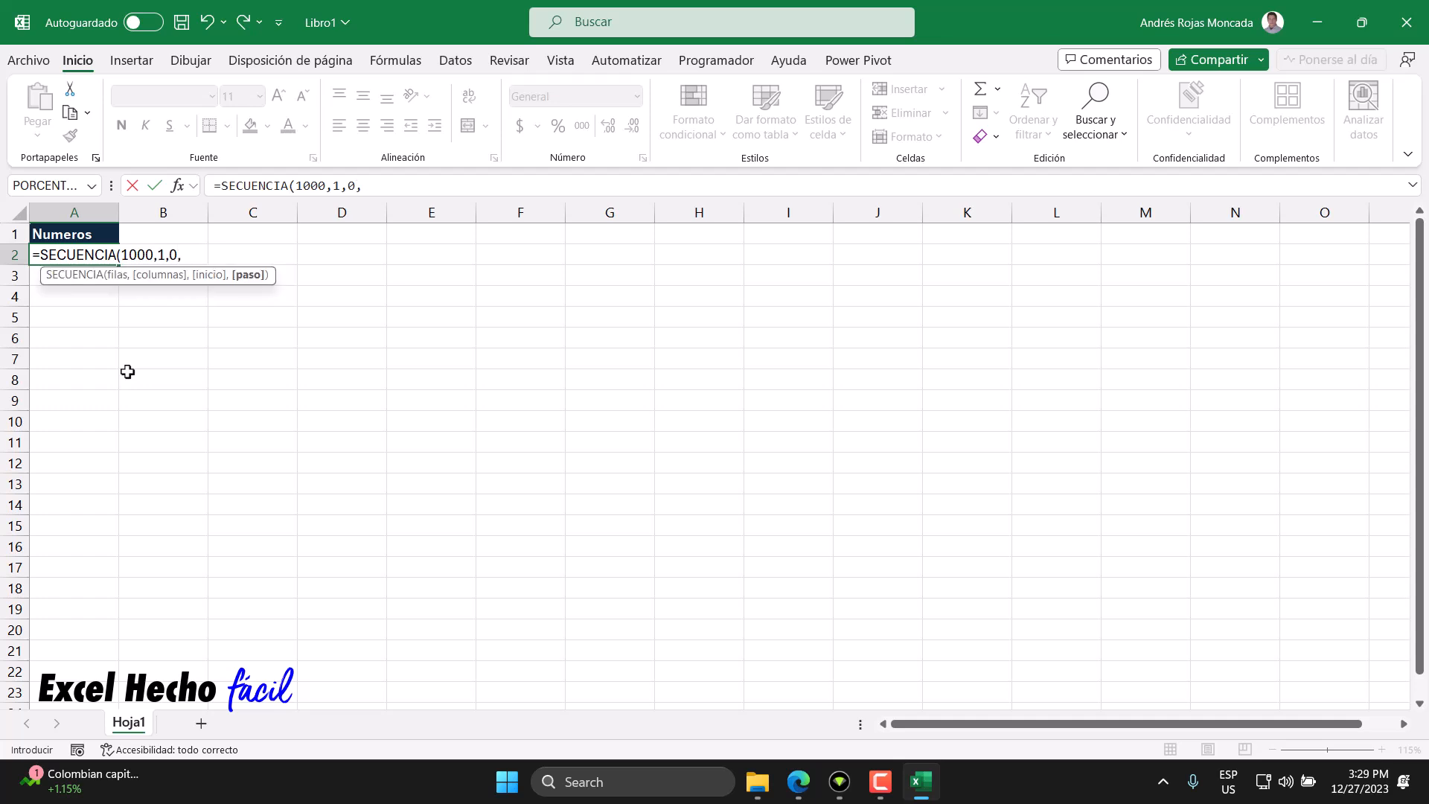
type("1")
key("BackSpace")
key("BackSpace")
type(")")
key("Return")
- Examine the spilled sequence down column A and the arguments of A2's SECUENCIA formula
left_click(97, 255)
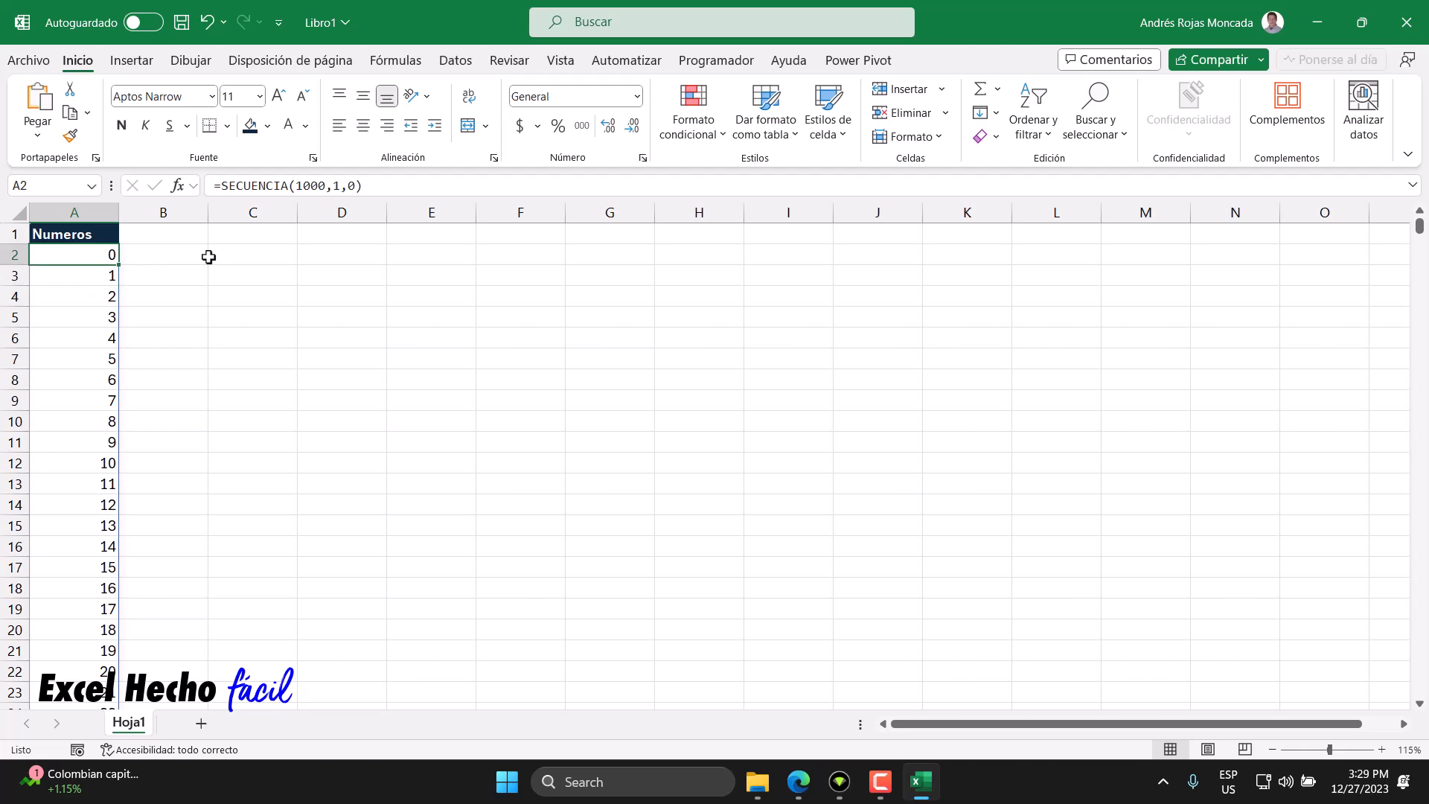
key("ctrl+Down")
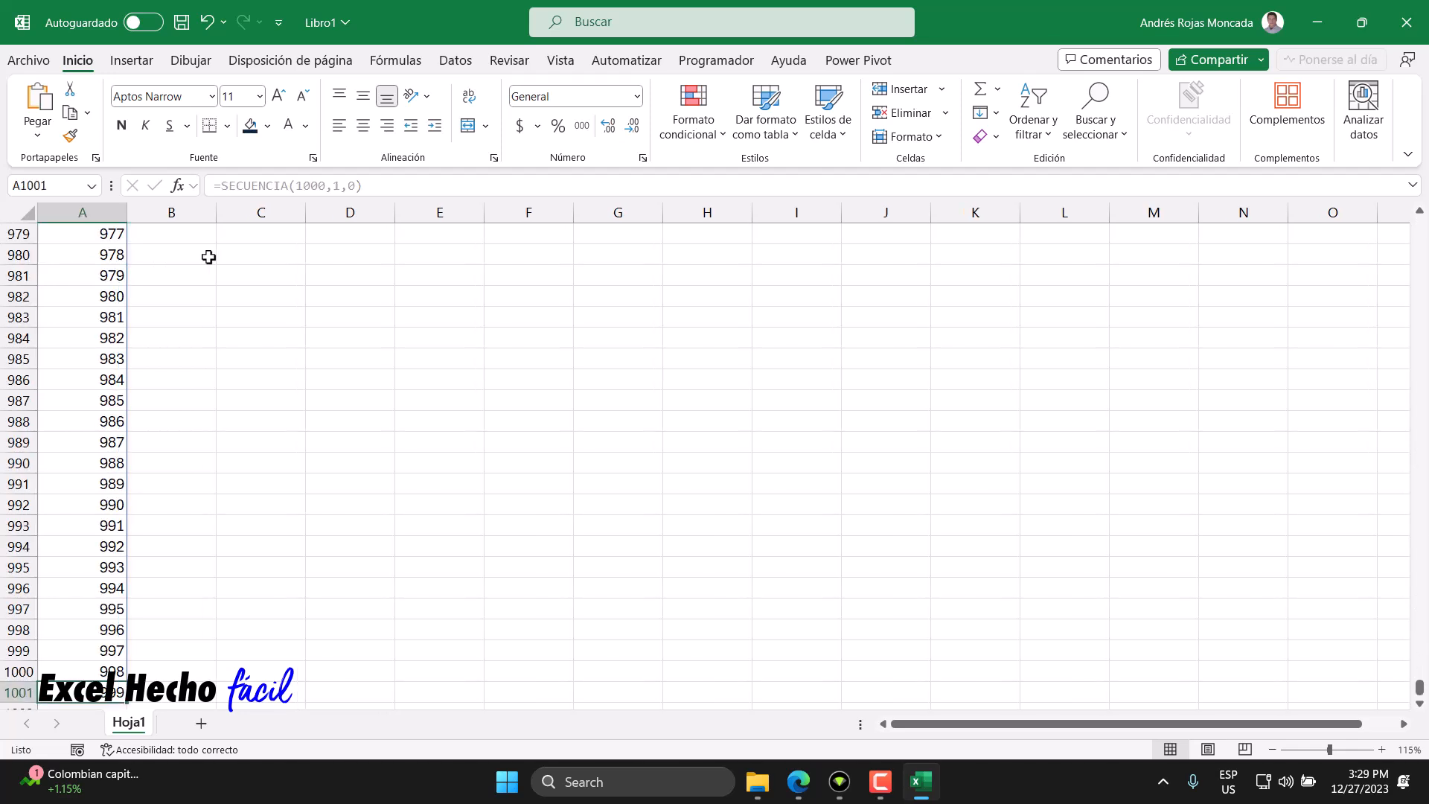
key("ctrl+Up")
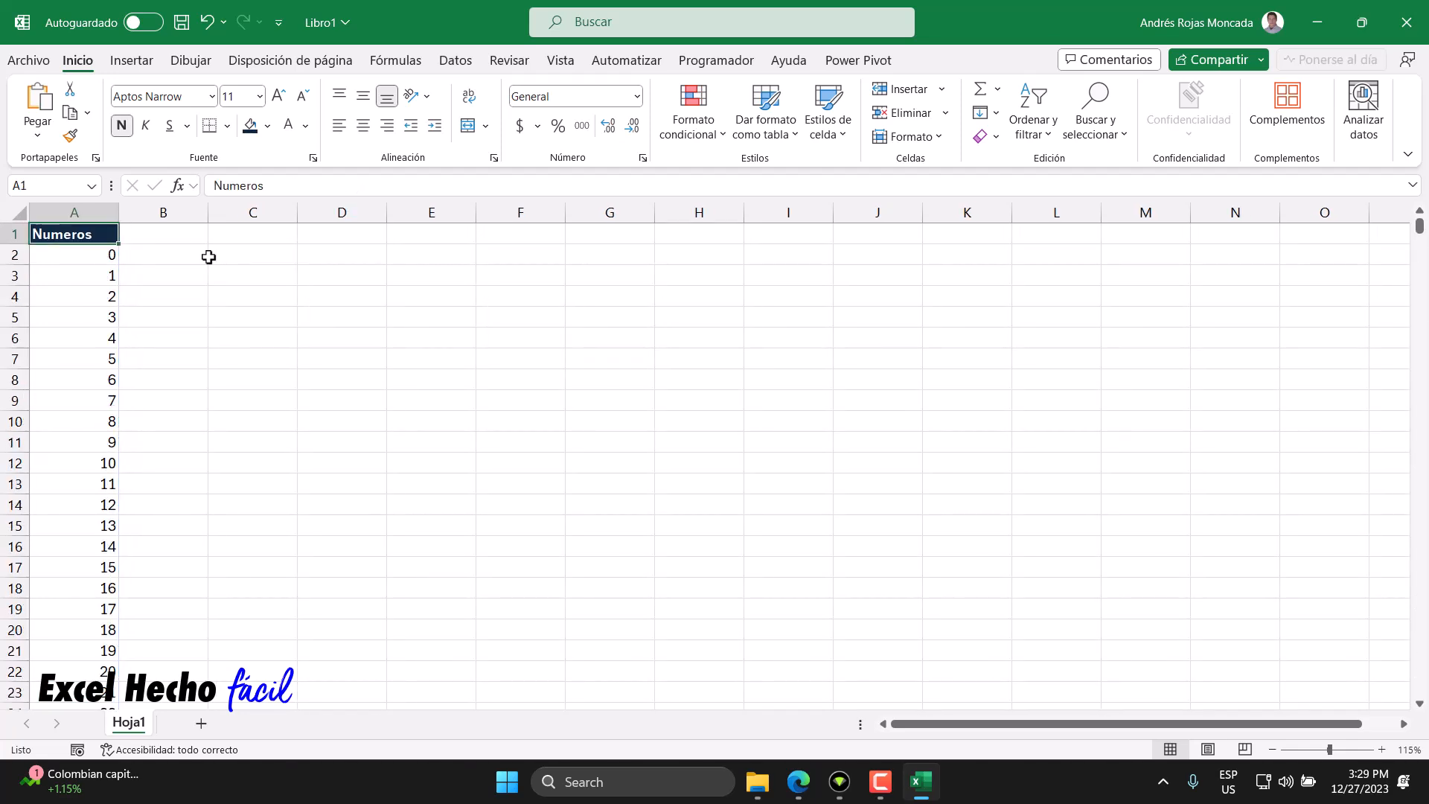
left_click(88, 256)
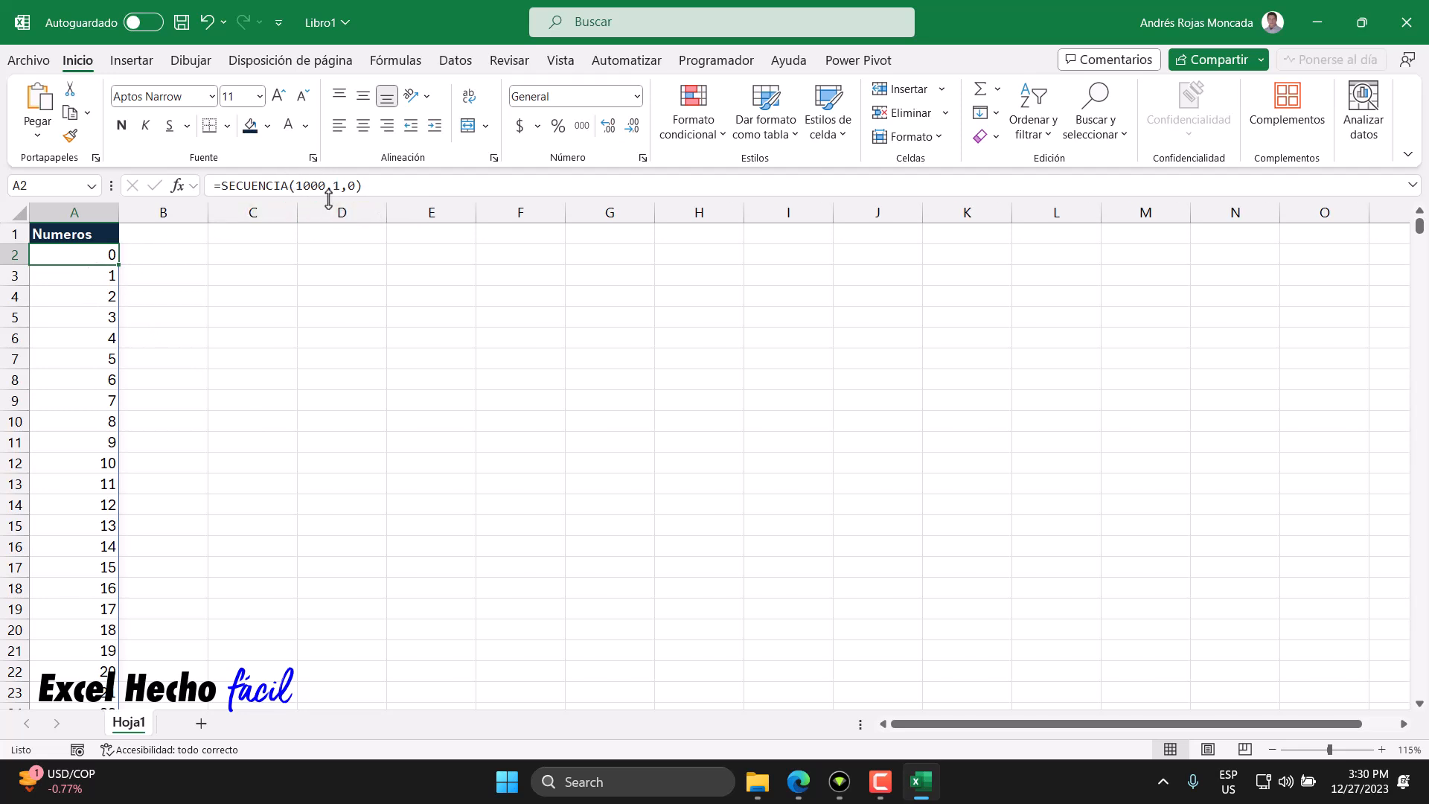
double_click(84, 256)
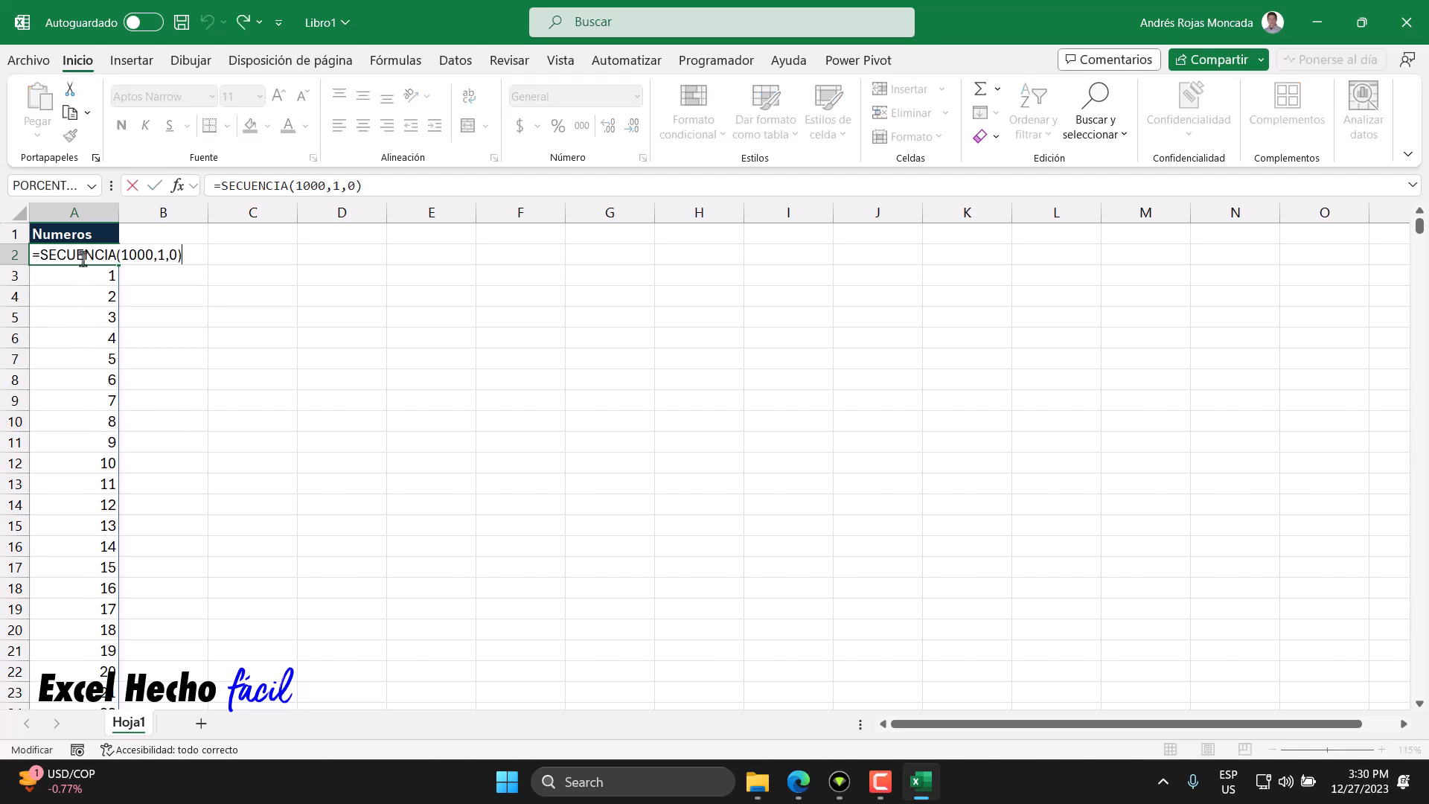
left_click_drag(119, 255, 153, 258)
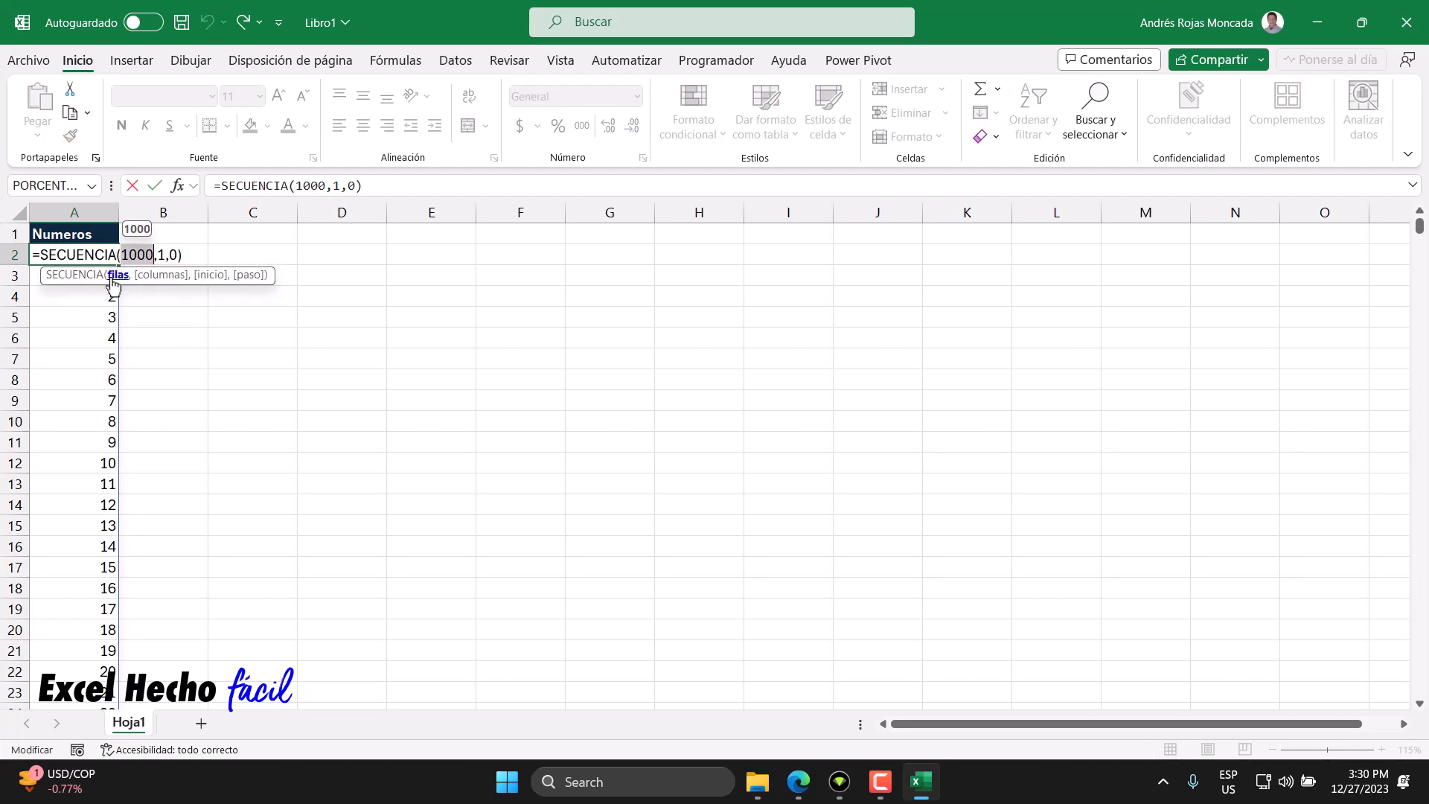
left_click(163, 255)
mouse_move(158, 255)
left_mouse_down()
mouse_move(121, 256)
mouse_move(176, 255)
left_mouse_up()
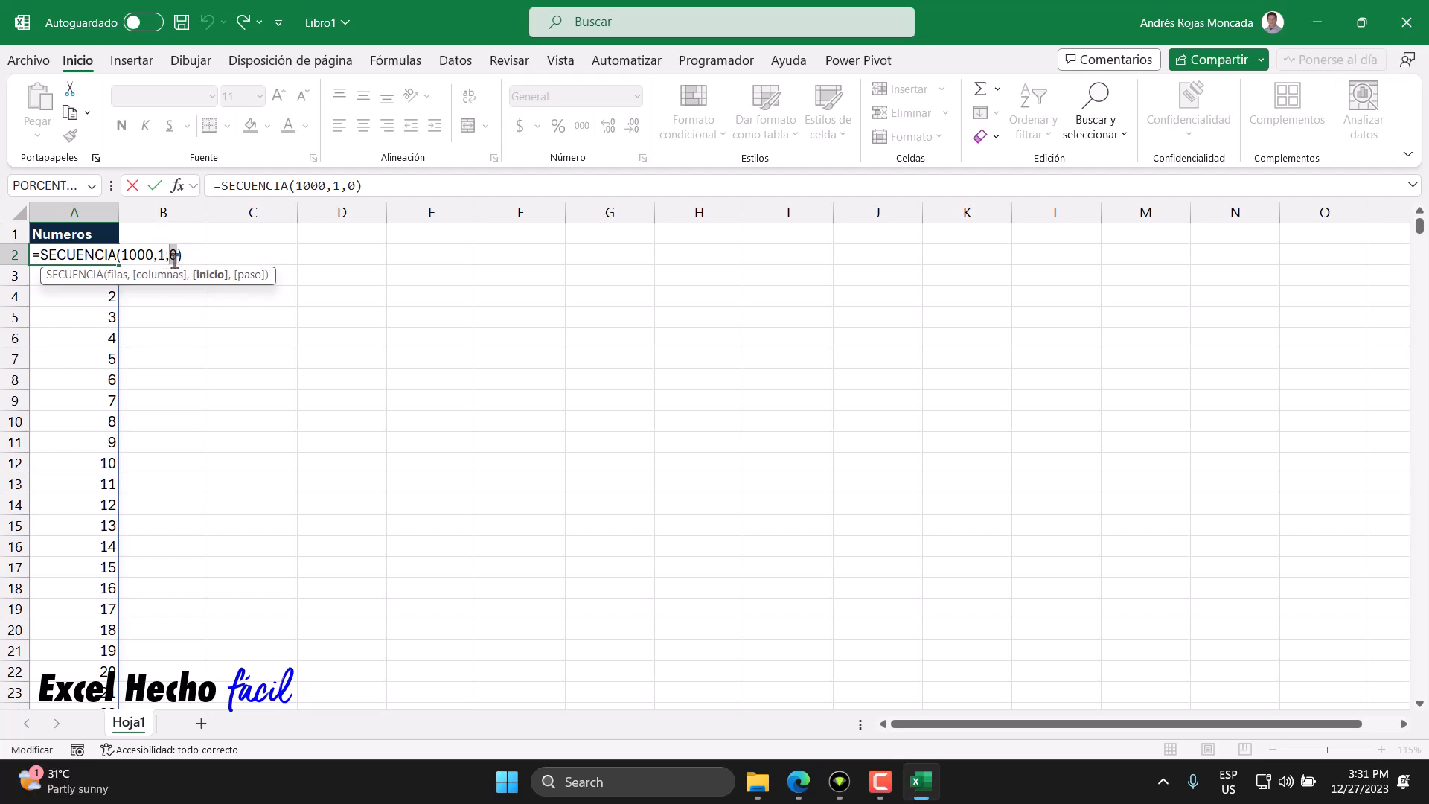
left_click(182, 256)
key("ctrl+Return")
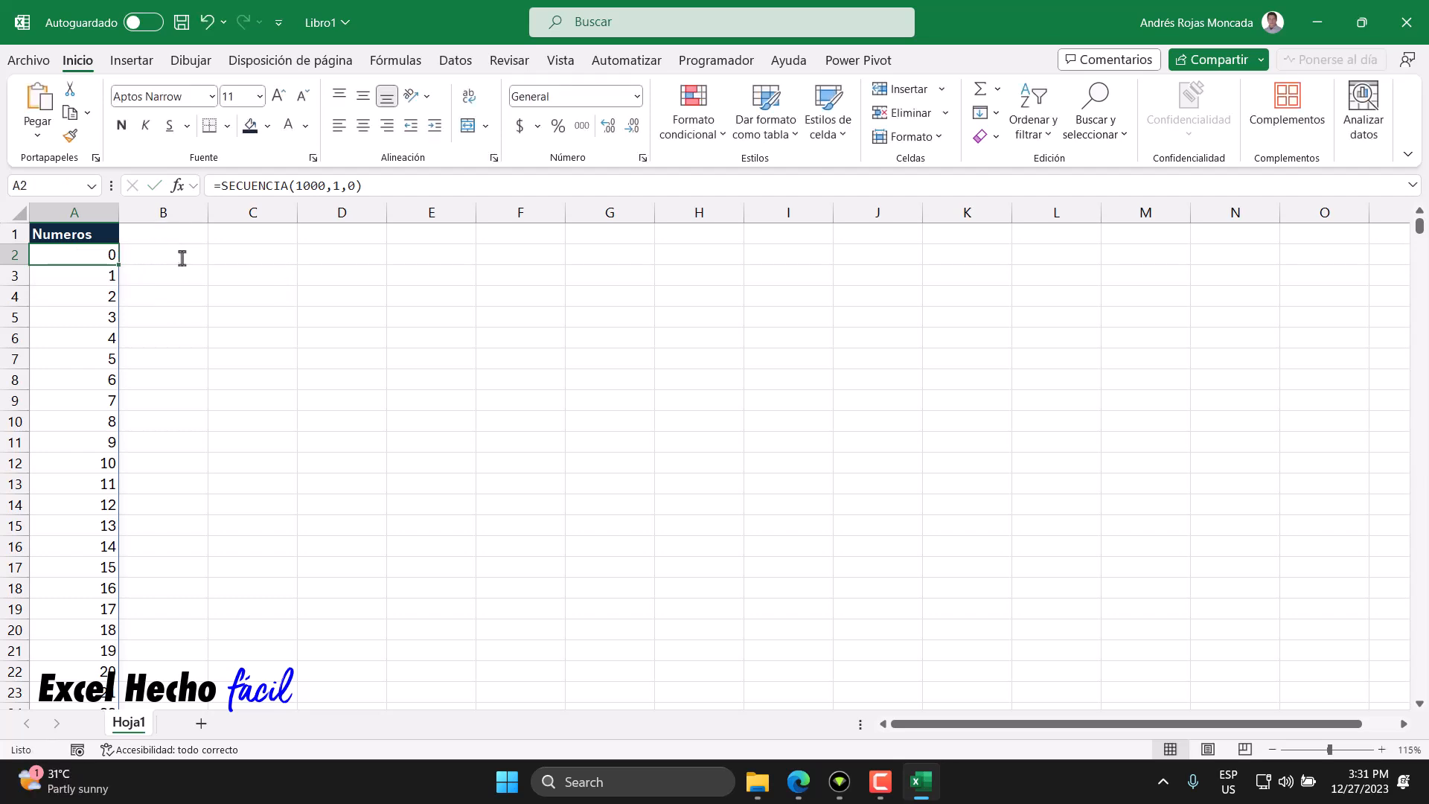
key("ctrl+Down")
key("ctrl+Up")
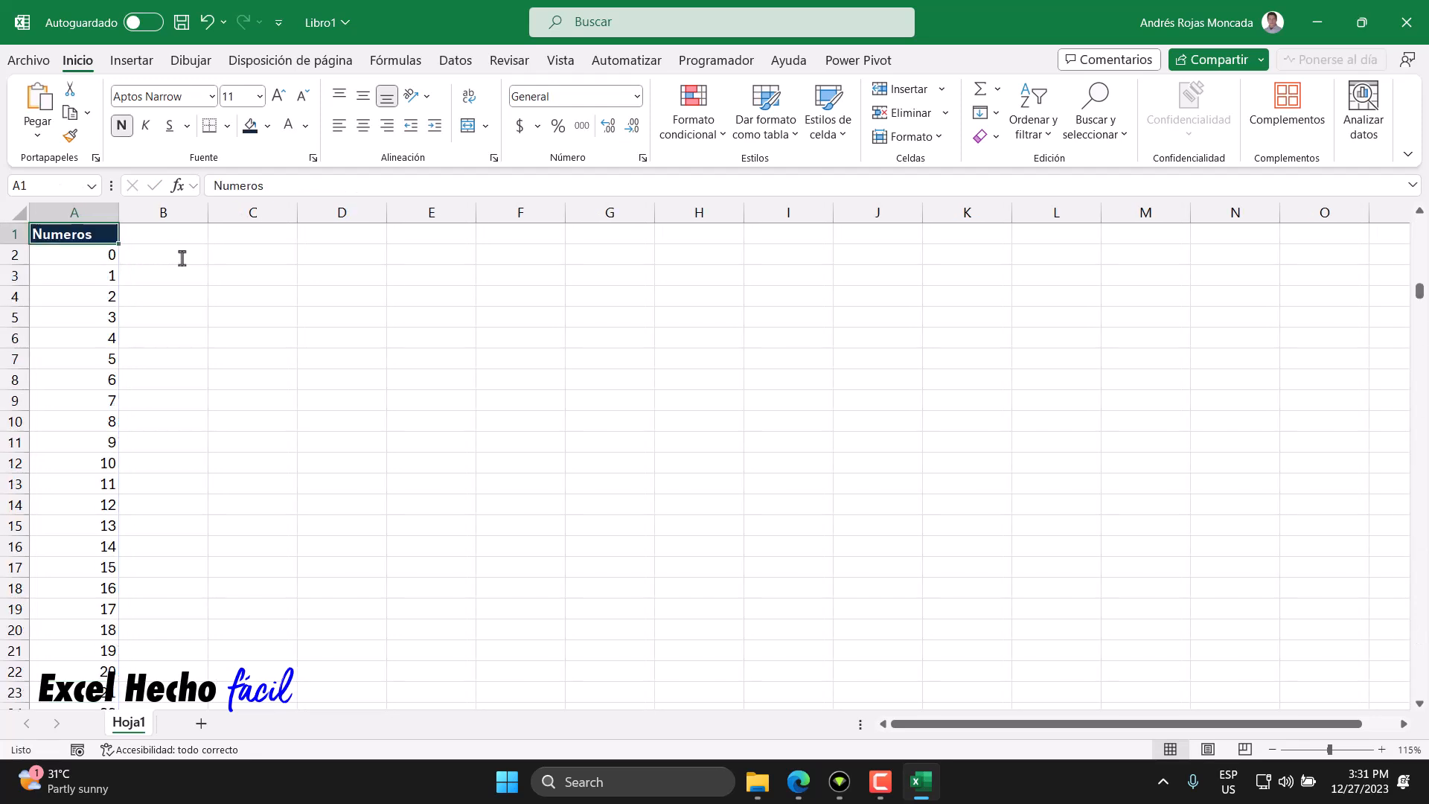
- Wrap A2's formula as =TEXTO(SECUENCIA(1000,1,0),"00000000") to show eight-digit numbers, and check the spilled list
left_click(71, 253)
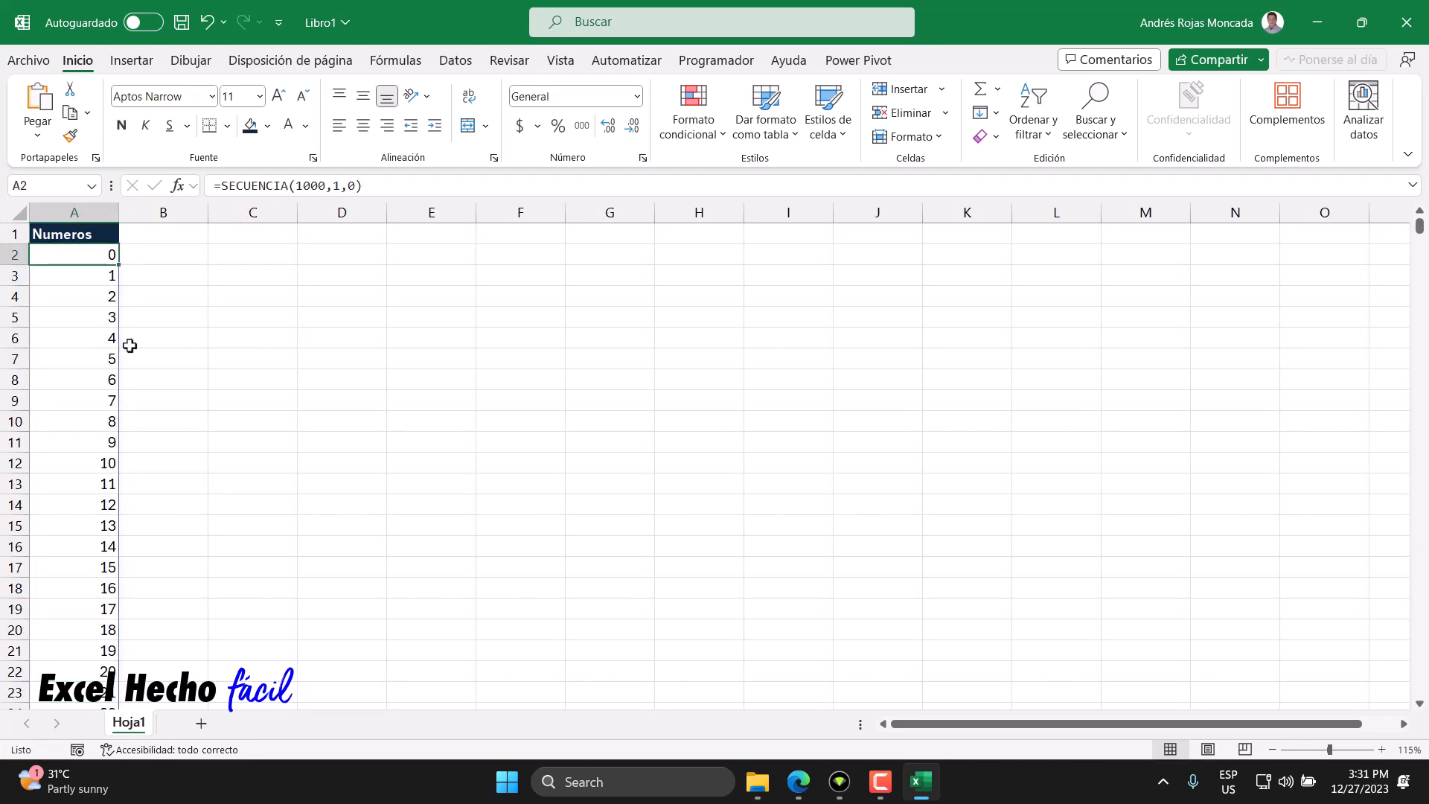
key("F2")
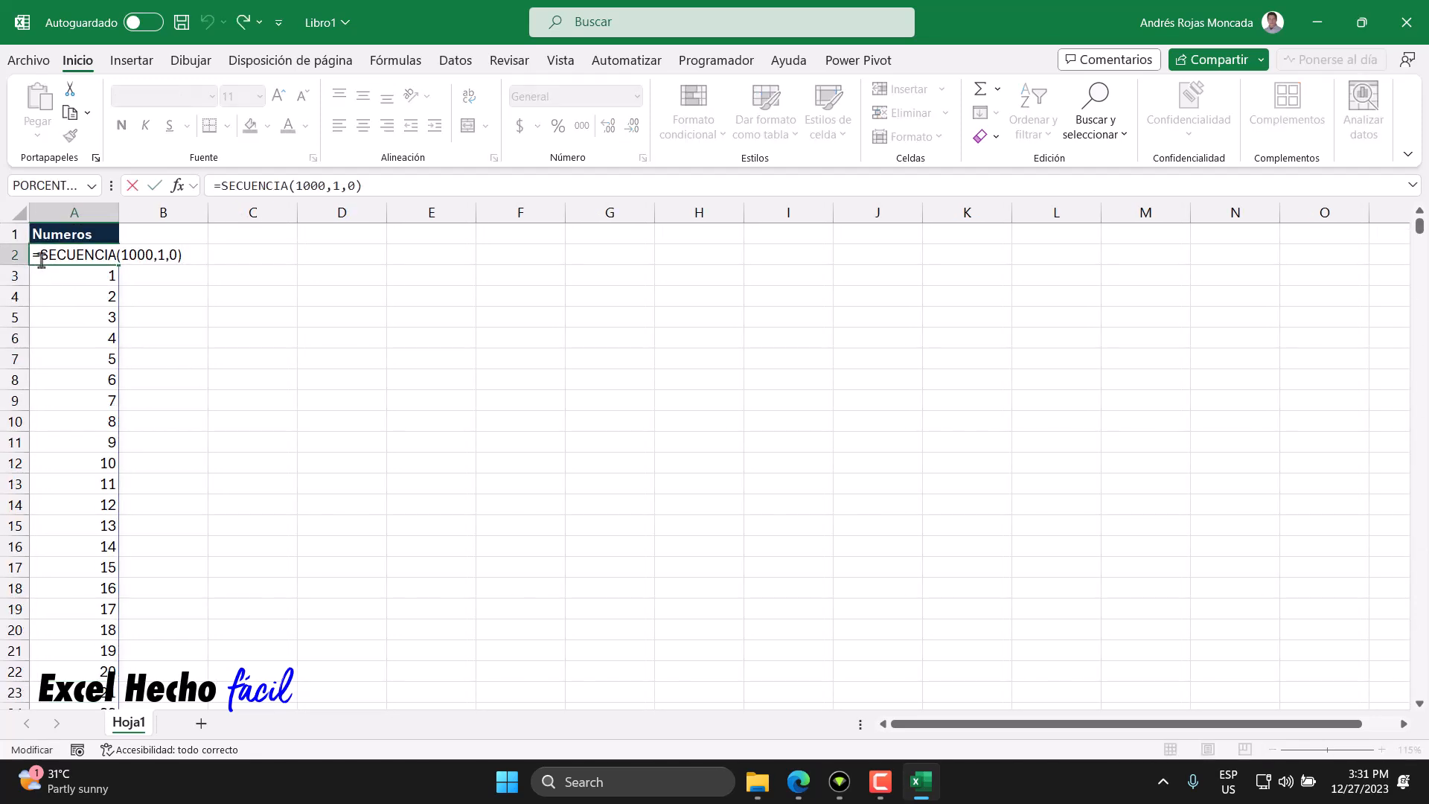
left_click(41, 257)
type("TEXTO(")
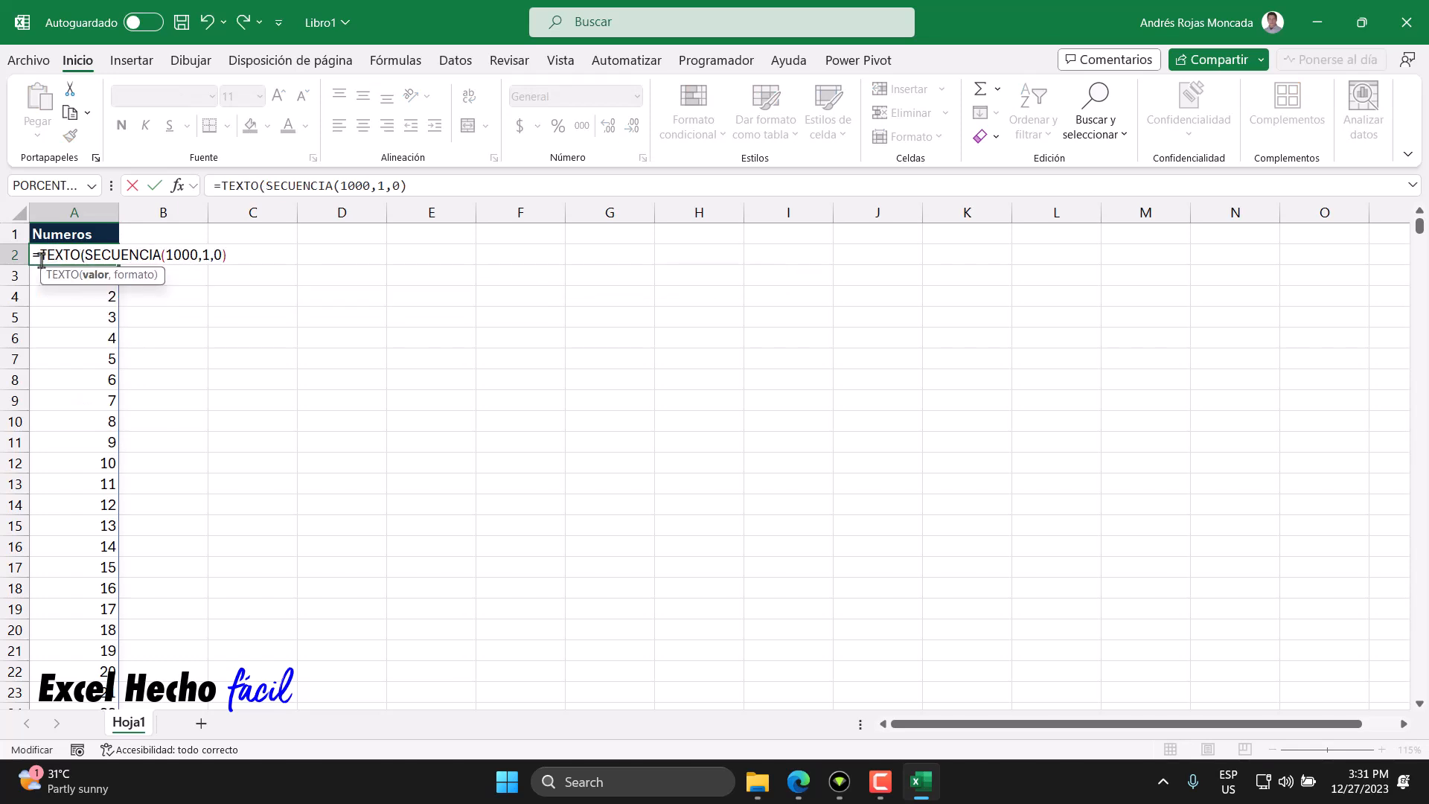
left_click(96, 276)
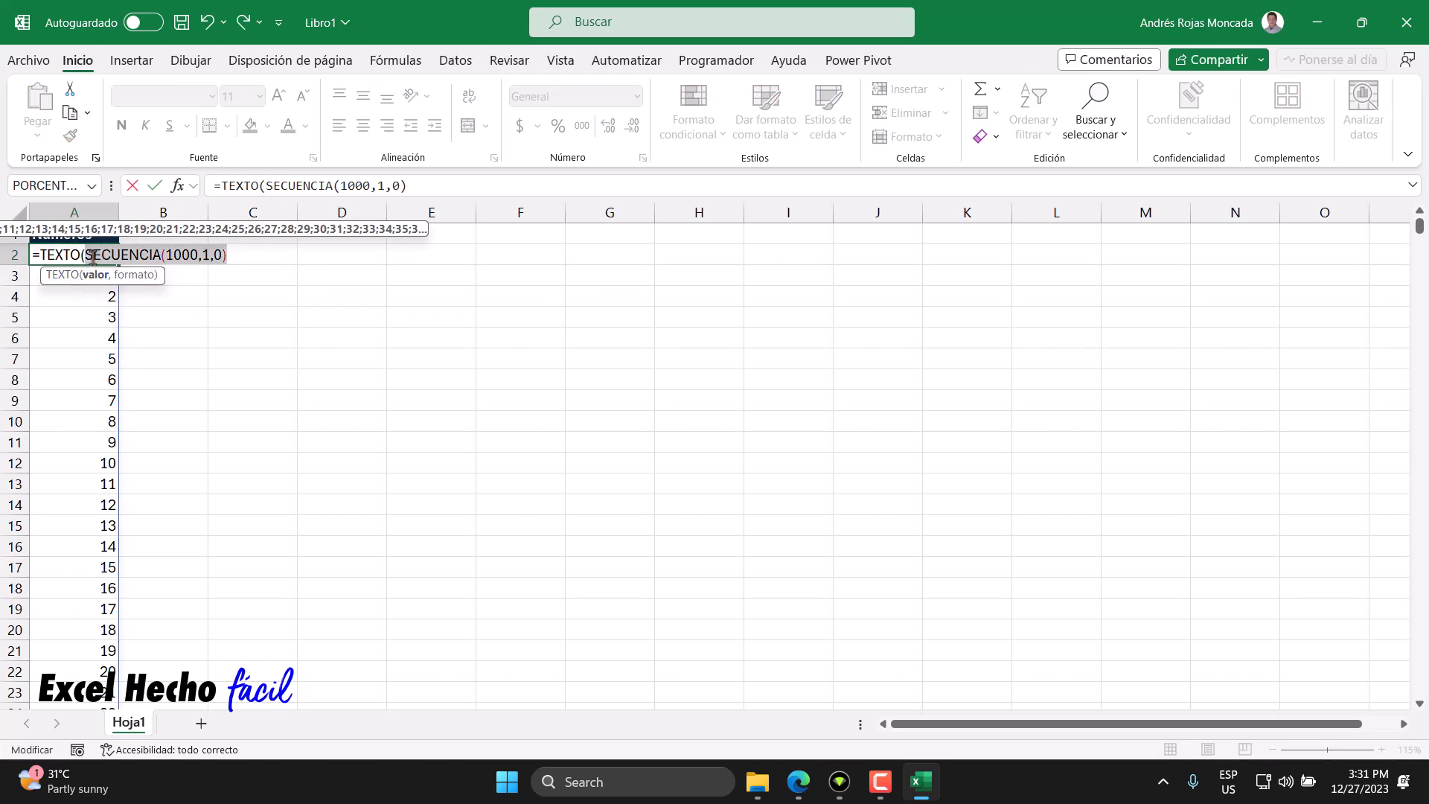
left_click(235, 259)
type(",\"")
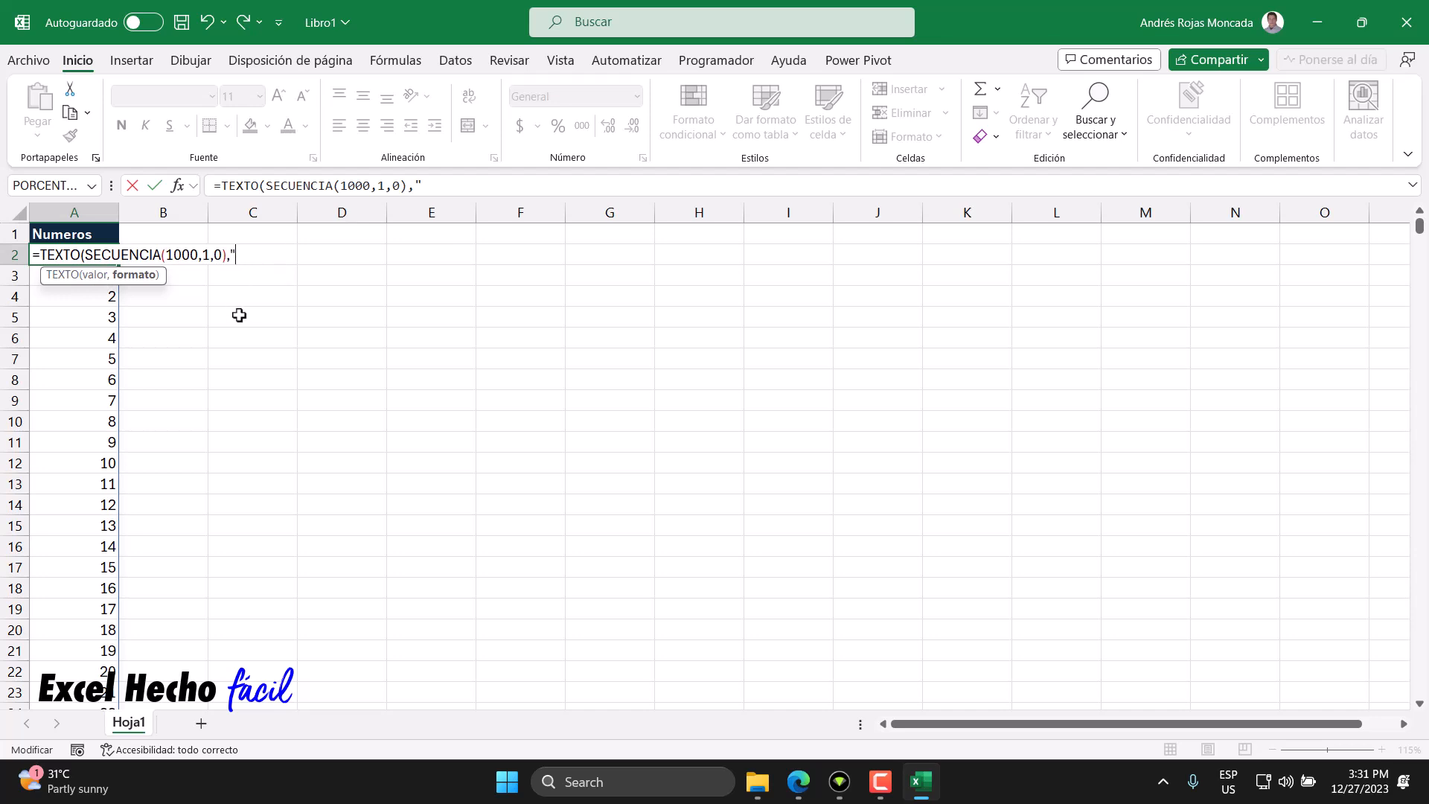
type("00000000\")")
key("Return")
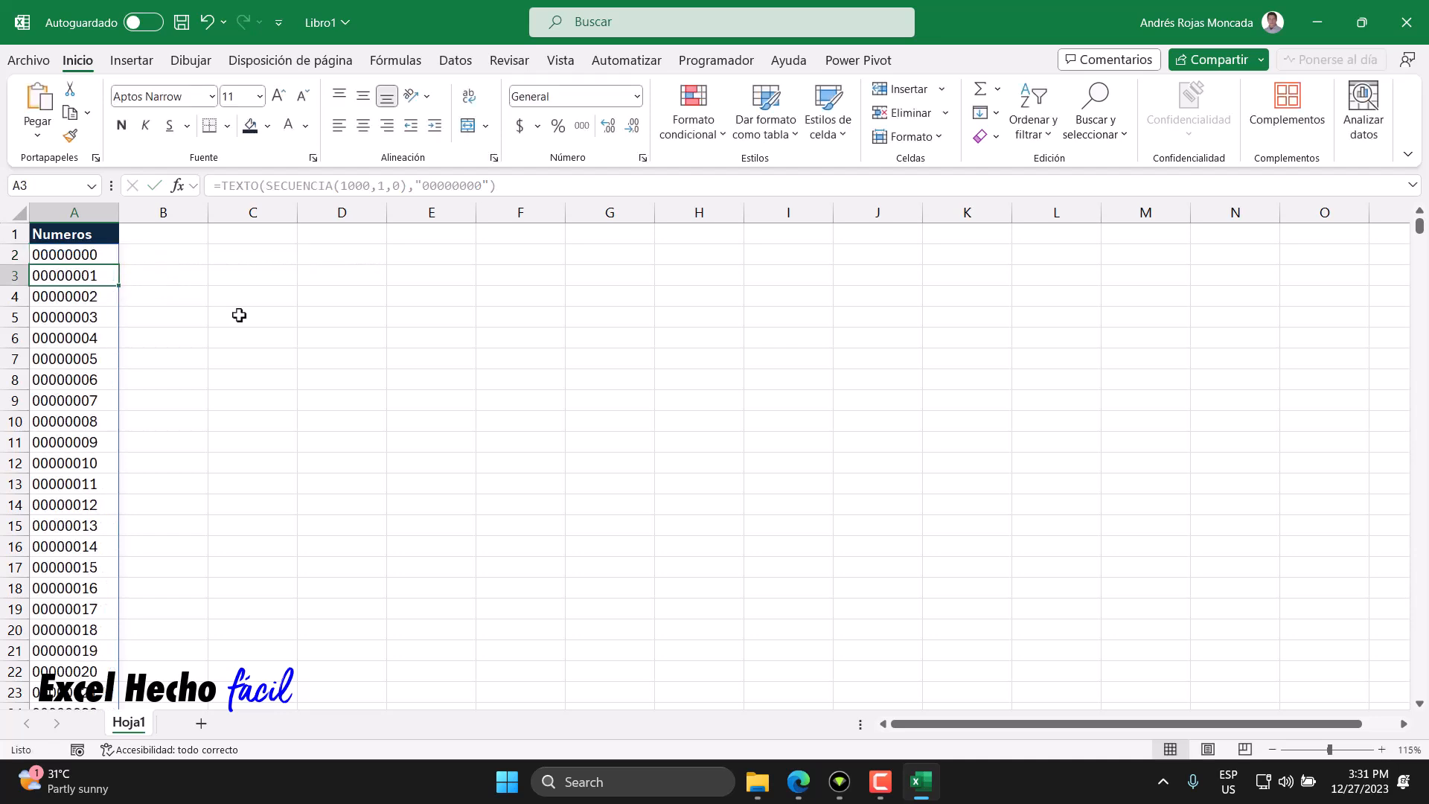
left_click(101, 251)
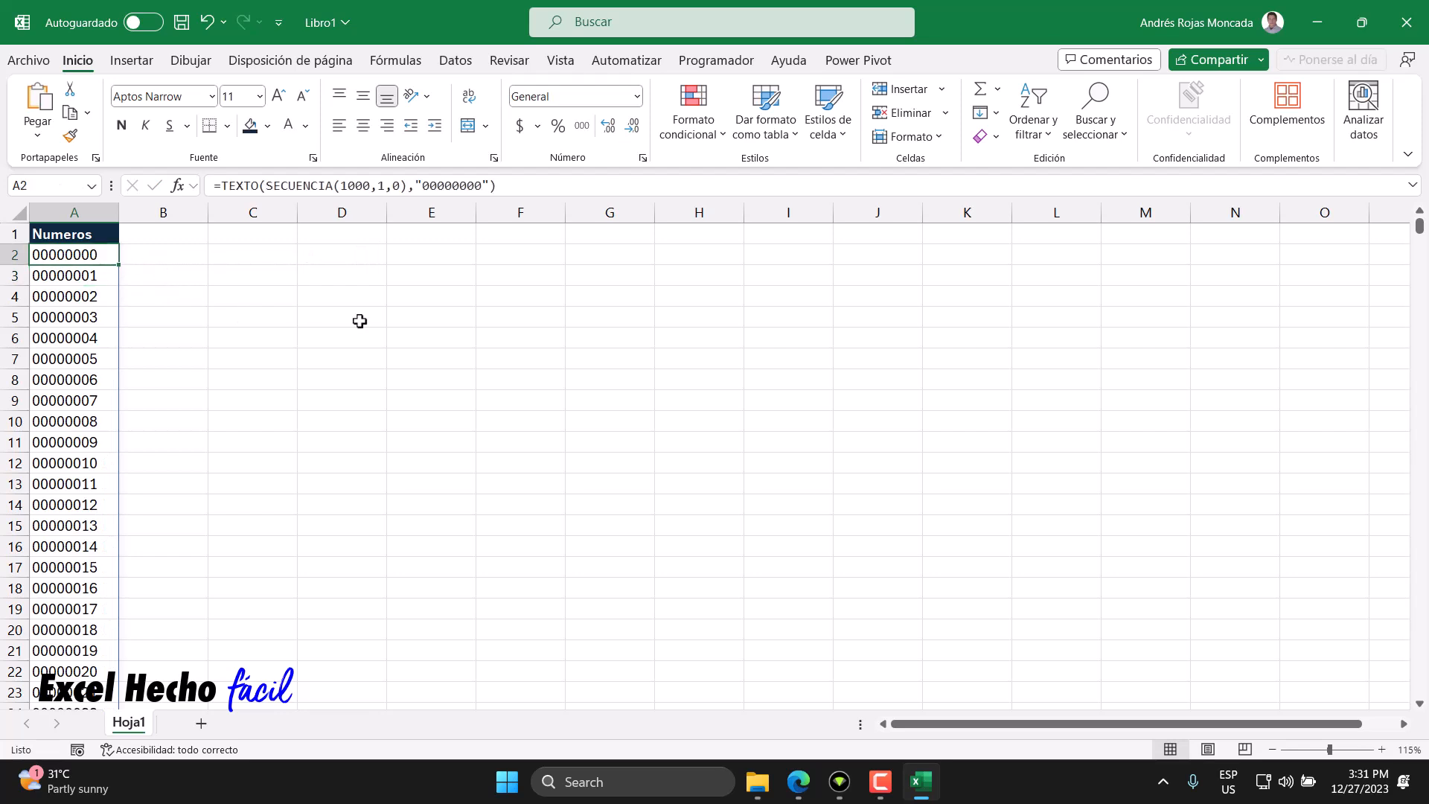
key("ctrl+Down")
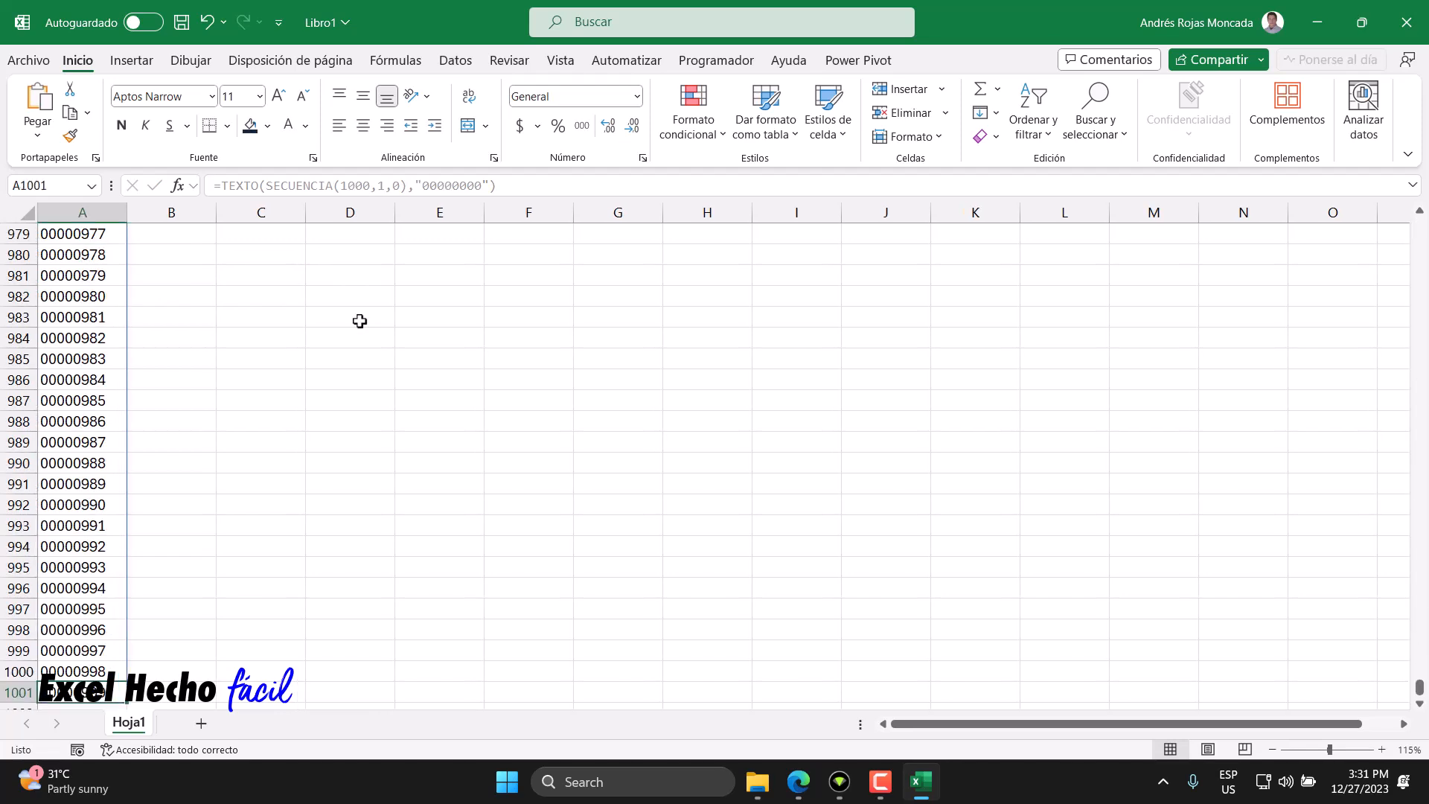
key("ctrl+Up")
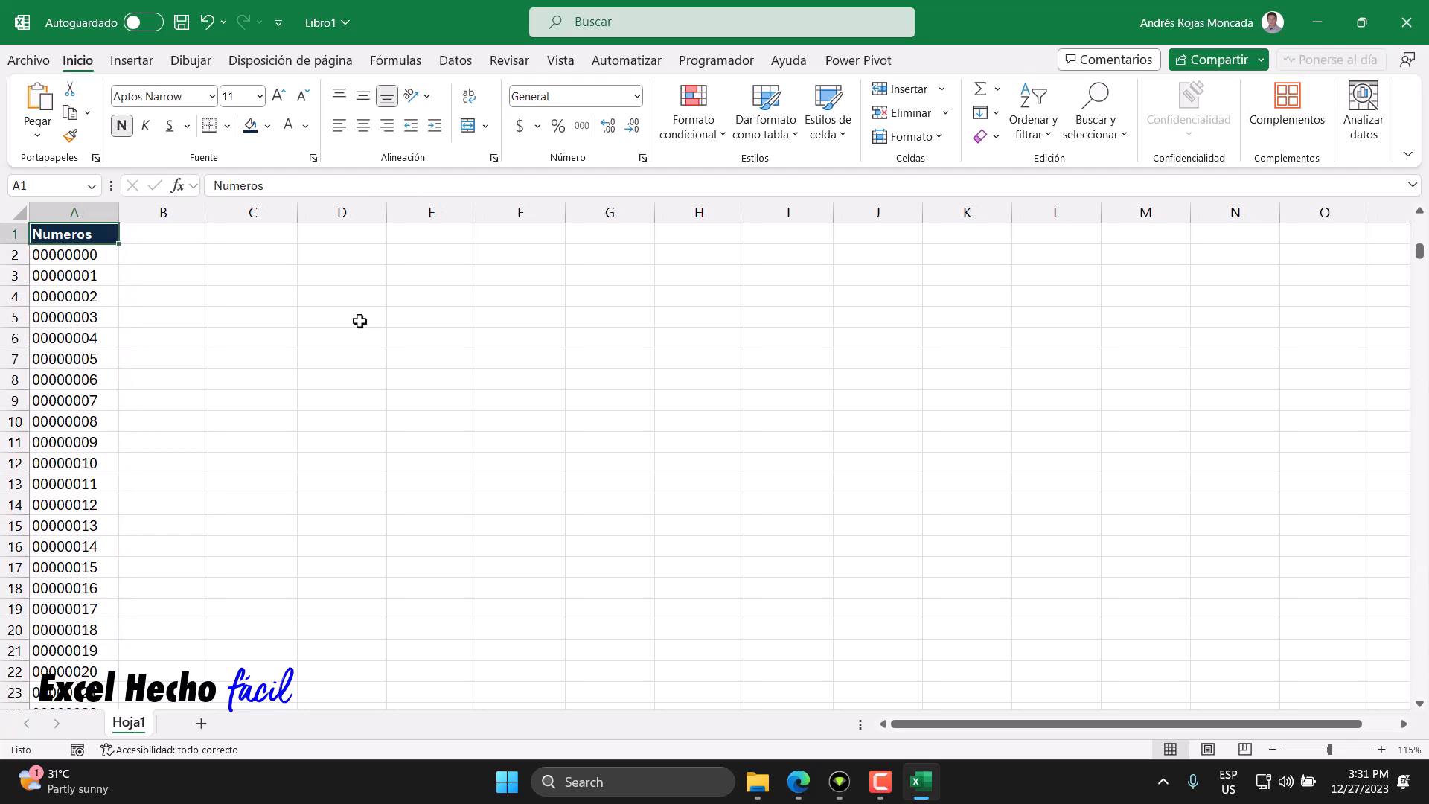
left_click(102, 254)
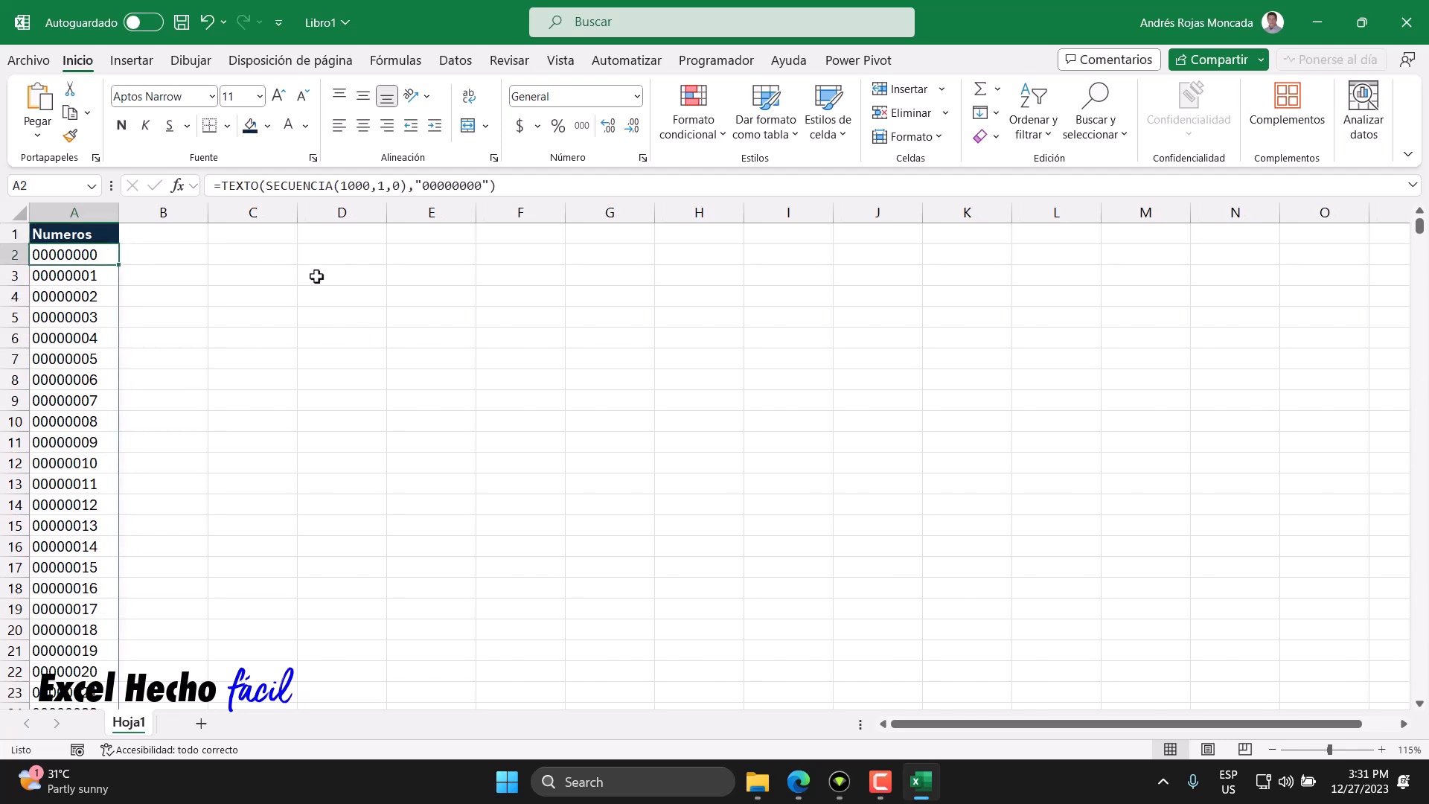
key("ctrl+Down")
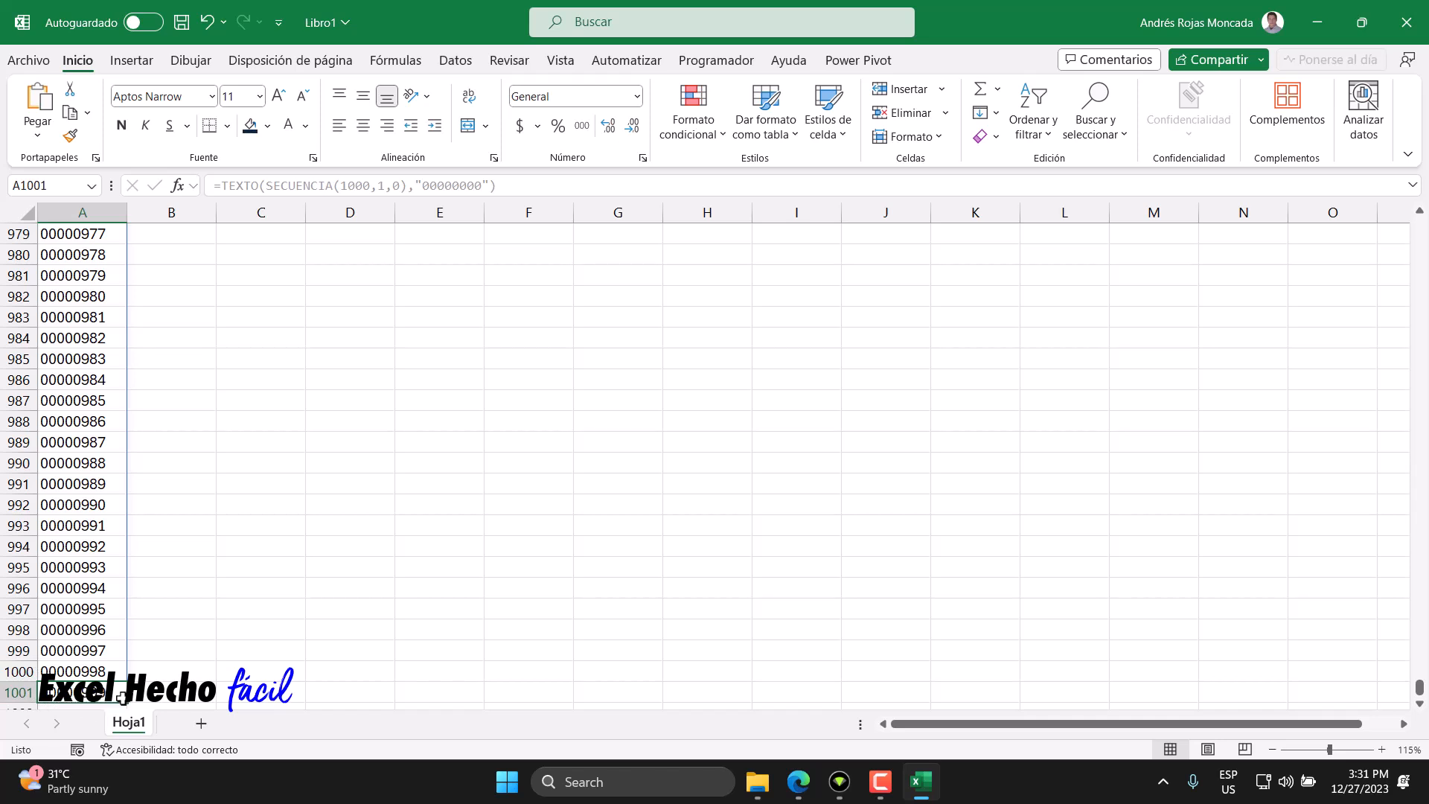
key("ctrl+Home")
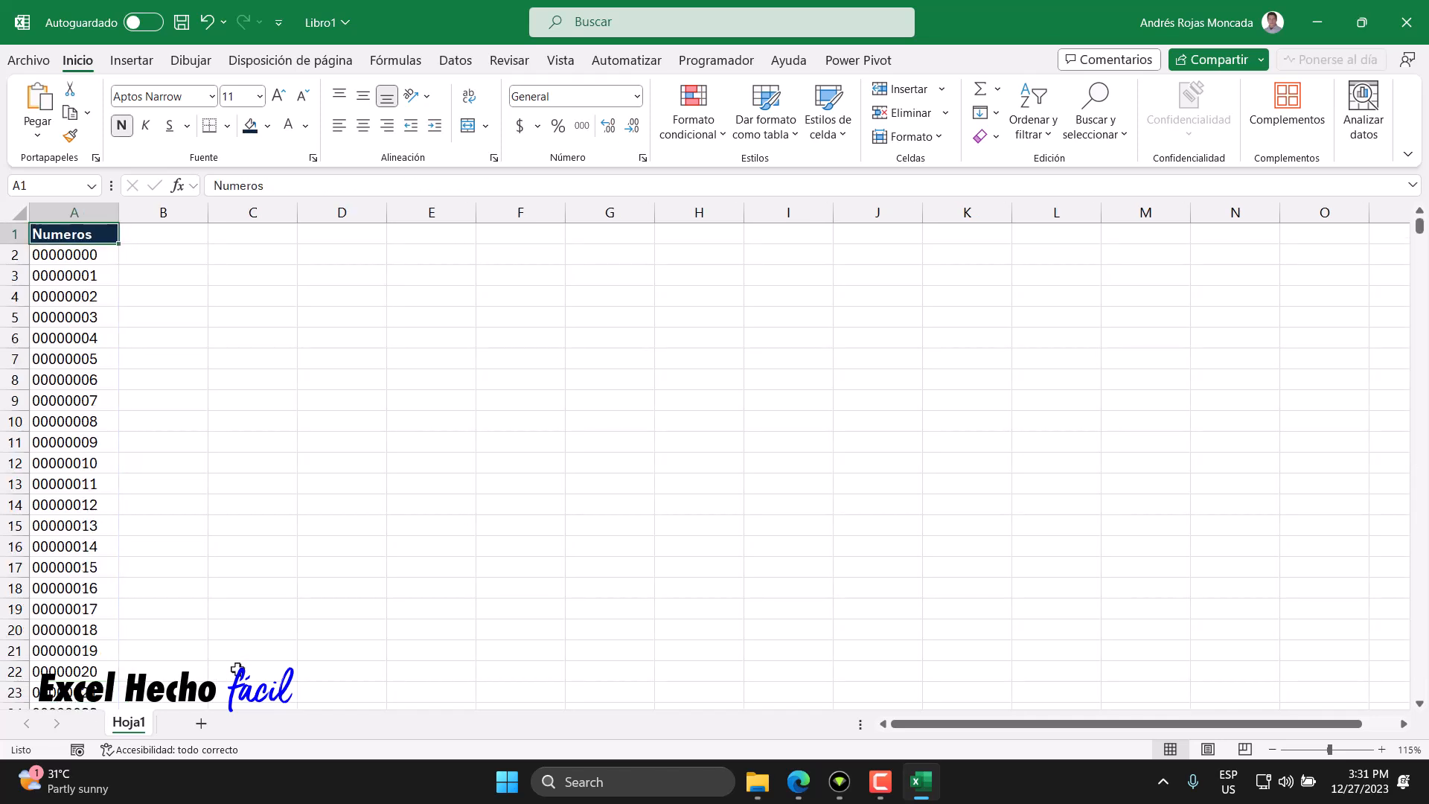
- Enter the header "P iteracion" in B1
left_click(156, 236)
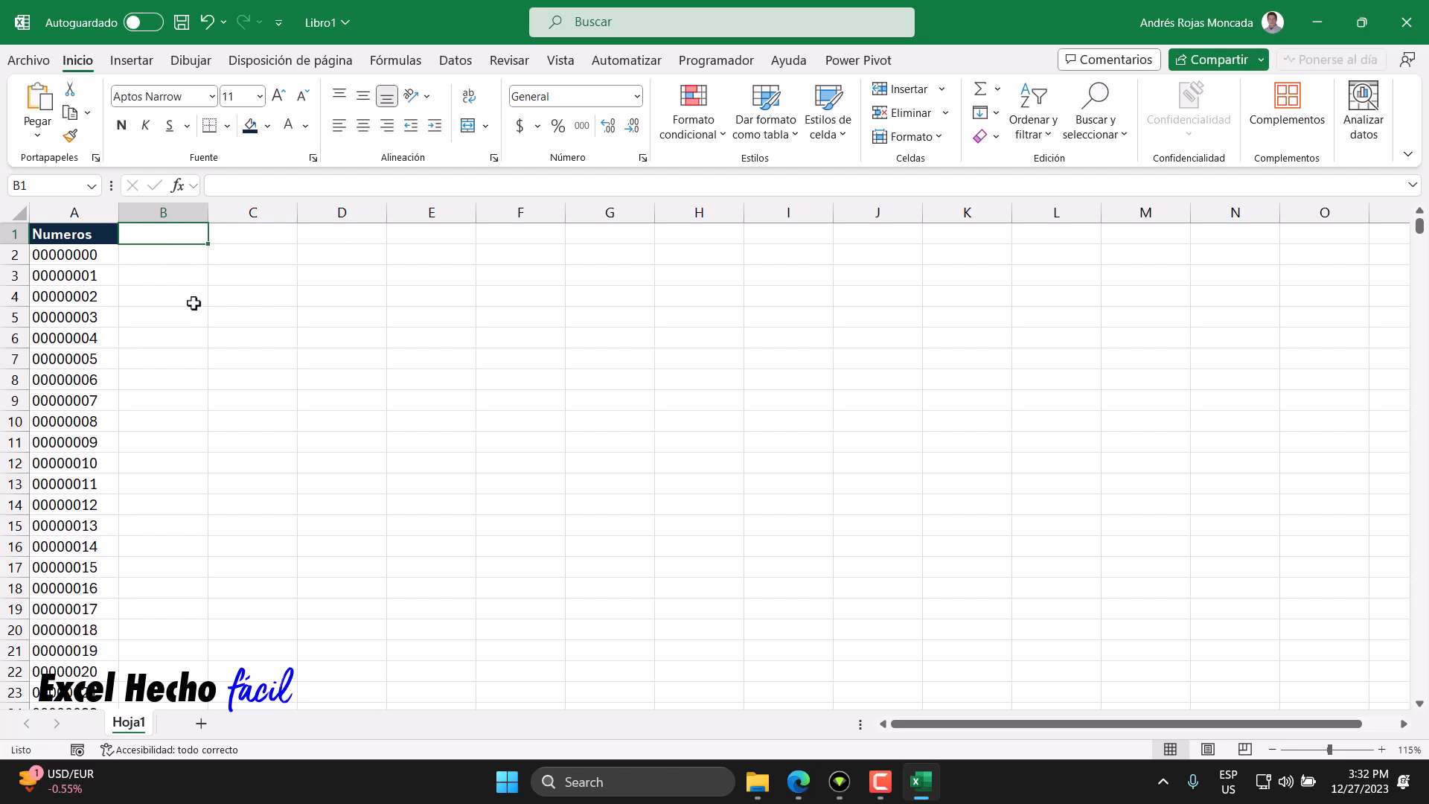
type("Pi")
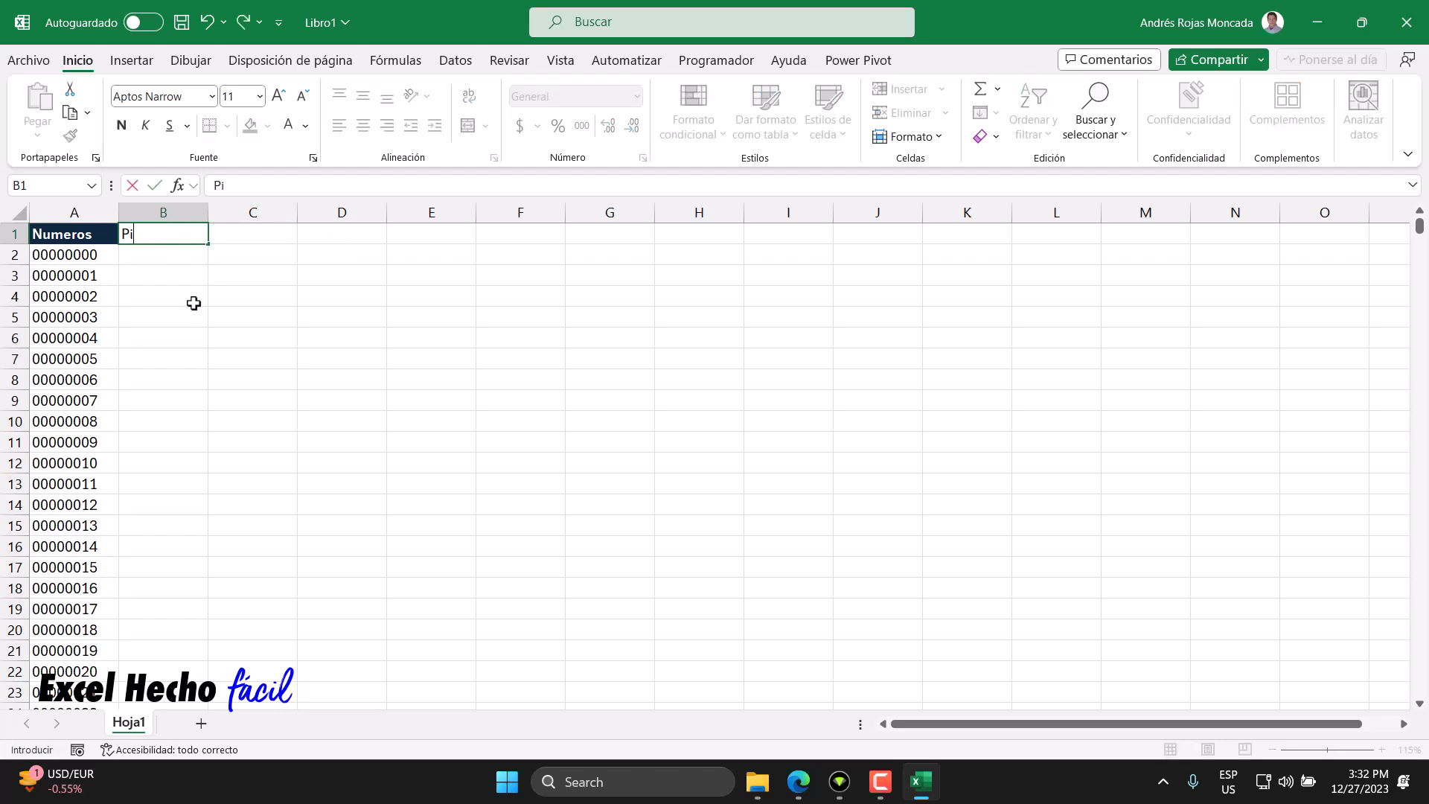
key("BackSpace")
type("iteraciones")
key("BackSpace")
key("BackSpace")
key("BackSpace")
key("BackSpace")
type("on")
key("Return")
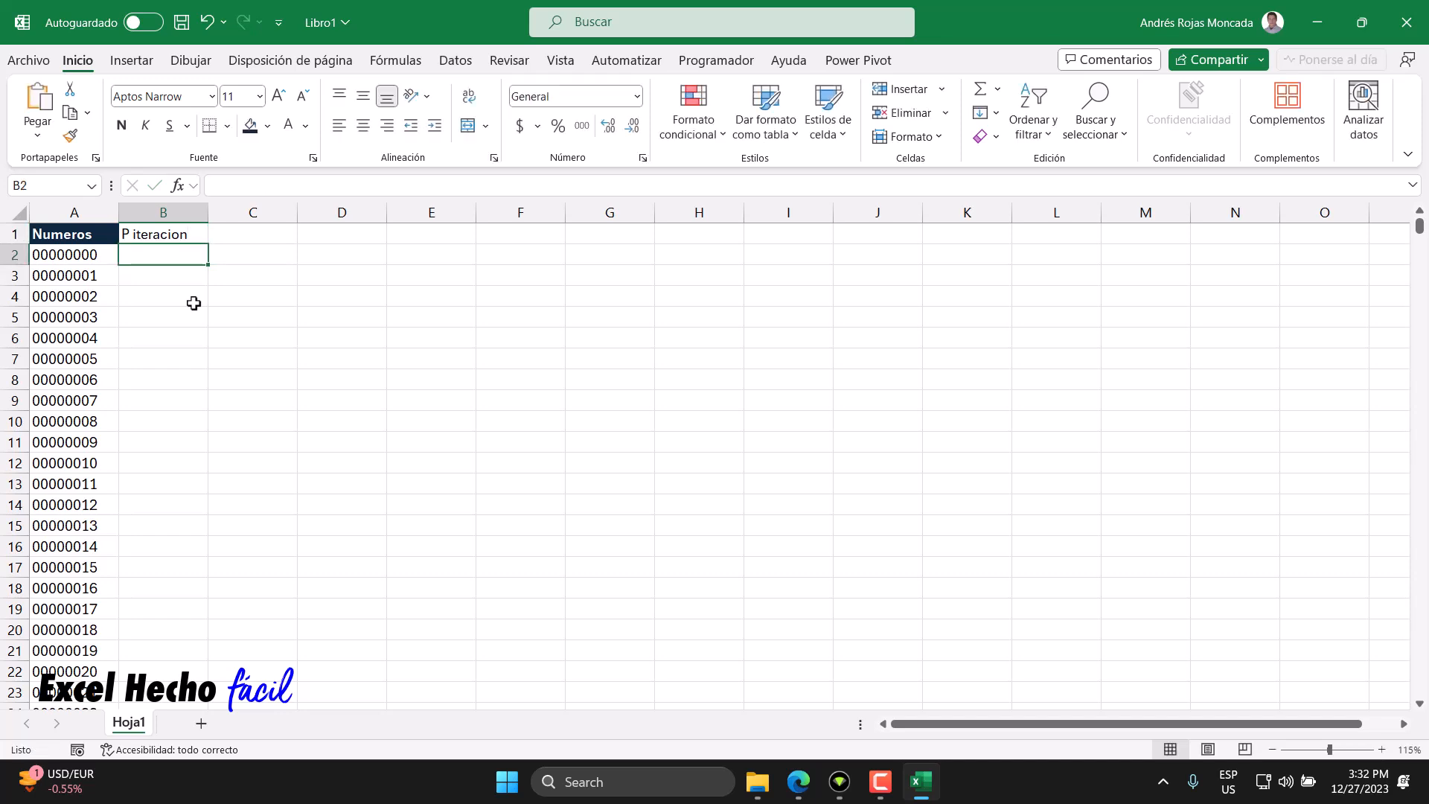
- Format B1 with a green fill, white font colour and bold text
left_click(171, 235)
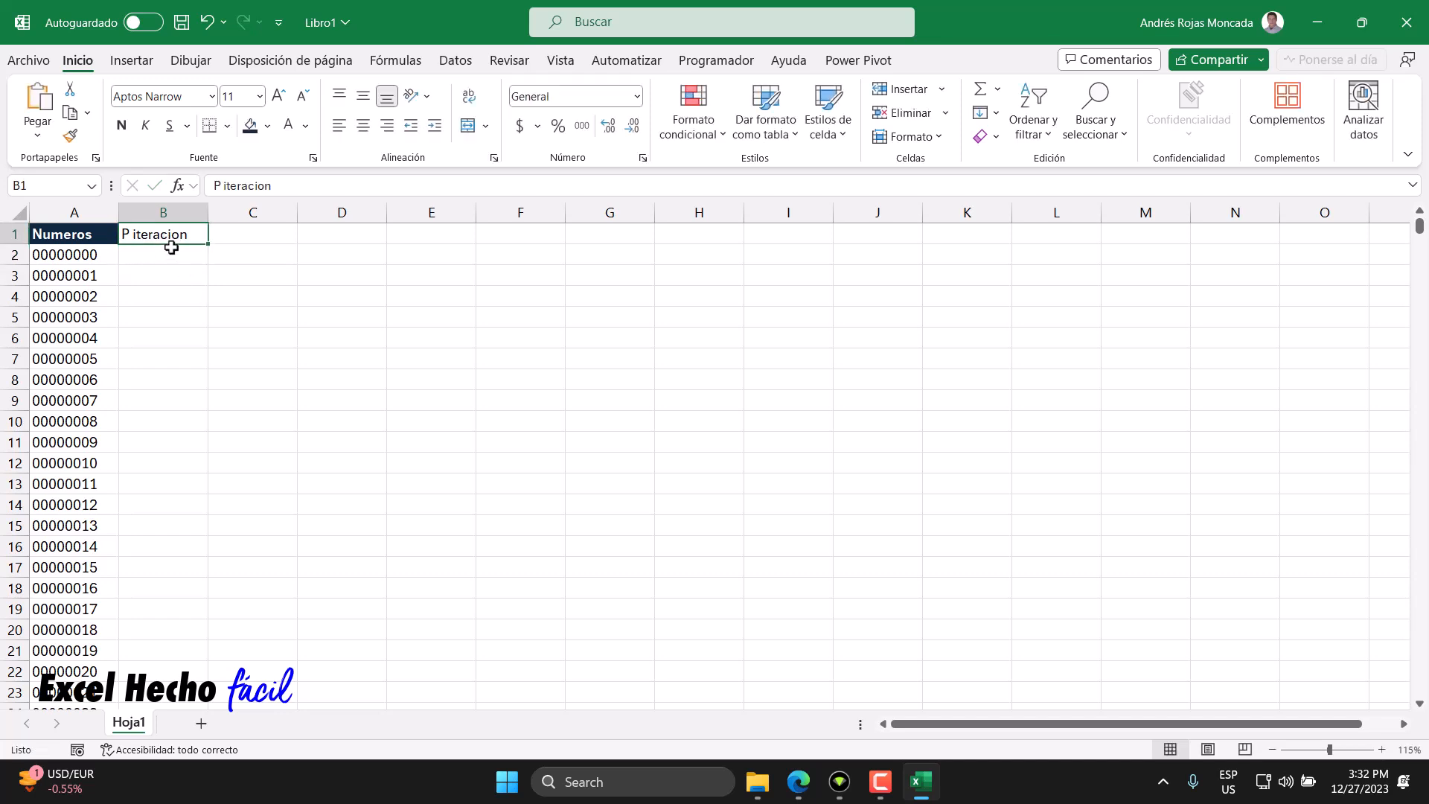
left_click(268, 125)
left_click(385, 179)
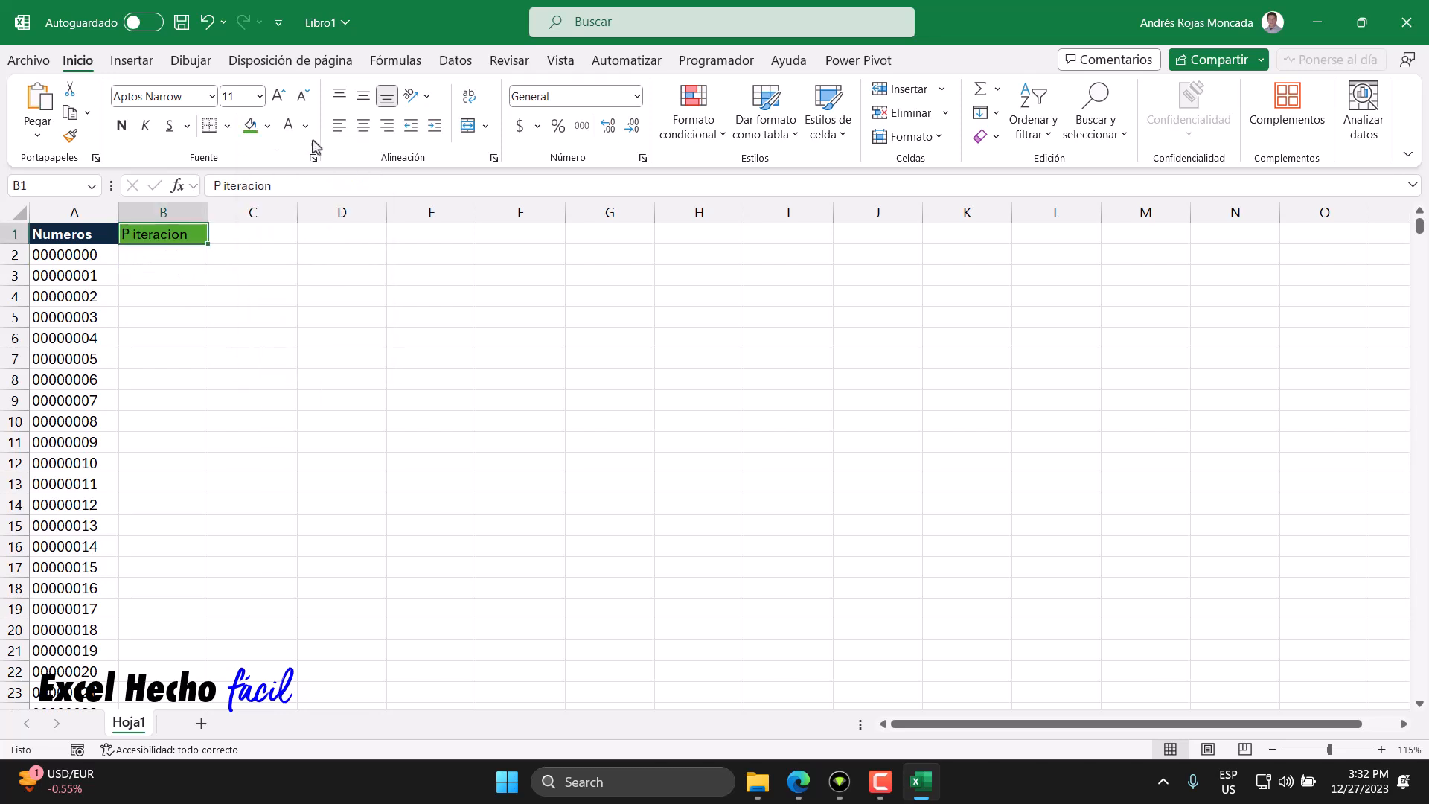
left_click(288, 126)
left_click(121, 125)
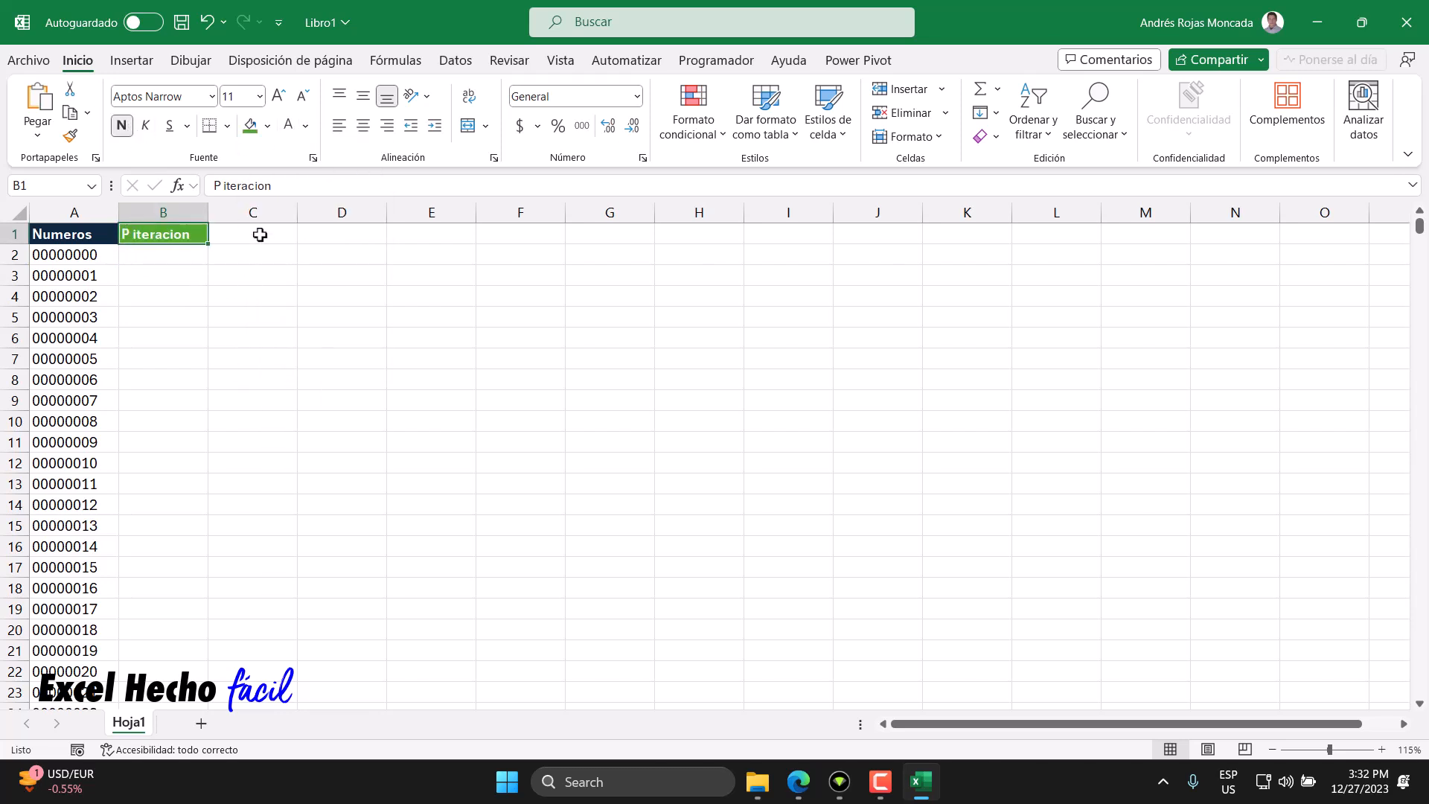
- Copy B1's formatted header into C1 and change it to "S iteracion"
left_click_drag(209, 245, 266, 251)
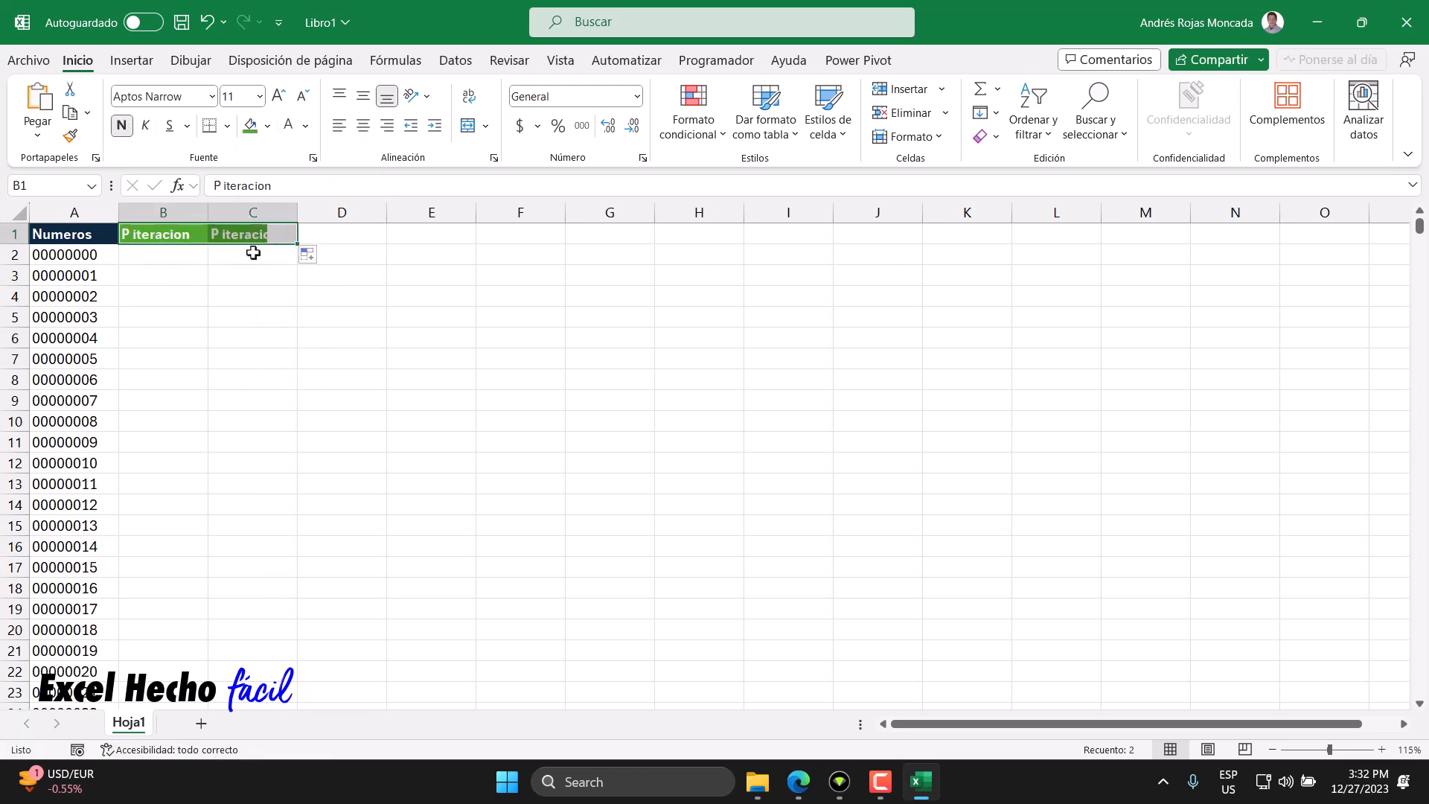
left_click(224, 236)
double_click(213, 235)
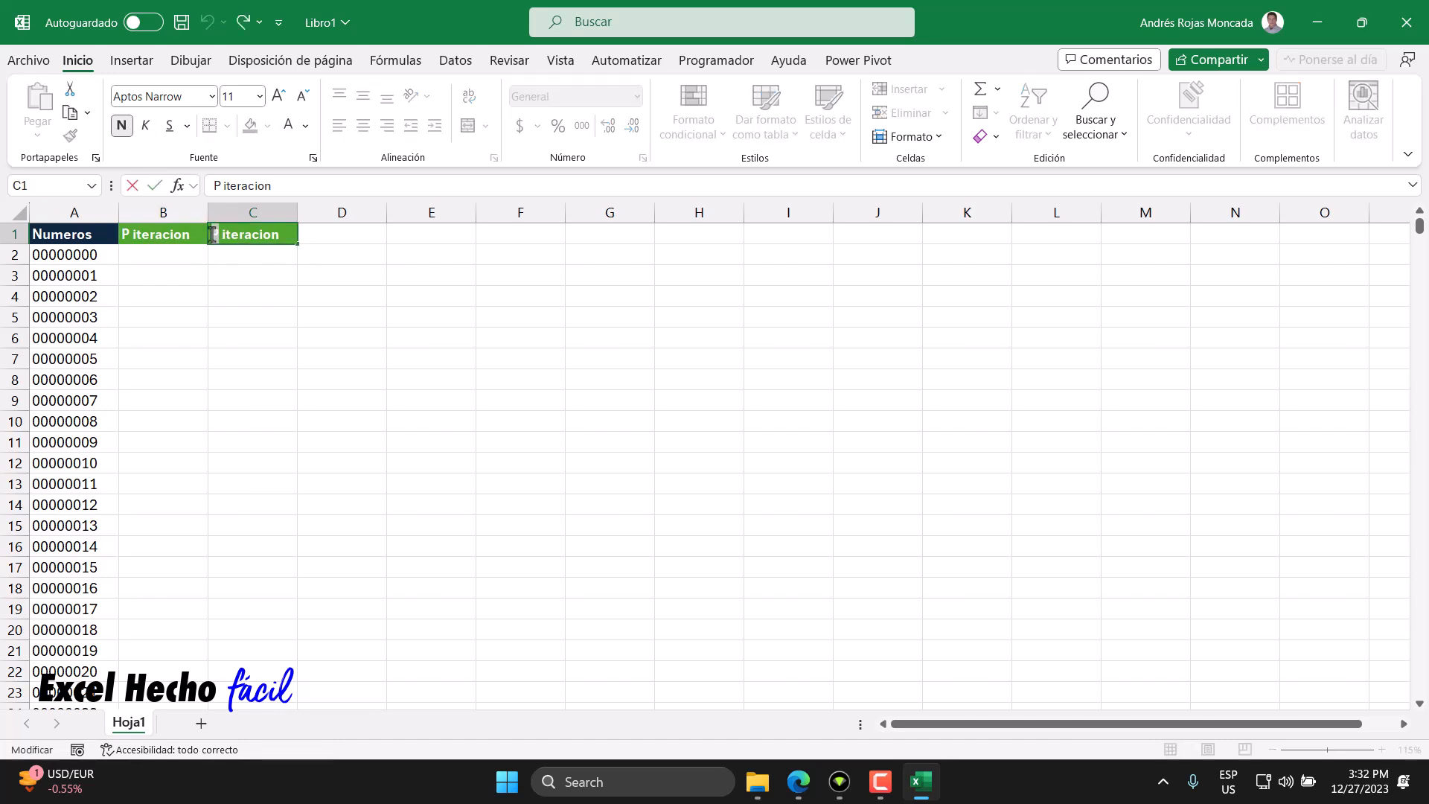
type("S")
key("Return")
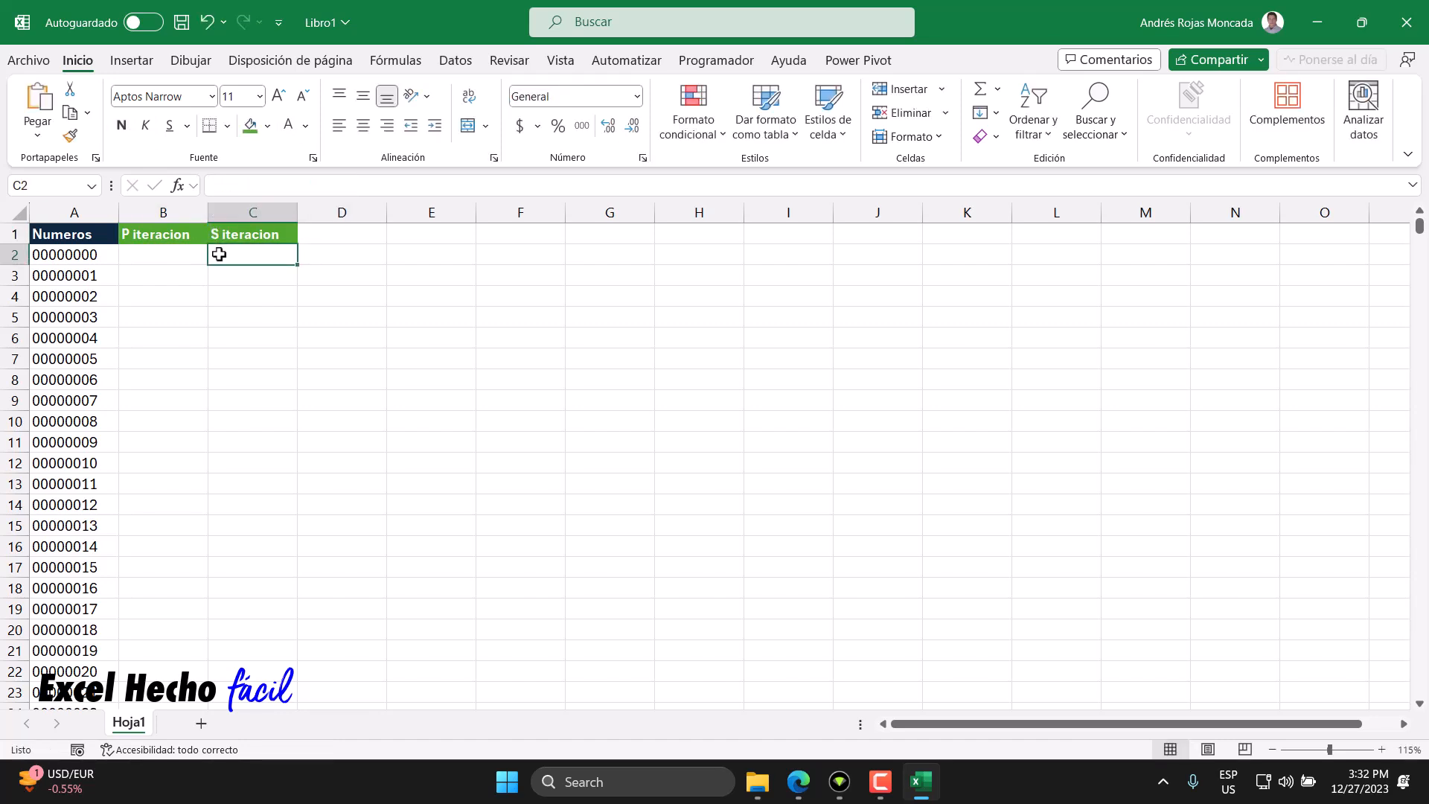
- Copy the C1 header into D1 and change it to "T iteracion"
left_click(318, 216)
left_click(322, 233)
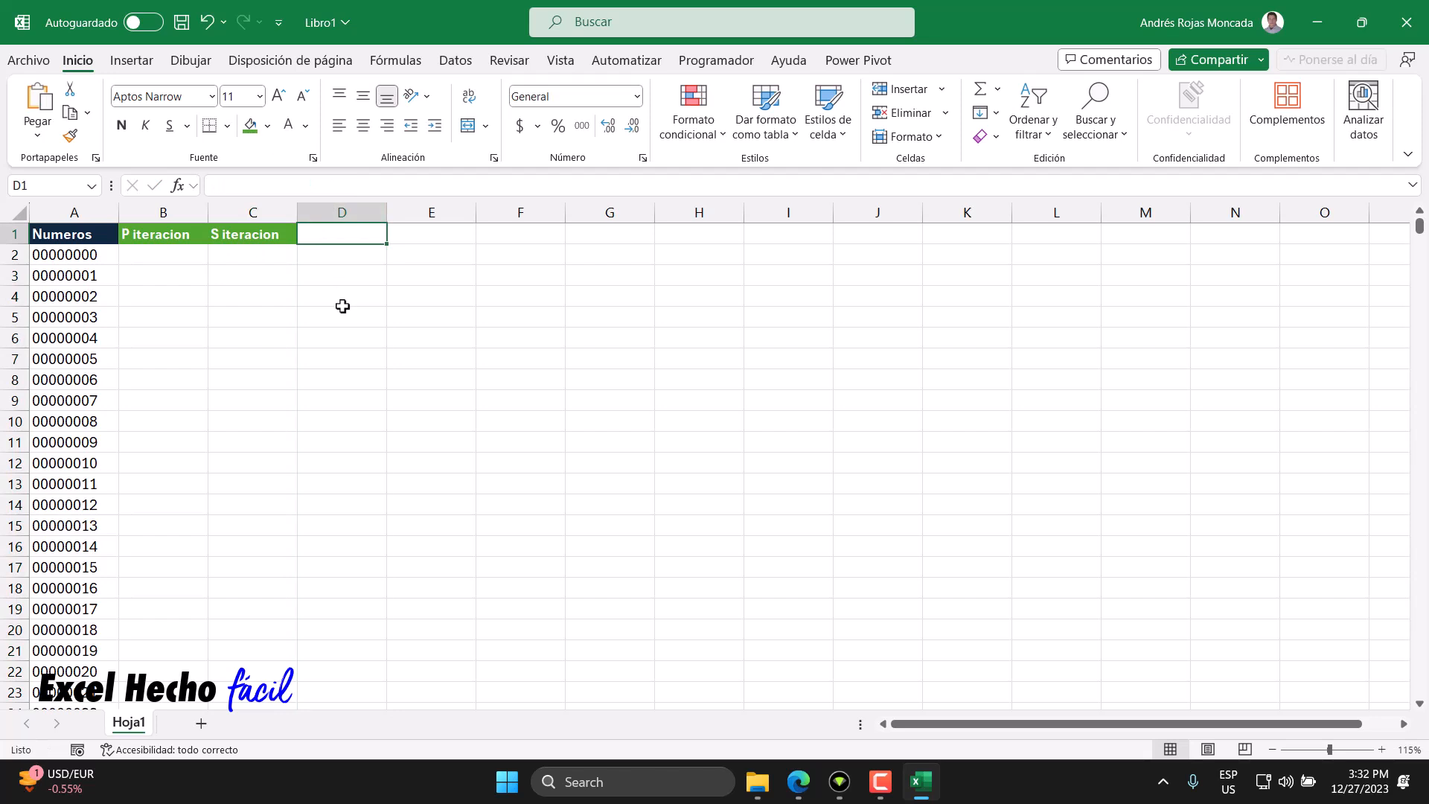
left_click(287, 235)
left_click_drag(297, 244, 343, 240)
left_click(299, 235)
double_click(298, 235)
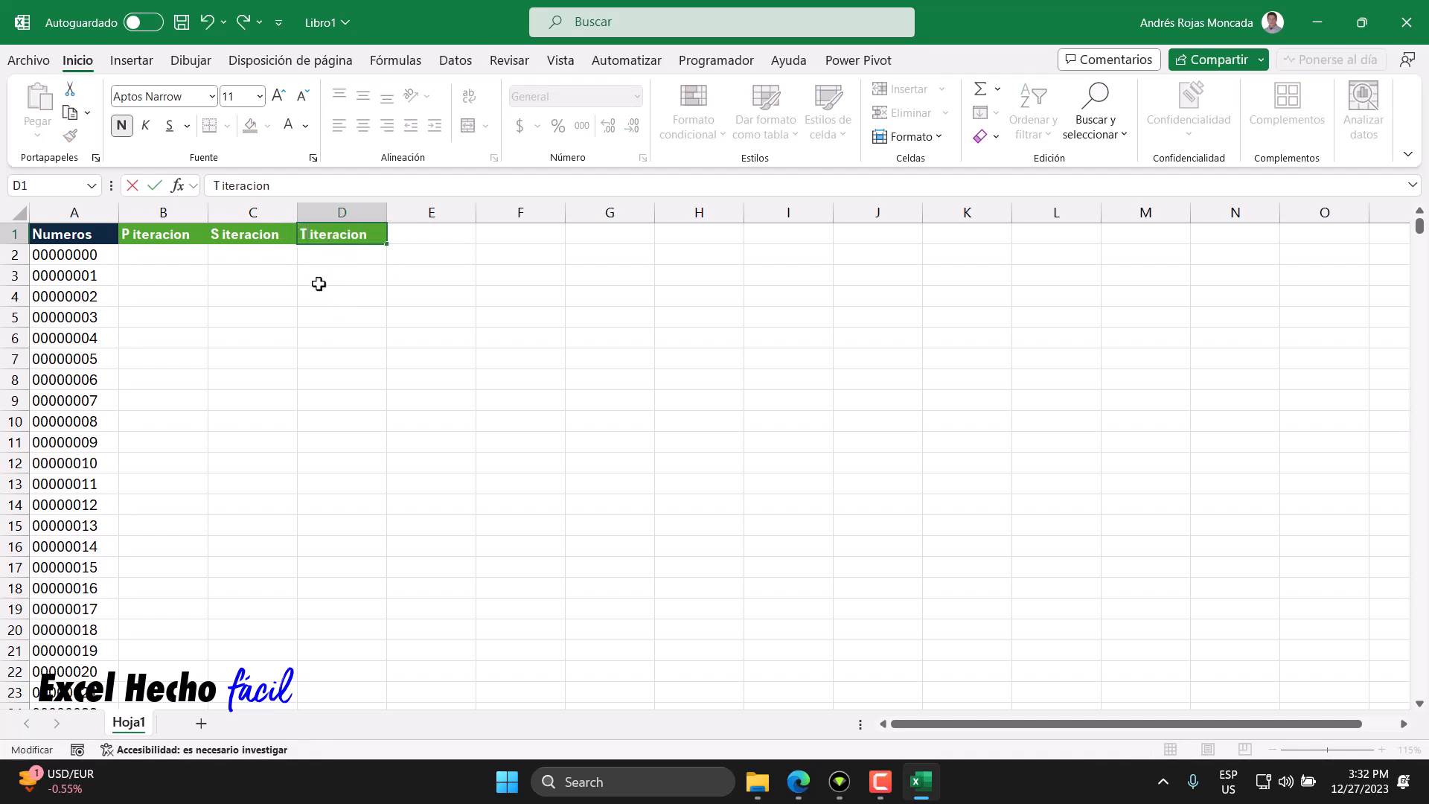
type("T")
key("Return")
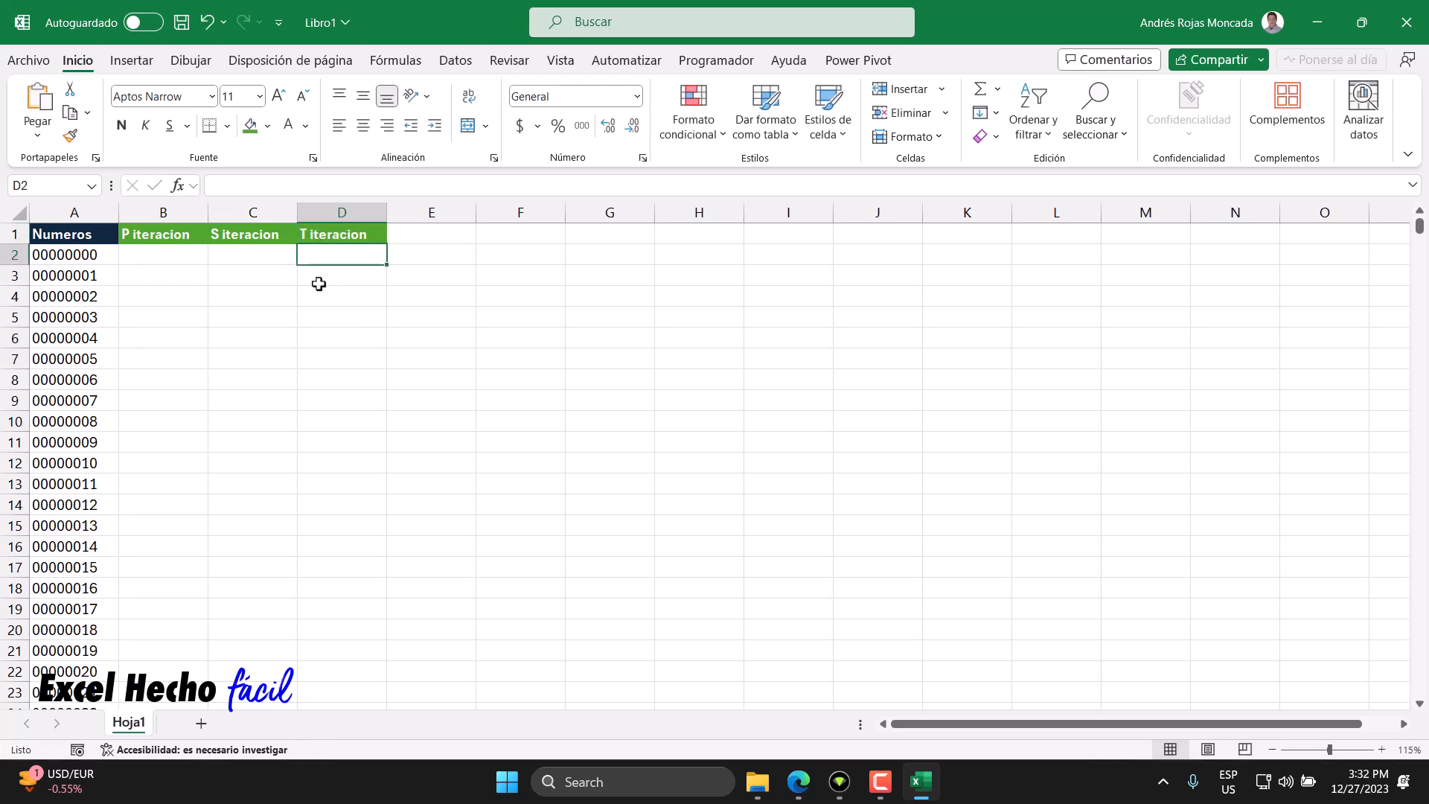
- Start a formula in B2 as =LET(f,LAMBDA(t, to define a recursive function named f
left_click(184, 258)
type("=")
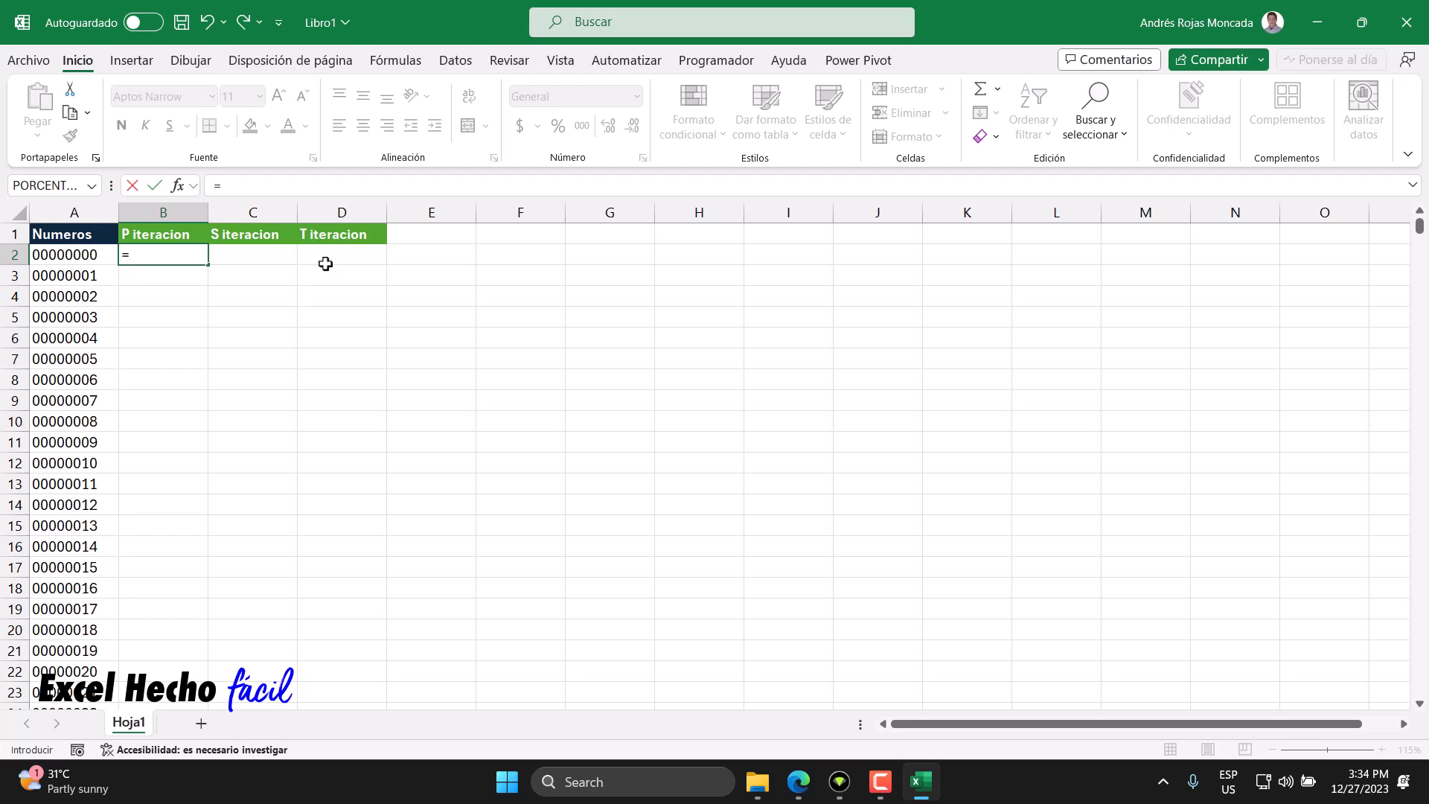
type("LET(")
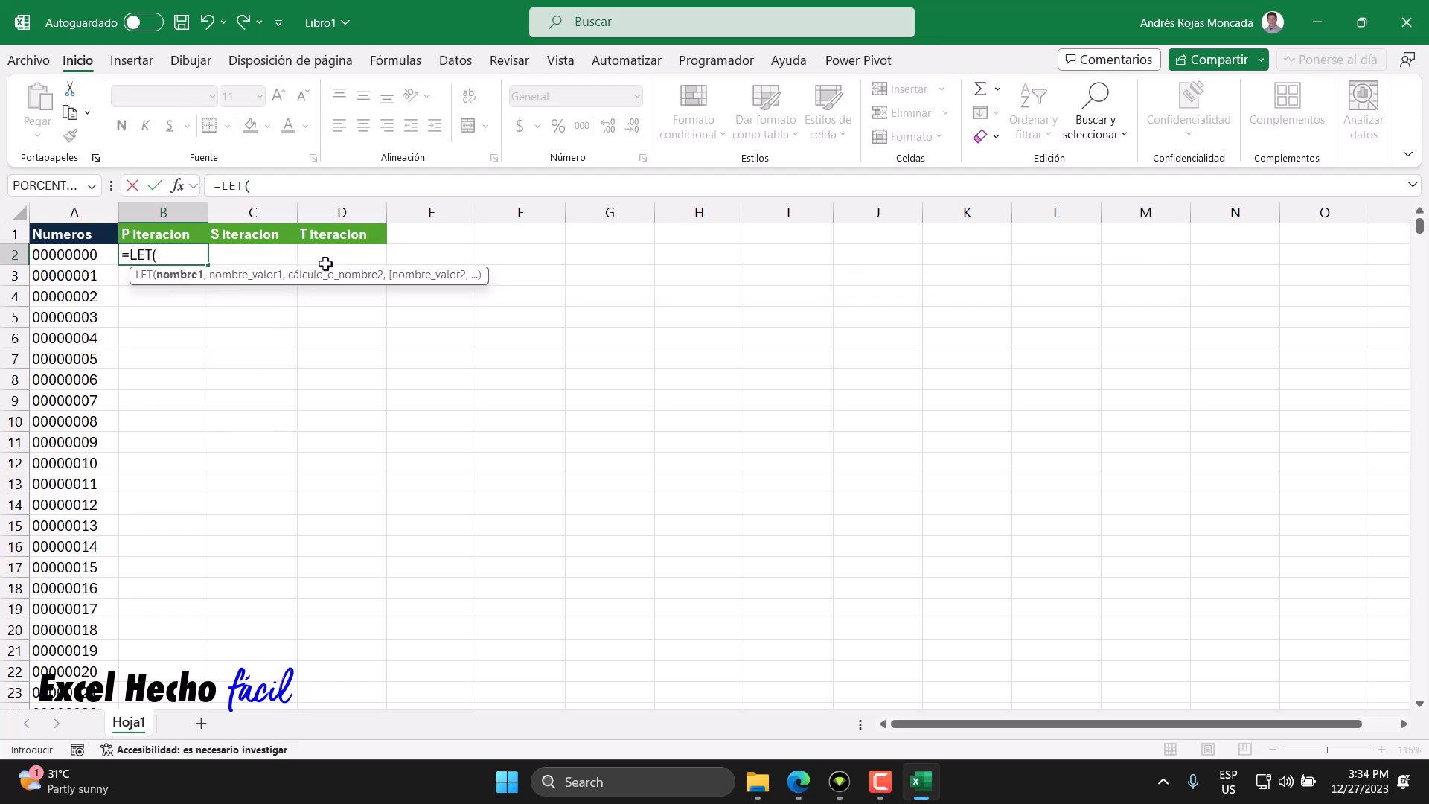
left_click_drag(319, 280, 478, 386)
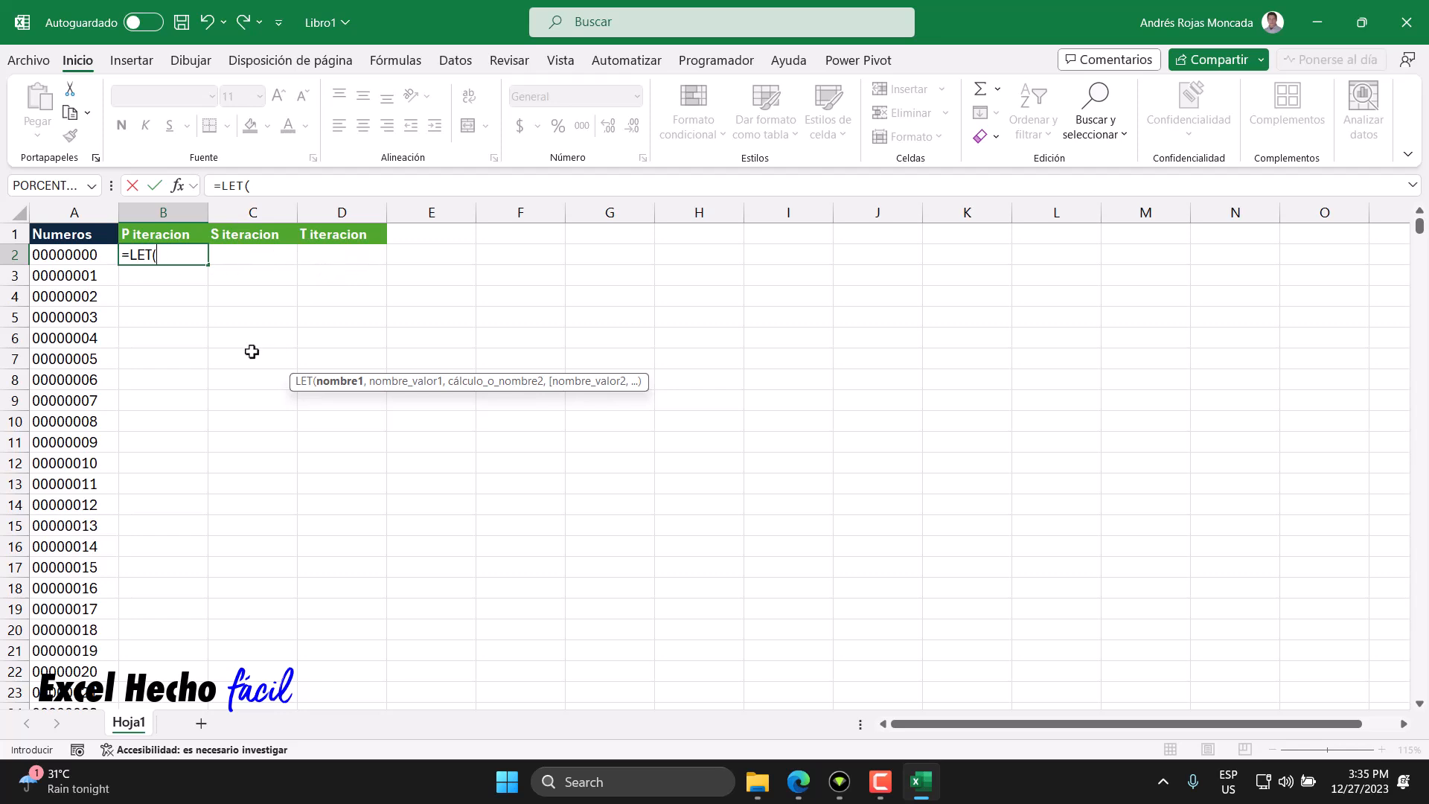
type(",")
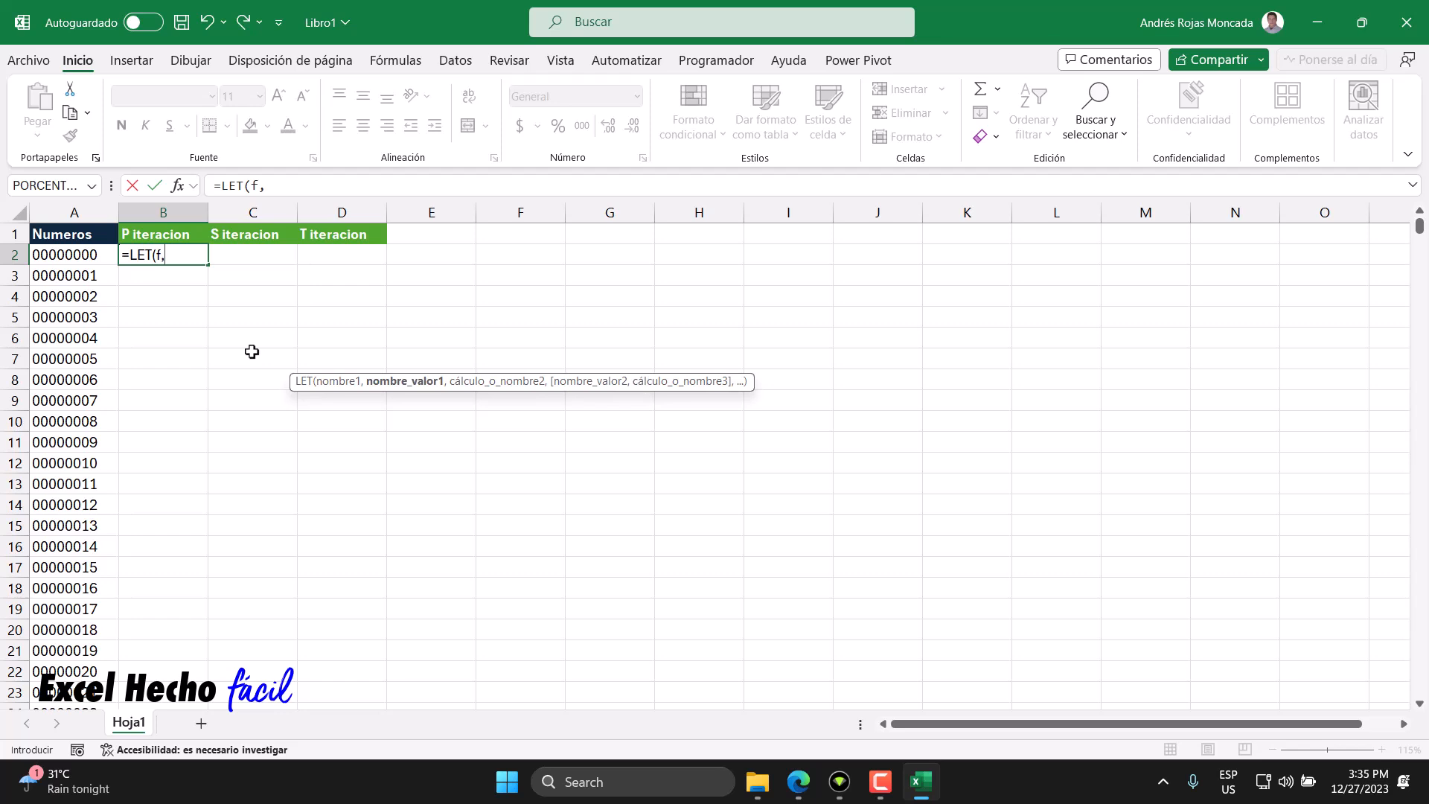
left_click(159, 255)
type("la")
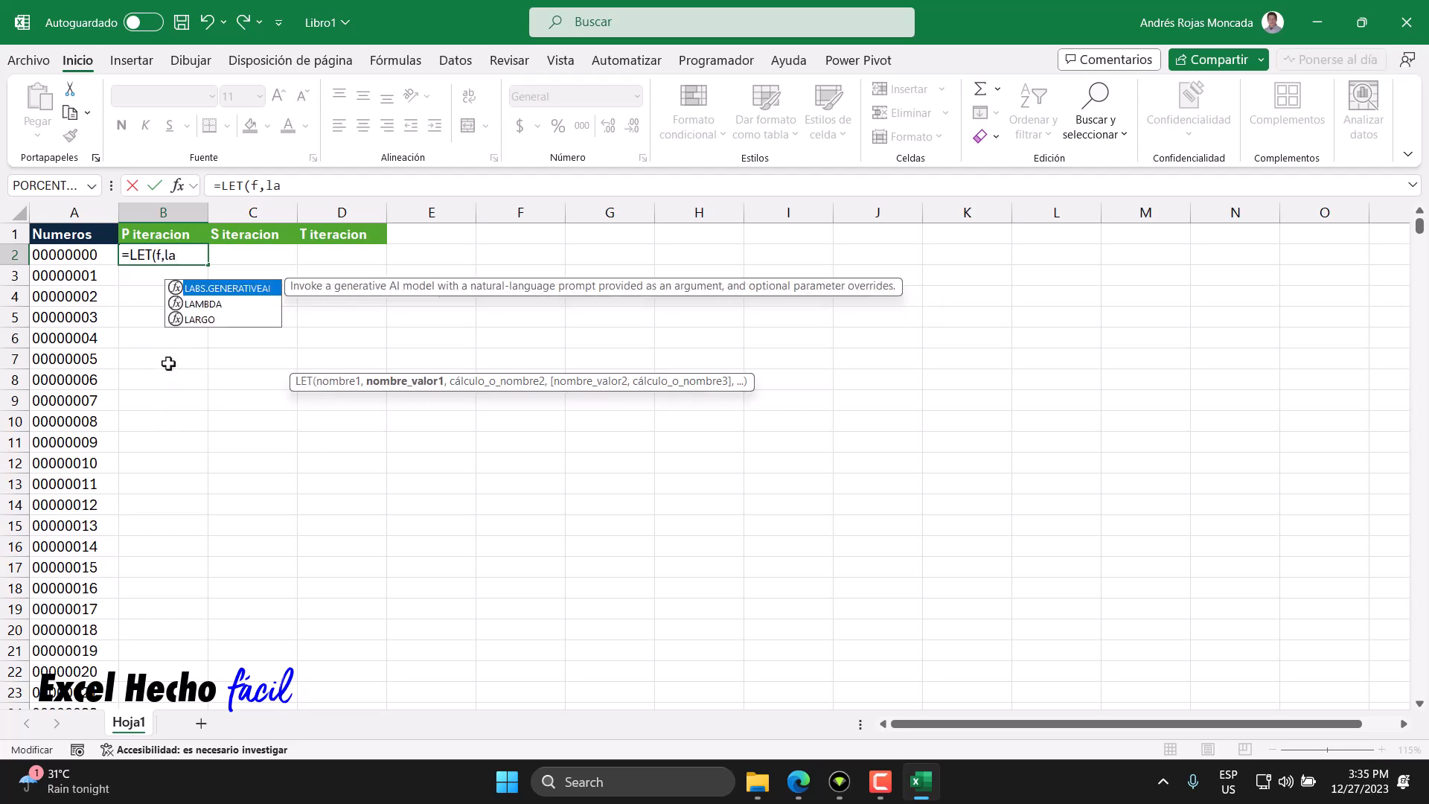
key("Down")
key("Tab")
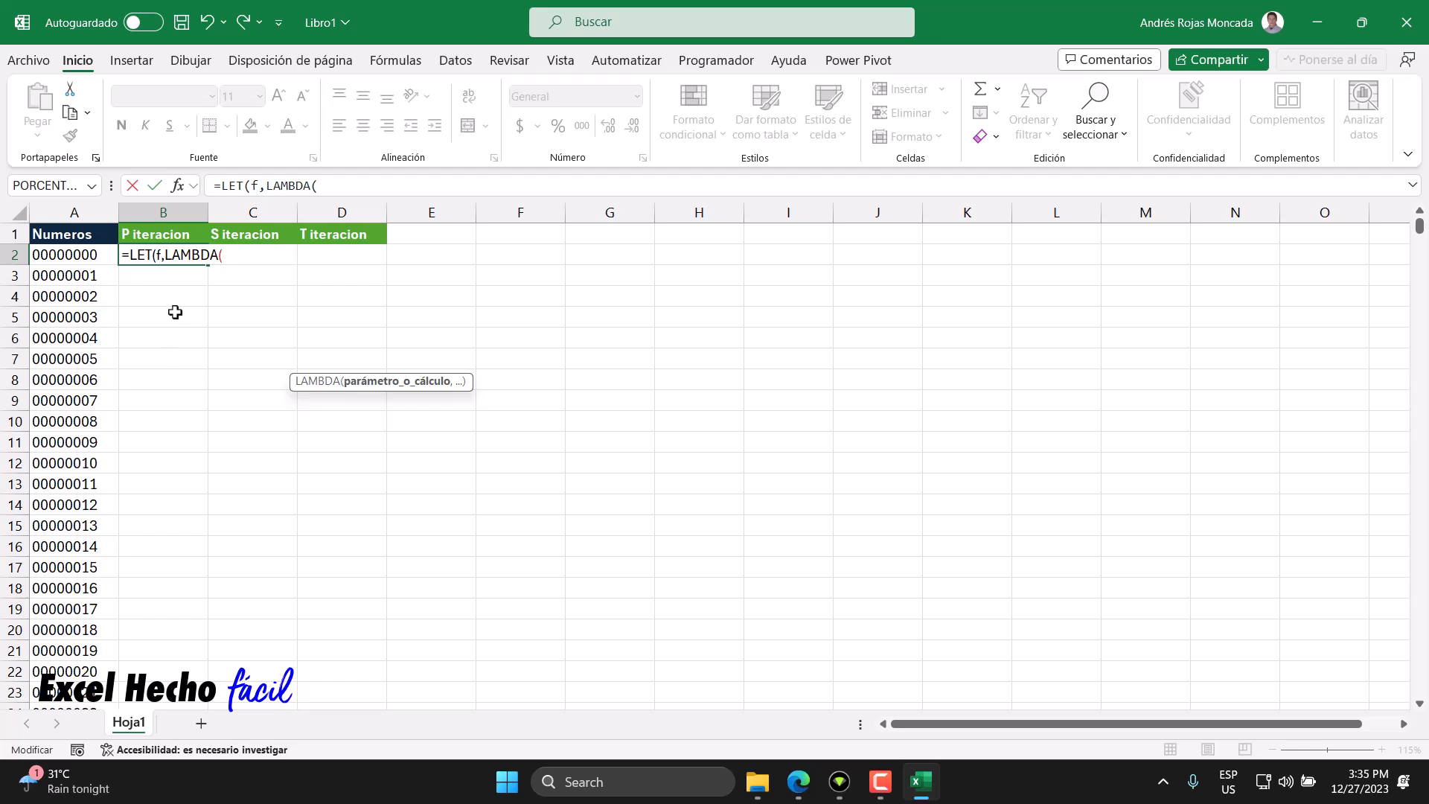
left_click_drag(165, 254, 229, 252)
left_click(229, 253)
left_click_drag(165, 254, 230, 253)
left_click(230, 257)
type("t,")
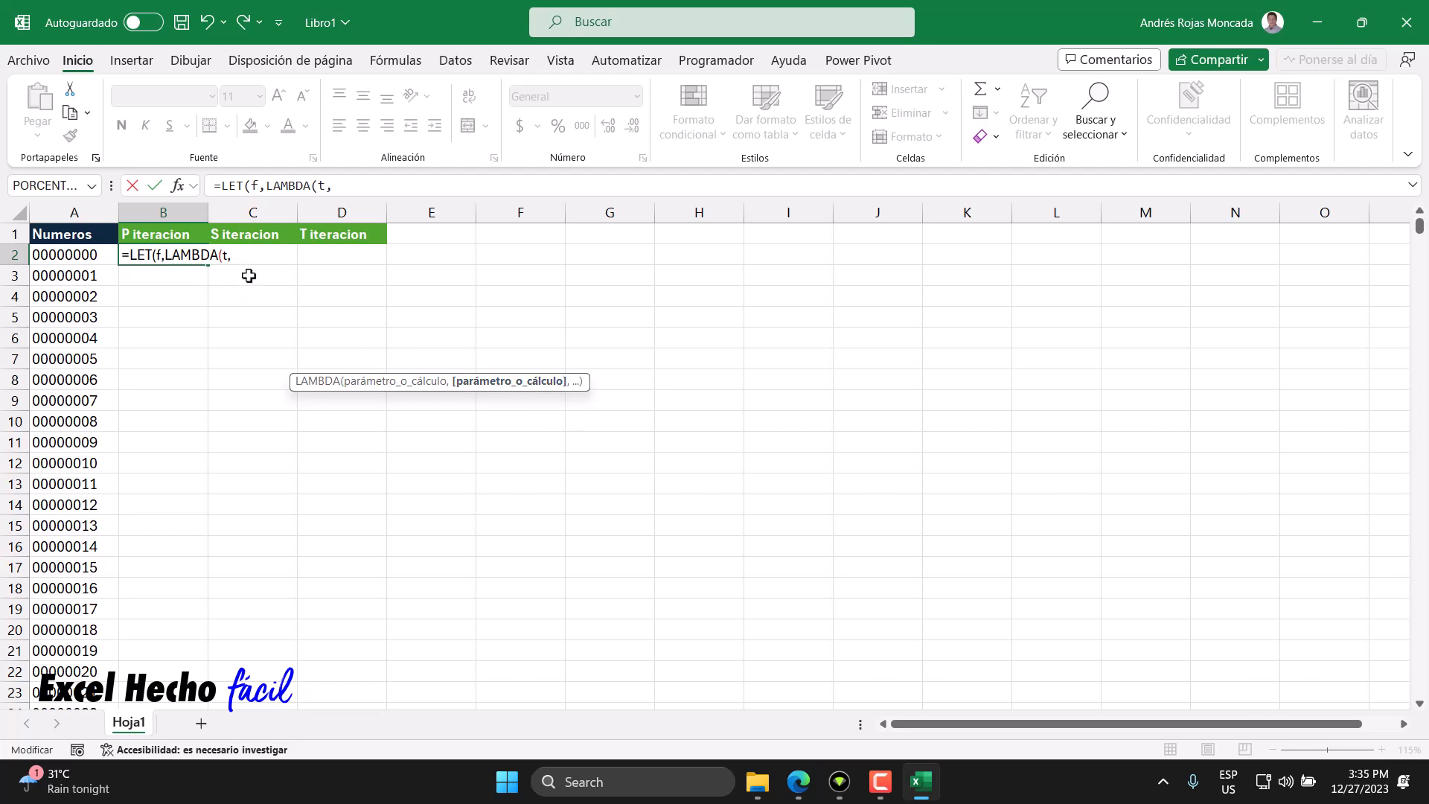
- Inside the LAMBDA, open a nested LET and declare a variable named l
left_click(224, 255)
left_click(248, 259)
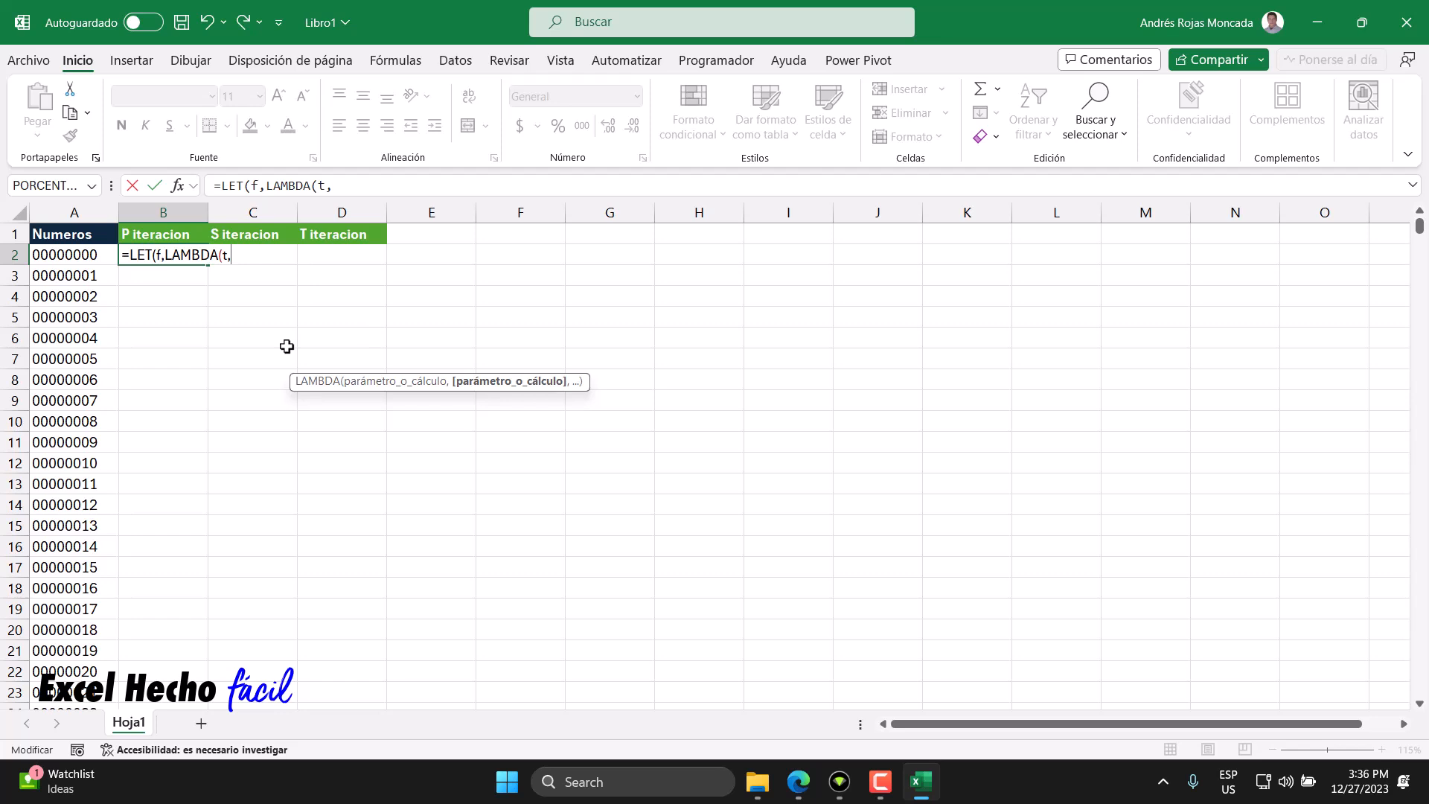
type("le")
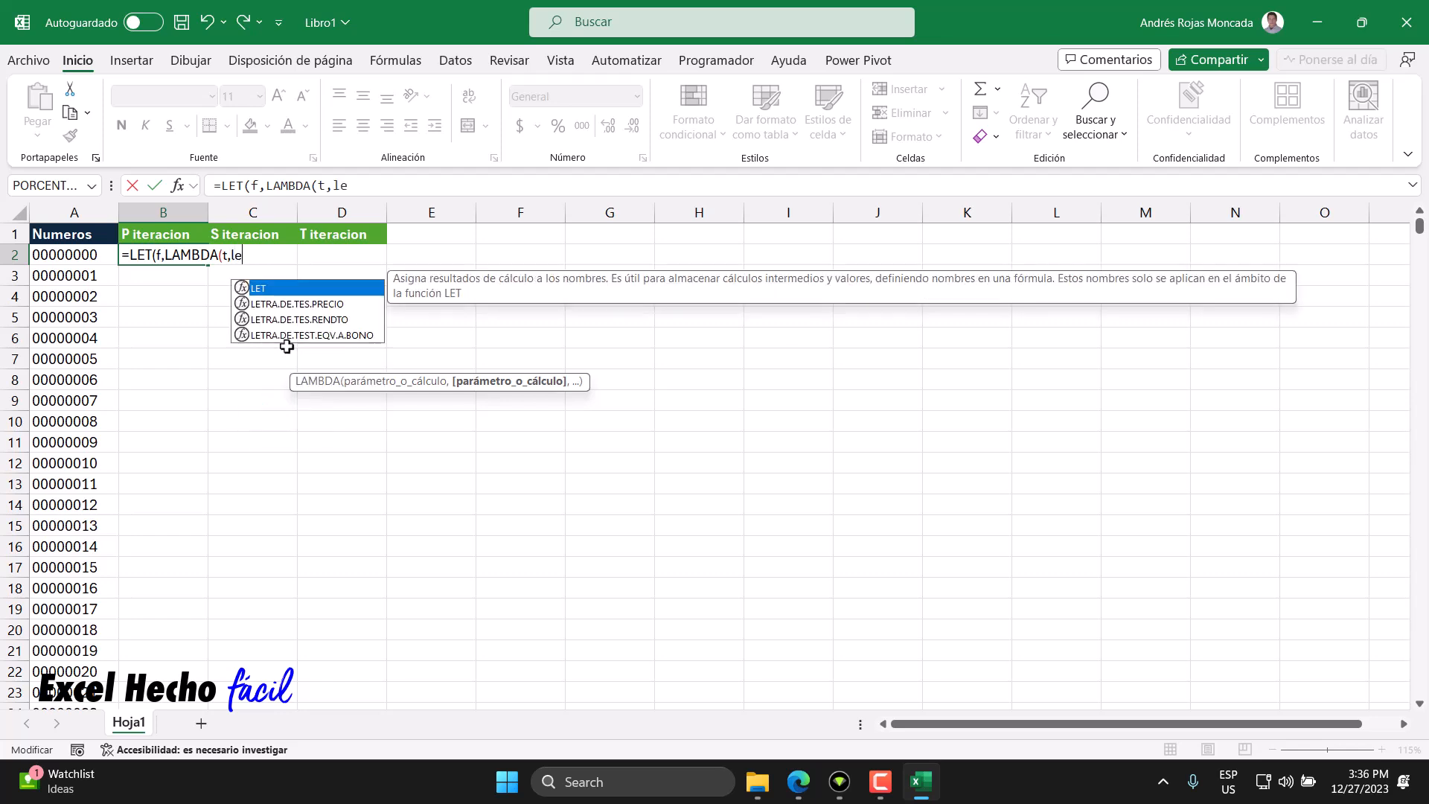
key("Tab")
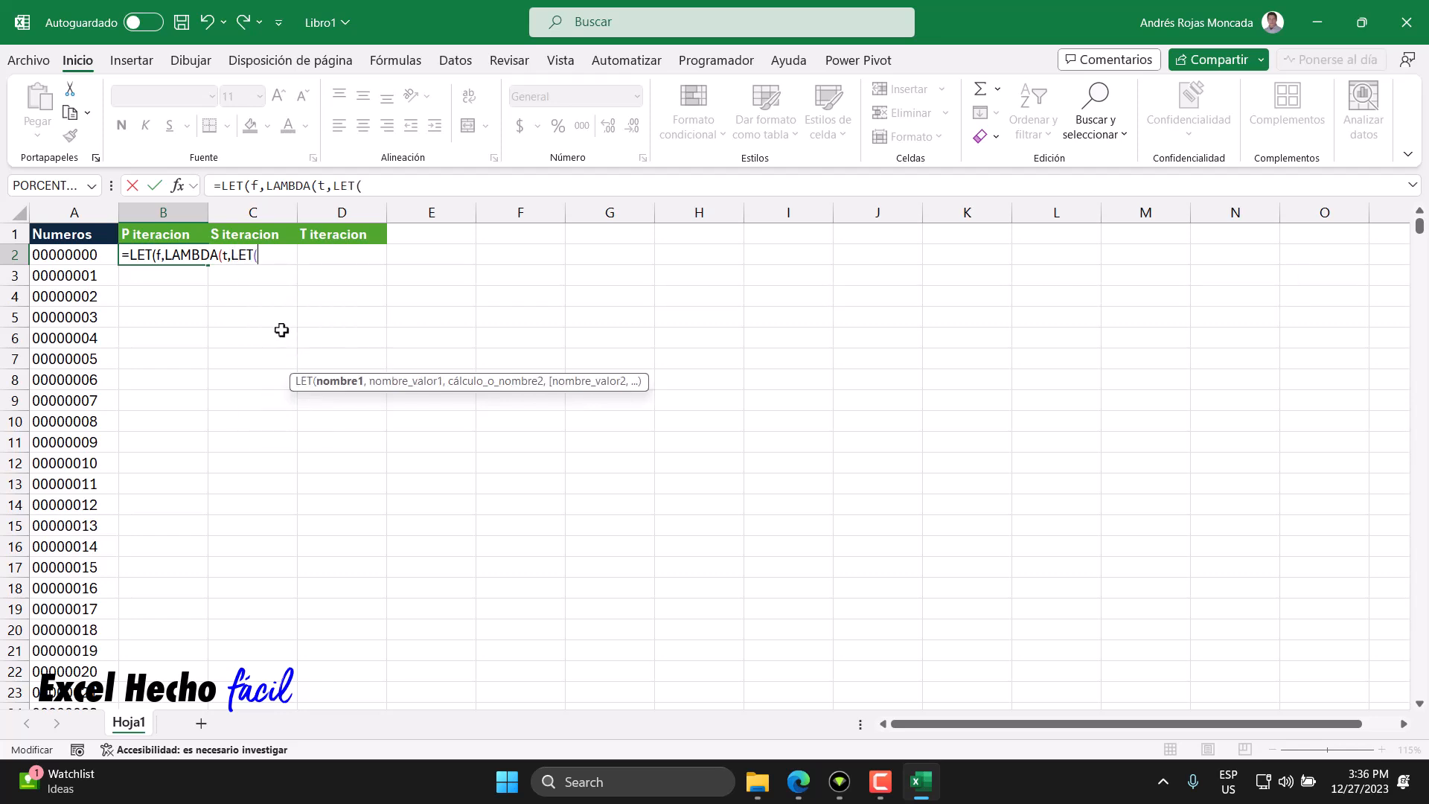
left_click(233, 258)
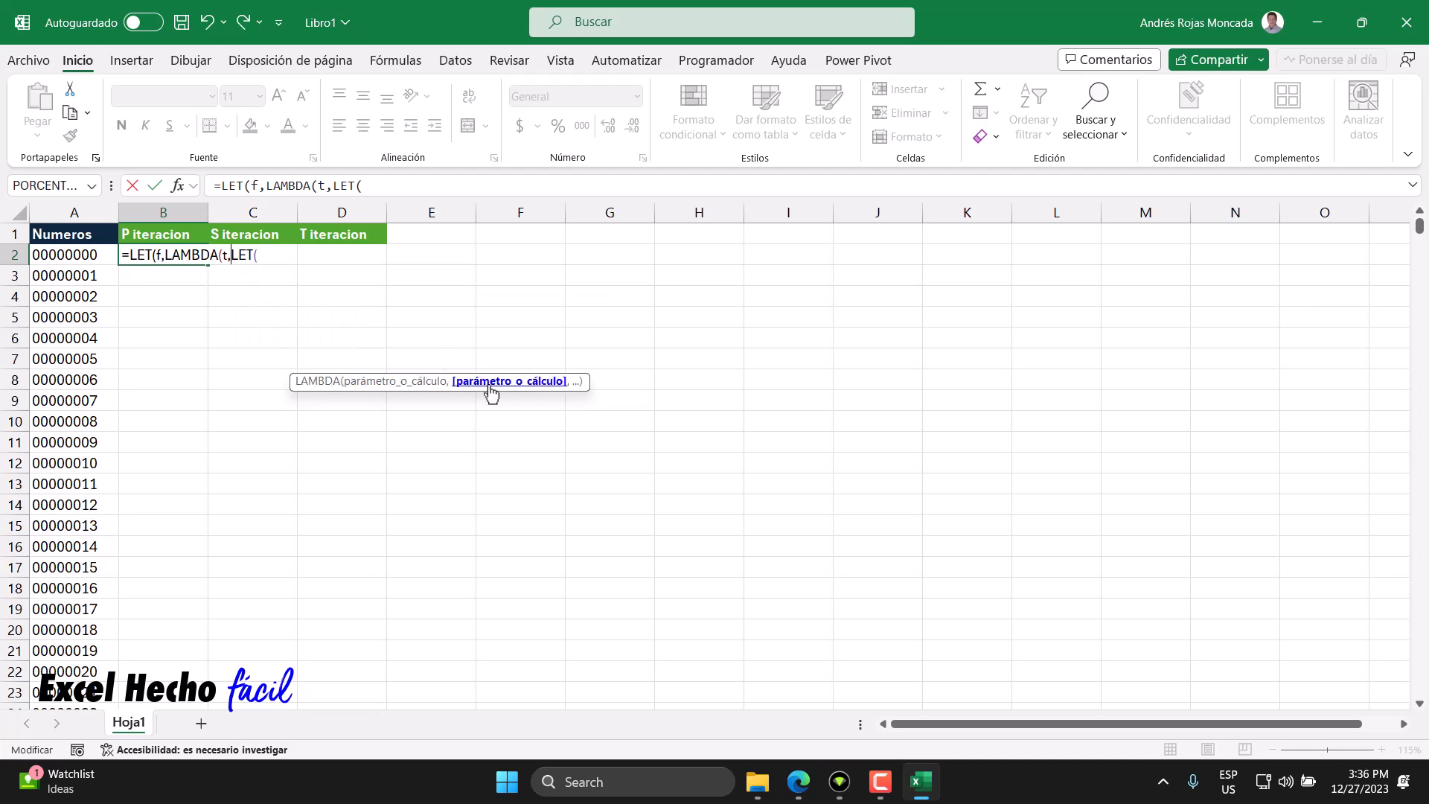
left_click(271, 254)
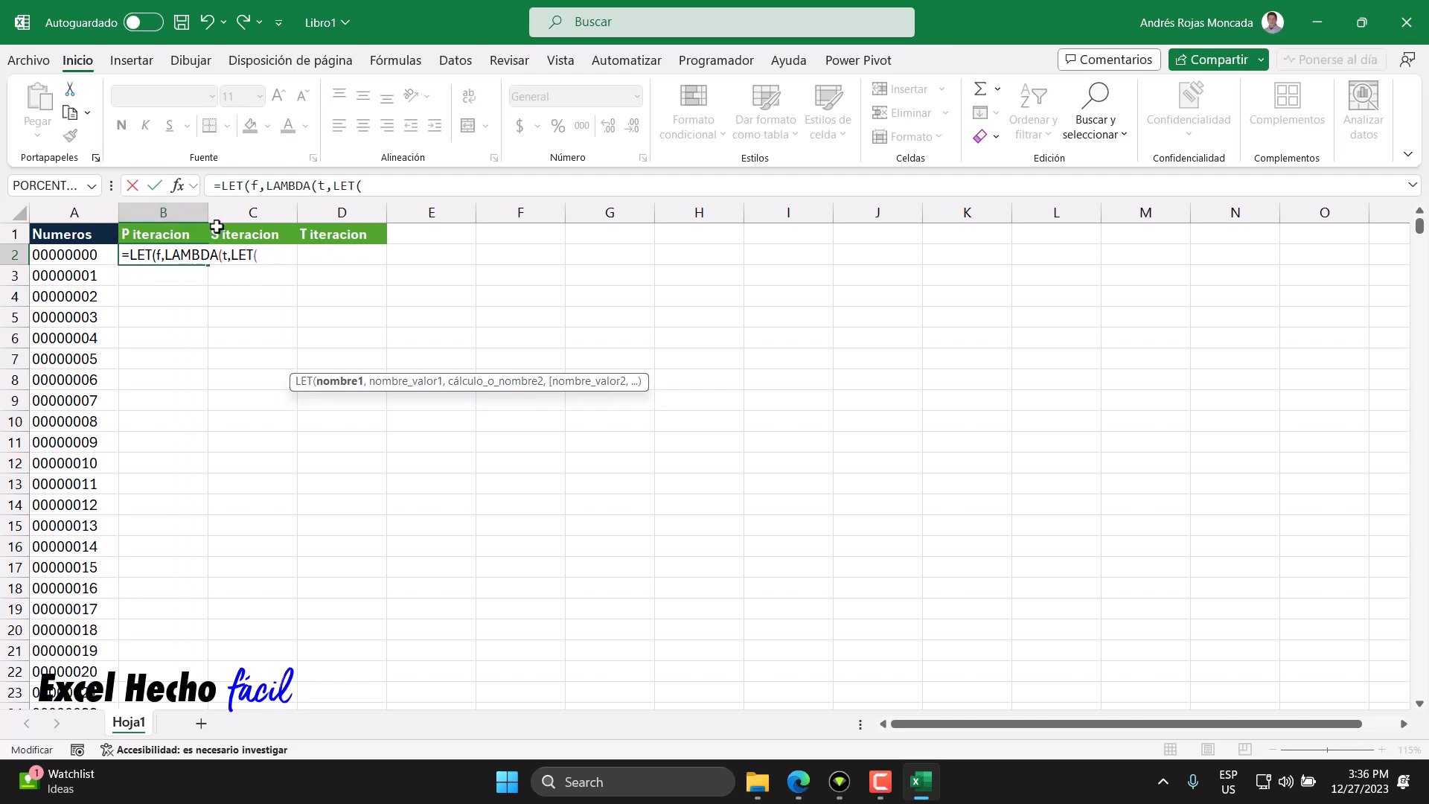
left_click_drag(231, 255, 223, 255)
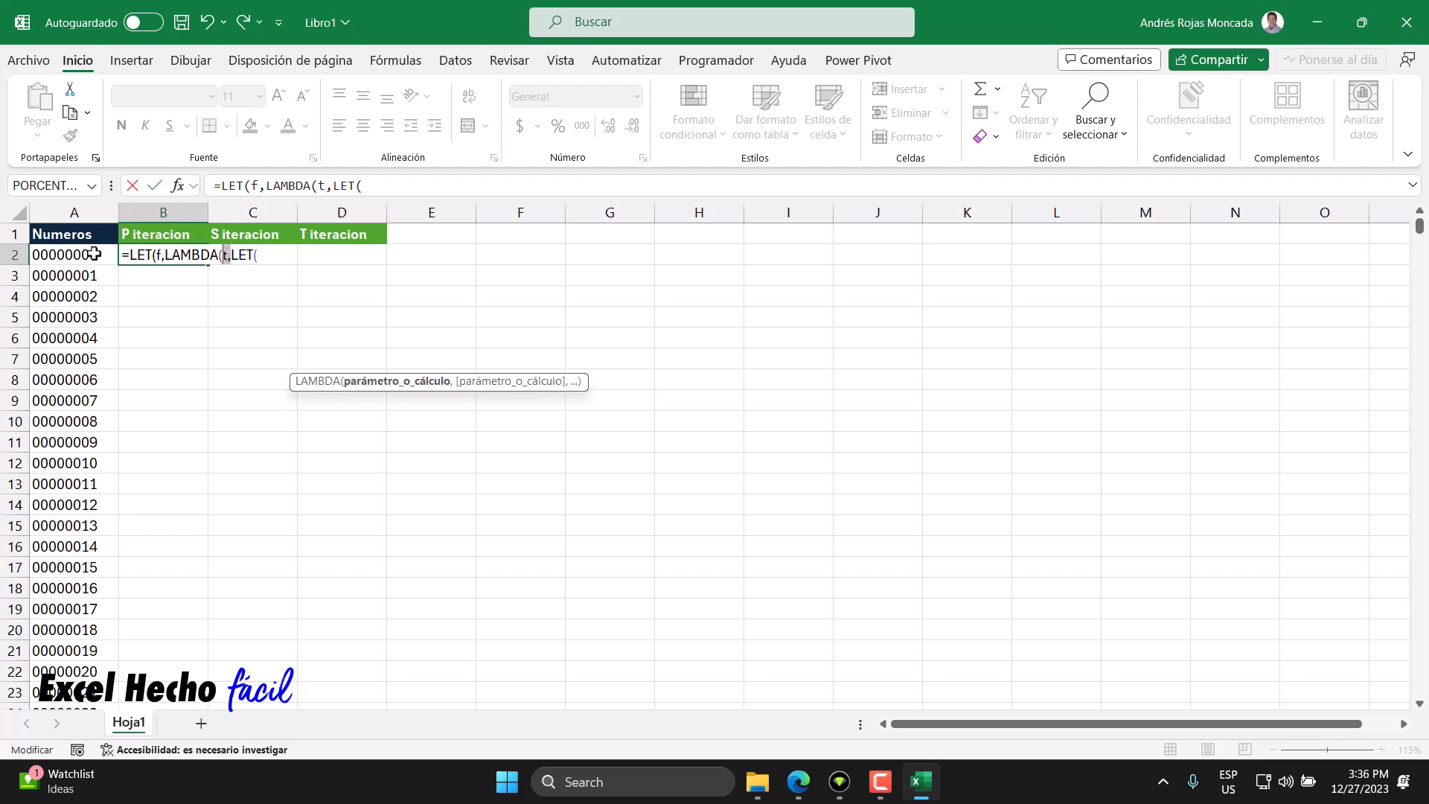
left_click(262, 254)
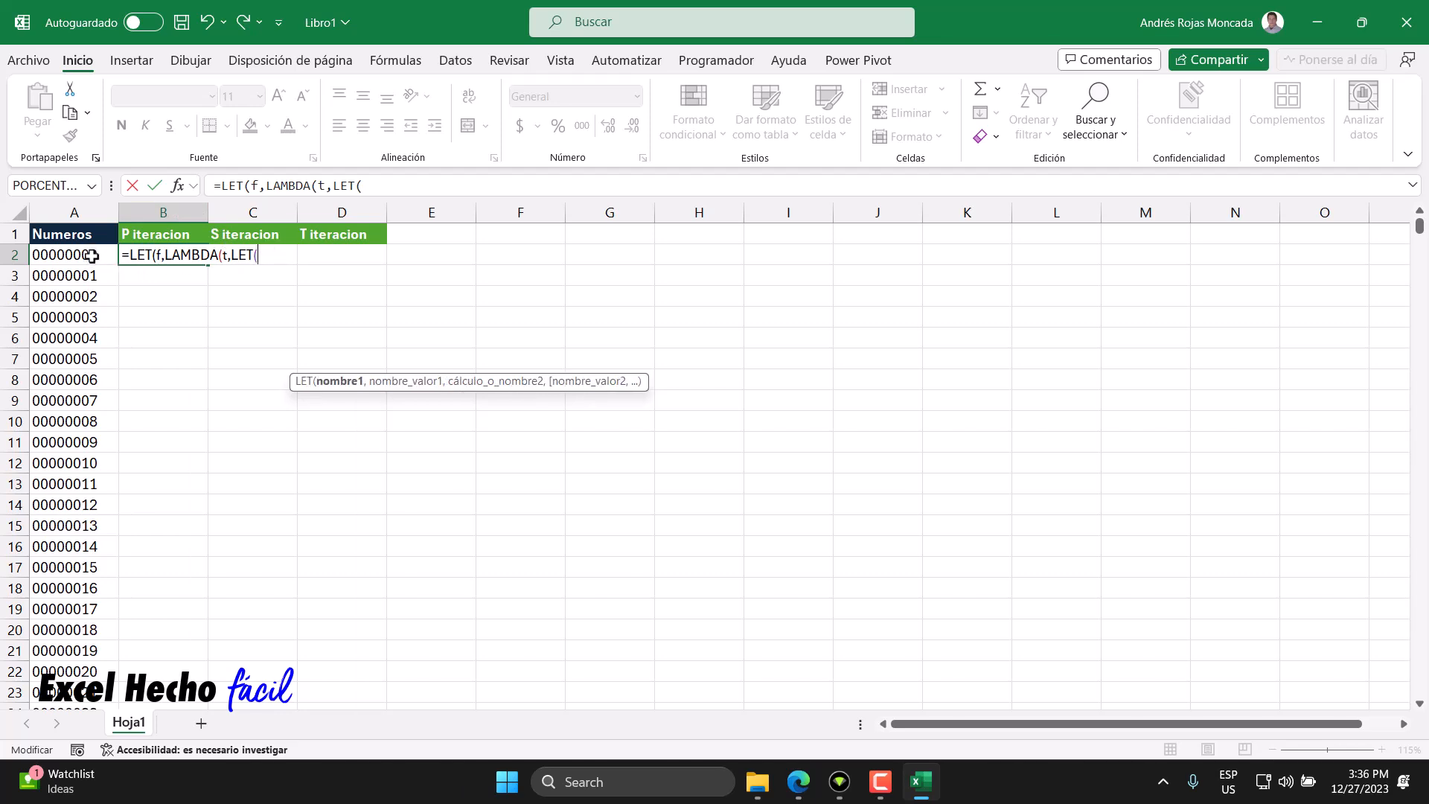
left_click(225, 255)
left_click(262, 254)
type(",")
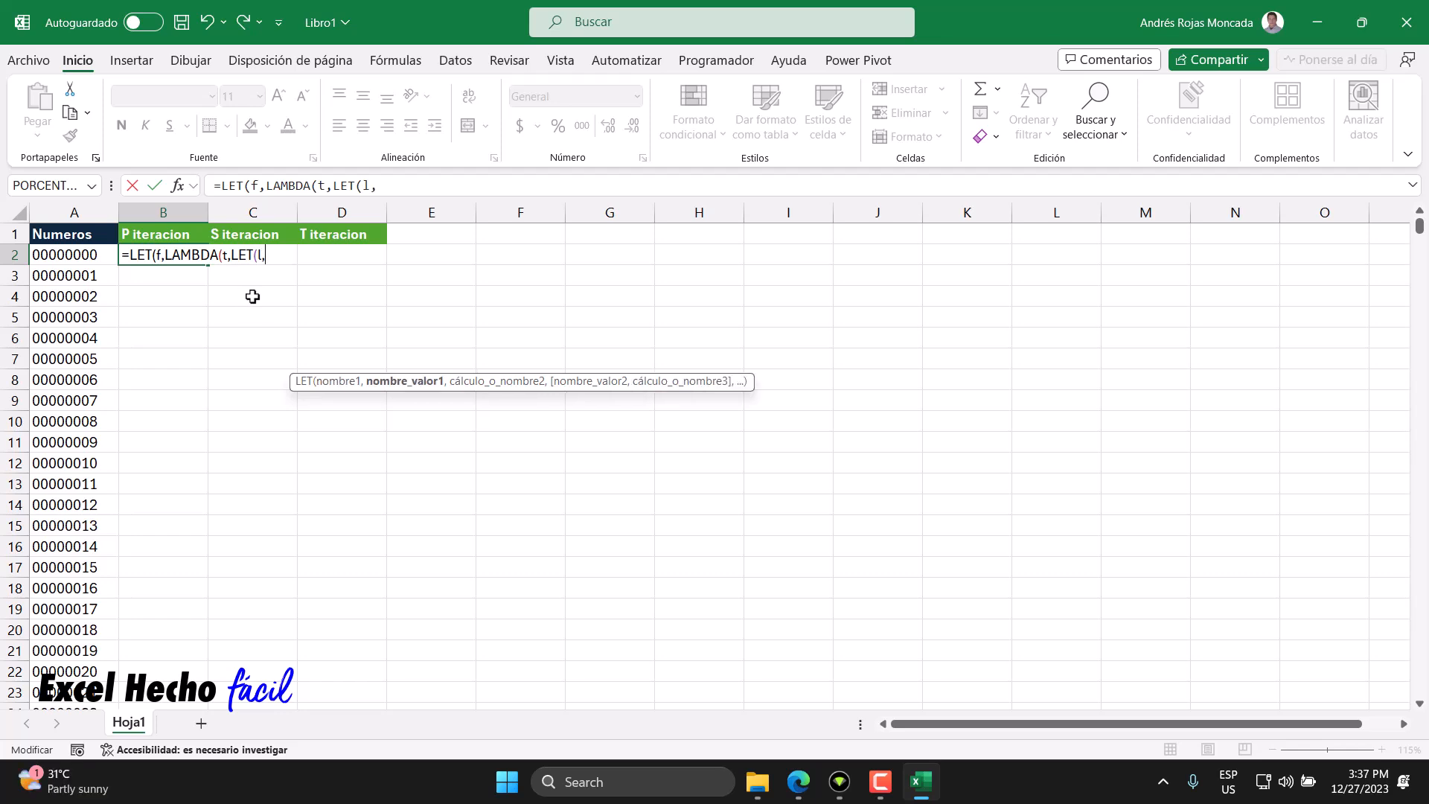
left_click(231, 255)
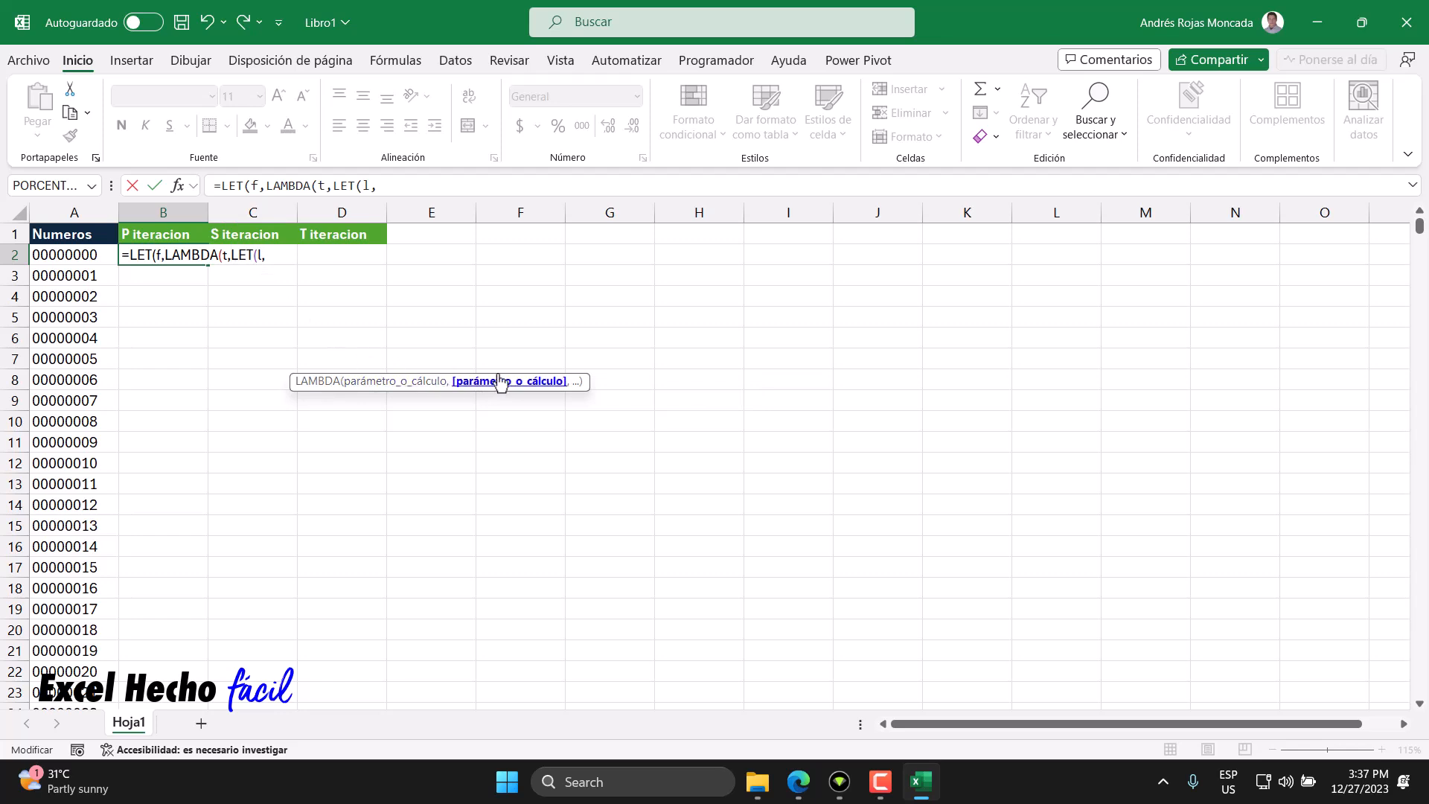
left_click(265, 254)
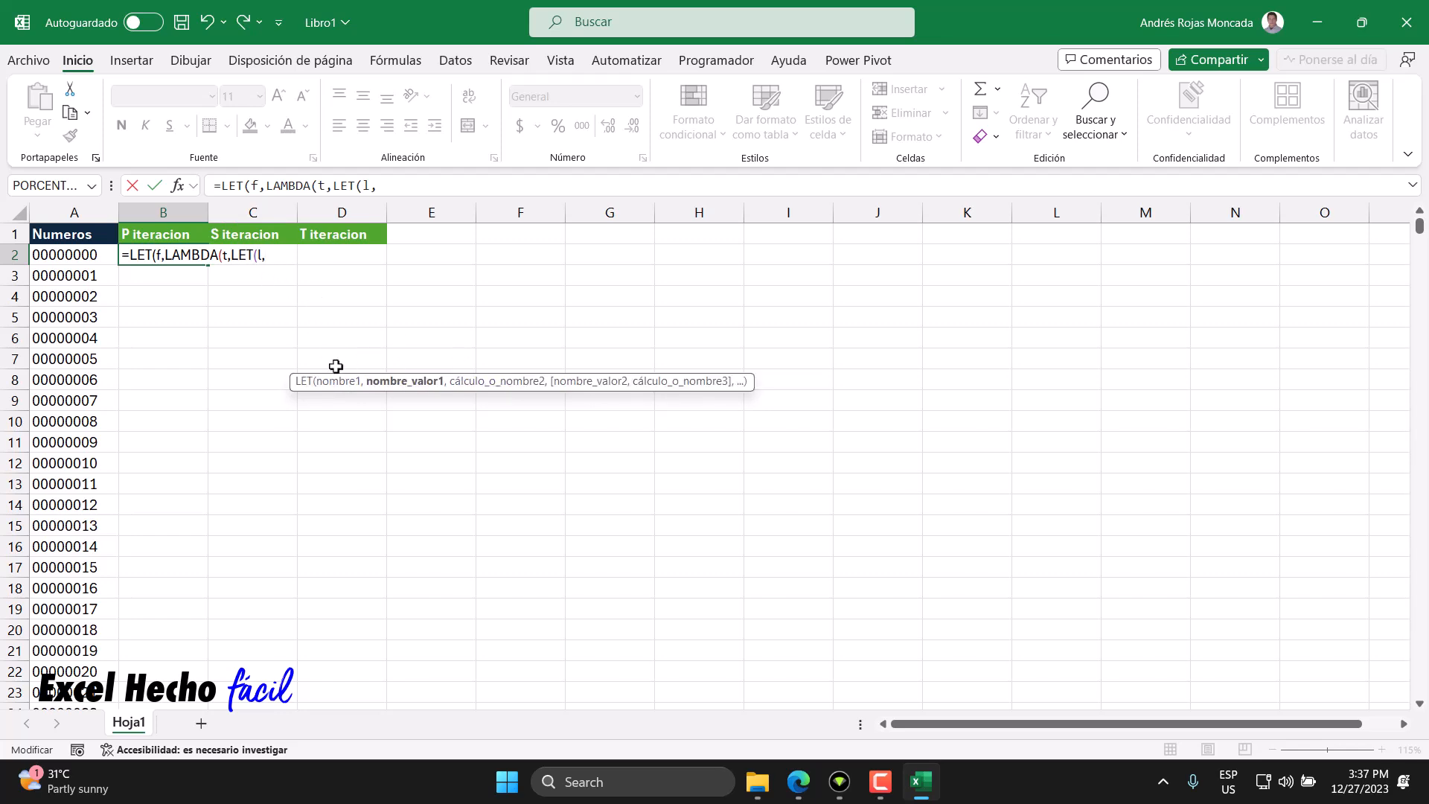
- Define l as LARGO(t), the length of the input text, and add the separator for the next argument
type("LARGO(")
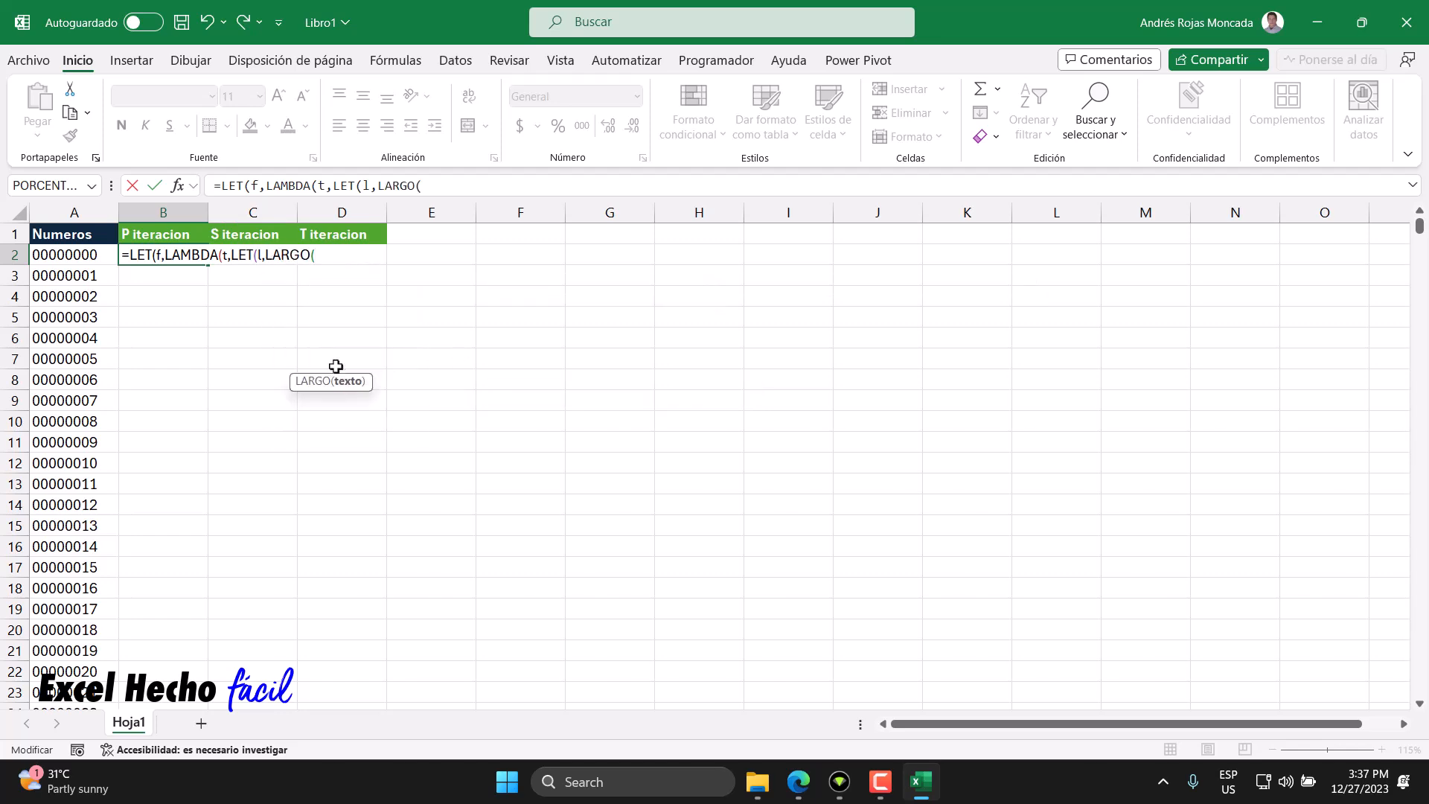
left_click(227, 261)
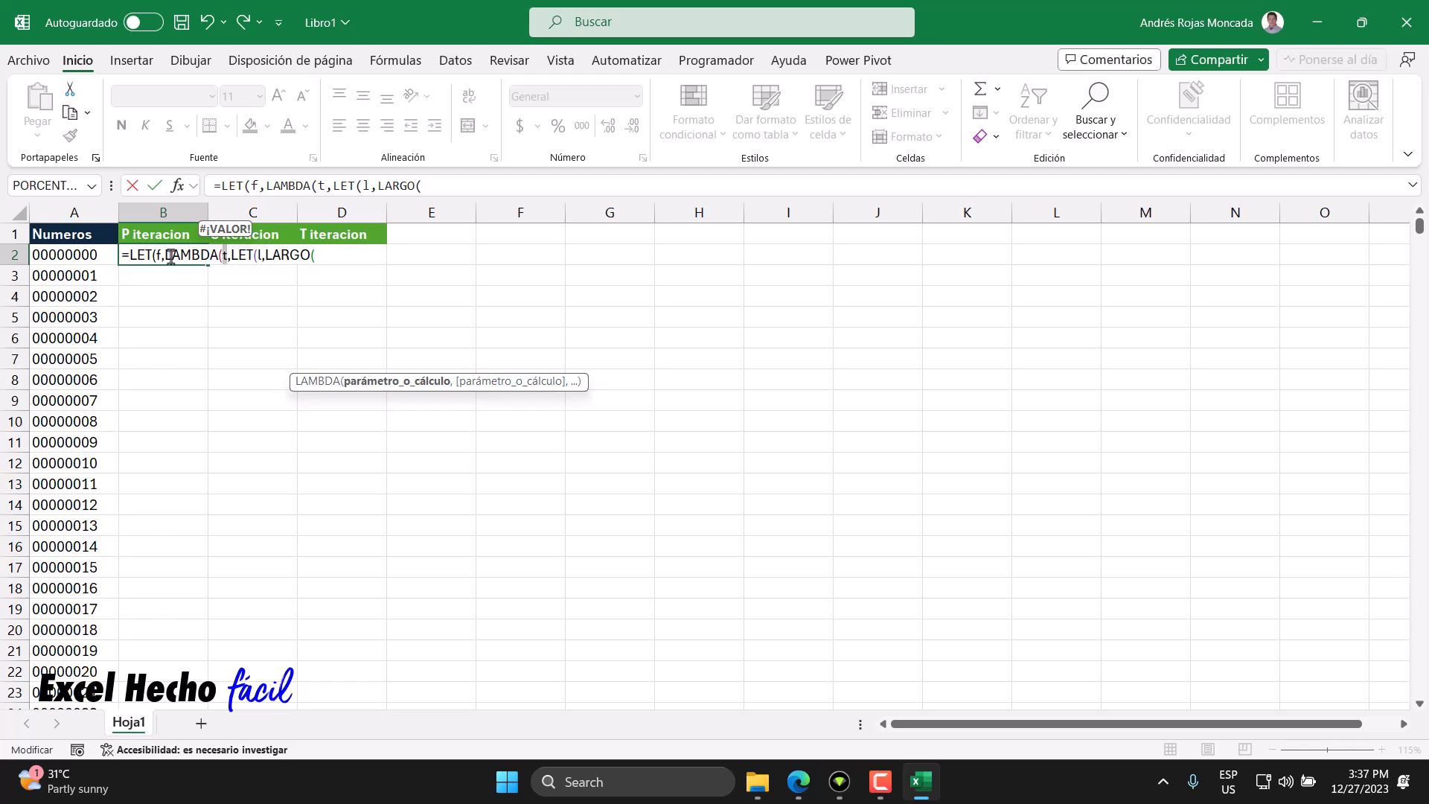
left_click_drag(162, 257, 129, 255)
left_click(313, 256)
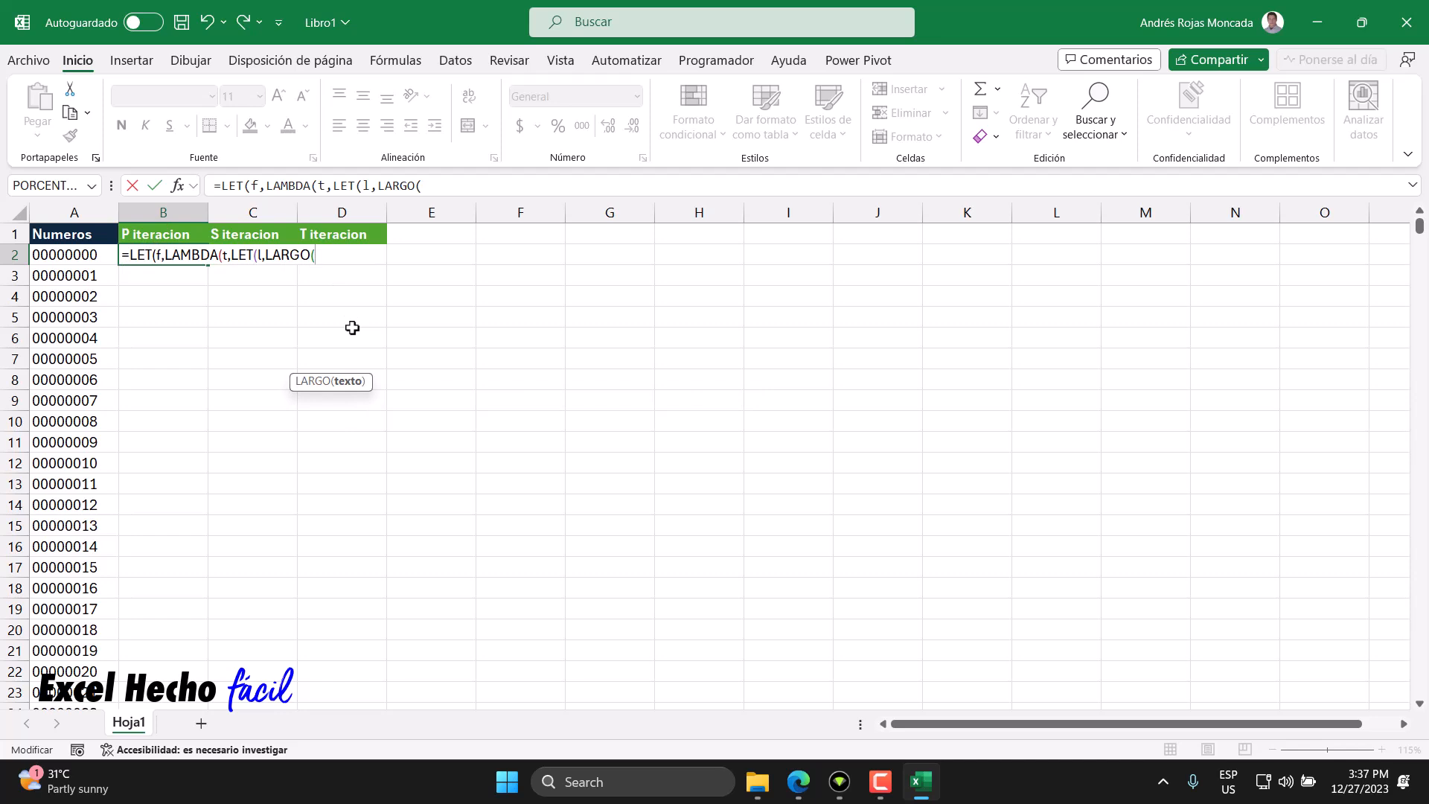
type("t")
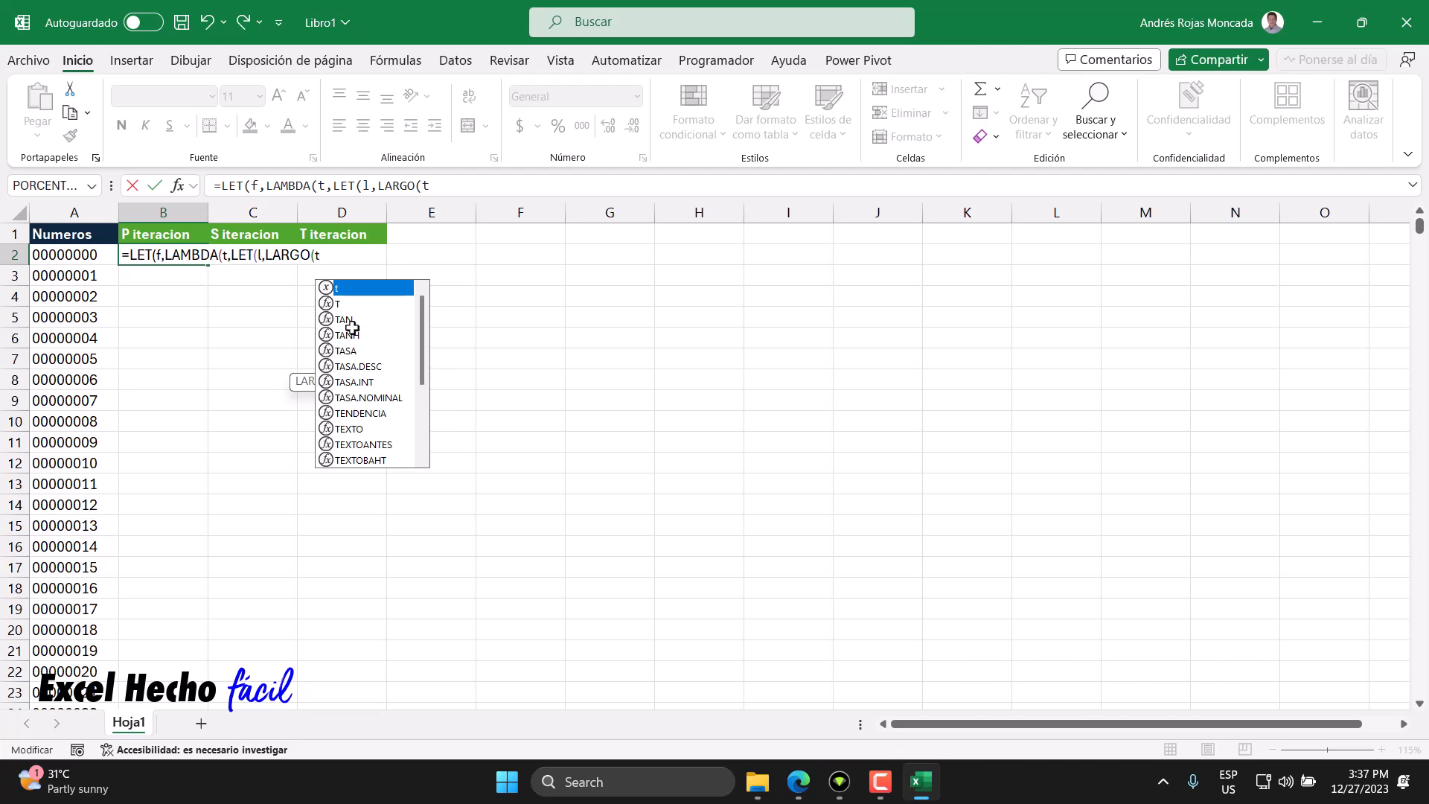
type(")")
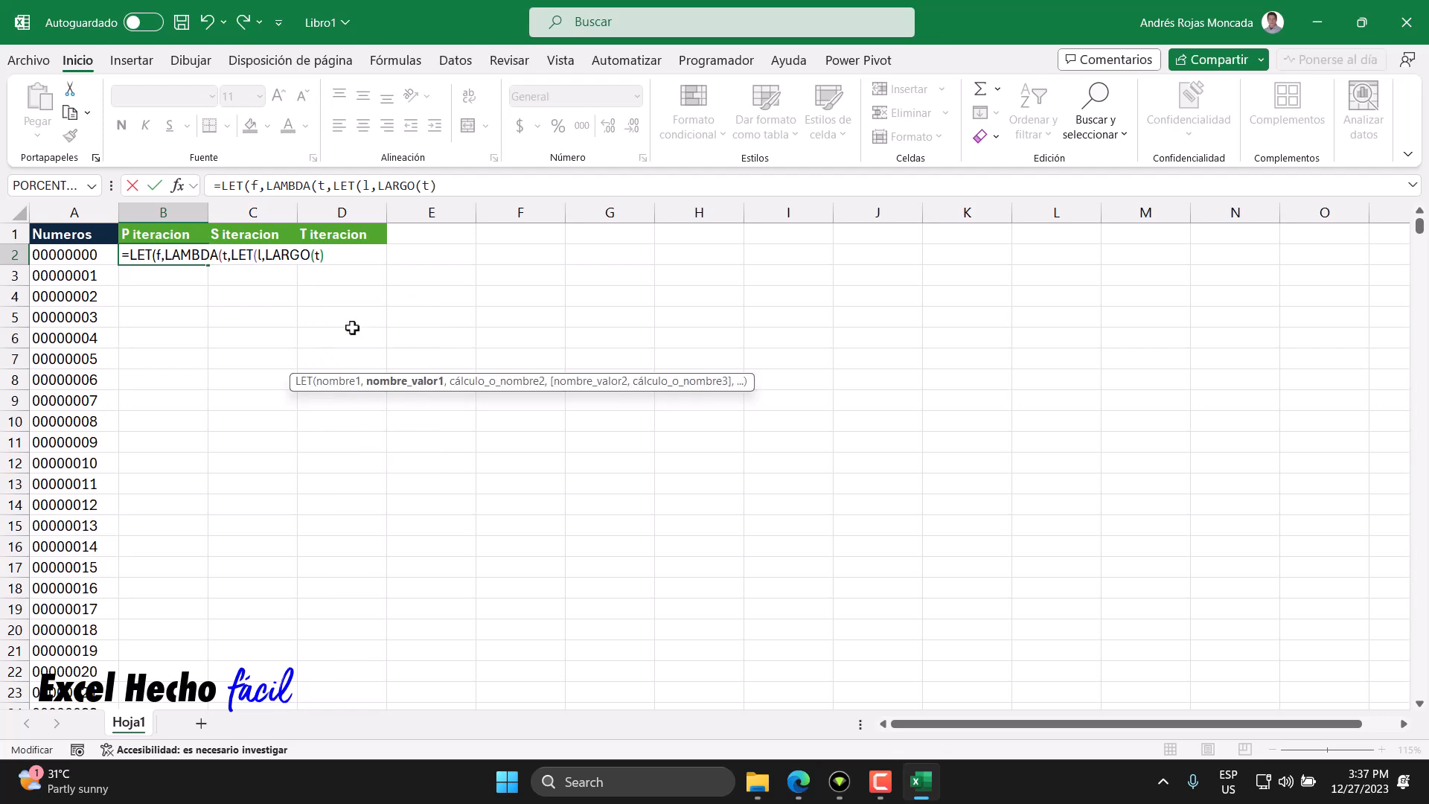
left_click_drag(265, 255, 325, 262)
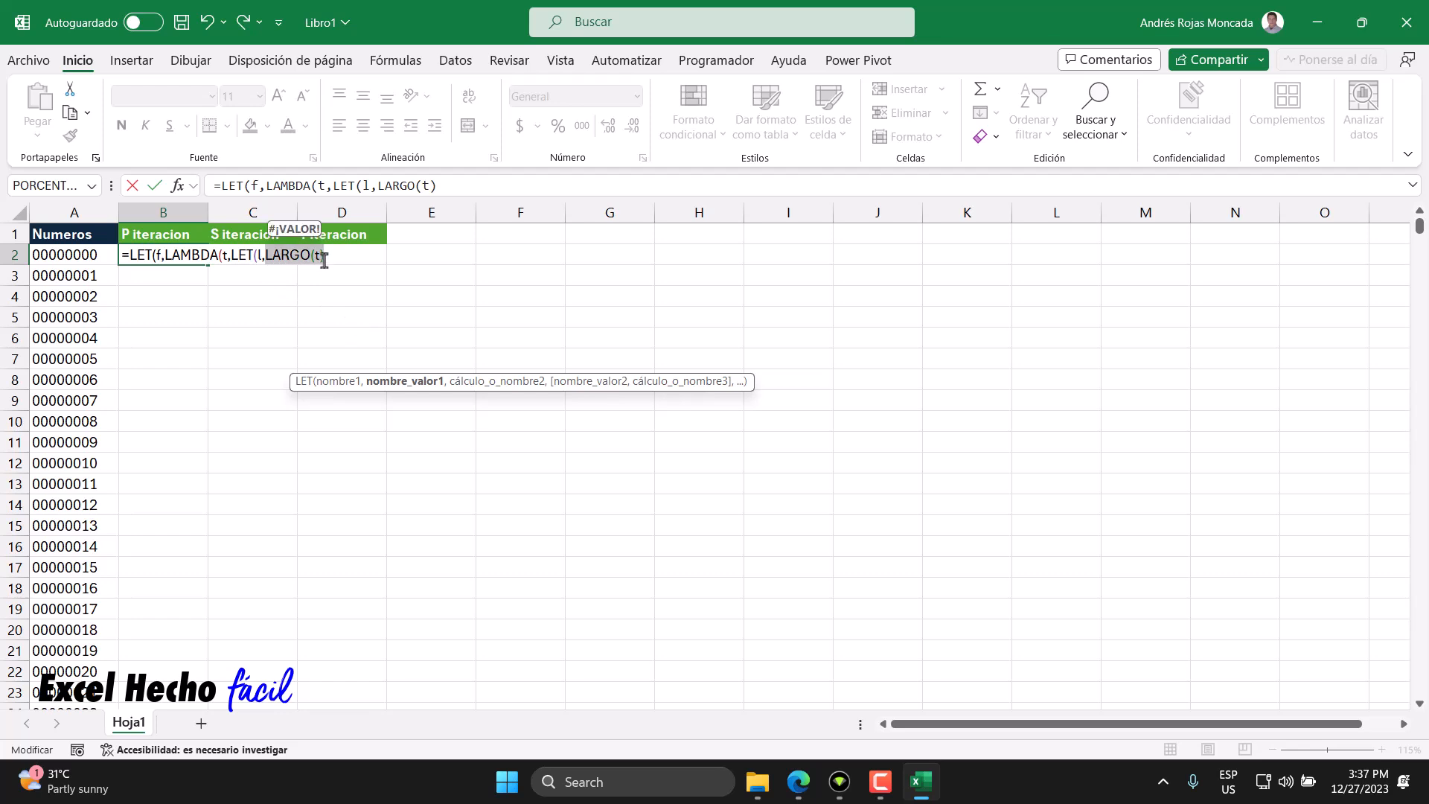
left_click(257, 257)
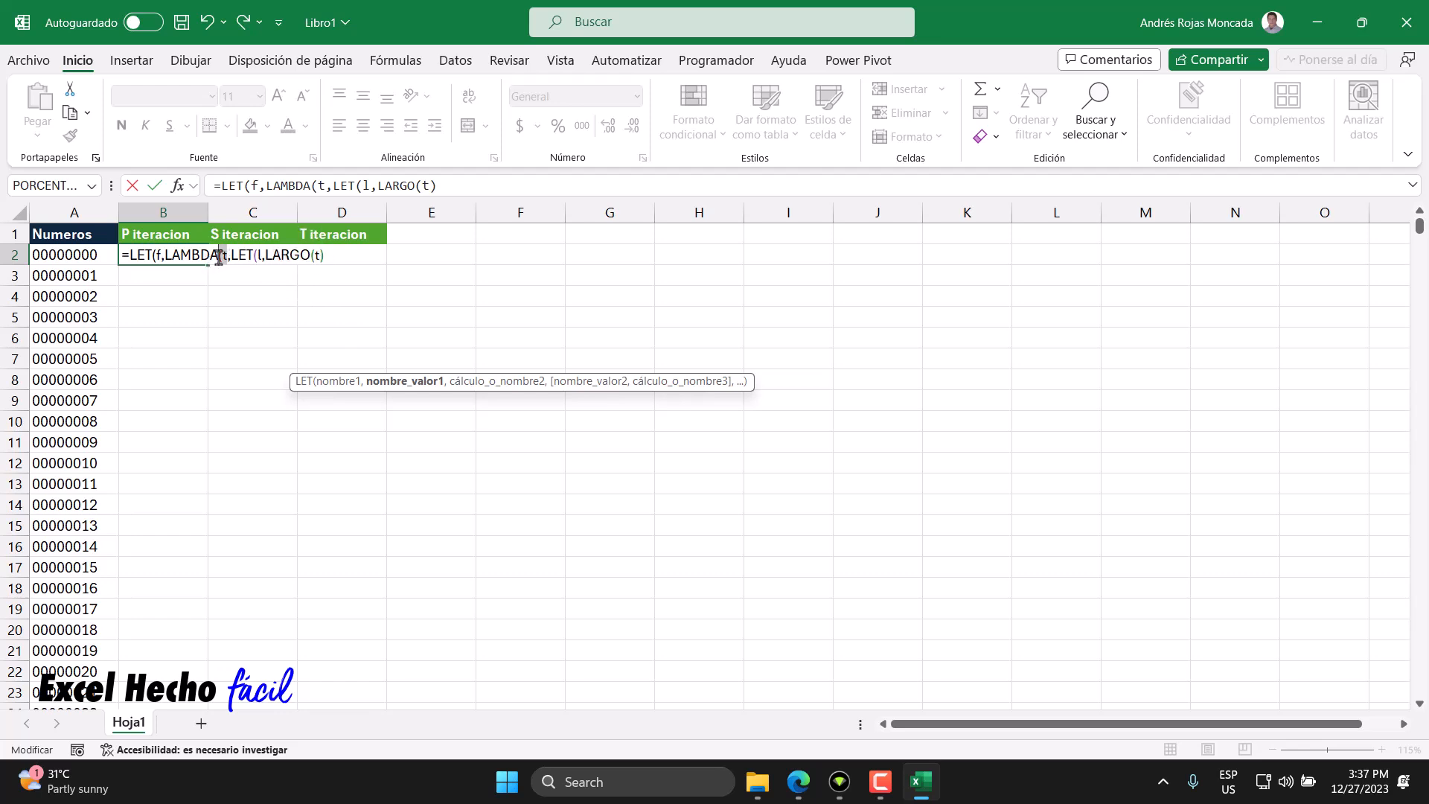
double_click(261, 257)
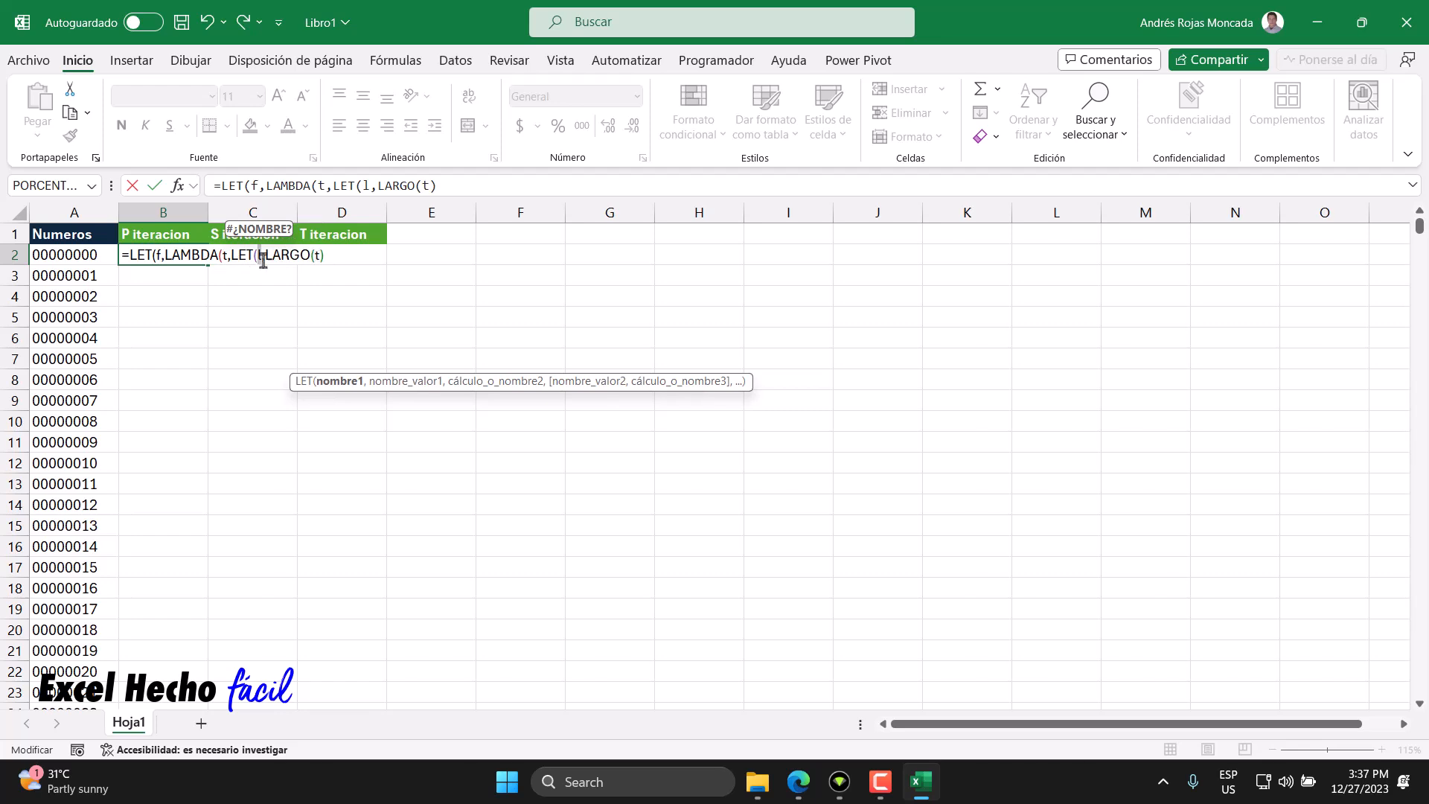
left_click(262, 257)
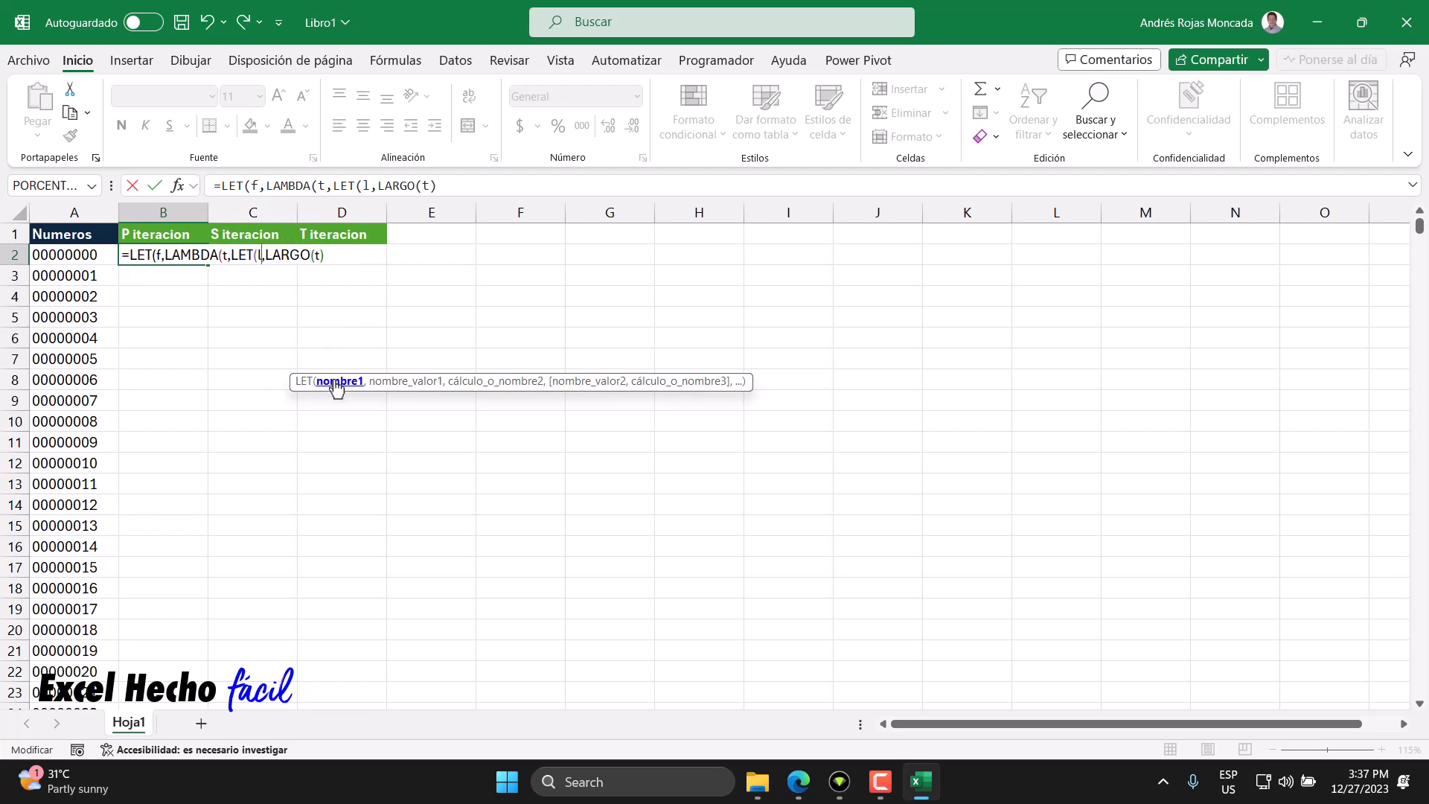
left_click_drag(266, 256, 338, 256)
left_click(337, 255)
type(",")
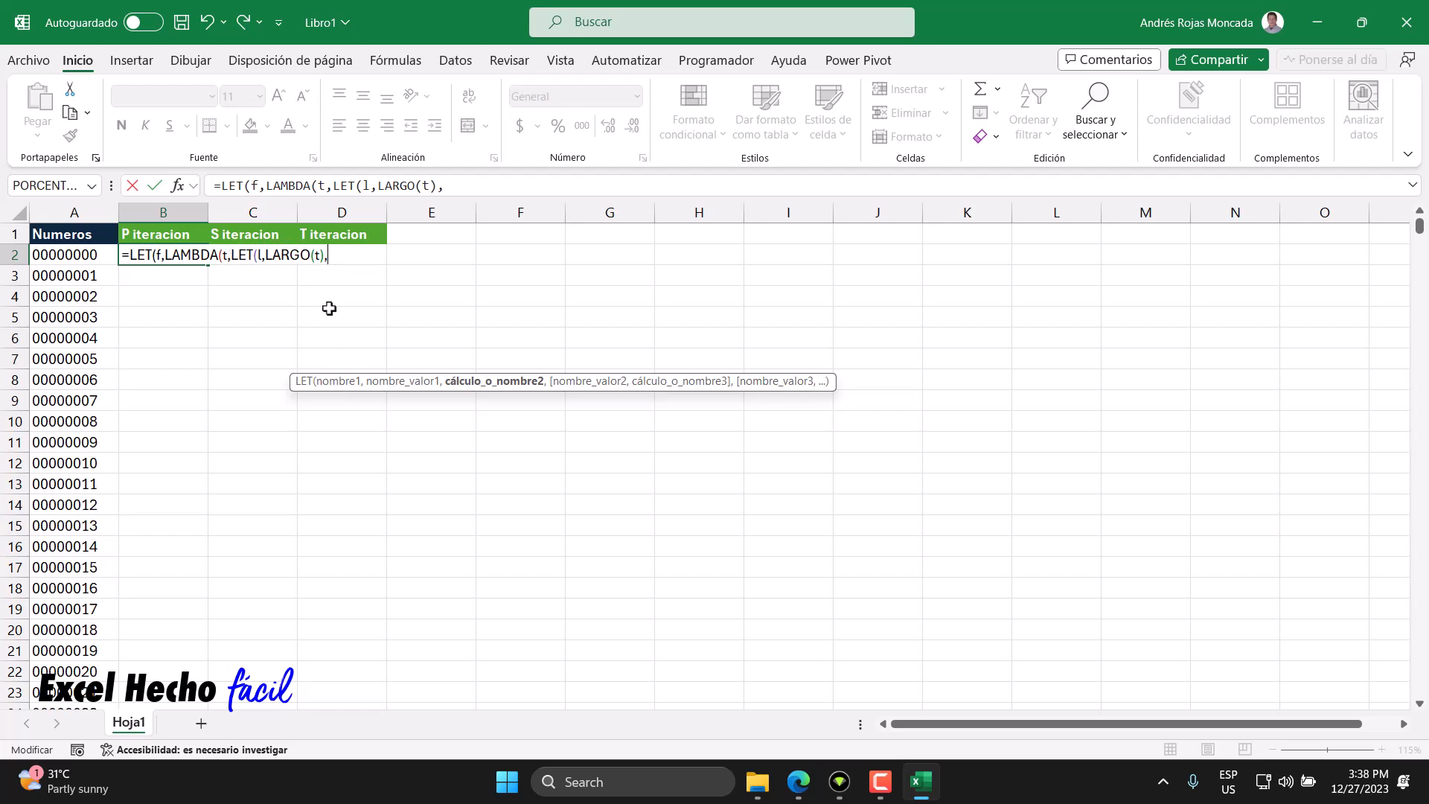
- Start an SI condition testing whether l equals 1
type("SI(")
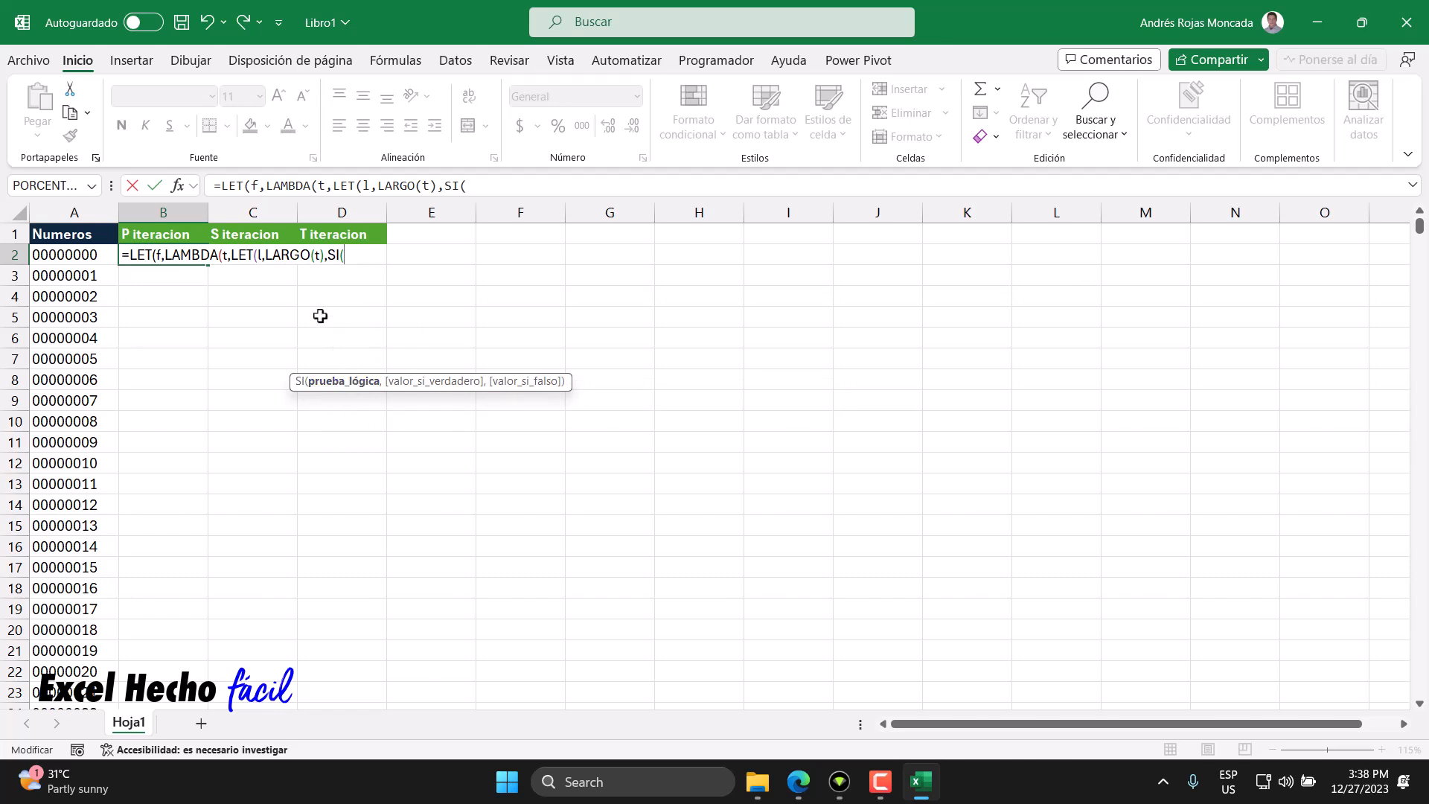
type("l")
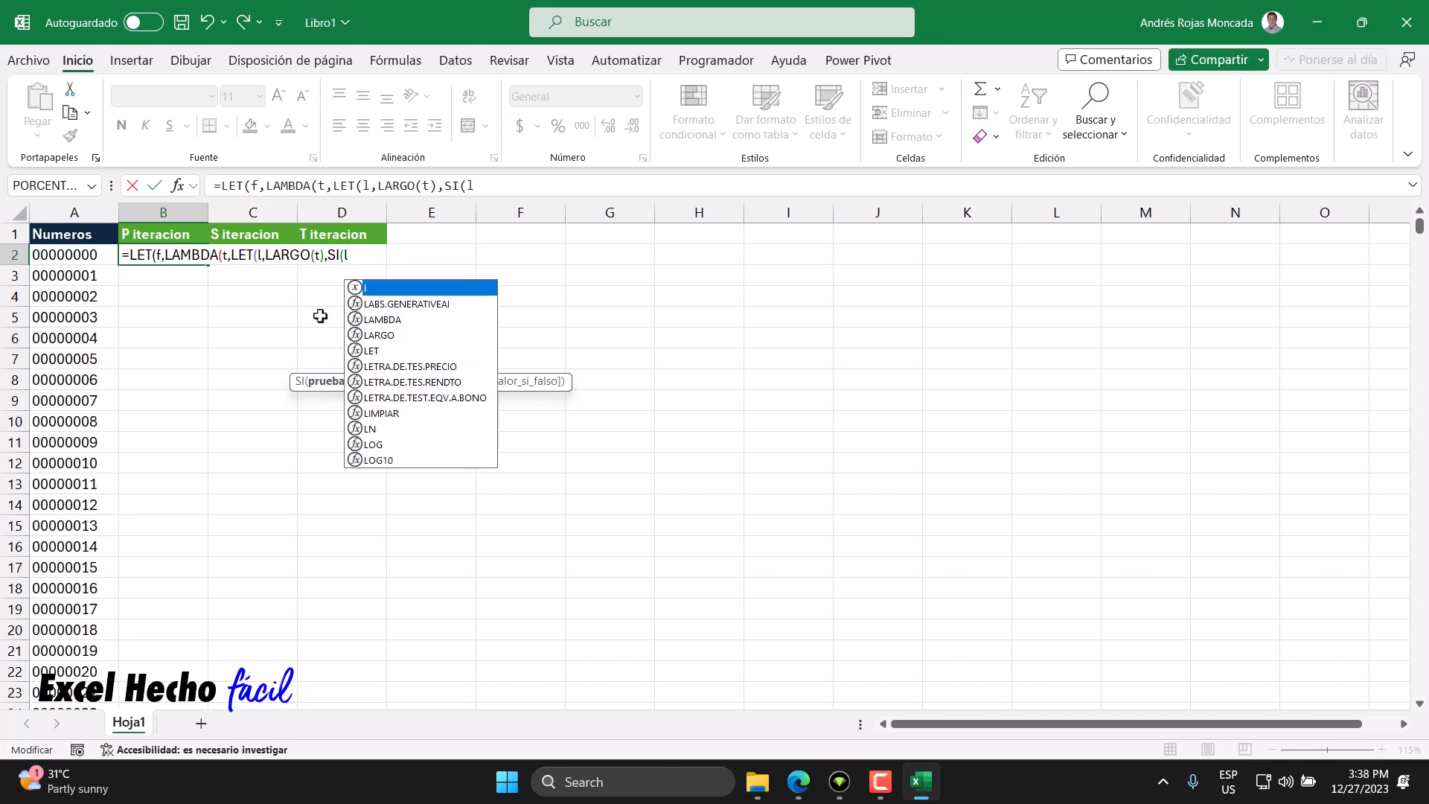
left_click(225, 254)
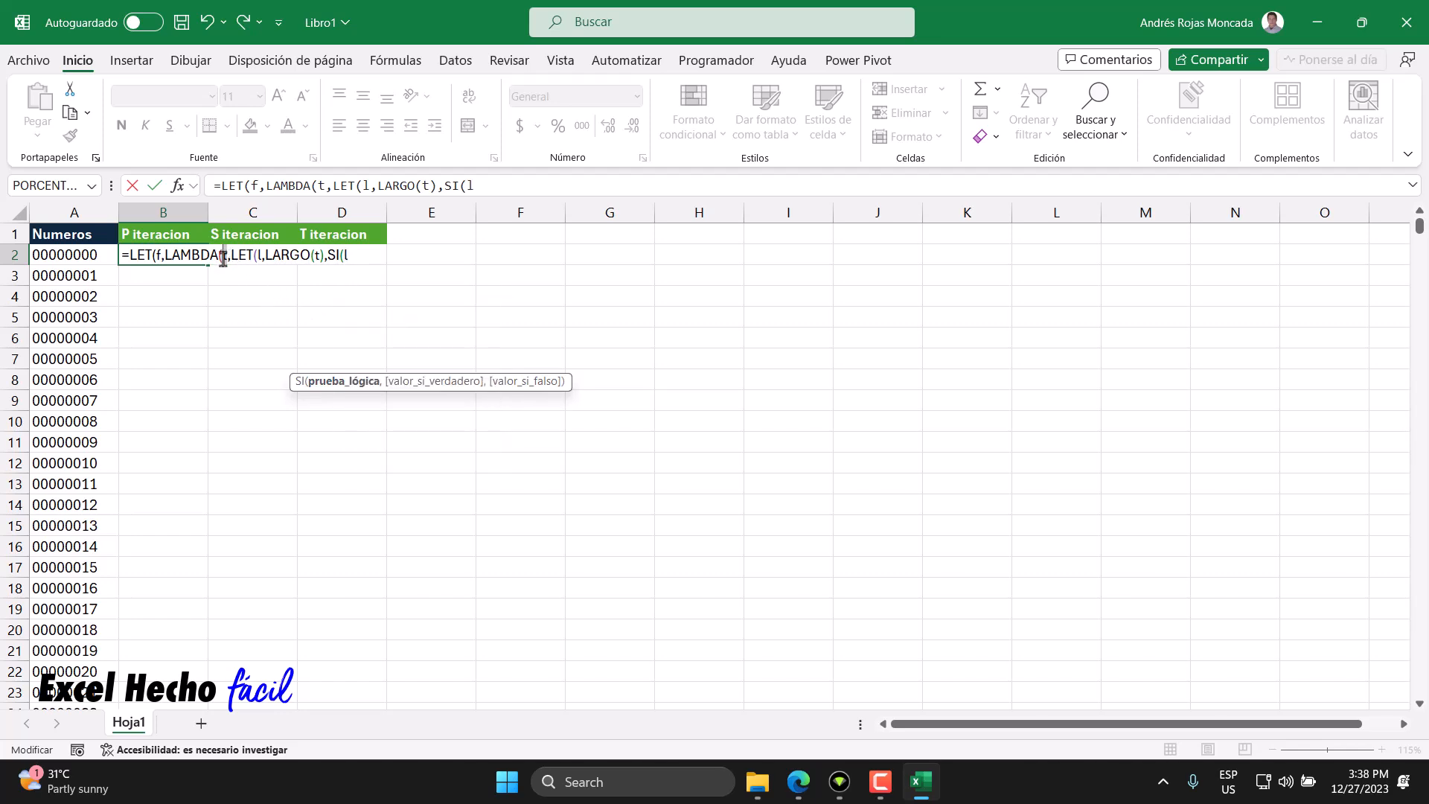
left_click(157, 255)
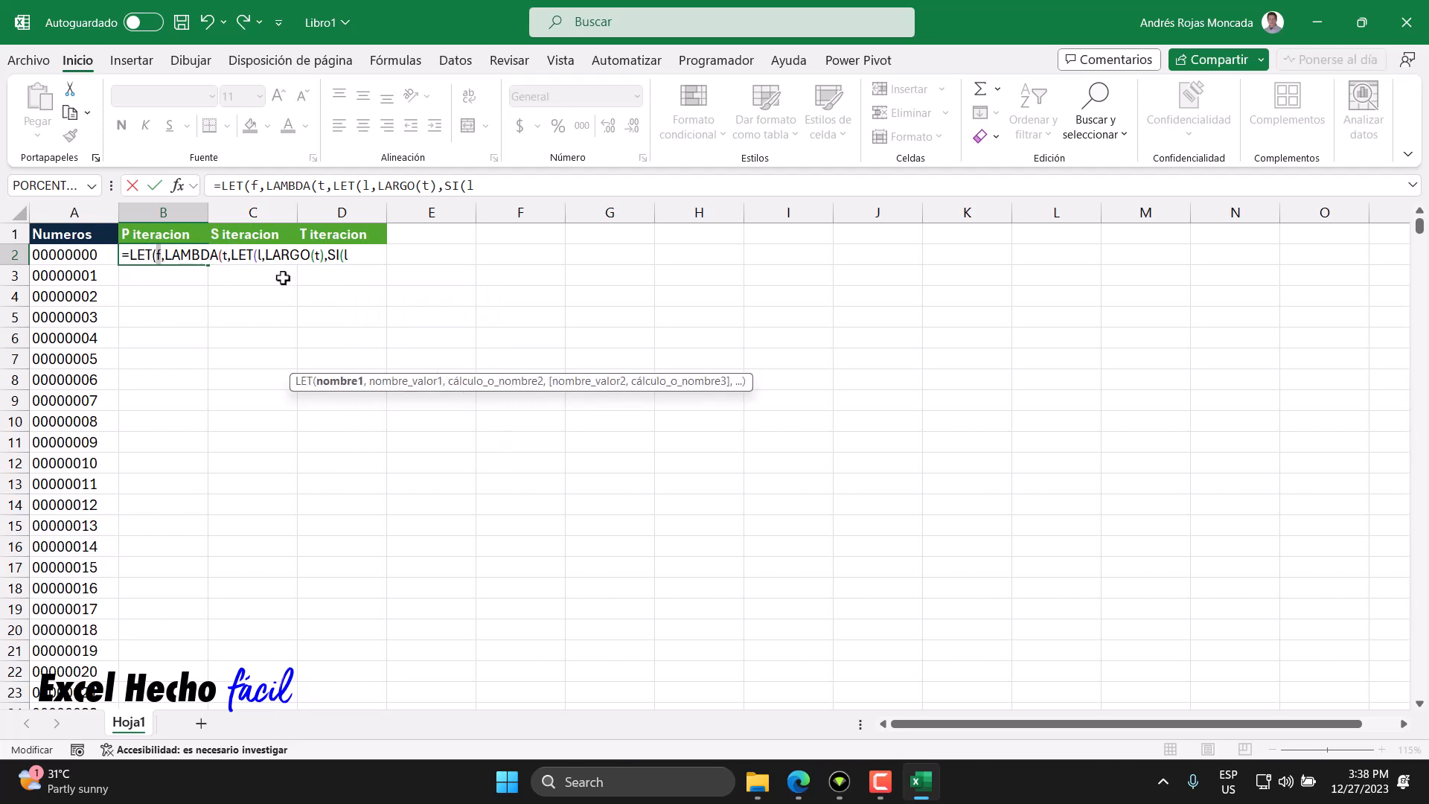
left_click(356, 254)
type("=")
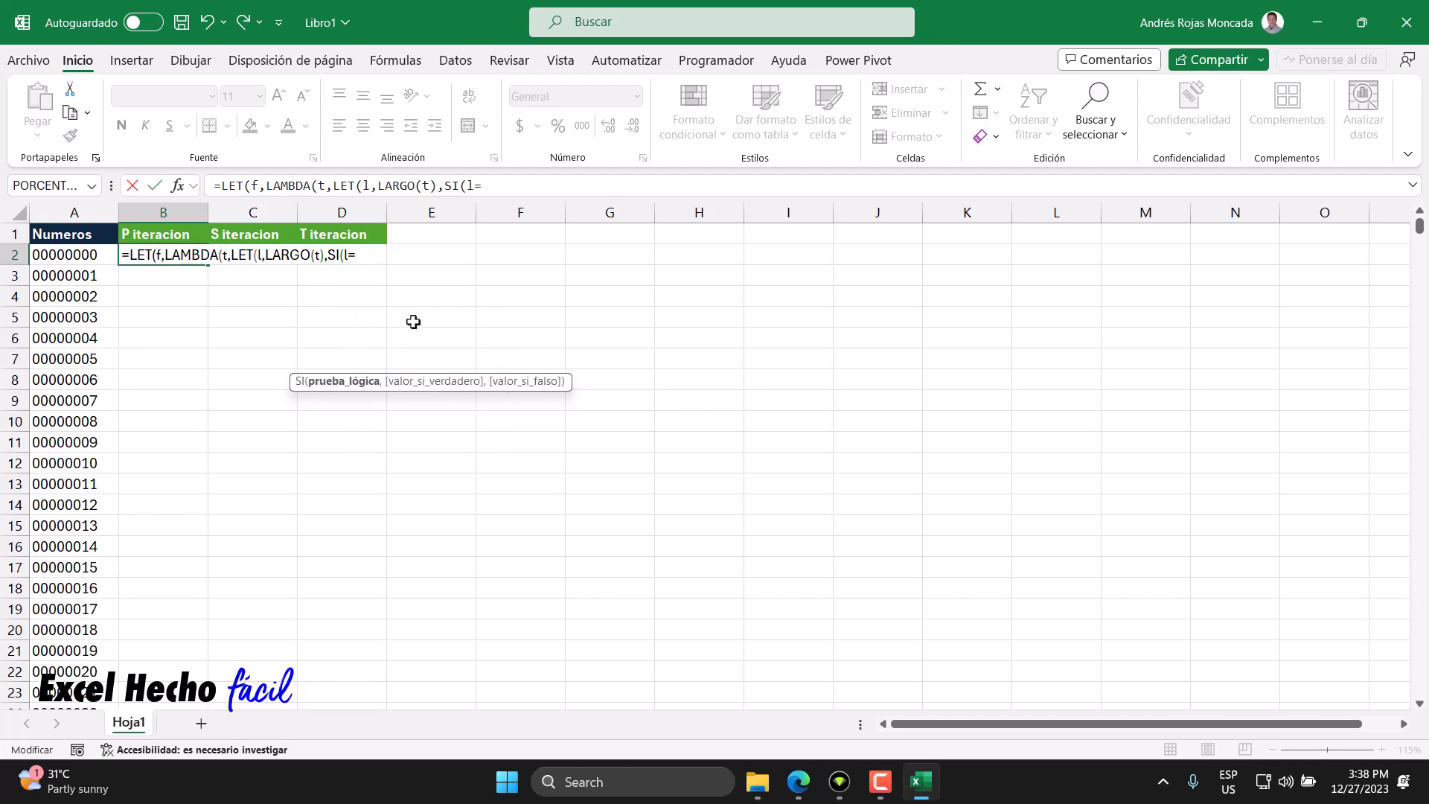
type("1,")
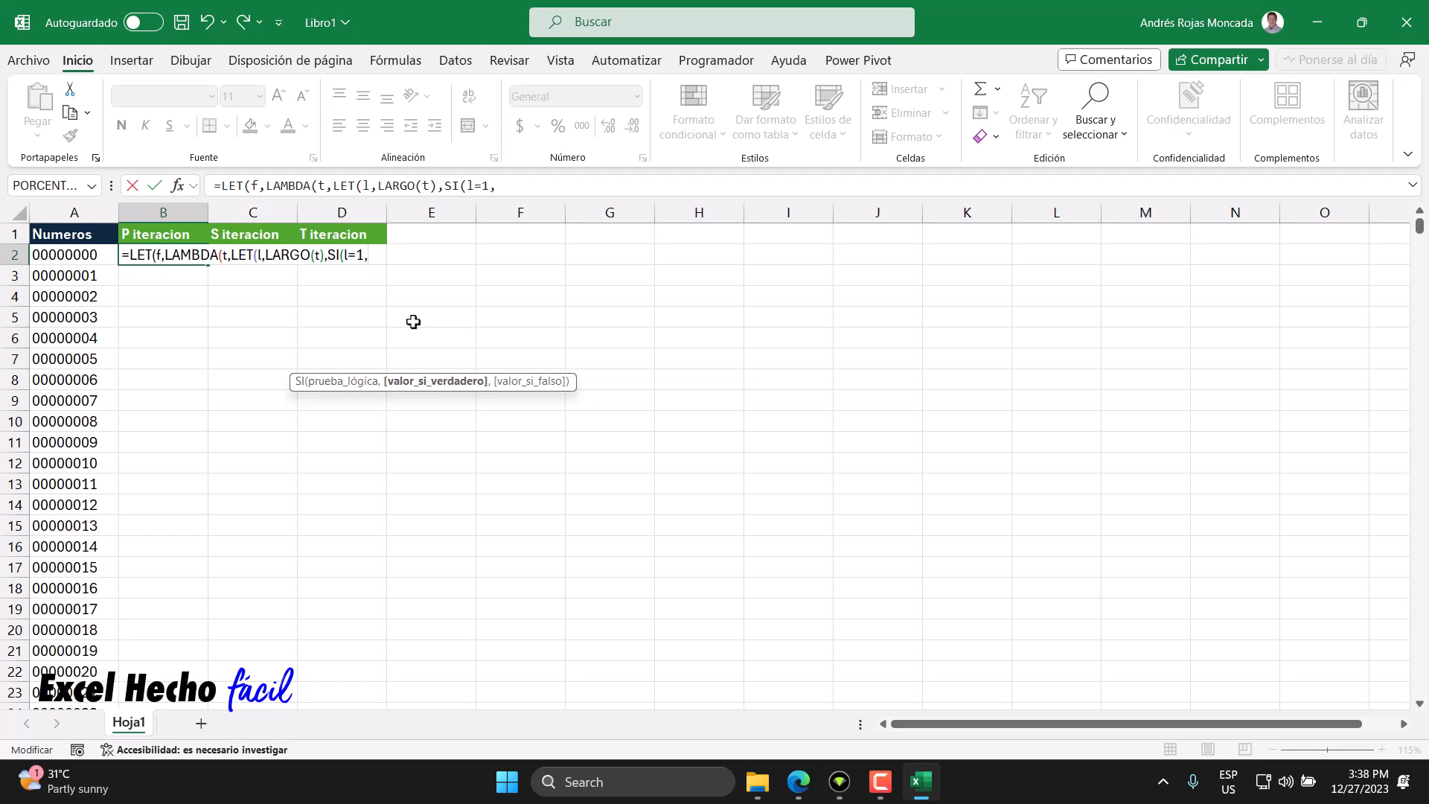
type("t")
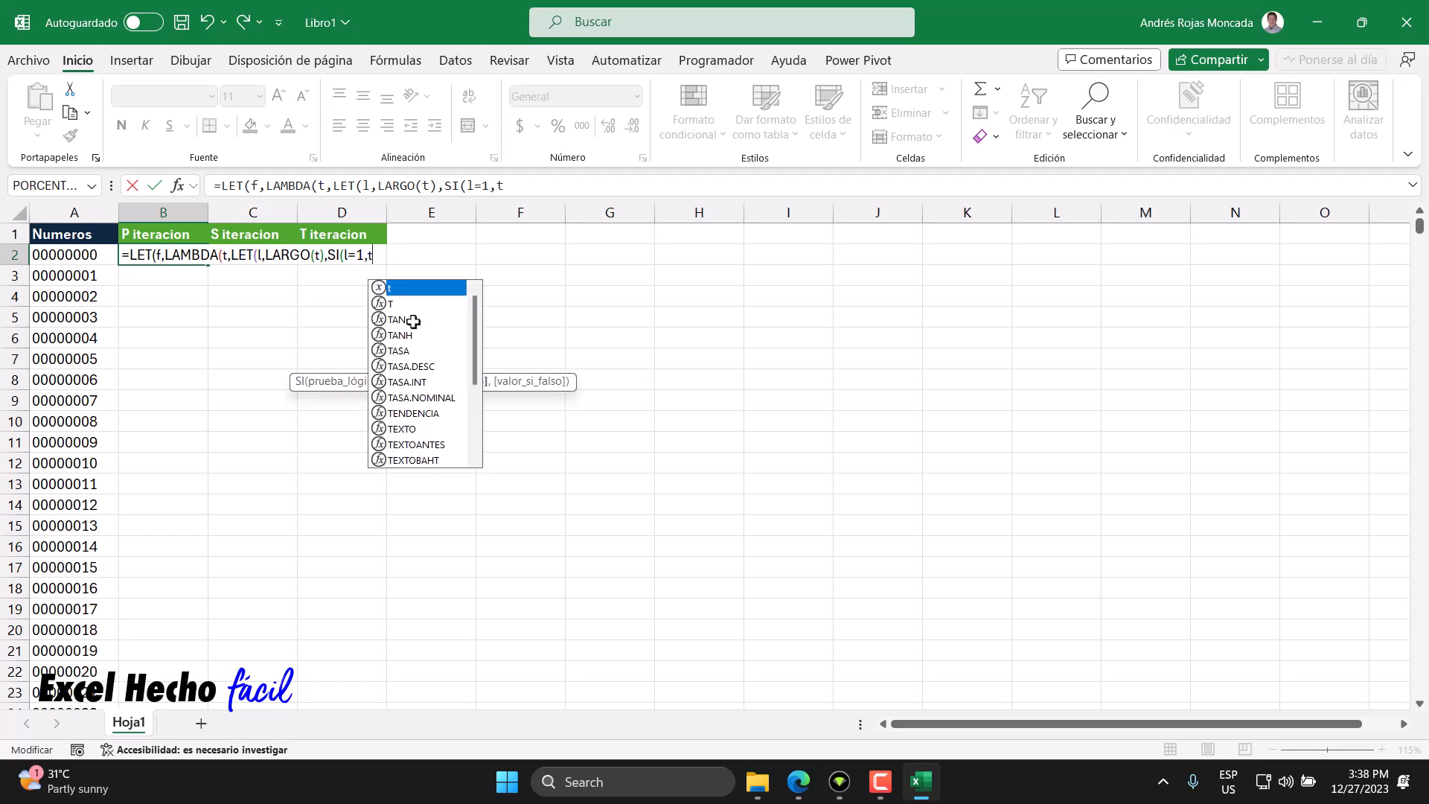
type("*1")
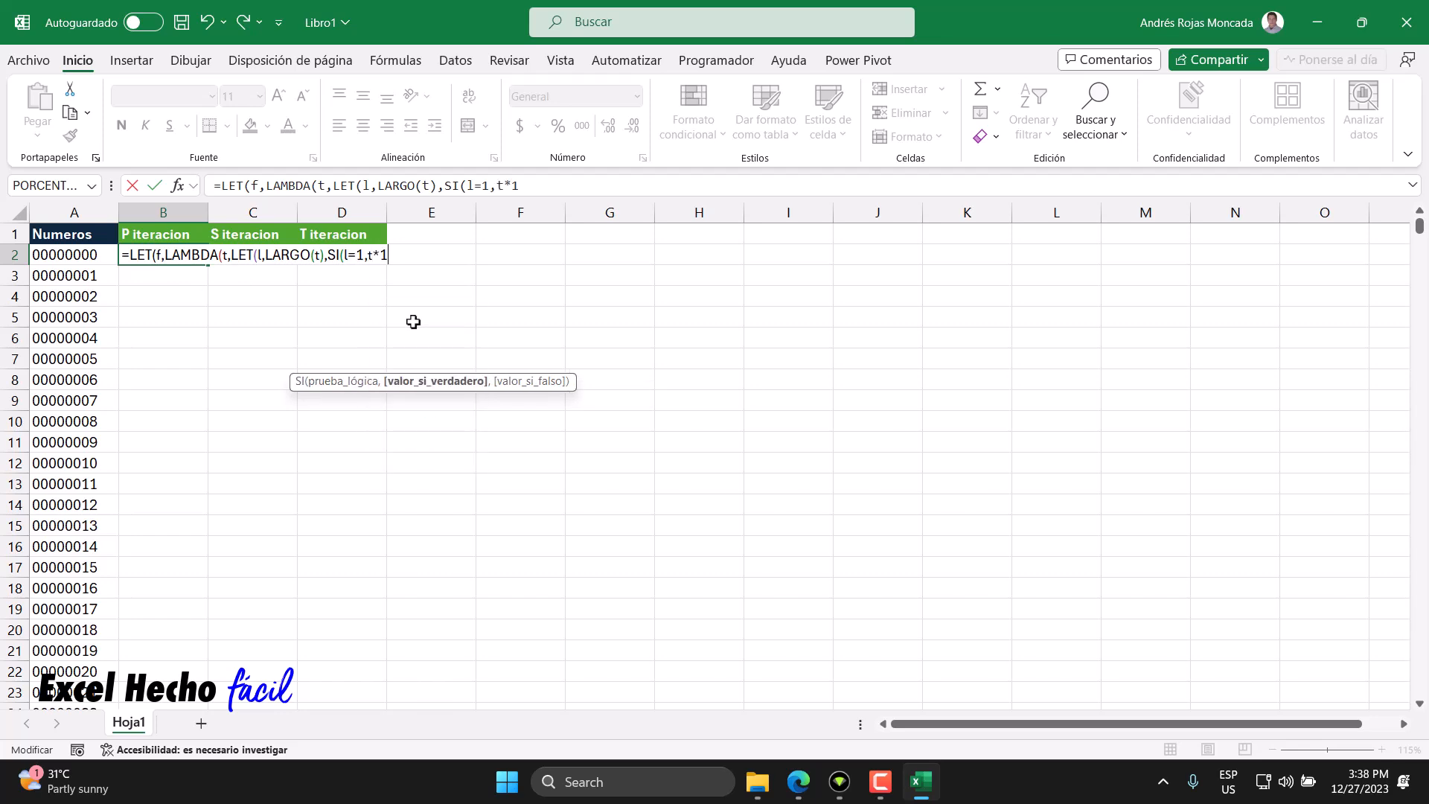
- Set the SI true result to t*1 and add the separator for the false branch
double_click(372, 255)
left_click(357, 257)
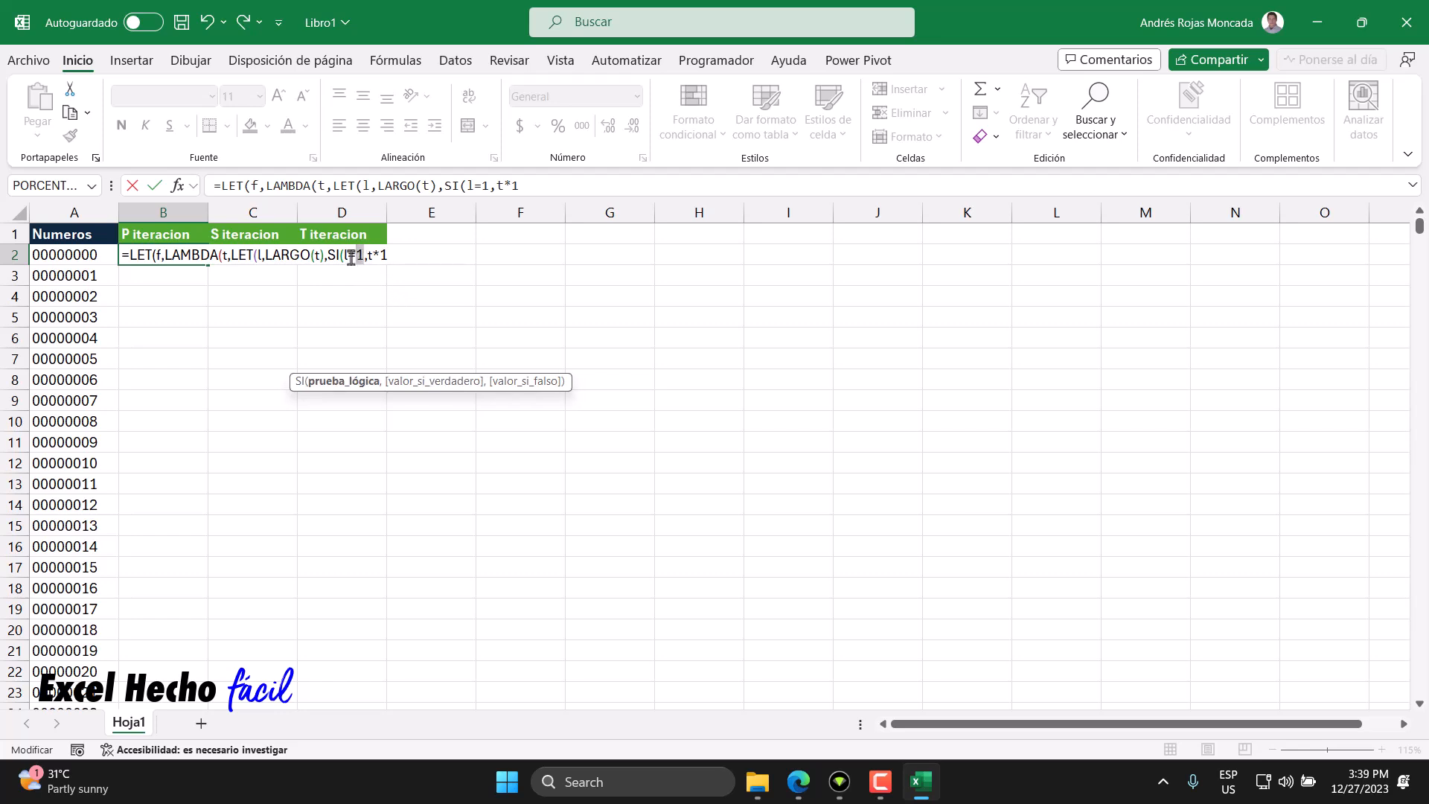
left_click(261, 257)
double_click(295, 256)
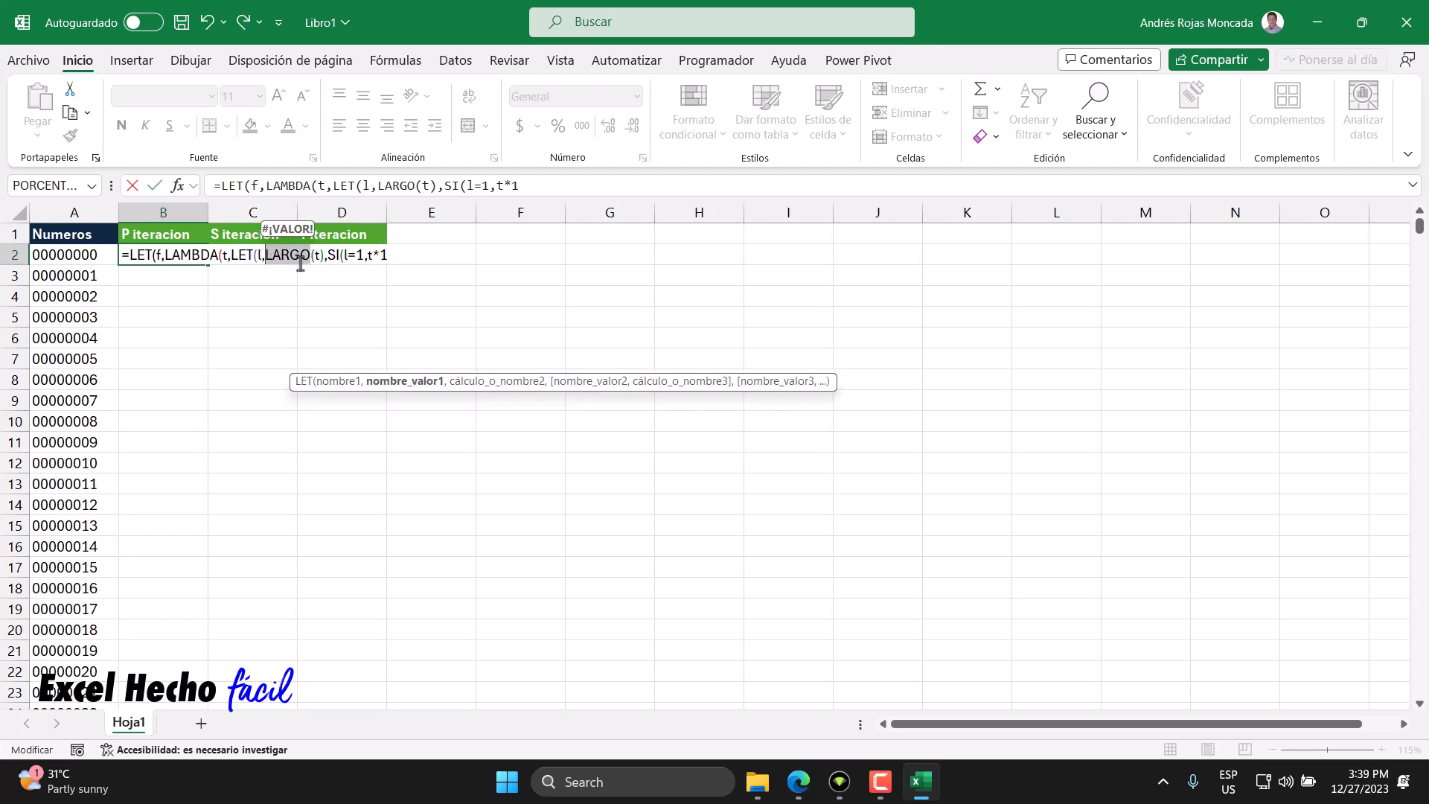
left_click(396, 255)
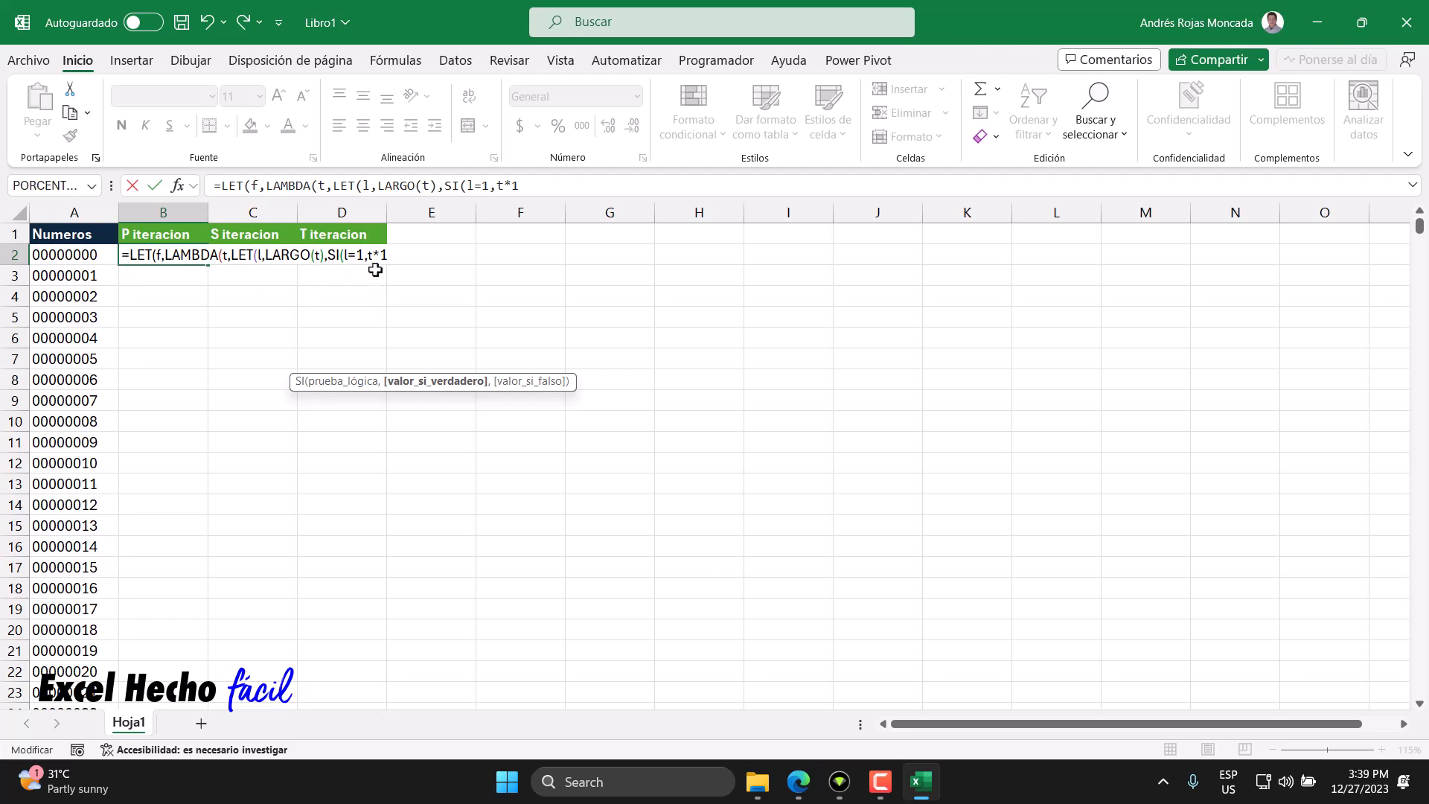
type(",")
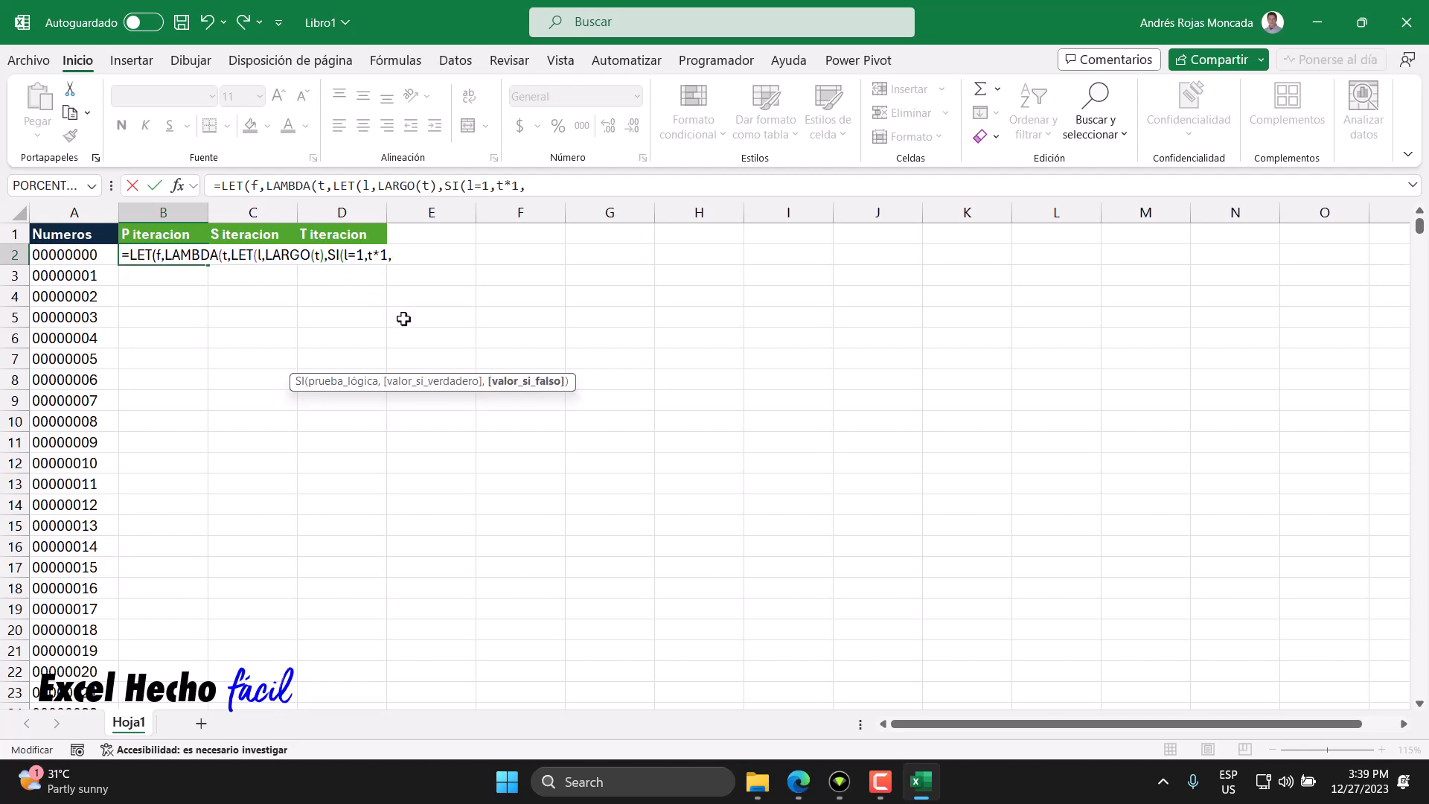
type("extr")
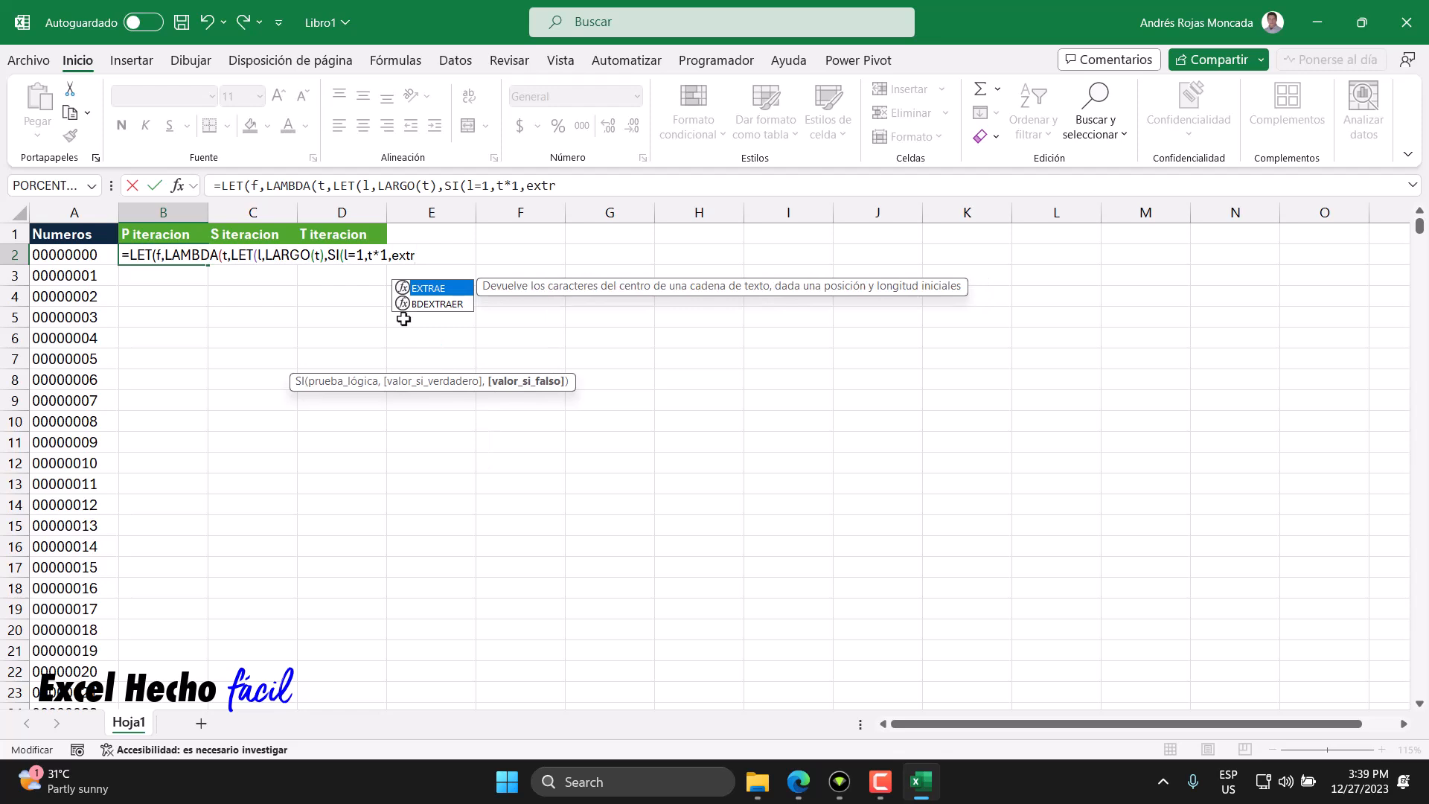
- Enter EXTRAE(t,SECUENCIA(l),1) as the SI false branch to split the text into single digits
key("Tab")
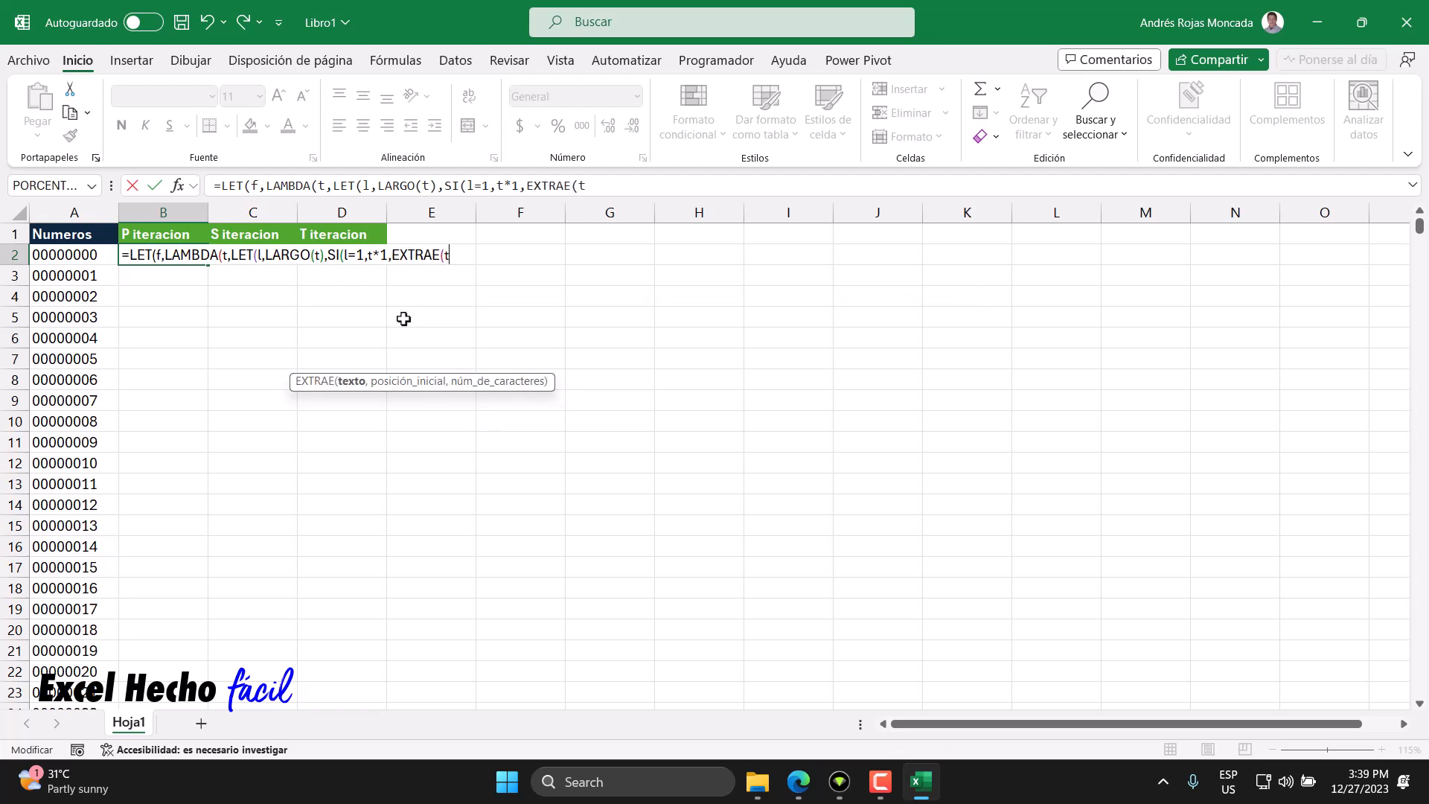
type("t,sec")
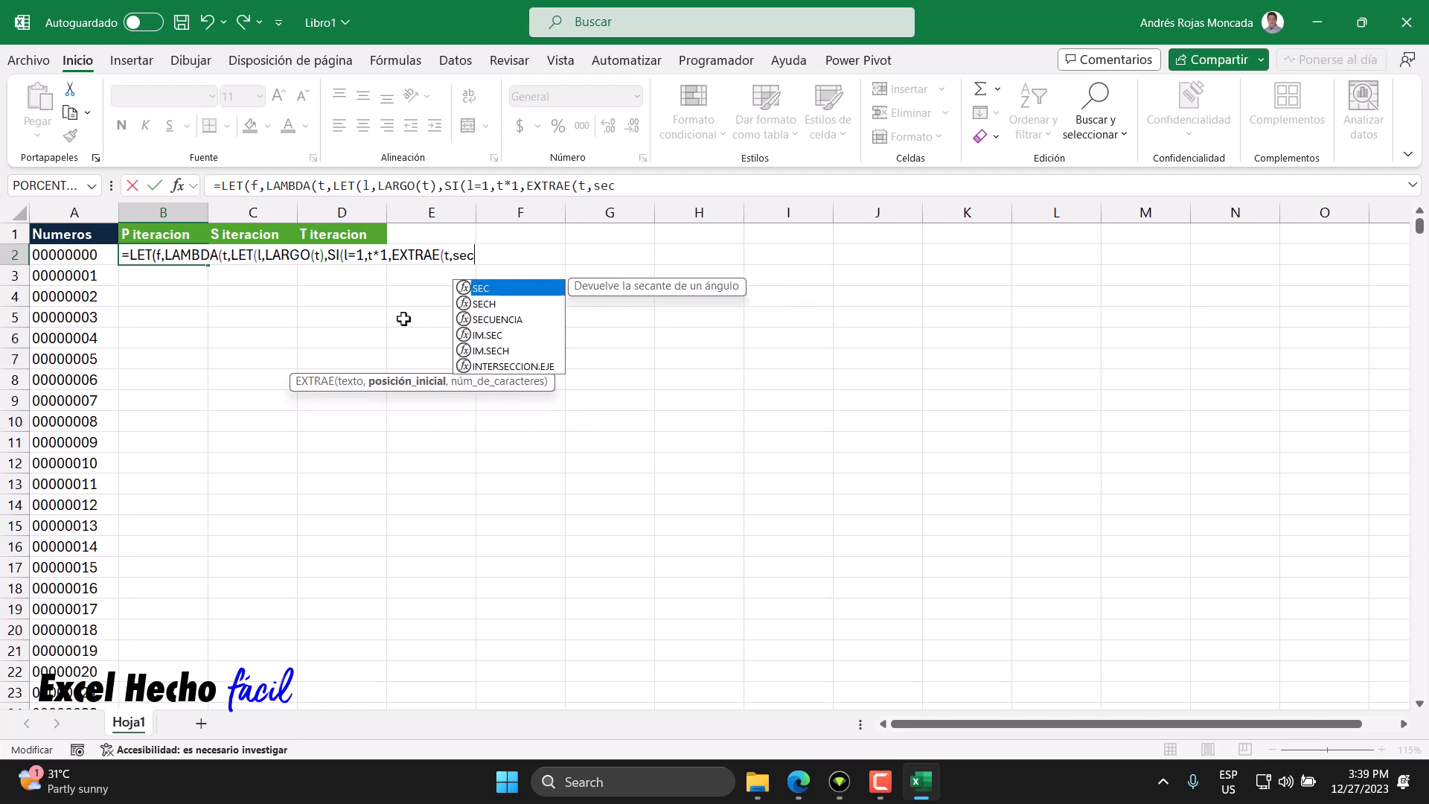
key("Tab")
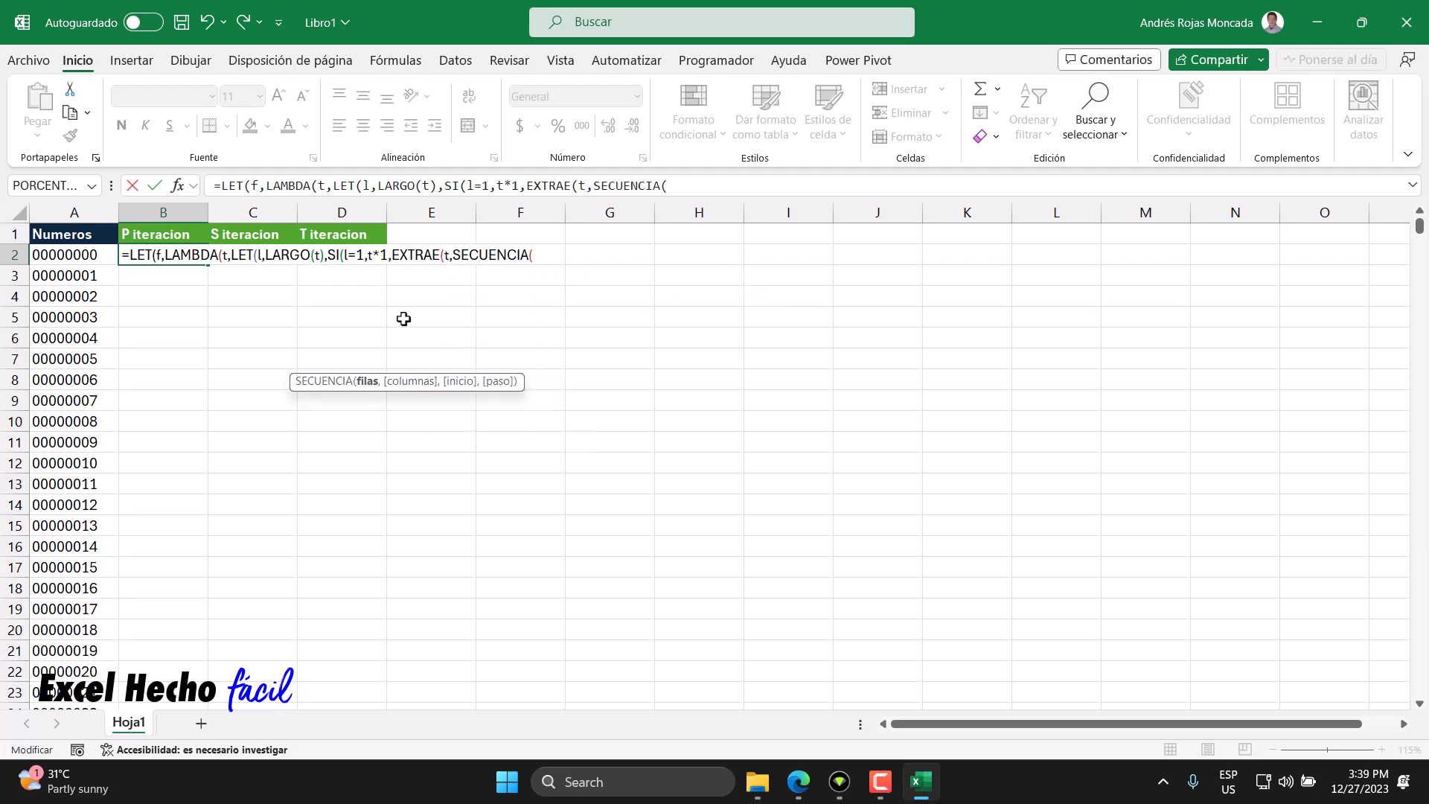
type("l)")
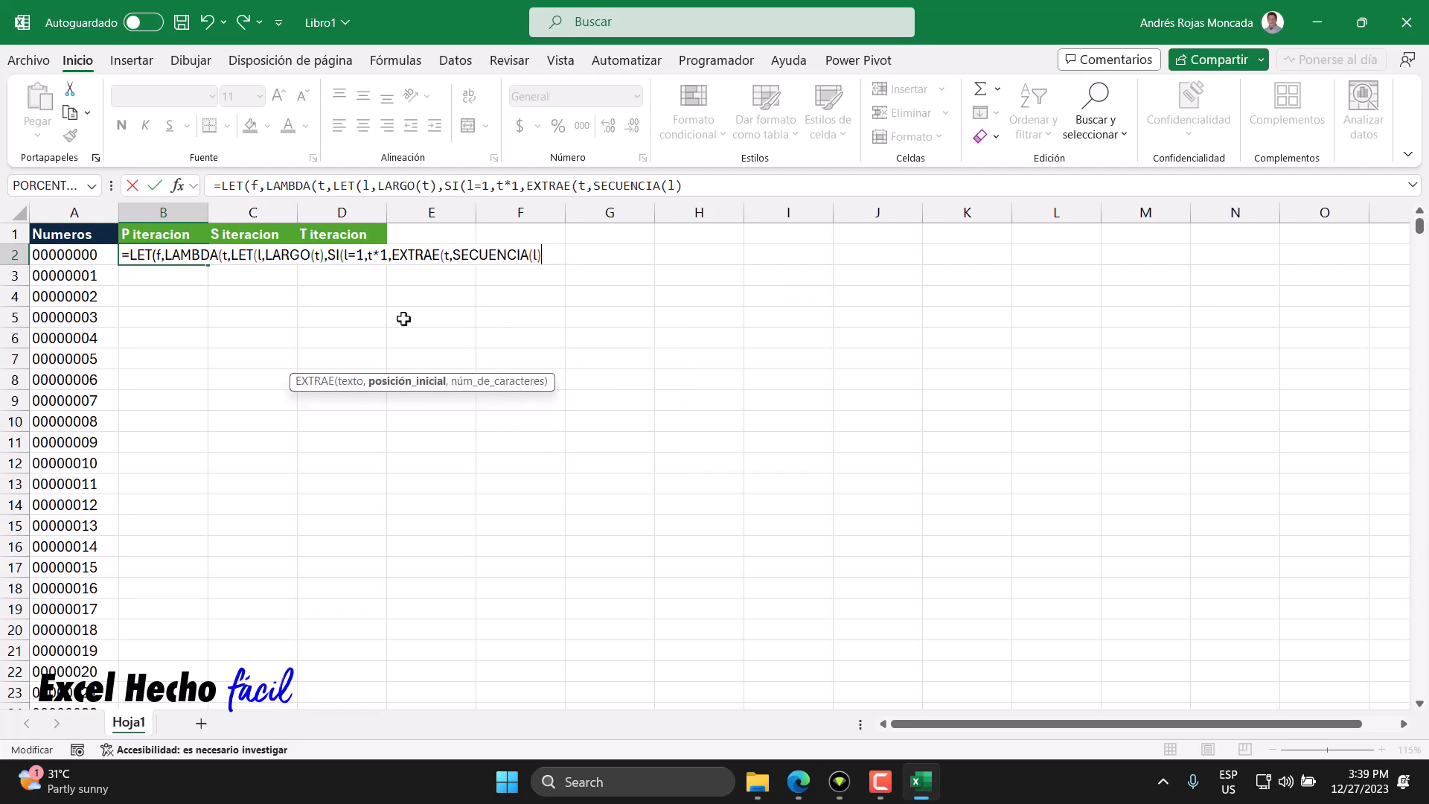
type(",1)")
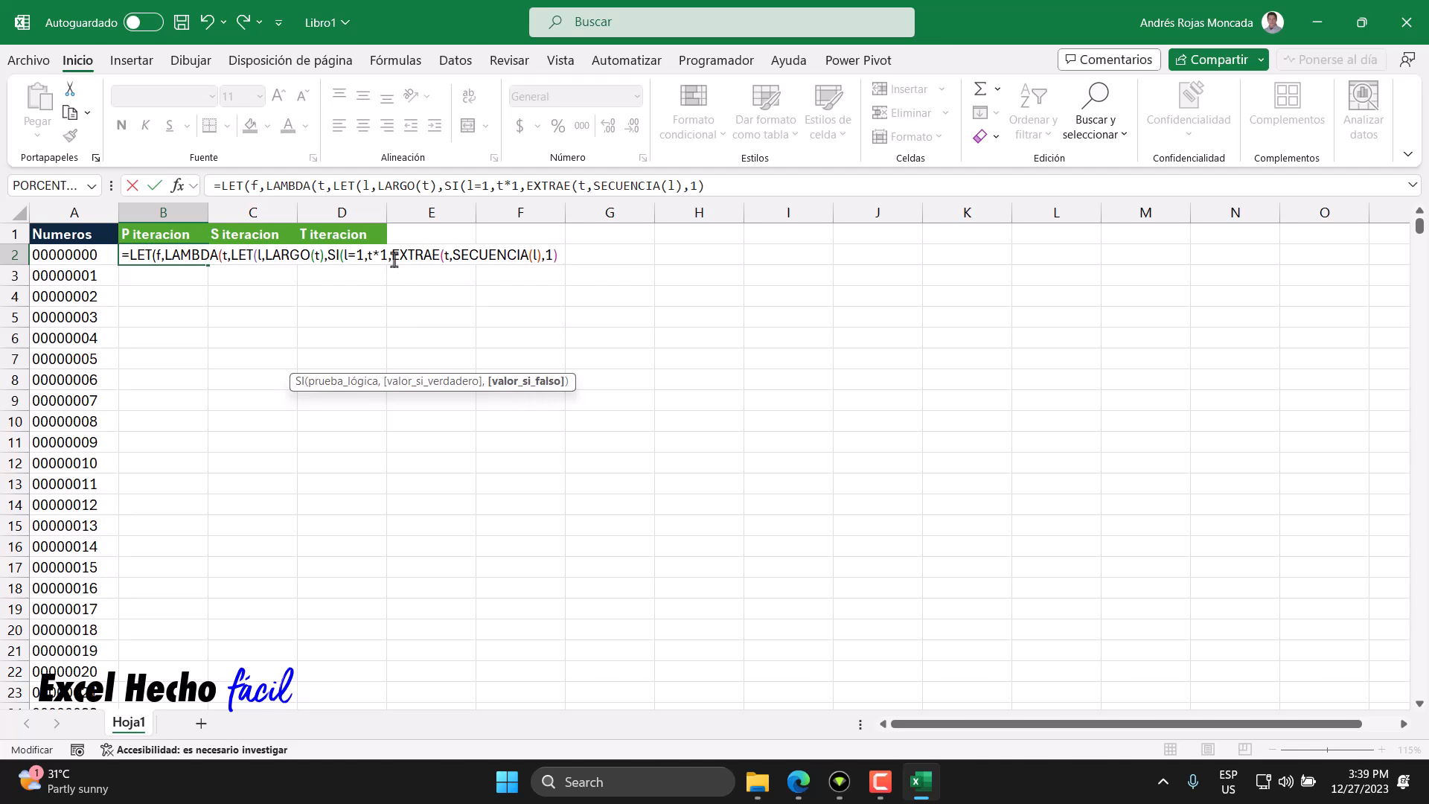
- Wrap the digit extraction in SUMA and multiply it by 1 so the false branch sums the digits
left_click_drag(392, 256, 557, 258)
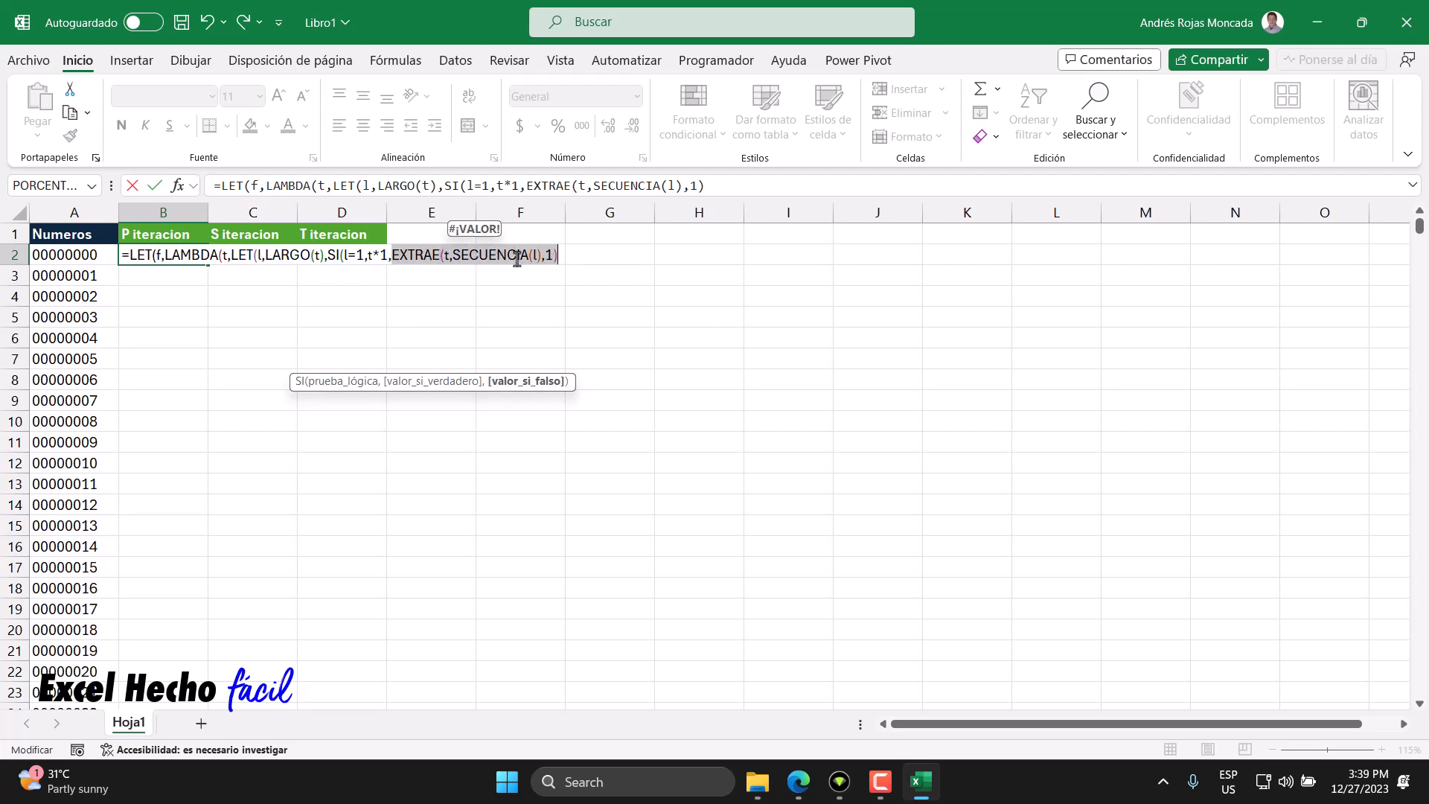
left_click(445, 255)
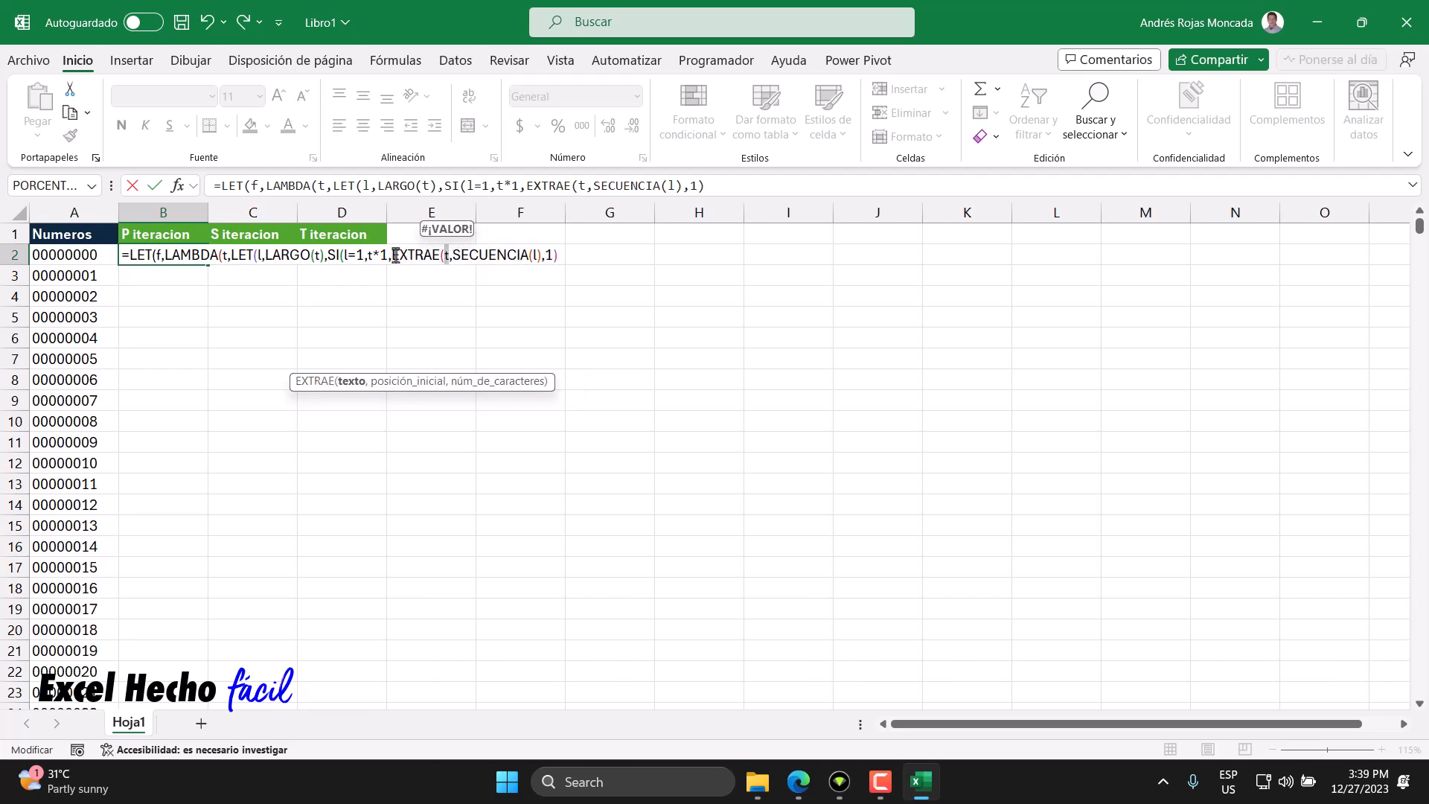
left_click(399, 256)
left_click(392, 255)
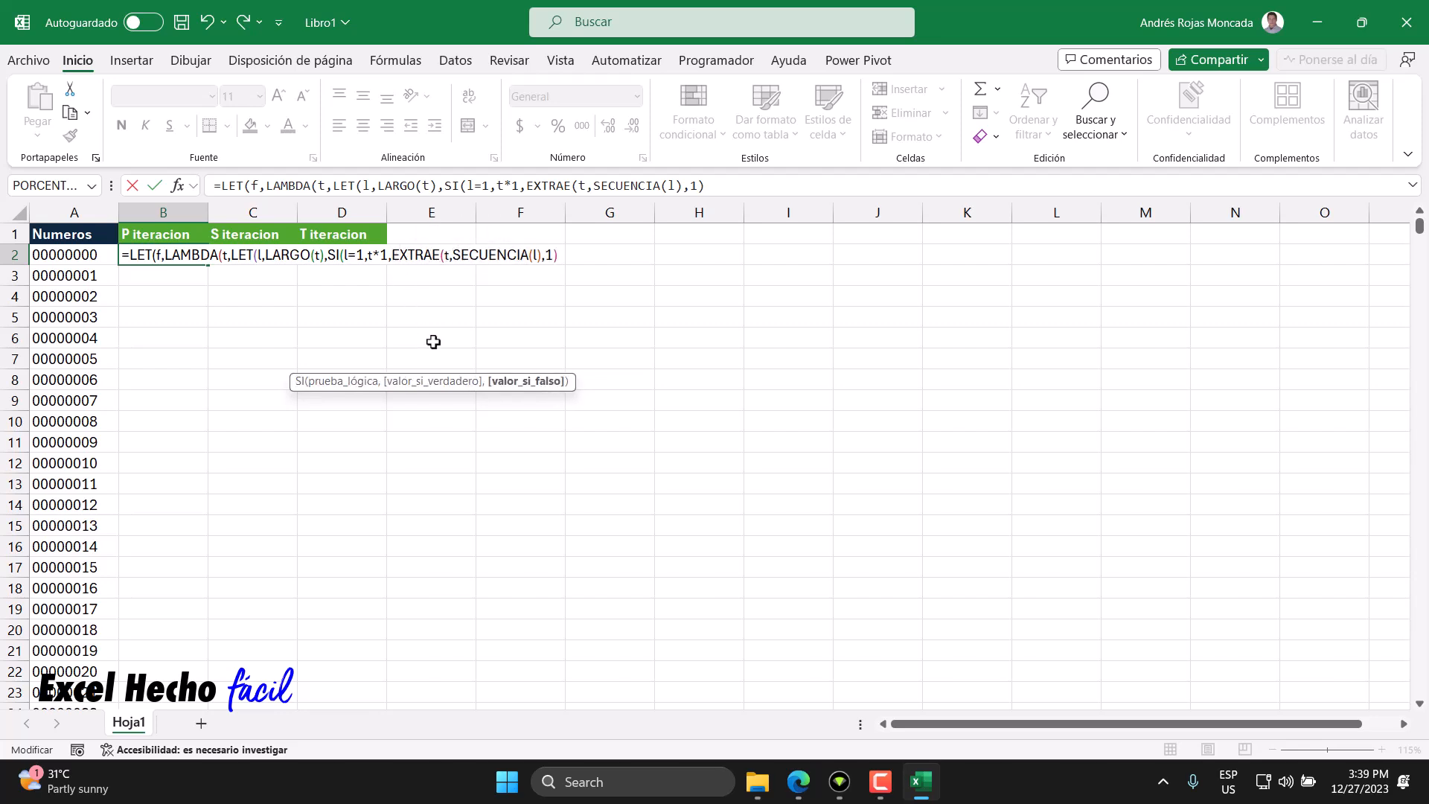
type("suma(")
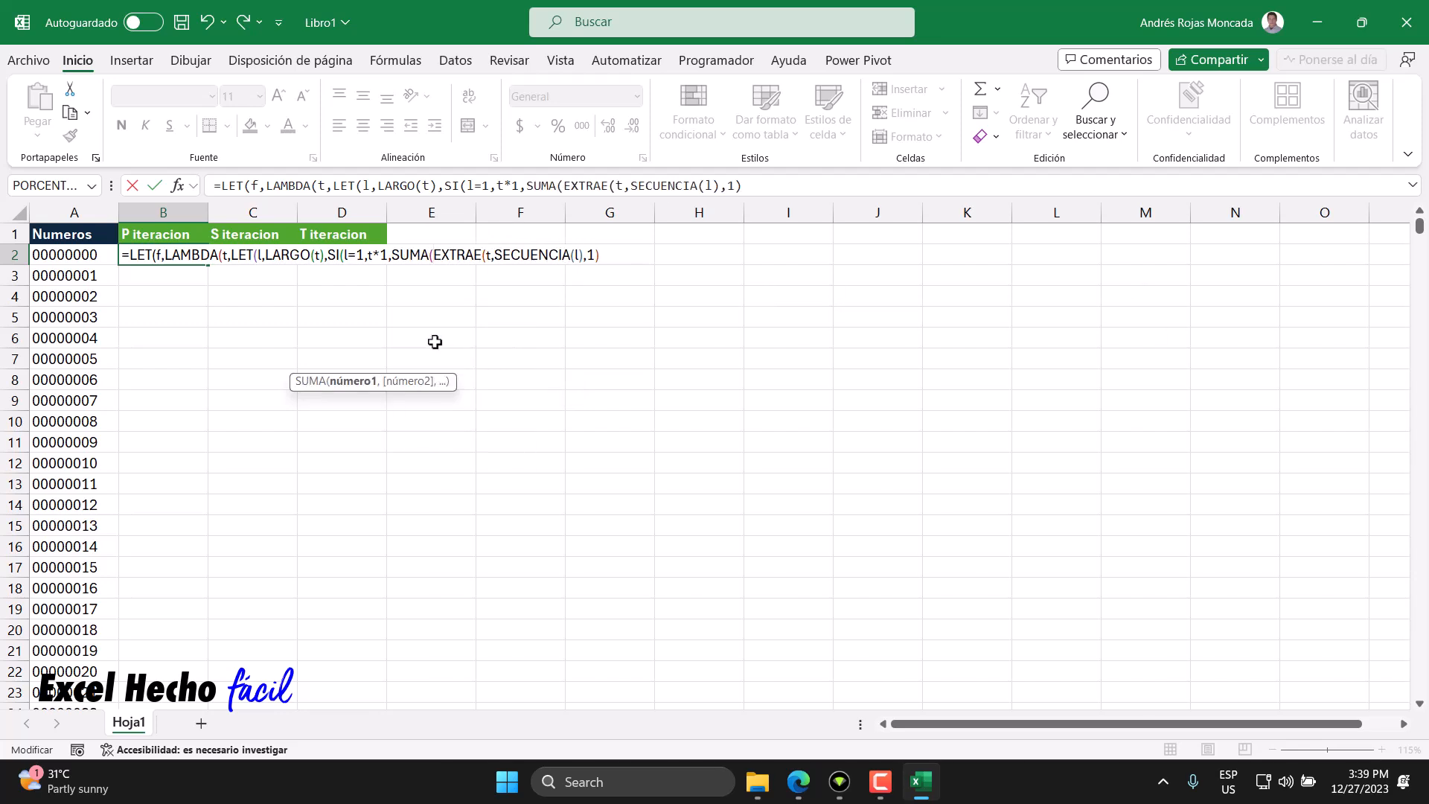
left_click(603, 255)
type("*1)")
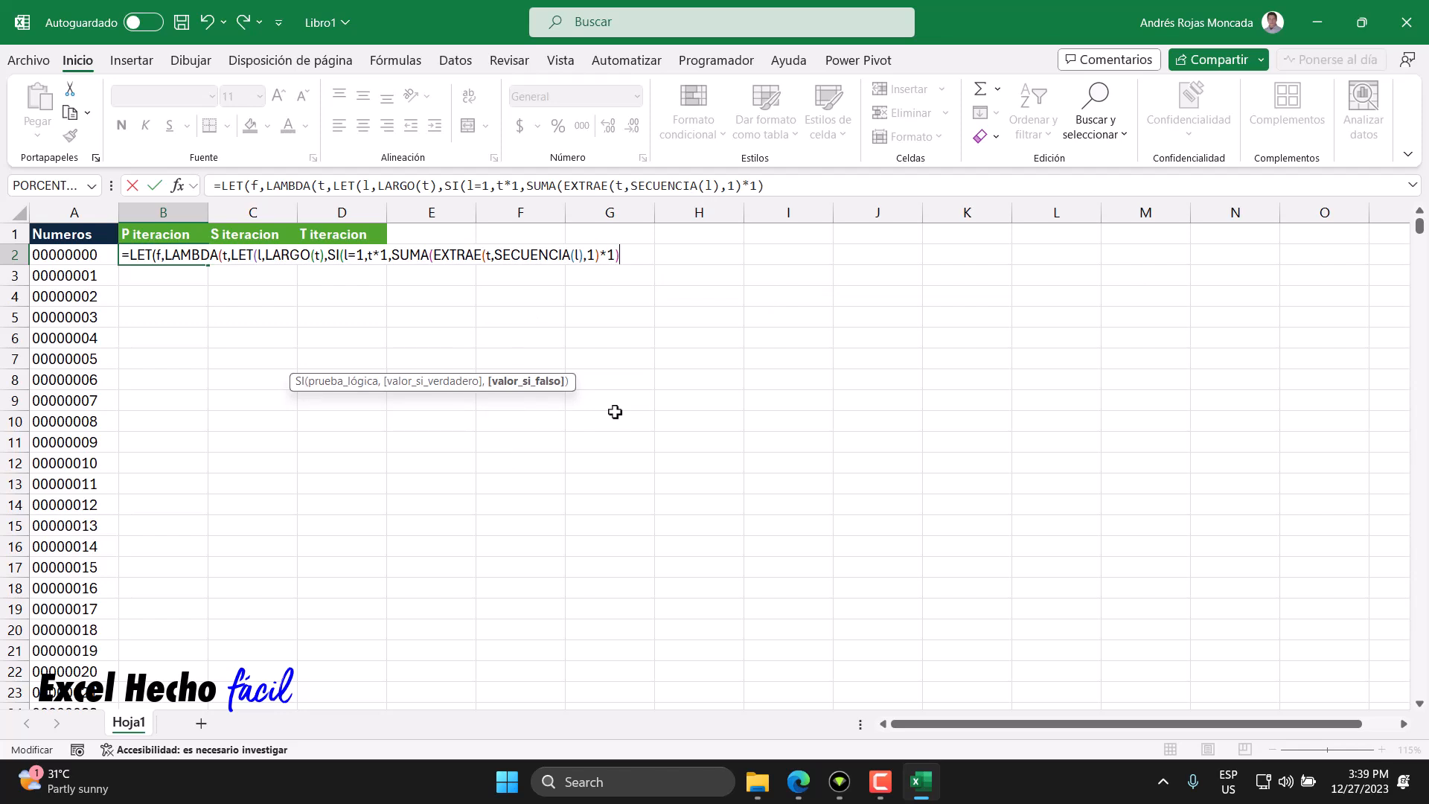
- Close the SI, inner LET and LAMBDA with parentheses and add the separator for the outer LET's calculation
left_click_drag(391, 255, 624, 255)
left_click(622, 256)
left_click(534, 382)
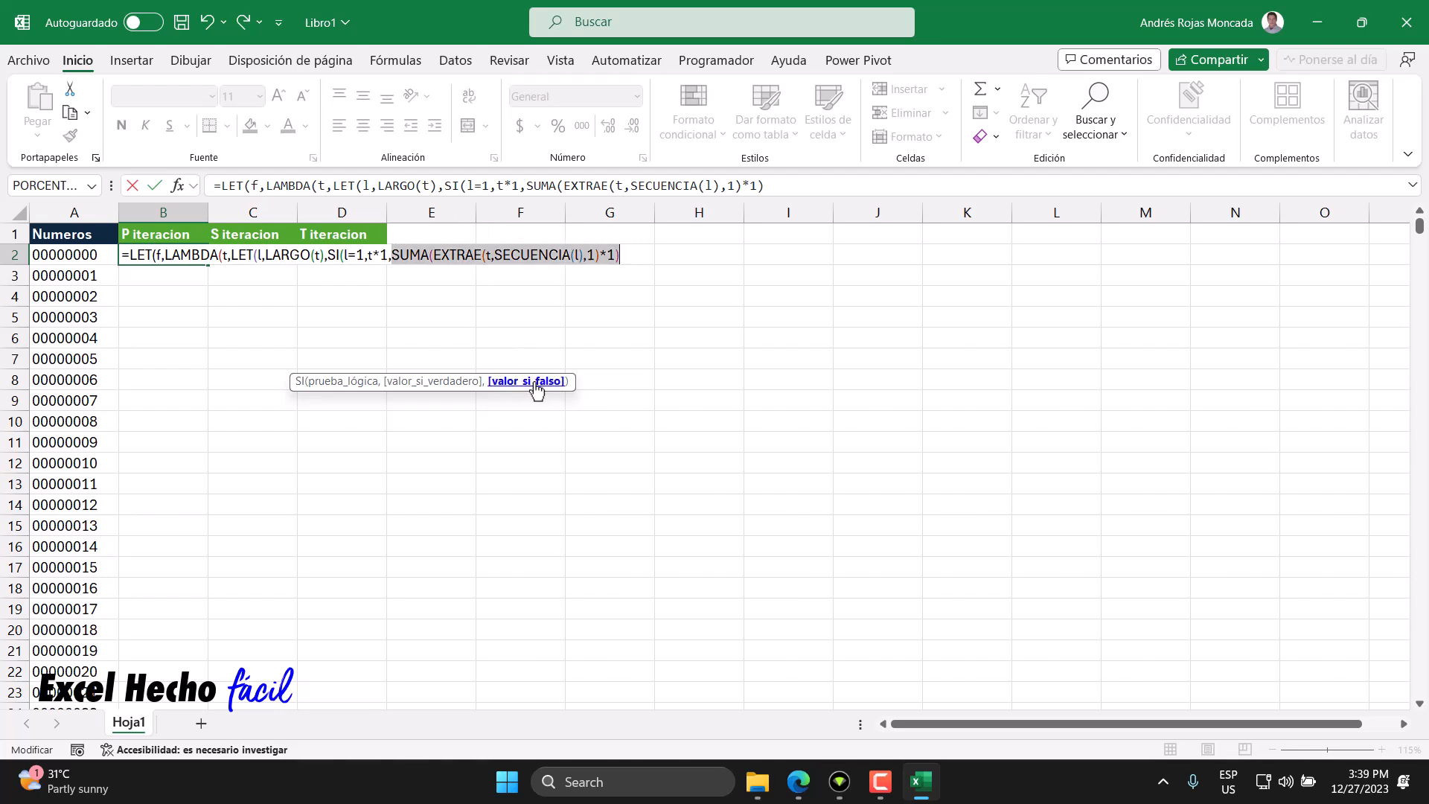
left_click(358, 256)
left_click(343, 381)
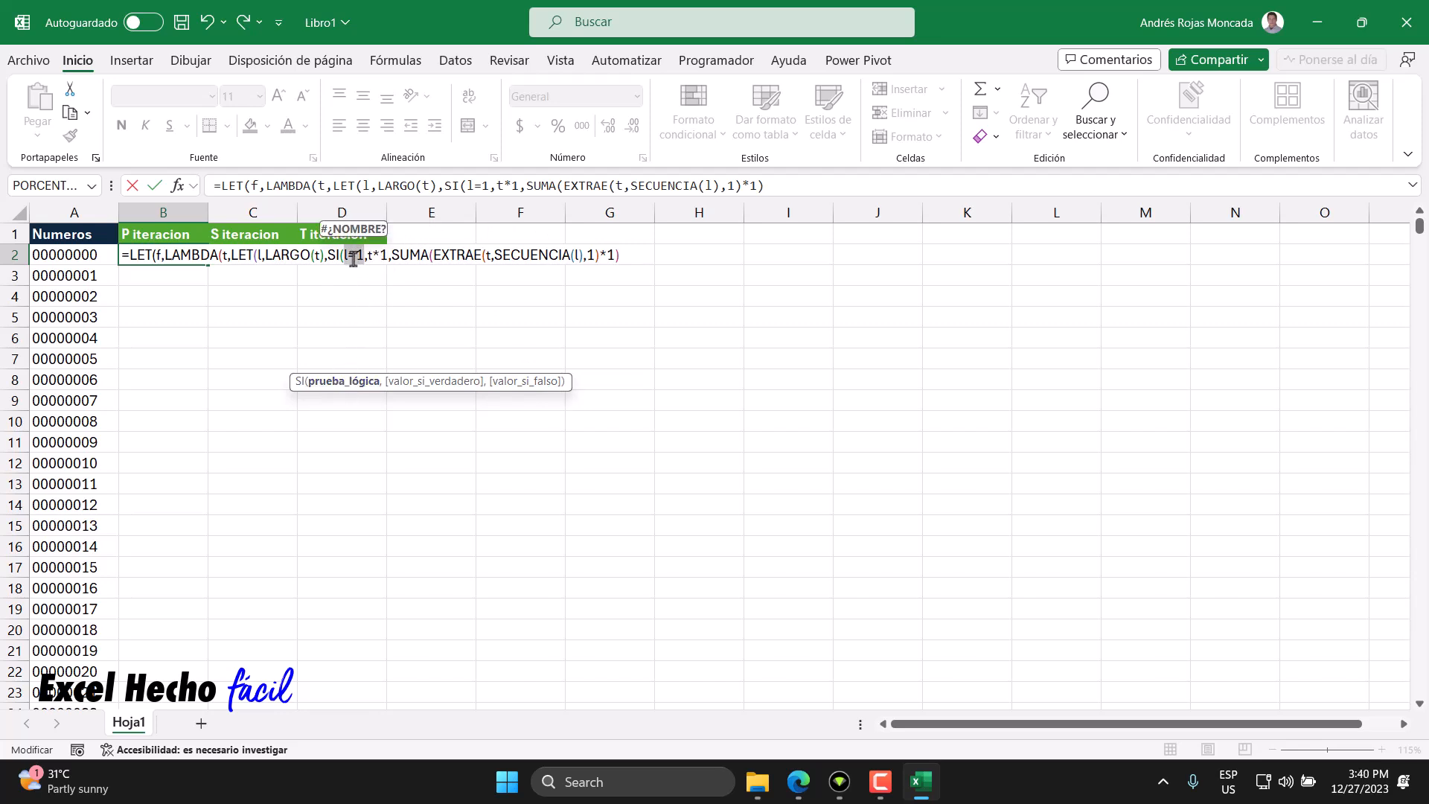
left_click(392, 258)
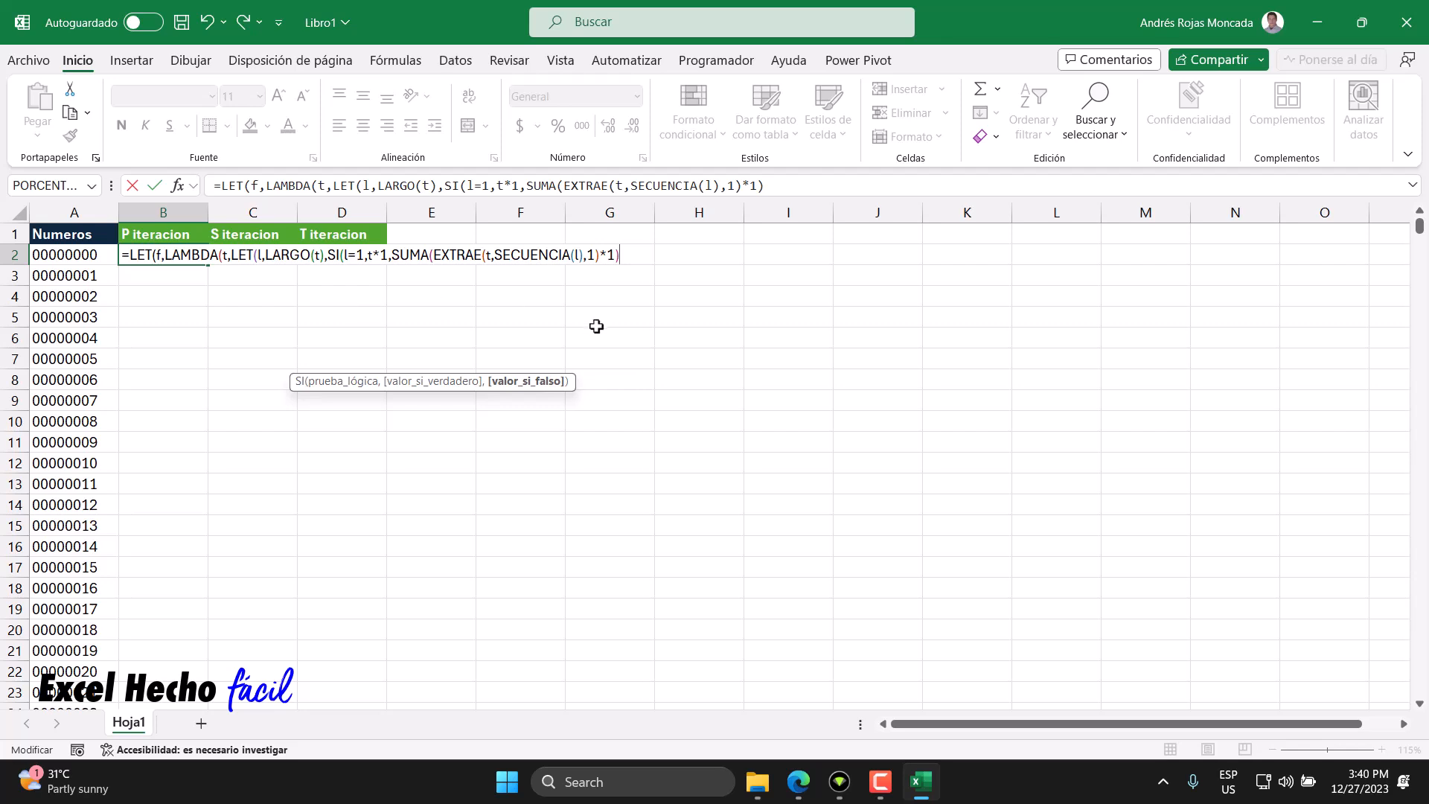
type(")")
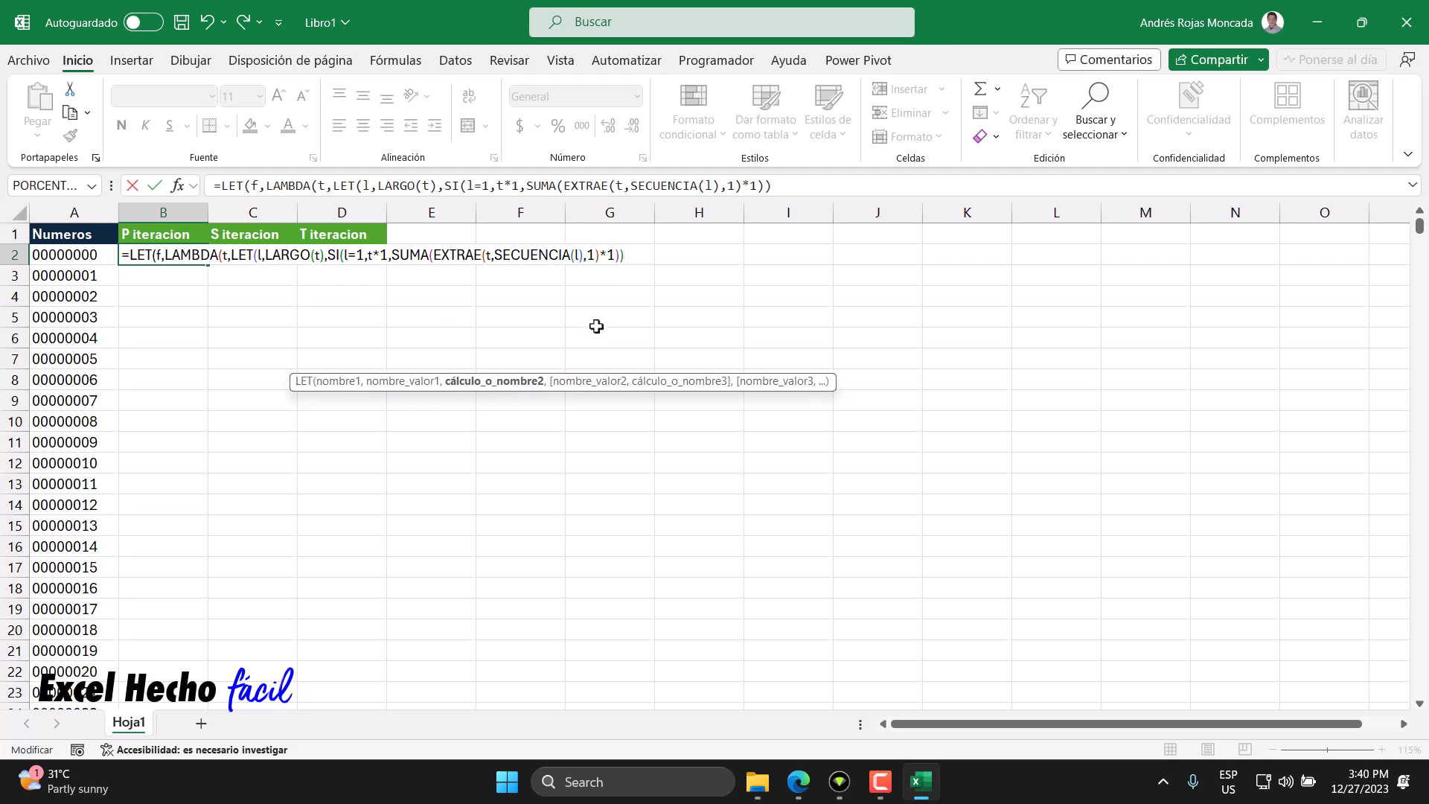
key("BackSpace")
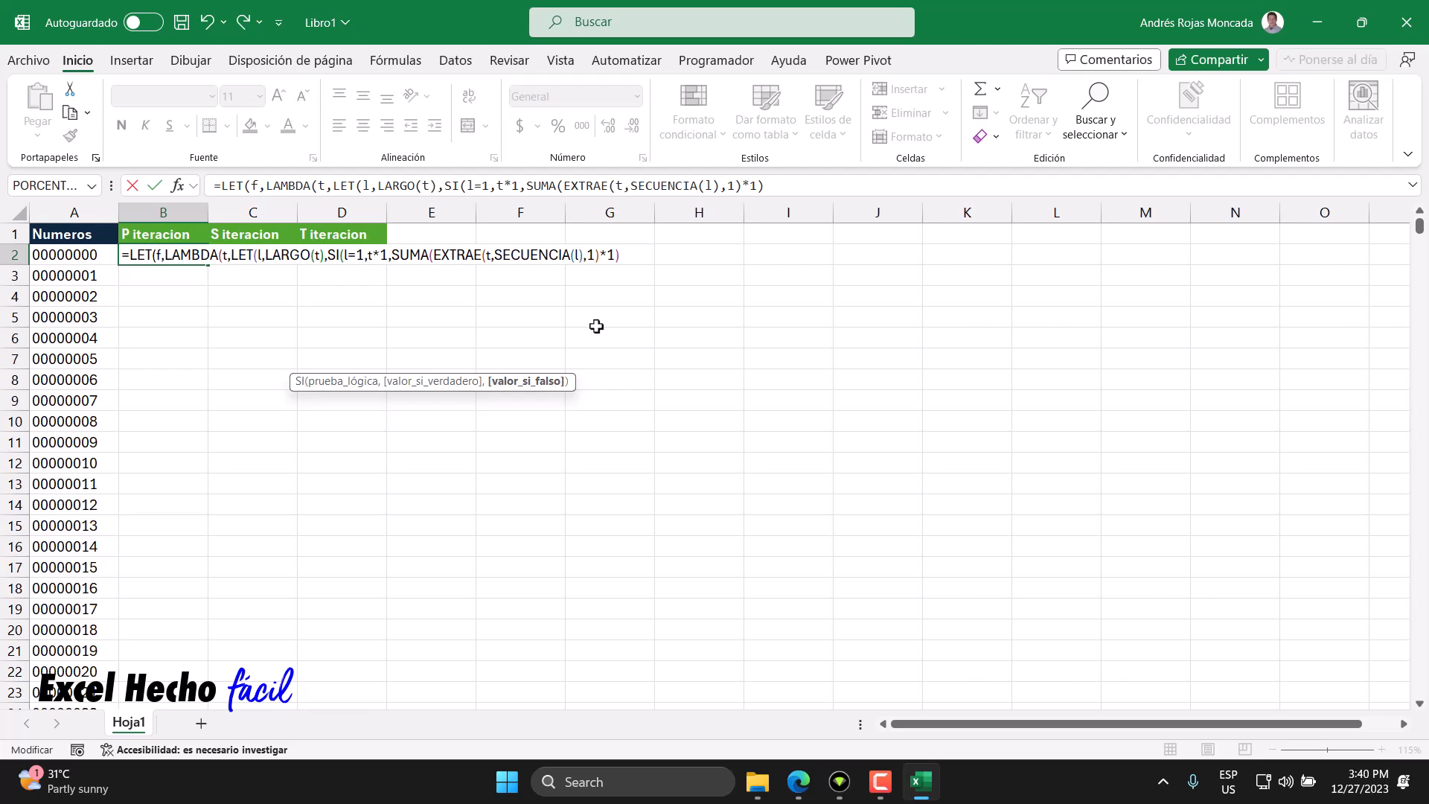
type(")")
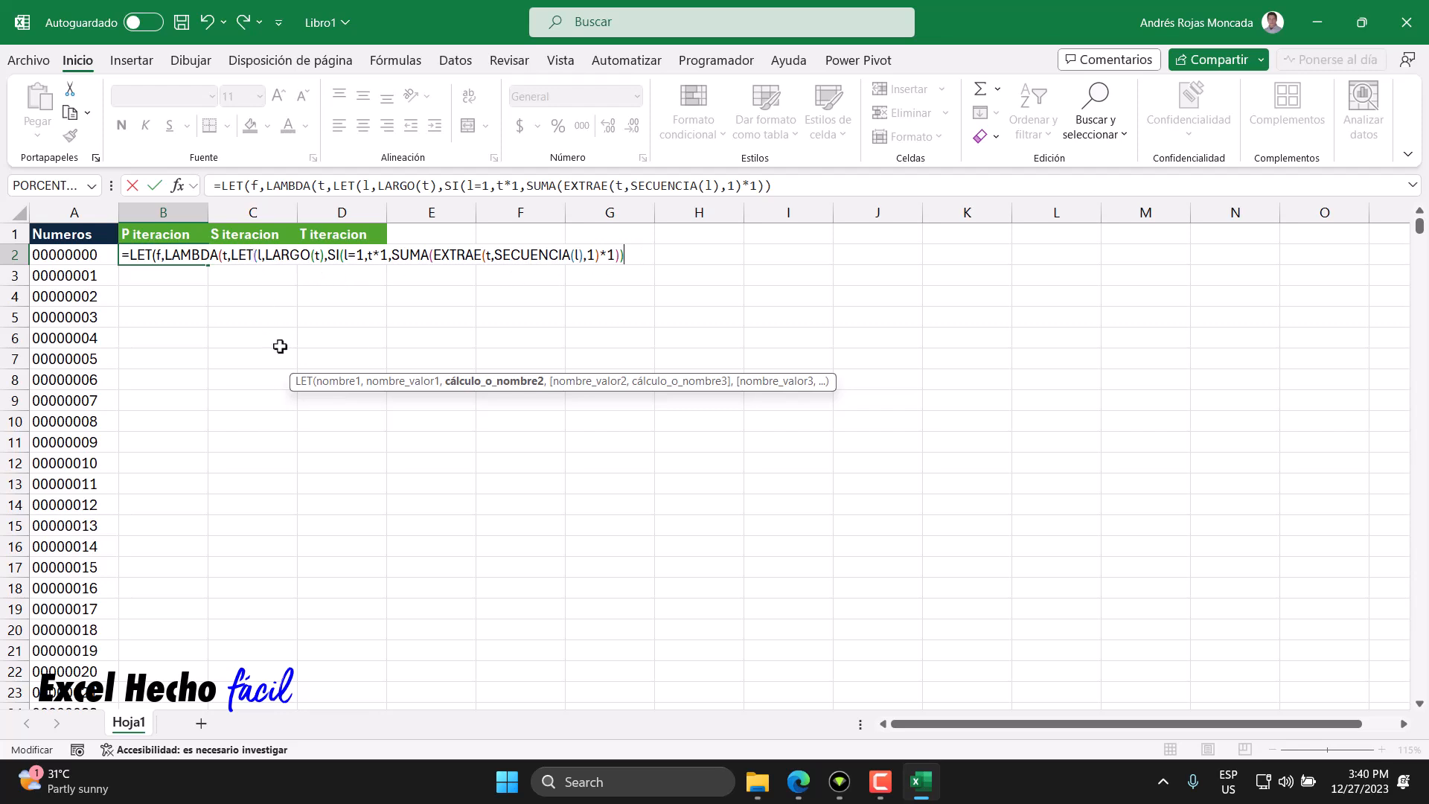
type(")")
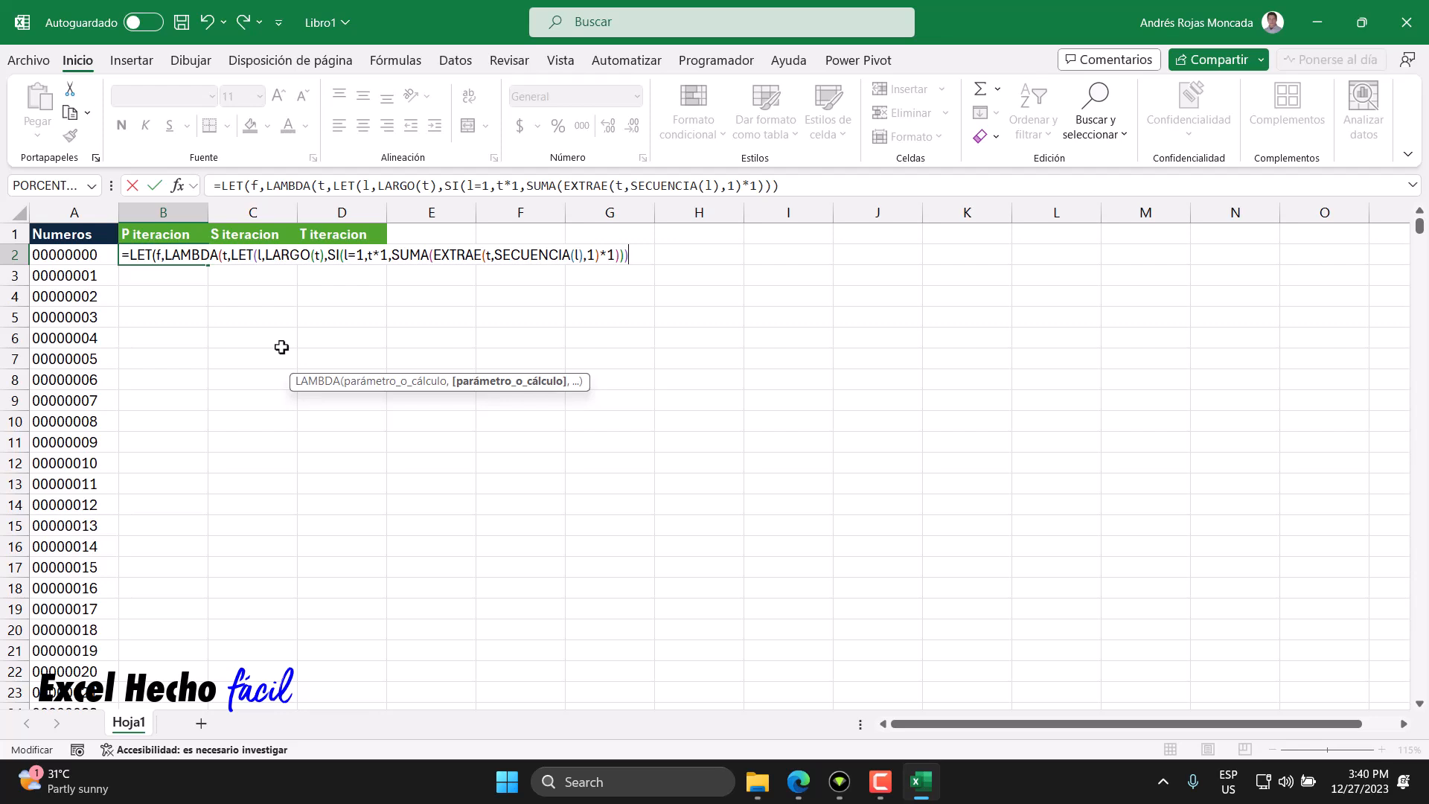
type(")")
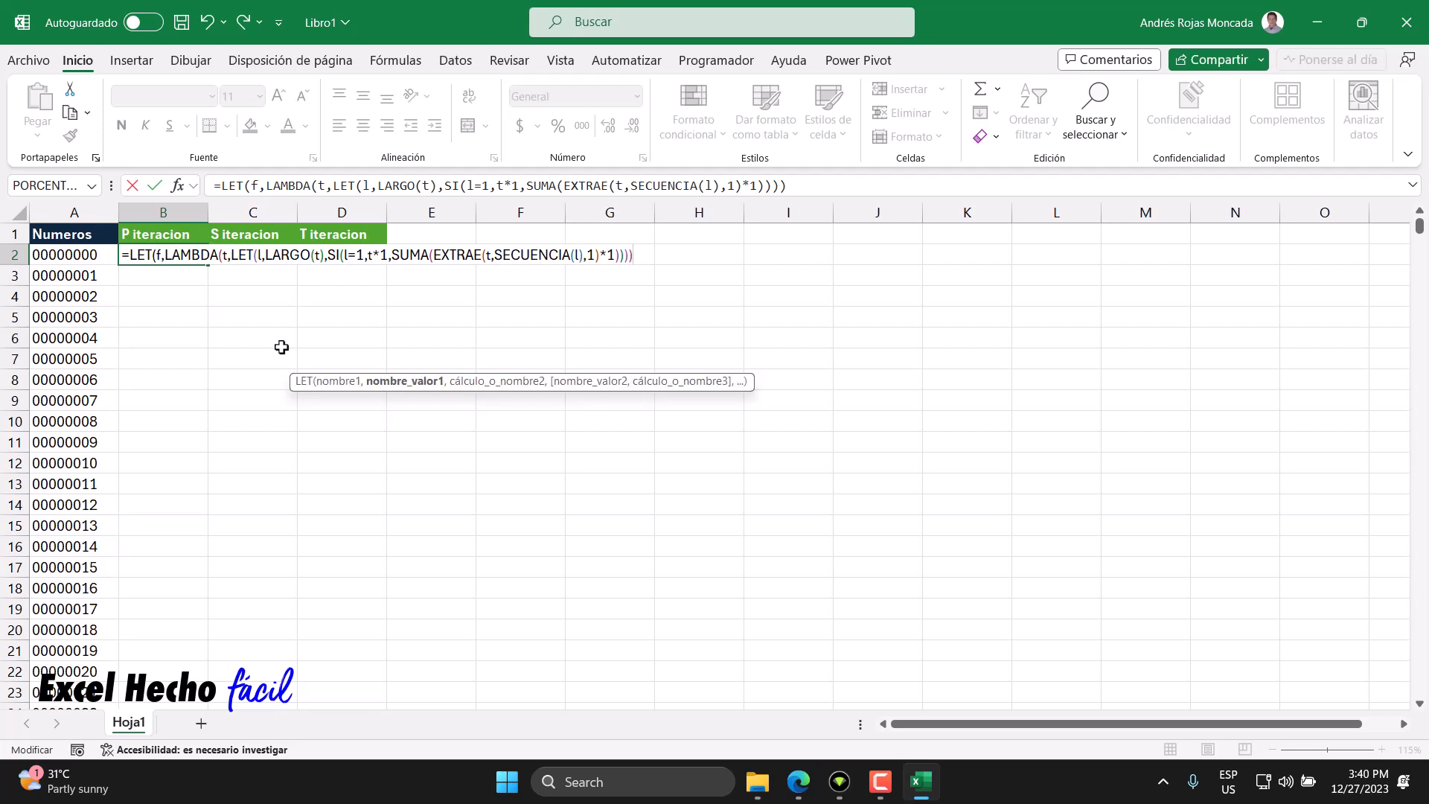
type(",")
- On a new line, call f(A15) as the outer LET's calculation and confirm the formula in B2
key("alt+Return")
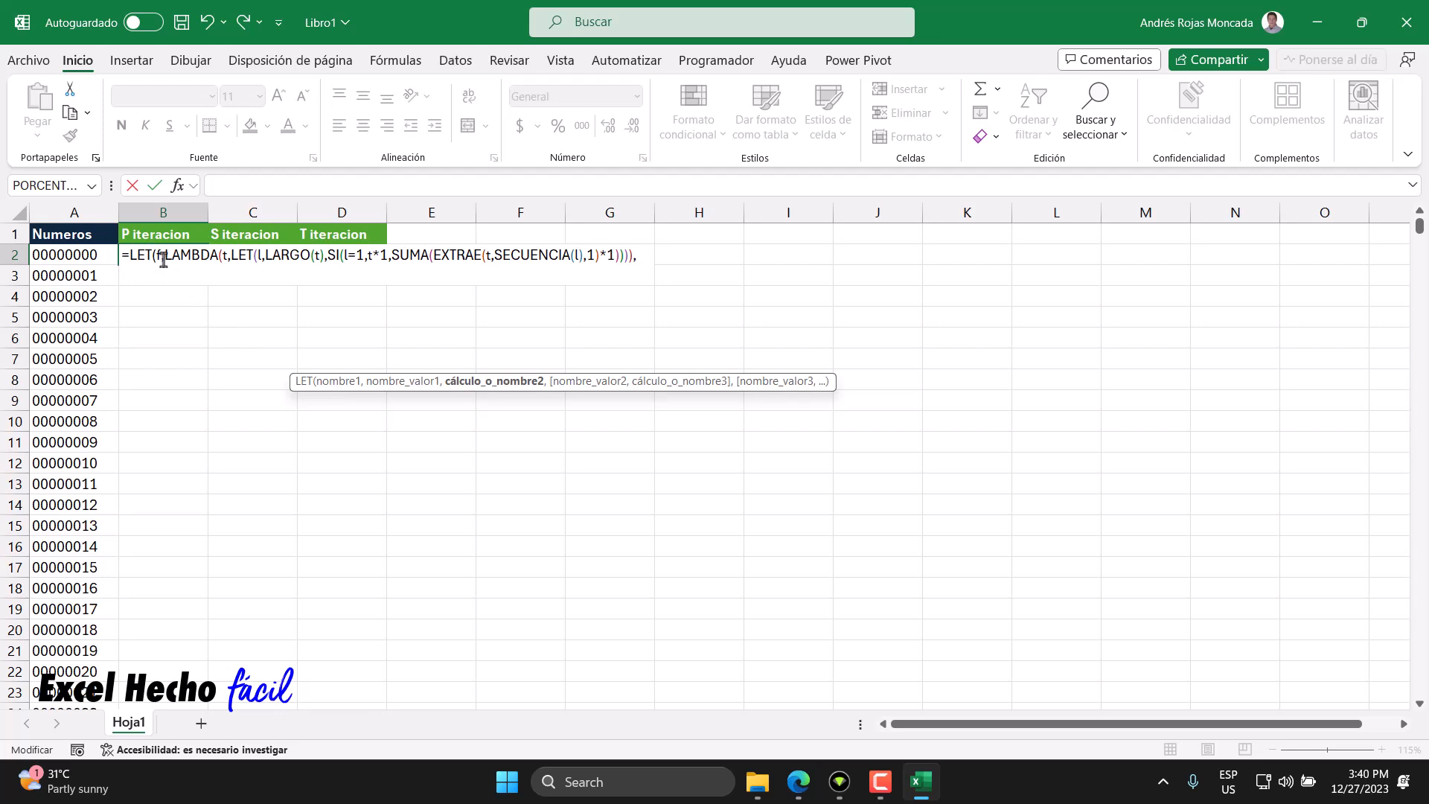
left_click(384, 381)
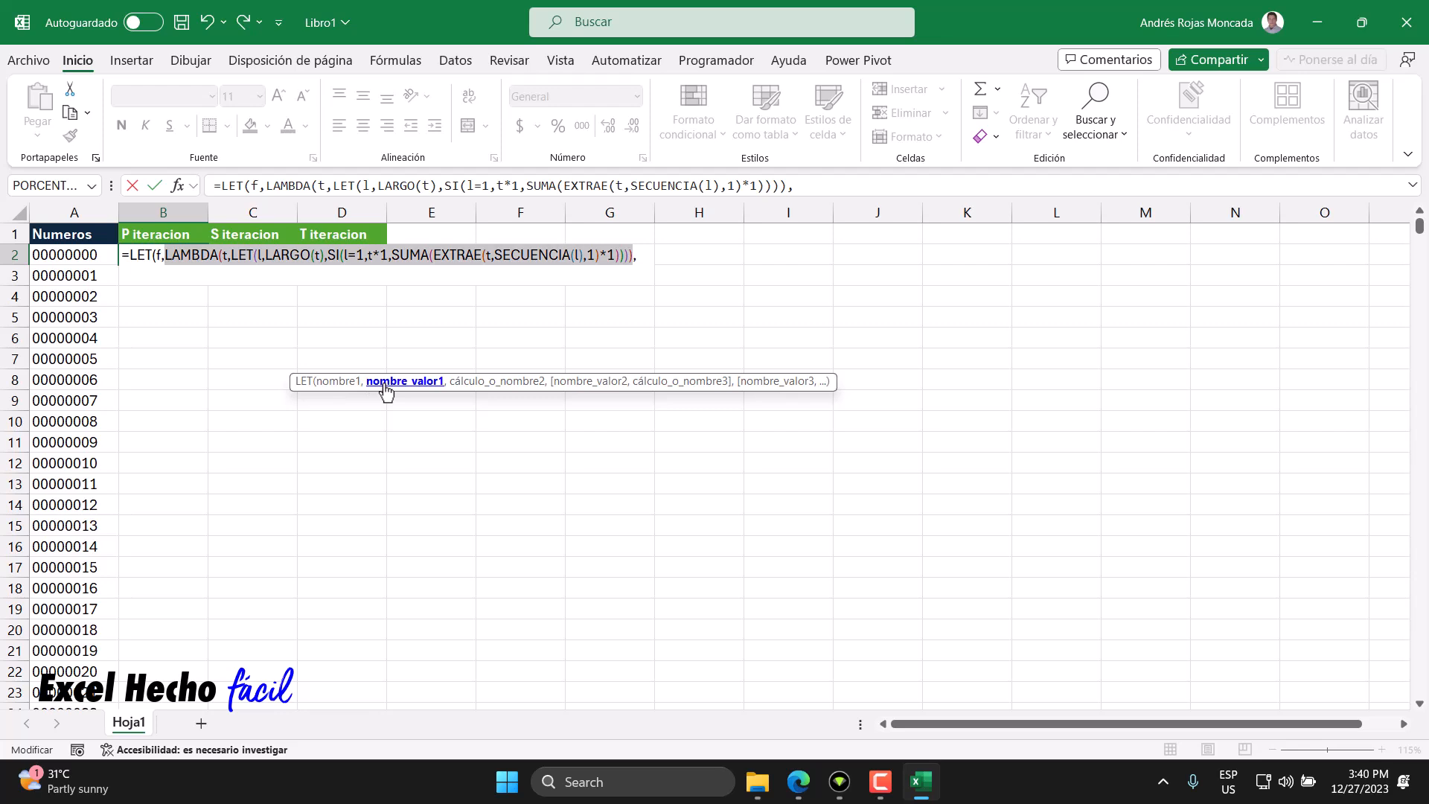
left_click(149, 277)
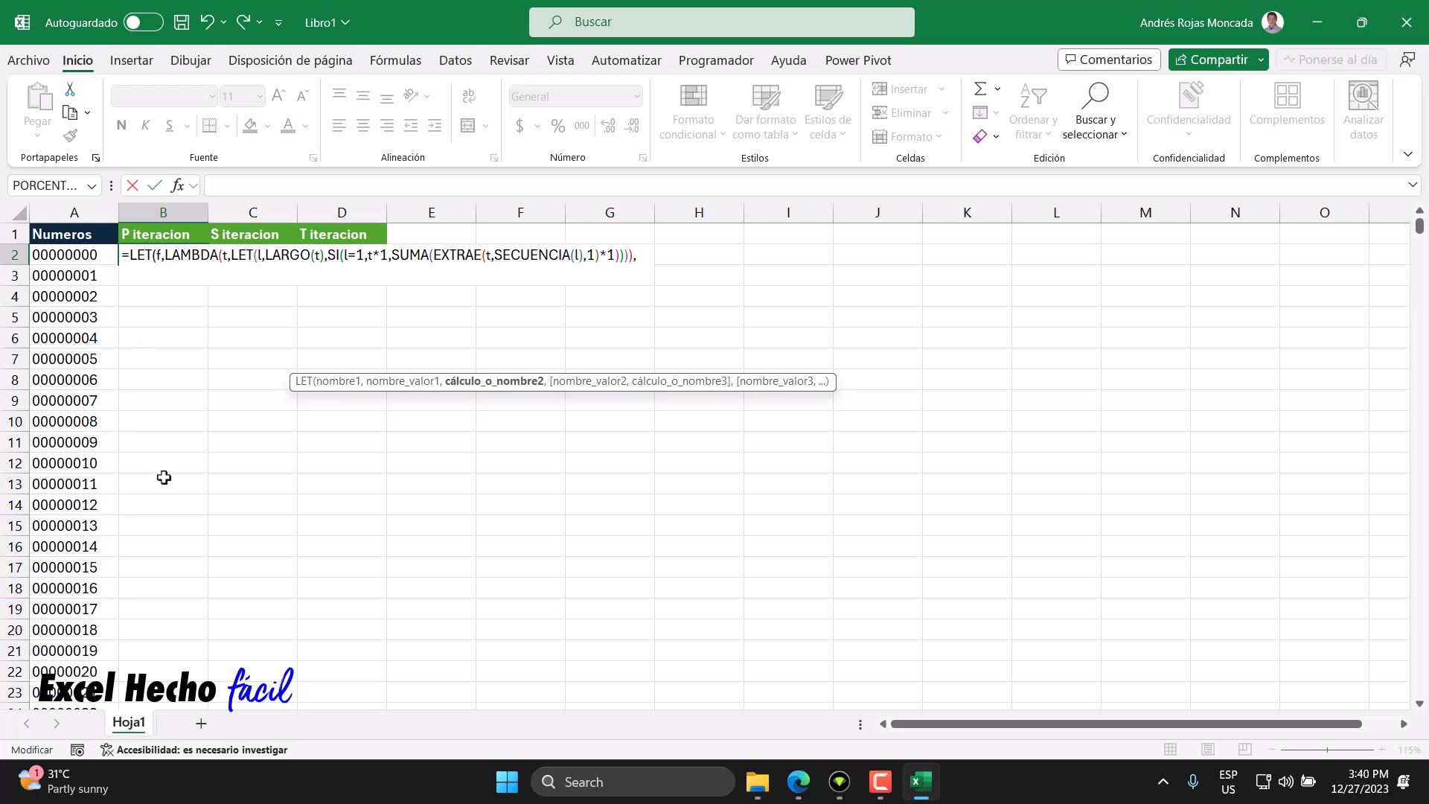
type("f(")
left_click(98, 526)
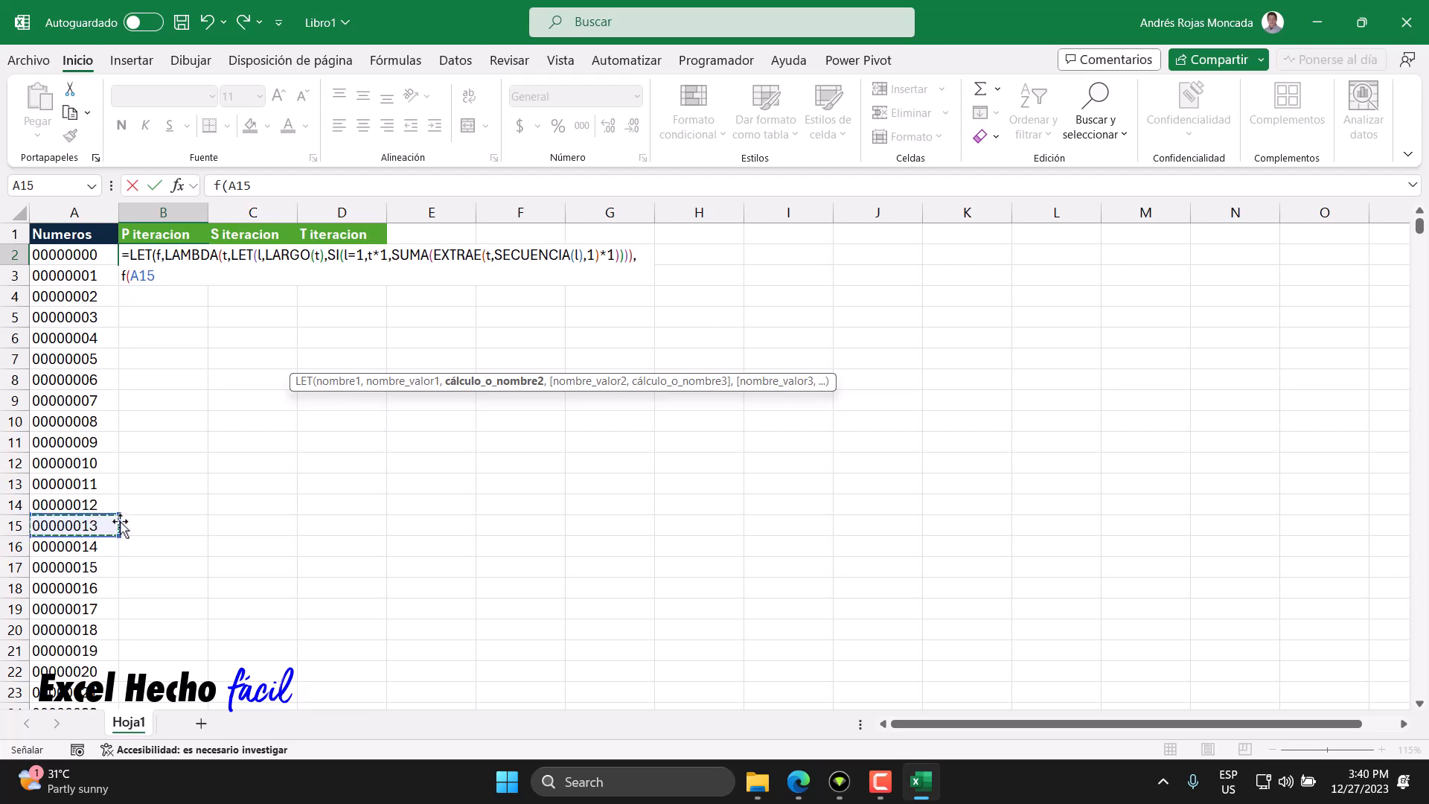
type(")")
key("Return")
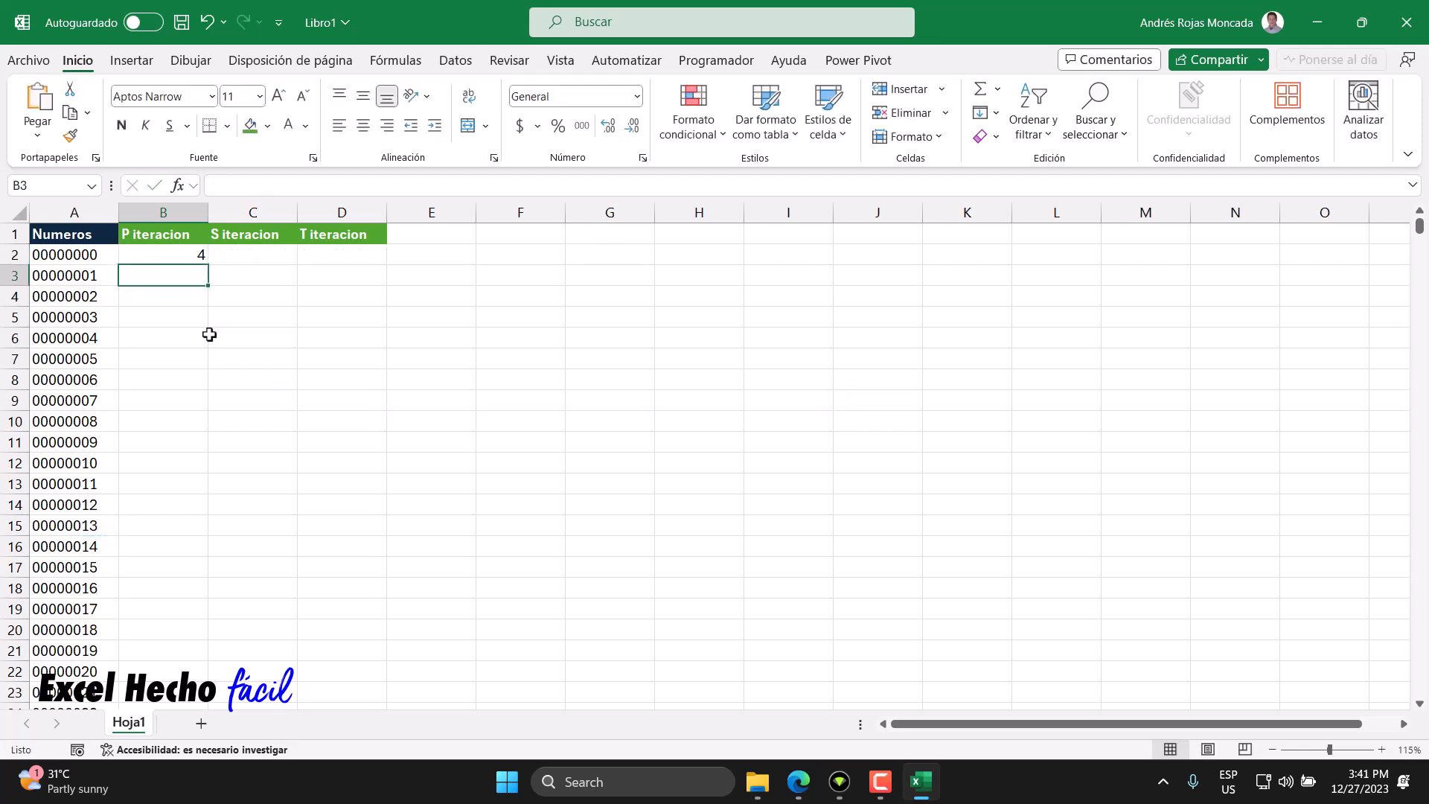
- Reopen the formula in B2 and delete the f(A15) call
left_click(164, 259)
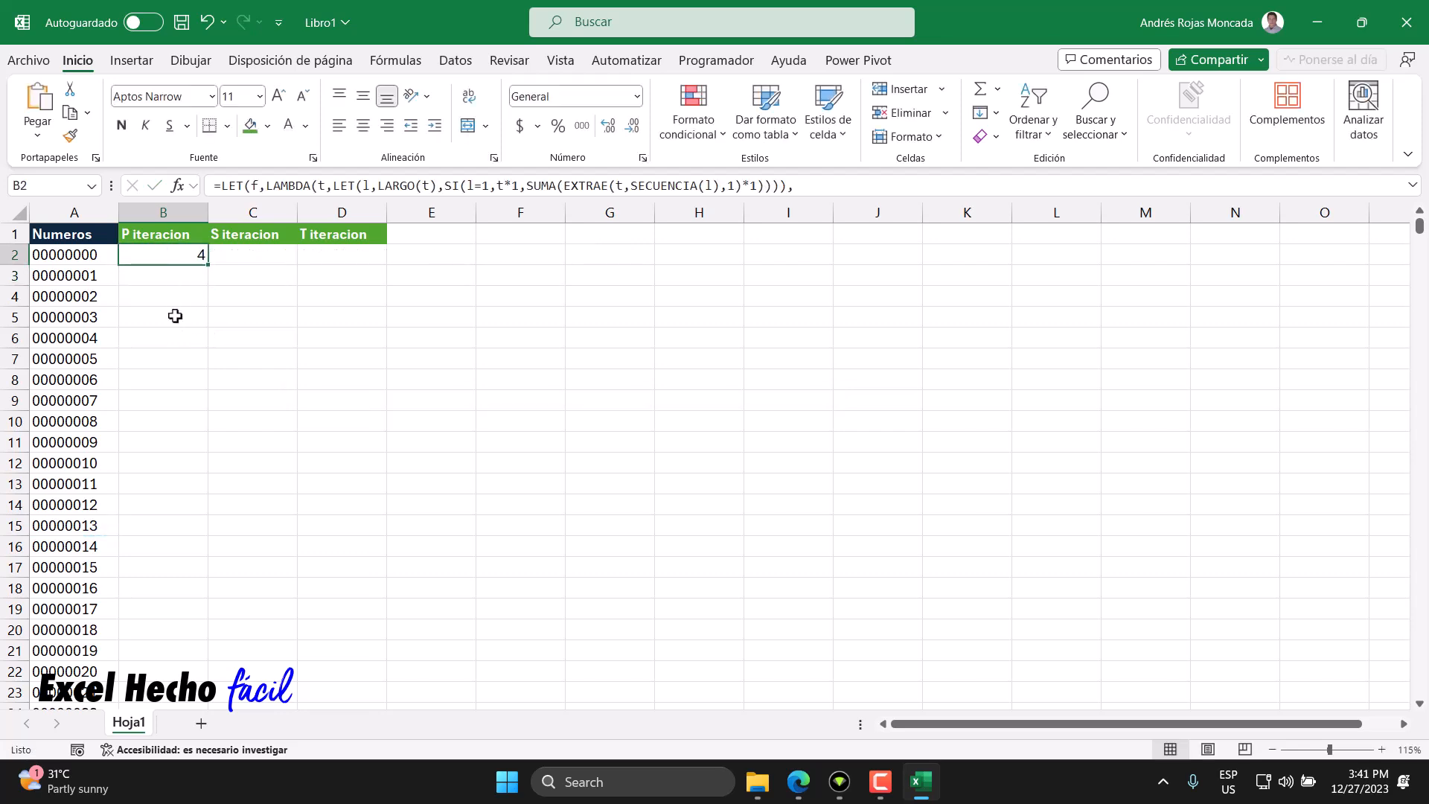
key("F2")
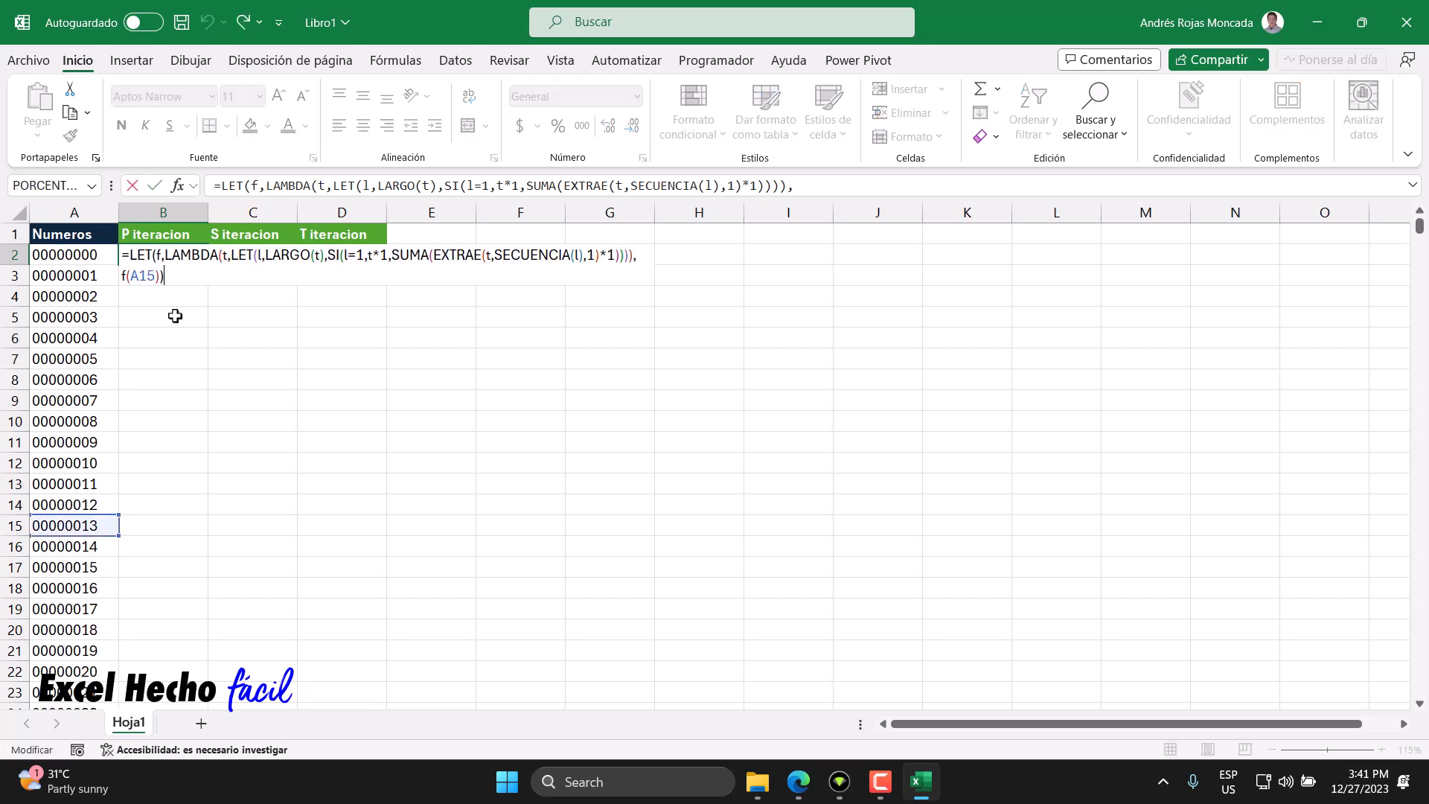
key("BackSpace")
key("BackSpace")
key("BackSpace")
key("BackSpace")
key("BackSpace")
key("BackSpace")
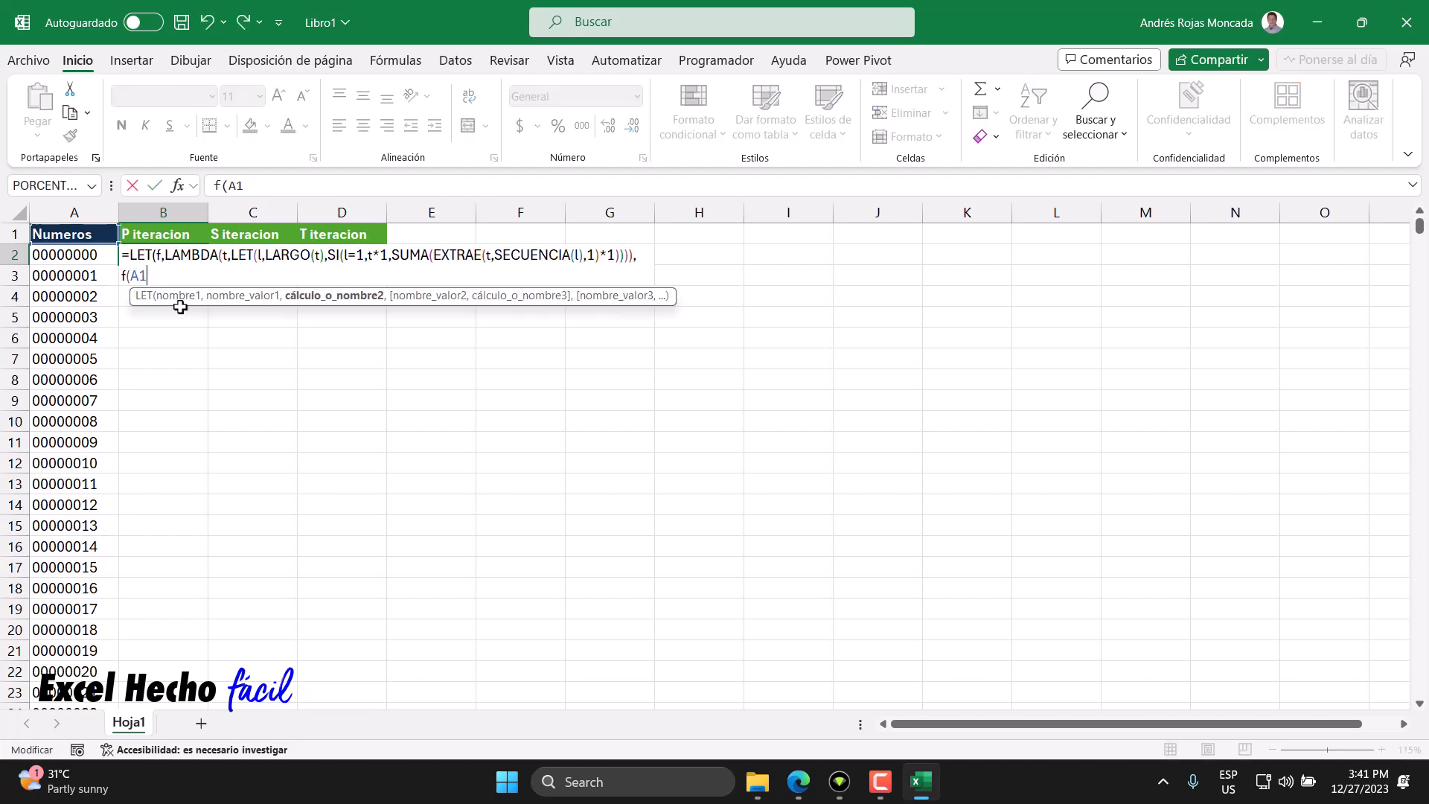
key("BackSpace")
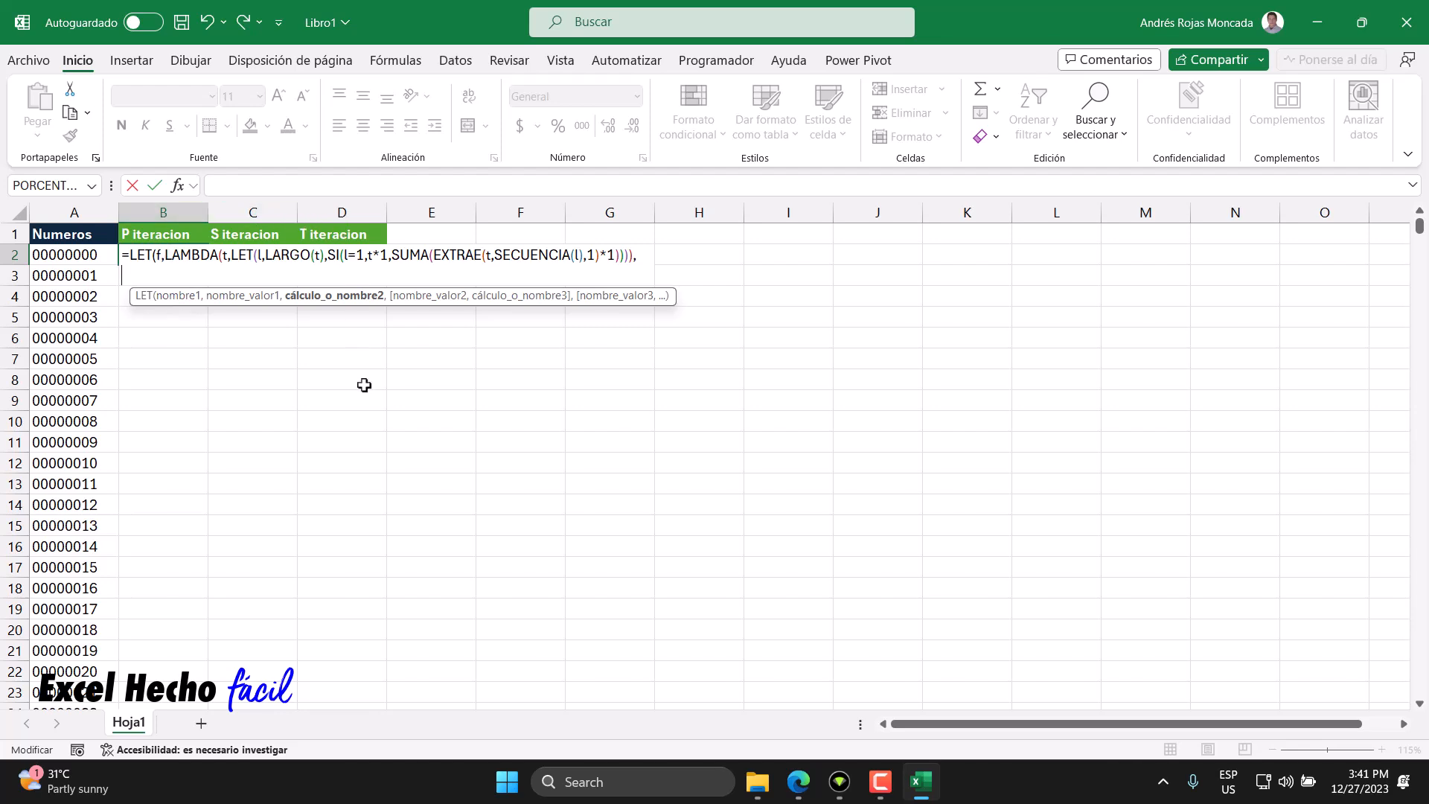
- Add blank lines and start a REDUCE function as the outer LET's calculation, with separators for its three arguments
left_click_drag(671, 297, 686, 374)
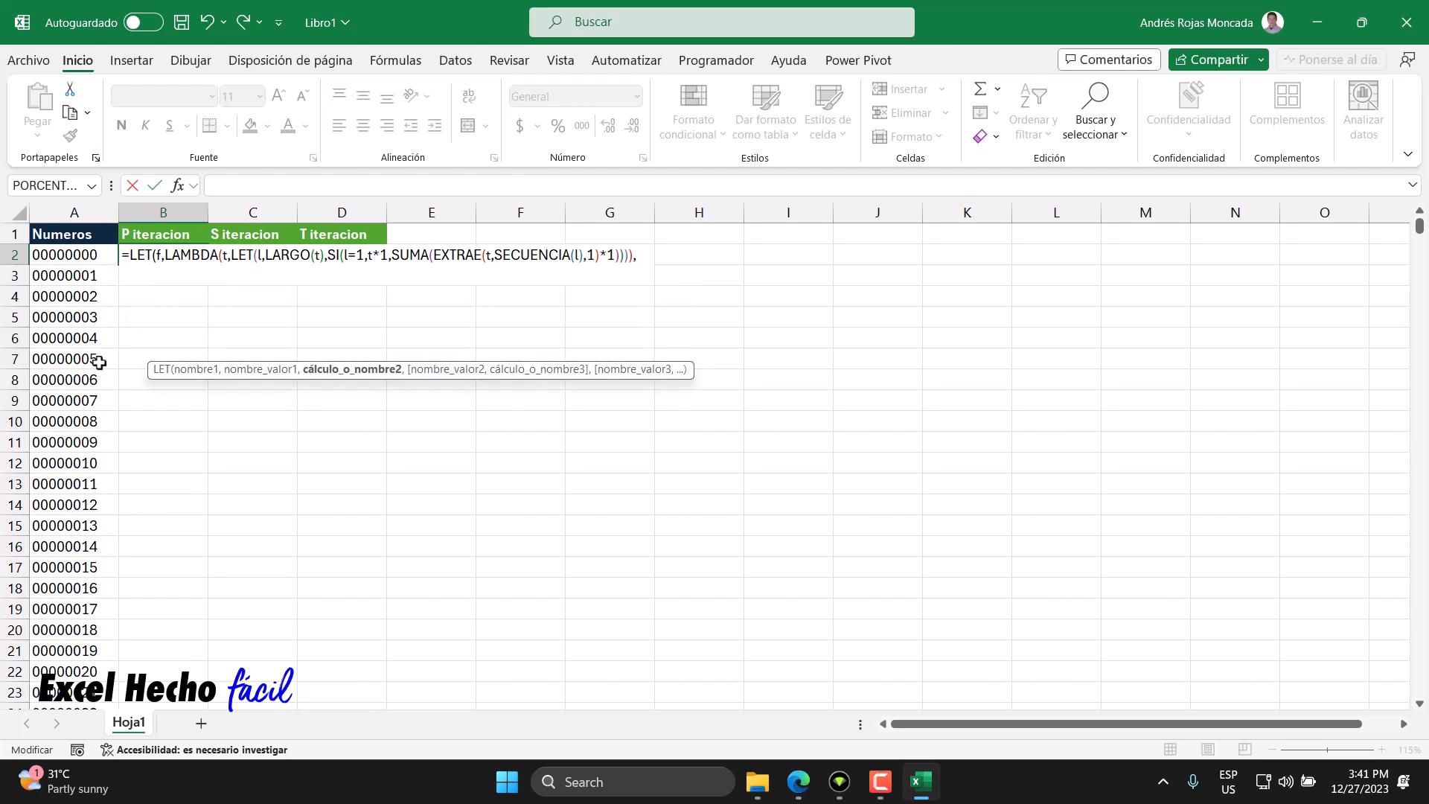
key("alt+Return")
key("alt+Return")
type("redu")
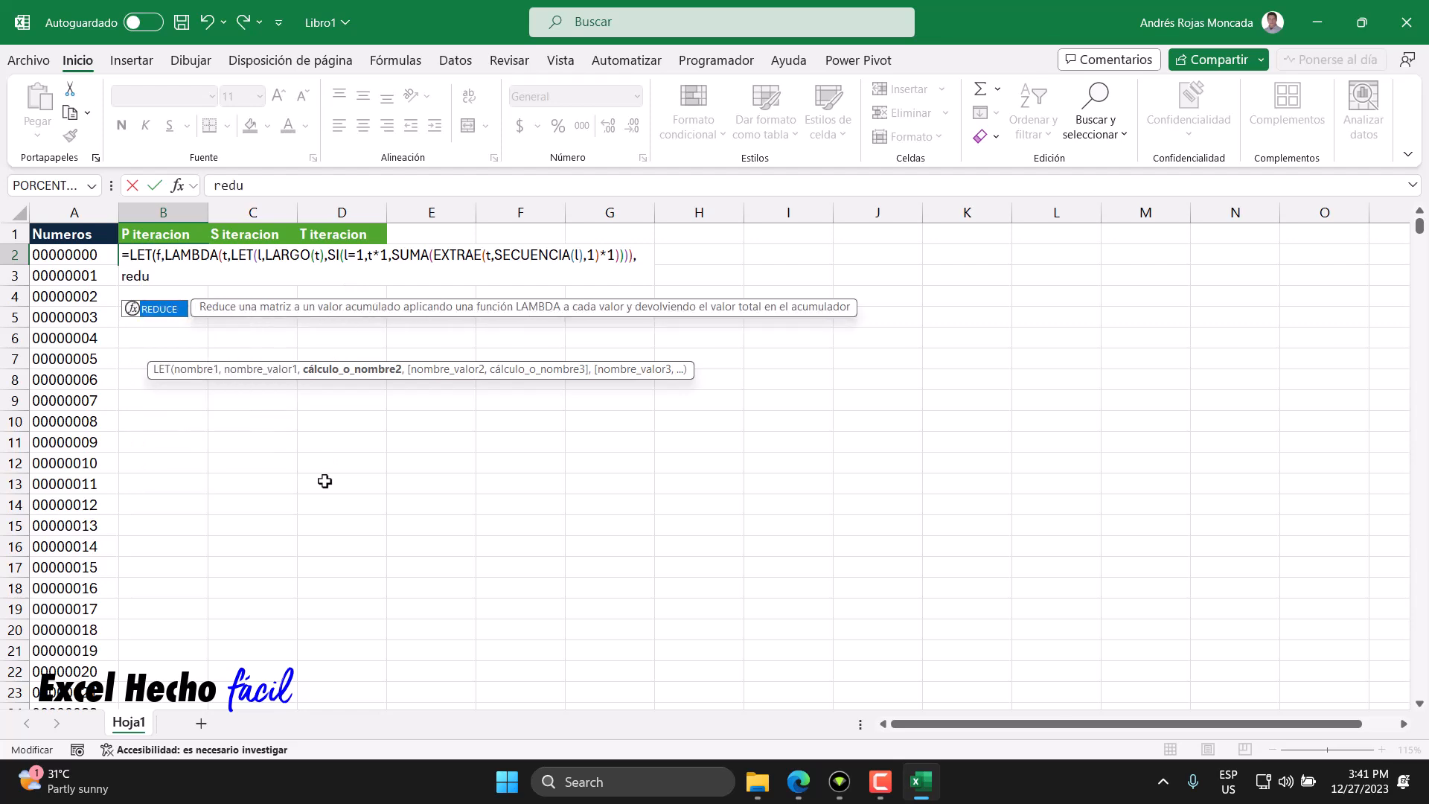
key("Tab")
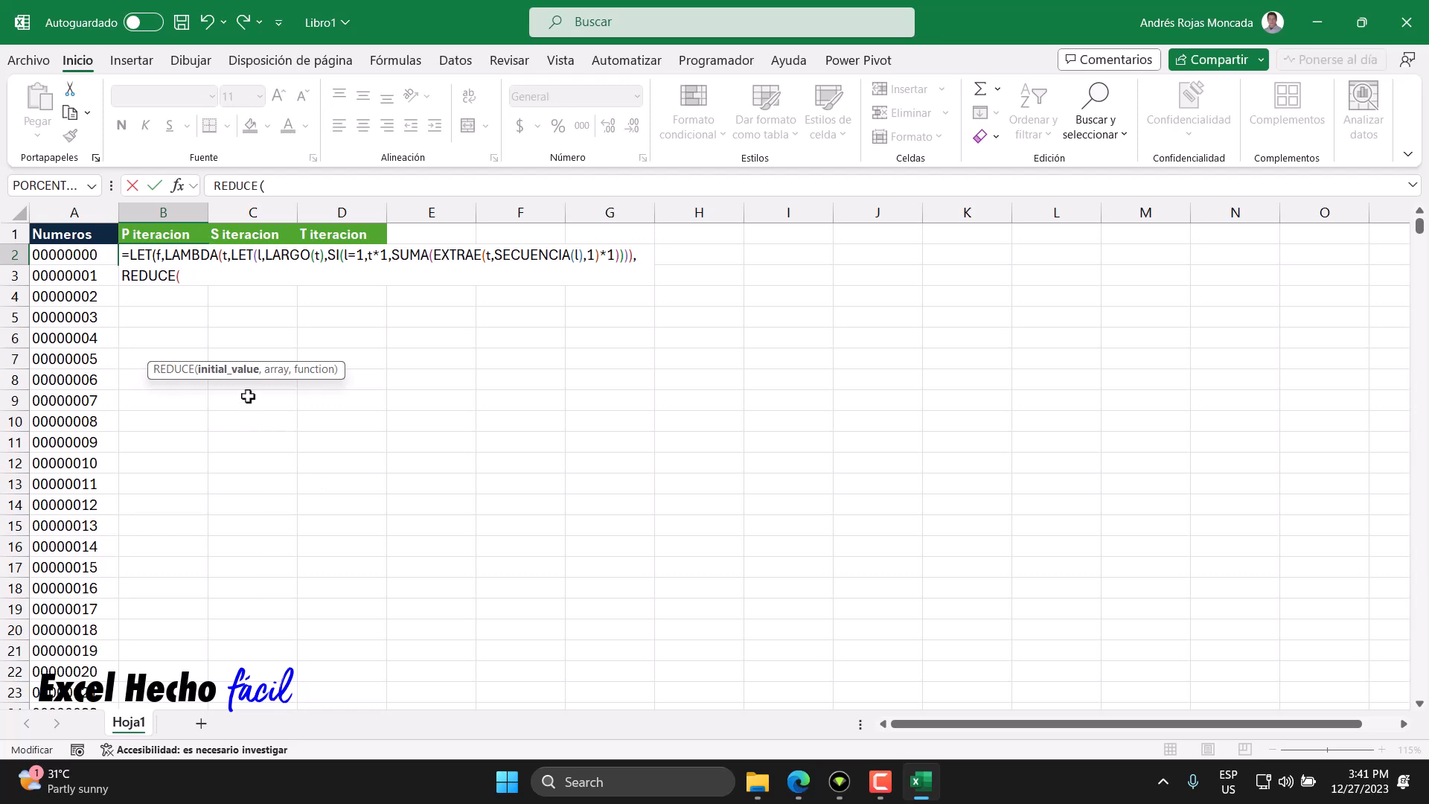
type(",")
left_click(232, 370)
left_click(274, 371)
type(",")
left_click(223, 372)
left_click(272, 371)
left_click(312, 372)
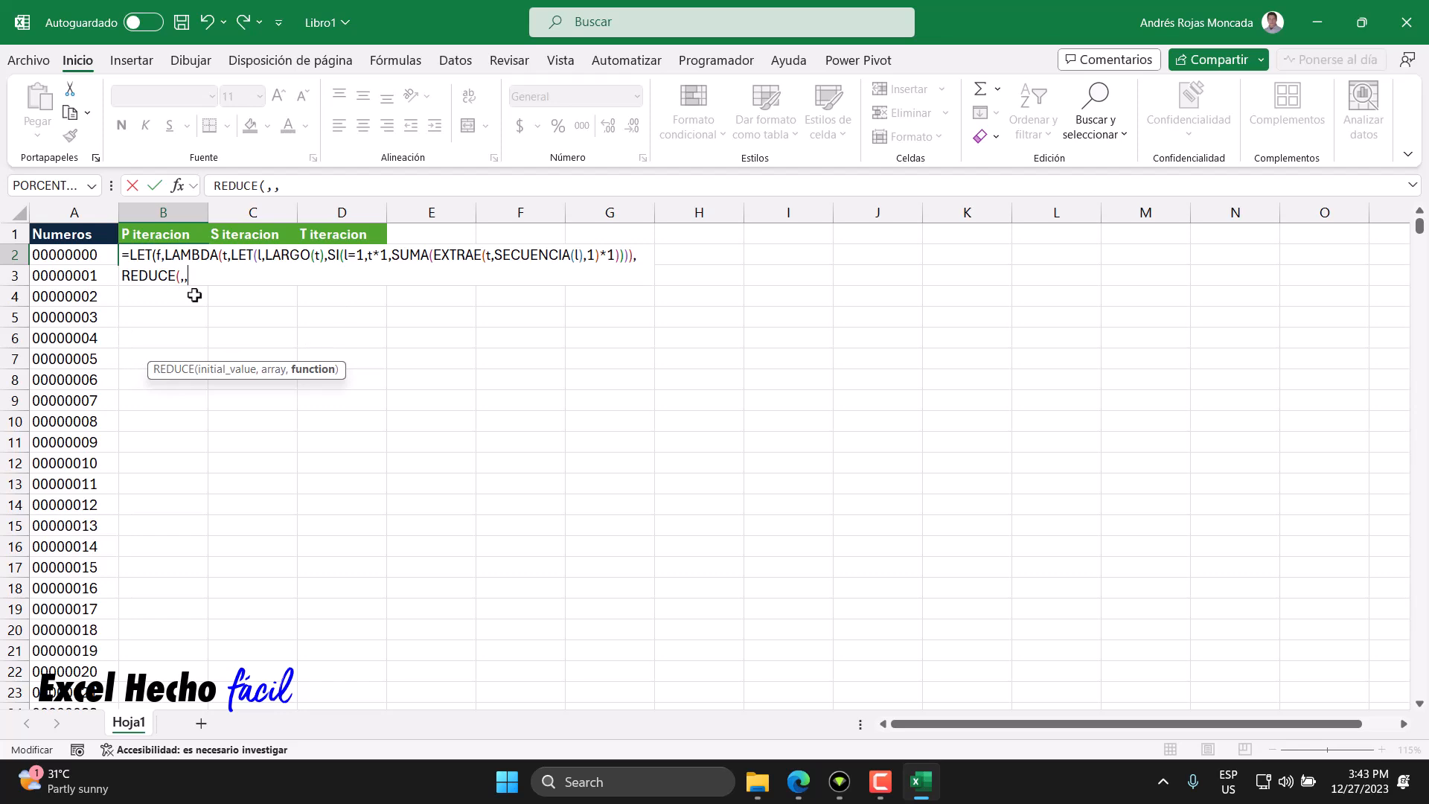
- Set REDUCE's initial value to an empty string "" and its array to the spilled range A2#
key("BackSpace")
key("BackSpace")
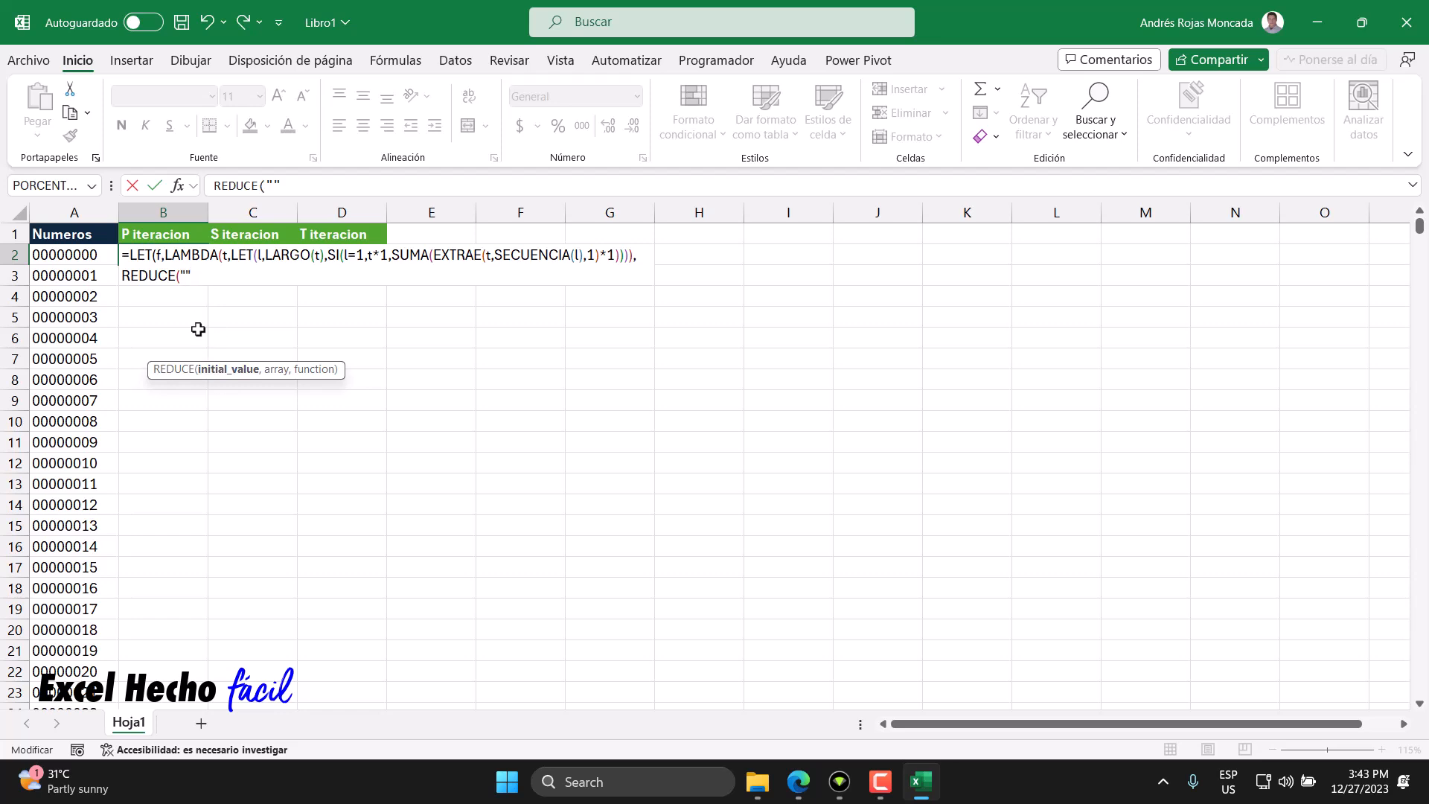
type(",")
left_click(68, 258)
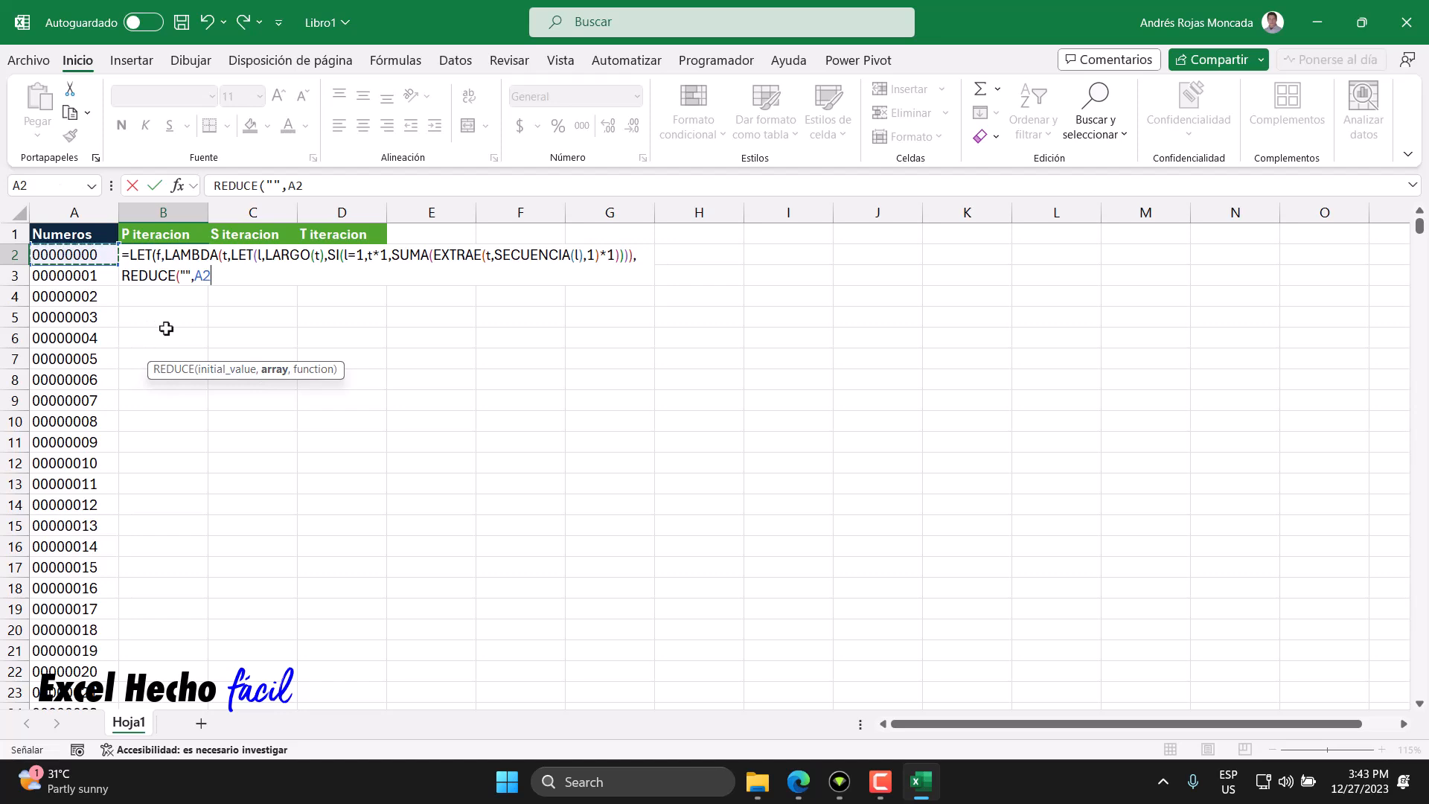
type("#")
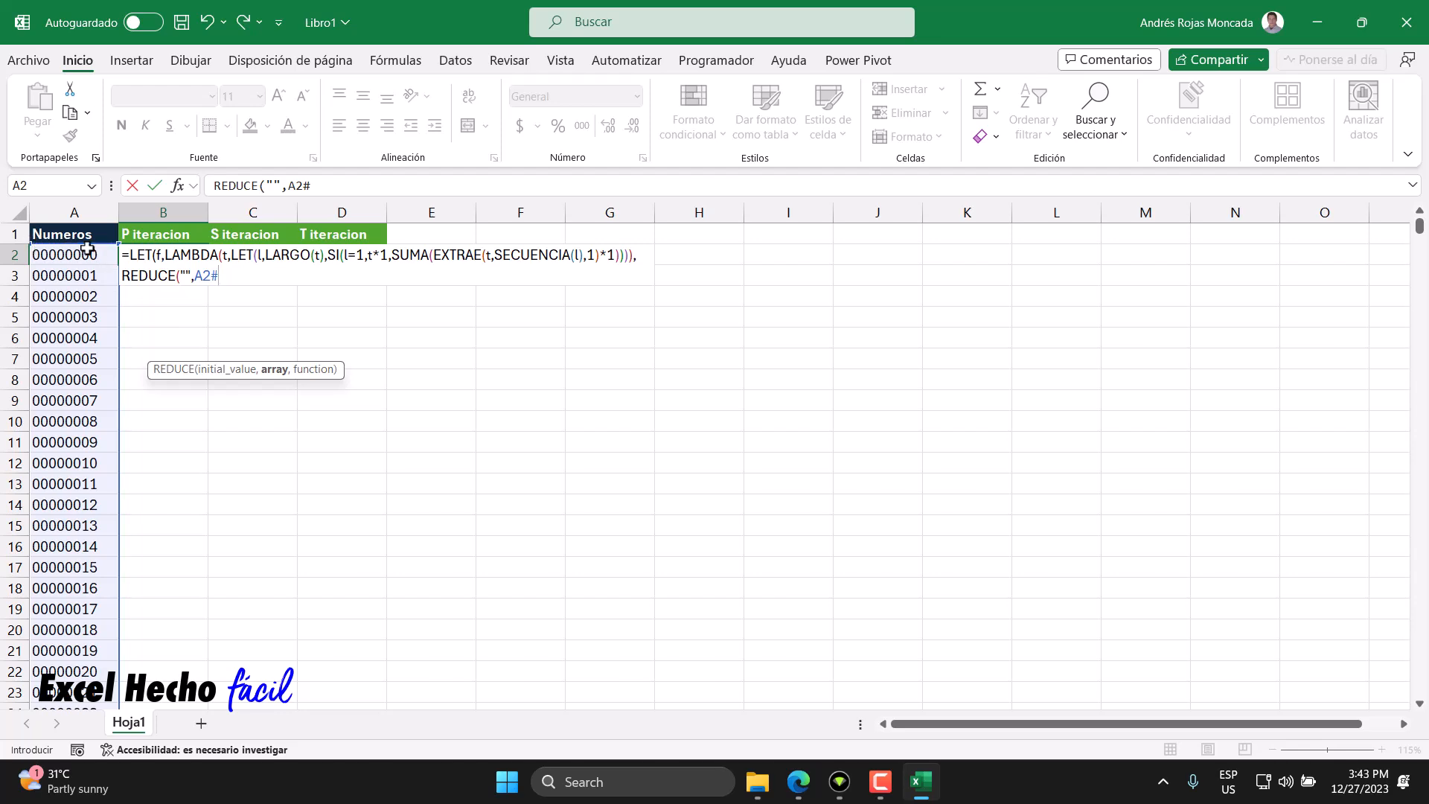
- Add LAMBDA as REDUCE's function with the parameters a and v
left_click_drag(194, 276, 218, 276)
left_click(218, 277)
type(",la")
key("Down")
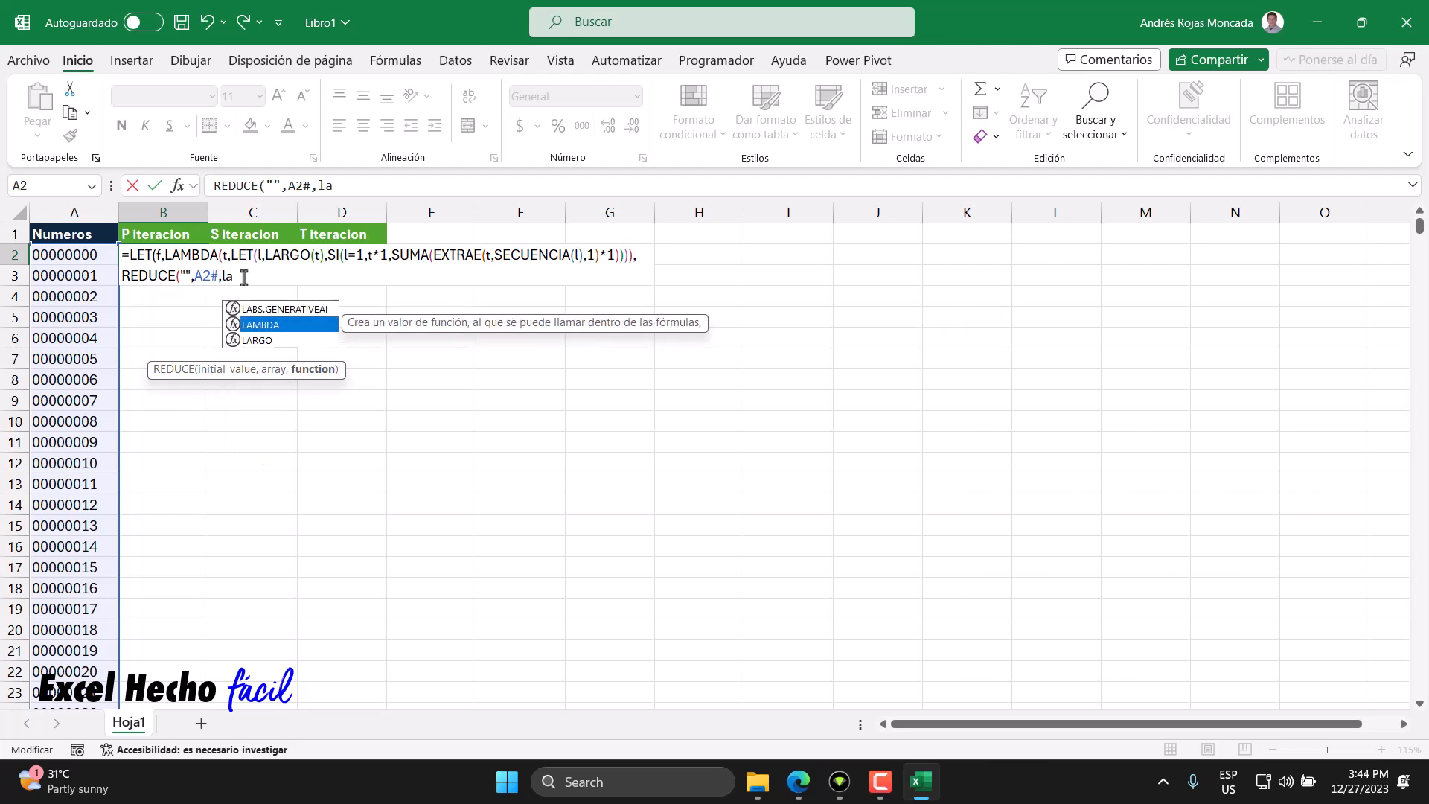
key("Tab")
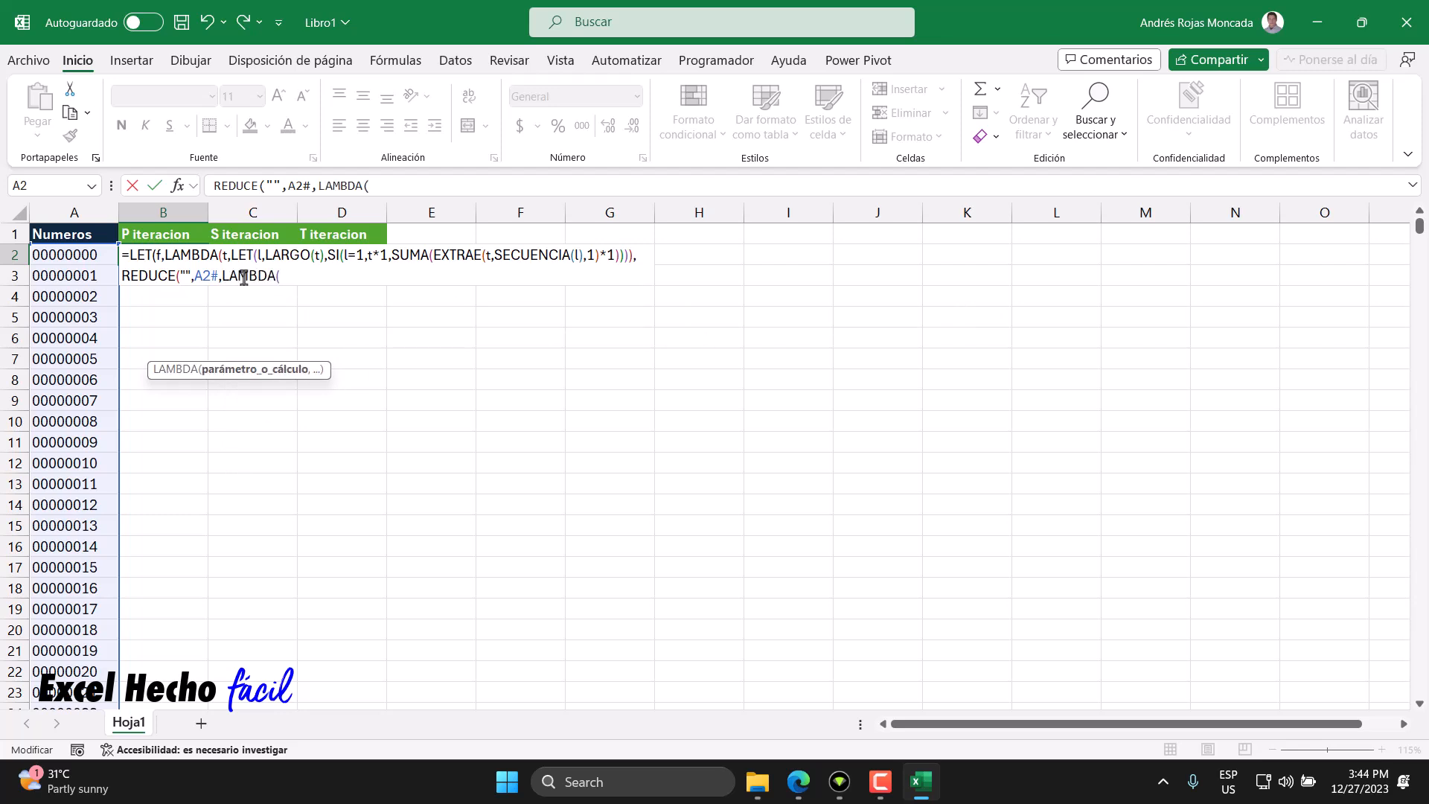
type("a")
type(",v,")
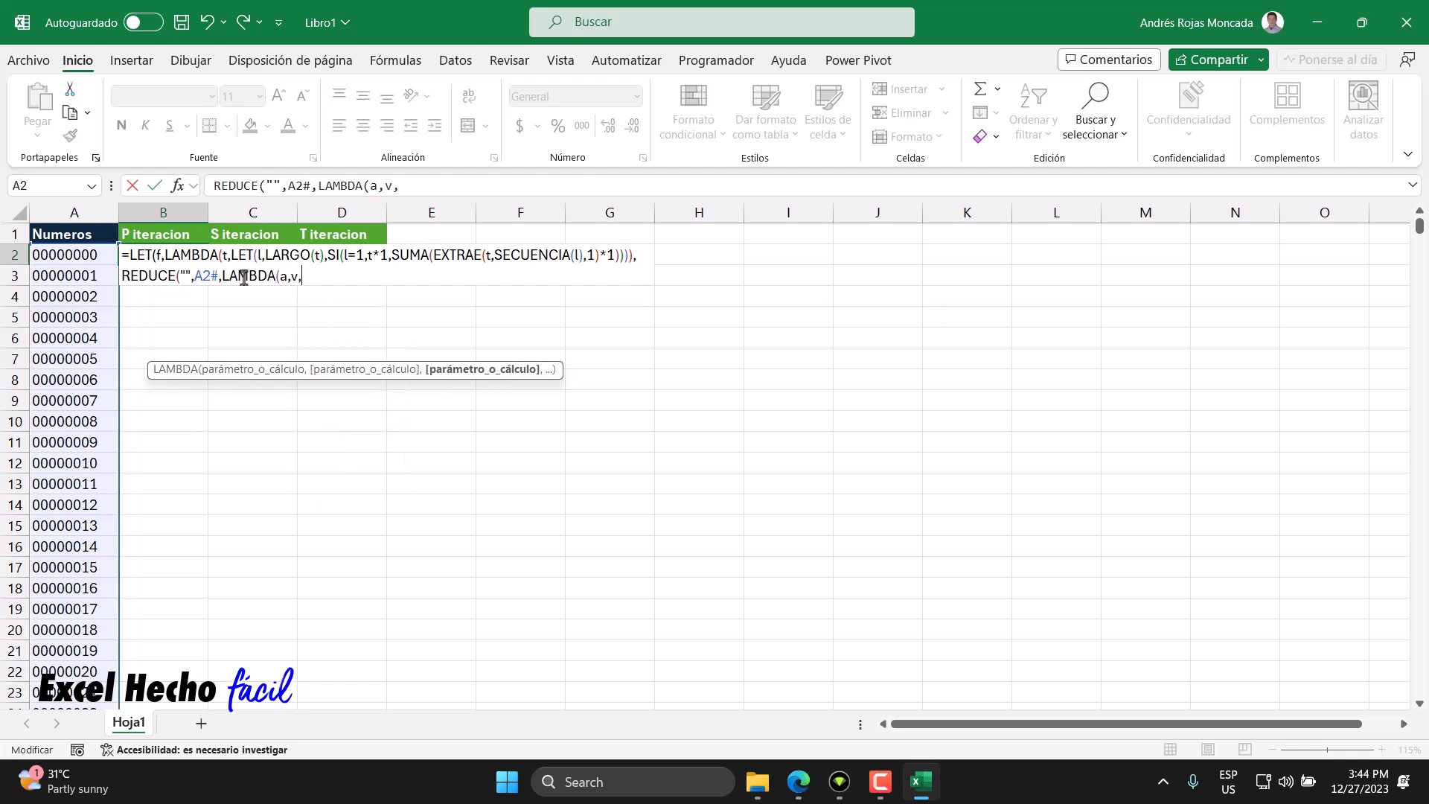
- Examine how the LAMBDA parameters a and v correspond to REDUCE's initial value and array
left_click_drag(297, 275, 184, 276)
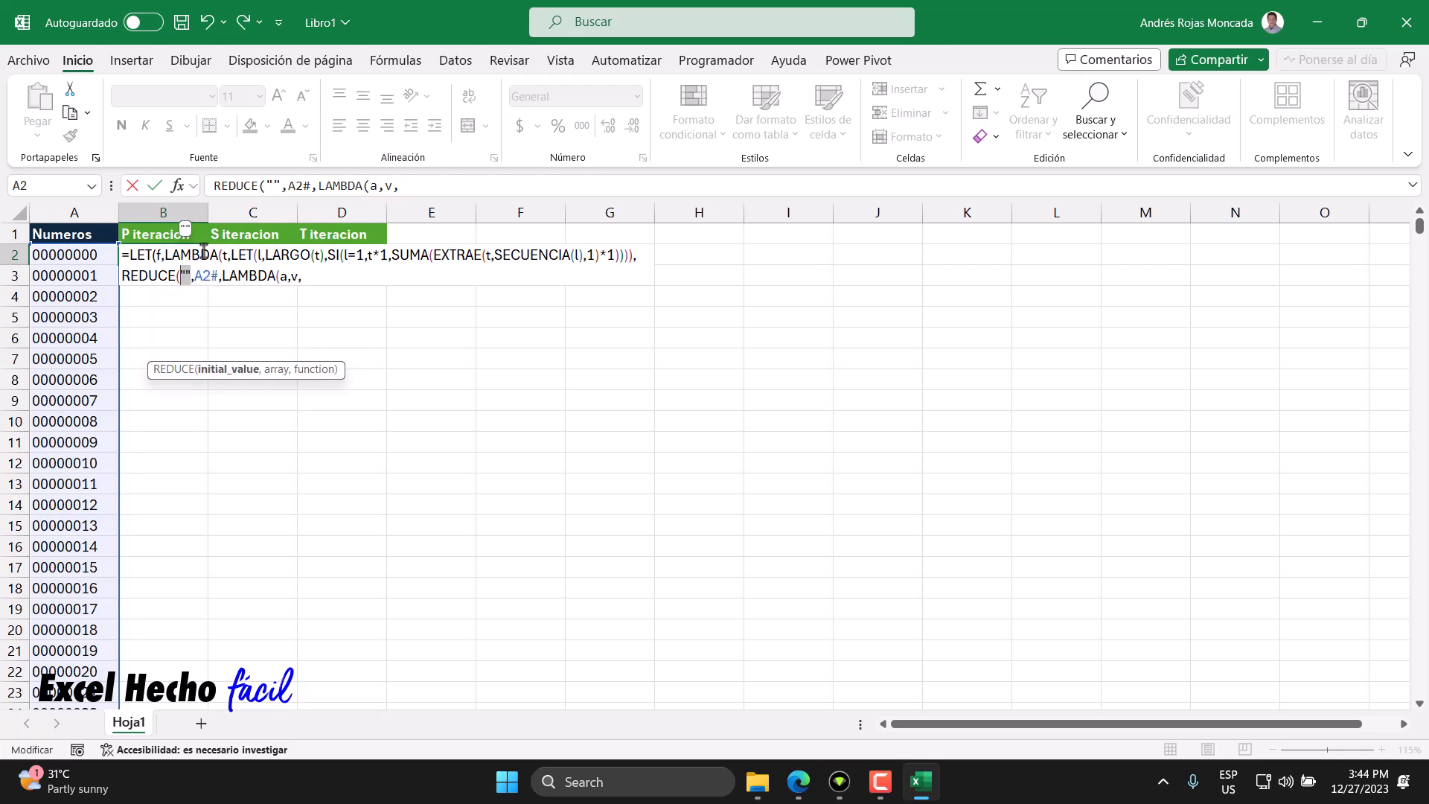
left_click(283, 277)
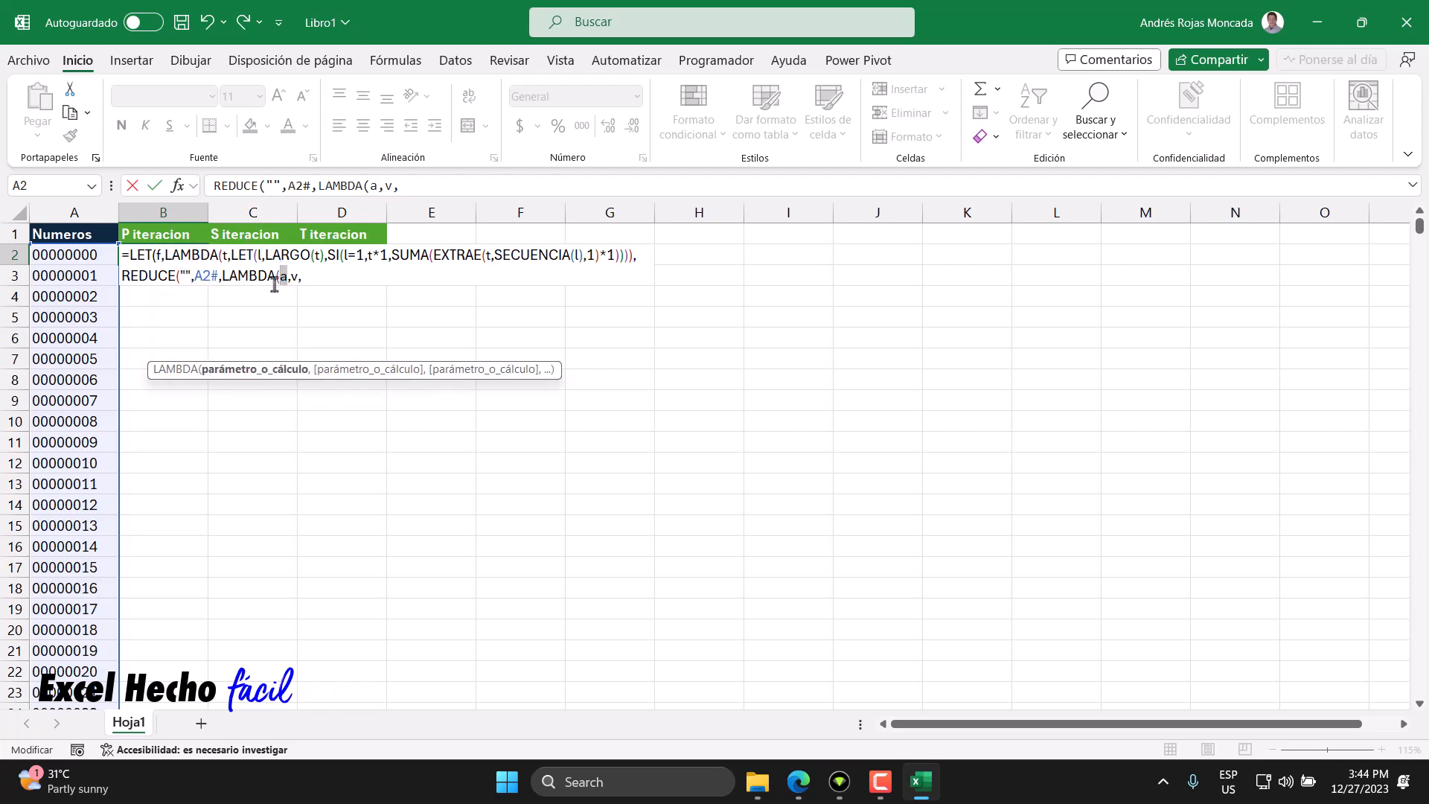
left_click(182, 276)
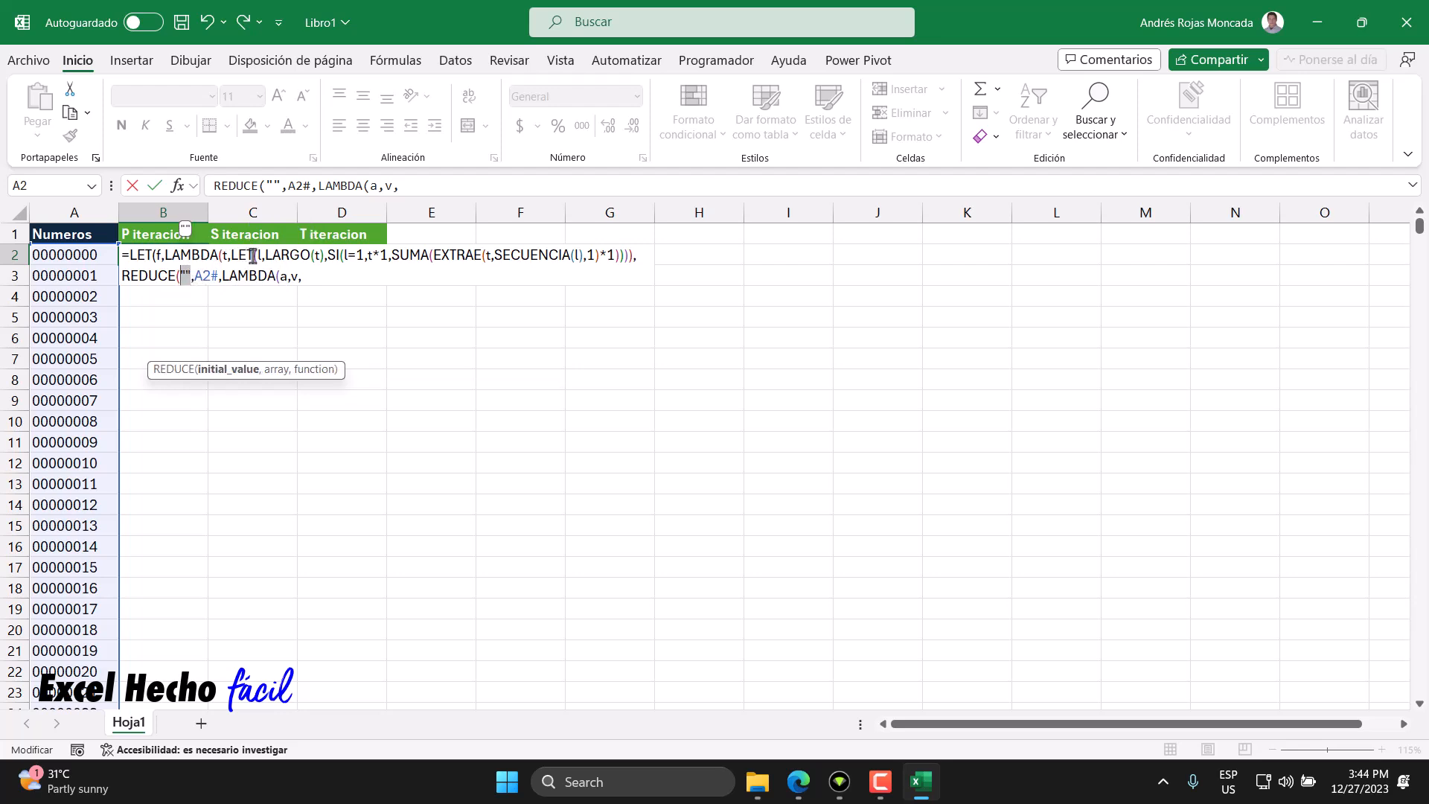
left_click(285, 277)
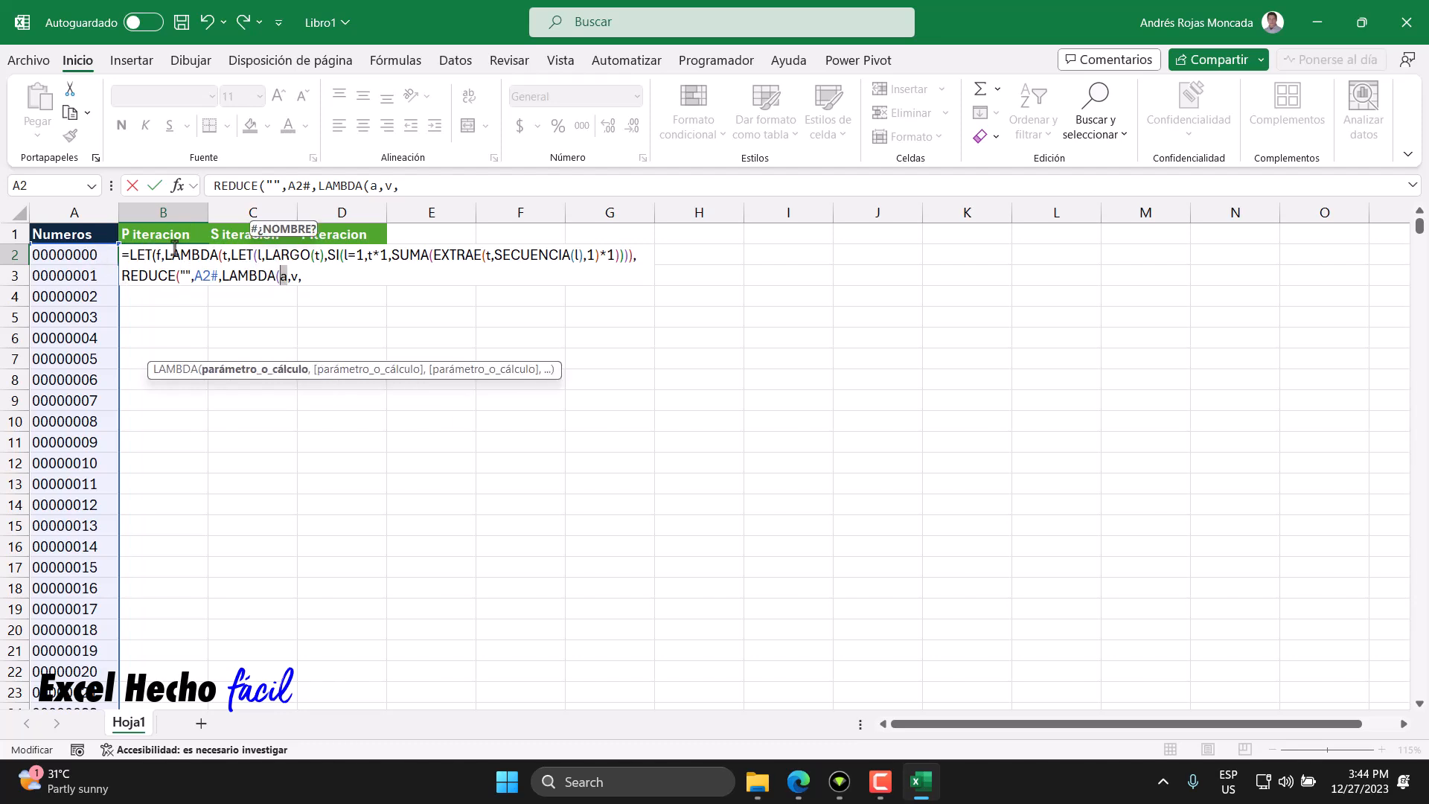
left_click(182, 276)
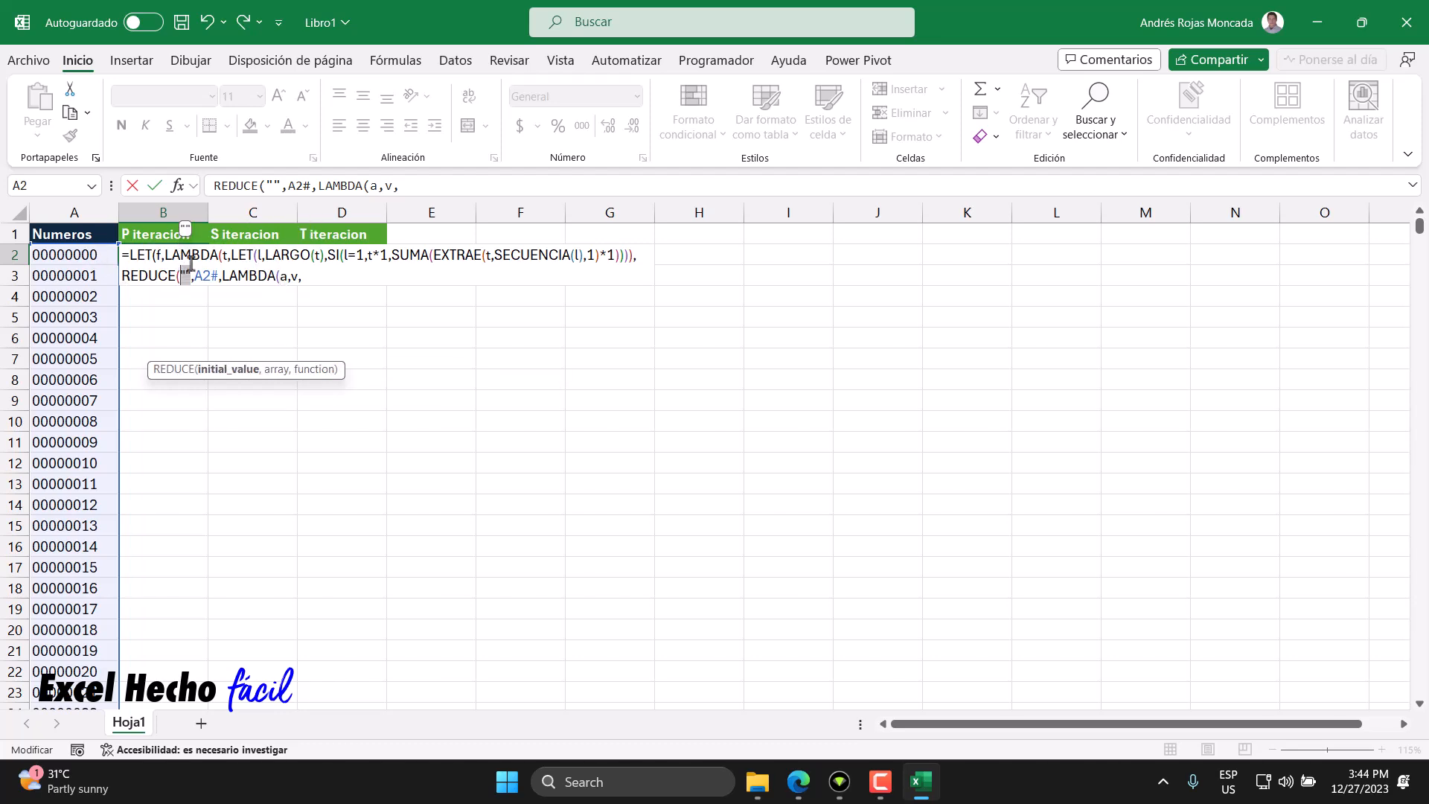
left_click(284, 277)
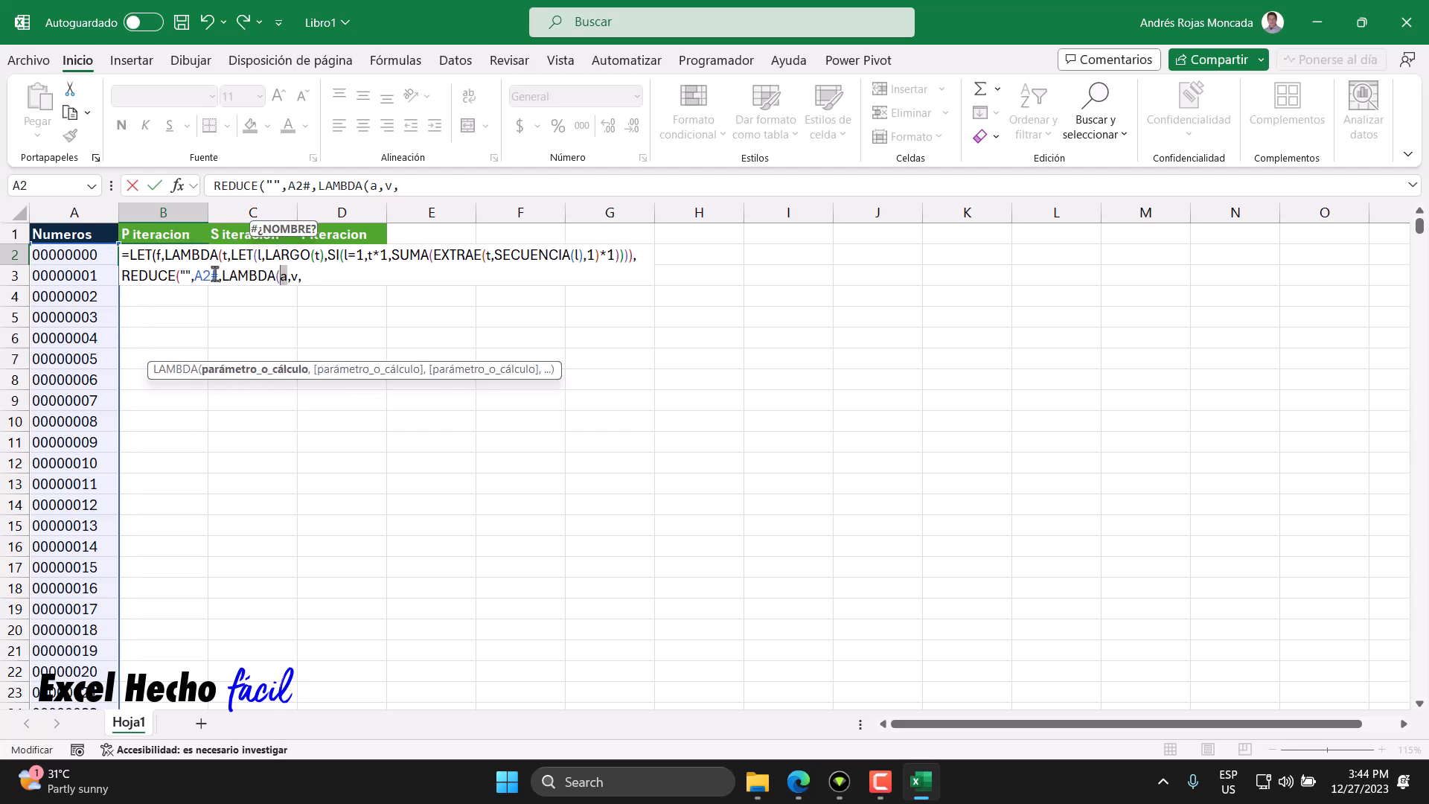
left_click_drag(217, 276, 199, 276)
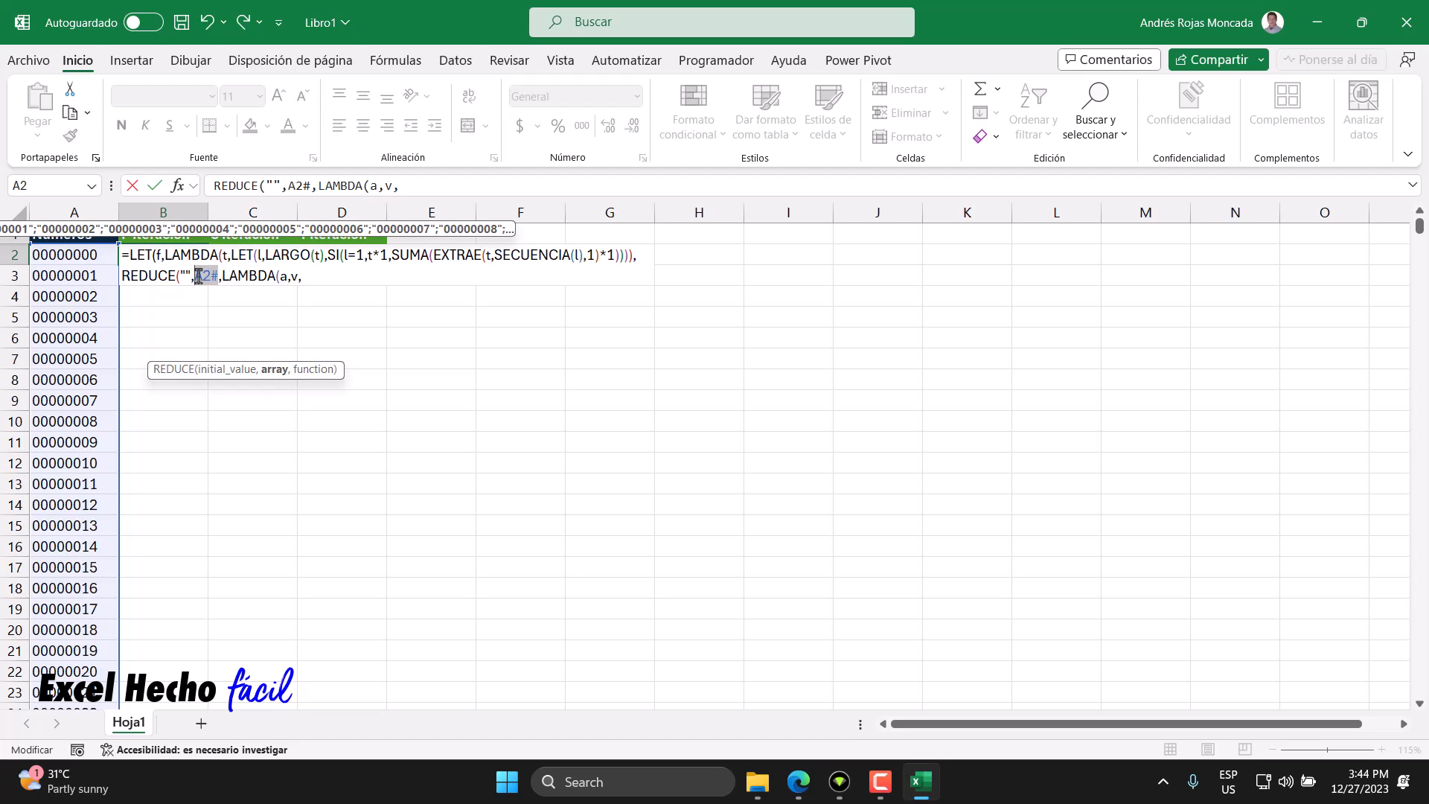
double_click(294, 276)
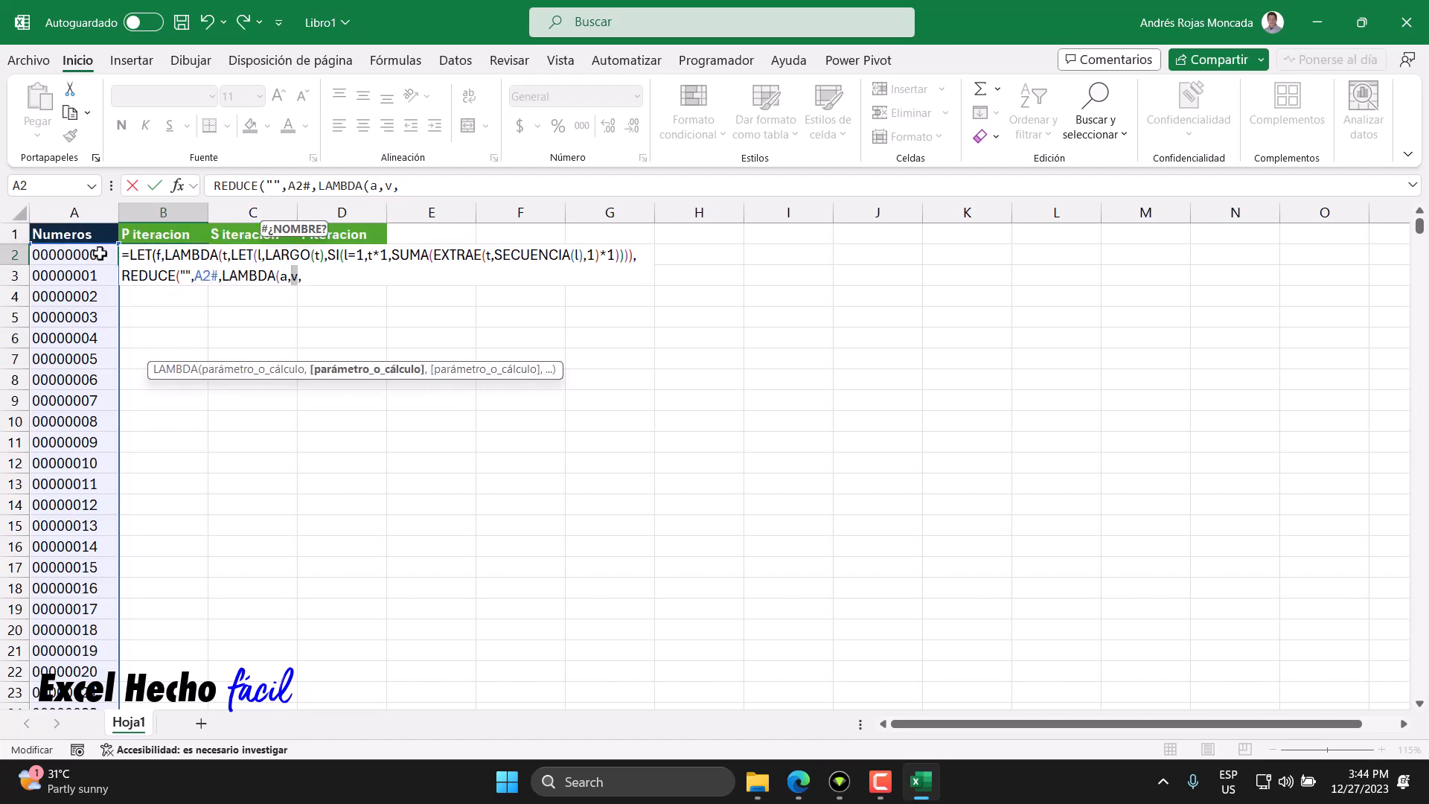
left_click(305, 277)
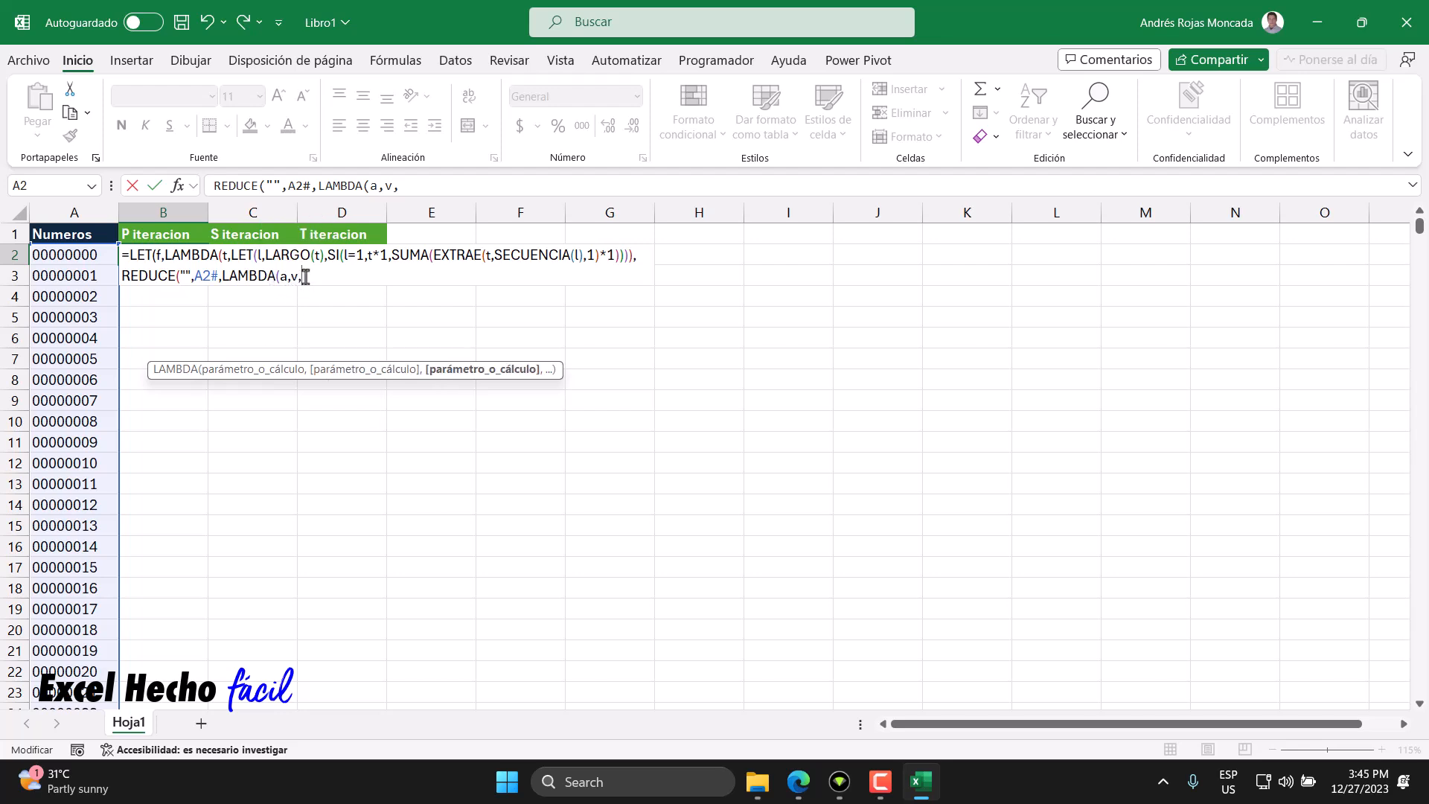
- Enter "Calculo" as the LAMBDA's calculation and close the LAMBDA and REDUCE parentheses
type("\"Calculo\")")
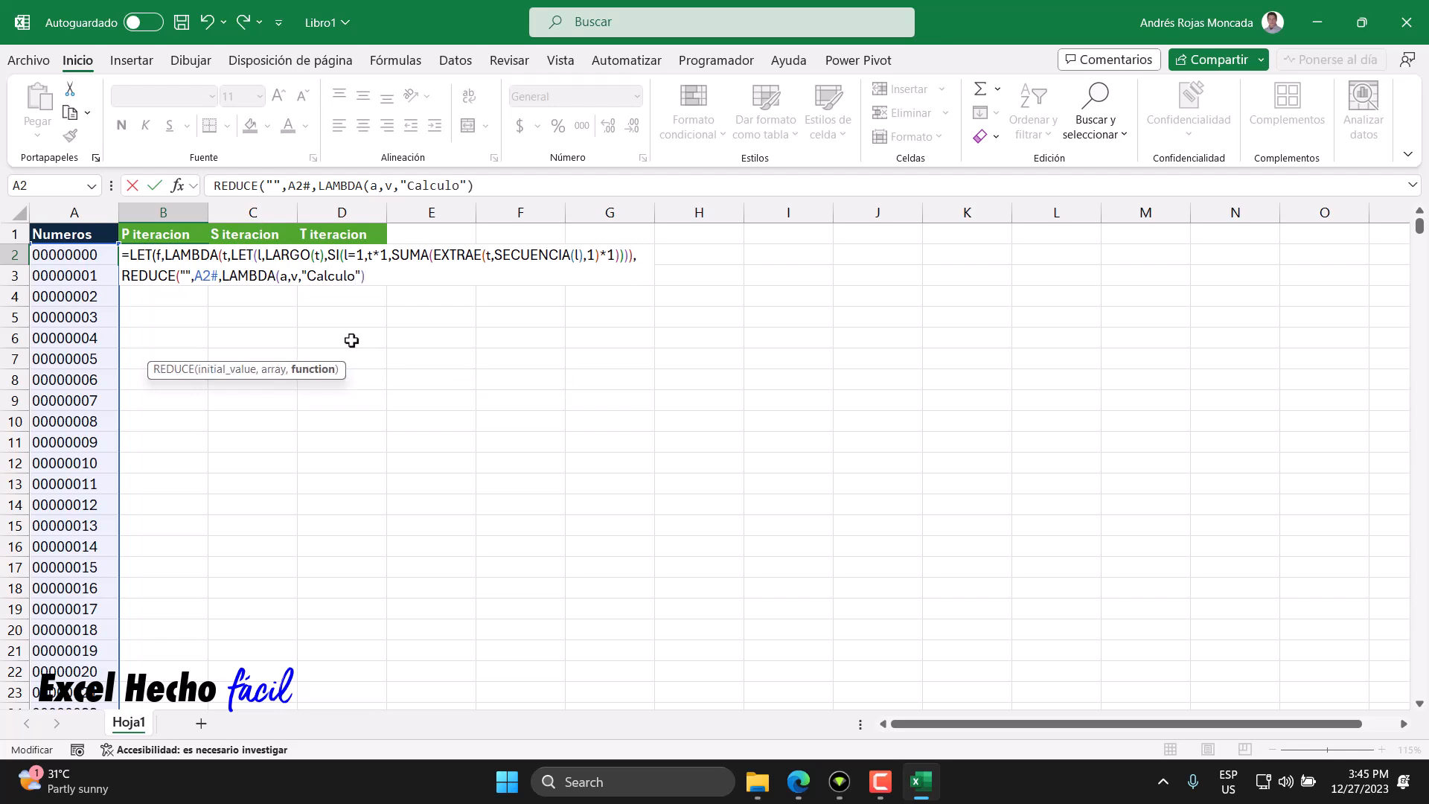
type(")")
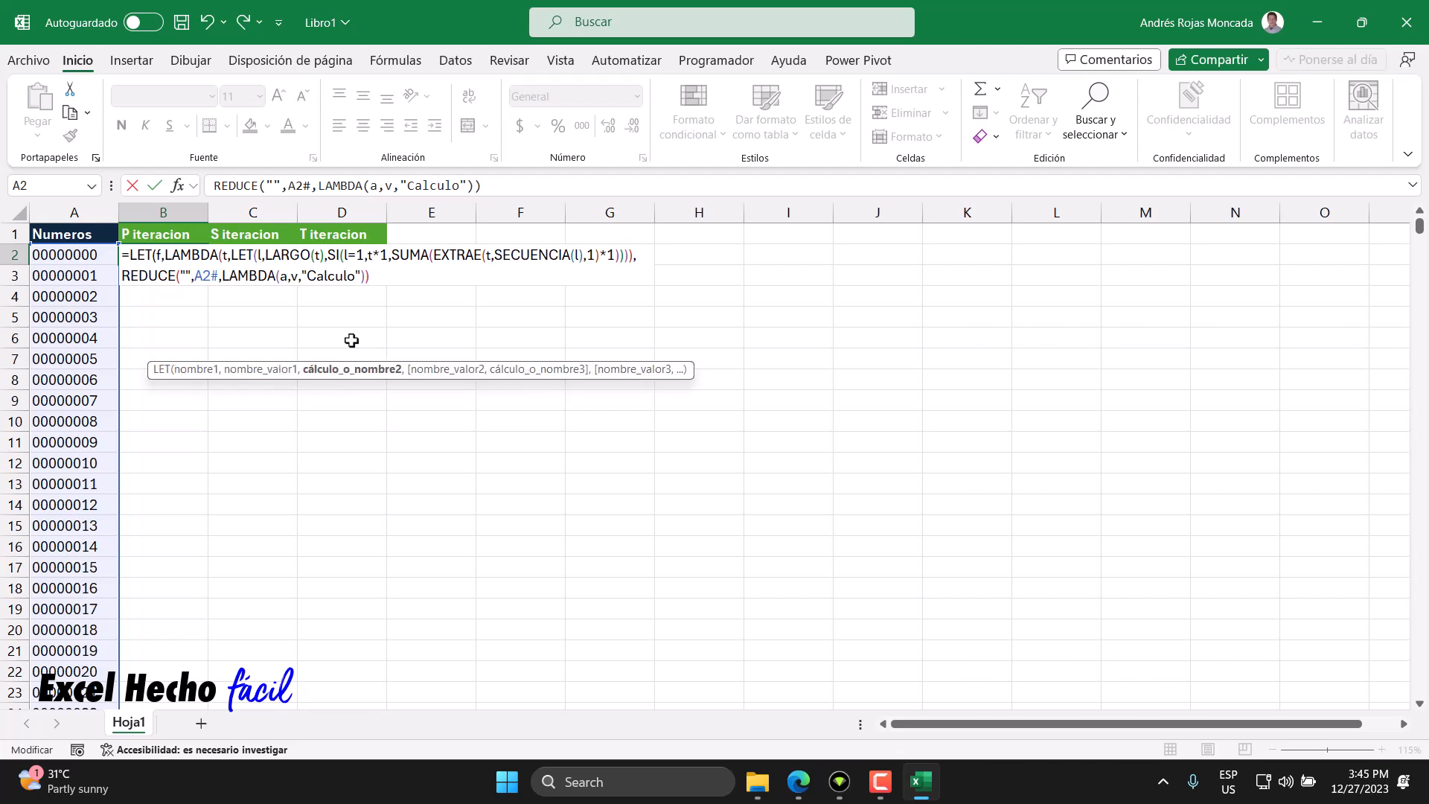
- Examine which REDUCE arguments feed the parameters a and v and the "Calculo" placeholder
left_click_drag(318, 278, 362, 278)
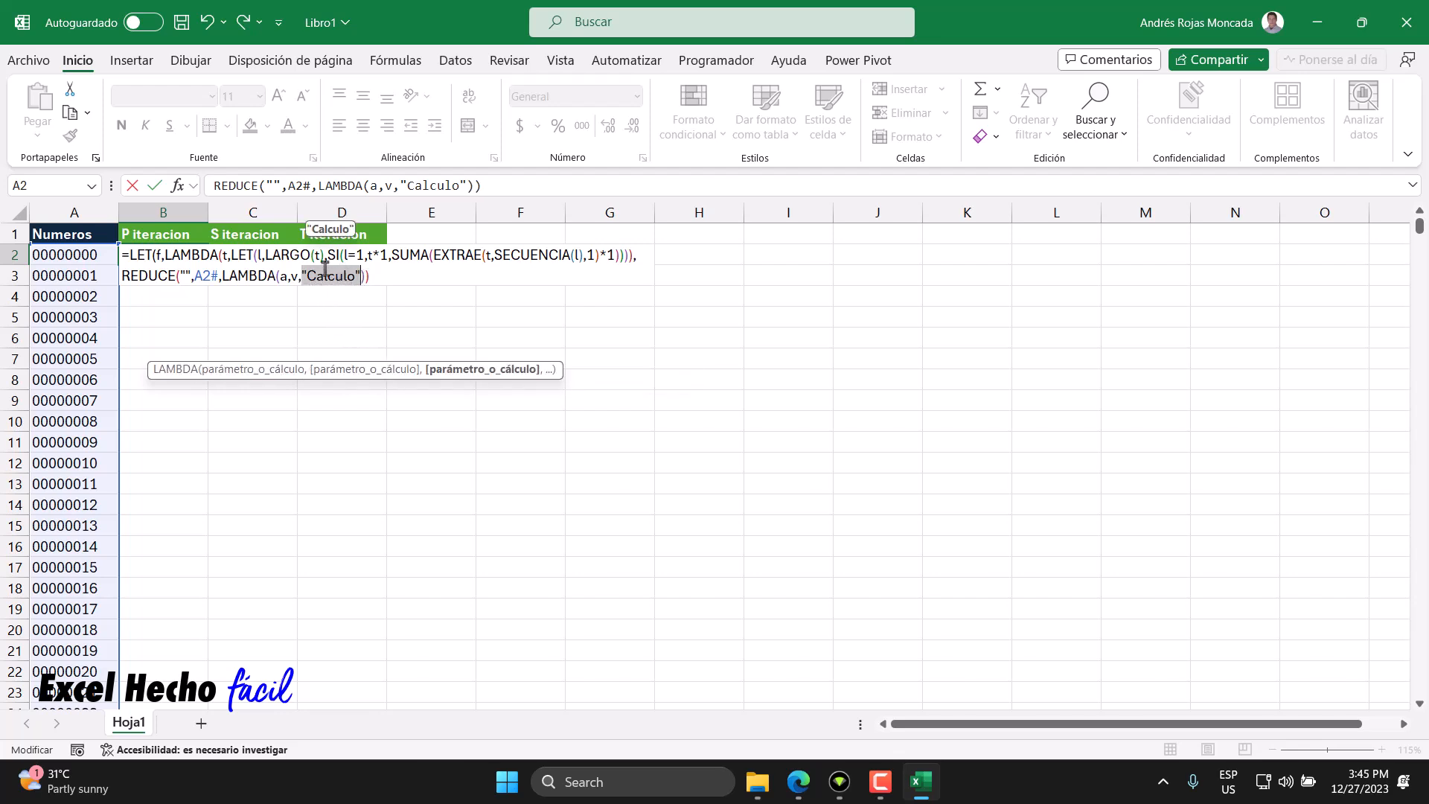
double_click(284, 276)
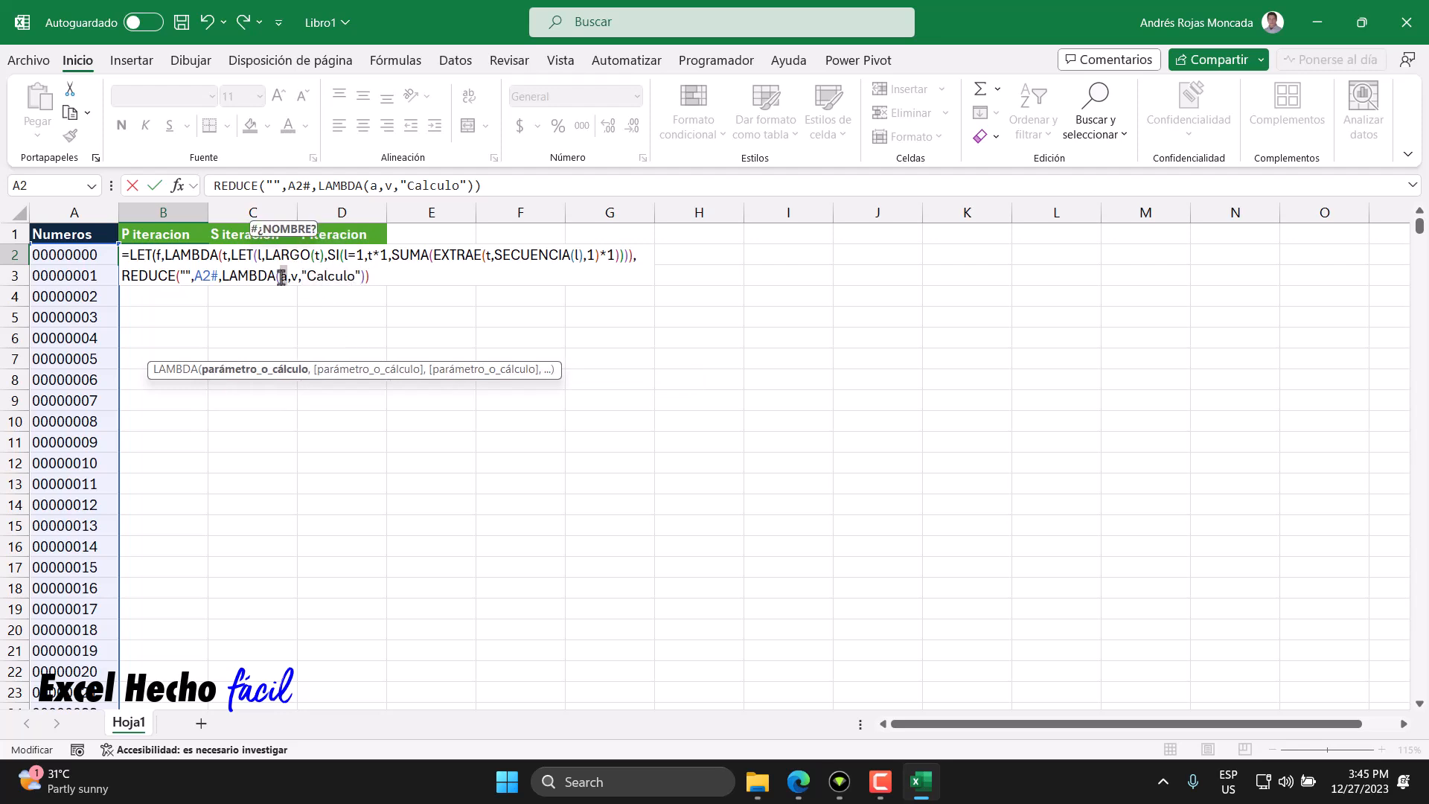
left_click(296, 278)
double_click(295, 277)
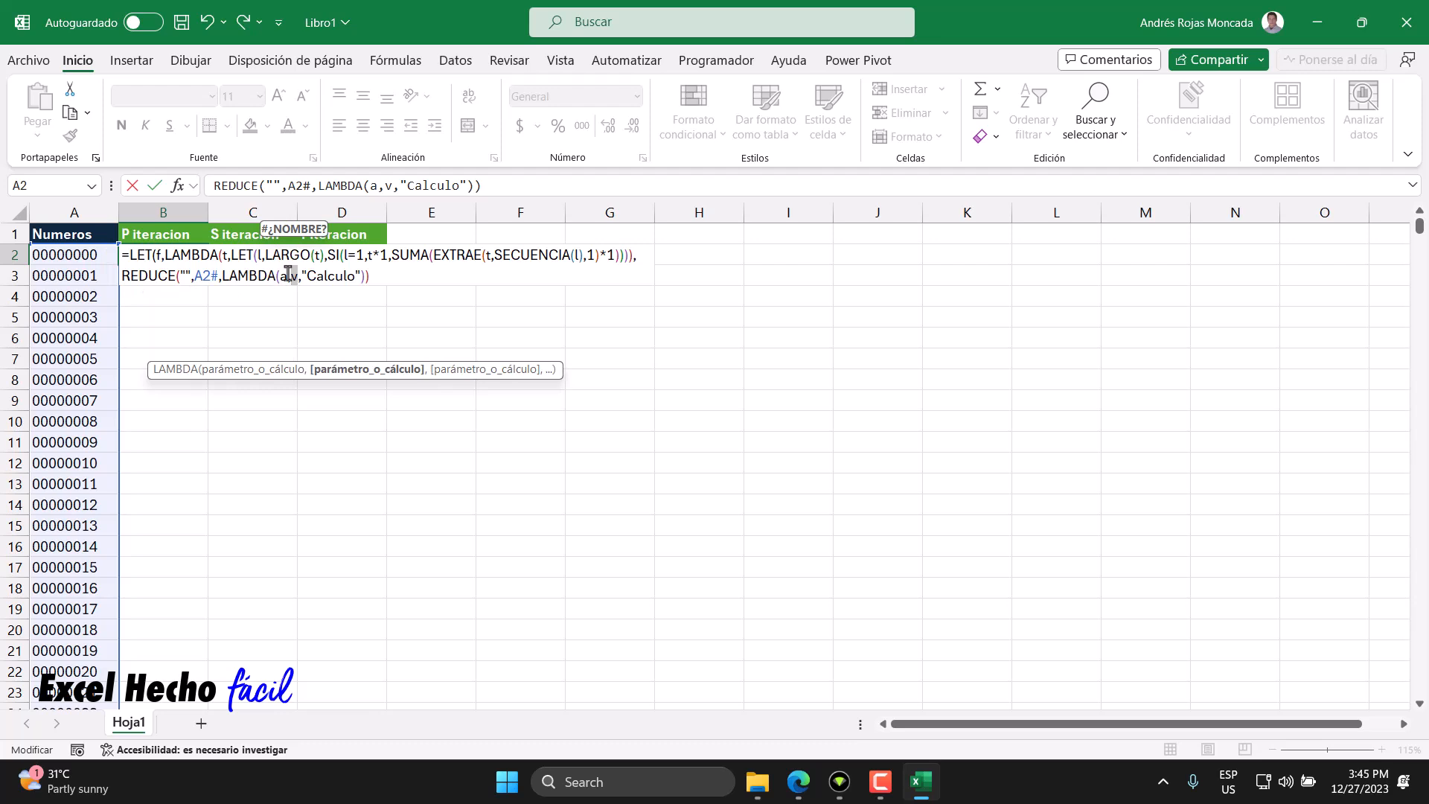
double_click(284, 276)
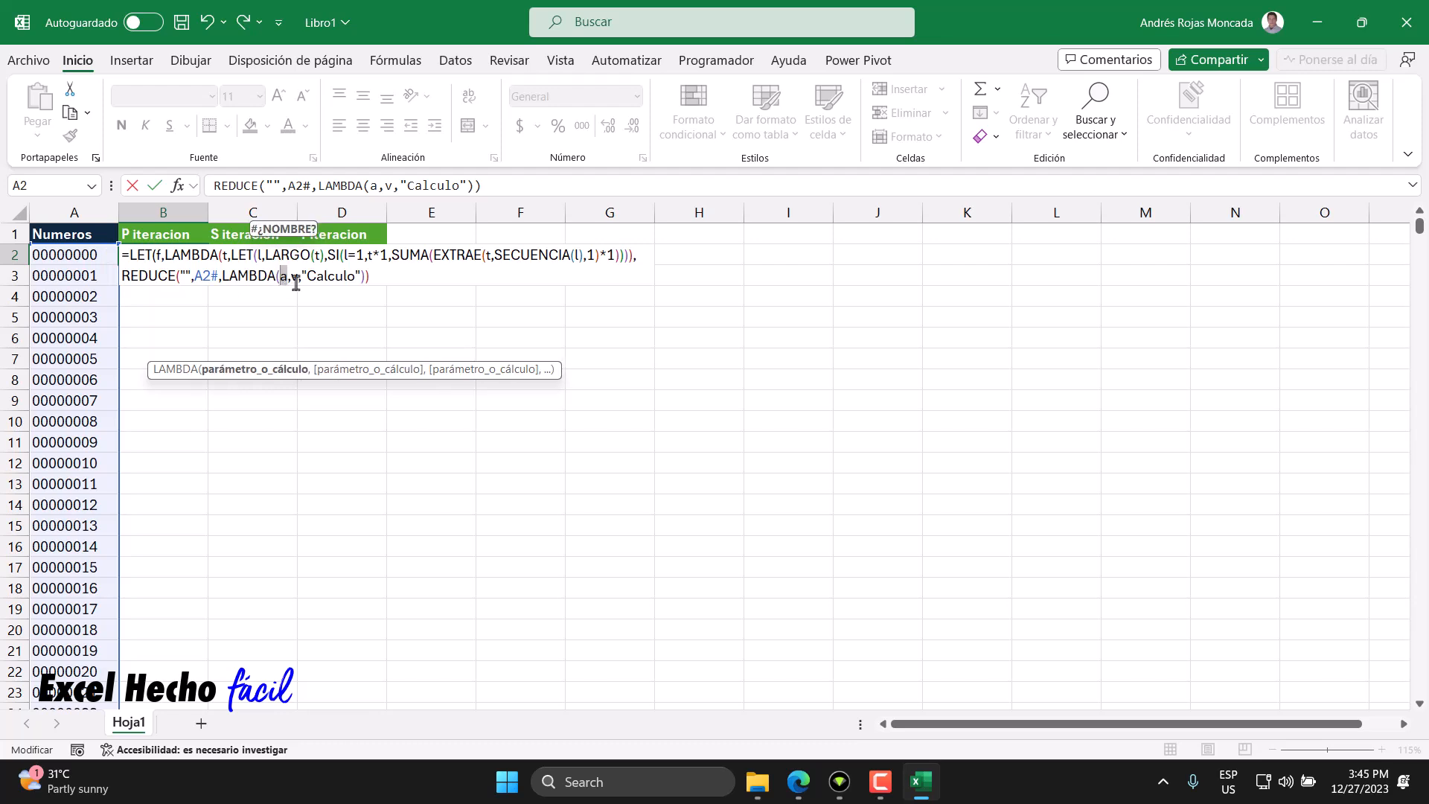
left_click_drag(365, 277, 301, 277)
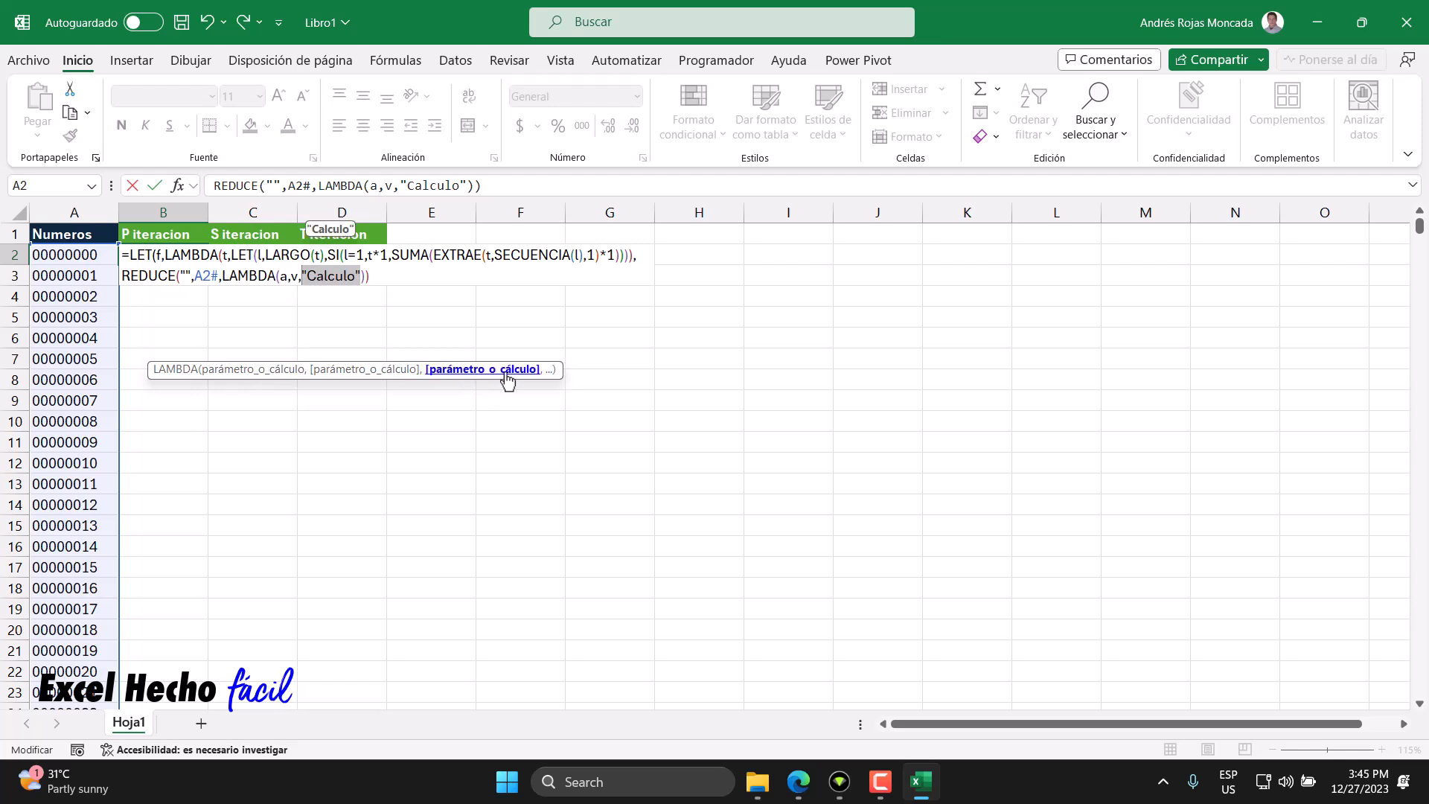
left_click(283, 276)
left_click_drag(283, 276, 280, 277)
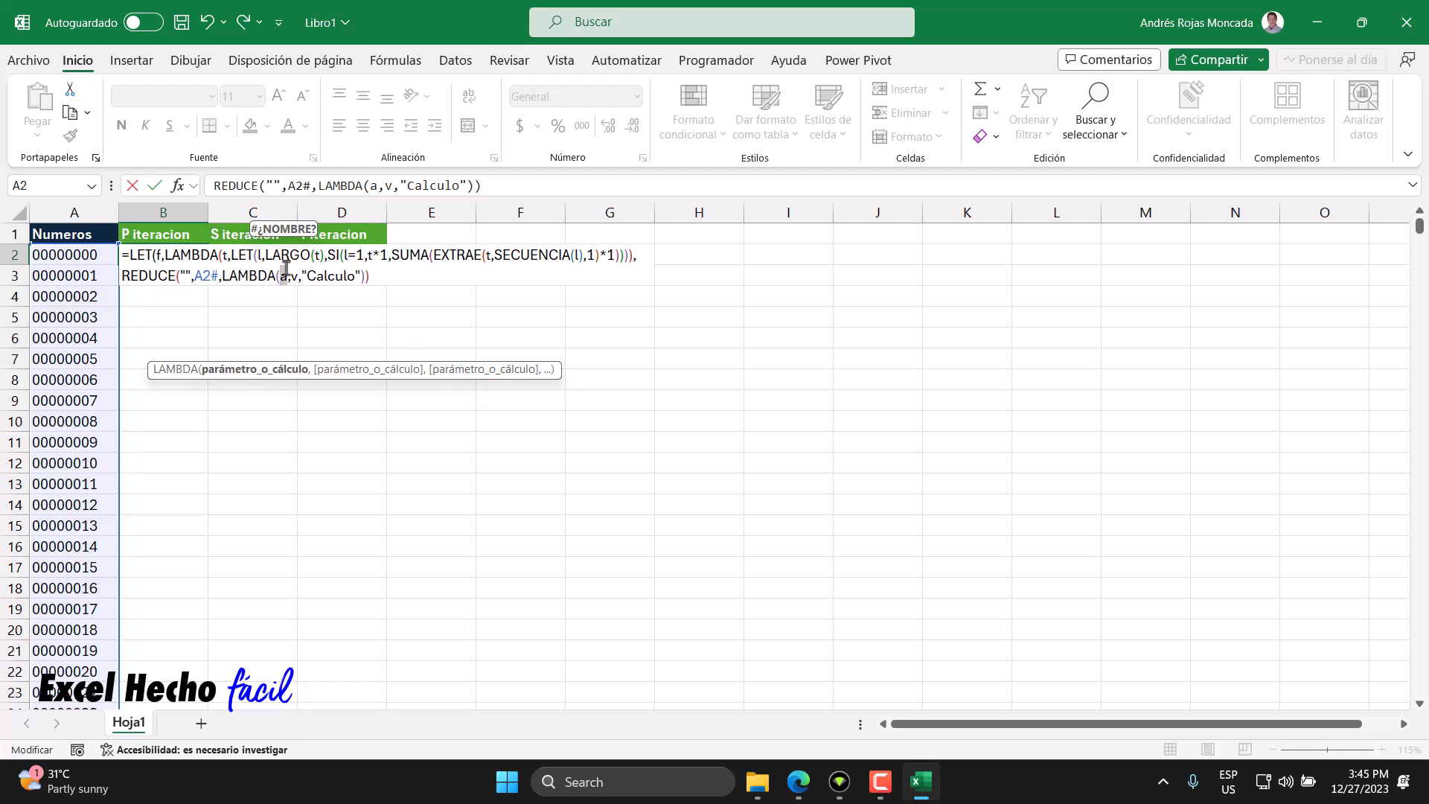
left_click_drag(301, 277, 361, 277)
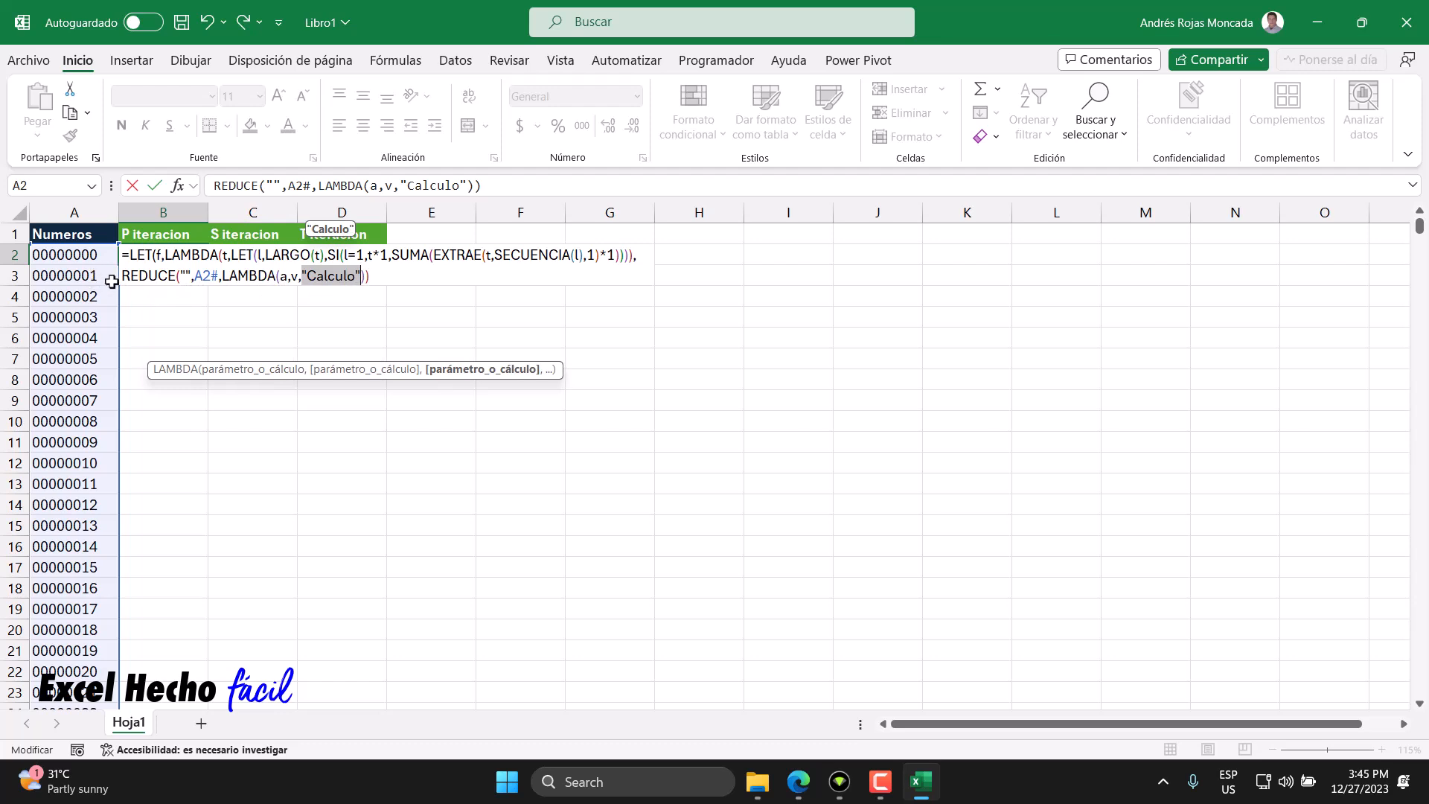
left_click_drag(195, 277, 216, 278)
double_click(294, 276)
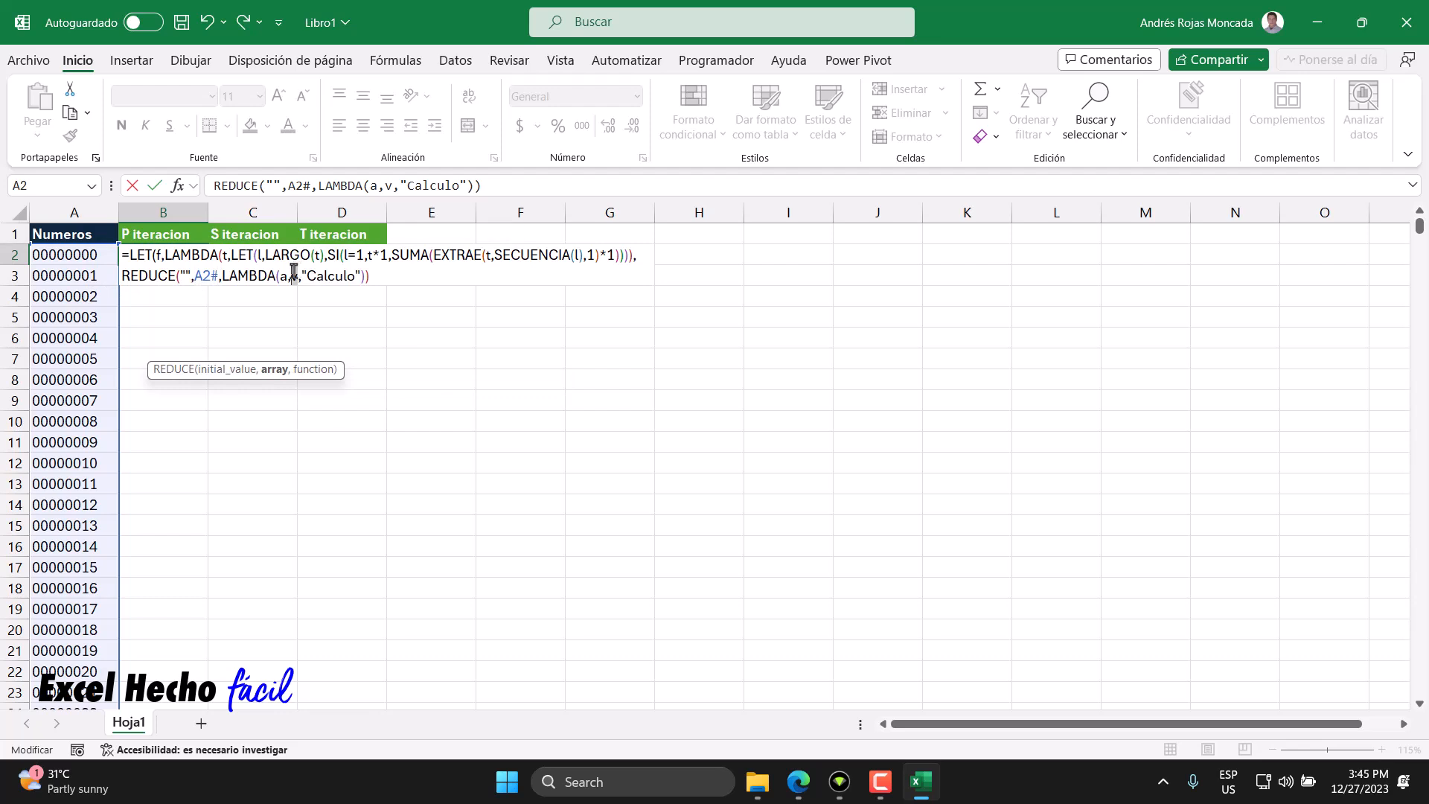
left_click_drag(301, 276, 359, 275)
double_click(284, 275)
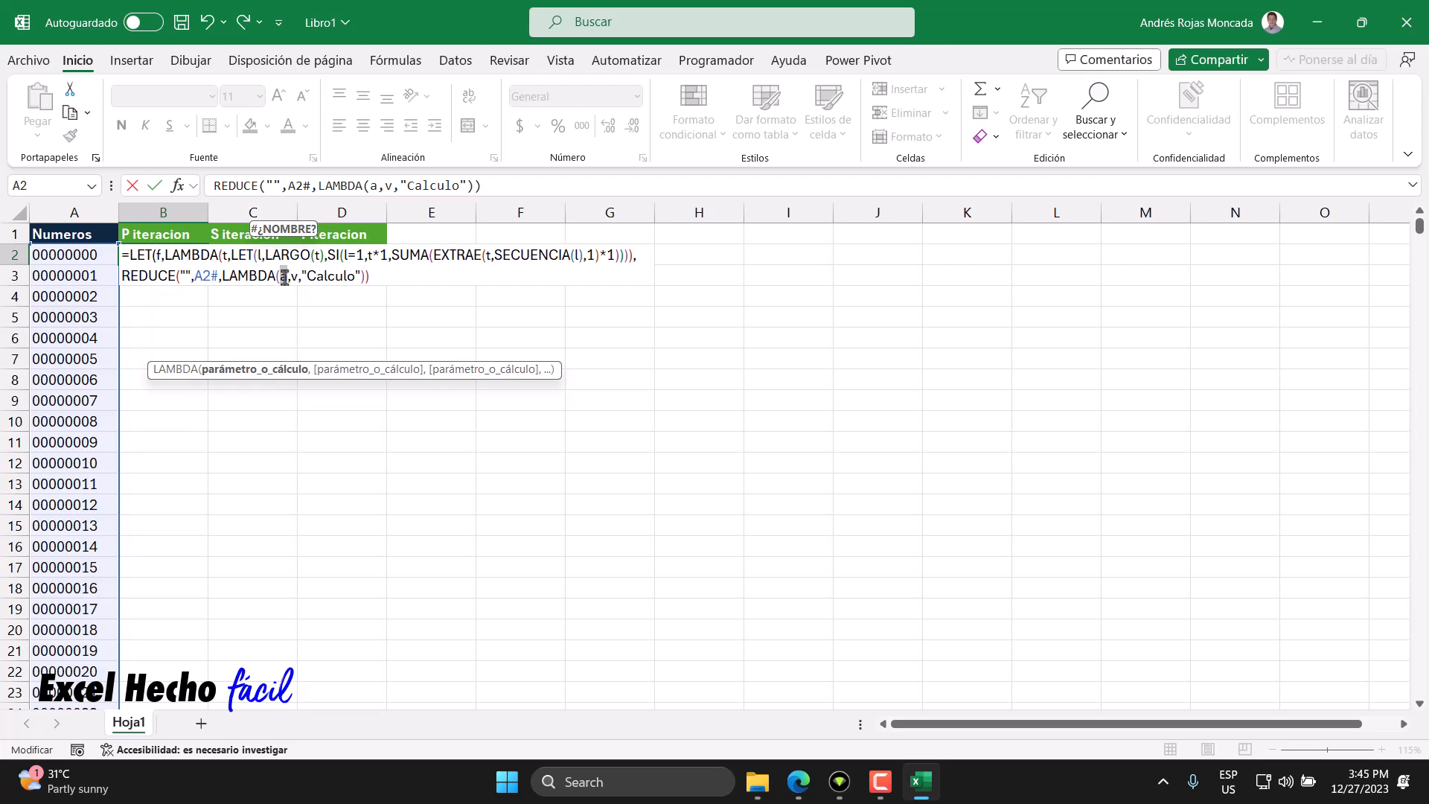
left_click(289, 277)
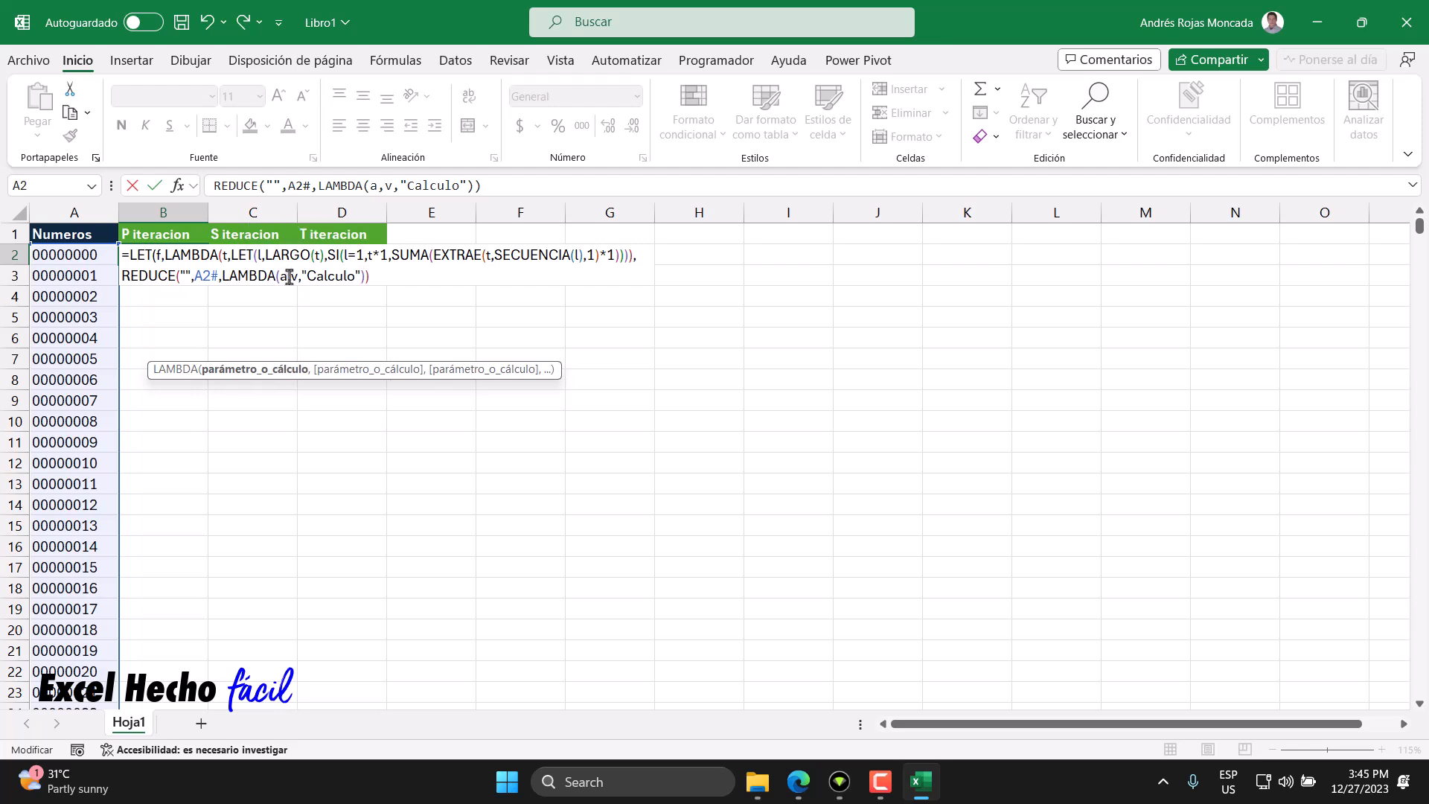
- Delete the "Calculo" placeholder and its closing parentheses
left_click_drag(369, 277, 301, 276)
key("Delete")
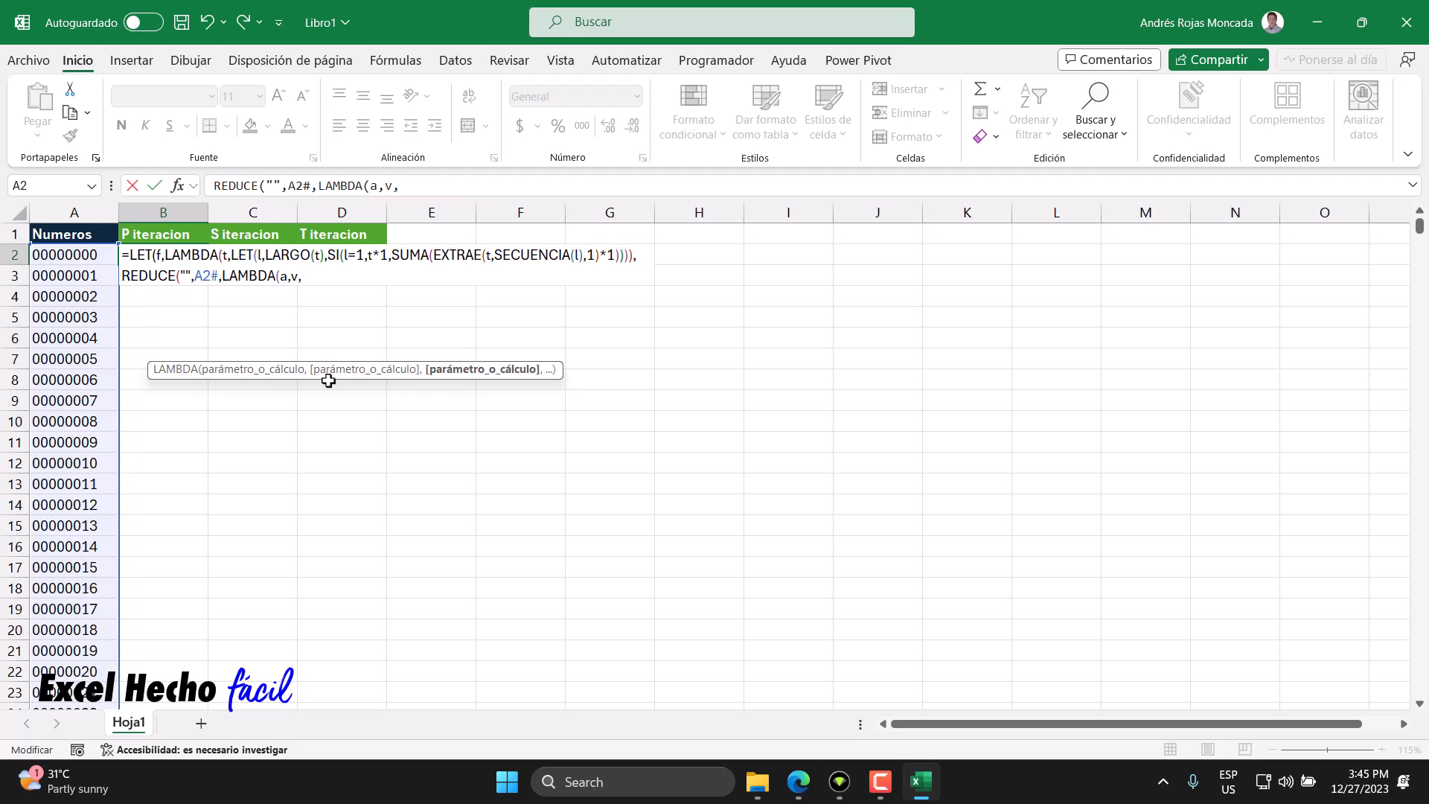
- Start an APILARV as the LAMBDA's calculation, with the accumulator a as its first array
left_click(283, 276)
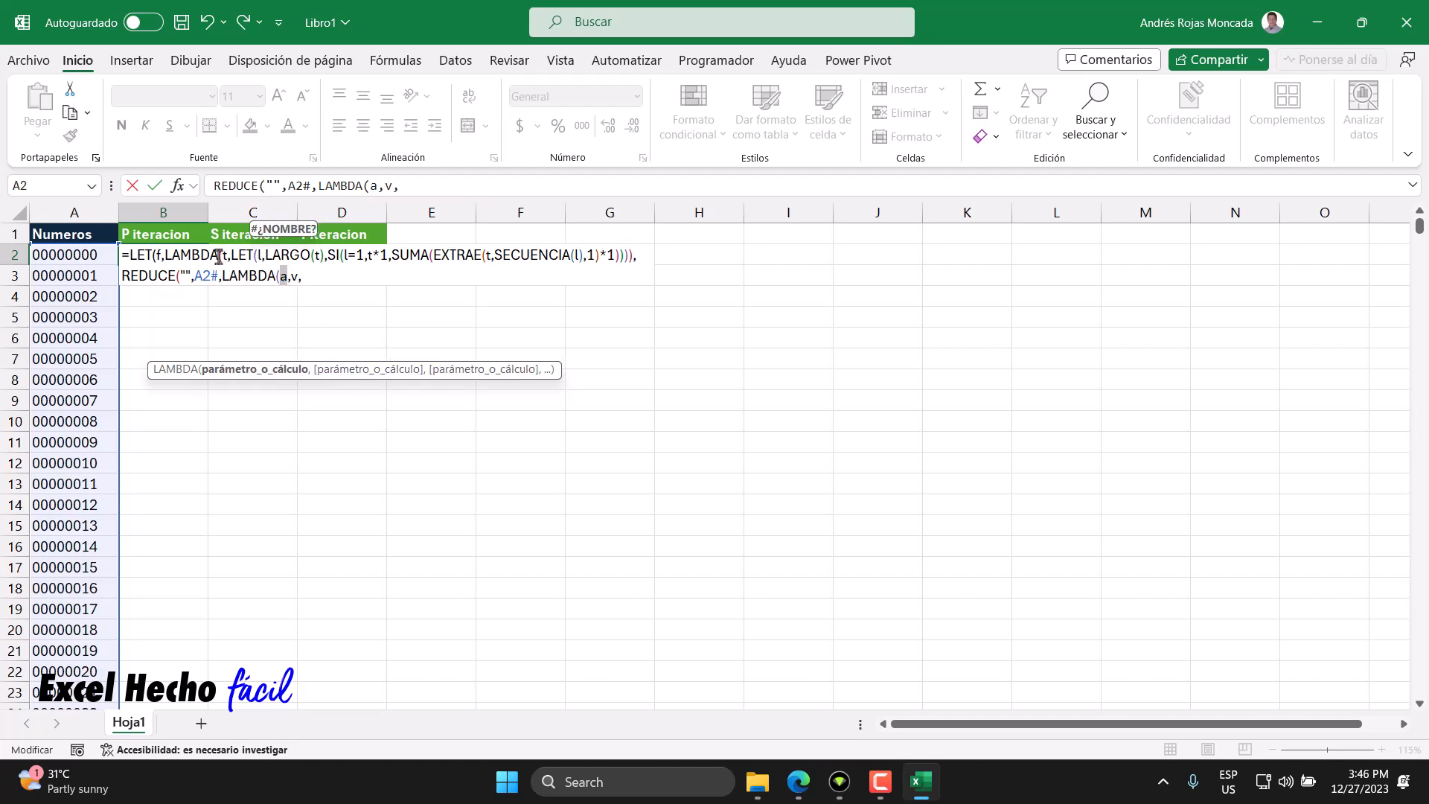
left_click(182, 274)
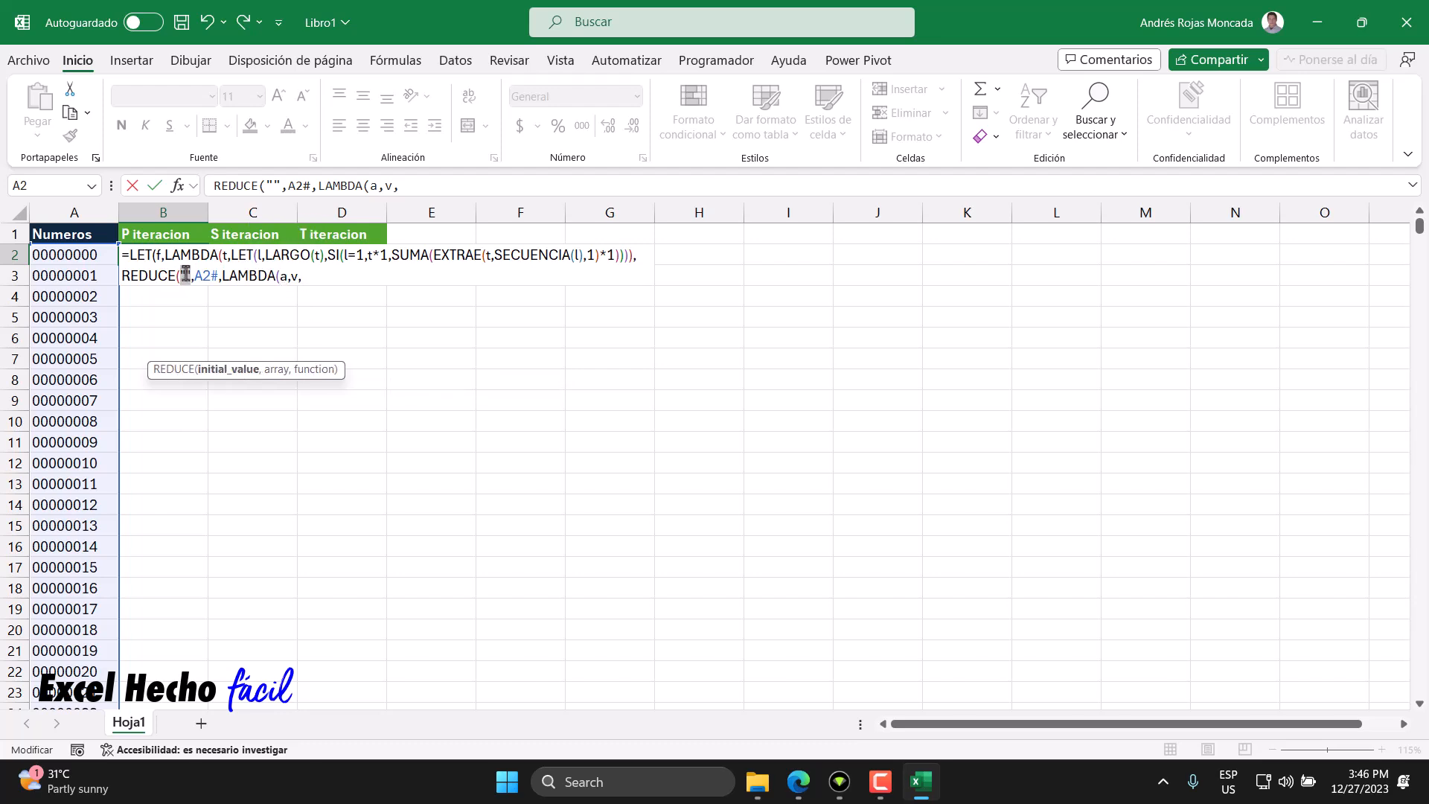
left_click(308, 277)
type("ap[")
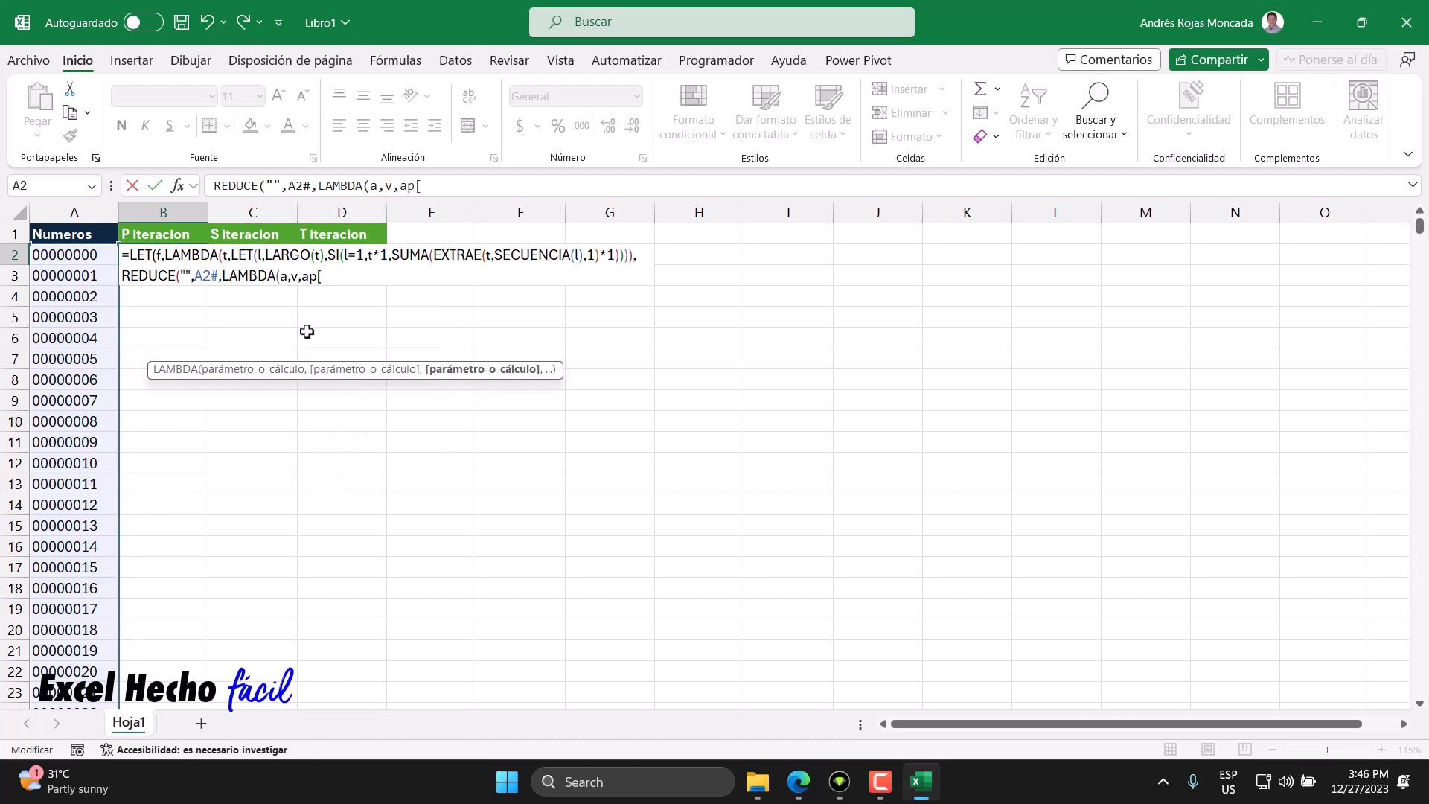
key("BackSpace")
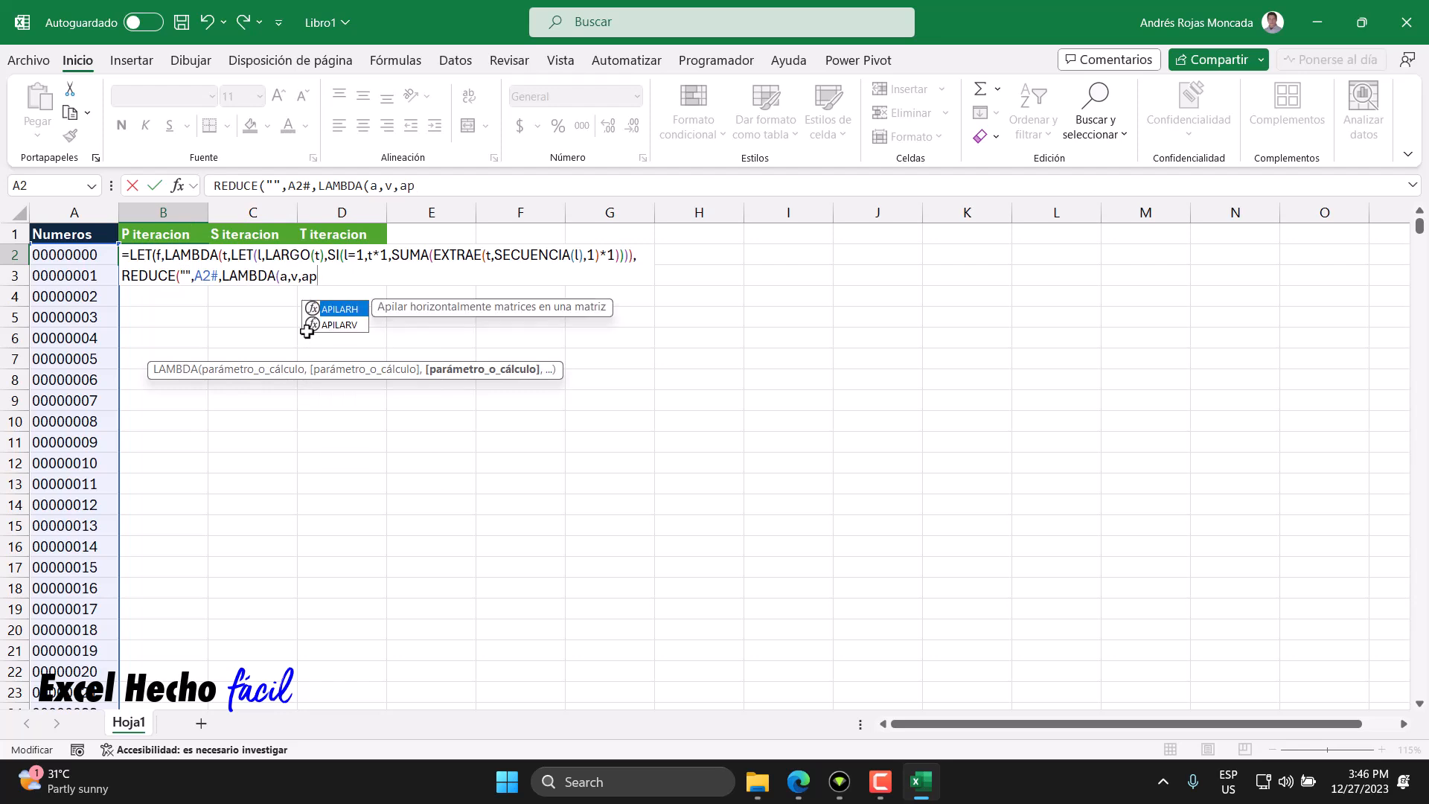
double_click(339, 326)
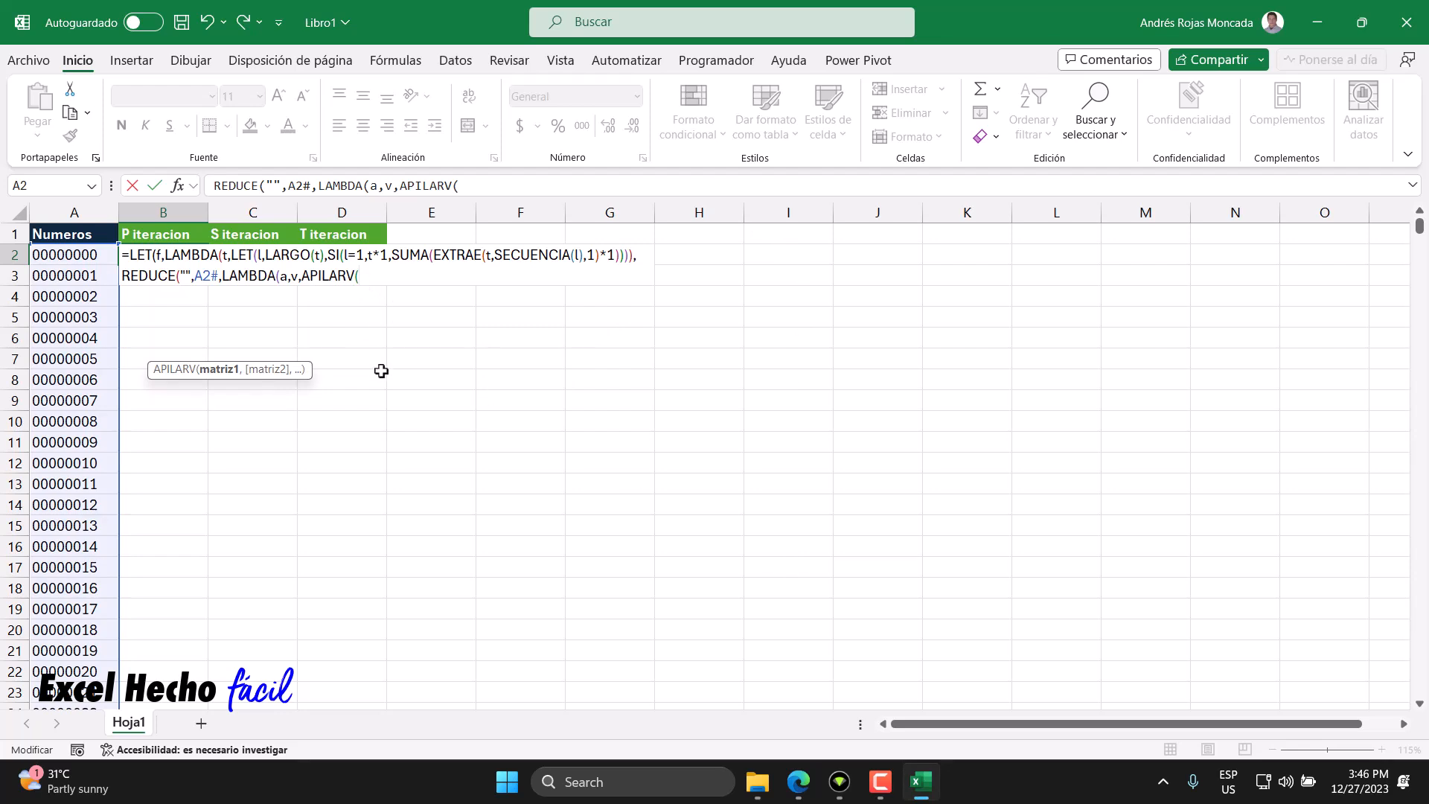
type("a,")
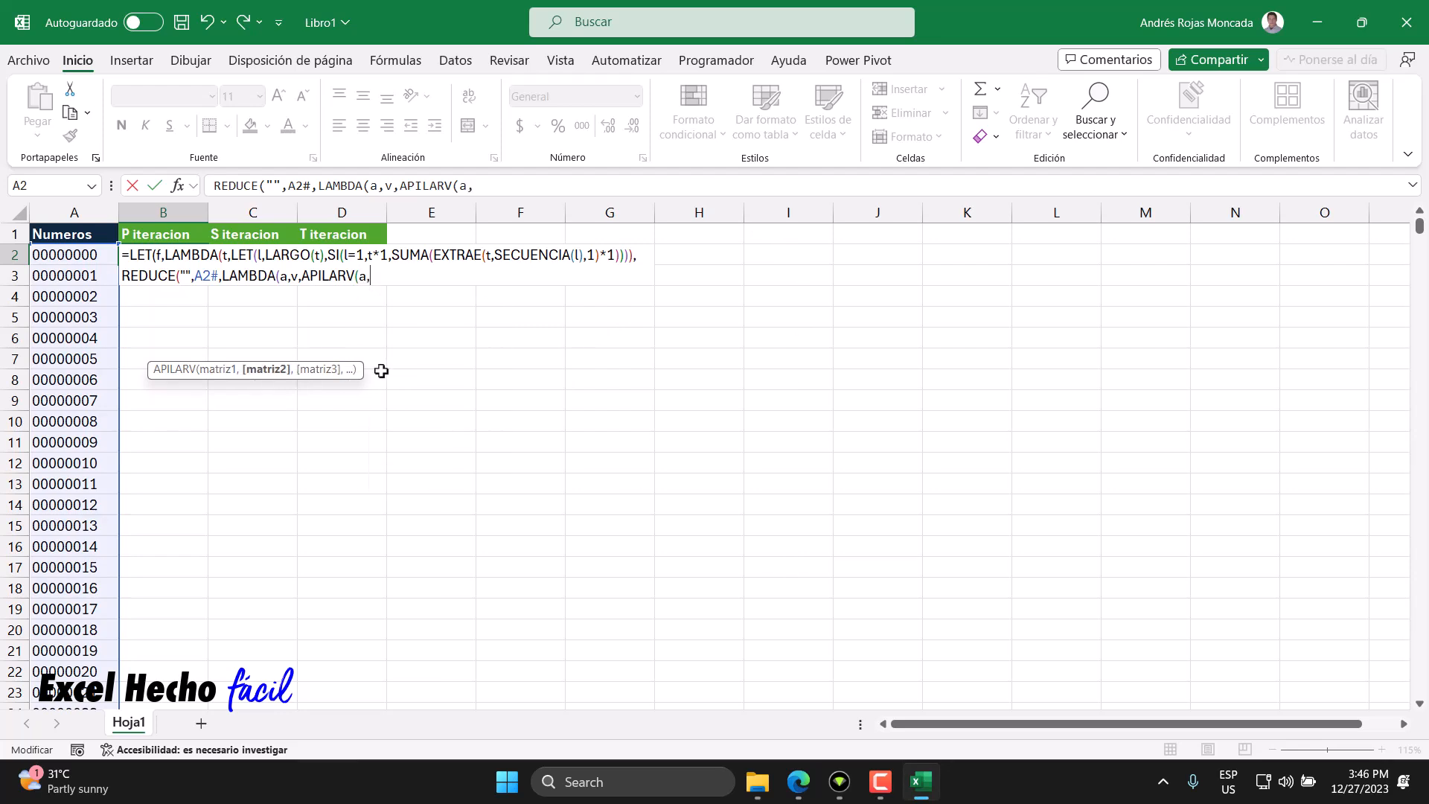
left_click_drag(192, 277, 180, 277)
left_click_drag(366, 275, 360, 275)
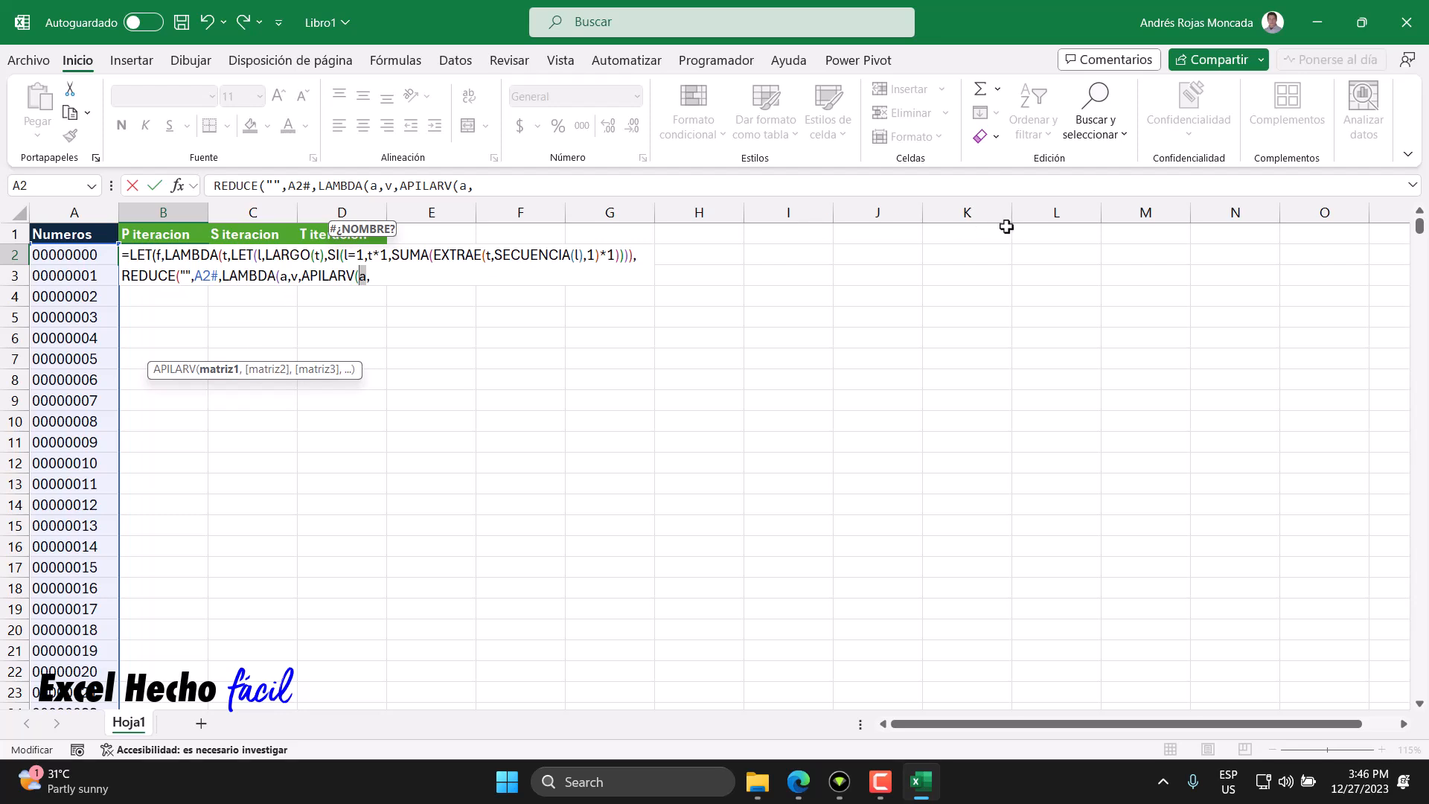
- Start a LET inside the APILARV after the accumulator and name its first variable p
left_click(373, 277)
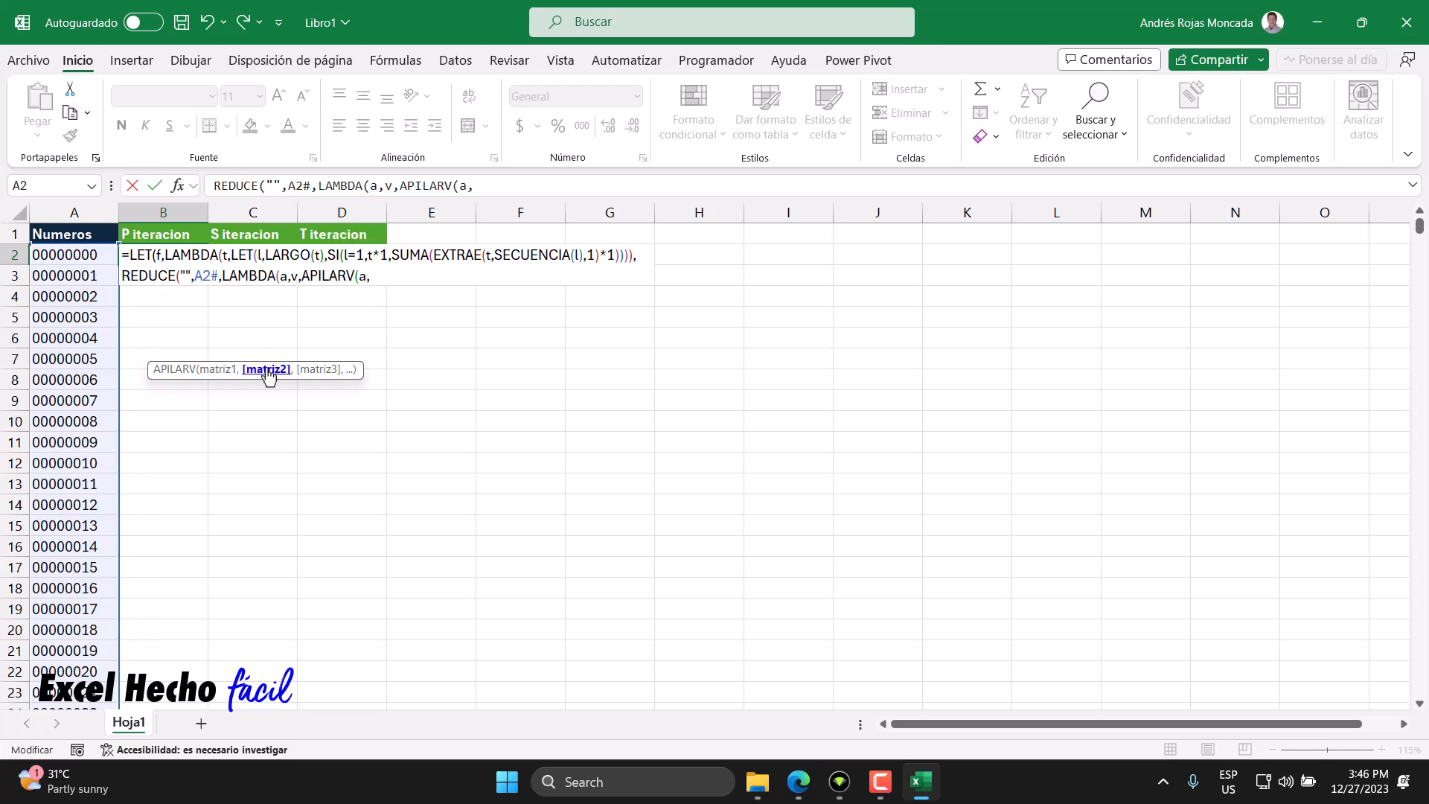
double_click(294, 276)
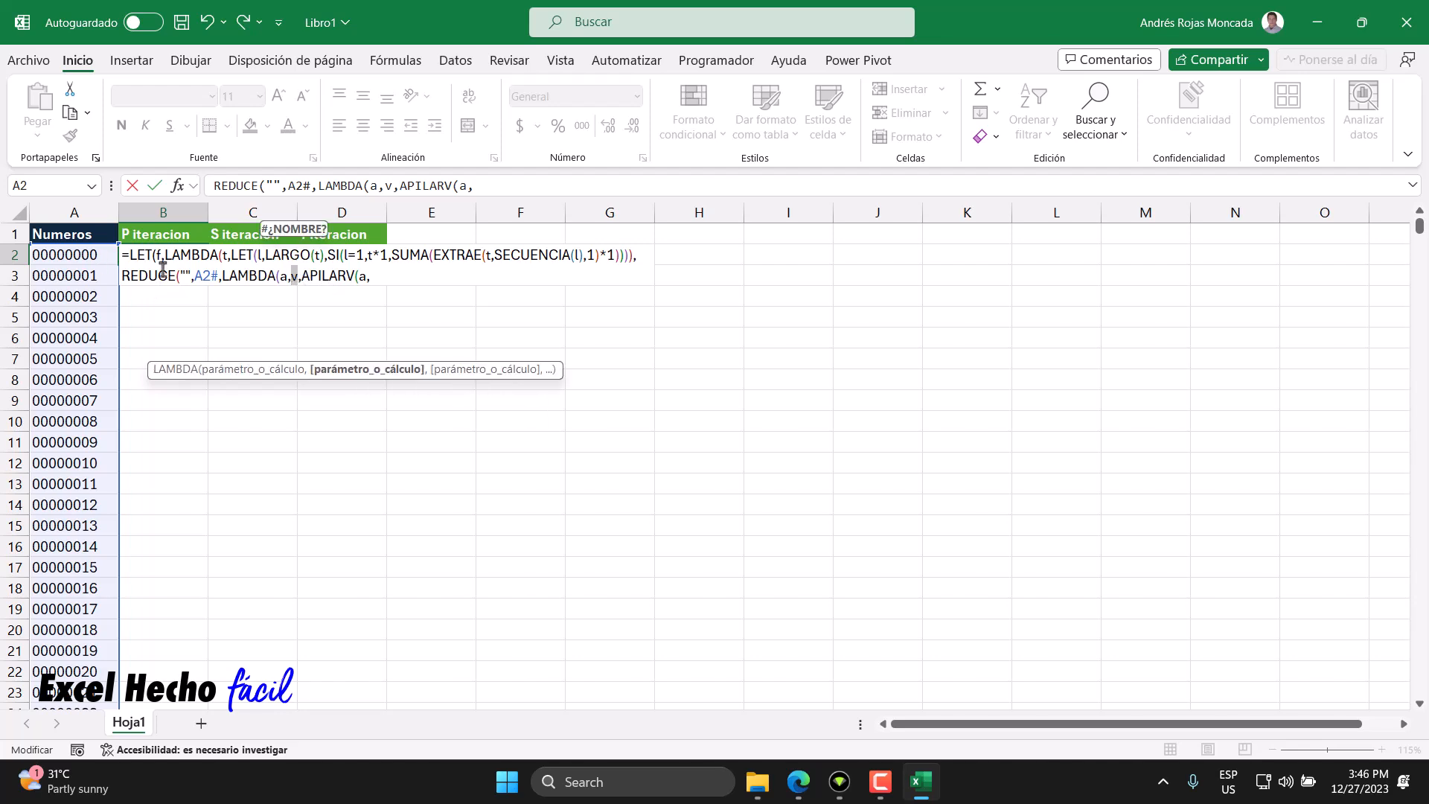
left_click(377, 278)
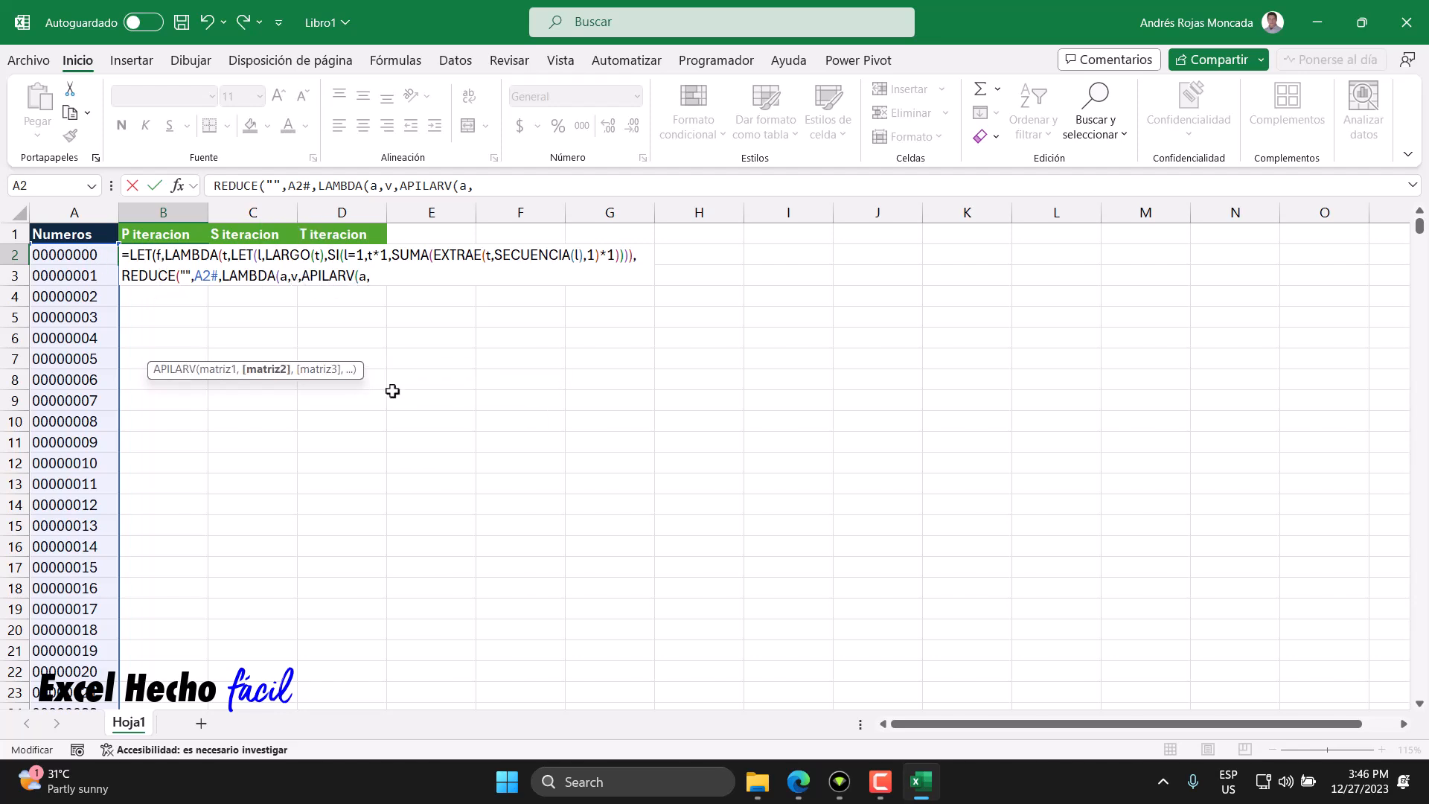
type("LET(")
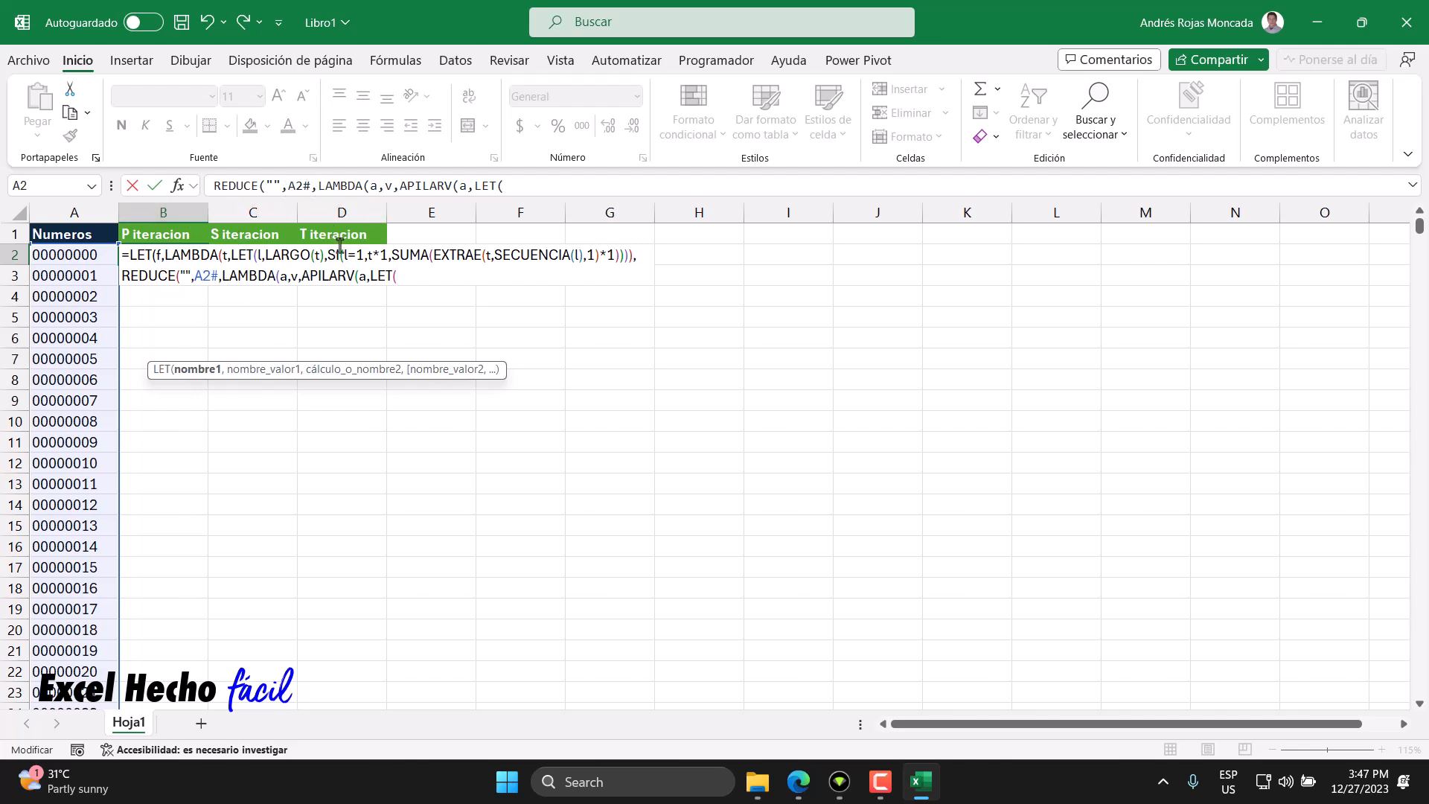
left_click_drag(402, 257, 430, 257)
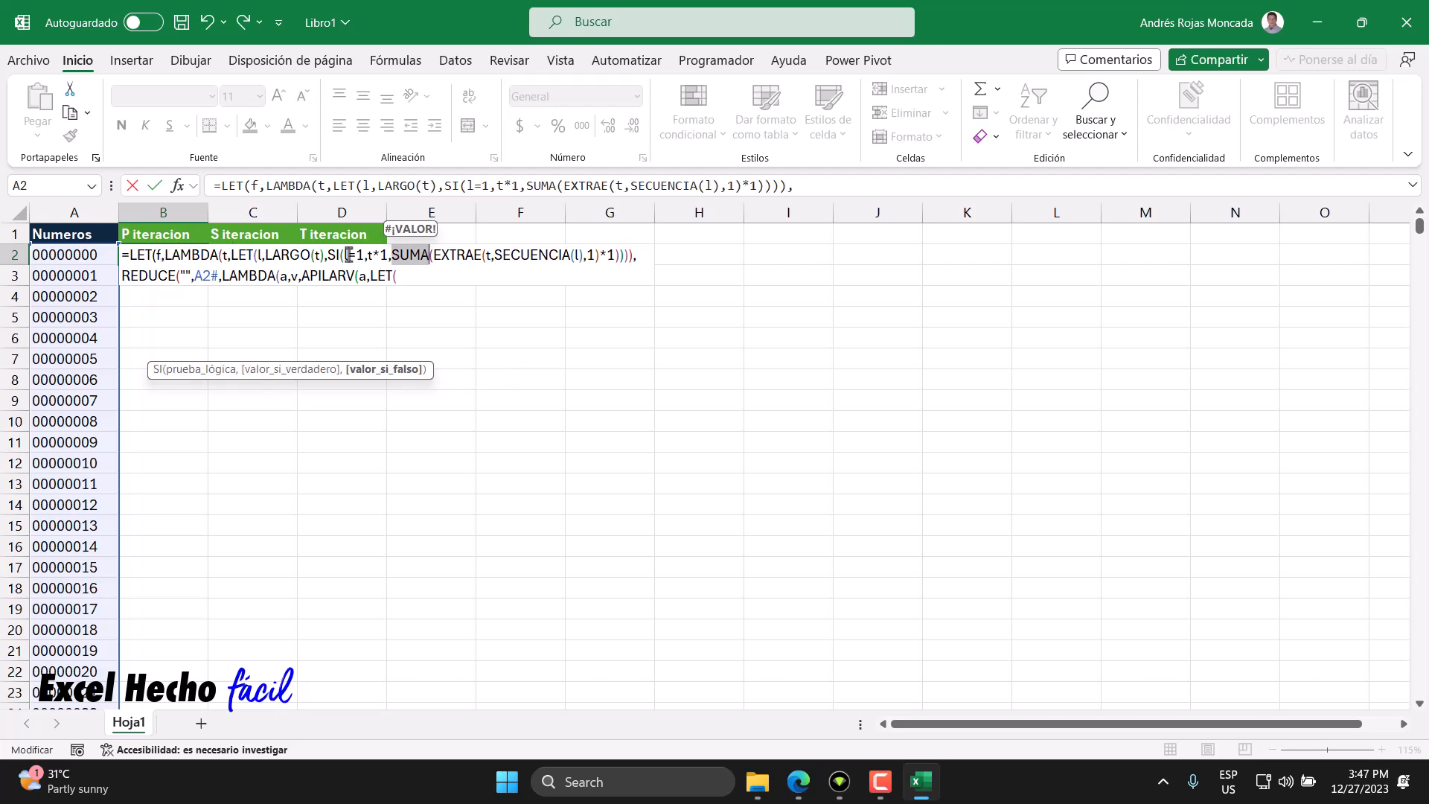
left_click(407, 277)
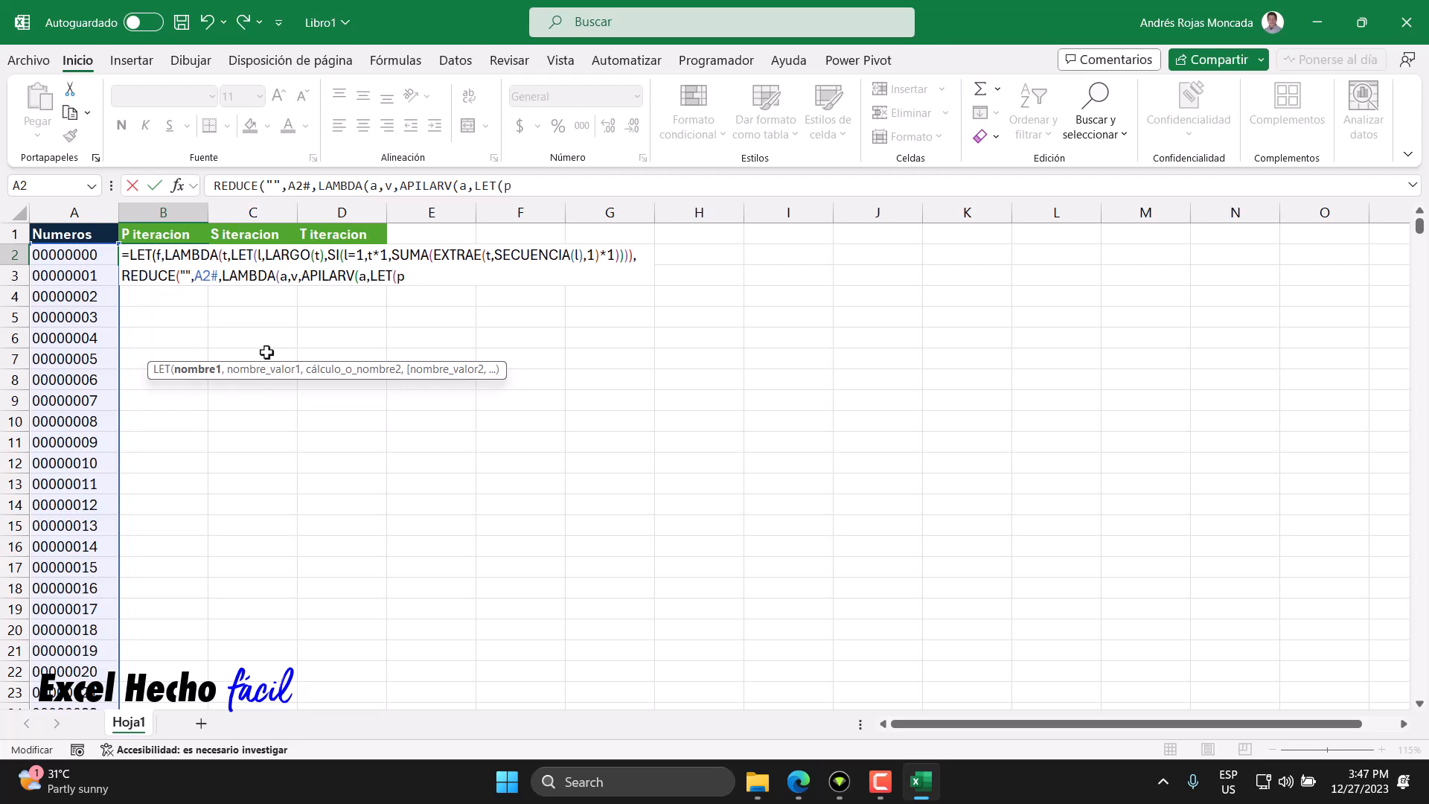
type(",")
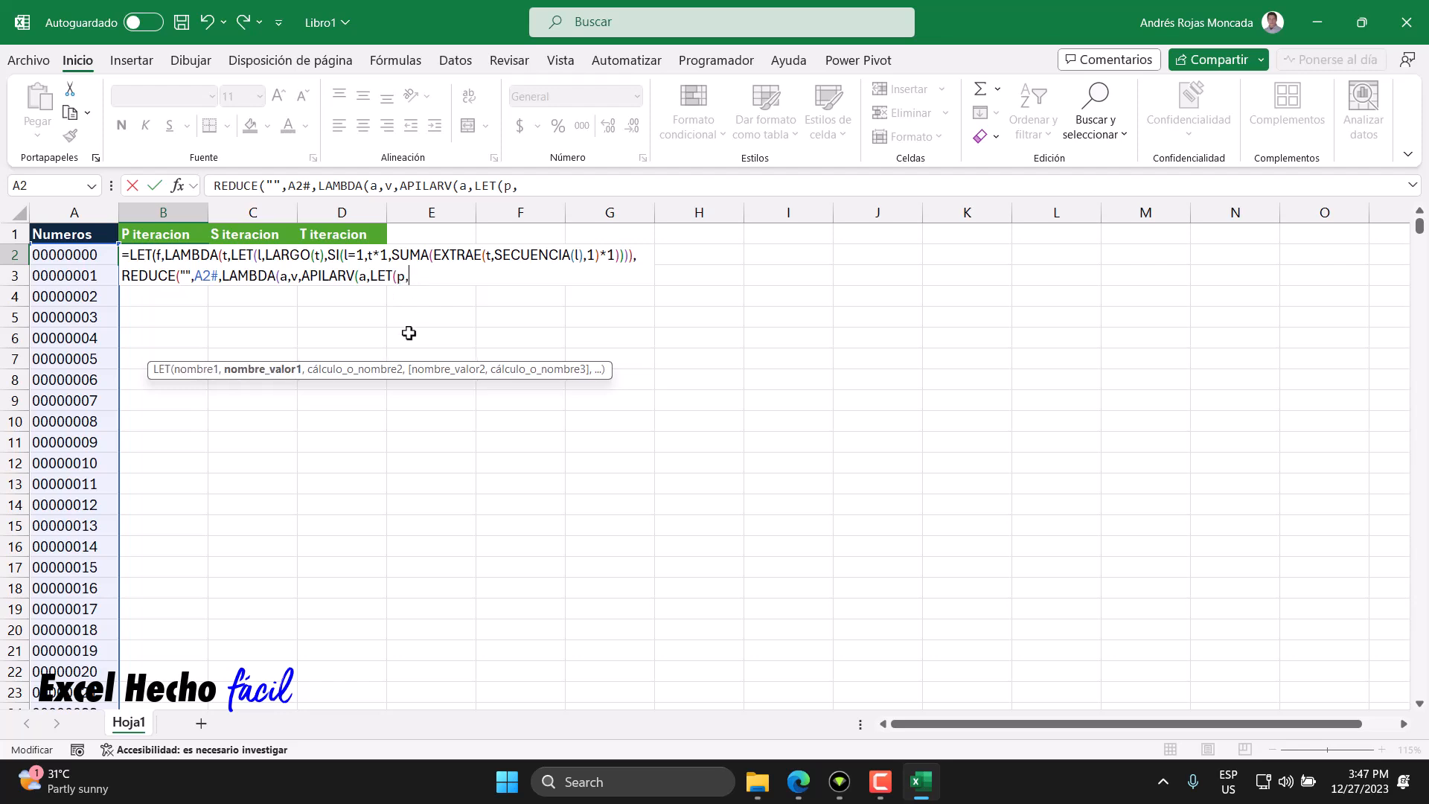
- Assign p the value f(v), applying the digit-sum function f to the current value v
type("f")
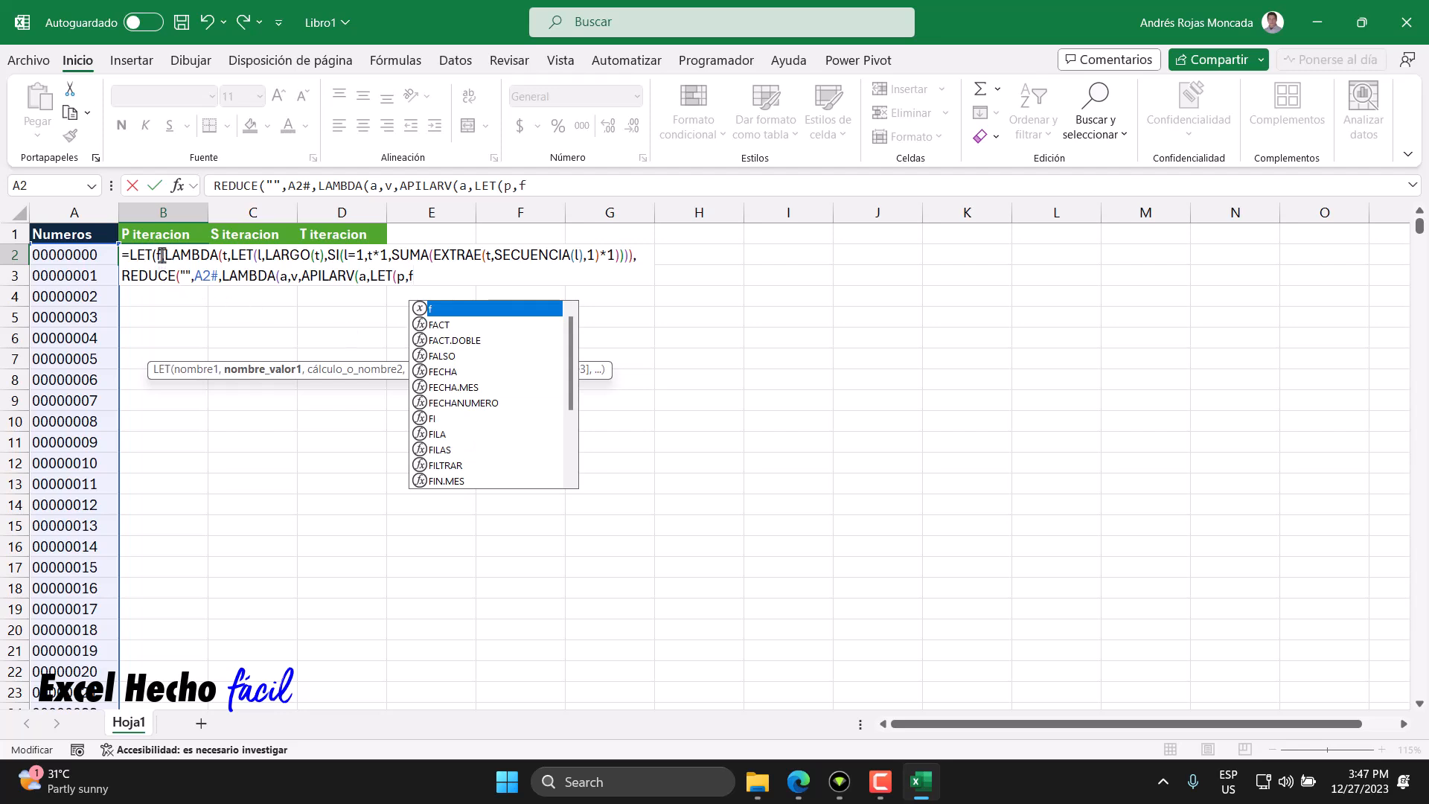
key("Escape")
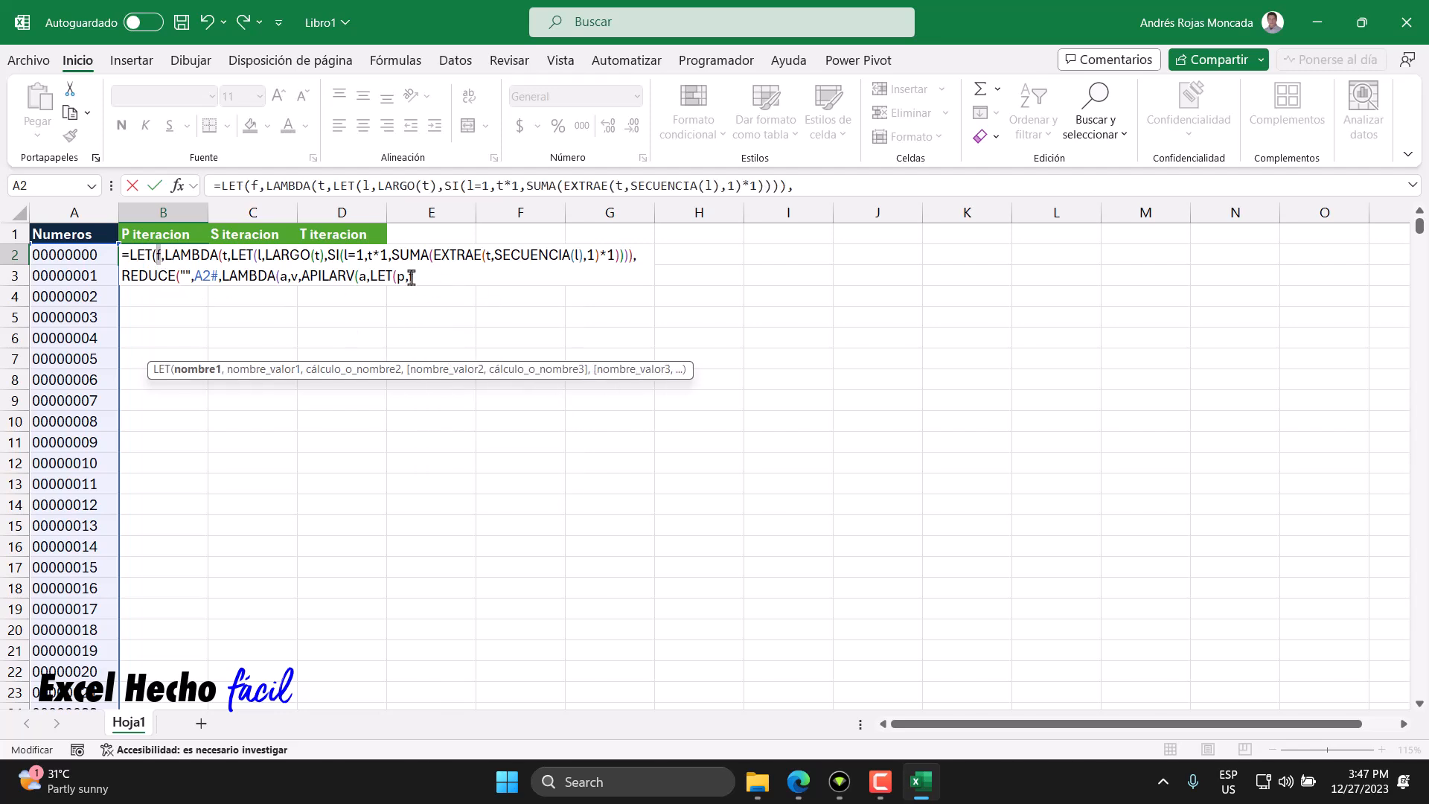
type("f")
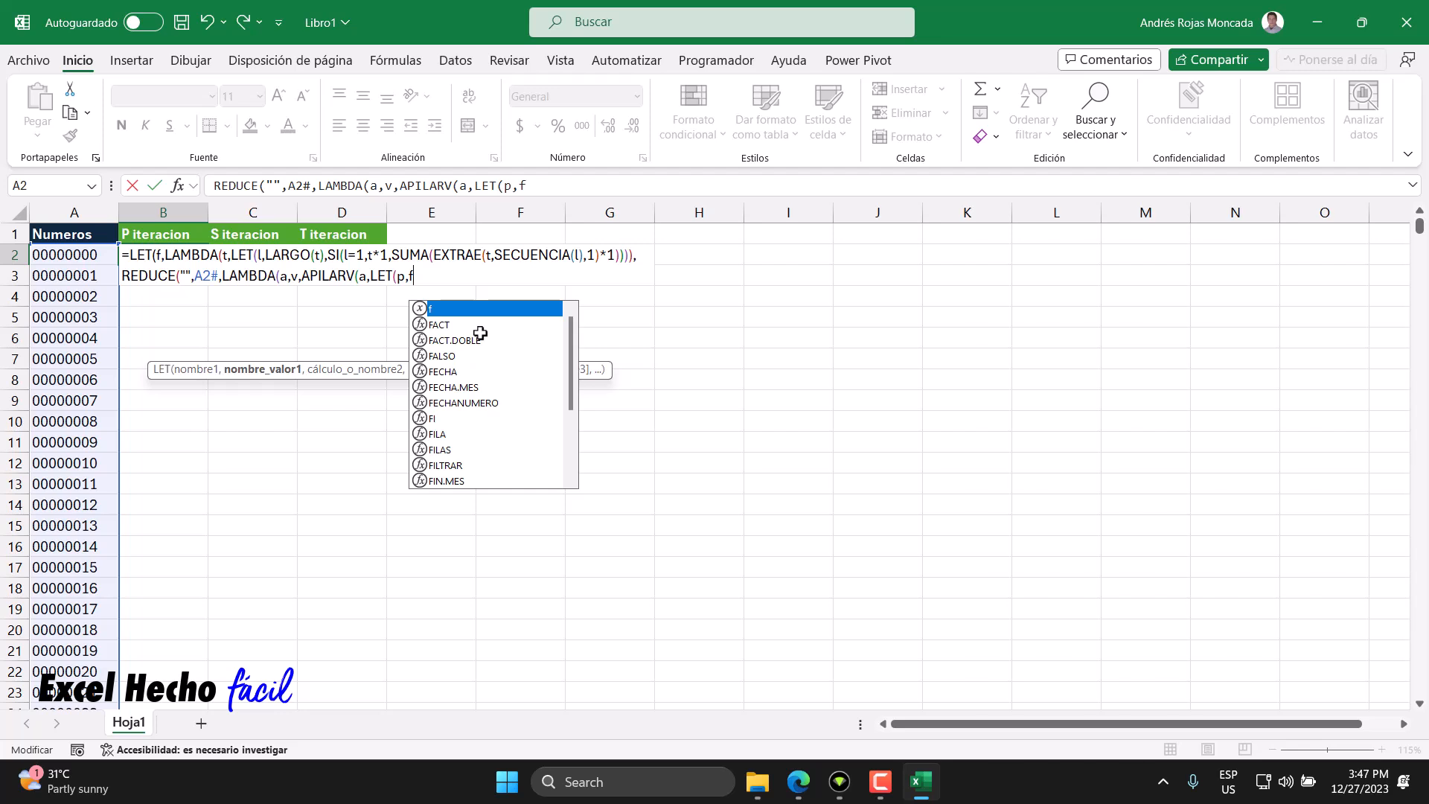
double_click(223, 254)
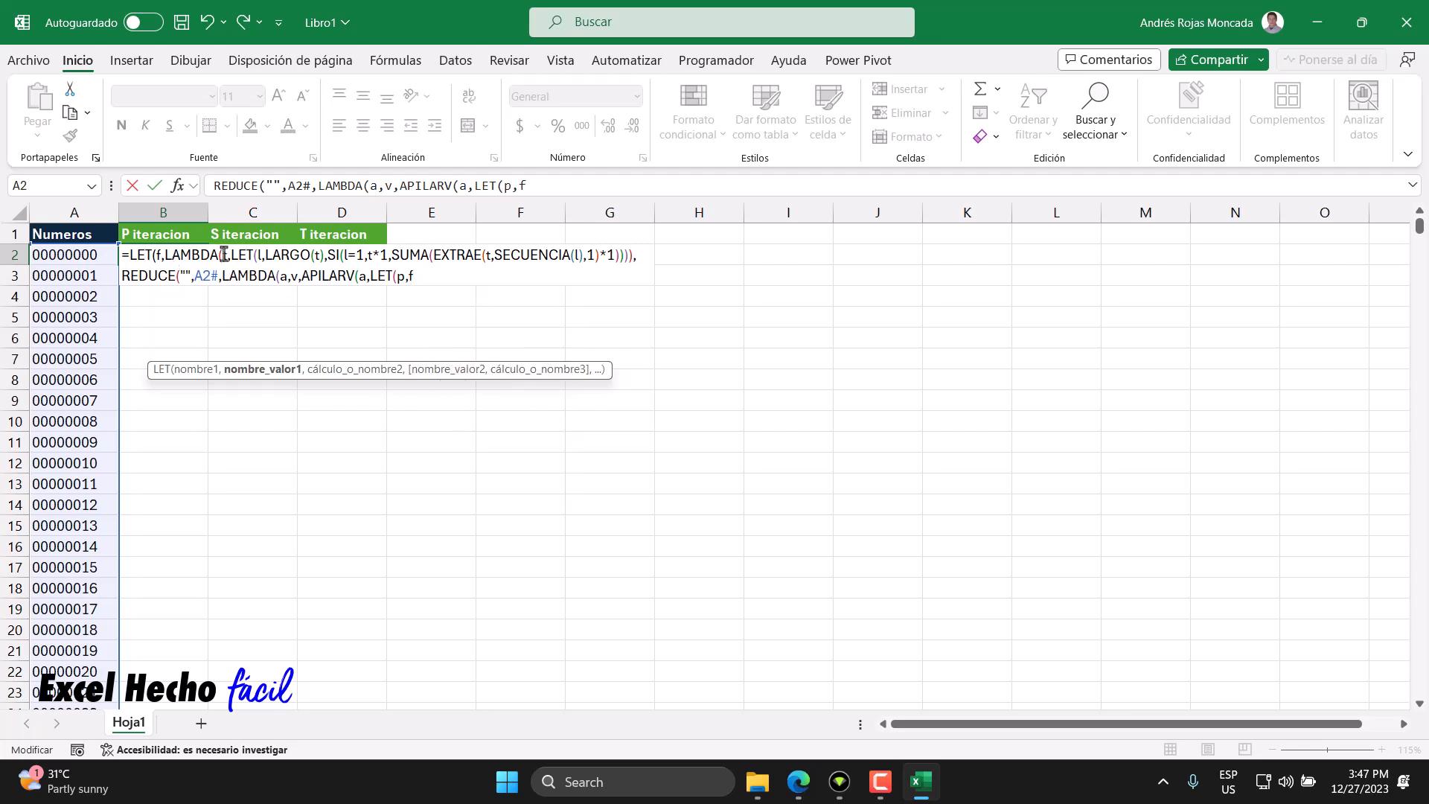
left_click(420, 280)
type("(")
double_click(295, 277)
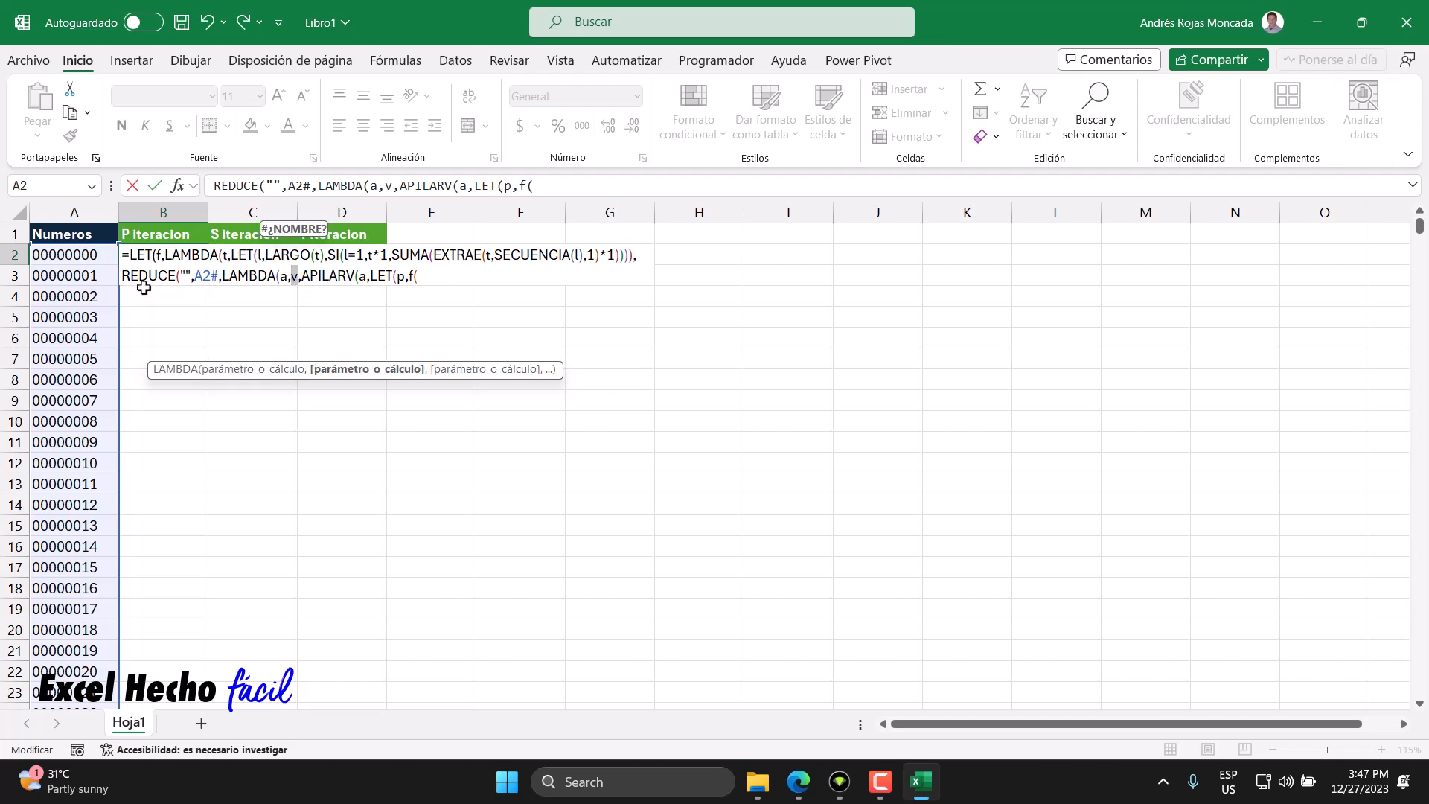
left_click(216, 279)
double_click(216, 276)
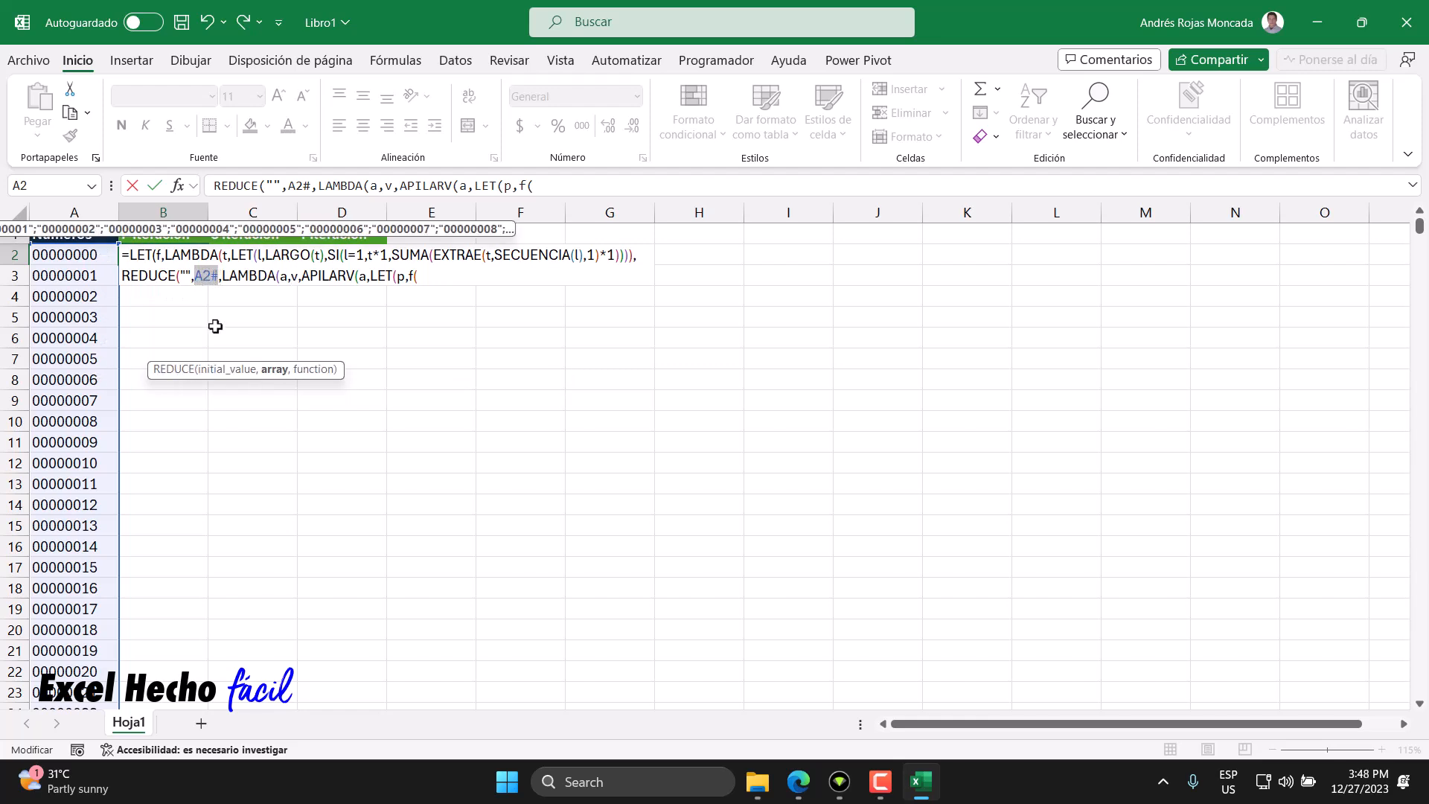
left_click_drag(216, 277, 192, 277)
left_click(216, 277)
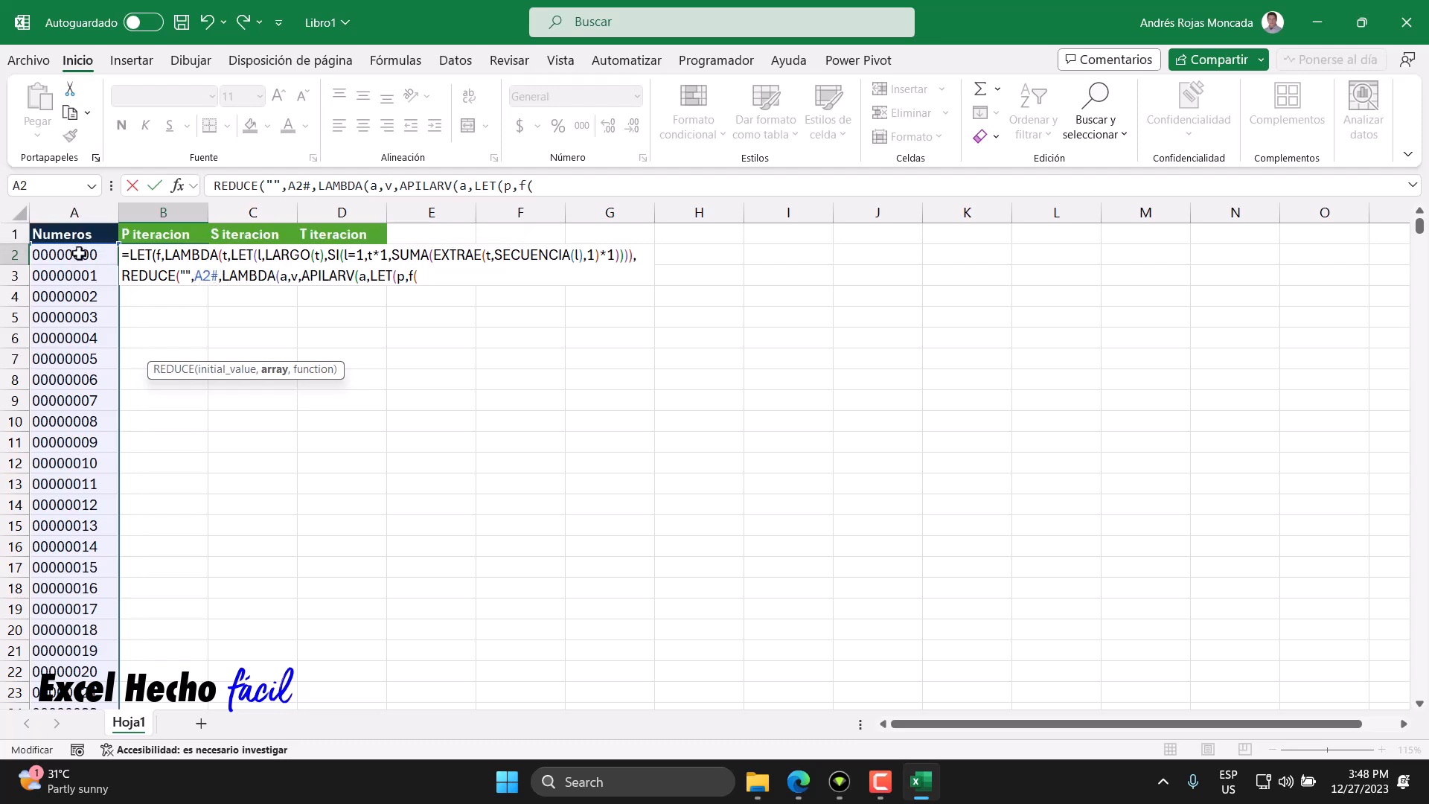
left_click(422, 277)
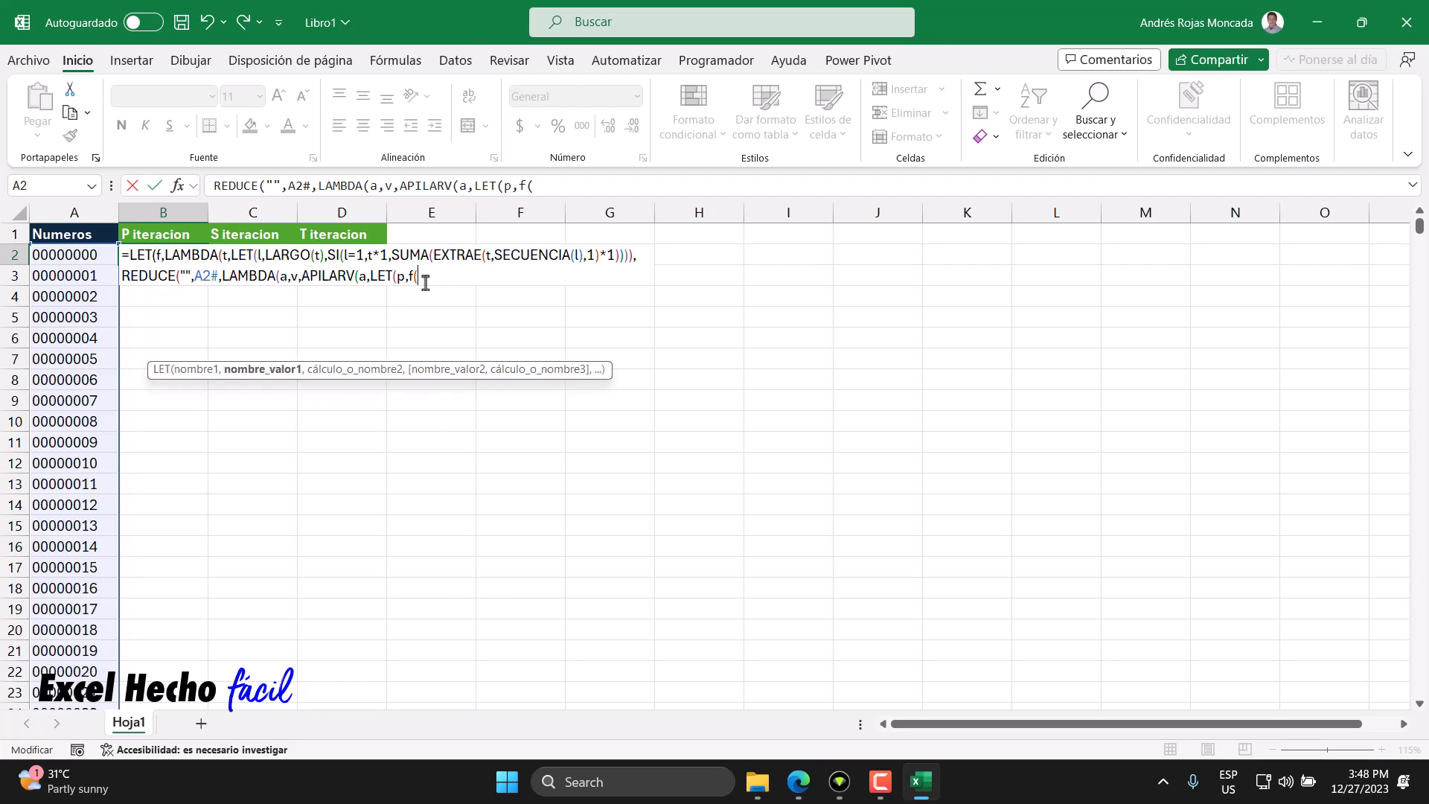
left_click(291, 277)
type("v)")
- Examine the digit-sum LAMBDA's LET, SI and SUMA arguments in the formula's first line
left_click(260, 254)
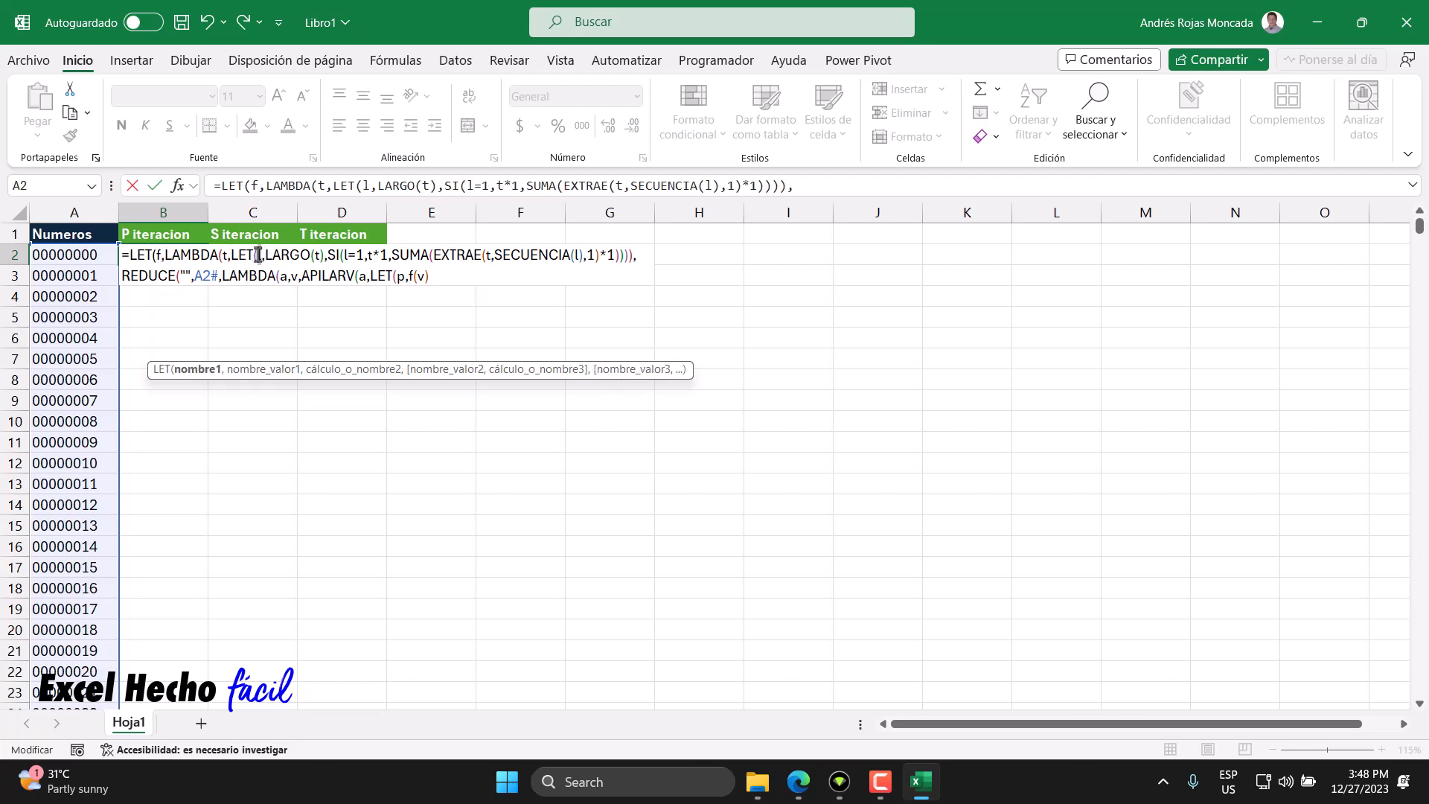
left_click_drag(322, 255, 265, 255)
left_click(227, 257)
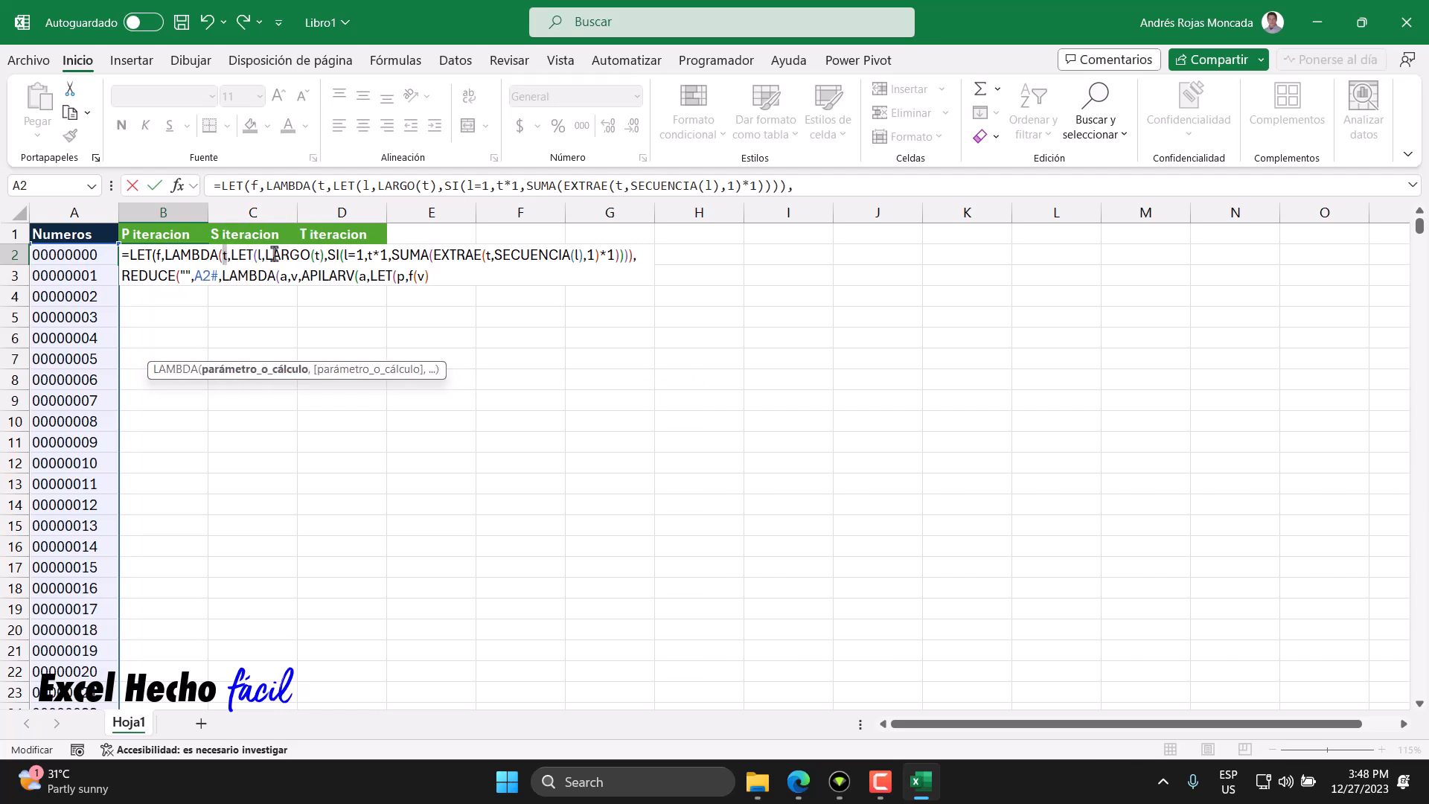
double_click(421, 277)
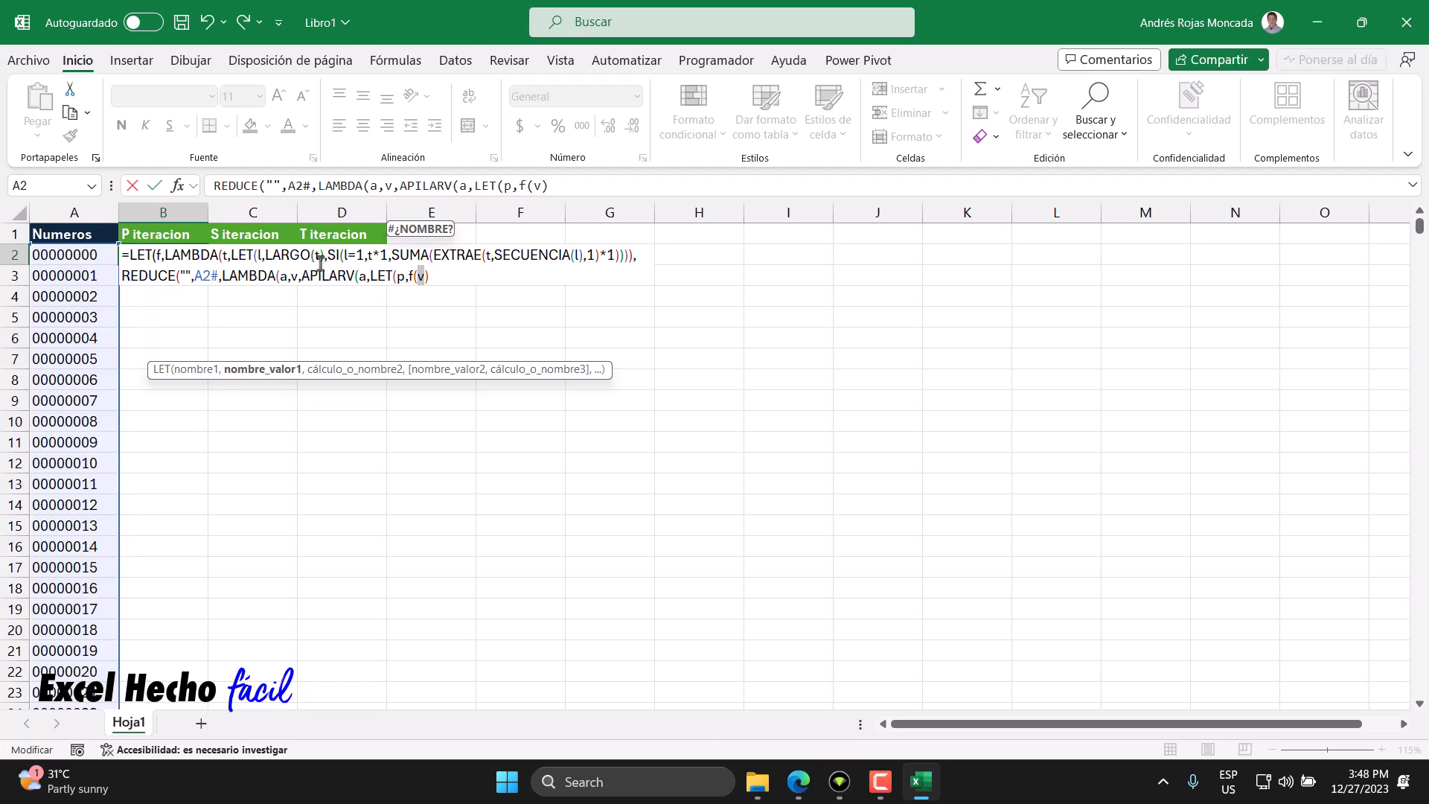
left_click_drag(343, 255, 376, 258)
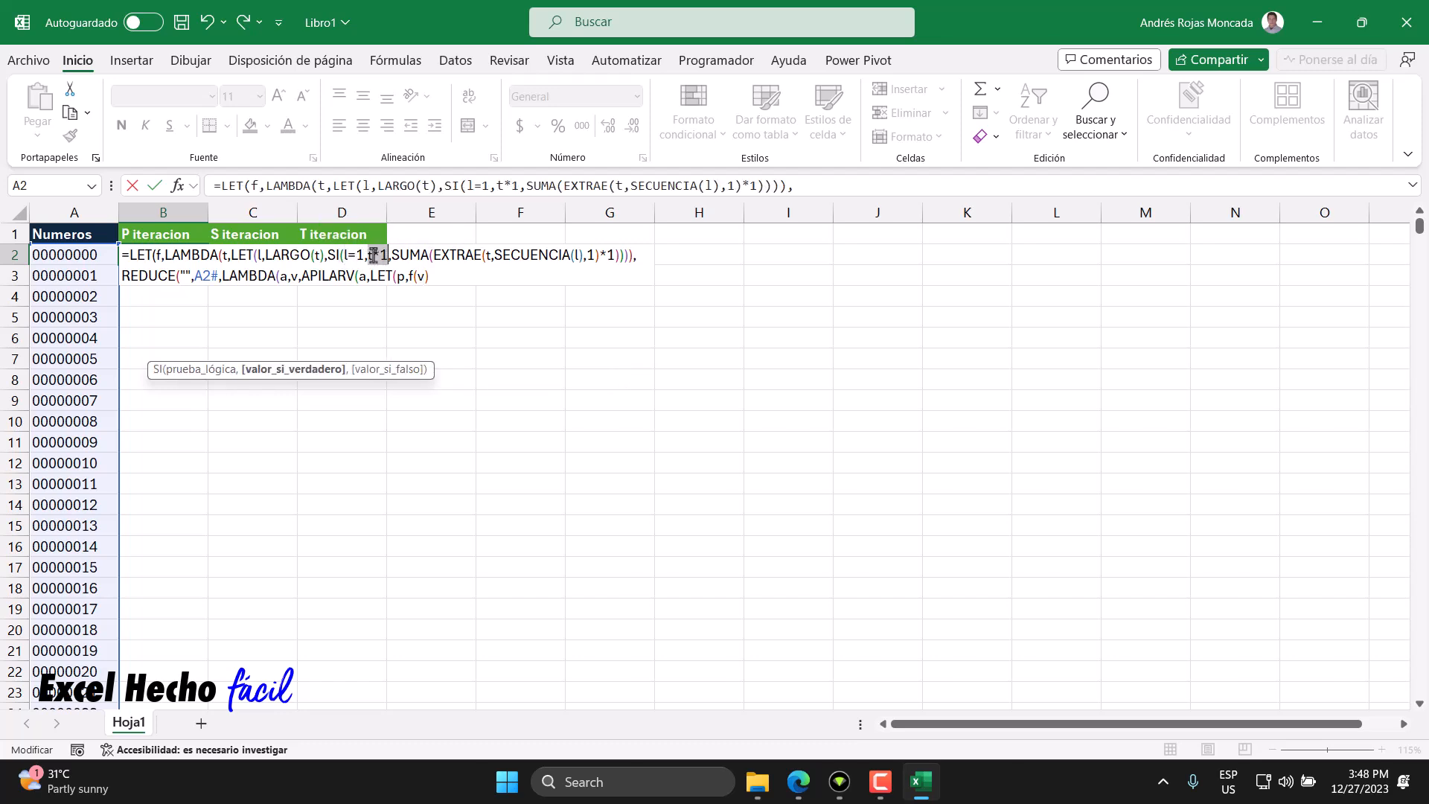
left_click(391, 255)
left_click(433, 255)
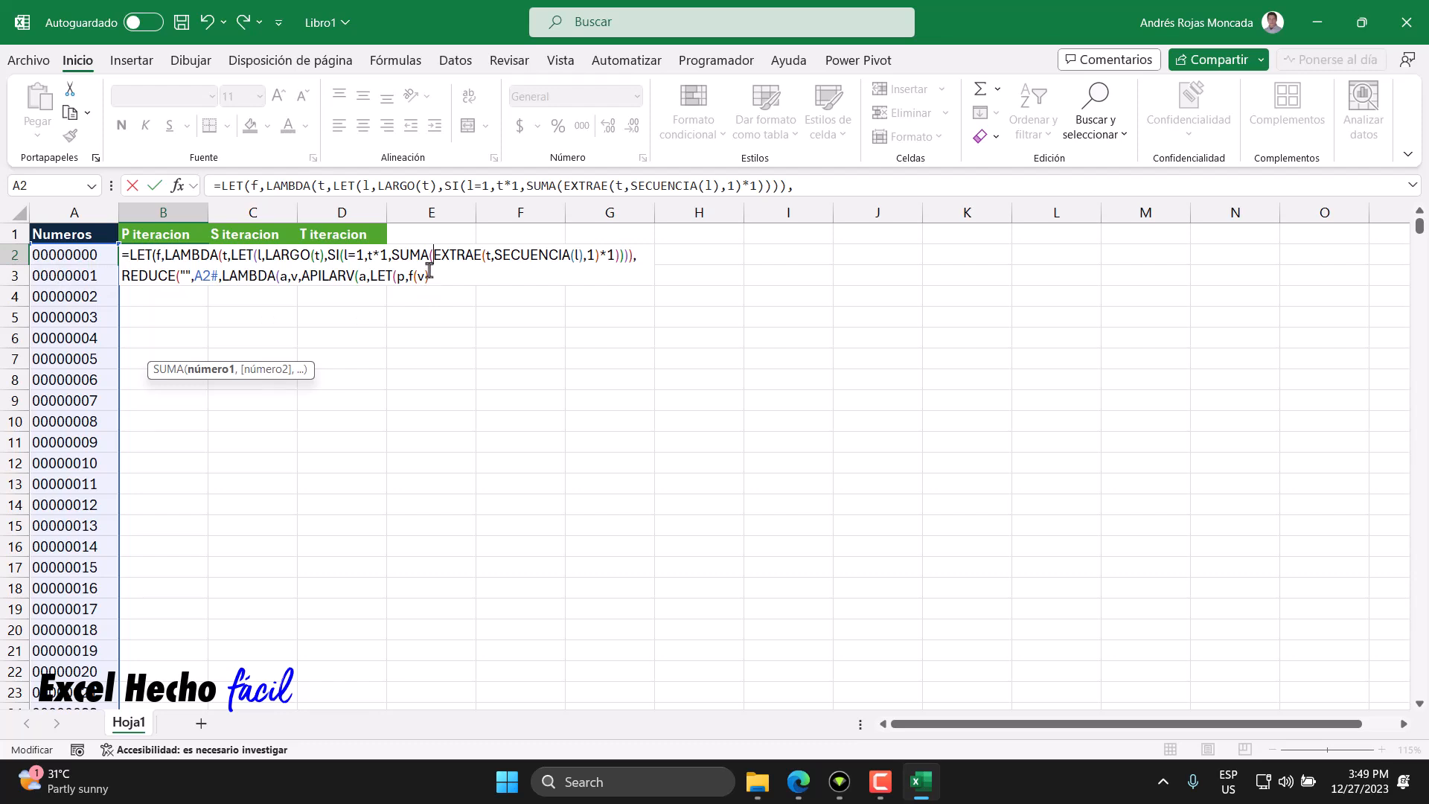
left_click(430, 277)
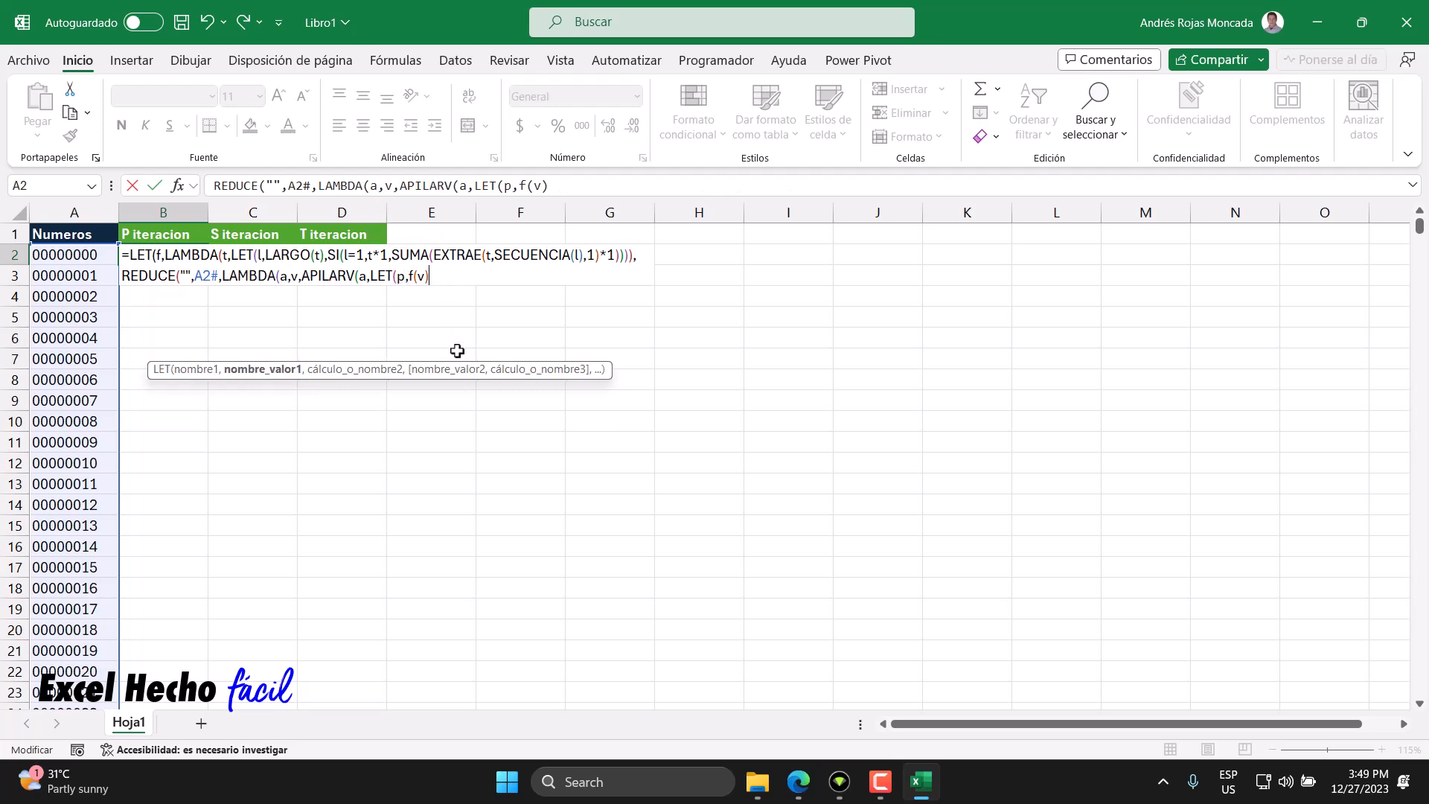
- Add a second LET variable named pp after p's definition
type(",")
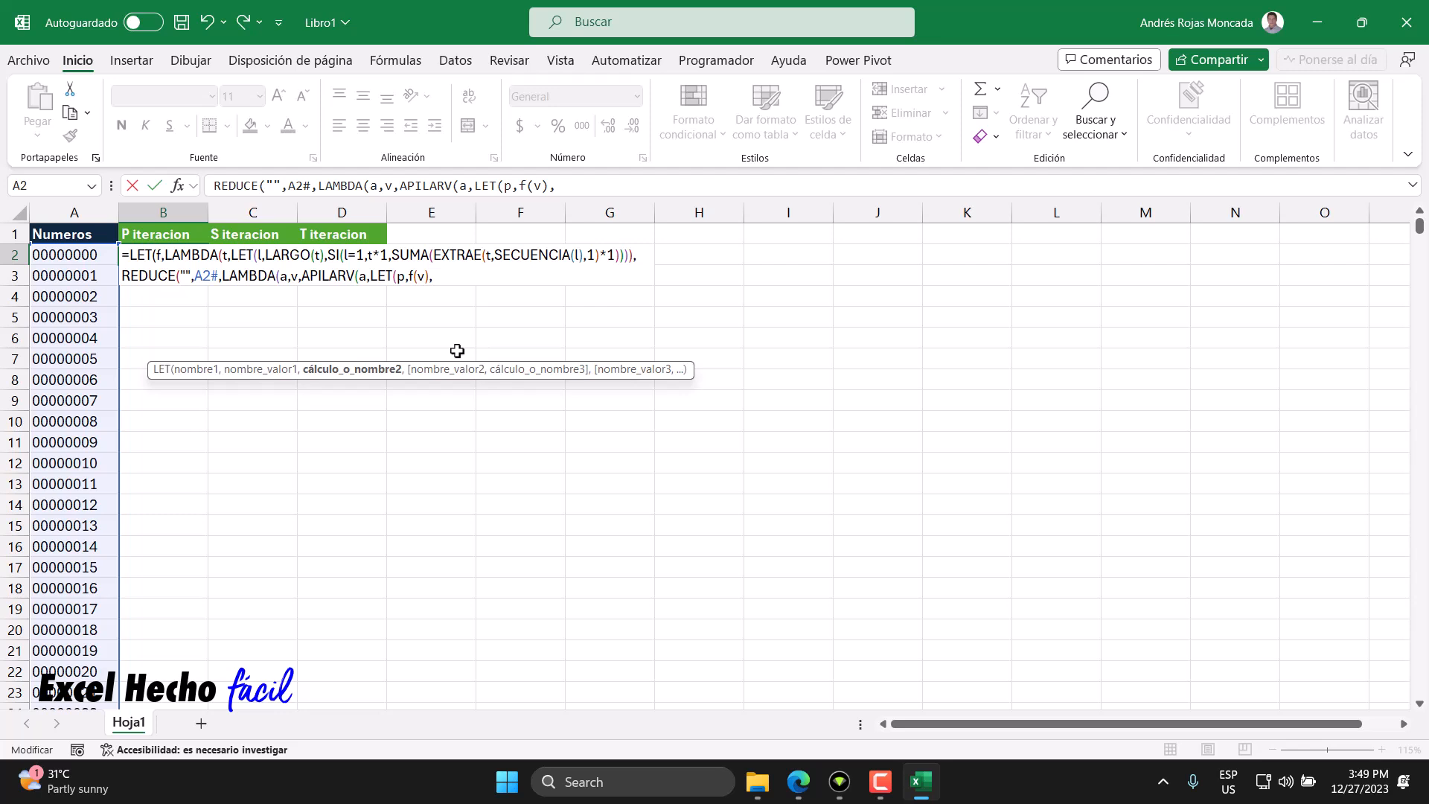
type("p")
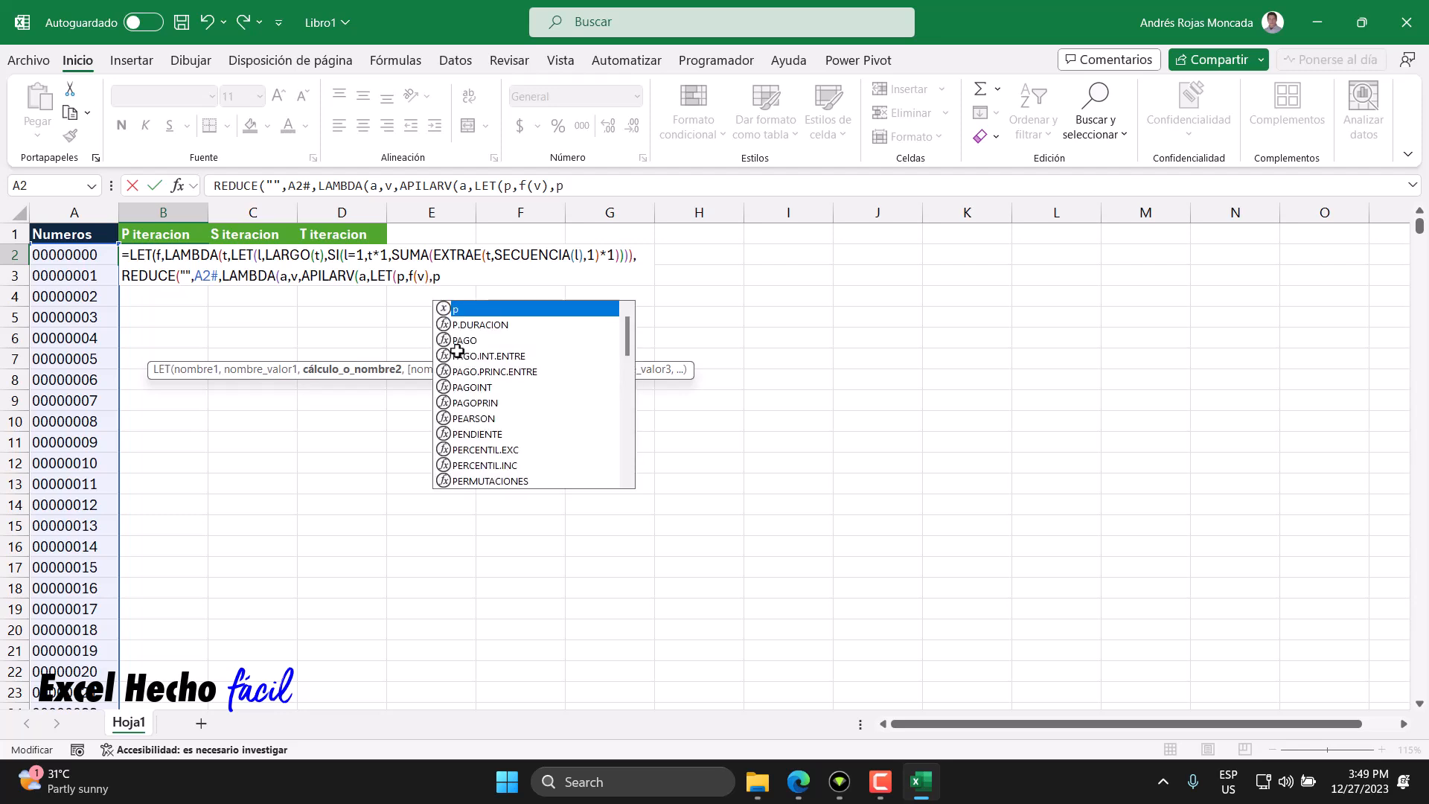
type("p,")
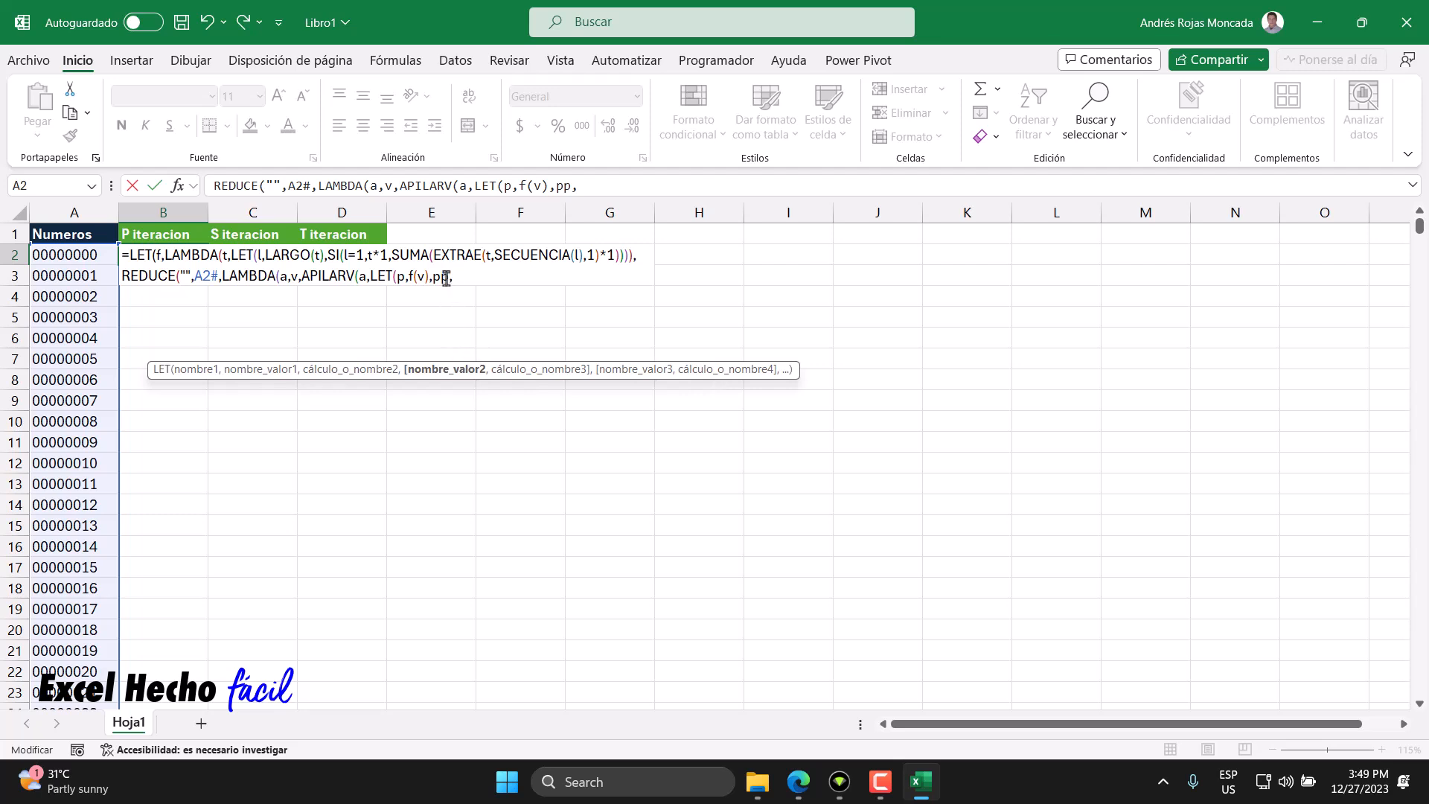
left_click_drag(432, 278, 446, 280)
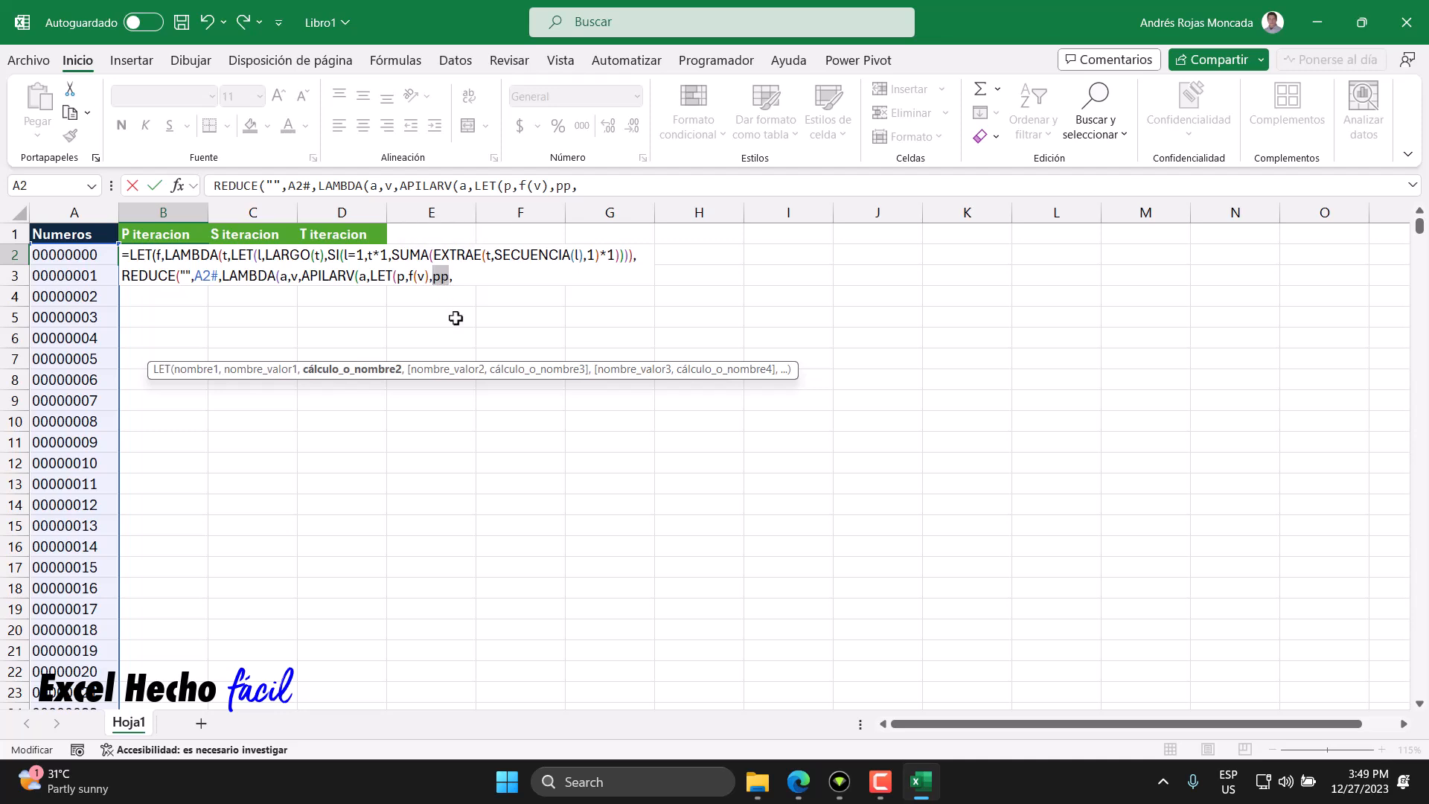
left_click(457, 278)
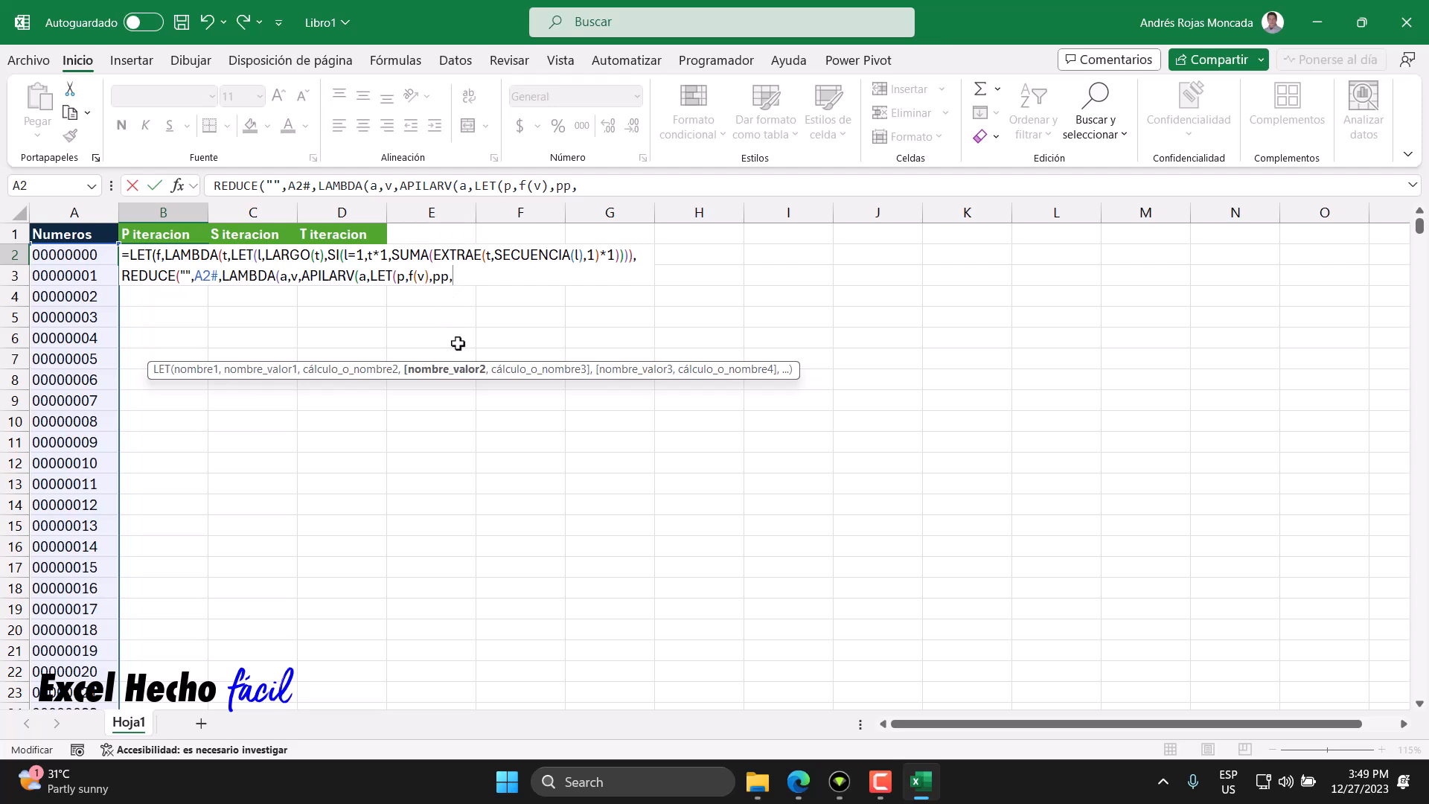
- Assign pp the value f(p), the digit sum of p
type("f(")
double_click(420, 277)
double_click(294, 277)
double_click(399, 277)
left_click(419, 277)
left_click(463, 278)
type("p)")
- Examine the SI condition and its t*1 branch in the digit-sum LAMBDA
double_click(465, 277)
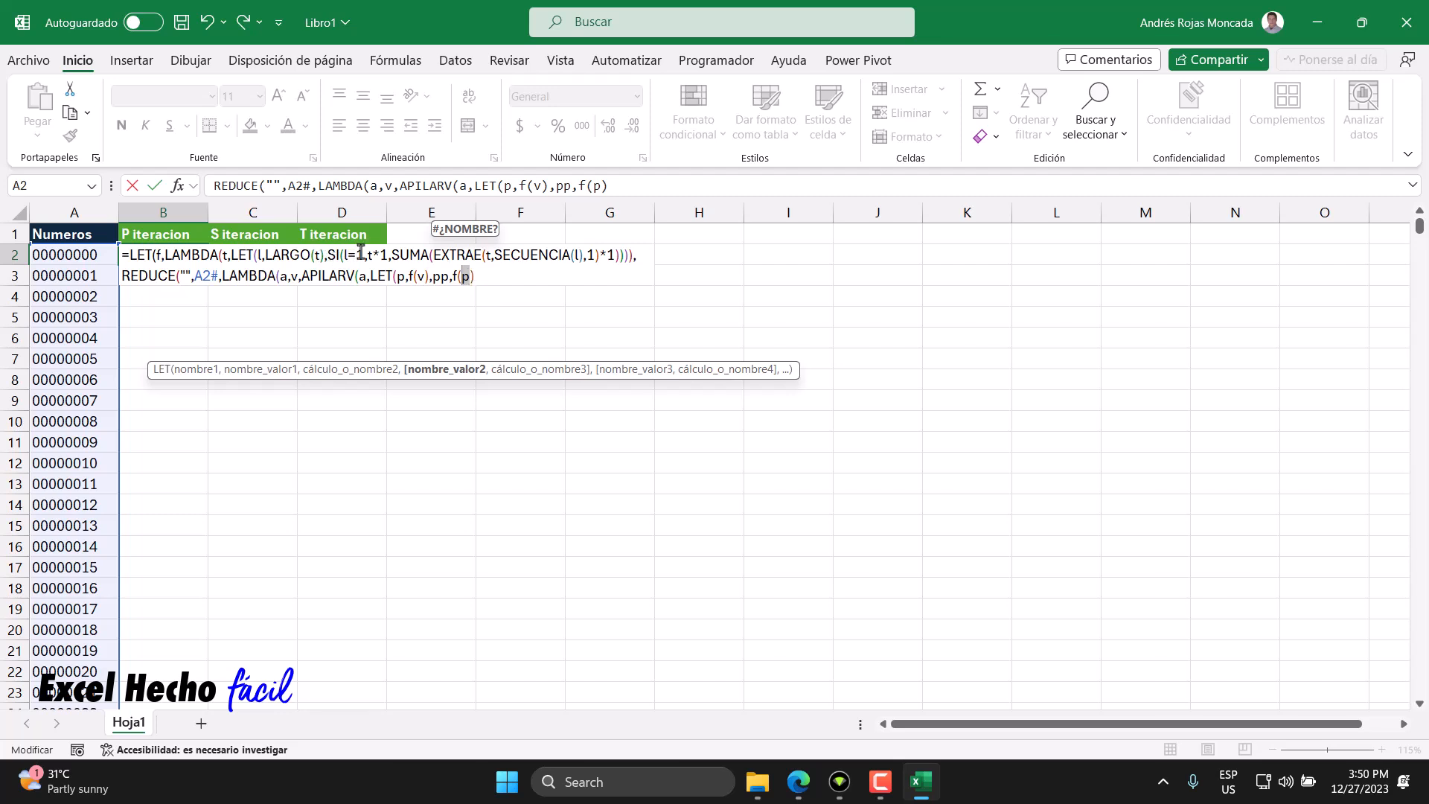
double_click(360, 254)
left_click_drag(384, 255, 367, 259)
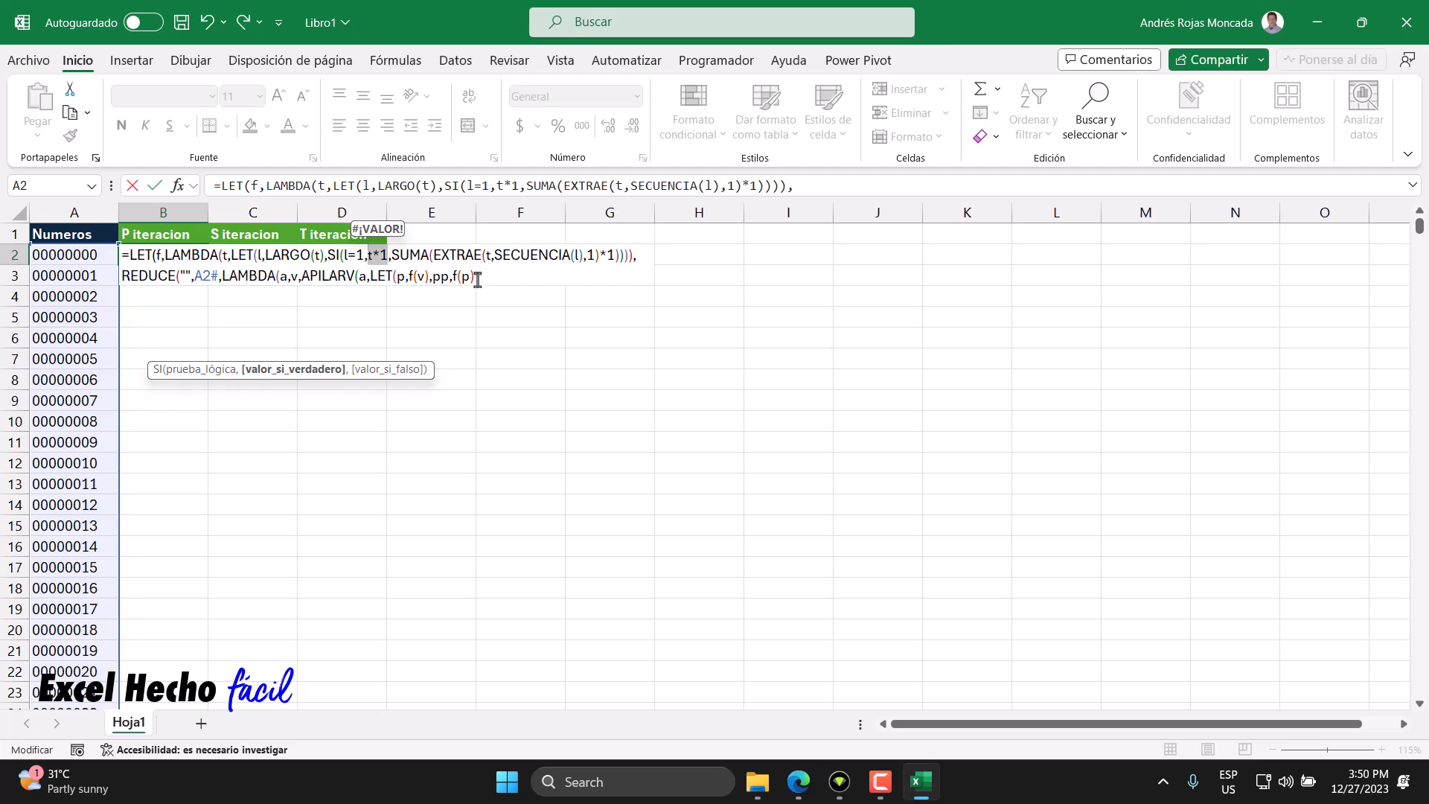
left_click(477, 278)
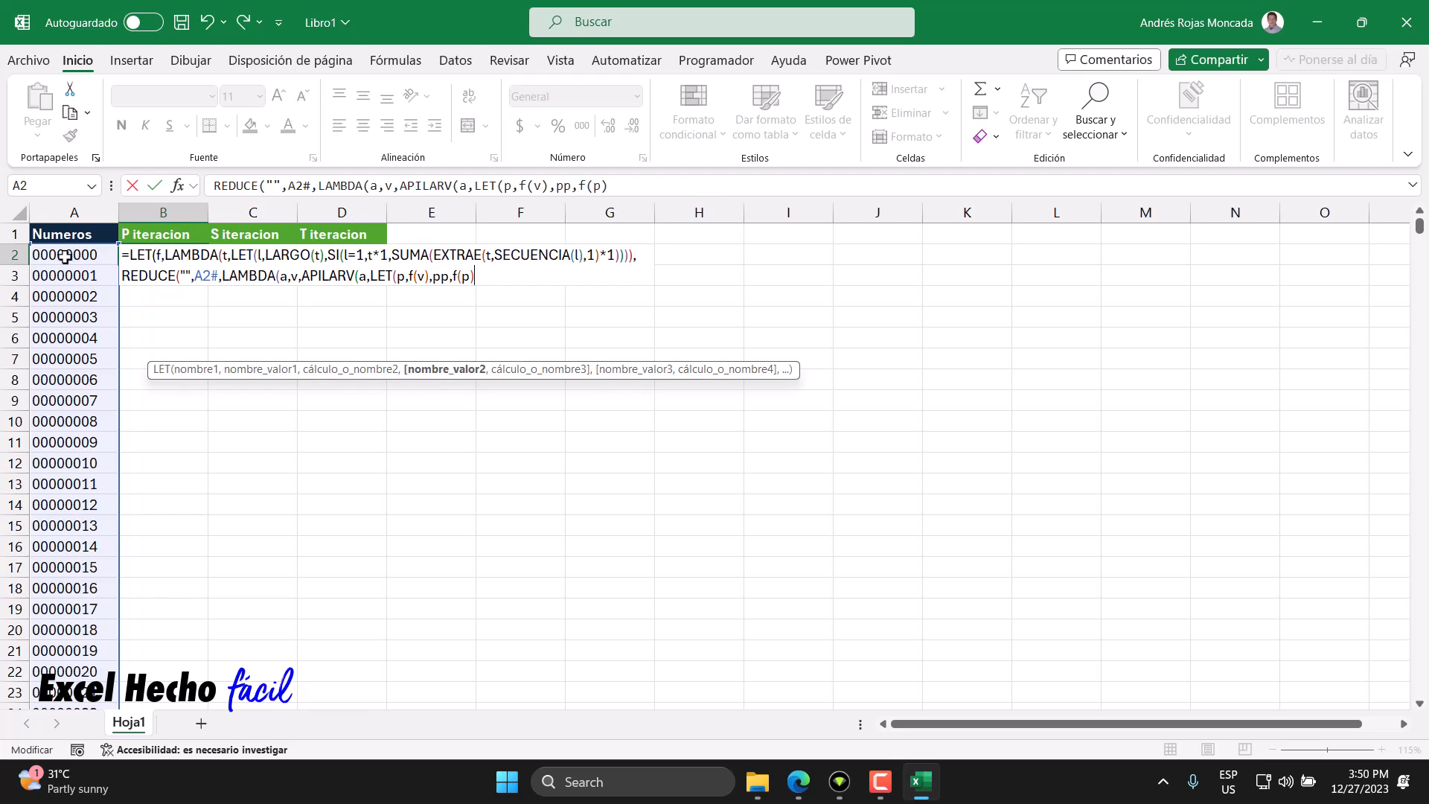
left_click(367, 255)
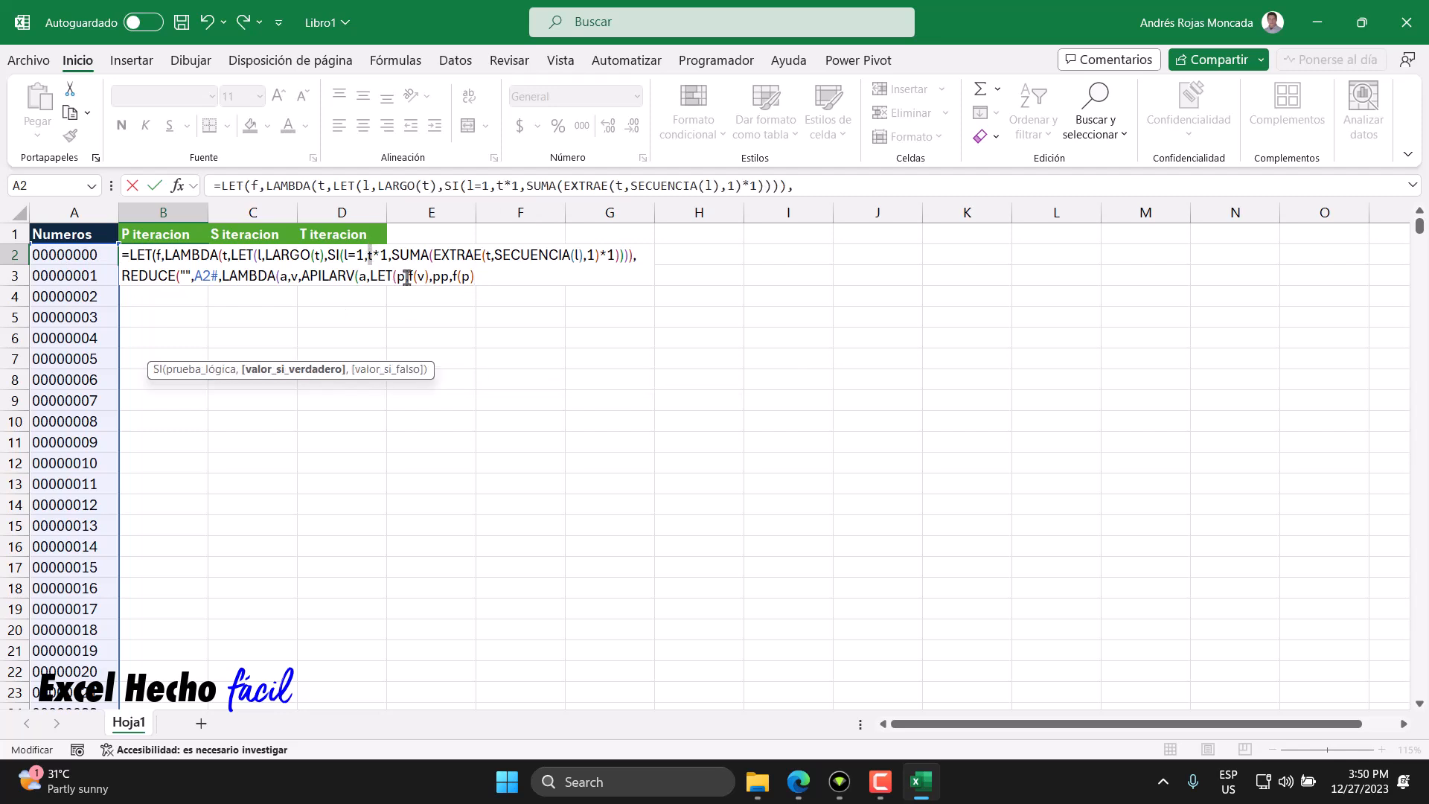
left_click_drag(387, 255, 367, 254)
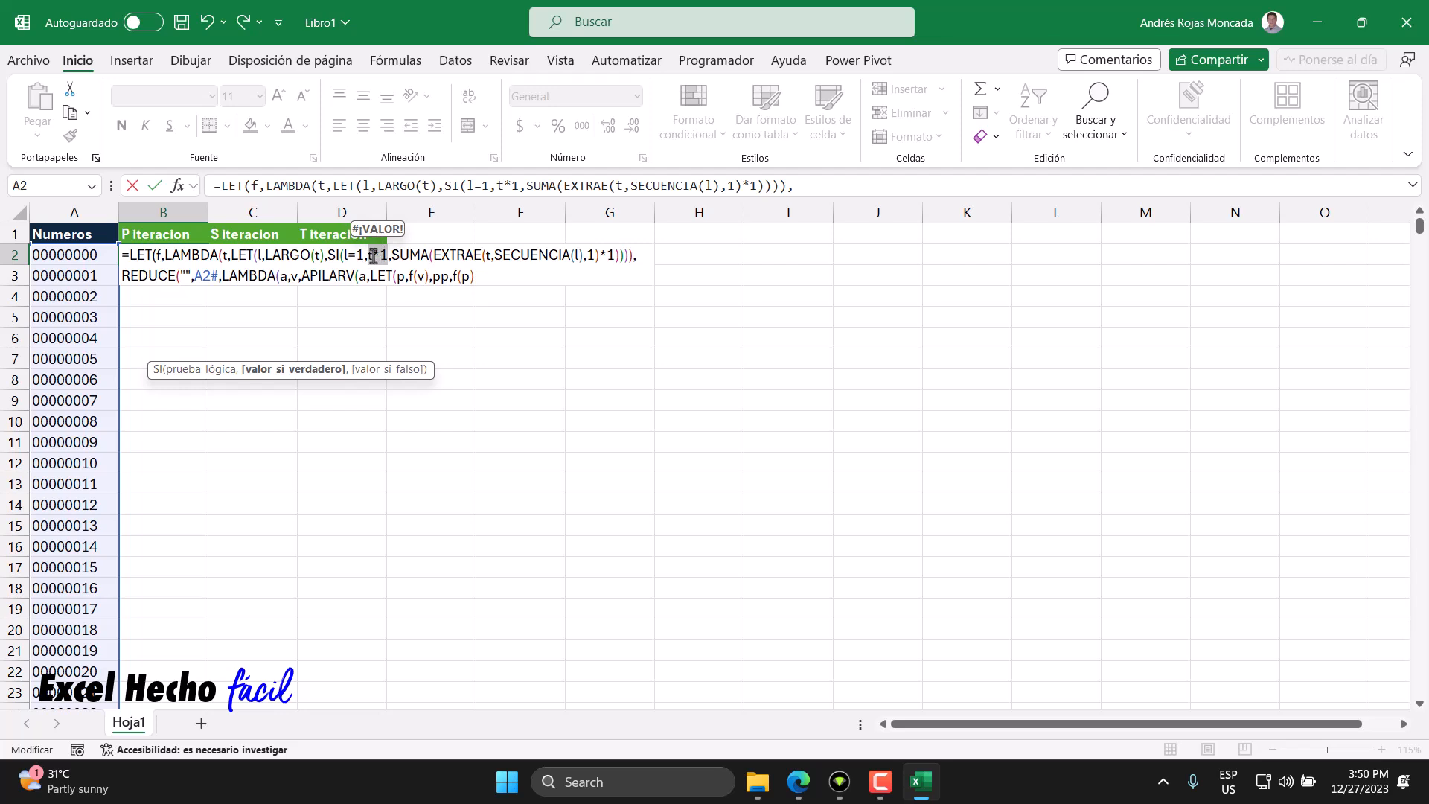
left_click(362, 256)
left_click_drag(344, 256, 364, 256)
- Append an APILARH function as the calculation of the inner LET, after pp's definition
left_click(475, 277)
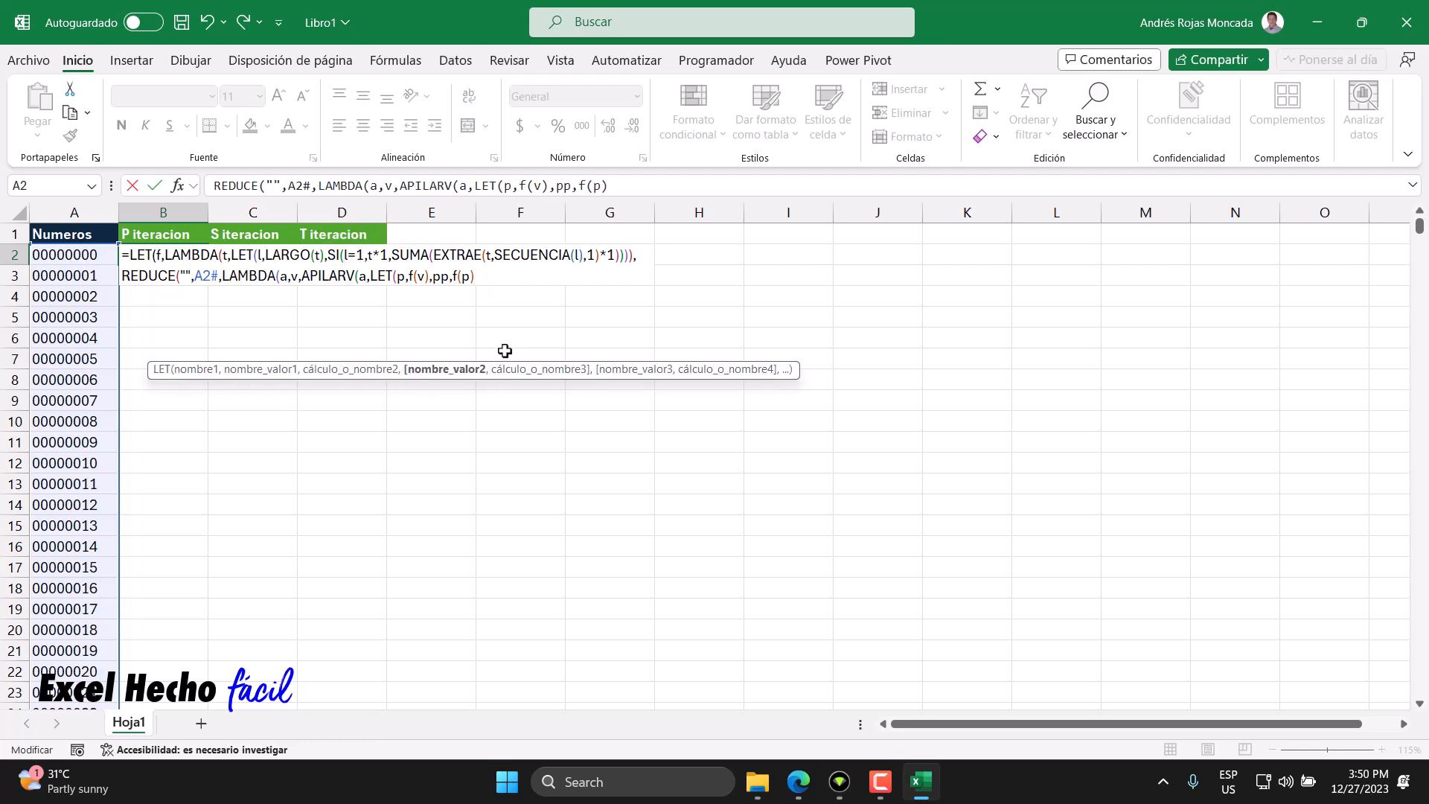
type(",")
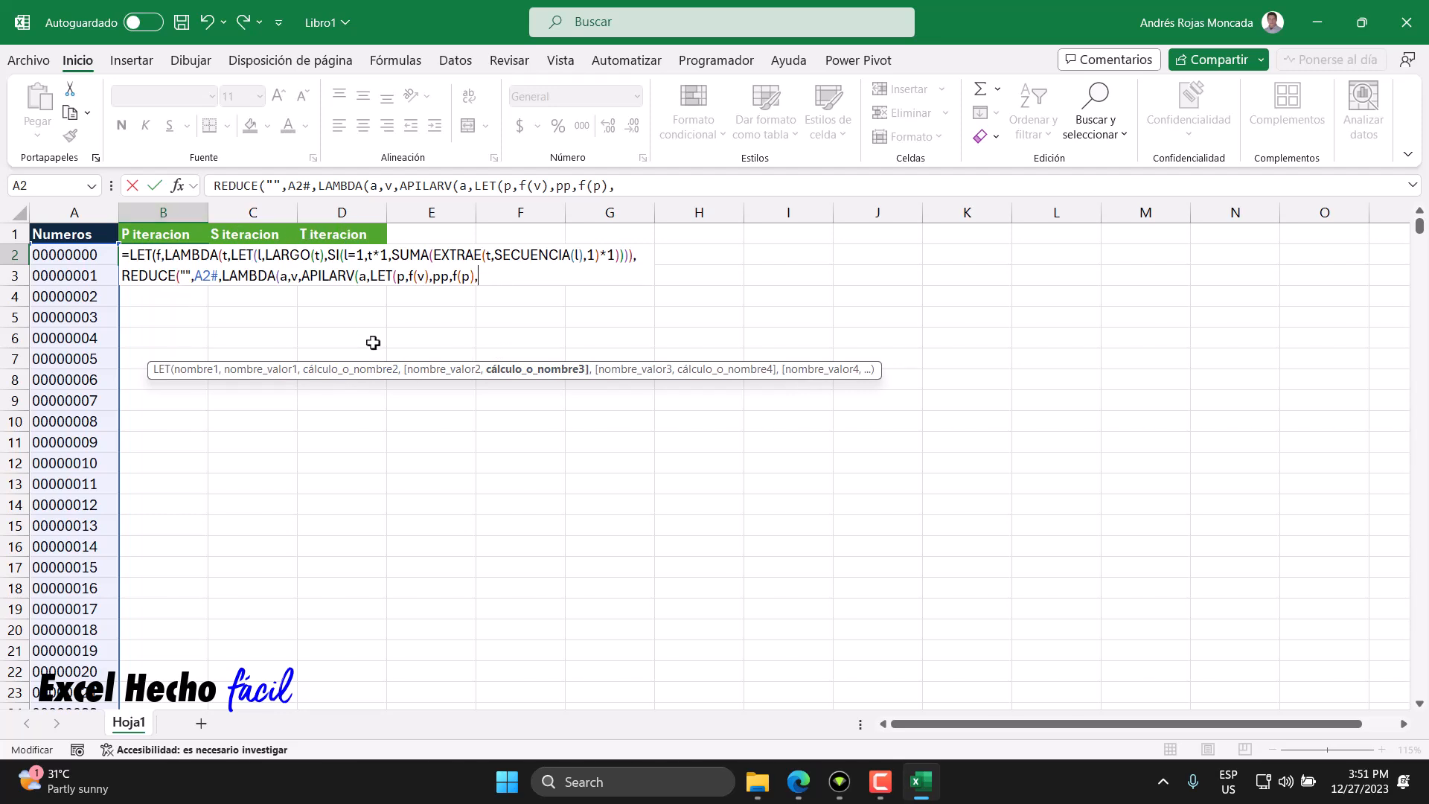
type("api")
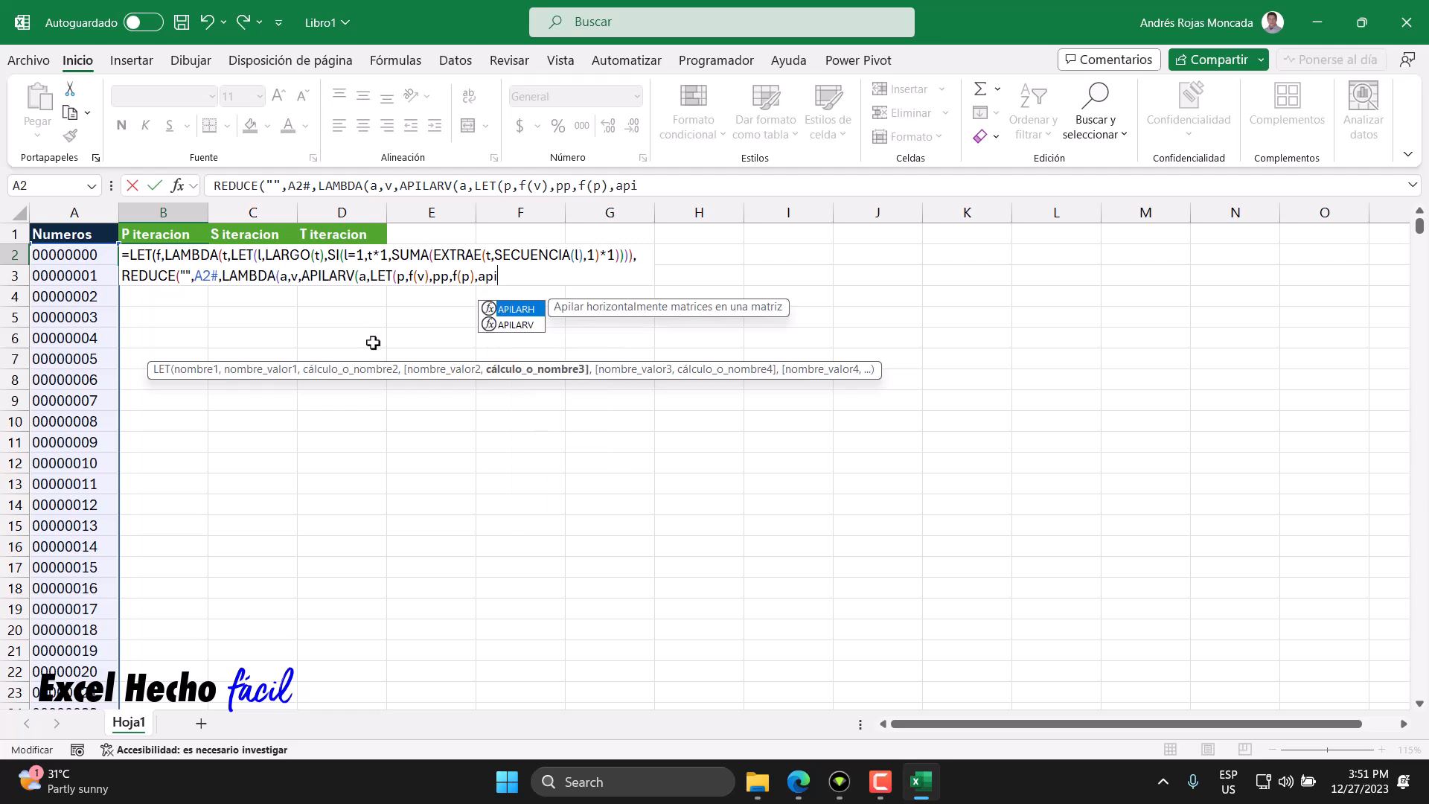
key("Tab")
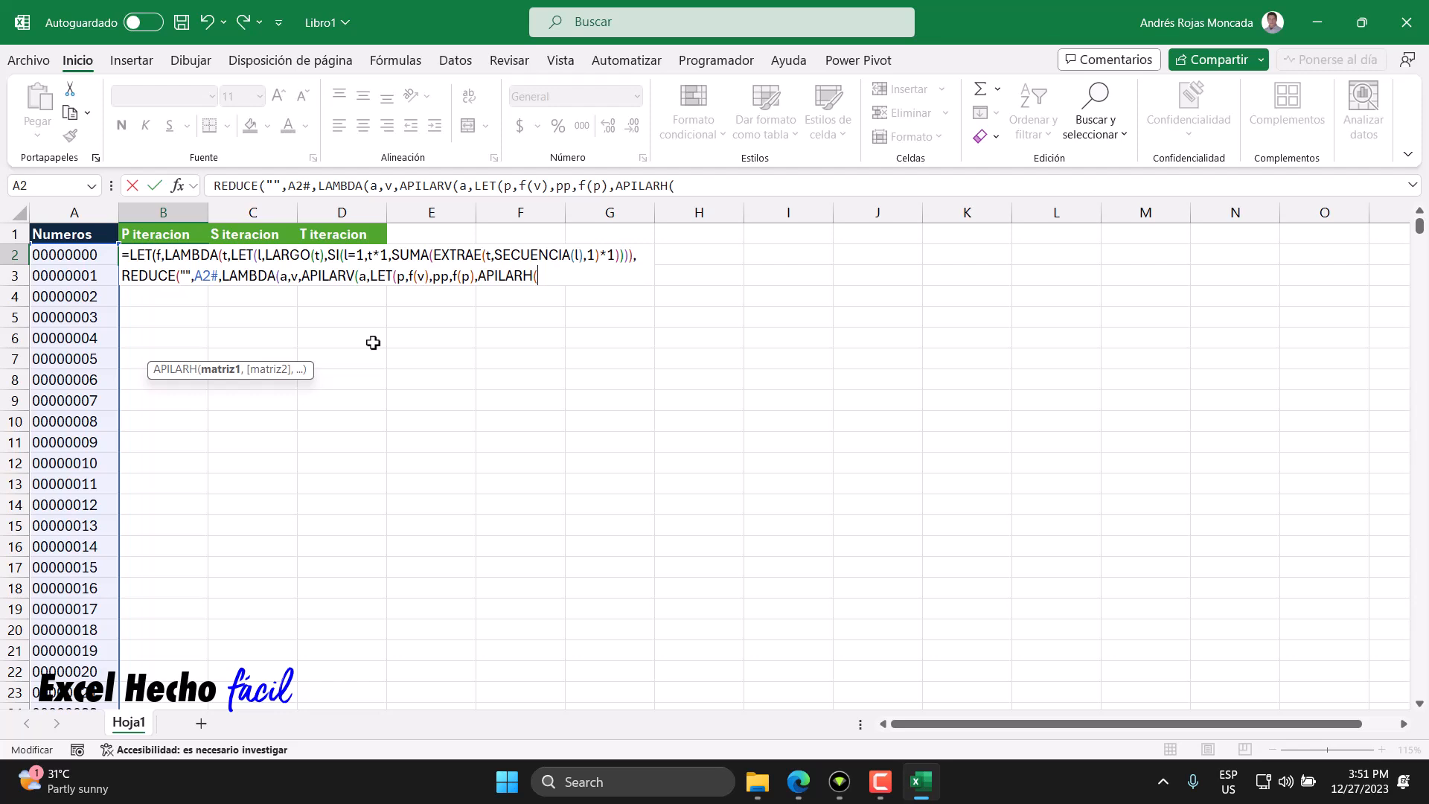
- Enter p and pp as the first two arguments of APILARH
double_click(400, 277)
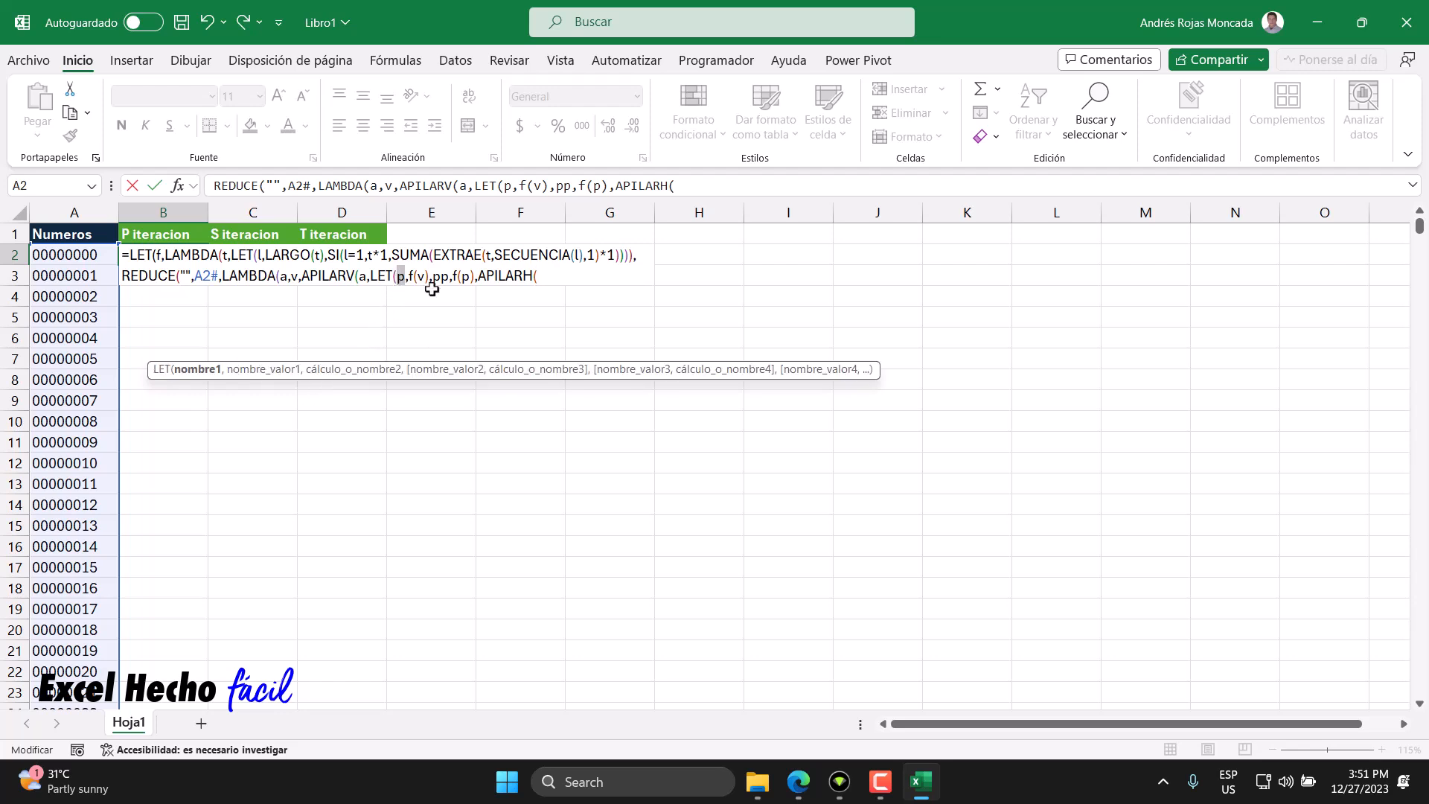
left_click(538, 276)
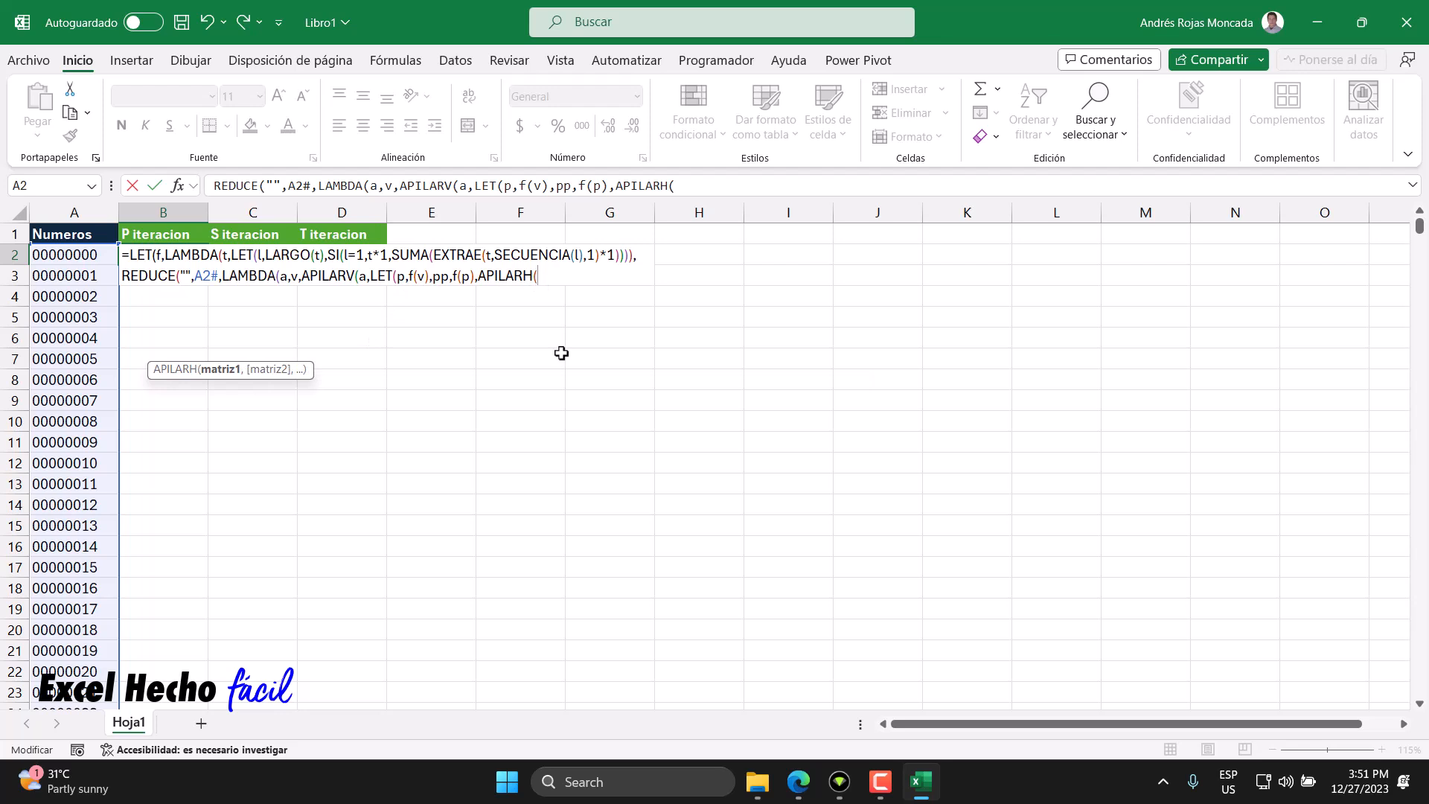
type("p")
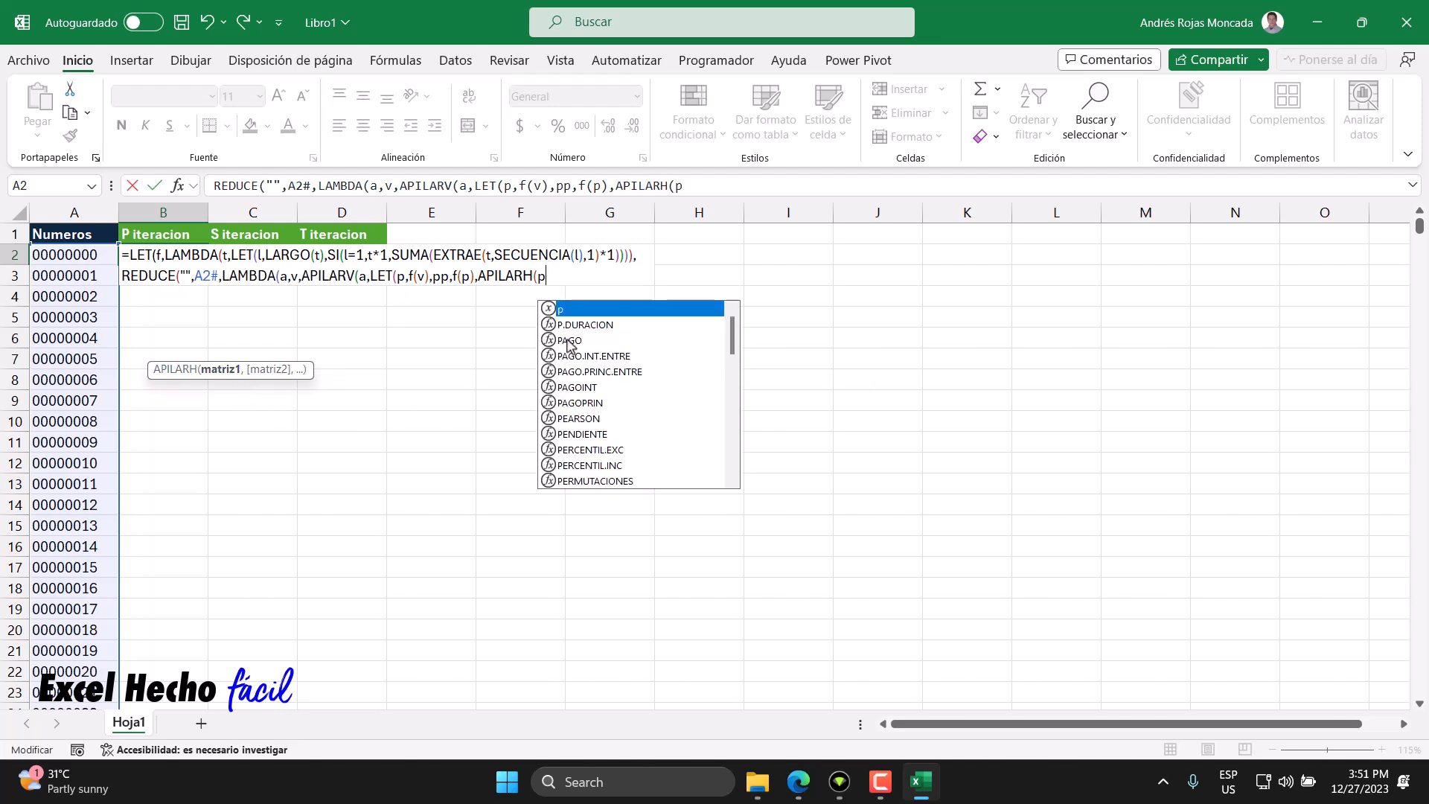
type(",")
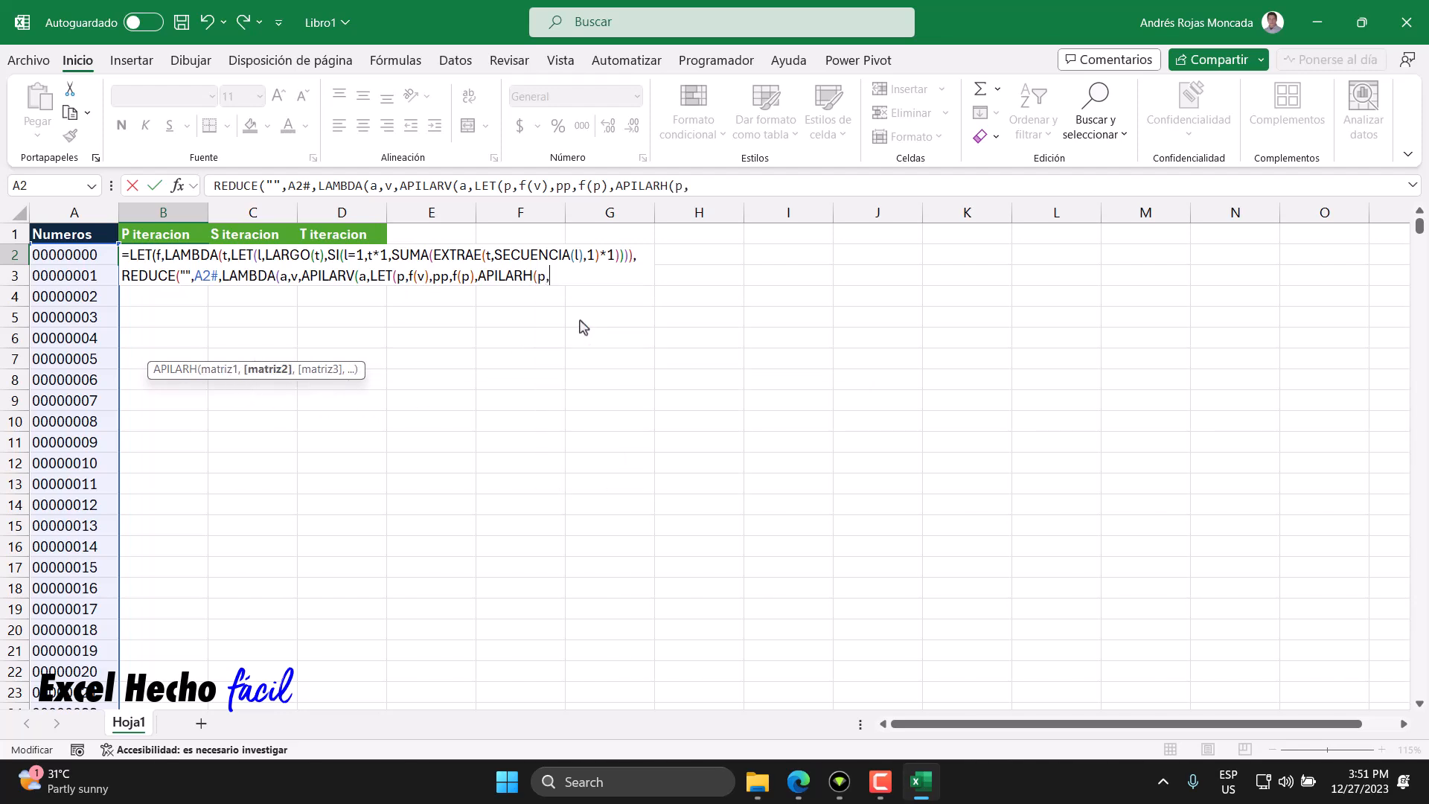
type("pp,")
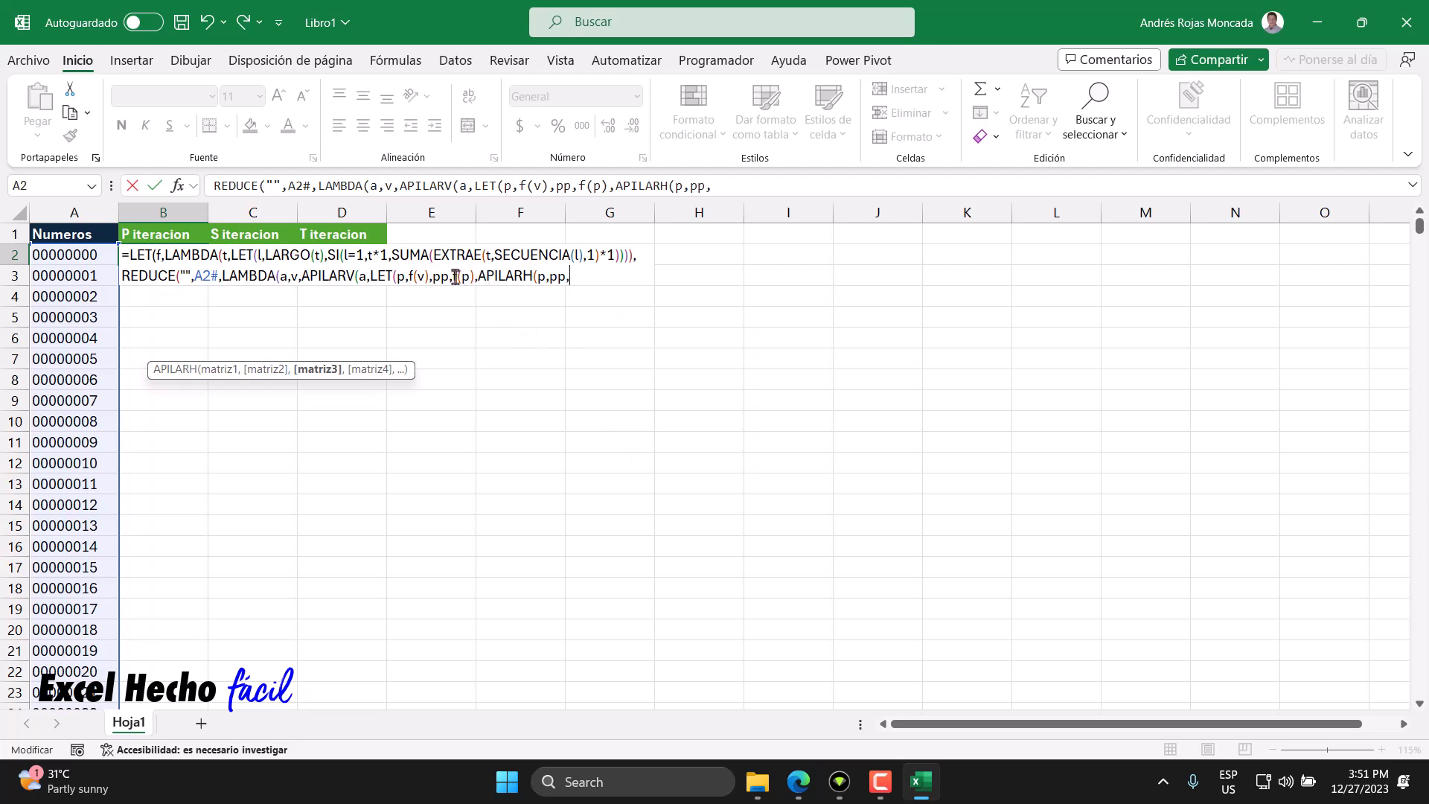
- Add f(pp) as the third APILARH argument, the digit sum of pp
double_click(439, 277)
left_click(472, 277)
left_click(401, 277)
double_click(465, 277)
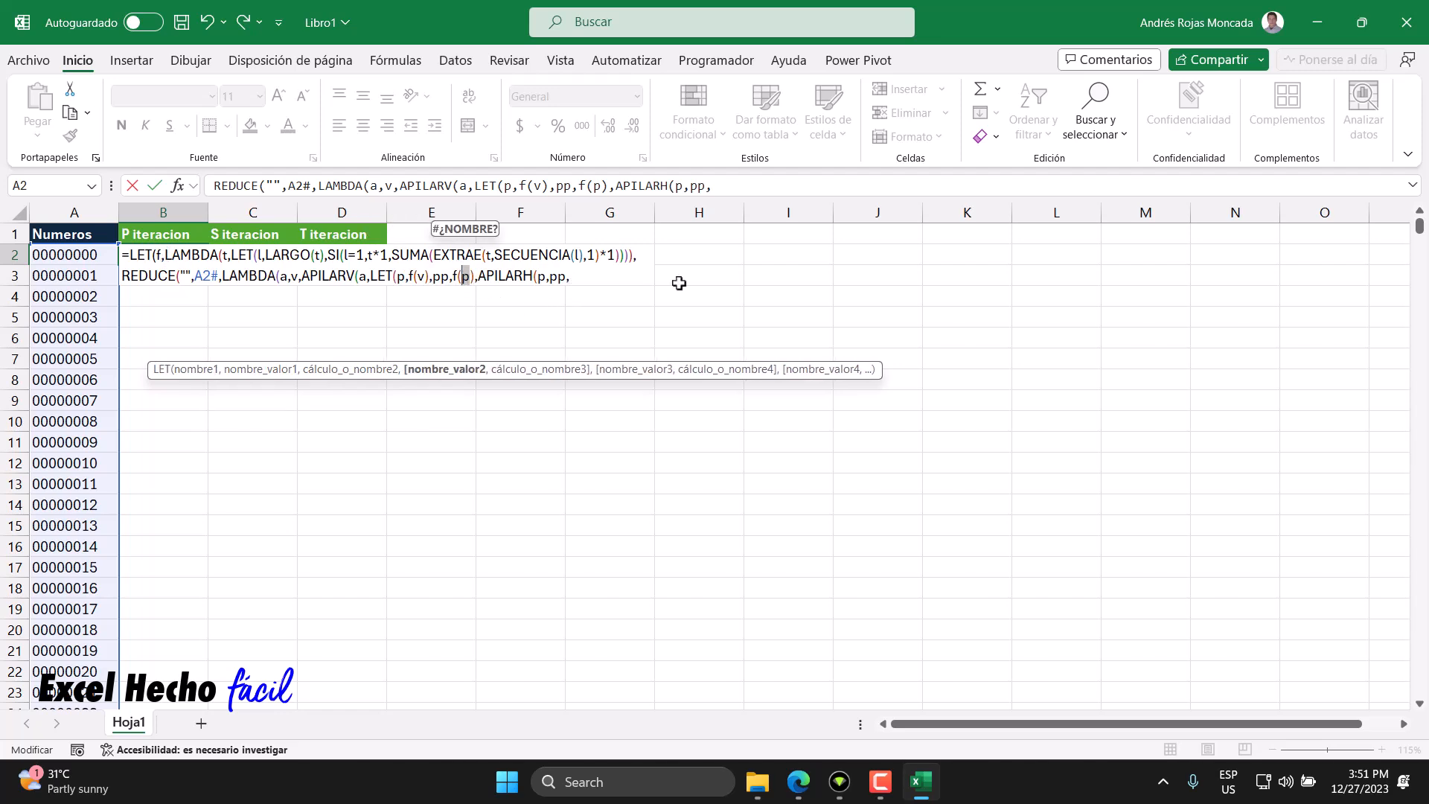
left_click(593, 277)
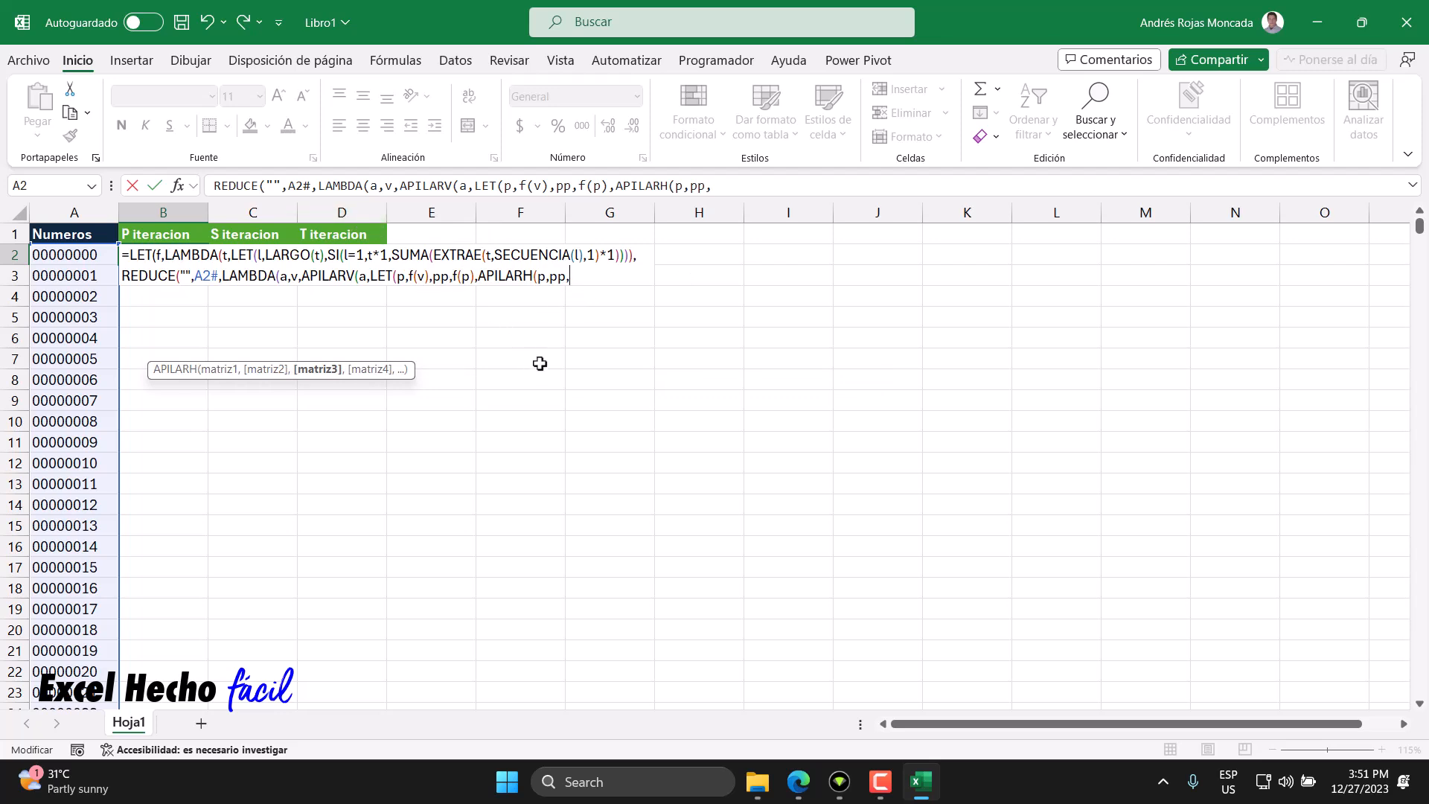
type("f(pp")
key("Tab")
type(")")
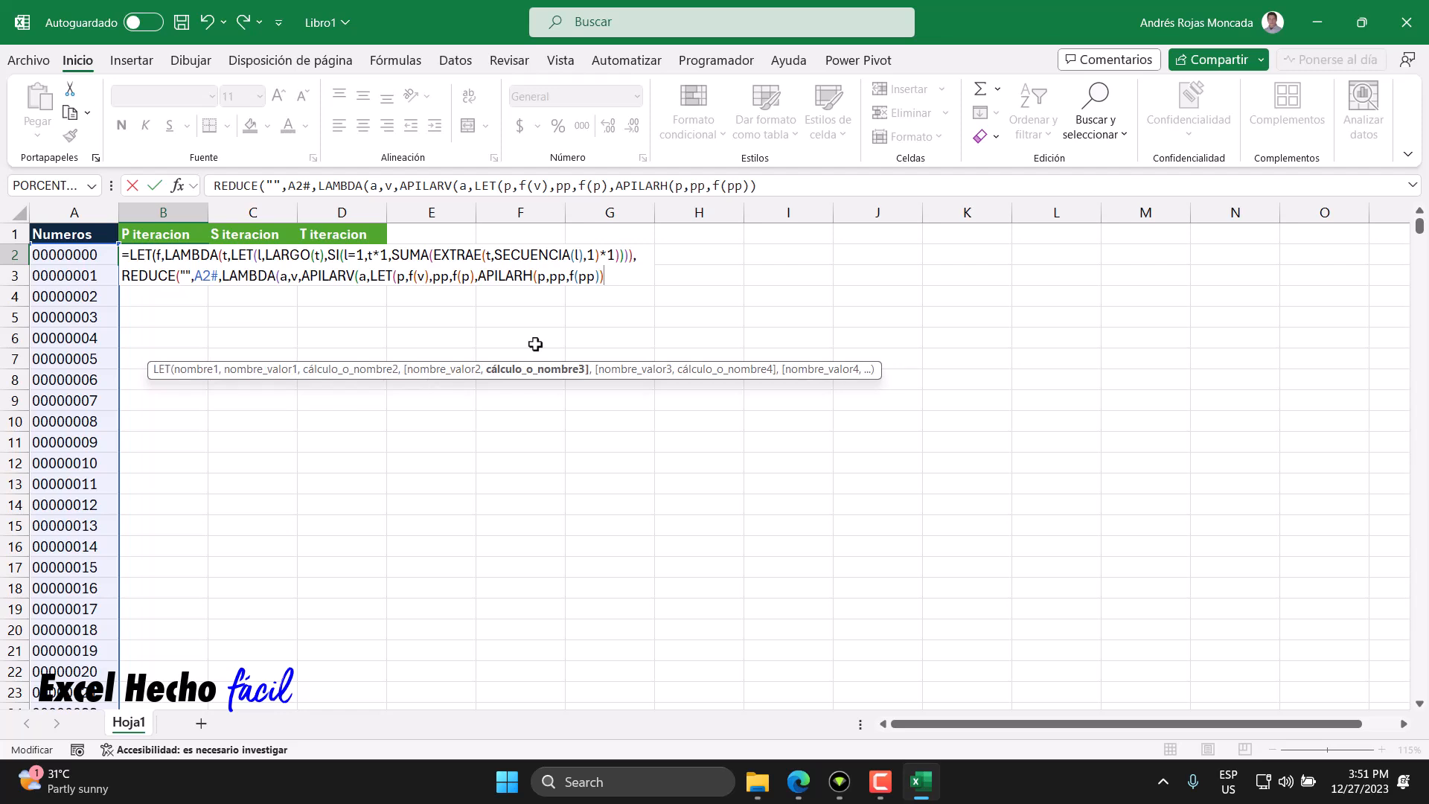
type(")")
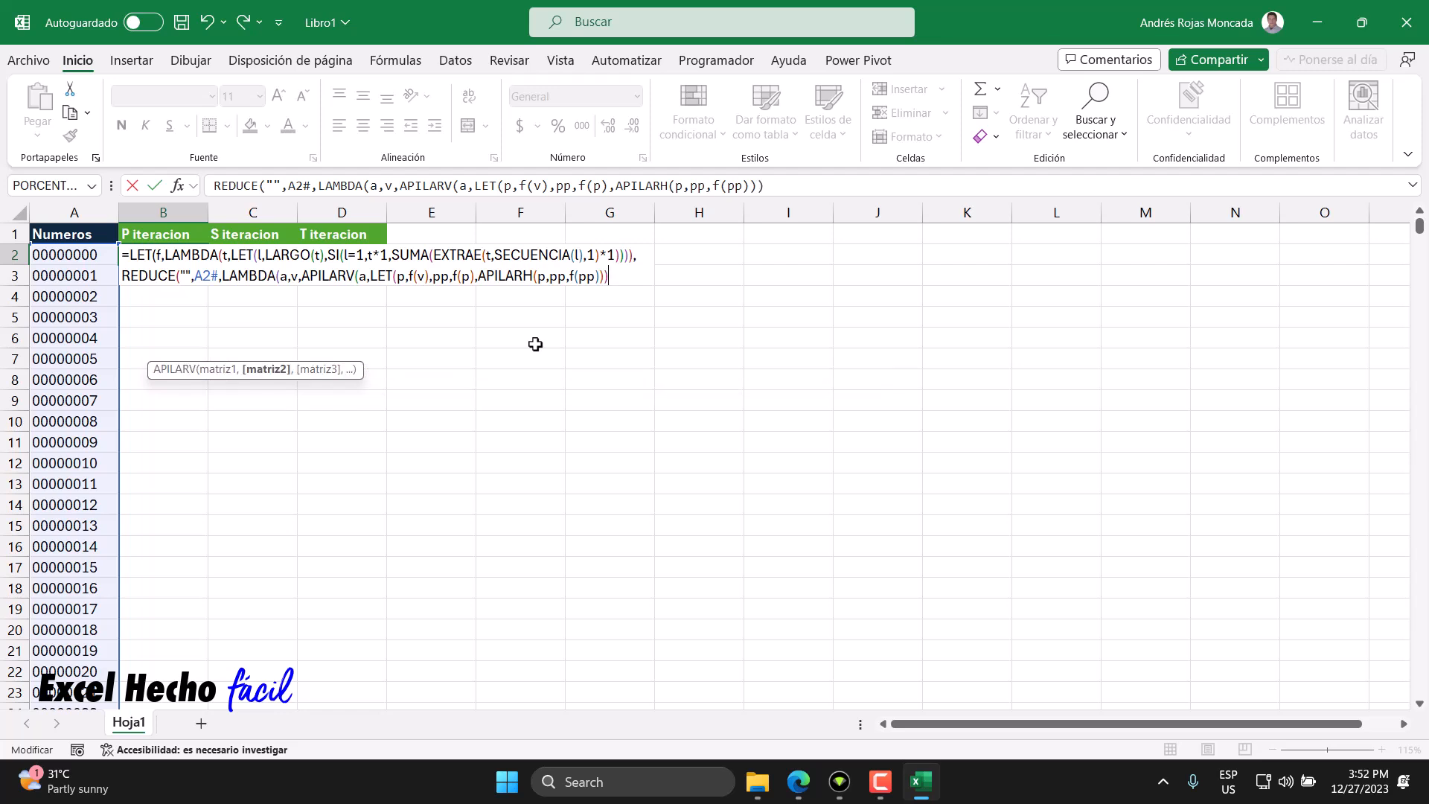
key("BackSpace")
key("BackSpace")
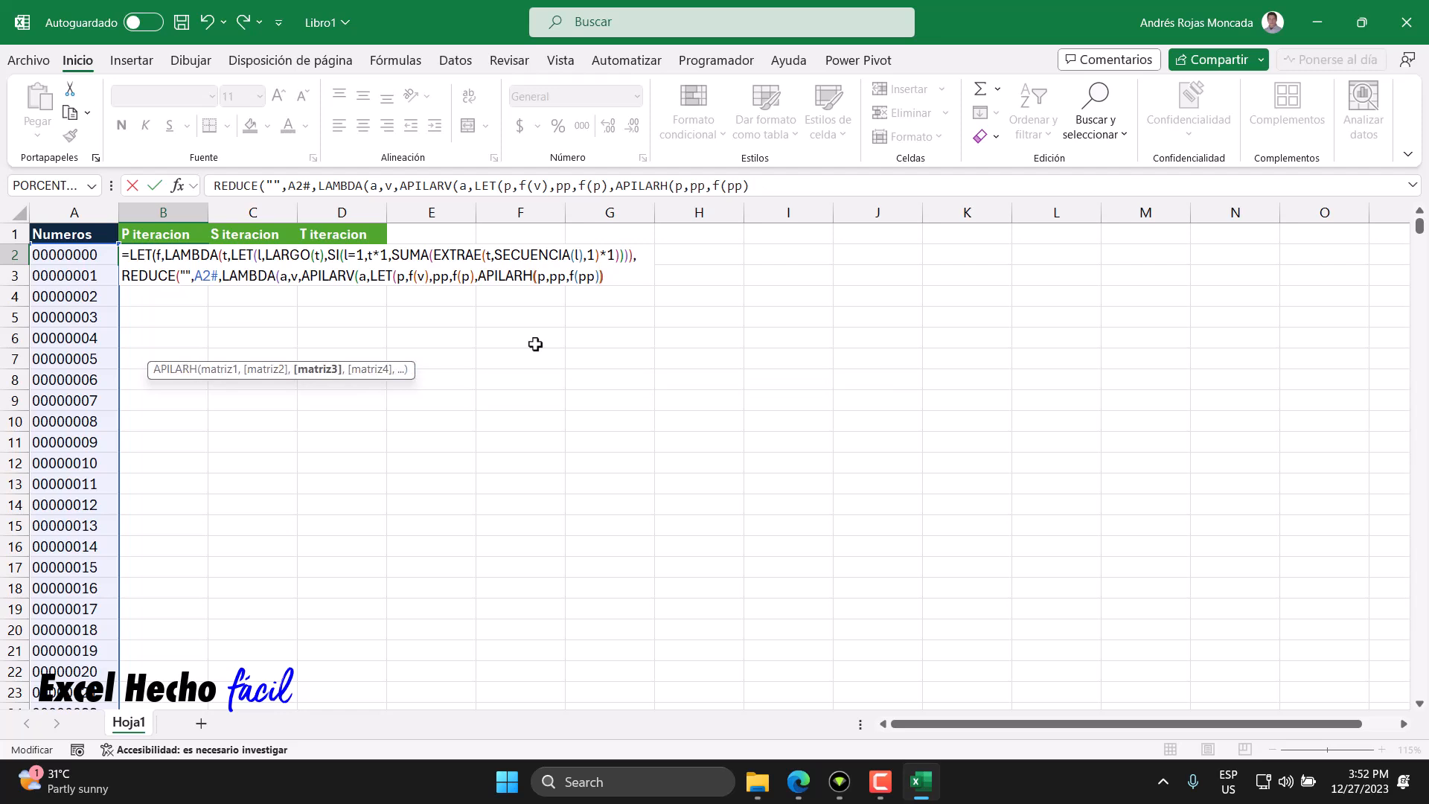
type(")")
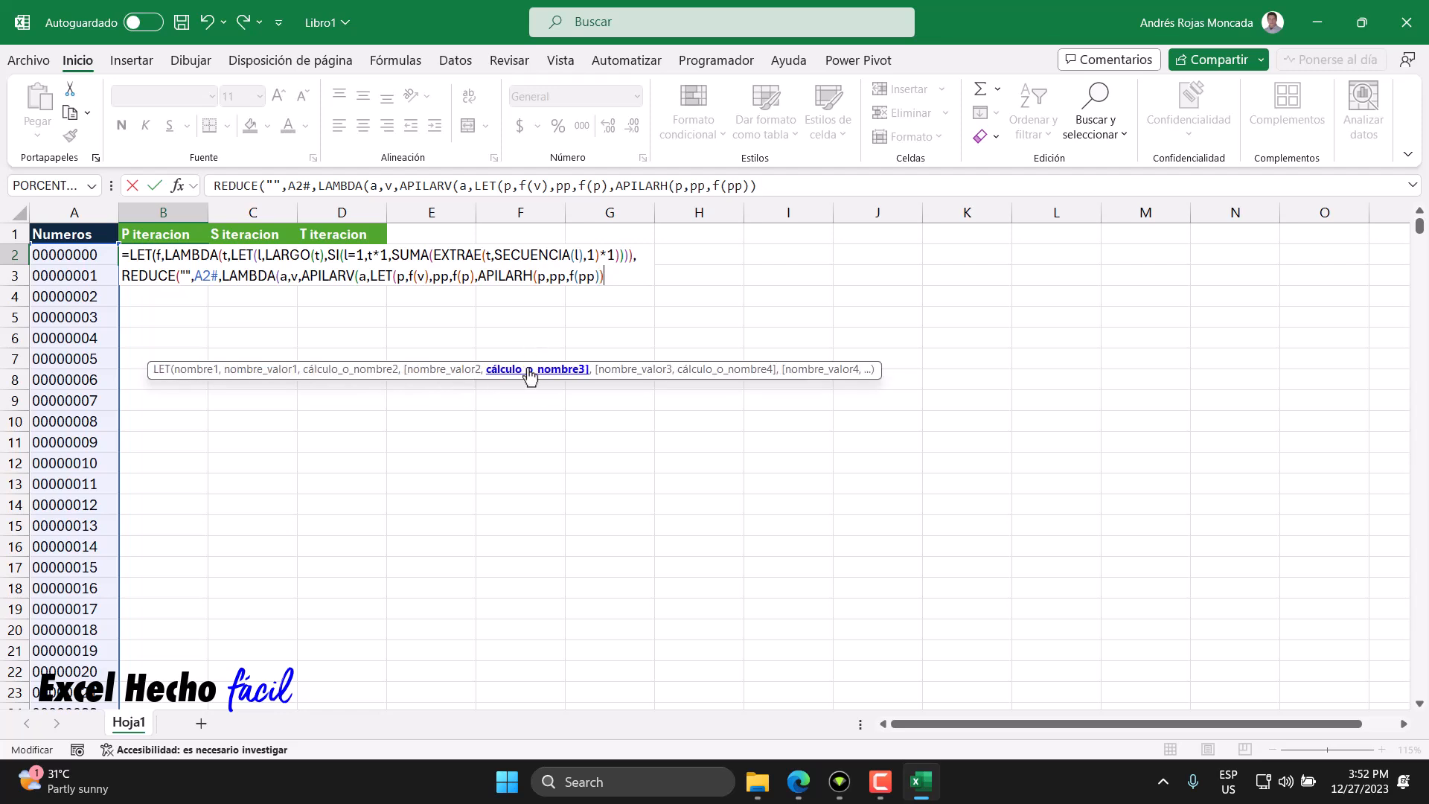
left_click(536, 370)
left_click(444, 369)
left_click(384, 370)
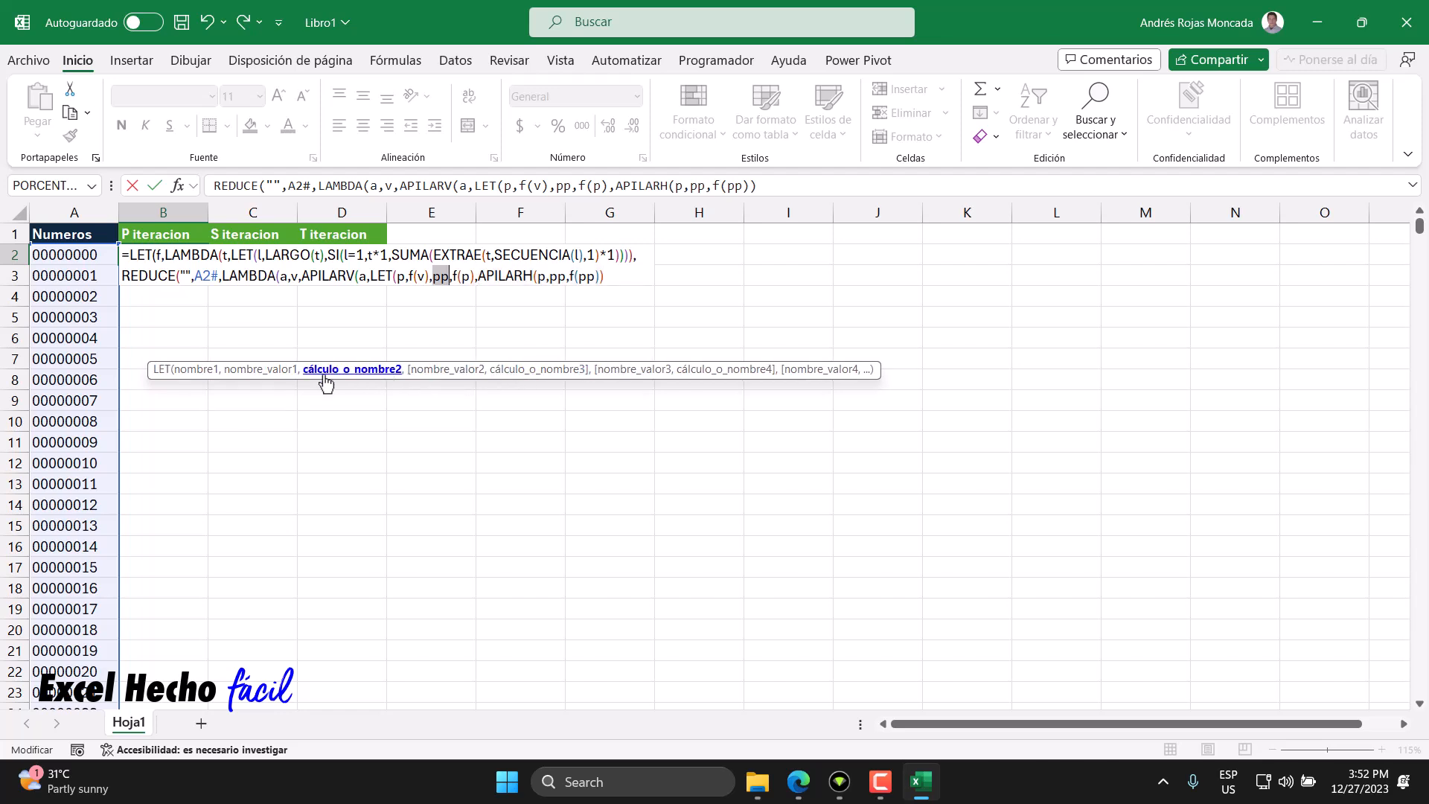
- Close APILARH, LET, APILARV, LAMBDA, REDUCE and the outer LET with parentheses and enter the formula in B2
left_click(615, 275)
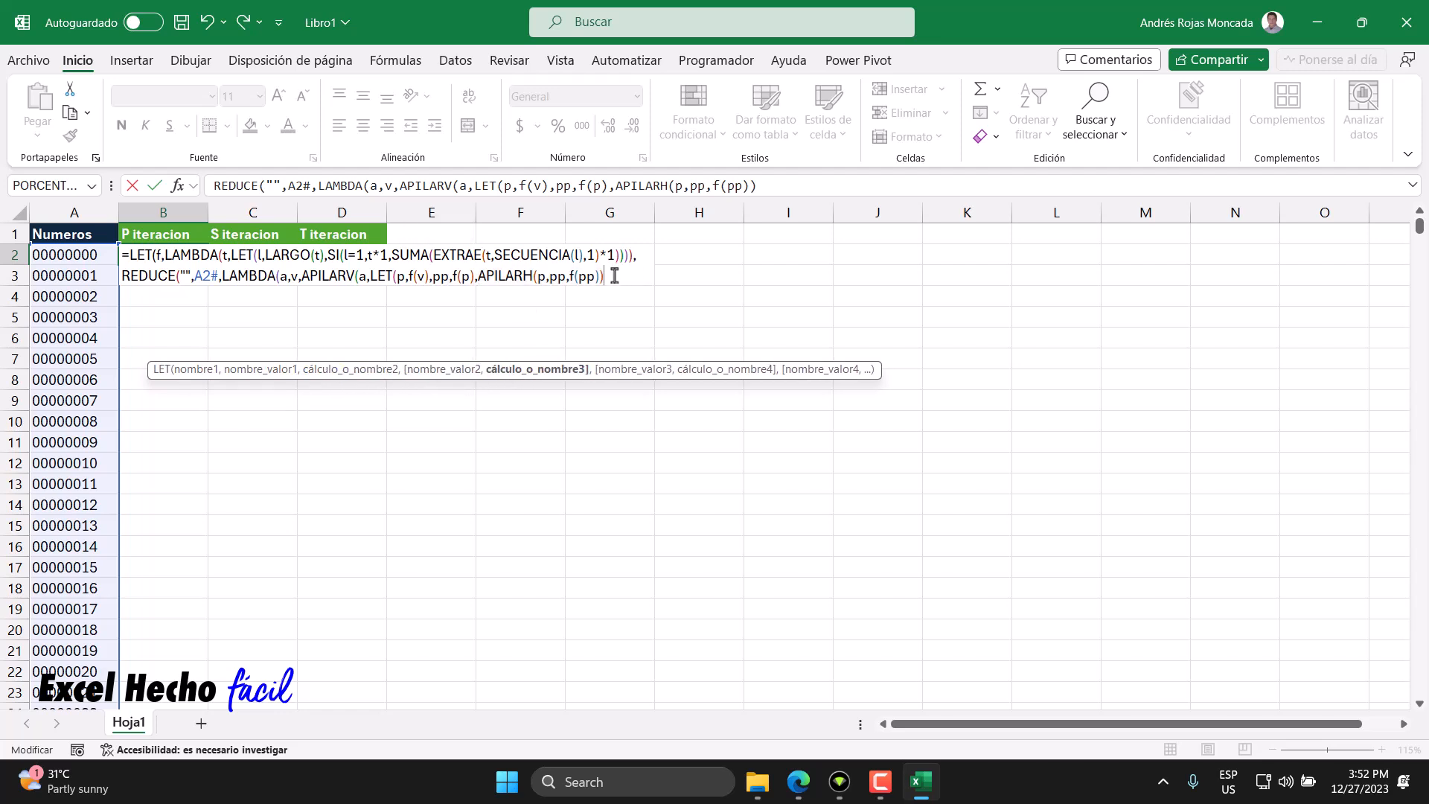
type(")")
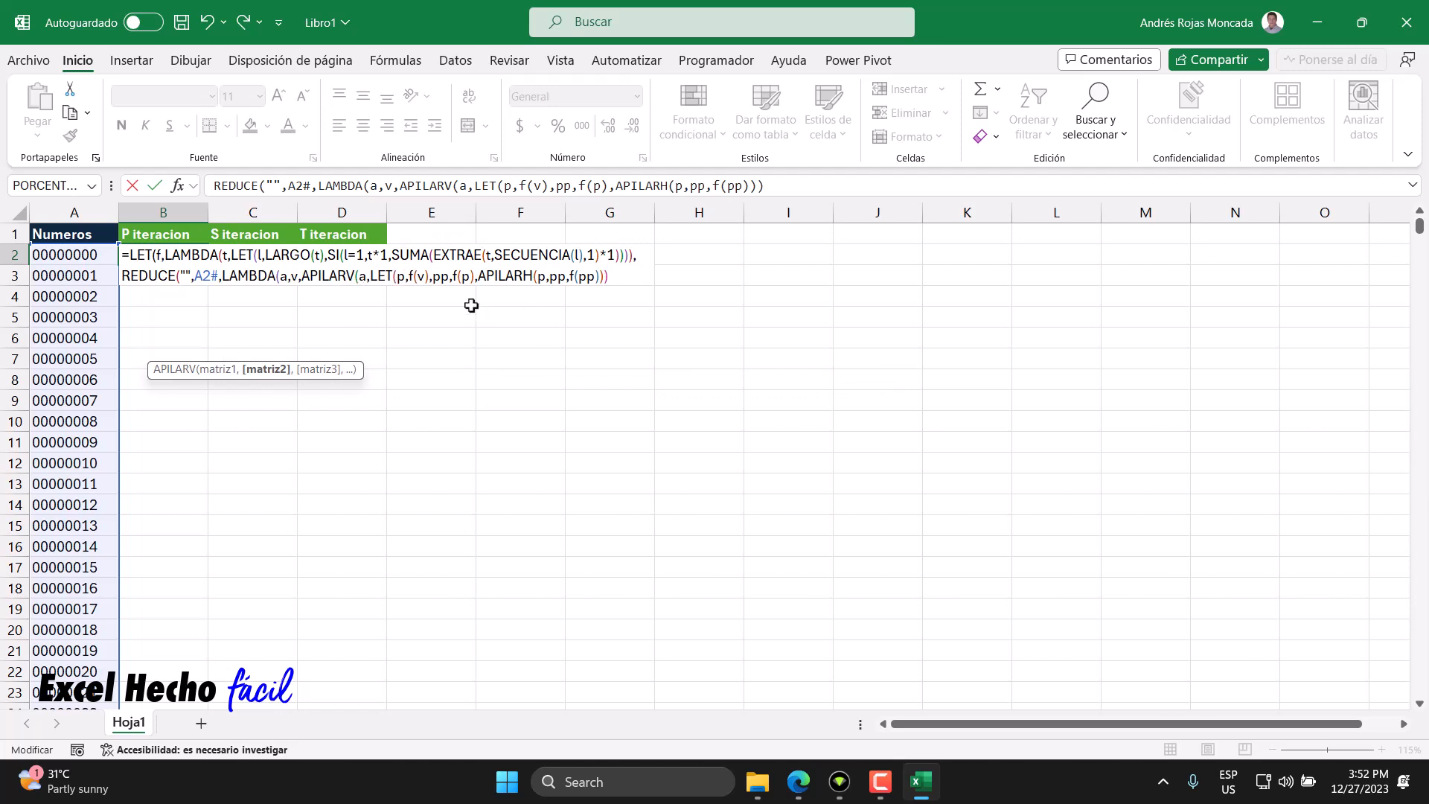
type("))")
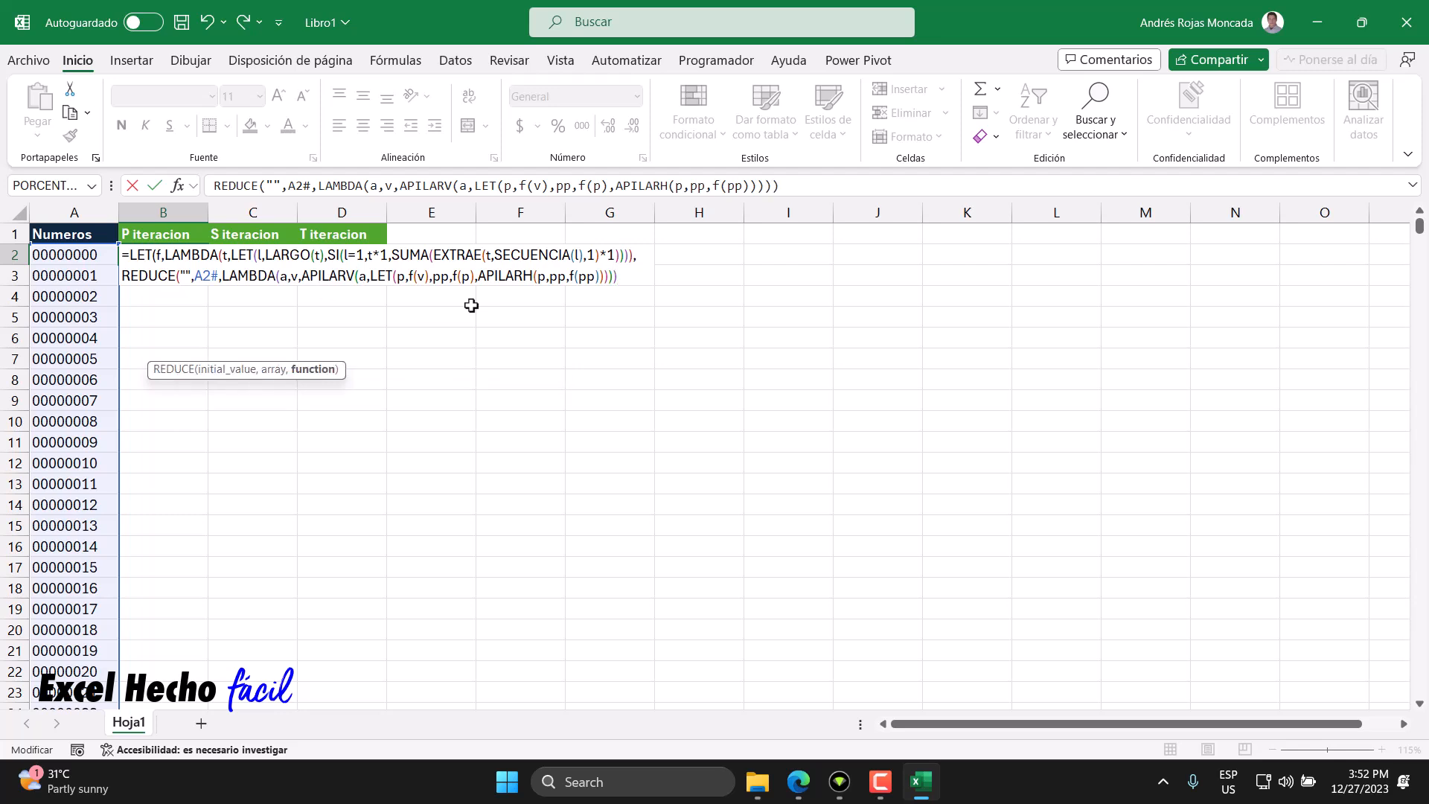
key("BackSpace")
type("))")
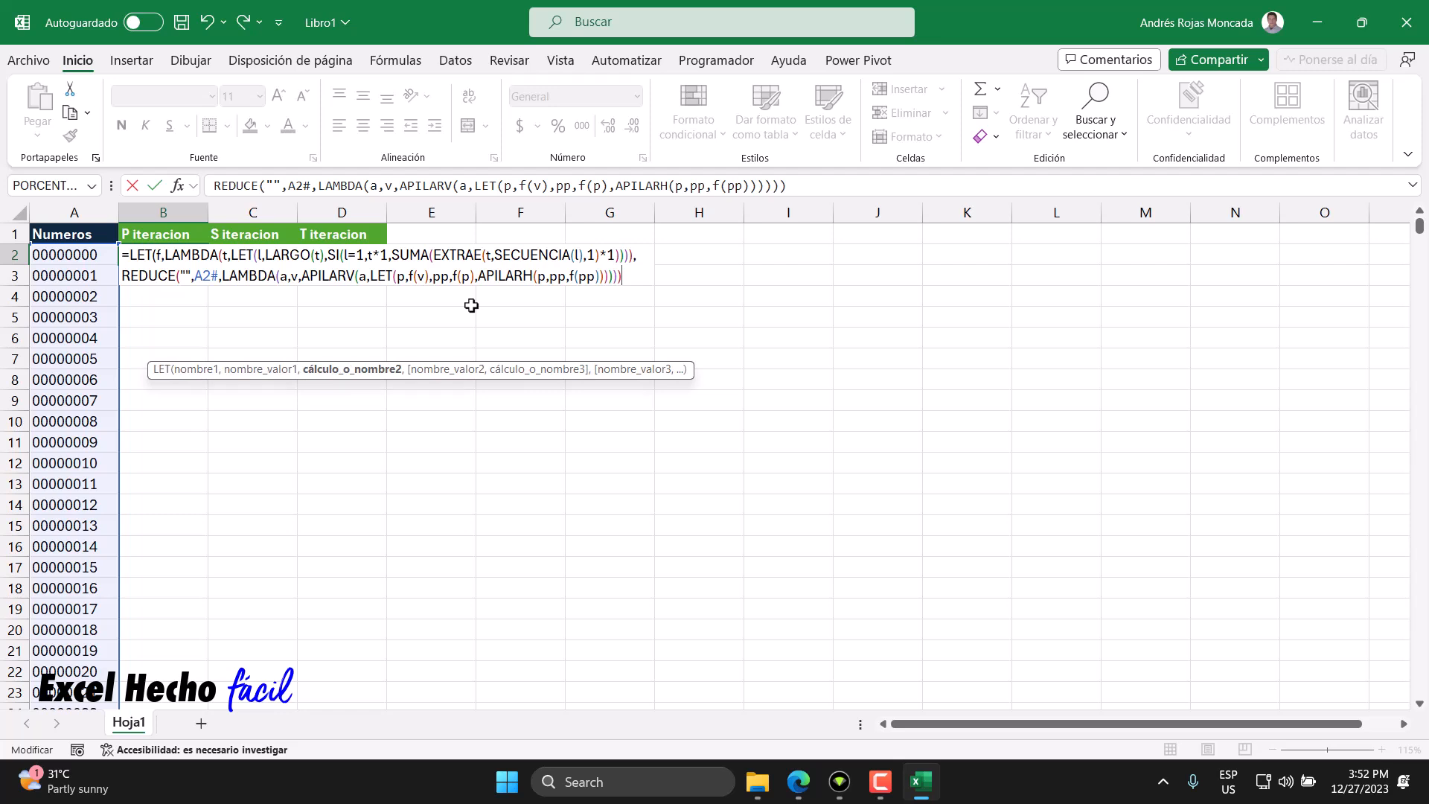
type(")")
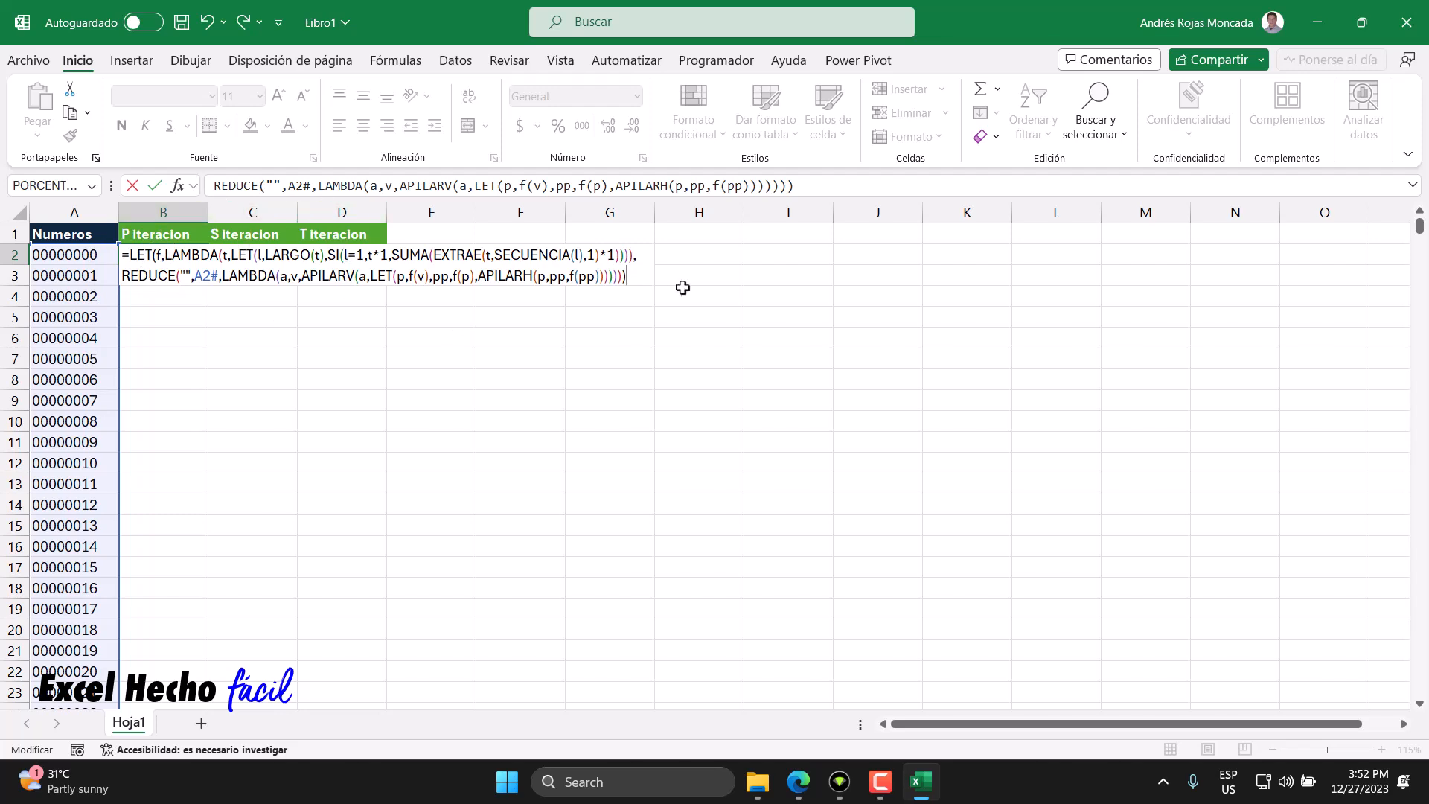
left_click_drag(191, 276, 179, 275)
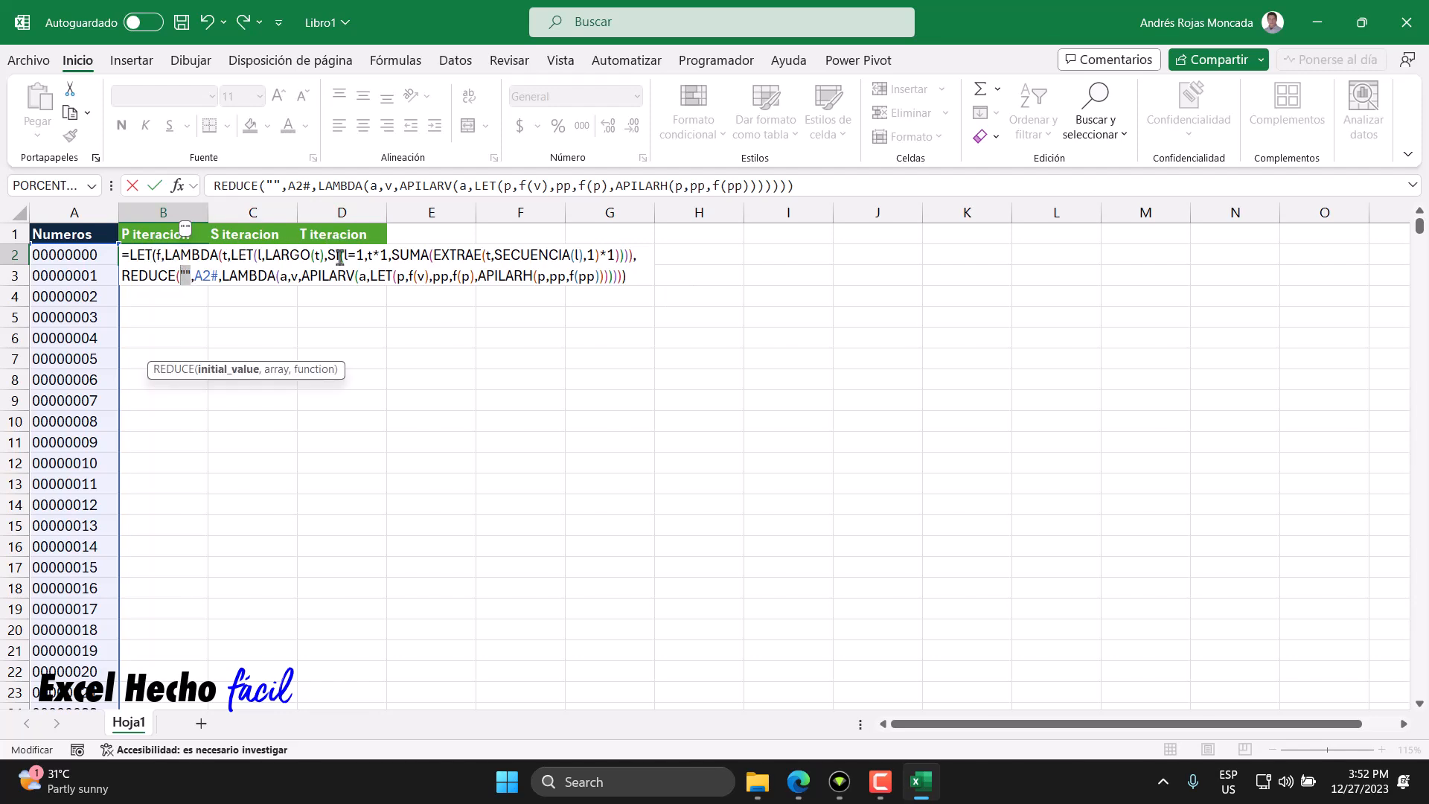
left_click(644, 278)
key("Return")
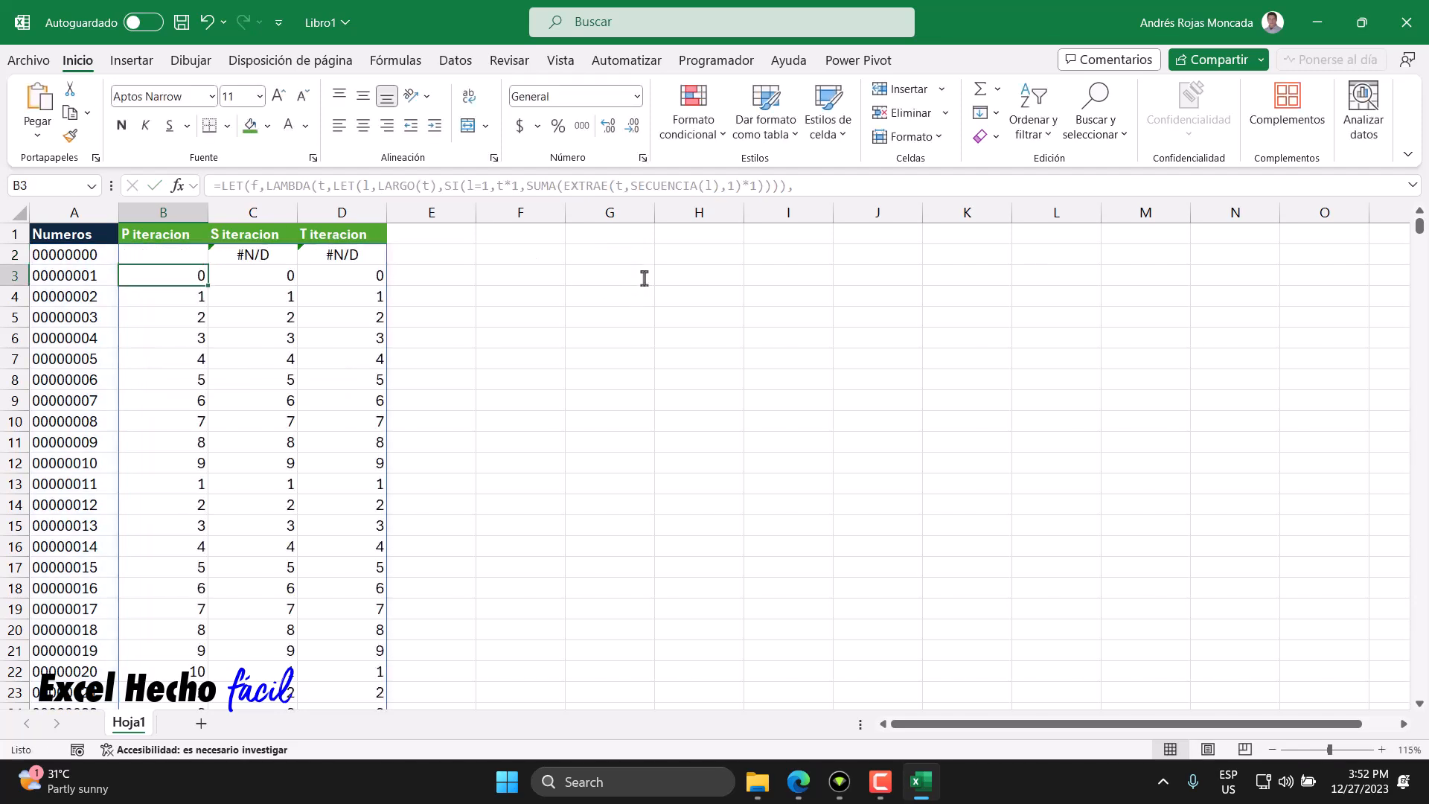
- Inspect the P, S and T iteration results in columns B to D for numbers like 00000020 and 00000040
left_click(198, 253)
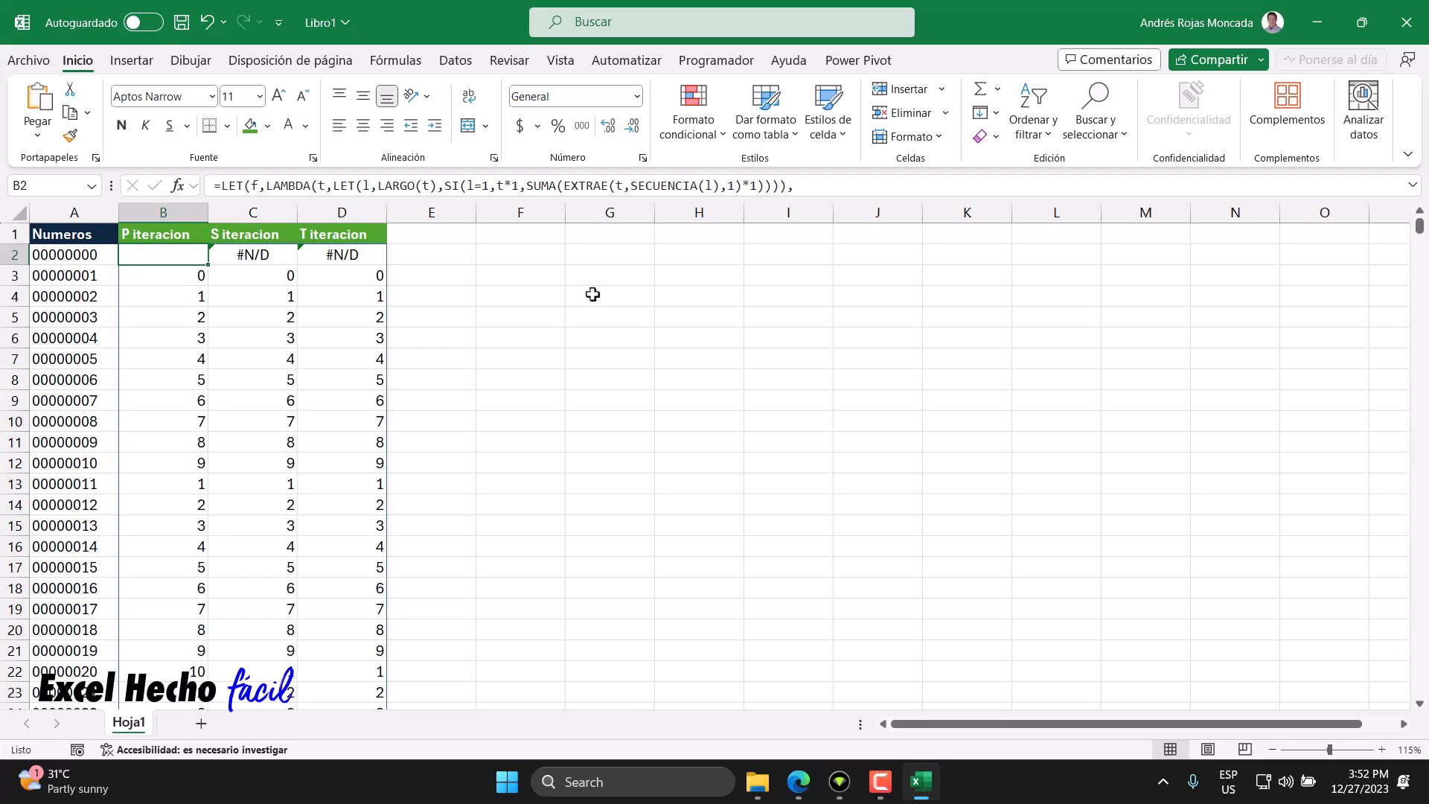
scroll(503, 423, "down", 4)
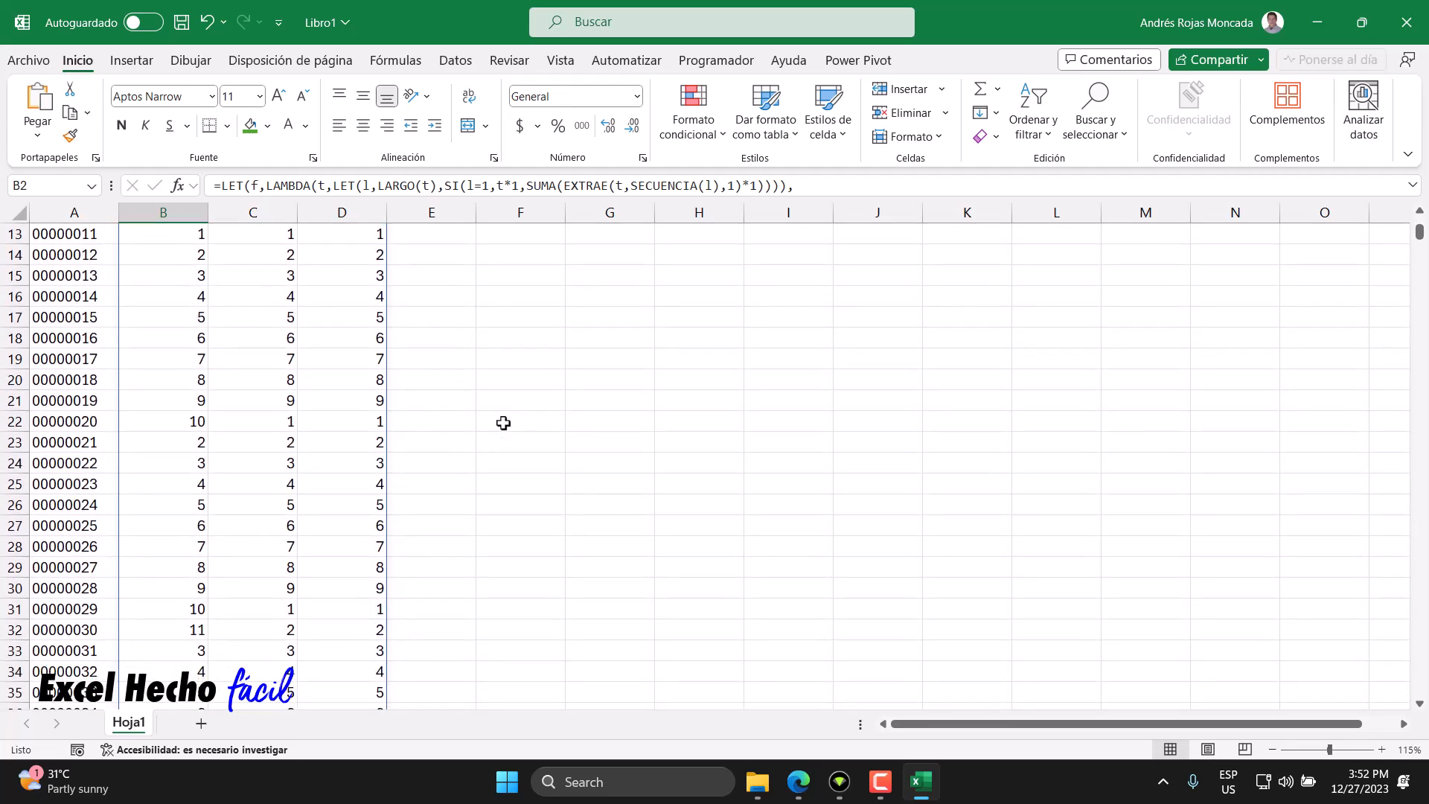
left_click(104, 423)
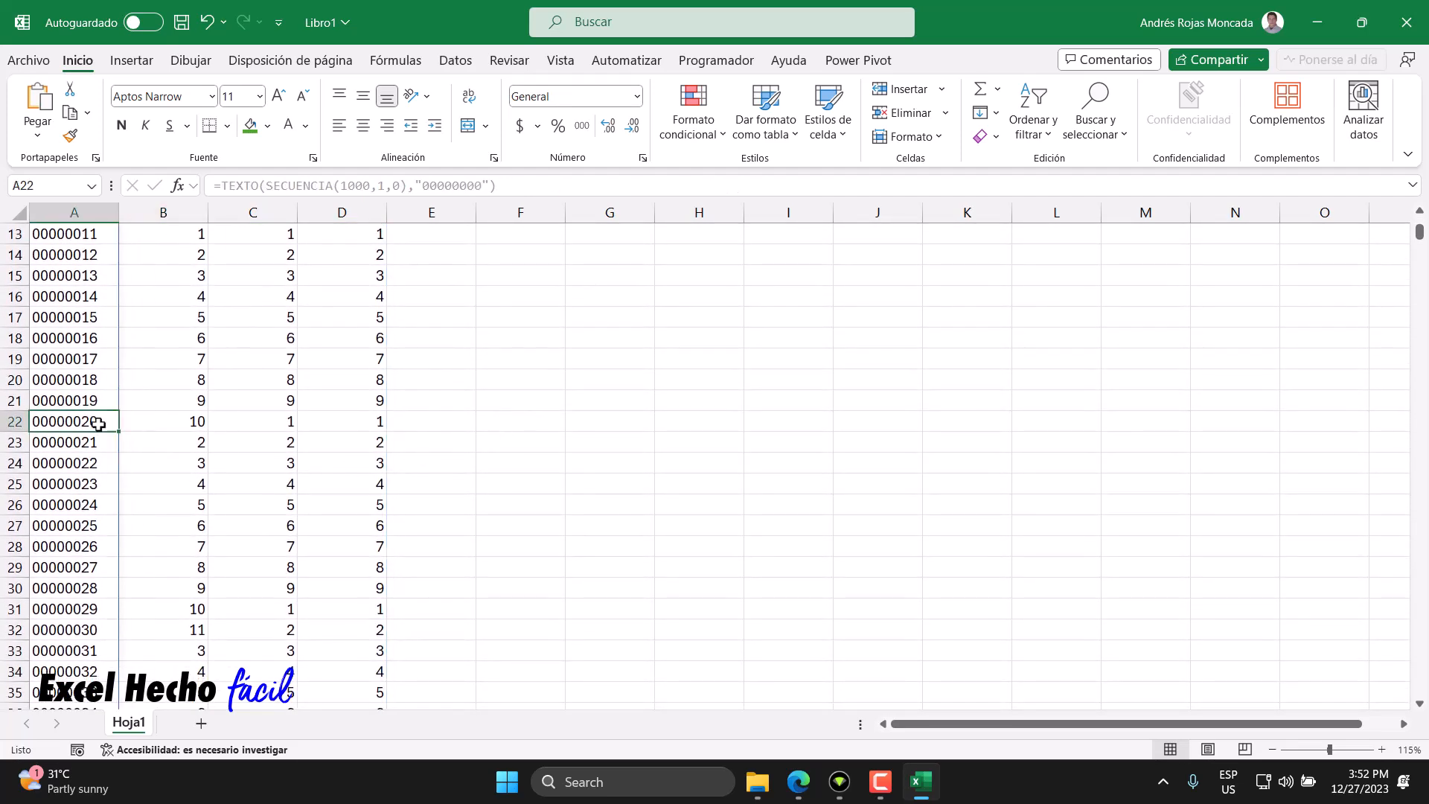
left_click(143, 425)
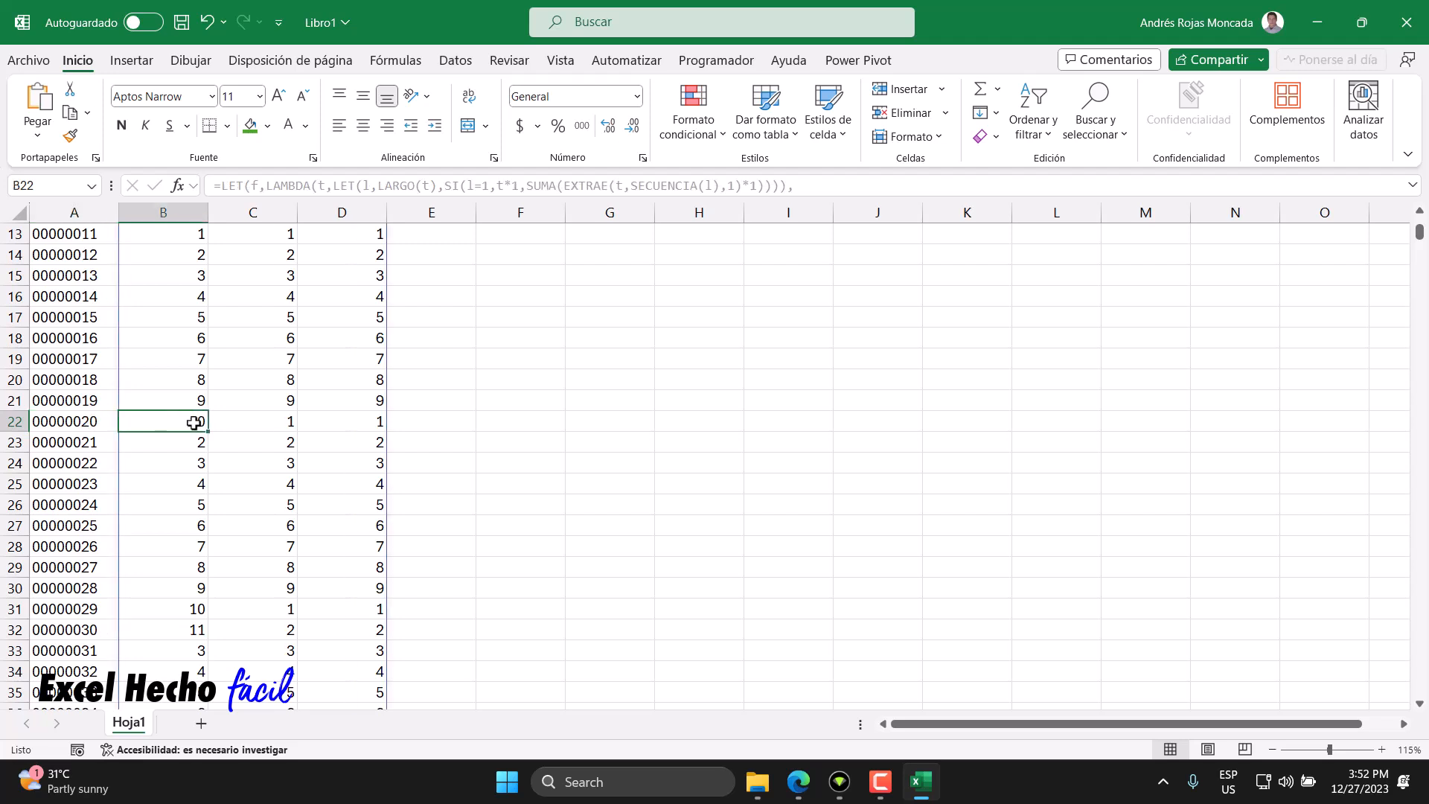
left_click(250, 424)
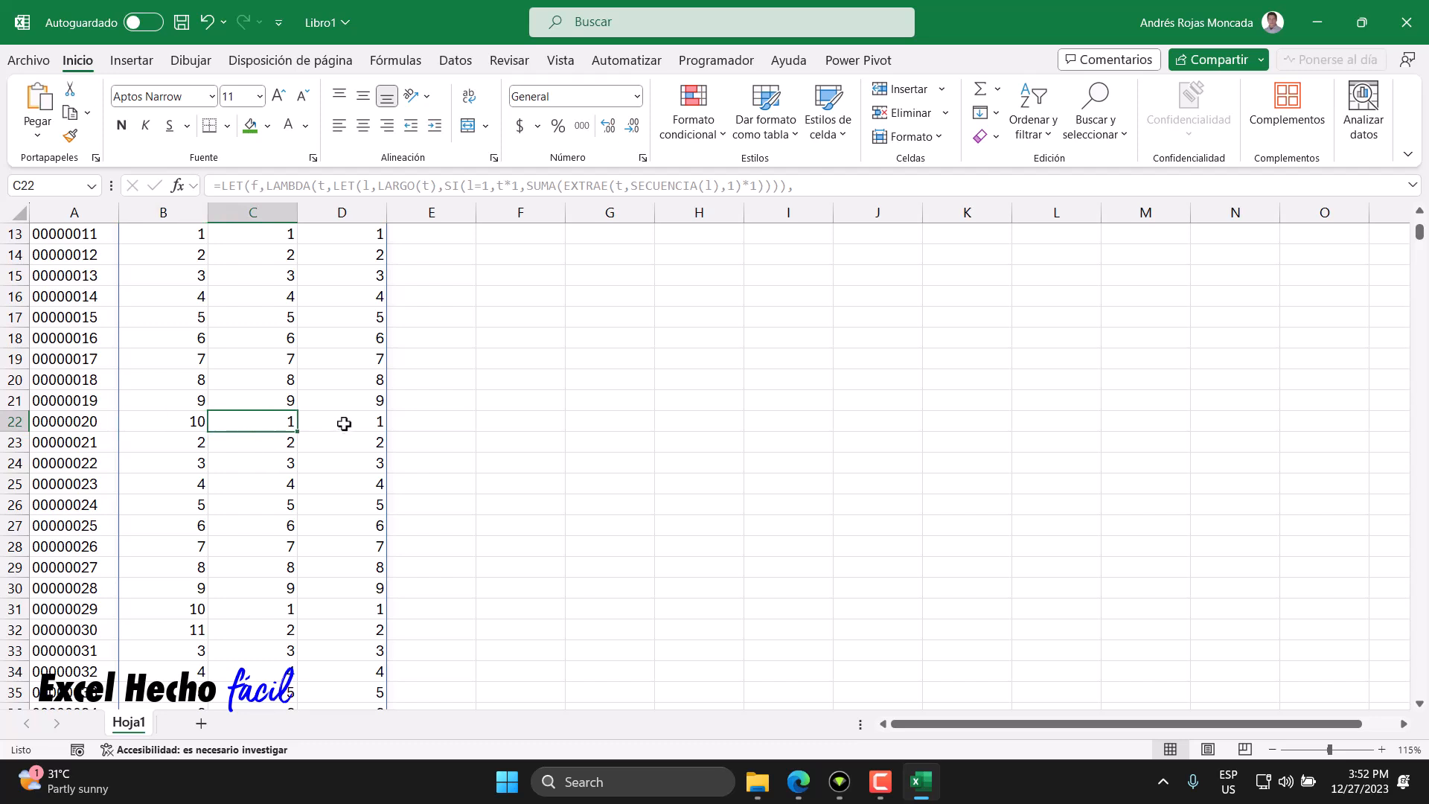
left_click(343, 425)
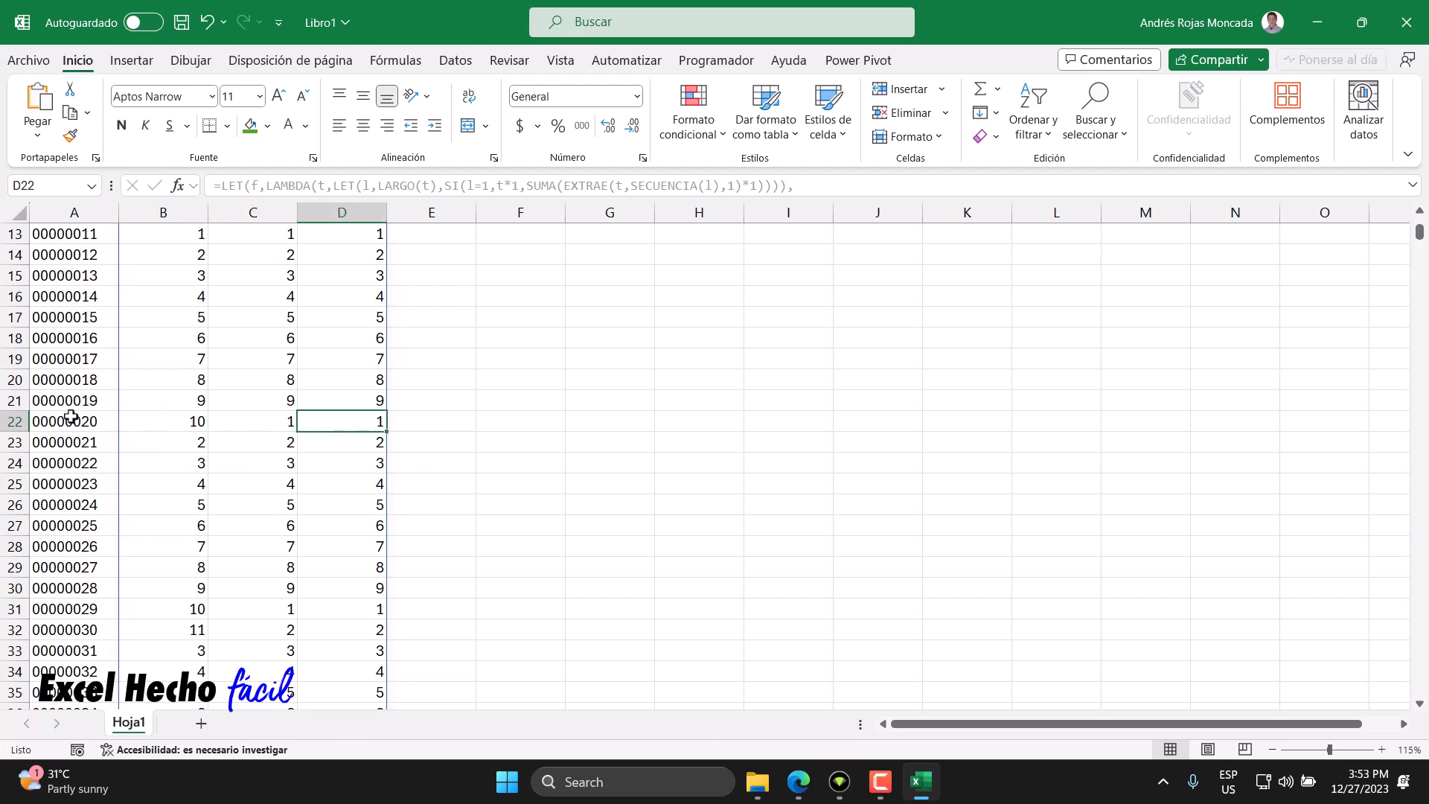
left_click(185, 427)
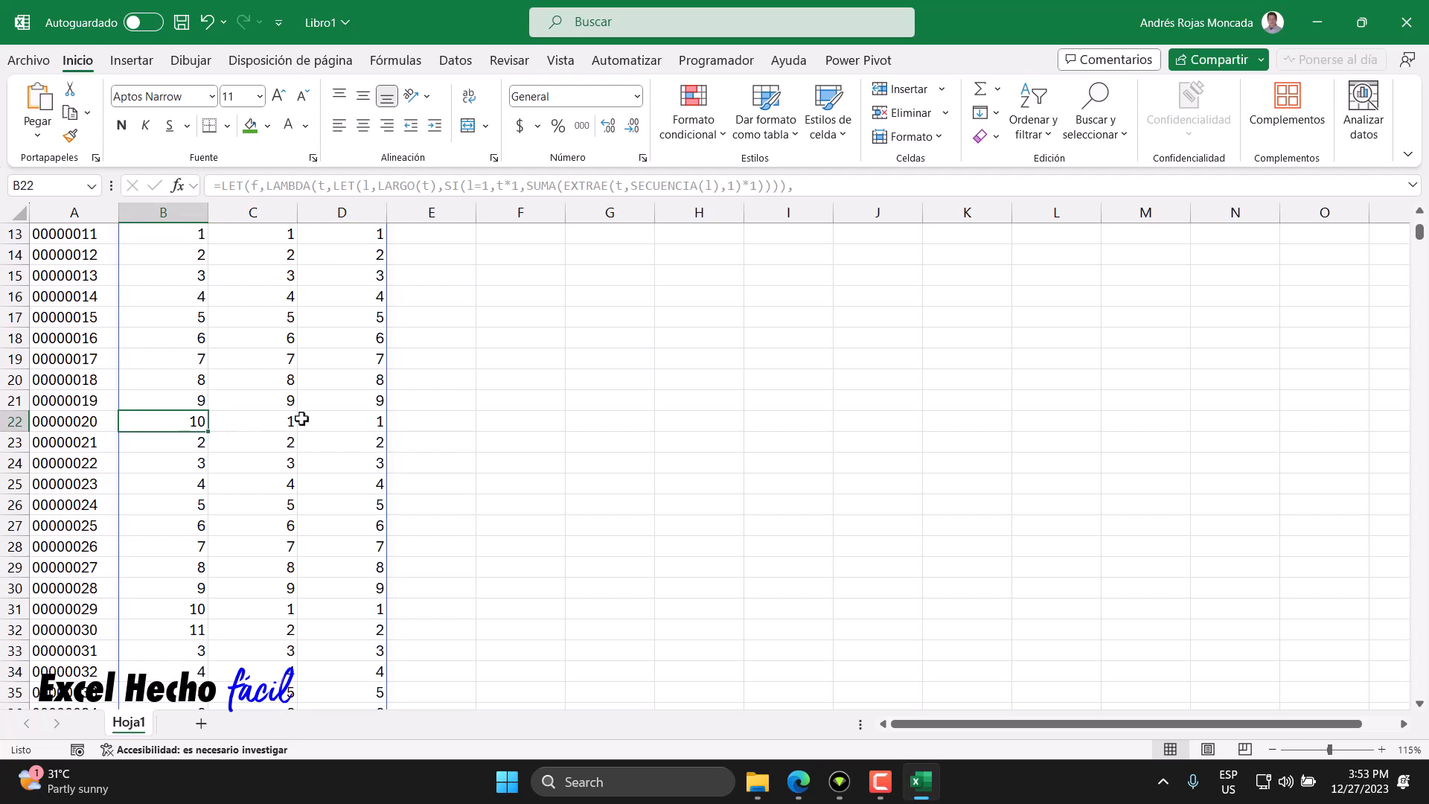
scroll(264, 503, "down", 6)
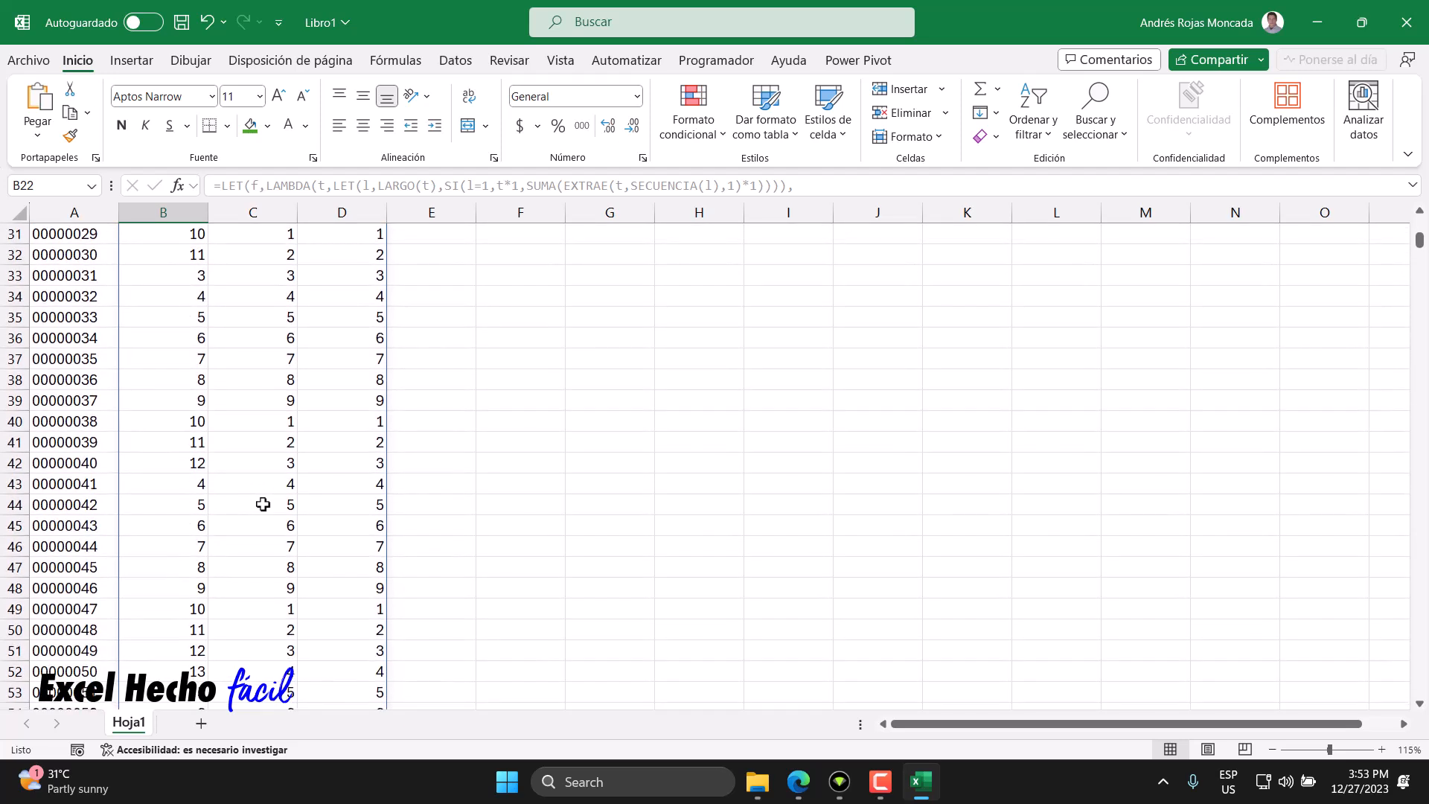
left_click(191, 463)
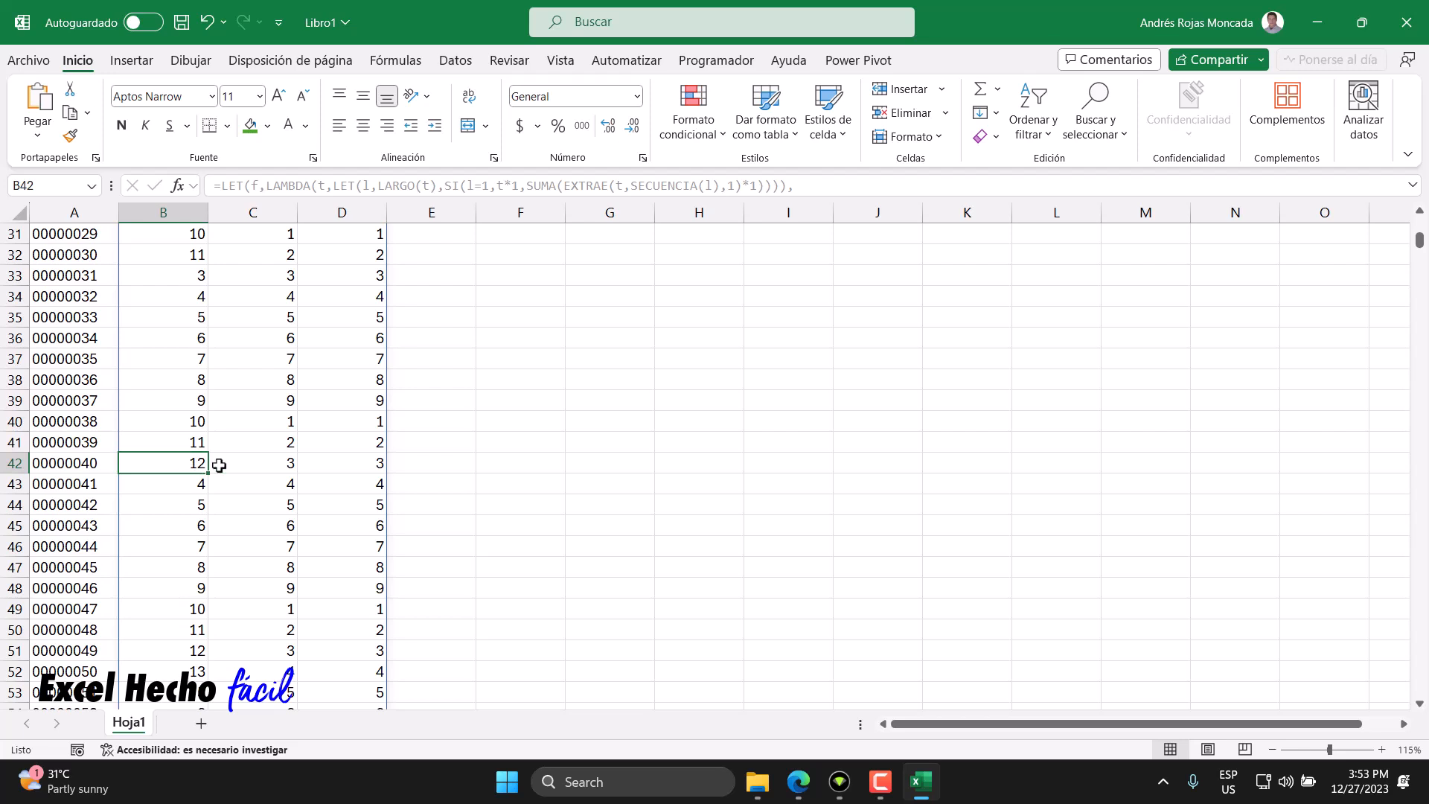
left_click(249, 463)
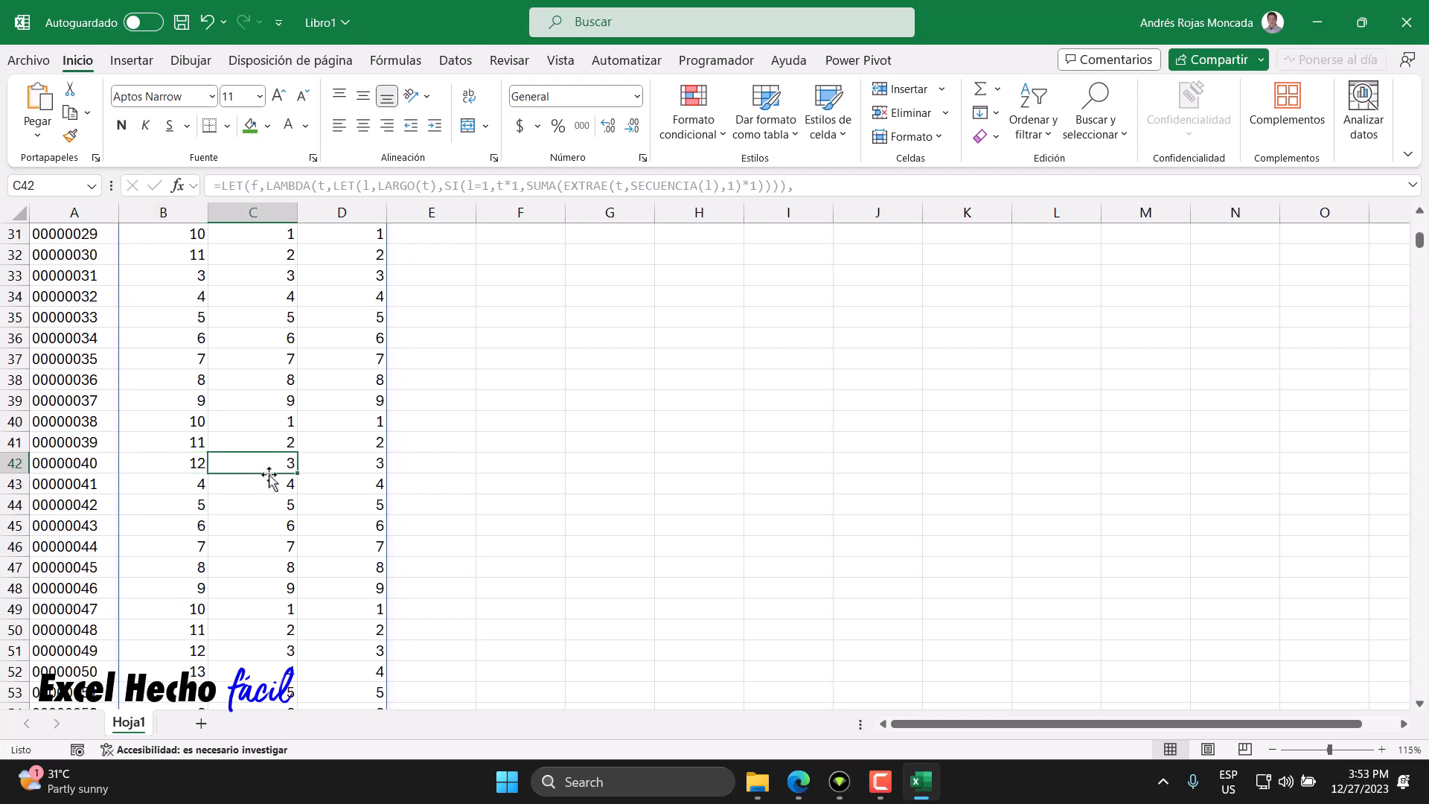
left_click(324, 462)
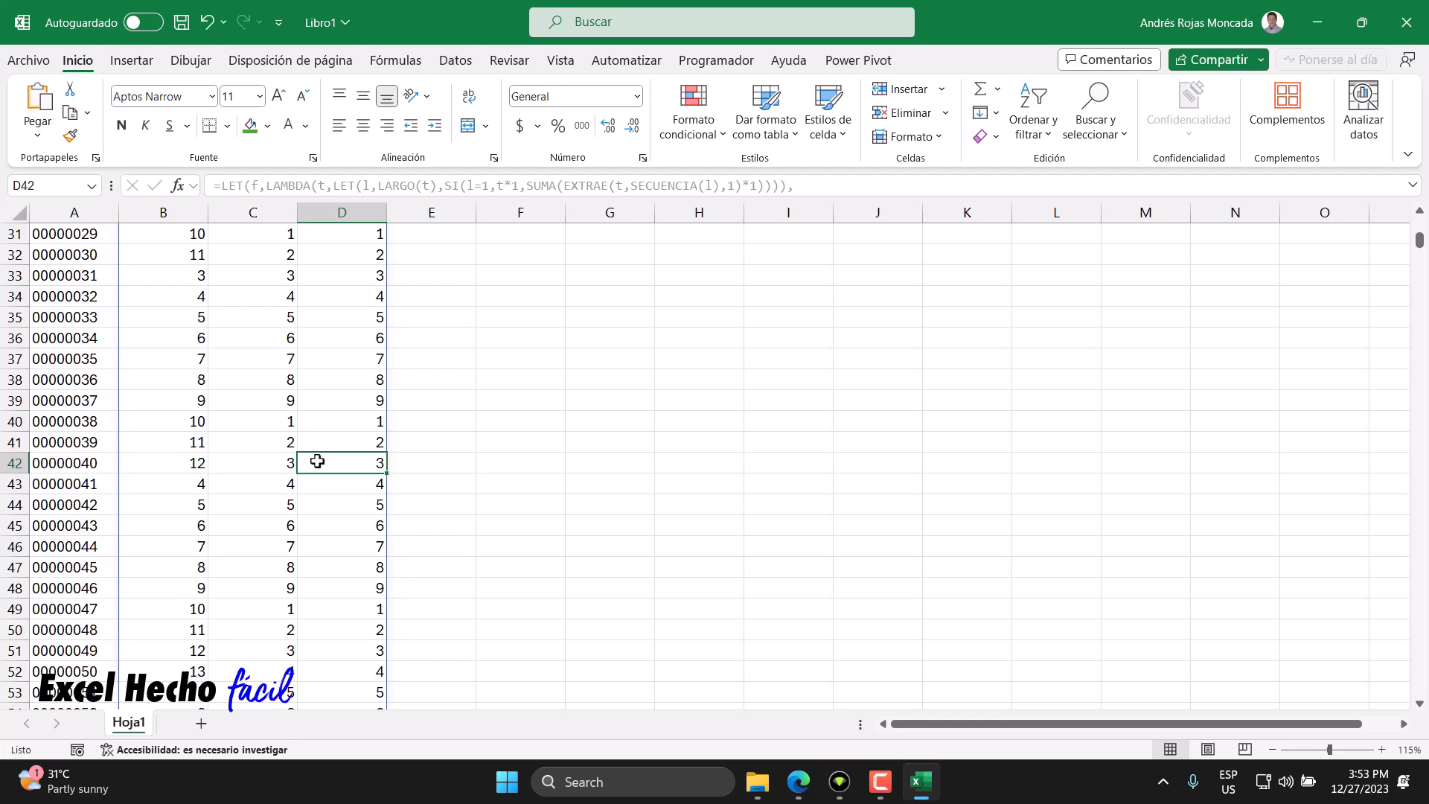
left_click(168, 464)
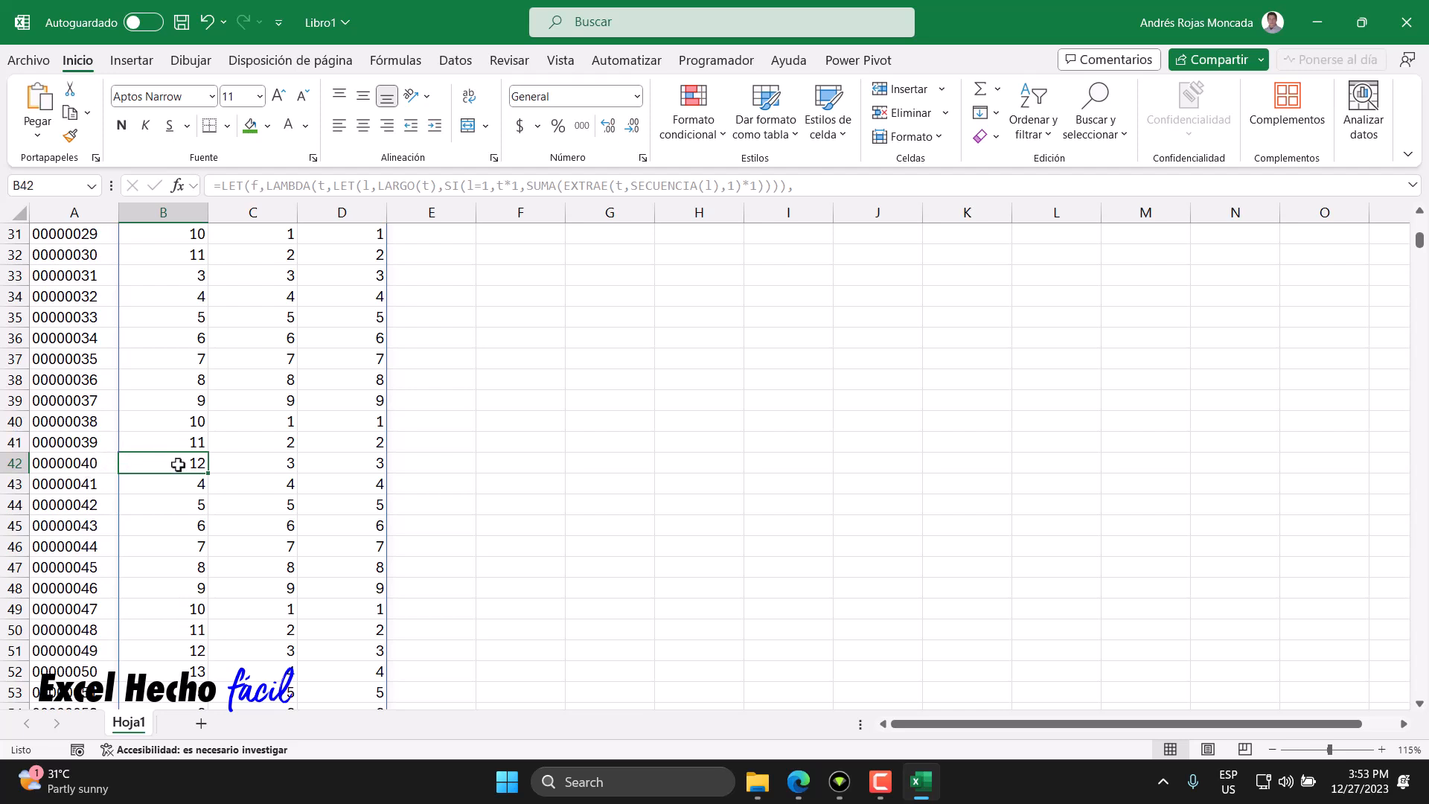
- Wrap the REDUCE expression in B2 inside EXCLUIR with 1 as the rows argument to drop the first row, and enter it
scroll(178, 465, "up", 10)
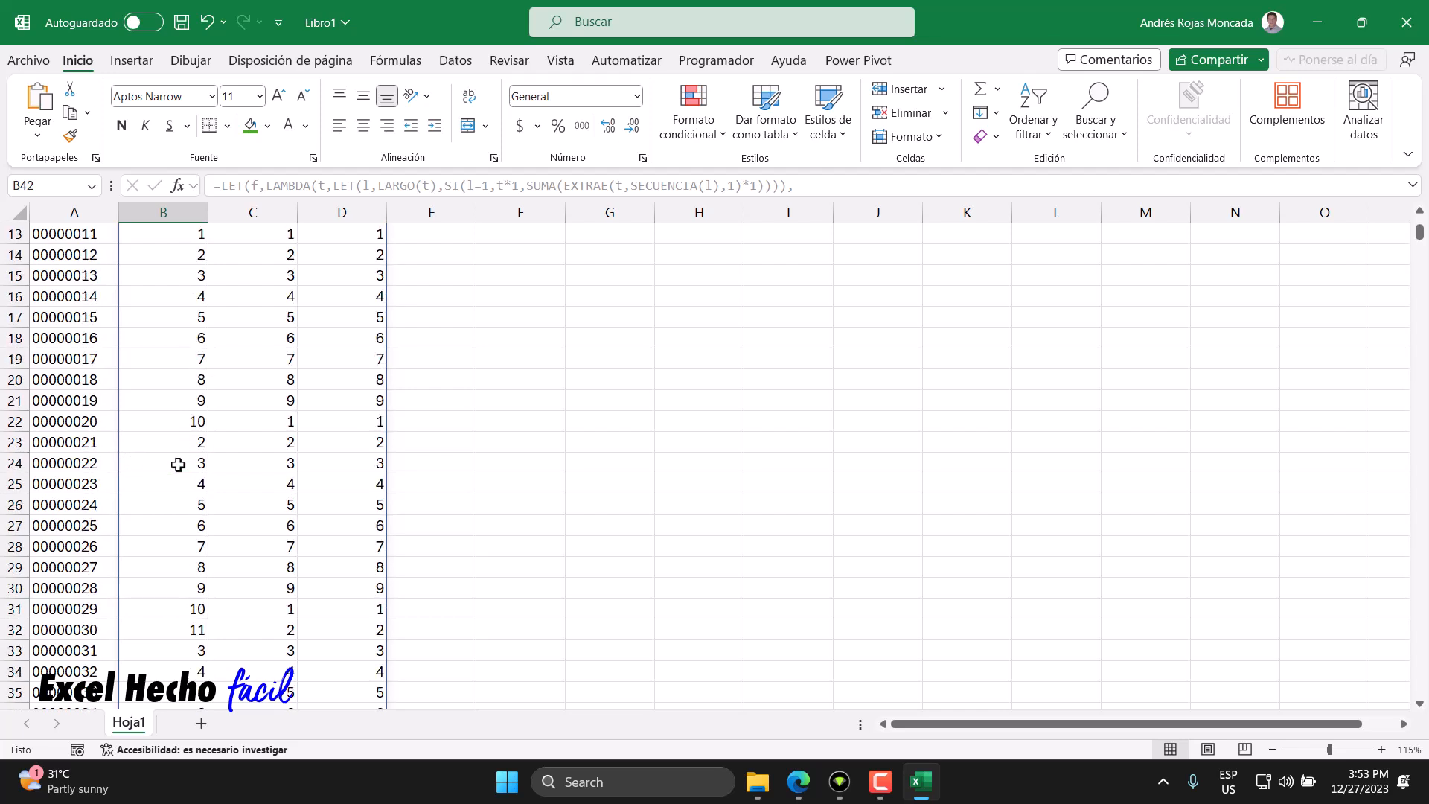
left_click(181, 255)
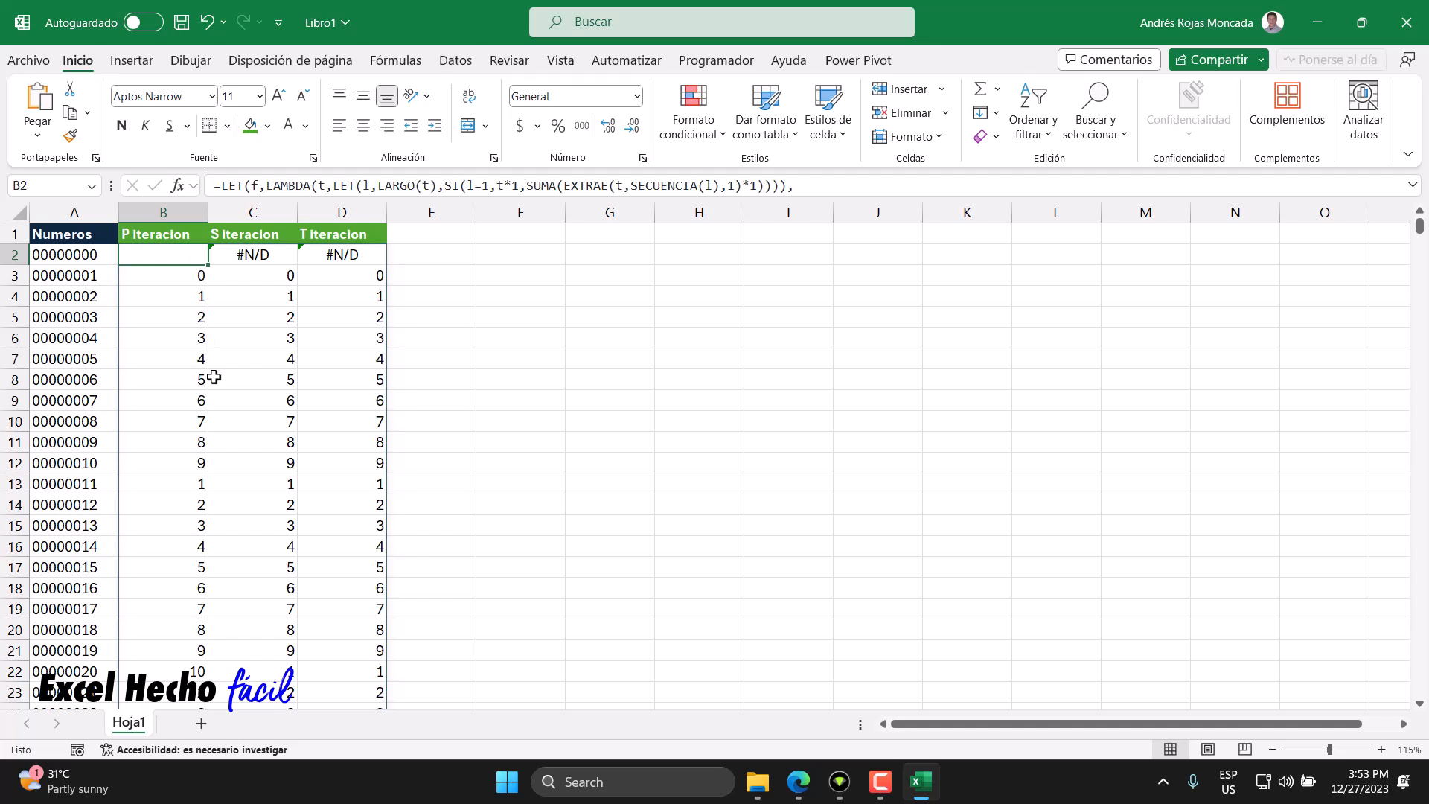
key("F2")
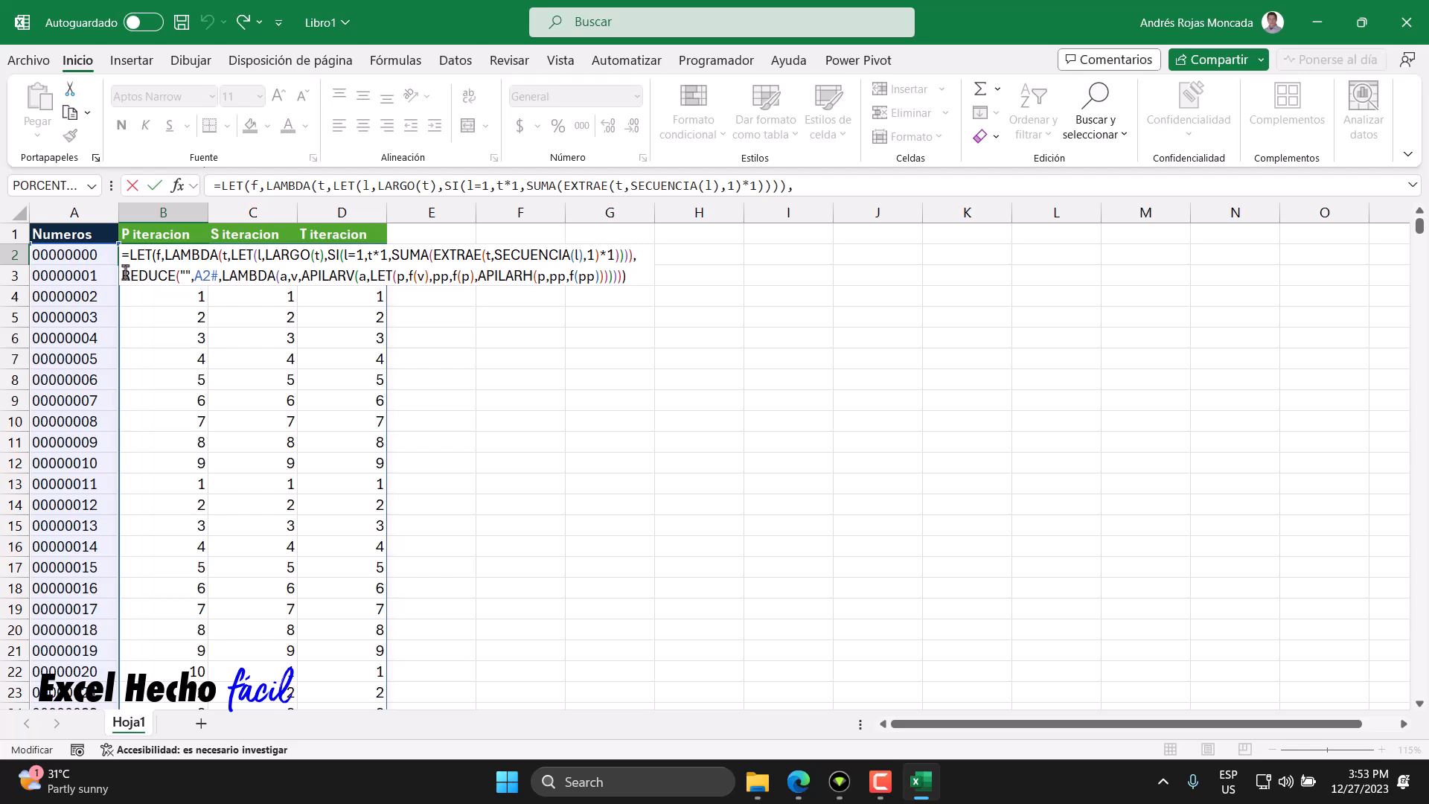
key("BackSpace")
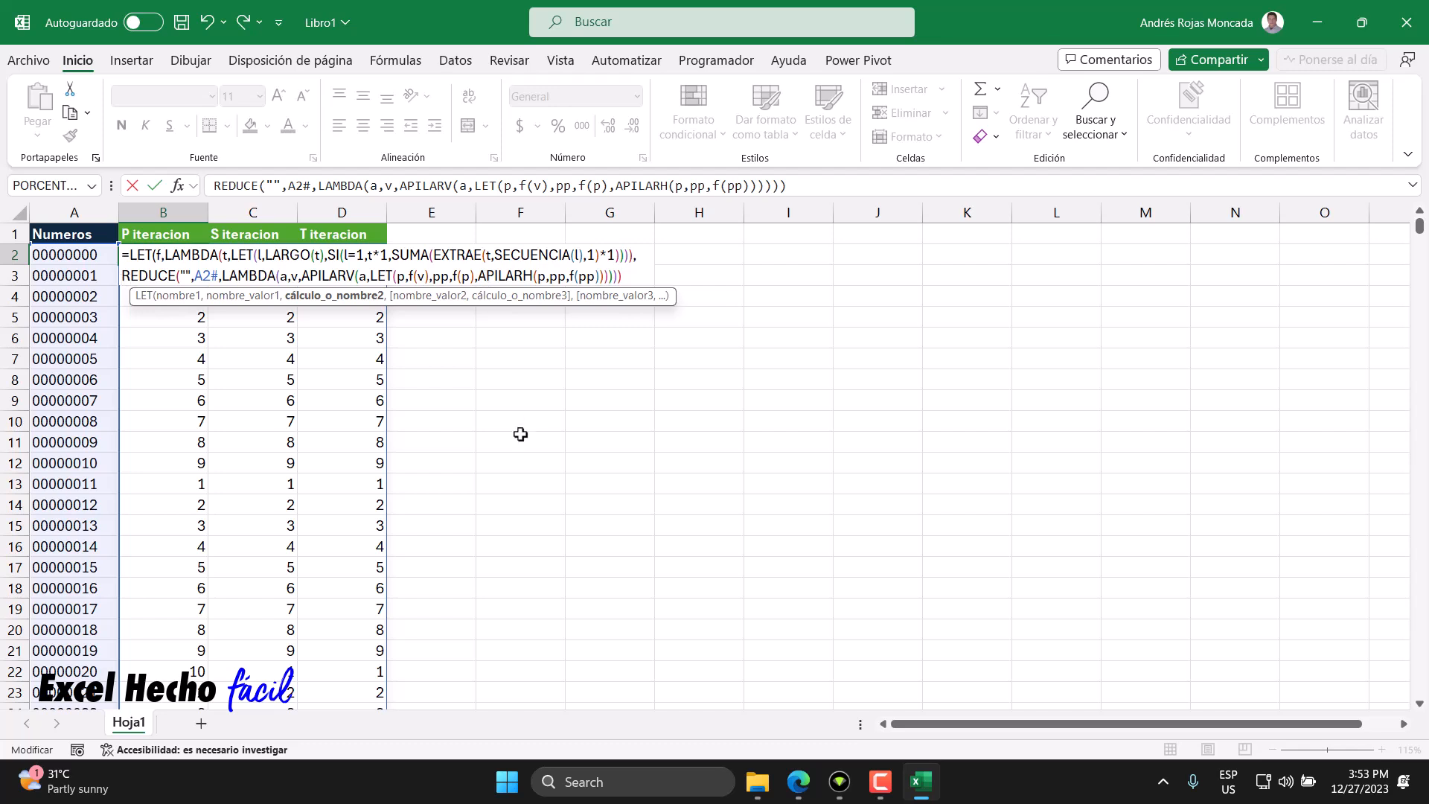
type("ex")
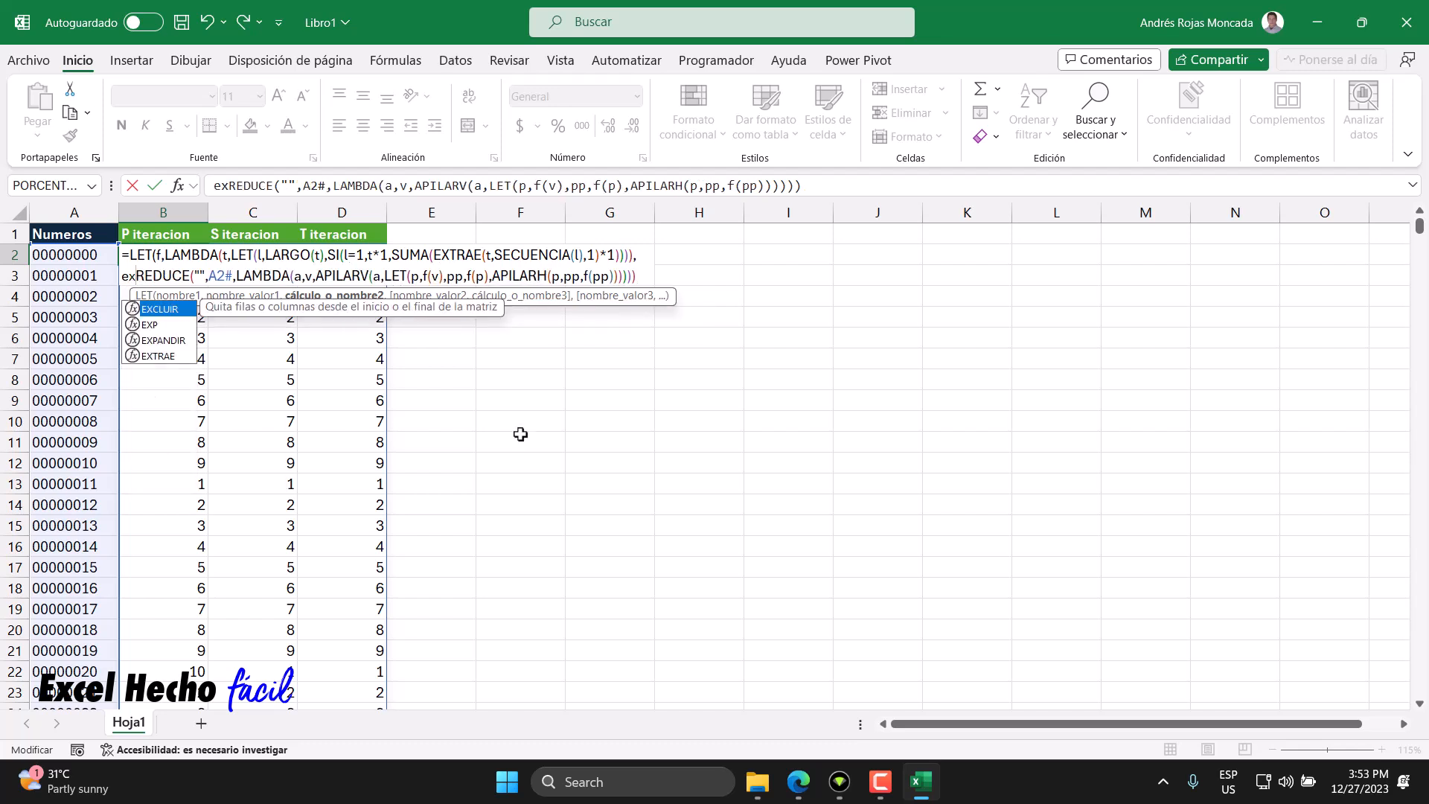
key("Tab")
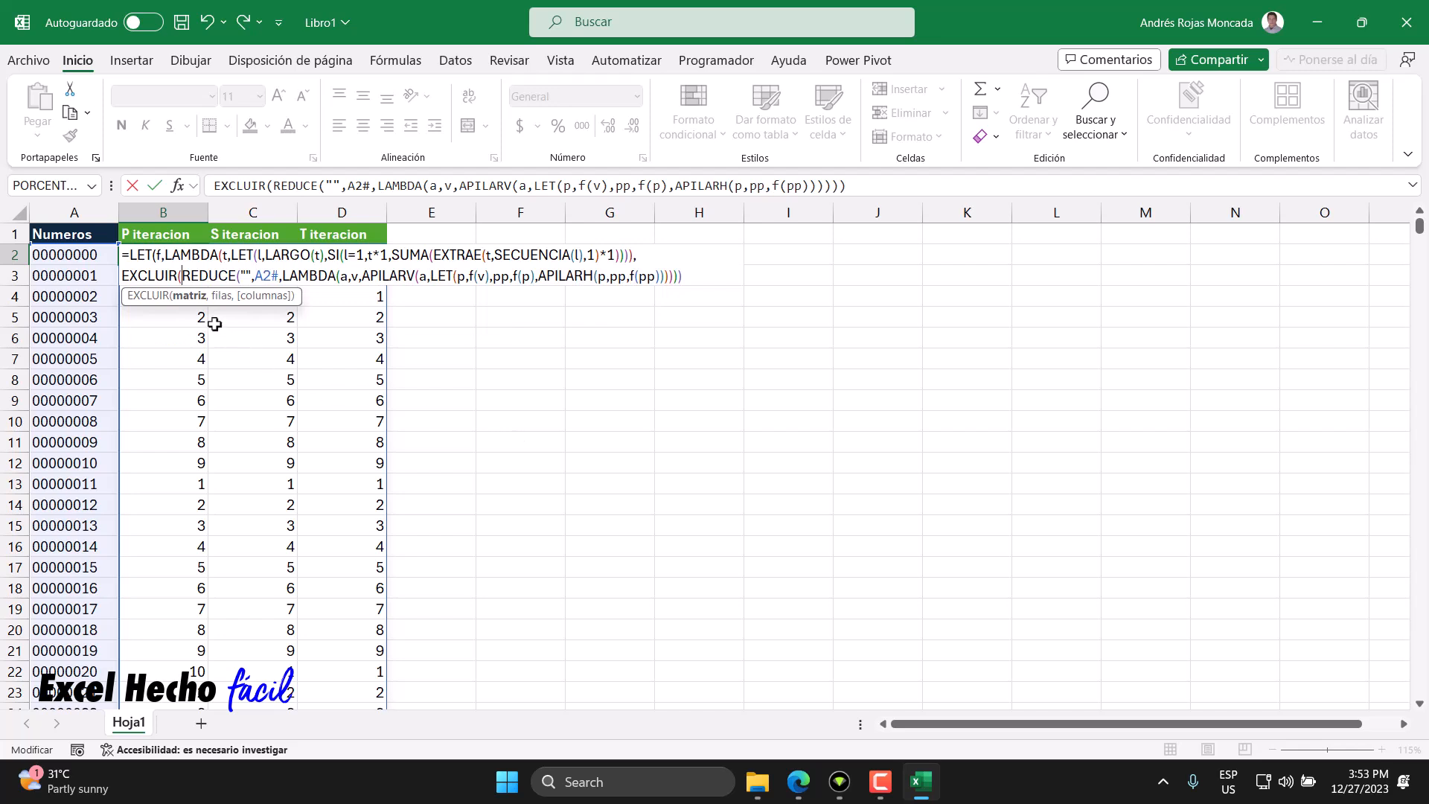
key("shift+End")
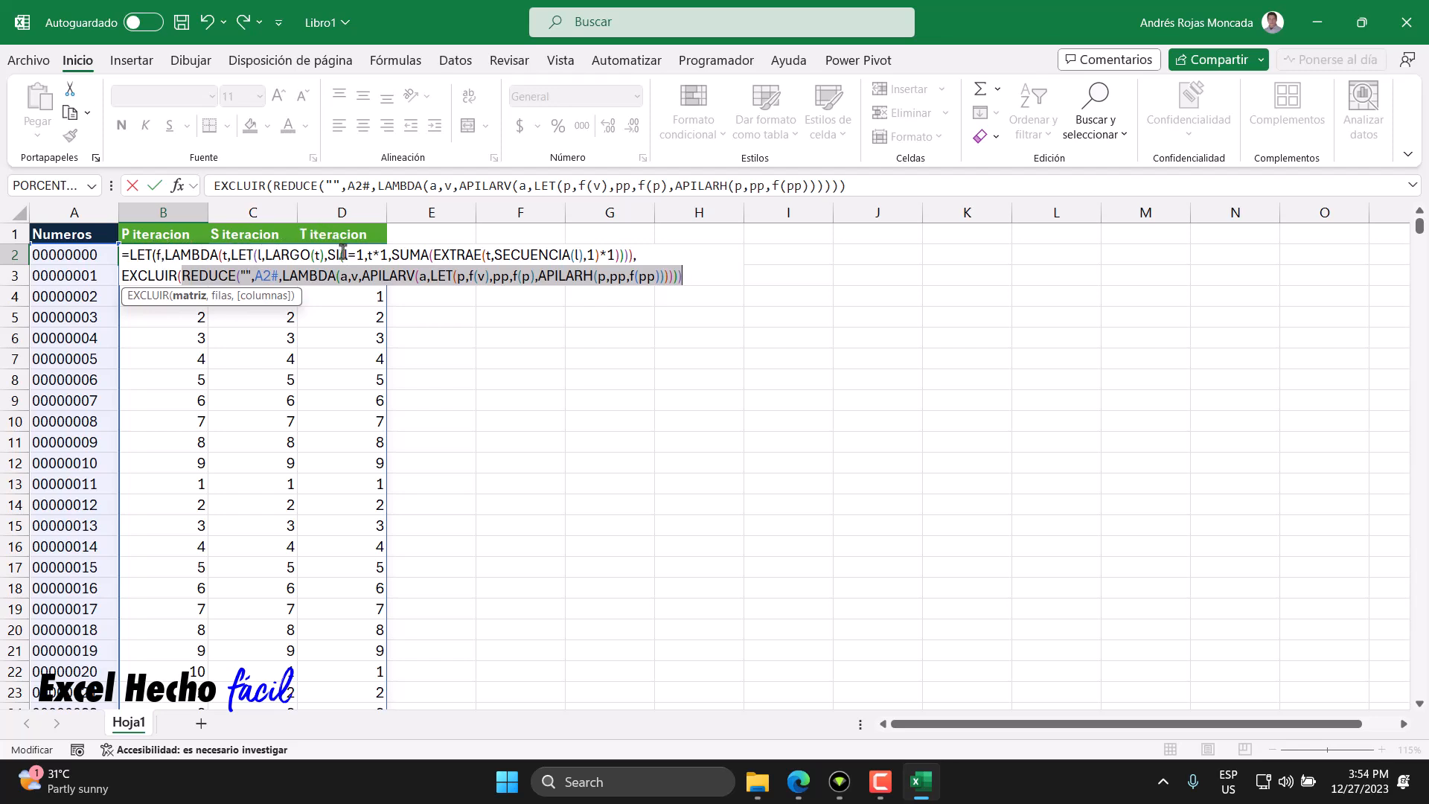
left_click(250, 275)
left_click_drag(241, 276, 250, 276)
left_click(249, 275)
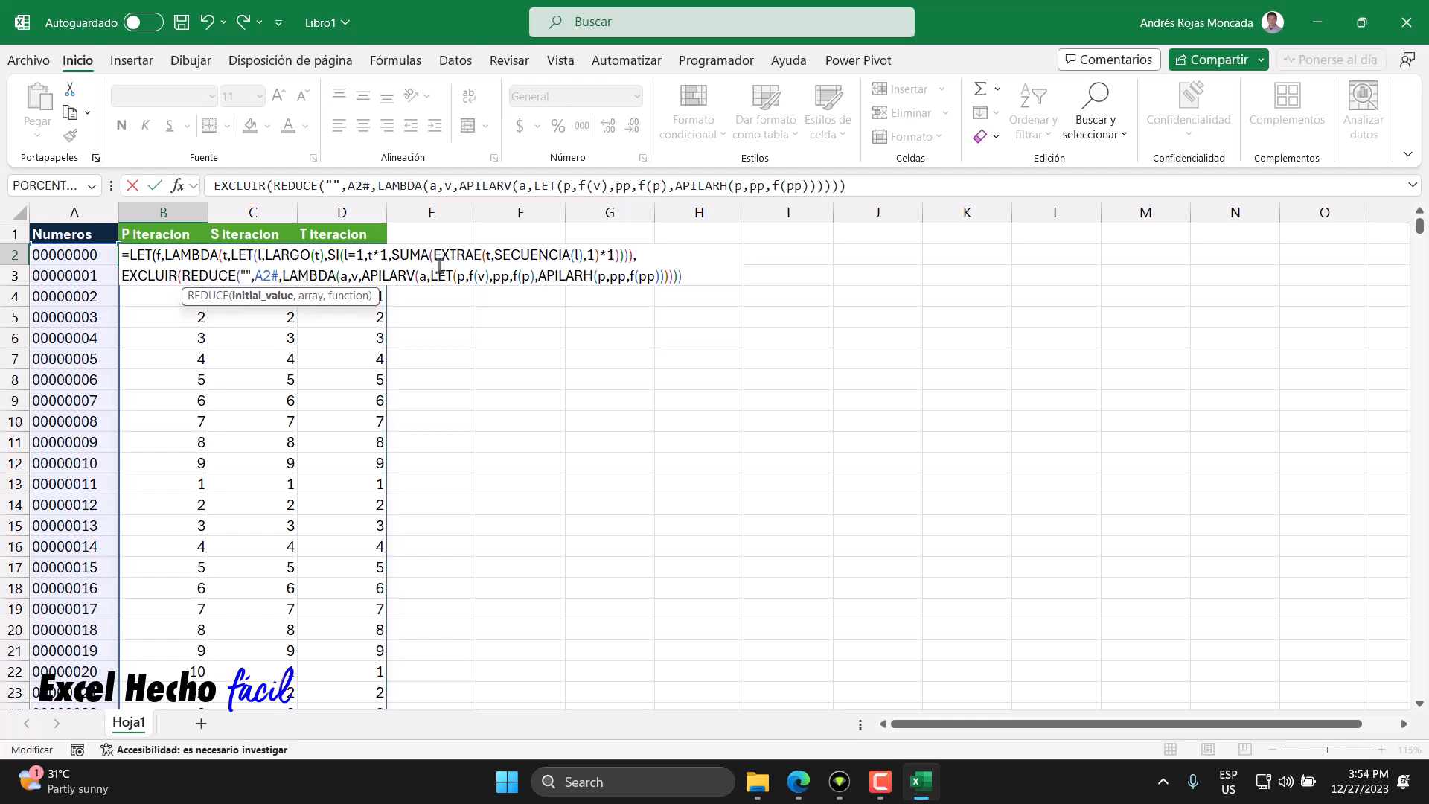
left_click(715, 275)
type(",")
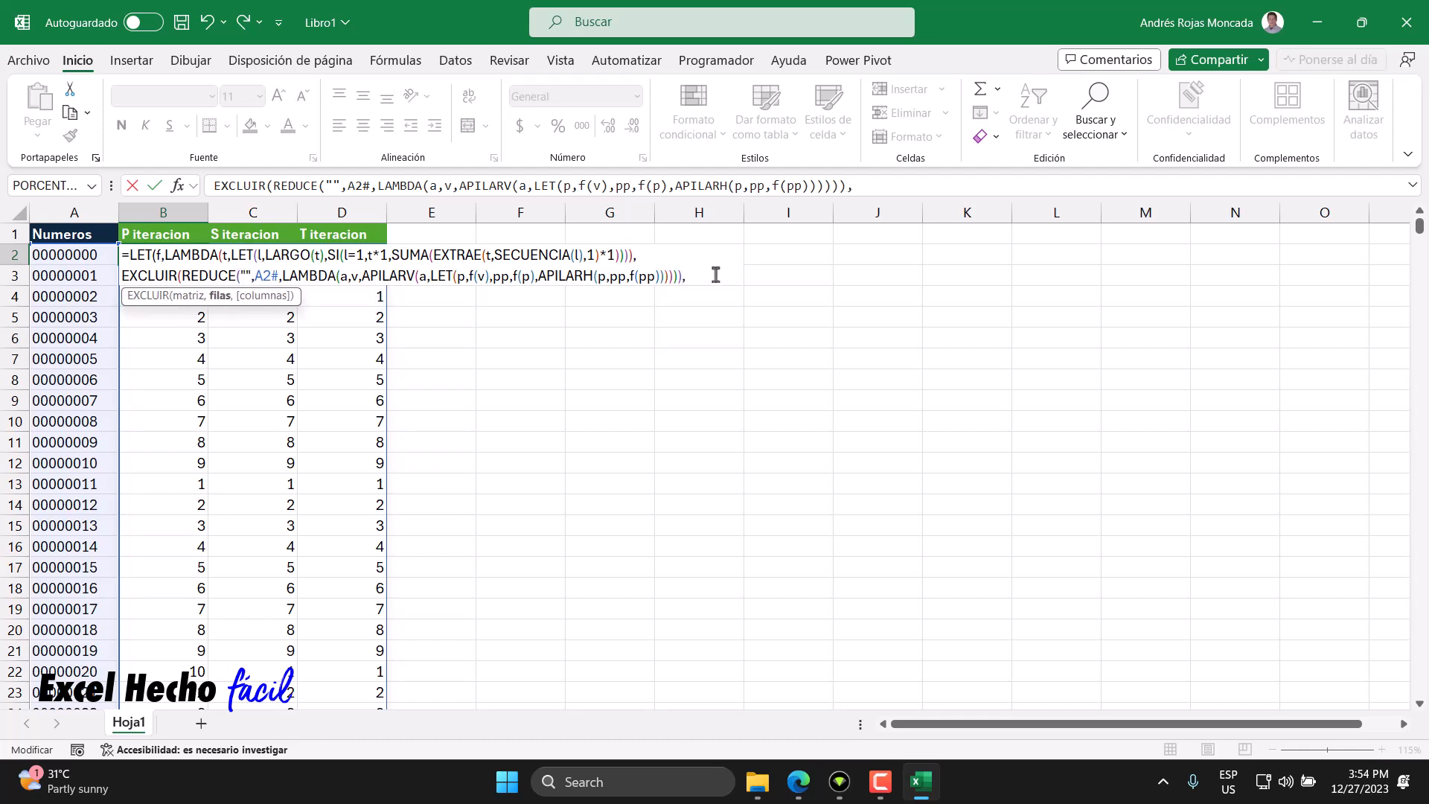
type("1))")
key("Return")
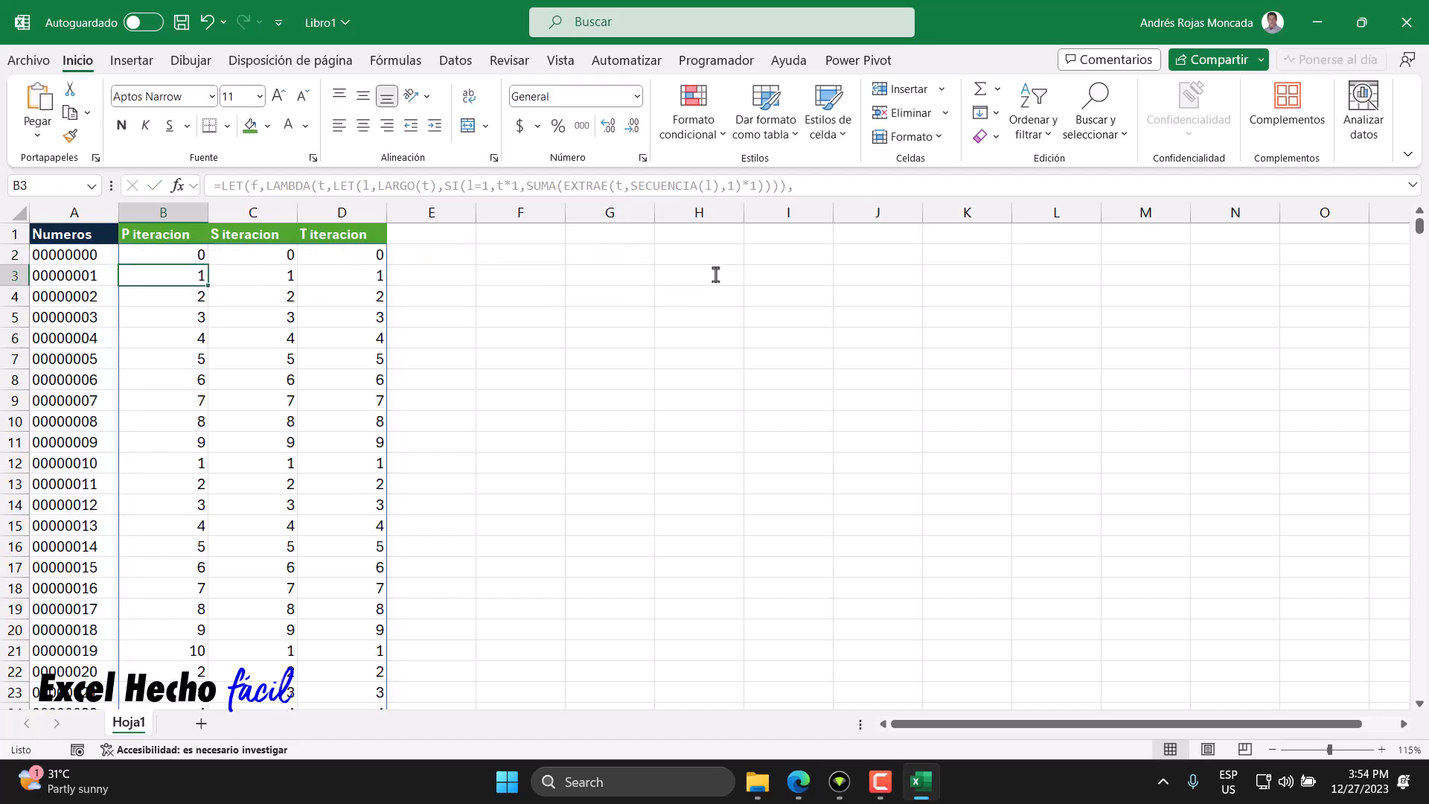
- Inspect the P, S and T iteration results down through the table to row 1001
scroll(166, 551, "down", 4)
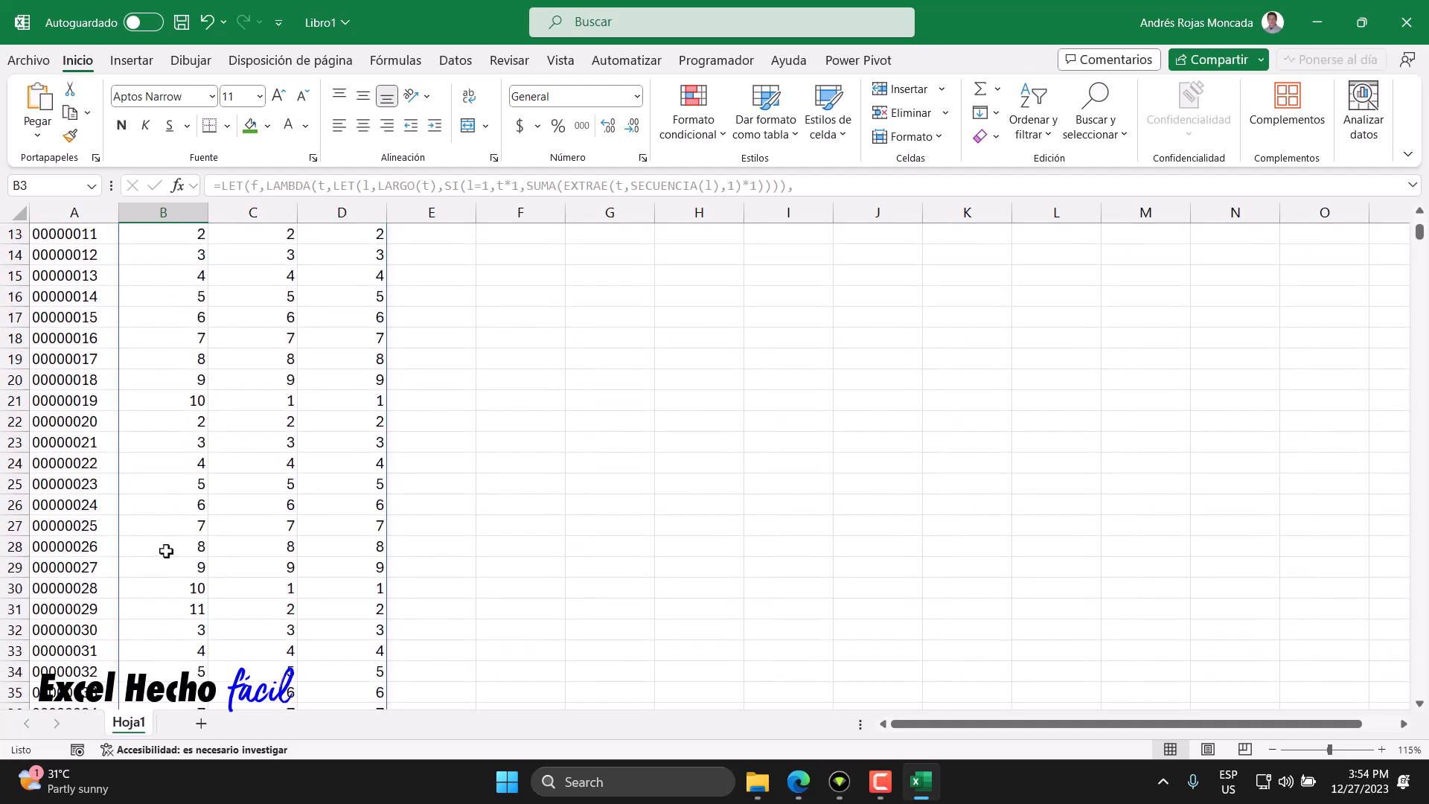
left_click(95, 407)
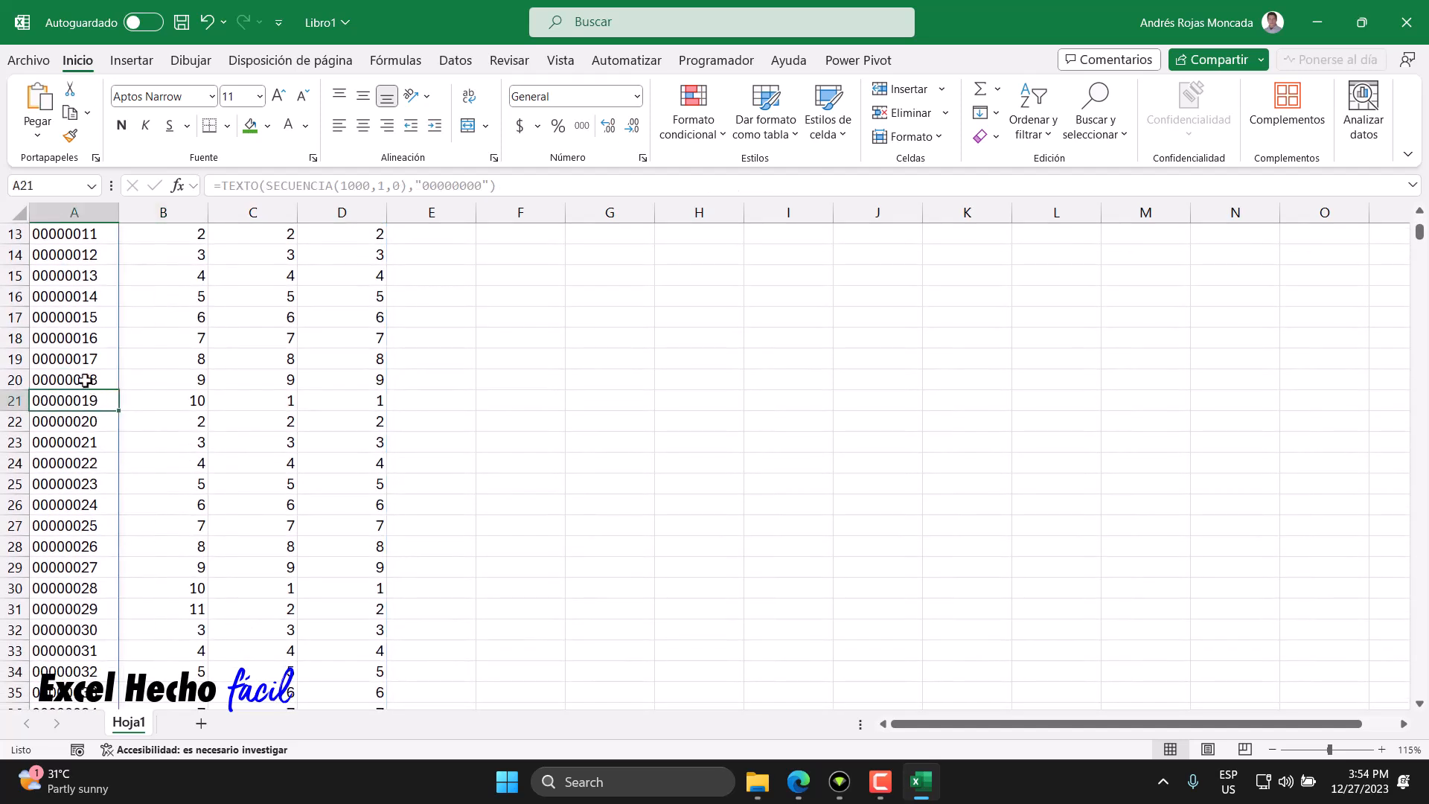
left_click(170, 402)
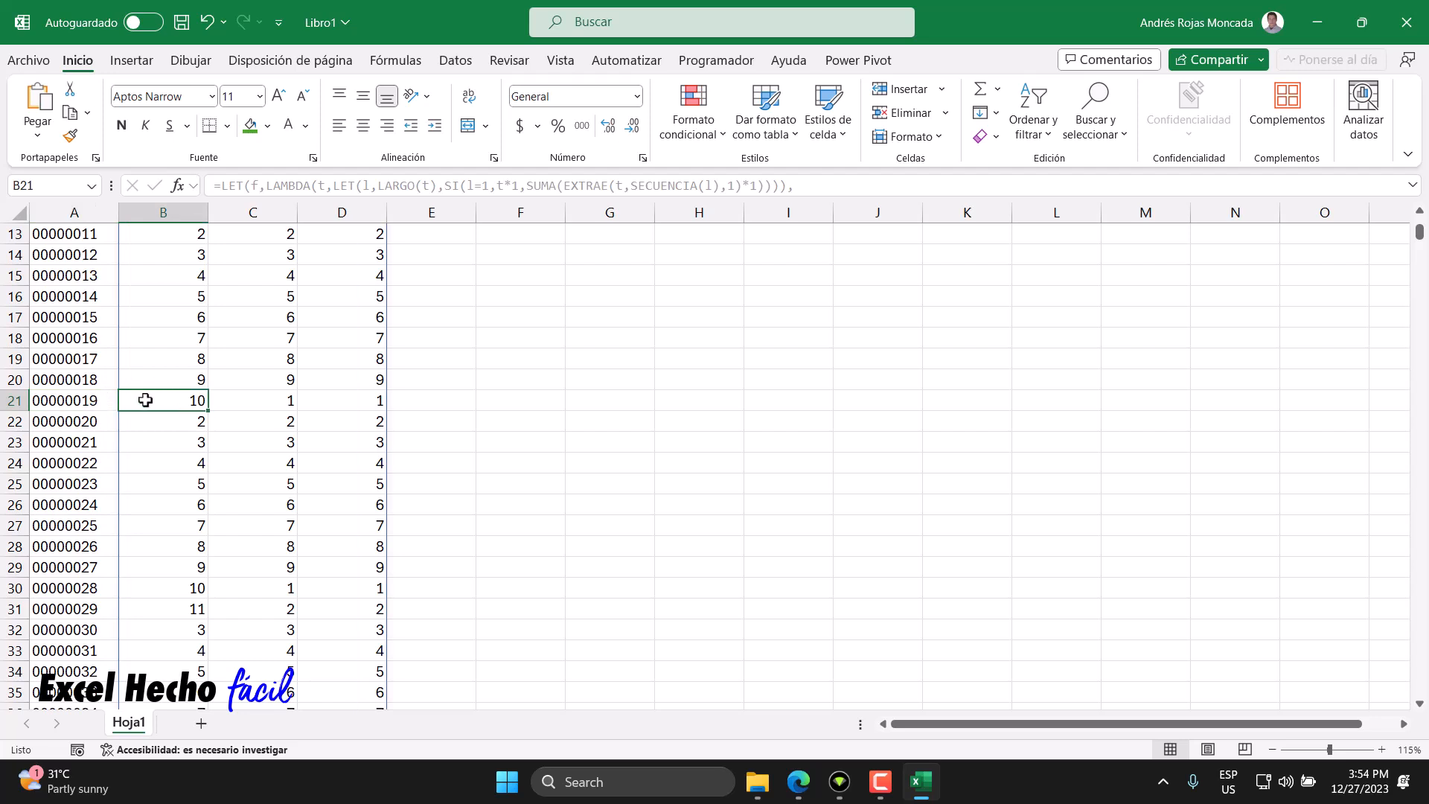
left_click(263, 401)
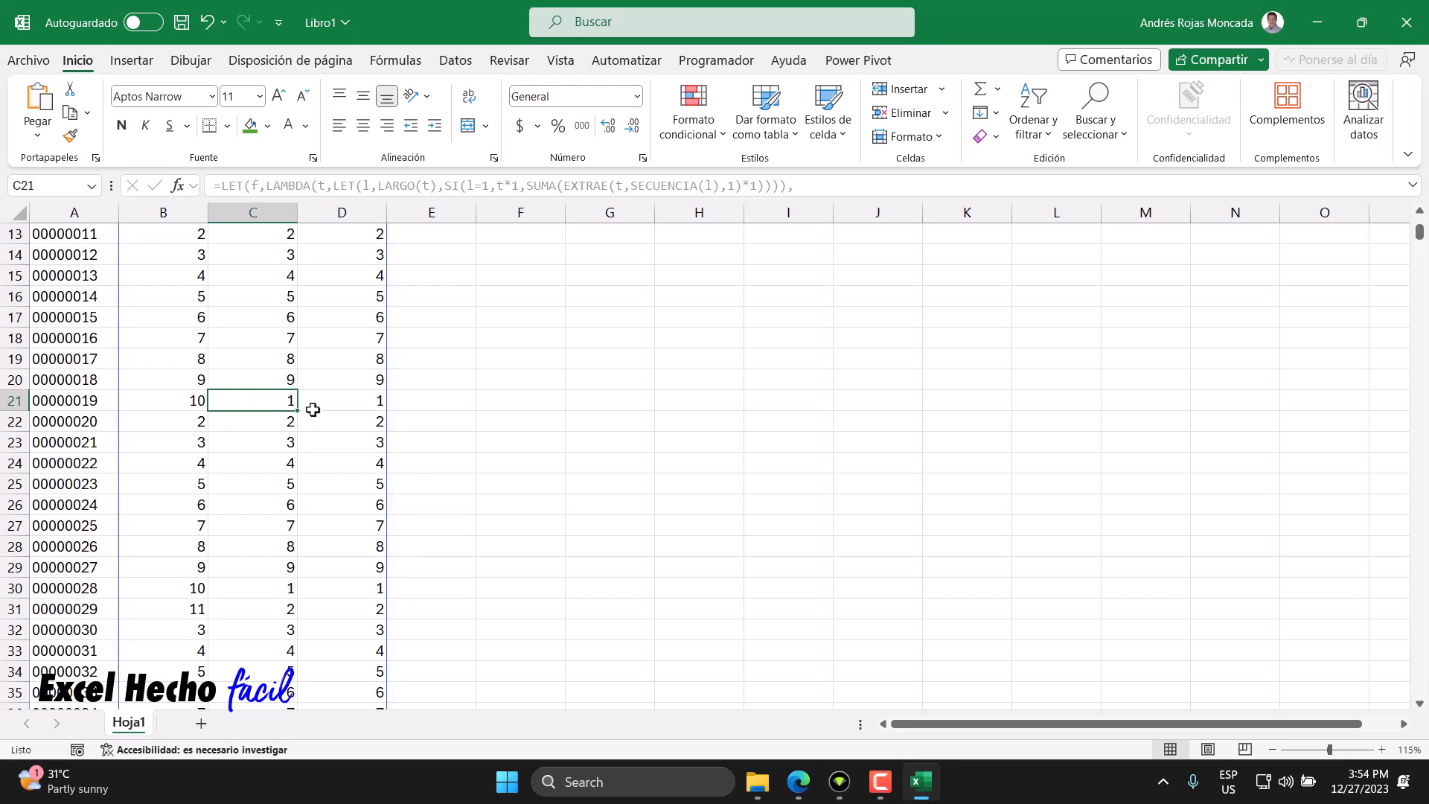
left_click(190, 403)
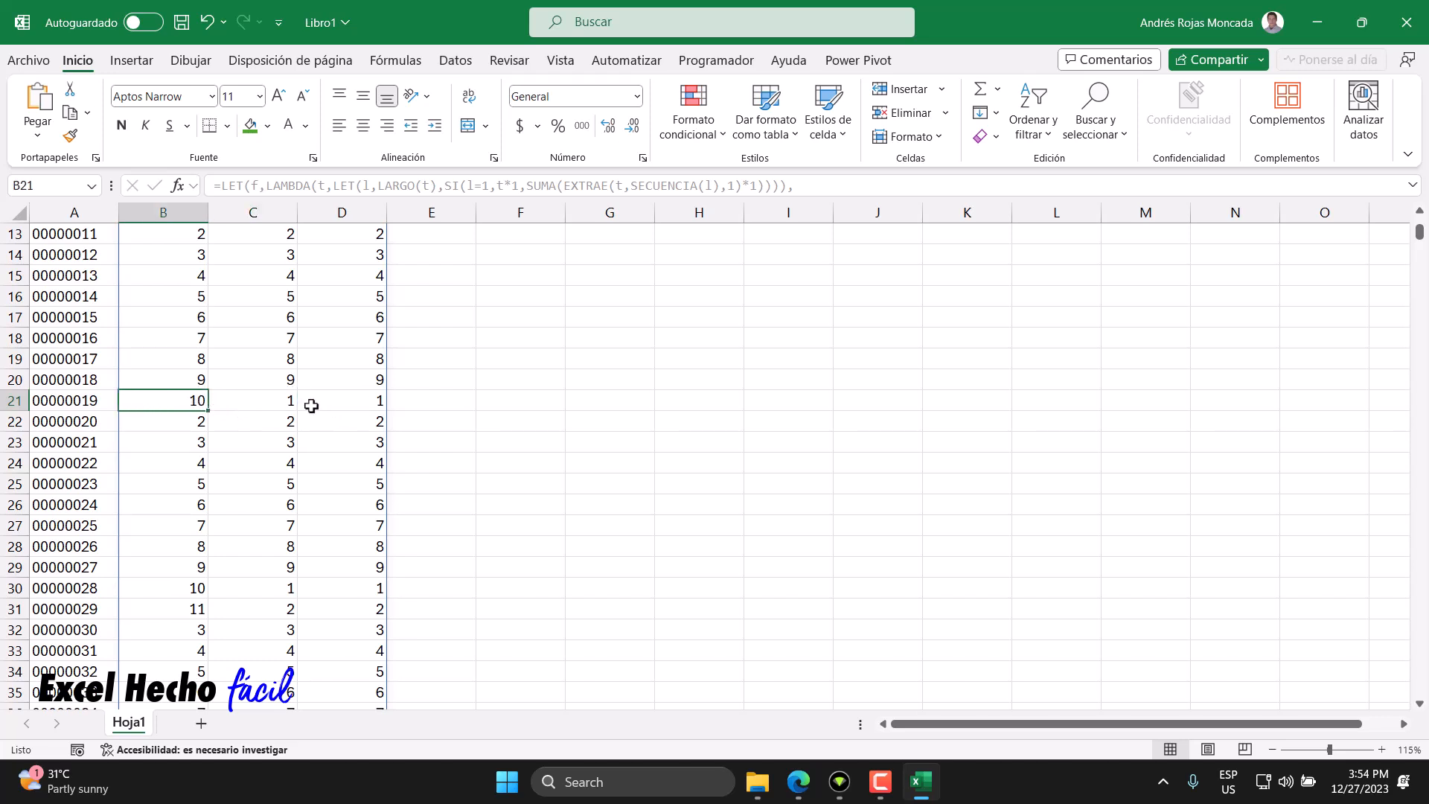
left_click(343, 399)
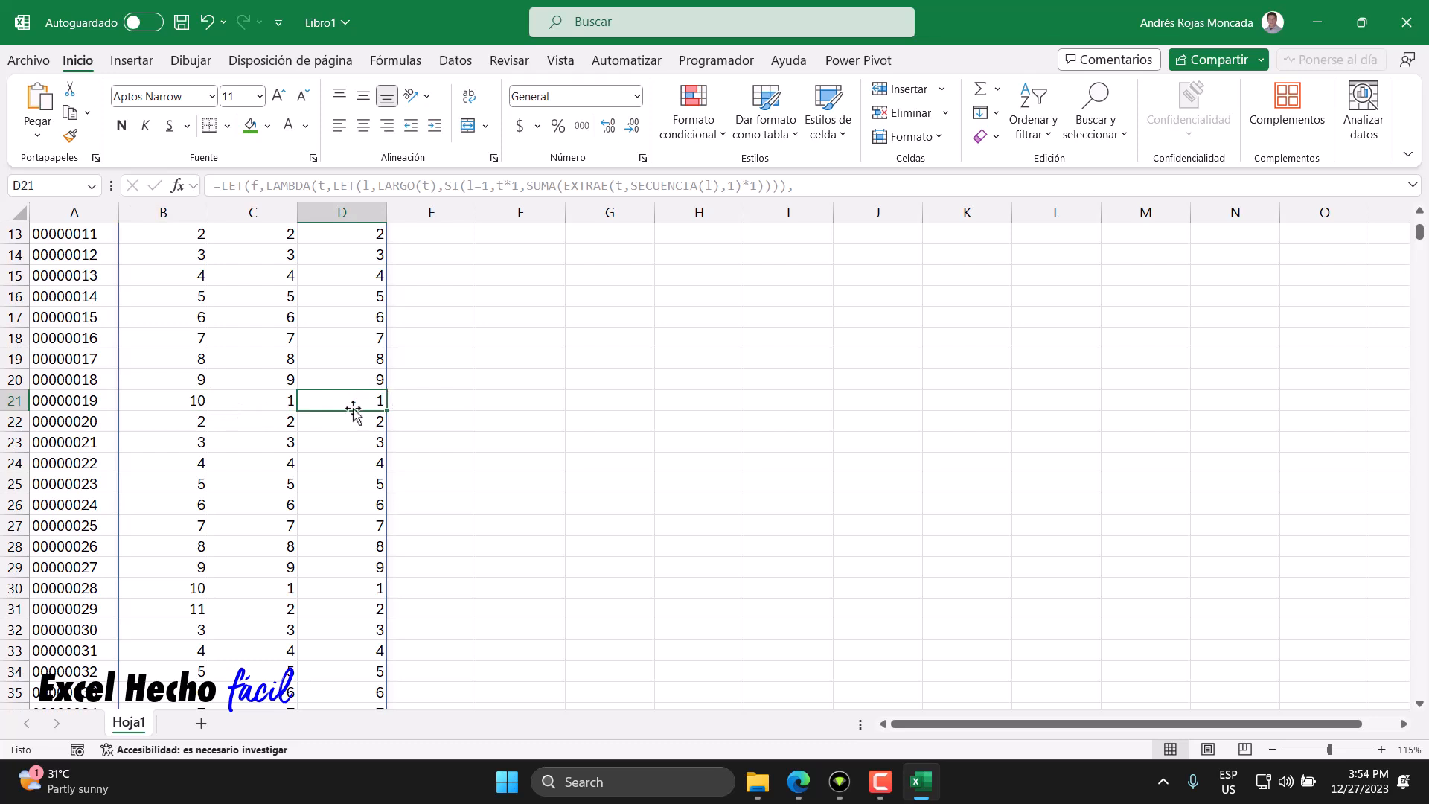
left_click(277, 404)
left_click(342, 394)
scroll(290, 555, "up", 1)
scroll(292, 558, "down", 13)
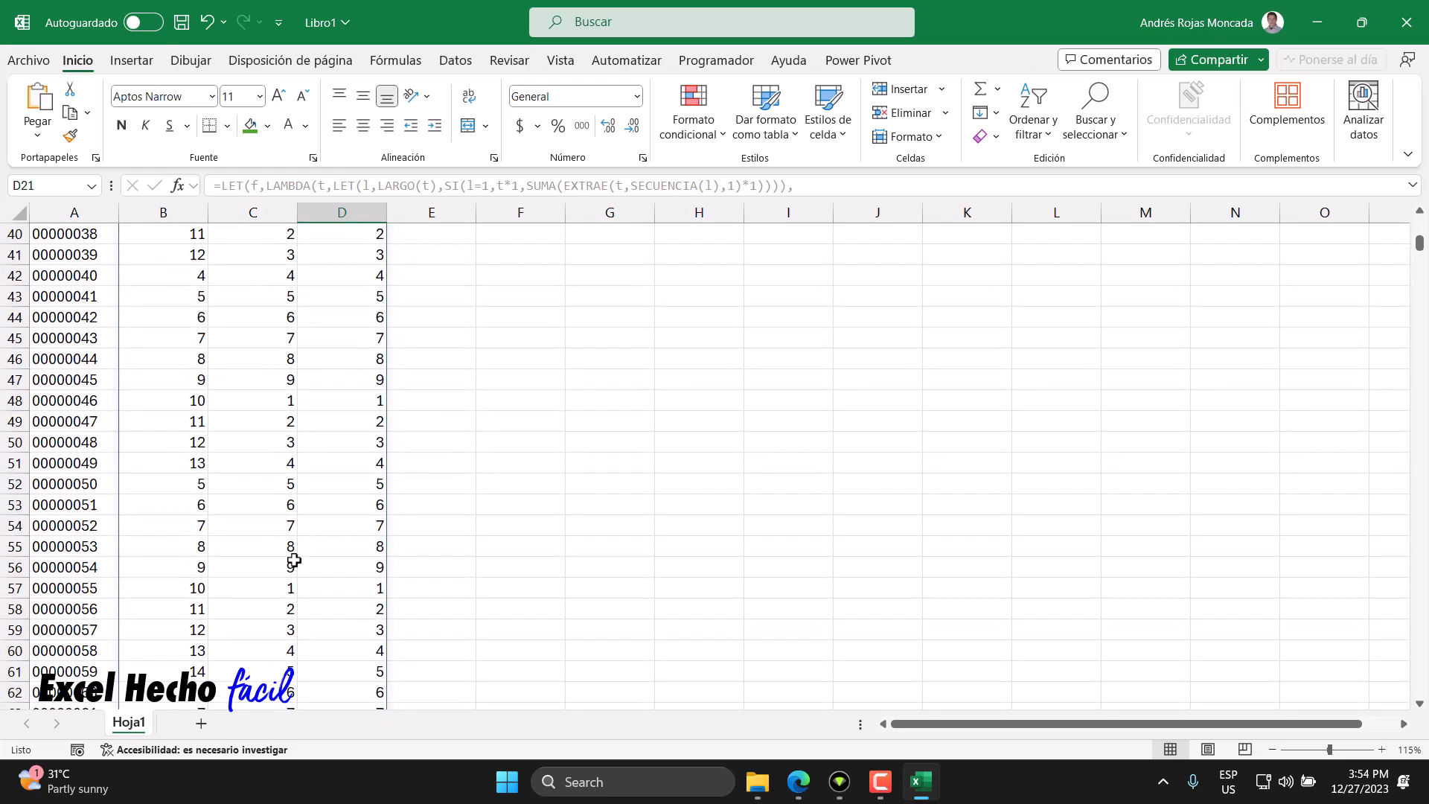
scroll(295, 560, "down", 3)
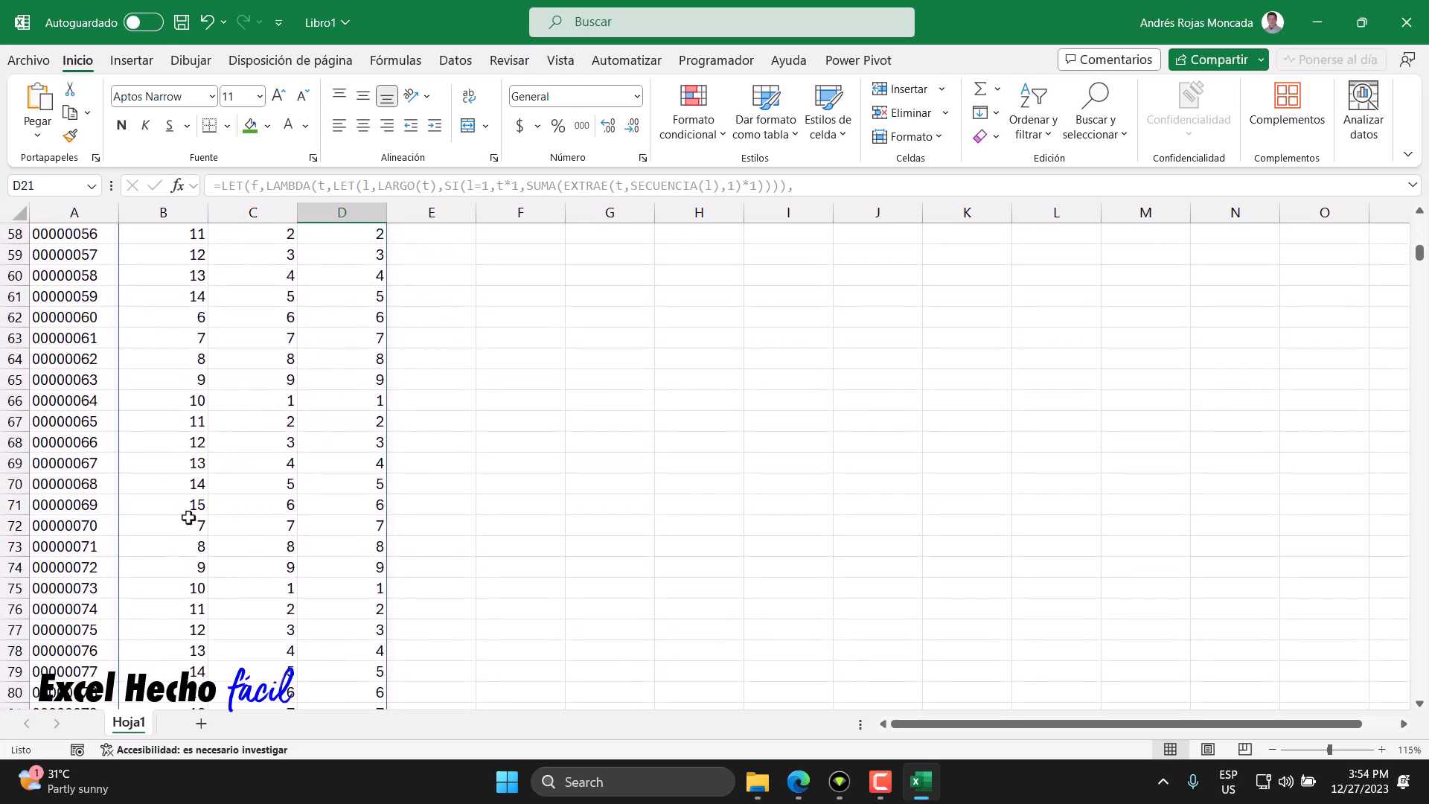
scroll(291, 547, "down", 7)
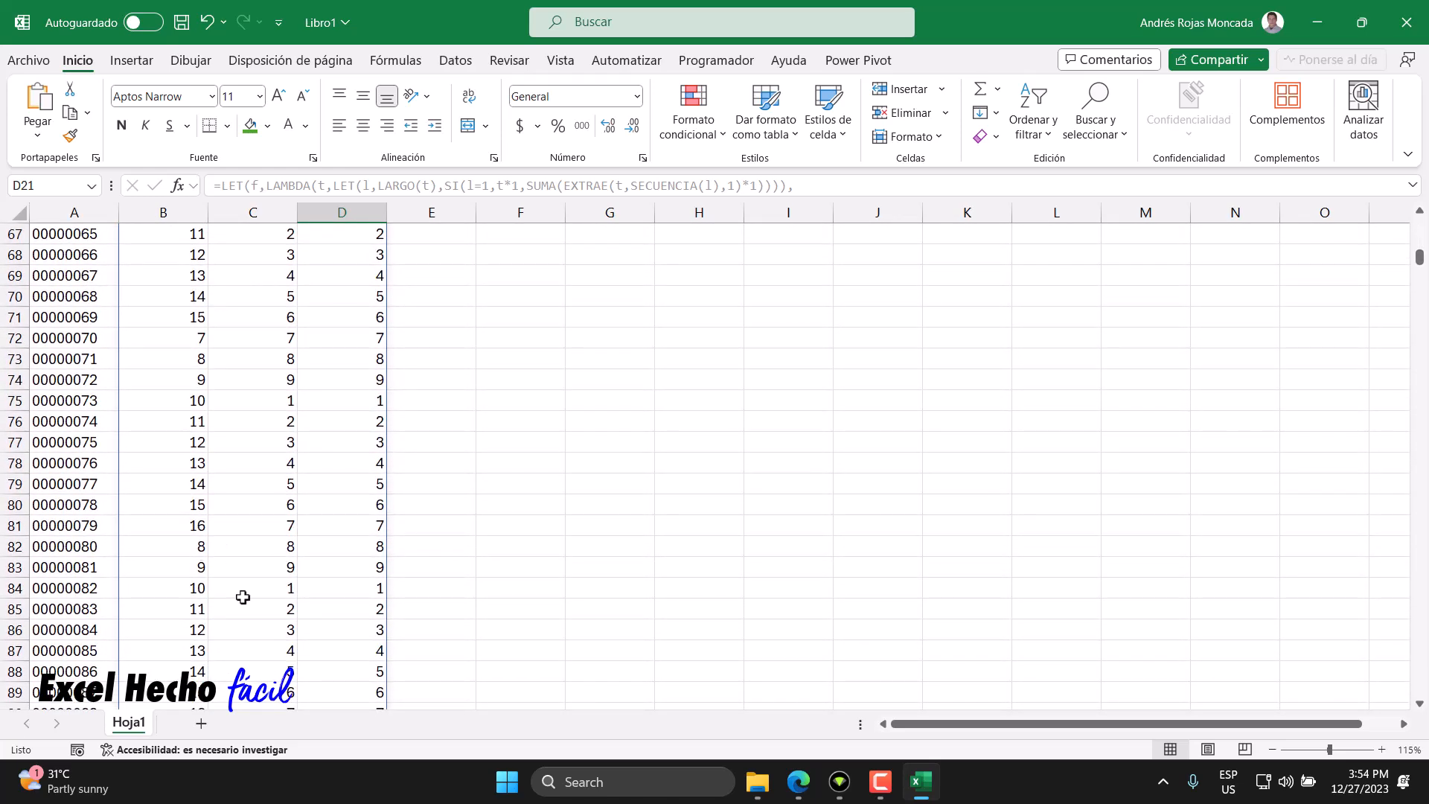
scroll(242, 597, "down", 3)
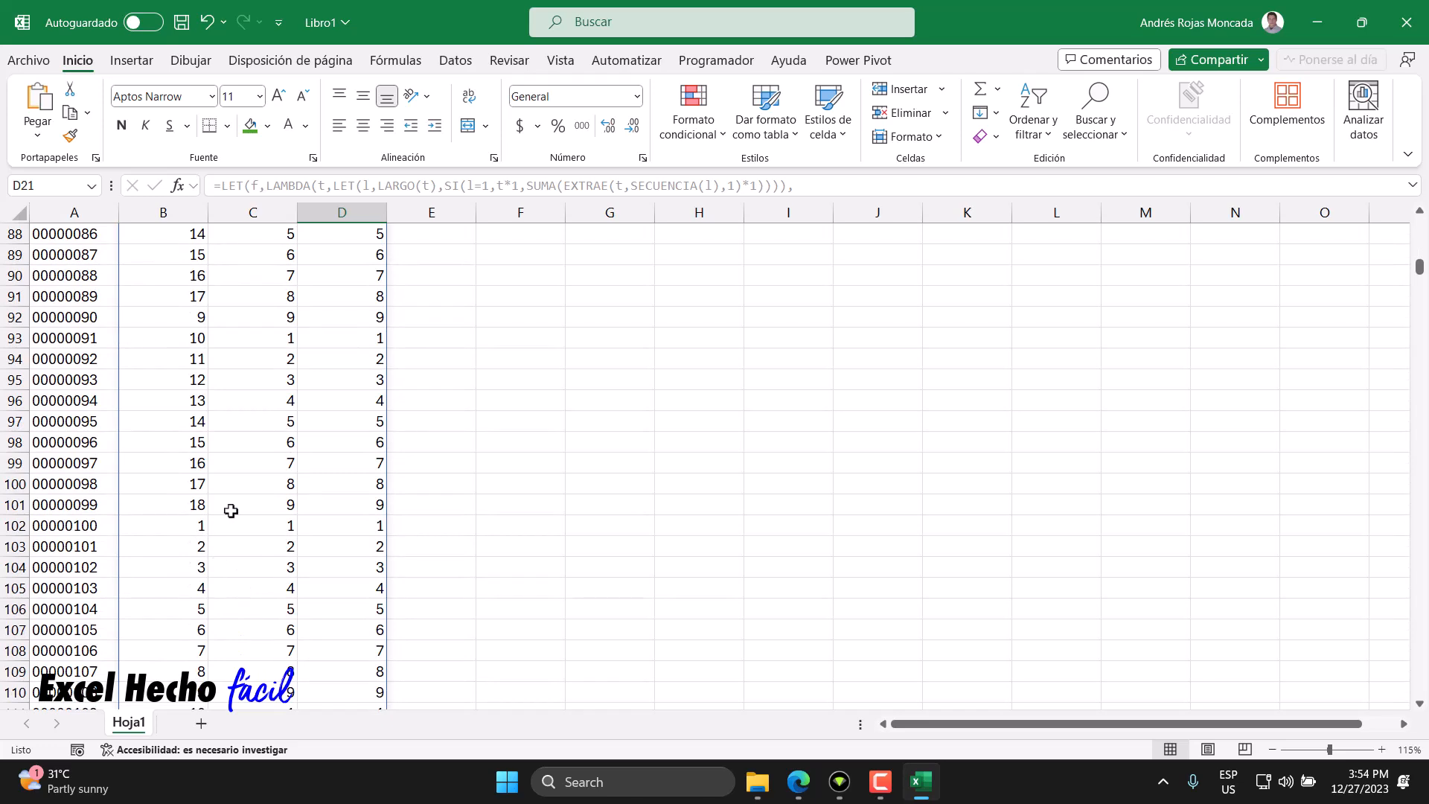
scroll(298, 625, "down", 4)
scroll(298, 625, "down", 12)
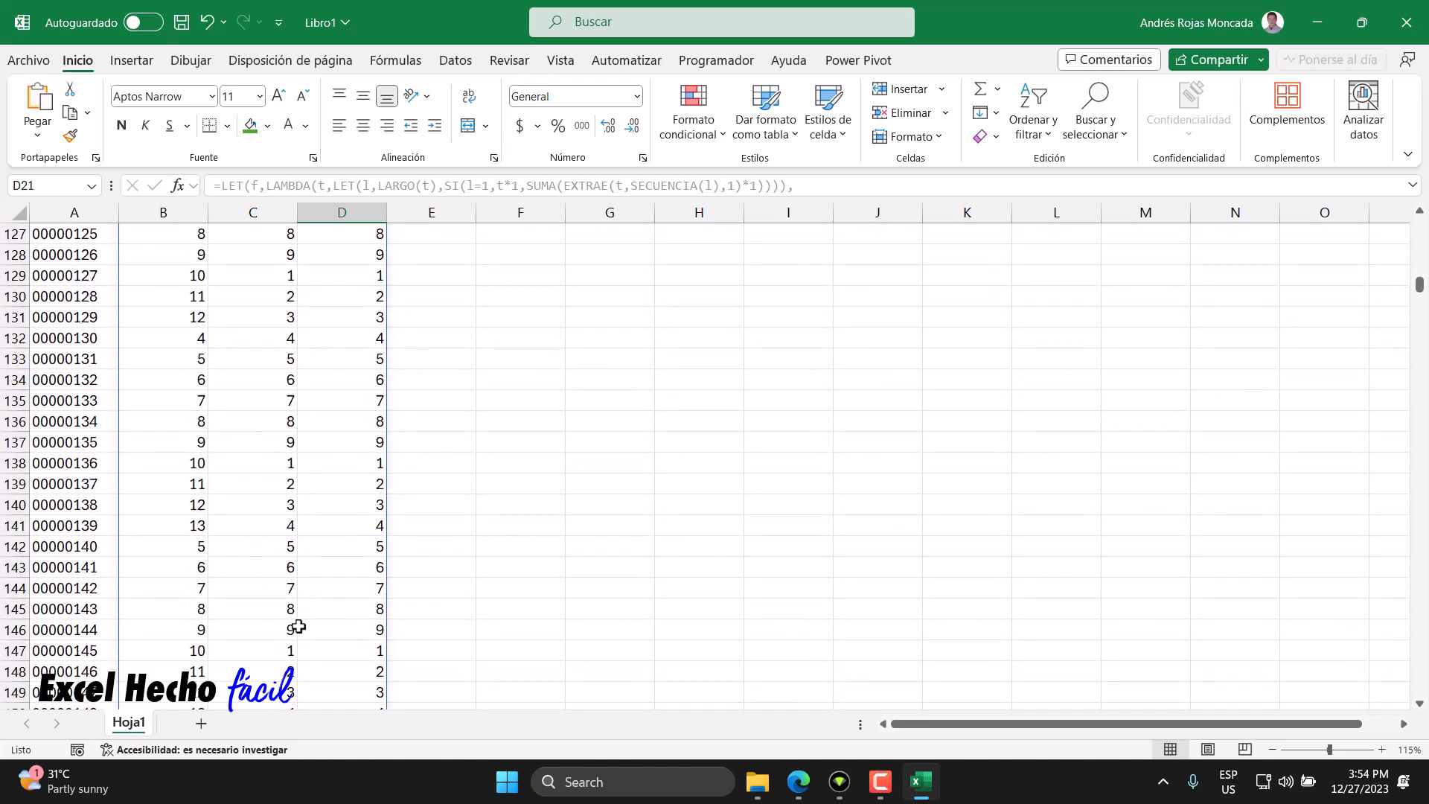
scroll(298, 627, "down", 7)
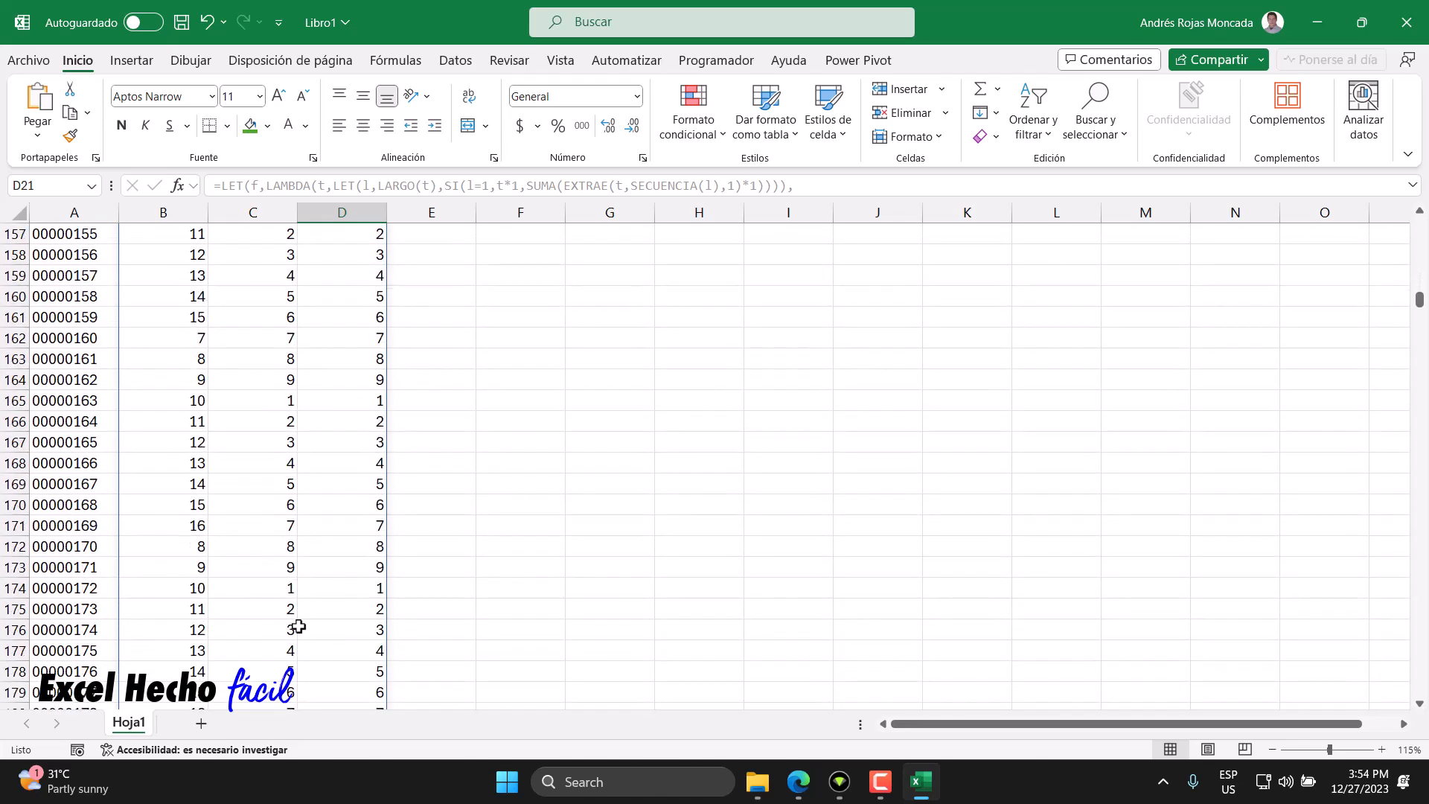
scroll(298, 626, "down", 2)
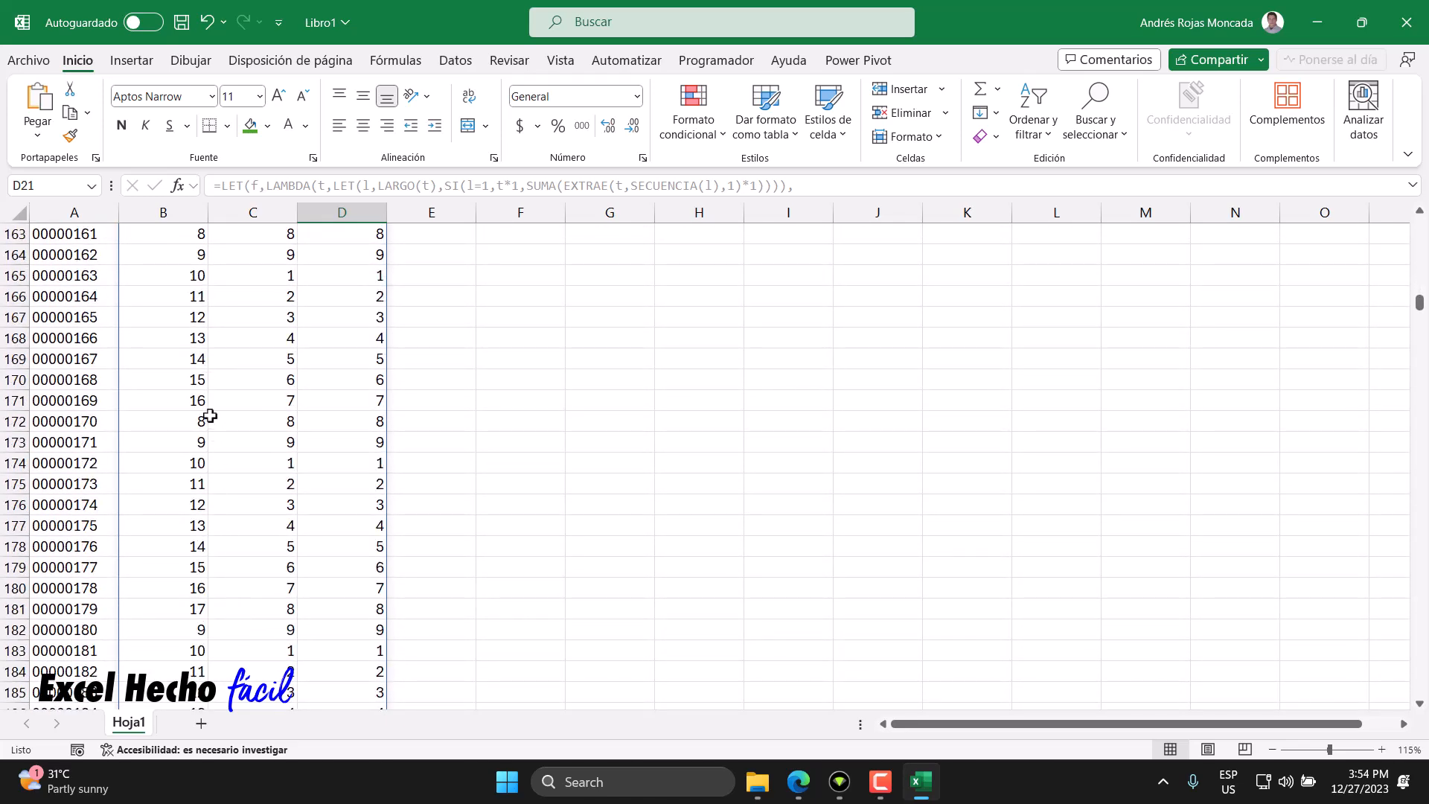
scroll(285, 494, "up", 6)
scroll(287, 497, "up", 13)
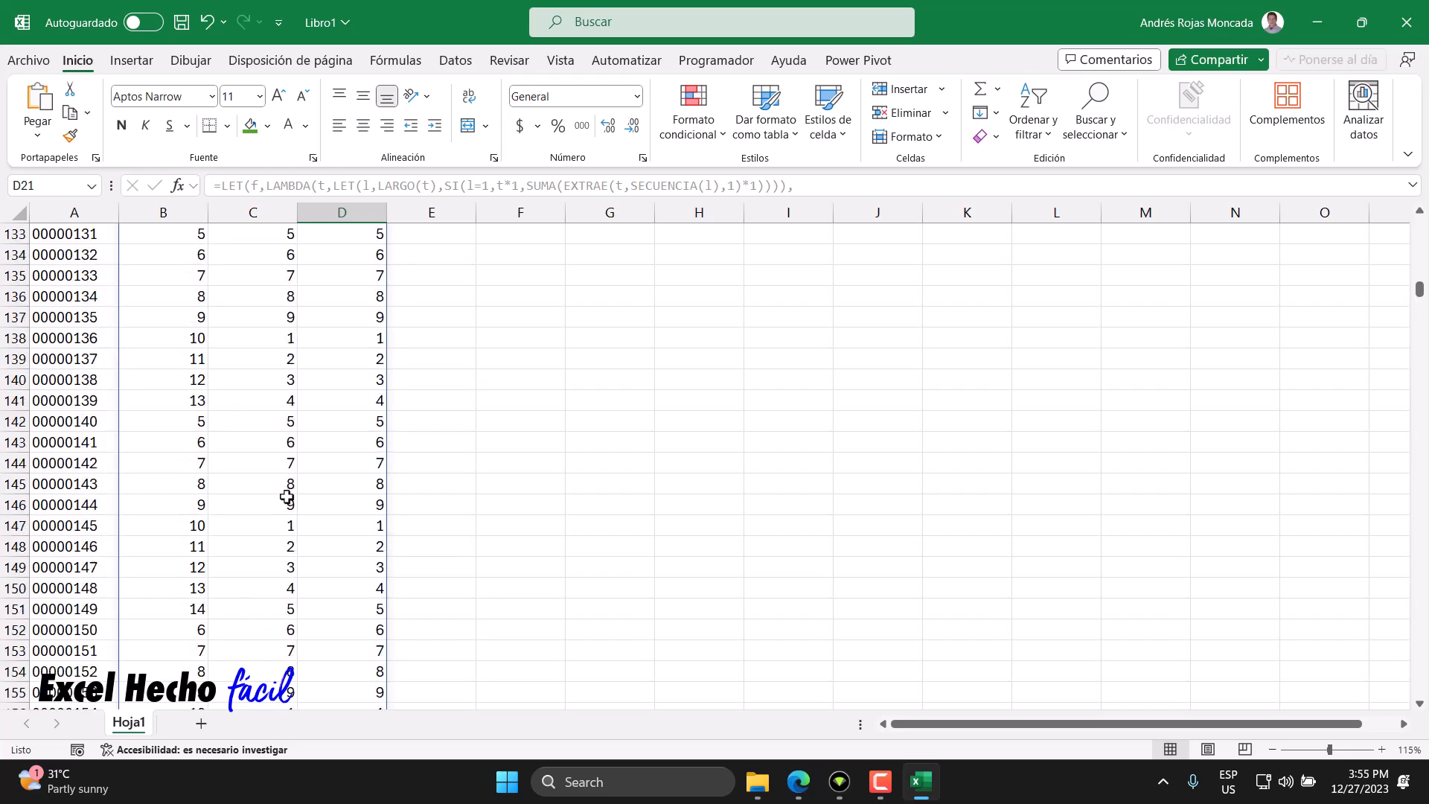
scroll(287, 497, "down", 20)
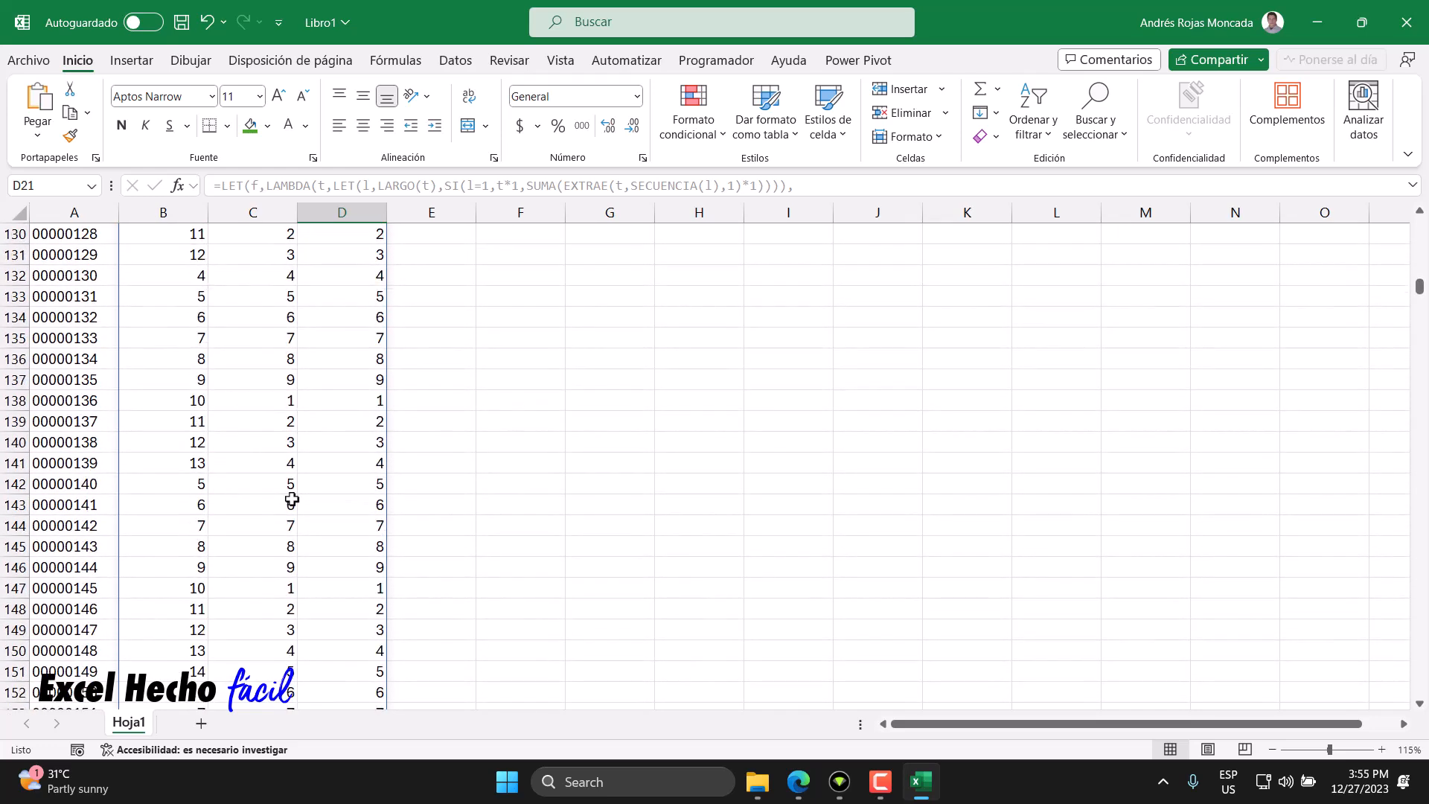
scroll(299, 507, "down", 7)
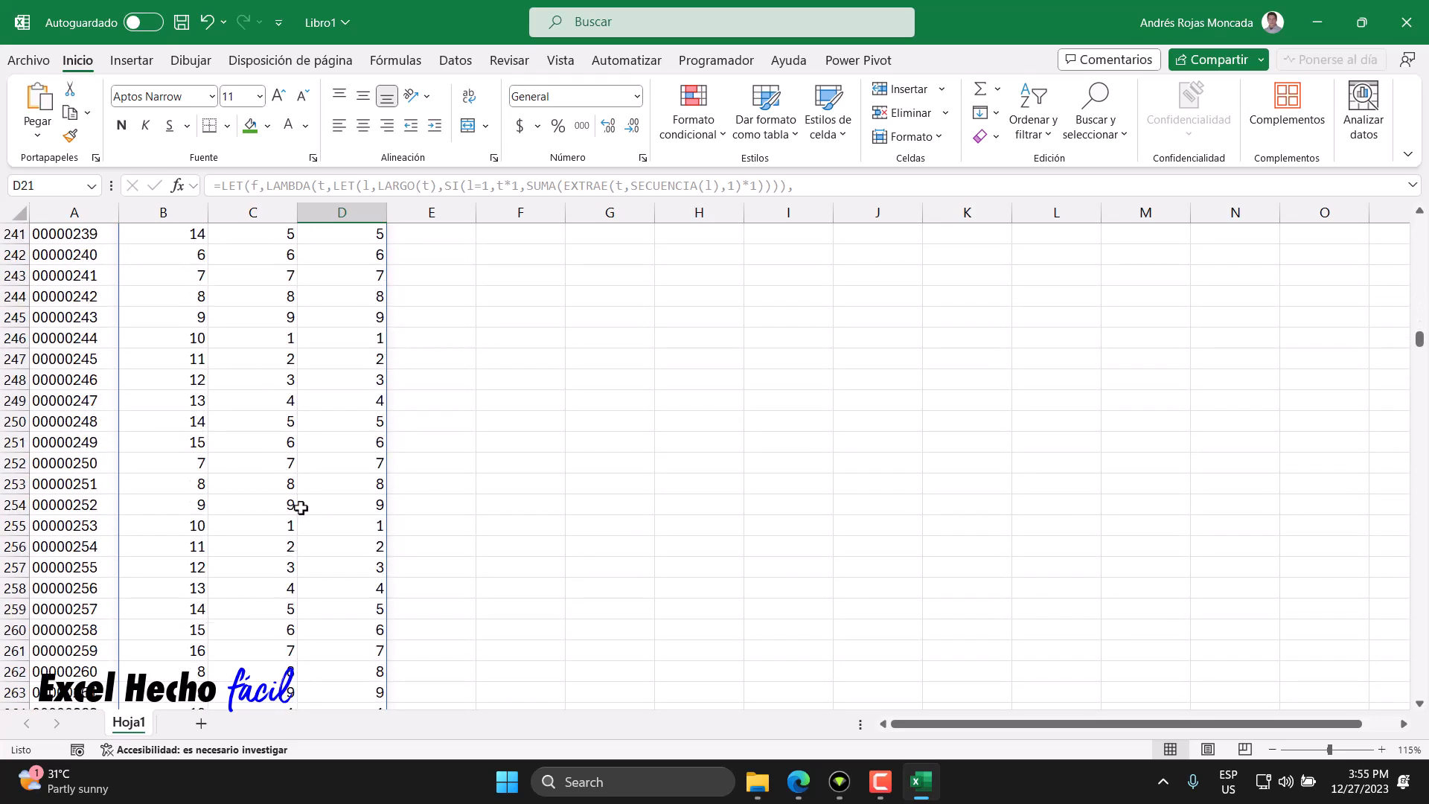
left_click_drag(73, 539, 73, 535)
key("Down")
key("ctrl+Down")
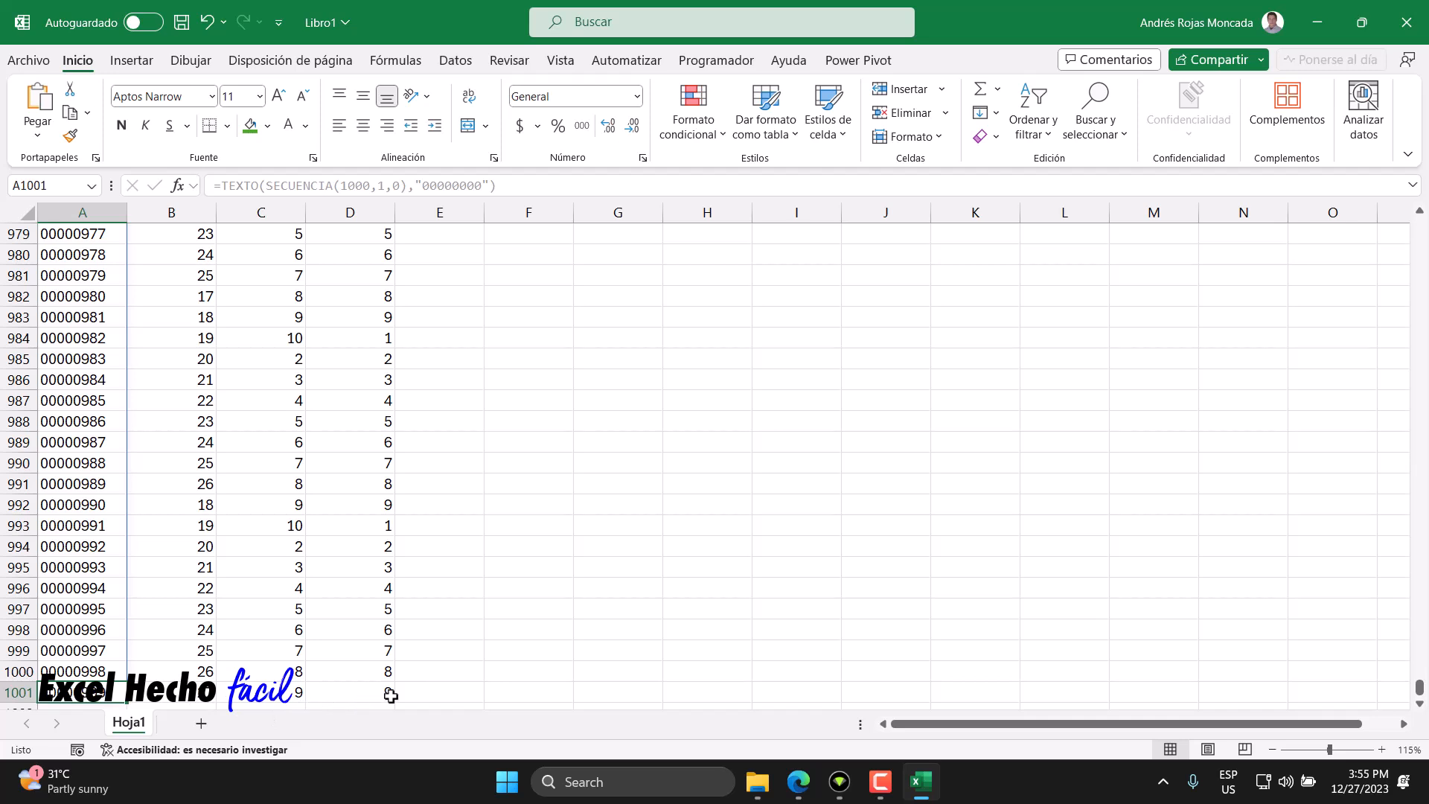
key("Right")
key("ctrl+Up")
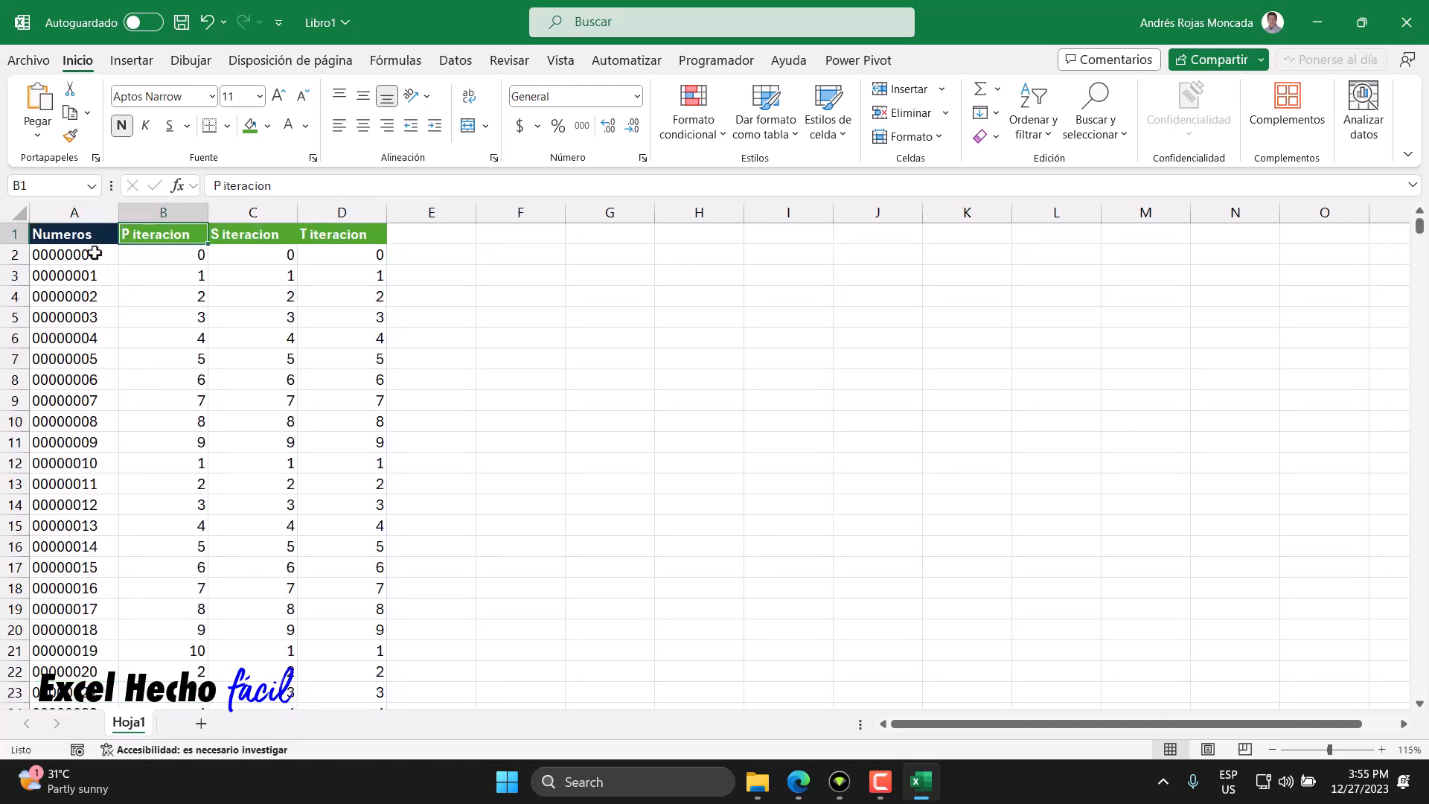
- Start B2's formula with a new first line: a LET that defines ti as AHORA()
left_click(94, 254)
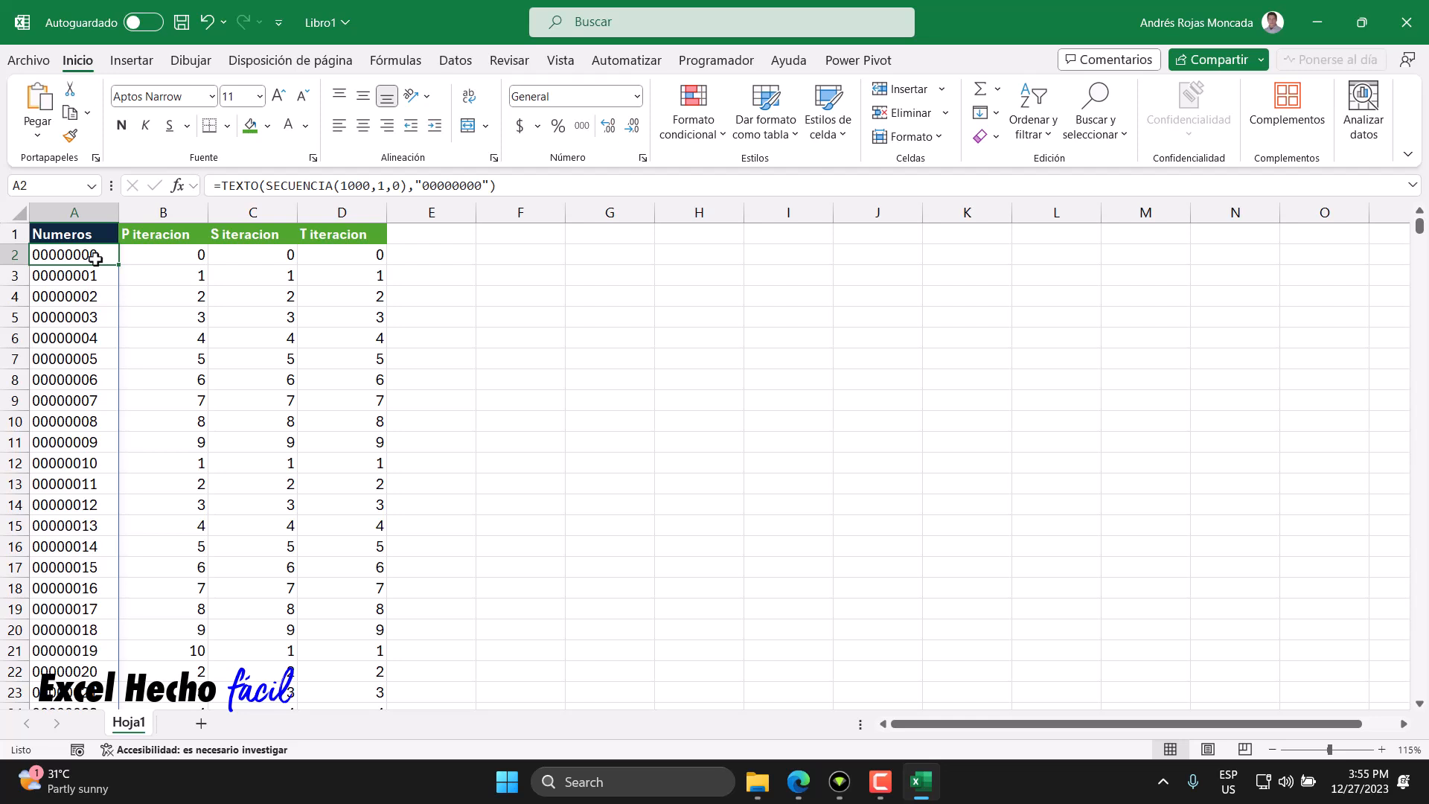
left_click(160, 257)
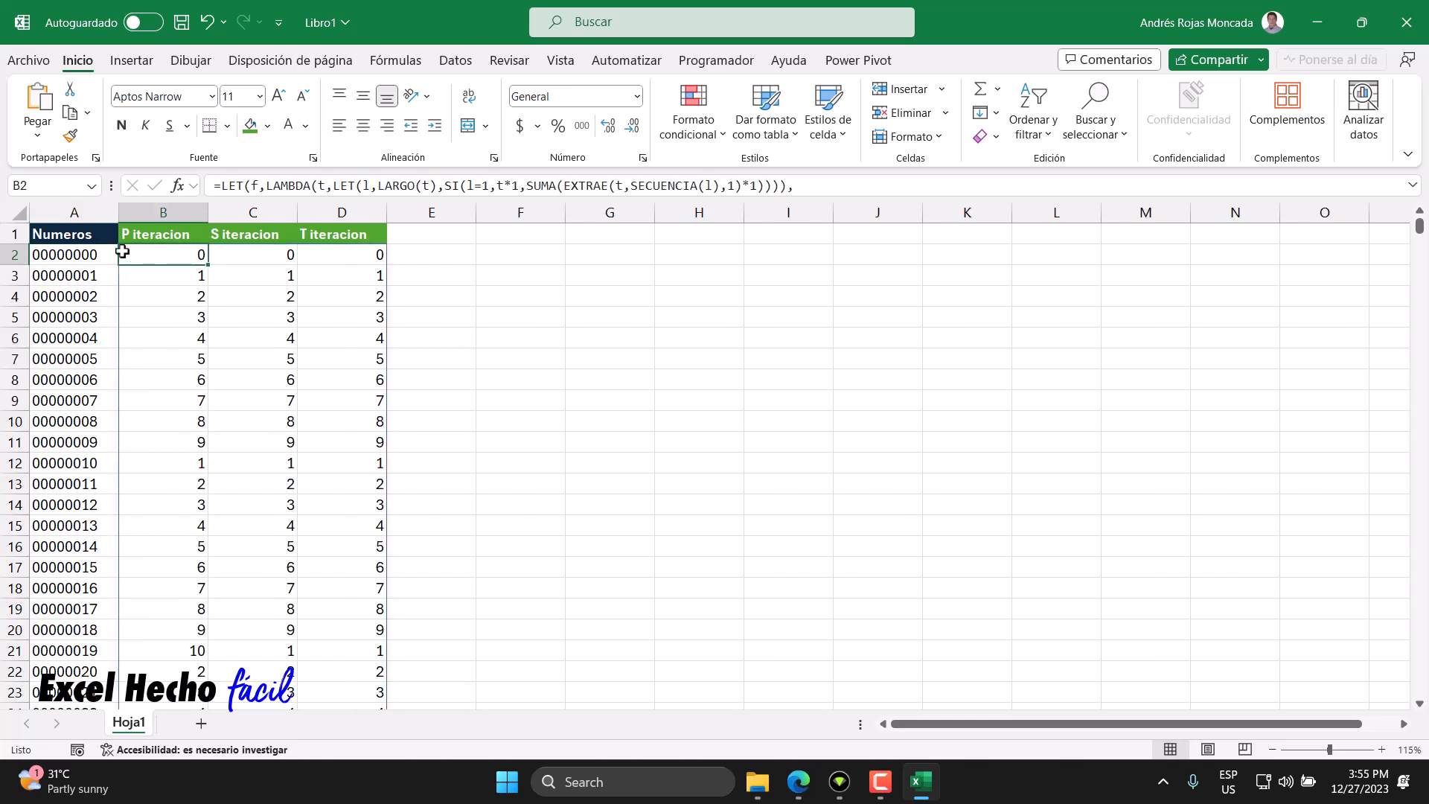
key("F2")
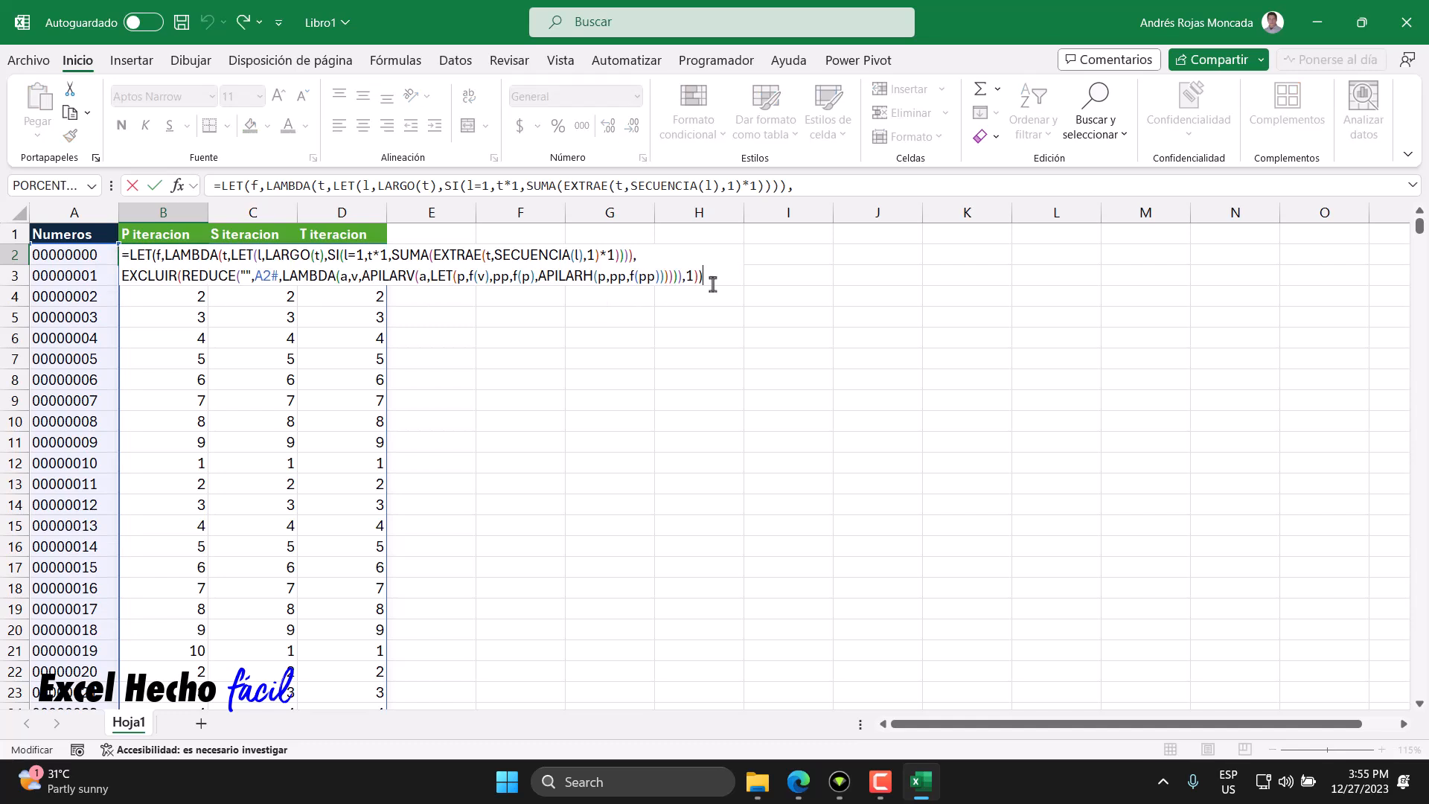
left_click(129, 258)
key("alt+Return")
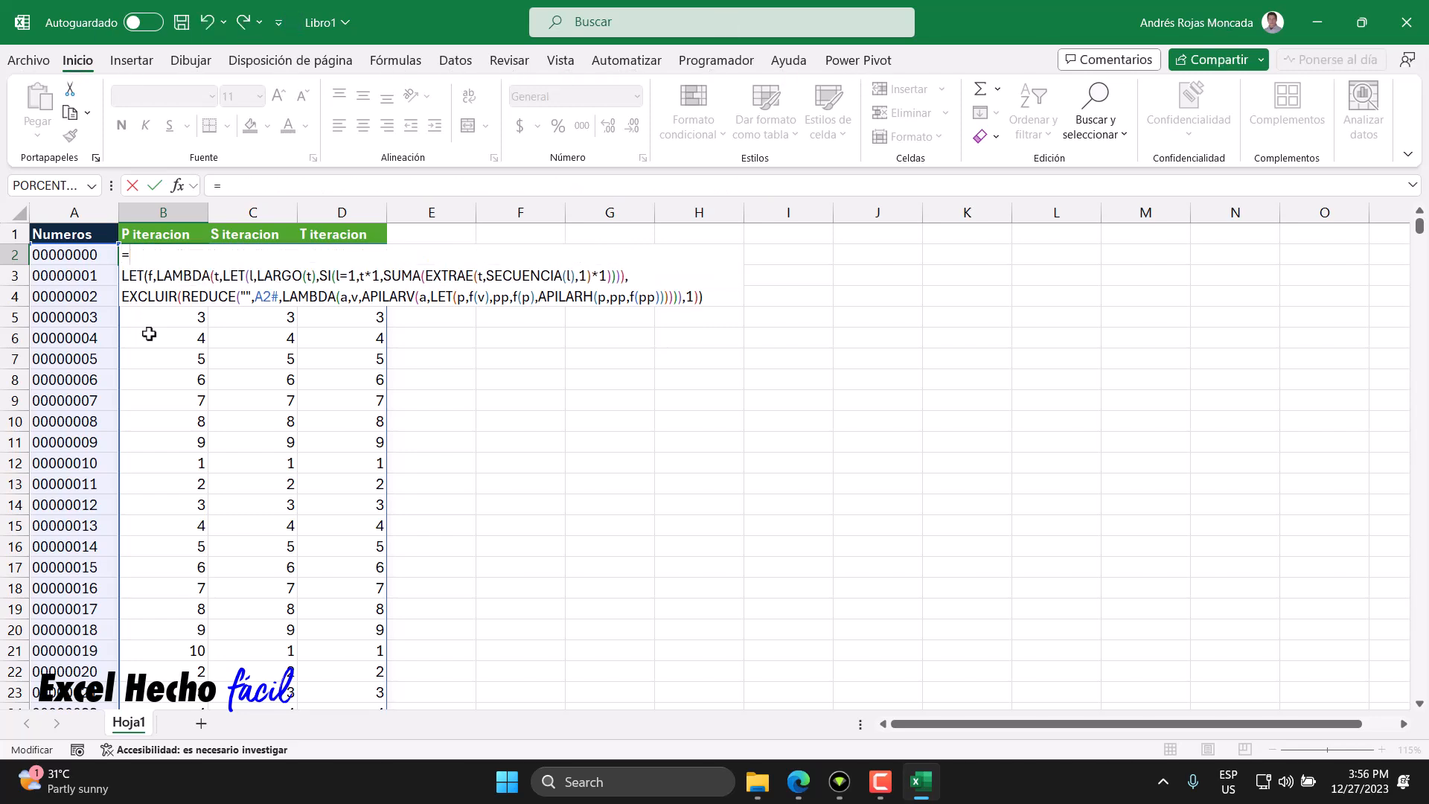
type("LET(")
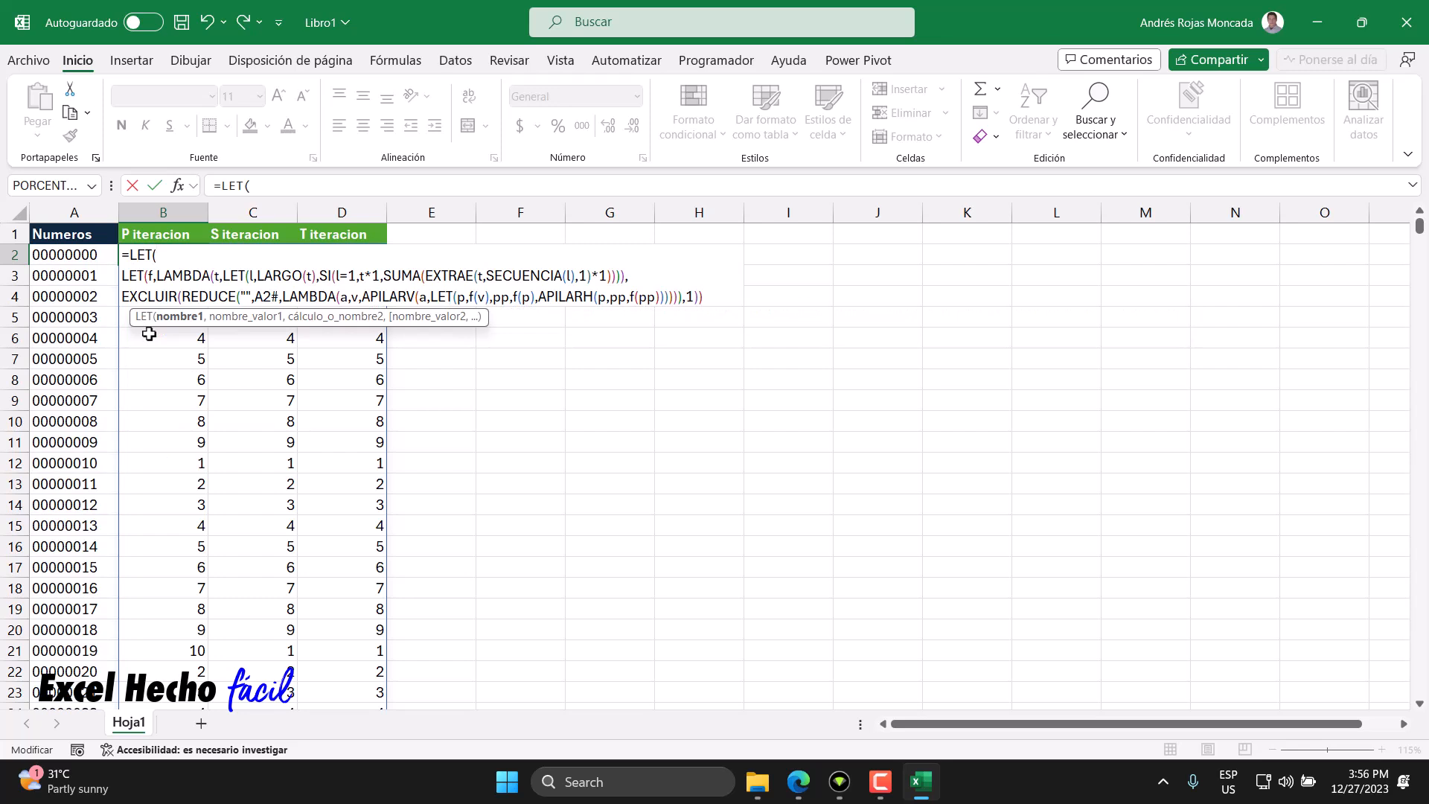
type("ti,aho")
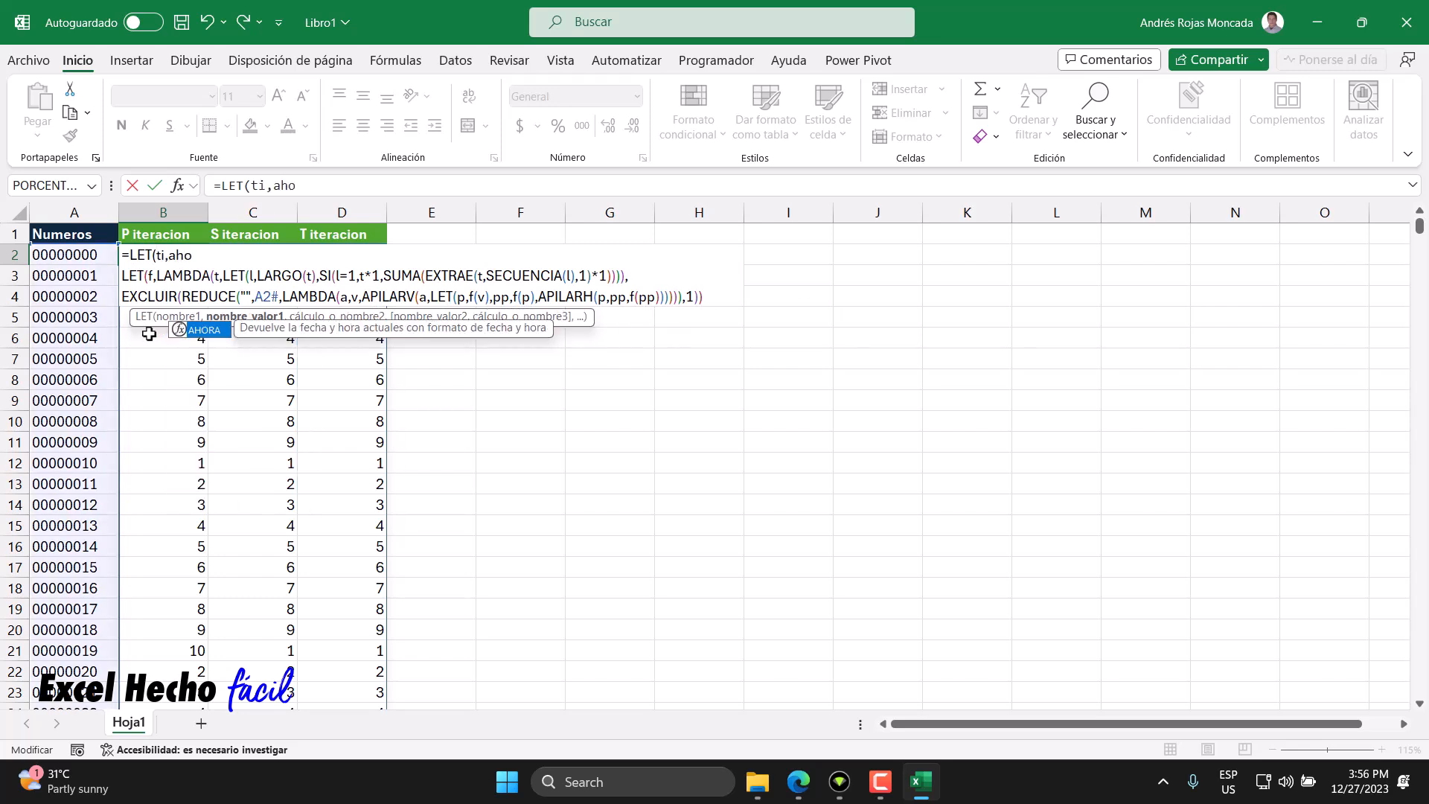
key("Tab")
type(")")
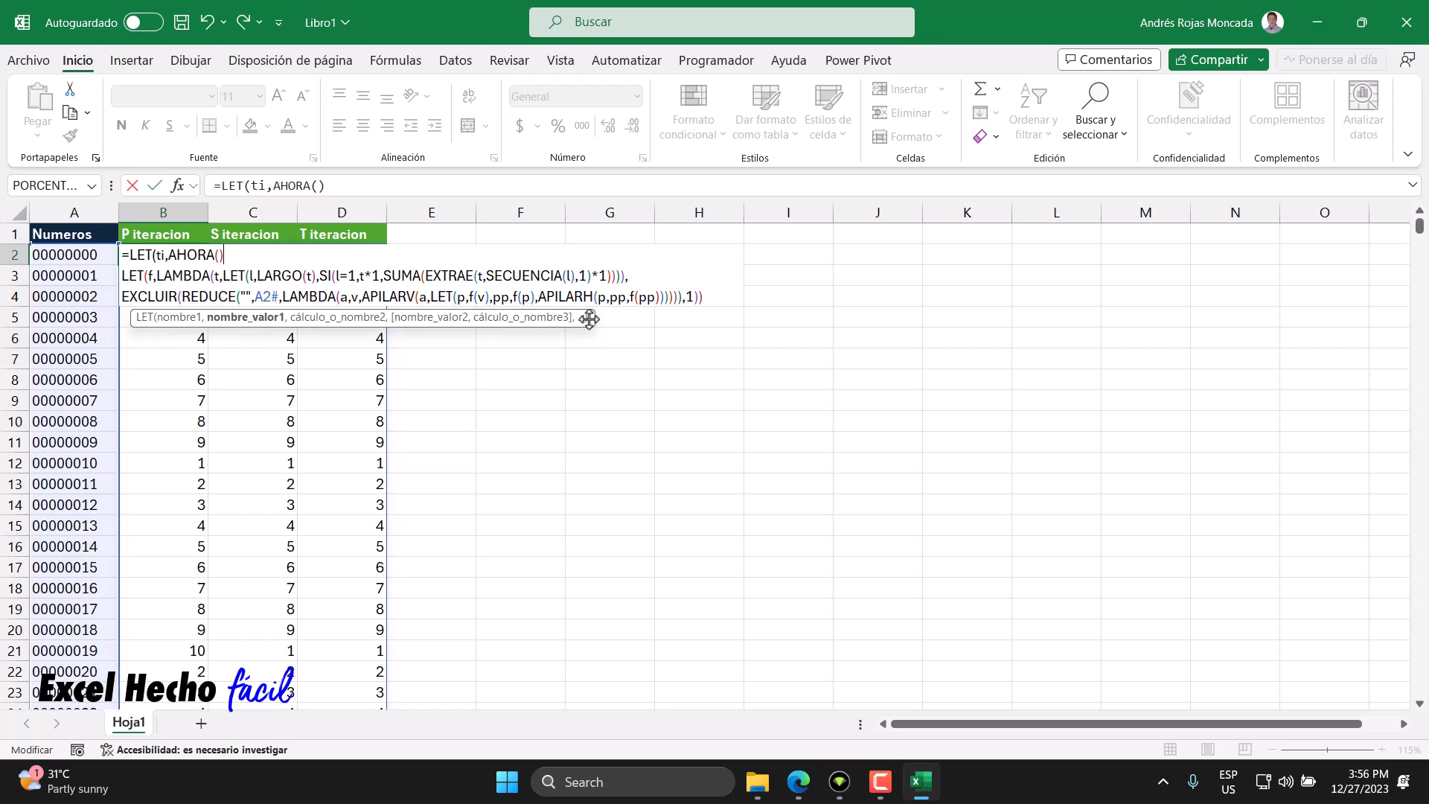
left_click_drag(587, 317, 518, 440)
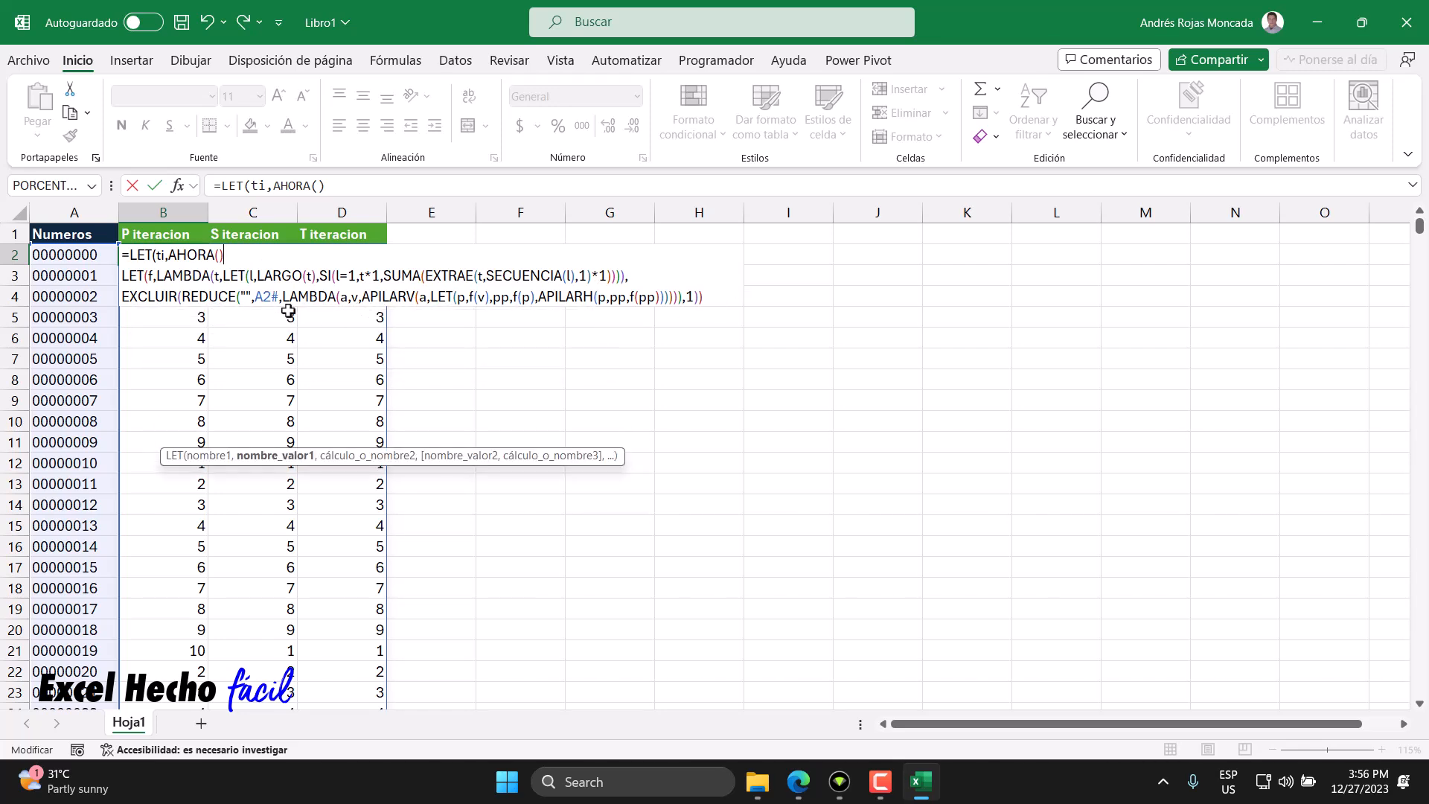
type(",")
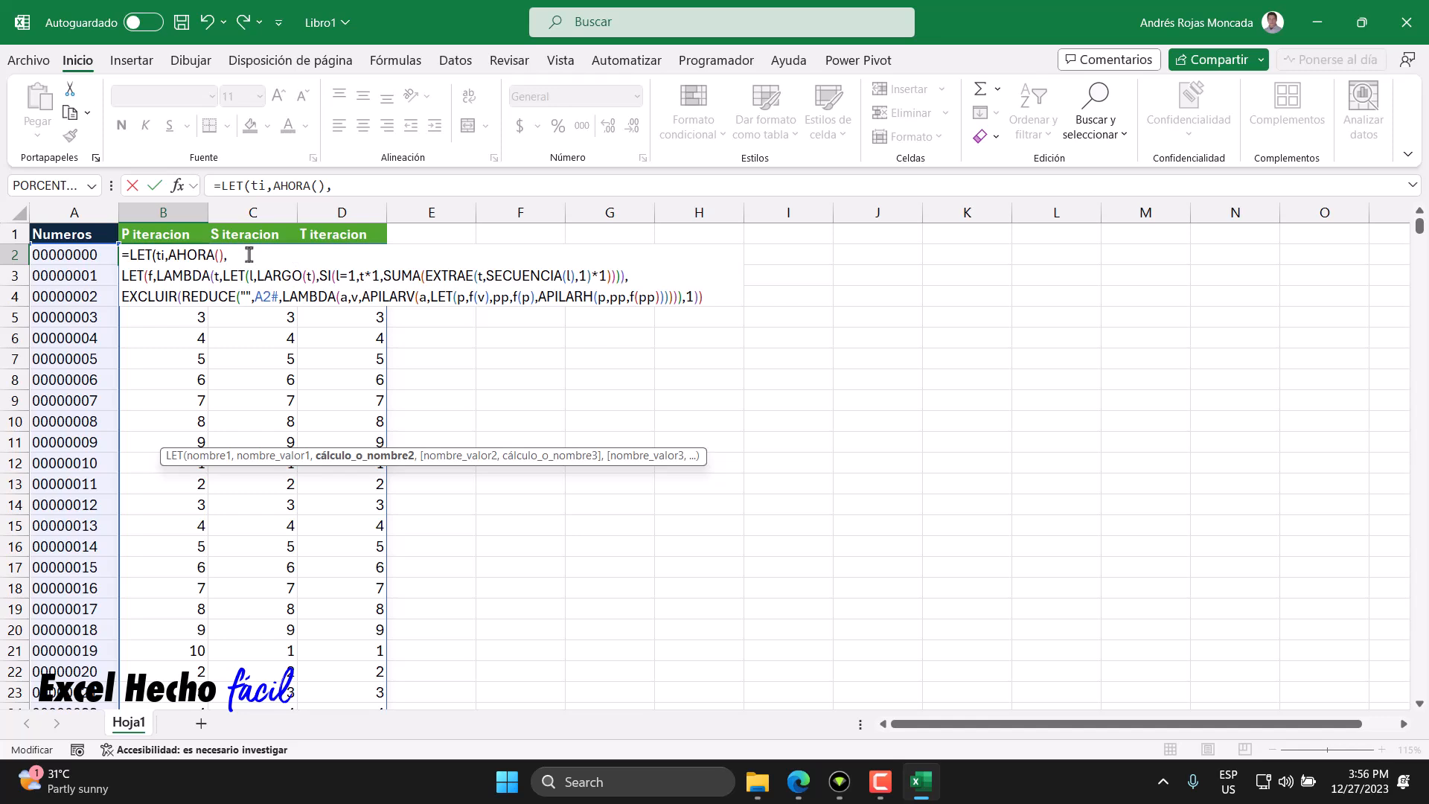
left_click_drag(224, 256, 169, 260)
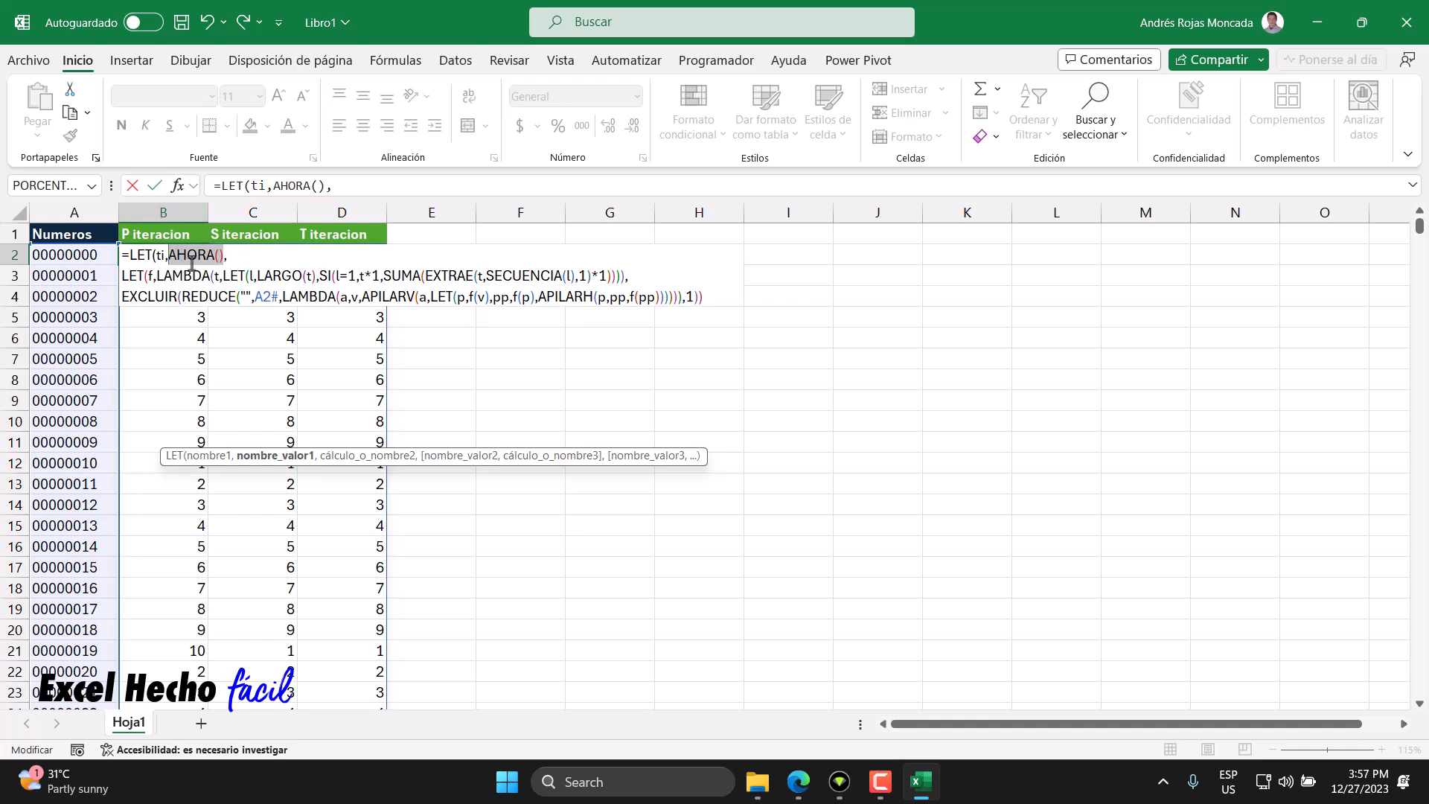
left_click(275, 460)
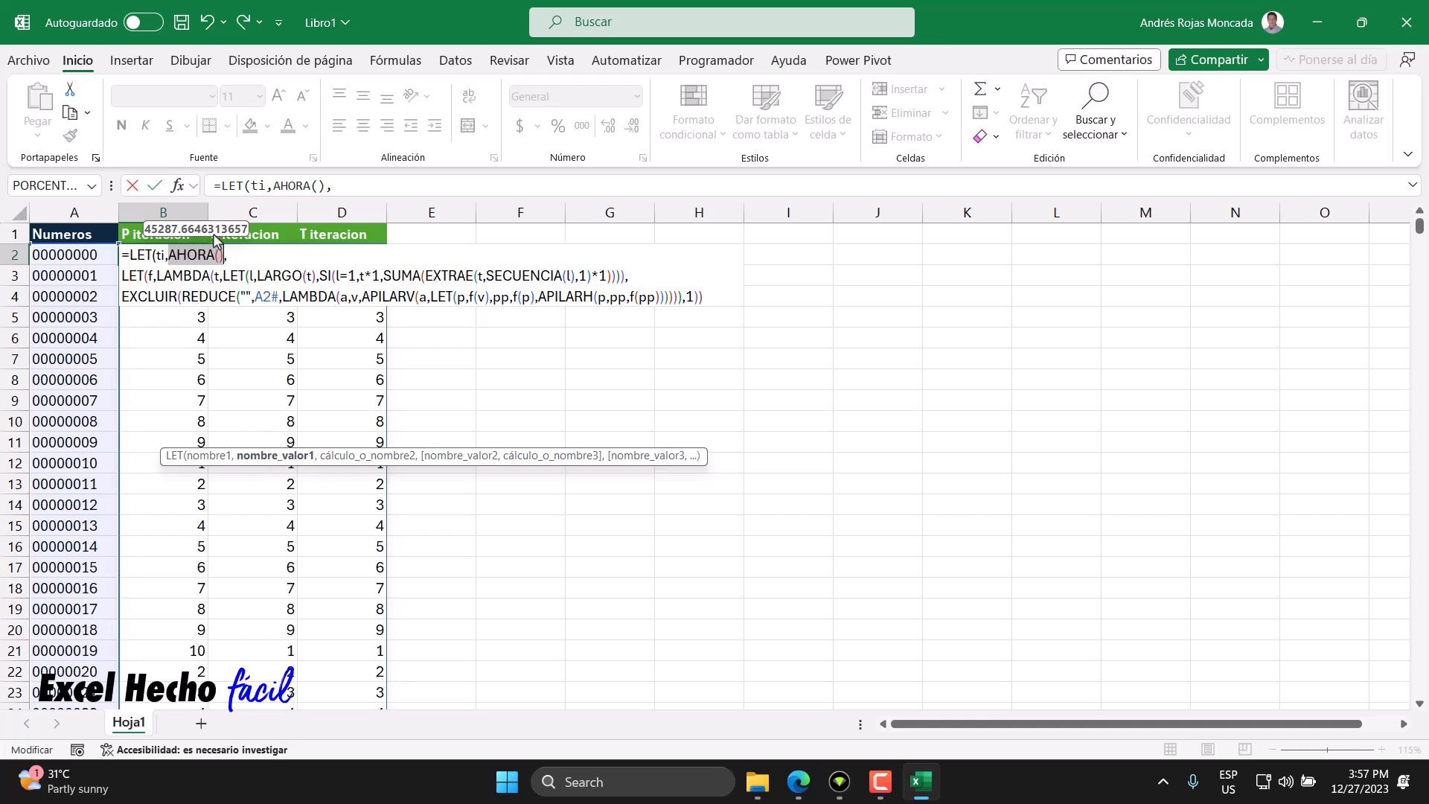
double_click(162, 256)
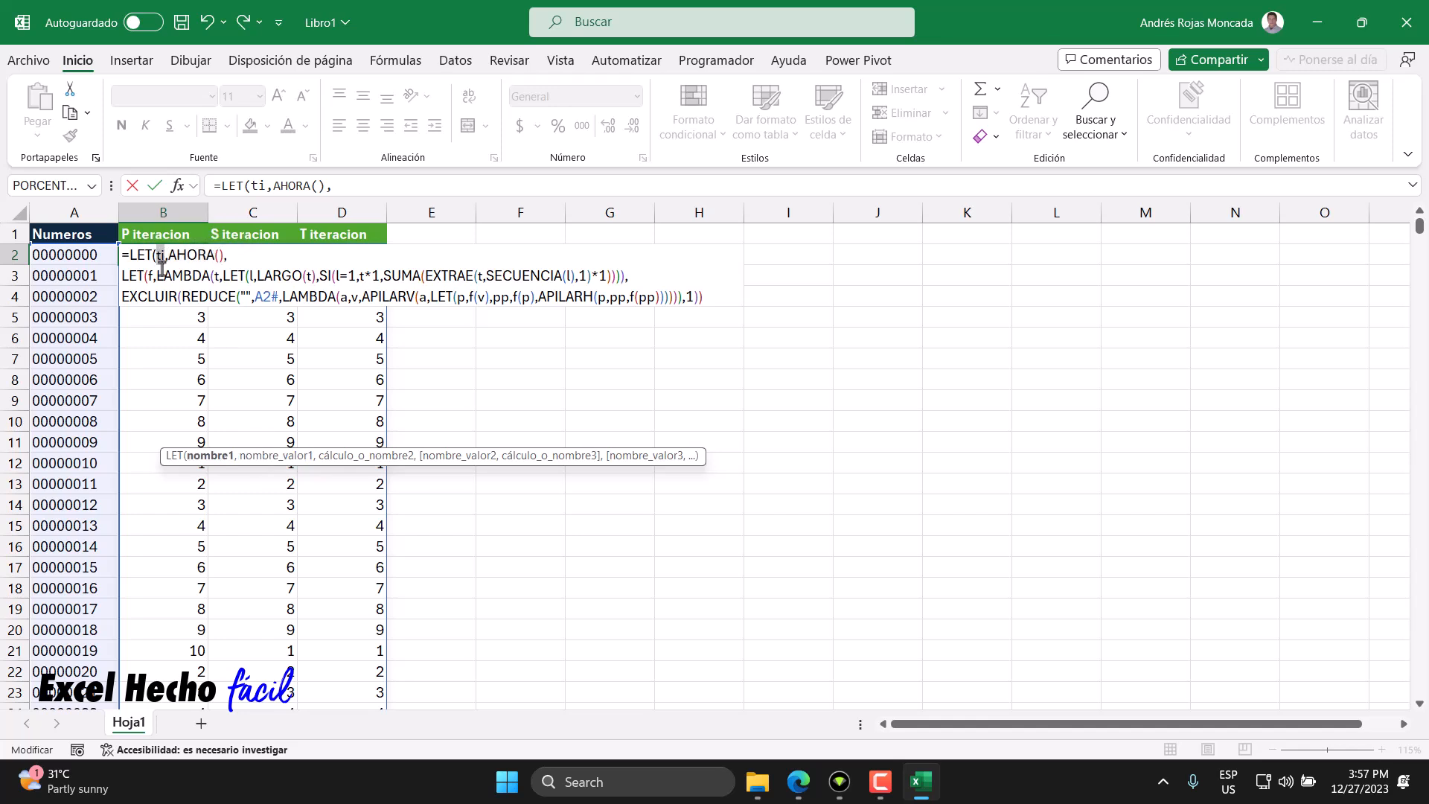
left_click(232, 257)
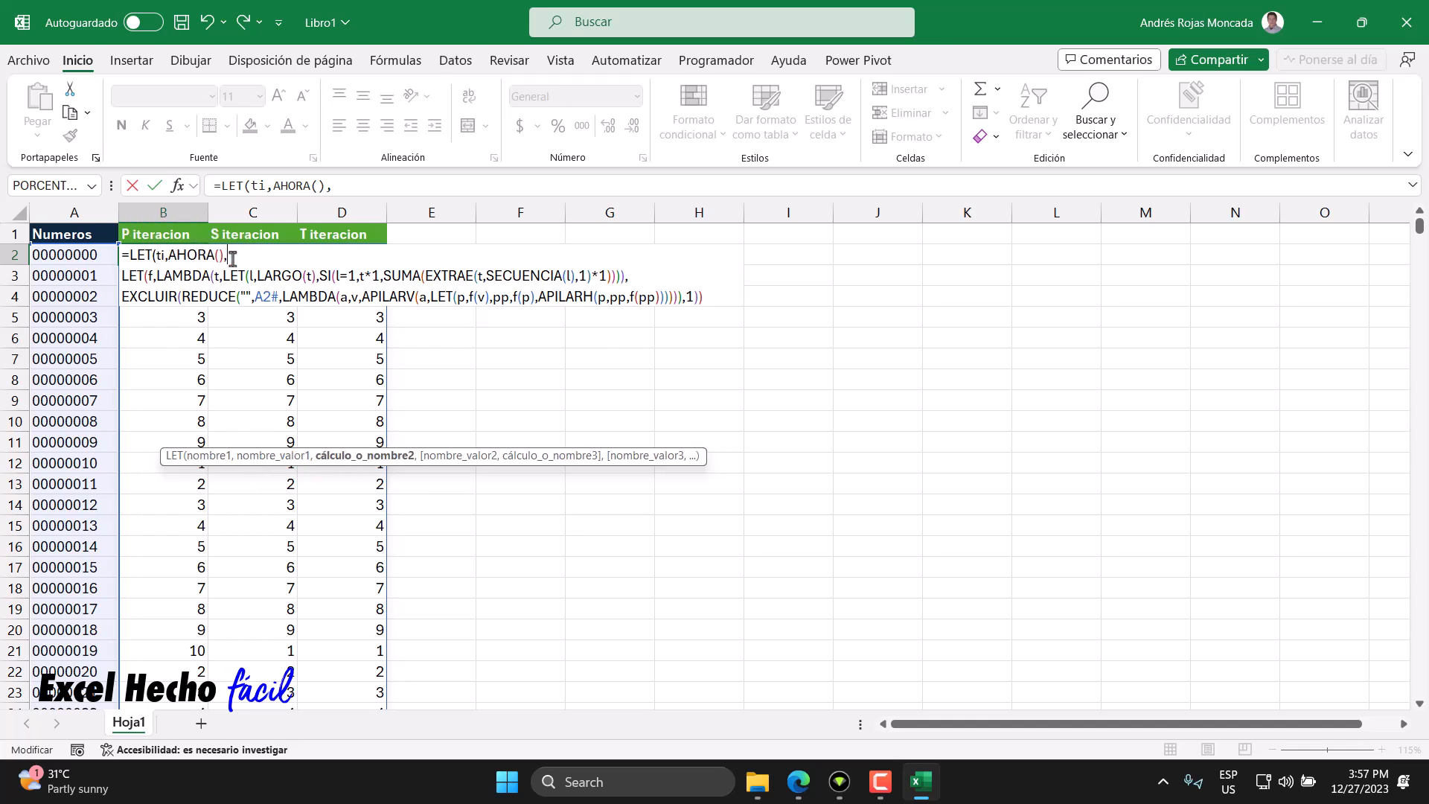
- Name the existing digit-sum calculation cal as the next LET variable and open a new line after it
left_click(719, 297)
type(",")
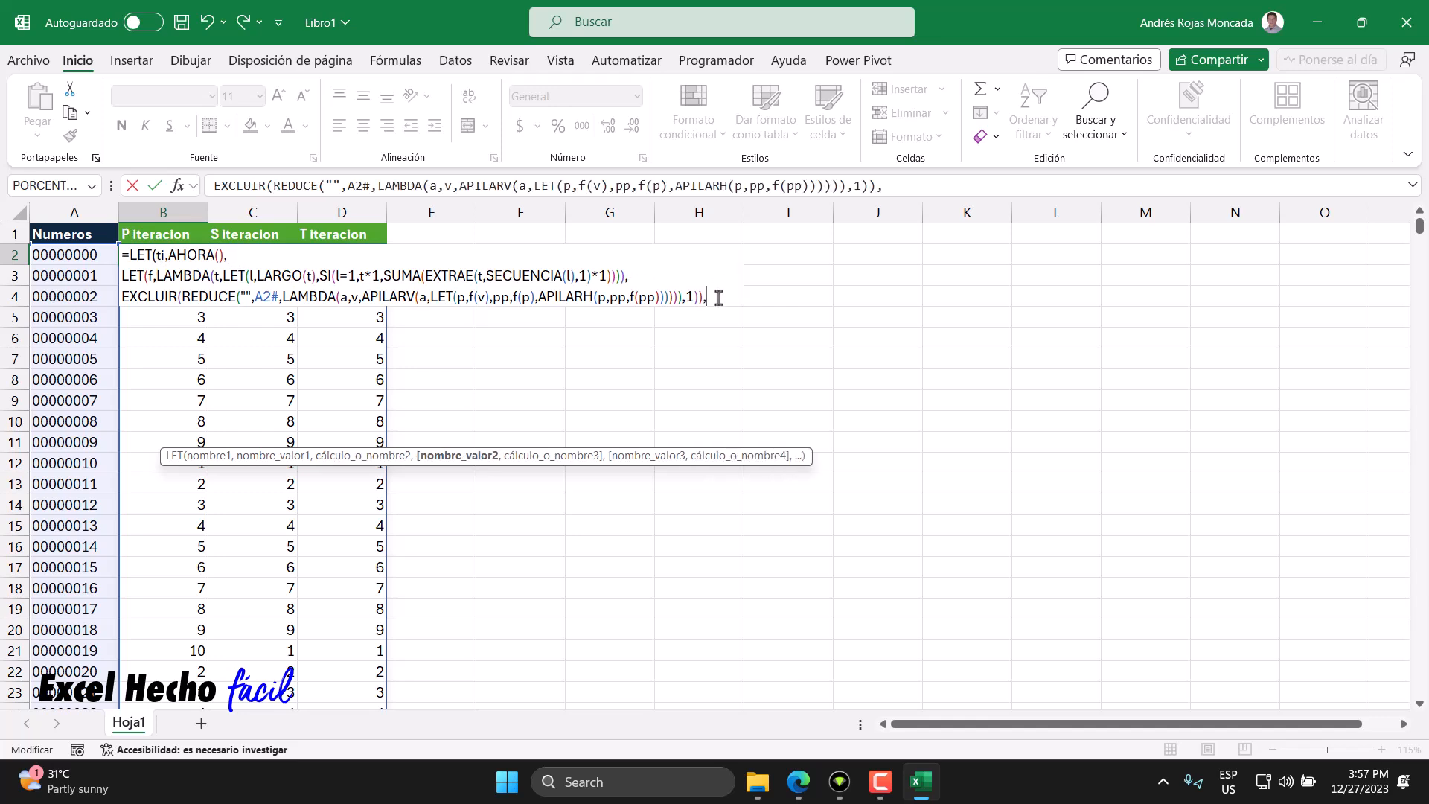
key("alt+Return")
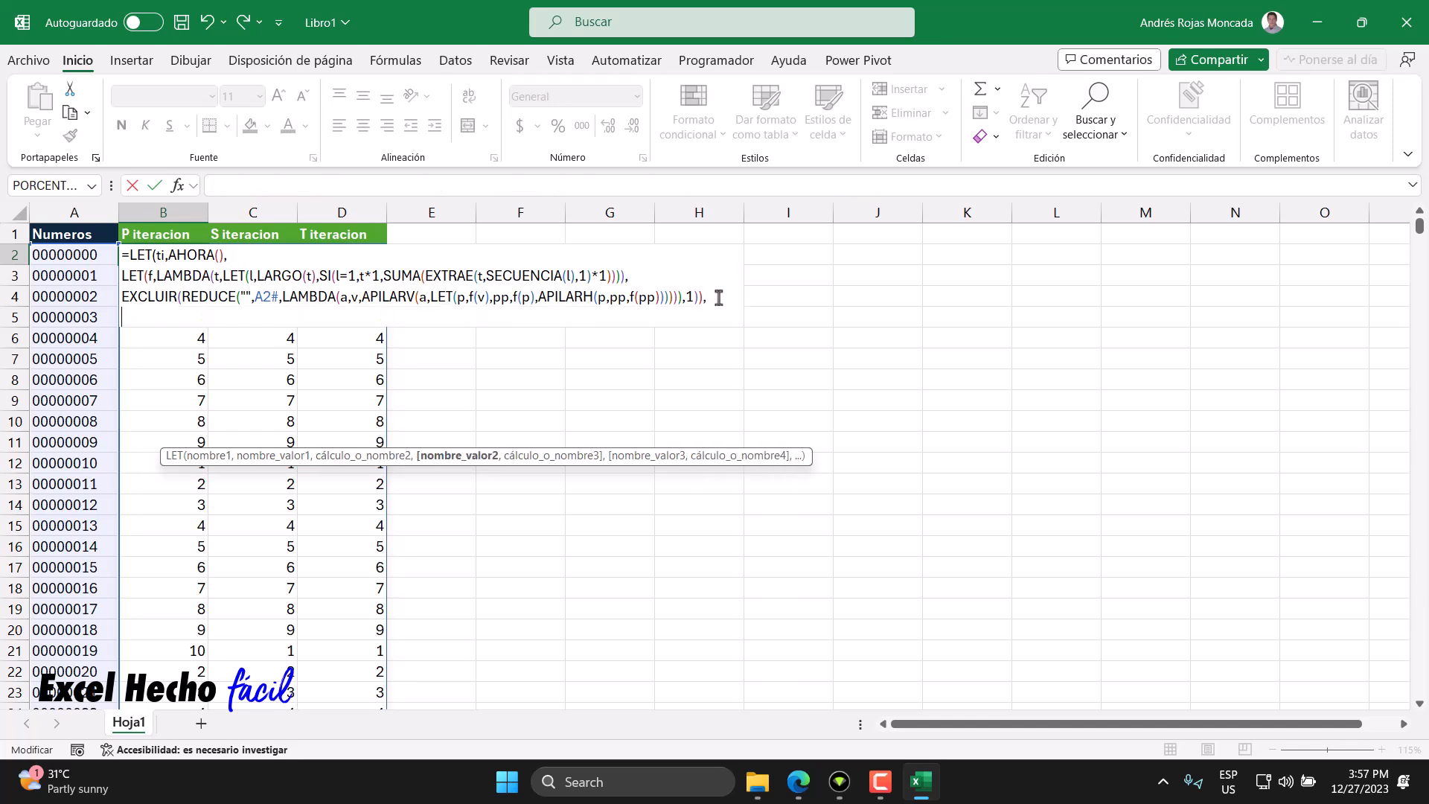
left_click(122, 275)
type("cal")
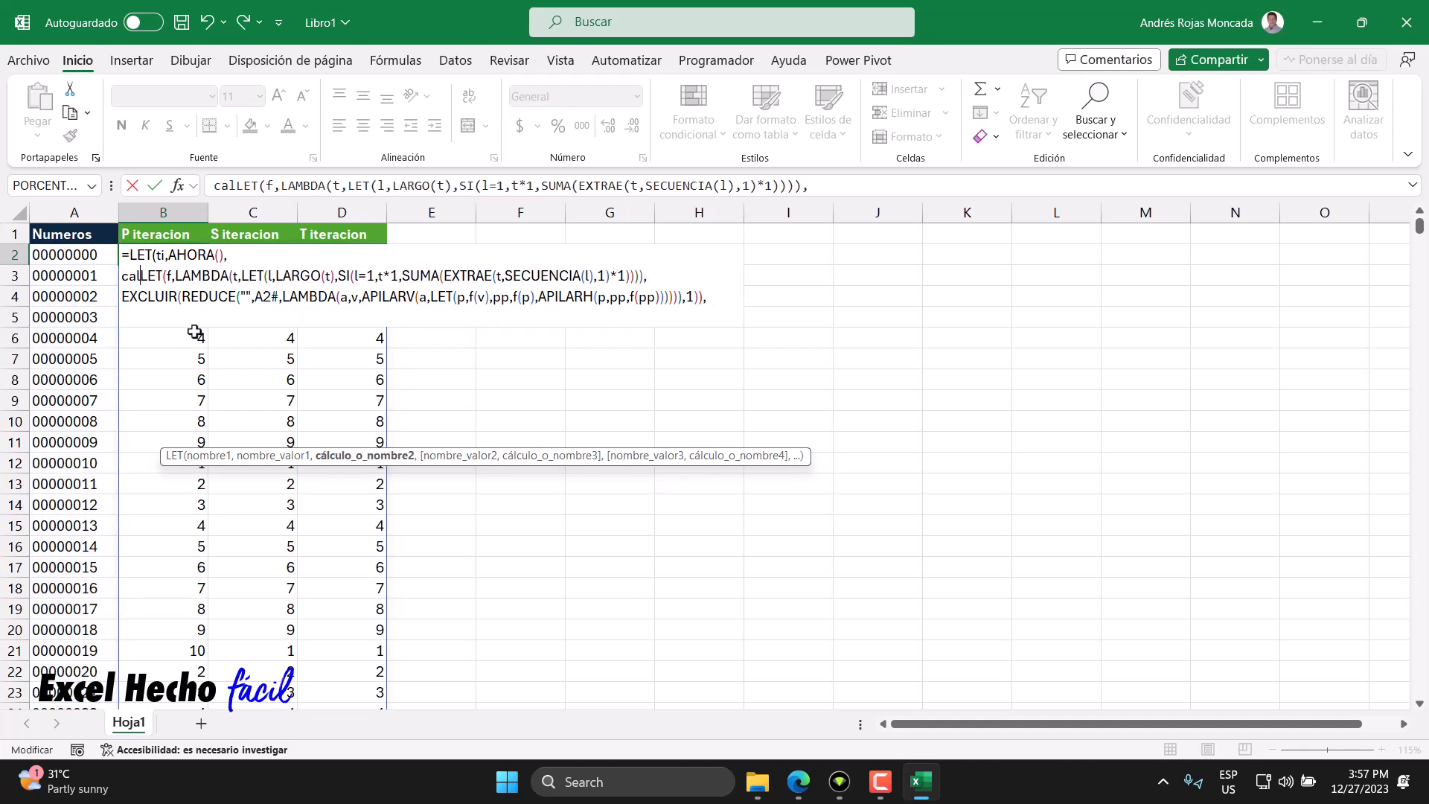
type(",")
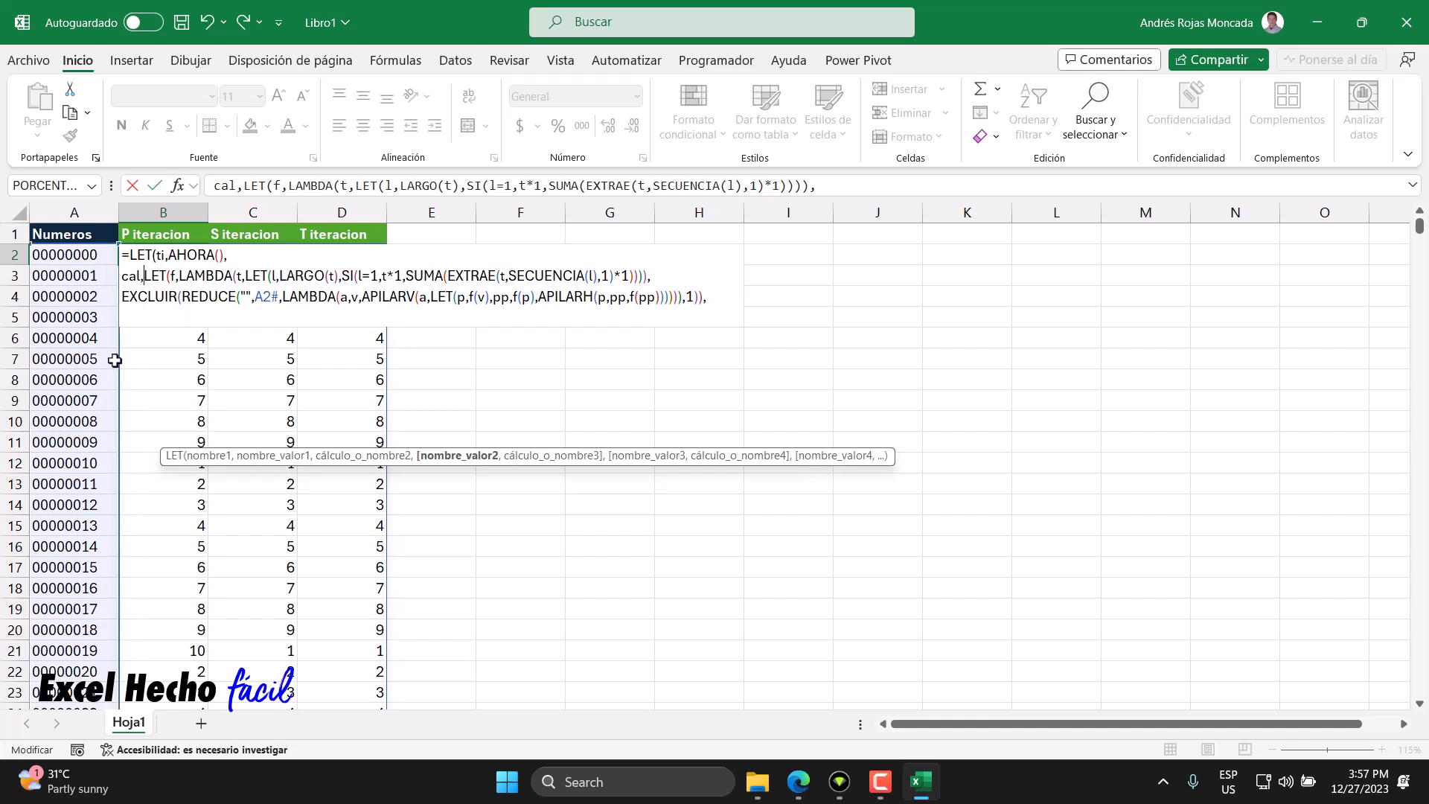
mouse_move(121, 277)
left_mouse_down()
mouse_move(140, 276)
mouse_move(121, 278)
left_mouse_up()
left_click(140, 277)
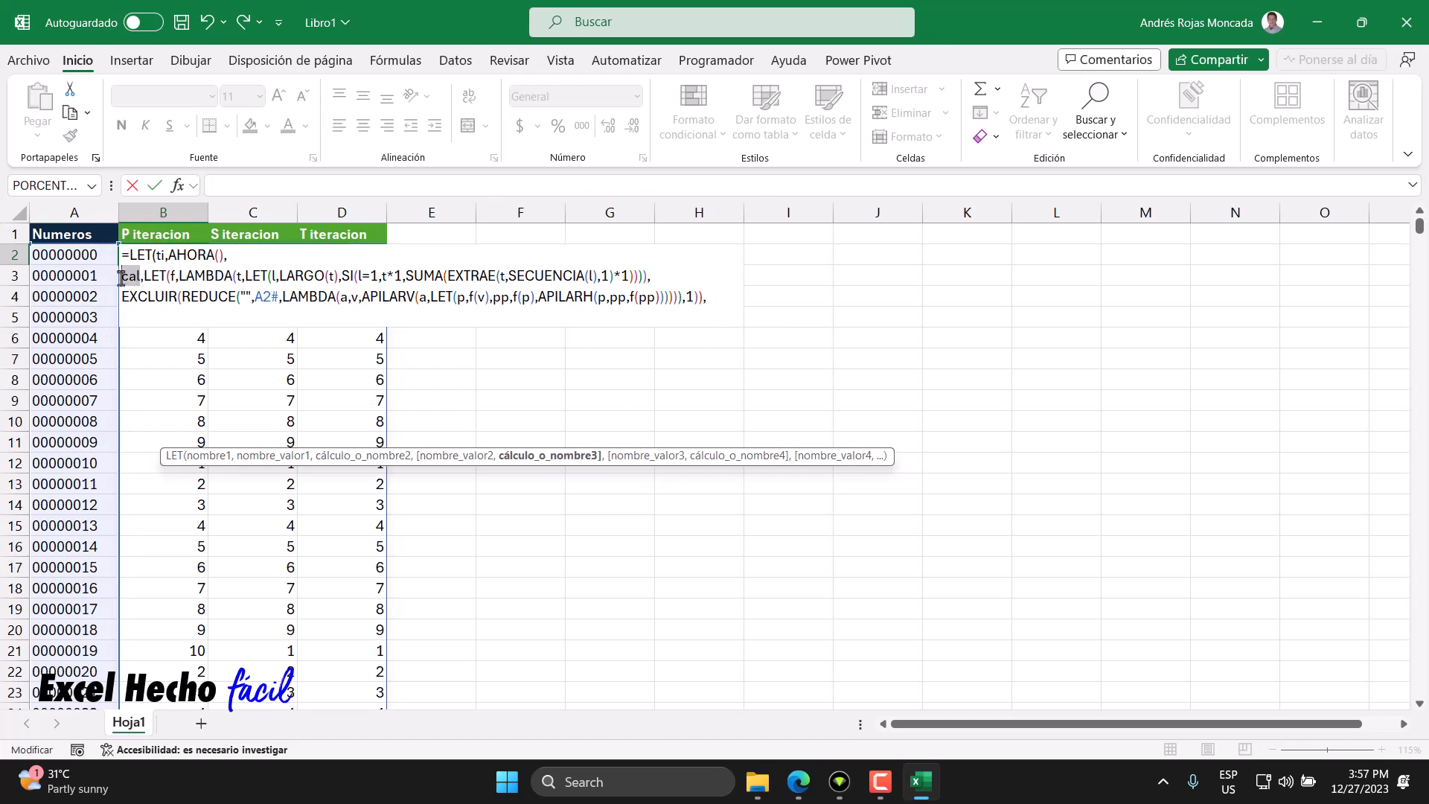
left_click(131, 317)
left_click_drag(155, 255, 129, 255)
left_click(134, 319)
double_click(158, 255)
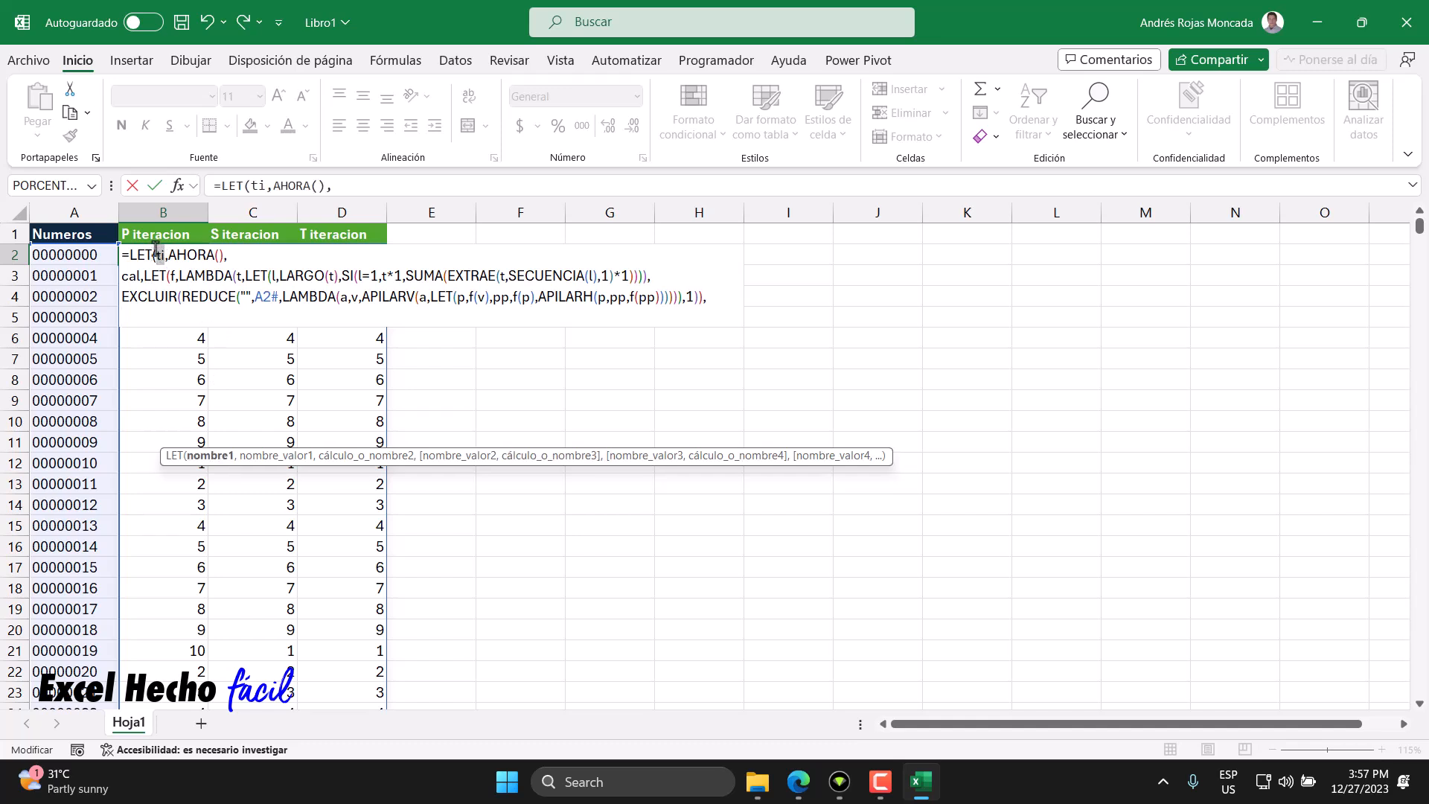
left_click(152, 317)
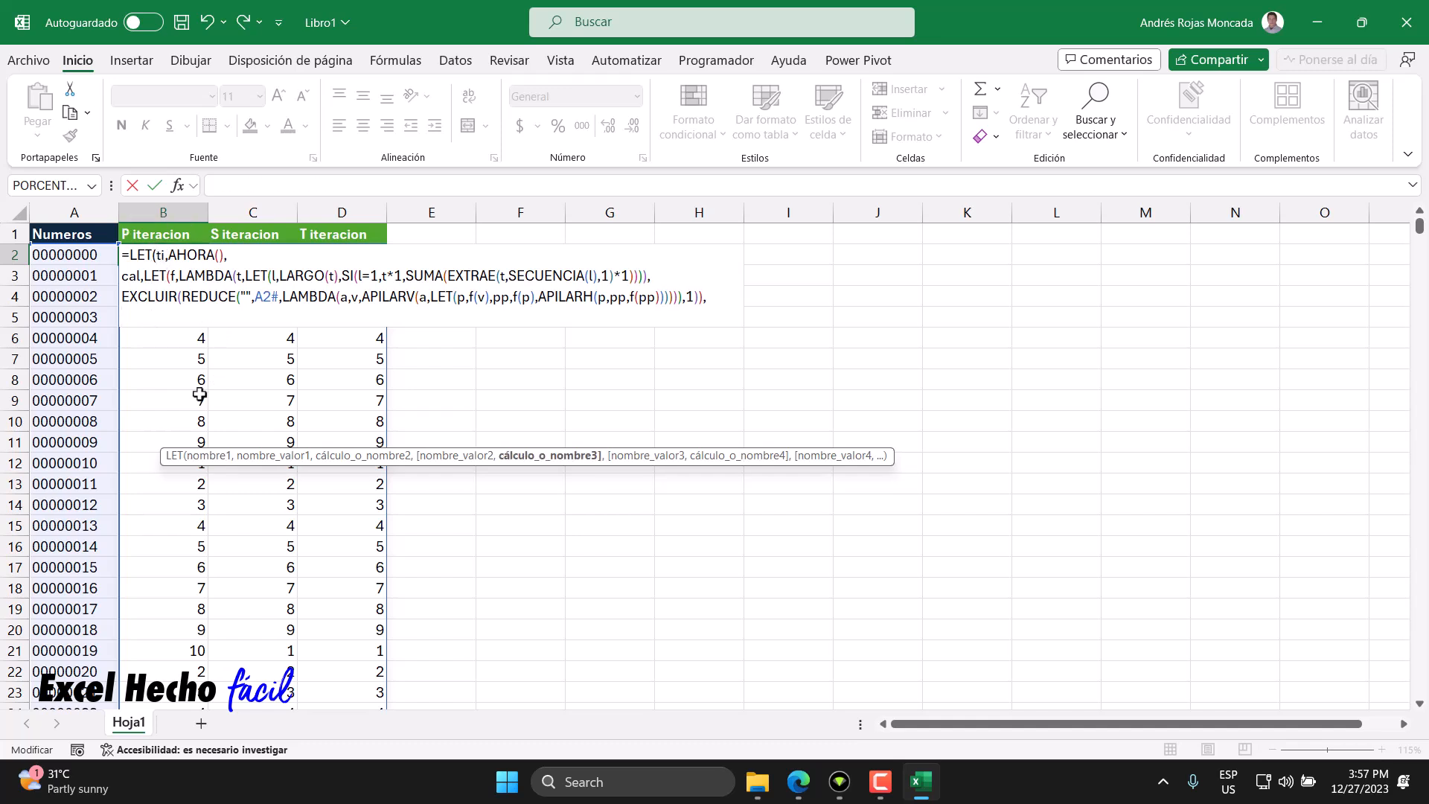
- On the new line, begin an APILARV whose first item is AHORA() minus ti
type("api")
key("Down")
key("Tab")
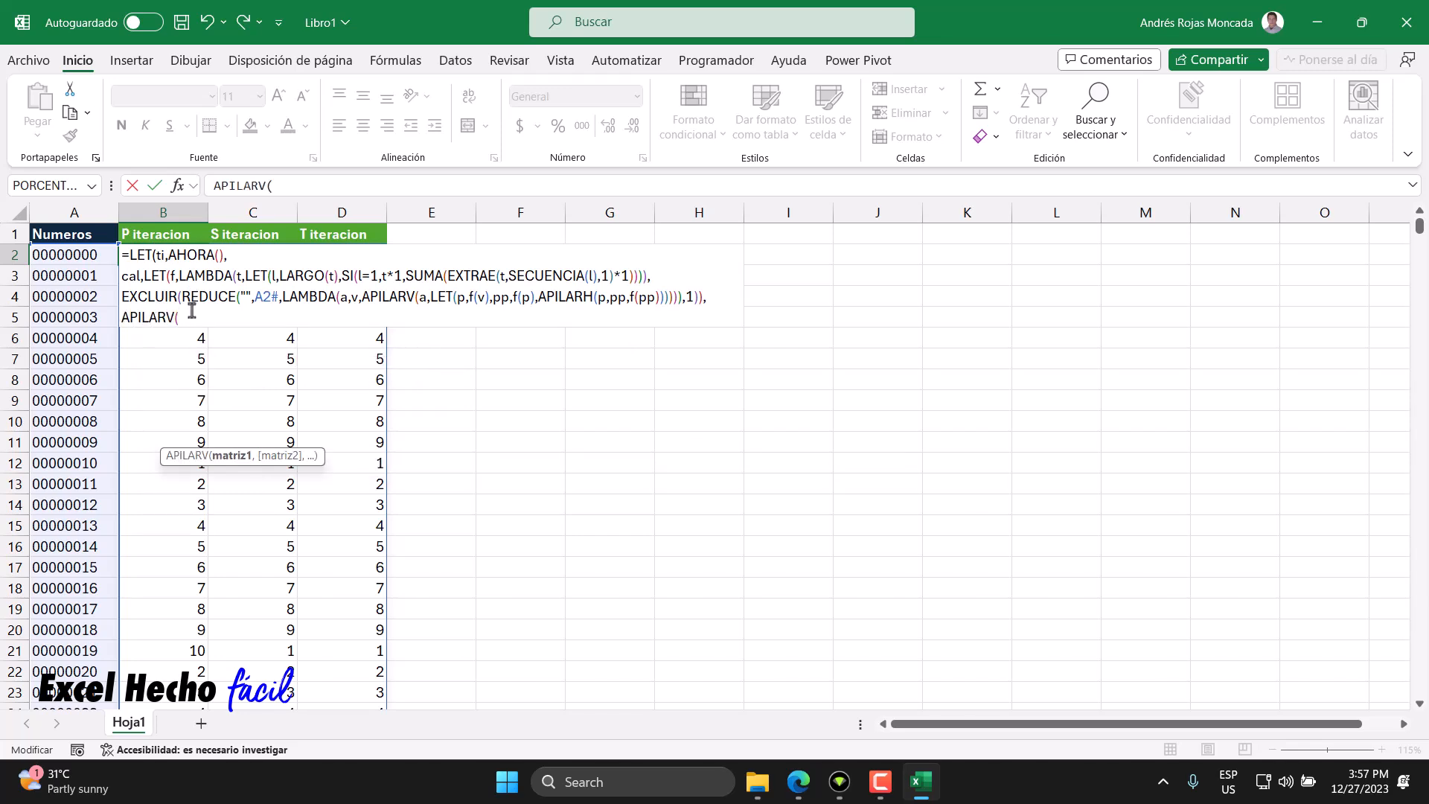
type("aho")
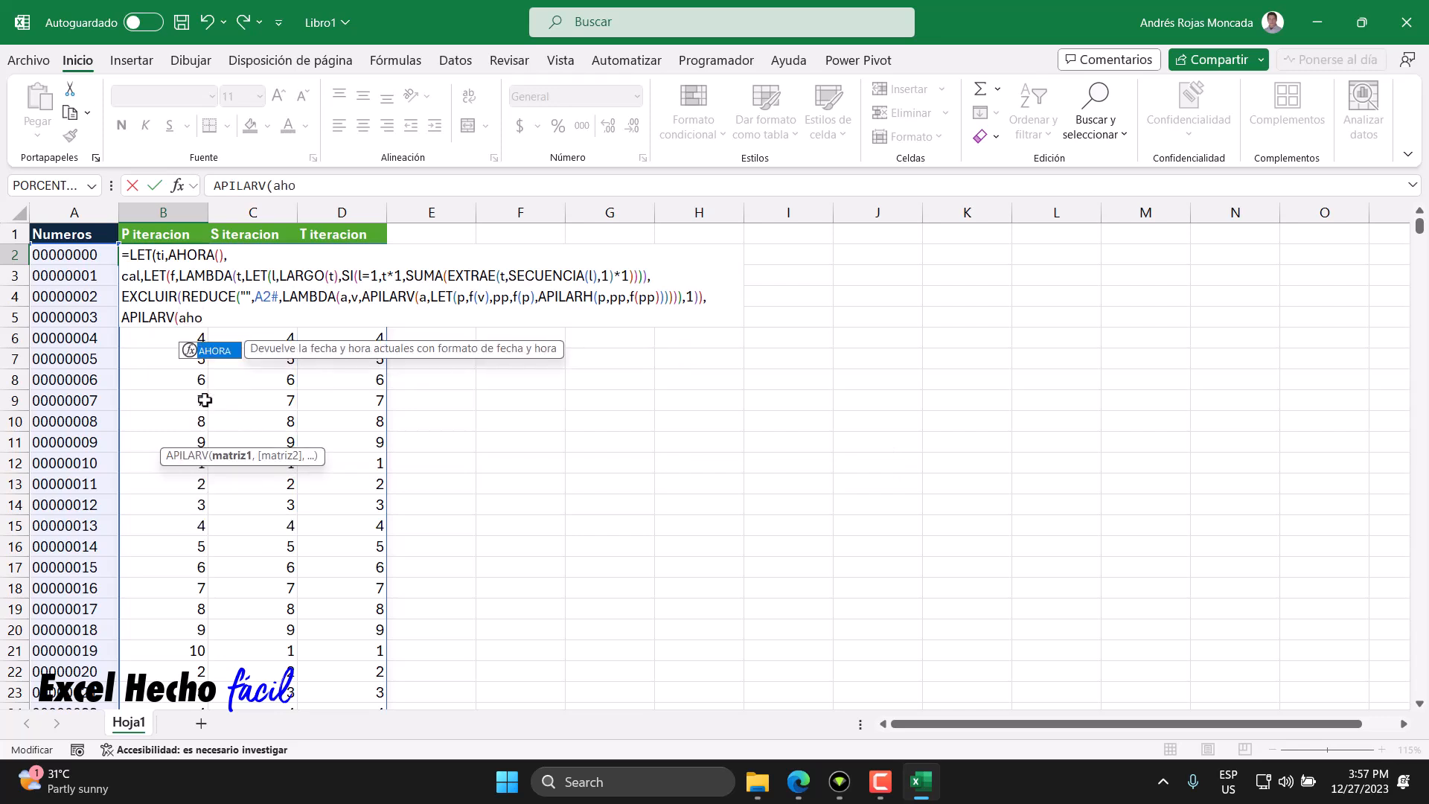
key("Tab")
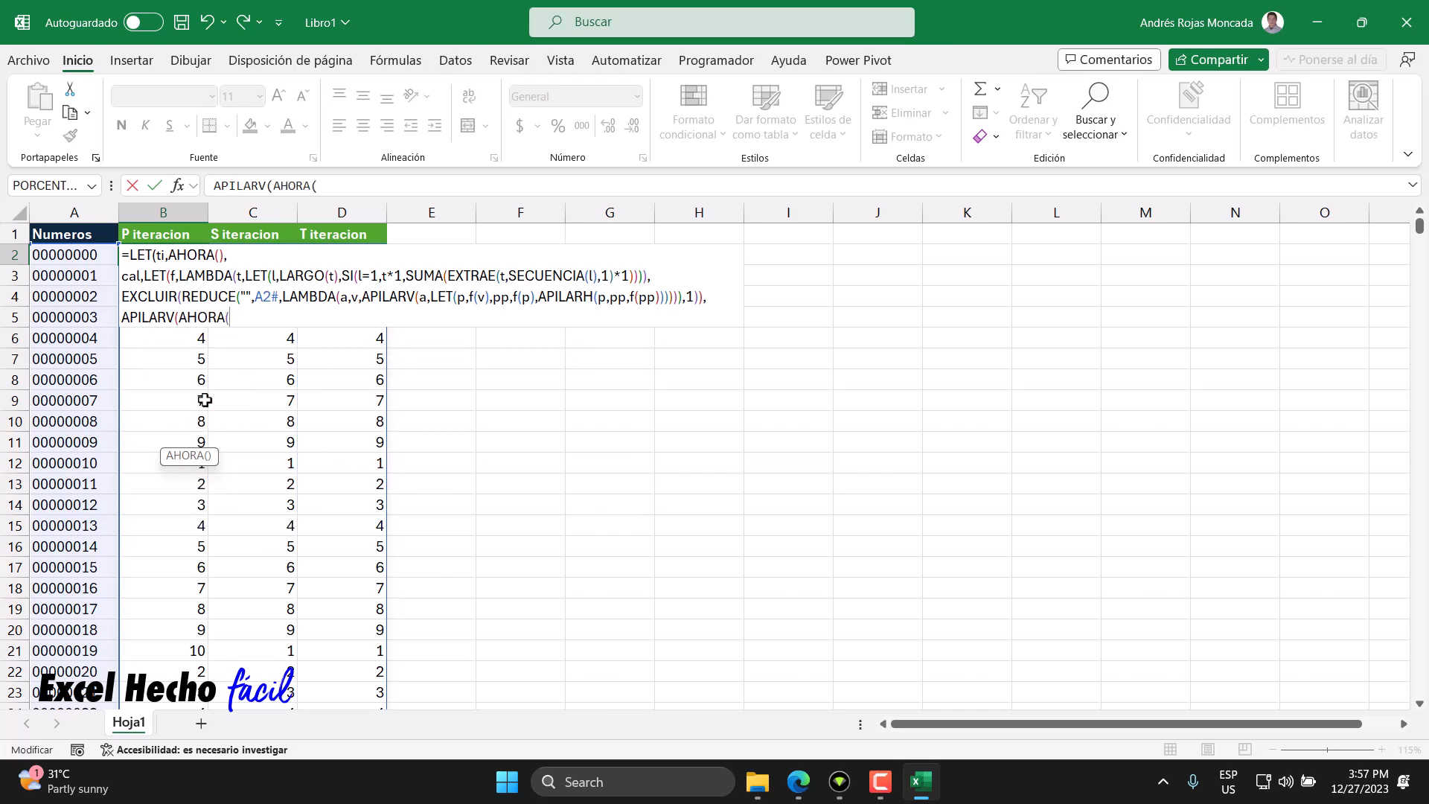
type(")")
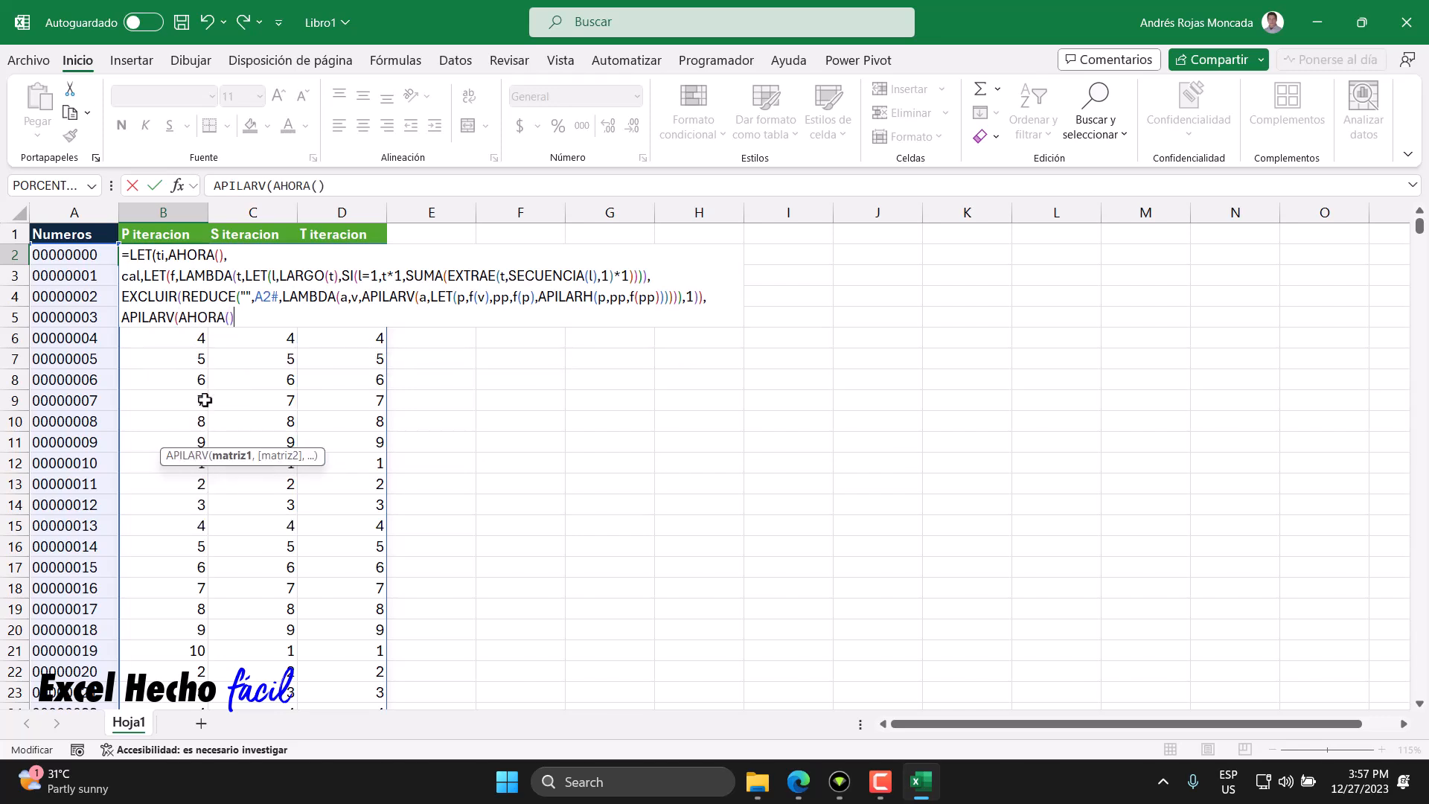
type("-ti")
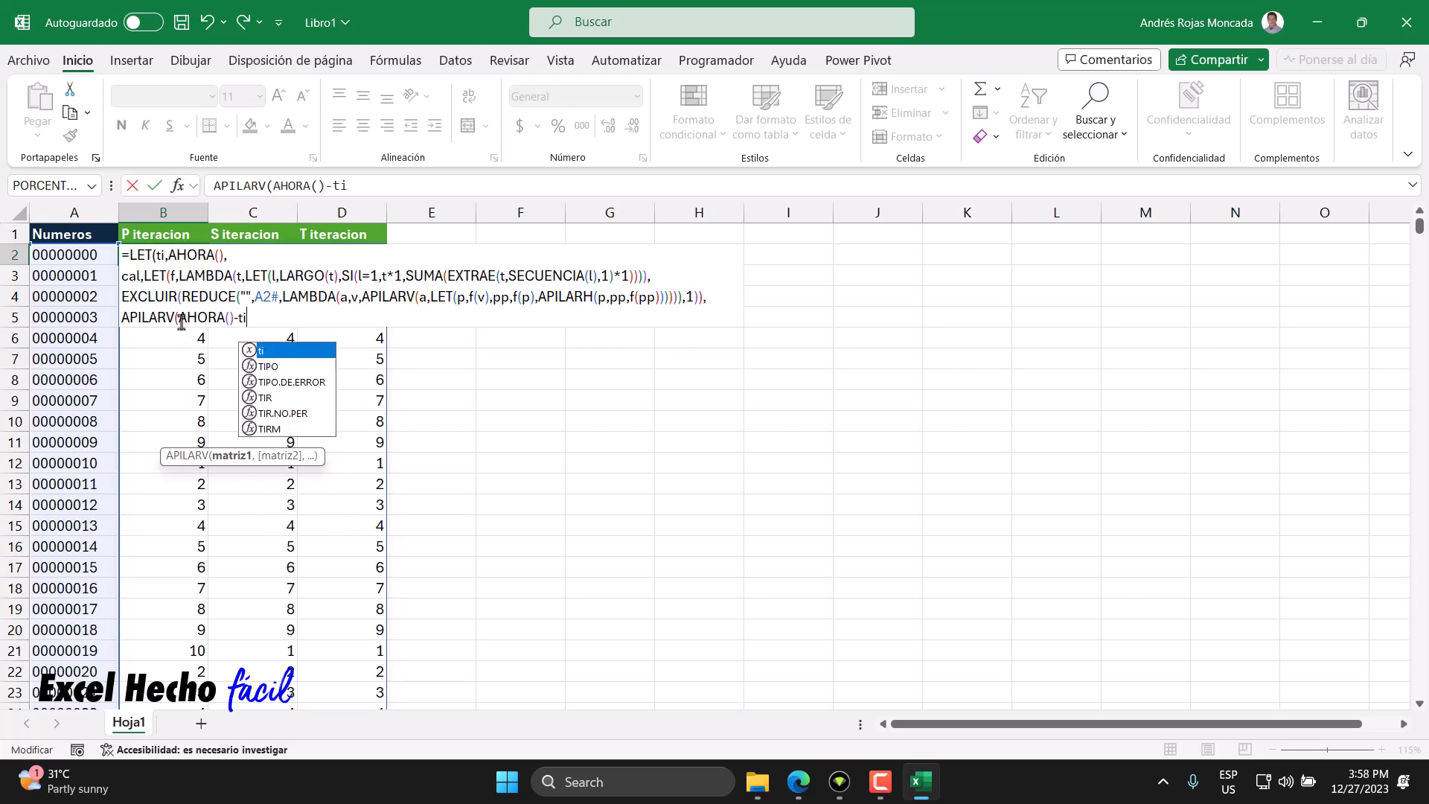
- Finish the first APILARV item as AHORA() minus ti and highlight its parts alongside the cal variable
left_click_drag(179, 319, 233, 319)
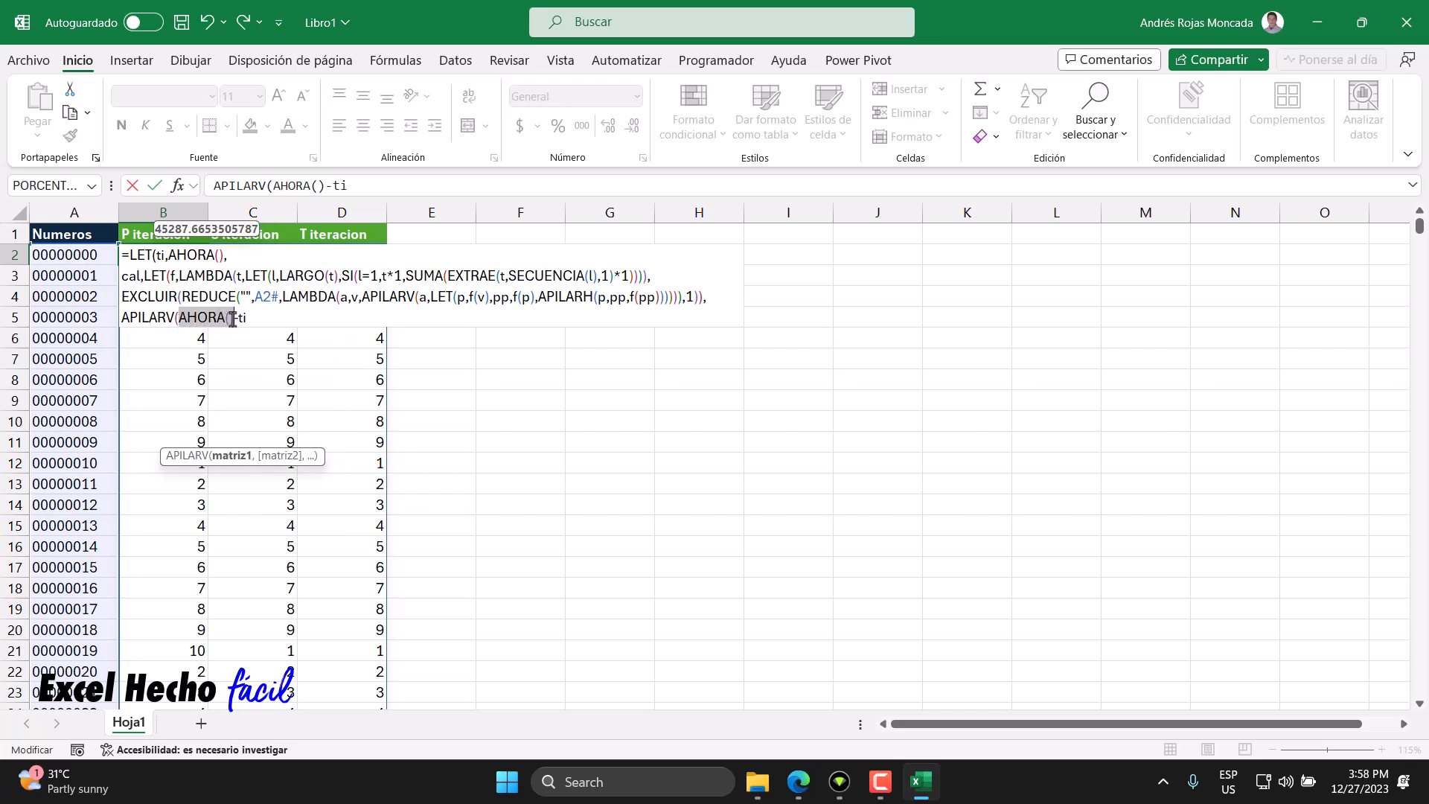
left_click_drag(141, 277, 122, 278)
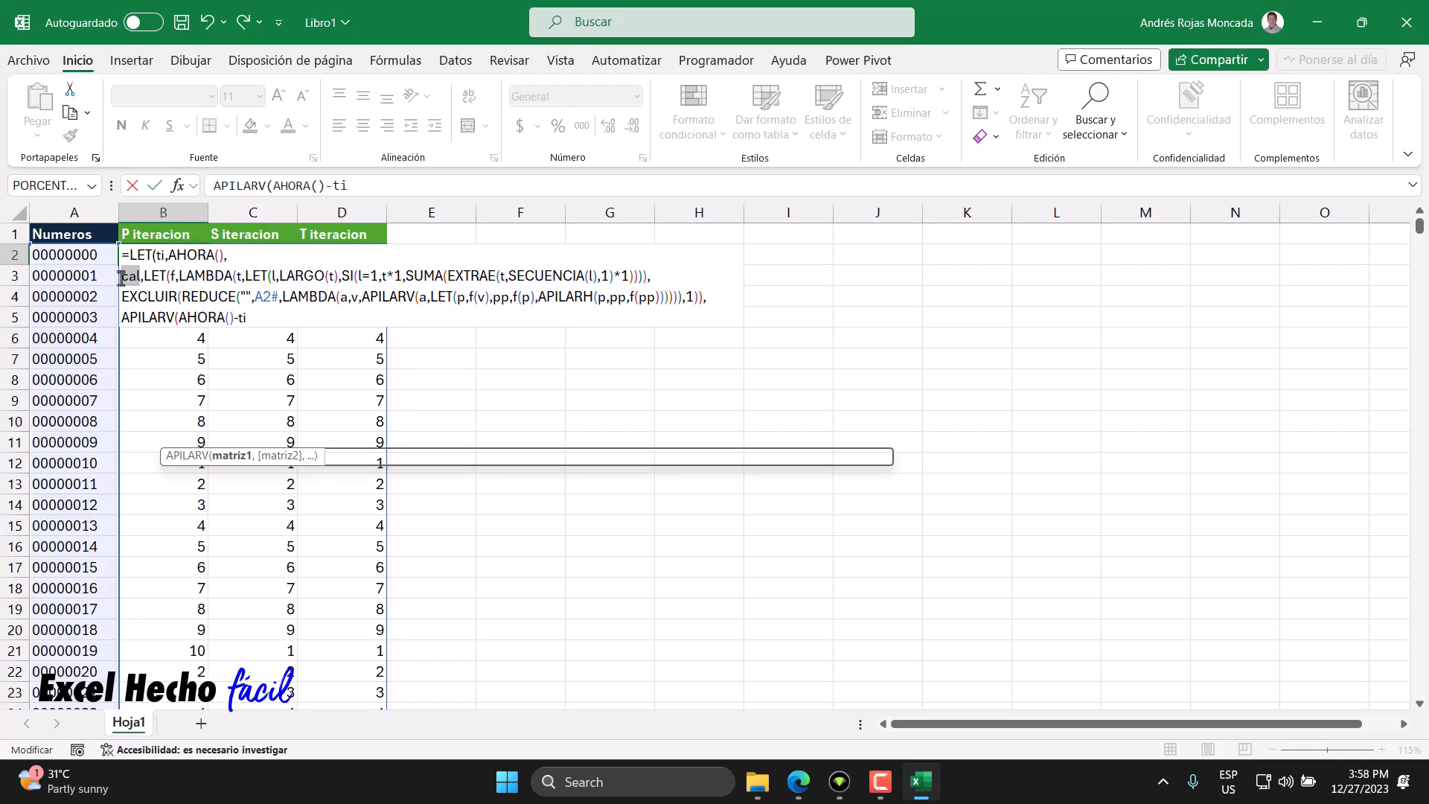
left_click_drag(179, 319, 236, 318)
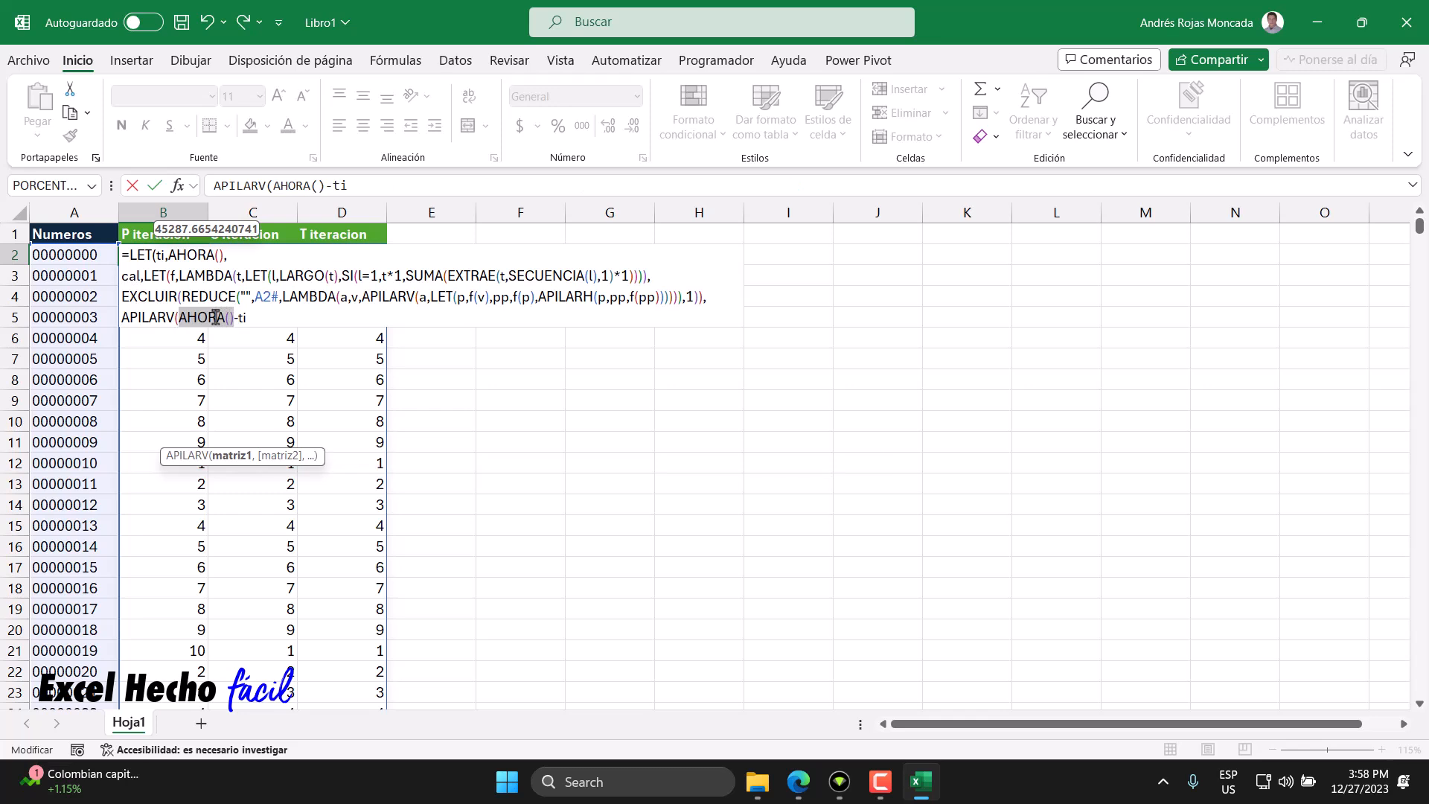
left_click_drag(141, 277, 124, 276)
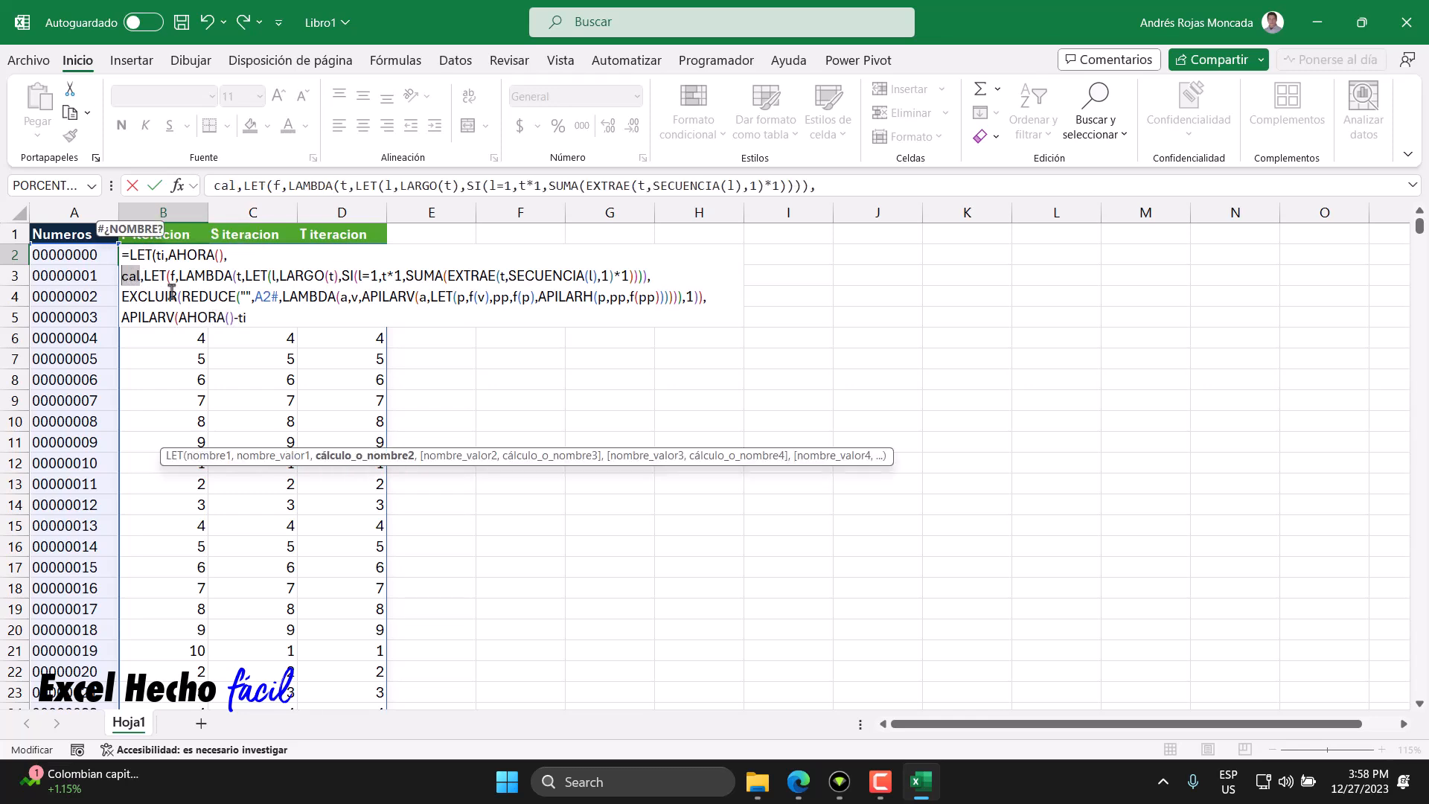
type("-")
left_click_drag(234, 320, 180, 325)
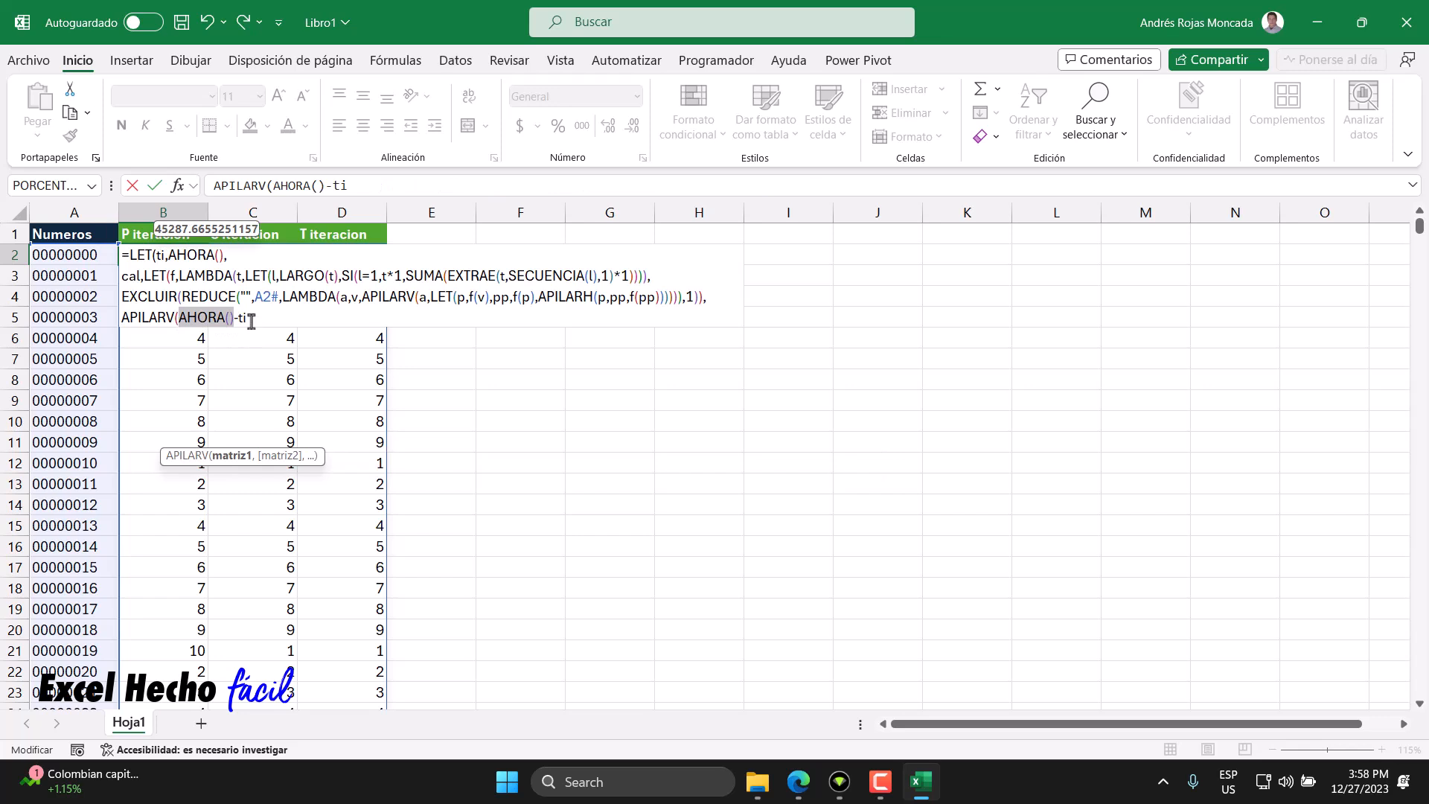
left_click_drag(252, 322, 181, 322)
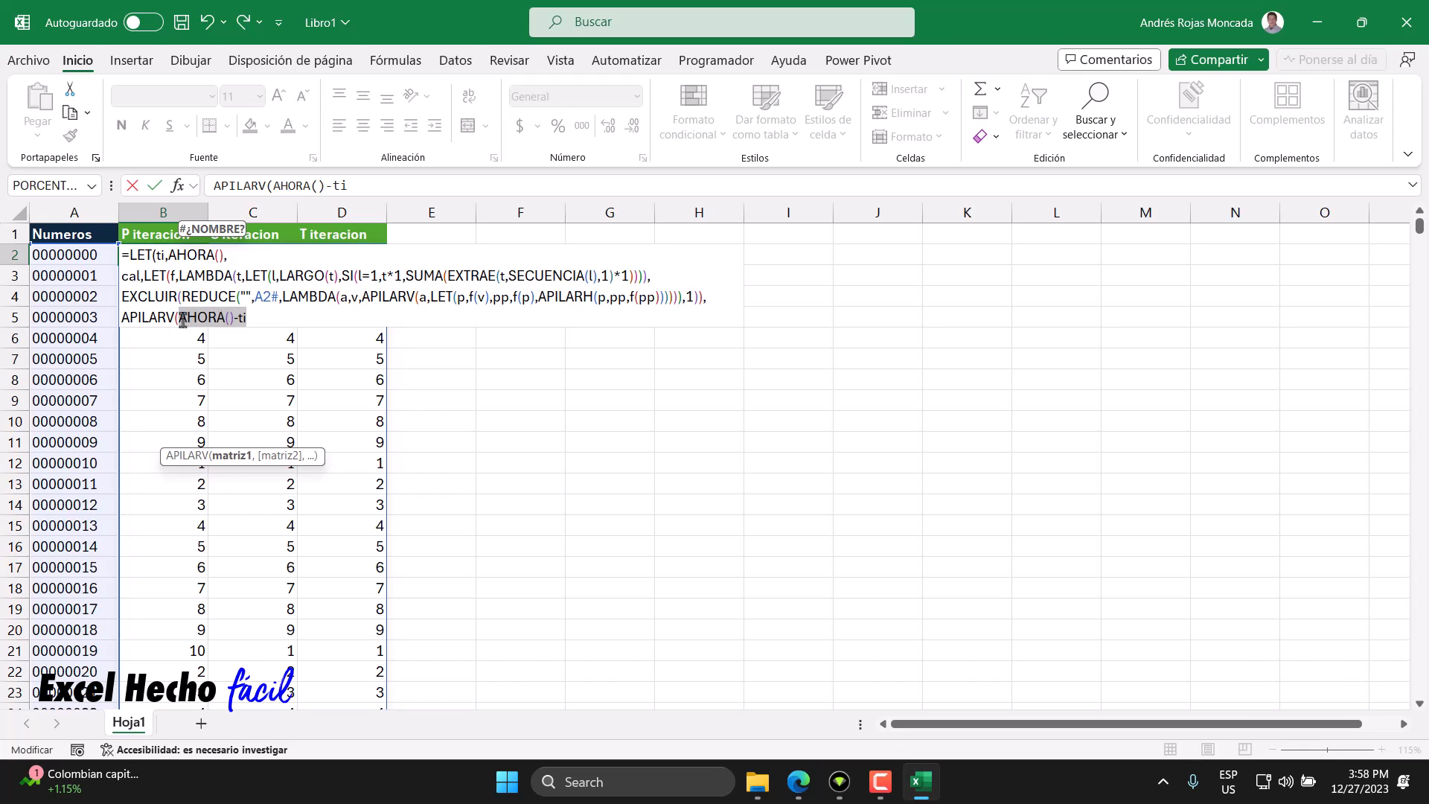
left_click(180, 318)
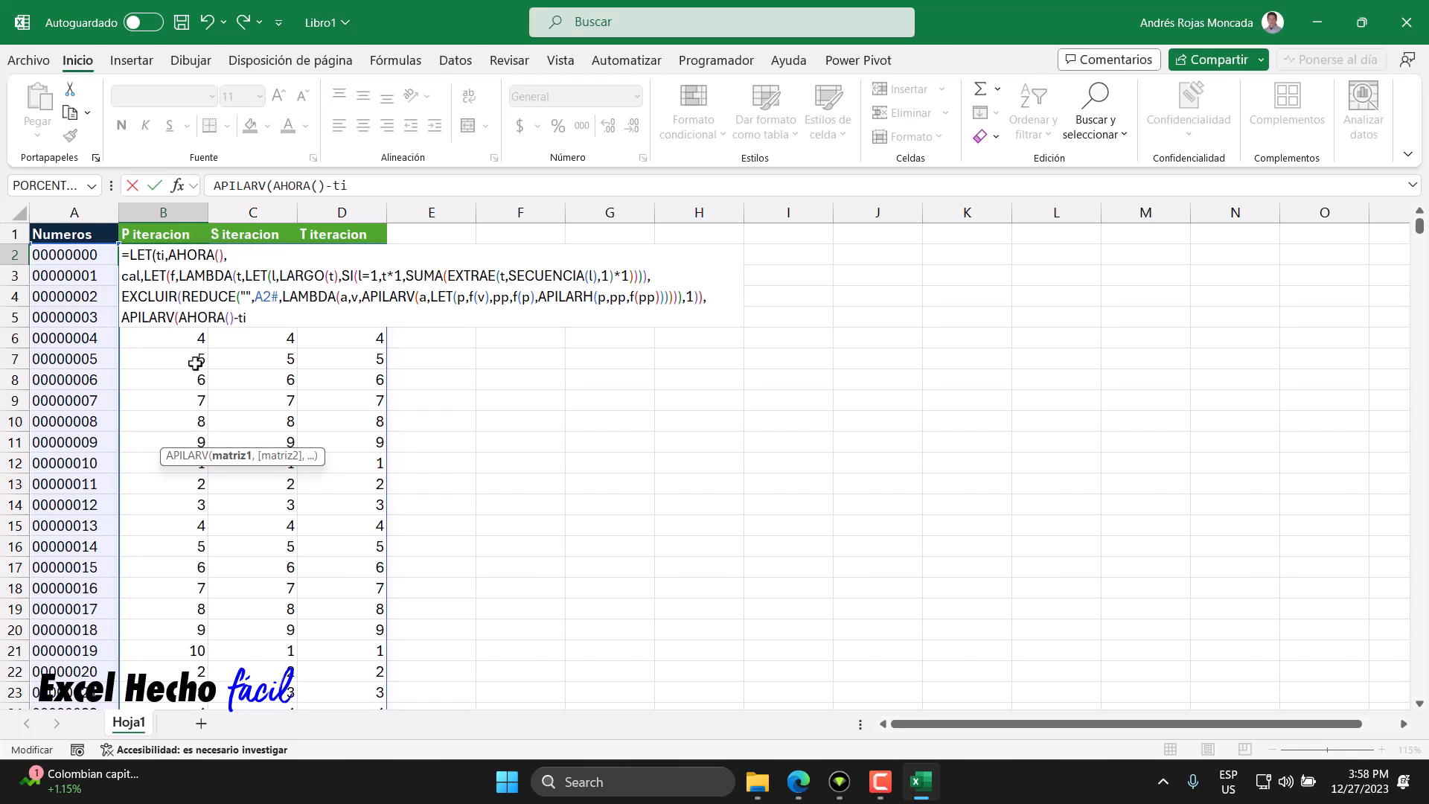
- Wrap AHORA()-ti in a TEXTO function and add the separator for its format argument
type("TEXTO(")
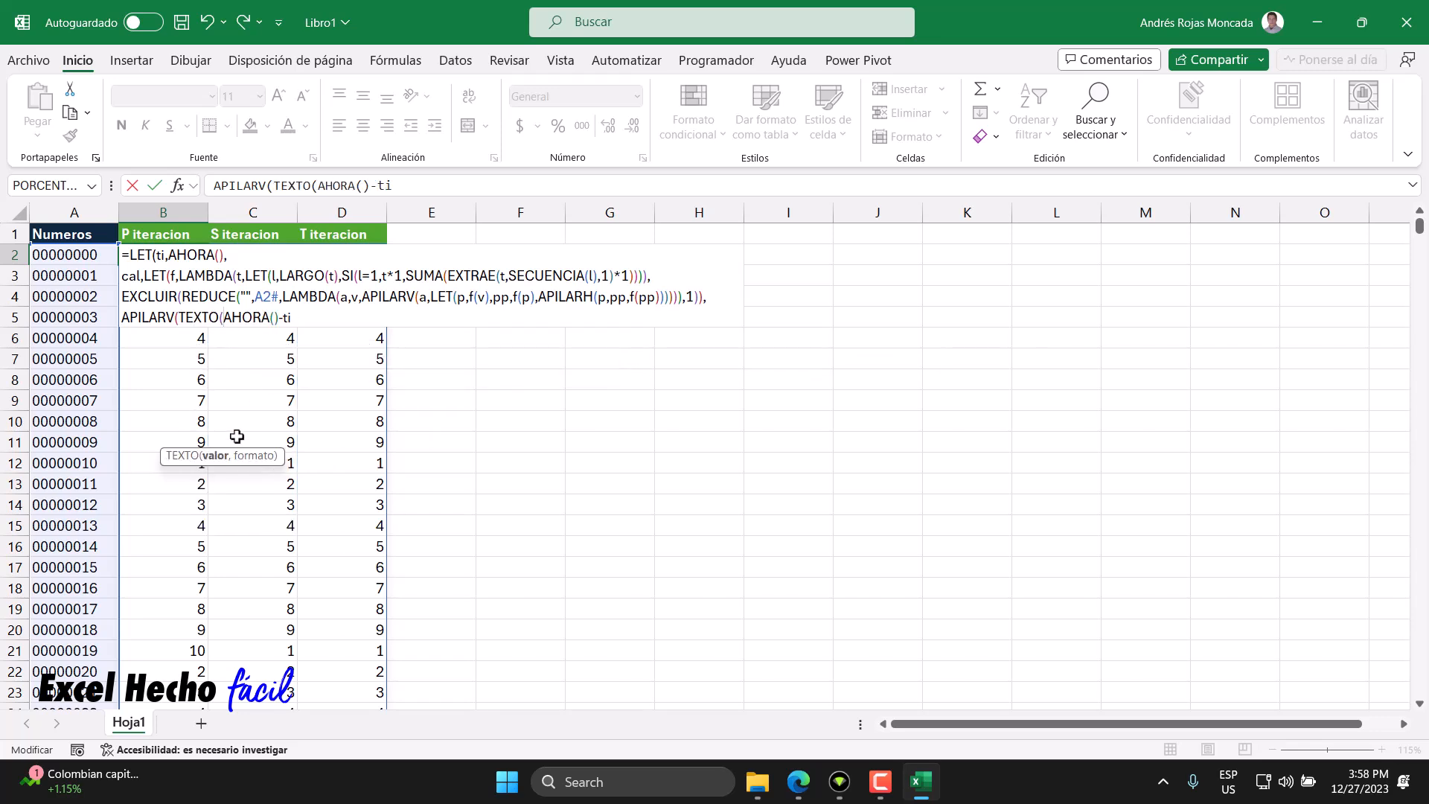
left_click(216, 457)
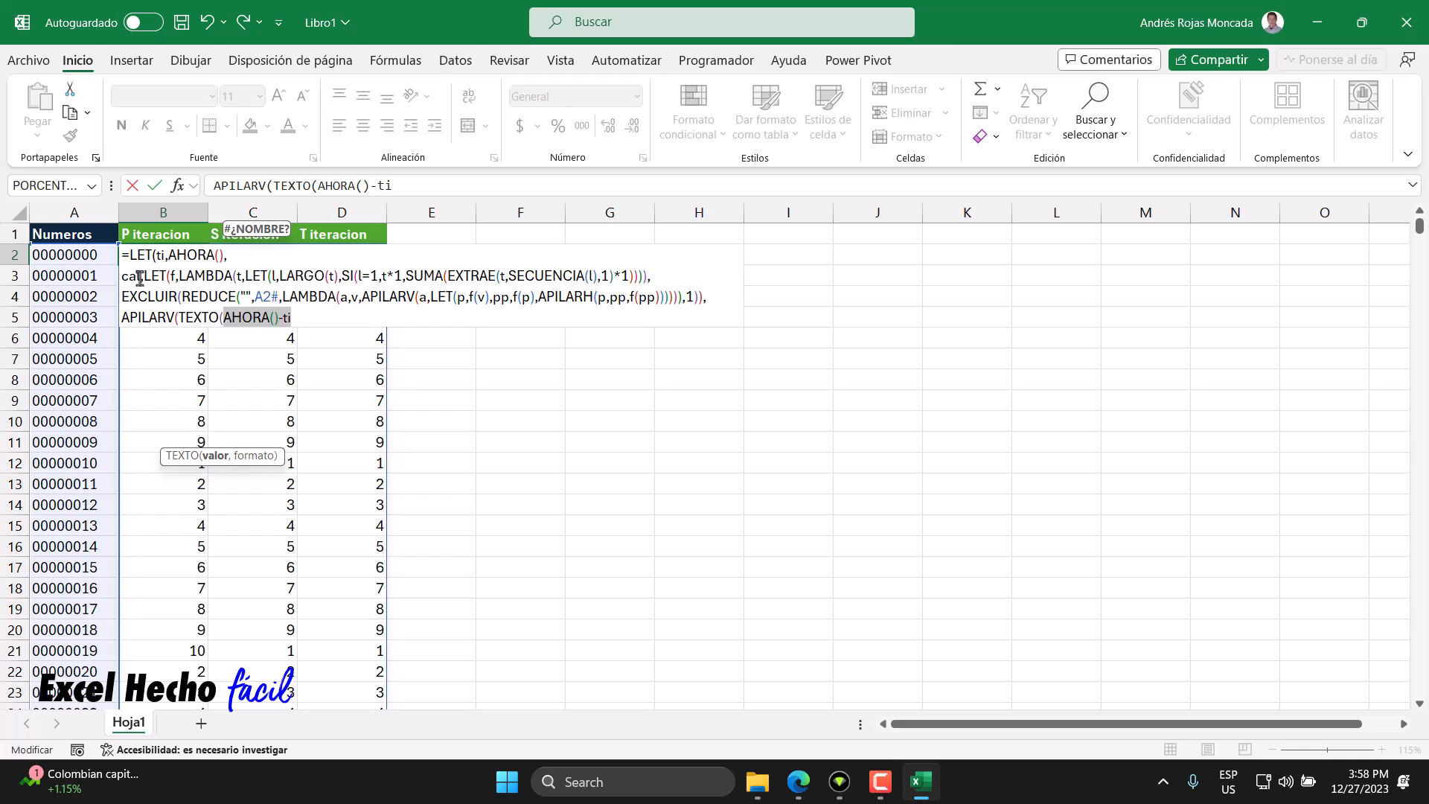
left_click(298, 320)
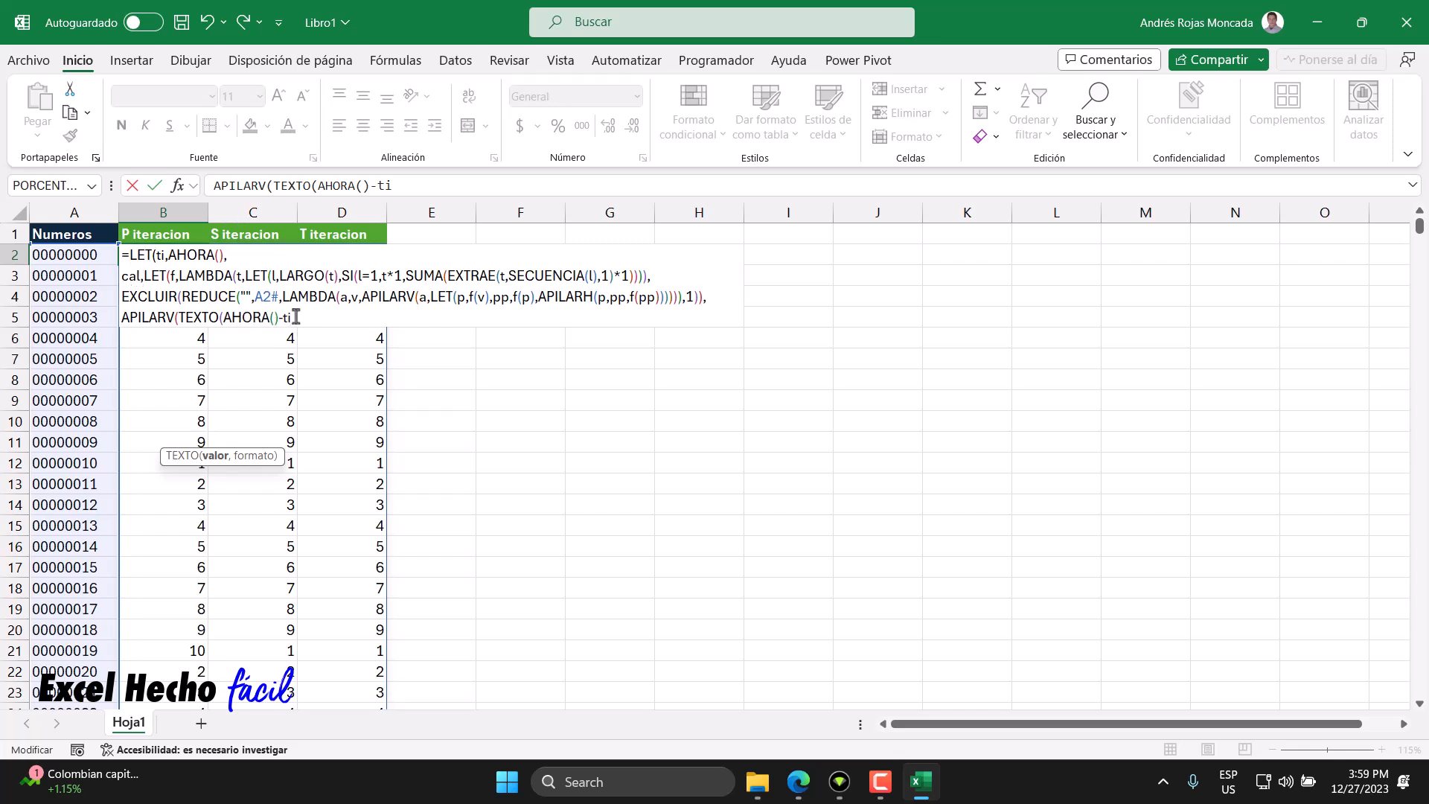
type(",")
left_click(212, 455)
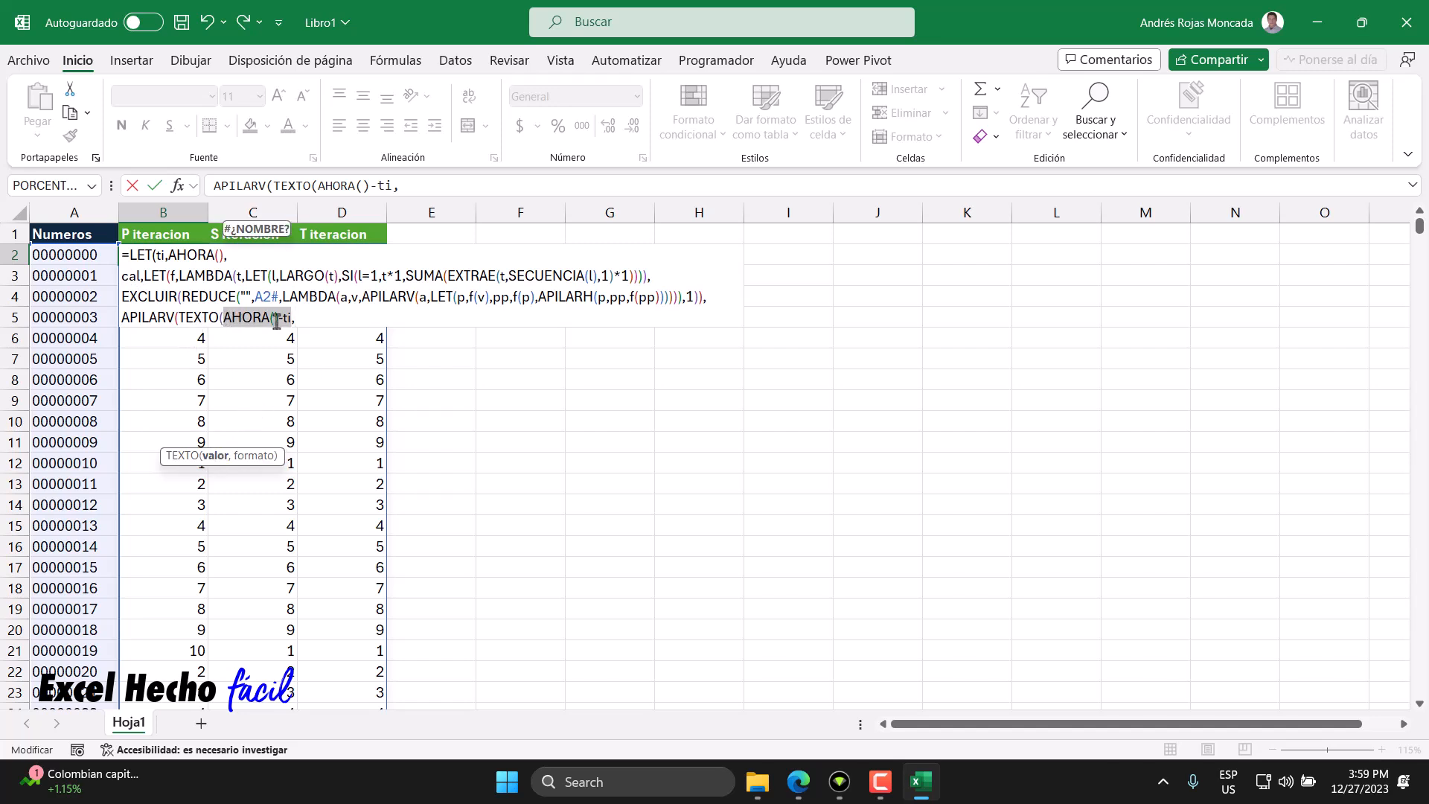
key("End")
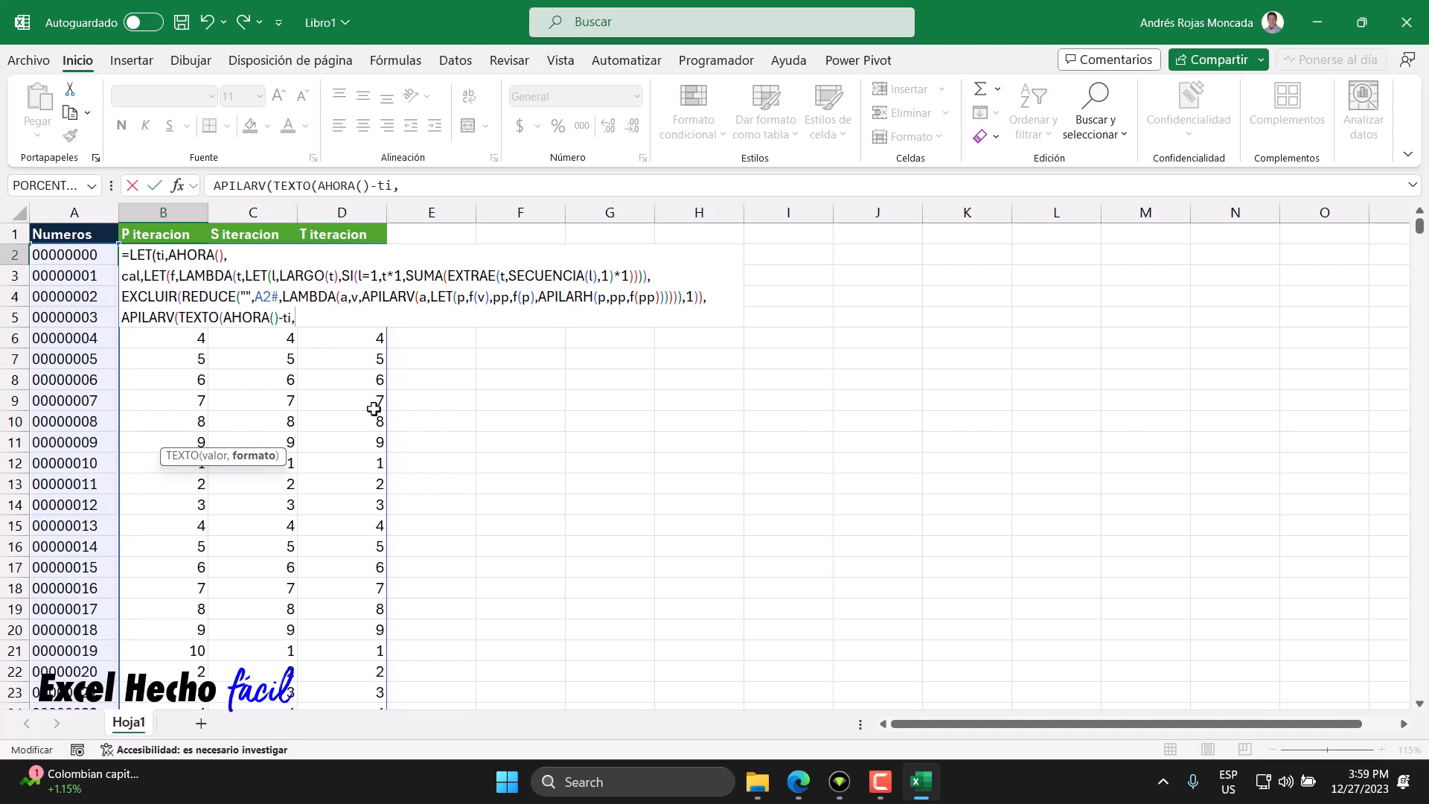
- Enter the TEXTO format string starting as "[s].000" for seconds with three decimals
type("\"[s]")
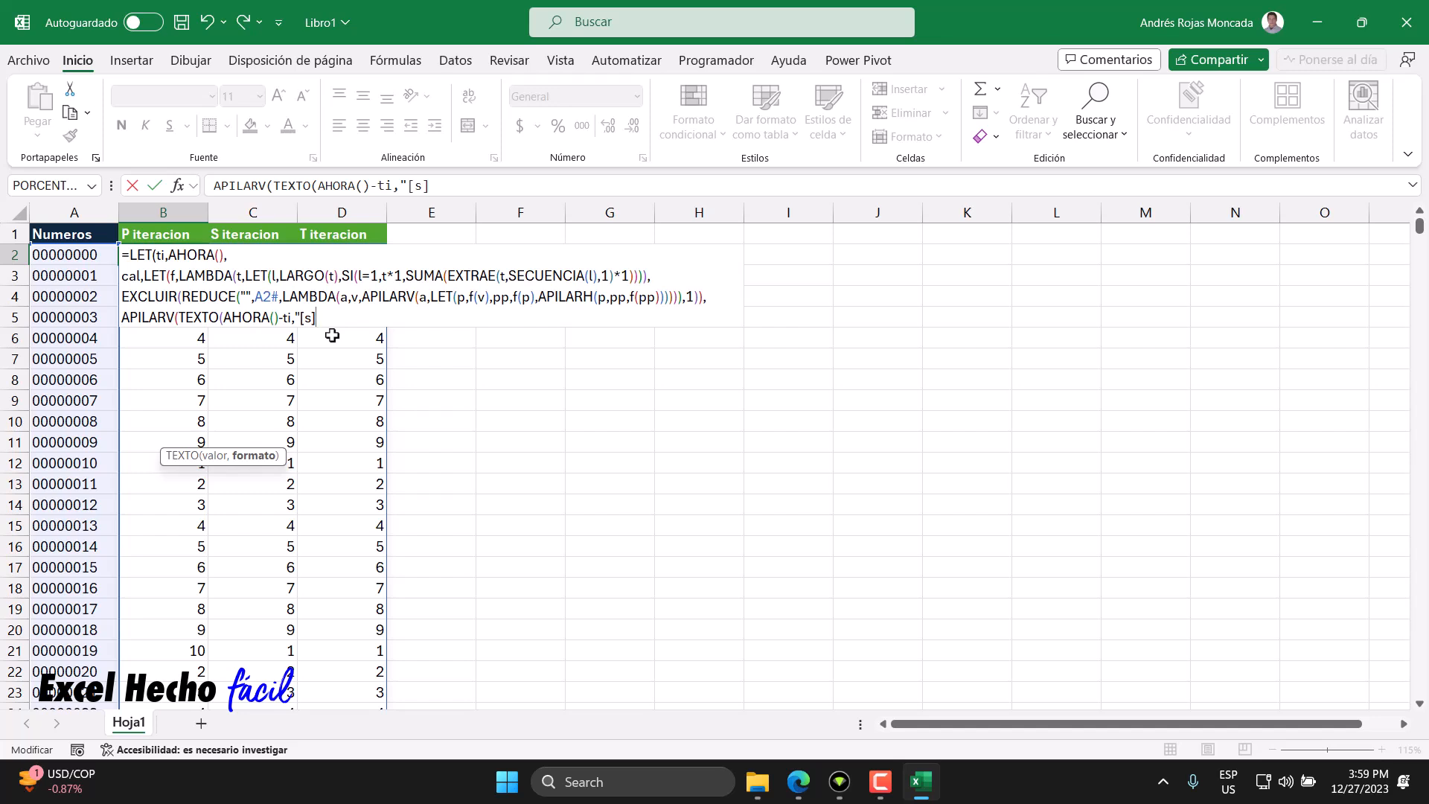
type(".000")
left_click_drag(320, 318, 345, 319)
type("999")
left_click_drag(320, 318, 351, 321)
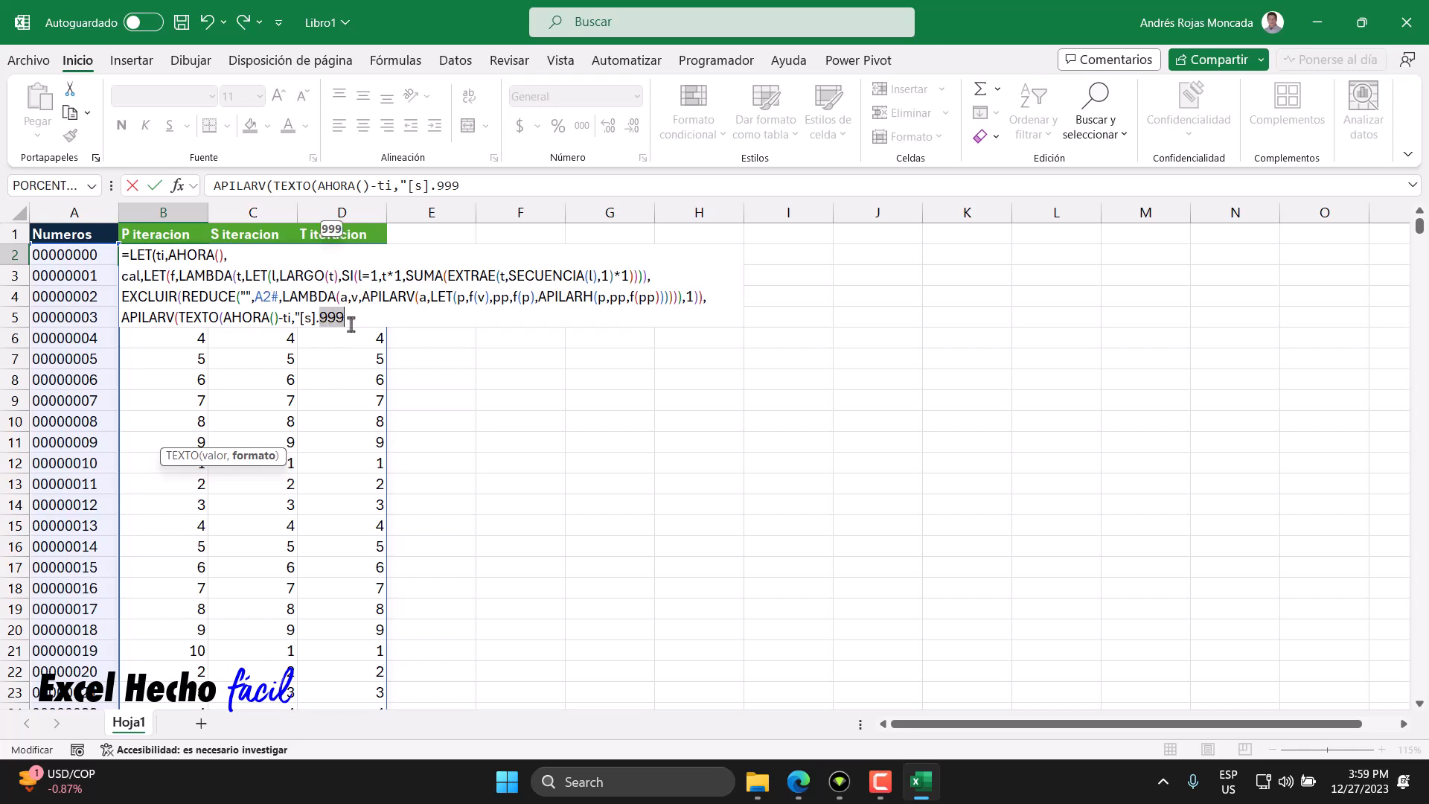
type("000")
- Append a literal s to the format so it reads "[s].000\s"
mouse_move(319, 313)
left_mouse_down()
mouse_move(346, 317)
mouse_move(307, 322)
left_mouse_up()
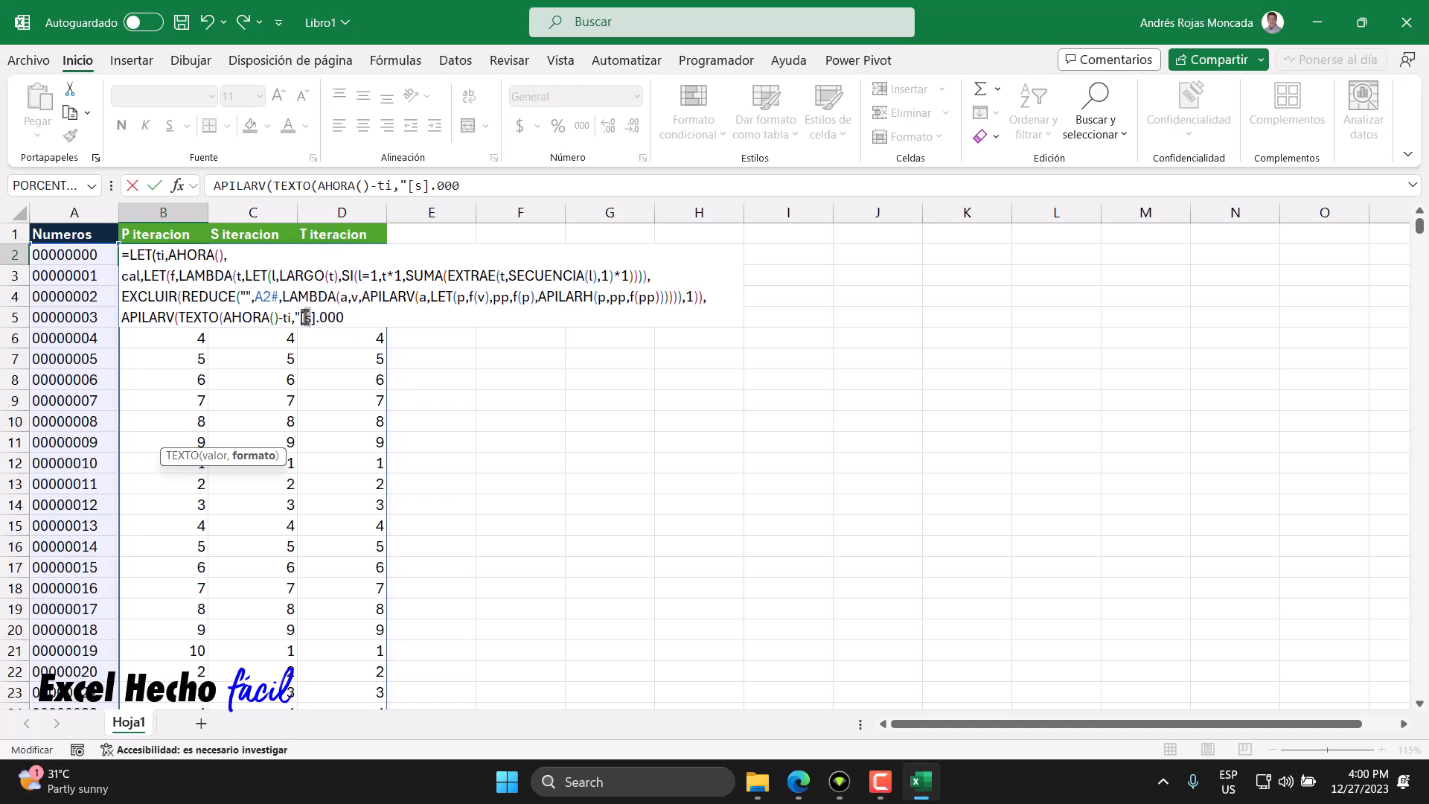
left_click(347, 321)
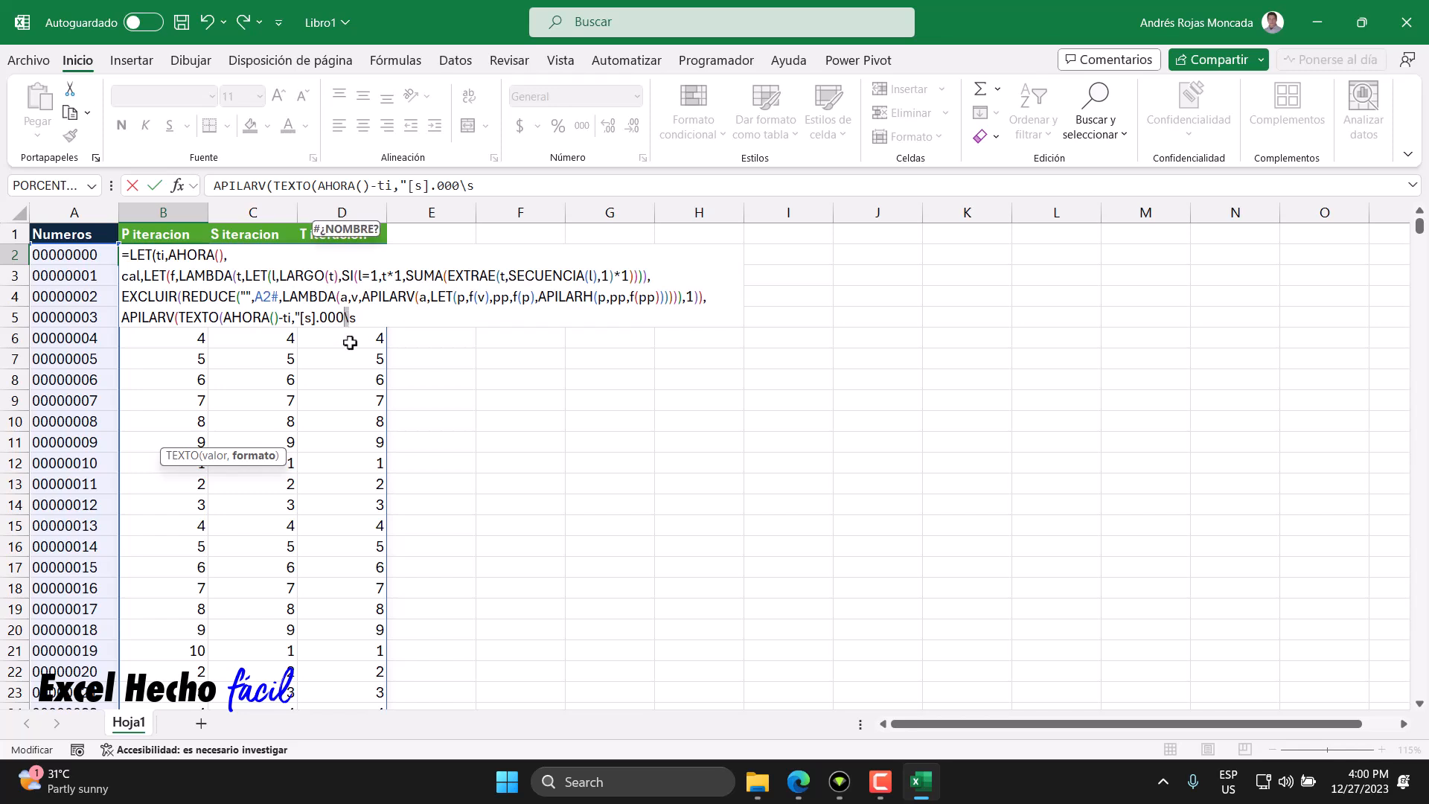
key("Delete")
type("\\")
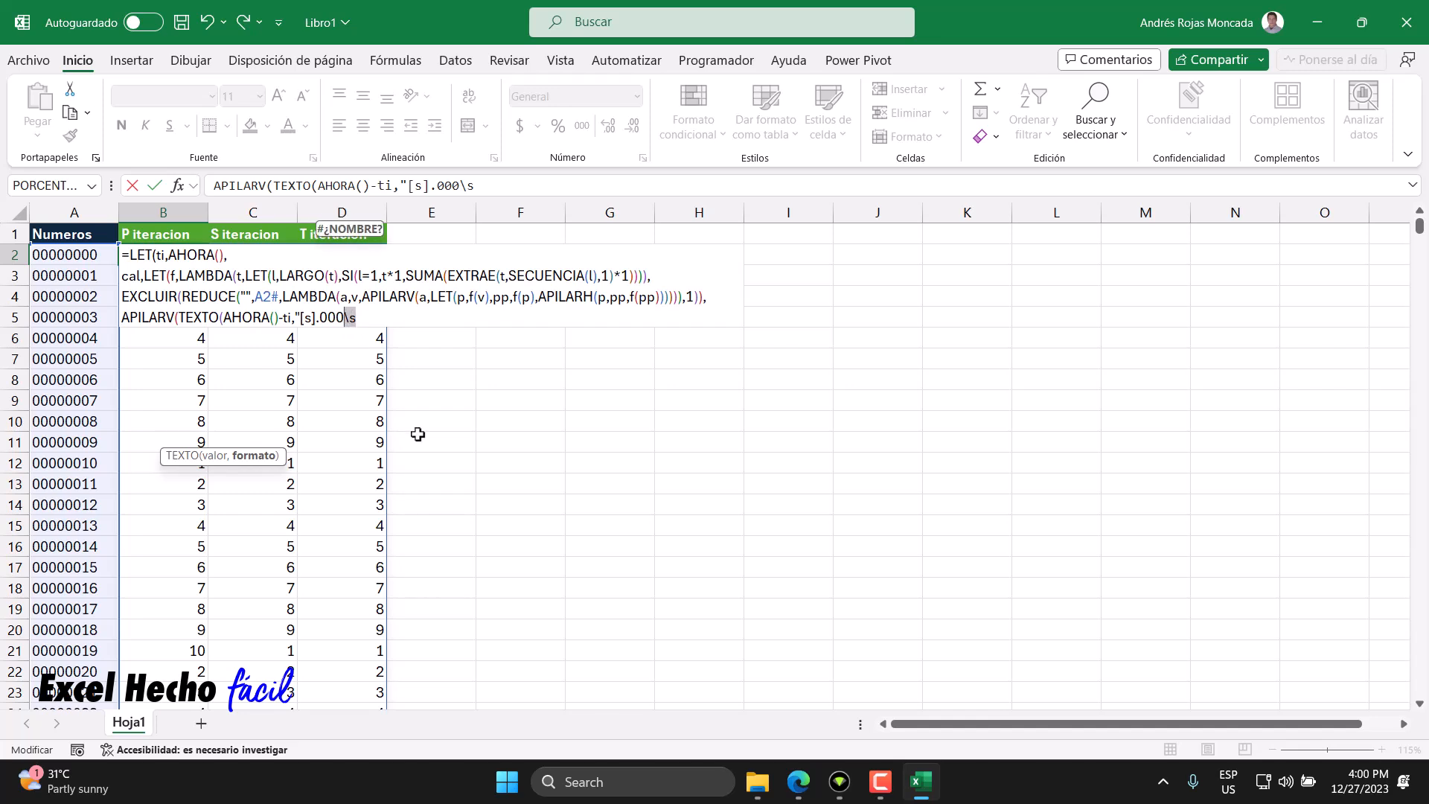
type("\"\"")
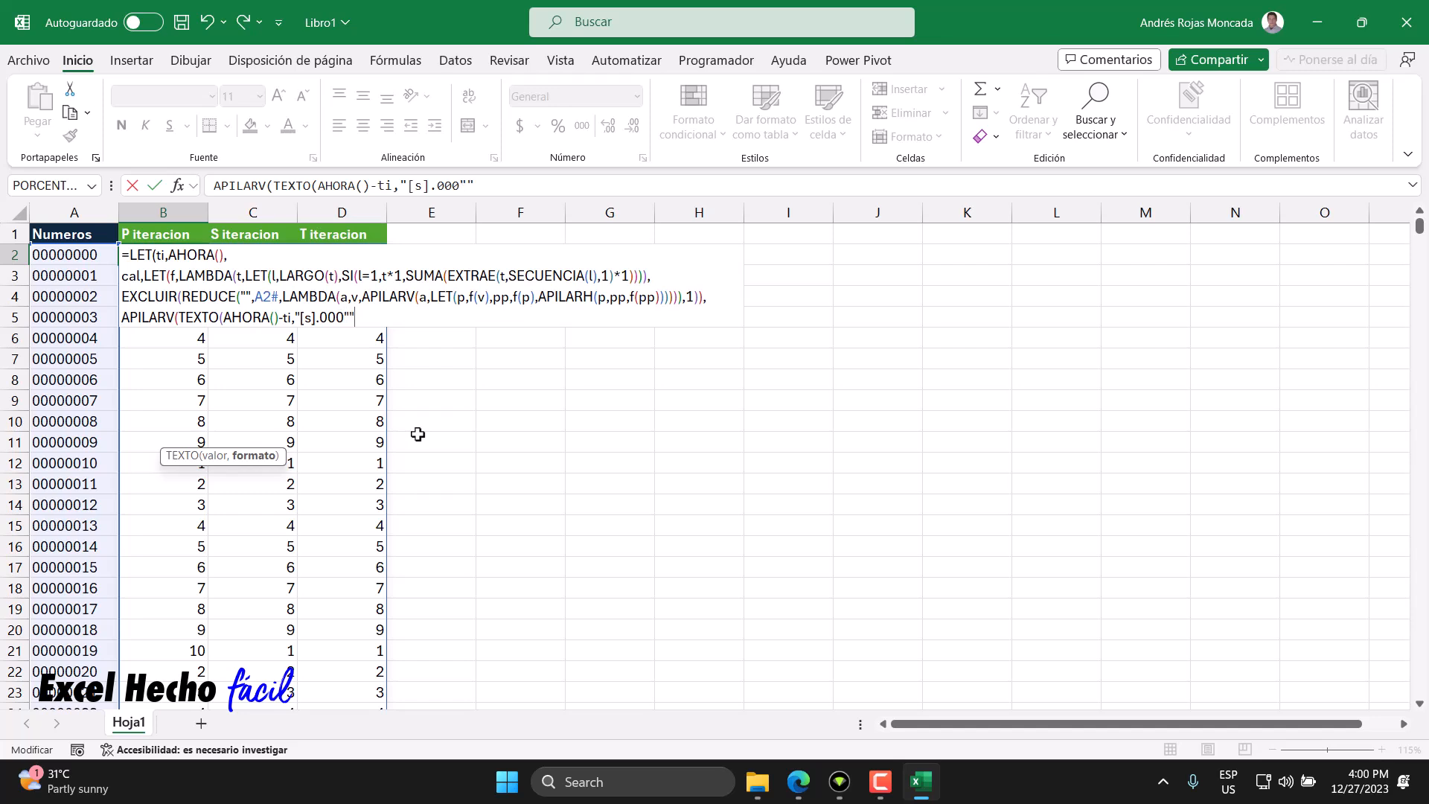
type("s\"\"")
left_click(297, 317)
left_click(343, 317)
left_click(369, 317)
left_click_drag(361, 318, 345, 315)
type("\\")
left_click_drag(295, 317, 388, 315)
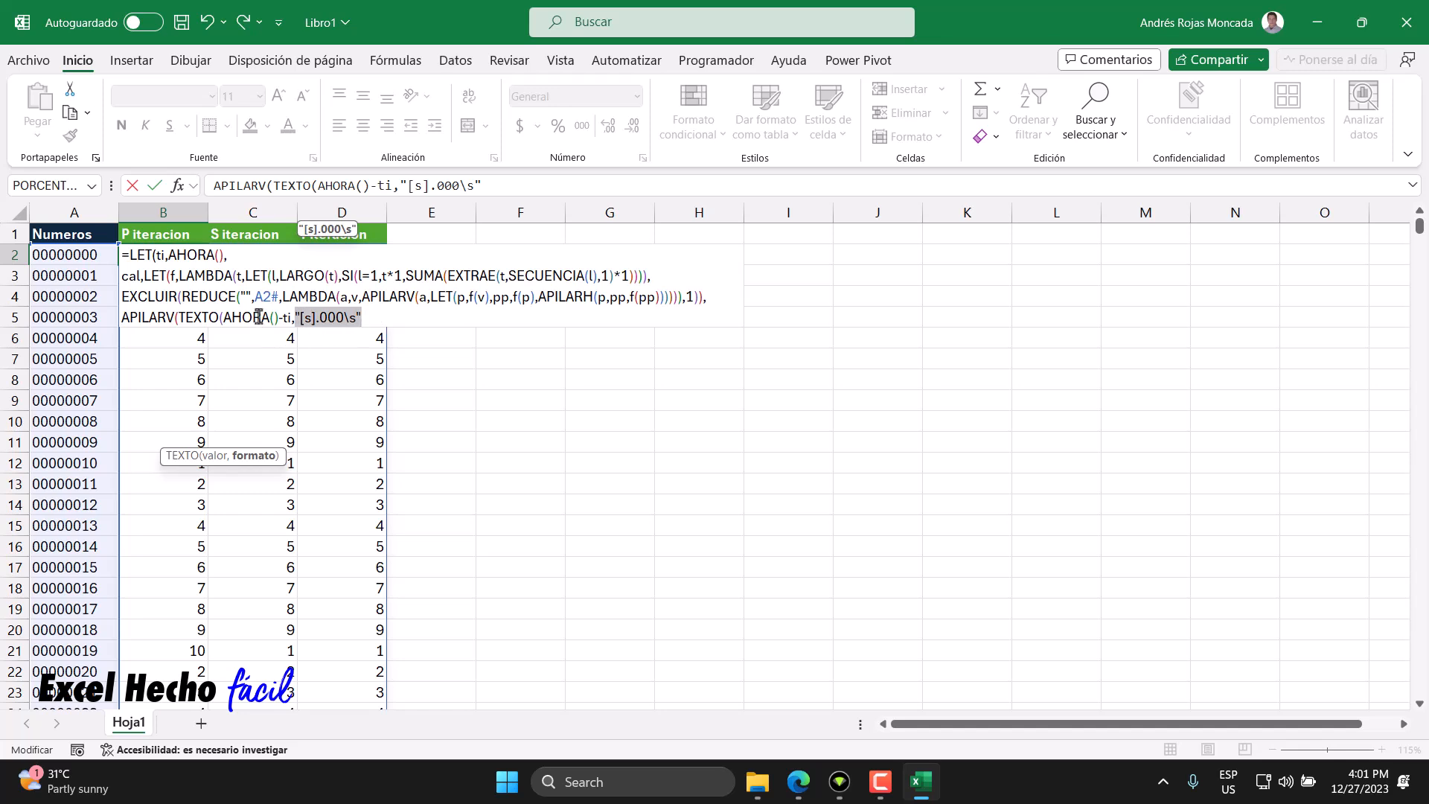
left_click_drag(222, 317, 289, 318)
left_click(363, 318)
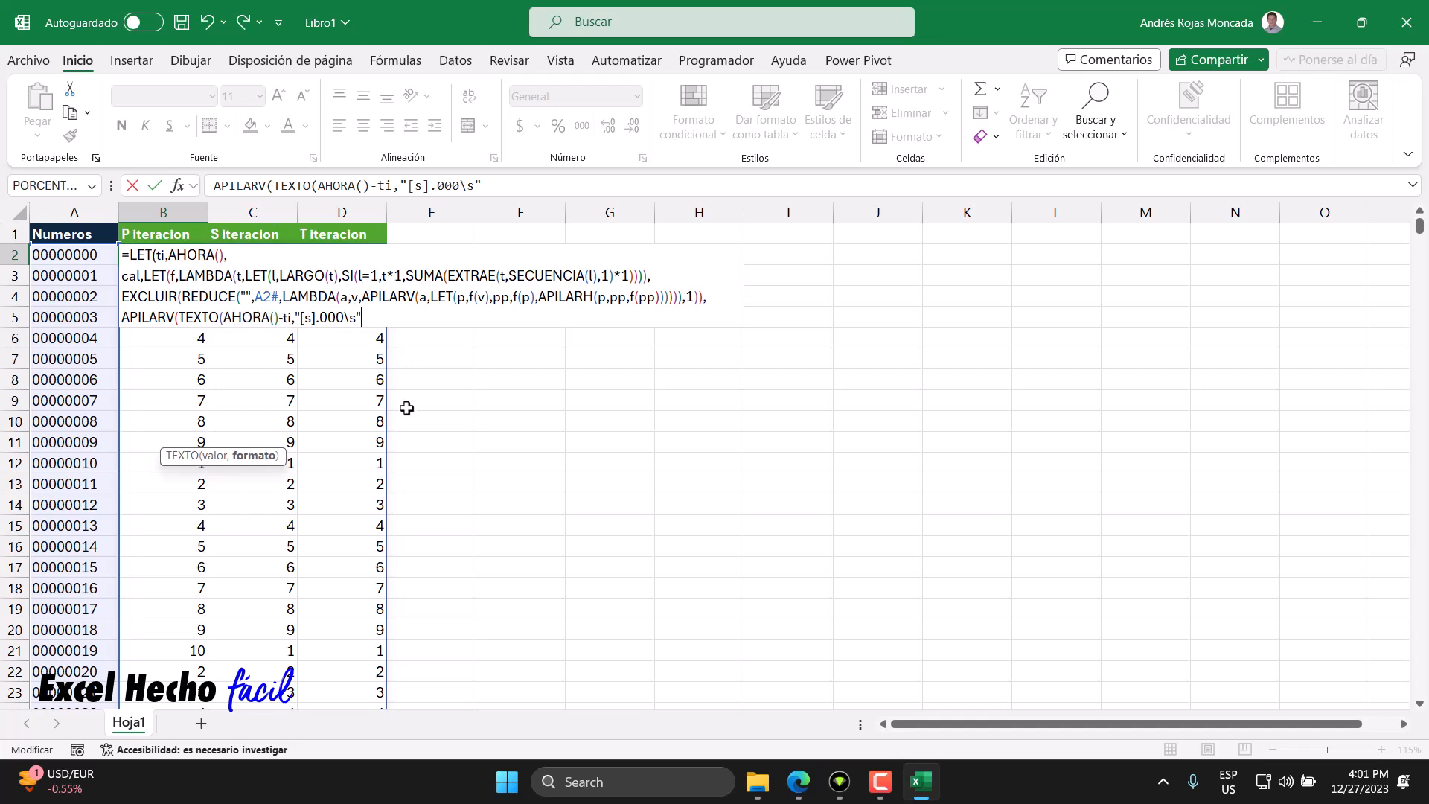
- Close TEXTO, add cal as the second APILARV item, close APILARV and LET, and confirm the formula
type(")")
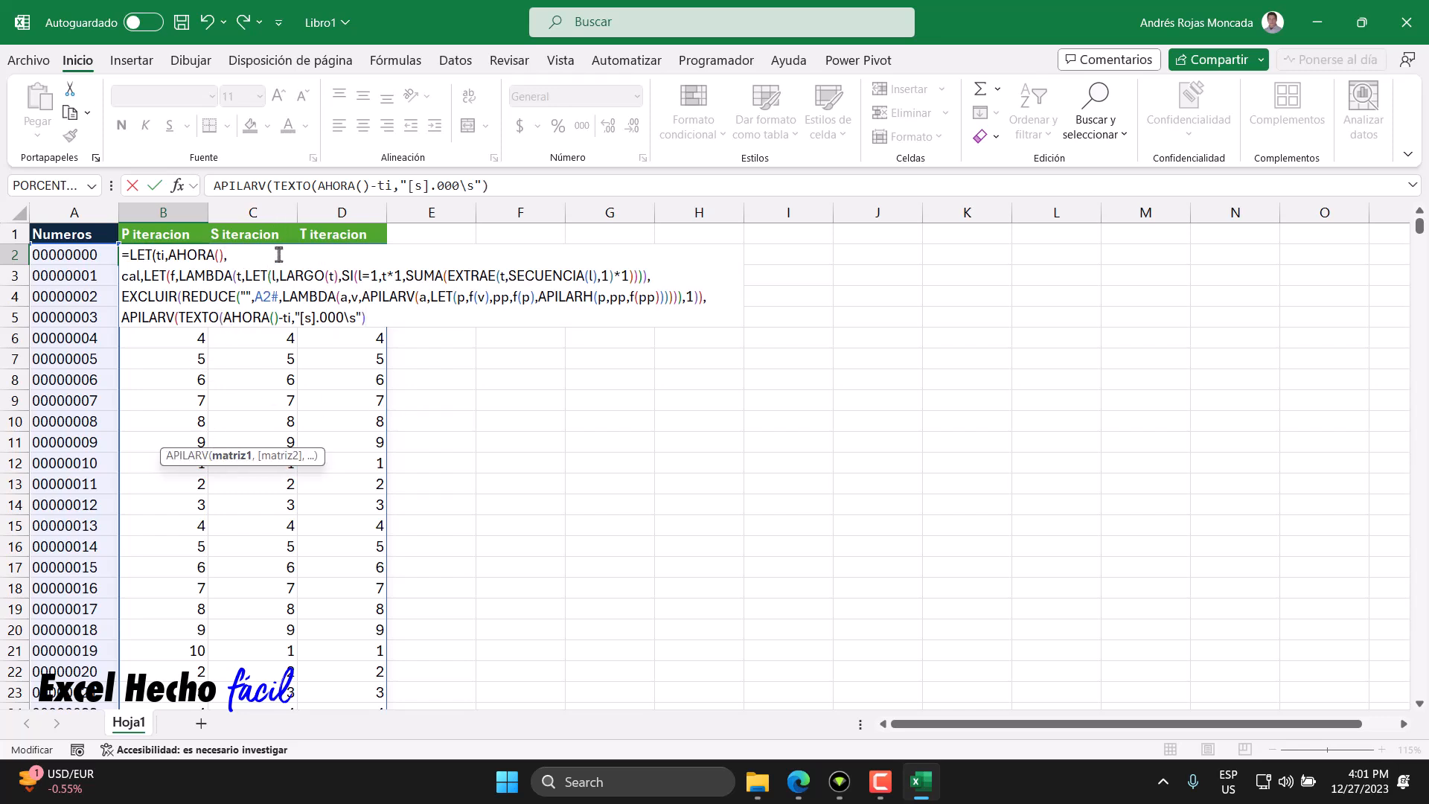
type(",cal")
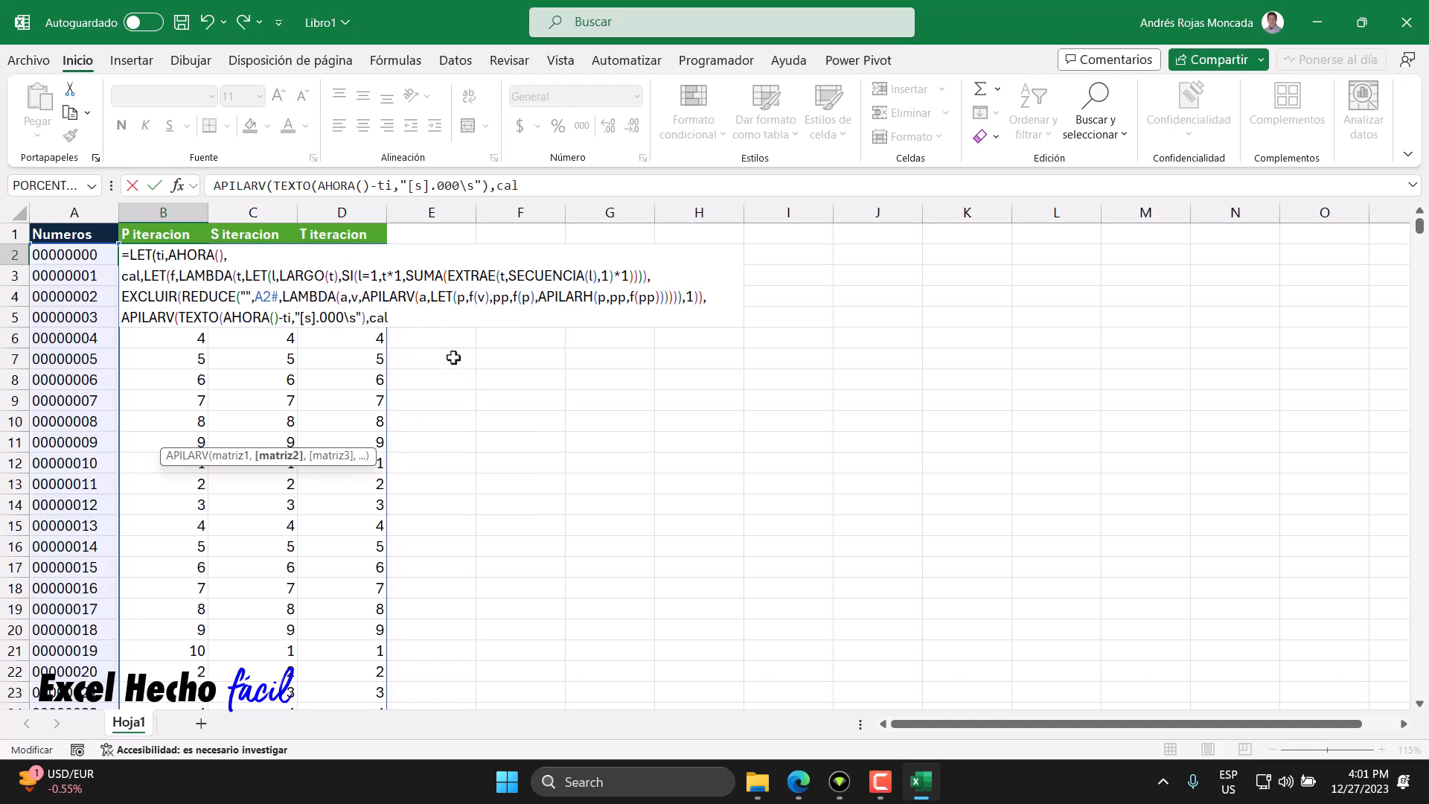
type(")")
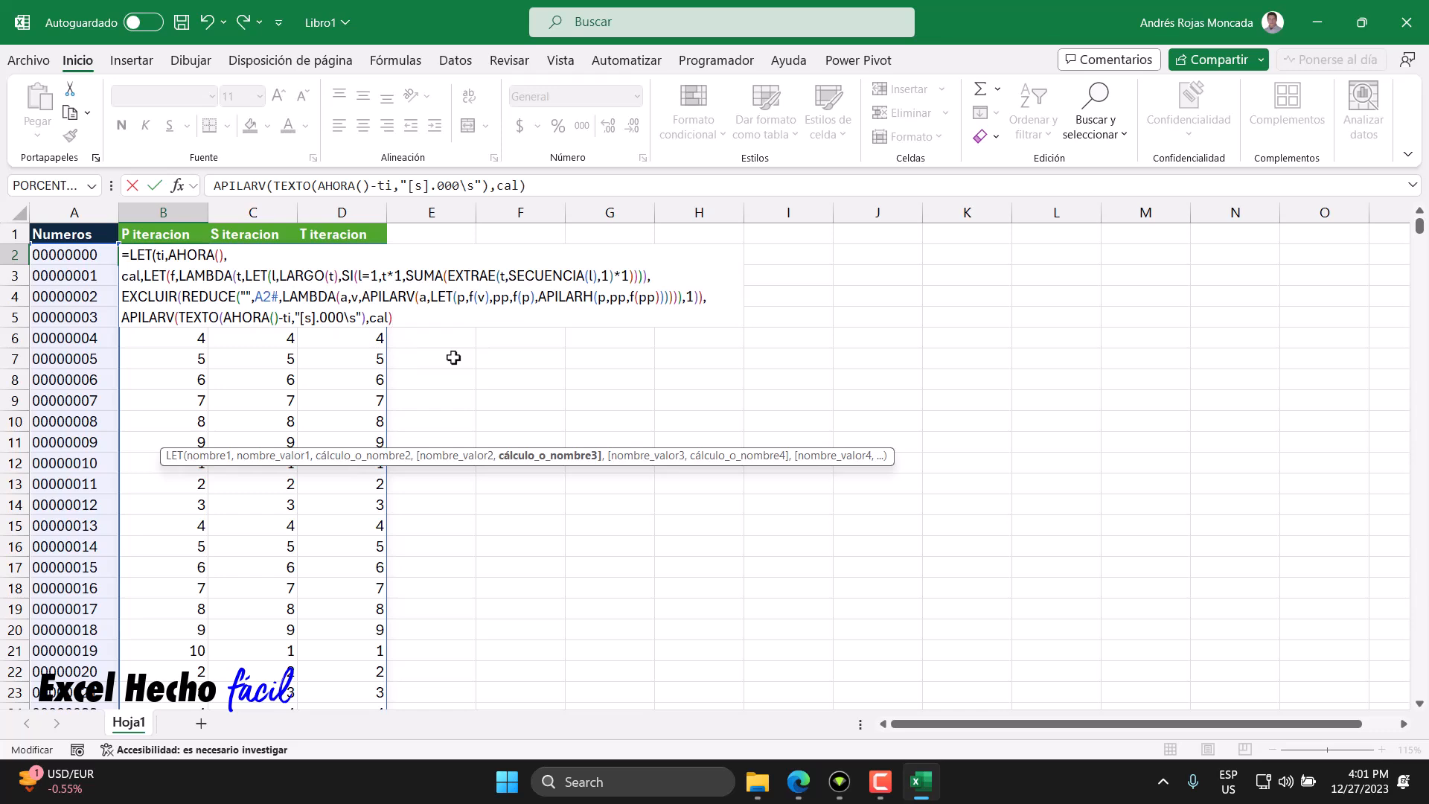
type(")")
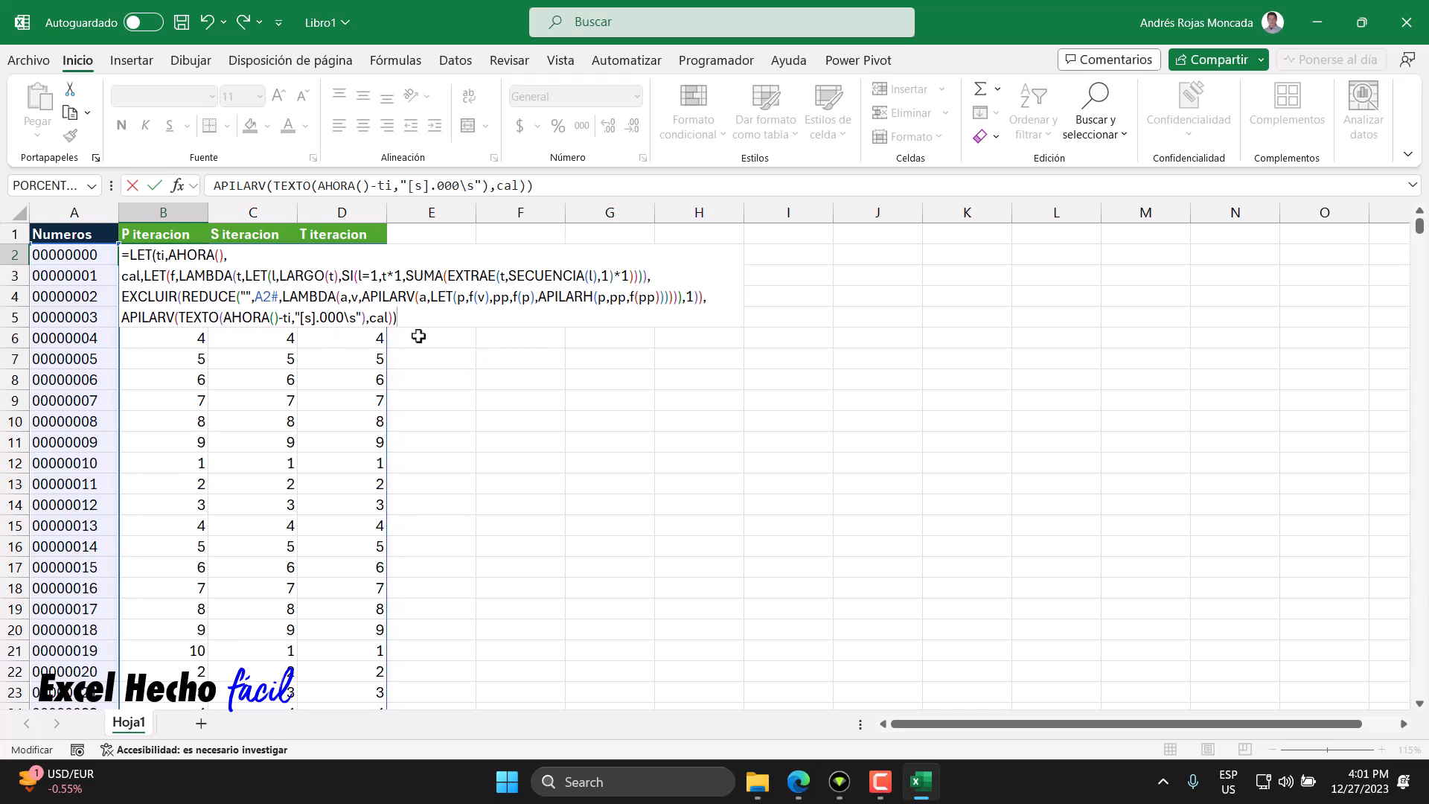
key("Return")
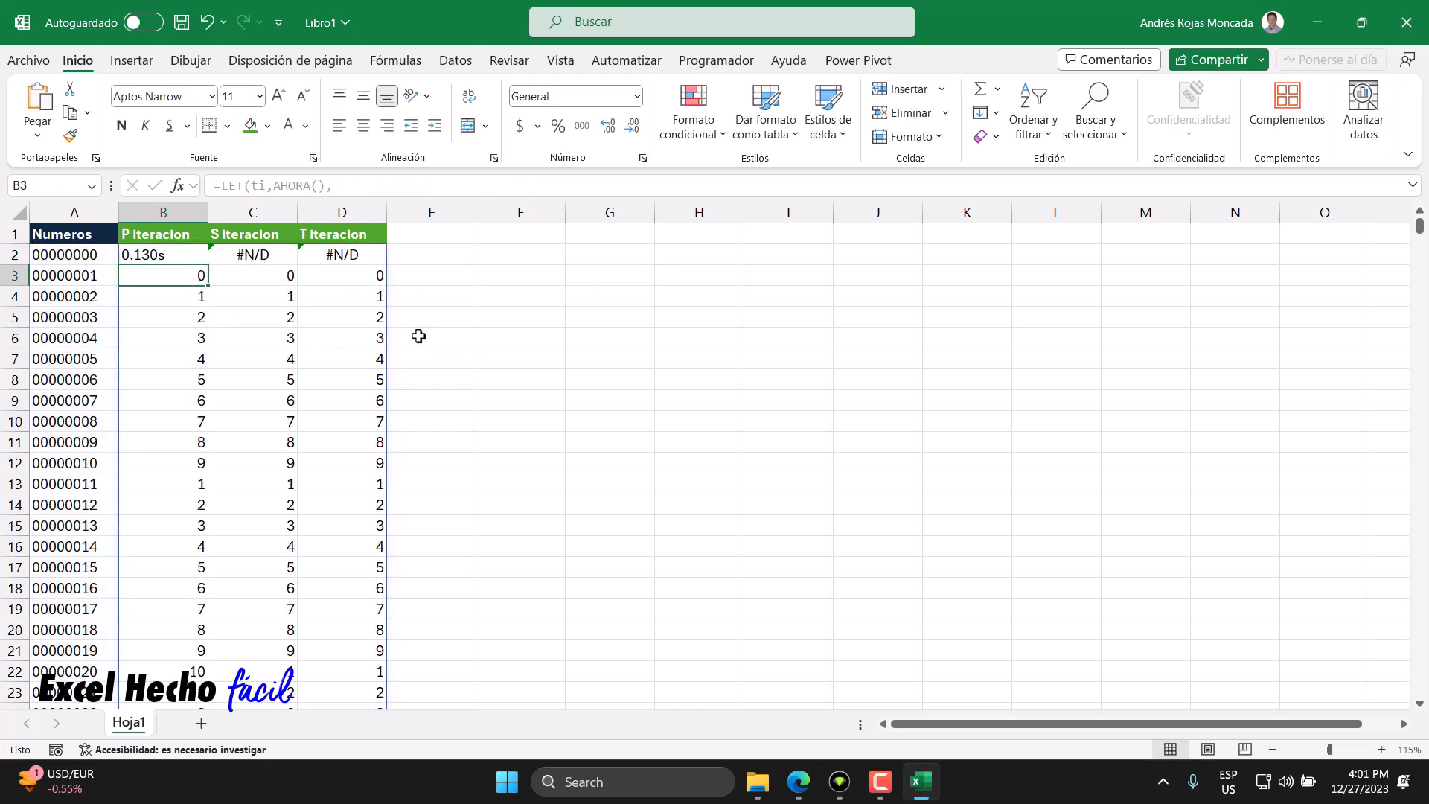
- Examine the elapsed-time result in B2, the formula and the iteration columns below
left_click(164, 256)
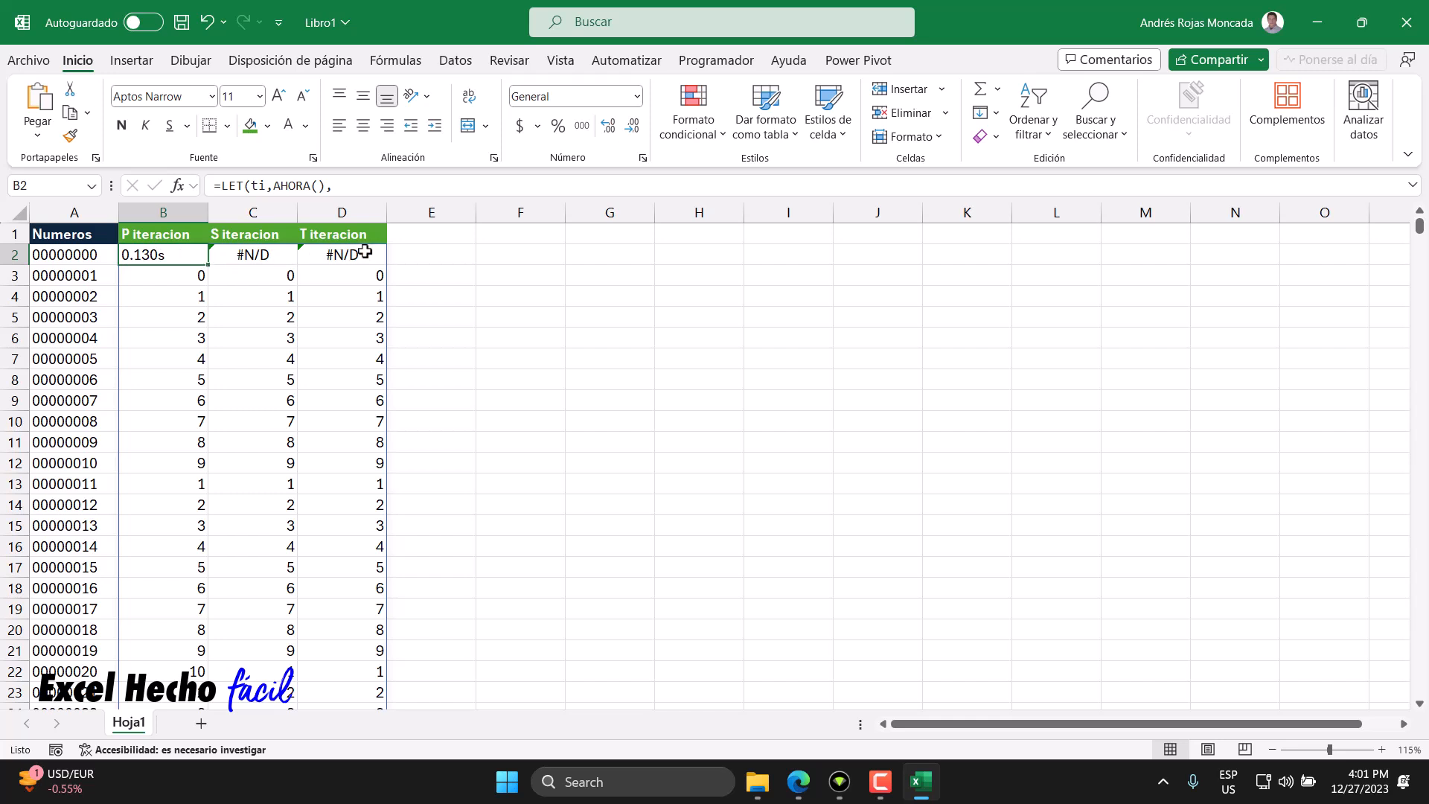
left_click_drag(255, 253, 381, 250)
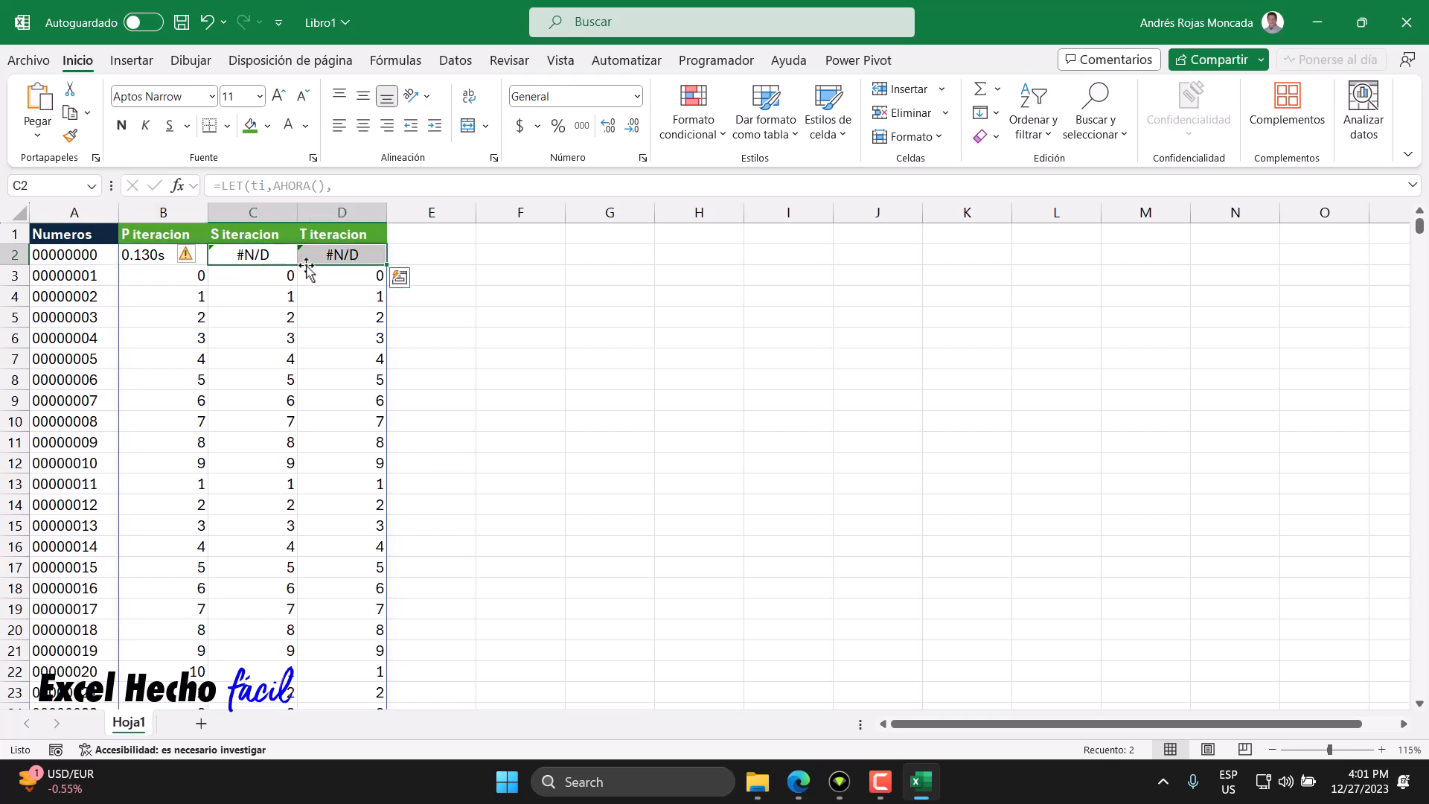
left_click(180, 258)
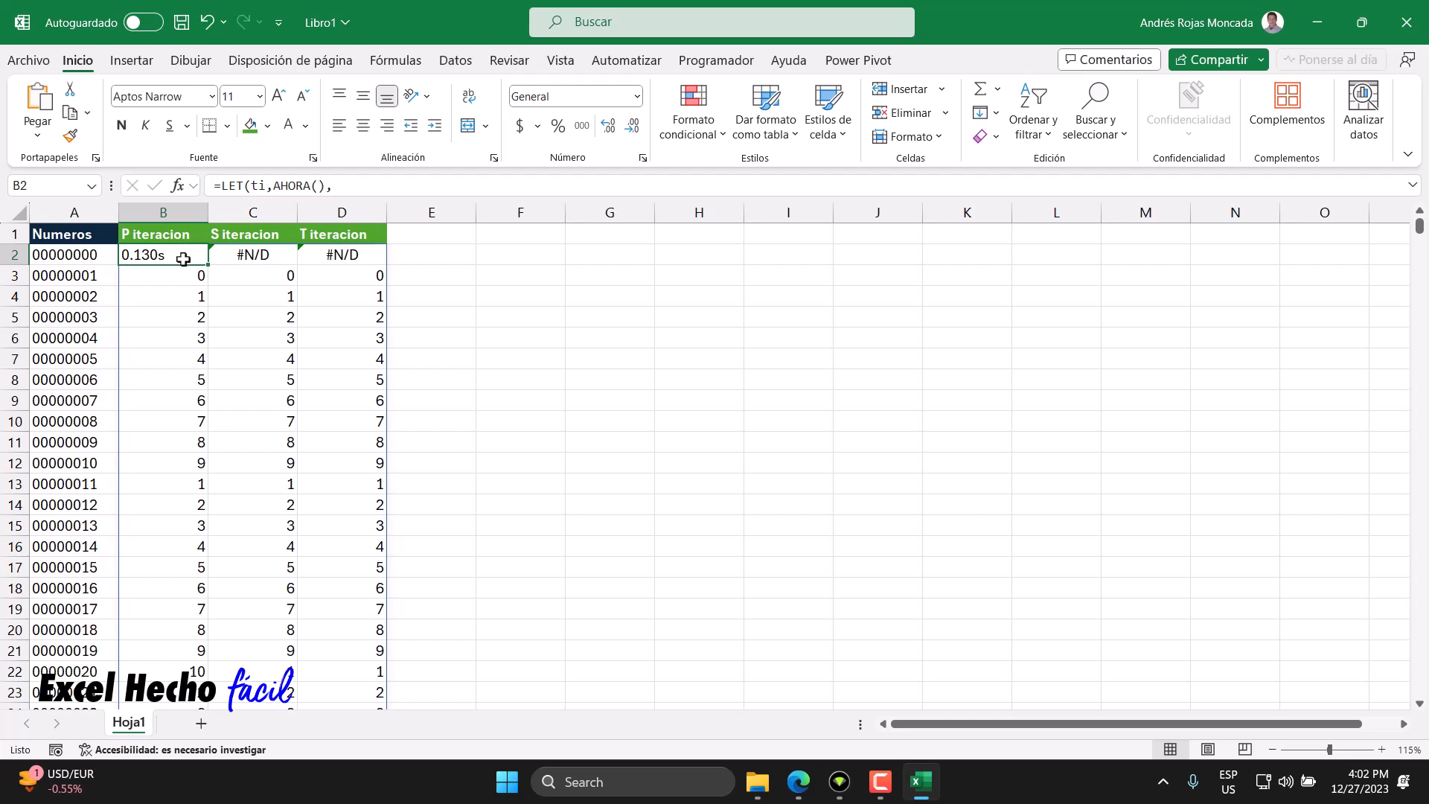
left_click(188, 277)
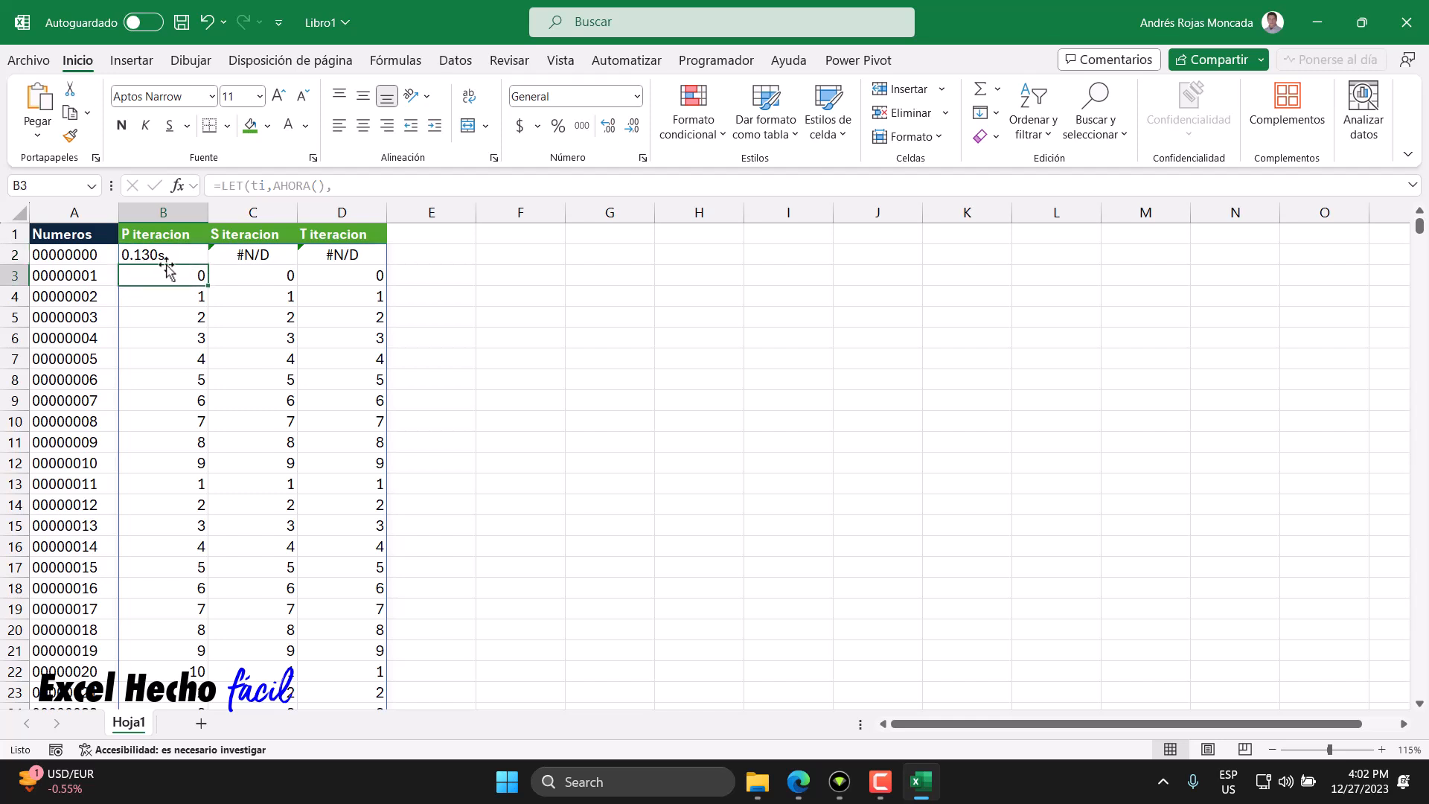
left_click(164, 254)
key("F2")
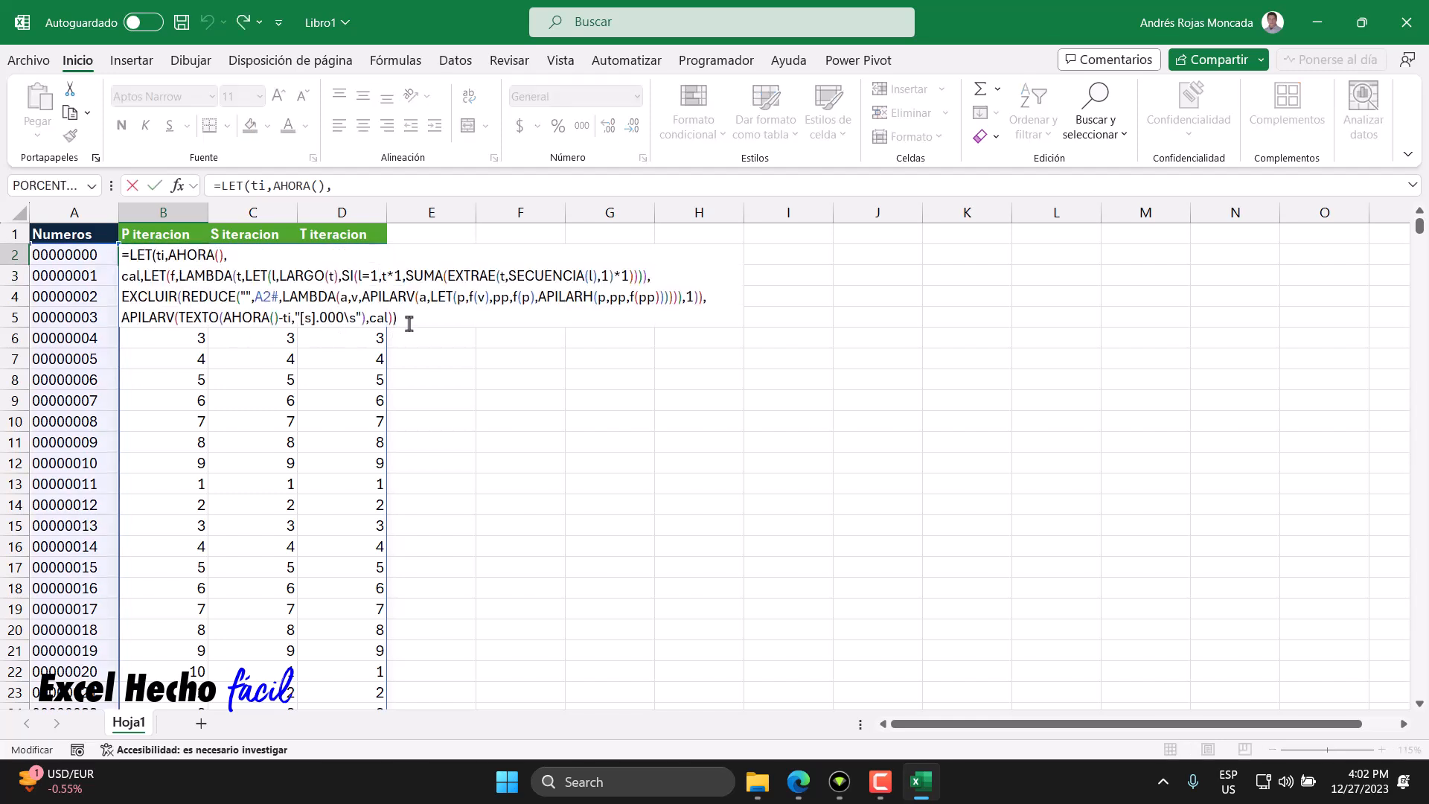
left_click(142, 279)
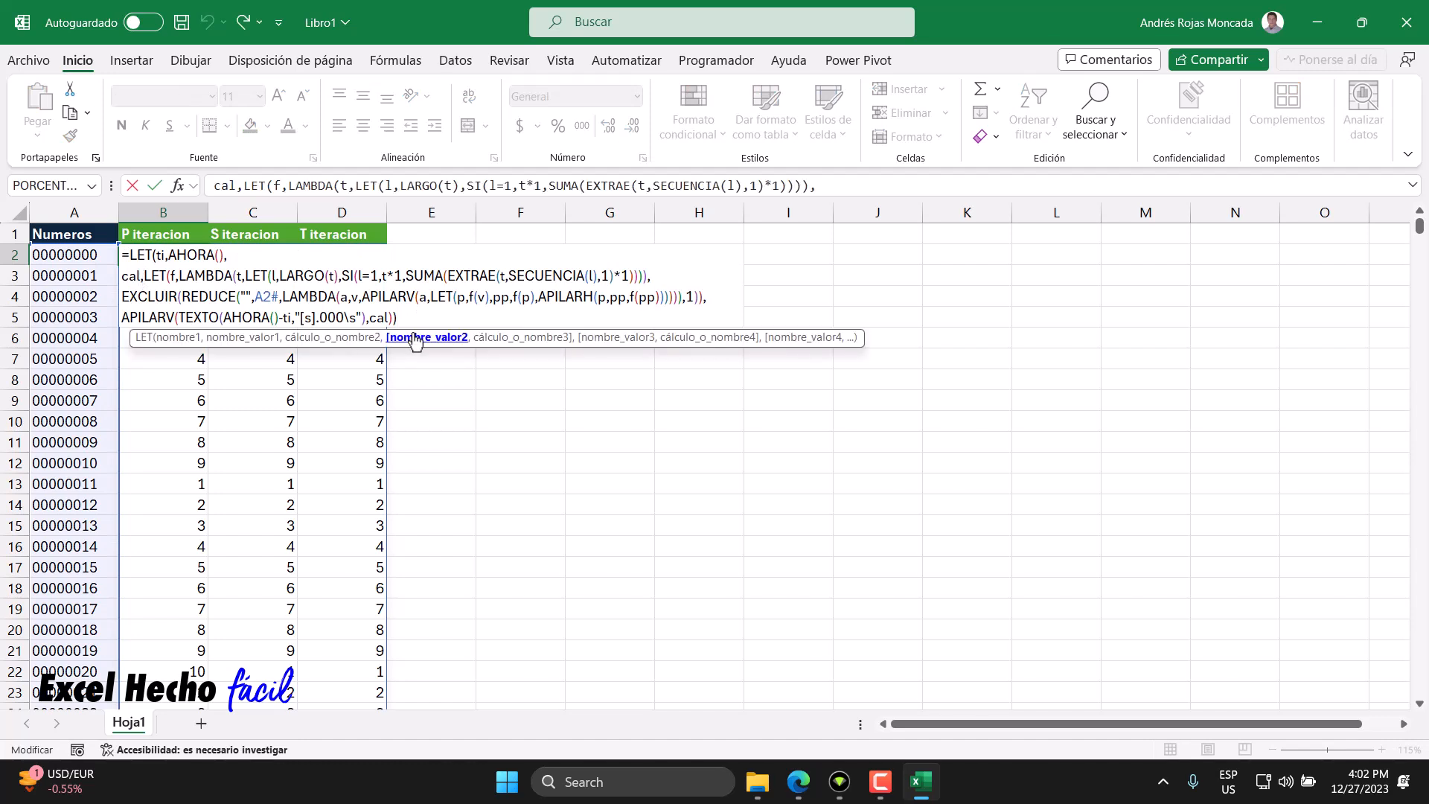
left_click(427, 337)
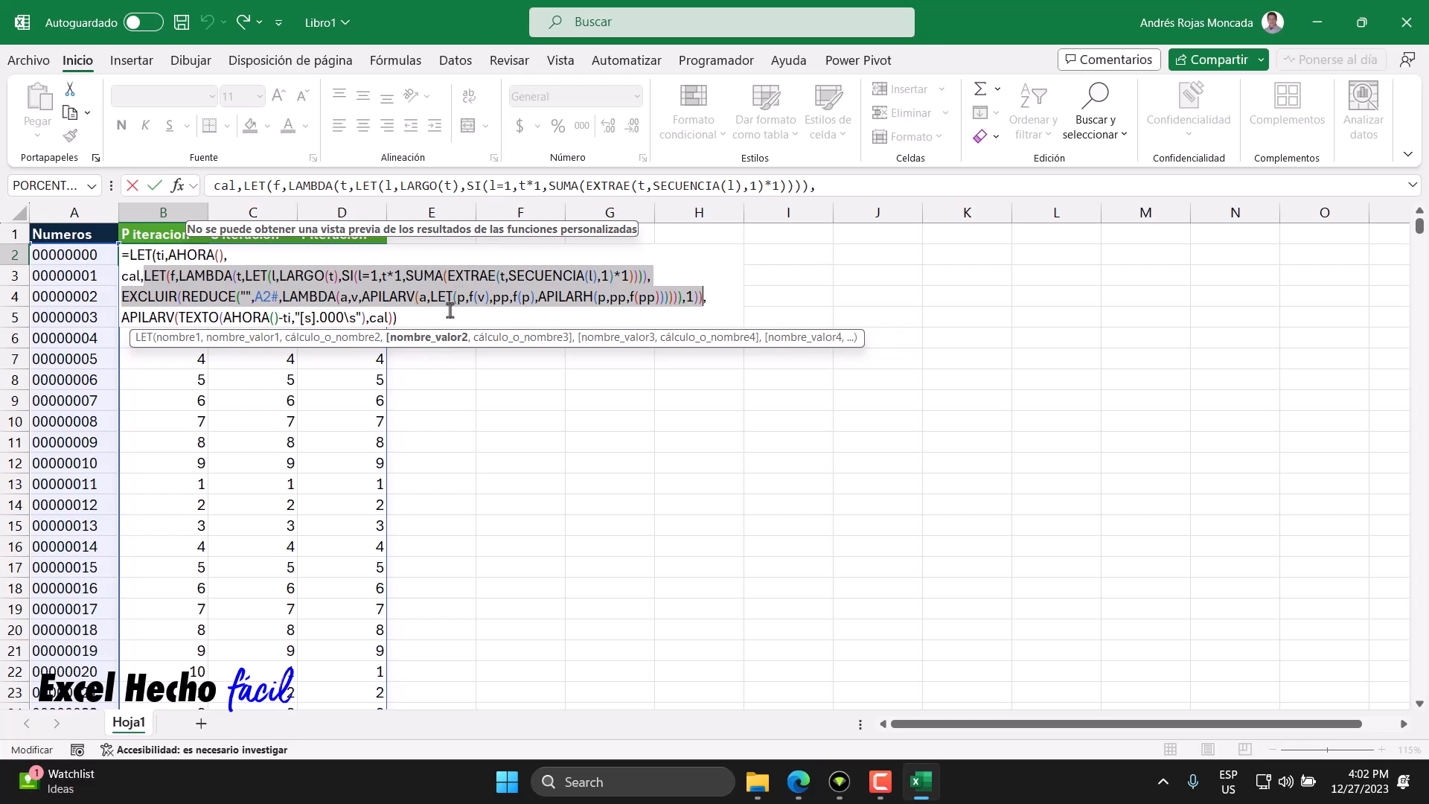
key("ctrl+Return")
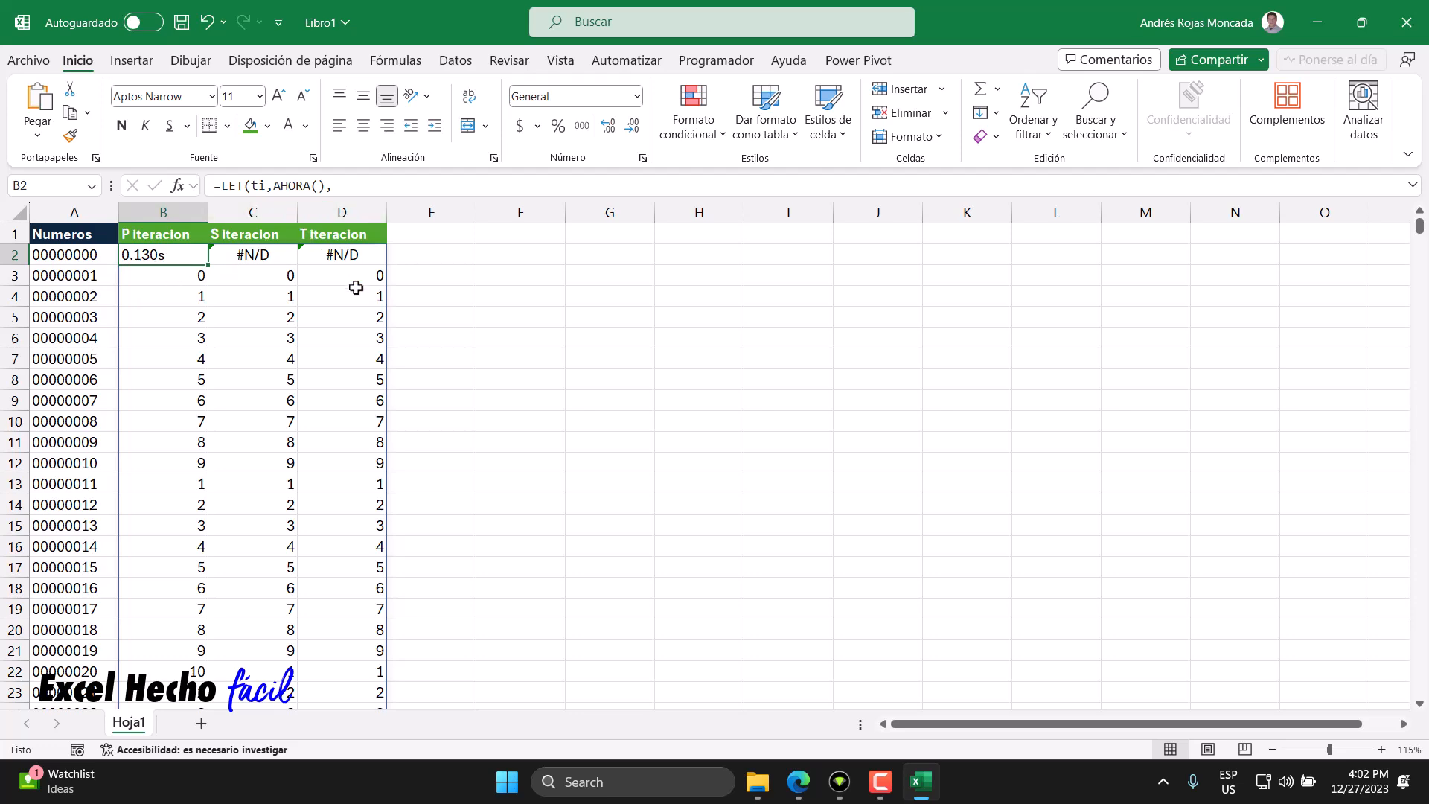
scroll(356, 287, "down", 8)
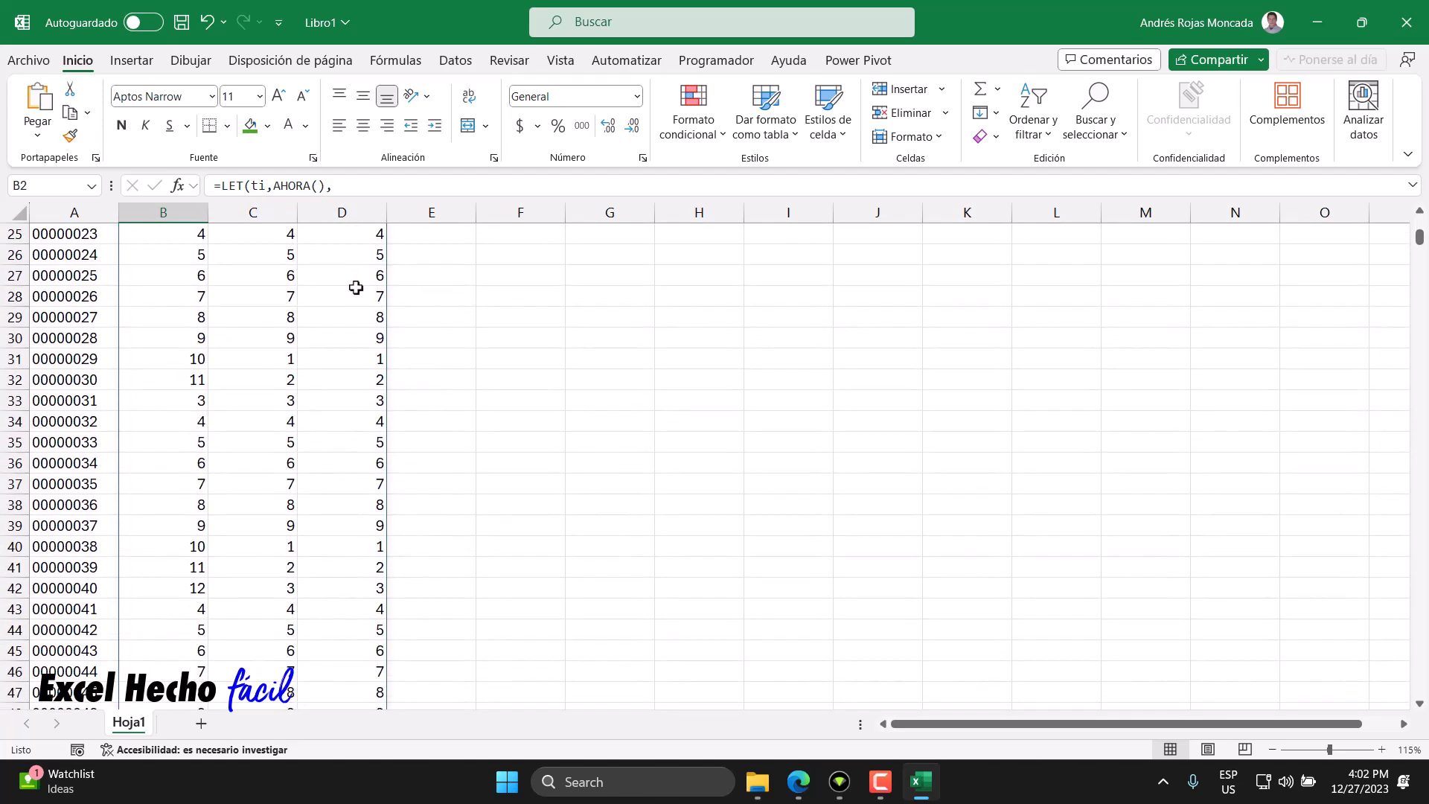
scroll(356, 287, "up", 8)
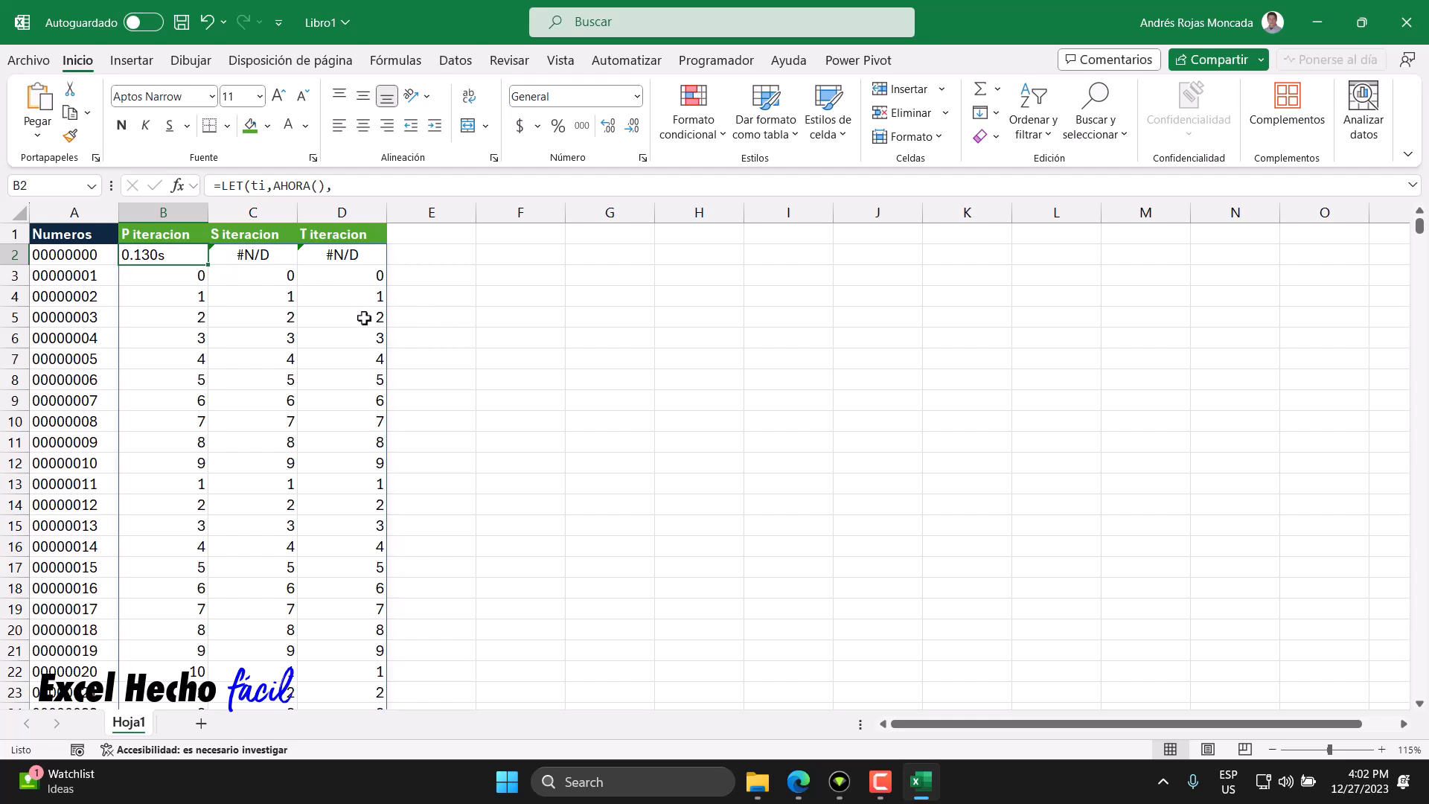
- Add an Iteracion header in F1 with iteration numbers 1, 2 and 3 in the cells below
left_click(537, 235)
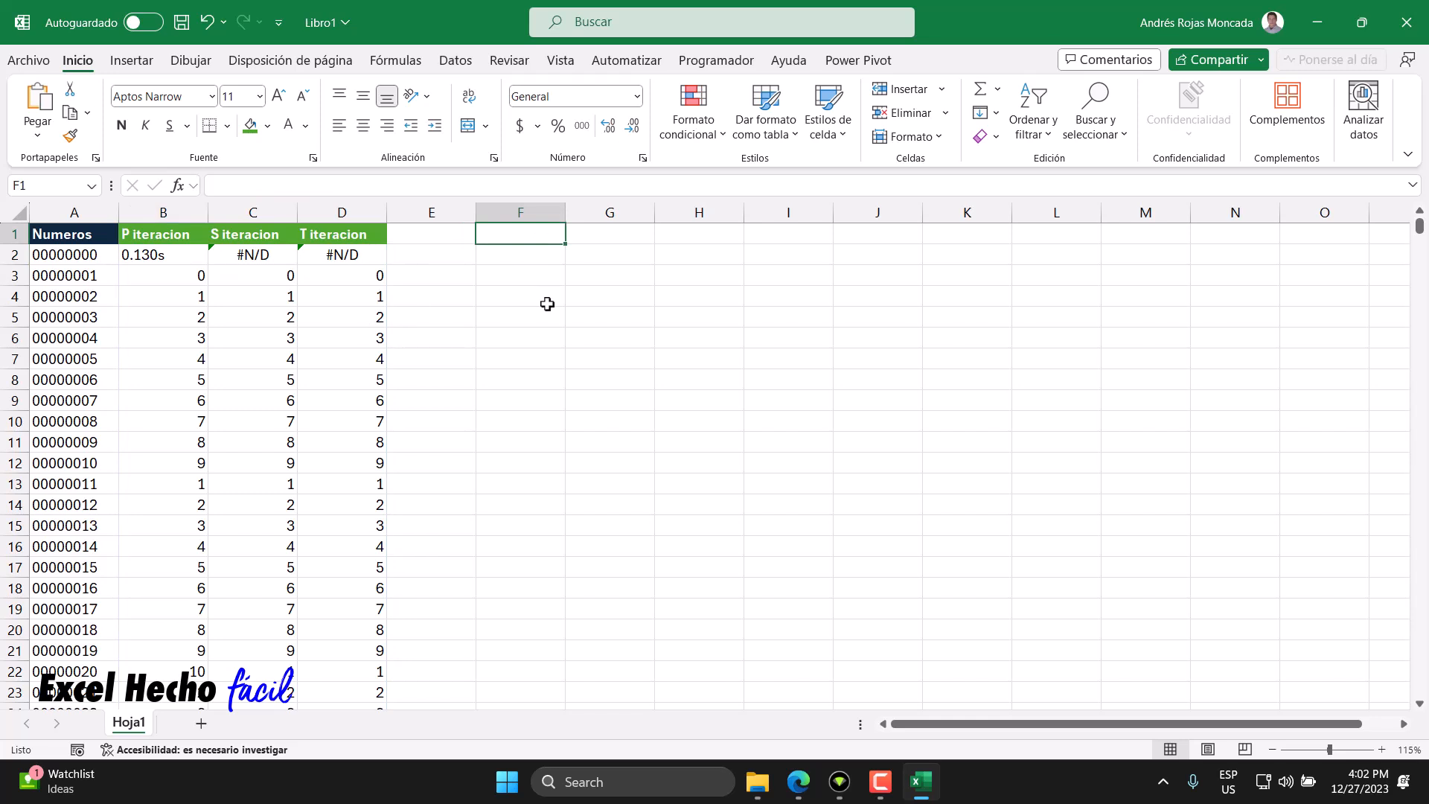
type("Iteracion")
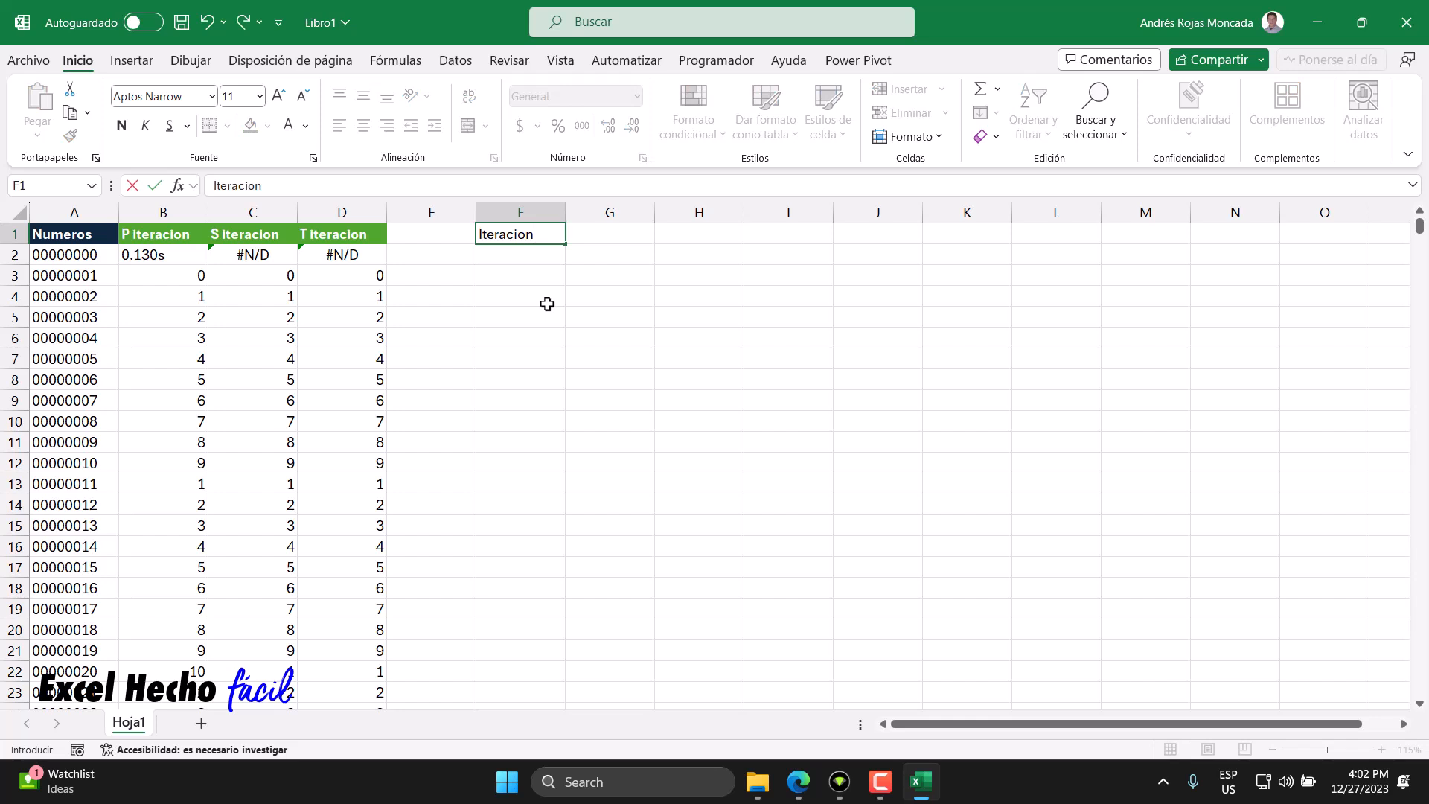
key("Return")
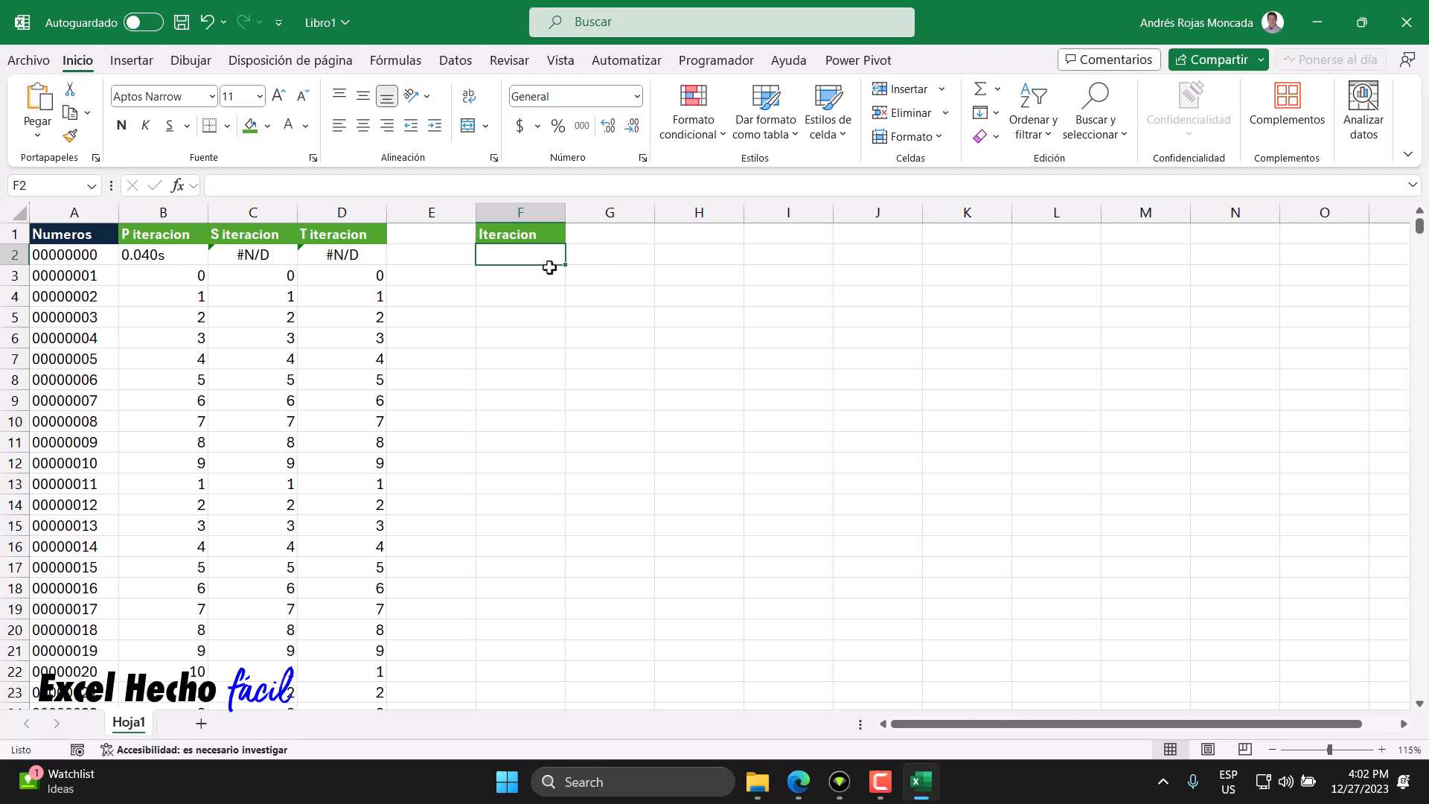
type("1")
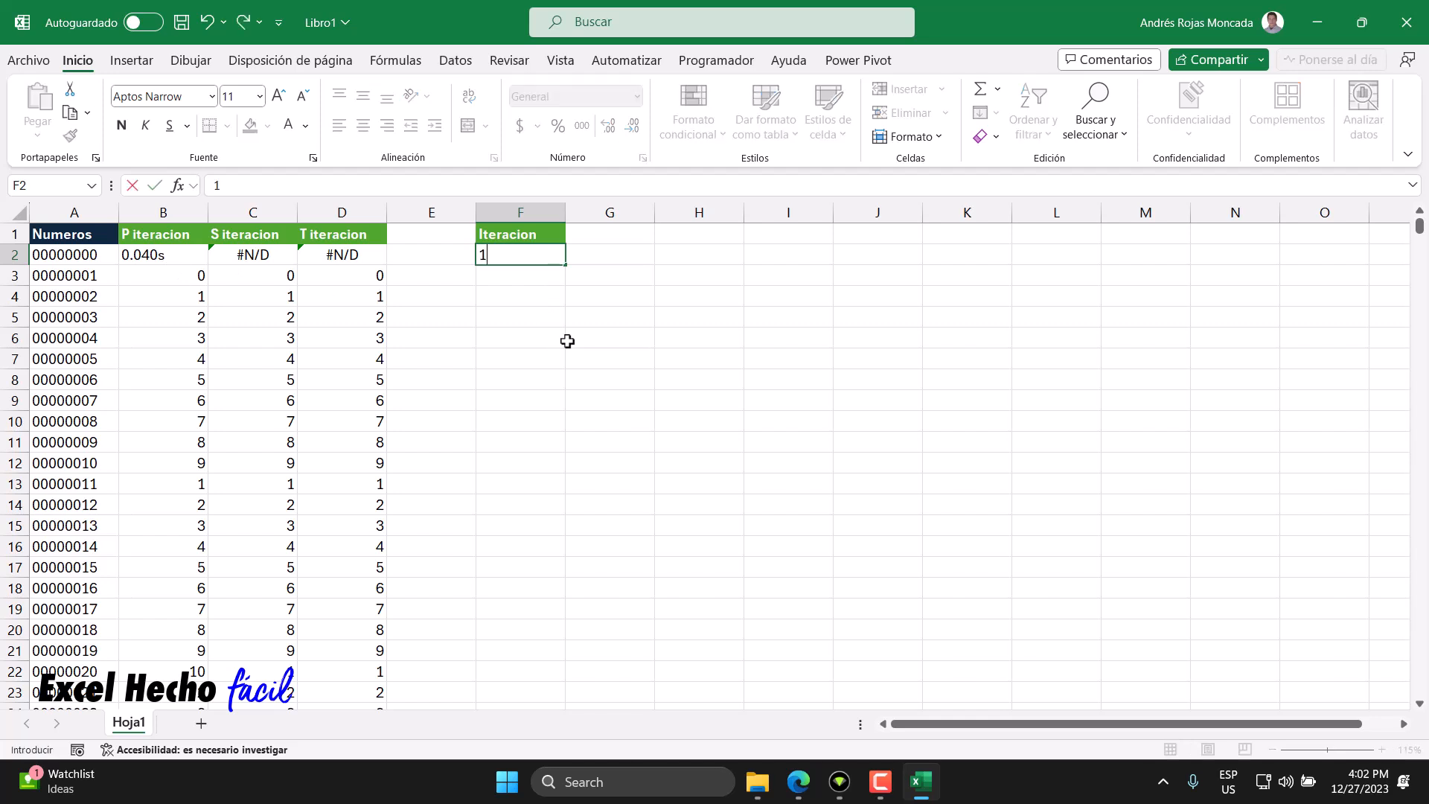
key("Return")
type("23")
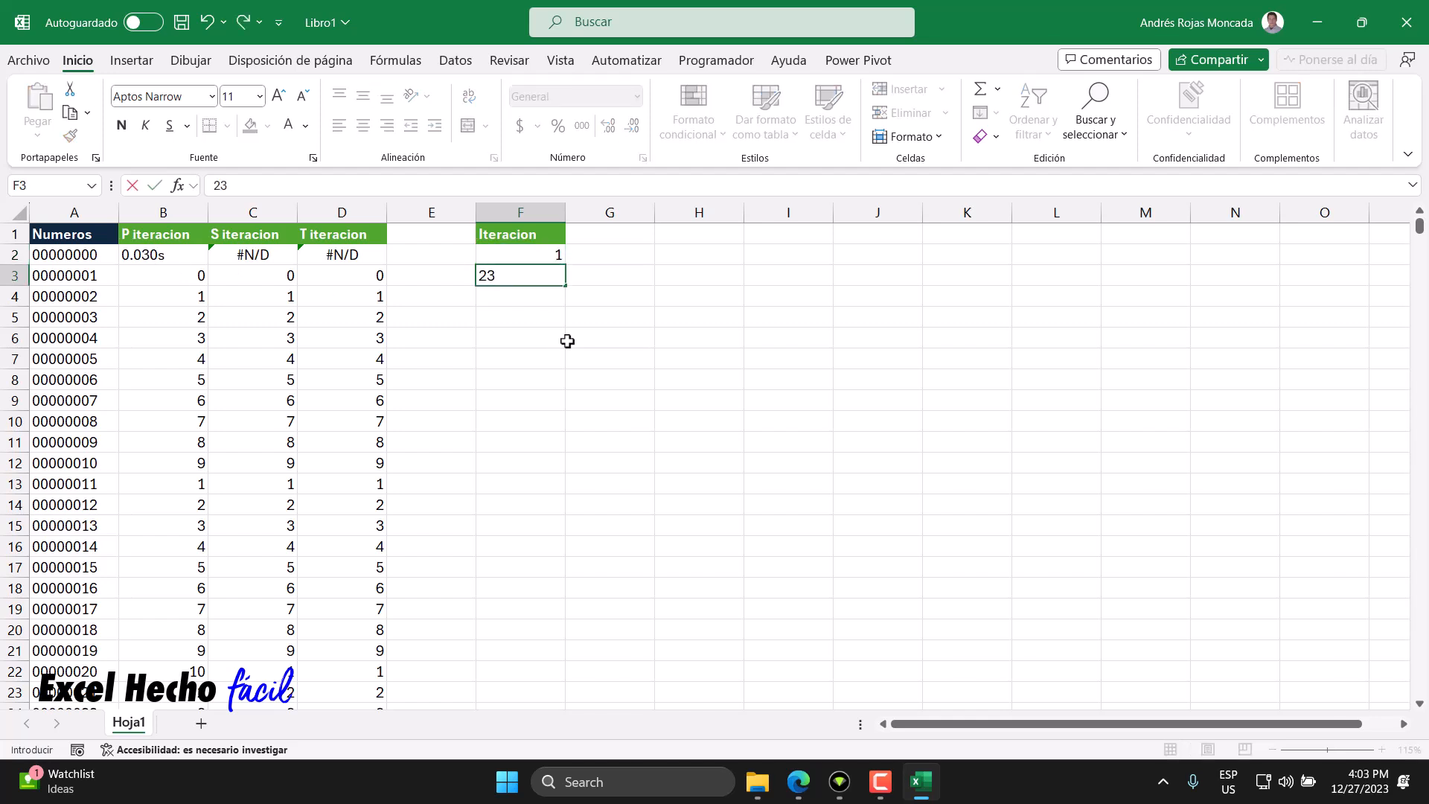
key("Return")
key("Up")
type("2")
key("Return")
type("3")
key("Return")
- Add an F 1000 header in G1 and record the timings 0.050s, 0.060s and 0.050s beneath it
left_click(610, 228)
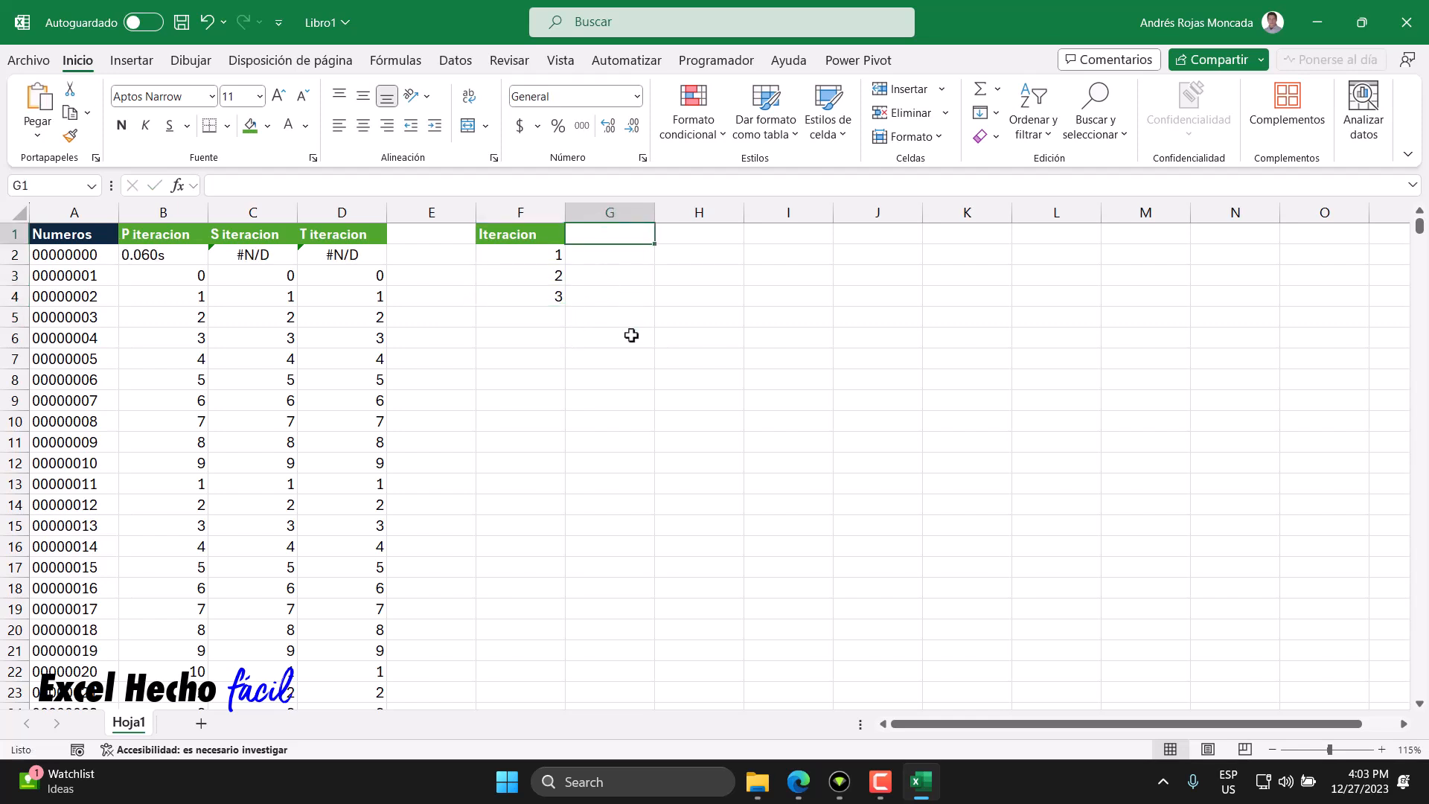
type("F")
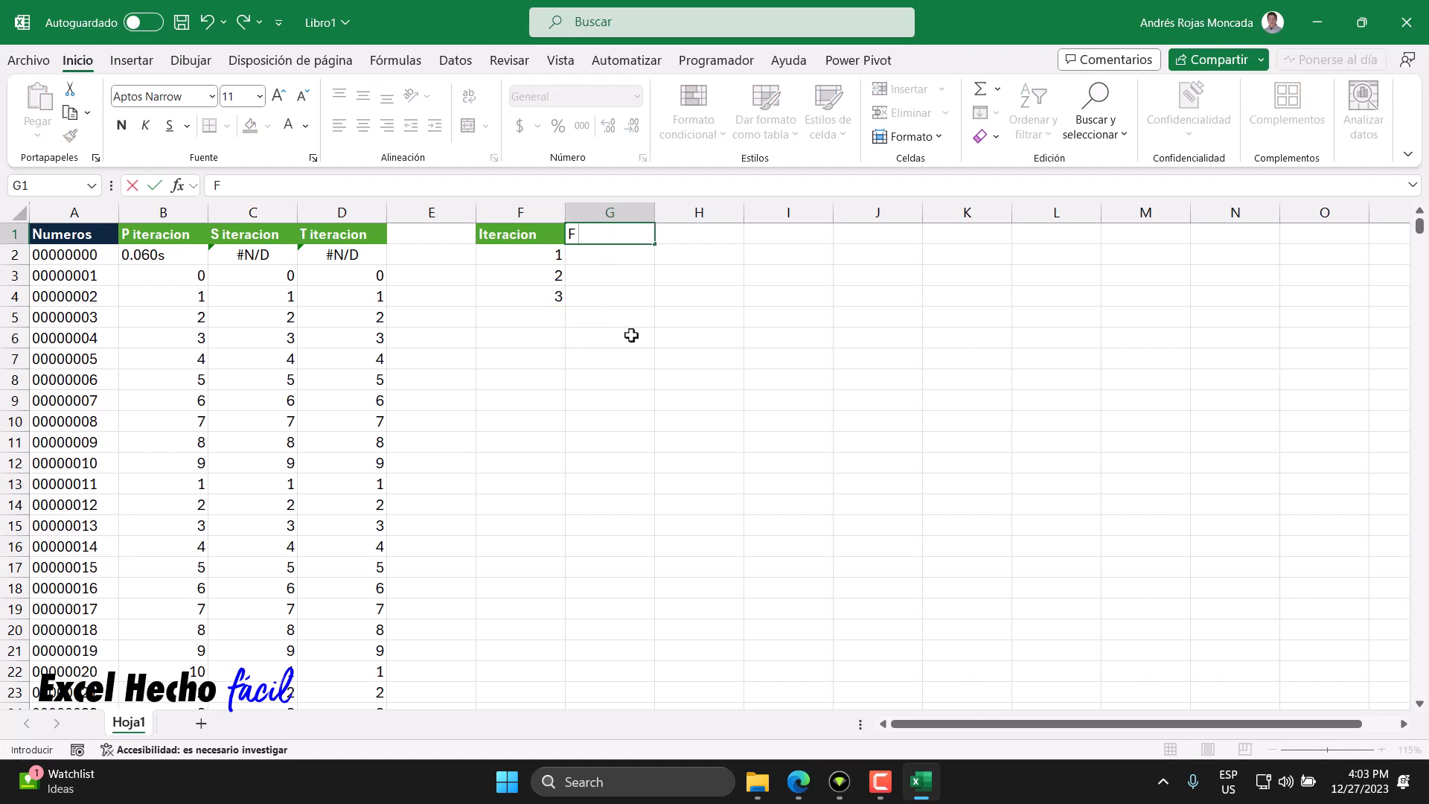
type(" 1000")
key("Return")
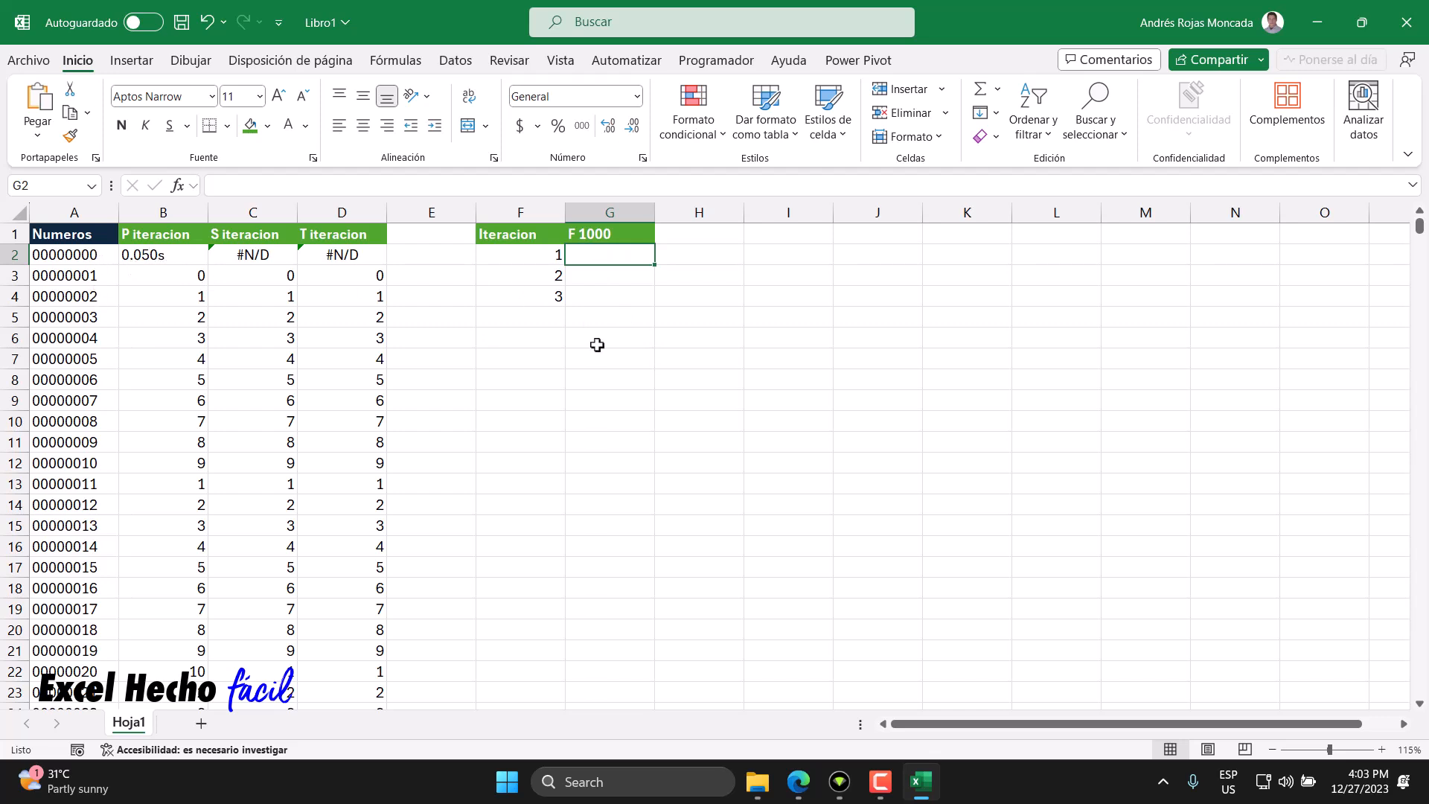
type("0.050")
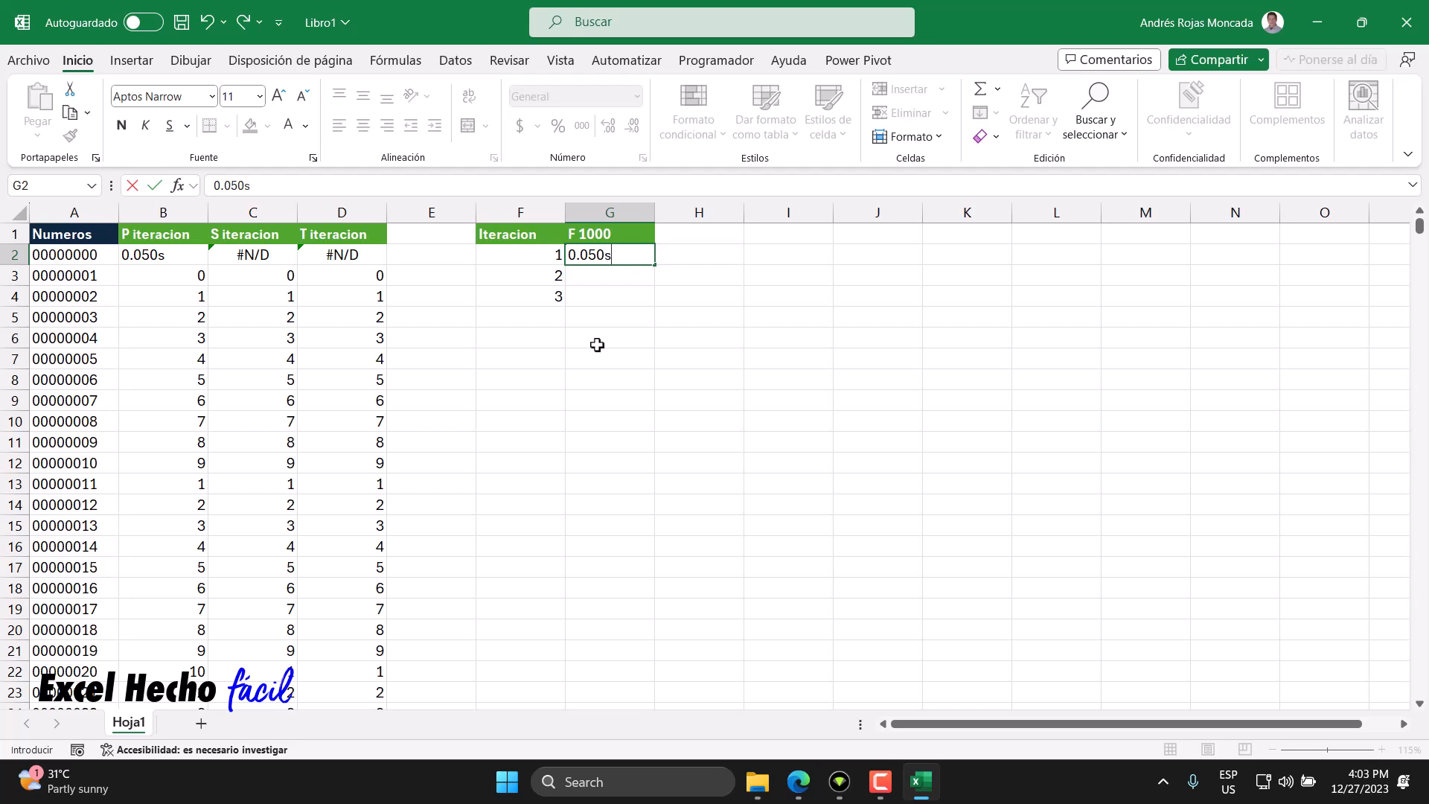
type("s")
key("Return")
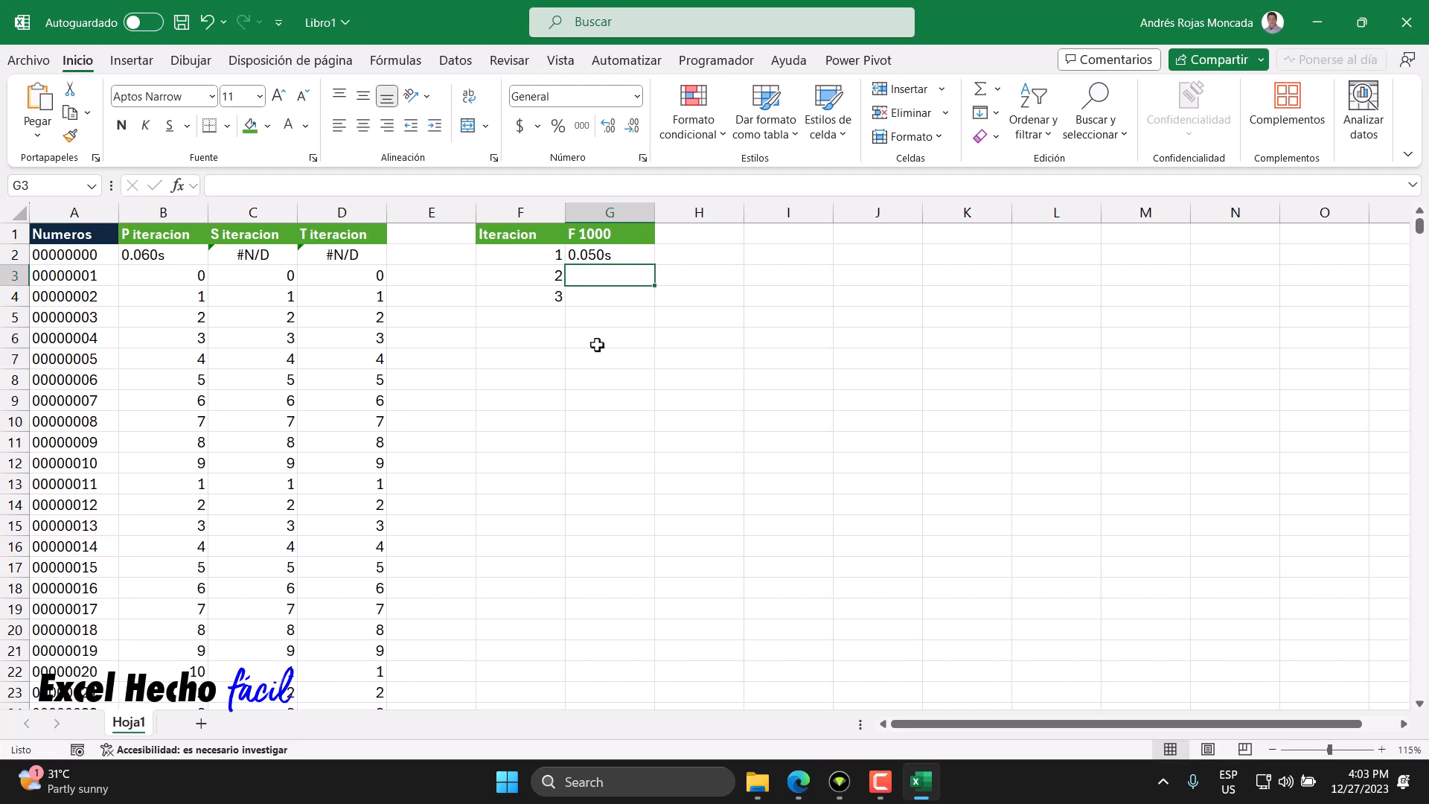
type("0.0")
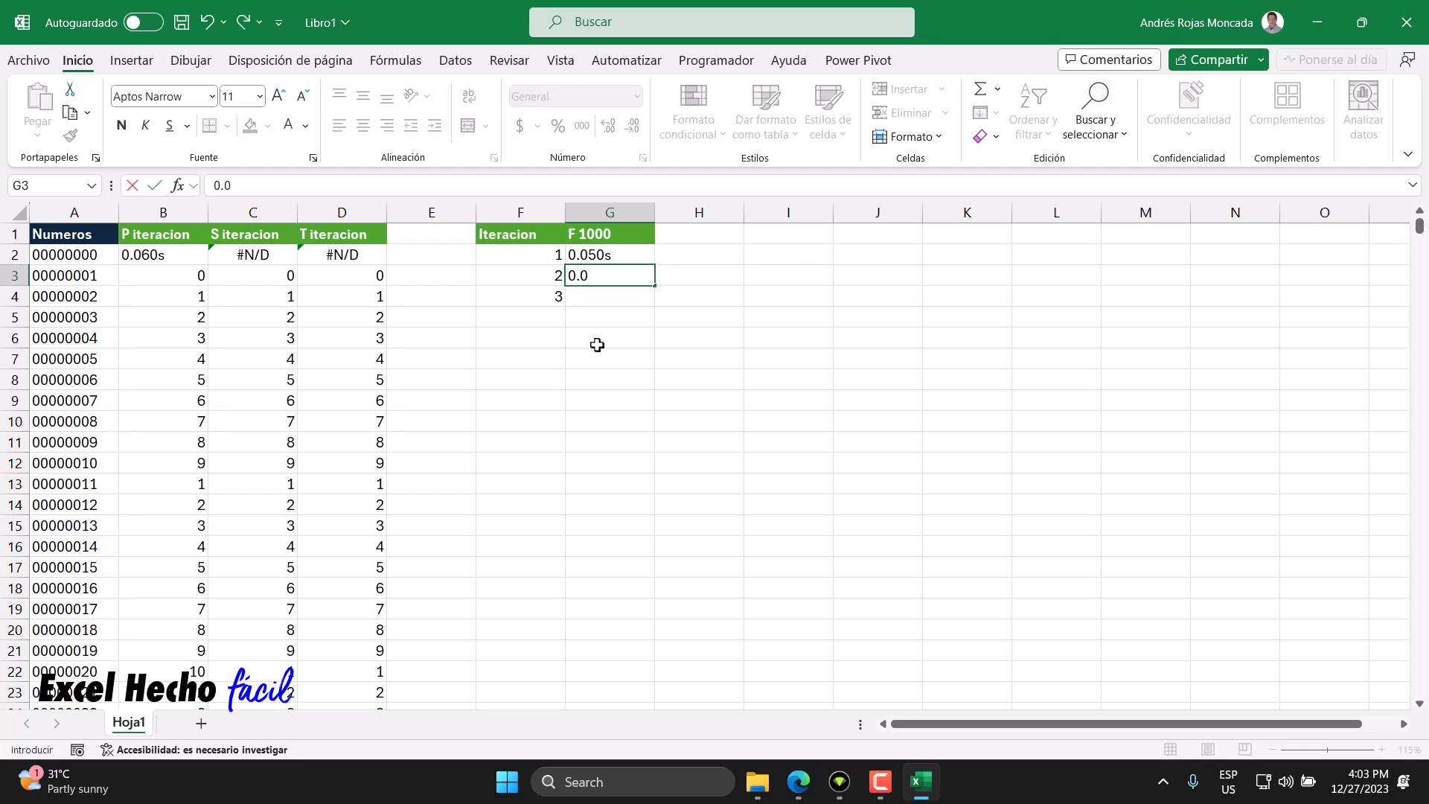
type("60s")
key("Return")
type("0")
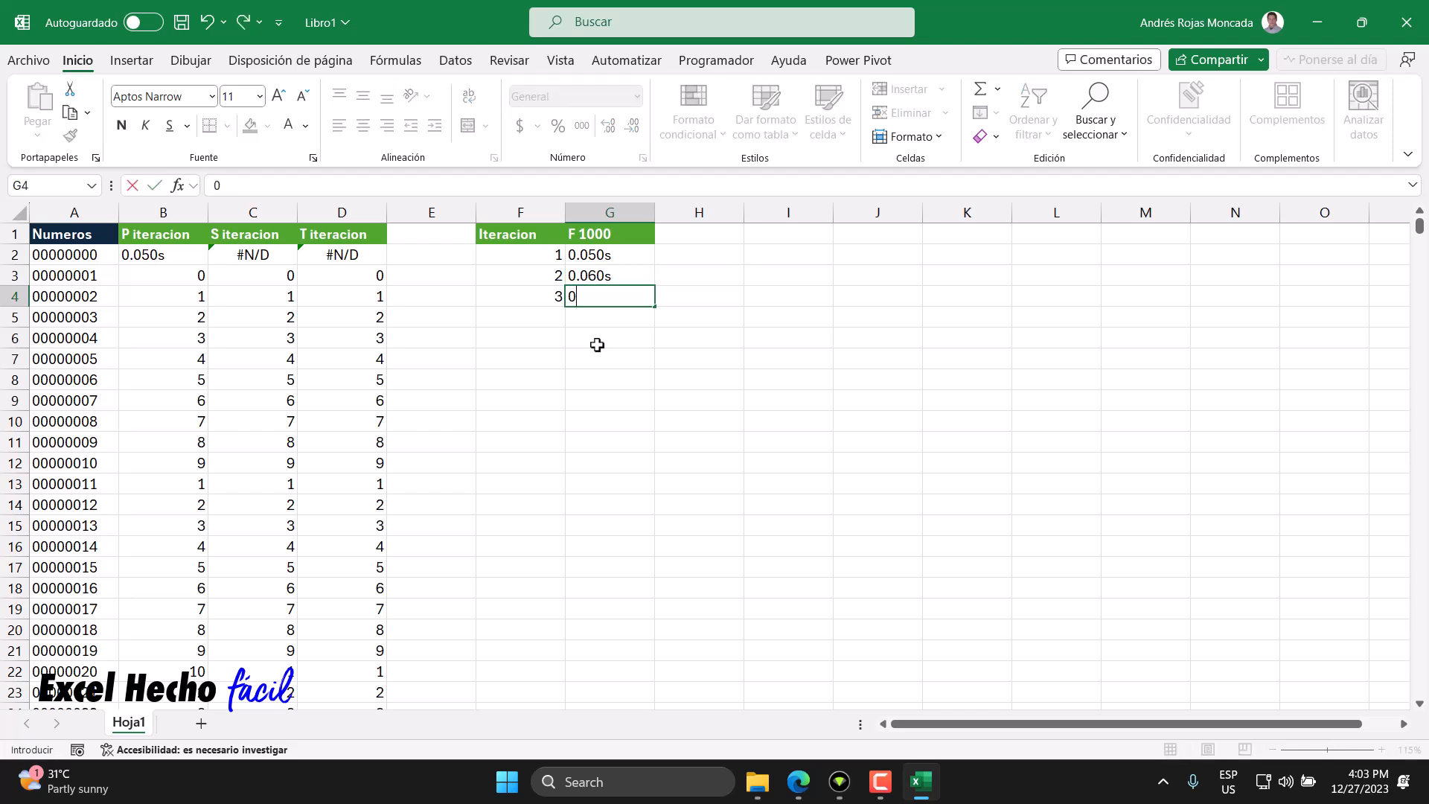
type(".050s")
key("Return")
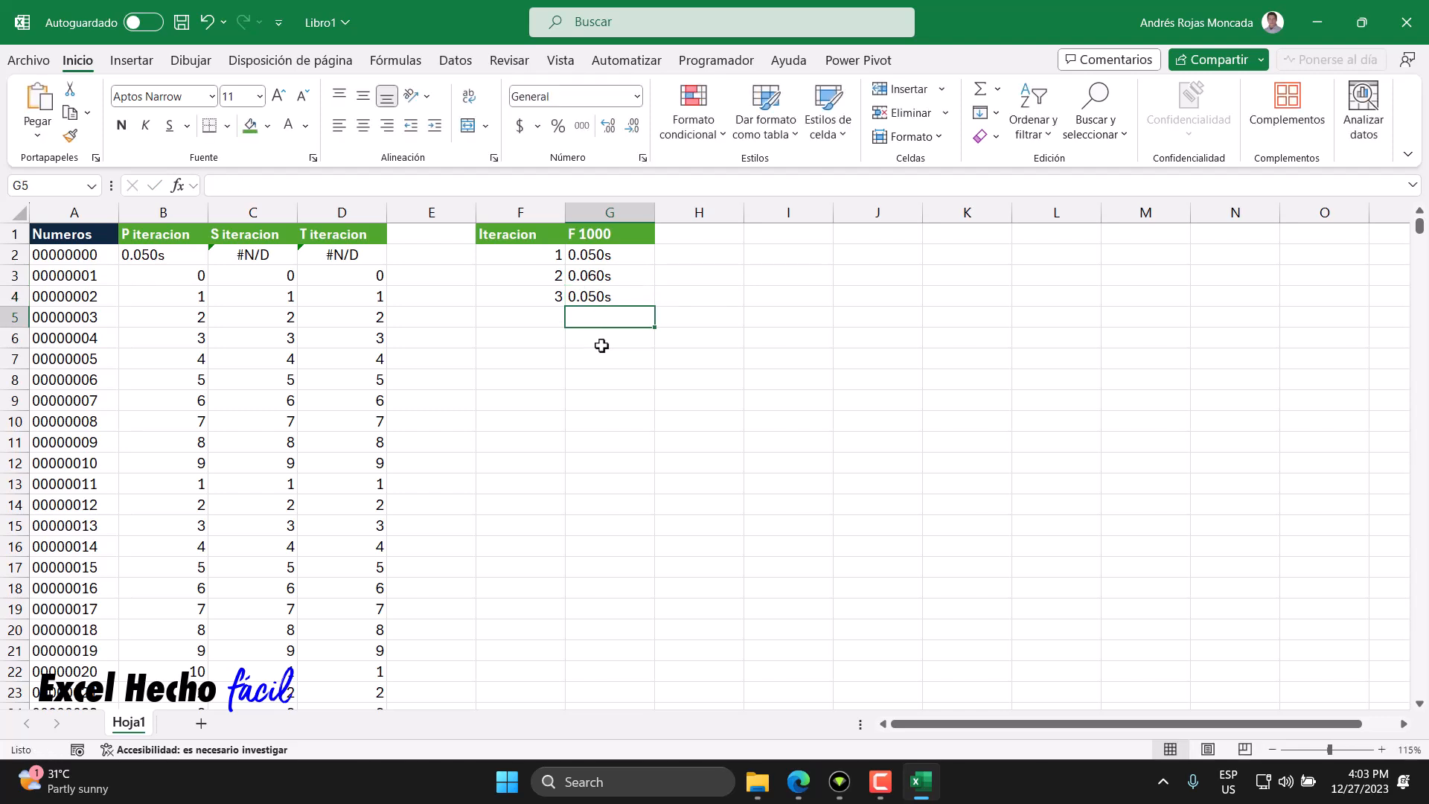
- Add an F 5000 header in H1 for the next test size
left_click(599, 235)
left_click(673, 234)
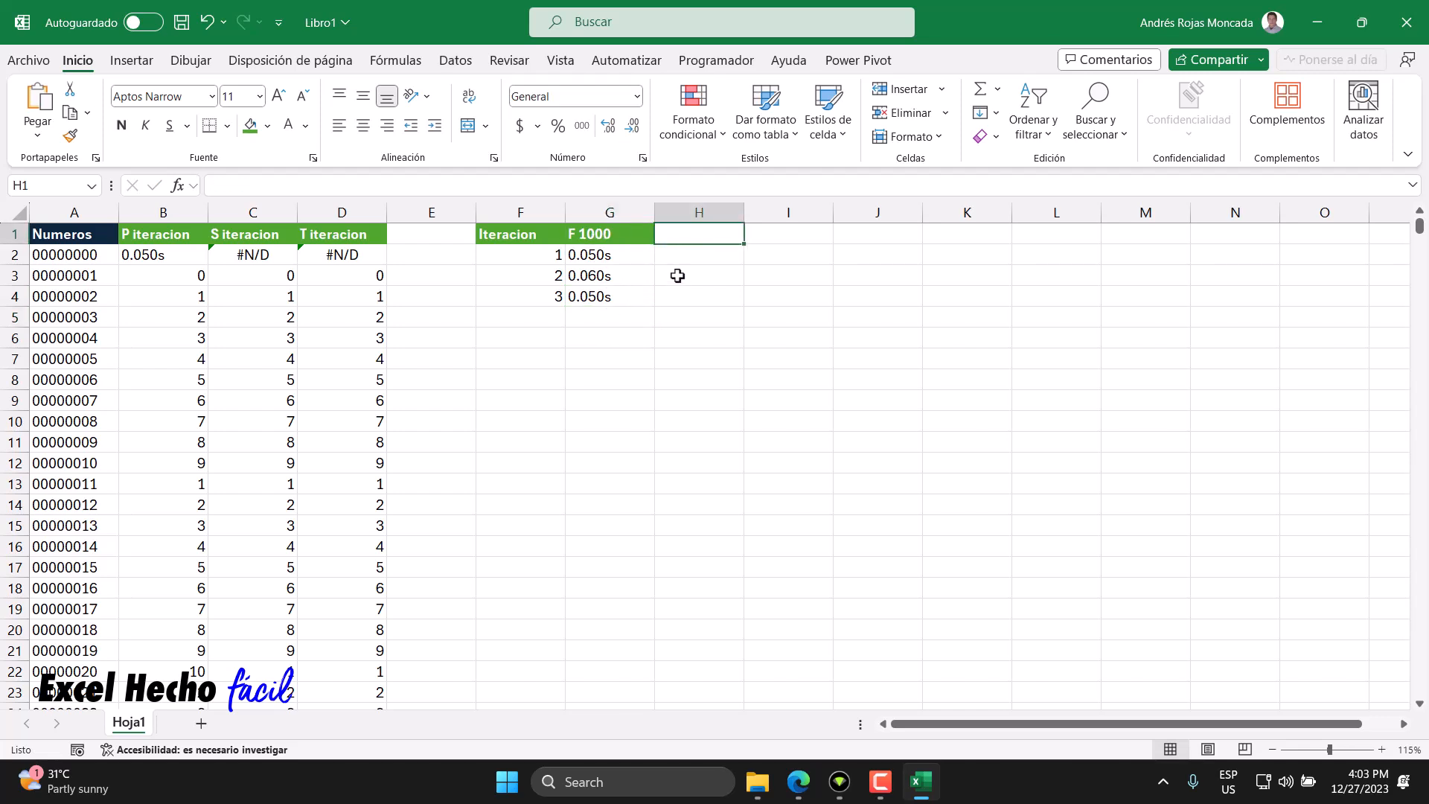
type("F")
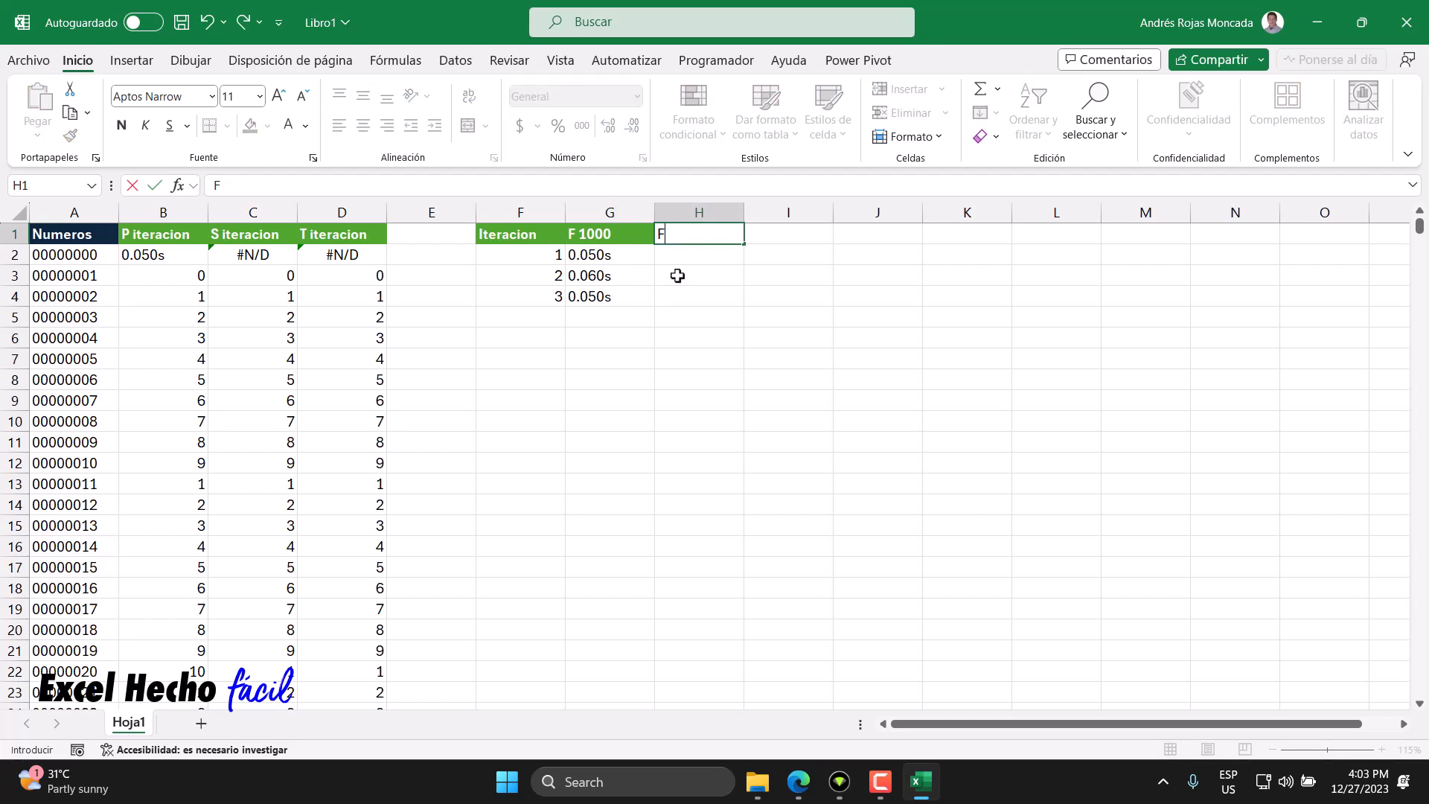
type(" 5000")
key("Return")
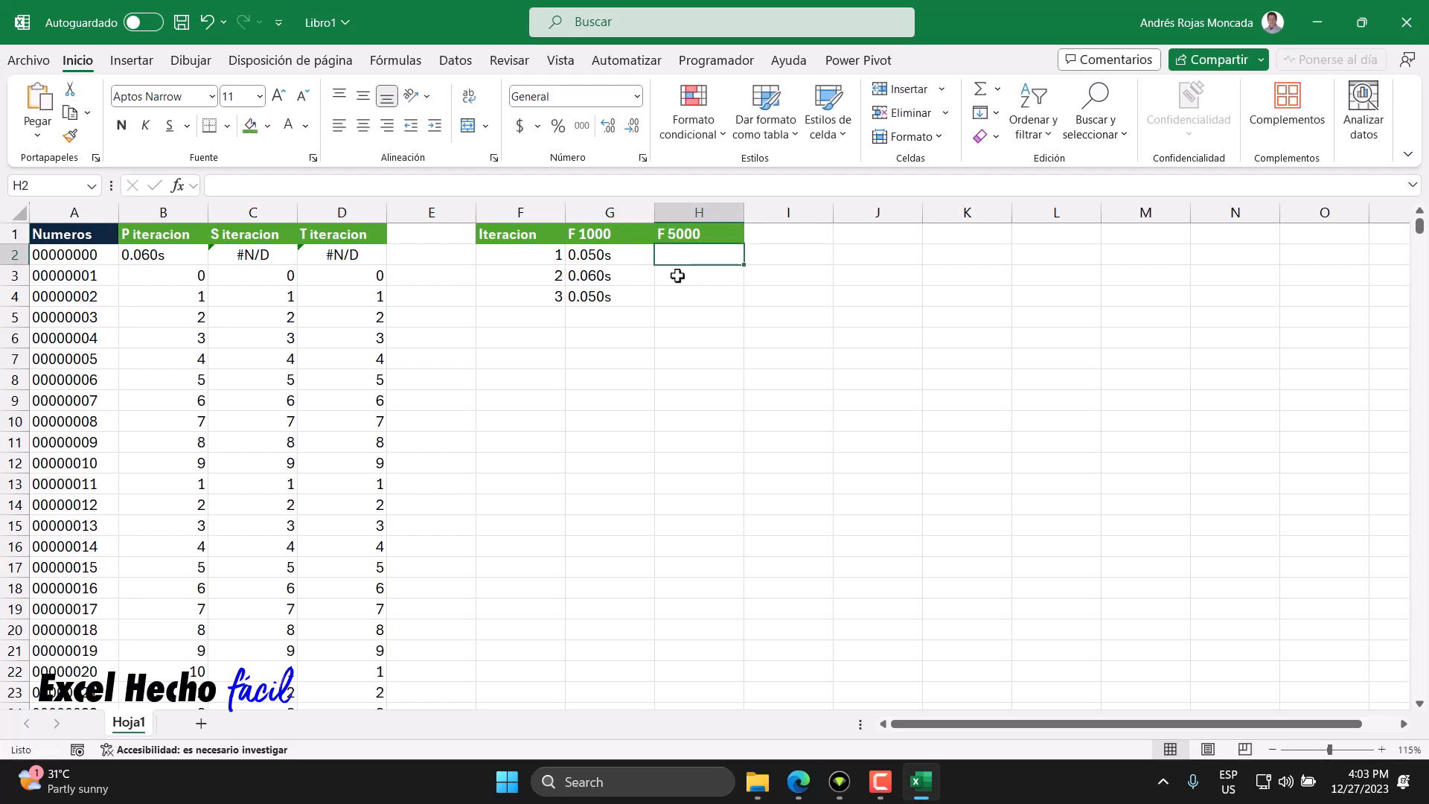
- Change the SECUENCIA row count in the A2 numbers formula from 1000 to 5000
left_click(43, 253)
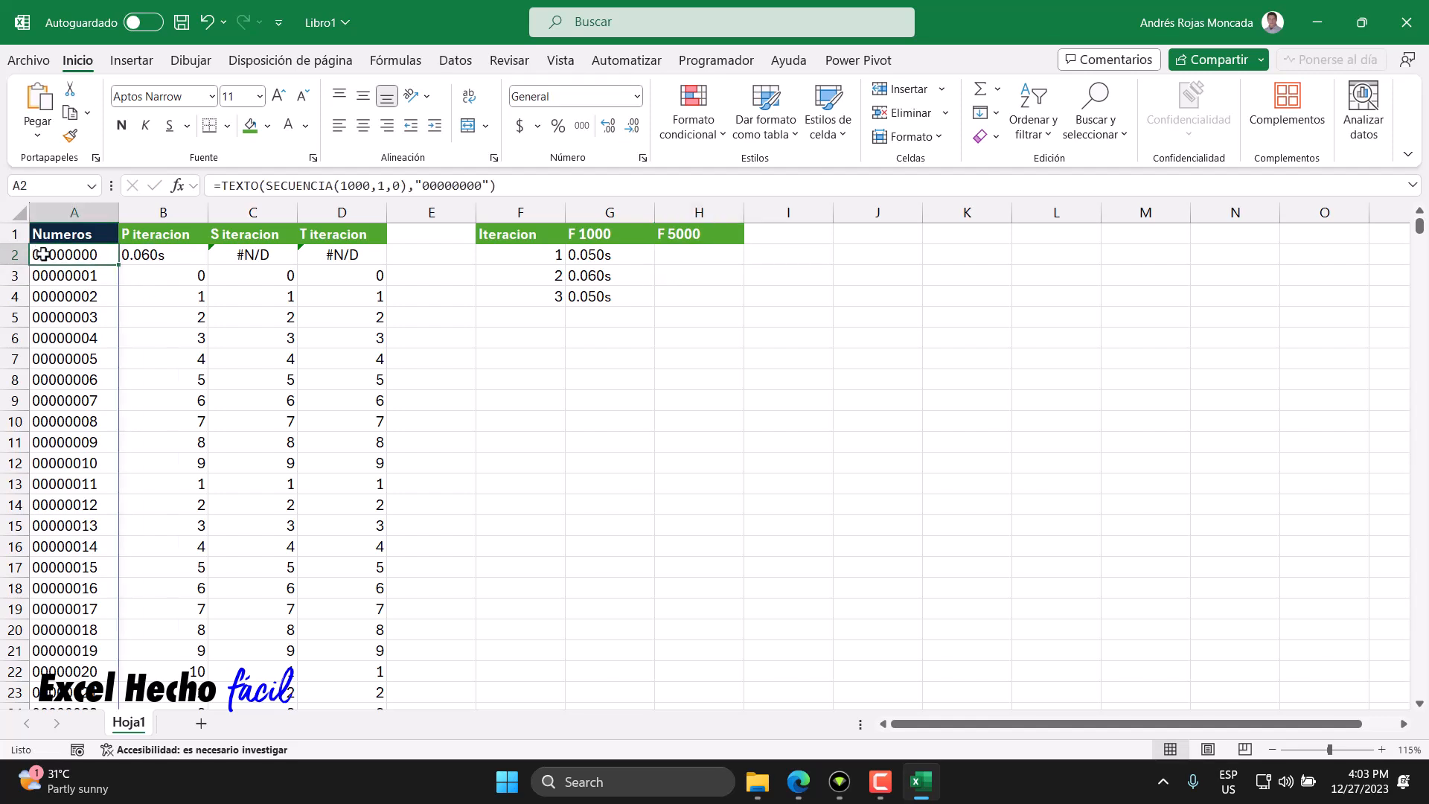
double_click(360, 185)
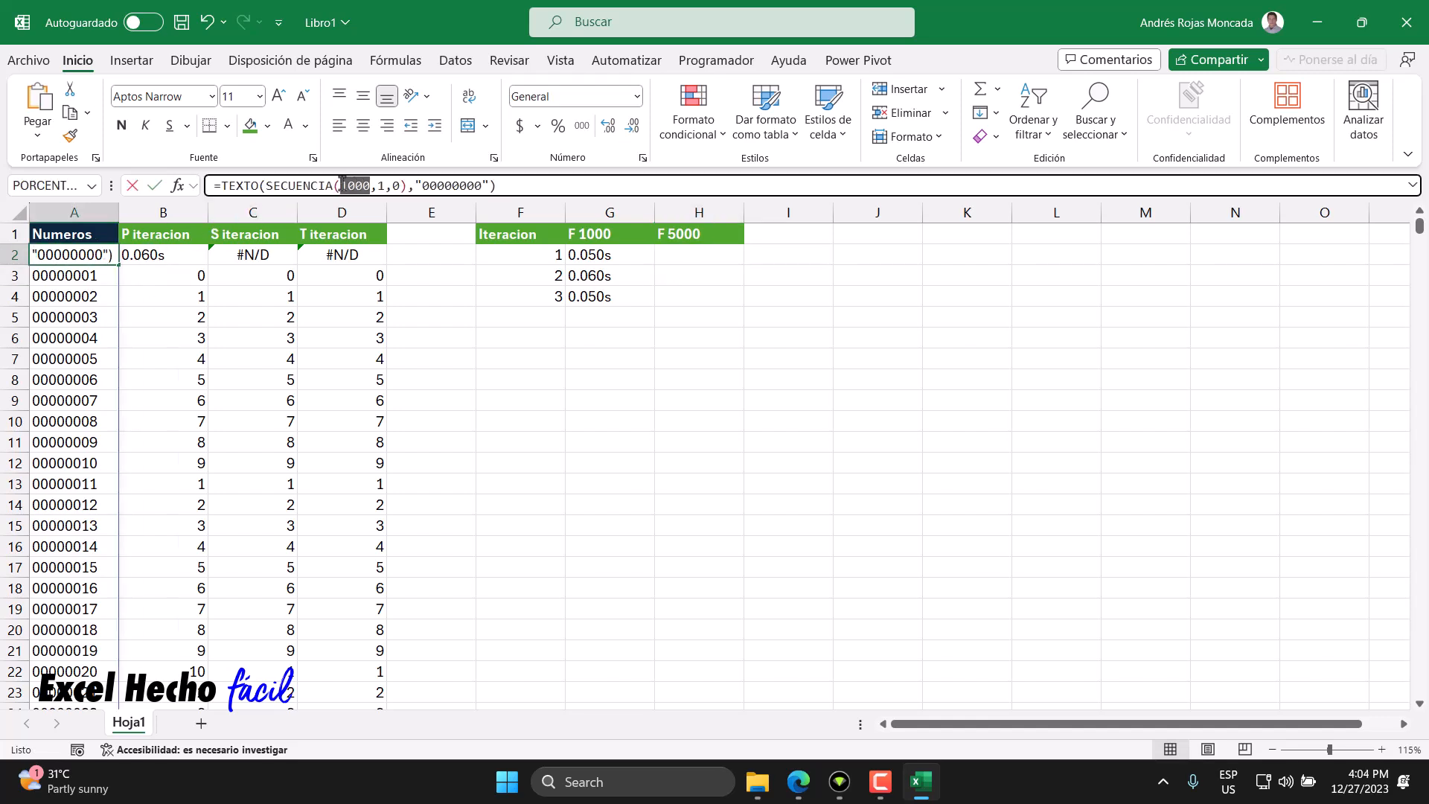
left_click(342, 186)
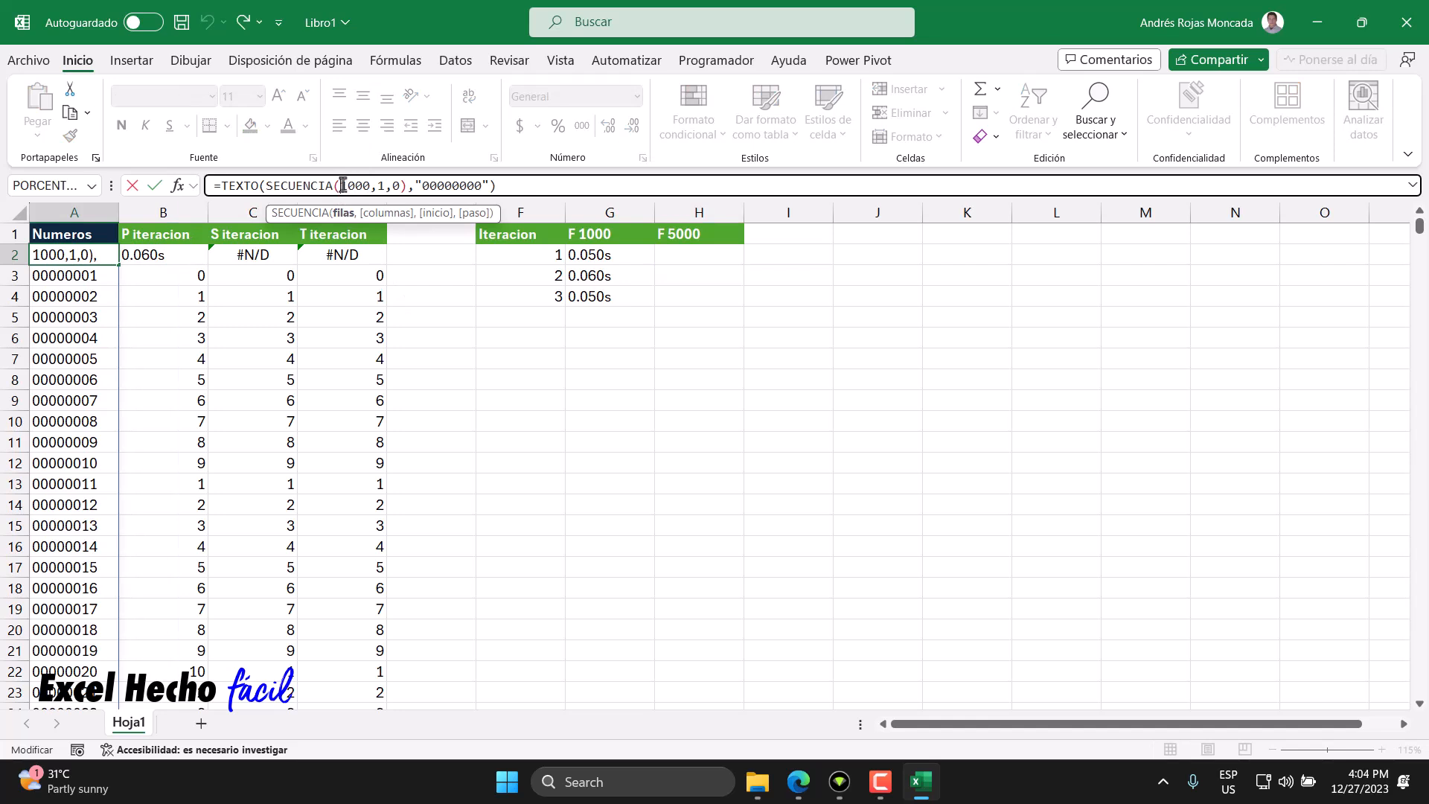
left_click_drag(341, 184, 347, 185)
type("5")
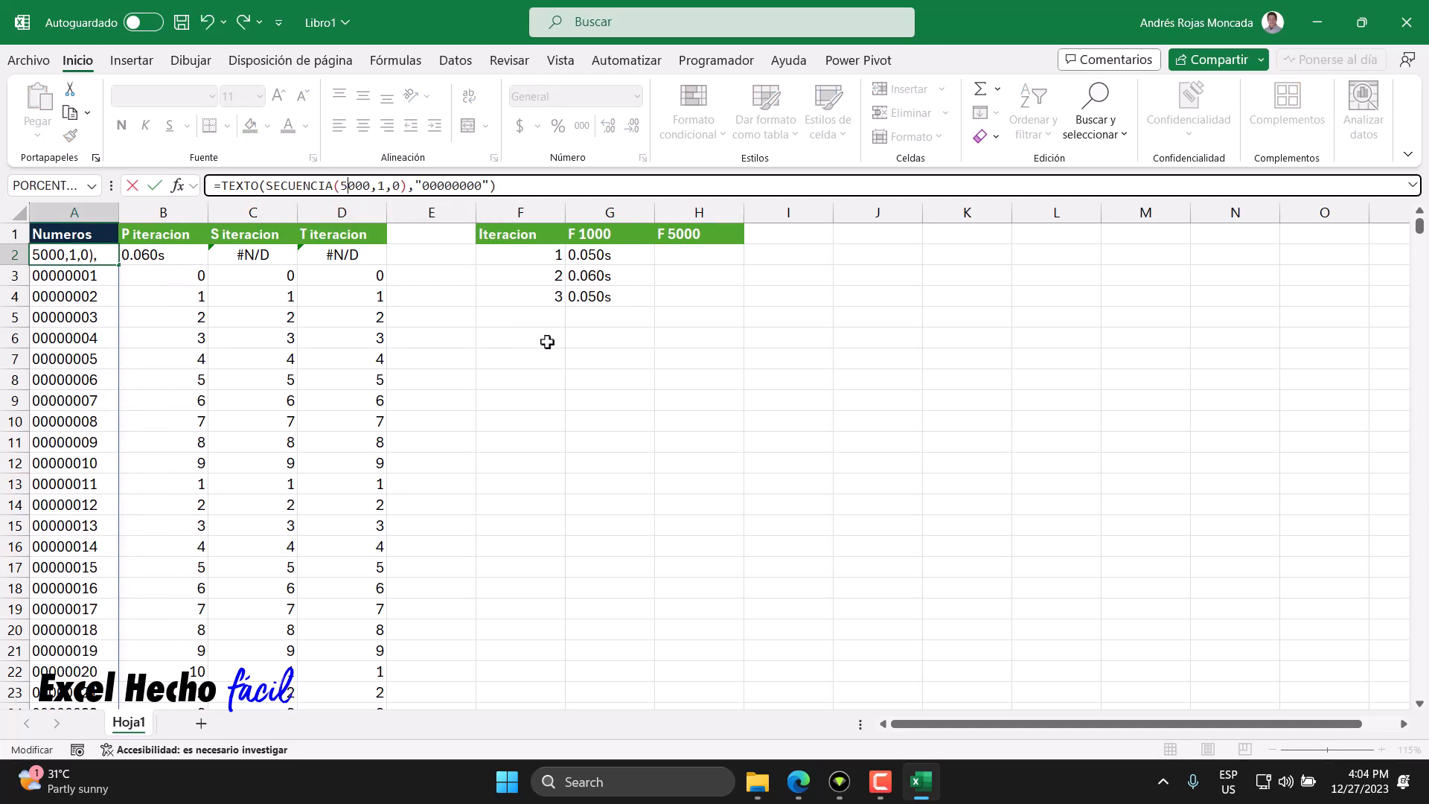
key("Return")
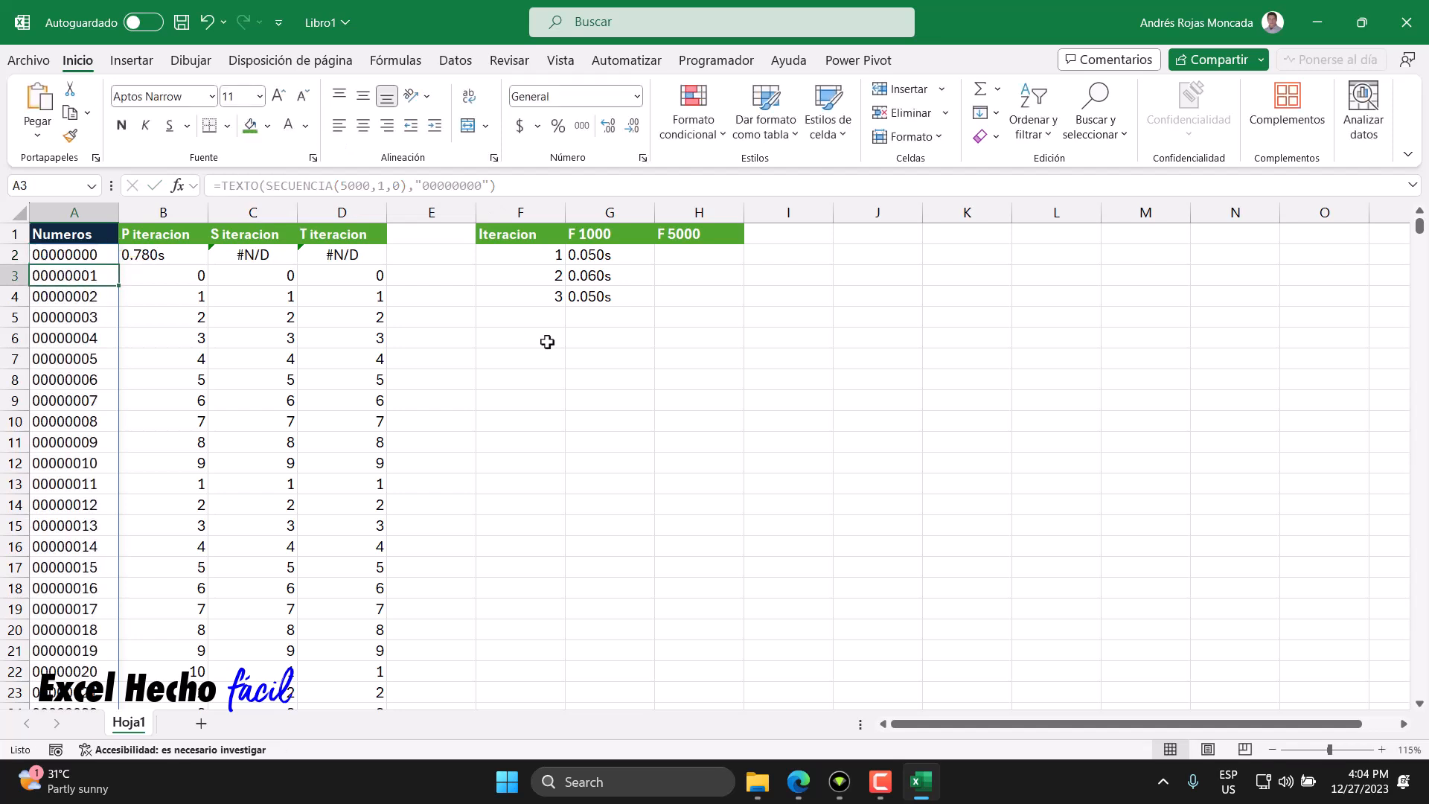
- Record the timing 0.780s in H2 under F 5000
left_click(167, 259)
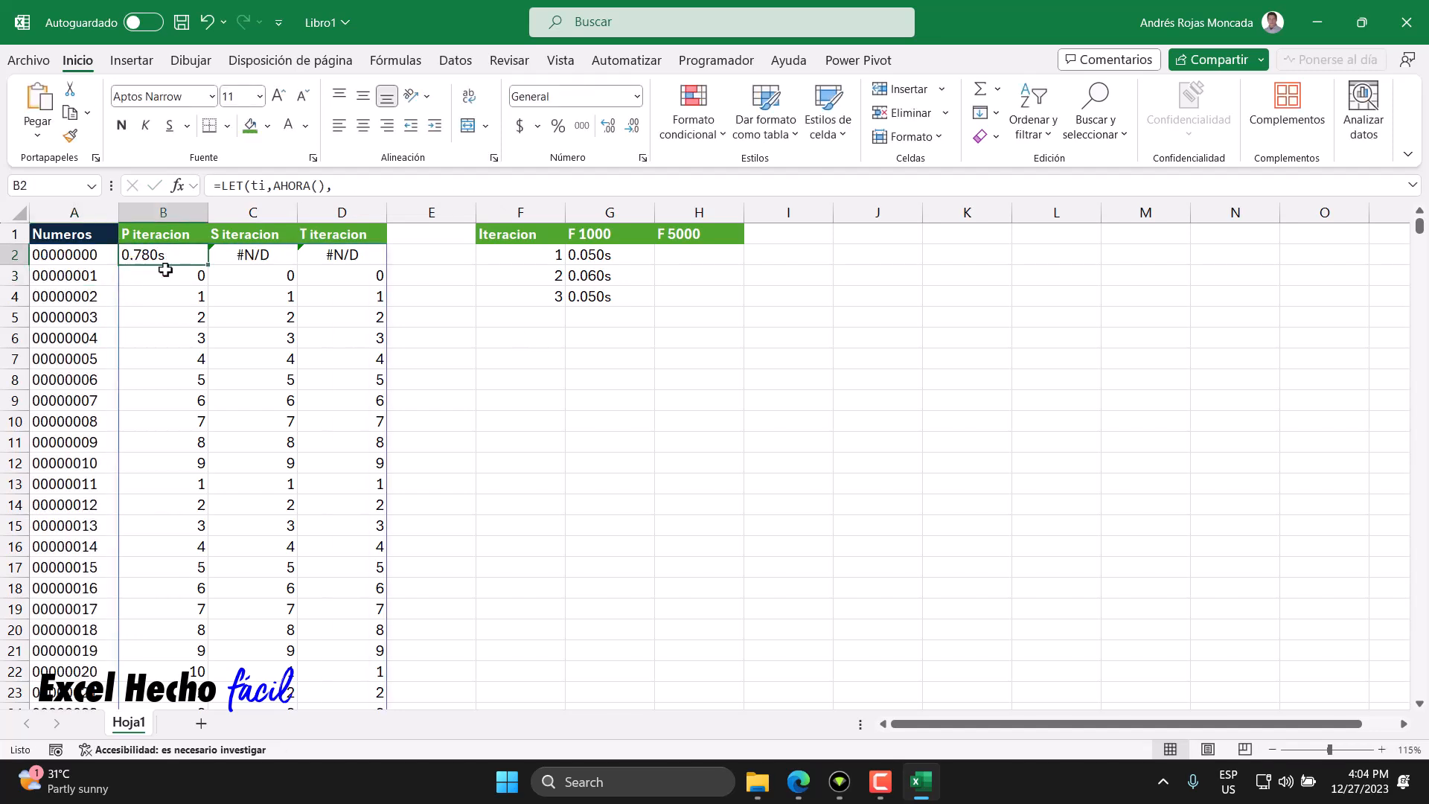
left_click(665, 256)
type("0")
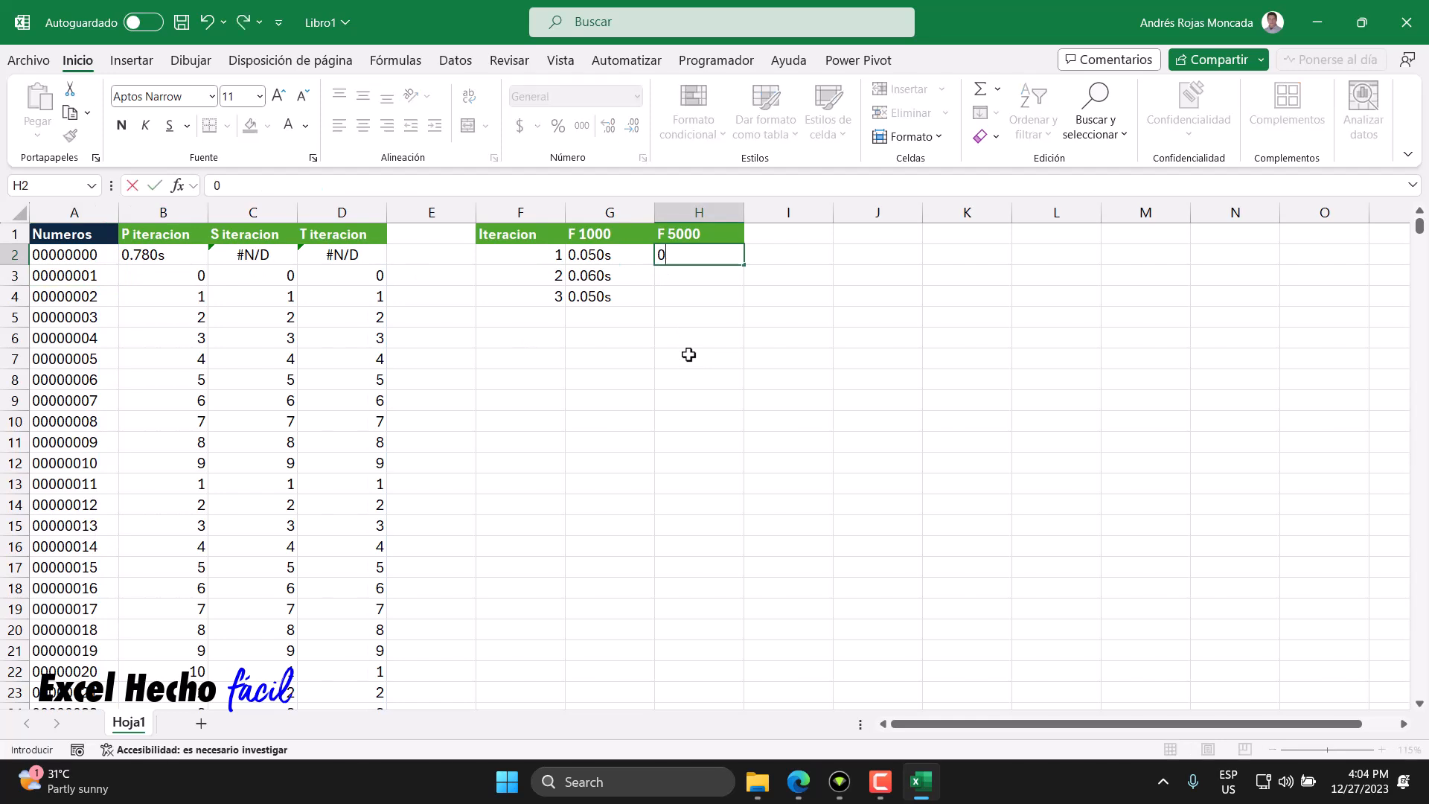
type(".780s")
key("Return")
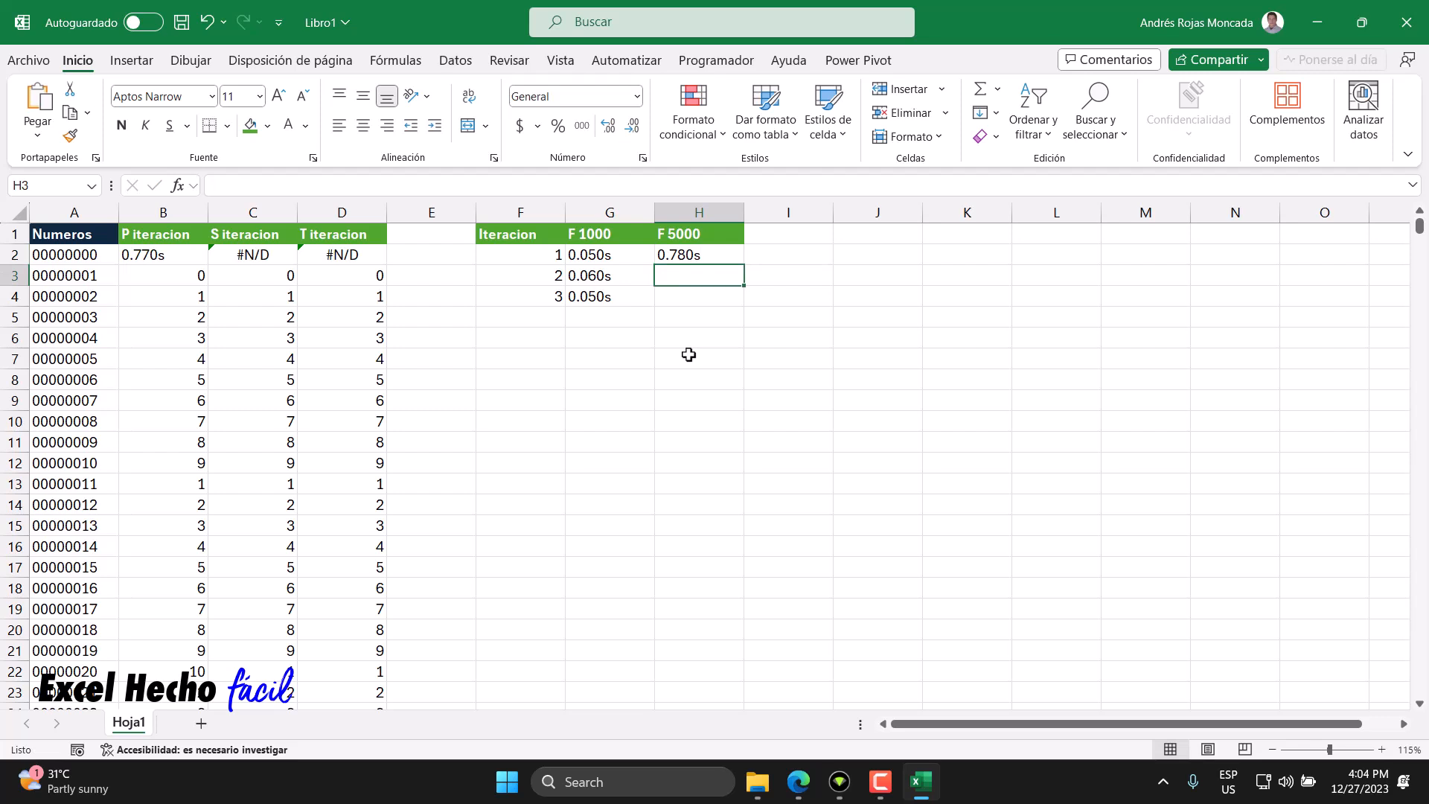
- Check the end of the 5000-number list, then record timings 0.770s and 0.760s in H3 and H4
left_click(57, 253)
key("ctrl+Down")
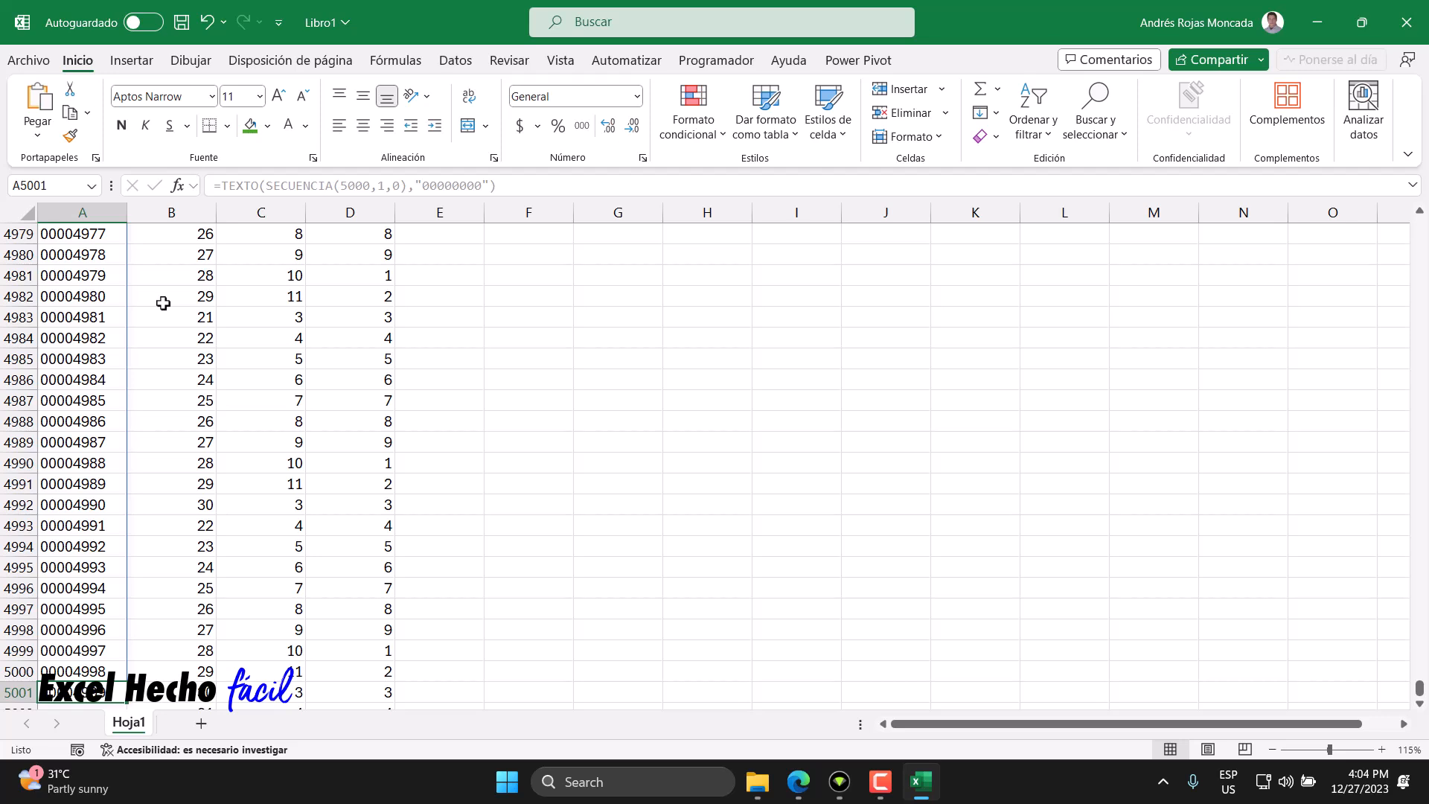
scroll(167, 372, "down", 1)
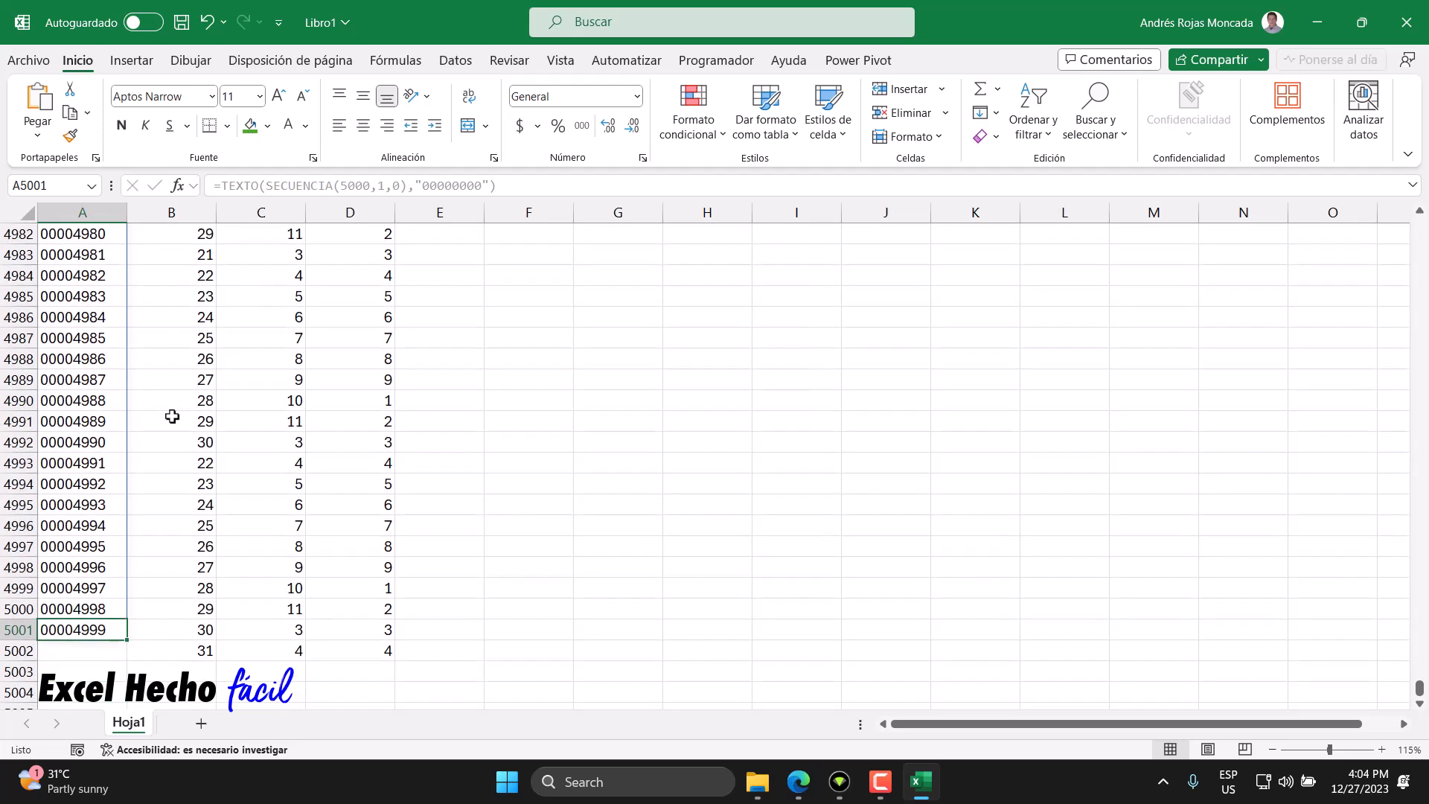
left_click(183, 654)
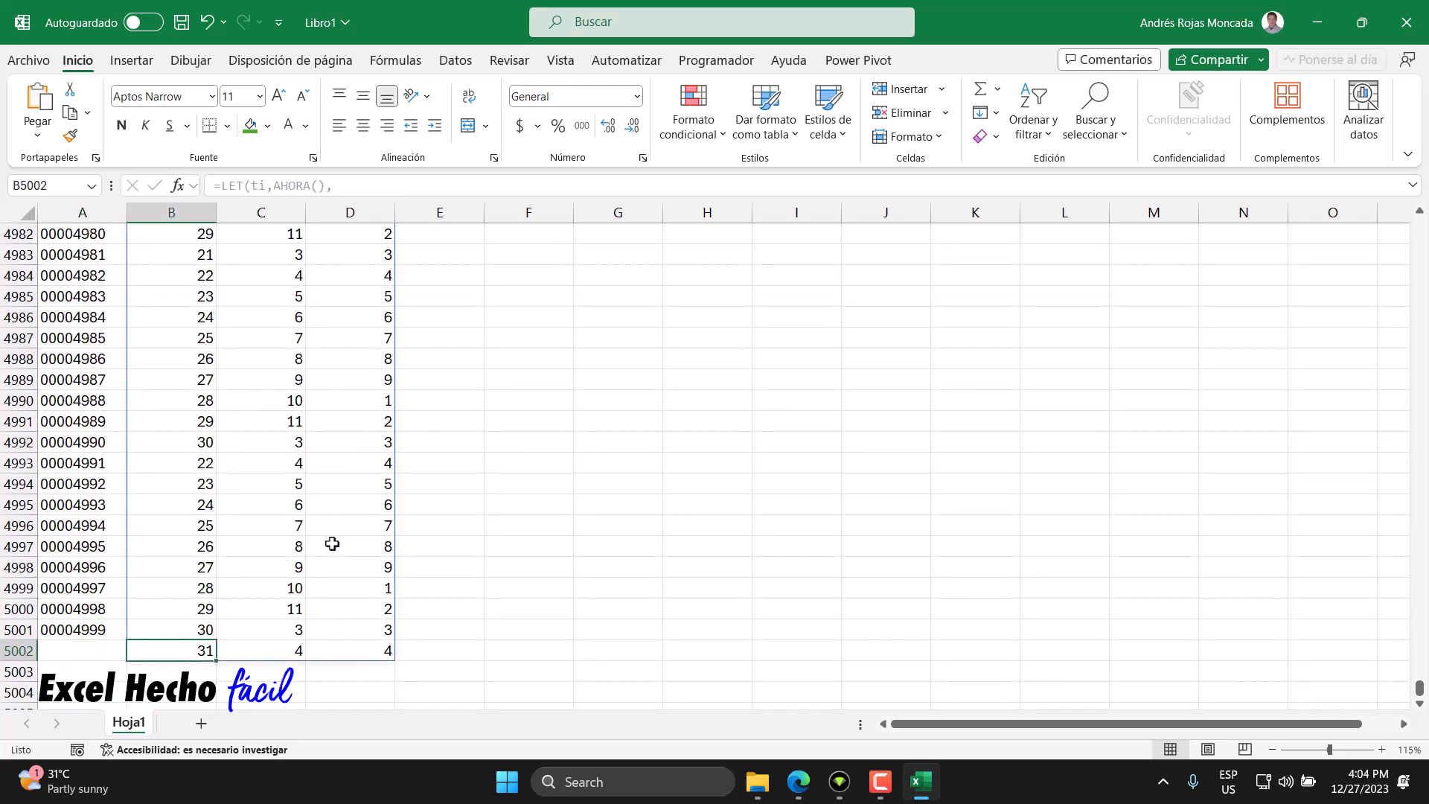
key("ctrl+Up")
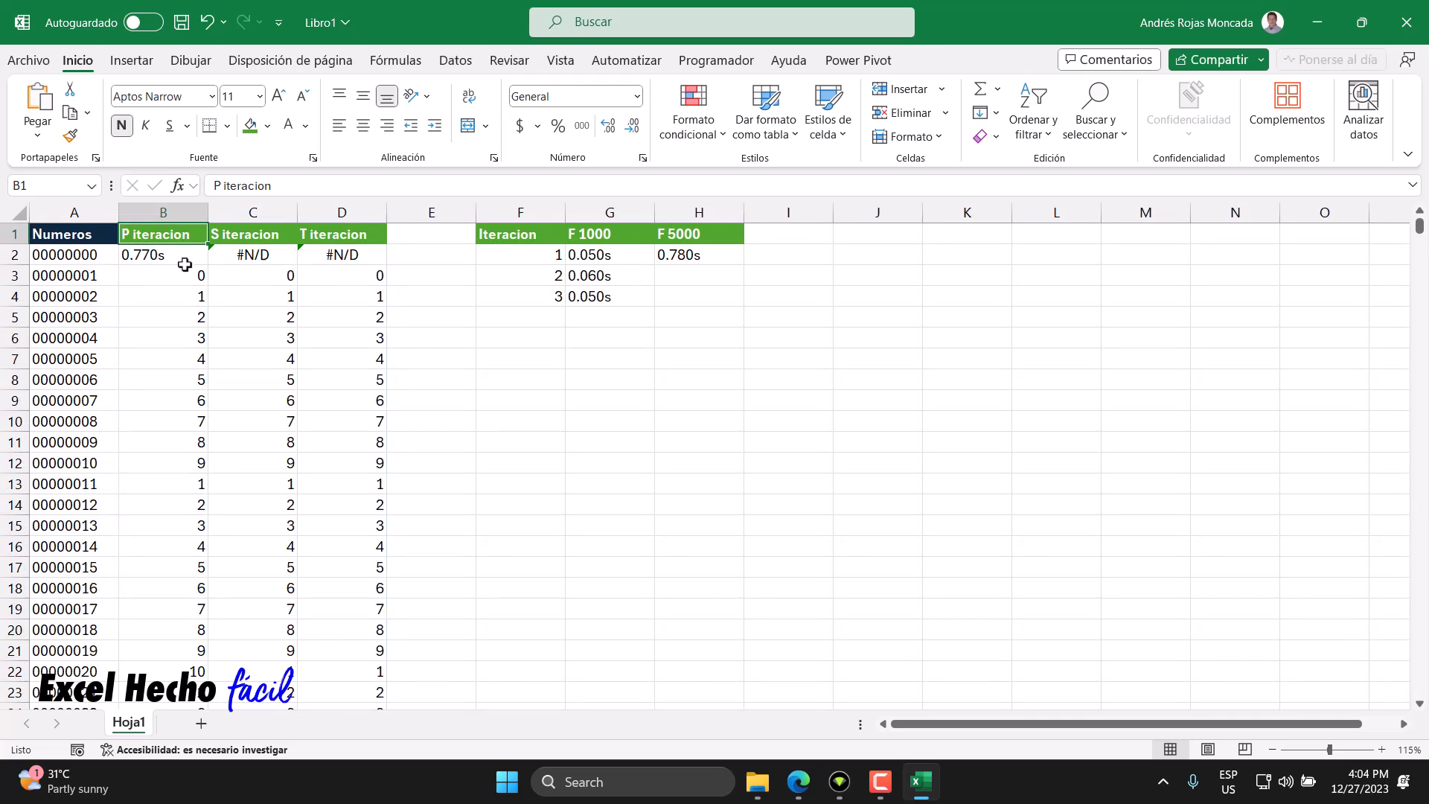
left_click(716, 271)
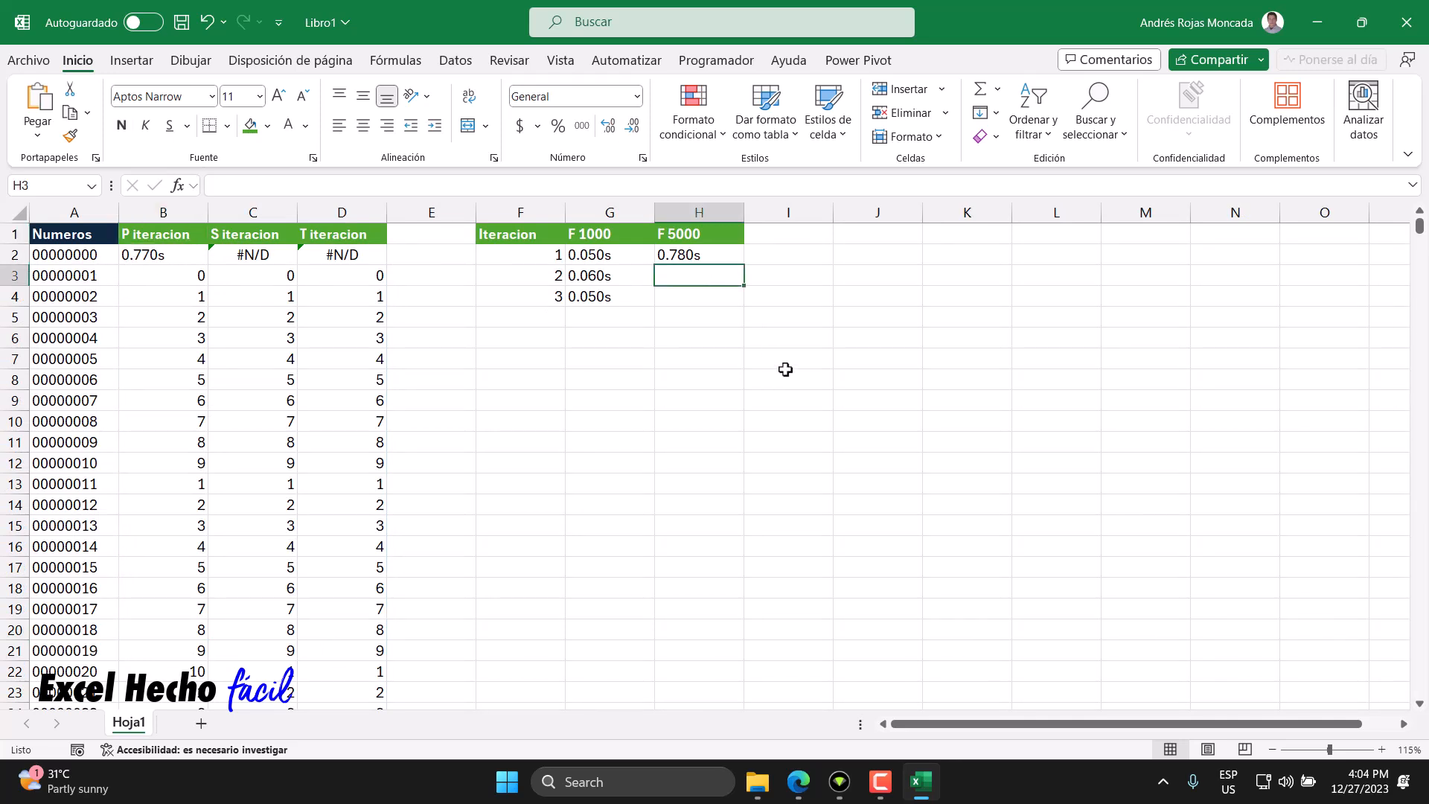
type("0.770s")
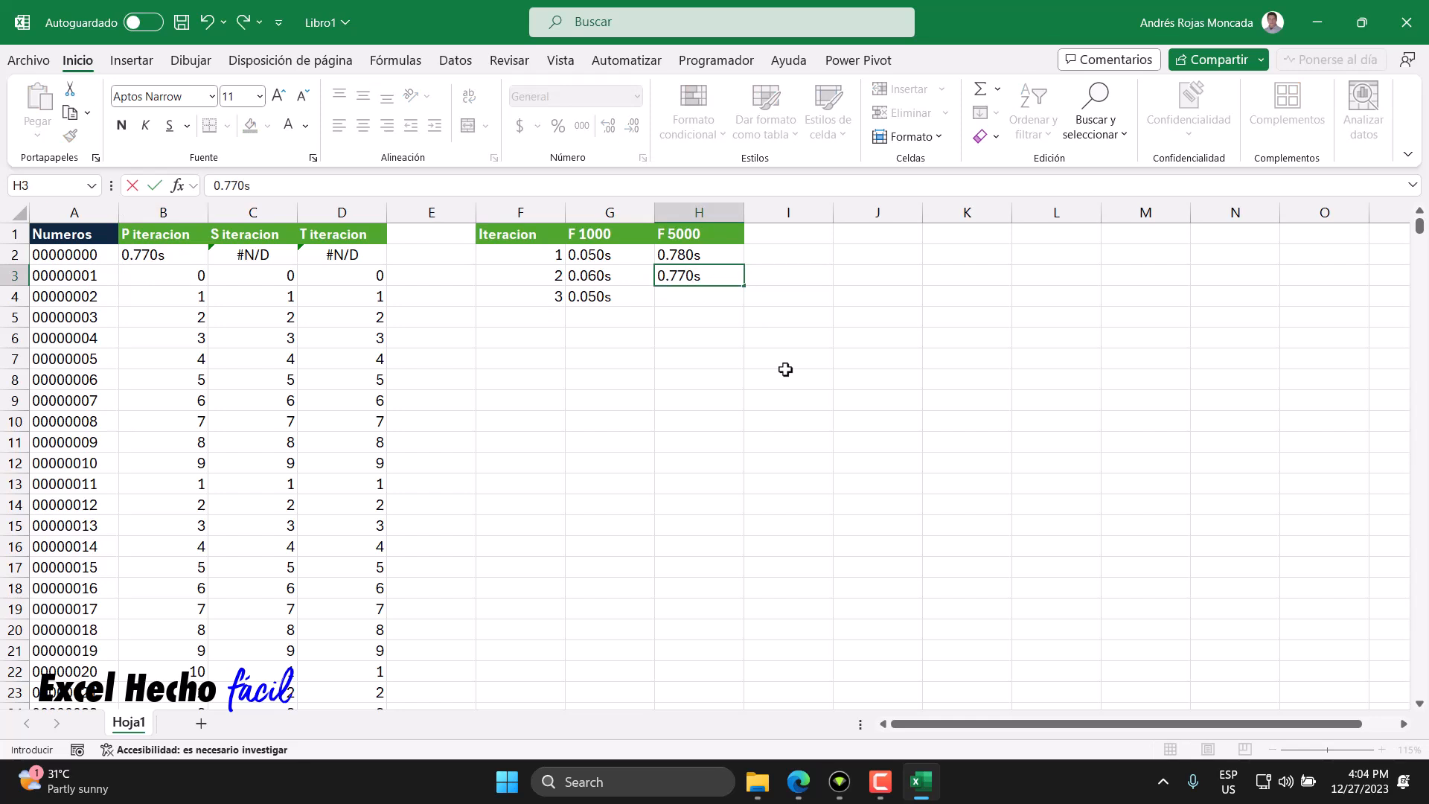
key("Return")
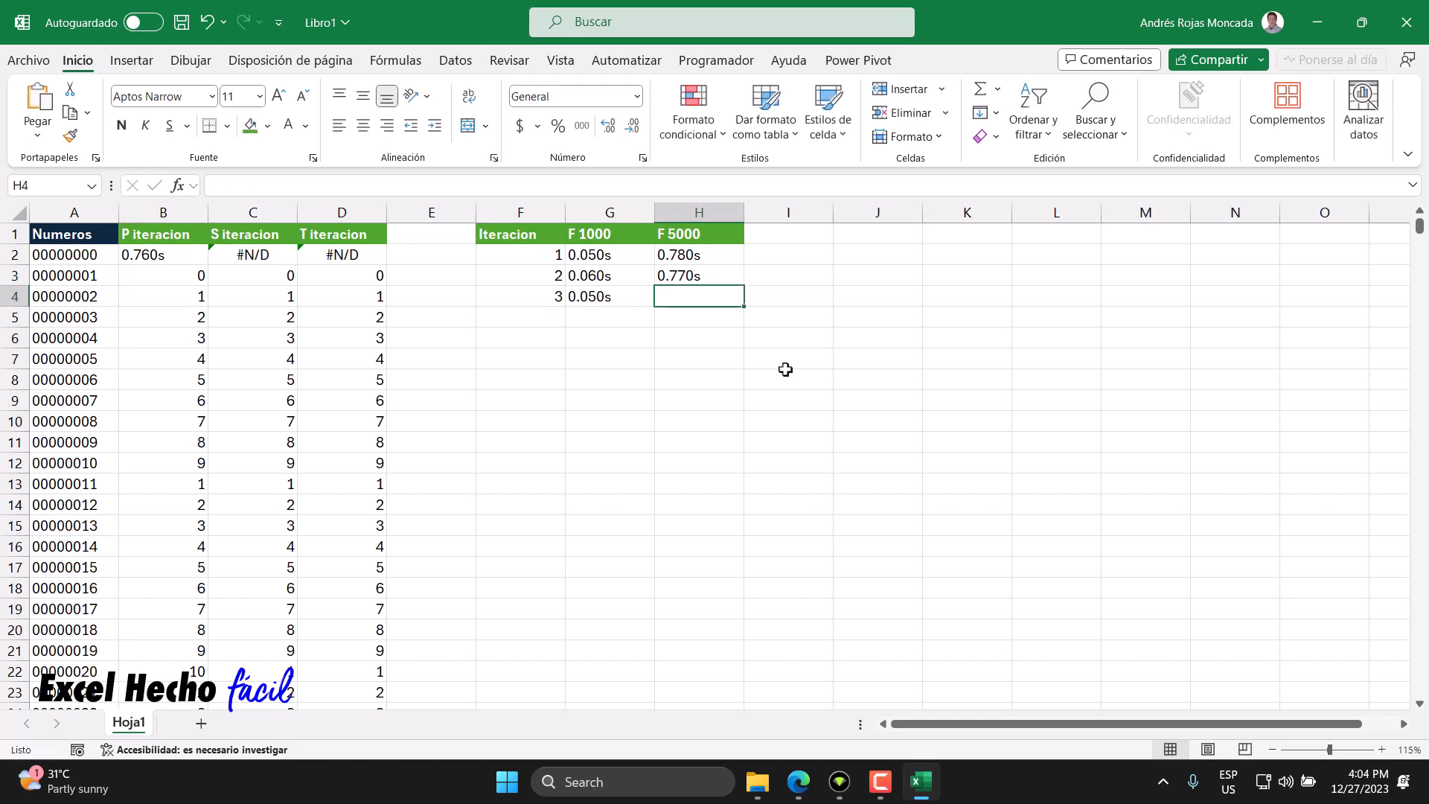
type("0.7")
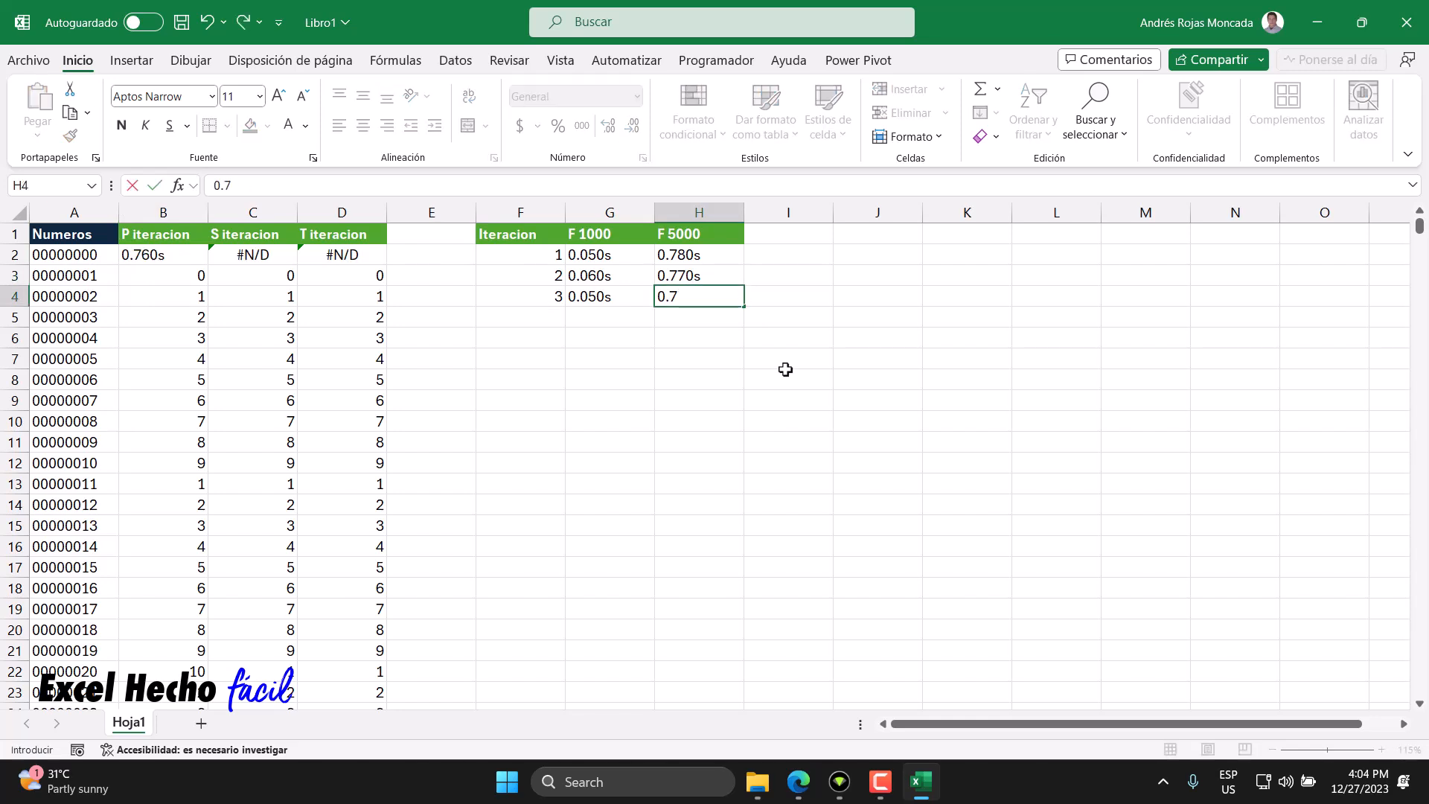
type("60s")
key("Return")
- Add an F 10000 header in I1 for the next test size
left_click(793, 231)
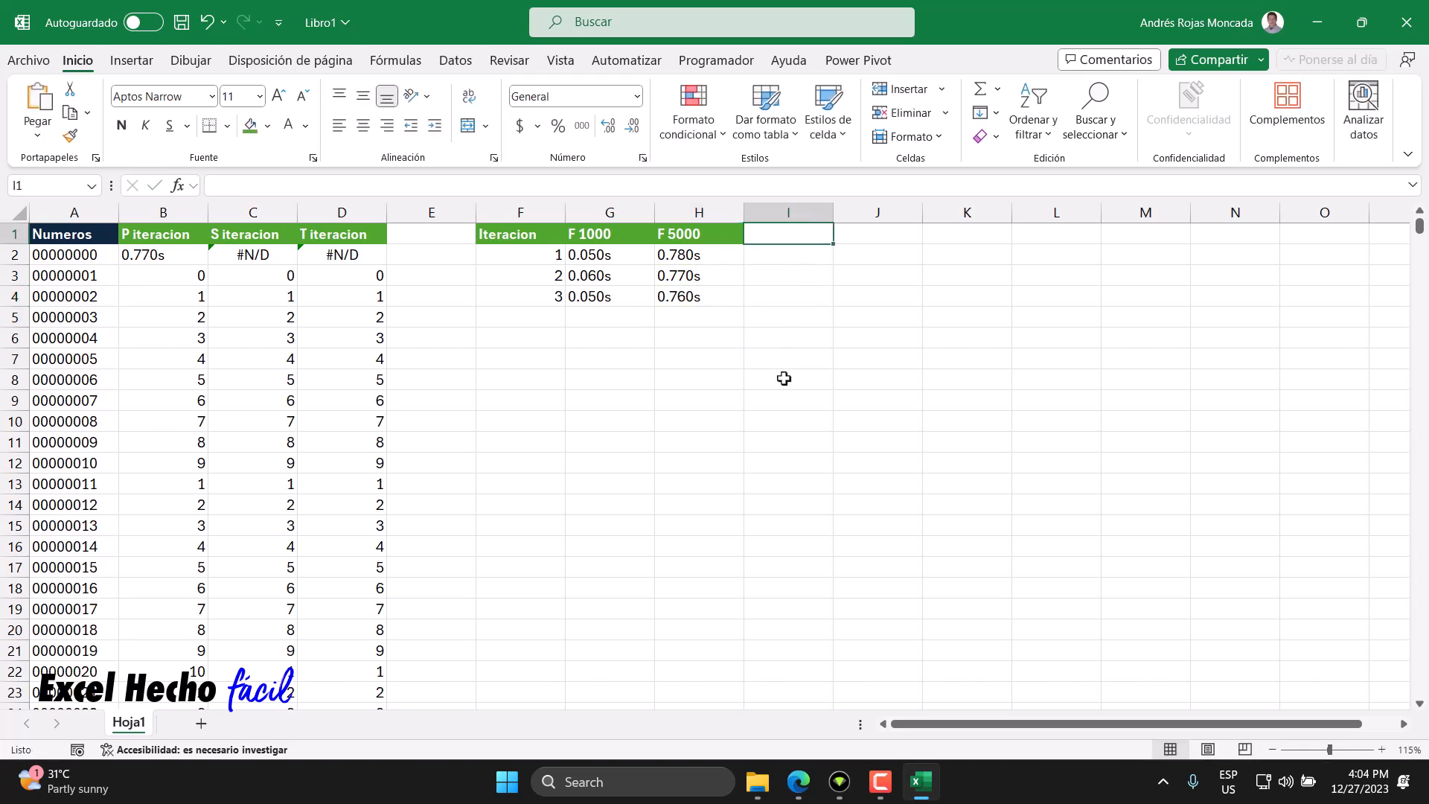
type("F")
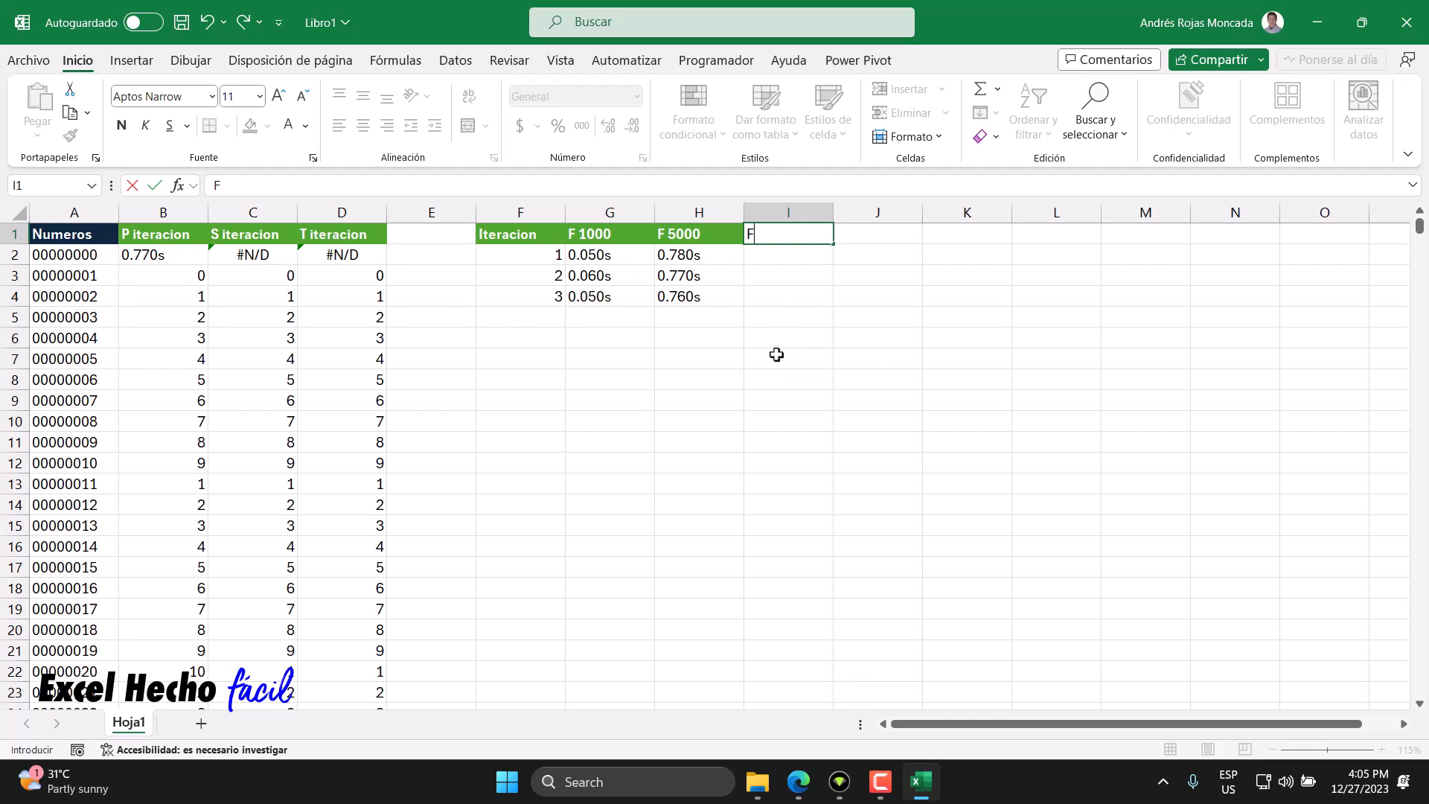
type("10000")
key("Return")
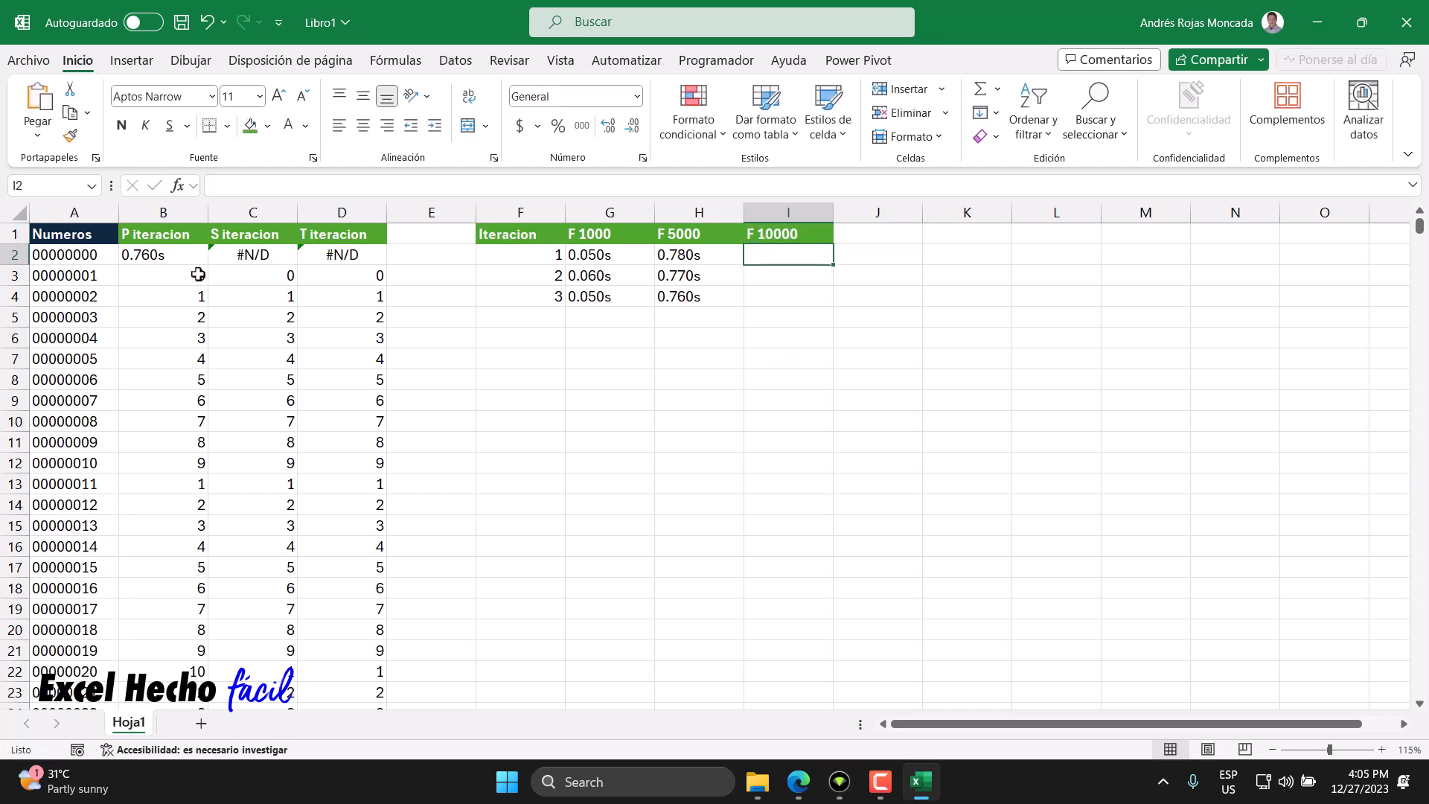
- Set the SECUENCIA row count in the A2 numbers formula to 10000
left_click(98, 257)
left_click_drag(370, 185, 342, 186)
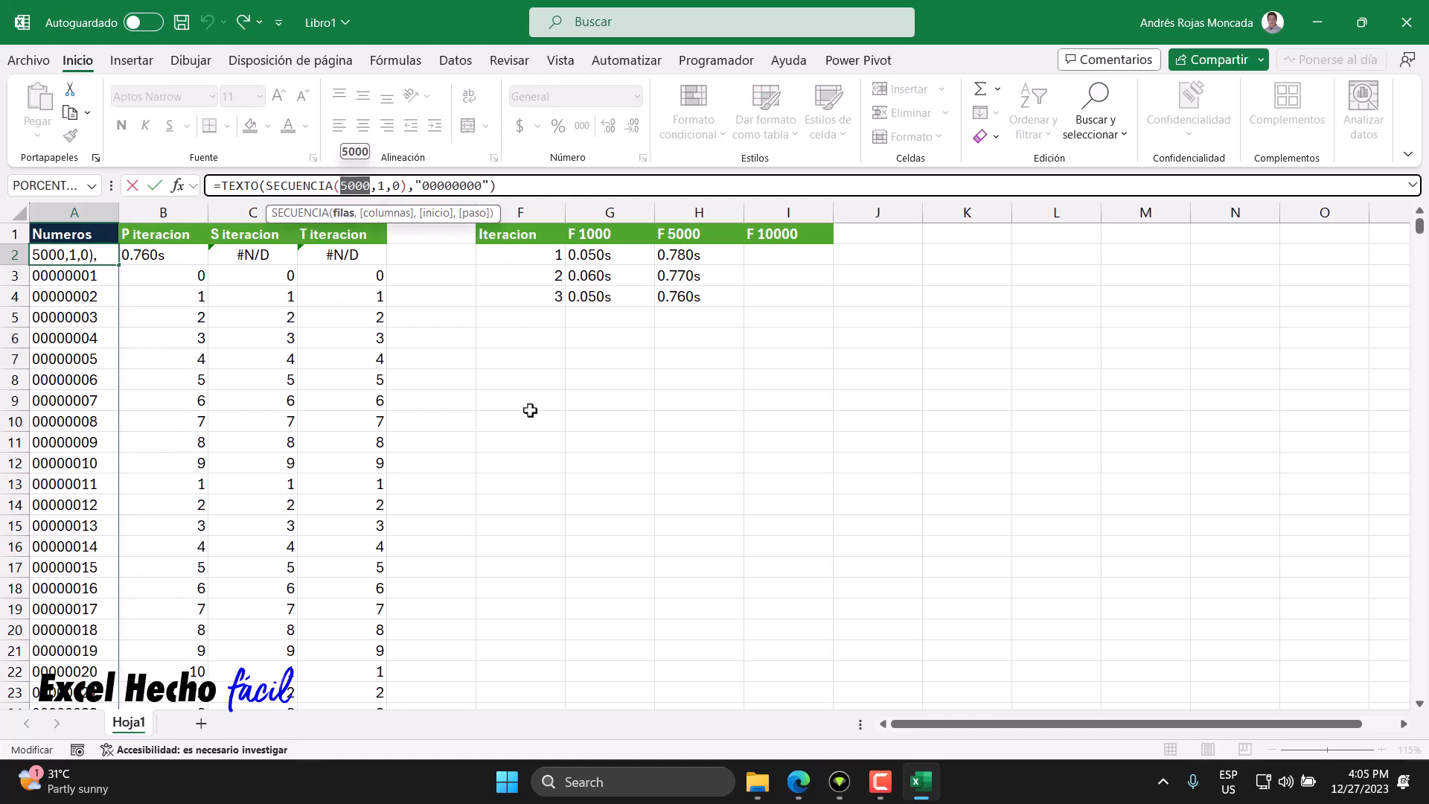
type("100")
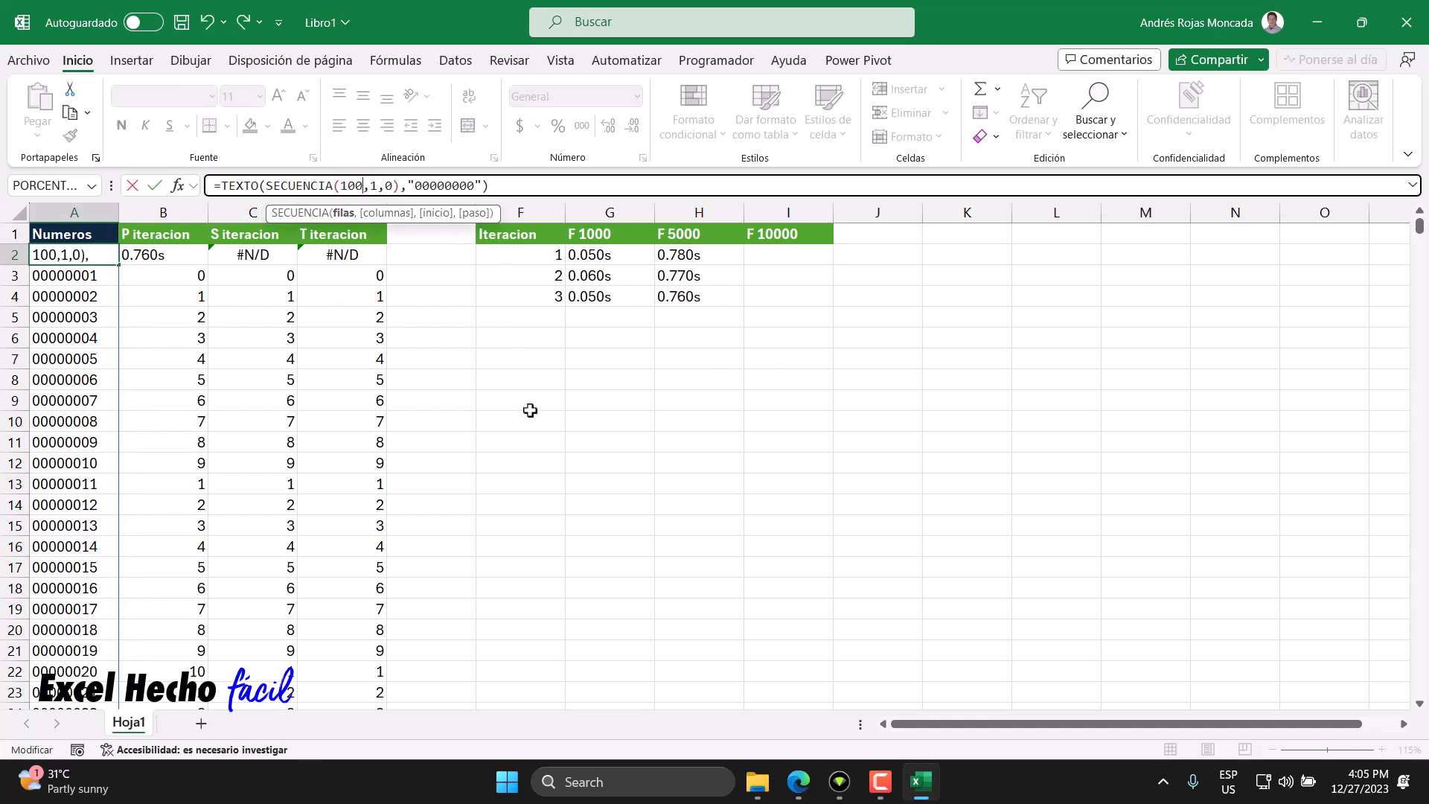
type("00")
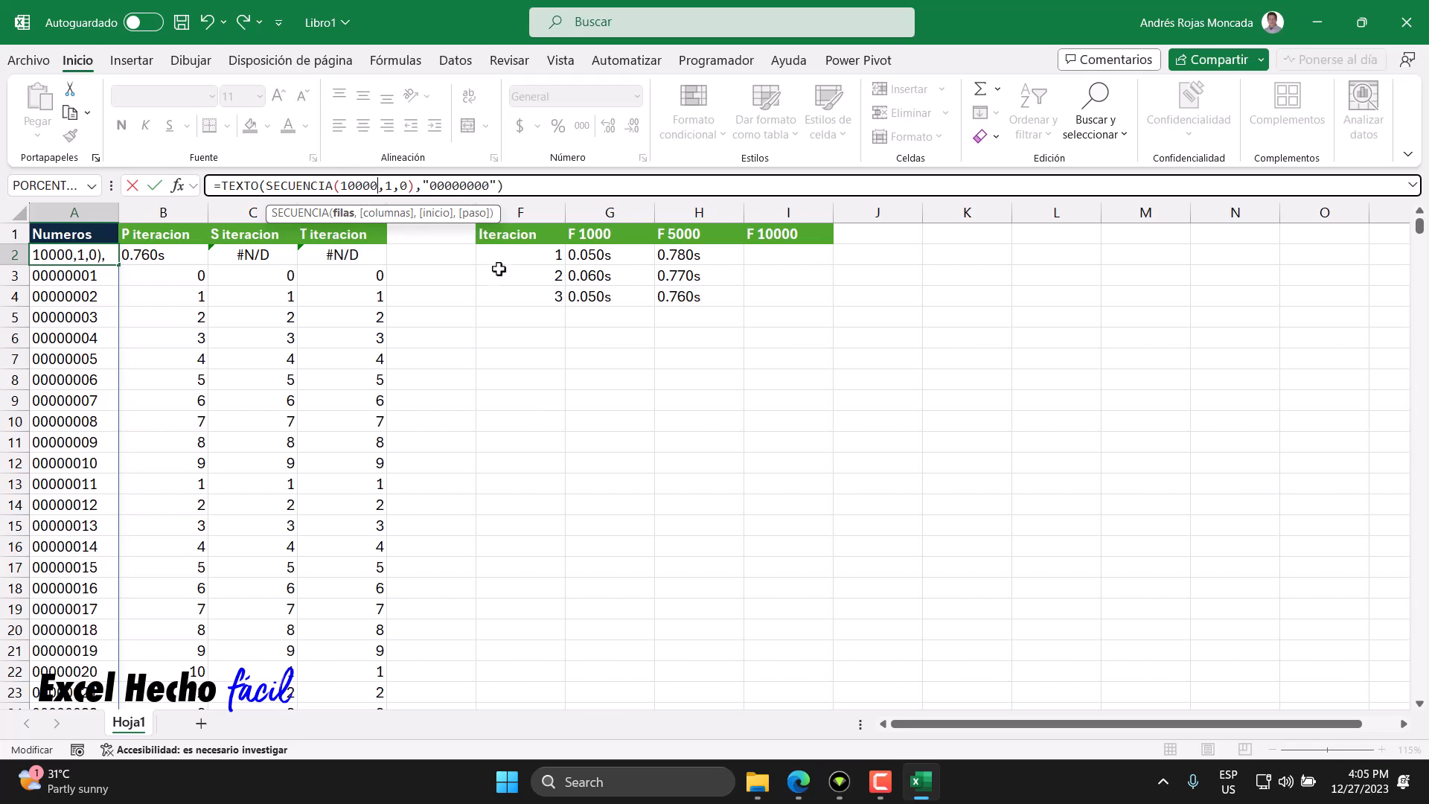
left_click(504, 186)
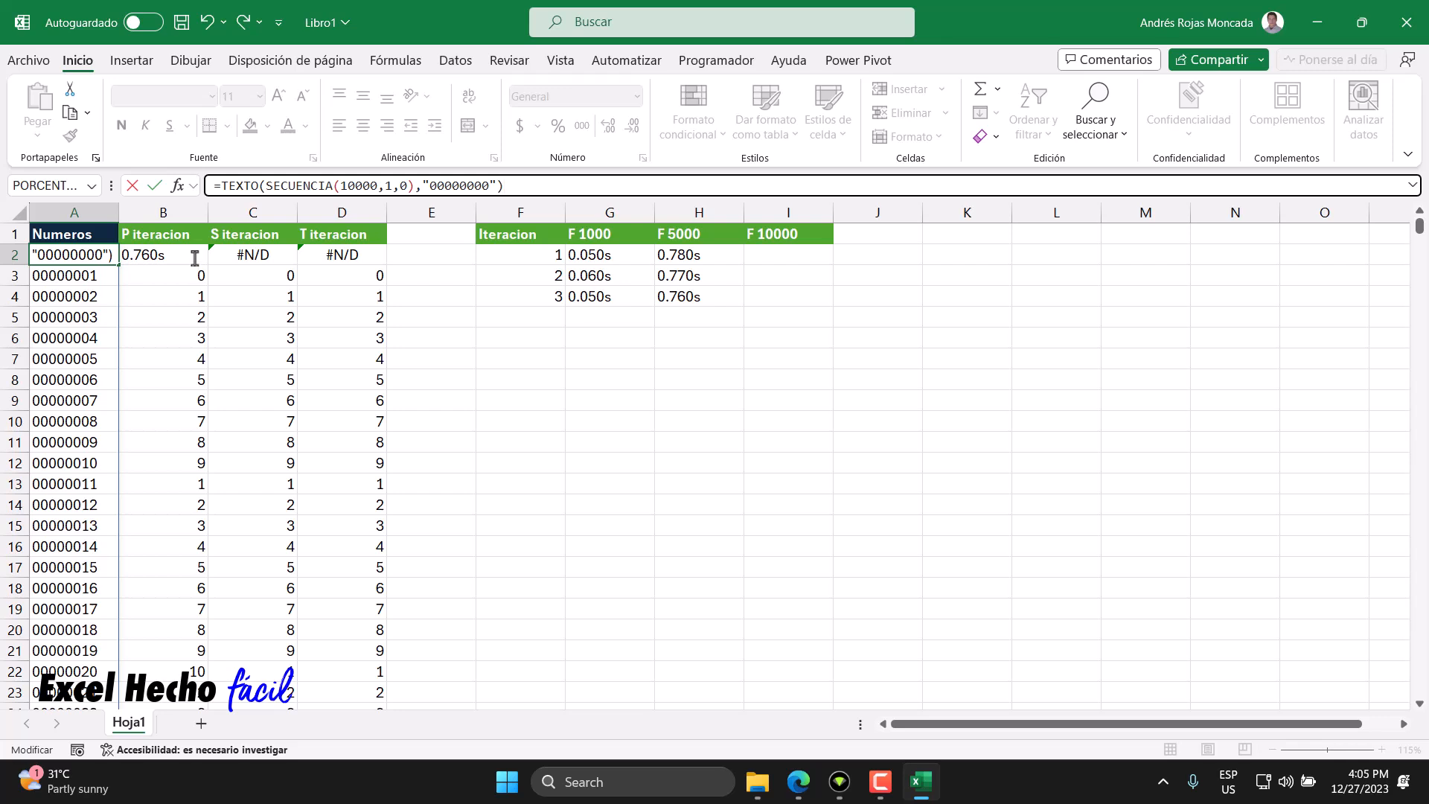
key("Return")
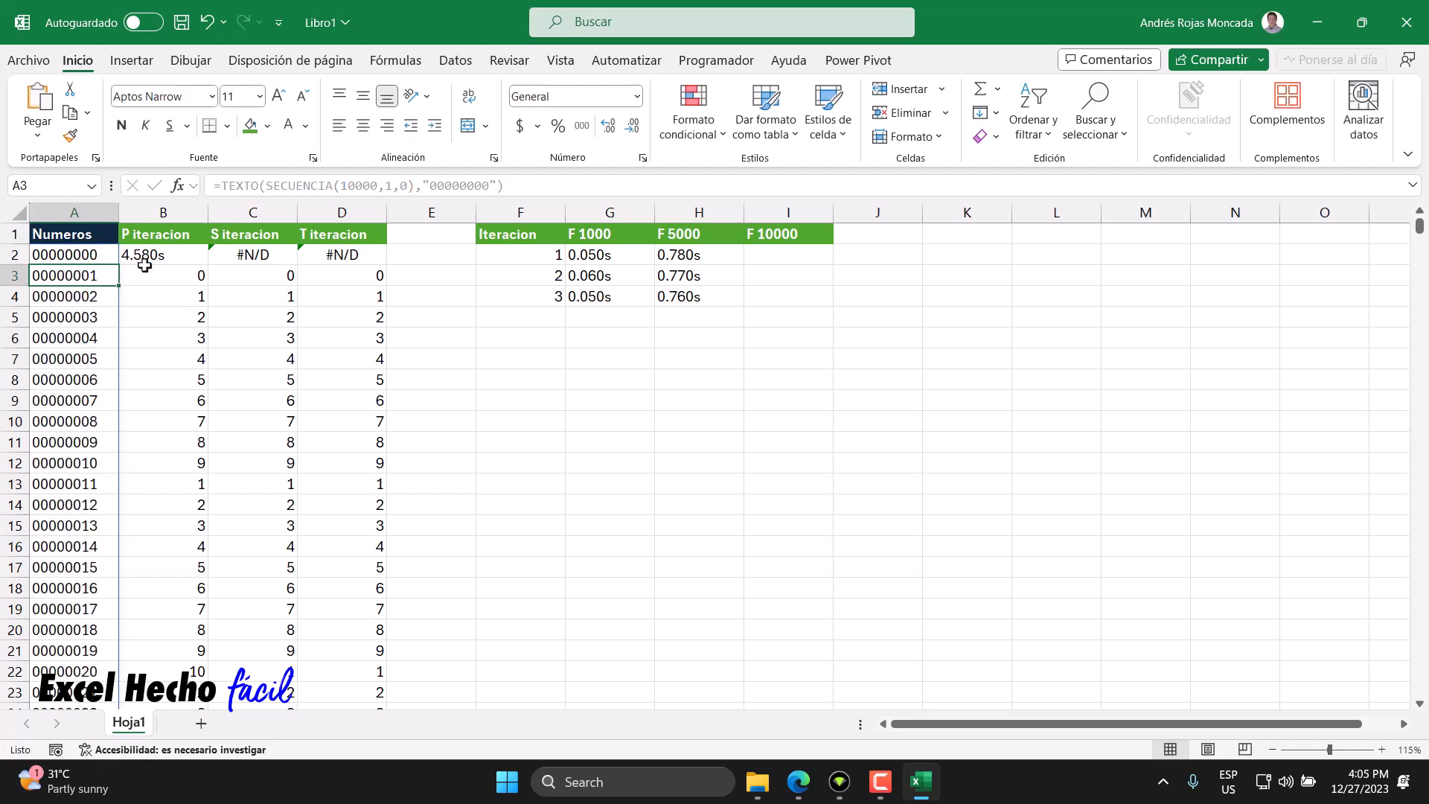
- Record the timings 4.580s, 4.590s and 4.580s in I2 to I4 under F 10000
left_click(819, 257)
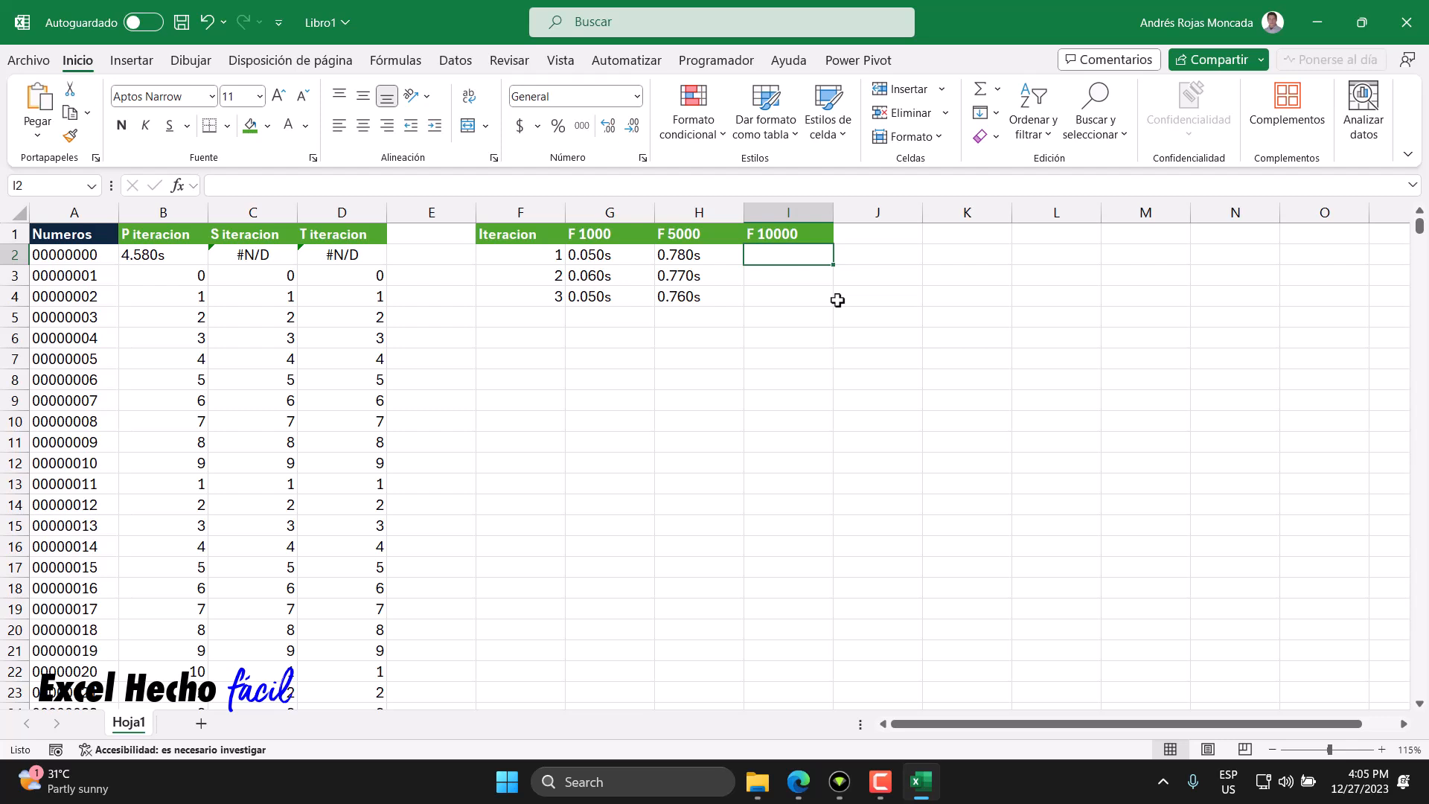
type("4.580s")
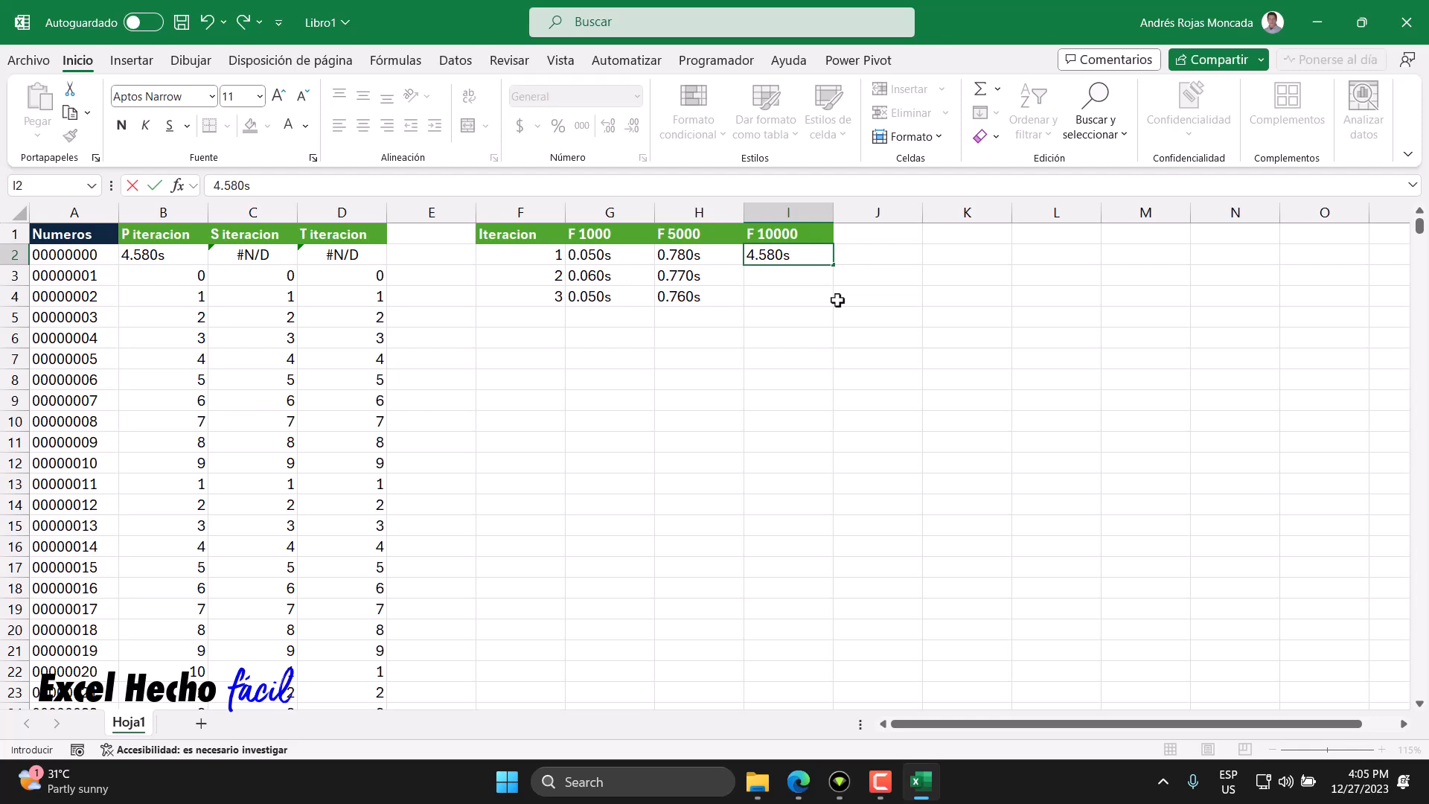
key("Return")
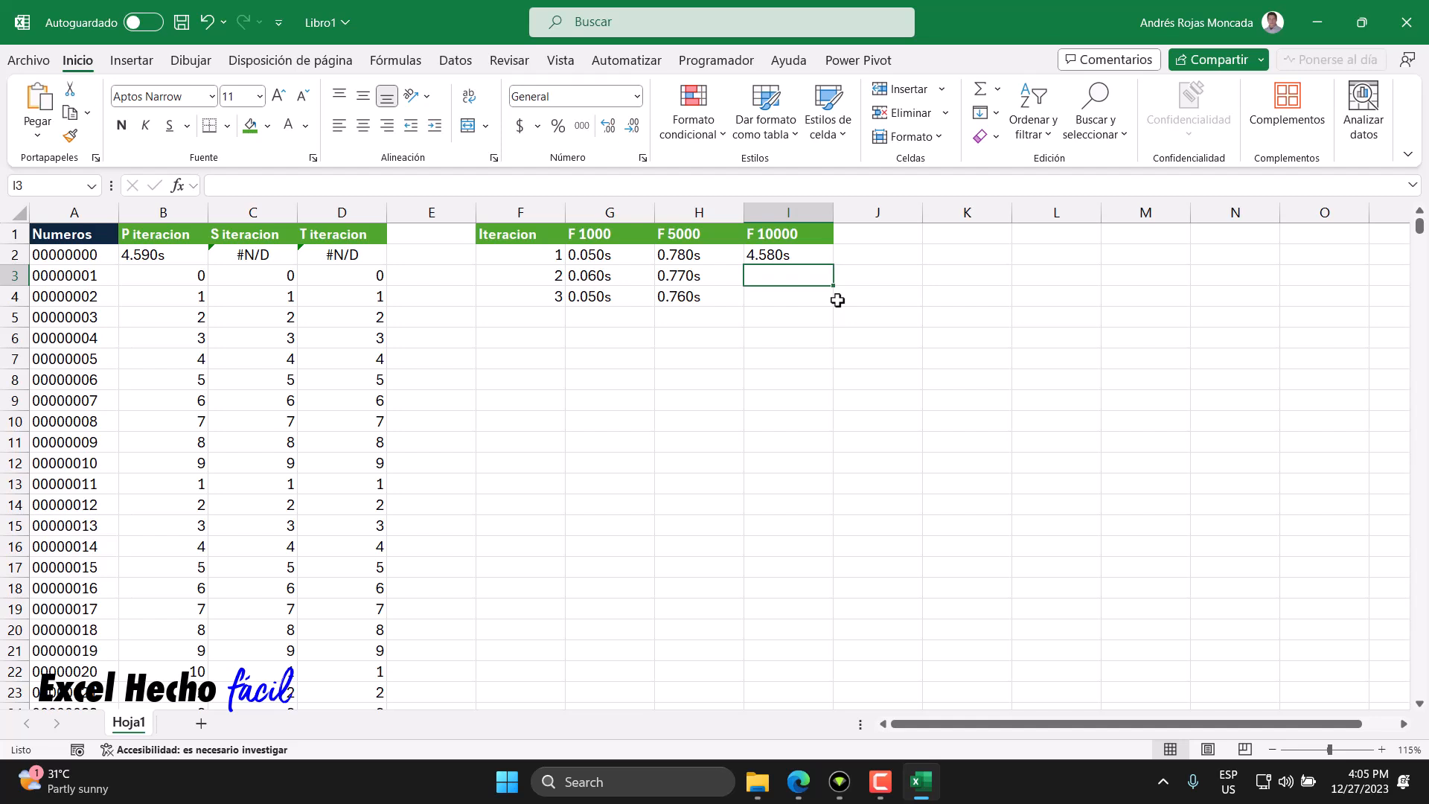
type("4.590")
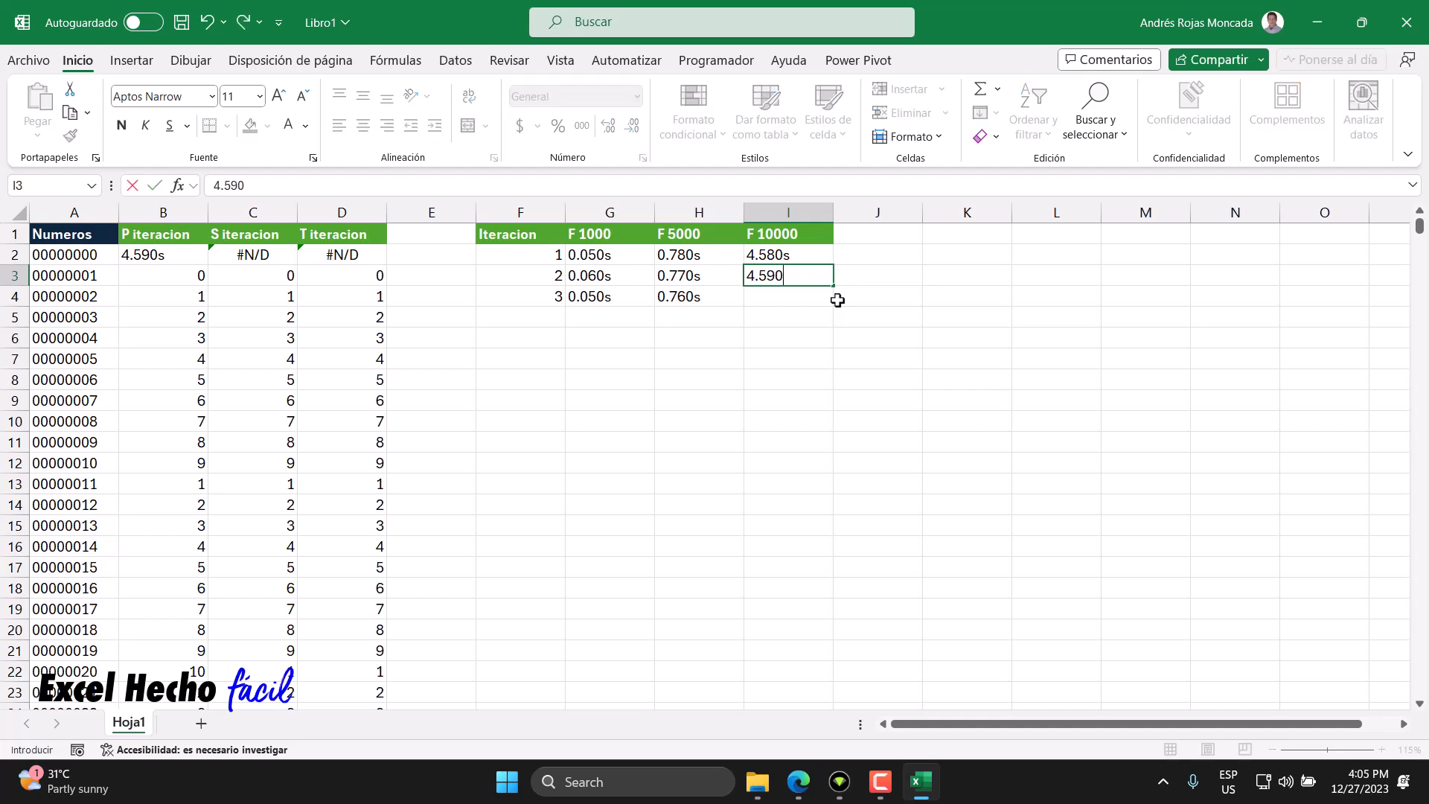
type("s")
key("Return")
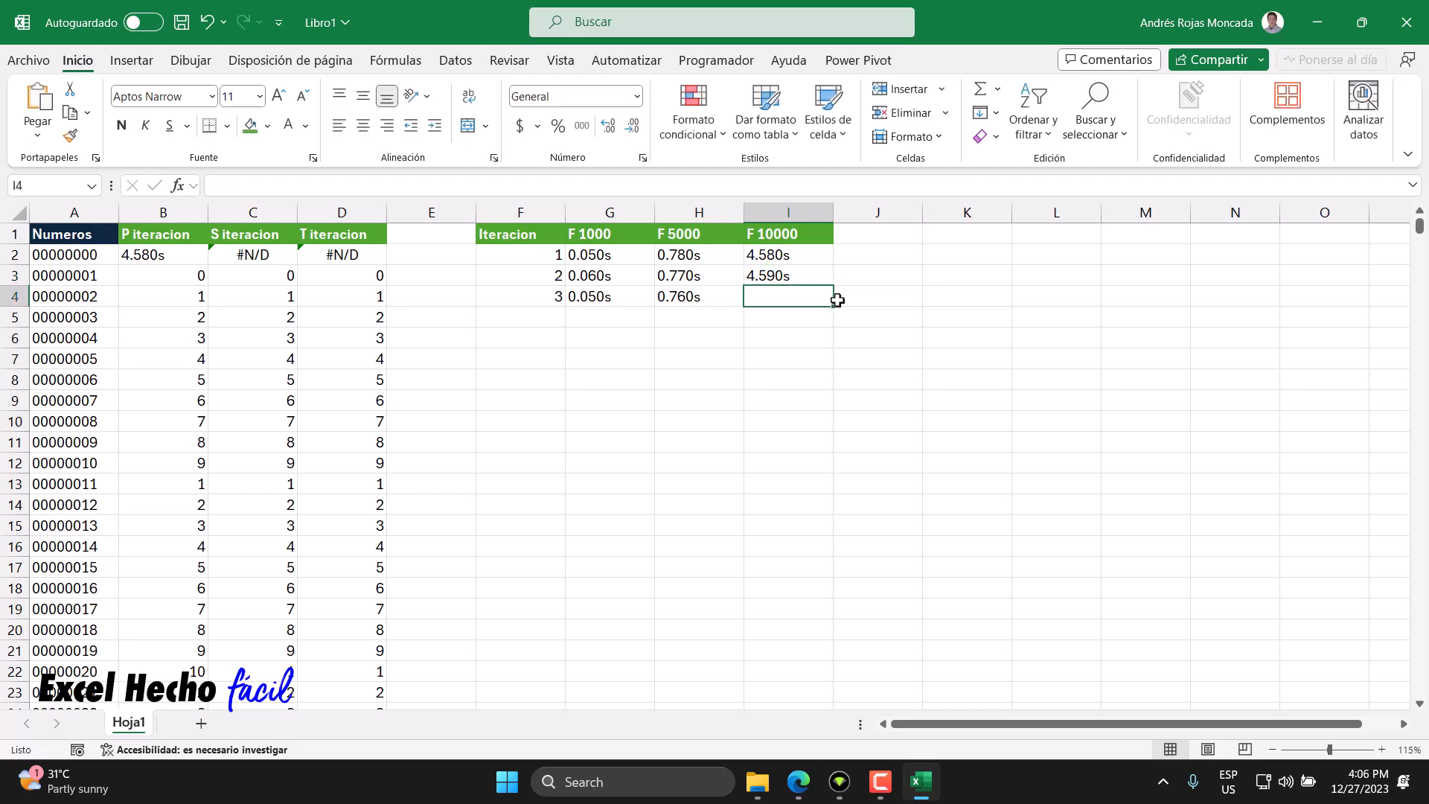
type("458")
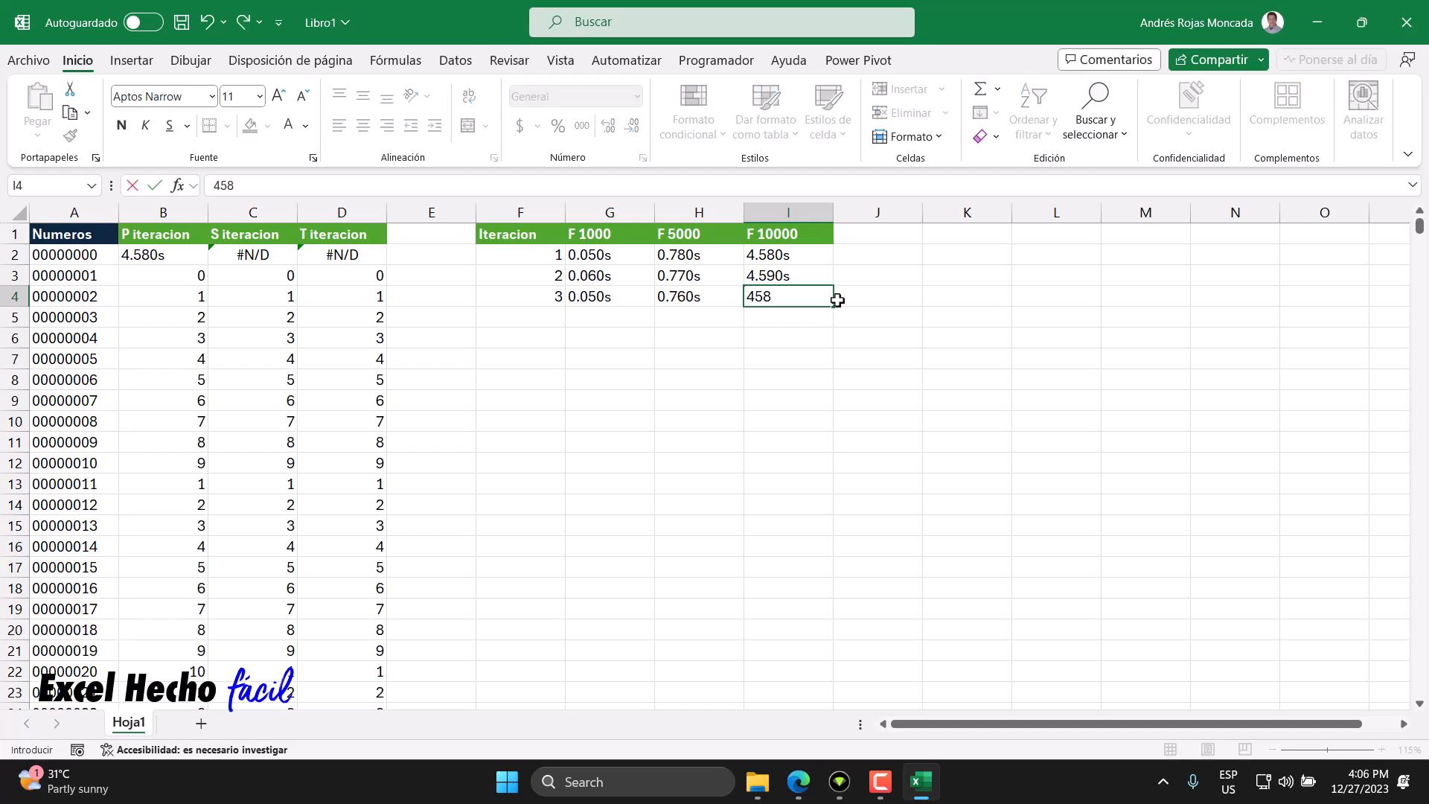
key("BackSpace")
key("BackSpace")
type(".580s")
key("Return")
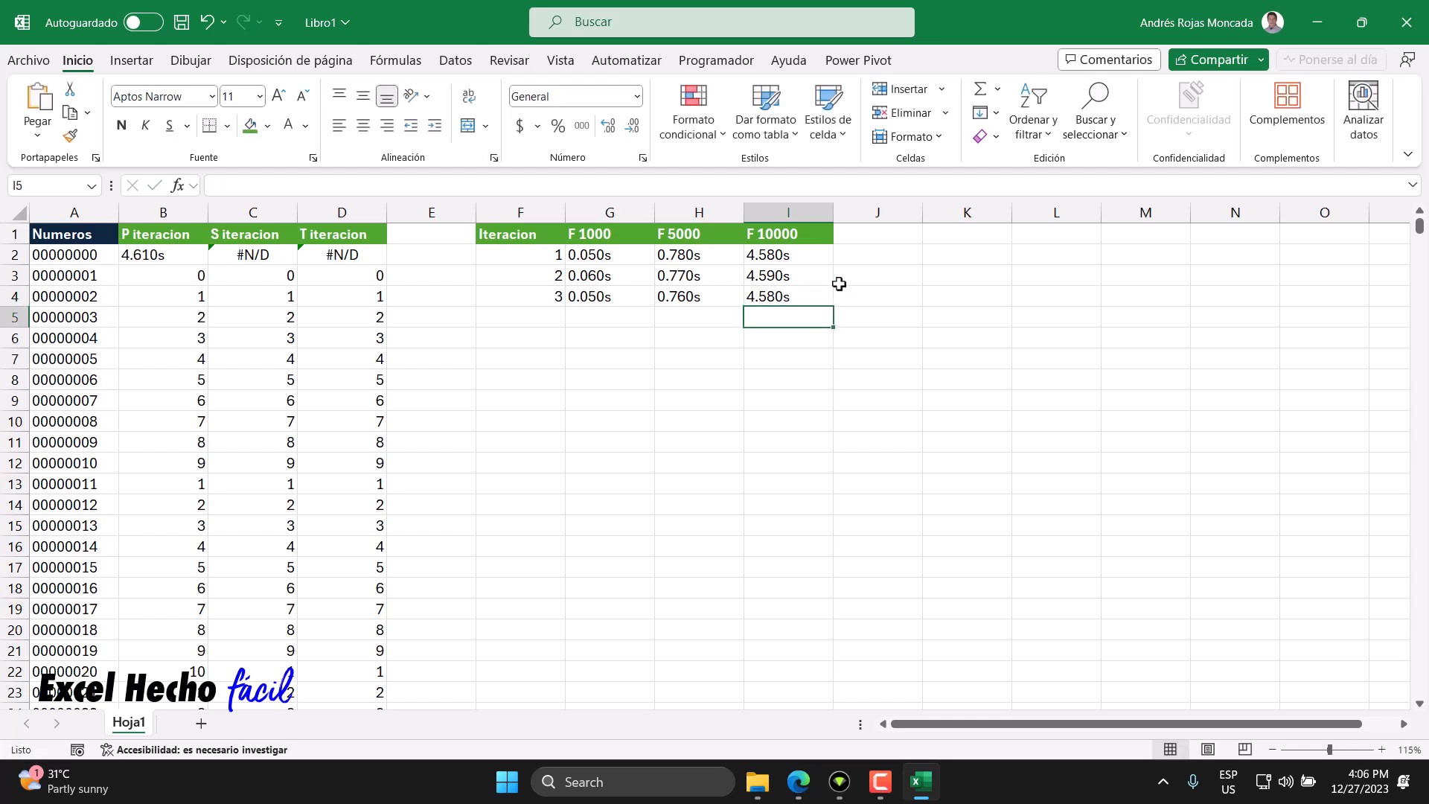
- Add an F 15000 header in J1 for the next test size
left_click(846, 240)
type("F")
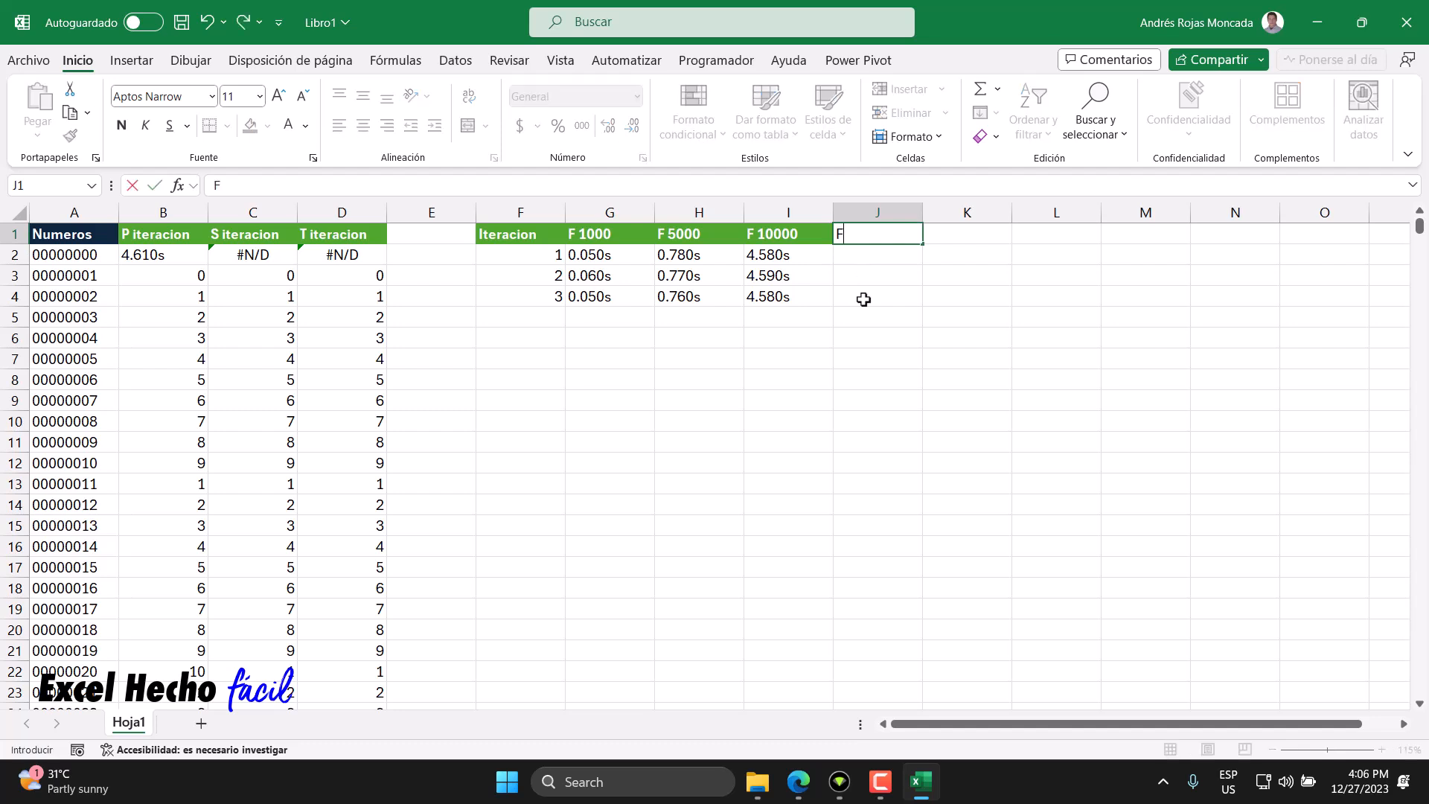
type(" 15000")
key("Return")
- Set the SECUENCIA row count in the A2 numbers formula to 15000
left_click(73, 260)
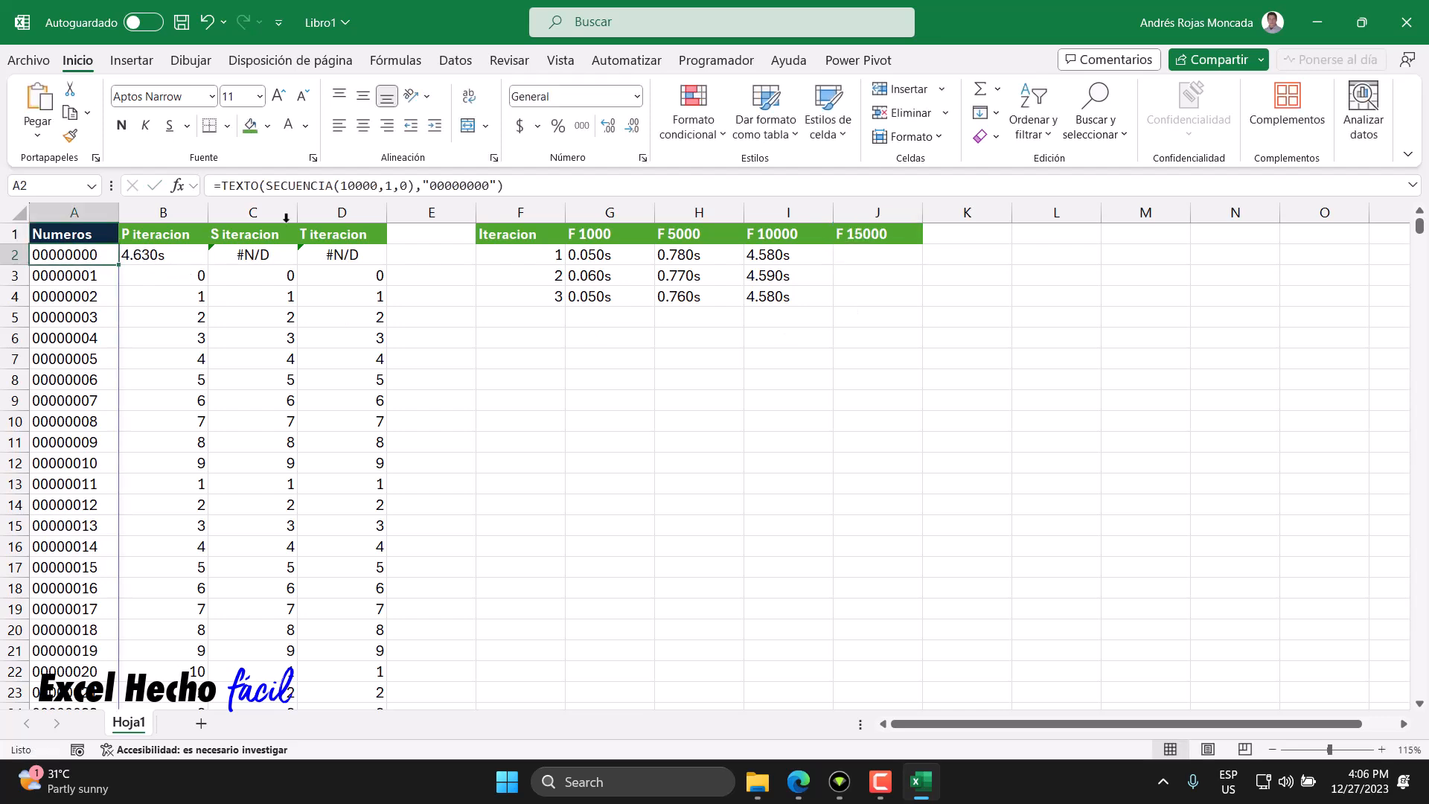
left_click_drag(378, 185, 344, 186)
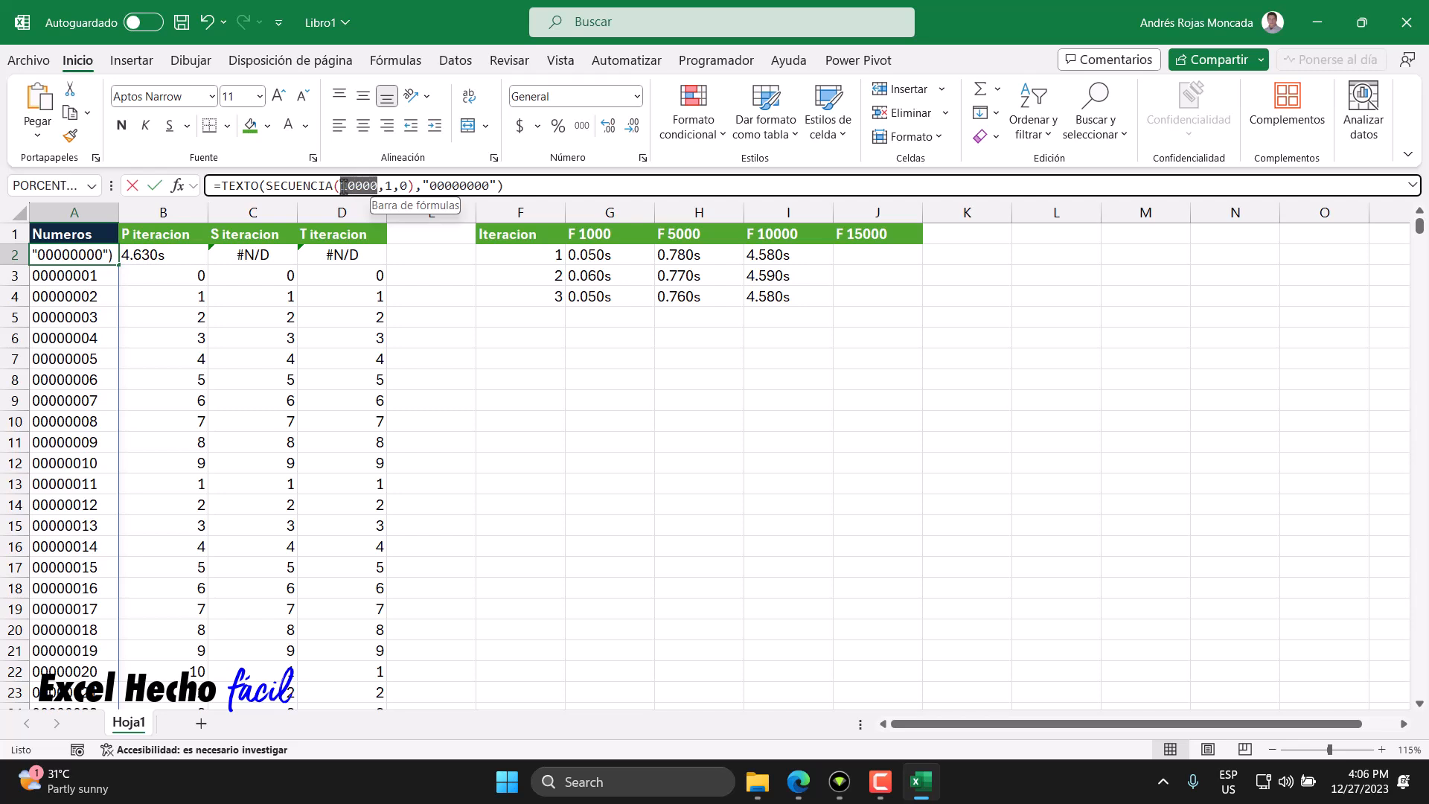
type("15000")
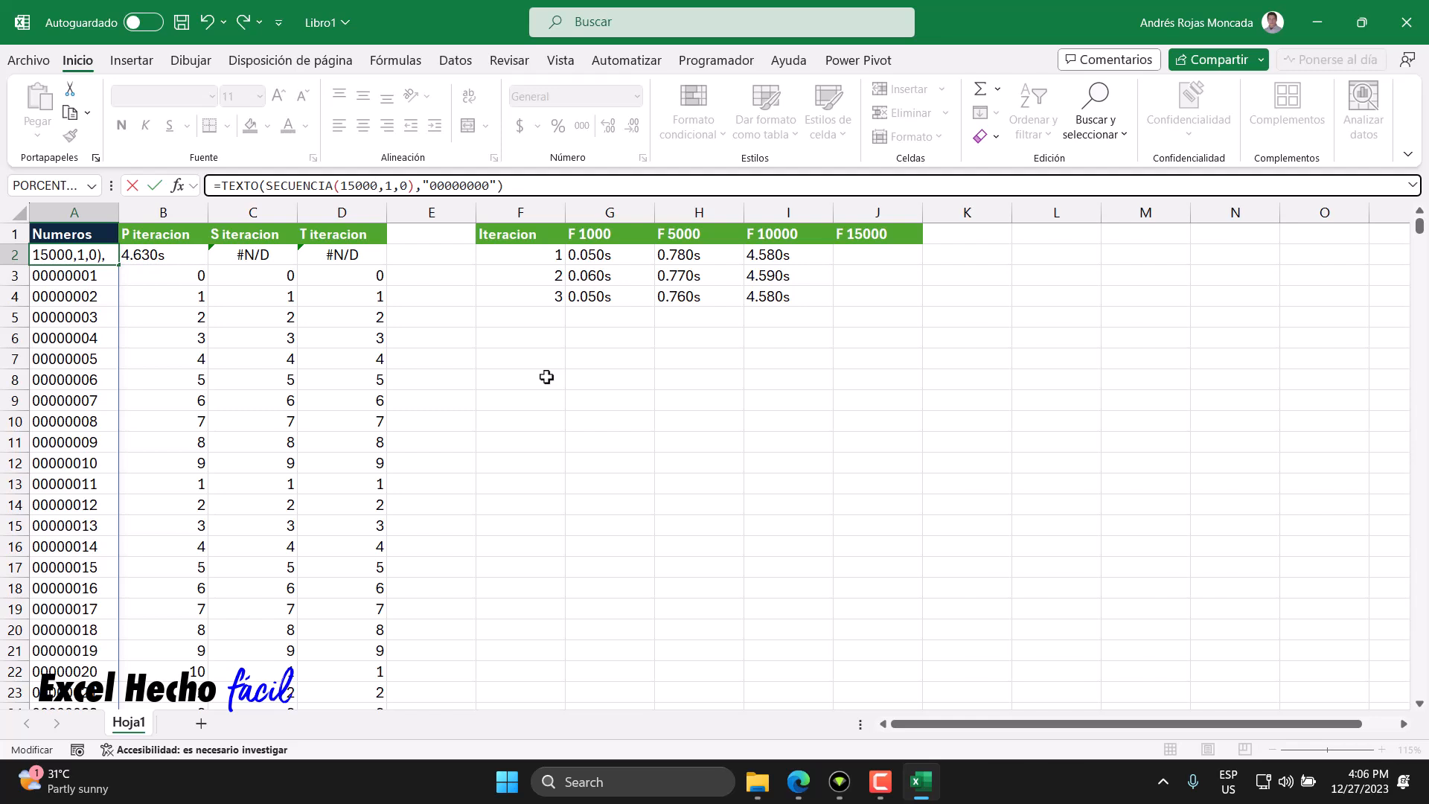
- Record the timings 13.570s, 13.590s and 13.520s in J2 to J4 under F 15000
key("Return")
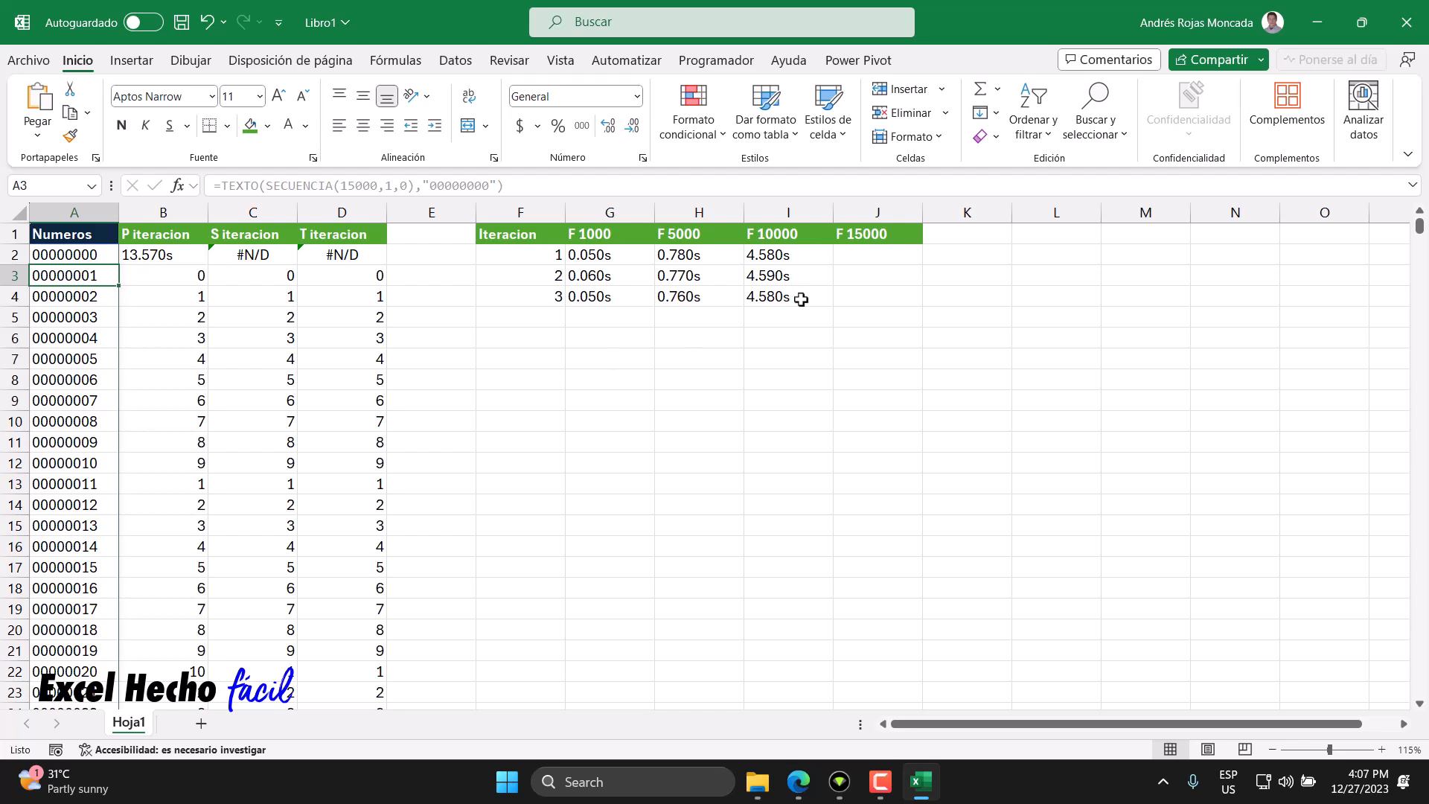
left_click(853, 256)
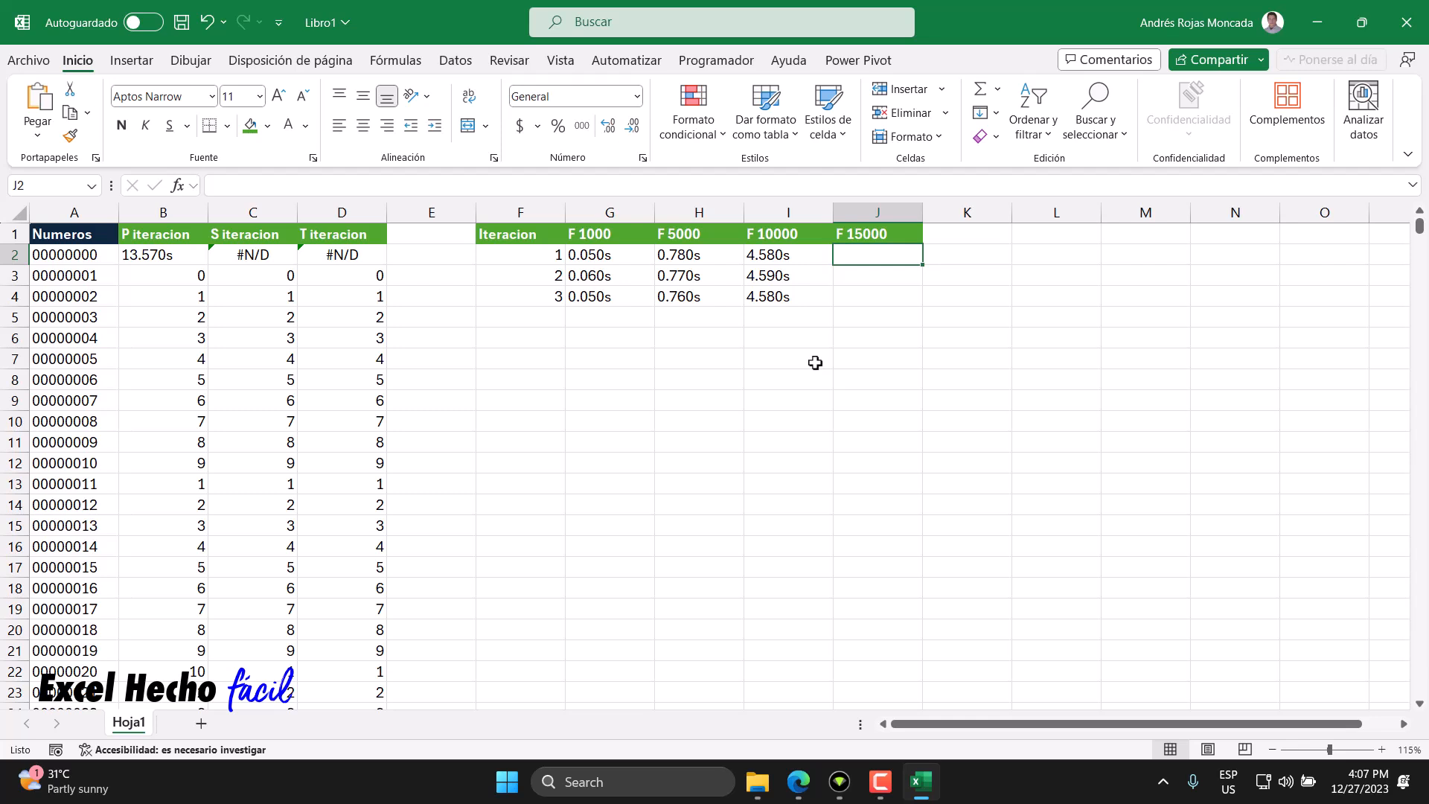
type("13.")
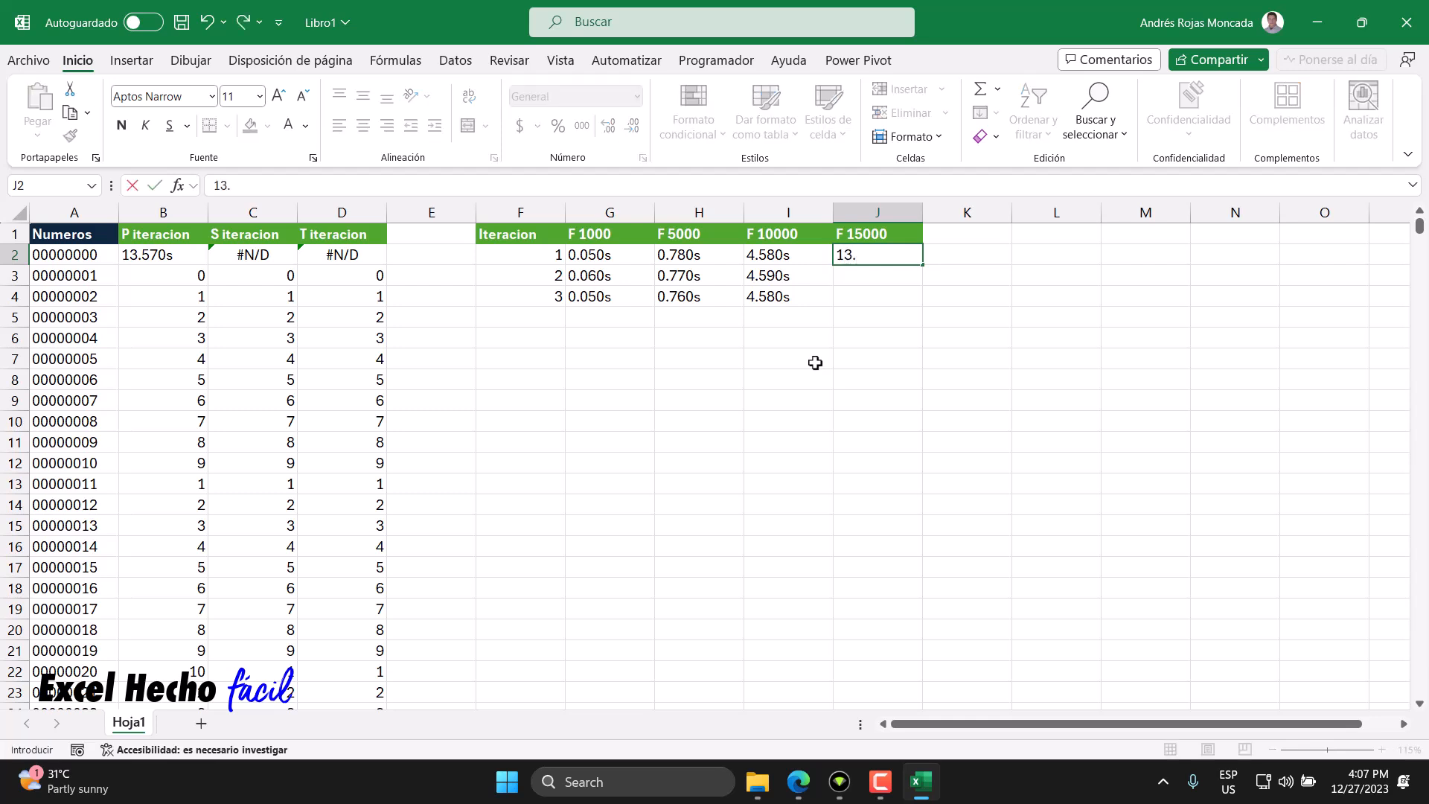
type("570s")
key("Return")
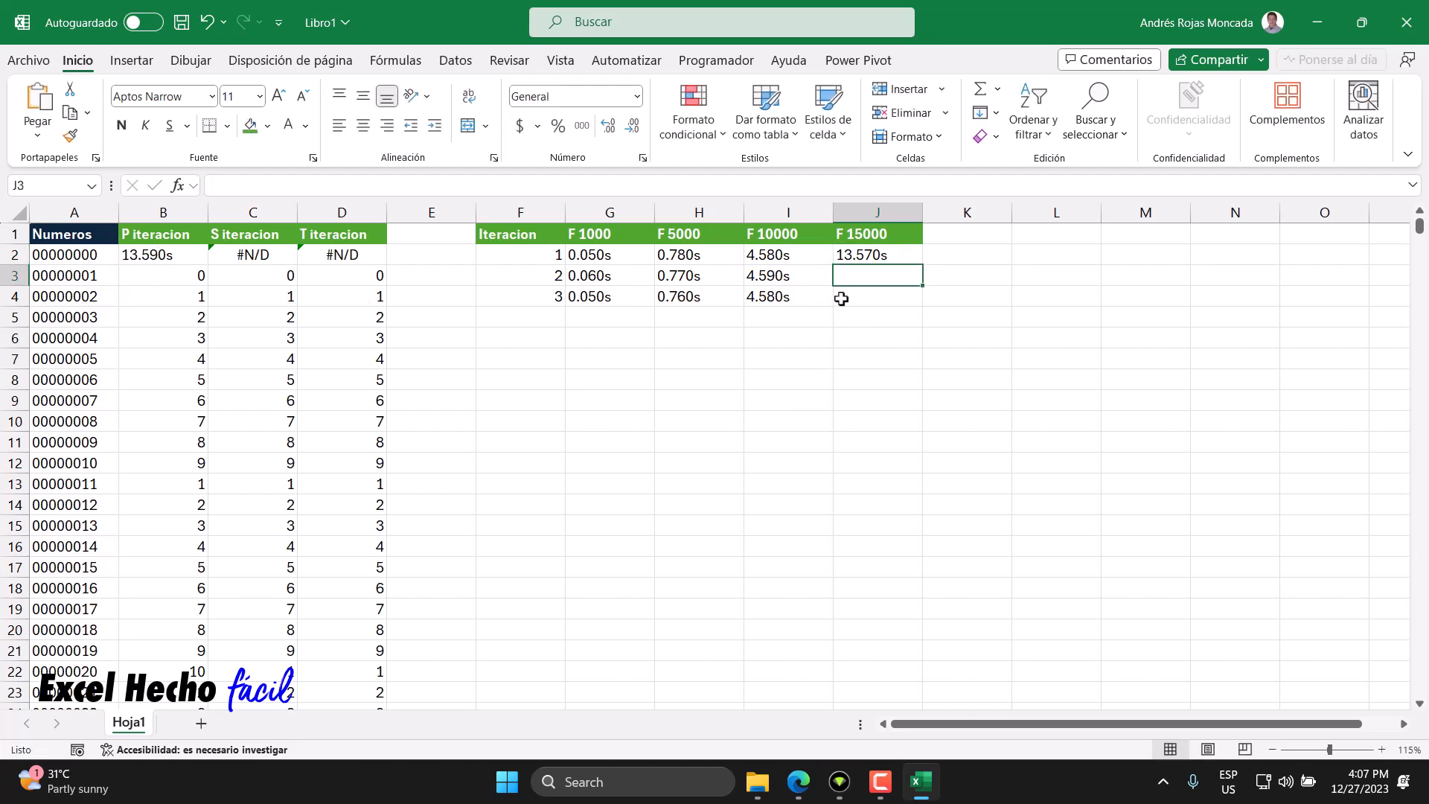
type("13.590s")
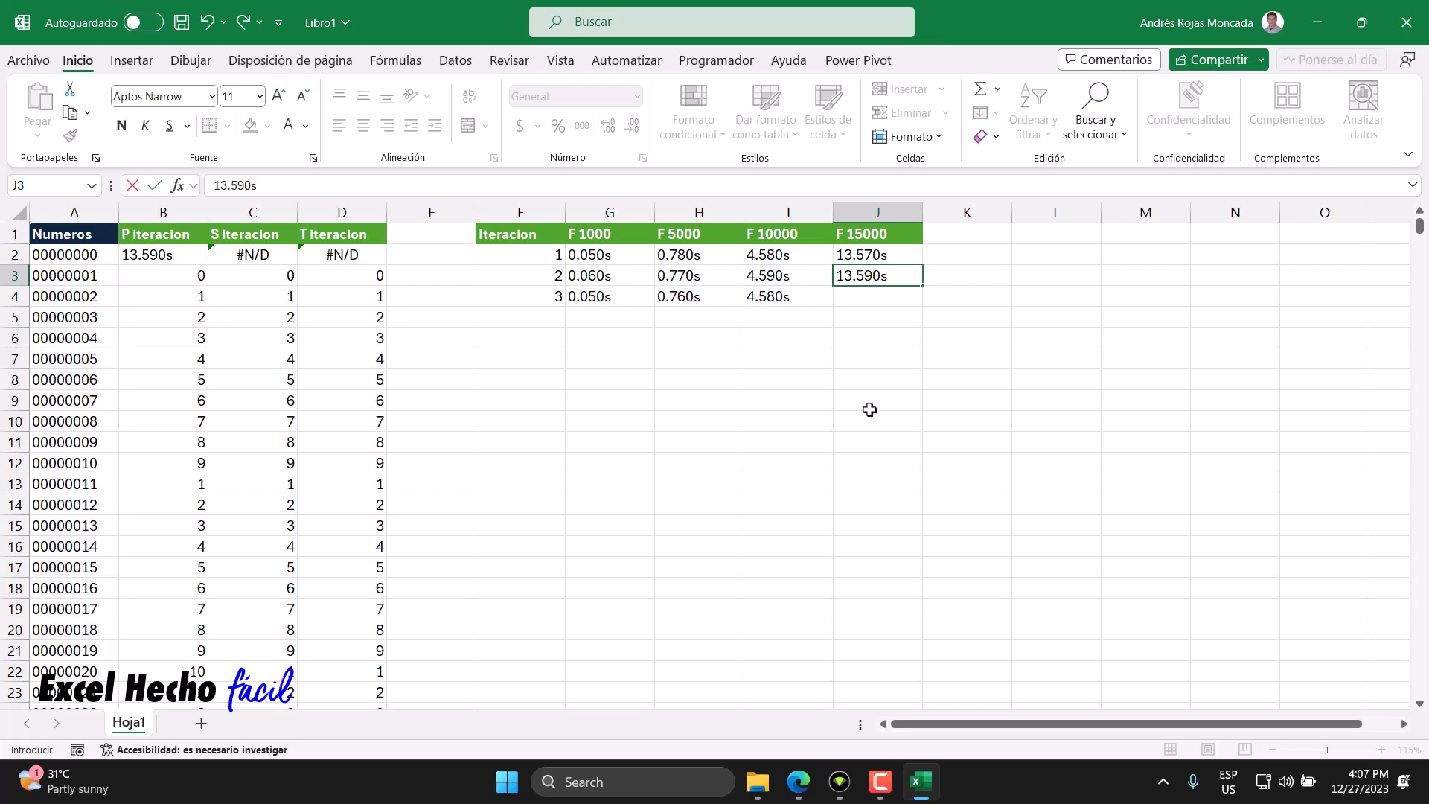
key("Return")
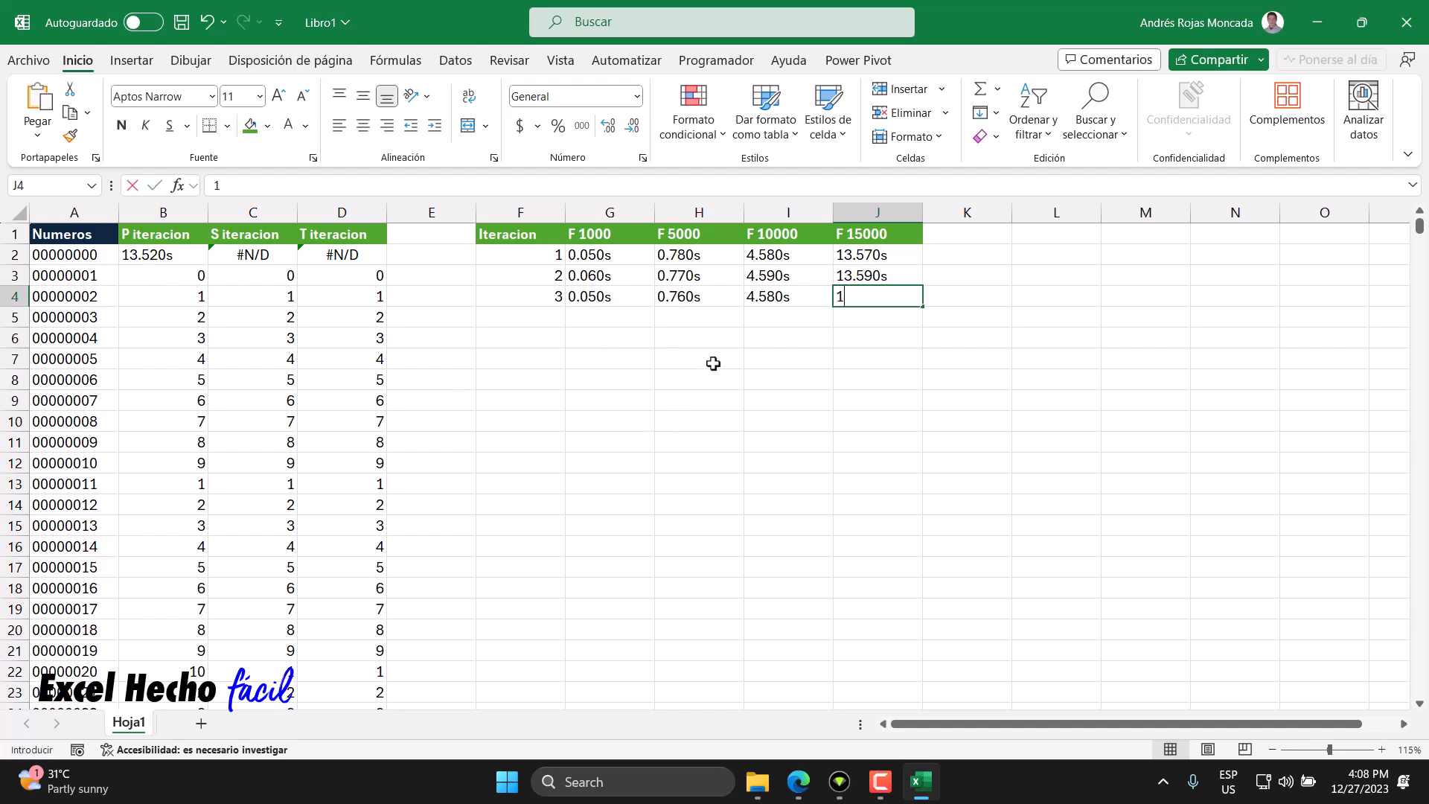
type("13.528")
key("BackSpace")
type("0s")
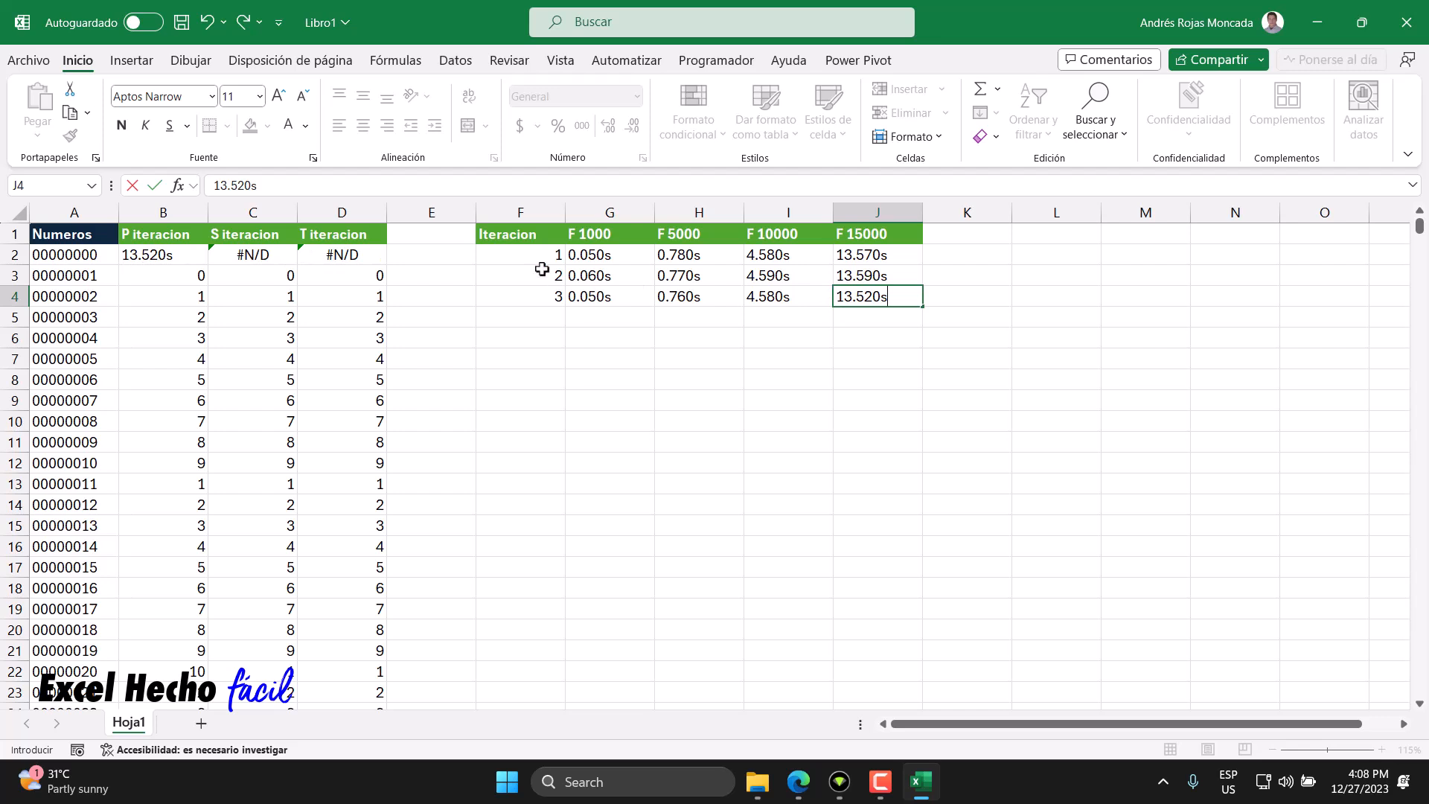
key("Return")
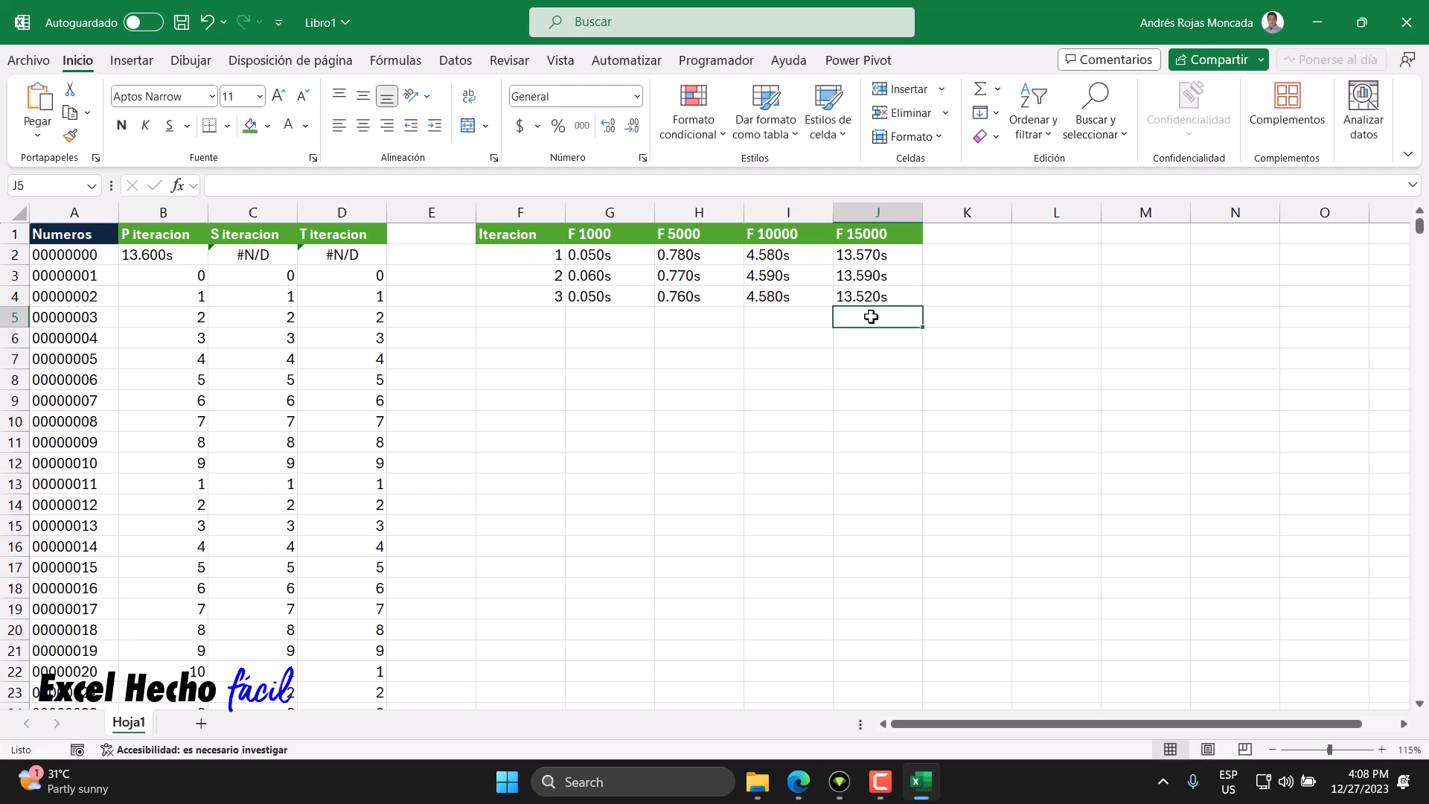
- Rewrite B2 to keep only the recursive LET/LAMBDA digit-sum formula, removing the AHORA timing wrapper
left_click(159, 257)
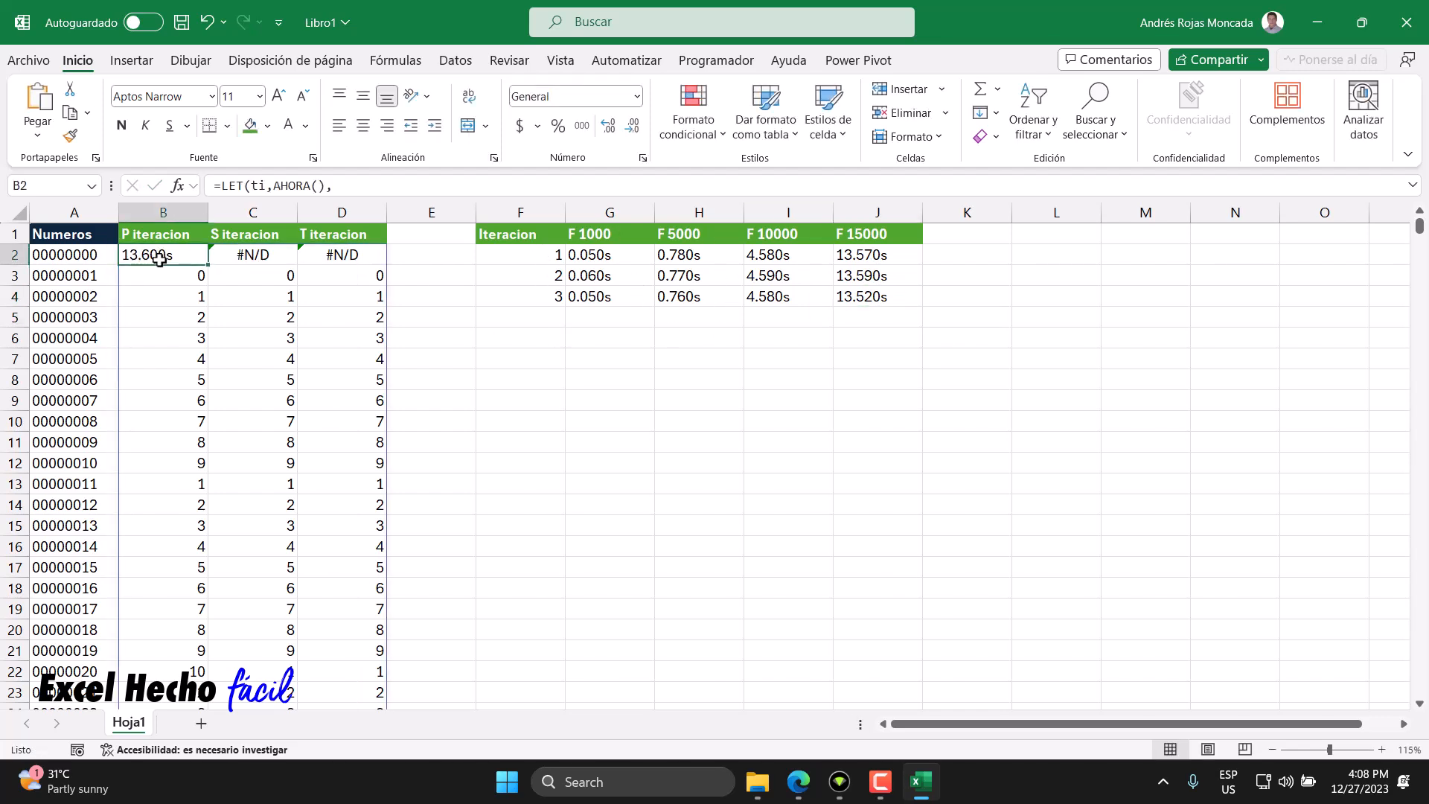
key("F2")
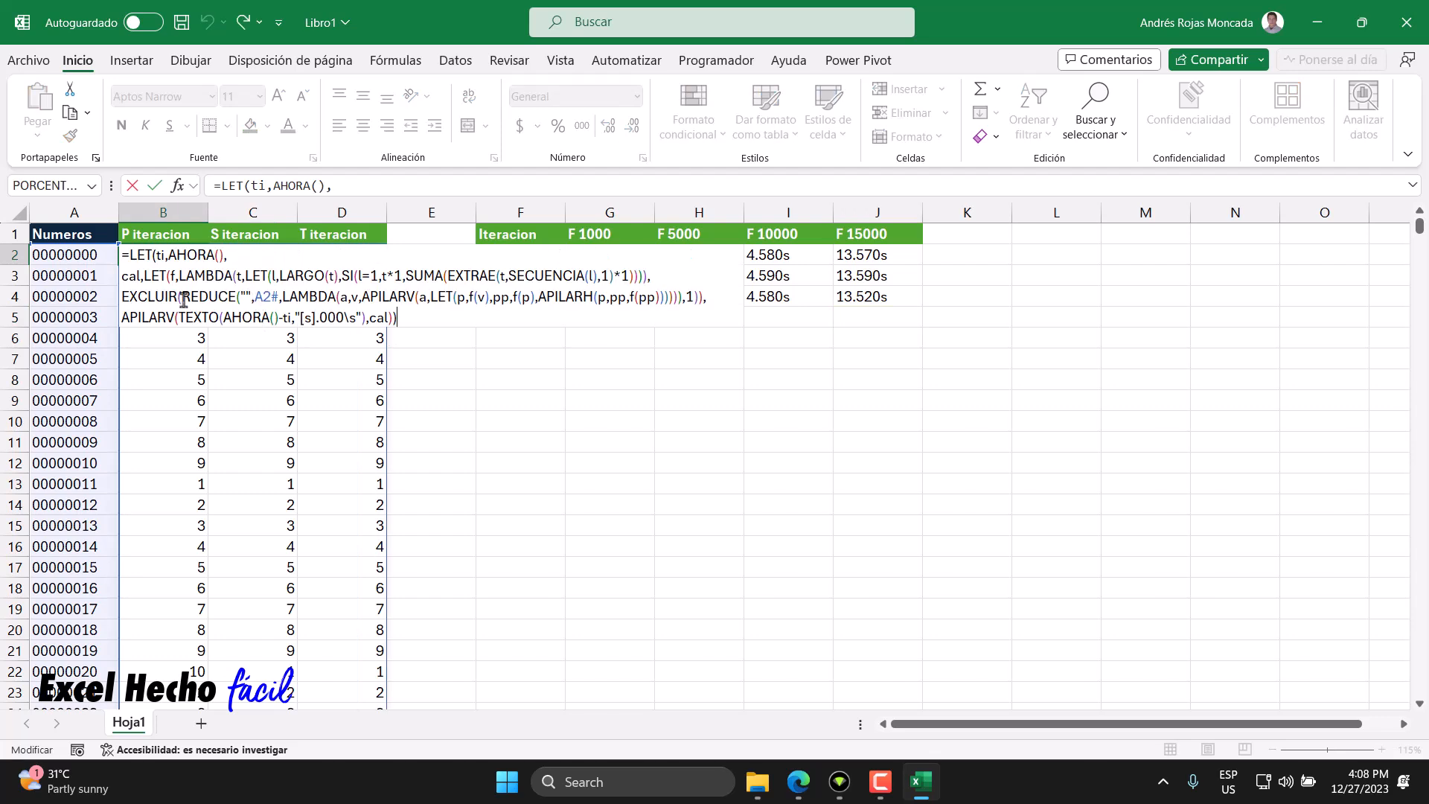
left_click(144, 277)
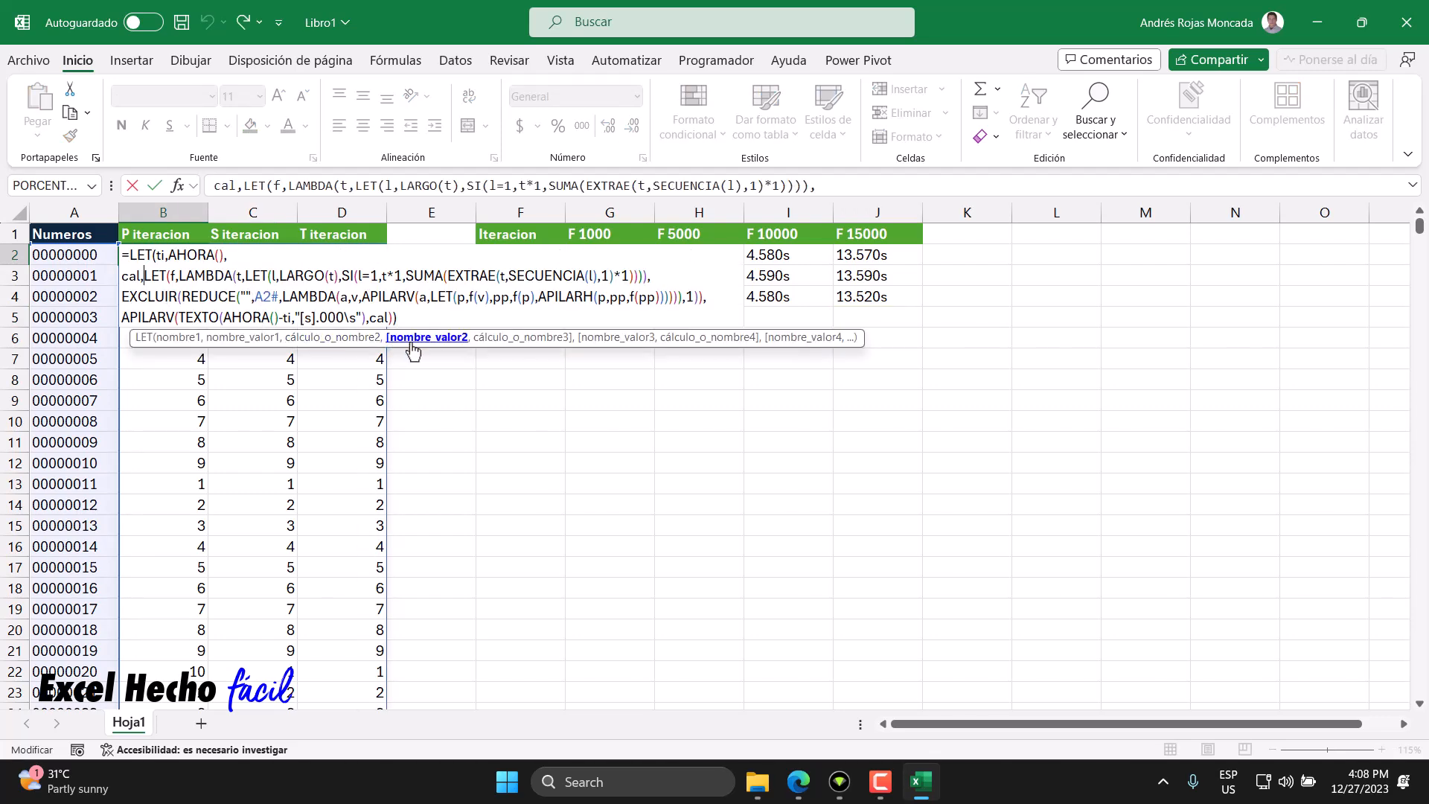
key("shift+Down")
key("shift+End")
key("ctrl+c")
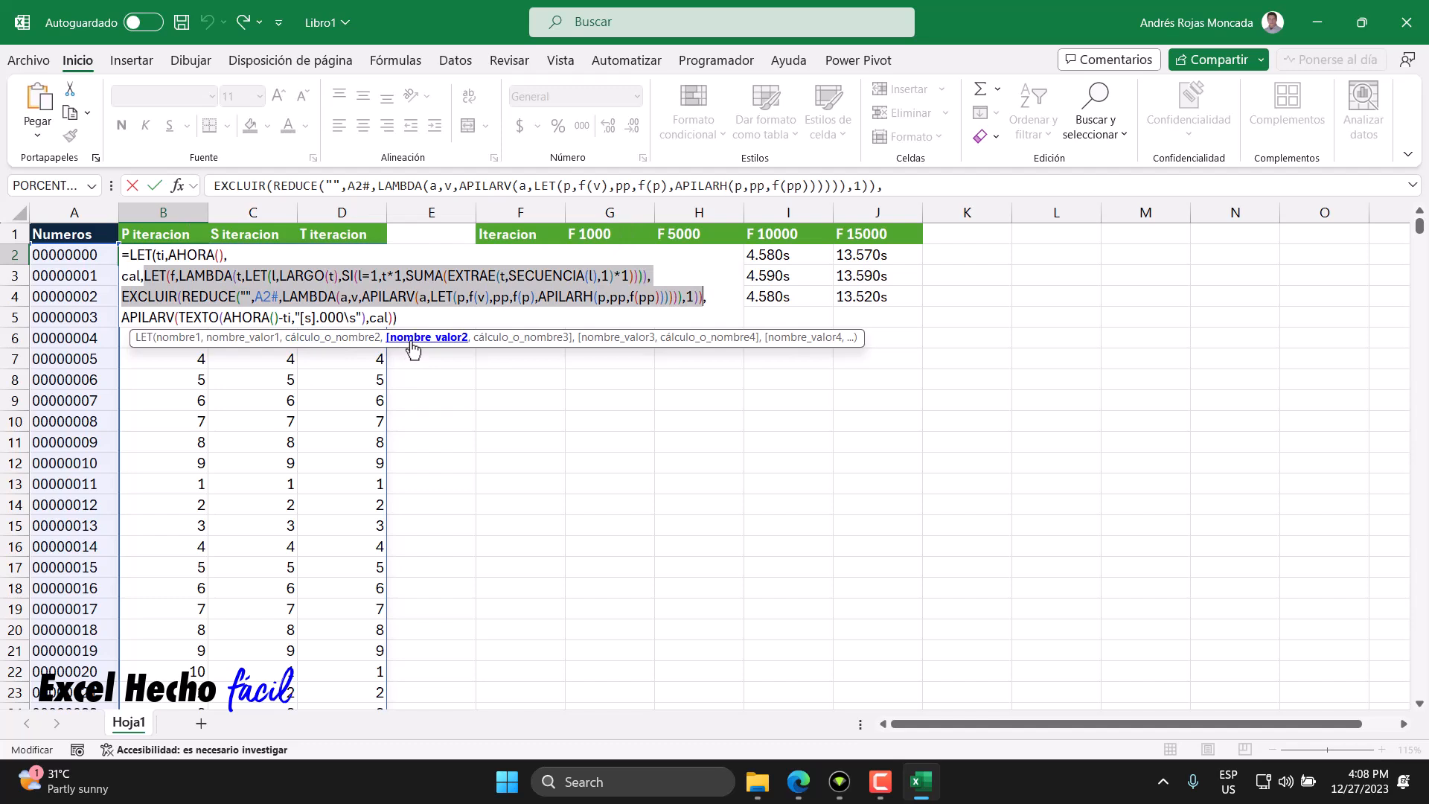
key("Escape")
key("Delete")
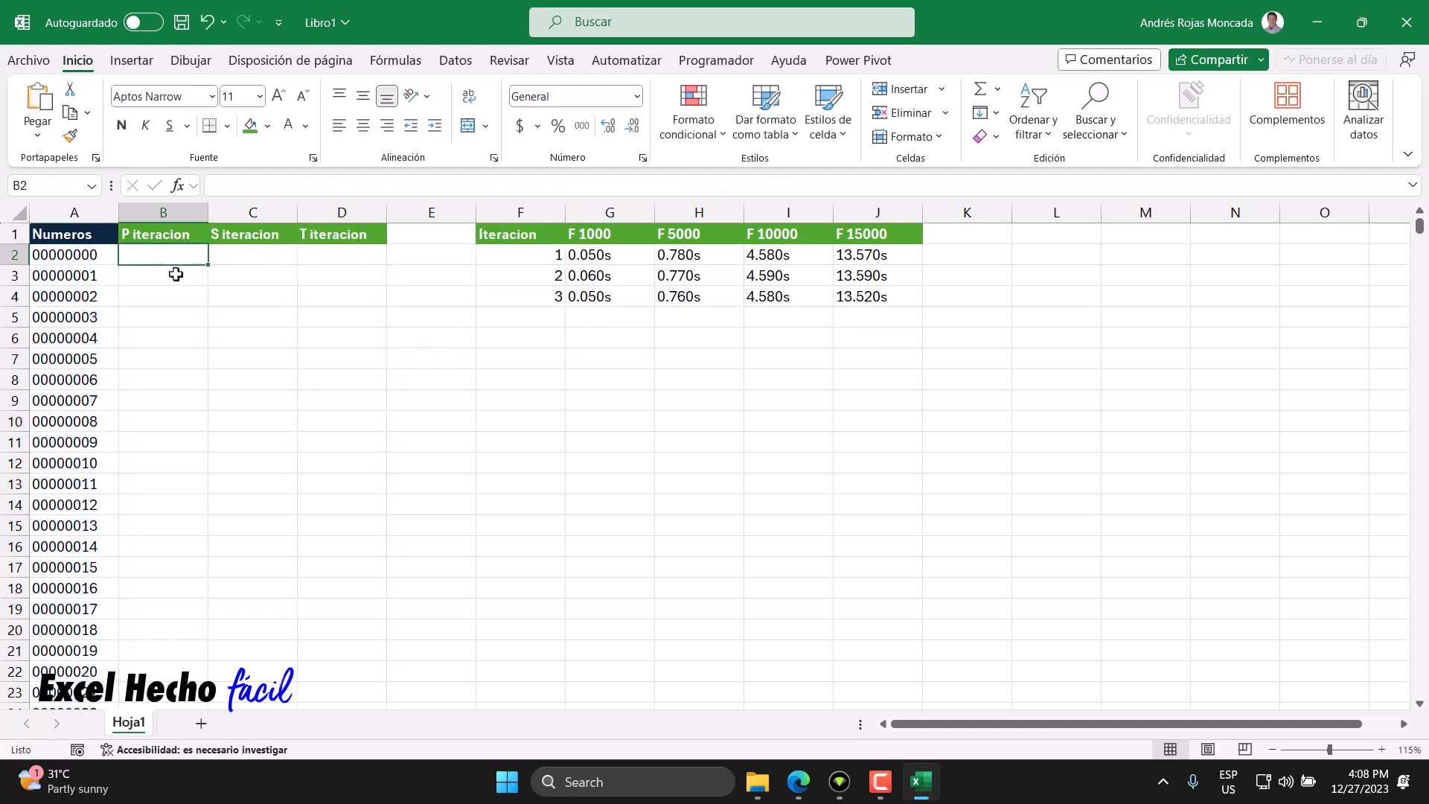
key("F2")
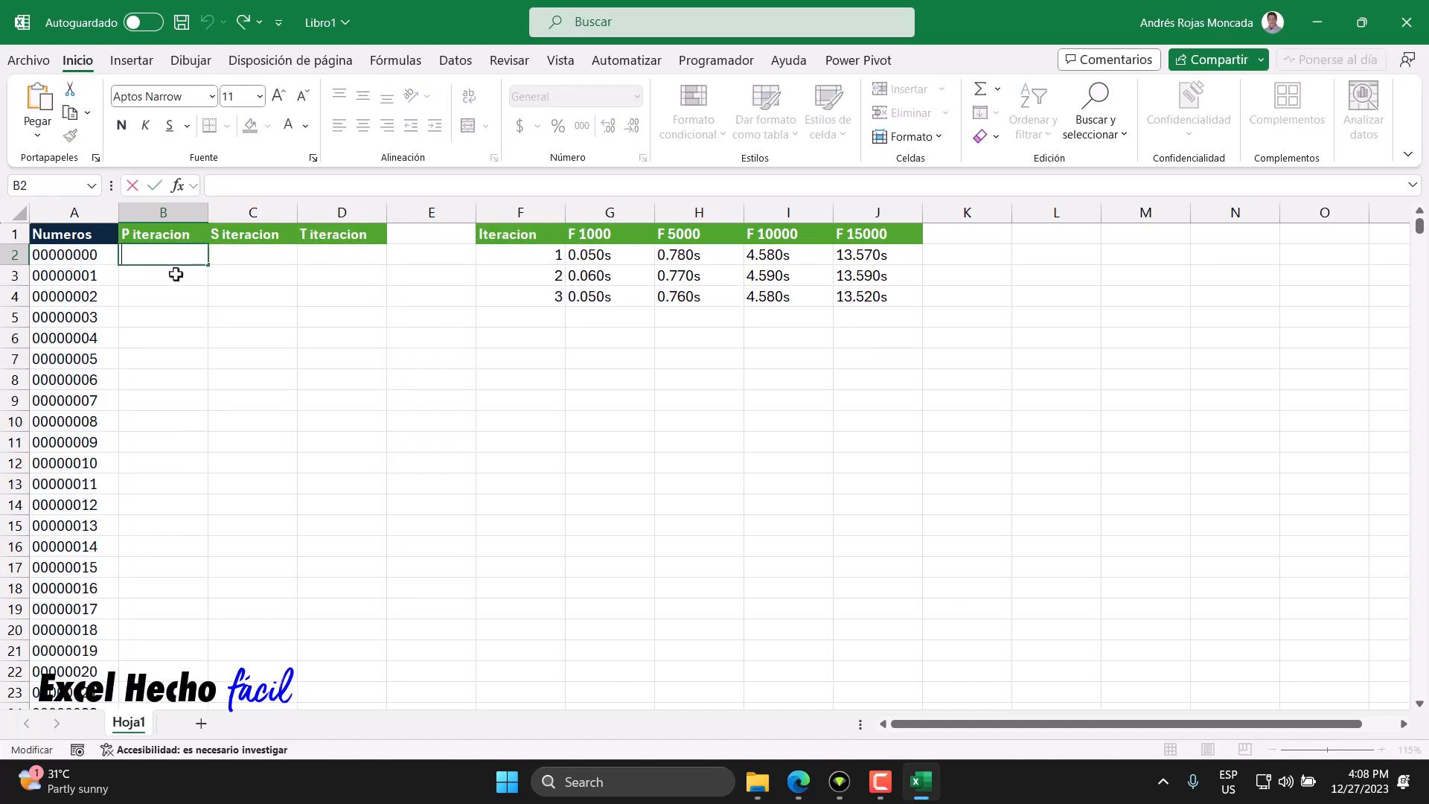
key("ctrl+v")
key("ctrl+Home")
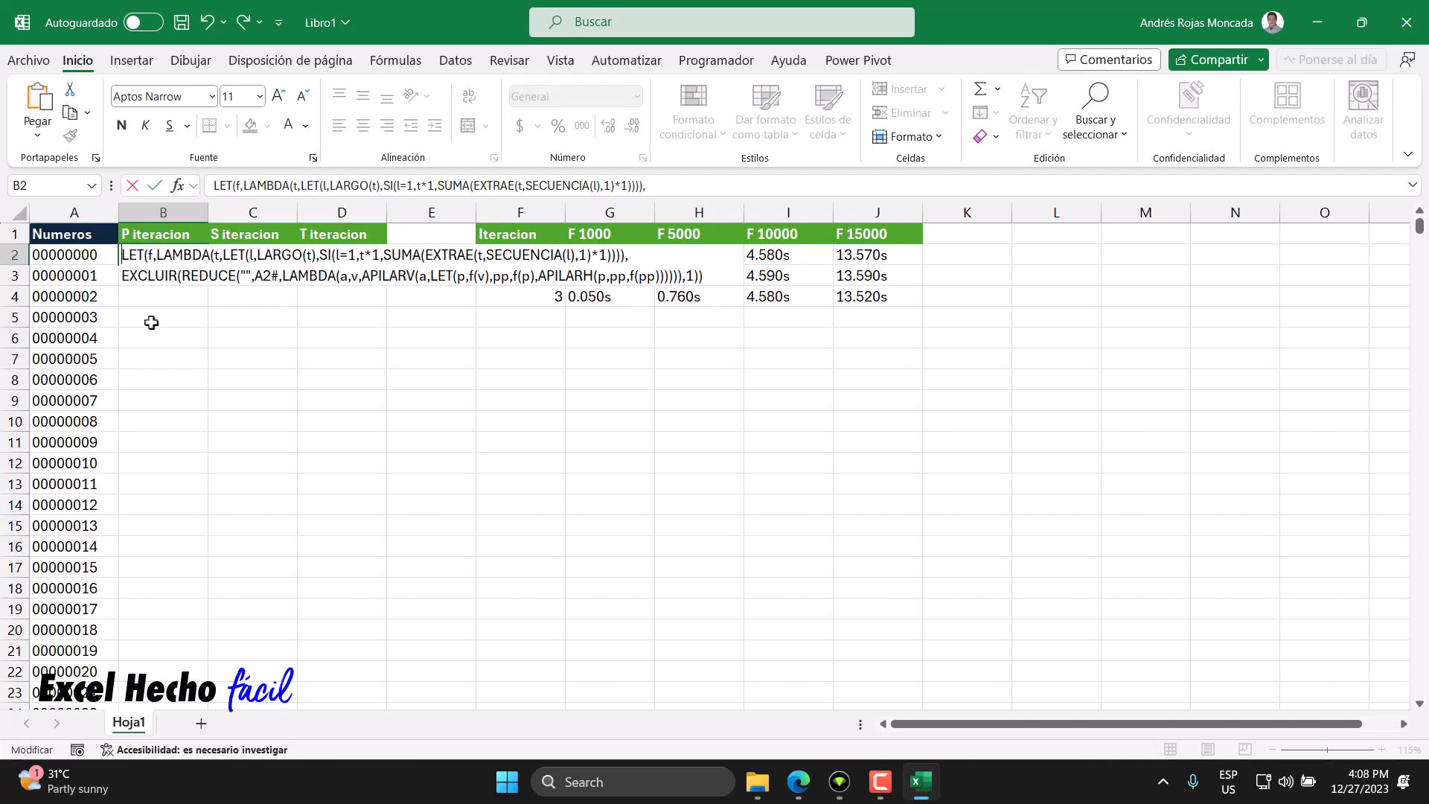
type("=")
left_click(705, 276)
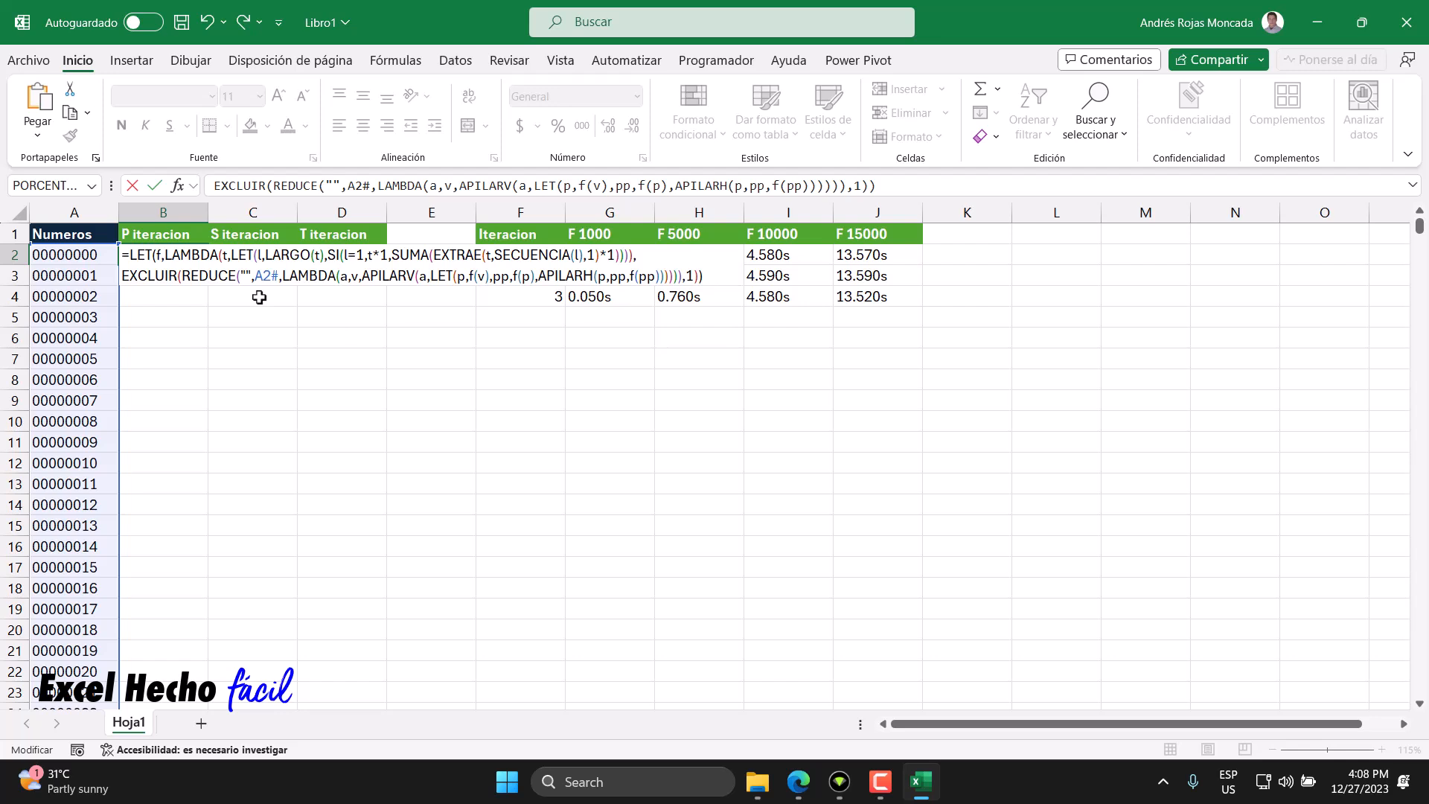
key("Return")
- Copy the B2 formula text and paste it as plain text into F6 beside the timing table
left_click(179, 254)
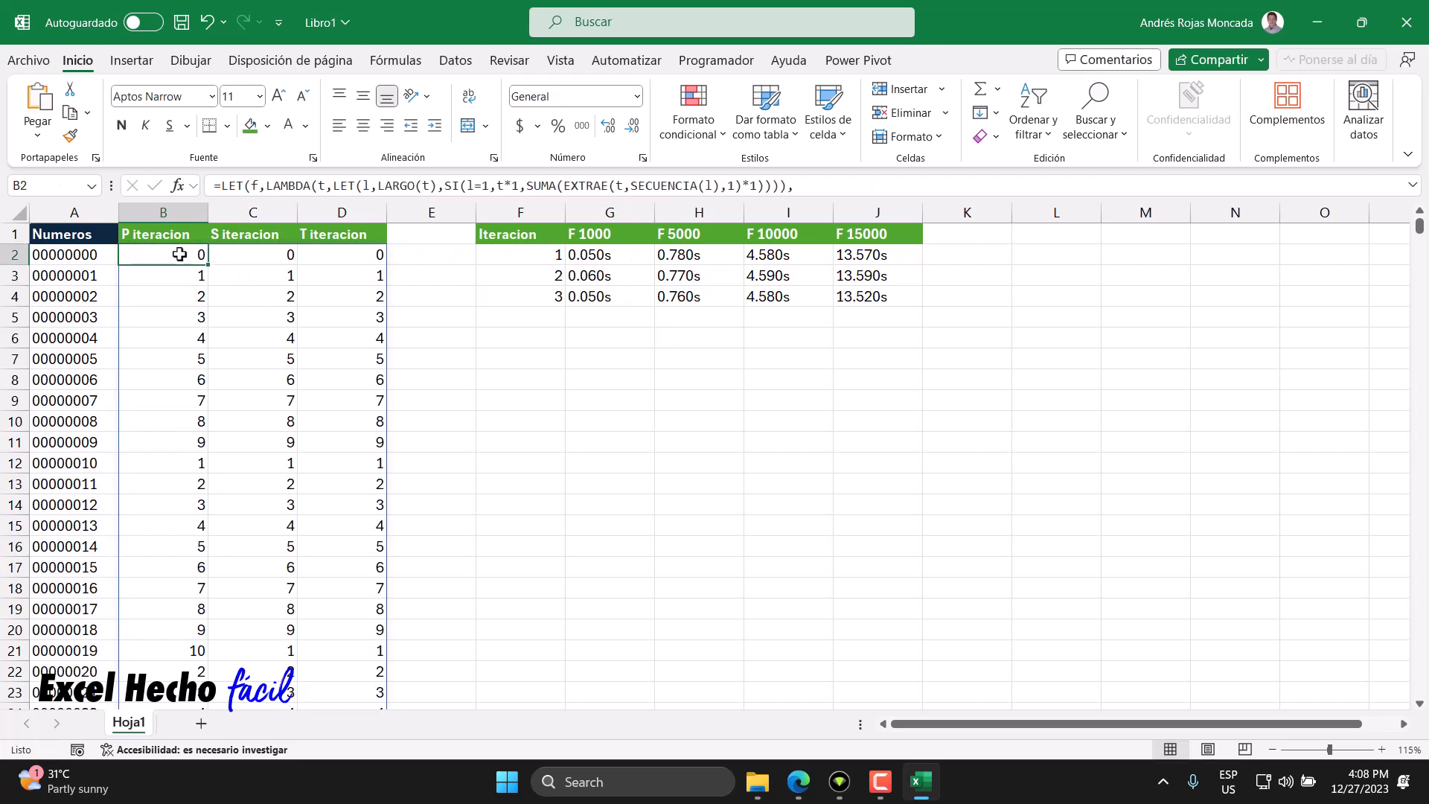
left_click(85, 260)
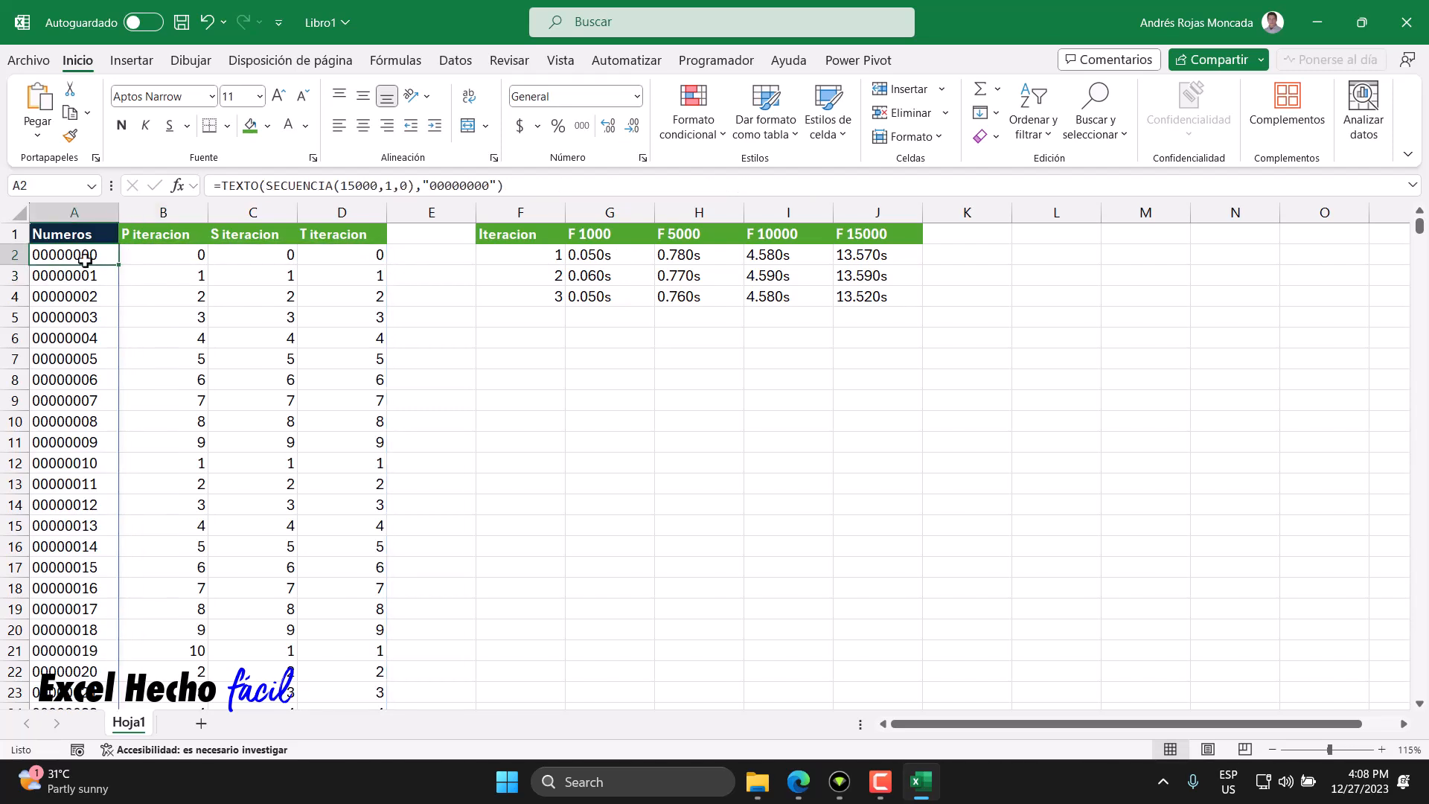
key("ctrl+Down")
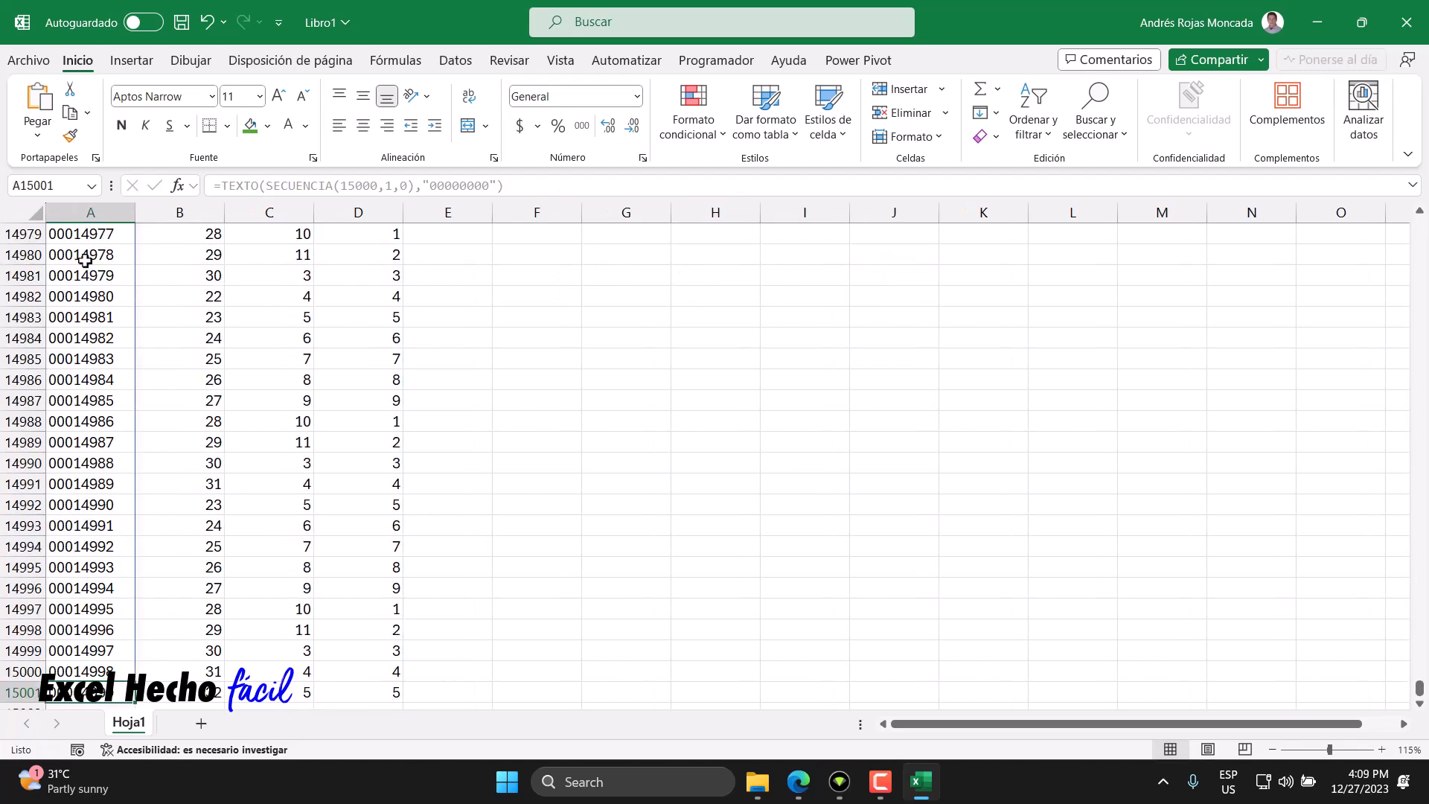
key("ctrl+Up")
left_click(159, 254)
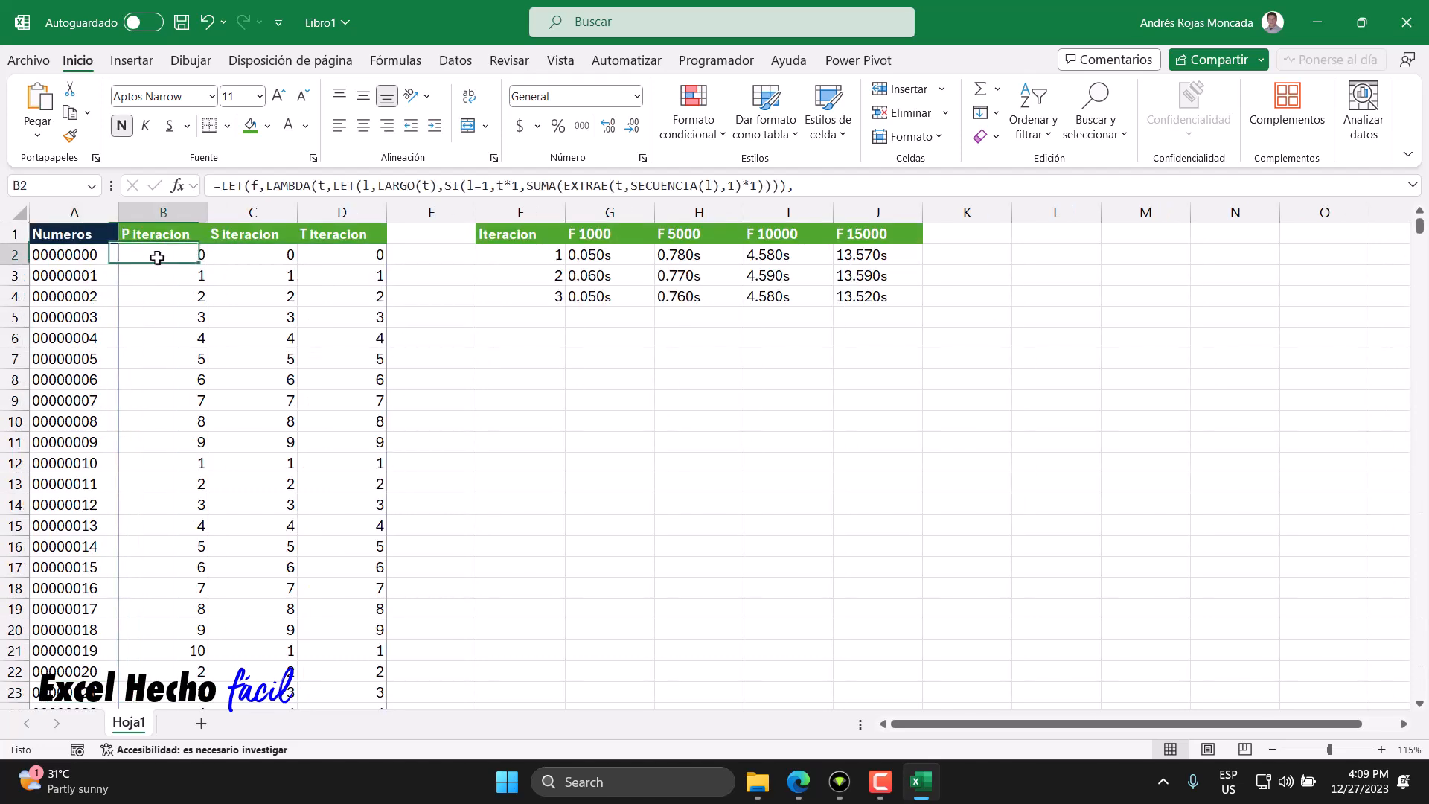
double_click(160, 255)
left_click_drag(703, 275, 2, 246)
key("ctrl+c")
key("Escape")
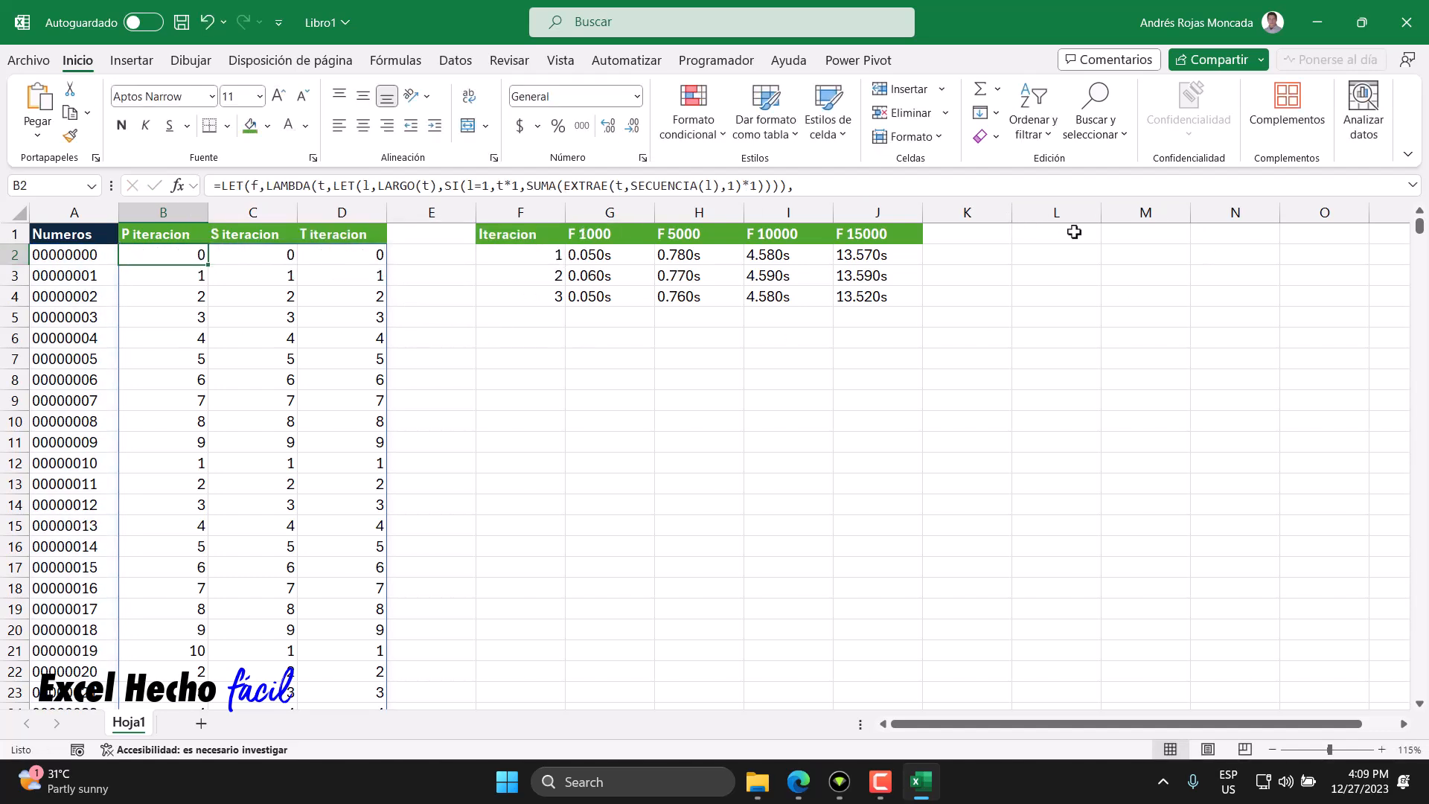
left_click(495, 341)
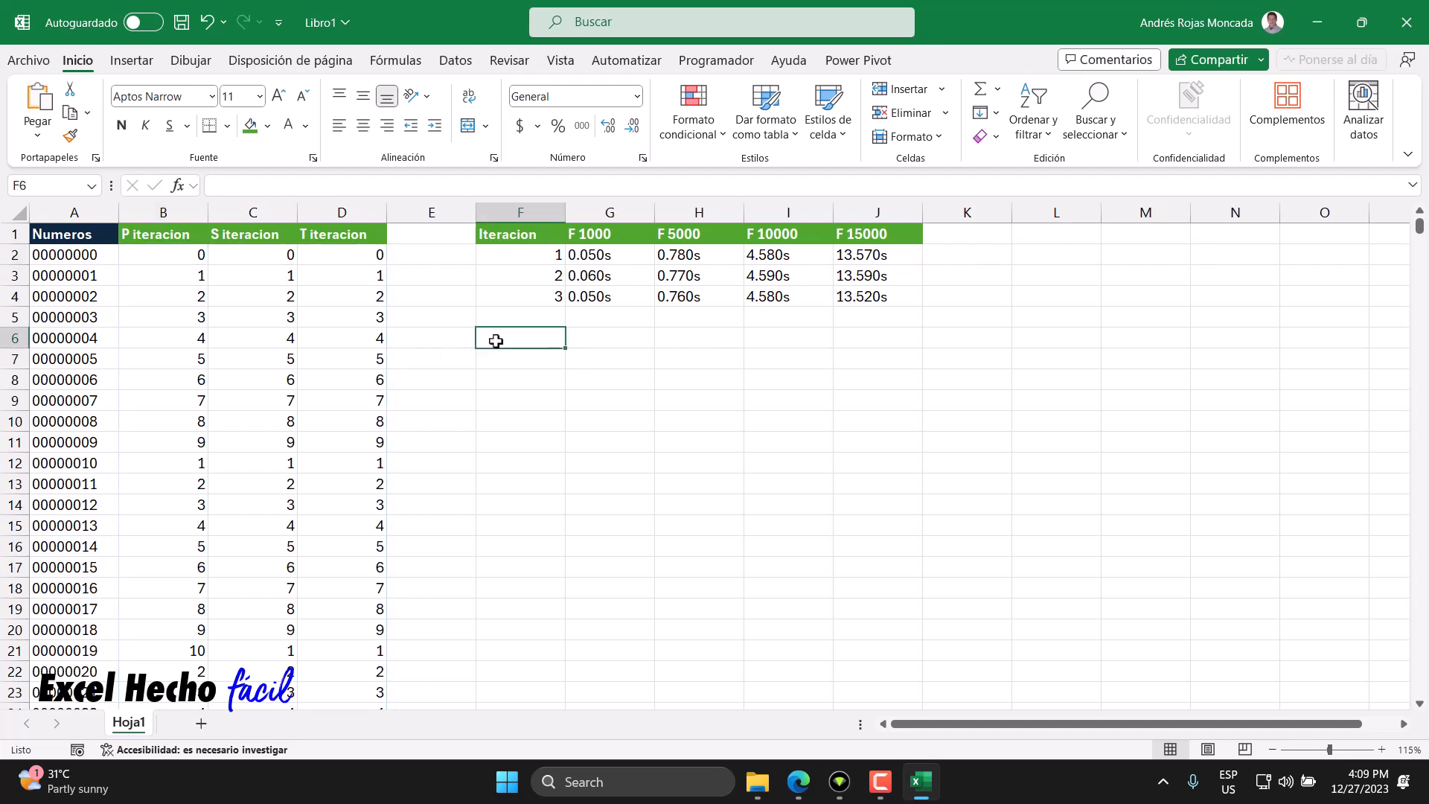
key("F2")
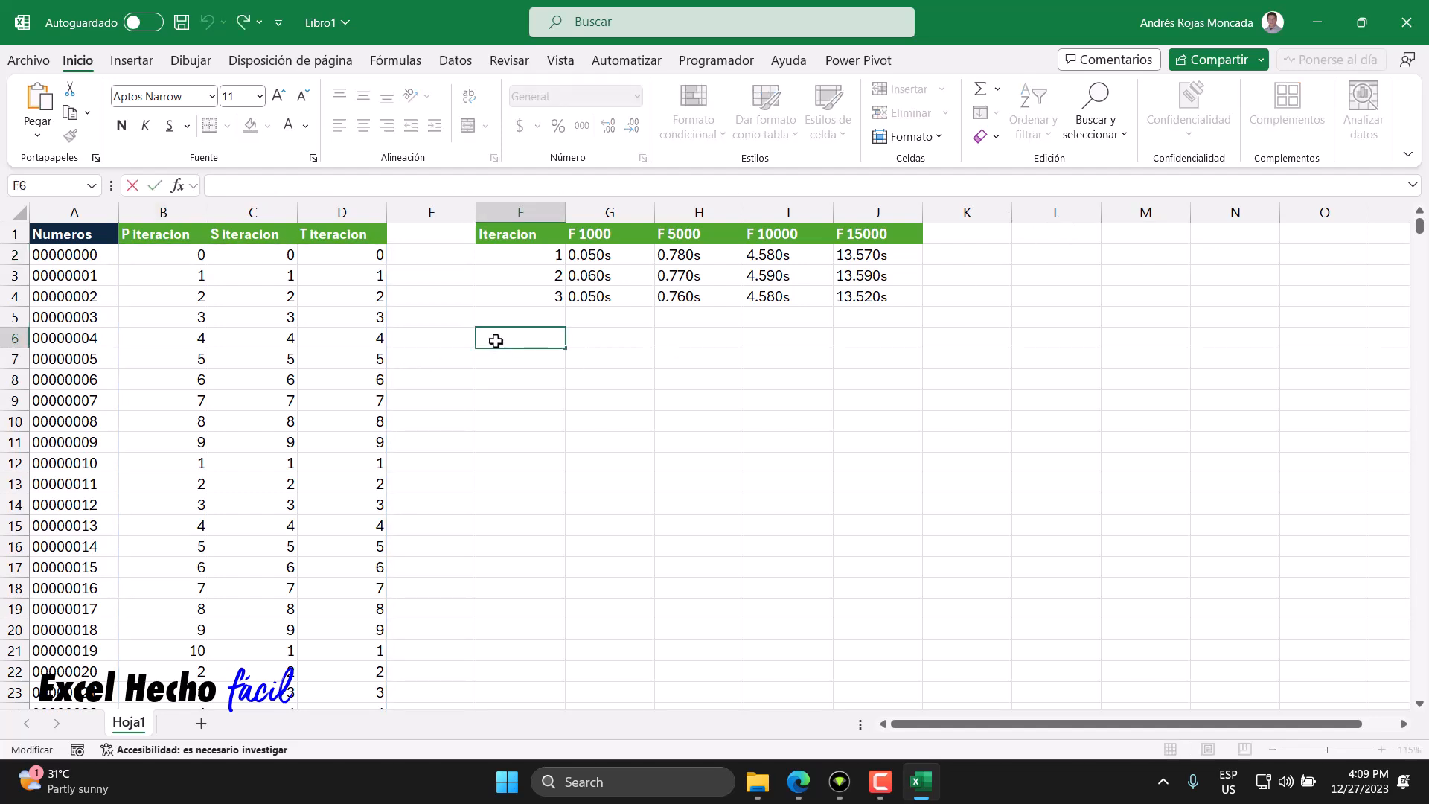
key("ctrl+v")
key("ctrl+Home")
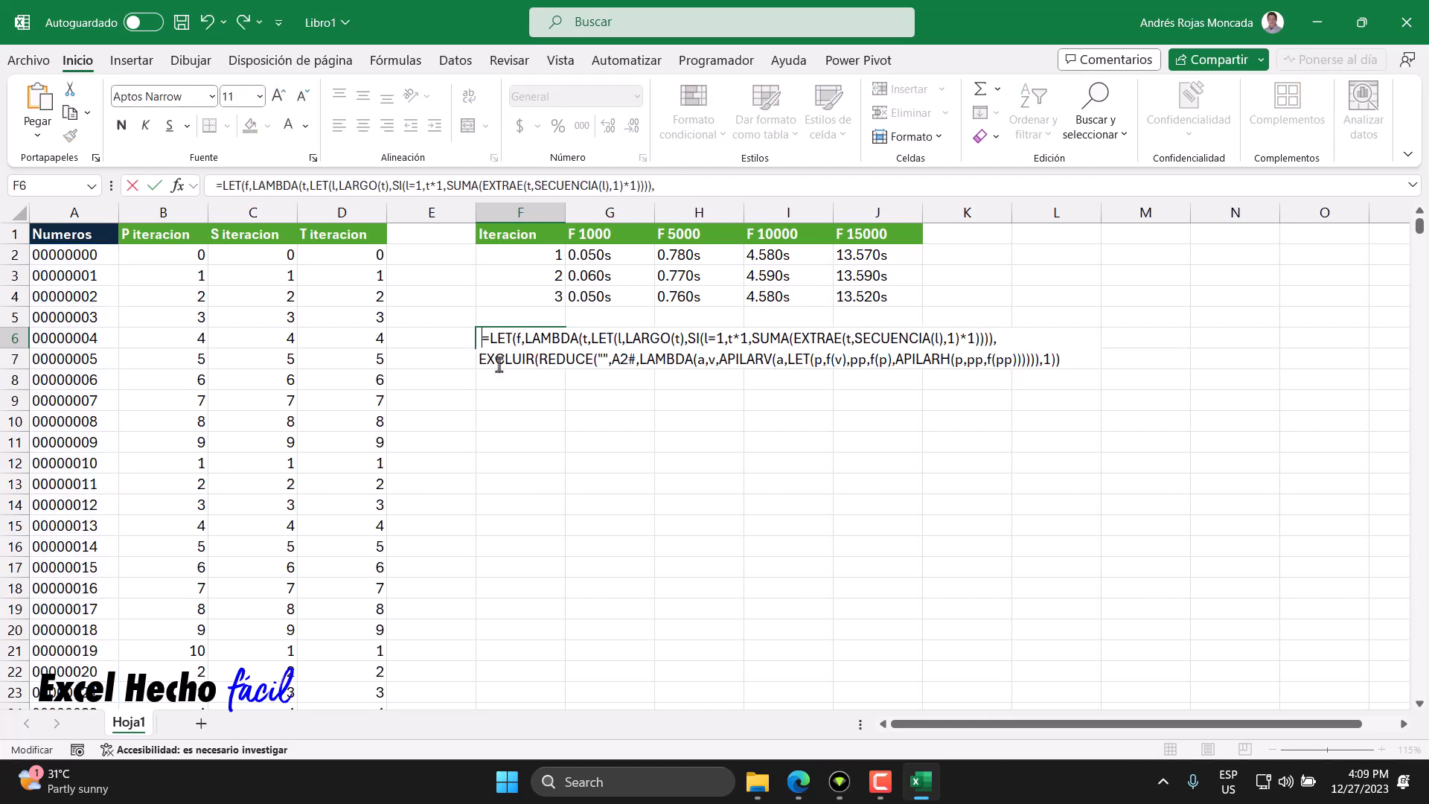
key("Return")
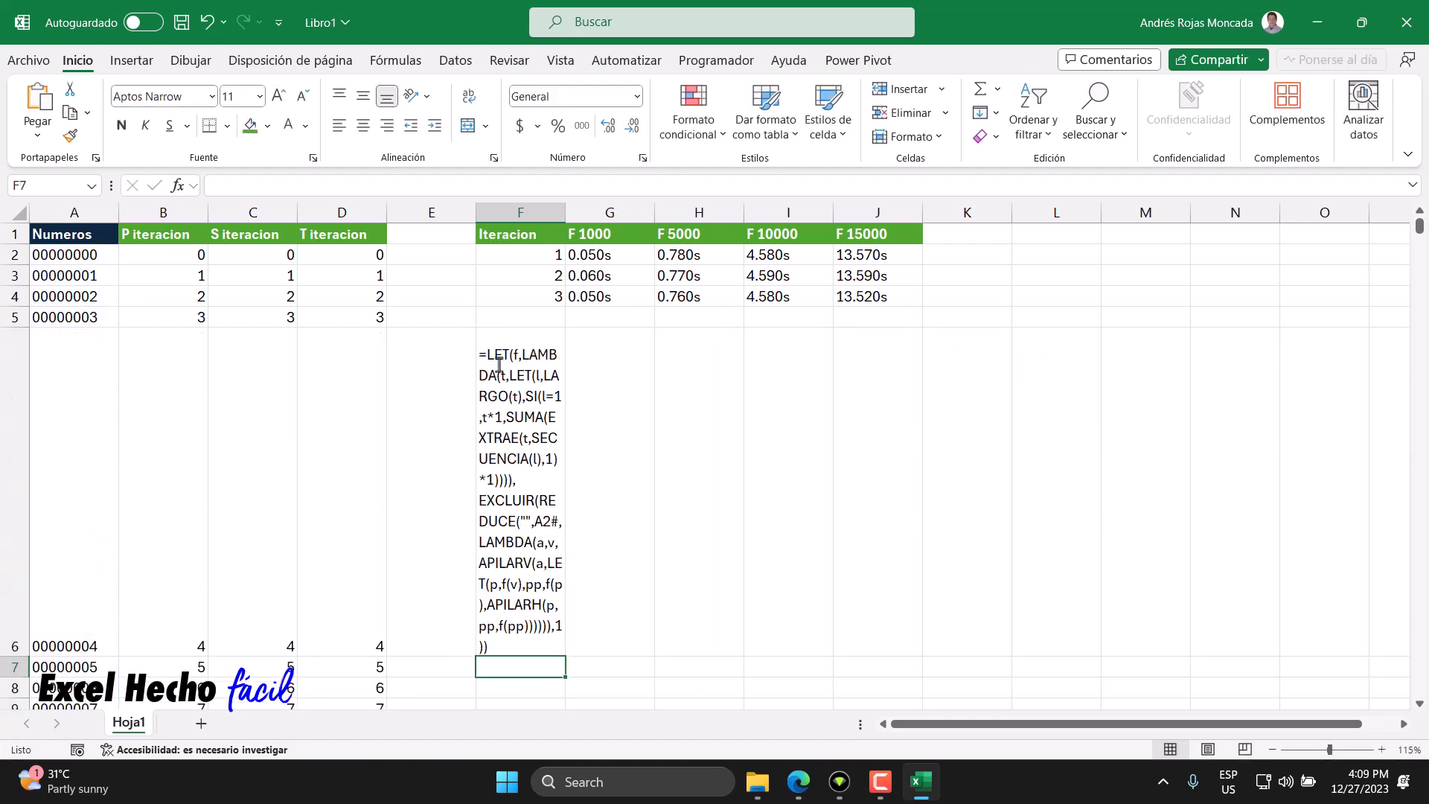
- Turn off text wrapping in F6 and format its formula text in blue italics
left_click(499, 365)
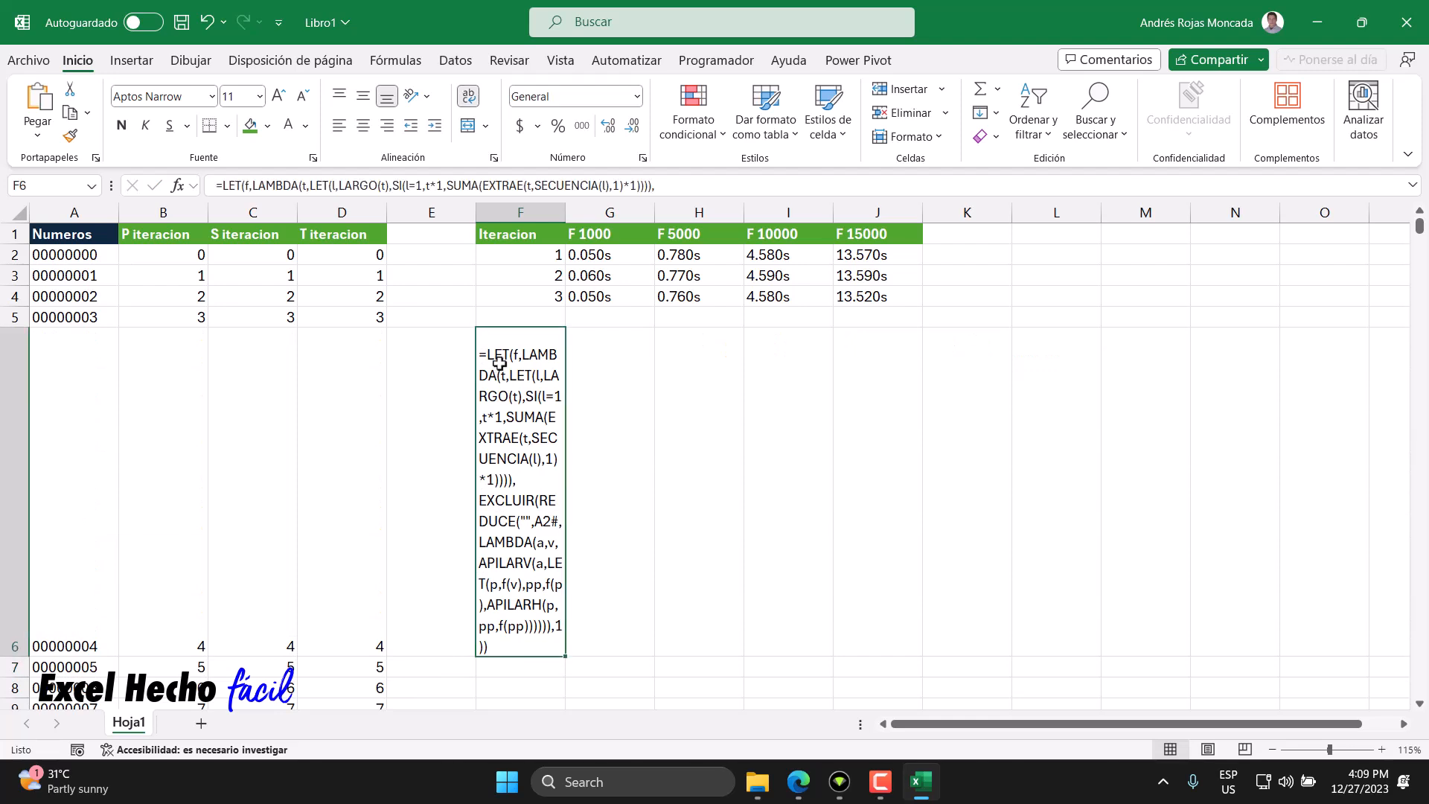
left_click(469, 98)
left_click(165, 254)
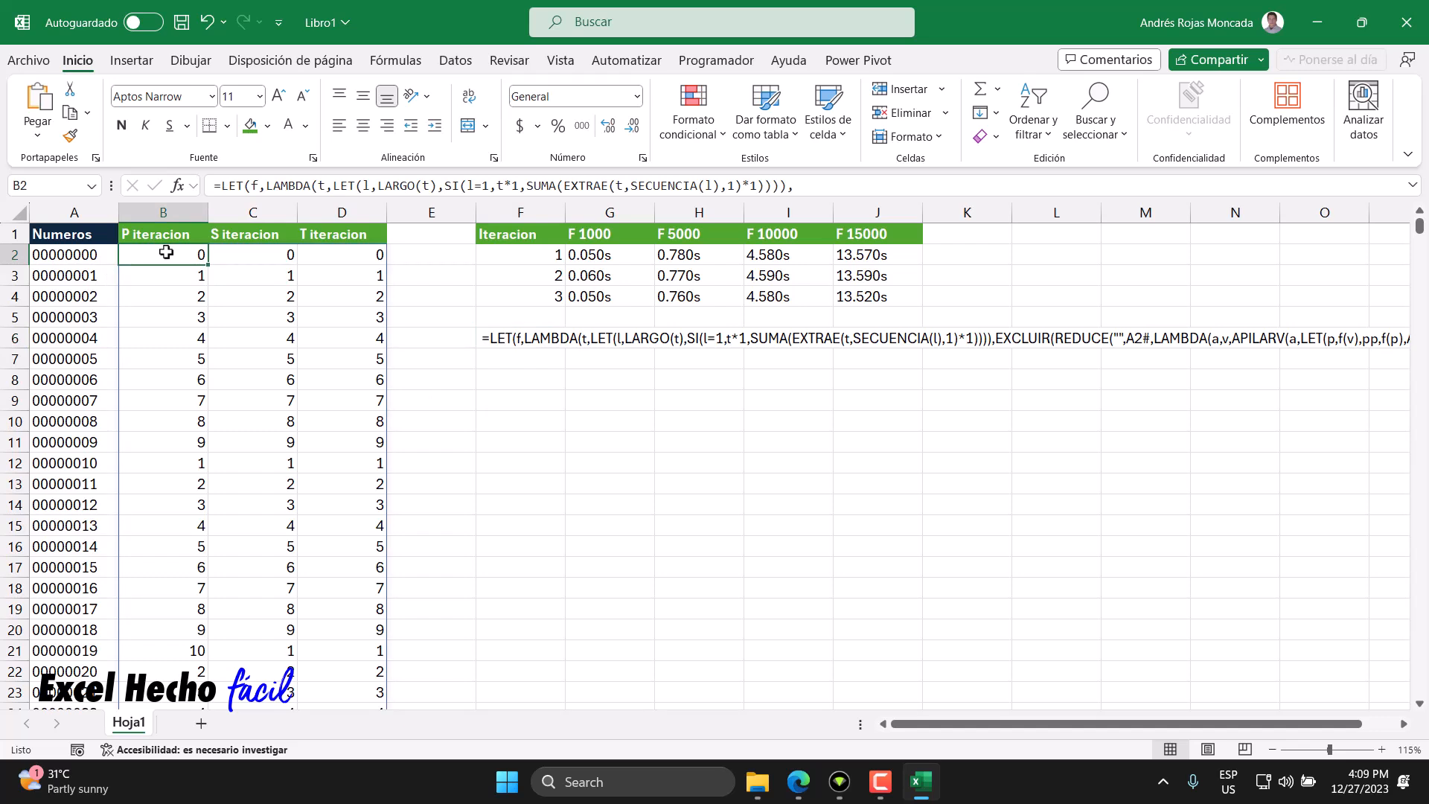
left_click(528, 340)
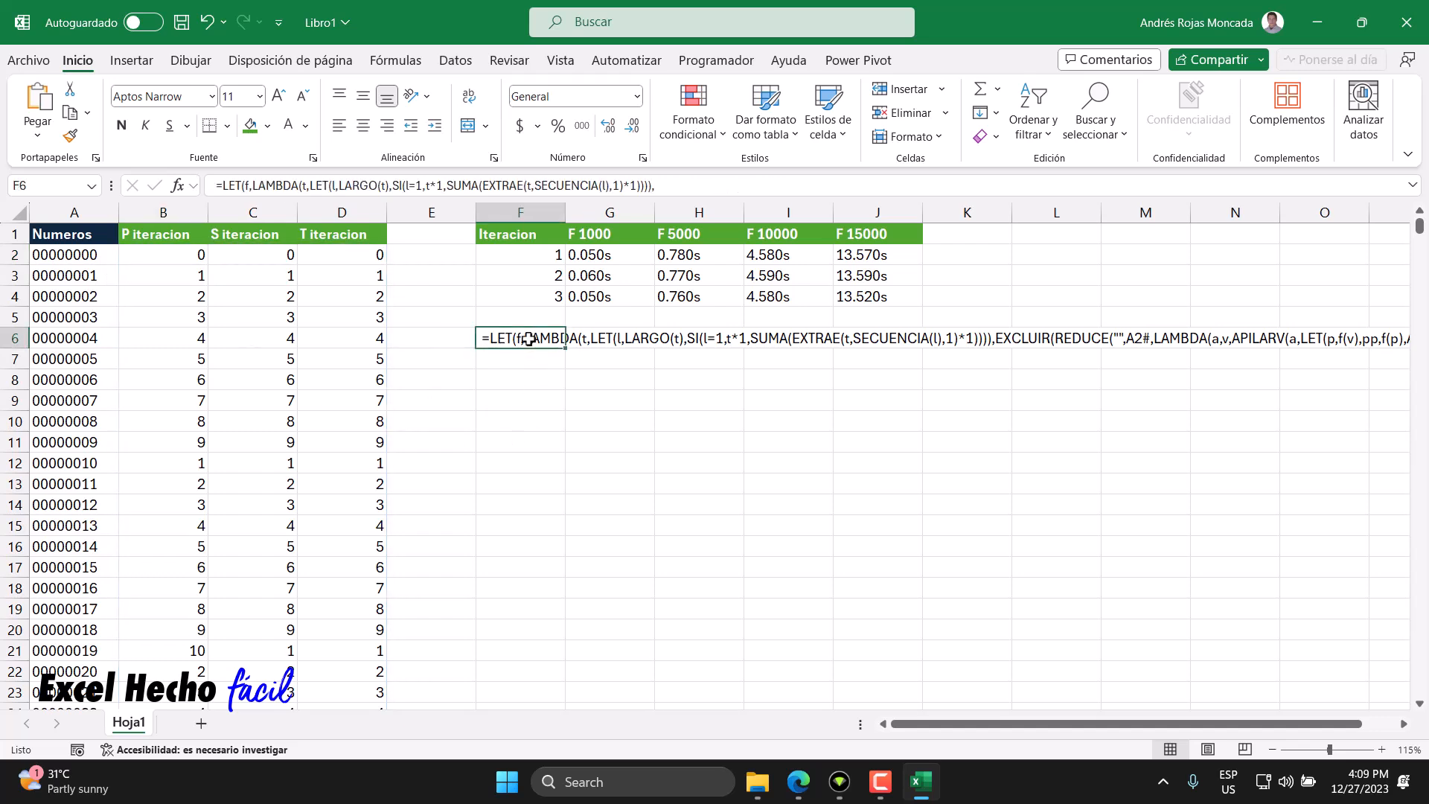
left_click(303, 127)
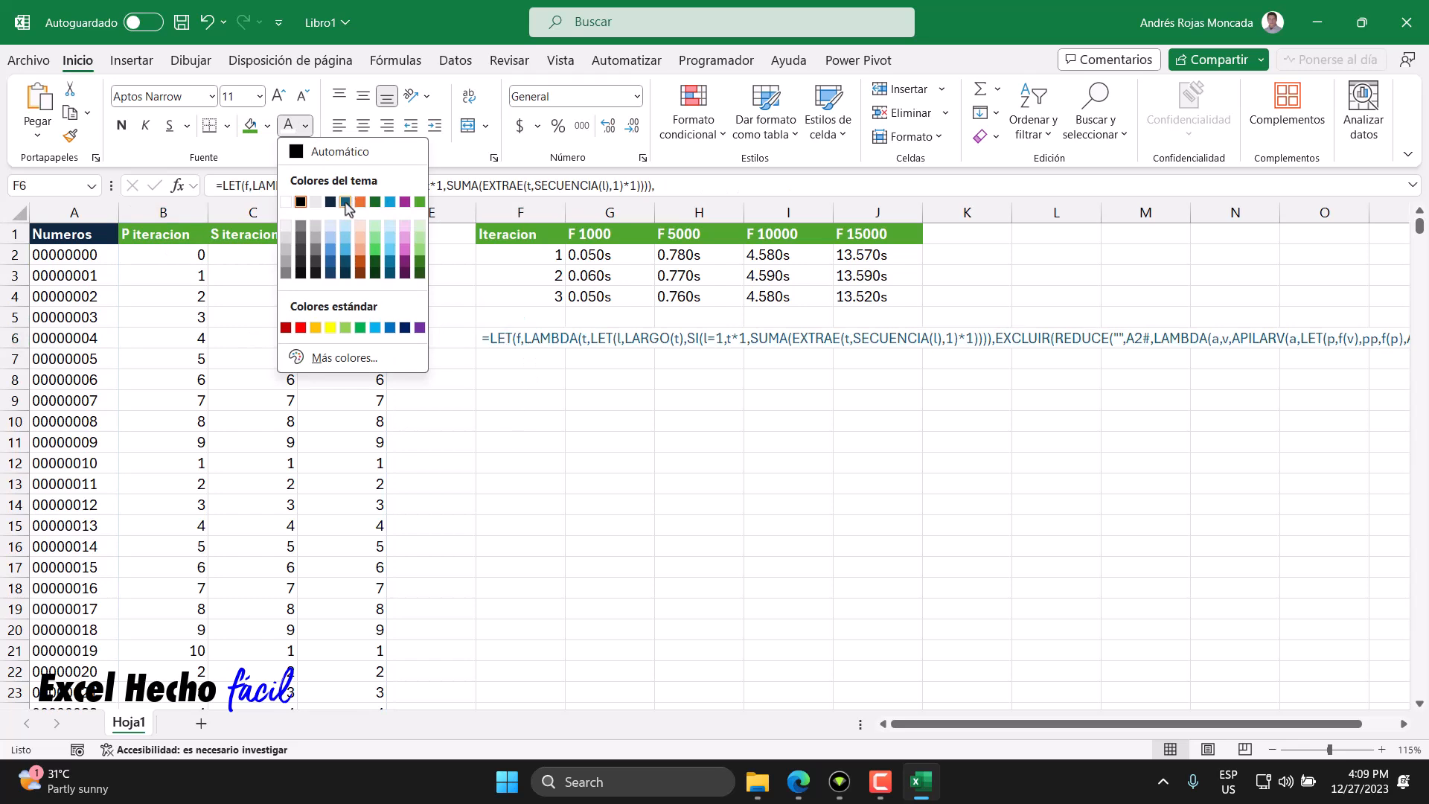
left_click(346, 203)
left_click(304, 126)
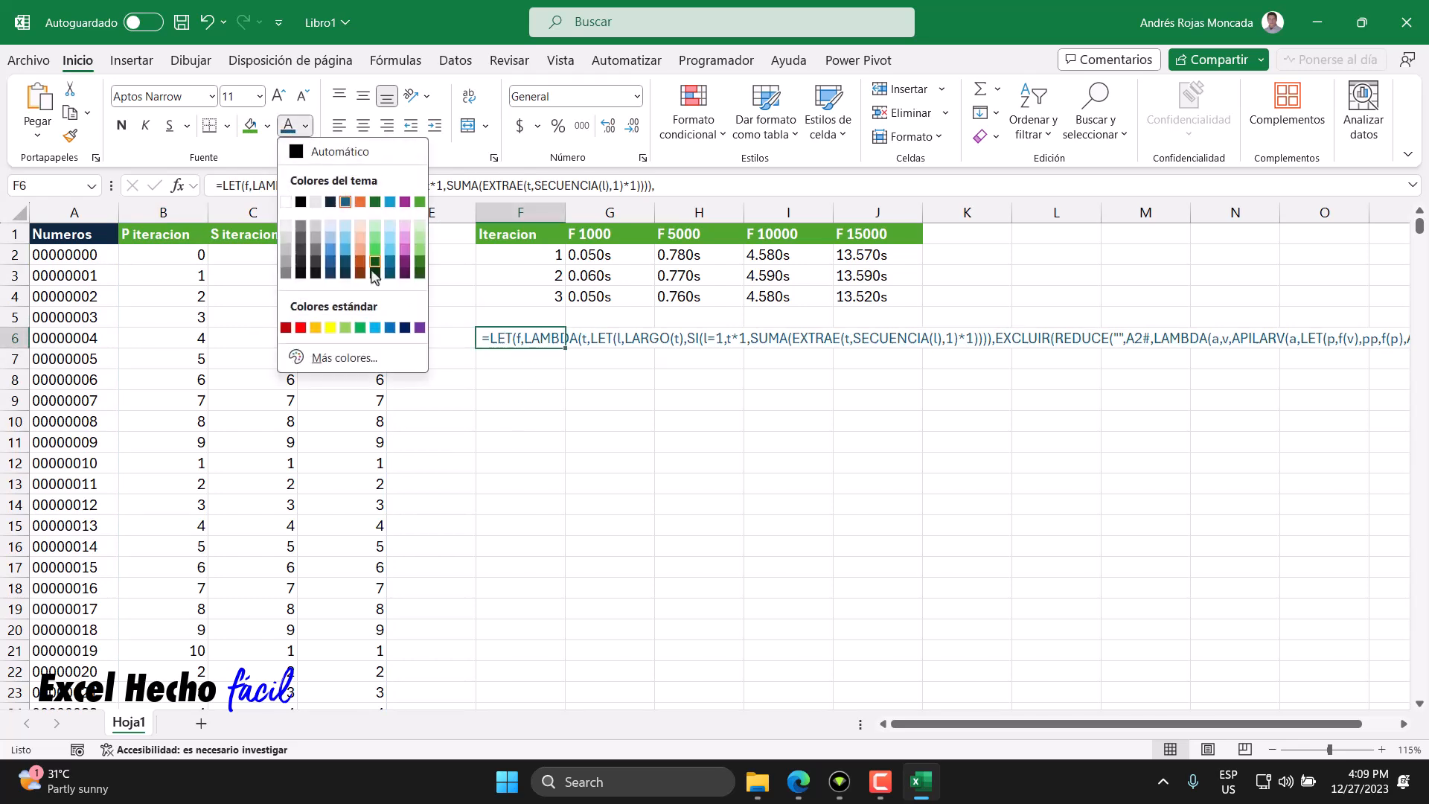
left_click(394, 331)
left_click(145, 125)
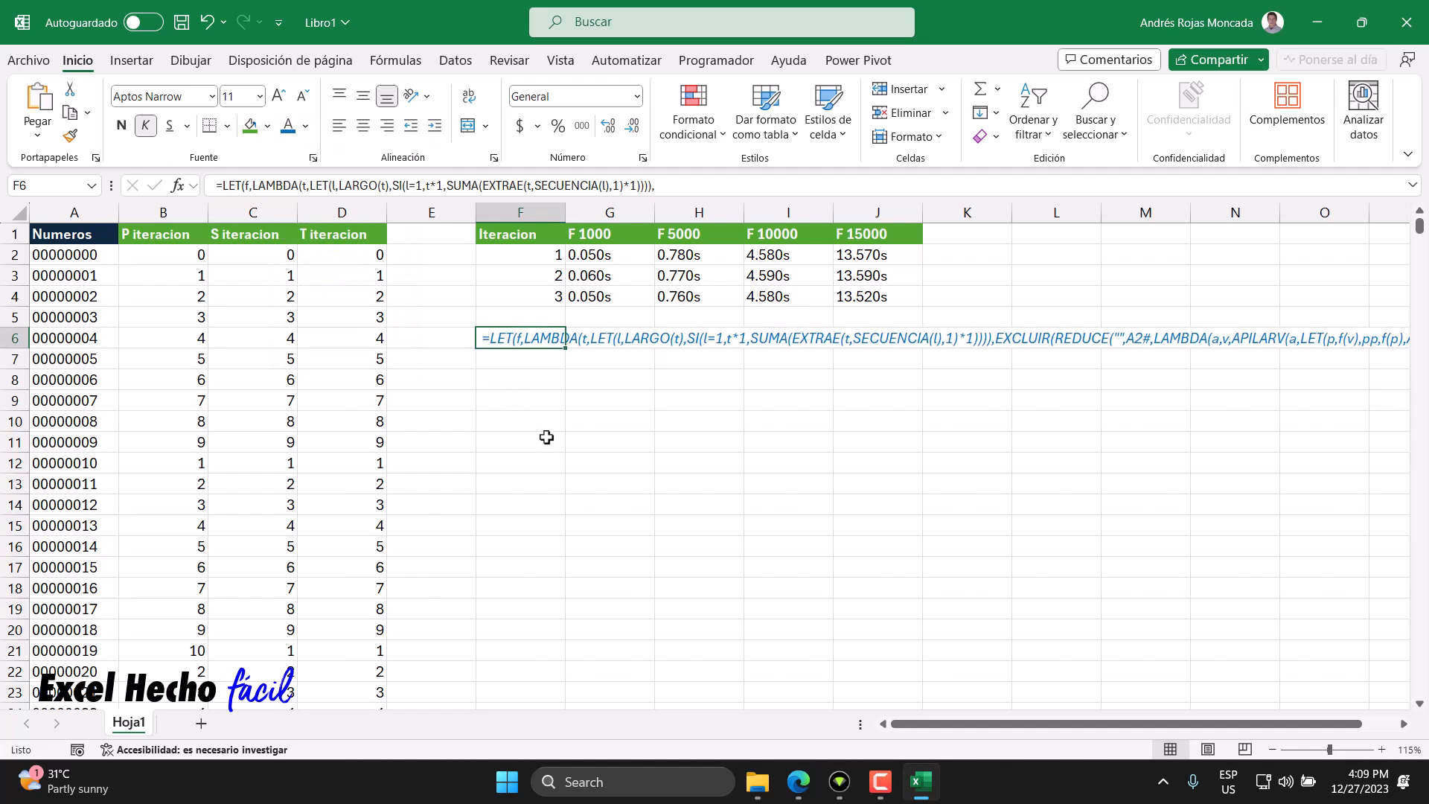
left_click(503, 371)
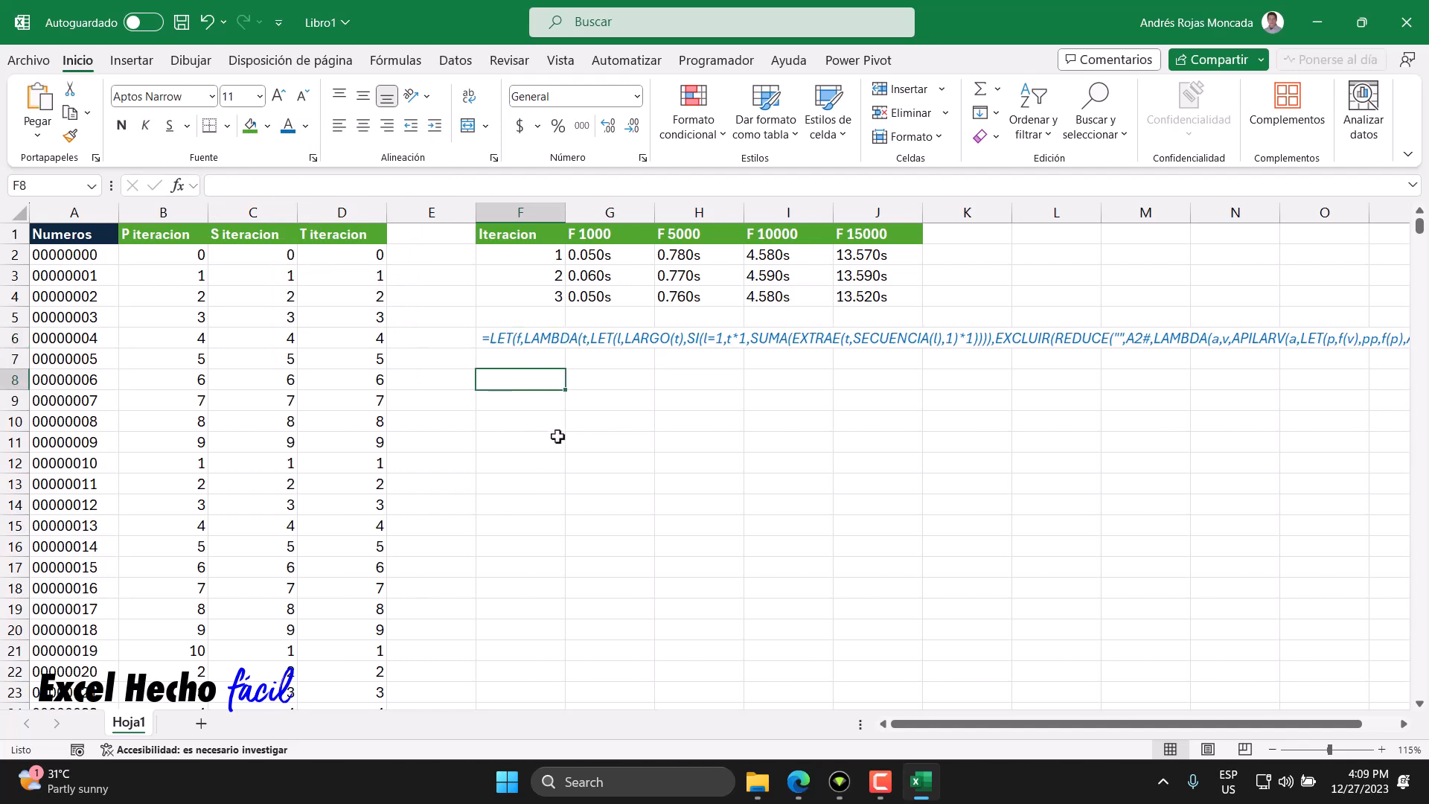
- Copy the data range A2:D15001 and paste it back over itself as values only
left_click(181, 259)
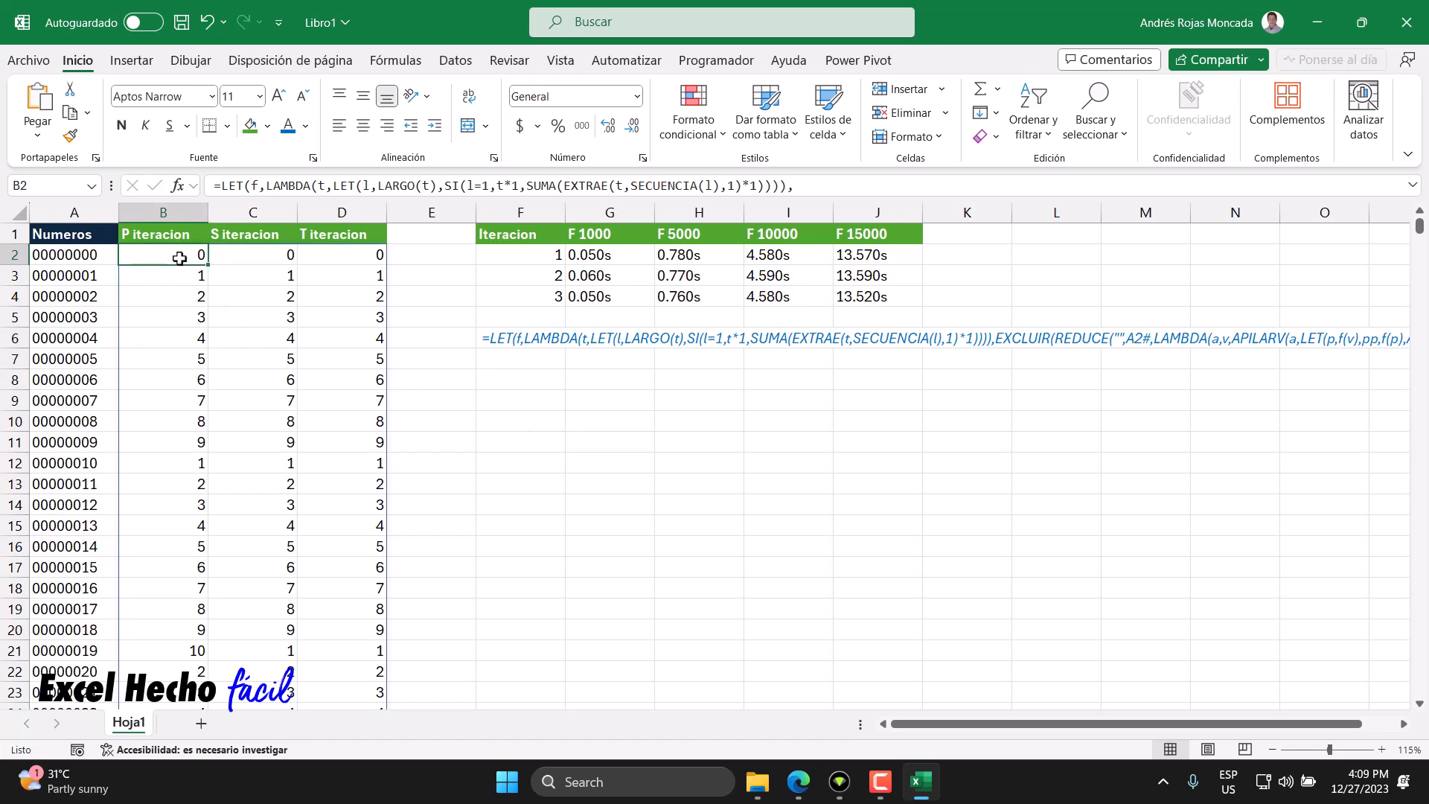
key("Left")
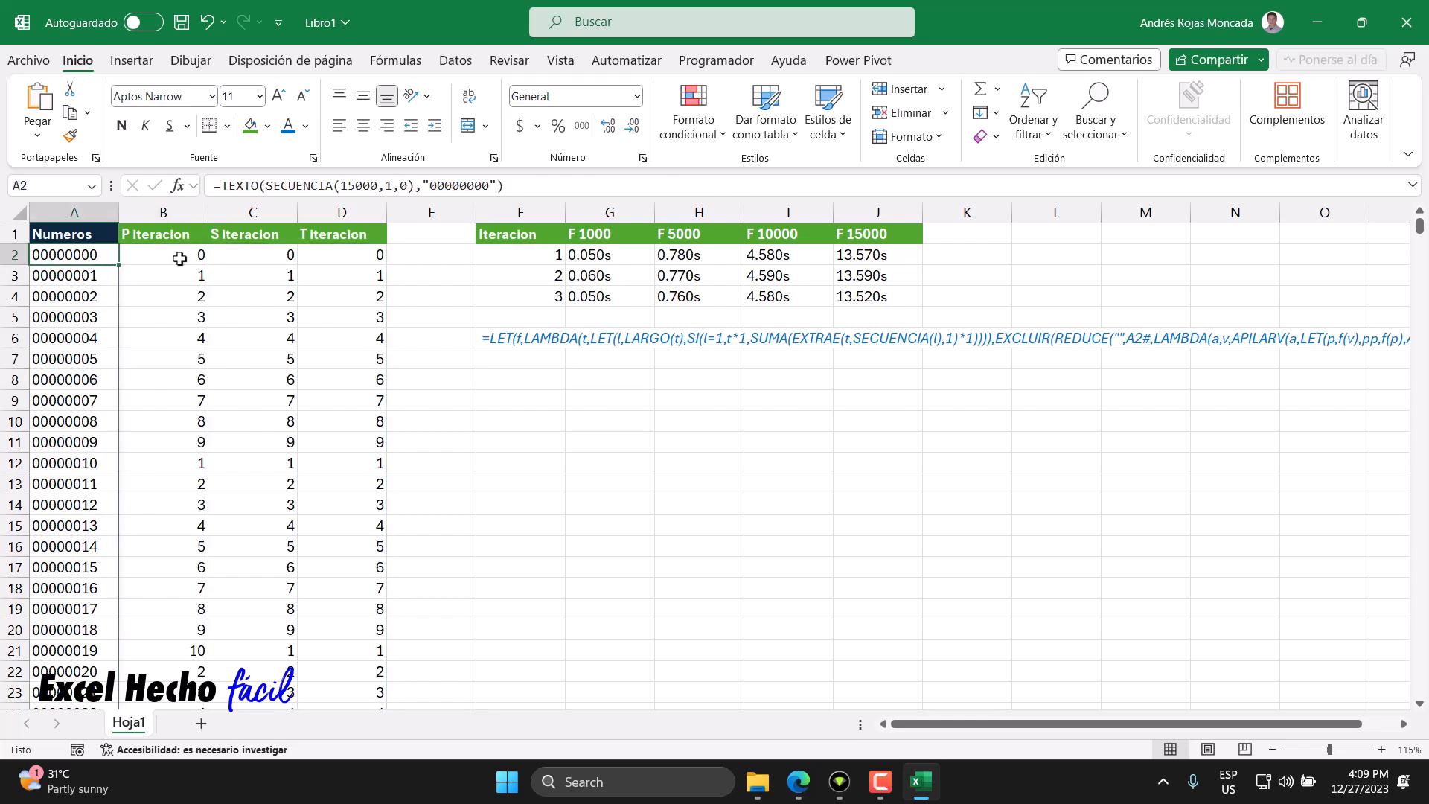
key("shift+Right")
key("shift+Right")
key("shift+Right")
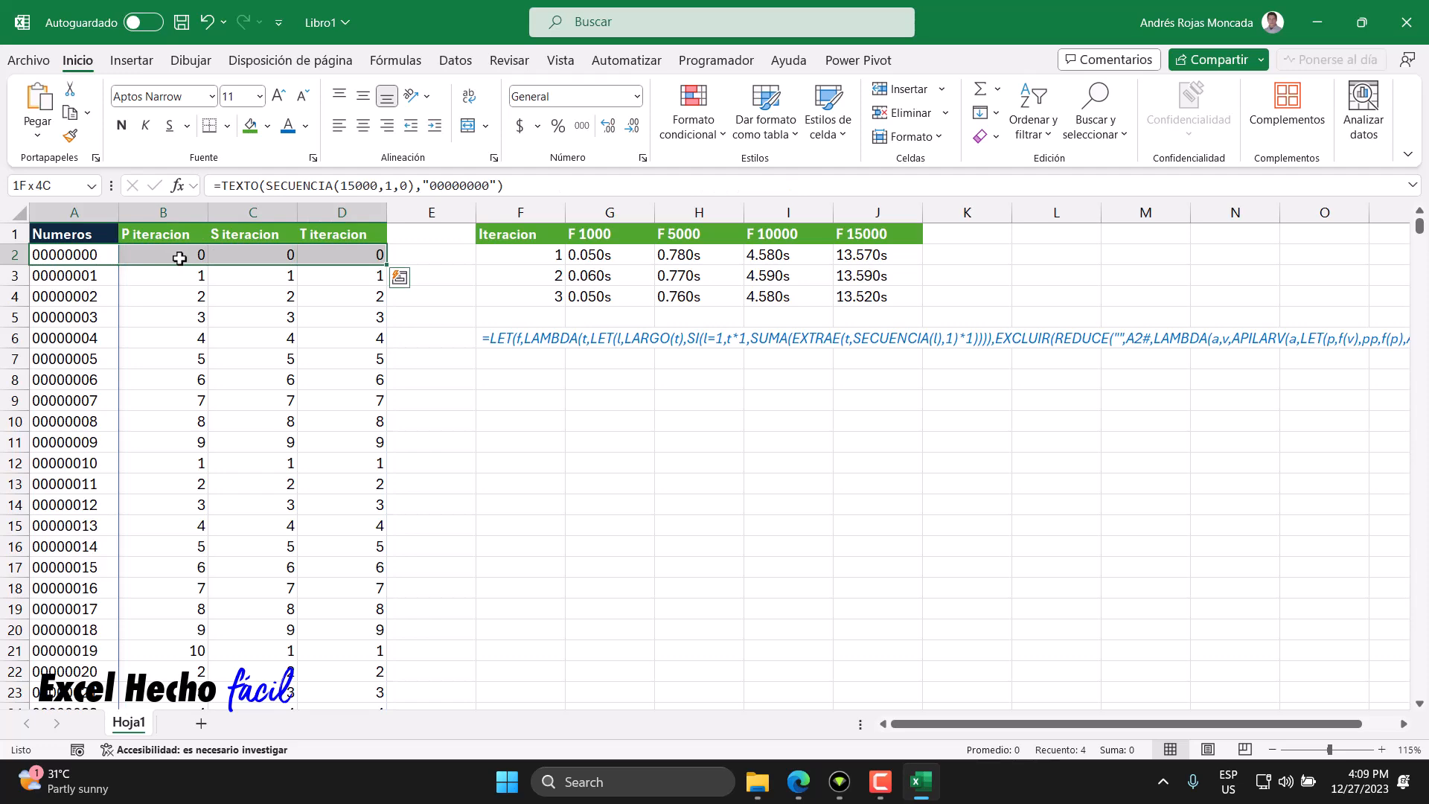
key("ctrl+shift+Down")
key("ctrl+BackSpace")
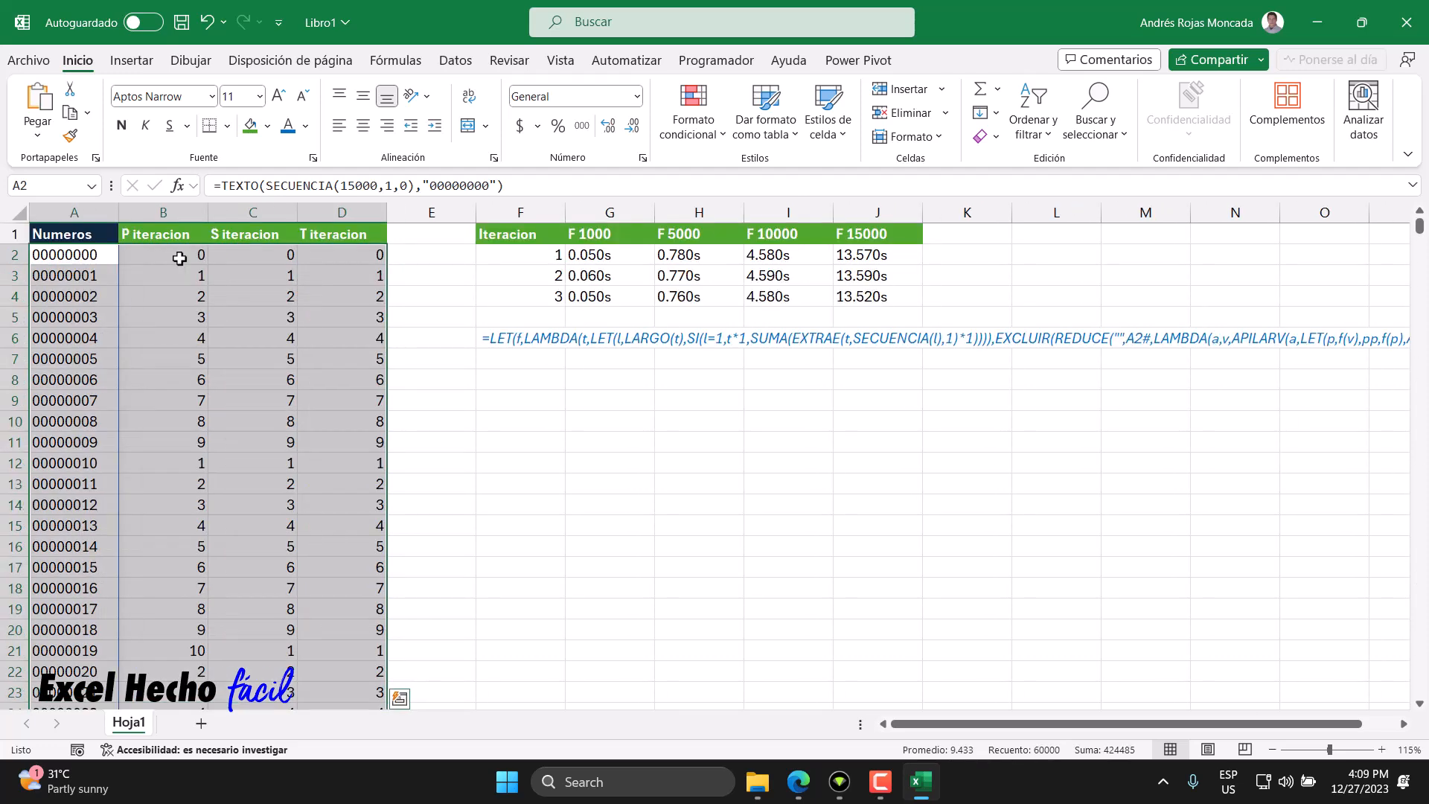
key("ctrl+c")
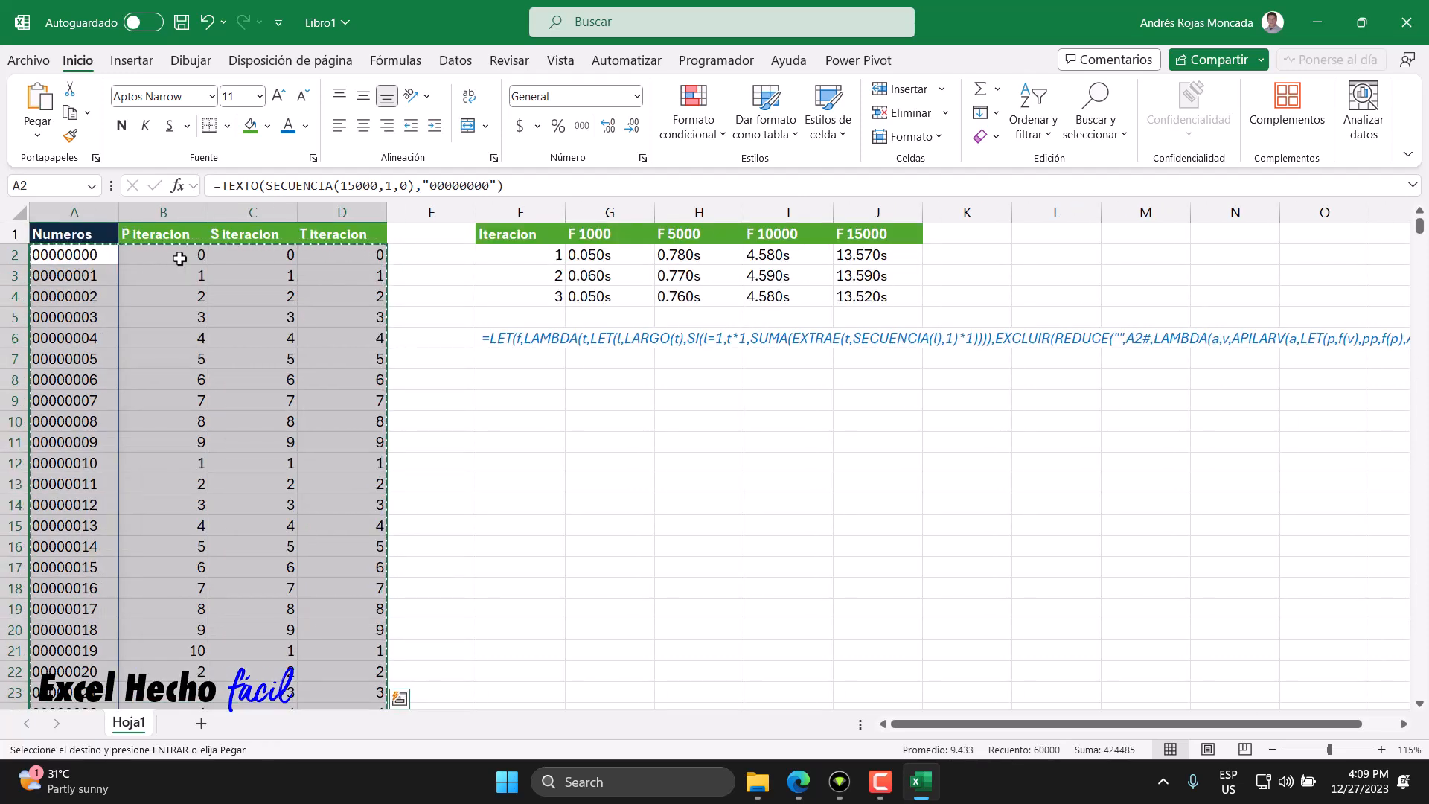
key("ctrl+shift+v")
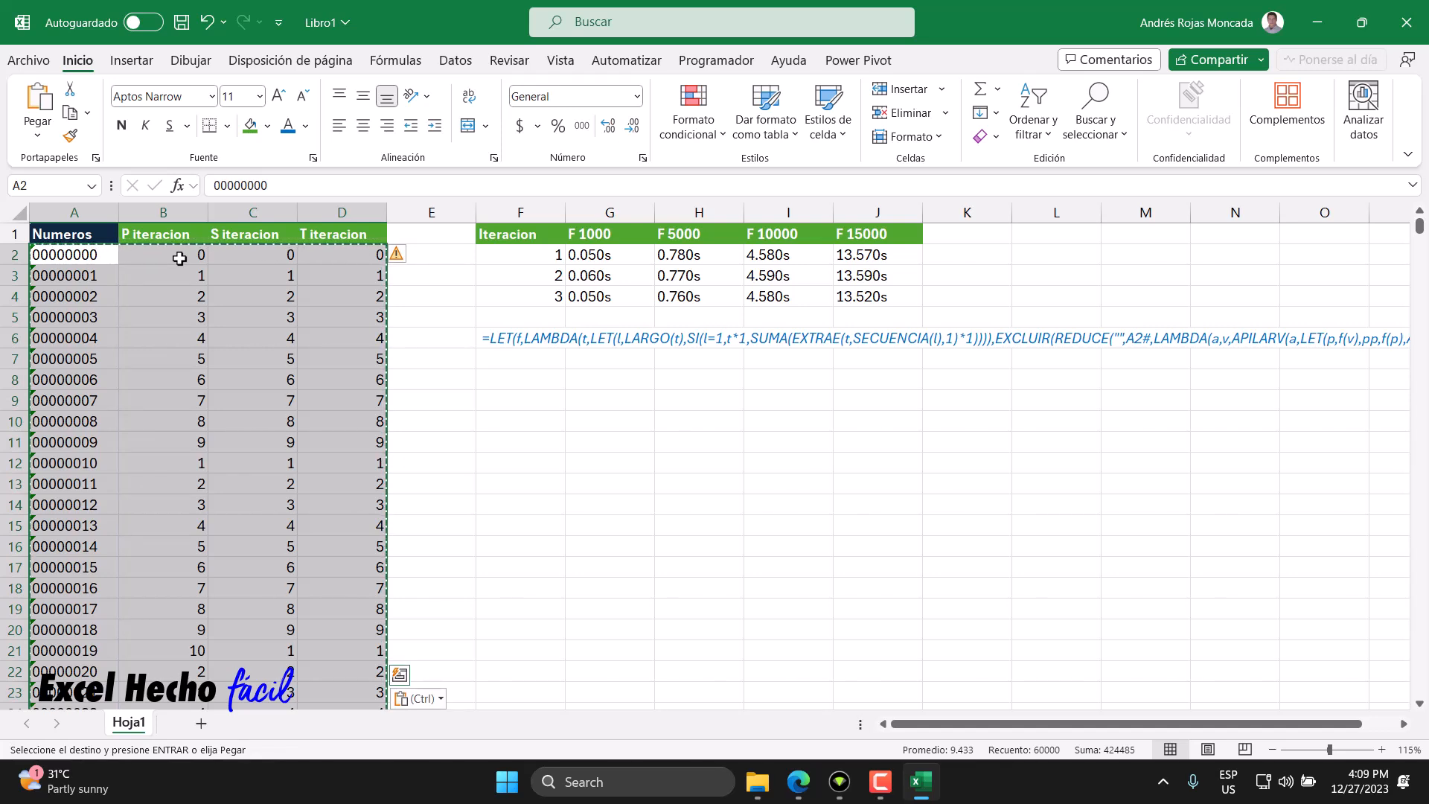
- Select the column A numbers and ignore their number-stored-as-text error warnings
left_click(95, 257)
key("Escape")
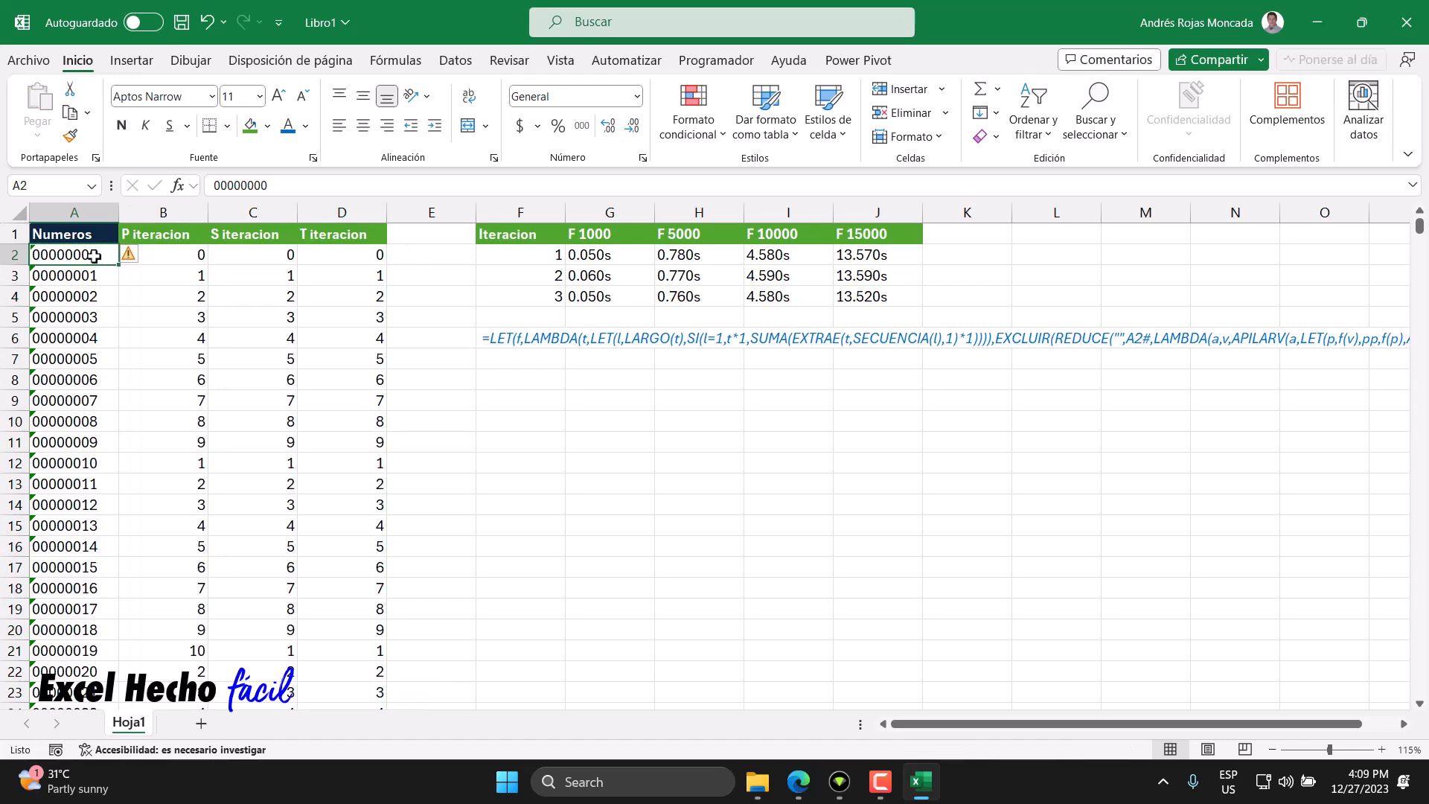
key("ctrl+shift+Down")
key("ctrl+BackSpace")
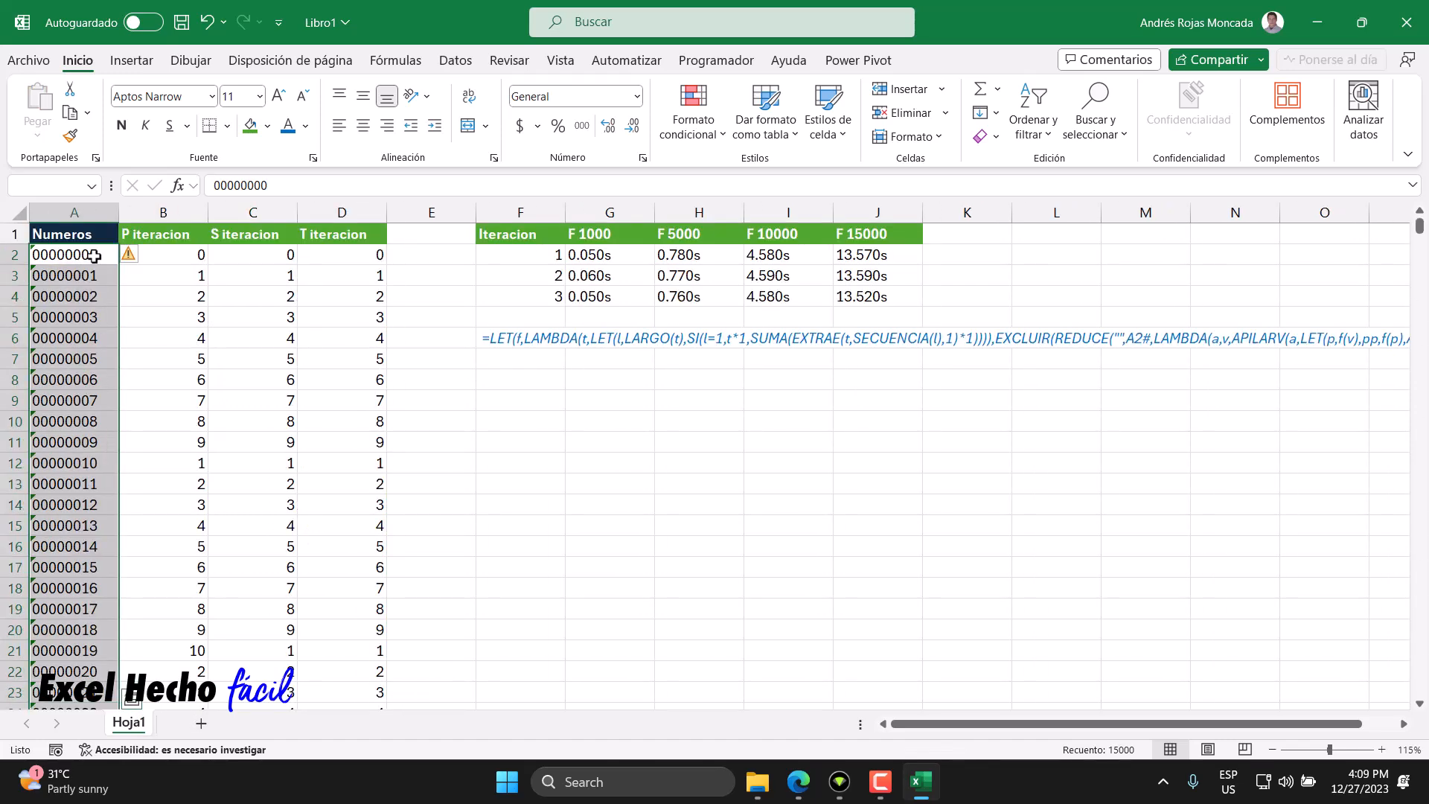
left_click(133, 255)
left_click(207, 350)
- Enter the header P1 in F8
left_click(527, 381)
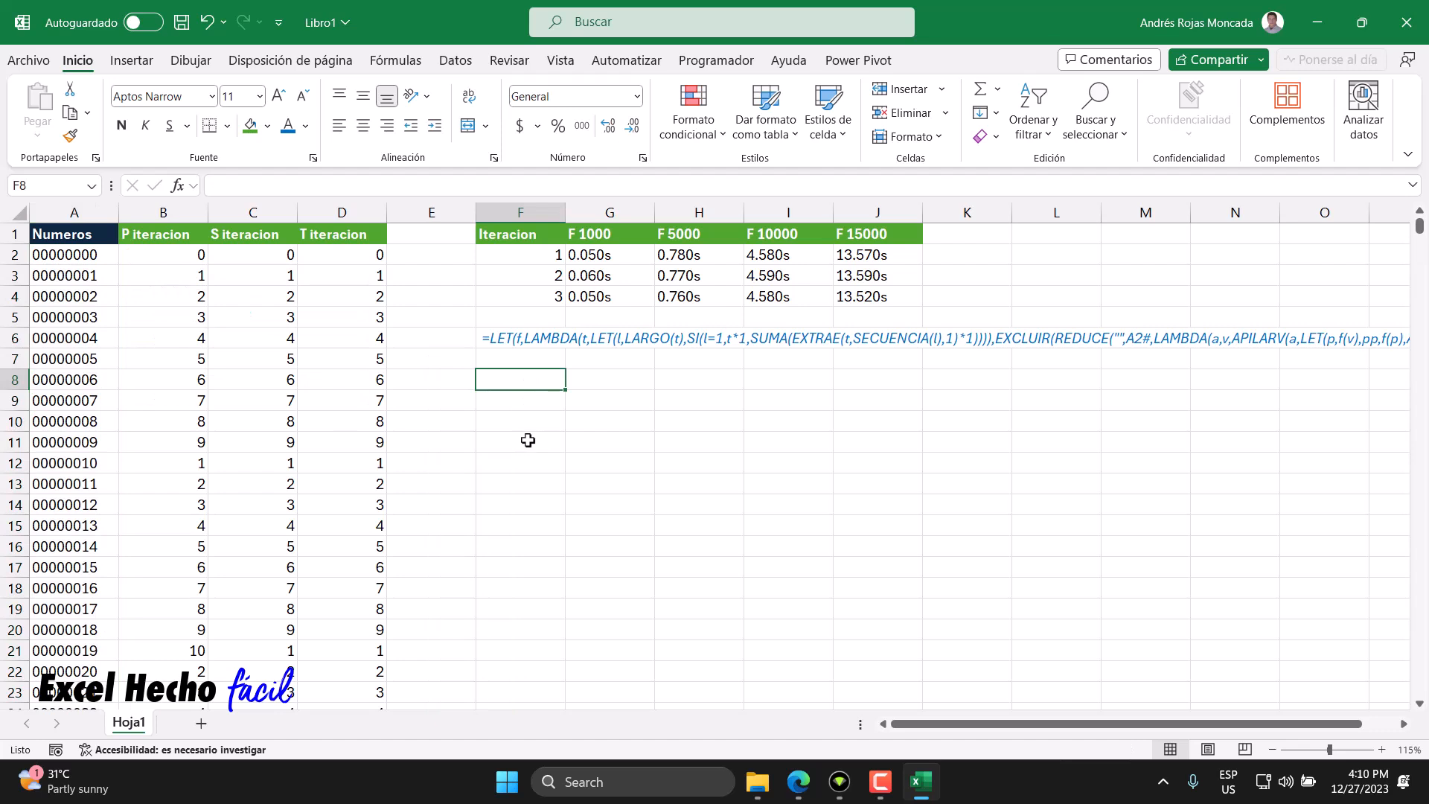
type("P1")
key("Return")
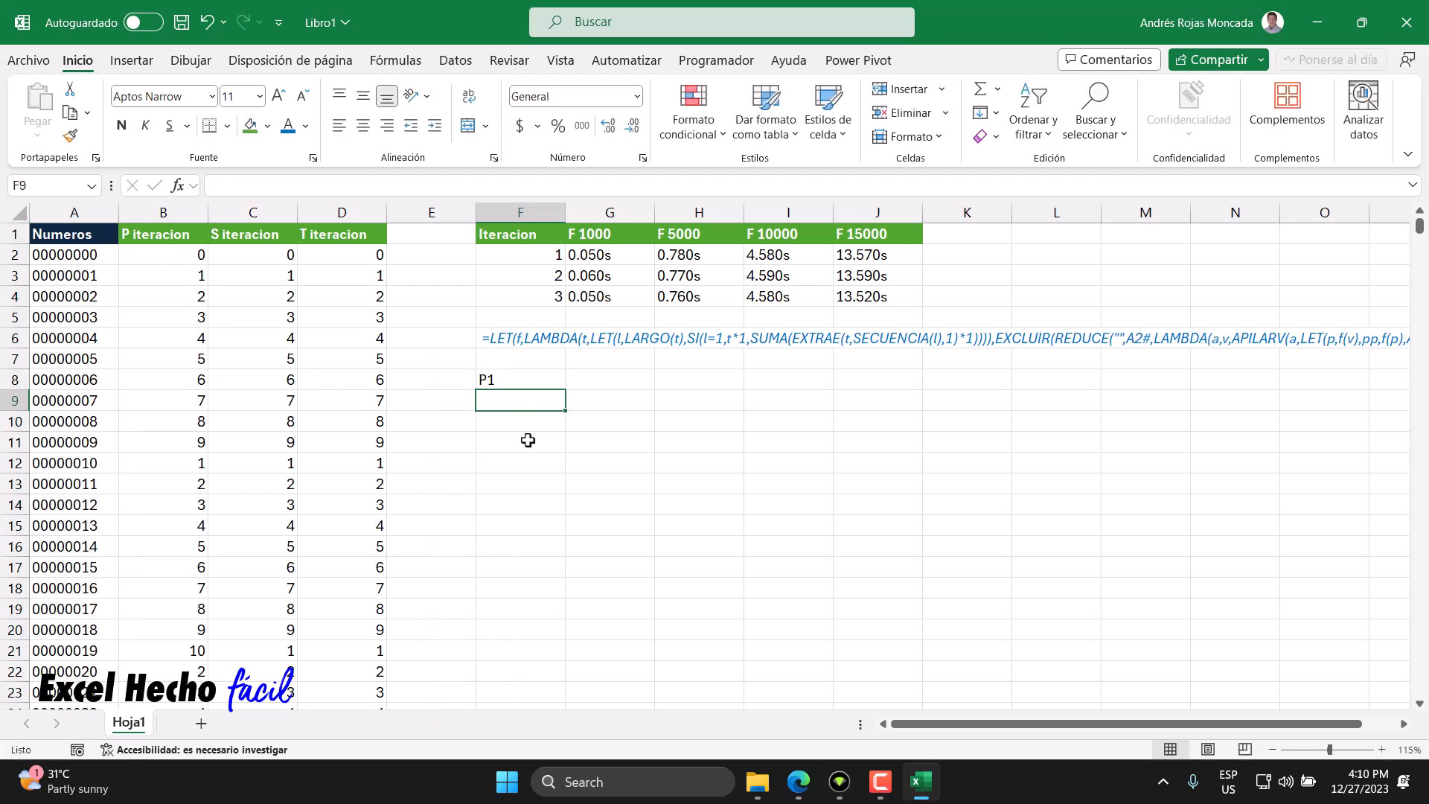
- Format the F8 header in bold with a dark blue fill and white font
left_click(506, 381)
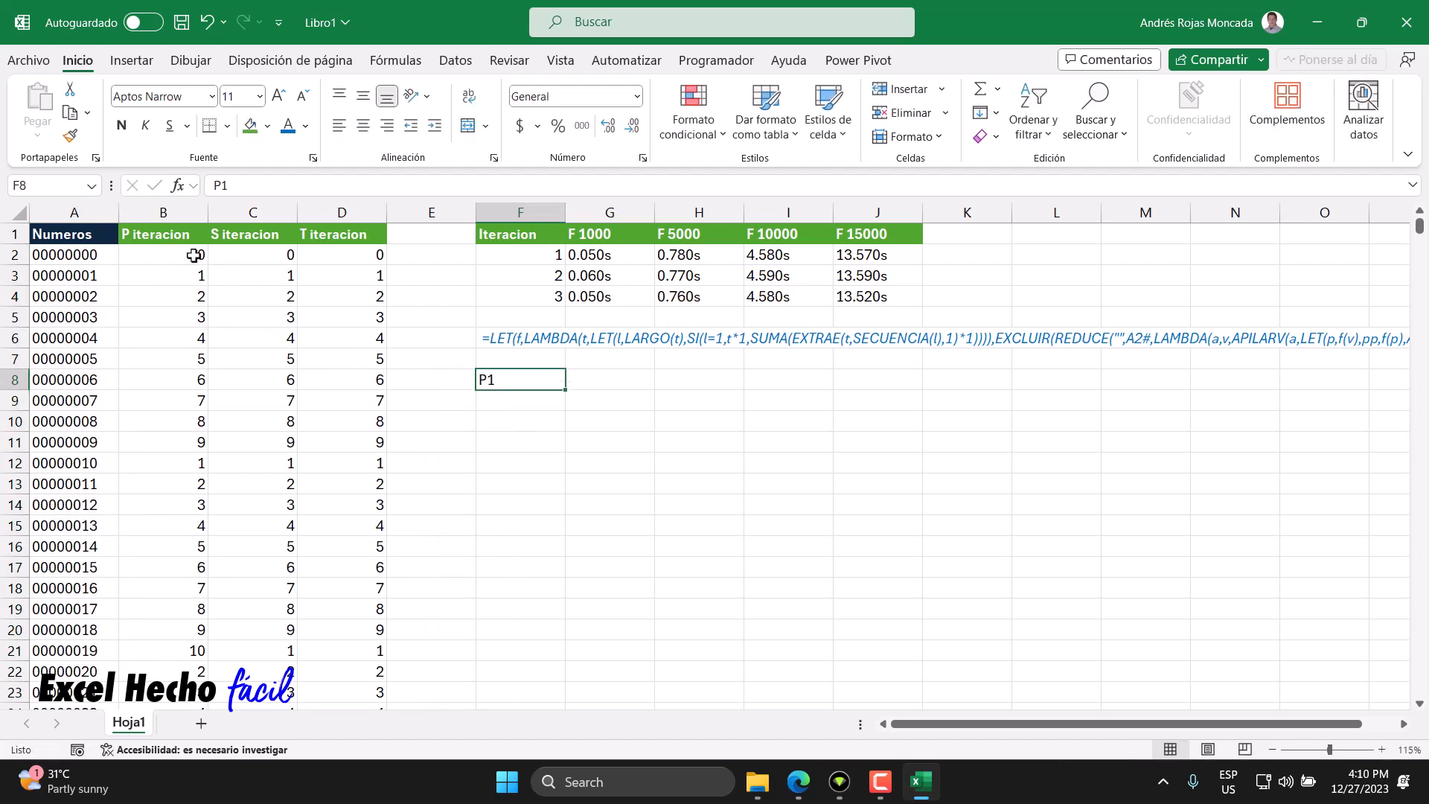
left_click(122, 125)
left_click(267, 126)
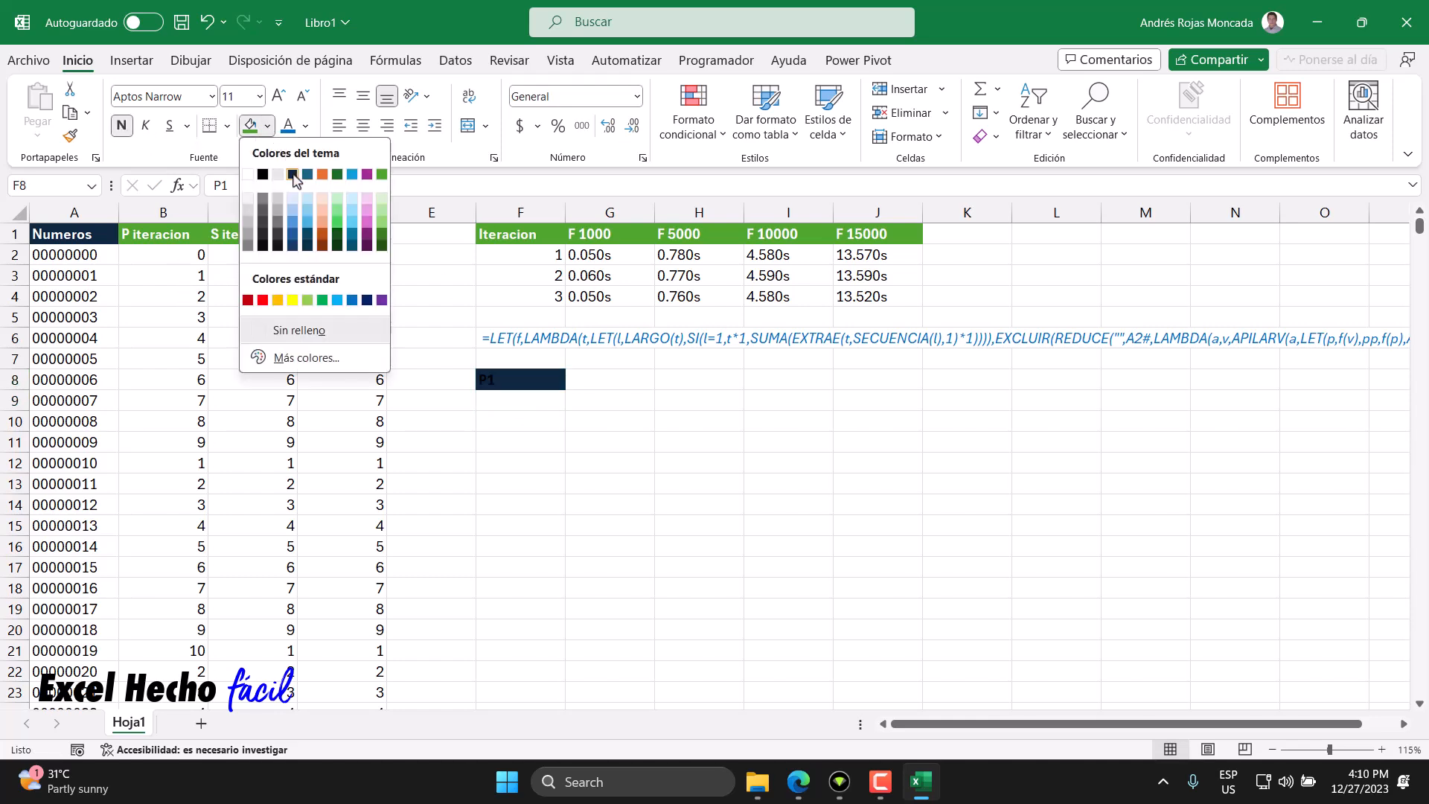
left_click(296, 170)
left_click(305, 125)
left_click(287, 188)
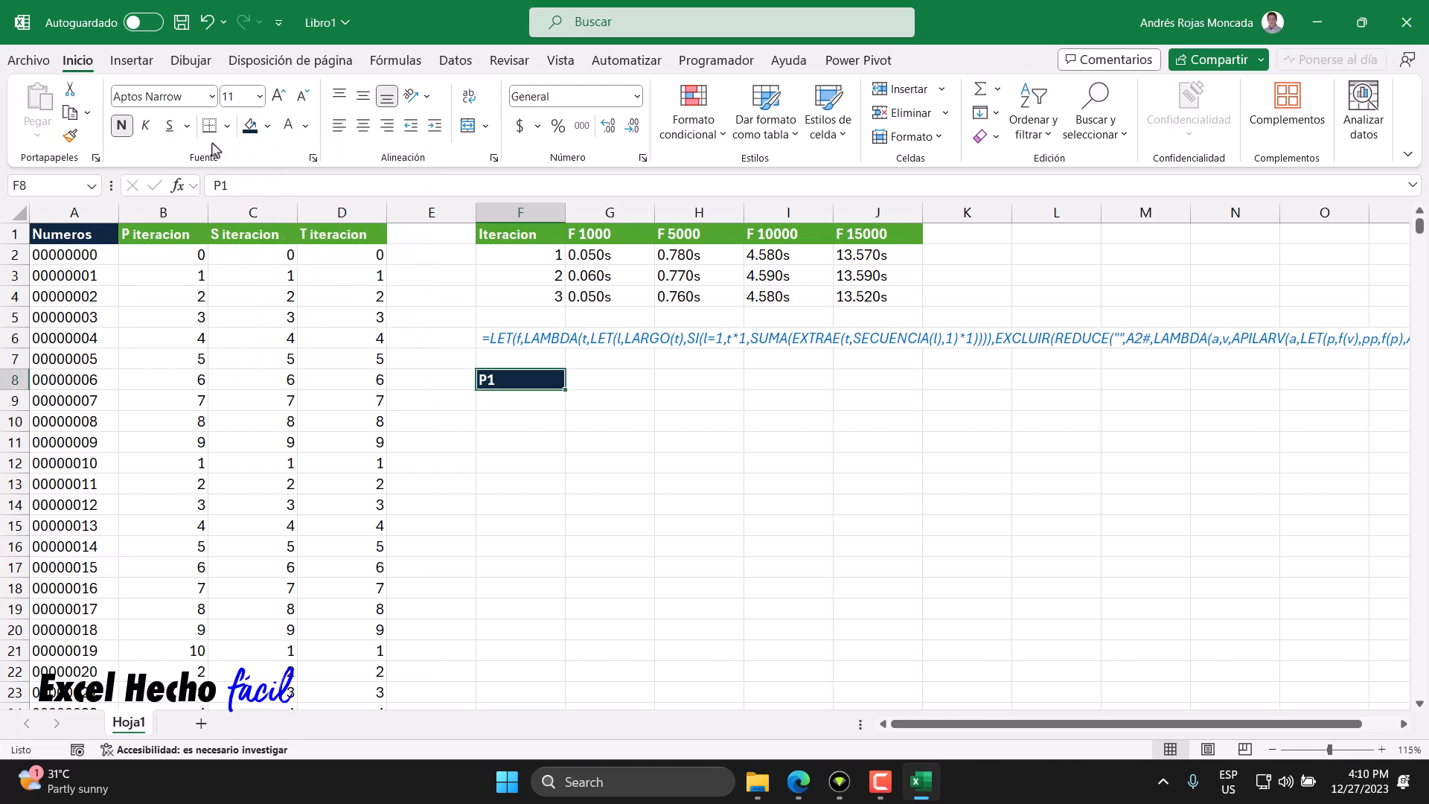
- In F9, enter =ORDENAR(UNICOS(B2:B15001)) to list the sorted unique first-iteration digit sums
left_click(503, 396)
type("=")
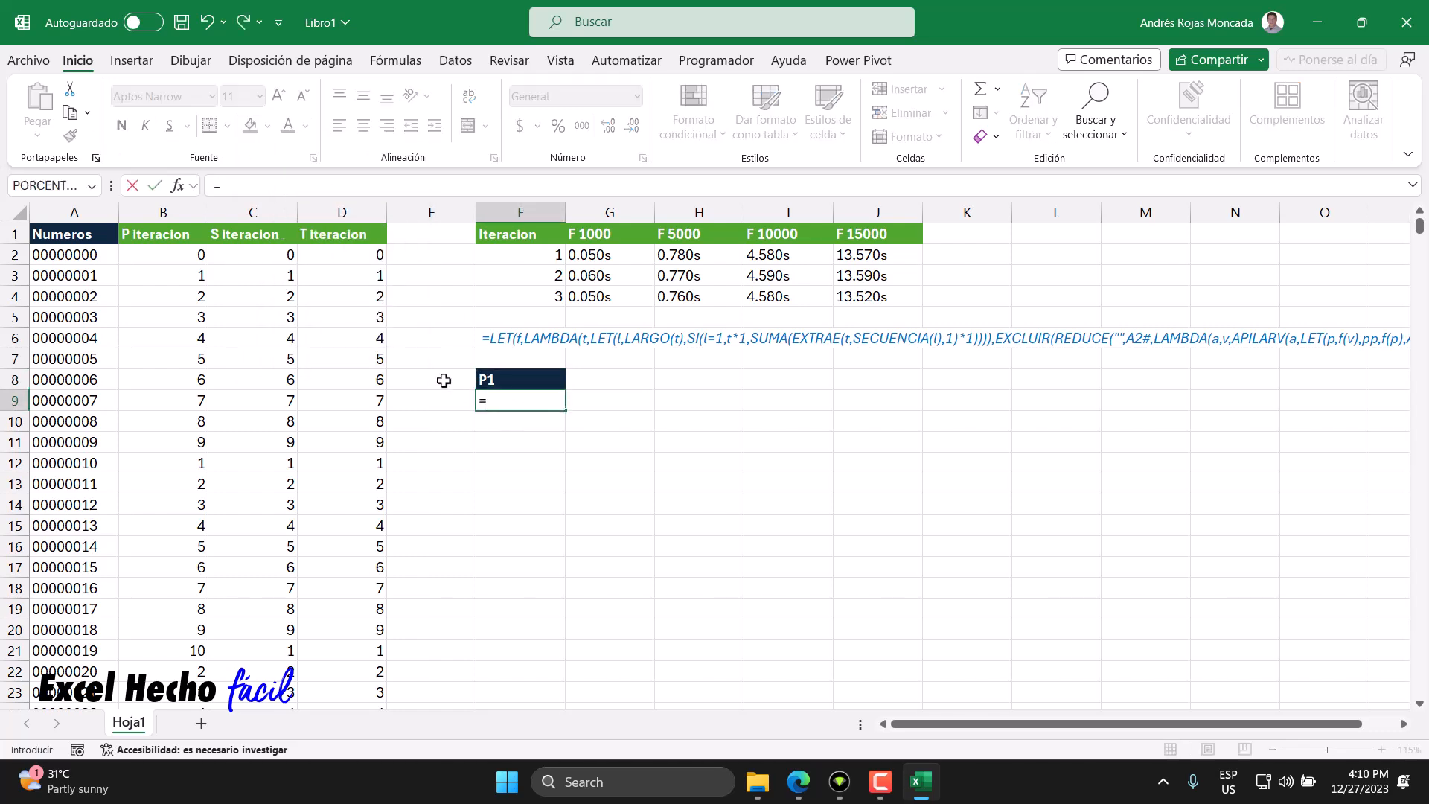
type("unic")
key("Down")
key("Down")
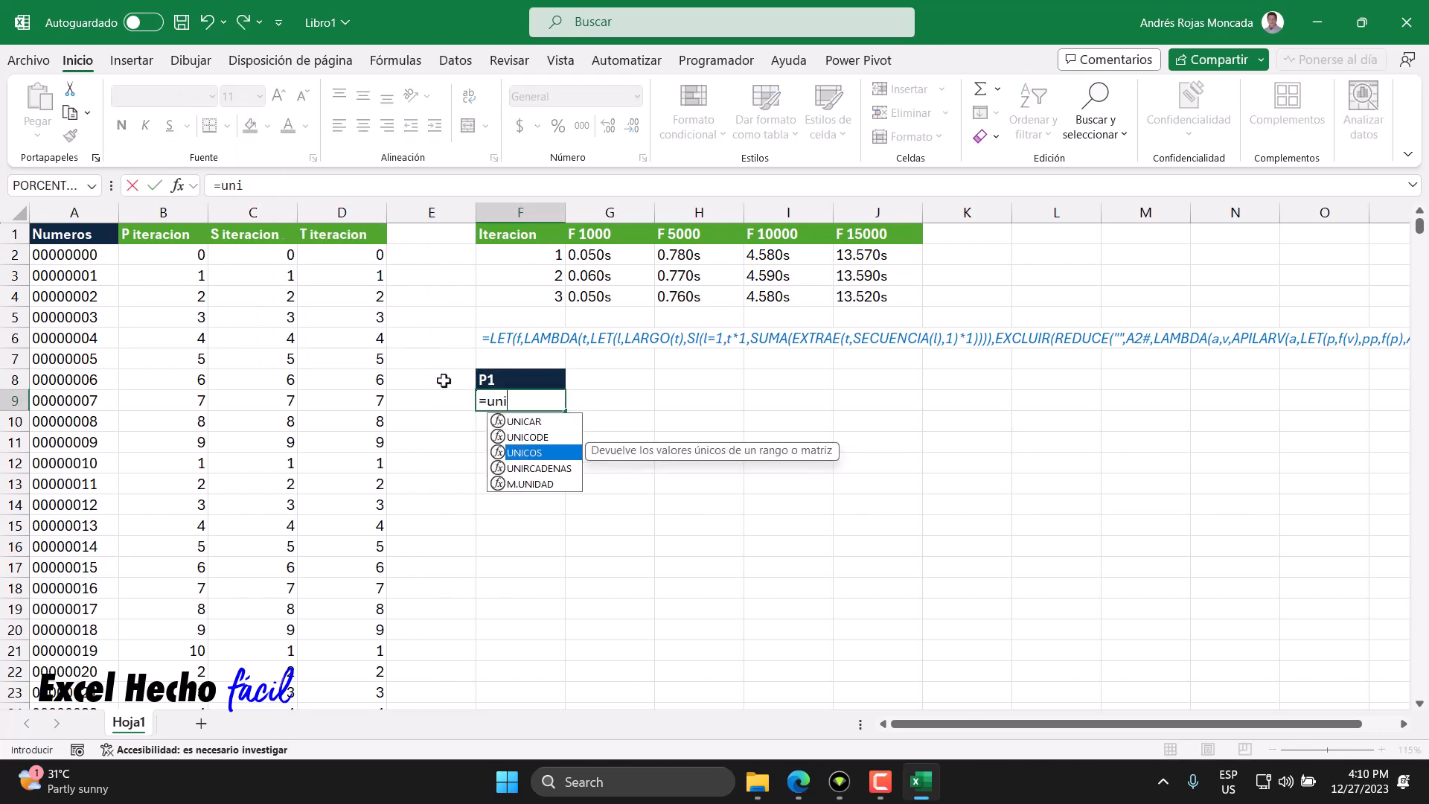
key("Tab")
left_click(186, 254)
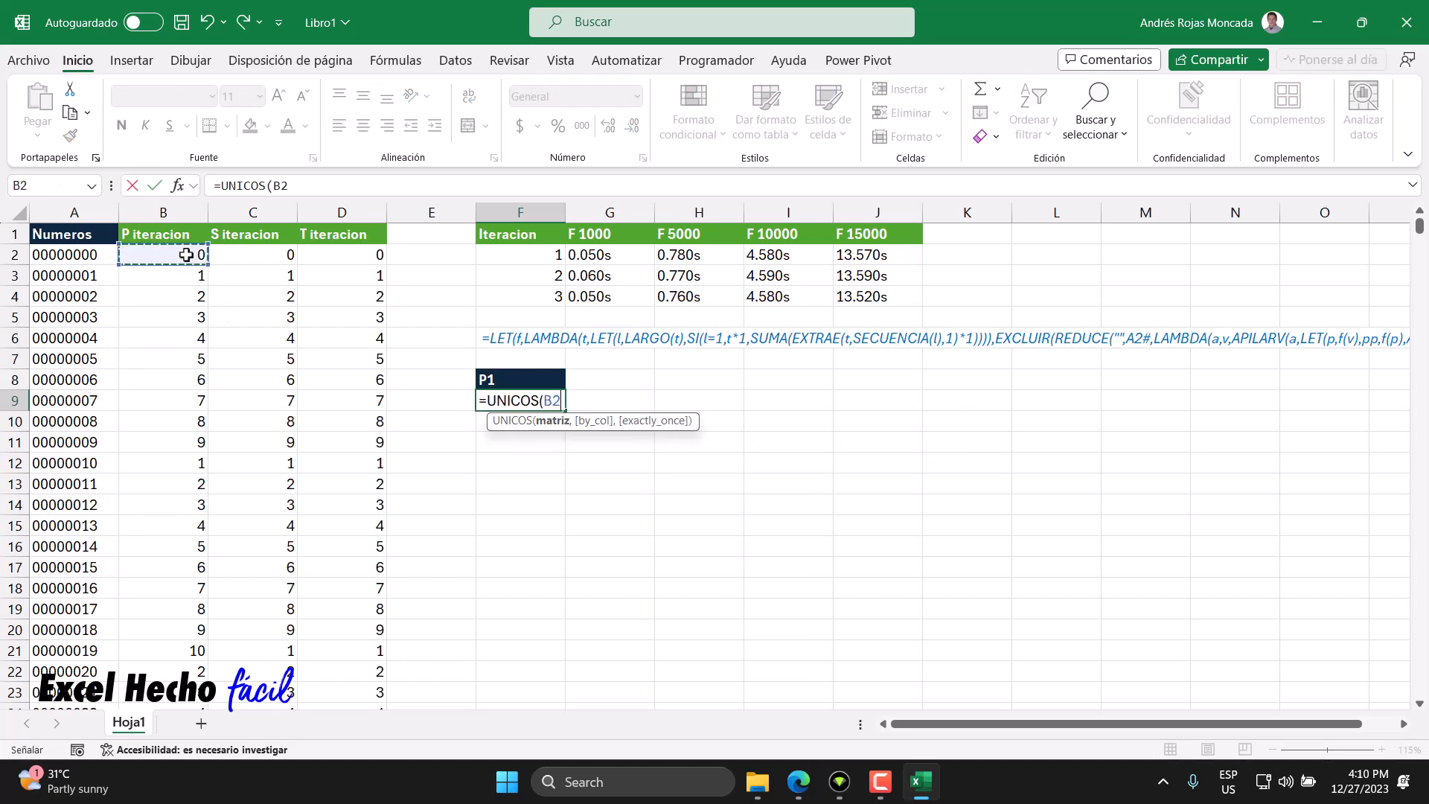
key("ctrl+shift+Down")
type(")")
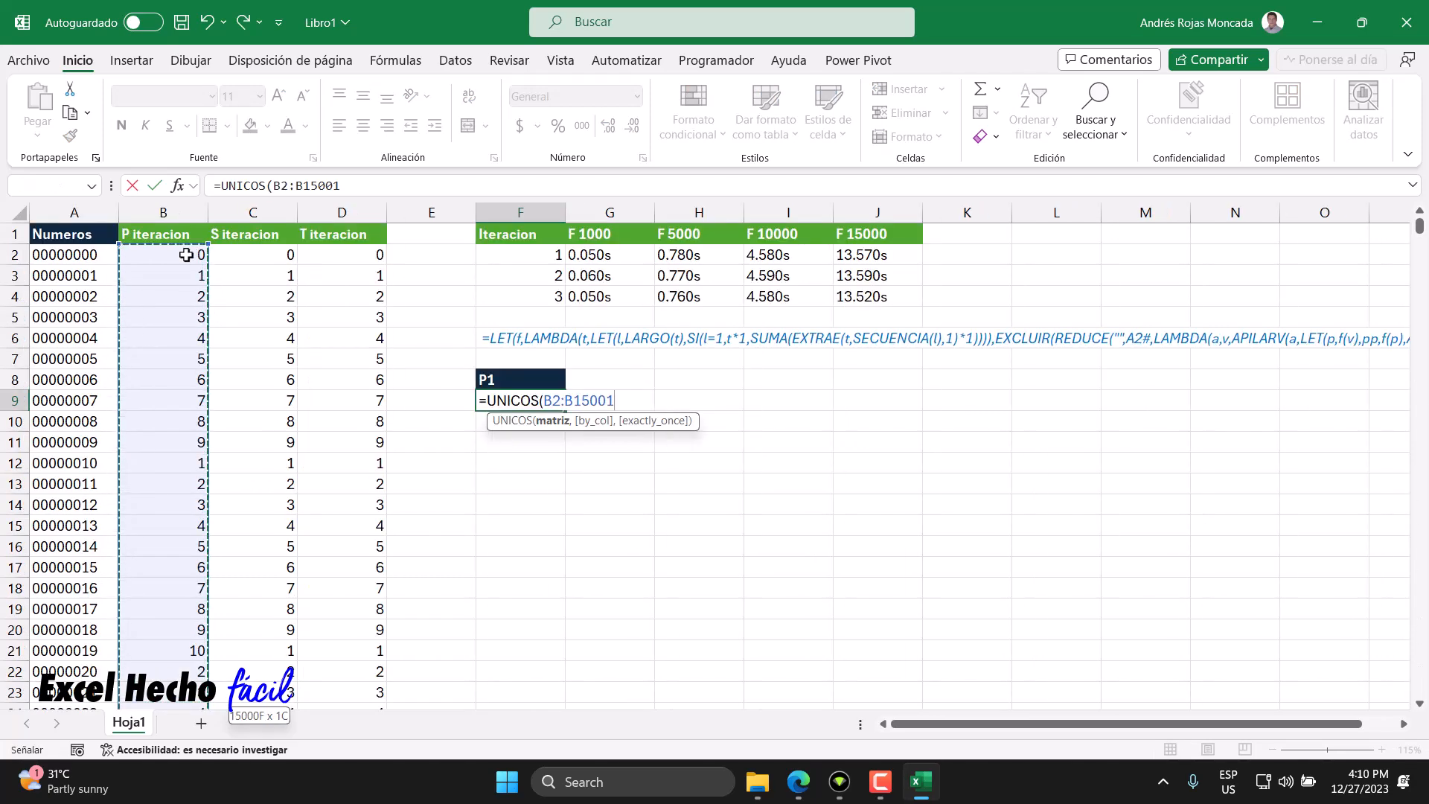
left_click(491, 400)
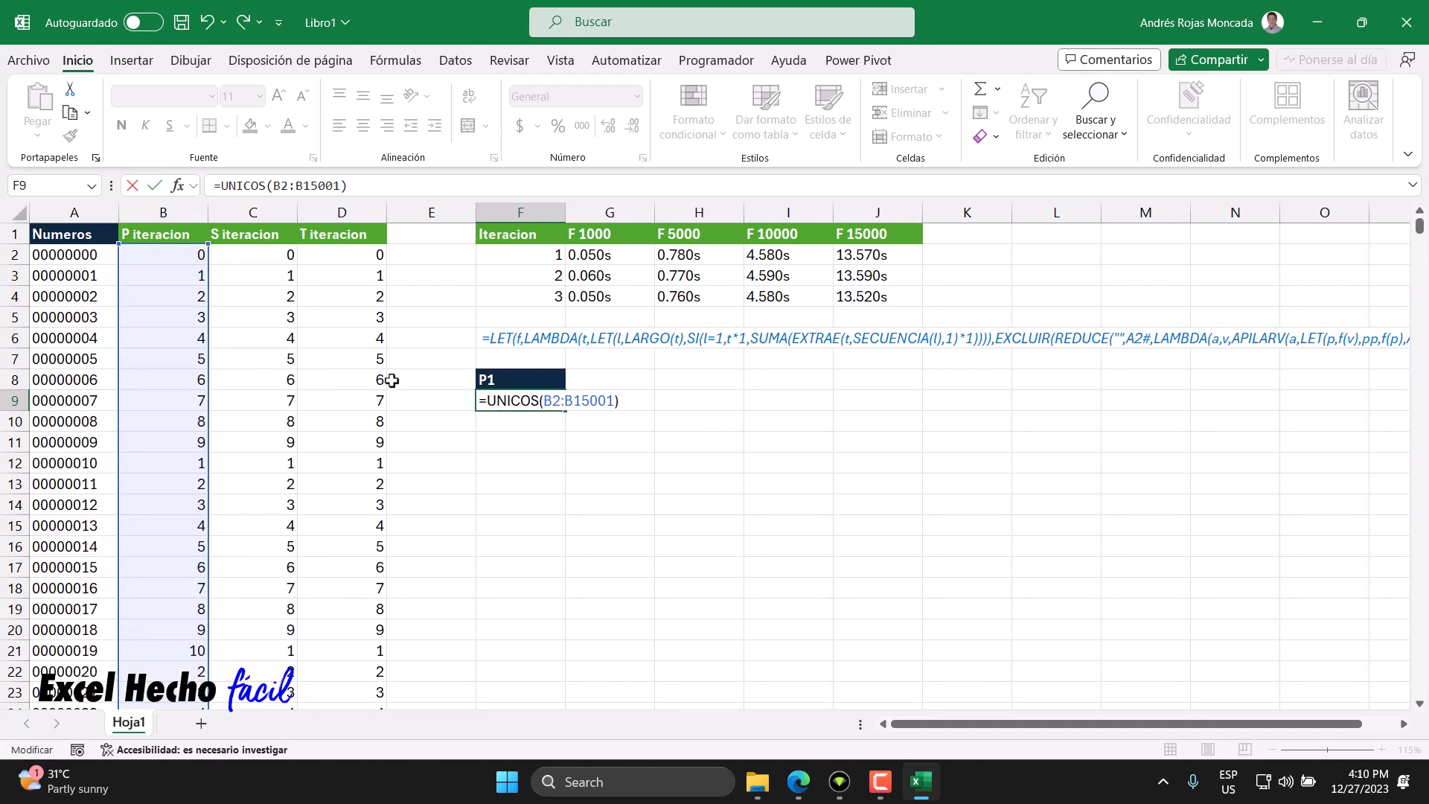
type("orde")
key("Tab")
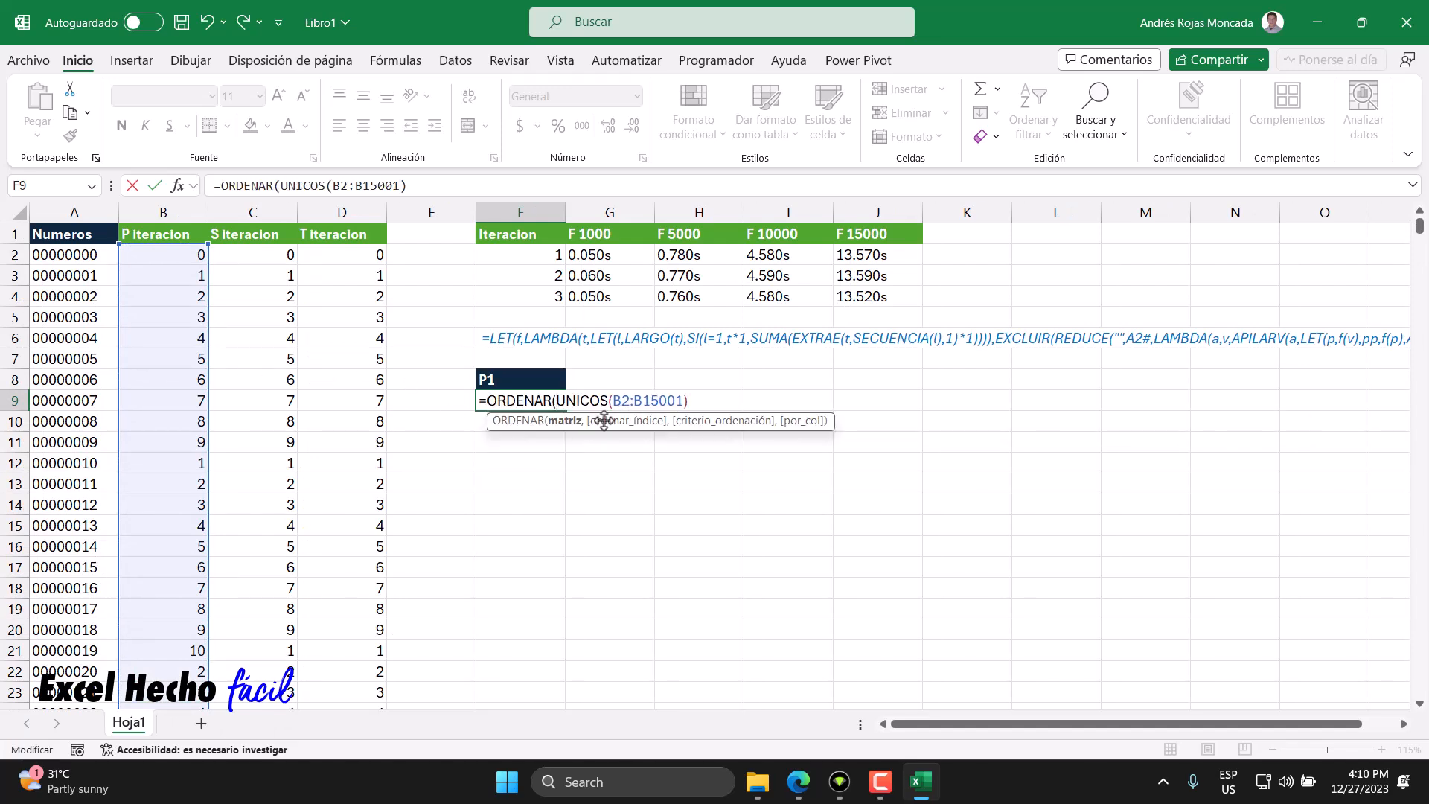
key("Return")
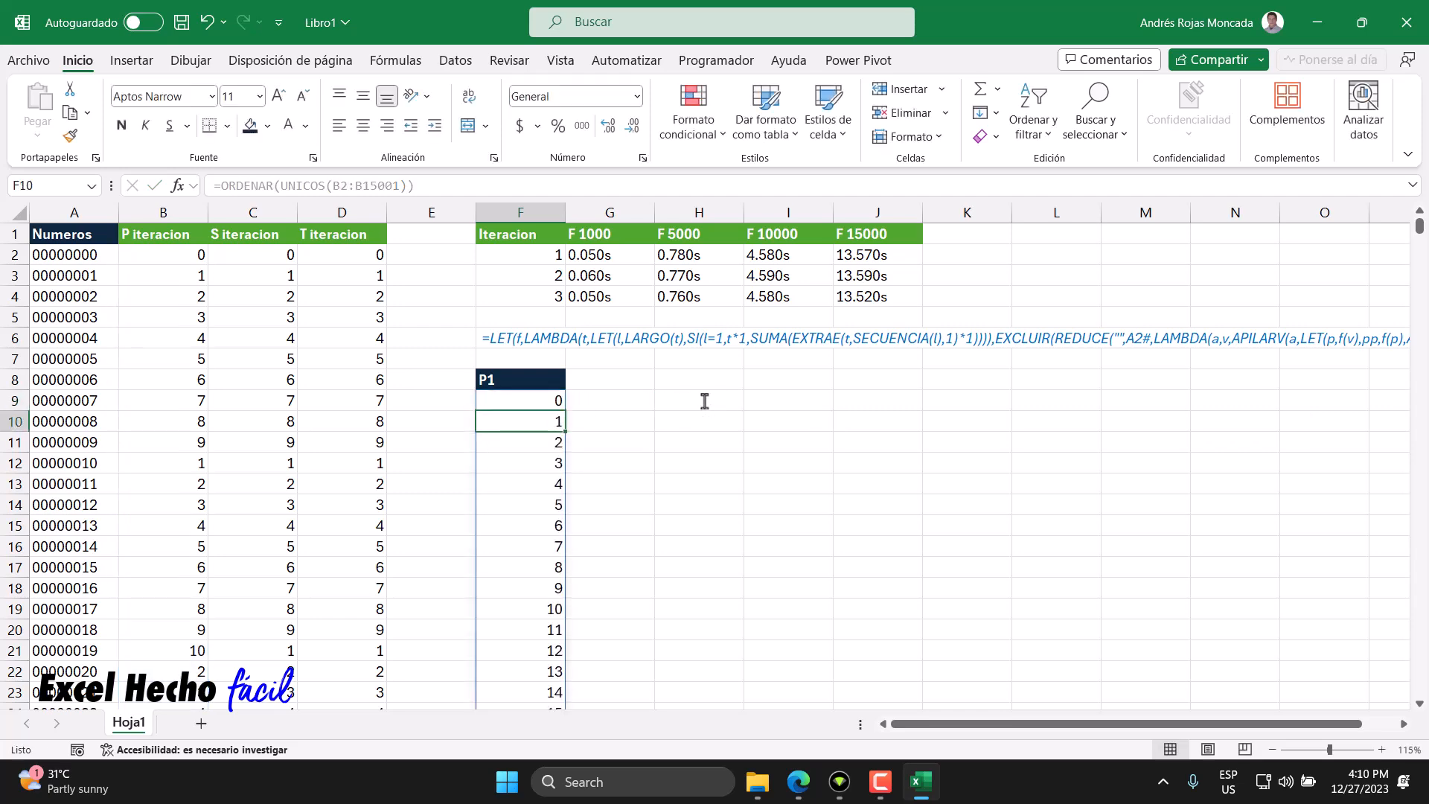
left_click(491, 402)
key("ctrl+Down")
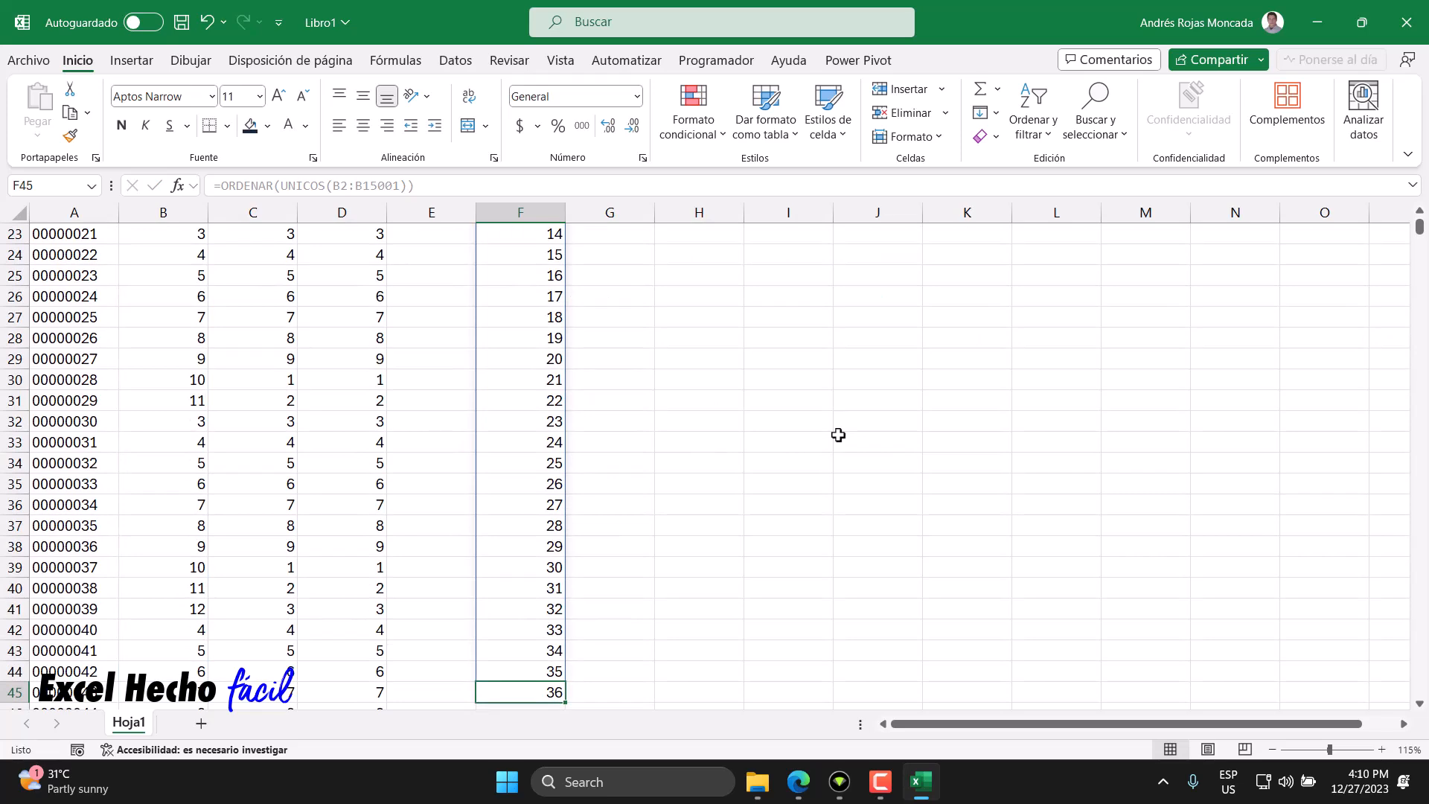
scroll(677, 543, "down", 2)
scroll(677, 543, "up", 10)
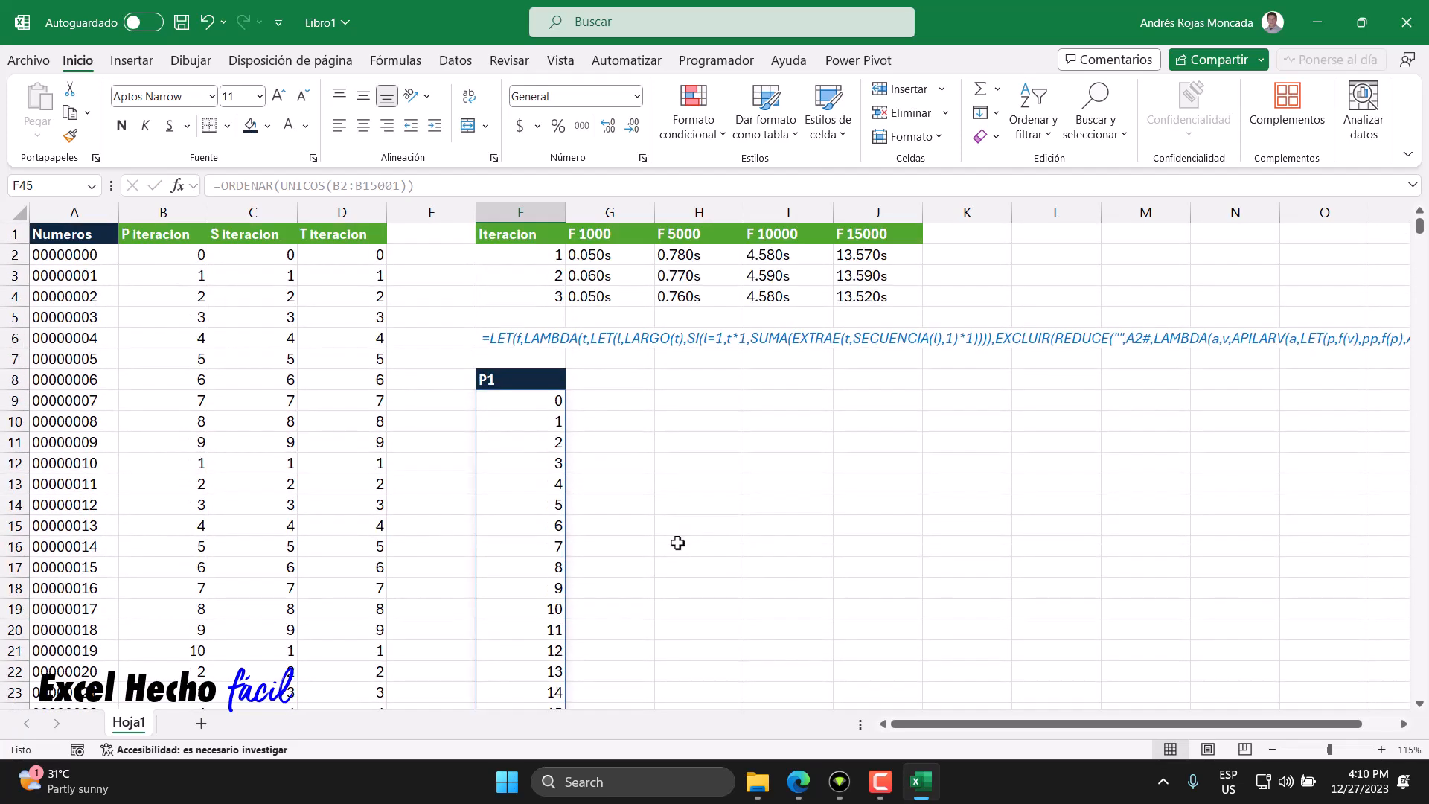
left_click(538, 402)
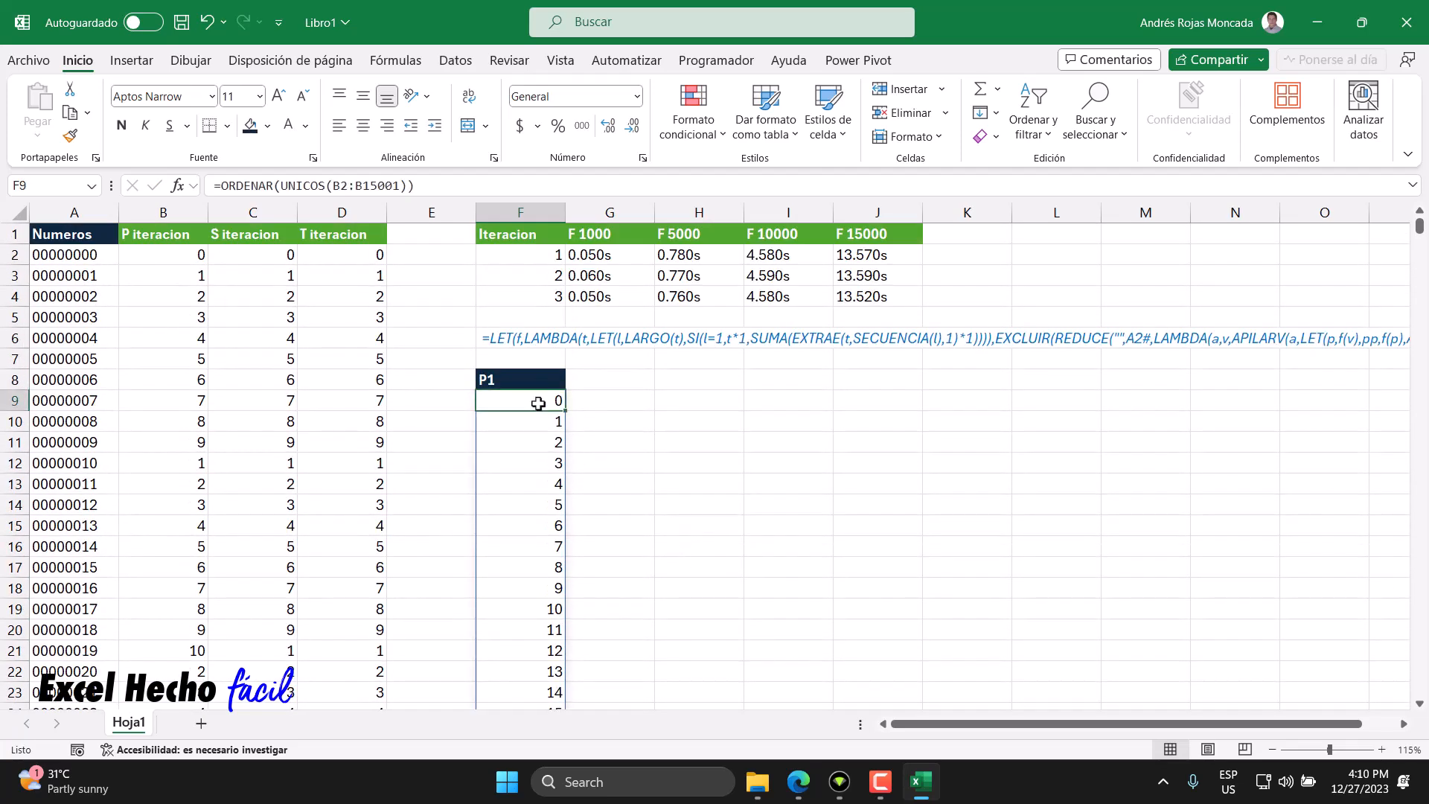
- In G9, enter =CONTAR.SI.CONJUNTO(B2:B15001,F9#) to count how often each digit sum occurs
left_click(586, 401)
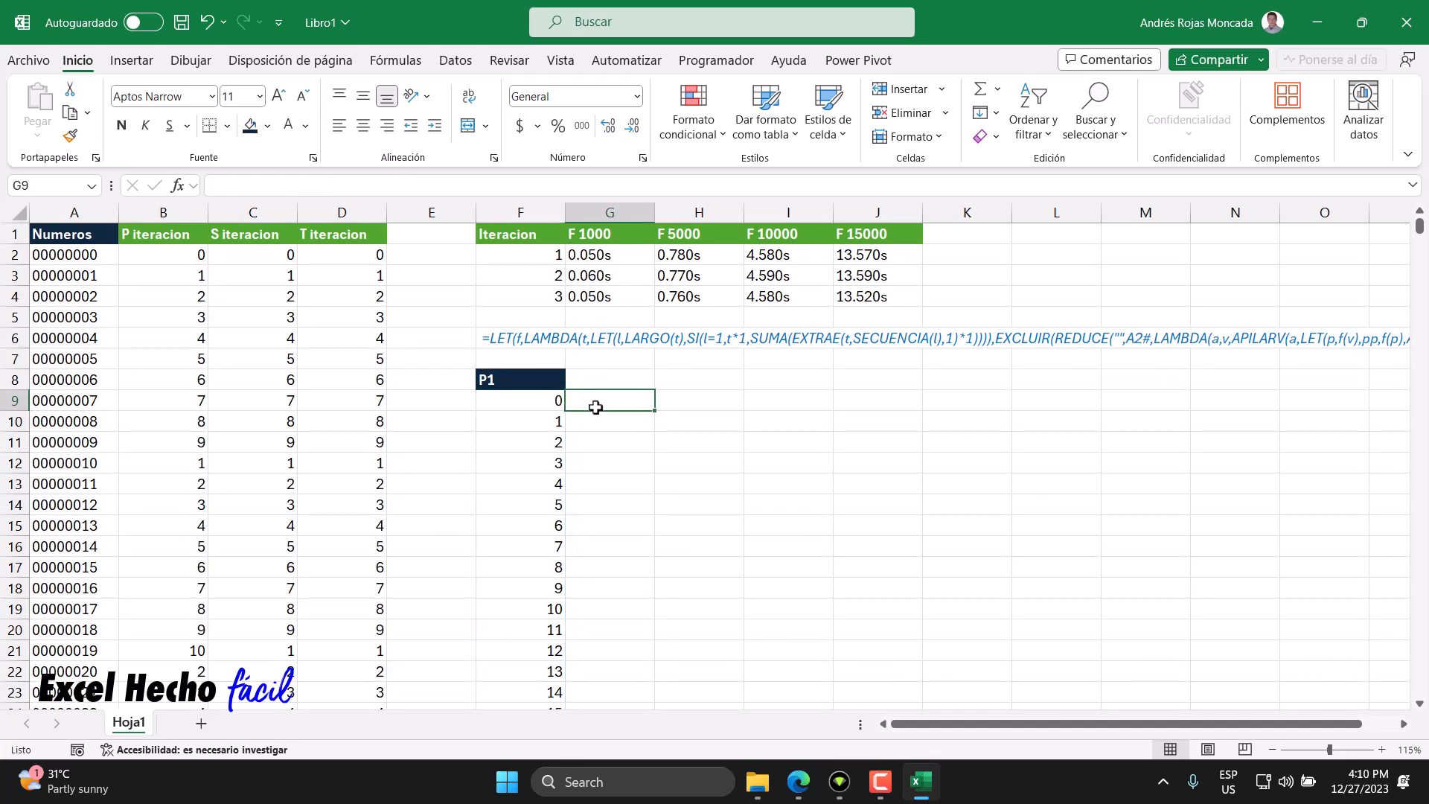
type("=")
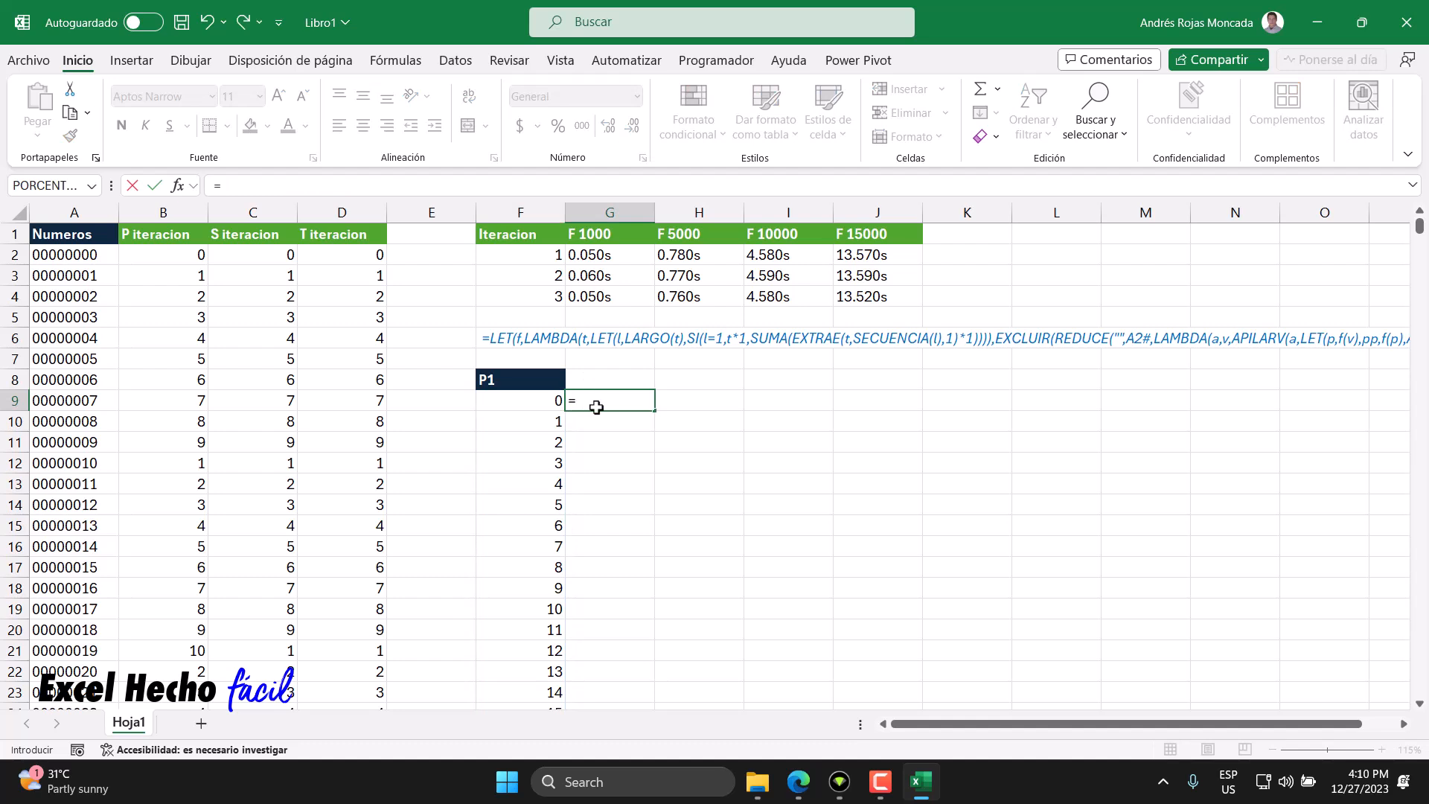
type("contar")
key("Down")
key("Down")
key("Down")
key("Tab")
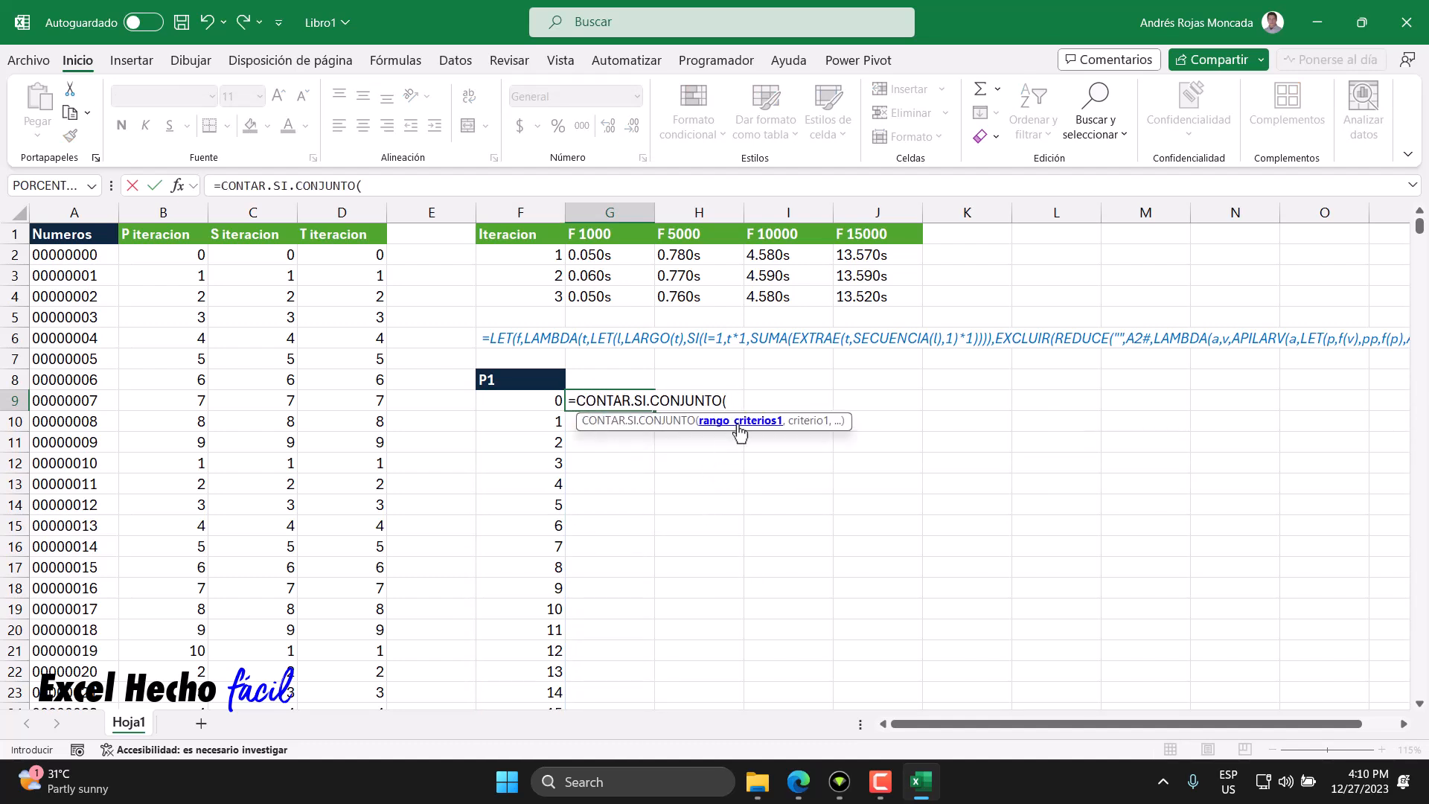
left_click(176, 254)
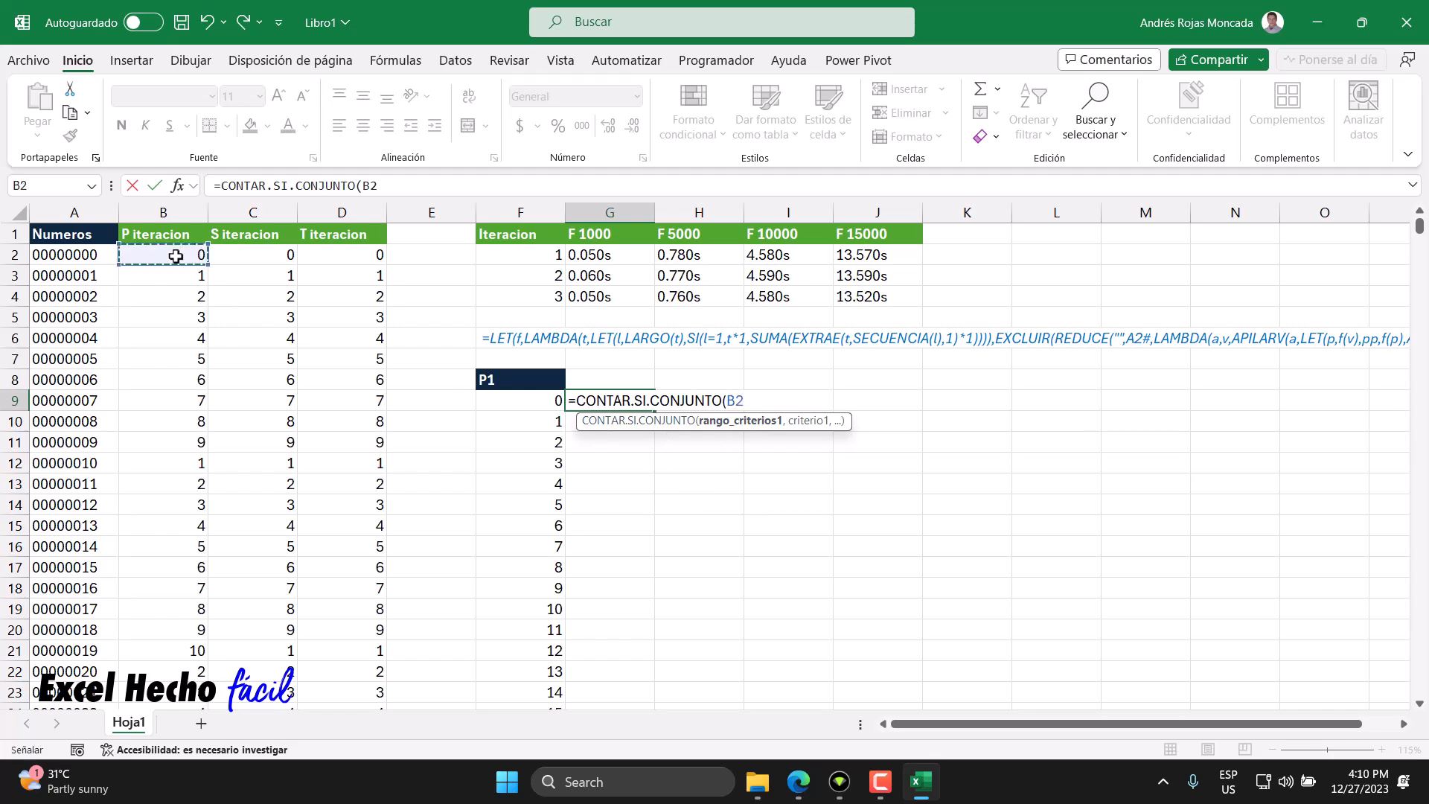
key("ctrl+shift+Down")
key("ctrl+BackSpace")
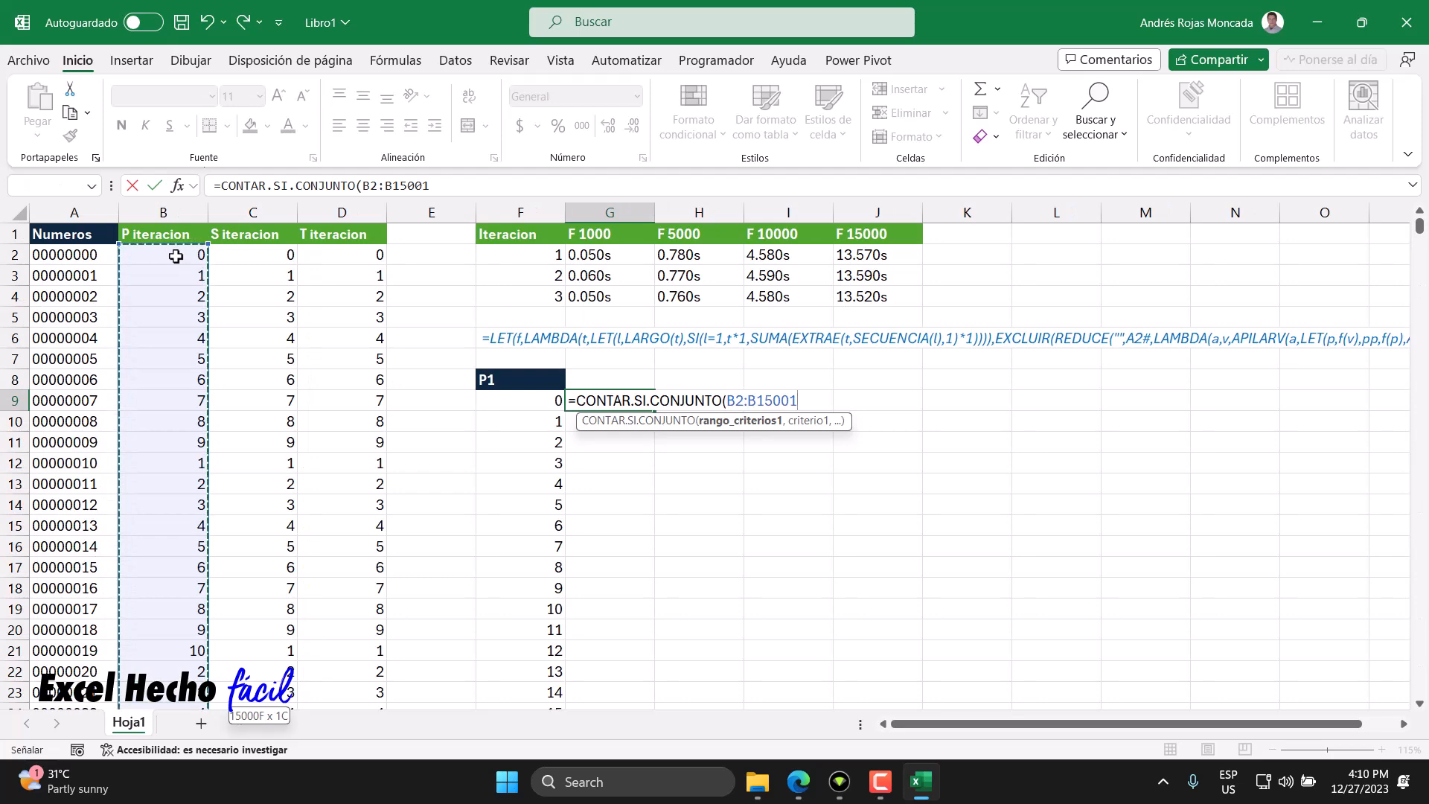
type(",")
left_click(553, 401)
type("#")
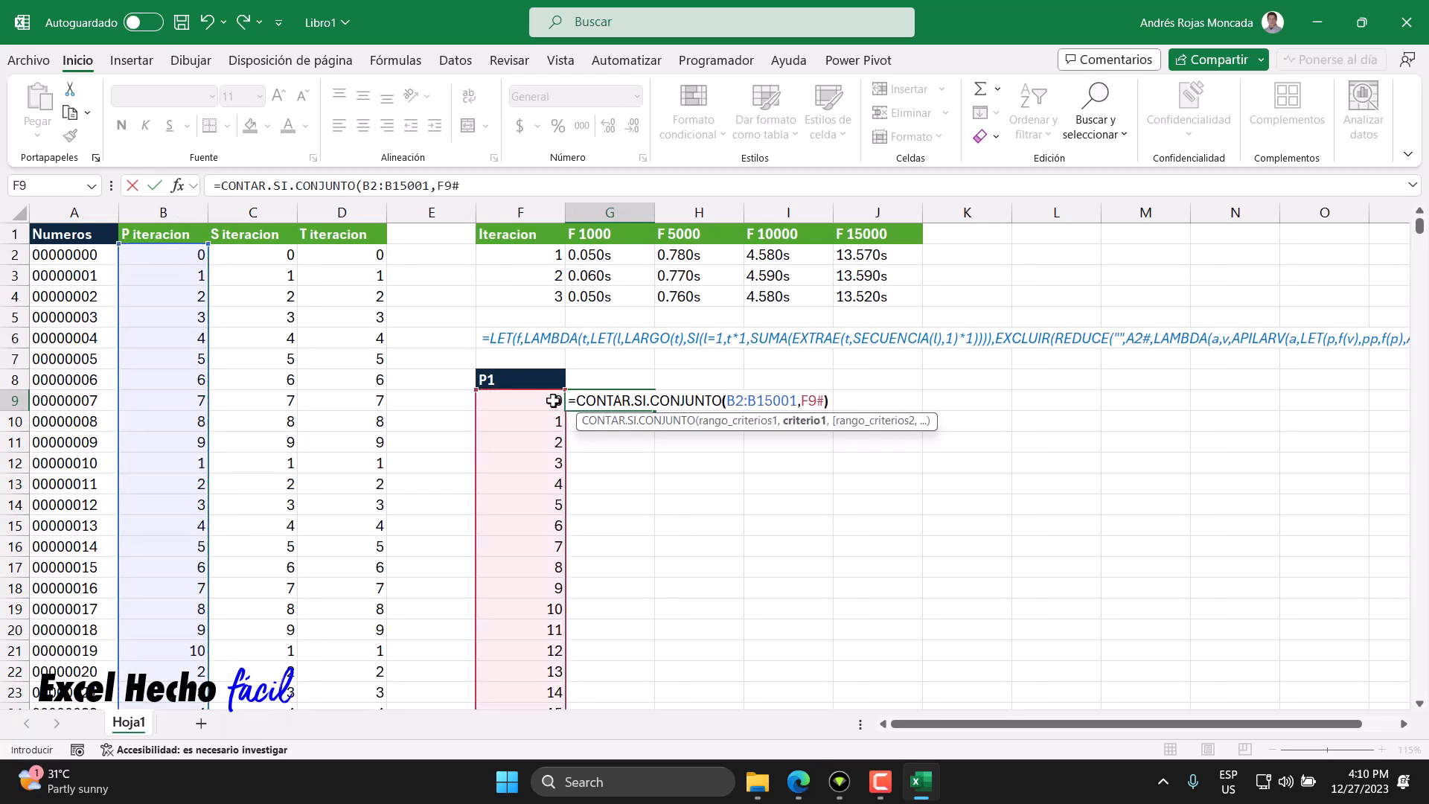
key("Return")
left_click(625, 401)
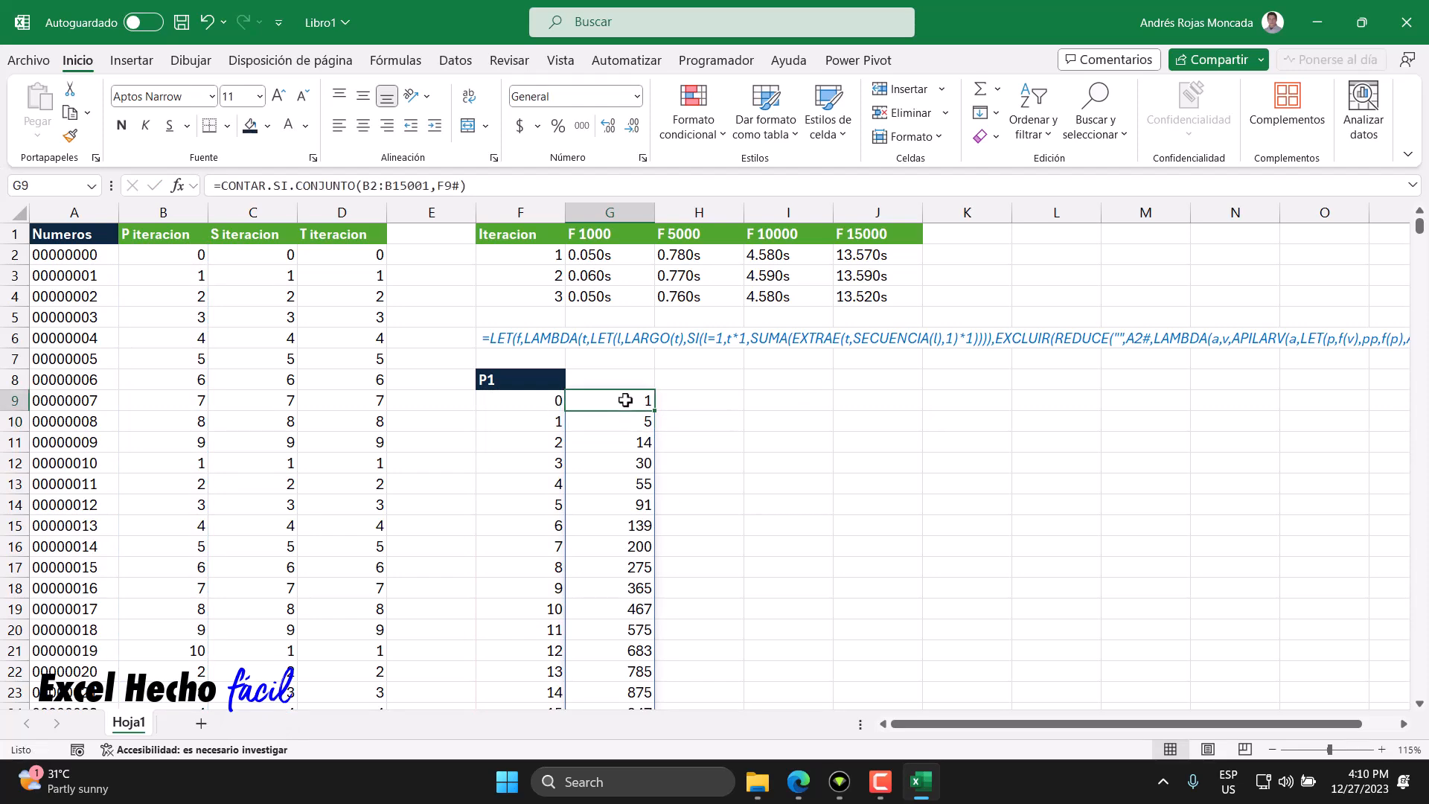
- Scroll through and select parts of the frequency counts in column G to inspect them
scroll(625, 400, "down", 5)
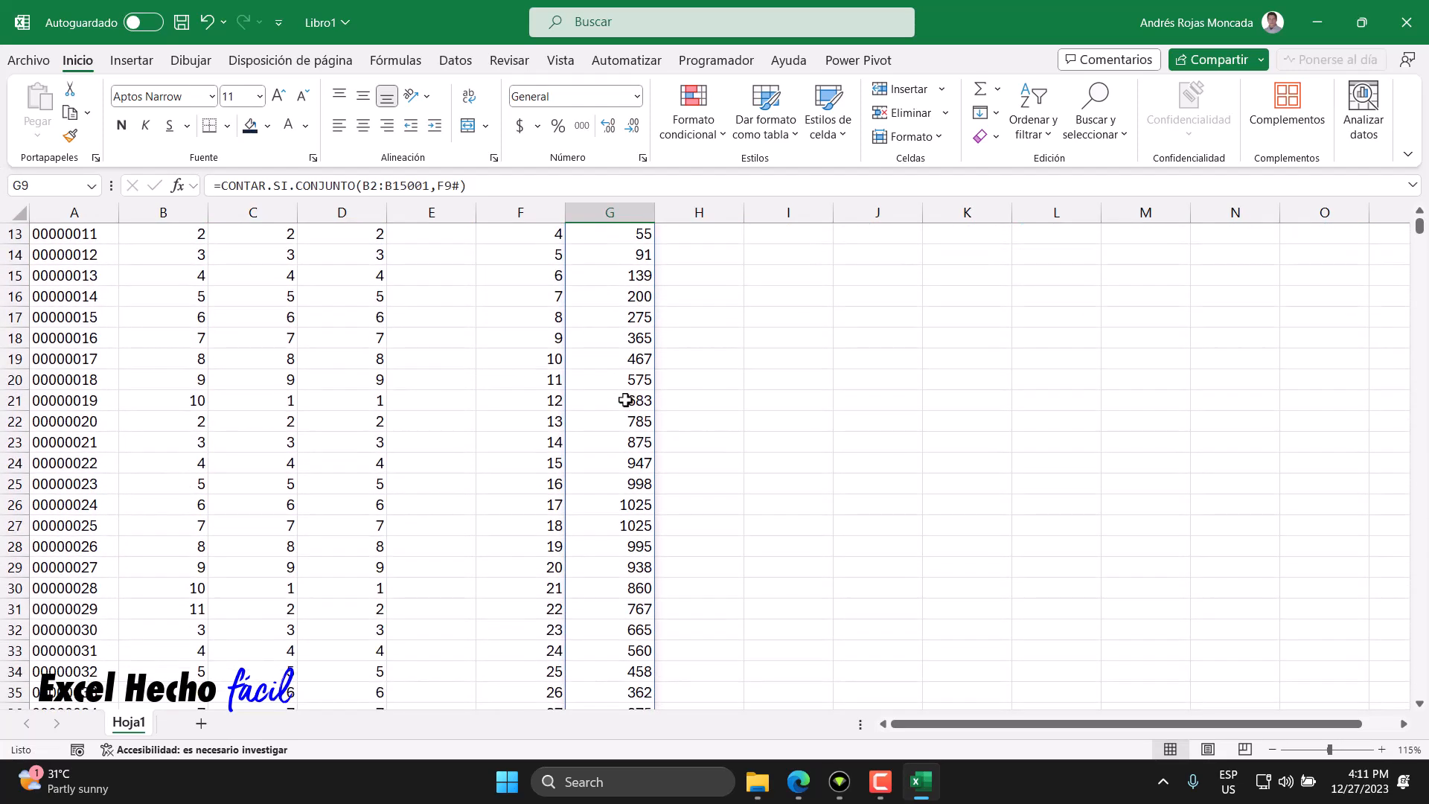
scroll(626, 401, "down", 1)
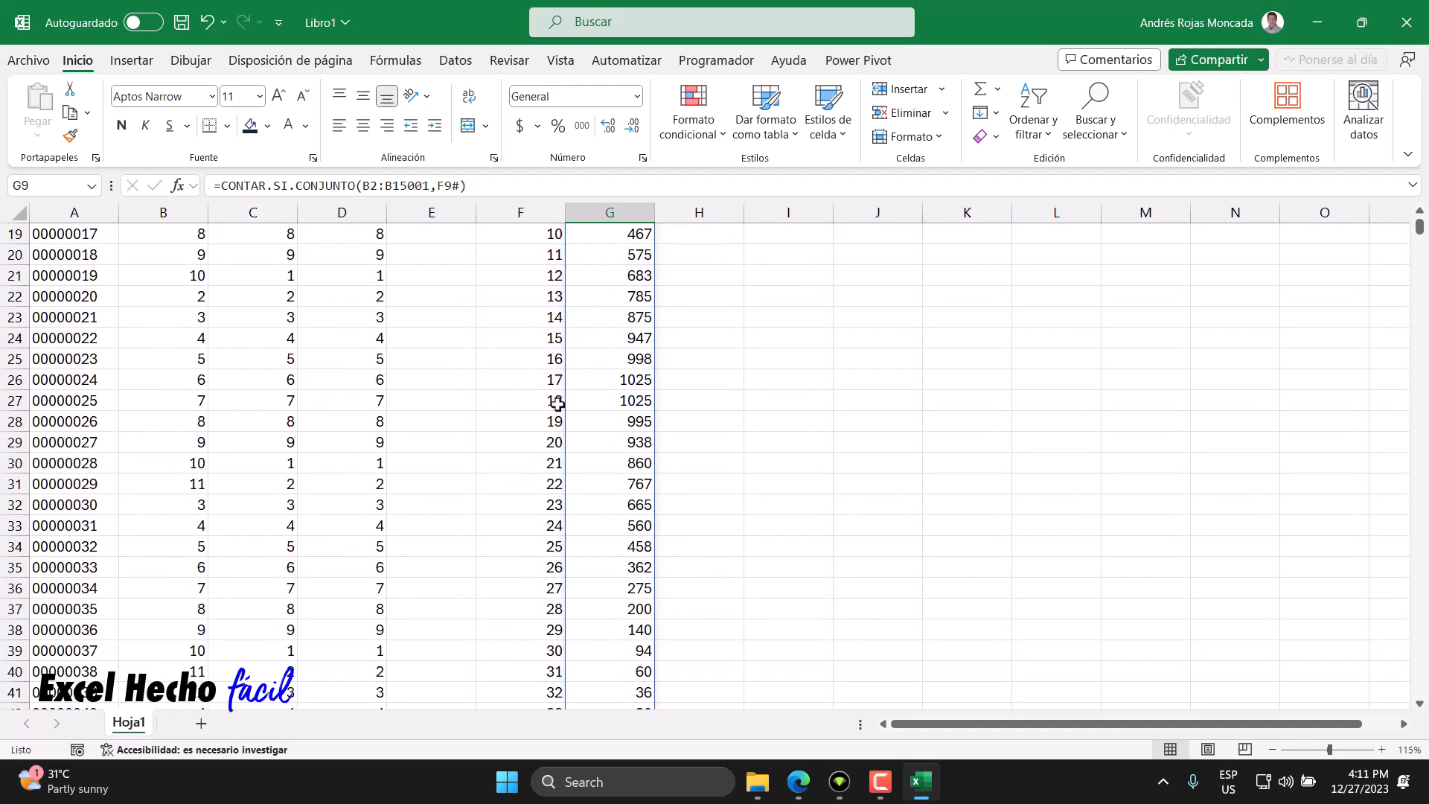
left_click_drag(627, 402, 628, 387)
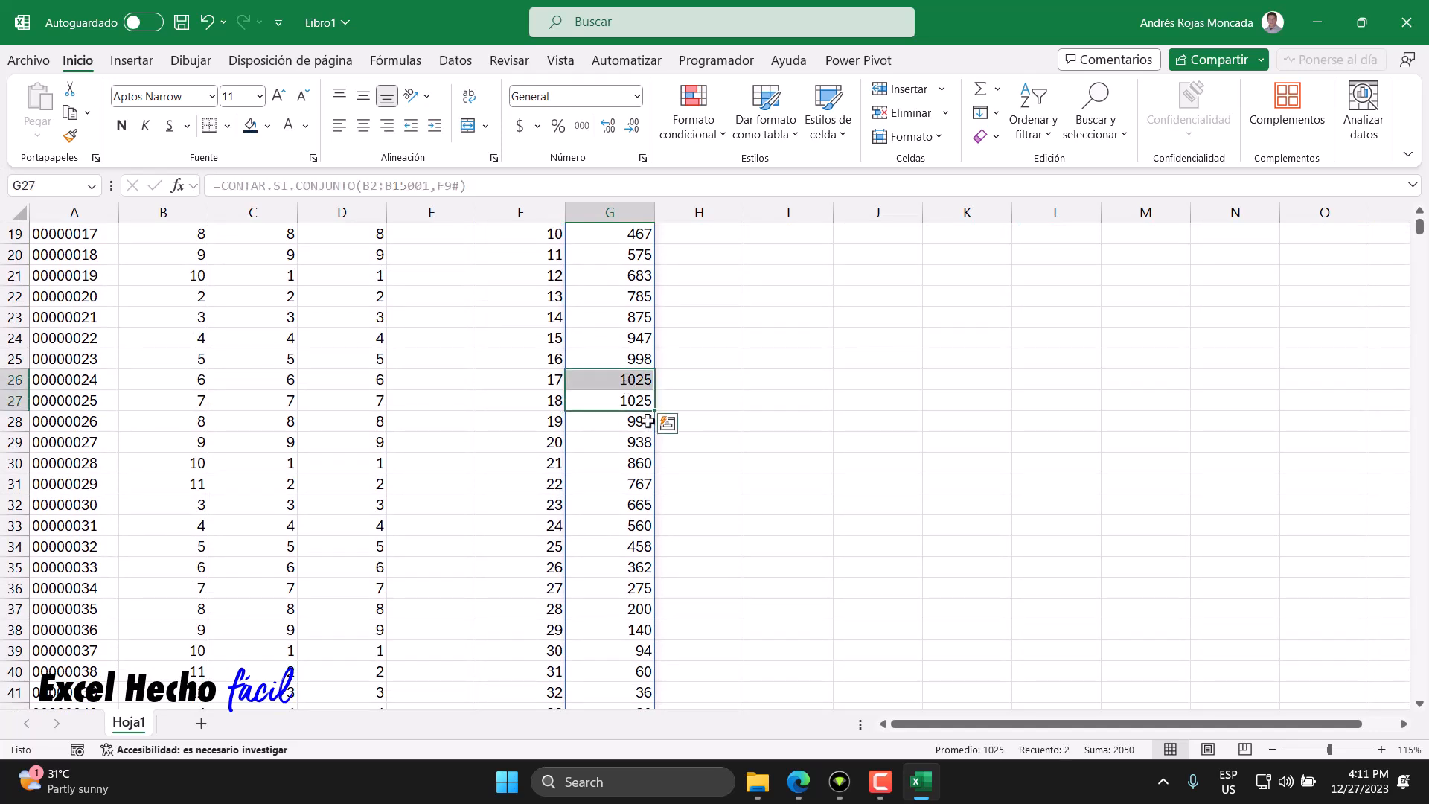
scroll(681, 416, "down", 3)
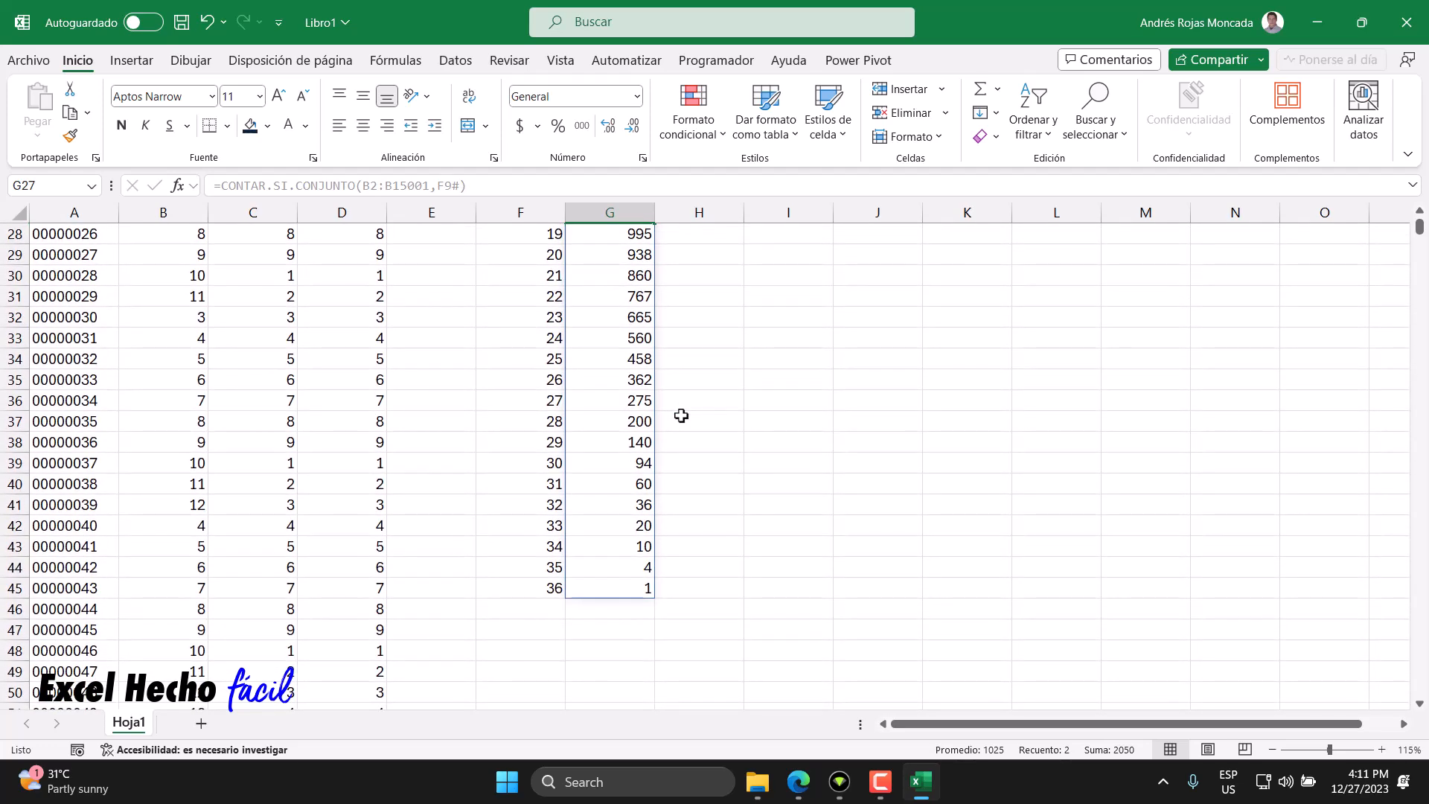
scroll(681, 415, "up", 7)
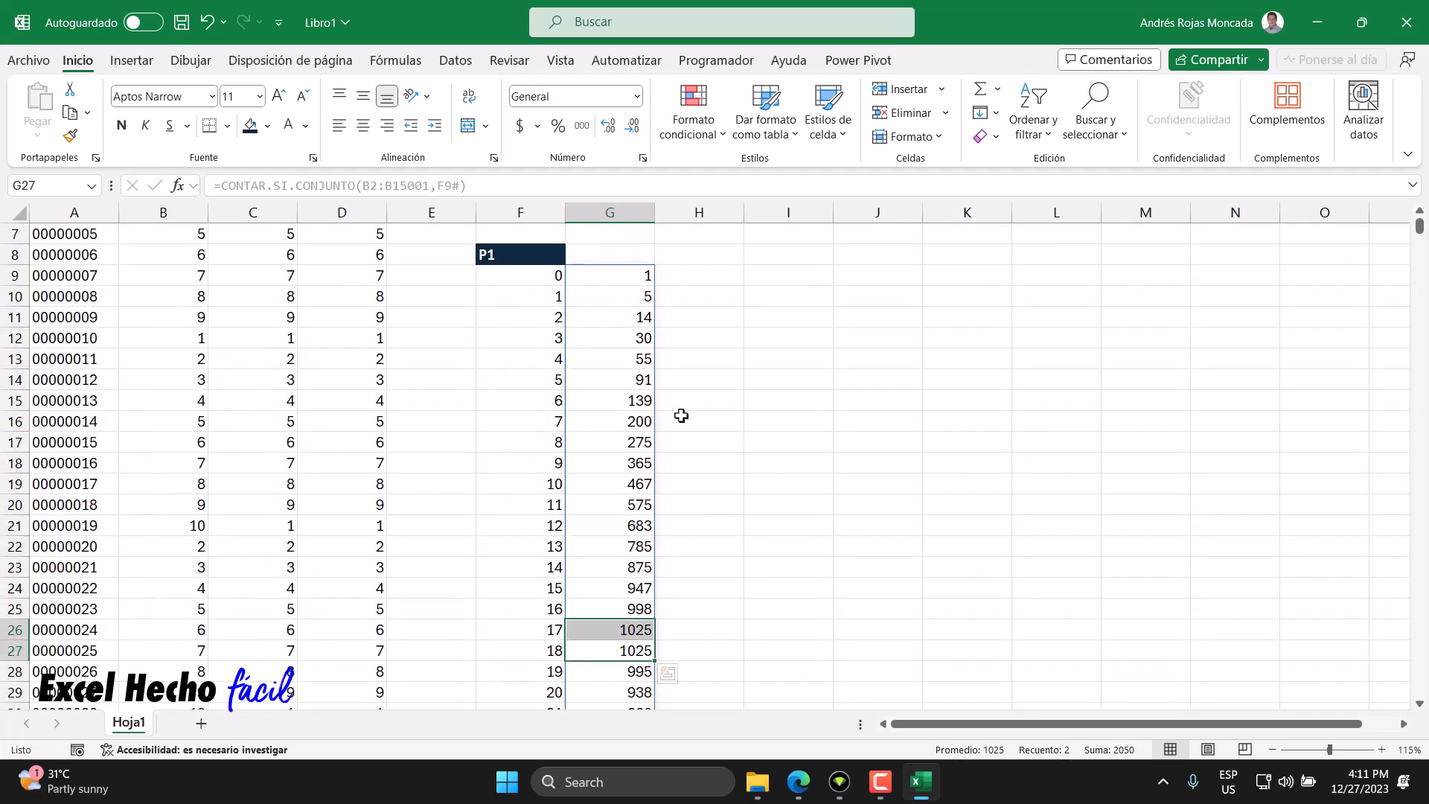
left_click_drag(625, 276, 635, 484)
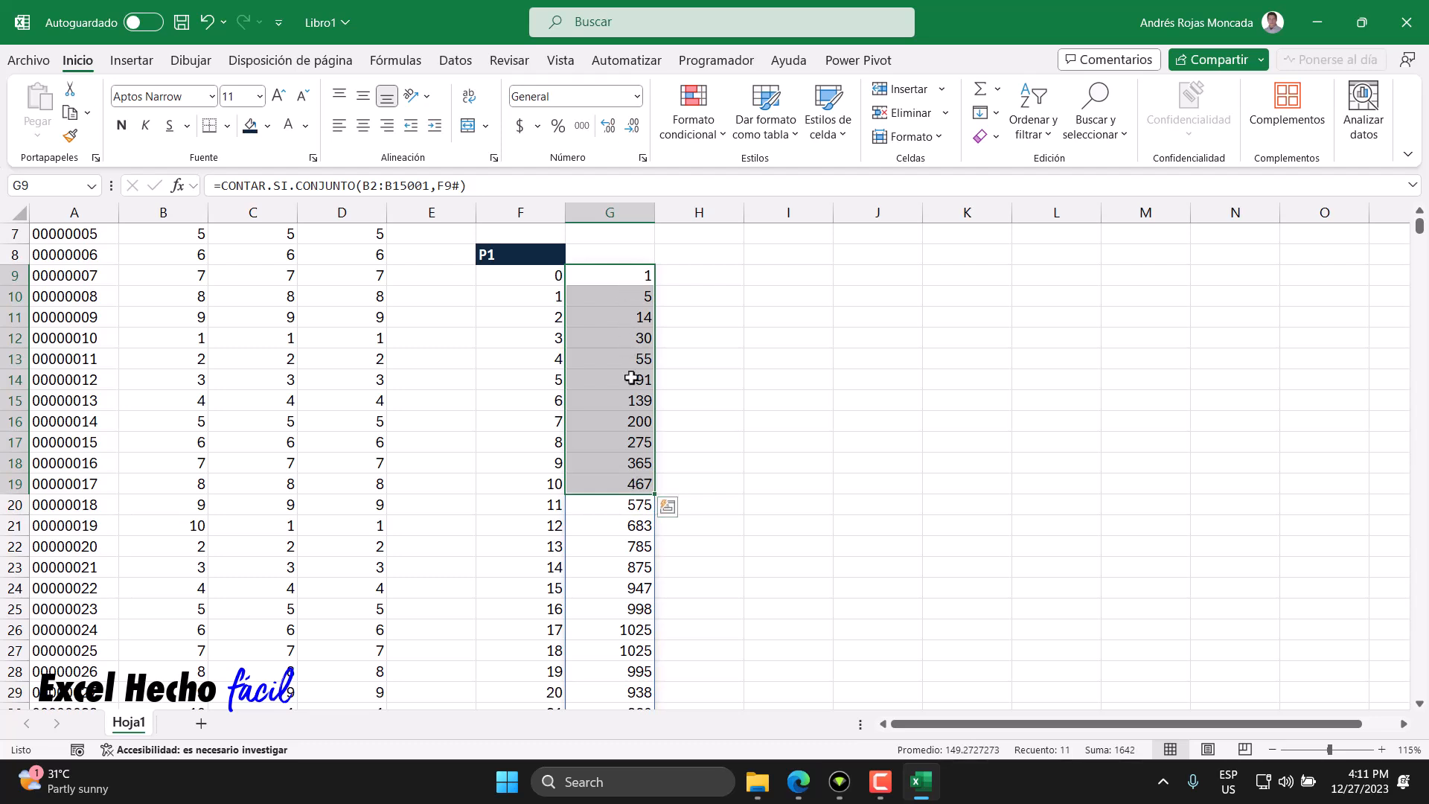
- Select successive ranges of the first-iteration frequency counts to compare their values
left_click_drag(638, 292, 637, 498)
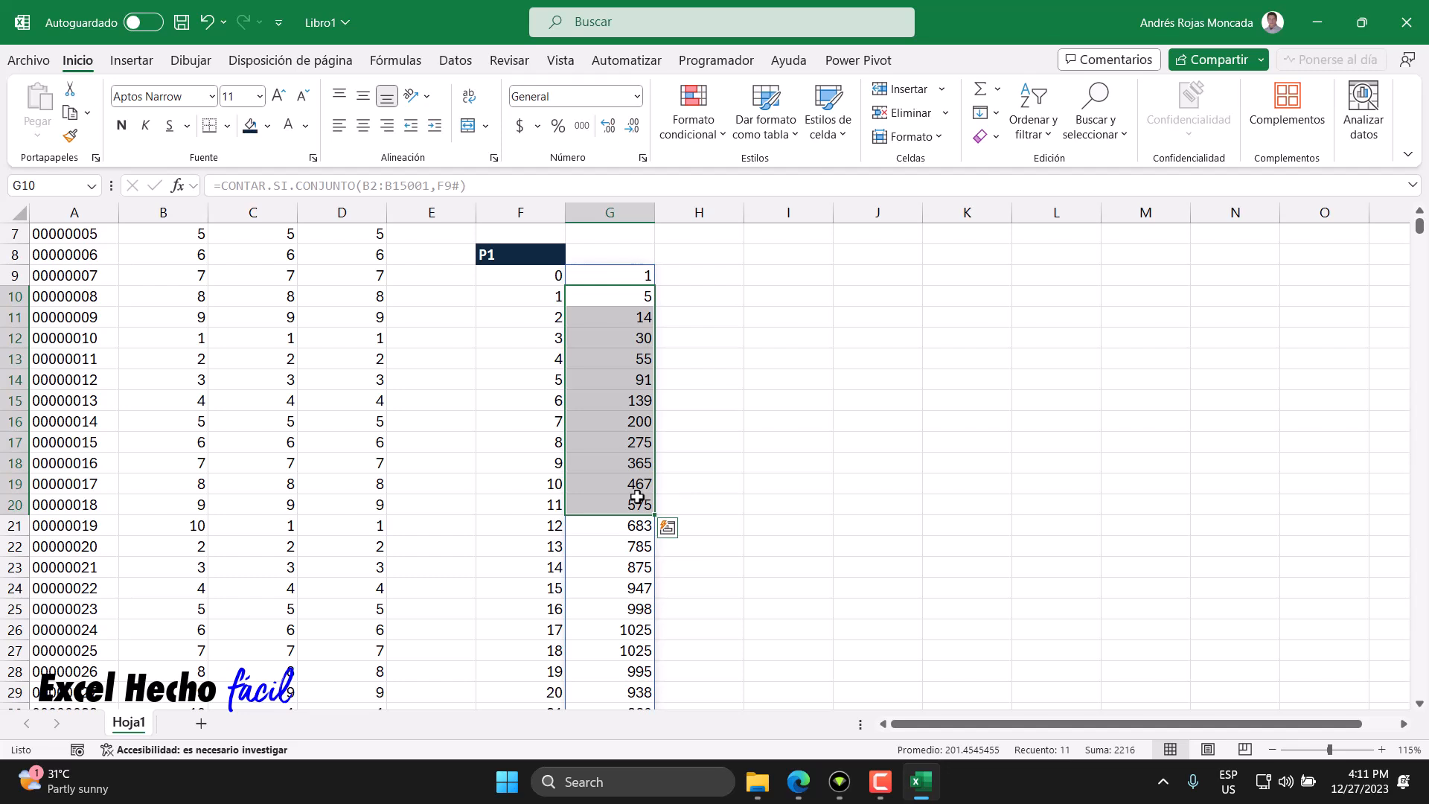
left_click(624, 318)
left_click_drag(625, 317, 625, 533)
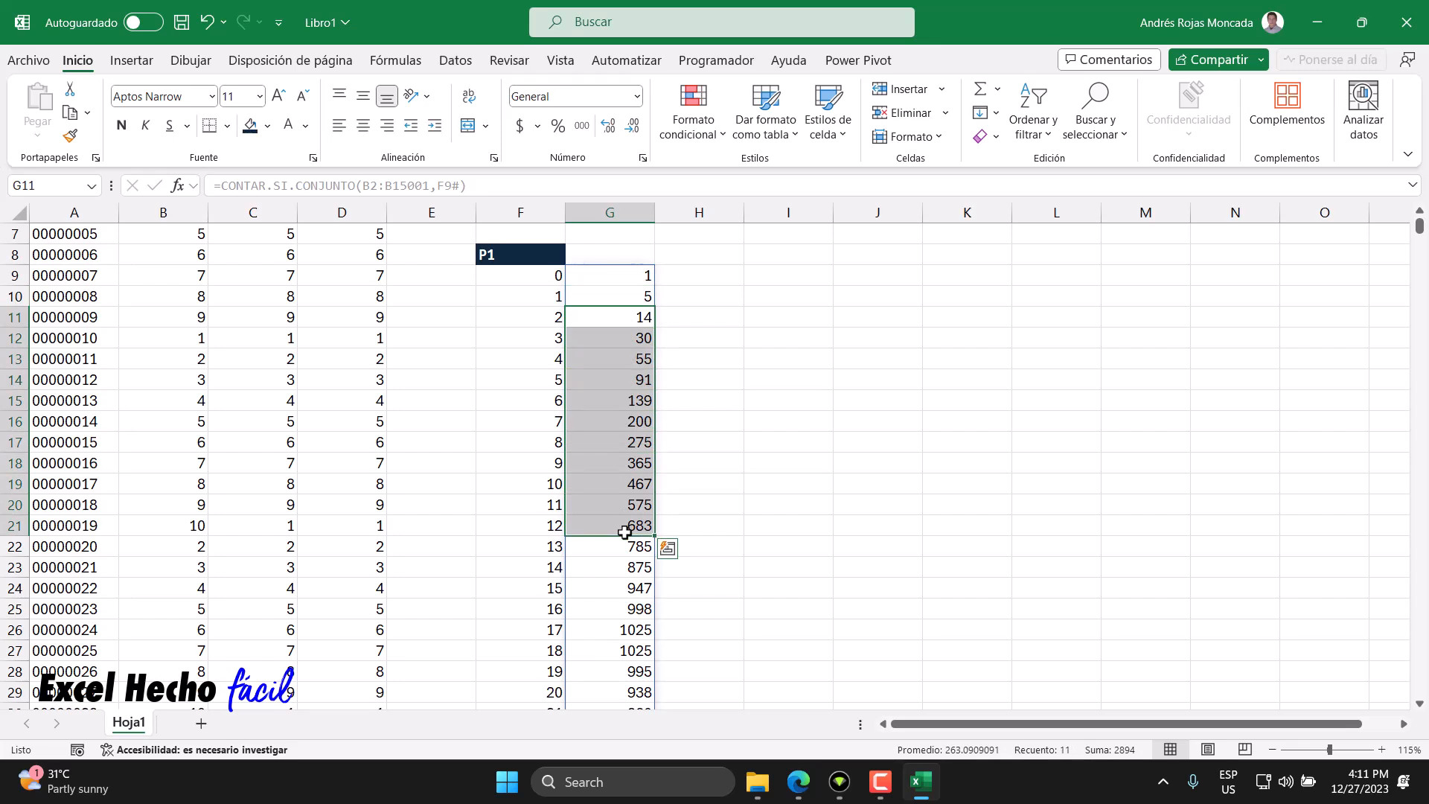
left_click_drag(638, 336, 634, 549)
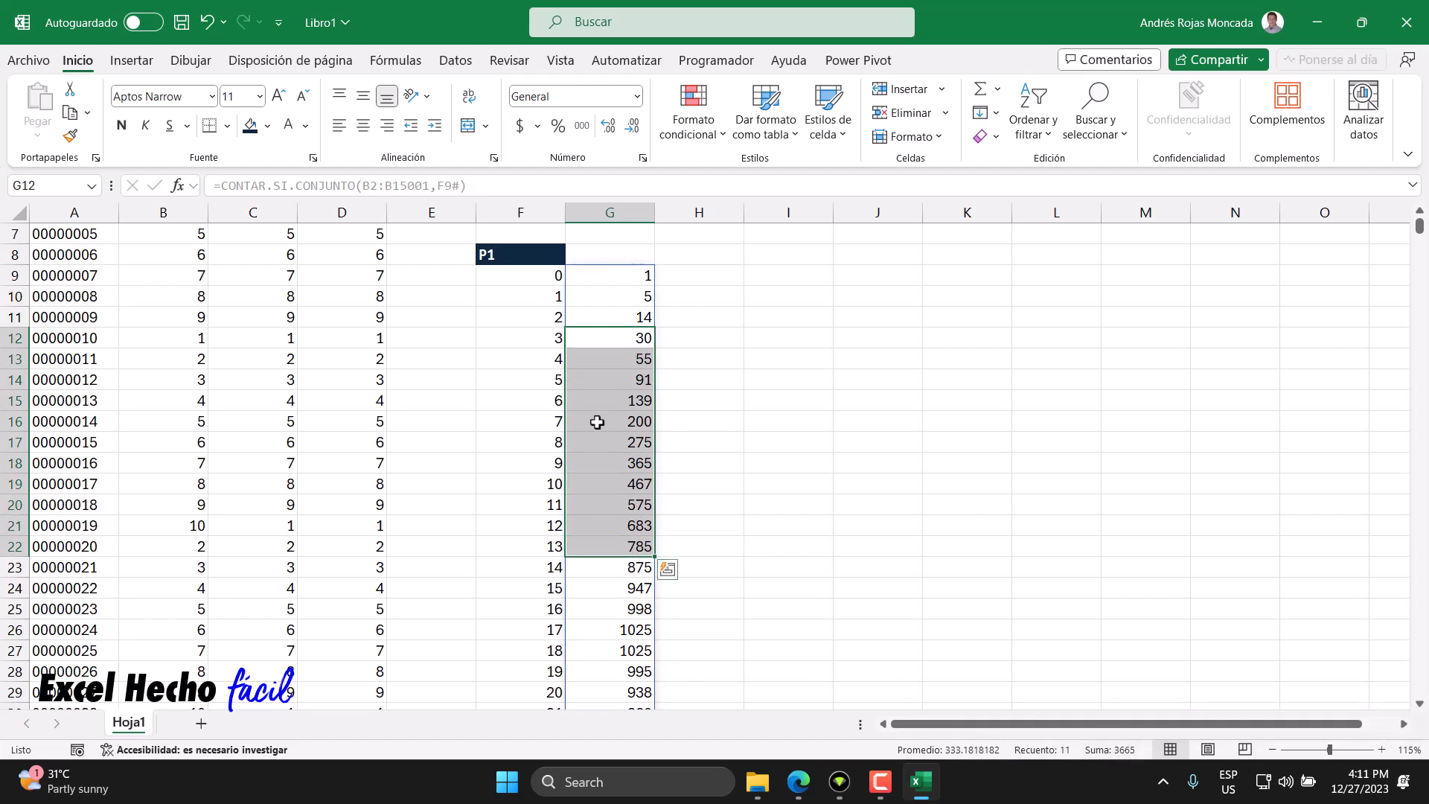
left_click(618, 342)
left_click_drag(618, 342, 622, 548)
scroll(622, 549, "up", 2)
- Enter the header P2 in H8 and copy the P1 header's formatting onto it
left_click(692, 379)
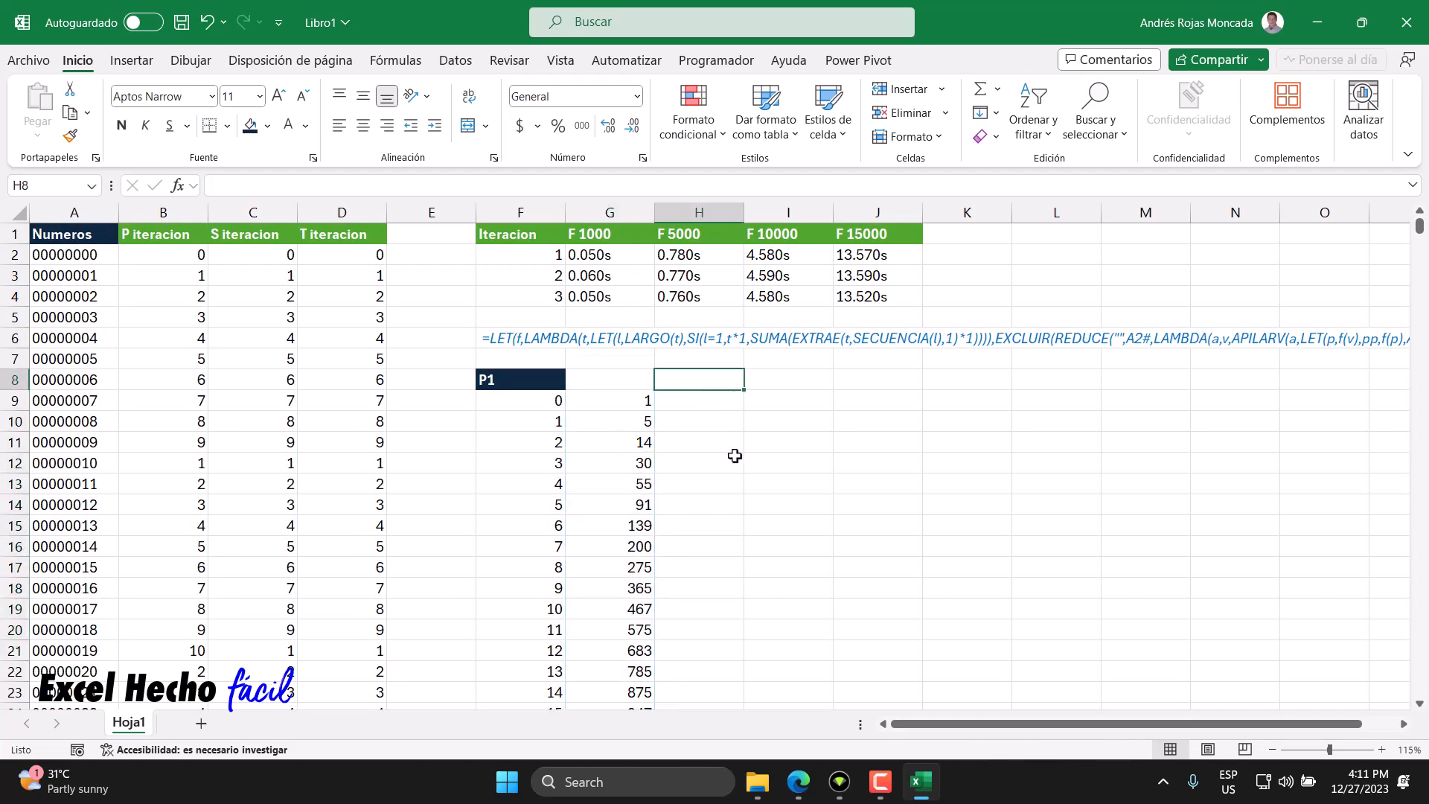
type("P")
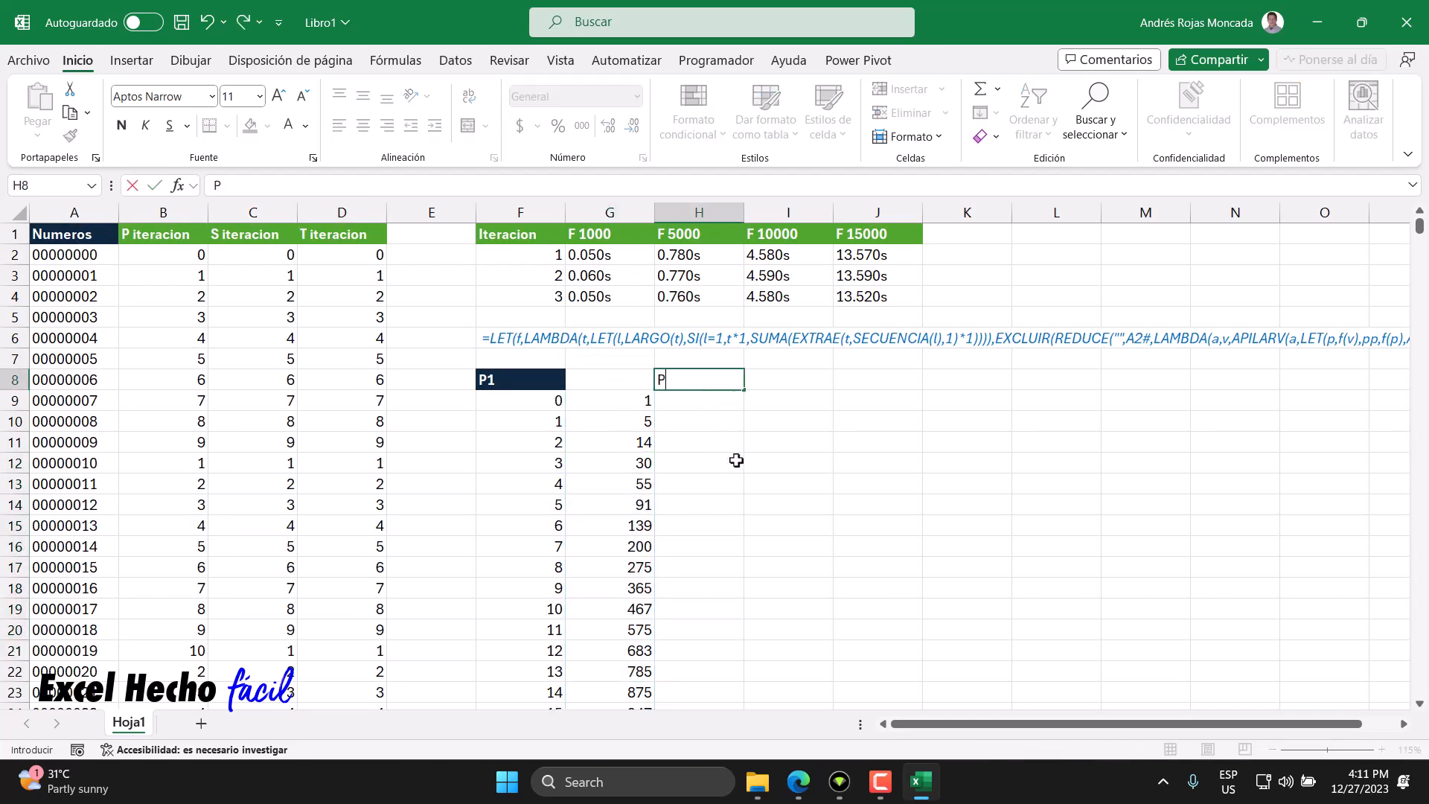
type("2")
key("Return")
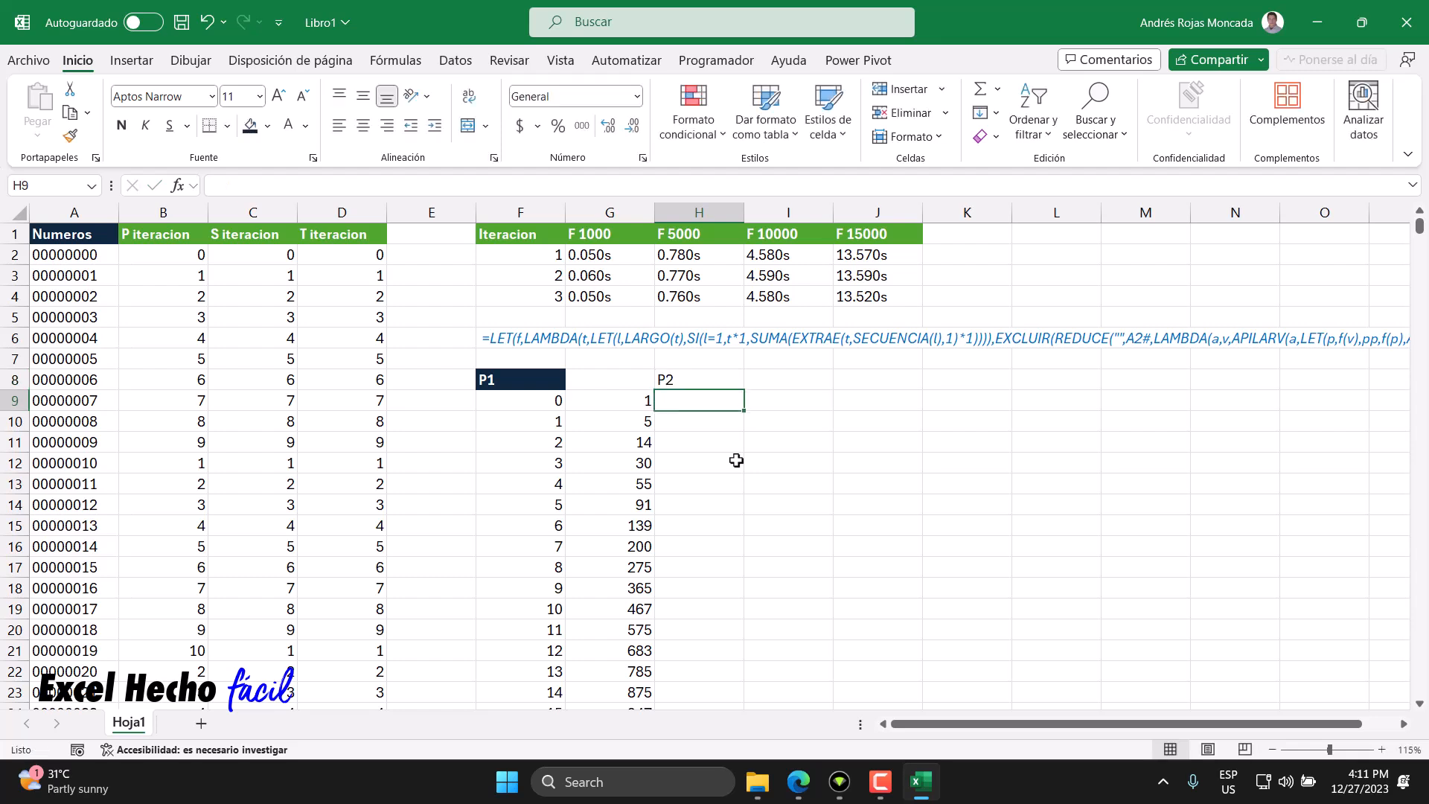
left_click(552, 384)
left_click(70, 136)
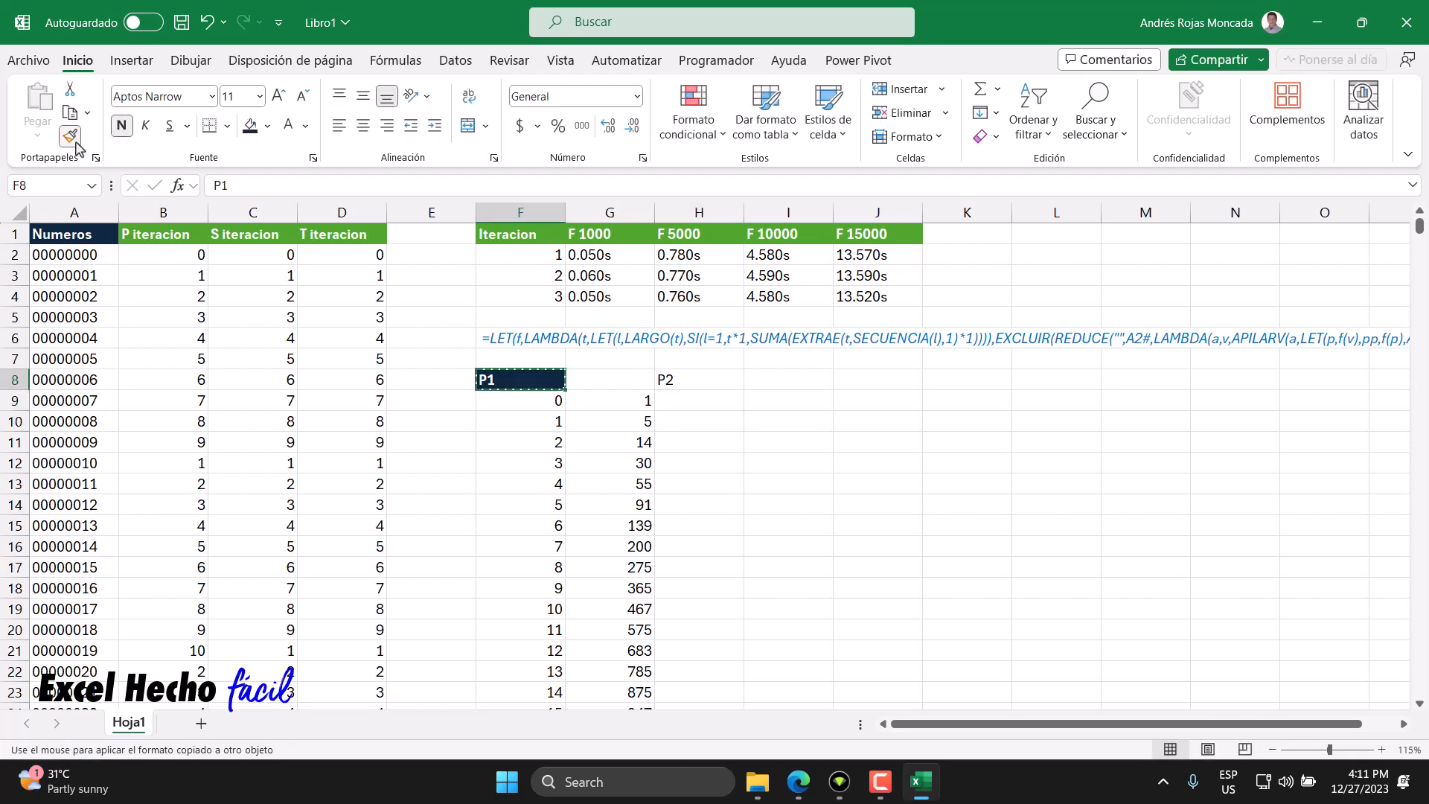
left_click(709, 384)
- In H9, enter =ORDENAR(UNICOS(C2:C15001)) to list the sorted unique second-iteration digit sums
left_click(712, 405)
type("=")
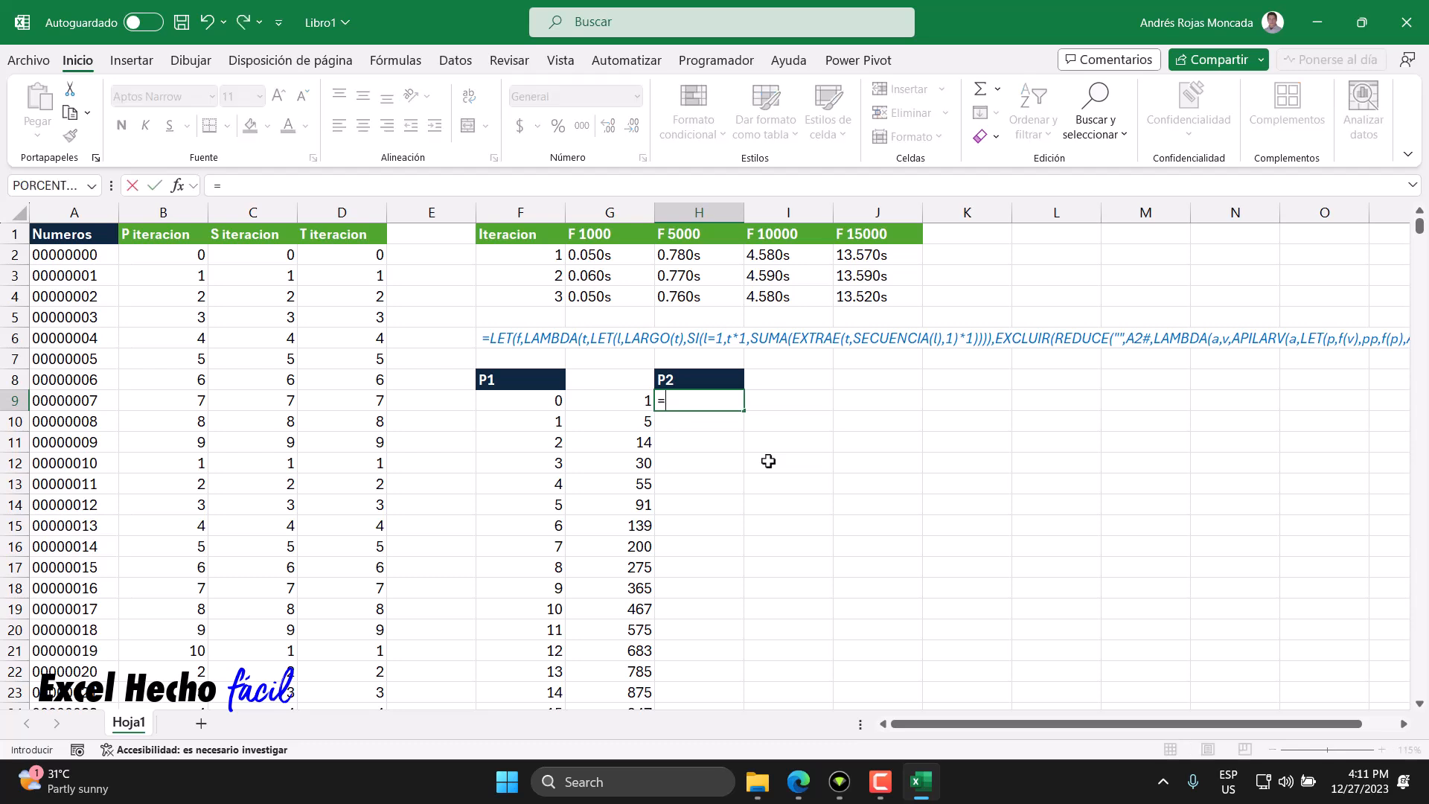
type("orde")
key("Tab")
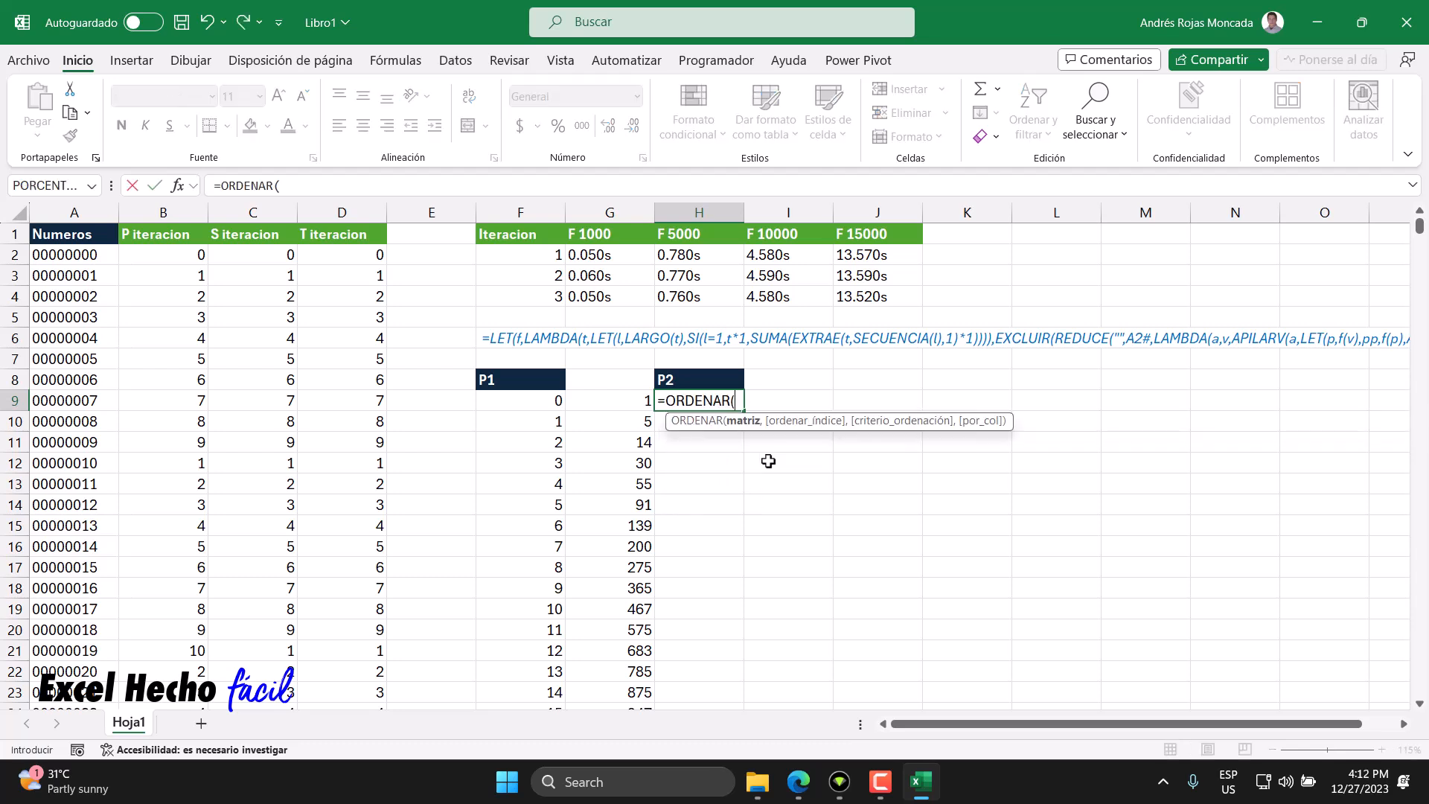
type("uni")
double_click(768, 462)
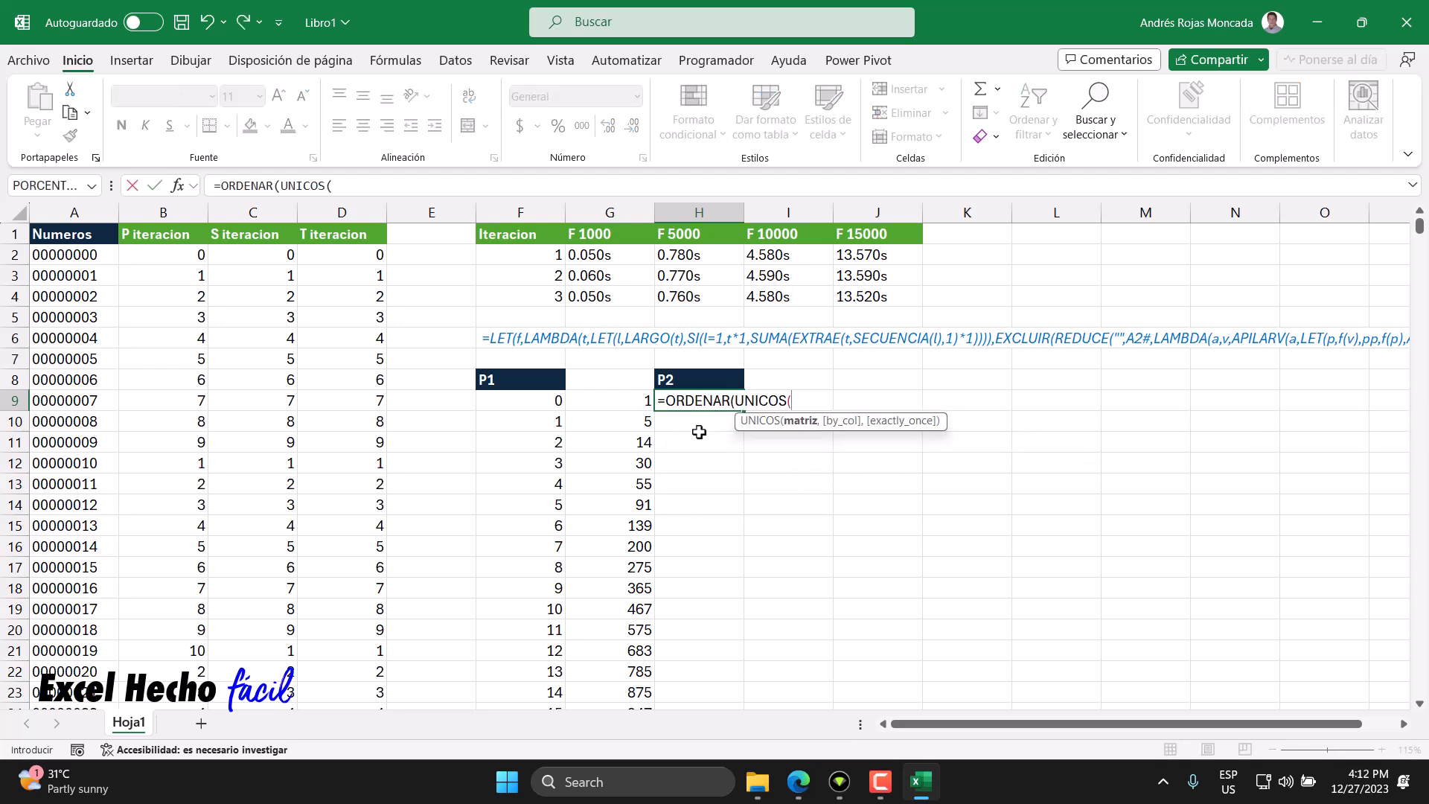
left_click(266, 259)
key("ctrl+shift+Down")
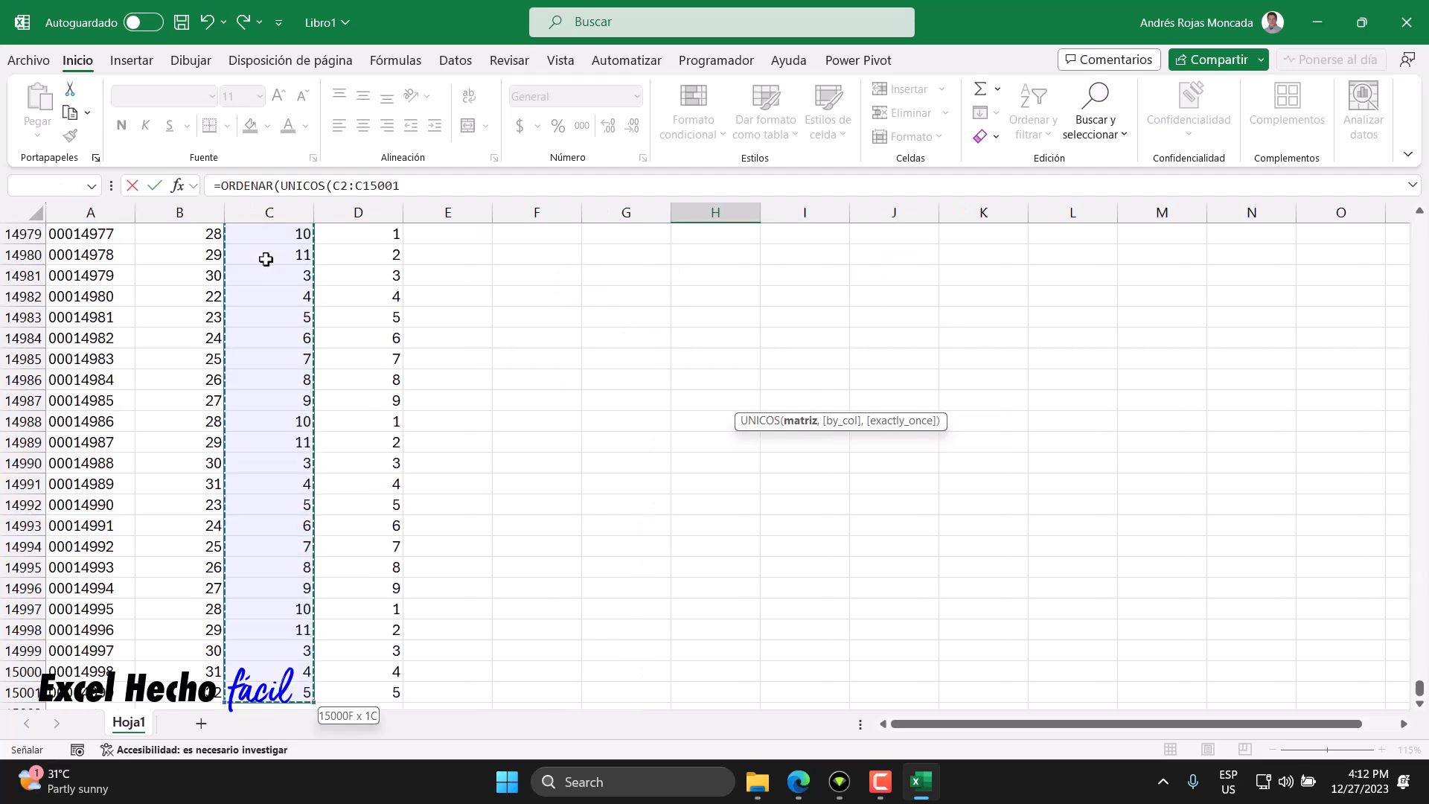
type("))")
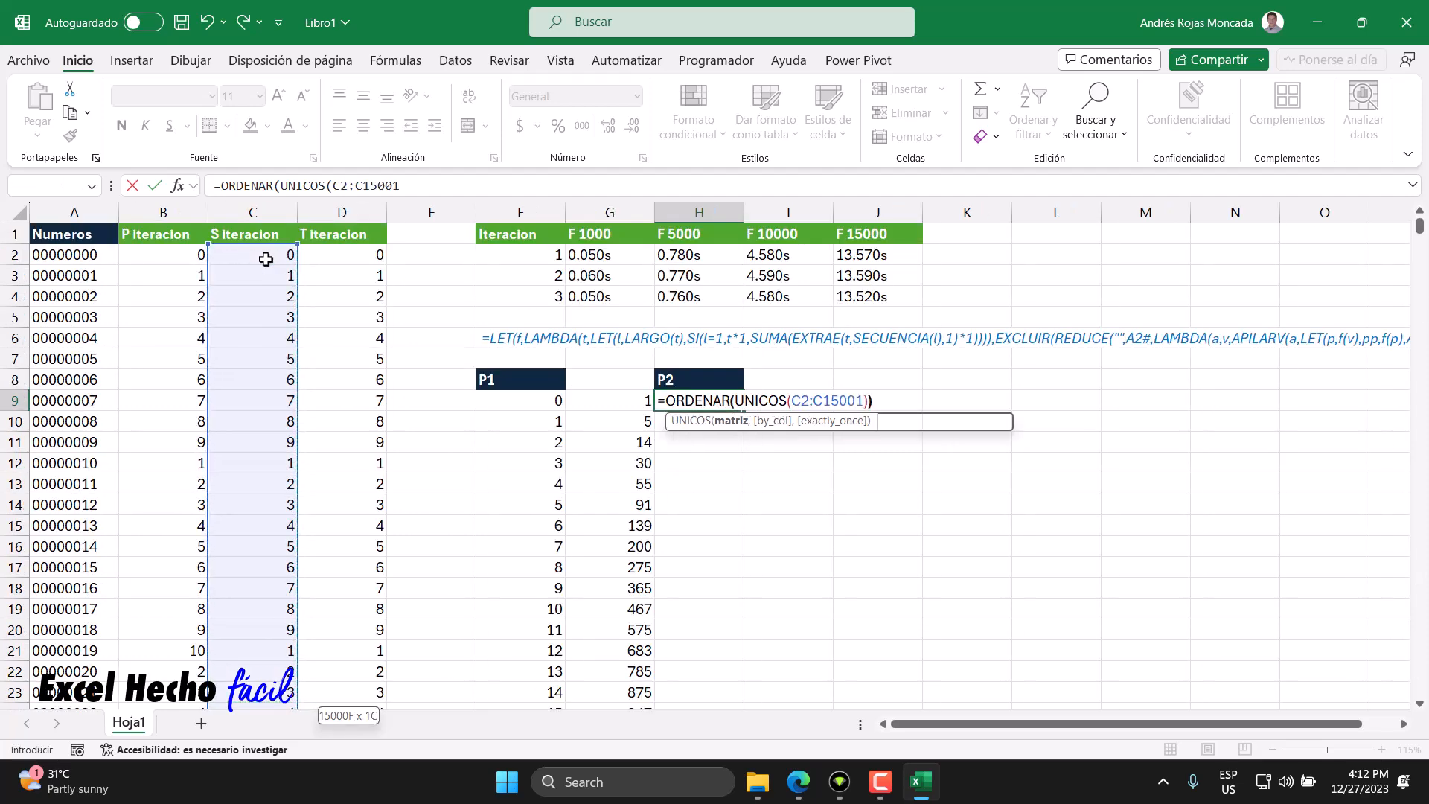
key("Return")
left_click(713, 398)
left_click_drag(714, 398, 734, 628)
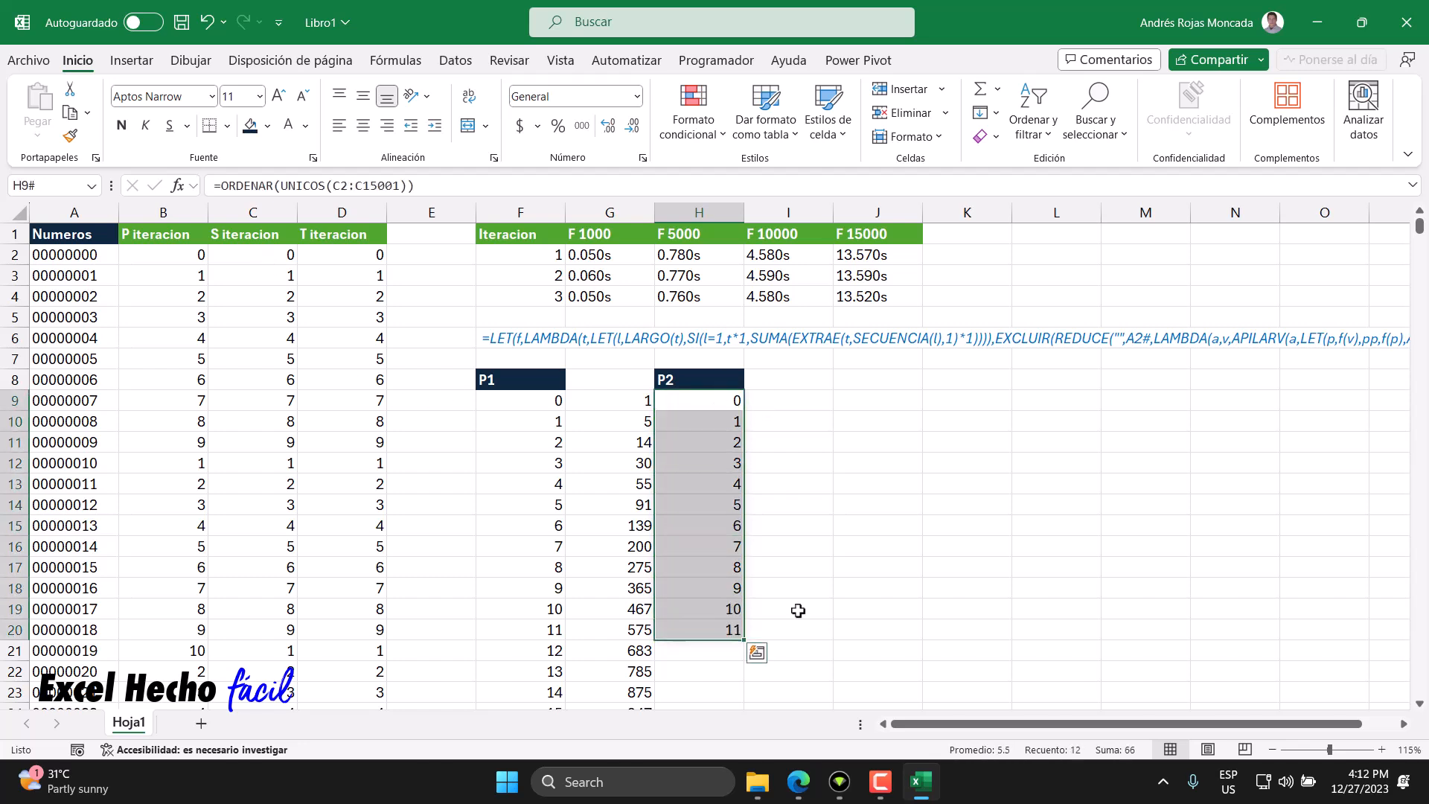
- In I9, enter =CONTAR.SI.CONJUNTO(C2:C15001,H9#) to count how often each second-iteration digit sum occurs
left_click(778, 384)
left_click(777, 401)
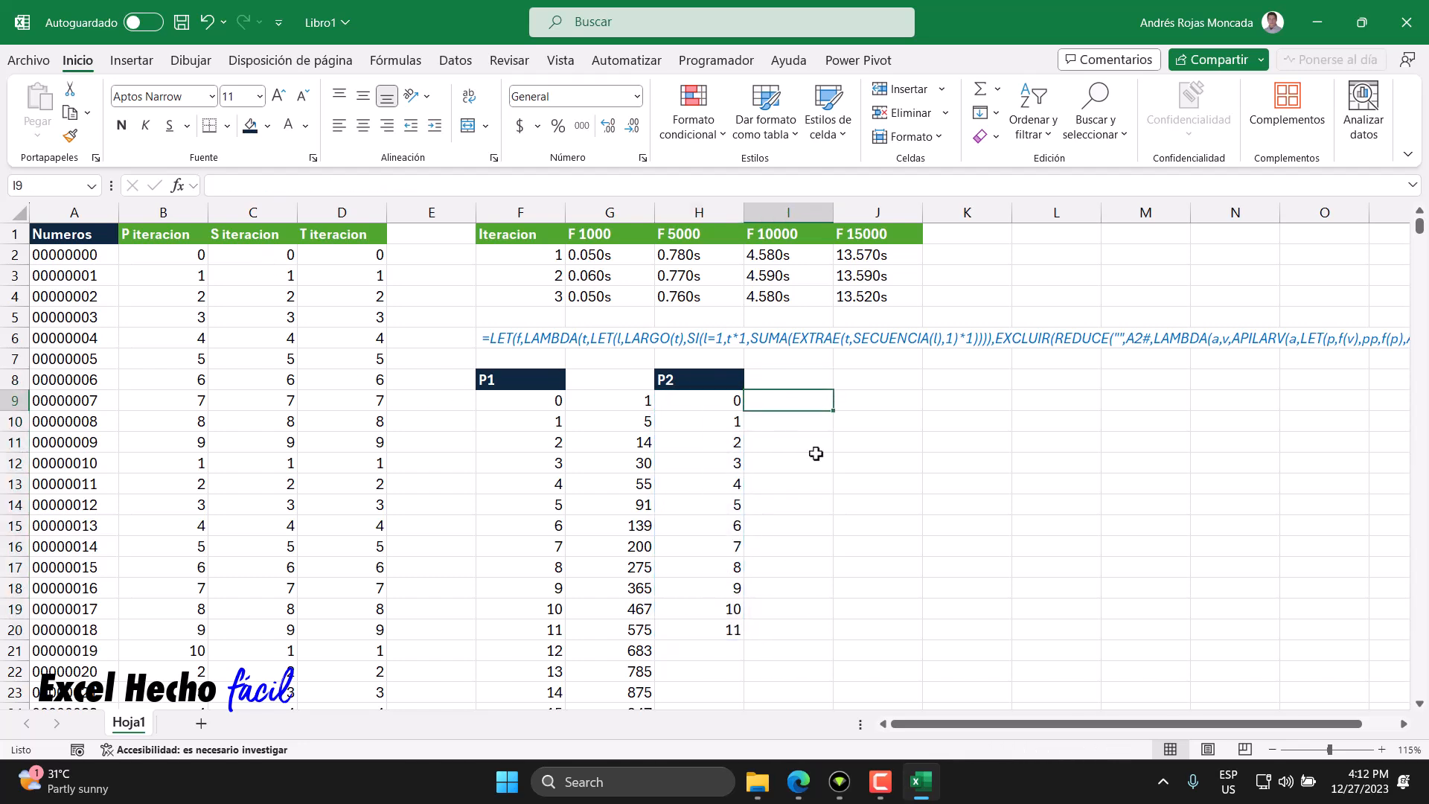
type("=conta")
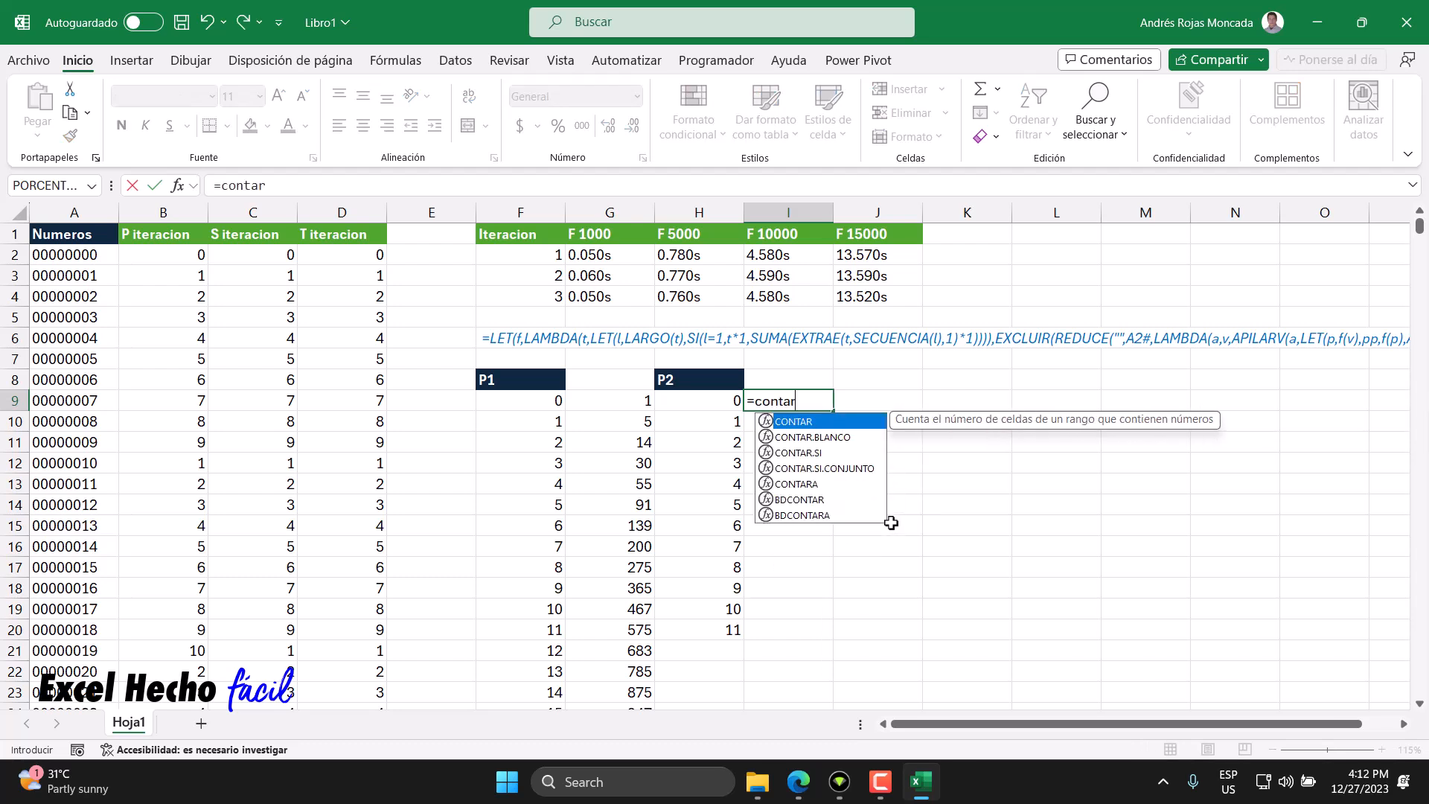
type("r")
key("Down")
key("Down")
key("Down")
key("Tab")
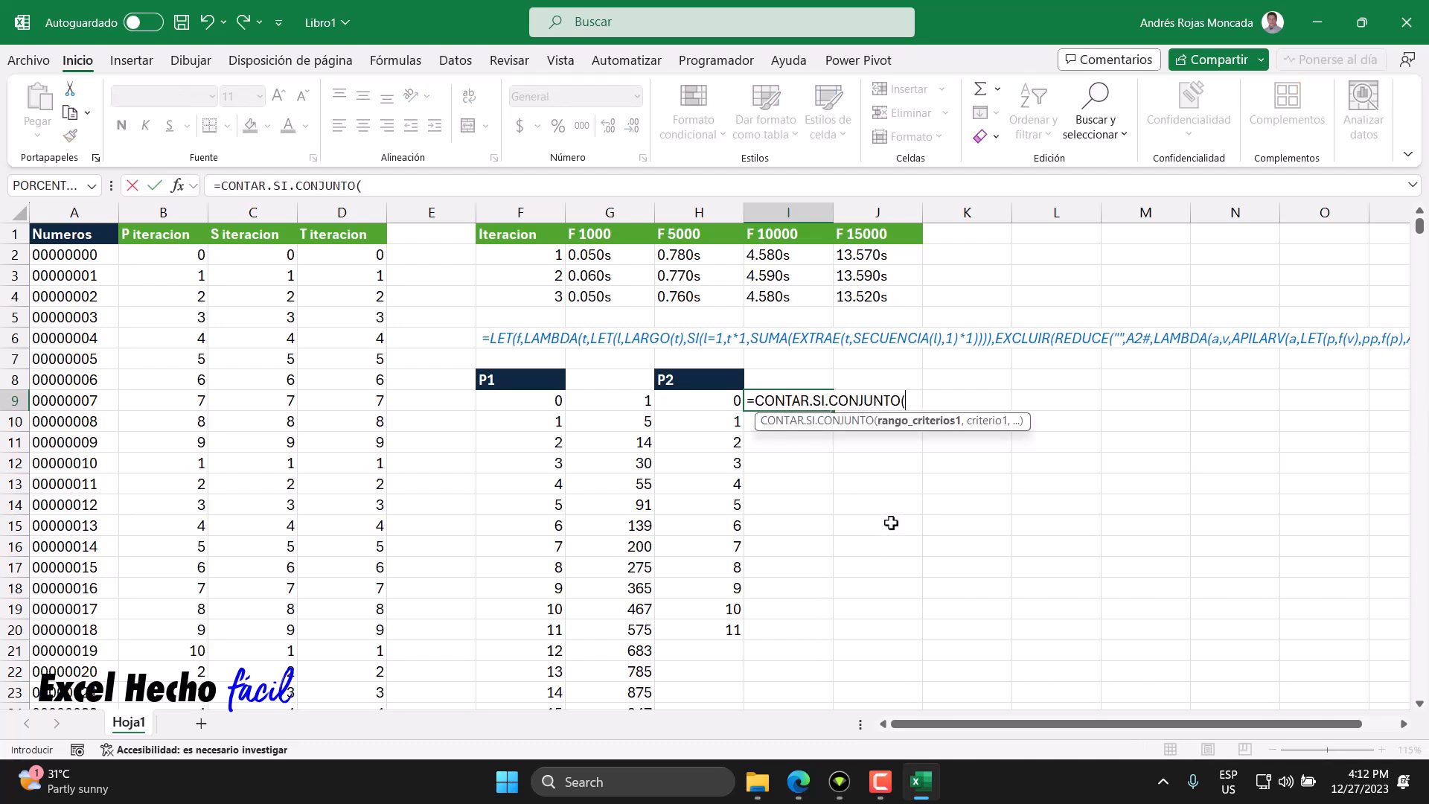
left_click(261, 259)
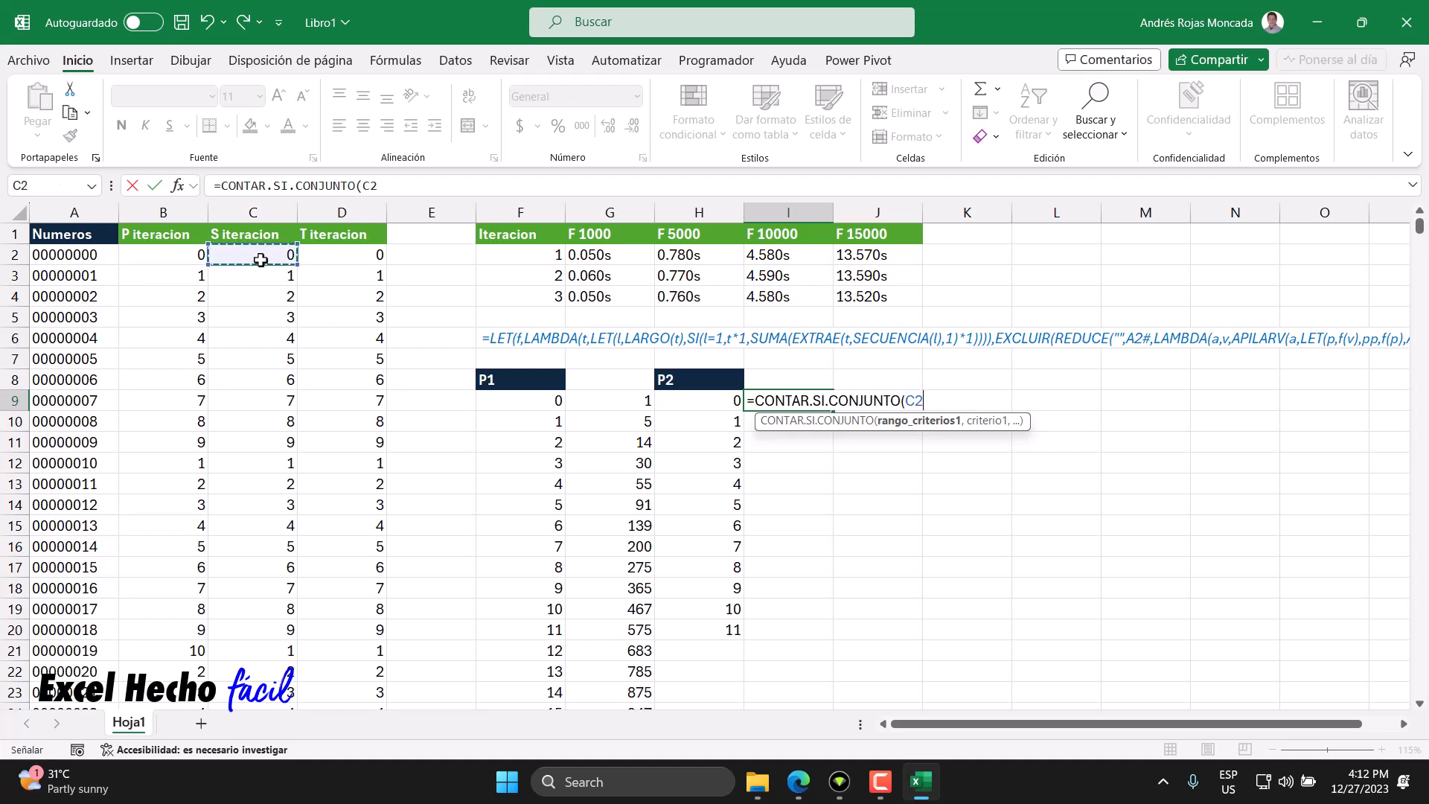
key("ctrl+shift+Down")
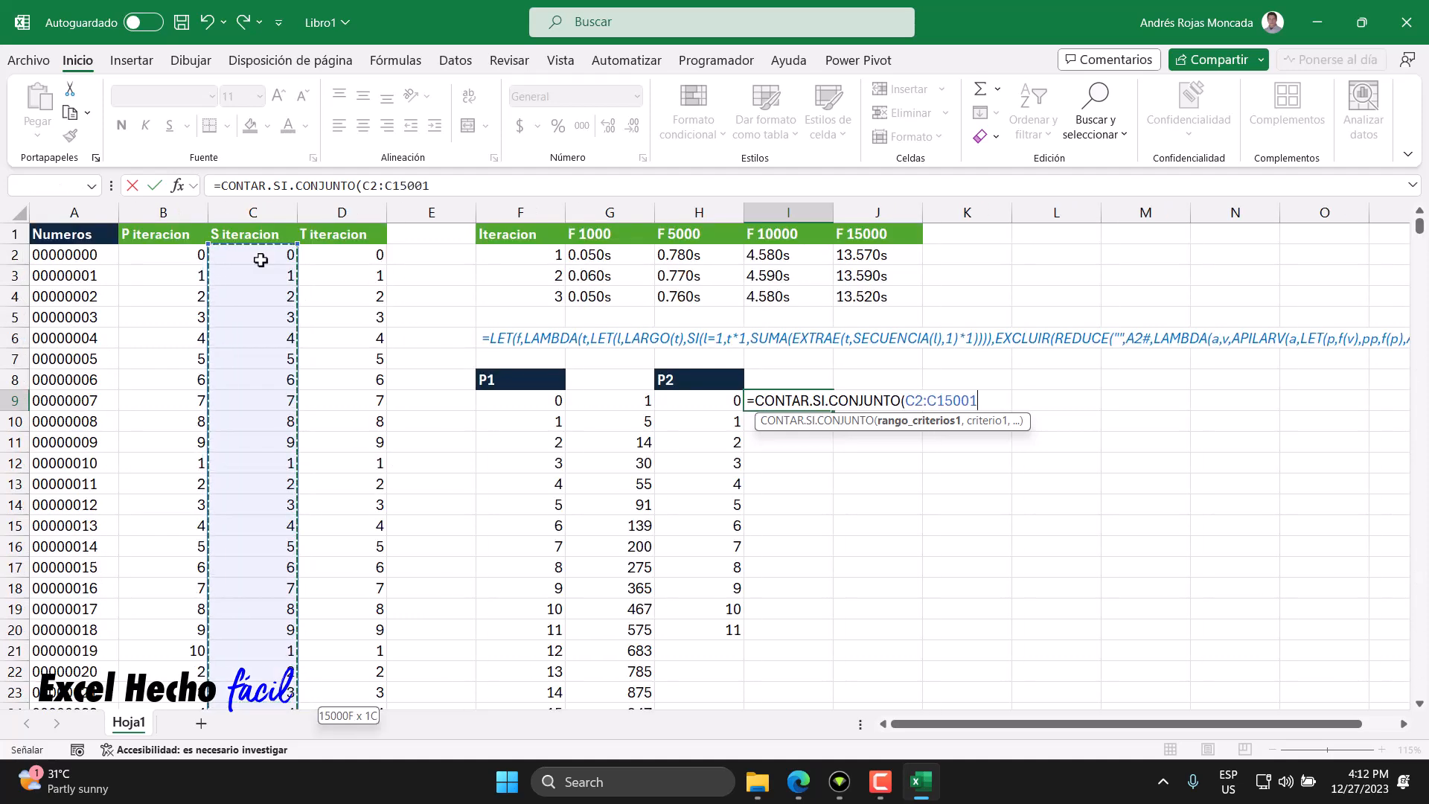
type(",")
left_click(707, 397)
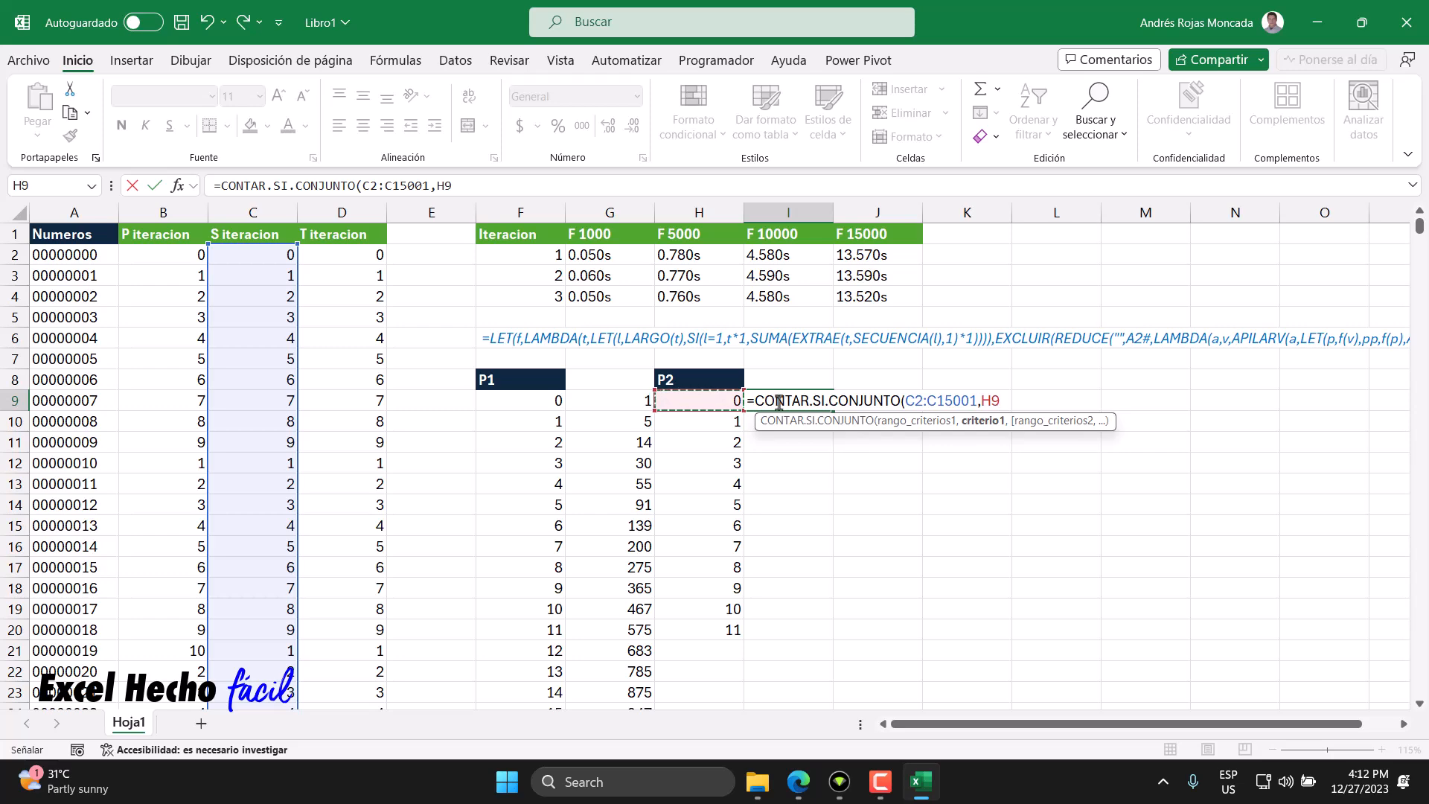
type("#")
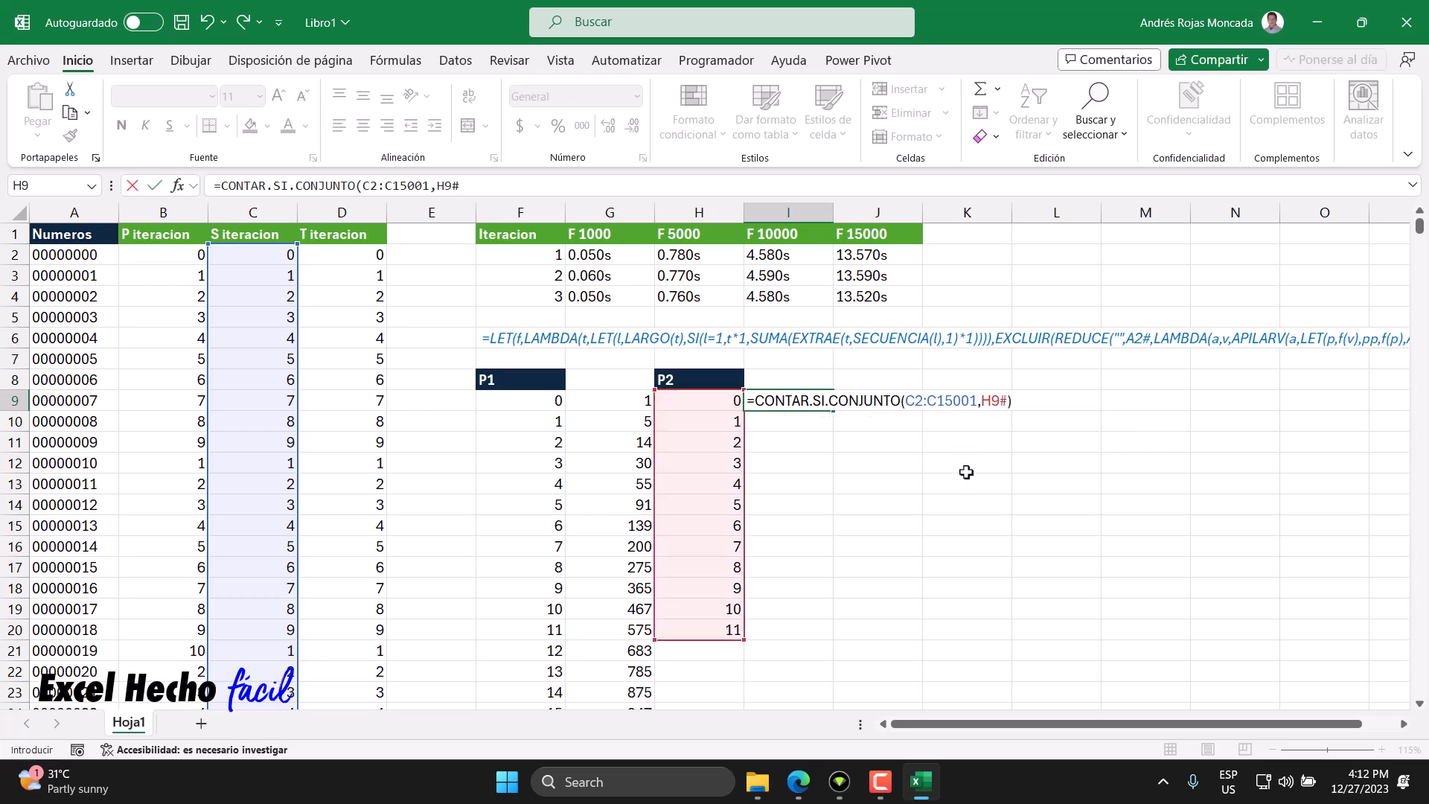
key("Return")
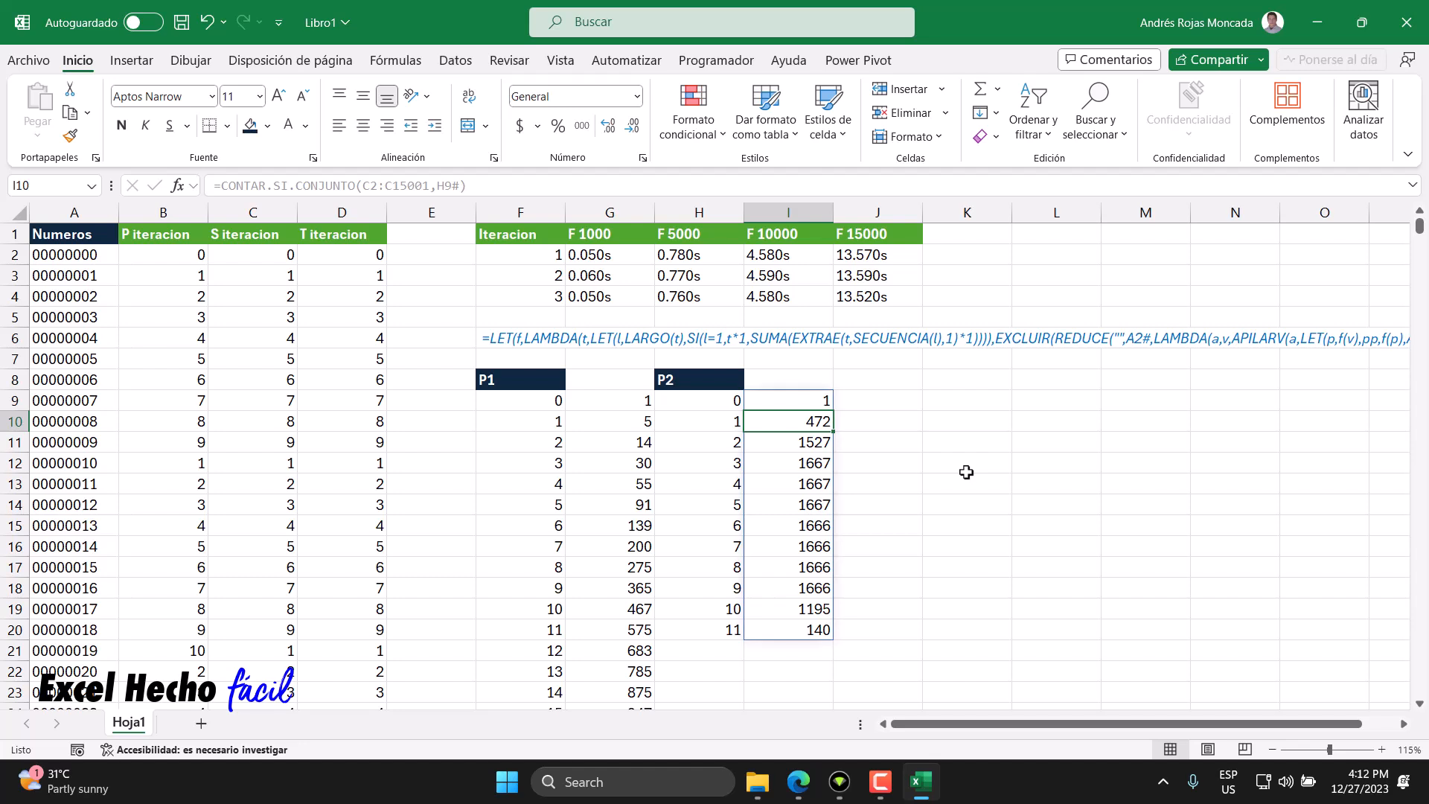
- Select and inspect the second-iteration frequency counts in column I
left_click_drag(813, 400, 798, 631)
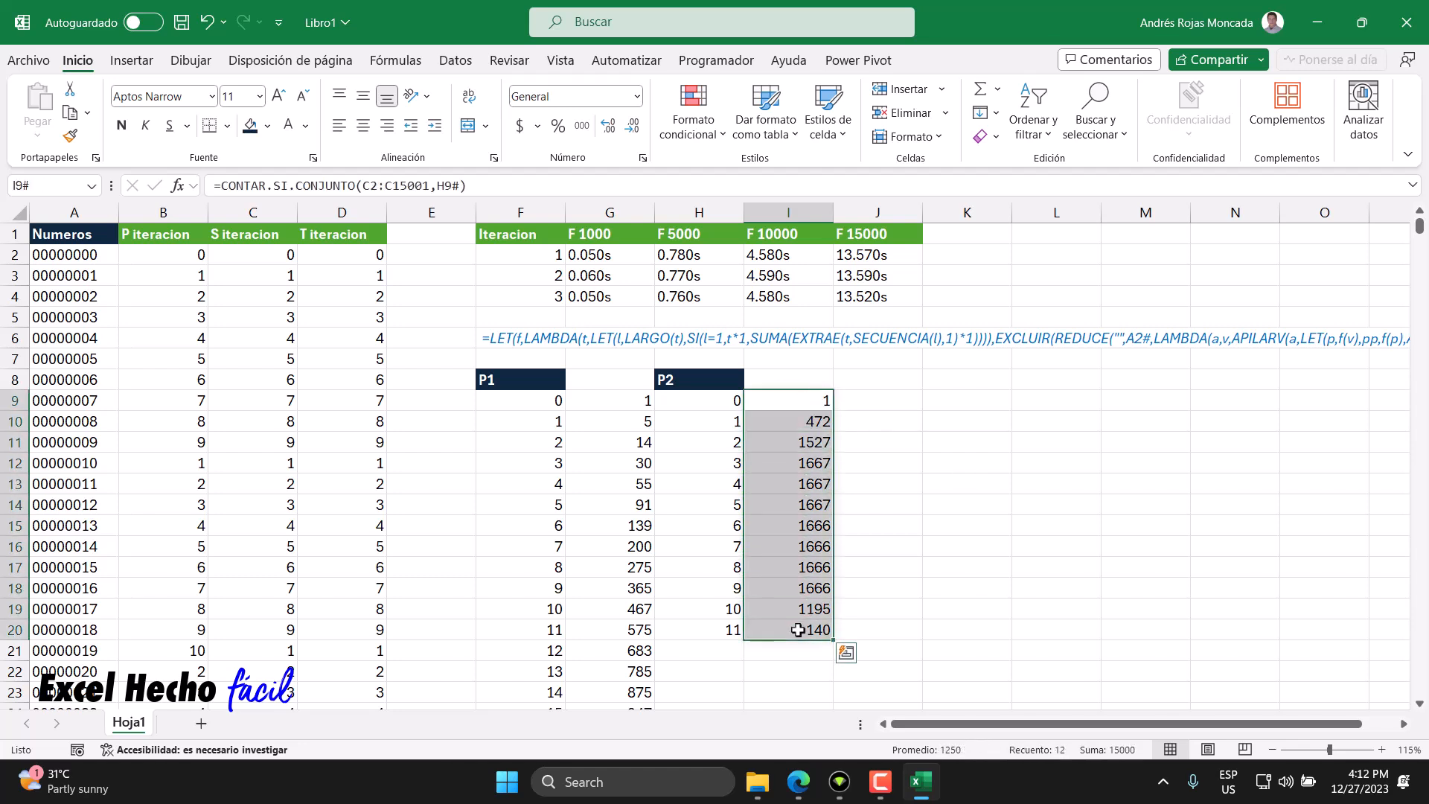
left_click(808, 462)
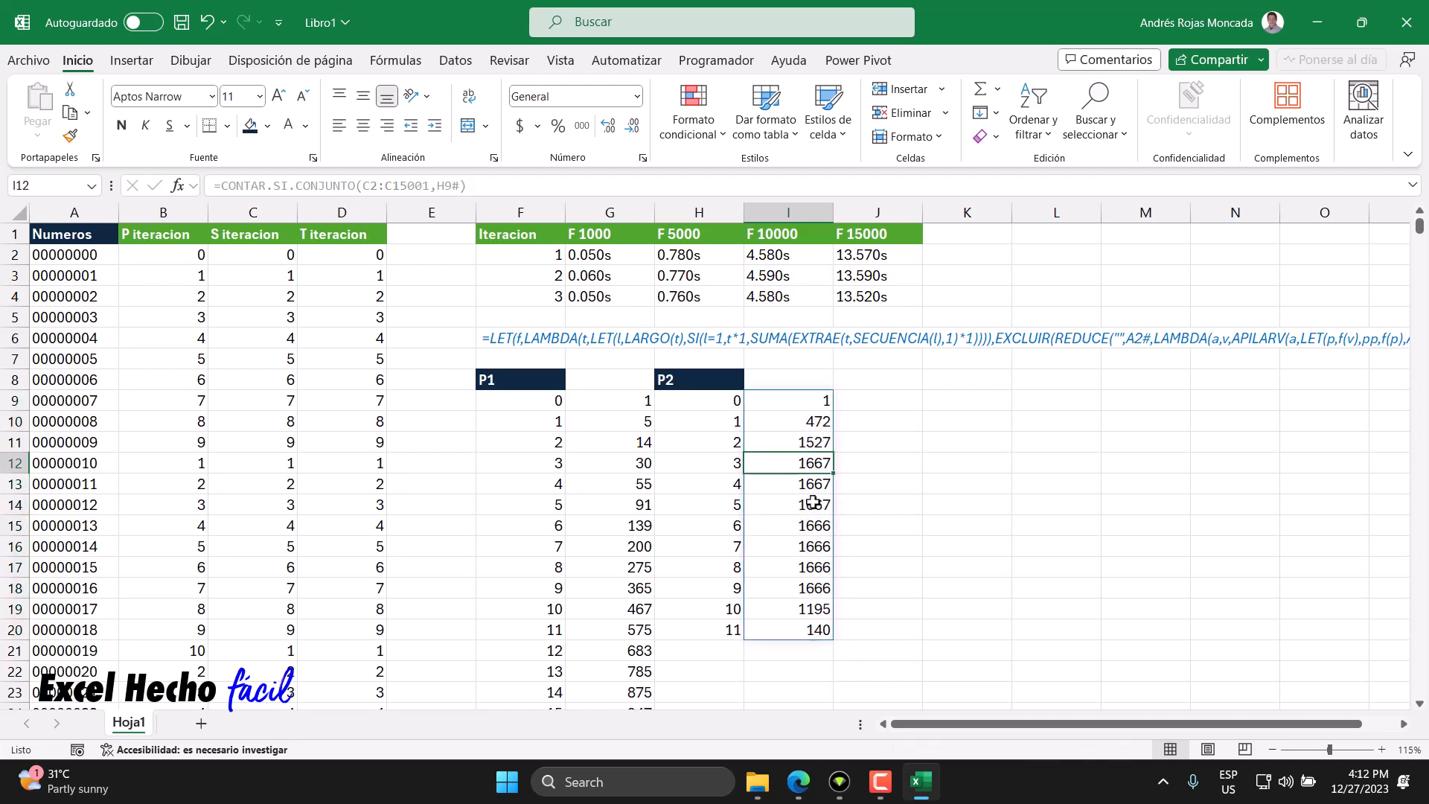
left_click(813, 487)
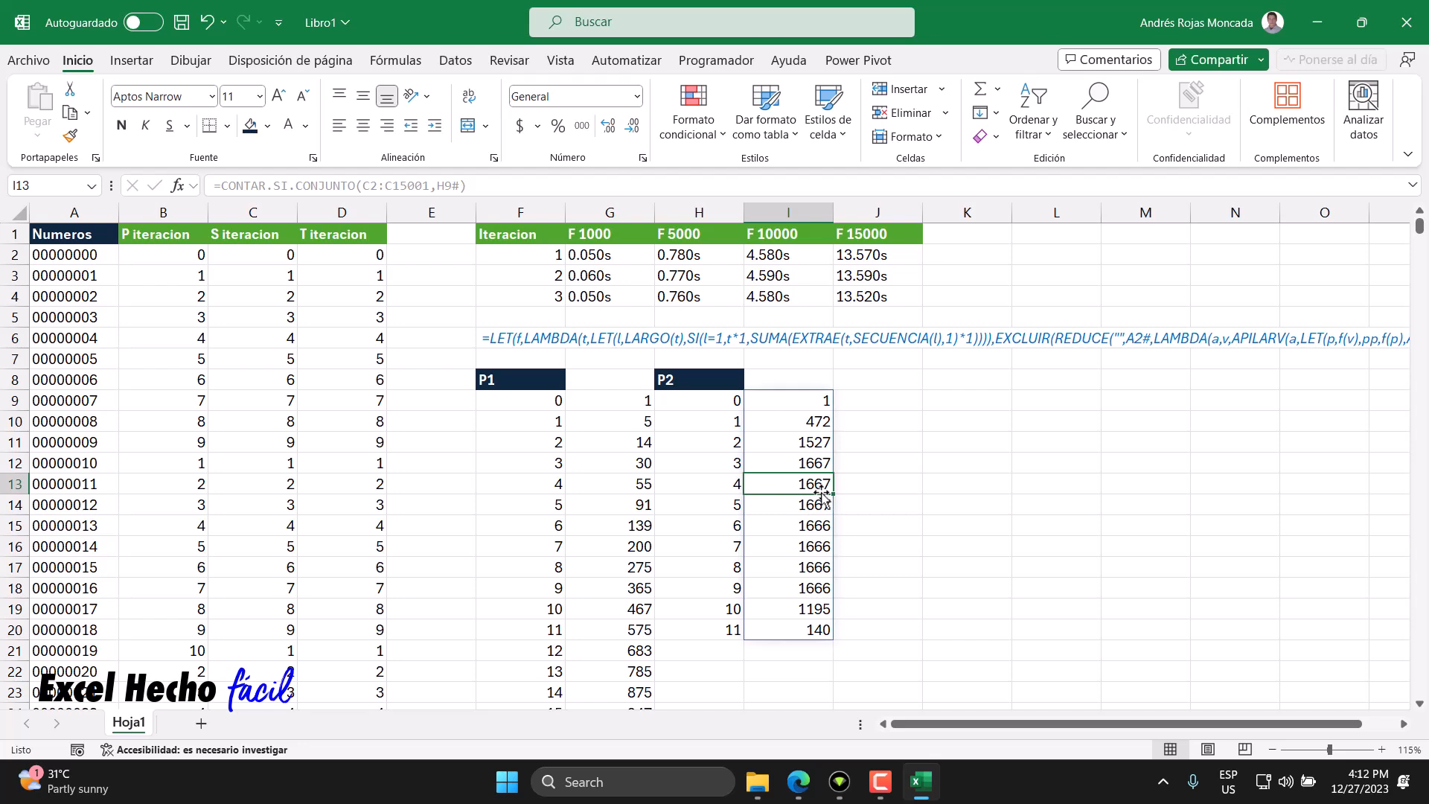
left_click(865, 466)
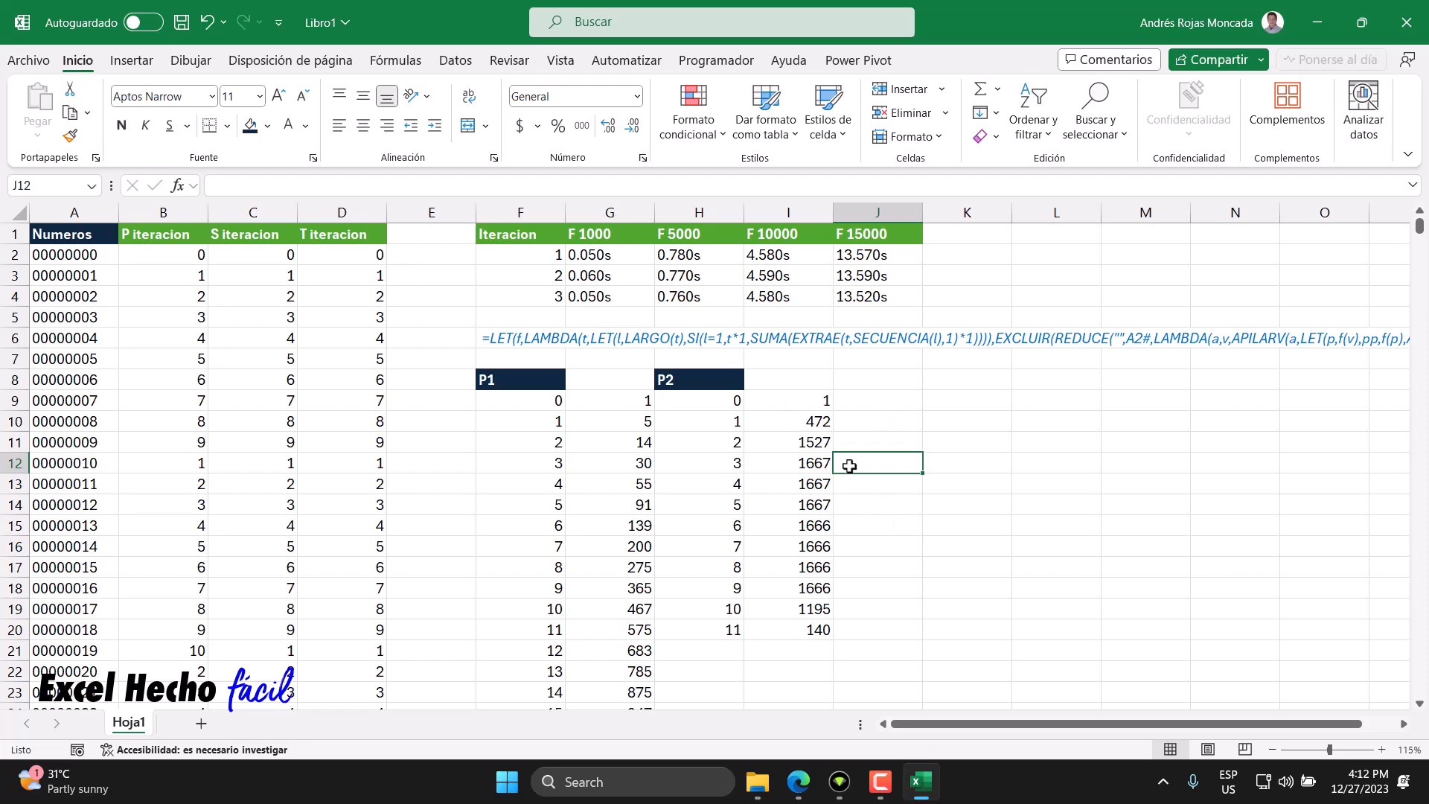
type("=")
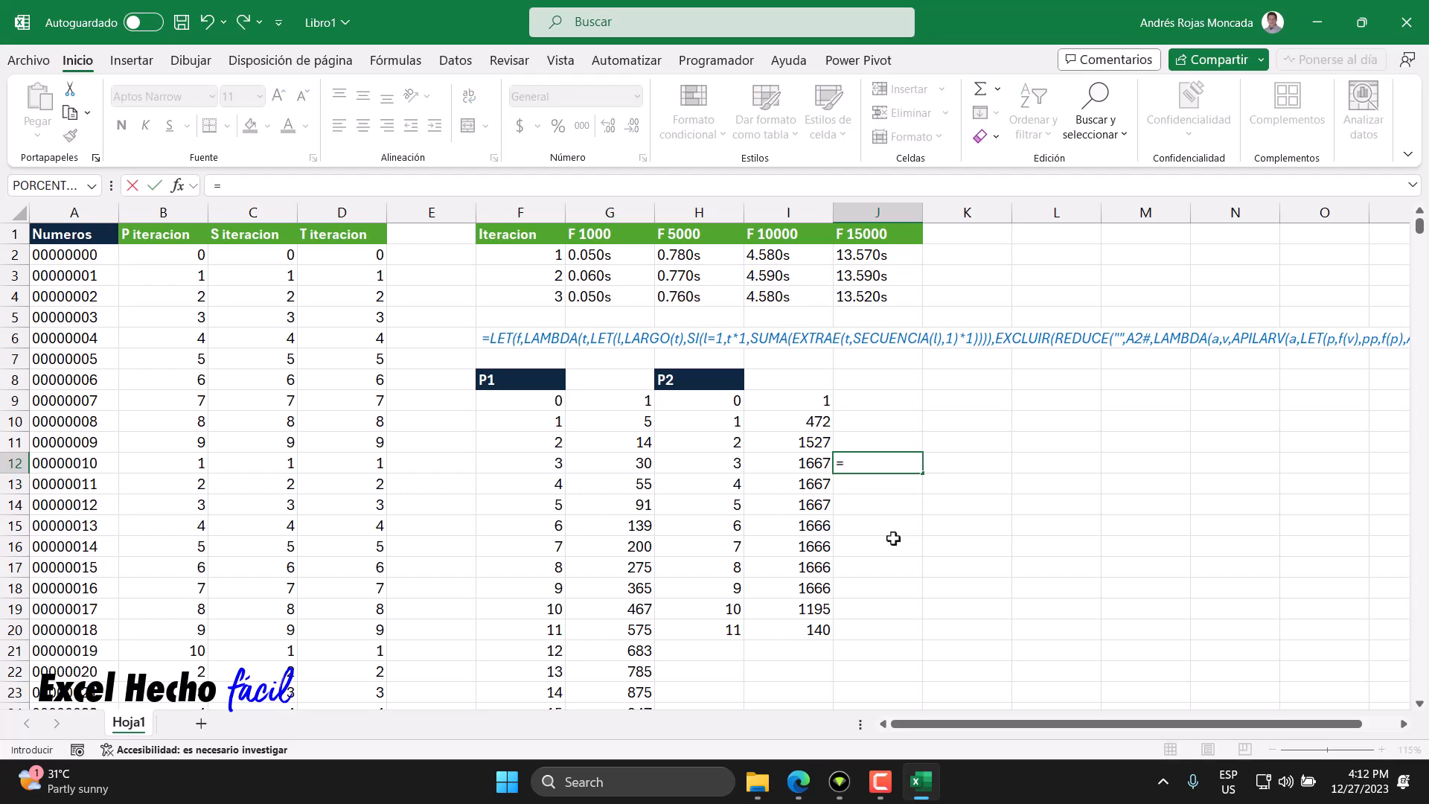
type("e")
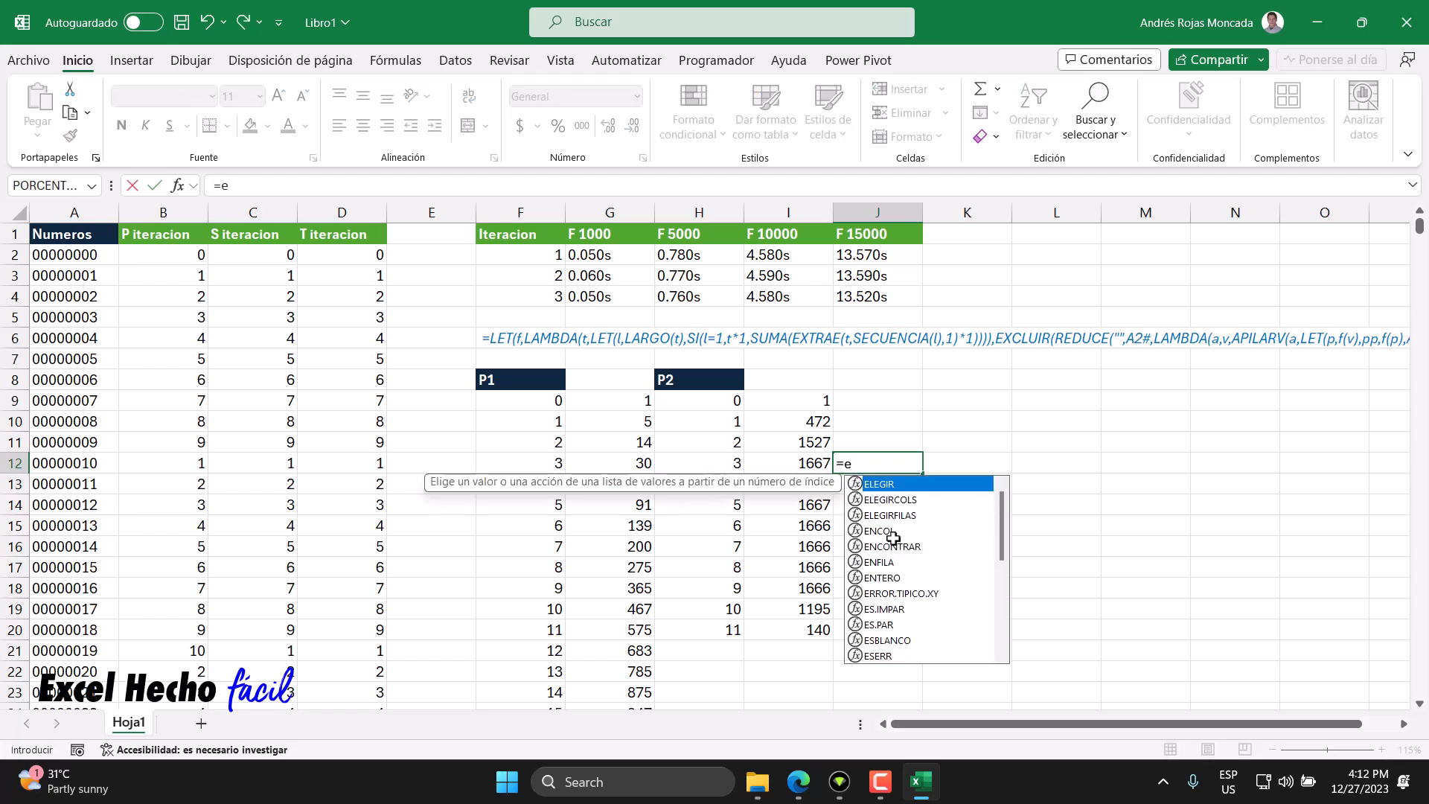
type("cxtr")
key("Escape")
- In J12, enter =SUMA(EXTRAE(I12,SECUENCIA(LARGO(I12)),1)*1) to sum the digits of the count in I12
type("=")
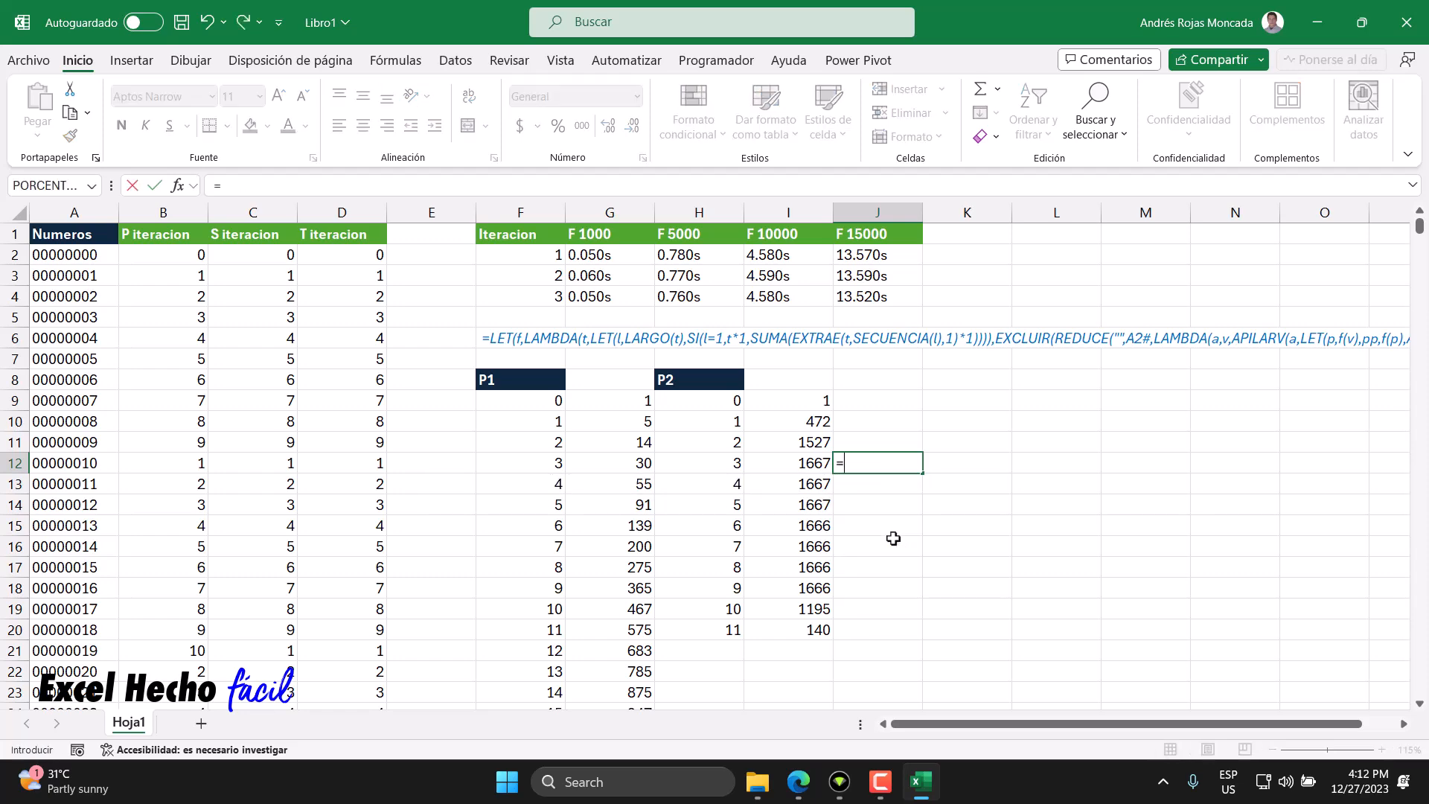
type("extr")
key("Tab")
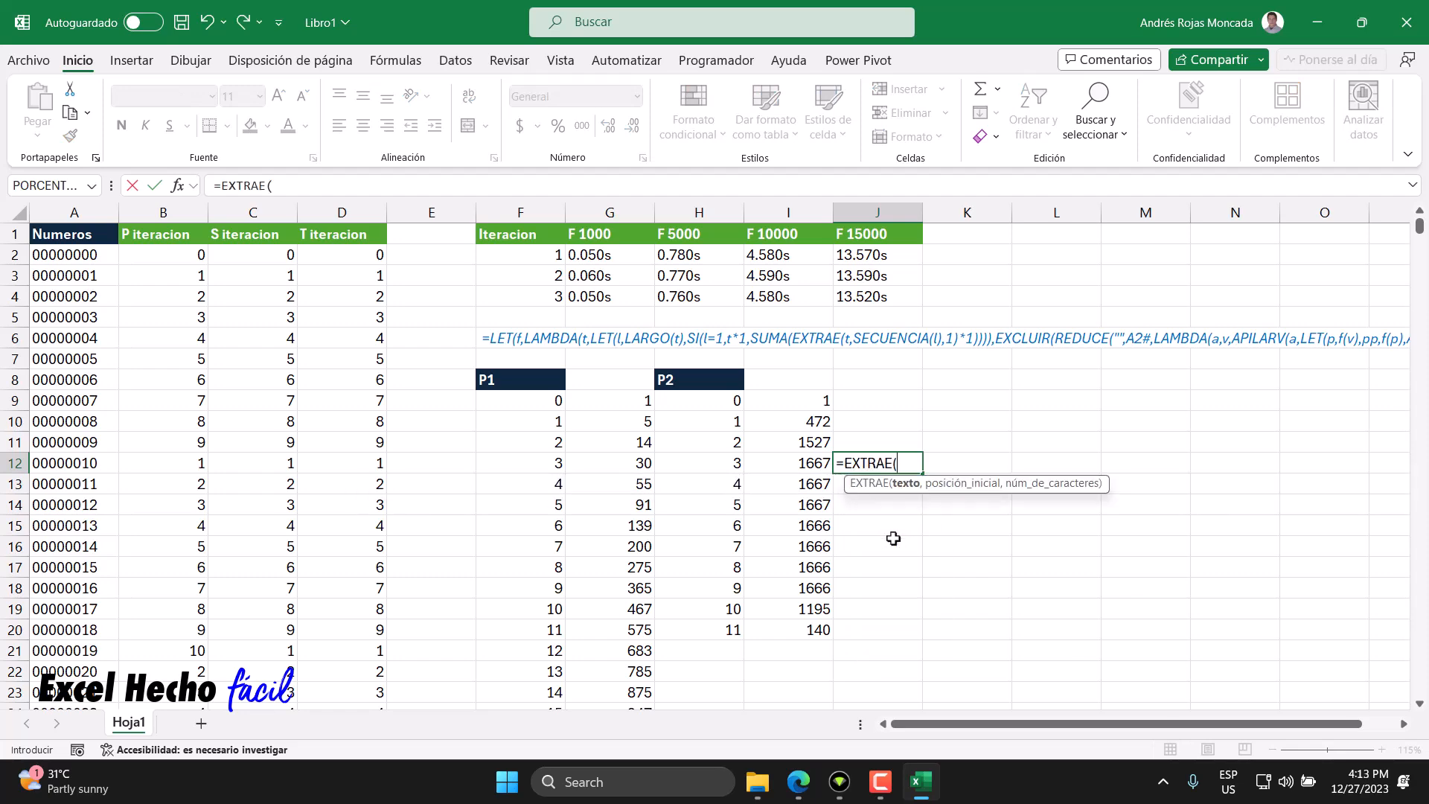
left_click(808, 463)
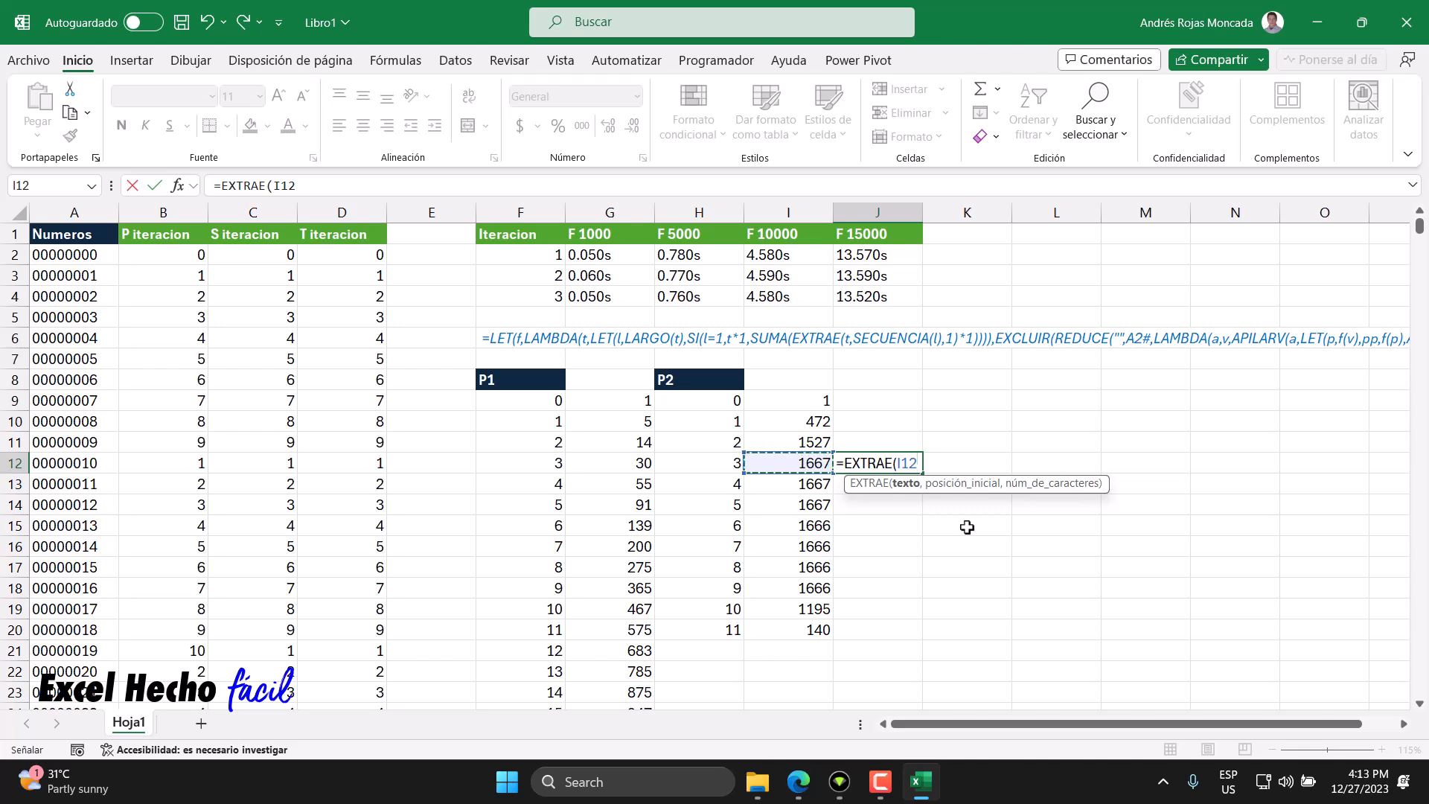
type(",")
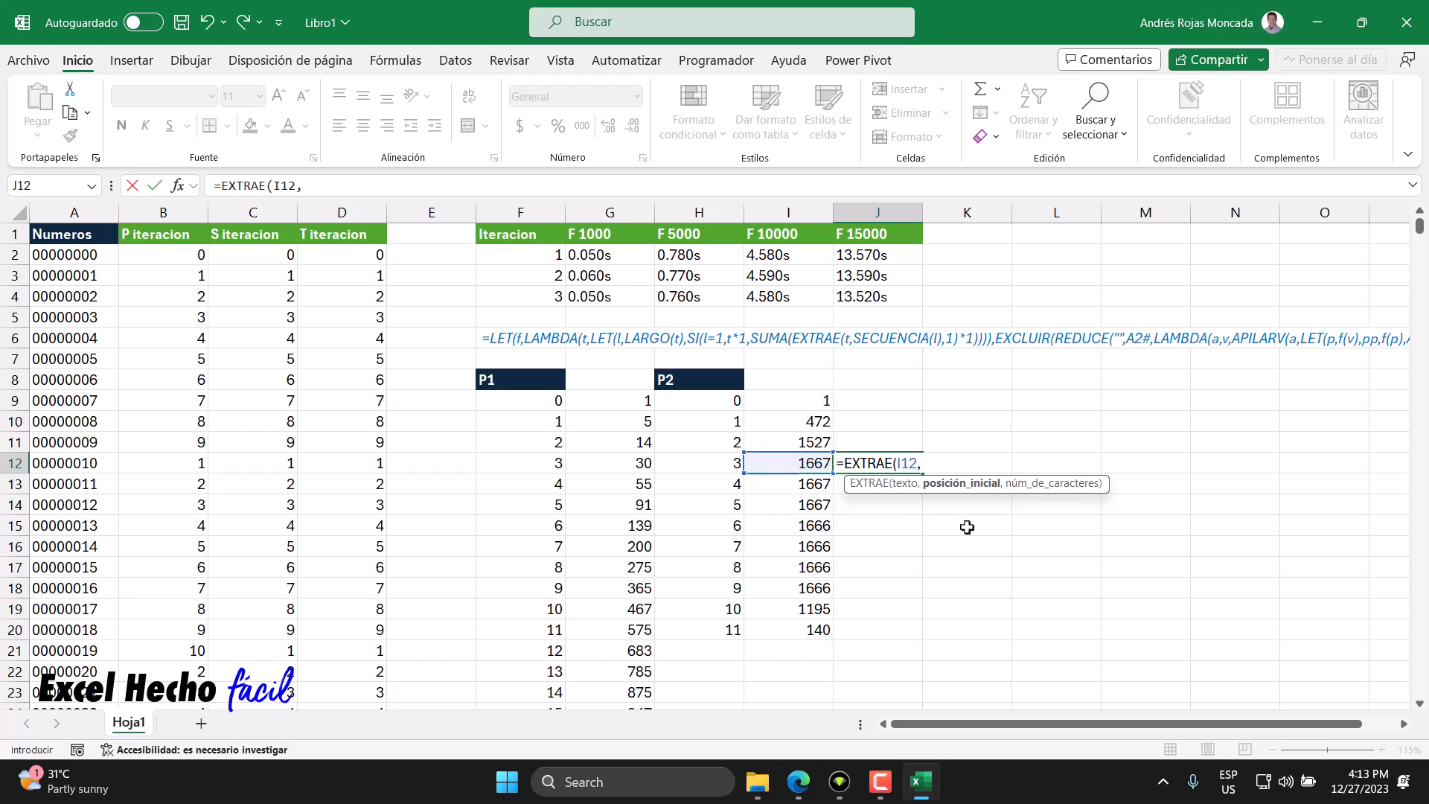
type("secu")
key("Tab")
type("la")
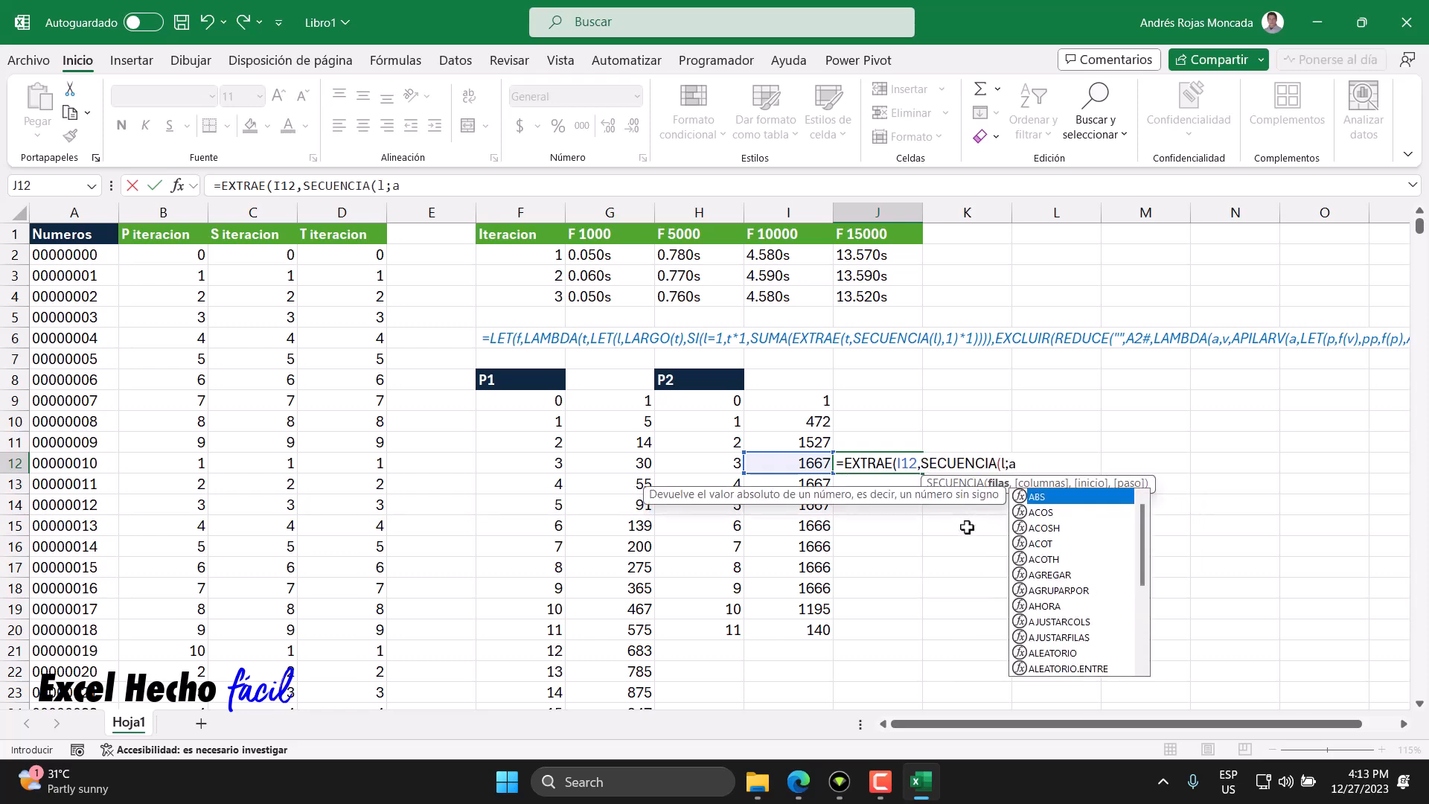
key("Down")
key("Down")
key("Tab")
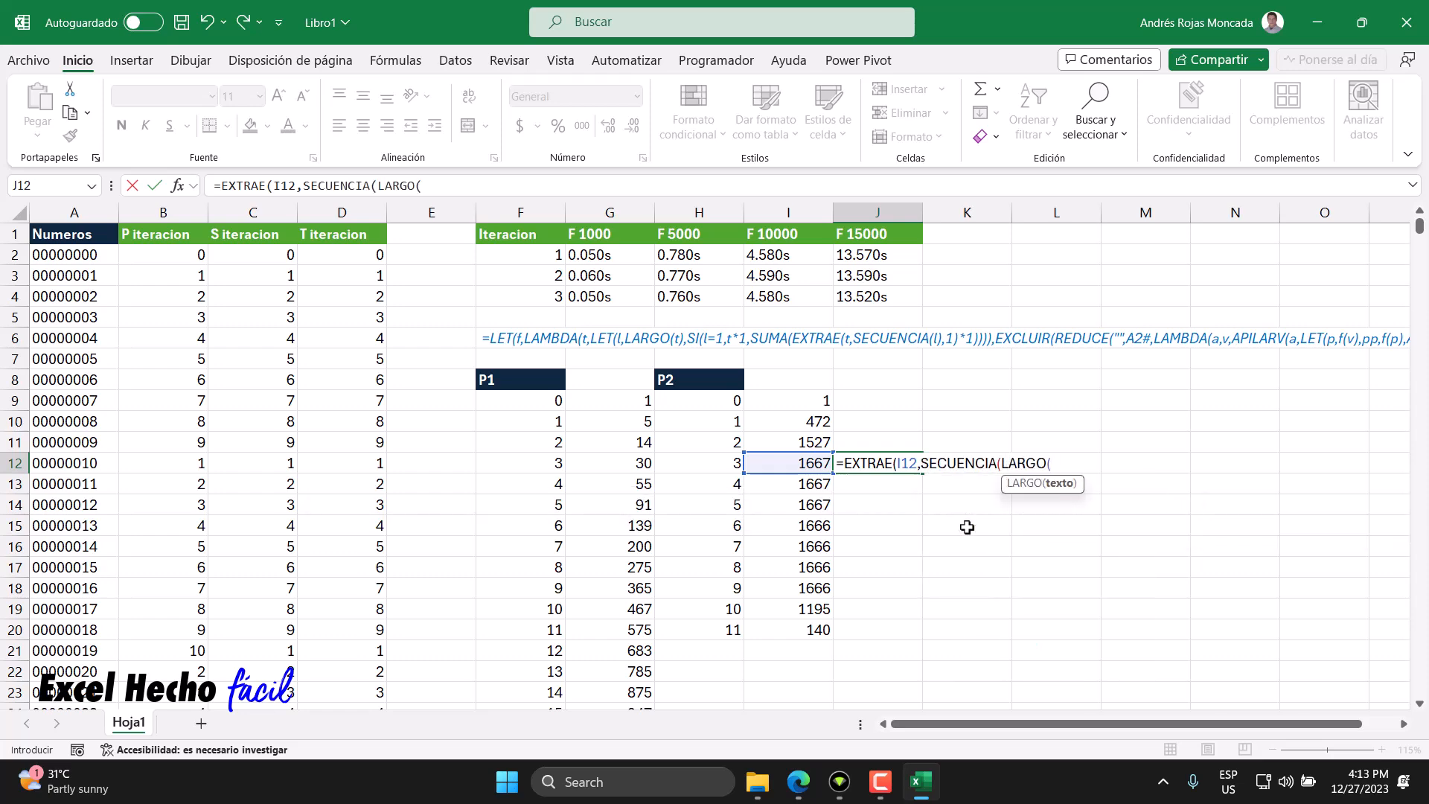
left_click(791, 463)
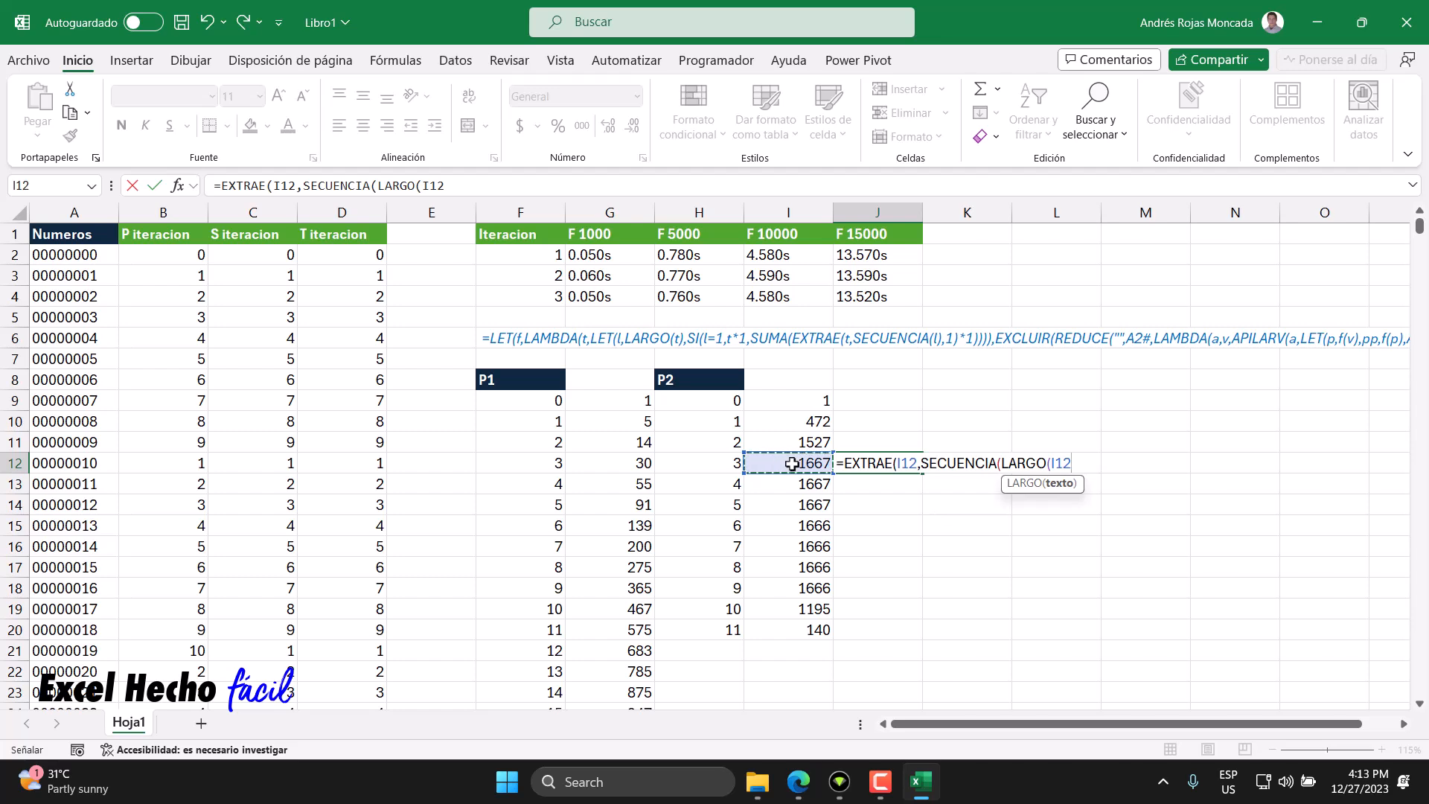
type(")),1)*1")
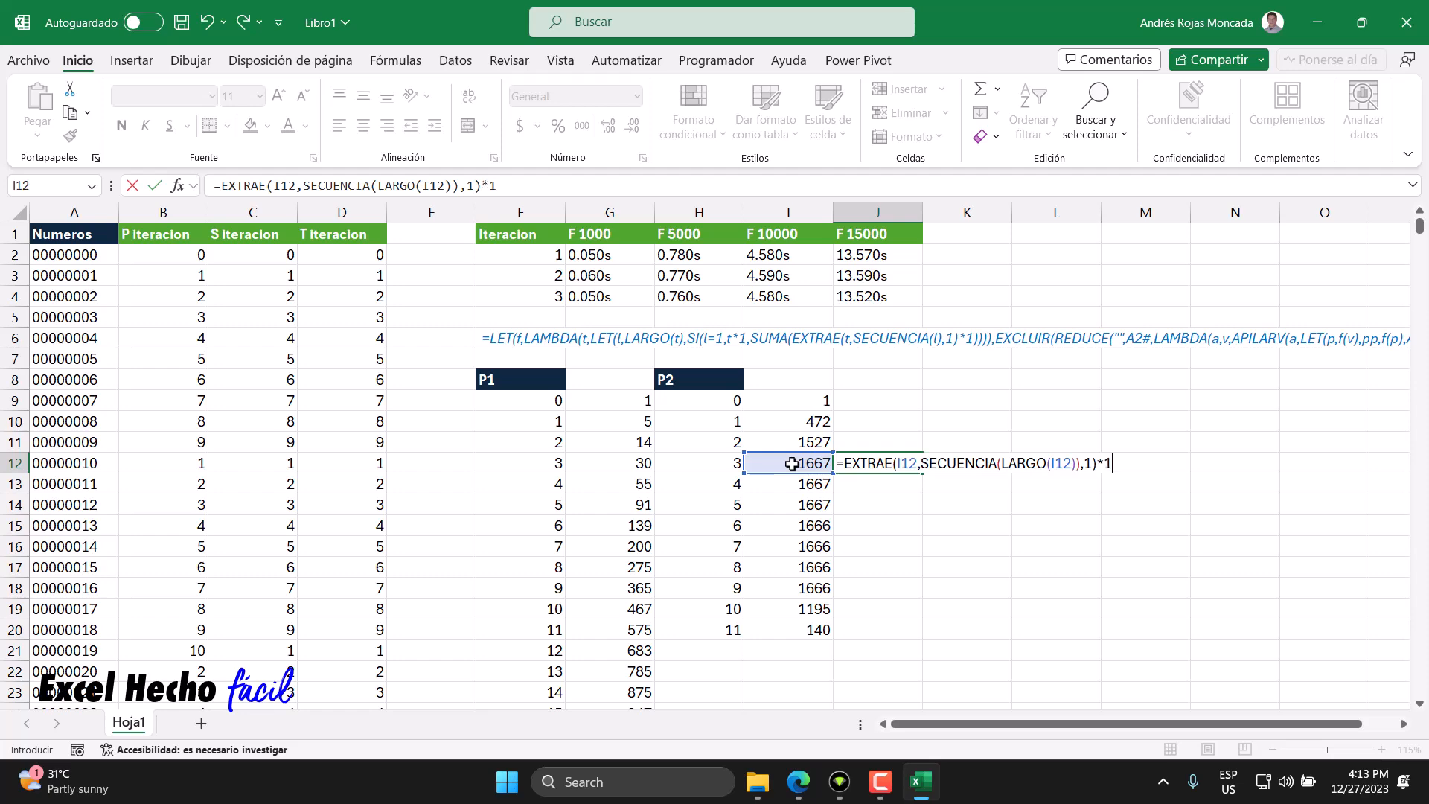
left_click(844, 463)
type("sum")
key("Tab")
left_click(910, 486)
left_click(1165, 467)
key("Return")
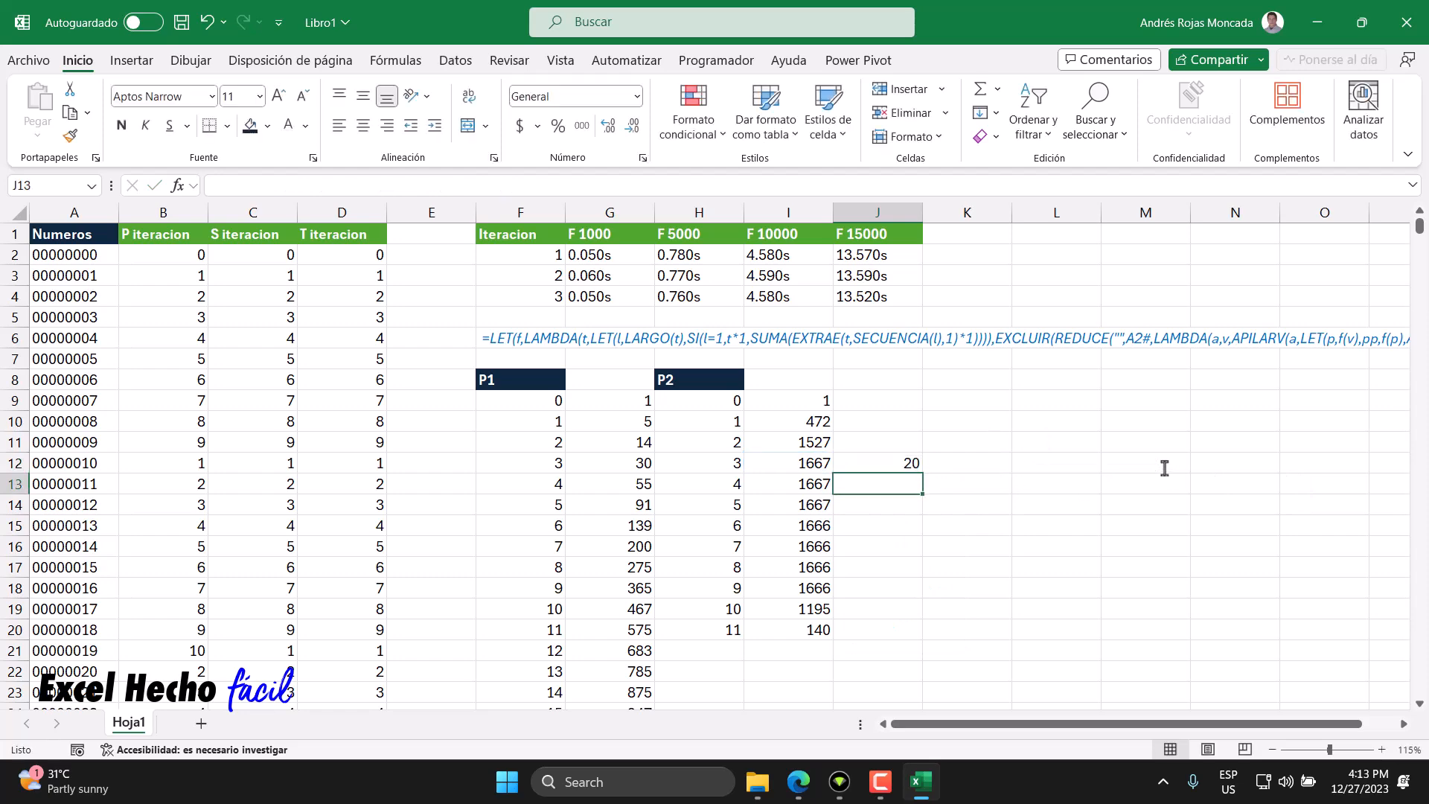
- Select the second-iteration counts in column I to check their total
left_click(864, 465)
left_click(826, 468)
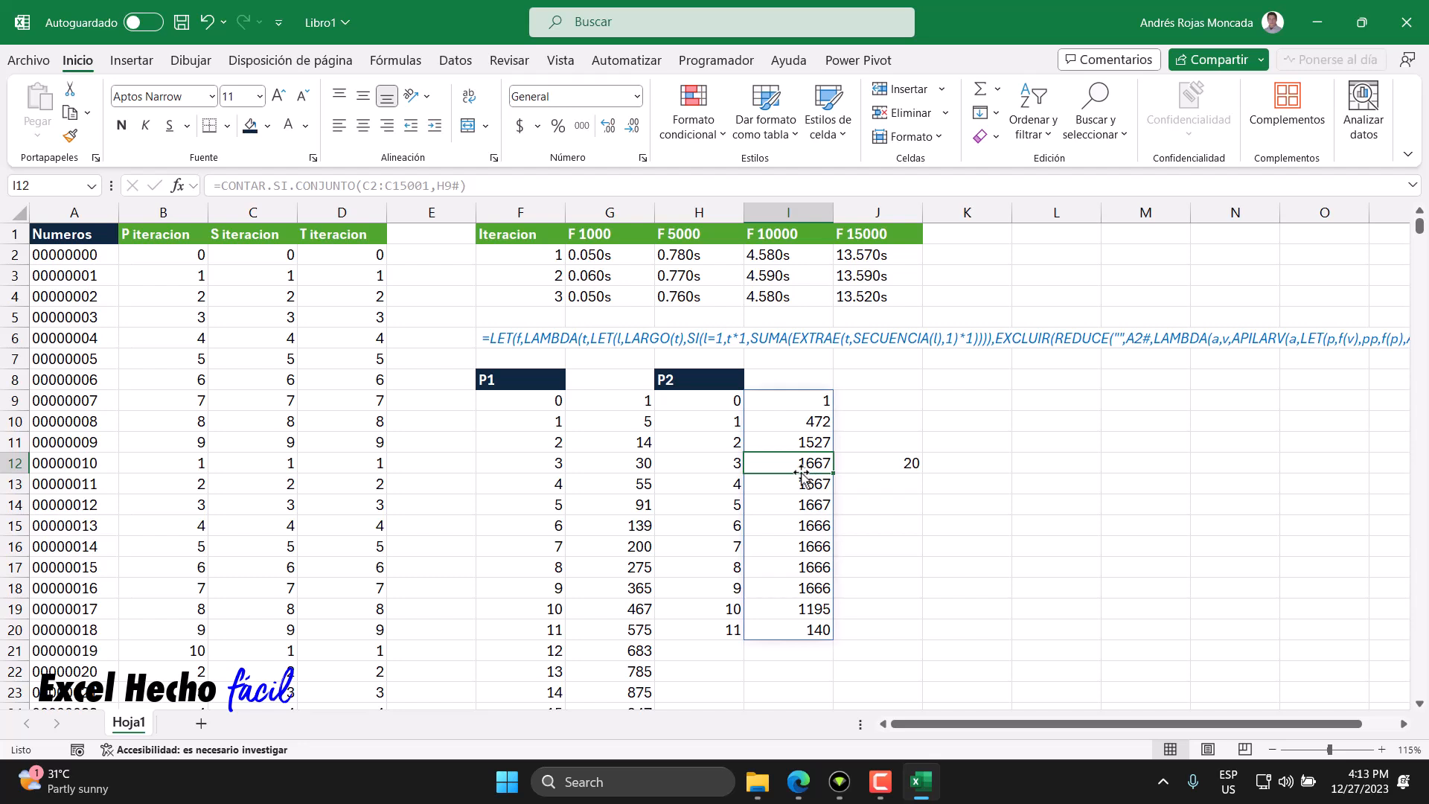
left_click_drag(807, 464, 816, 569)
left_click(814, 608)
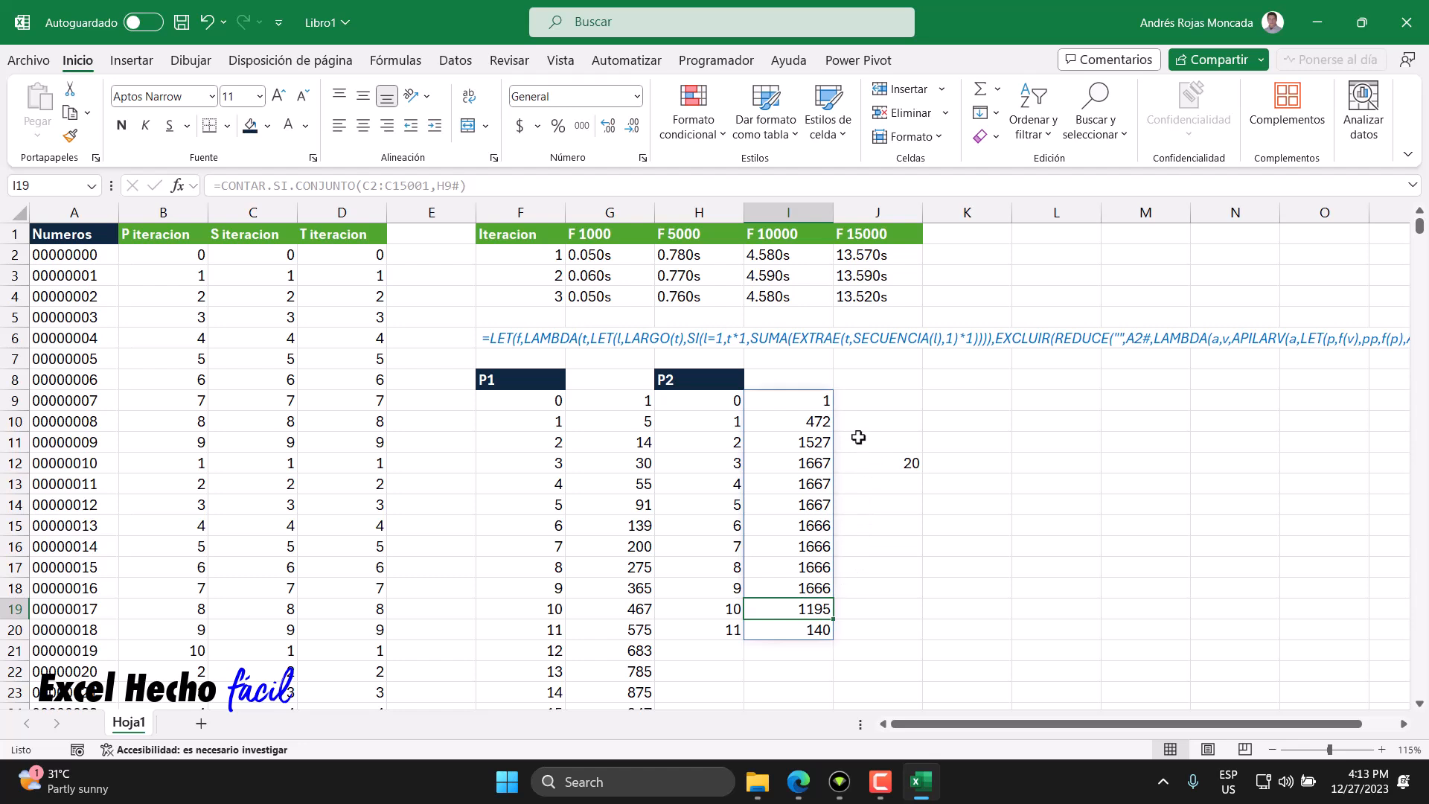
left_click(813, 396)
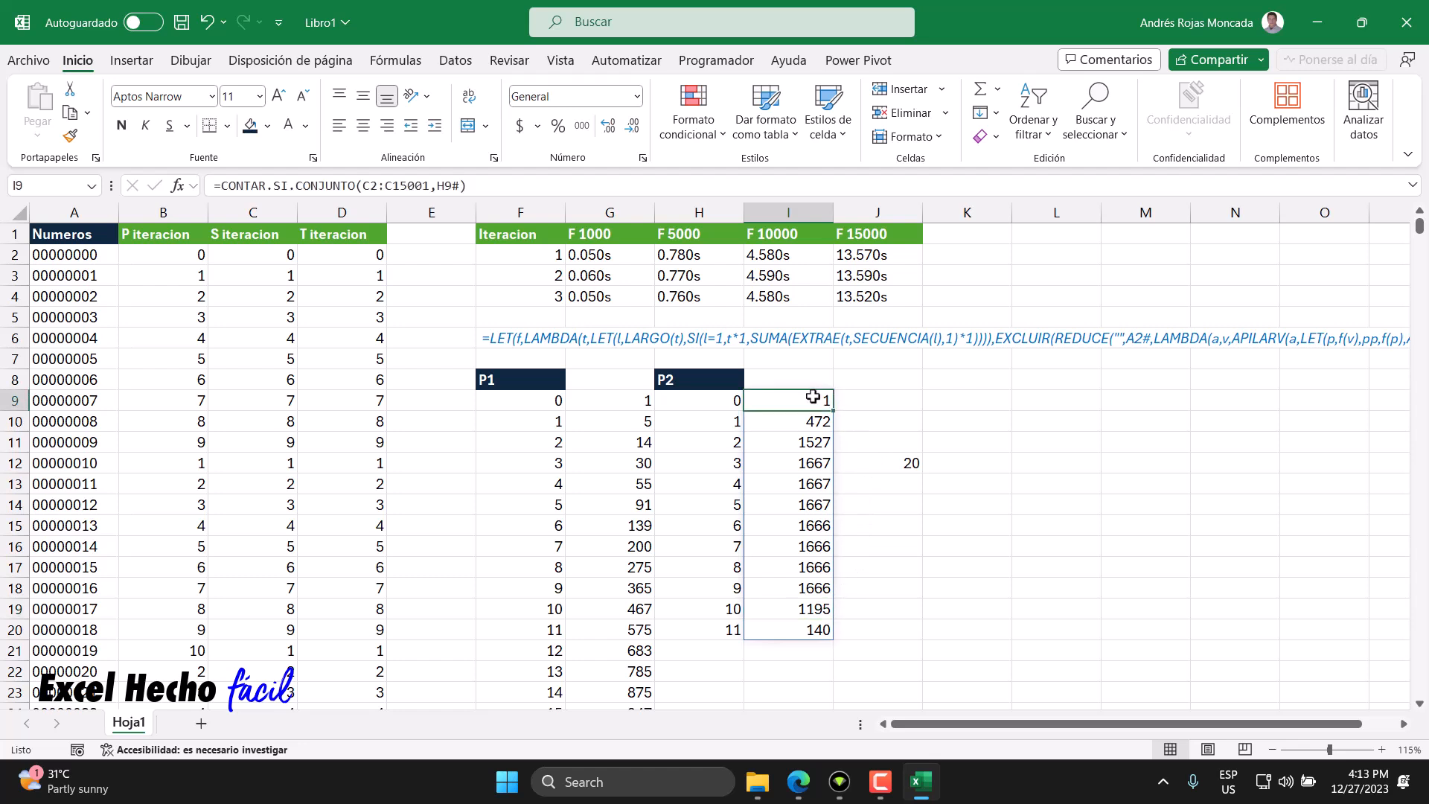
left_click(867, 465)
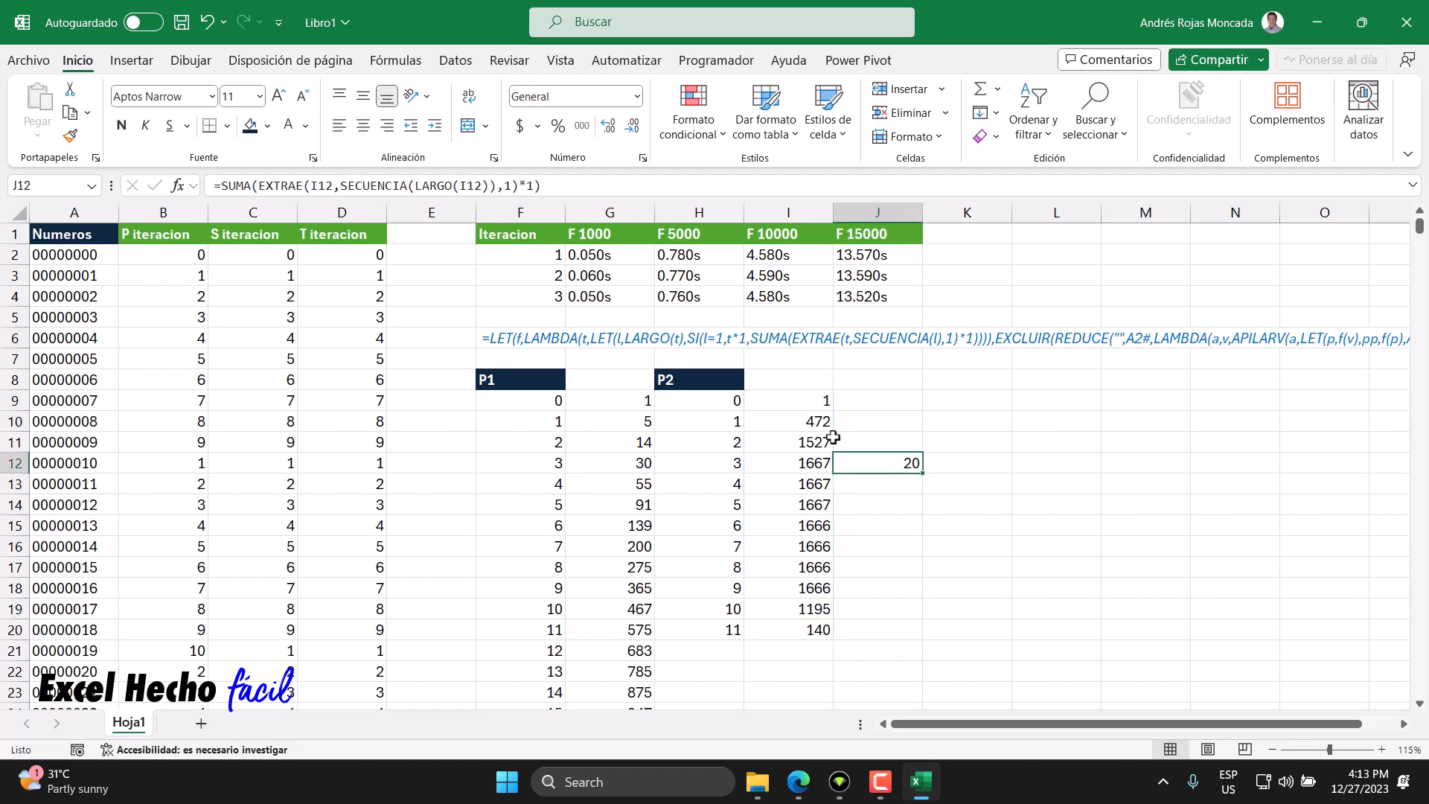
left_click_drag(816, 399, 802, 608)
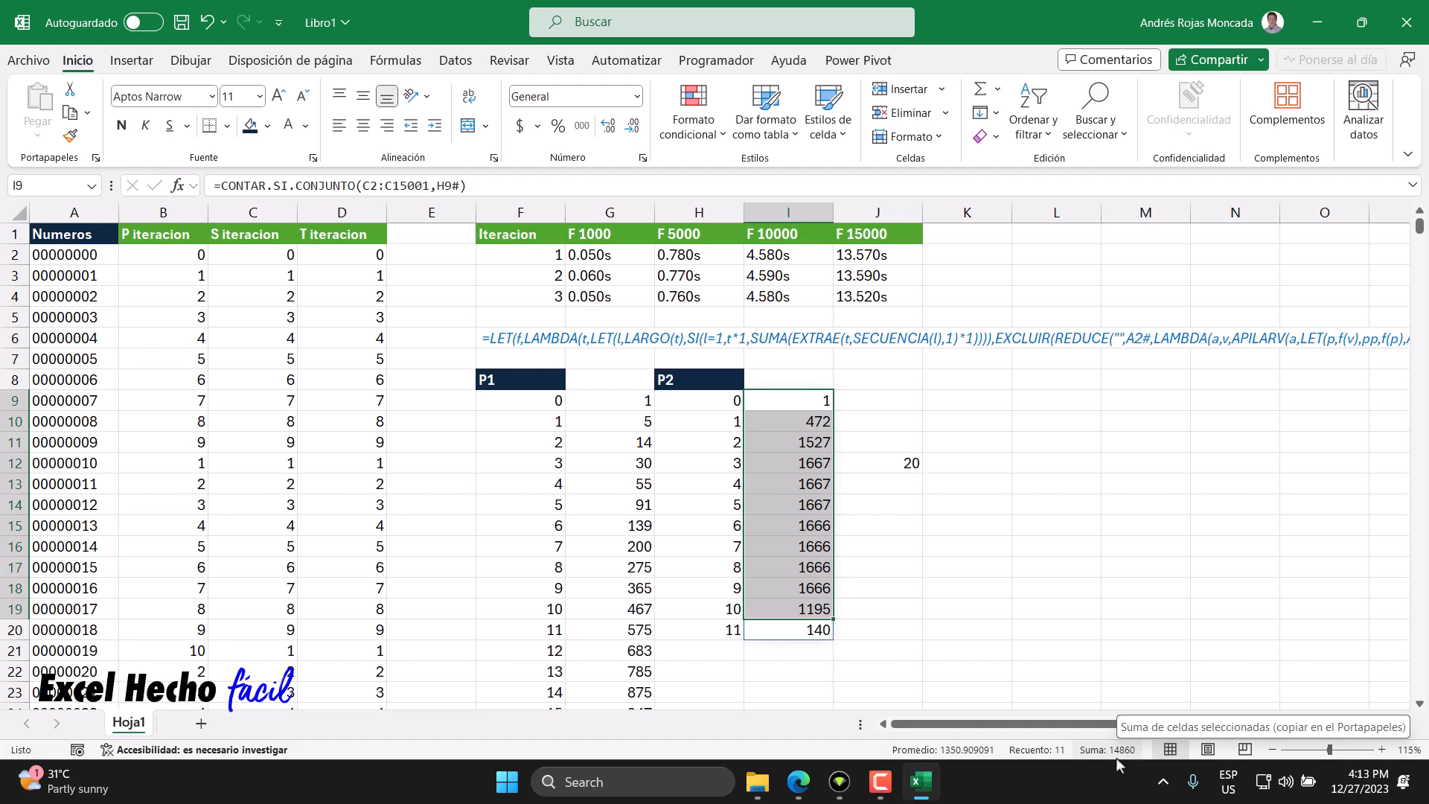
- Clear the test formula from J12
left_click(878, 461)
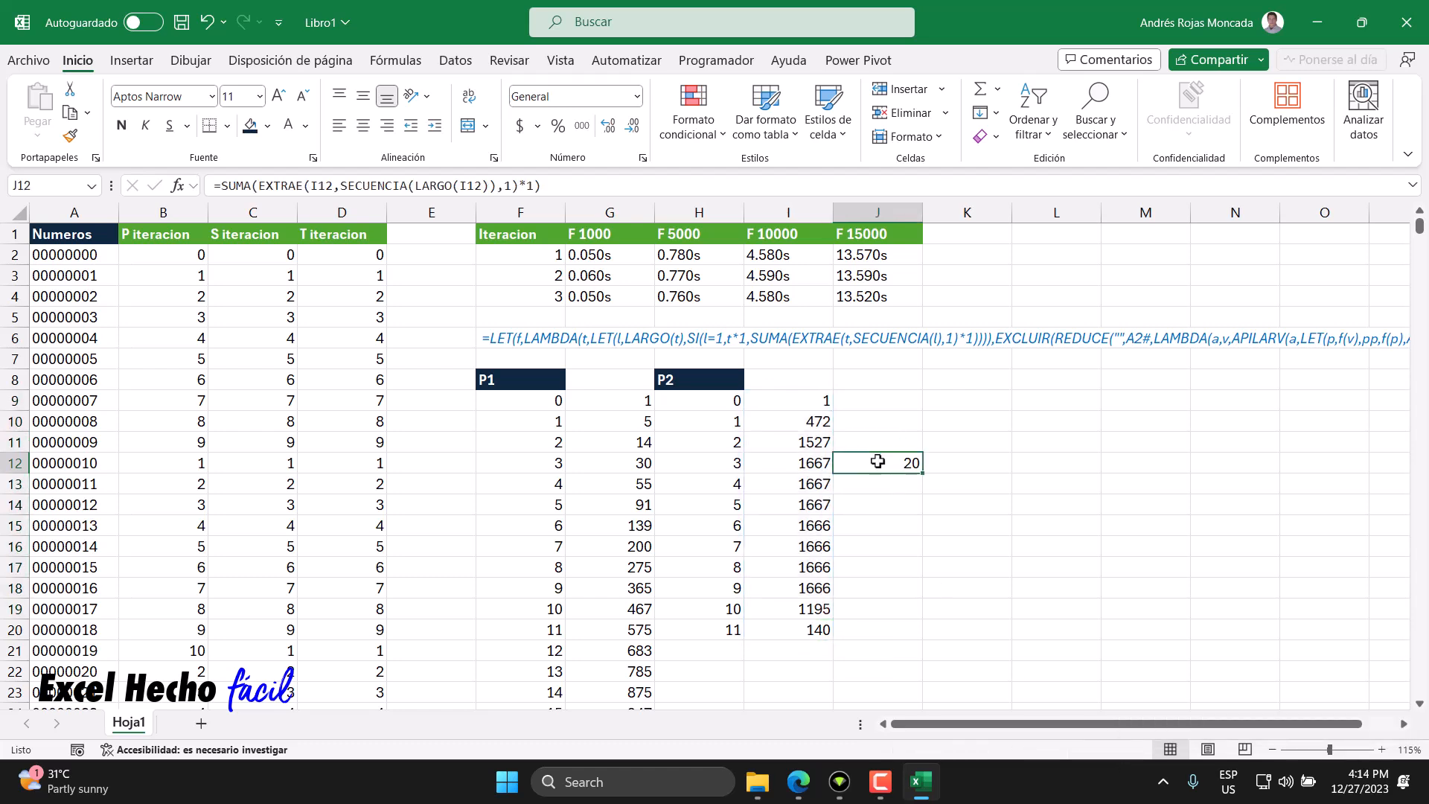
key("Delete")
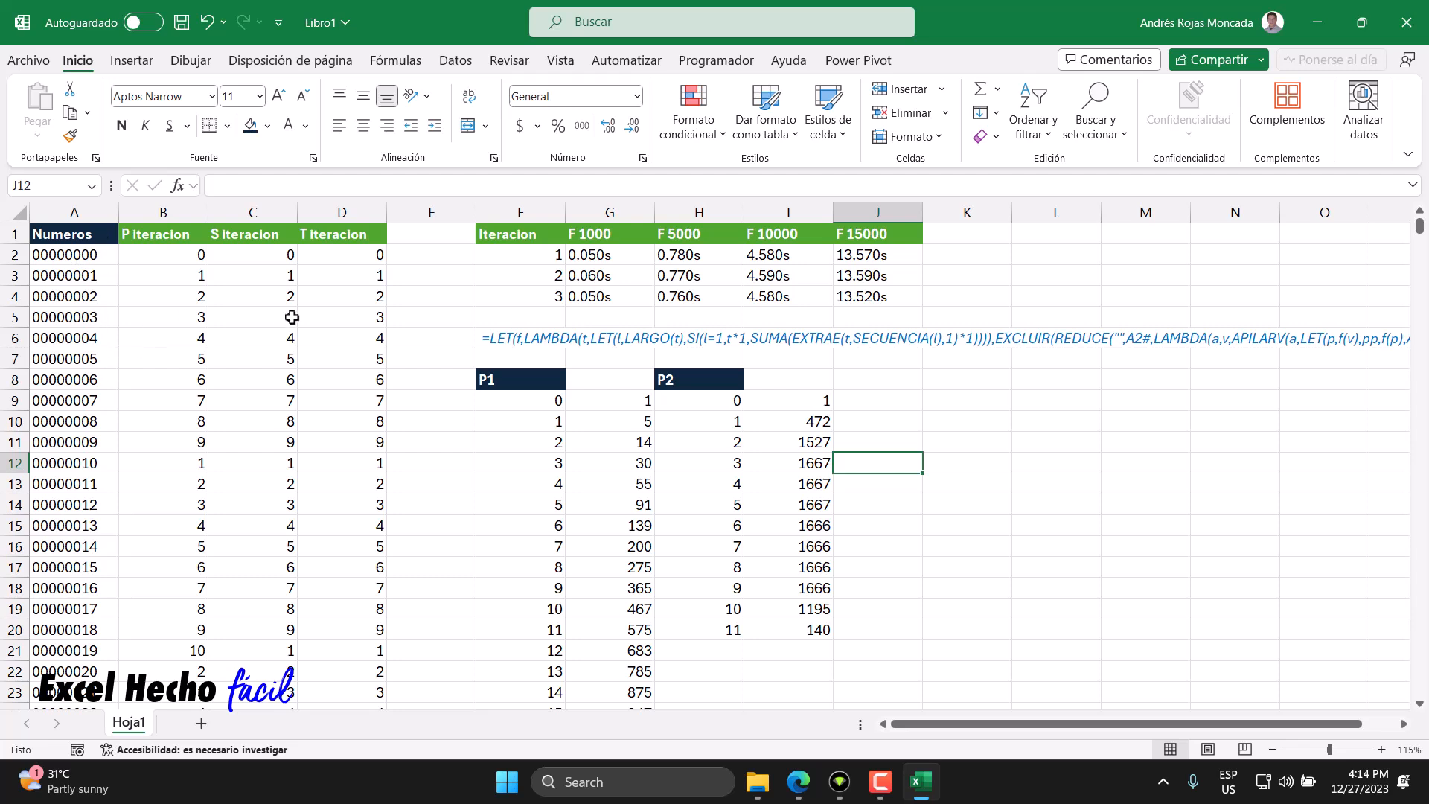
- Copy the full LET/LAMBDA formula text from cell F6 without changing it
left_click(66, 254)
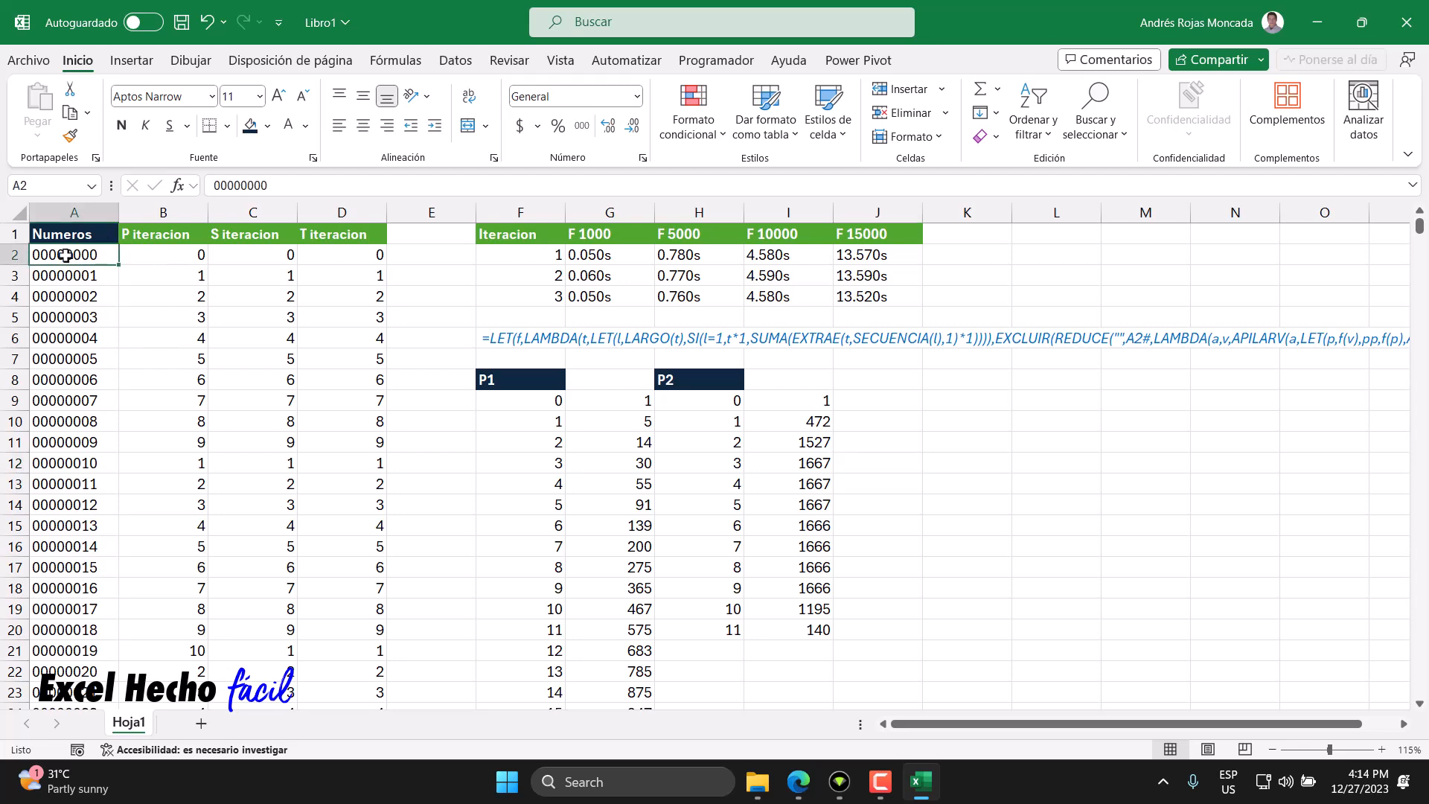
left_click(510, 341)
double_click(510, 341)
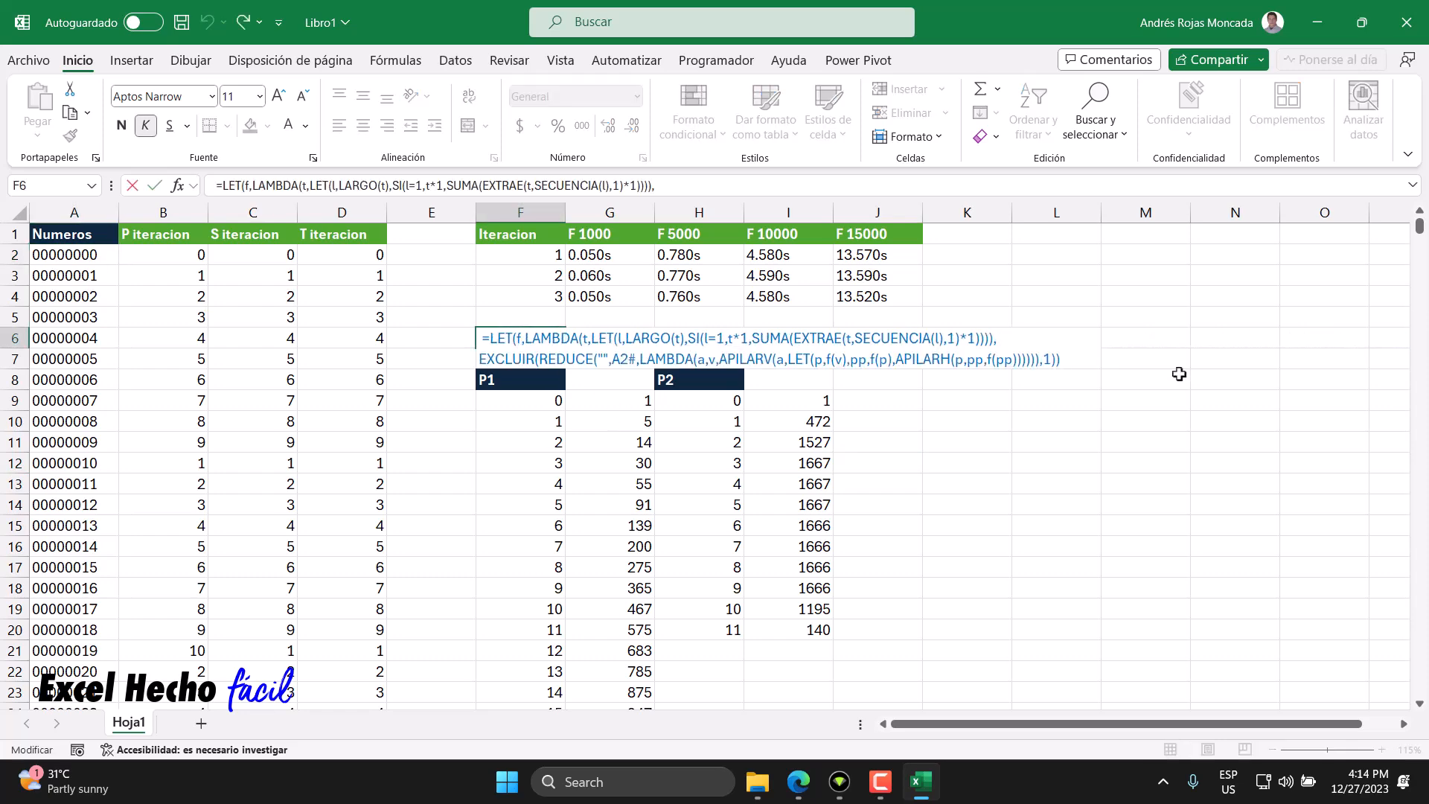
left_click_drag(1071, 361, 249, 281)
key("ctrl+c")
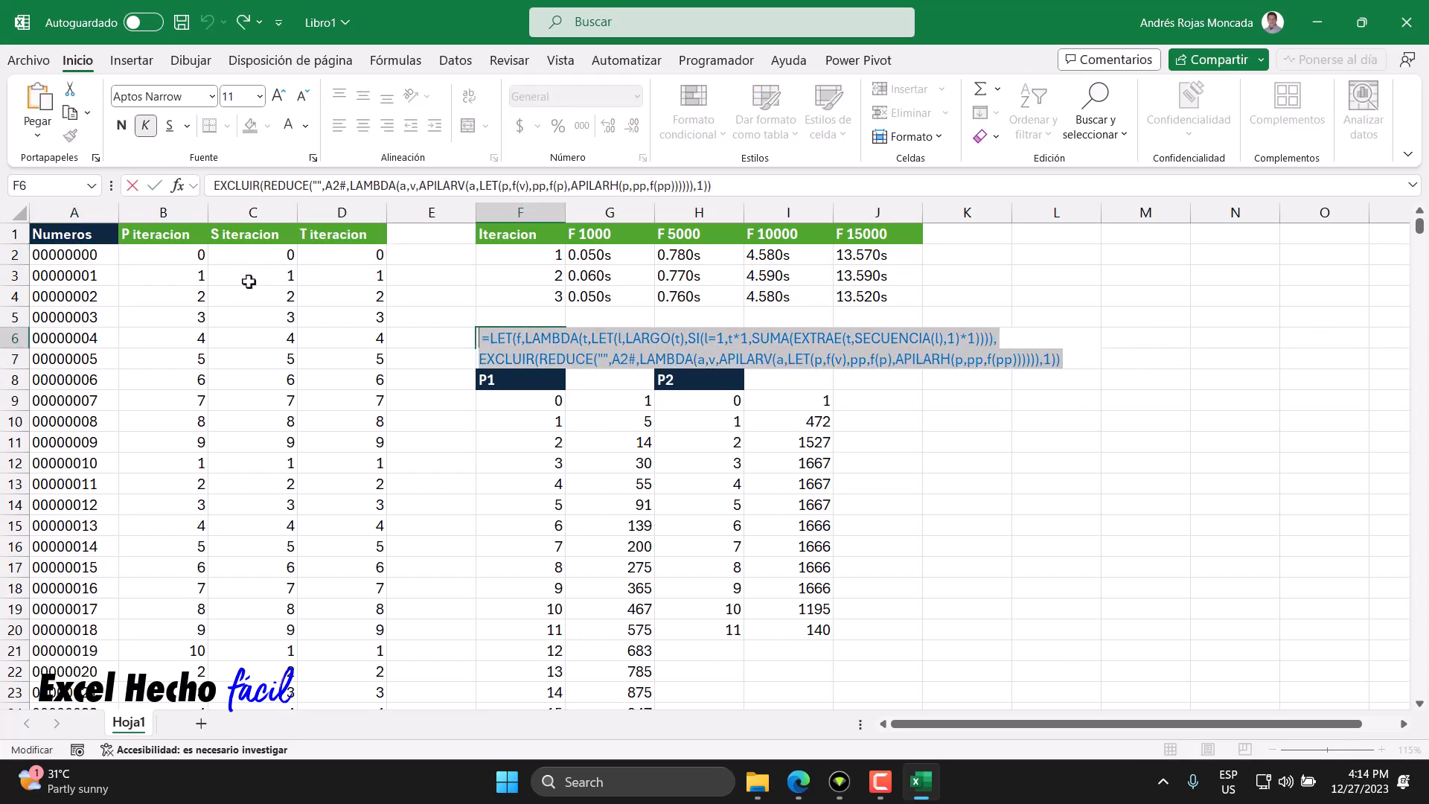
key("Escape")
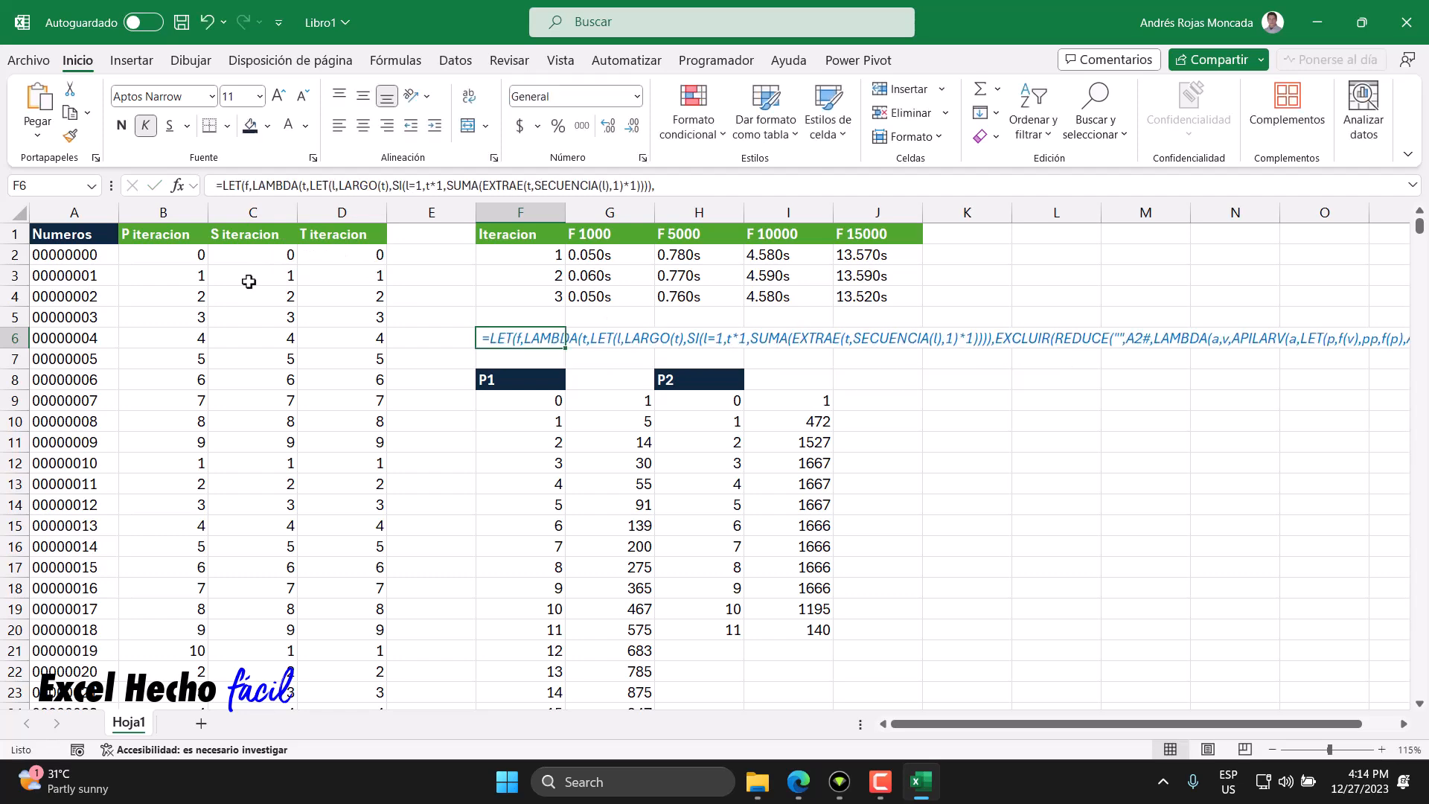
- Clear the iteration results from B2:D15001
left_click(142, 258)
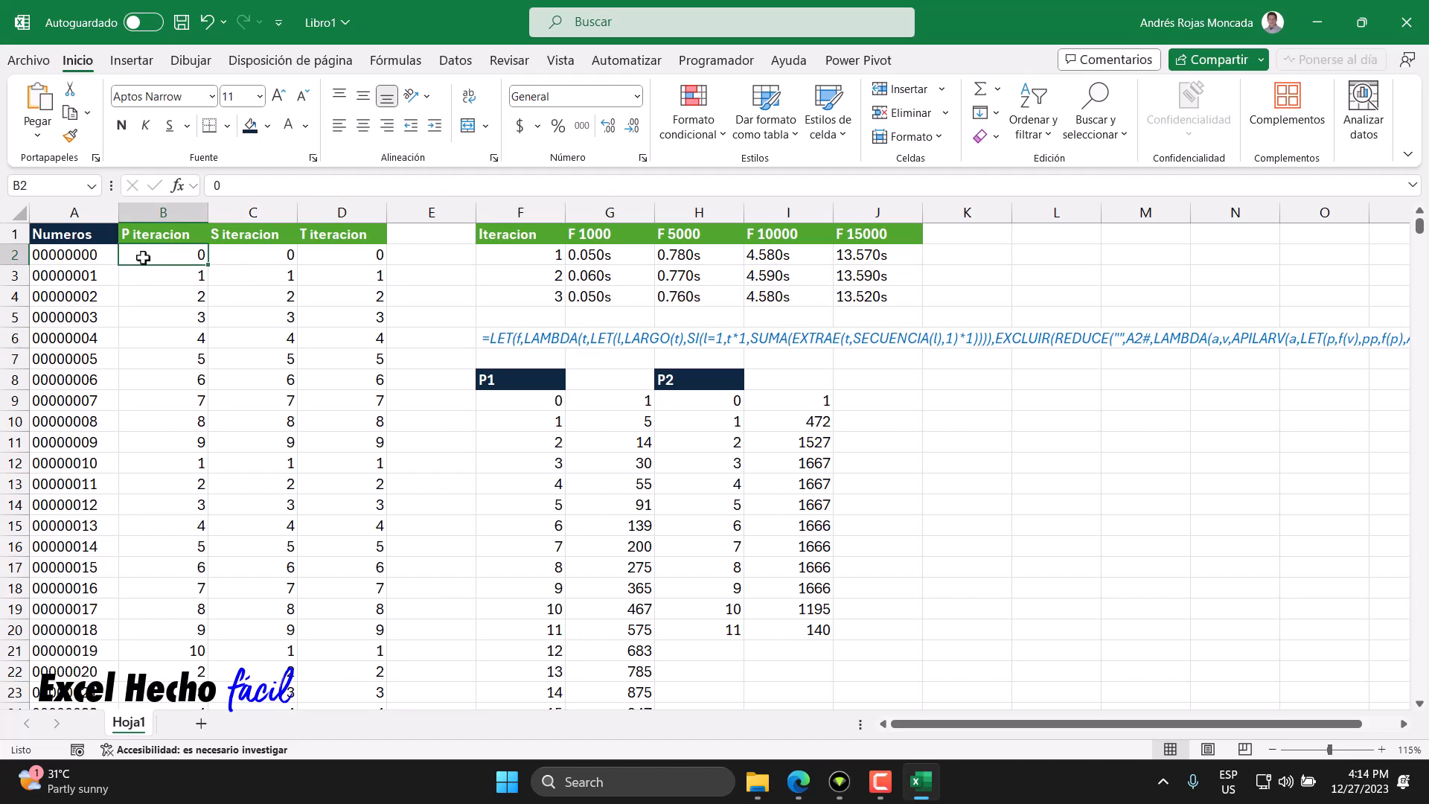
key("shift+Right")
key("ctrl+shift+Down")
key("shift+Right")
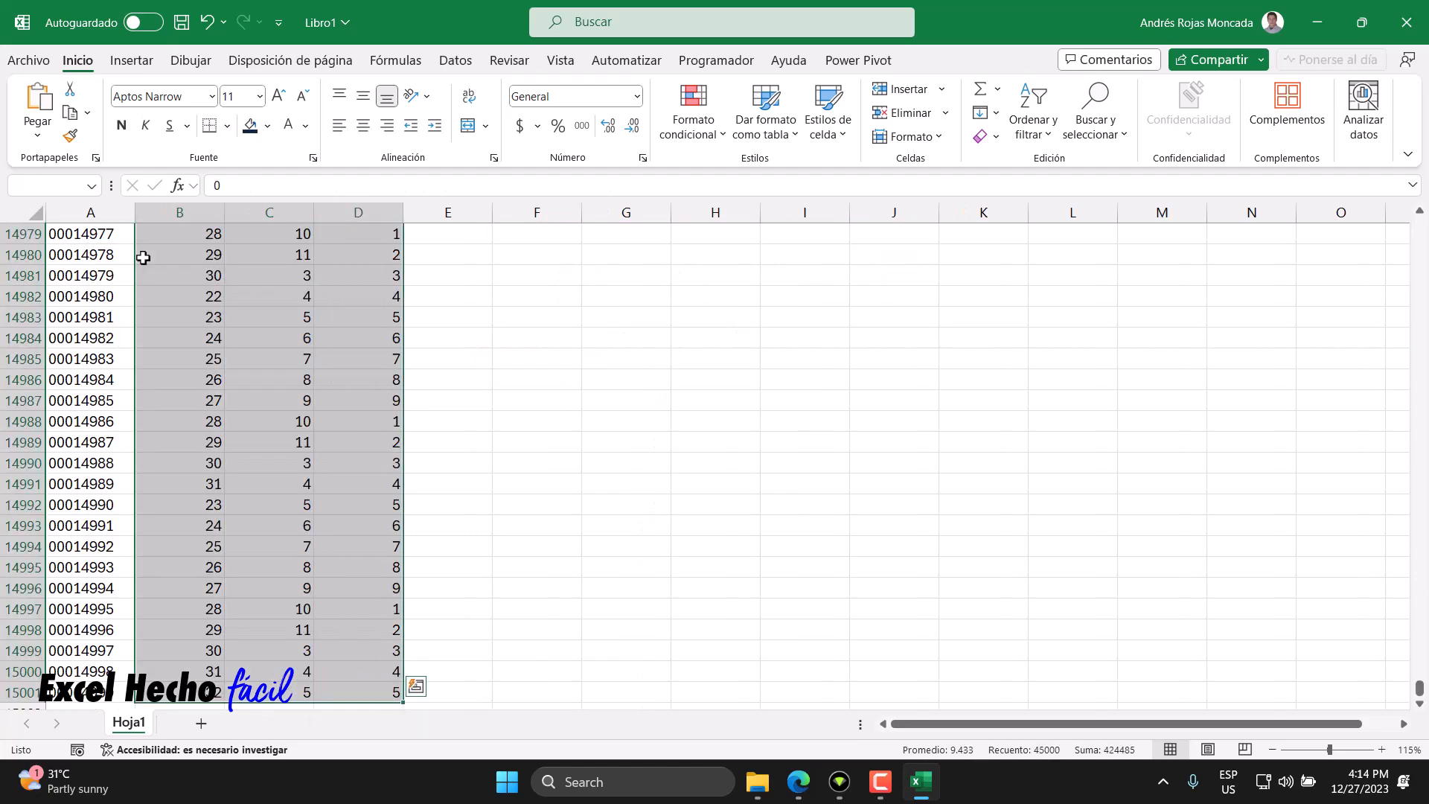
key("Delete")
- Paste the copied LET/LAMBDA formula into B2 and turn off text wrapping for the cell
left_click(143, 258)
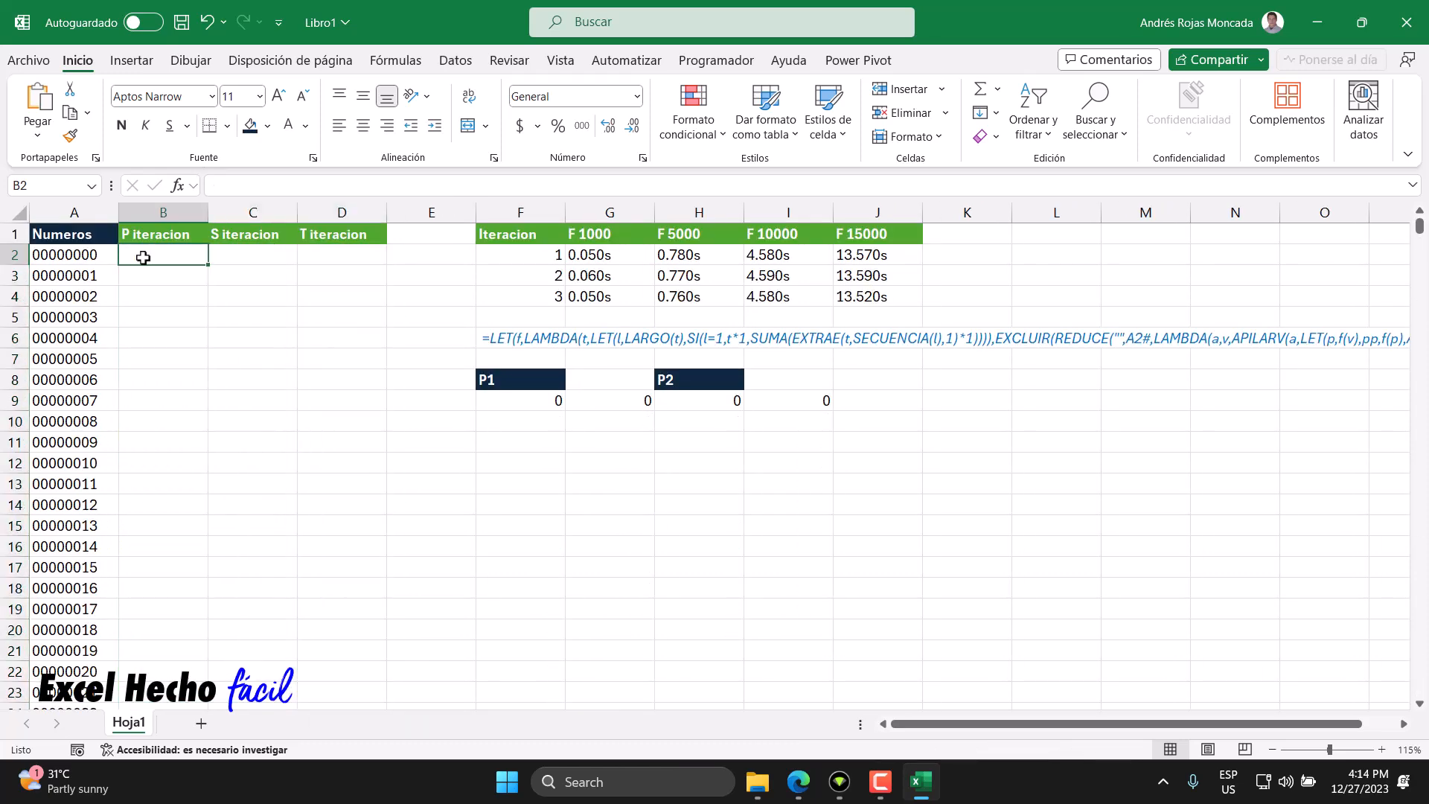
double_click(143, 258)
key("ctrl+v")
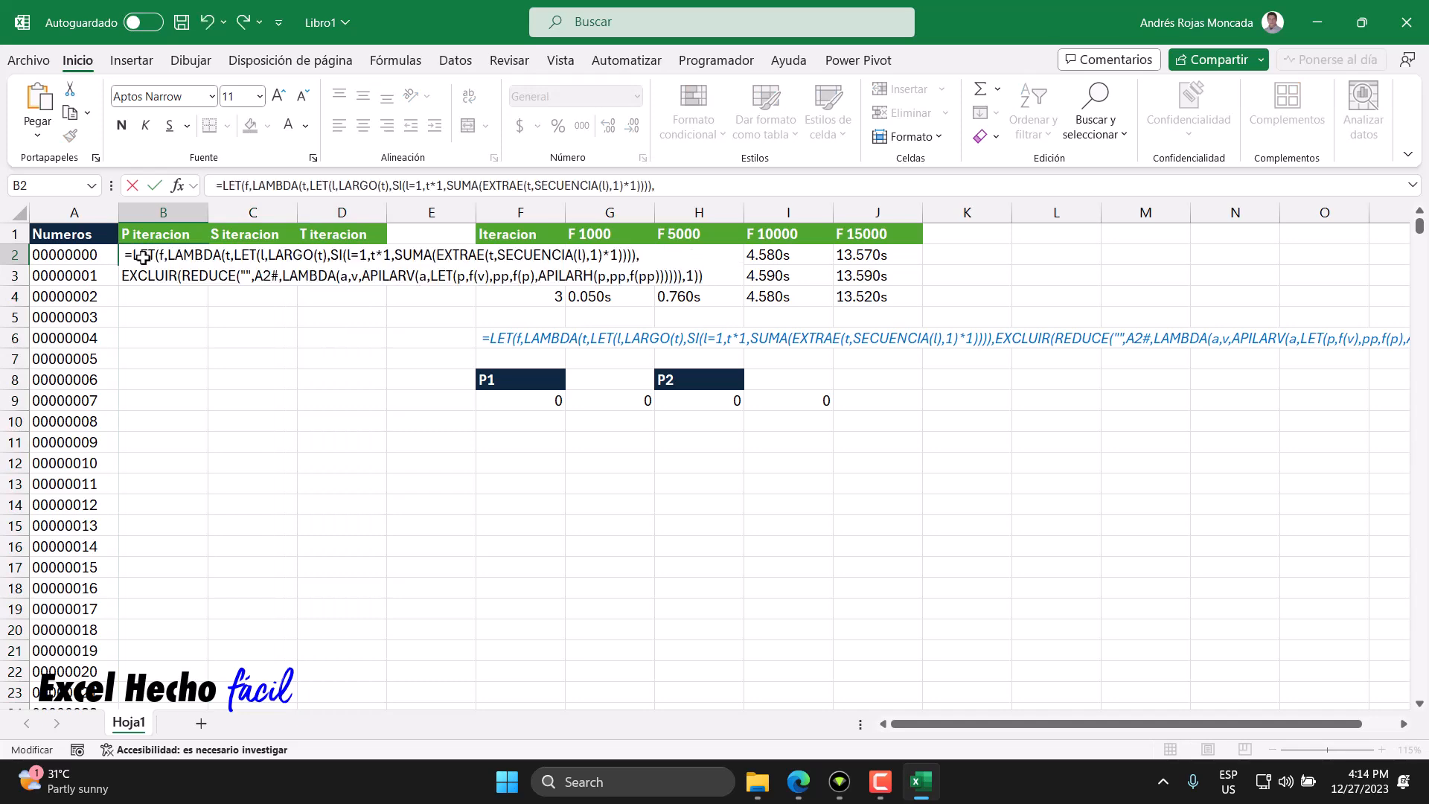
key("ctrl+Return")
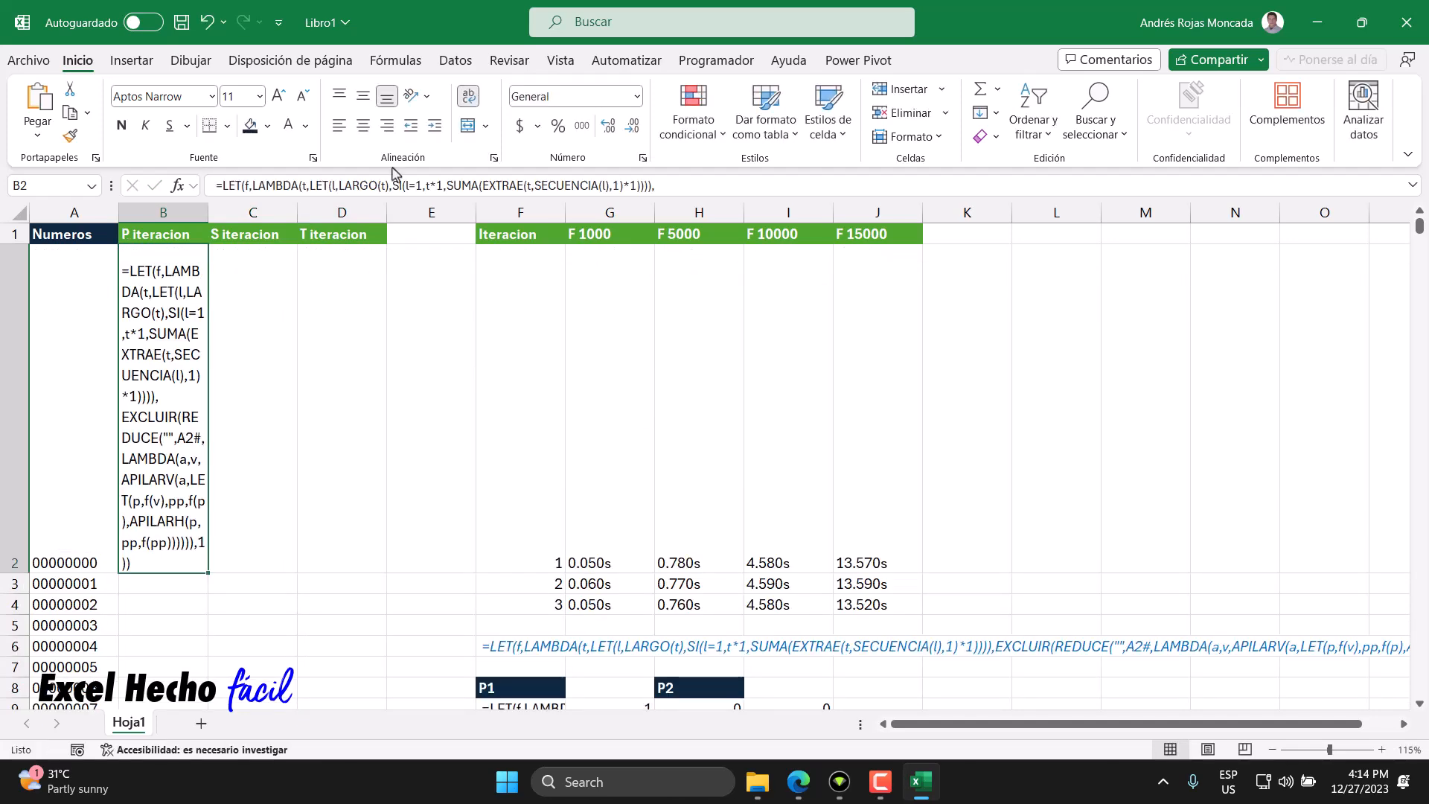
left_click(470, 101)
- Edit B2's formula to re-point its array argument to A2# and enter it
double_click(127, 255)
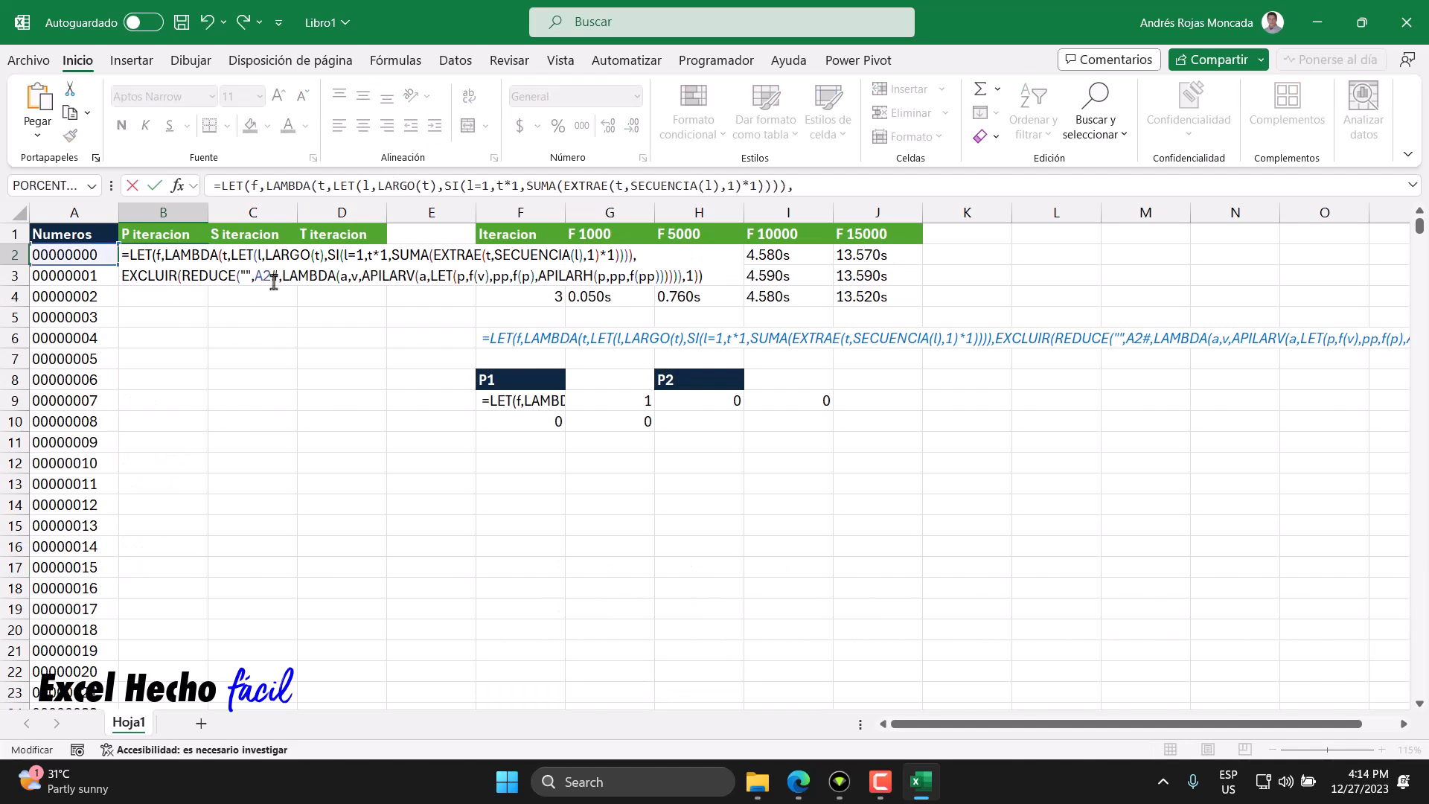
left_click_drag(278, 278, 254, 278)
left_click(68, 254)
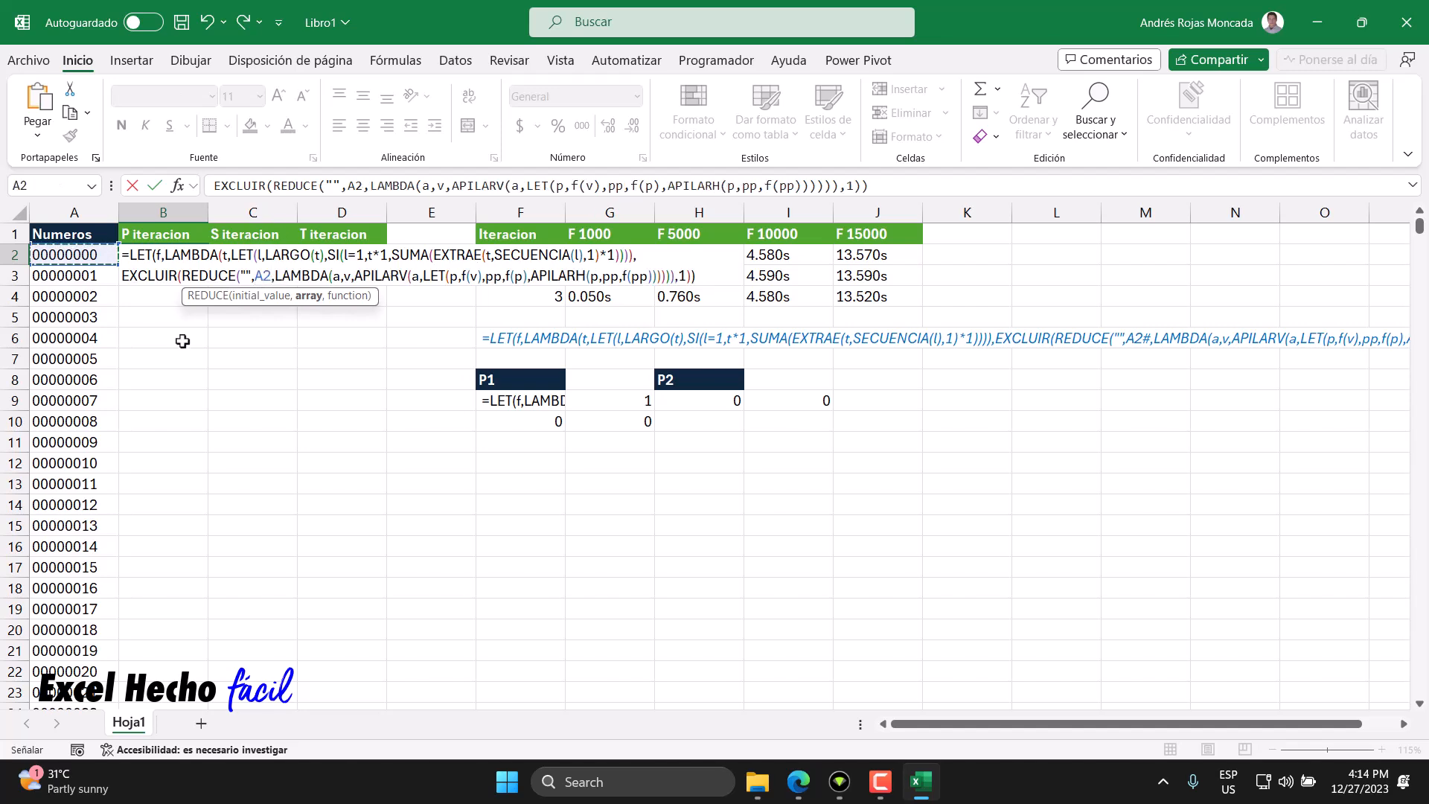
type("#")
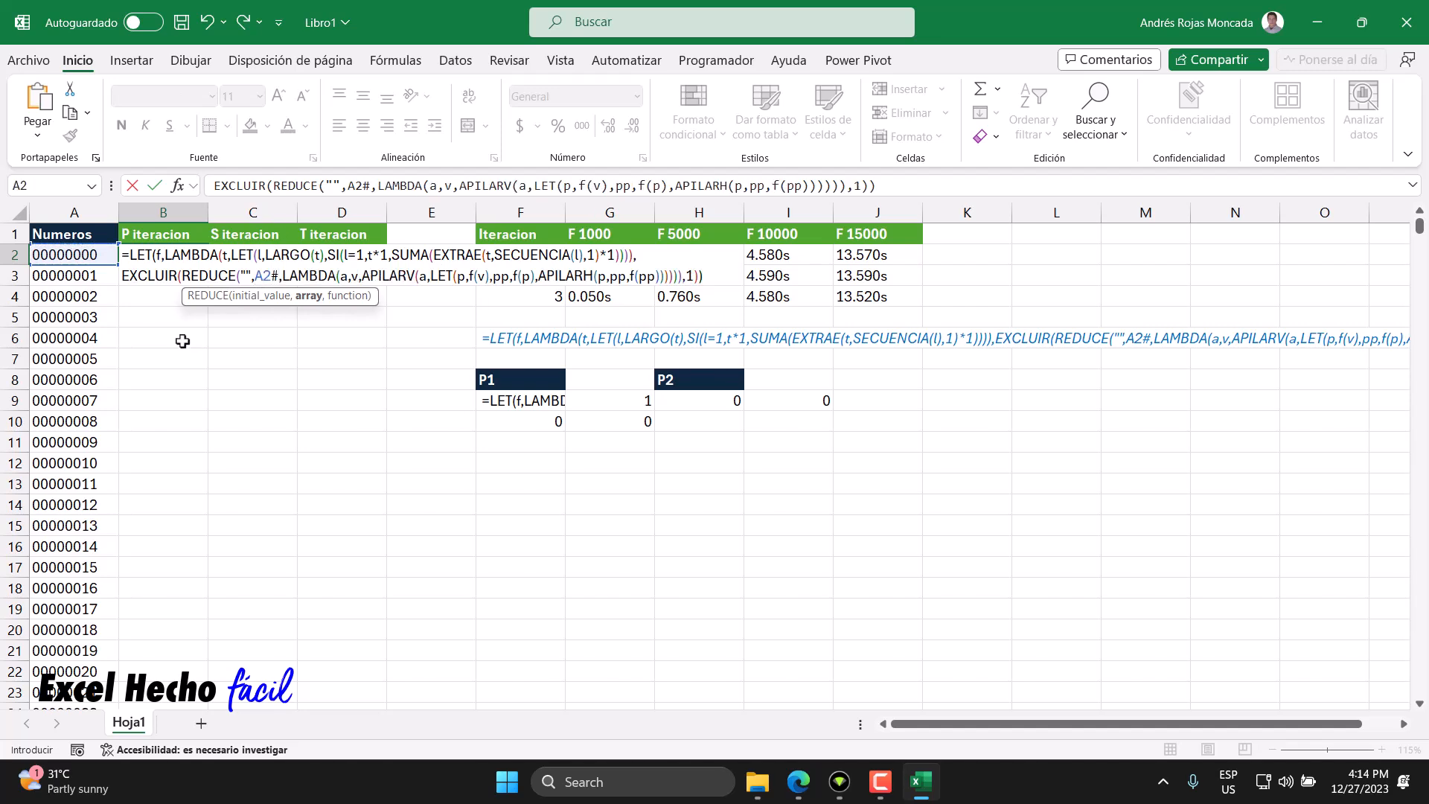
key("Return")
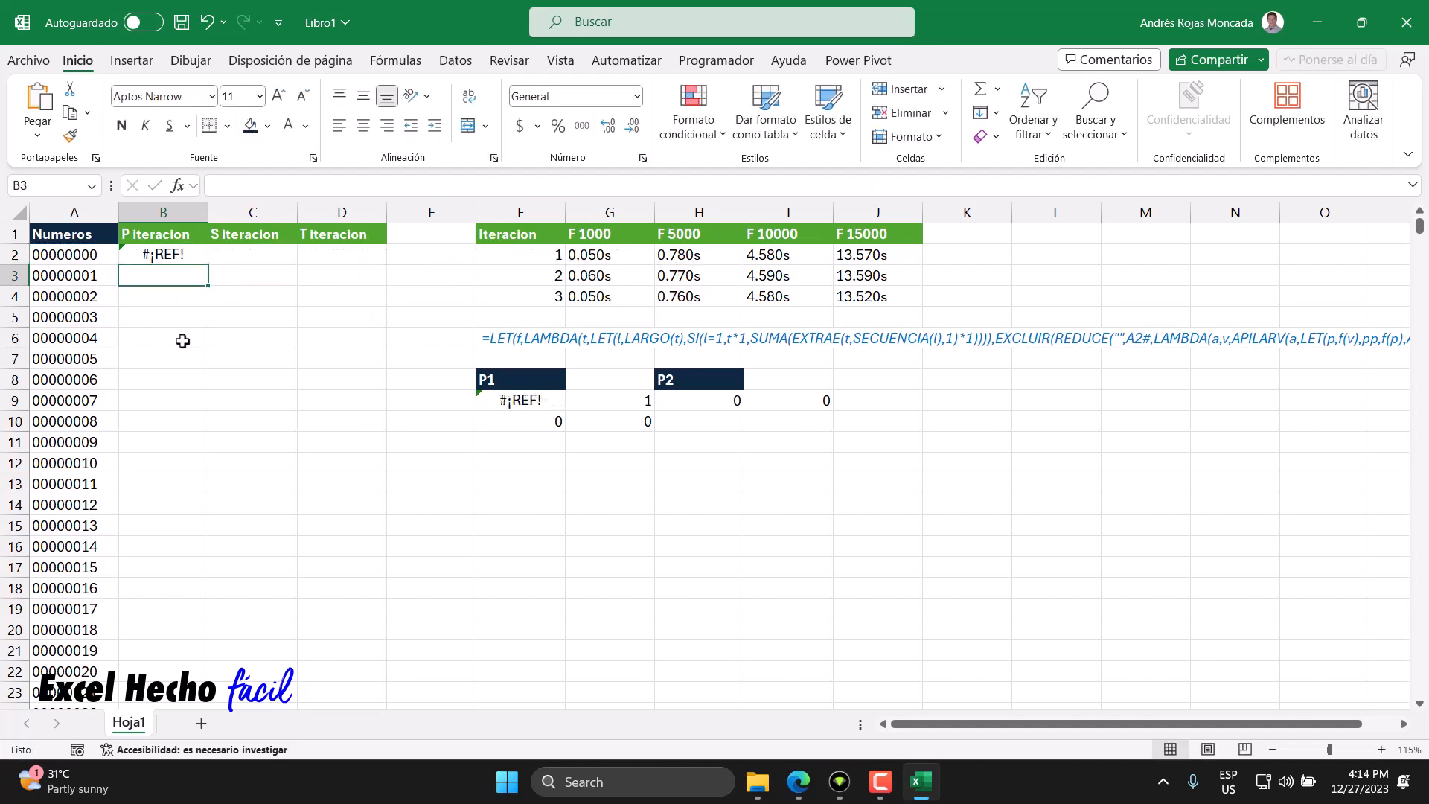
- Clear the number list from A2:A15001
left_click(87, 257)
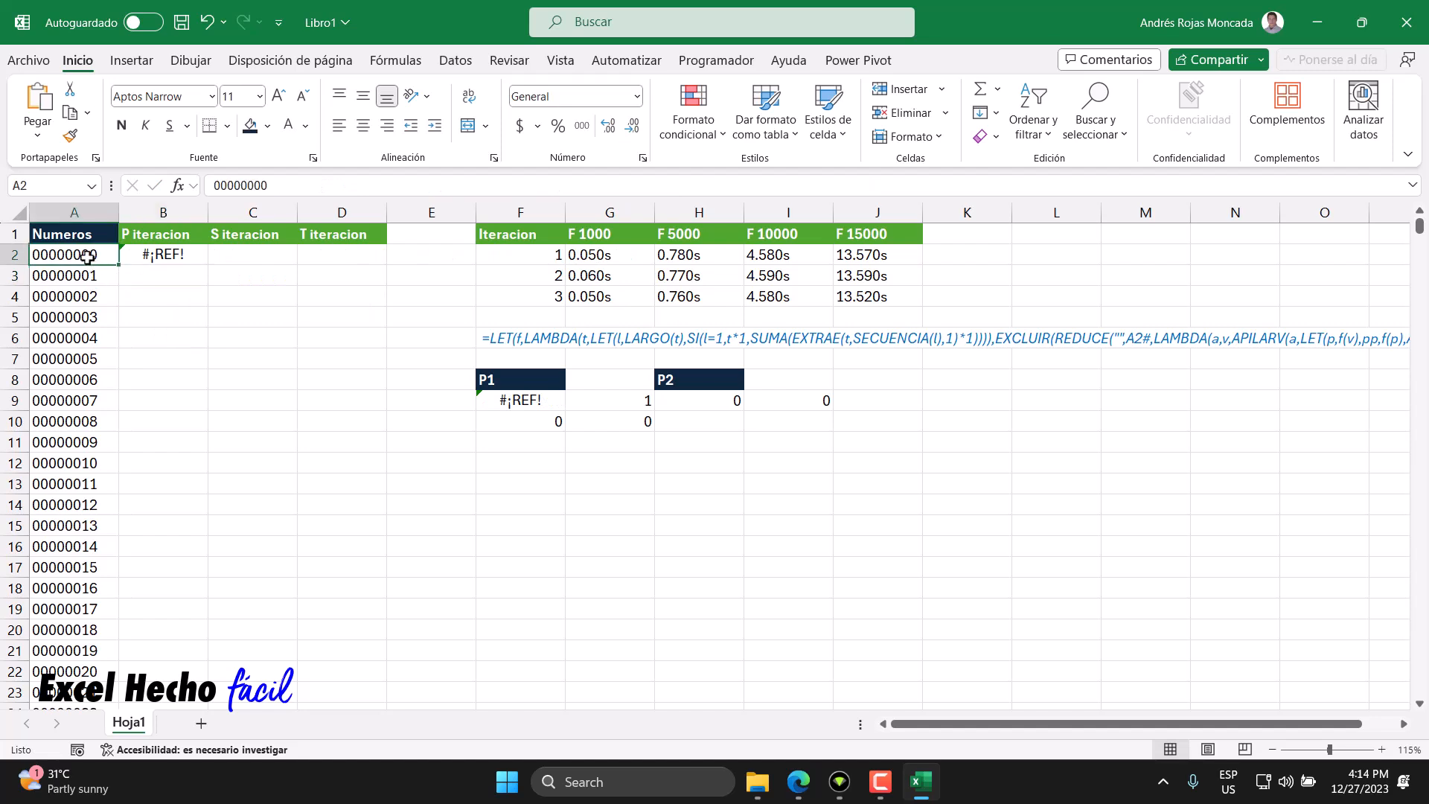
key("ctrl+shift+Down")
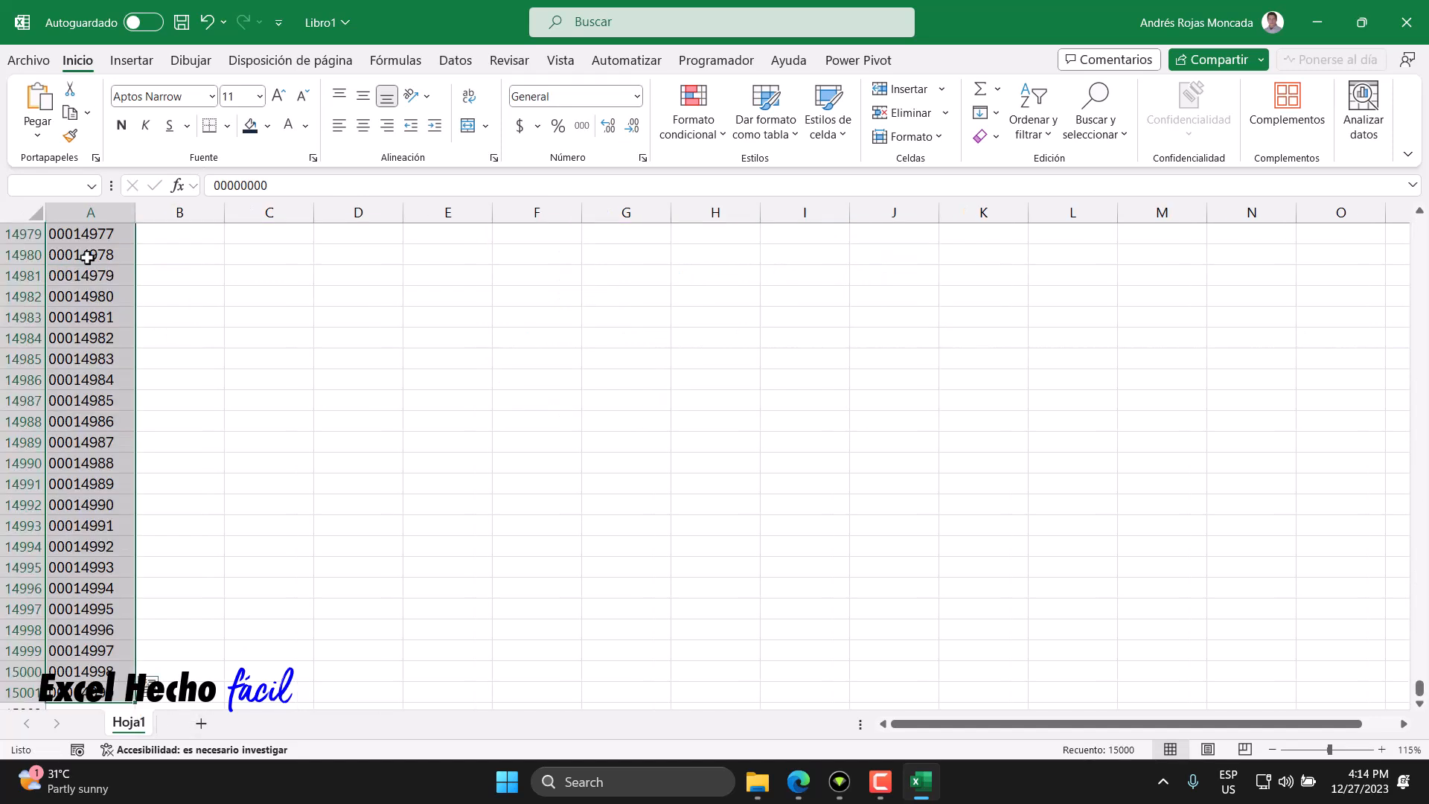
key("Delete")
key("ctrl+BackSpace")
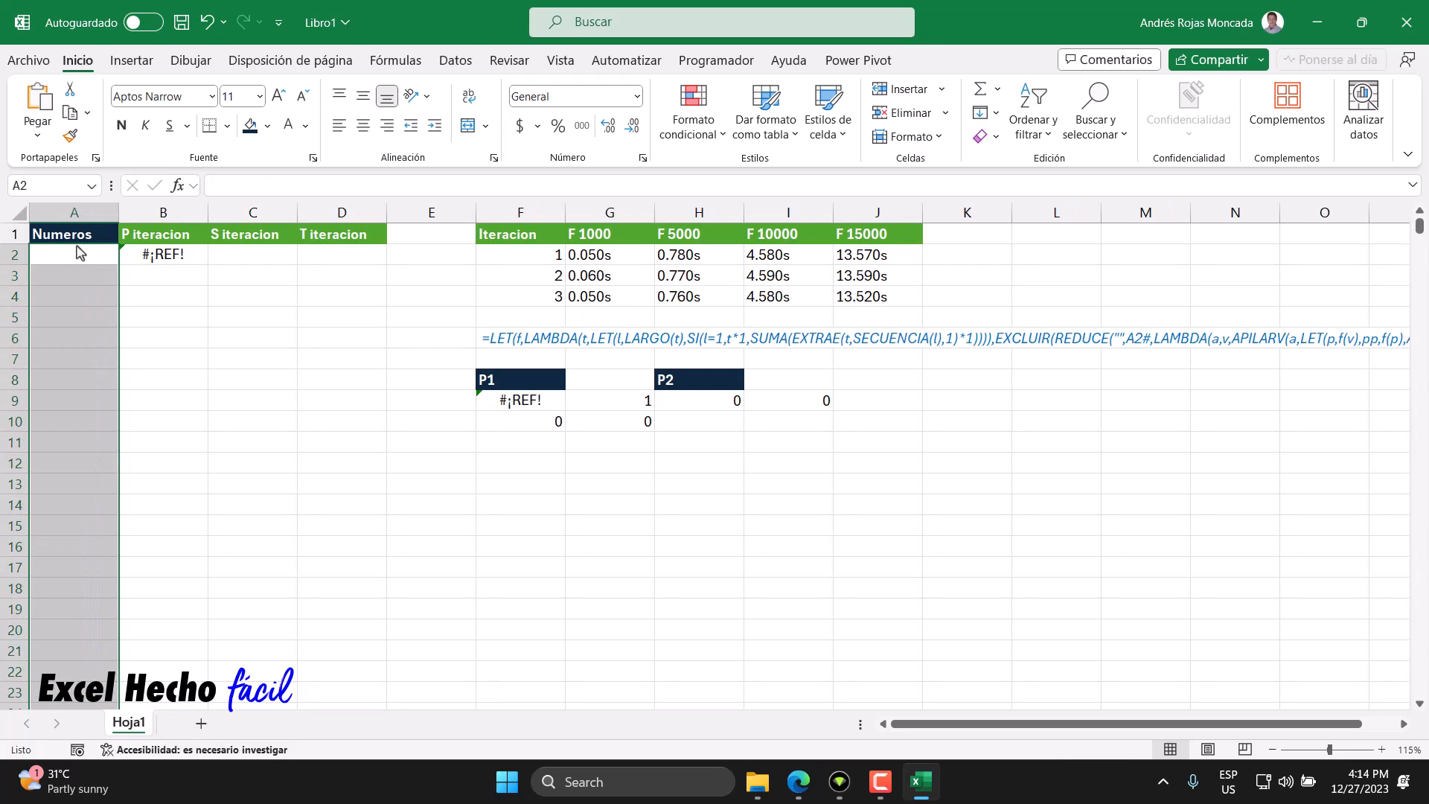
- Enter a formula in A2 that generates 10000 numbers starting at 0 as eight-digit text using TEXTO with SECUENCIA and format "00000000"
left_click(82, 256)
type("=tex")
key("Tab")
type("secu")
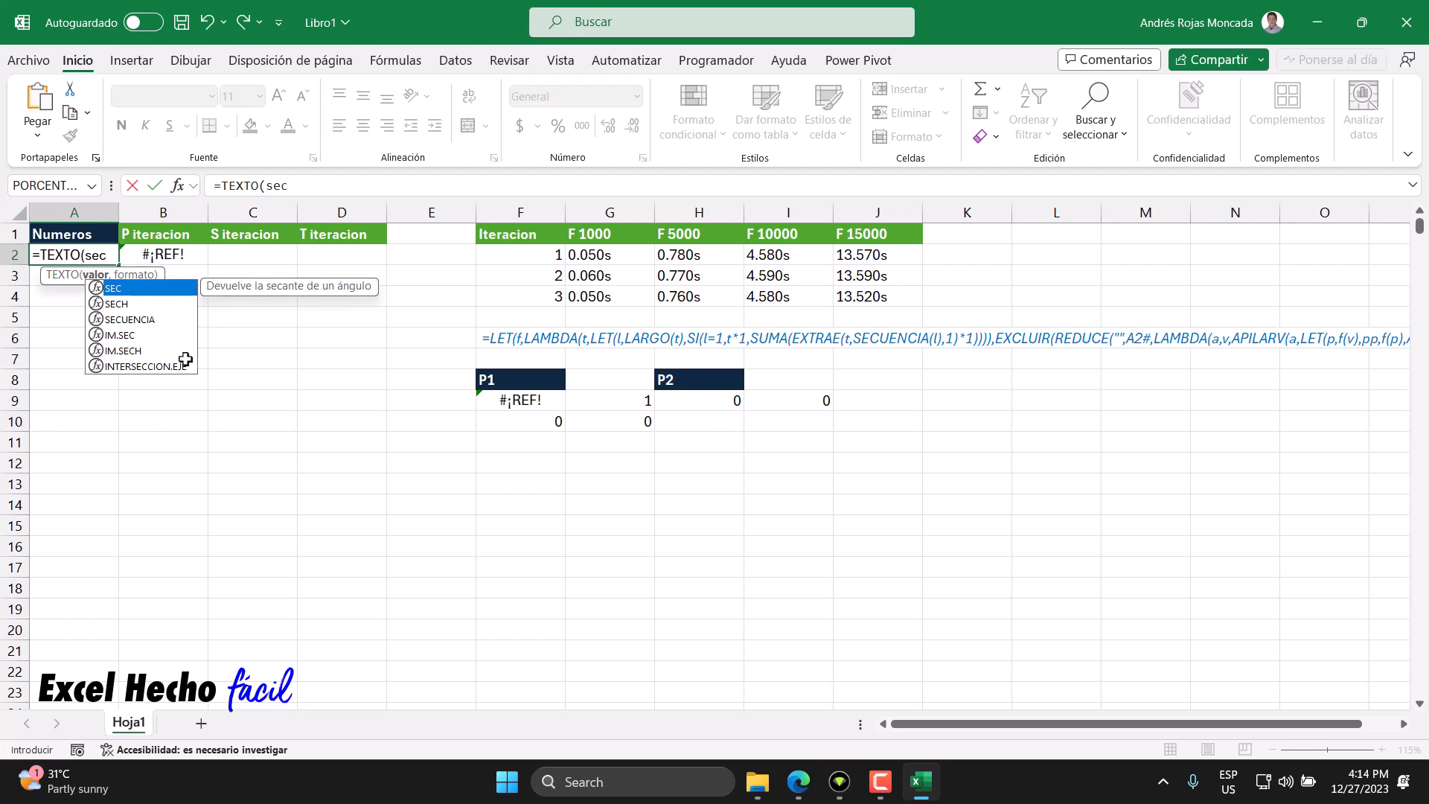
key("Tab")
type("10000")
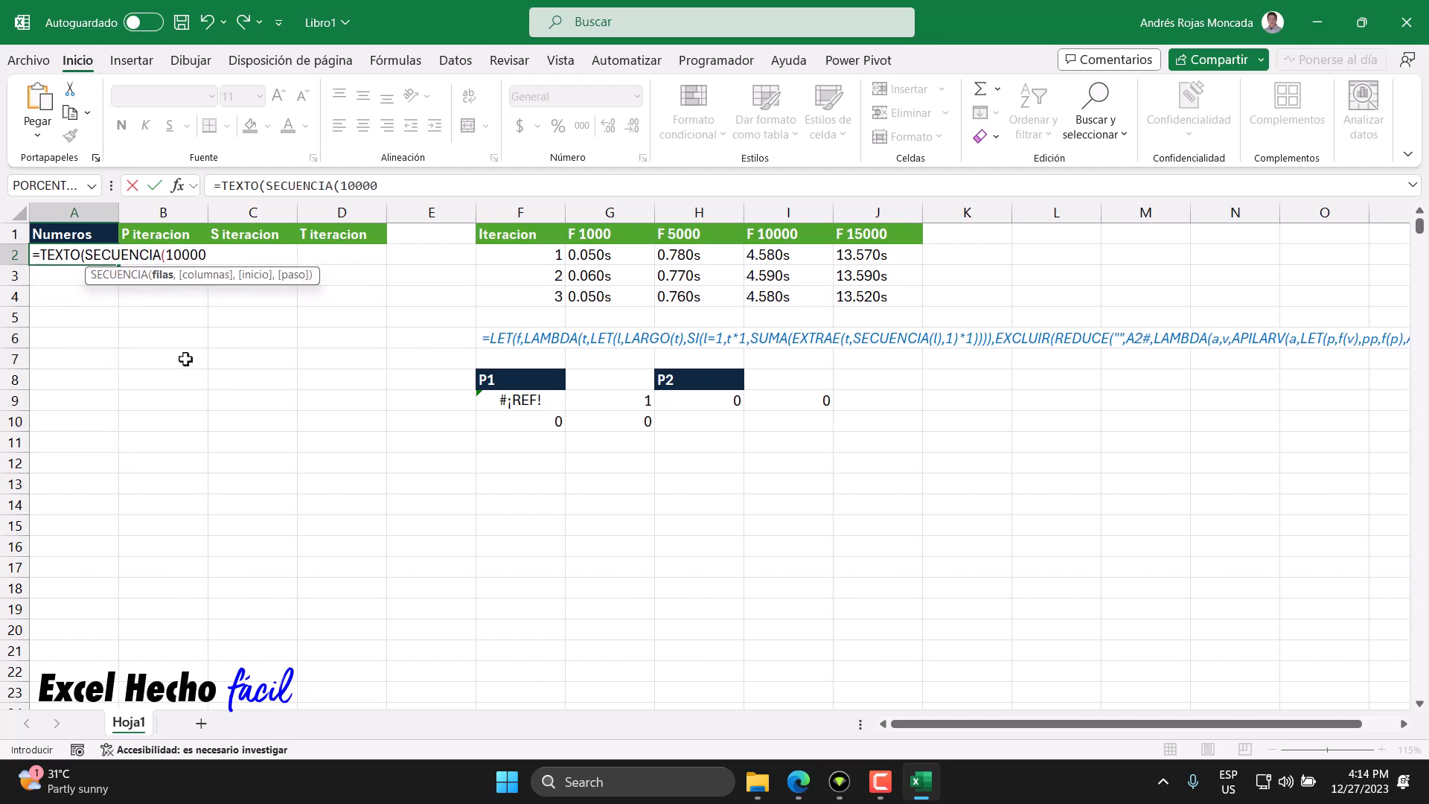
type(",1,0")
type(")")
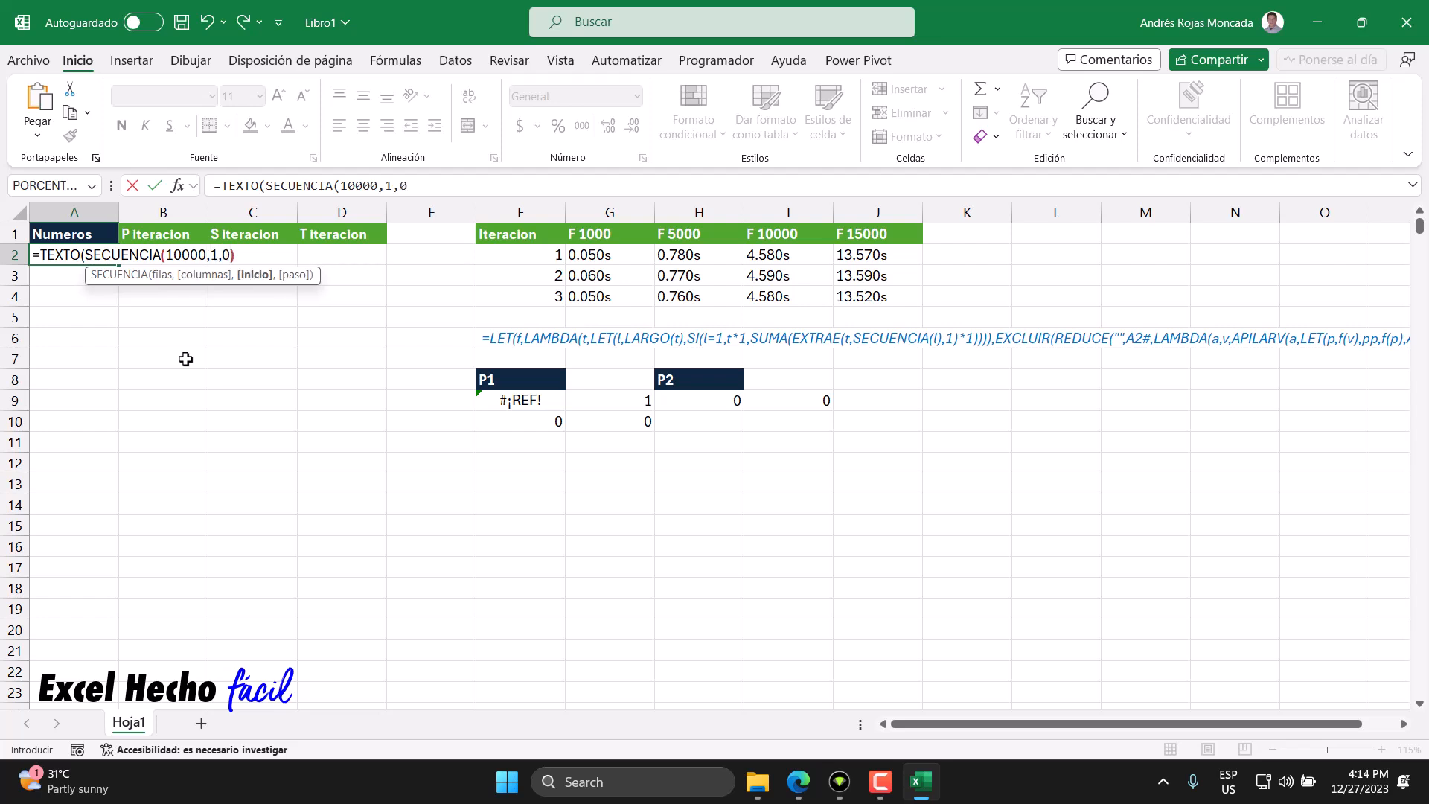
type(",\"")
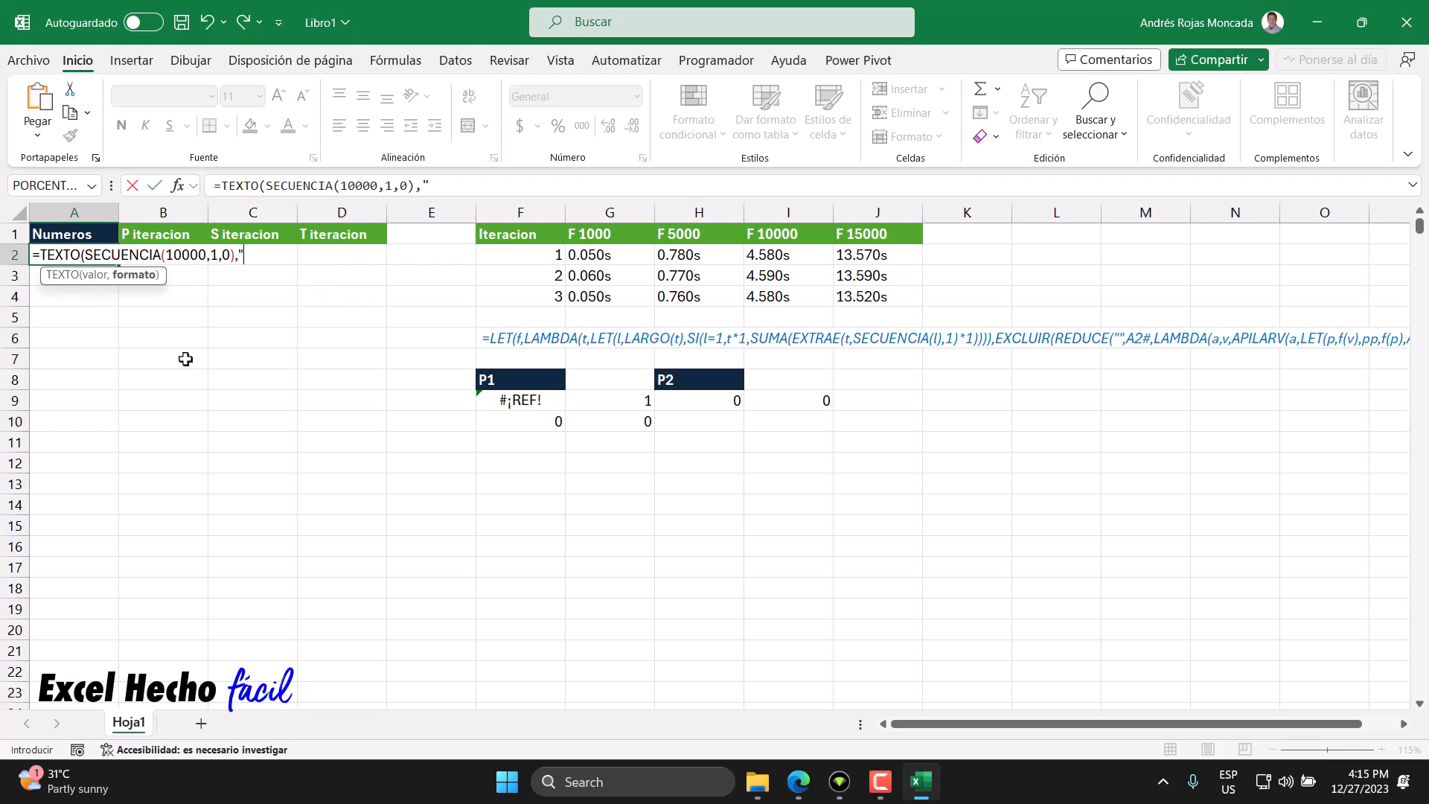
type("00000000\")")
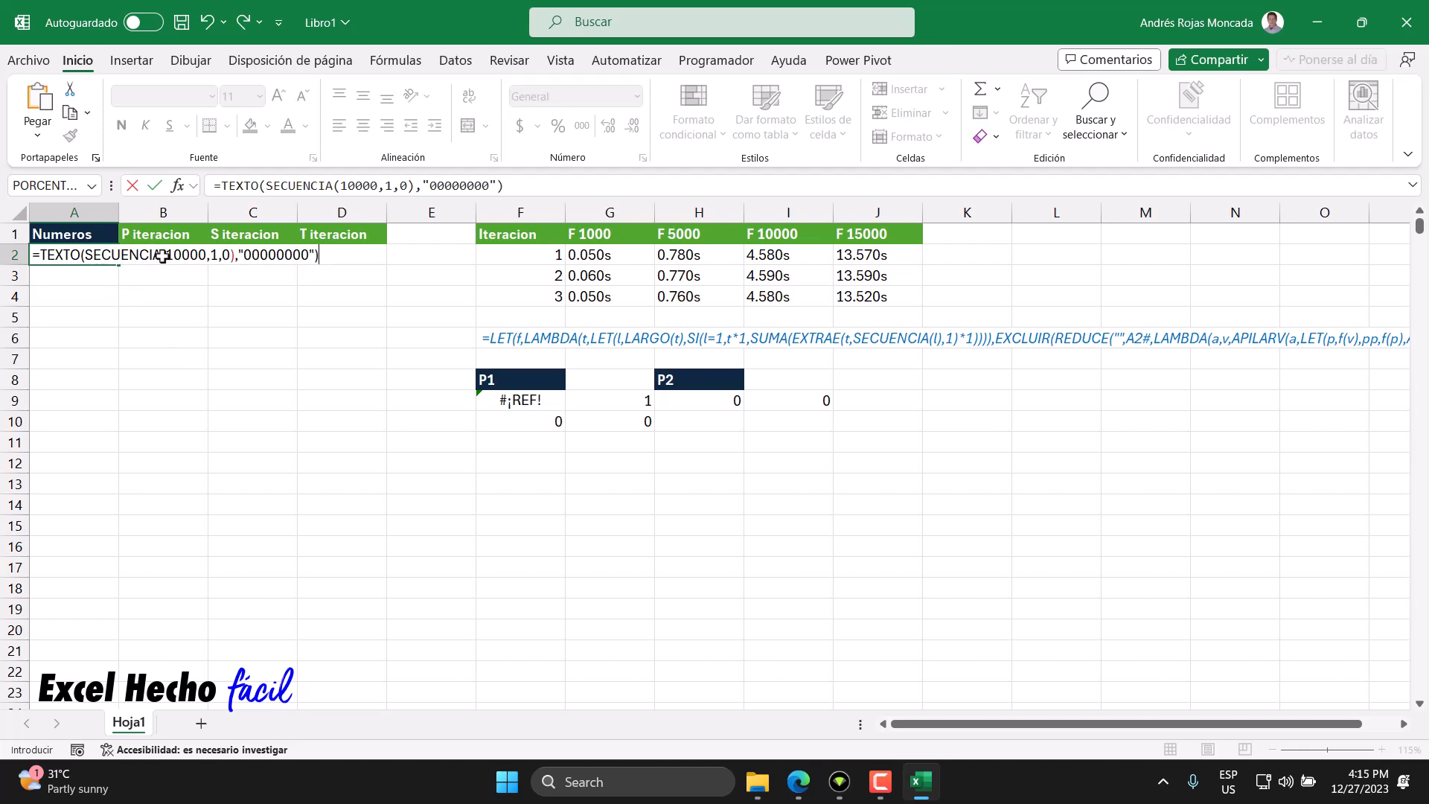
key("Return")
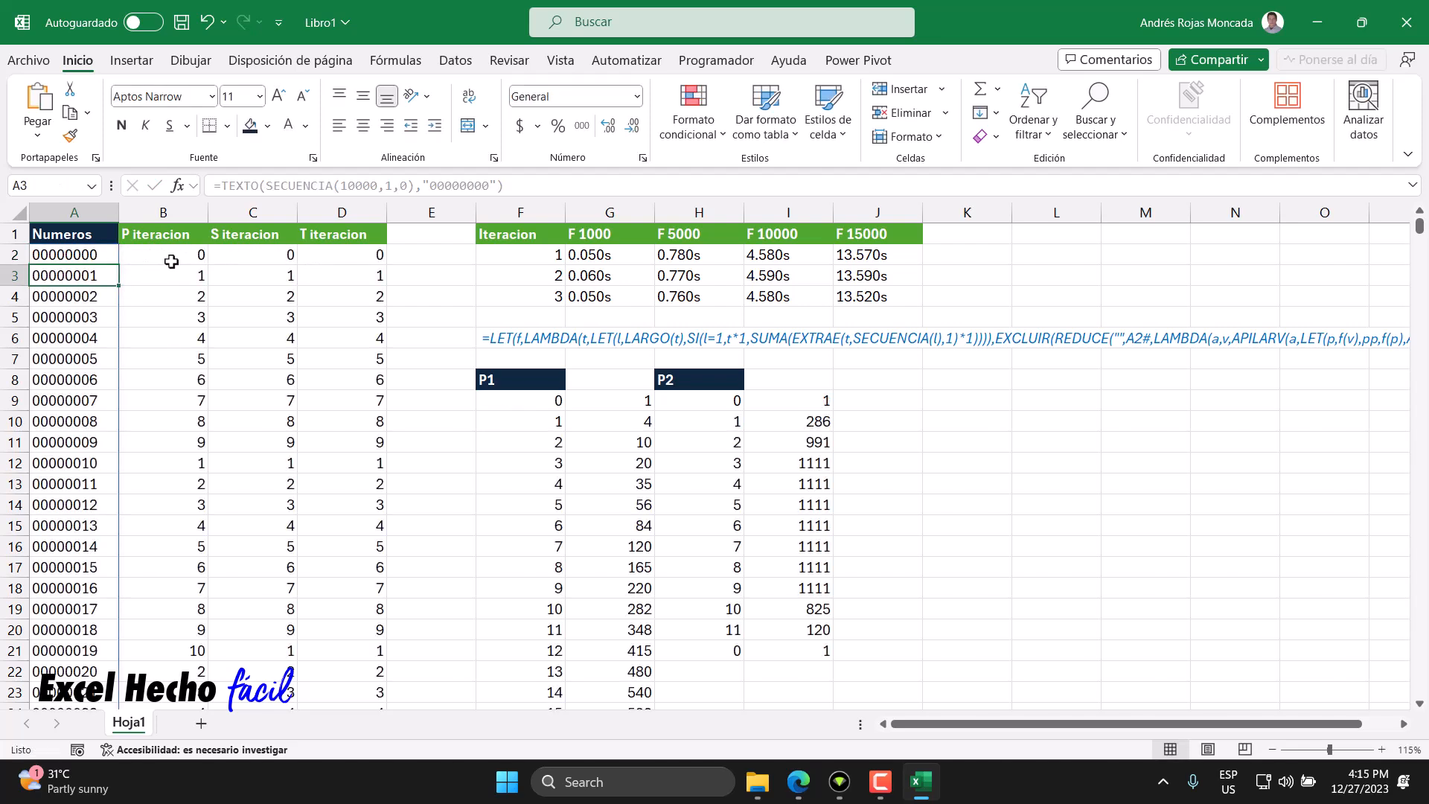
- Change the sequence size in A2's formula from 10000 to 20000 rows
left_click_drag(819, 463, 817, 587)
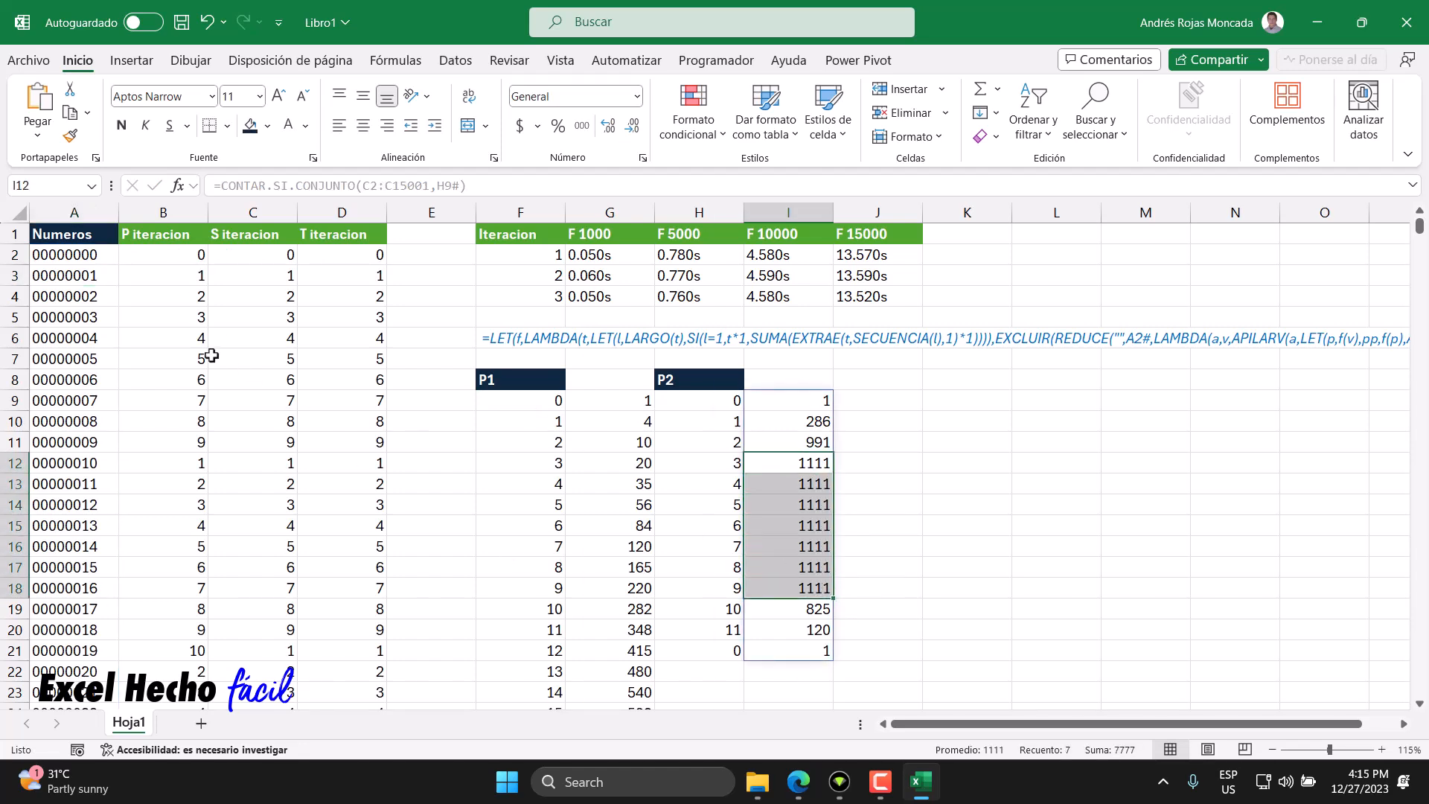
left_click(140, 253)
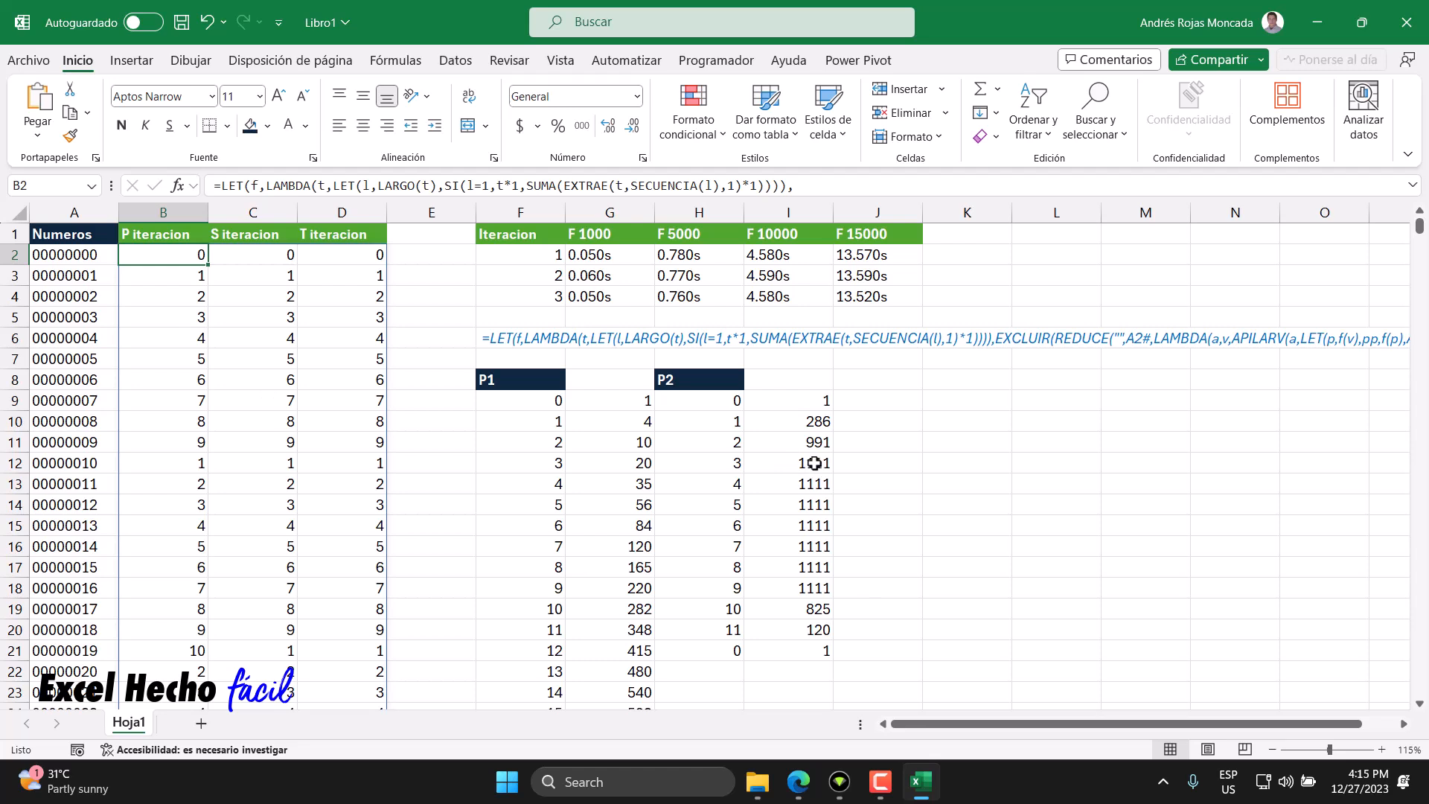
left_click(83, 258)
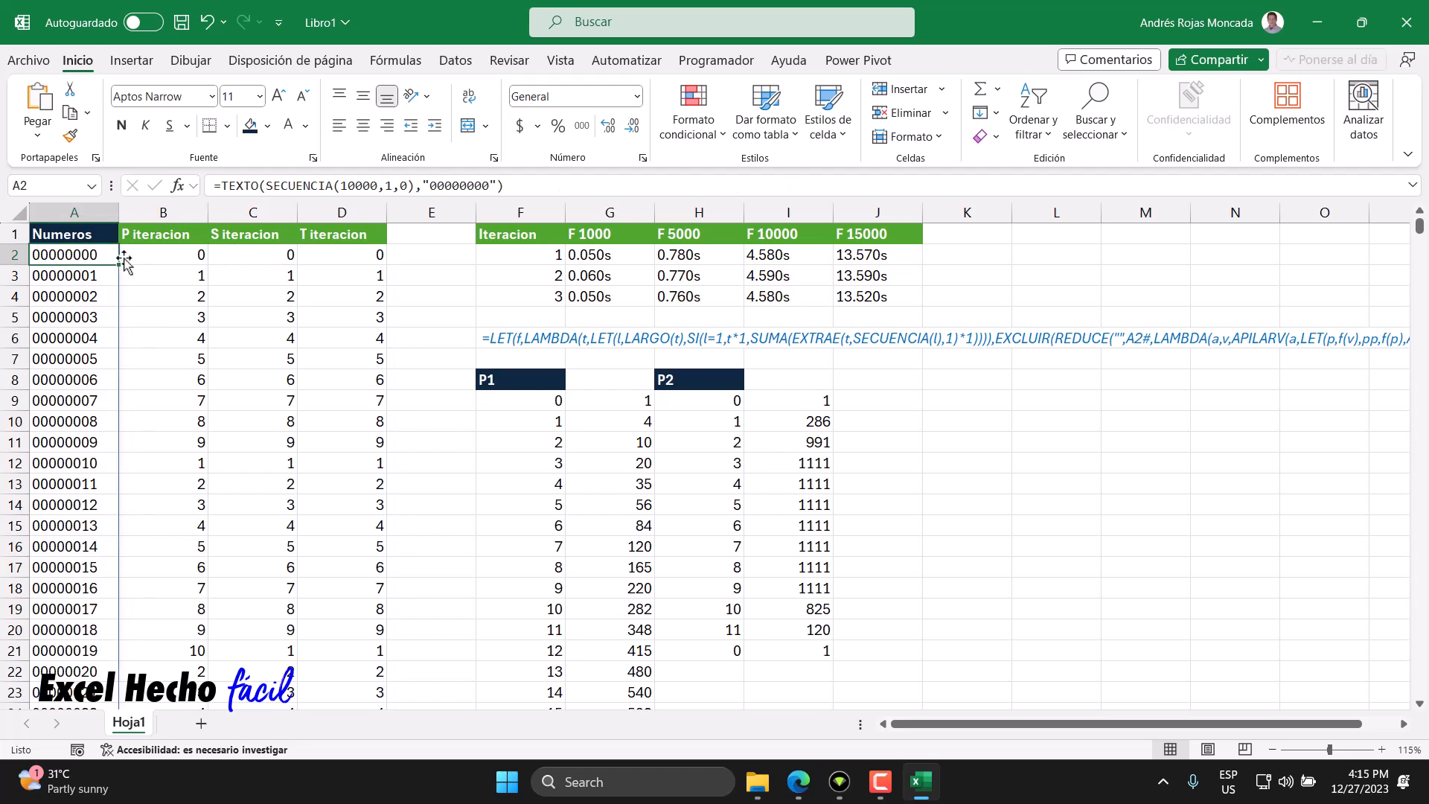
left_click(343, 186)
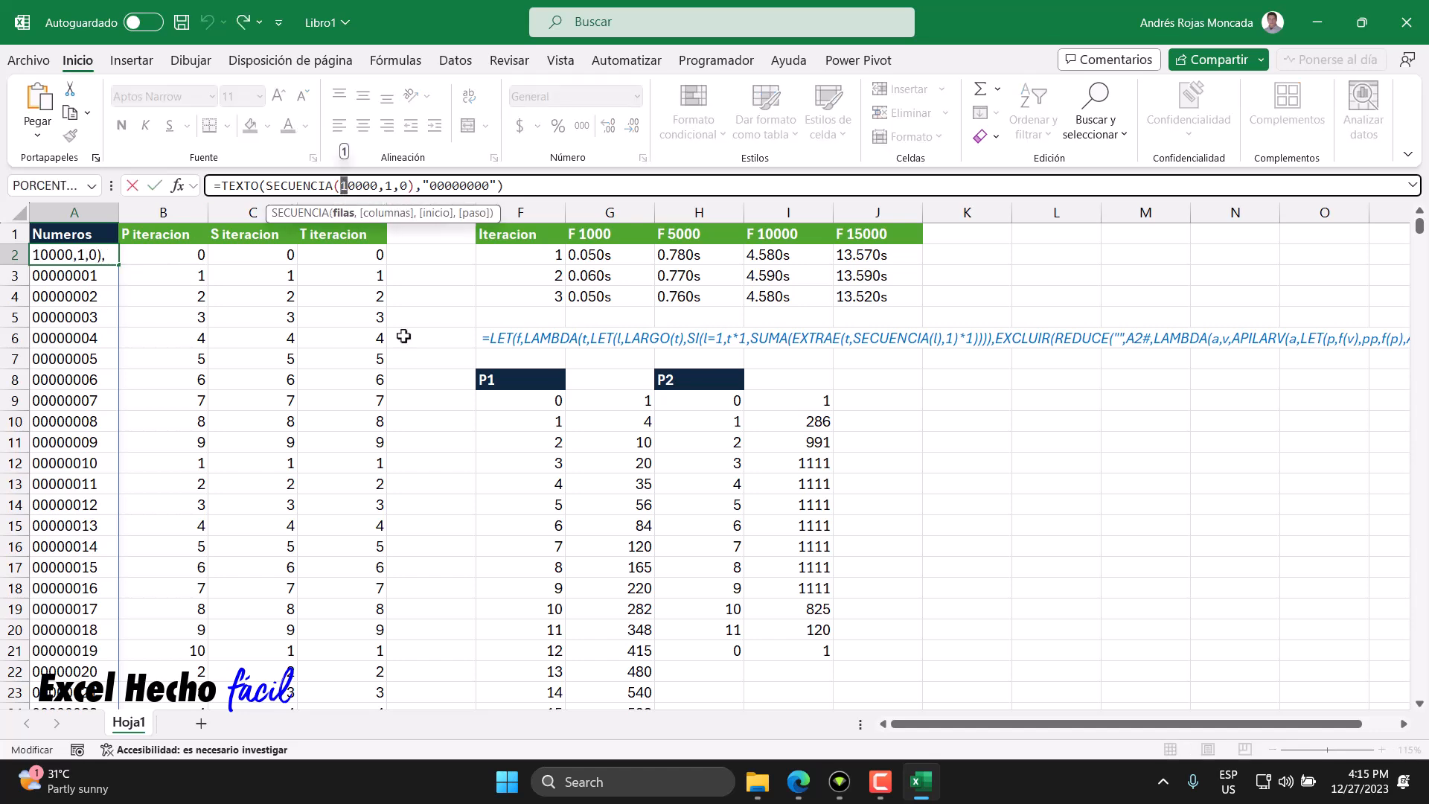
type("2")
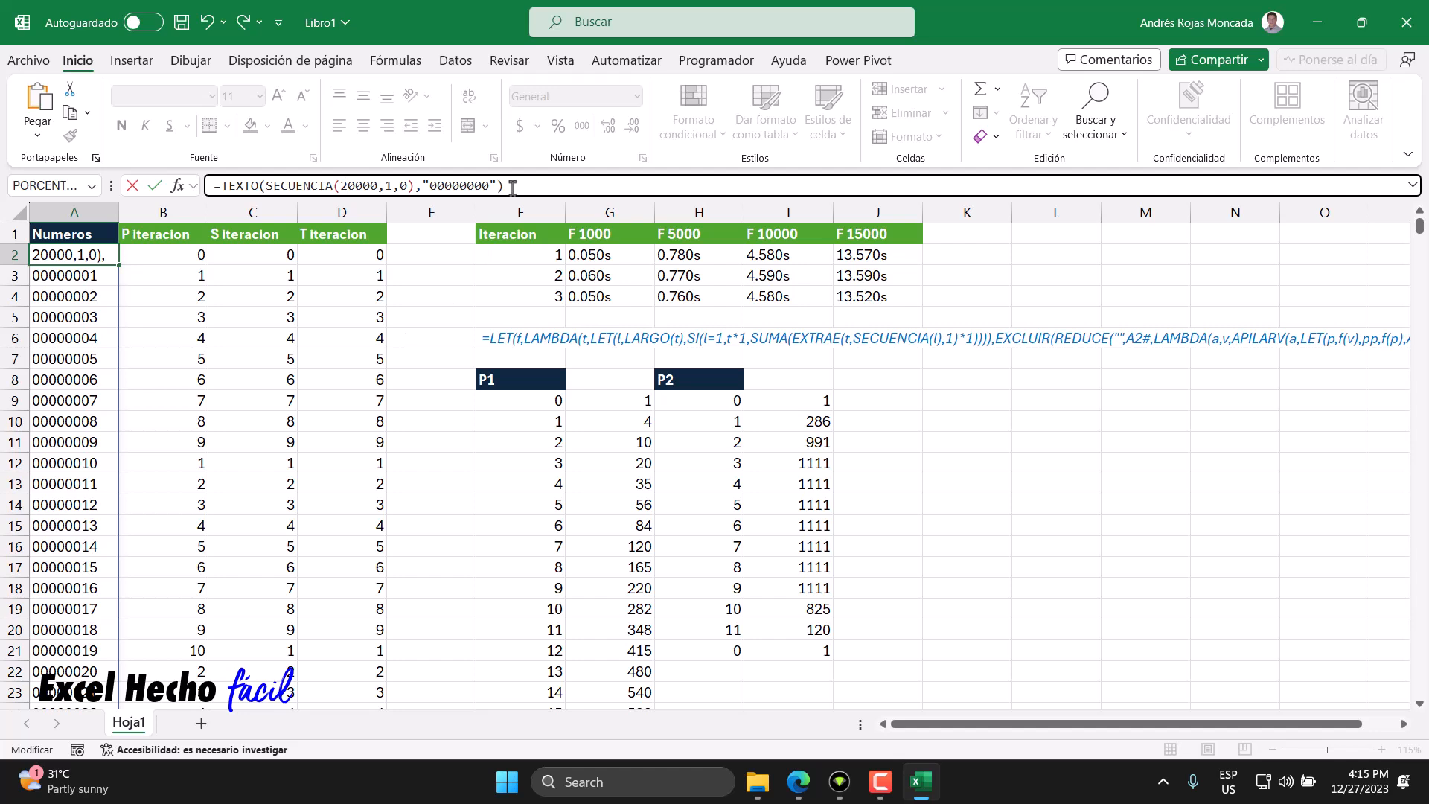
key("Return")
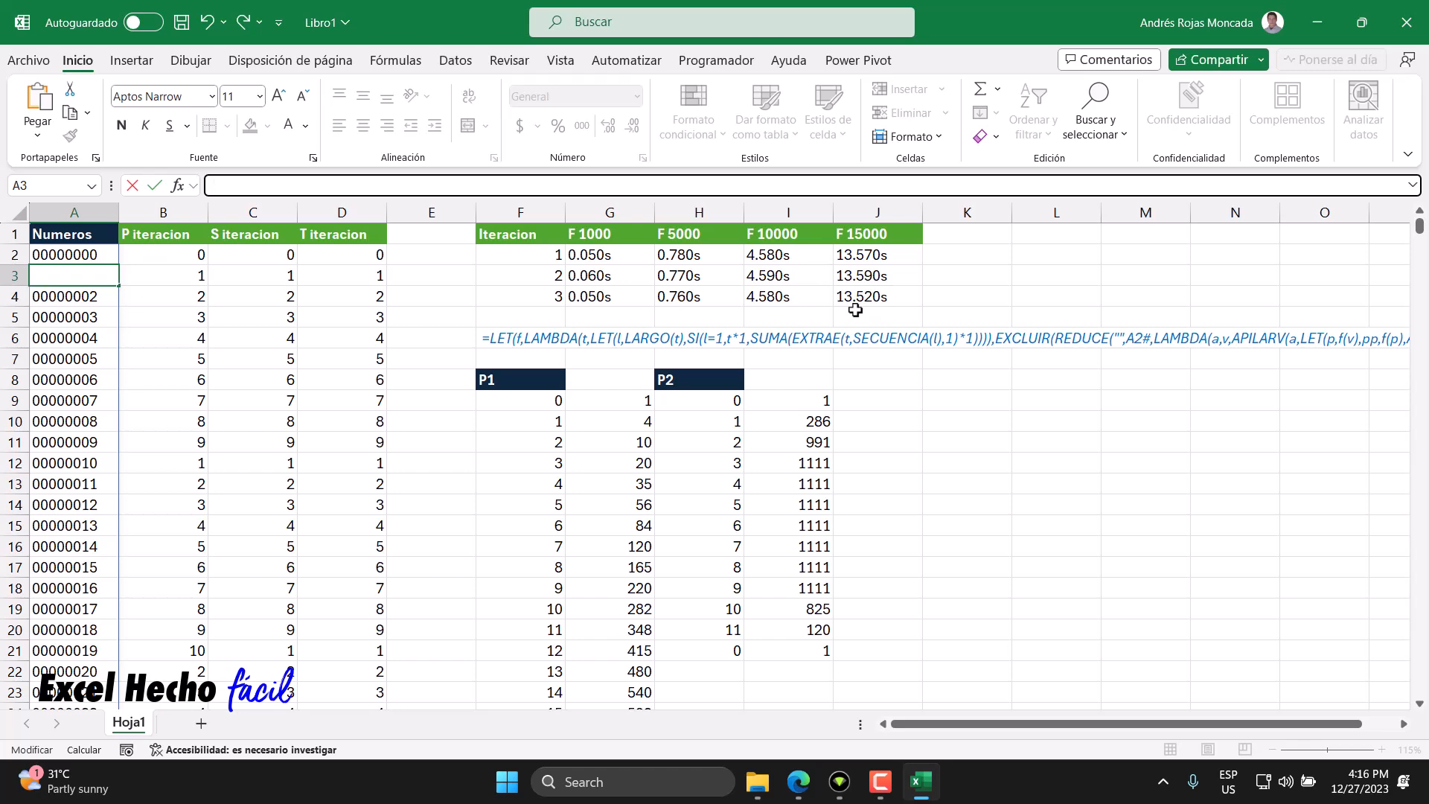
- Inspect the extended number list down to its last row and the adjacent result columns
left_click(86, 255)
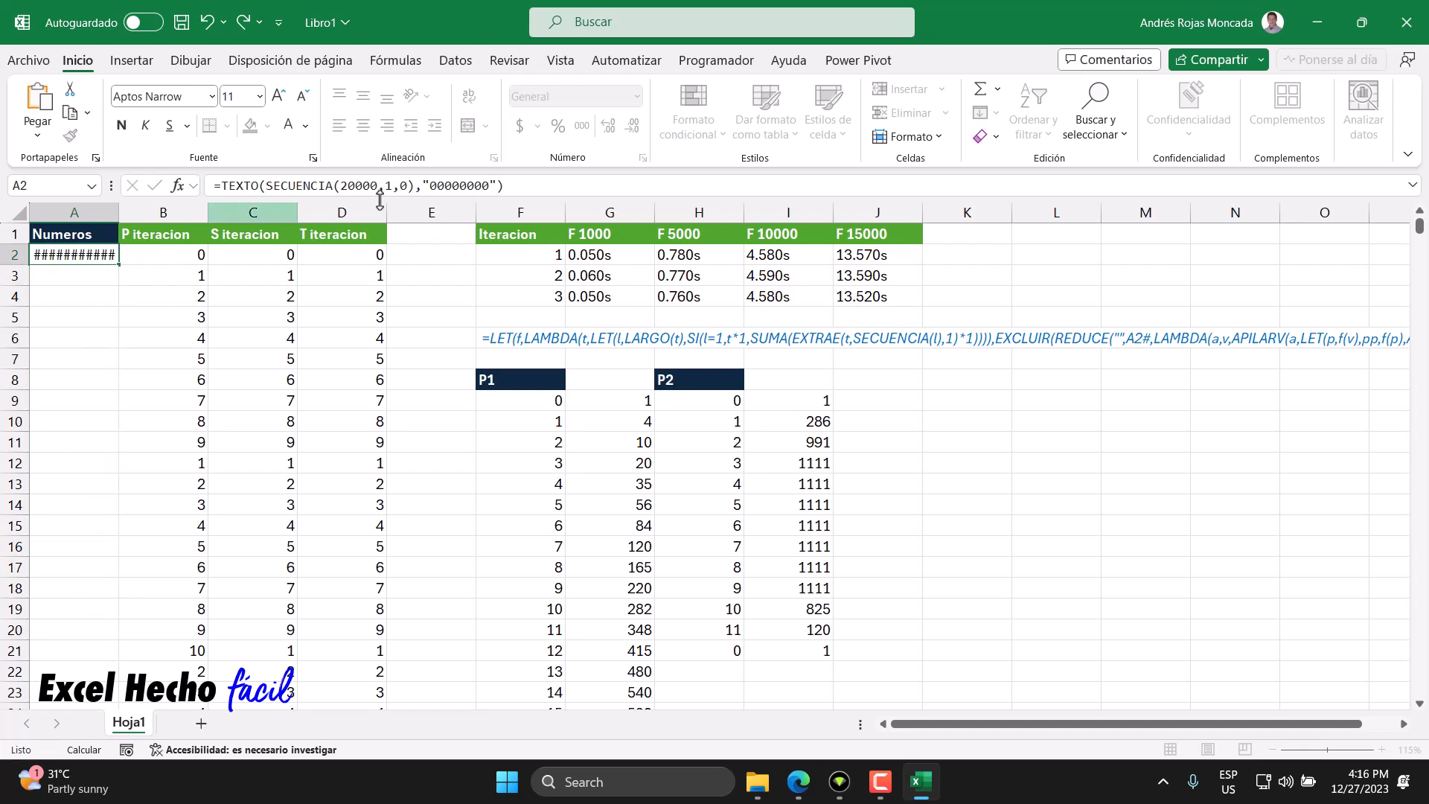
left_click_drag(430, 185, 444, 185)
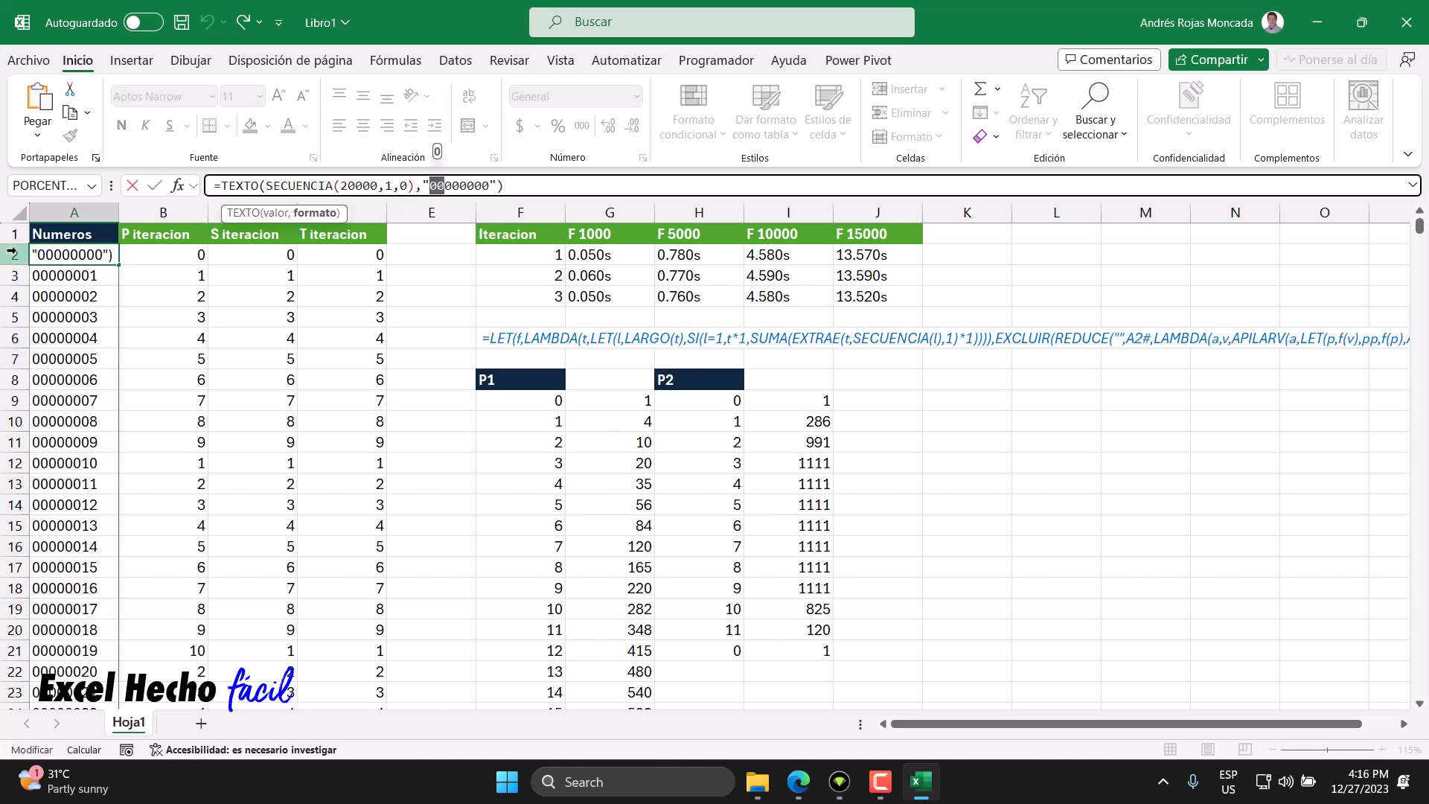
key("Escape")
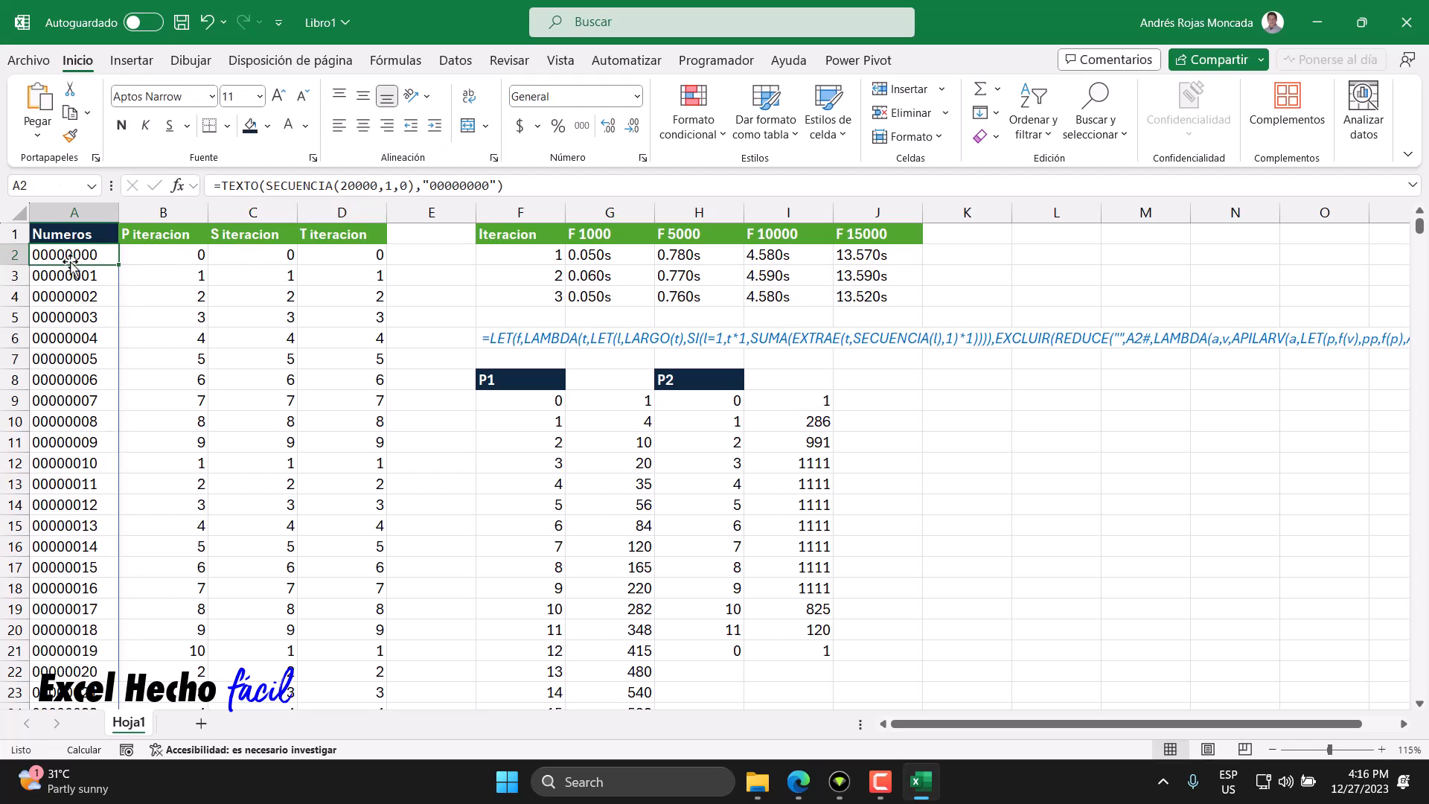
key("ctrl+Down")
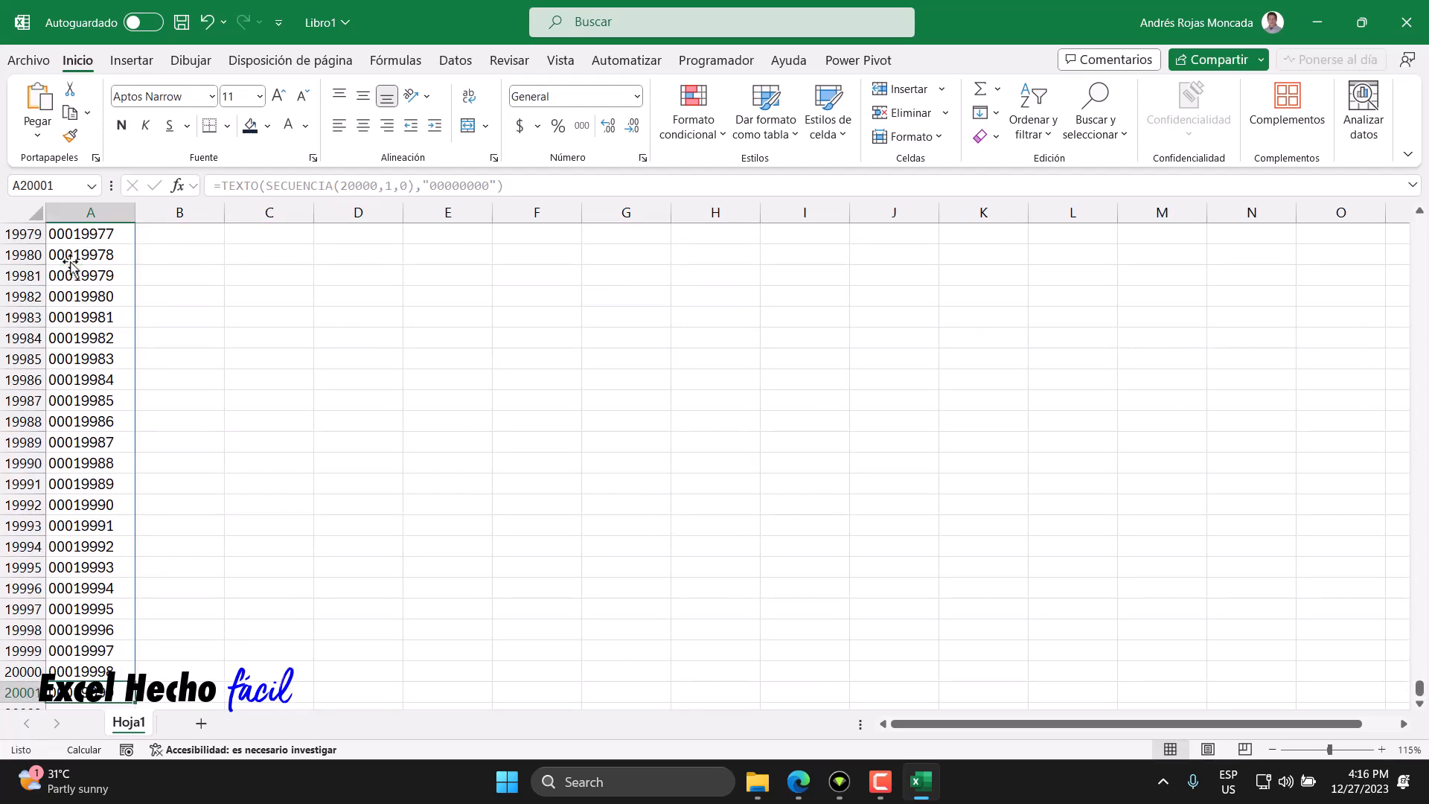
key("ctrl+Up")
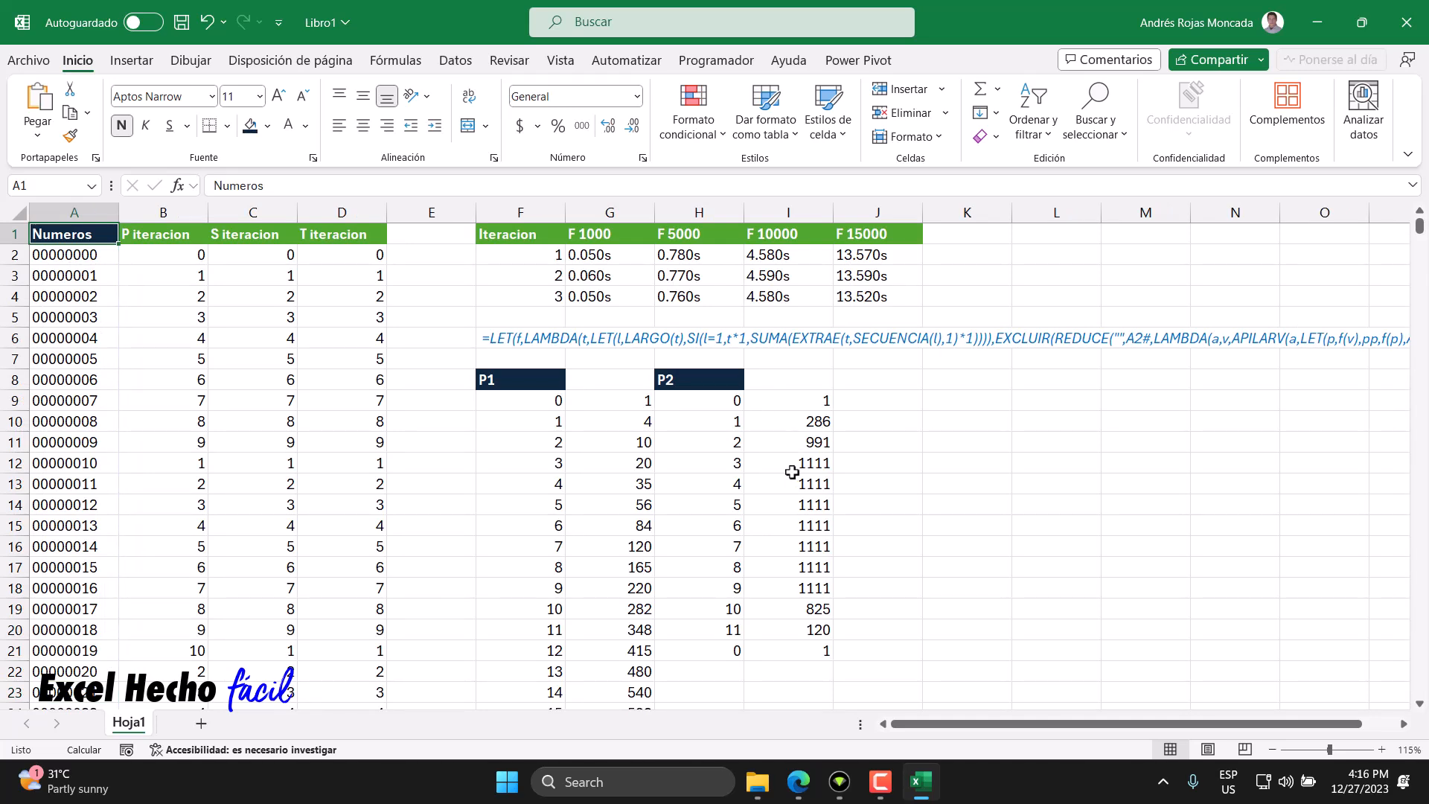
left_click(90, 253)
key("shift+Right")
key("shift+Right")
key("shift+Right")
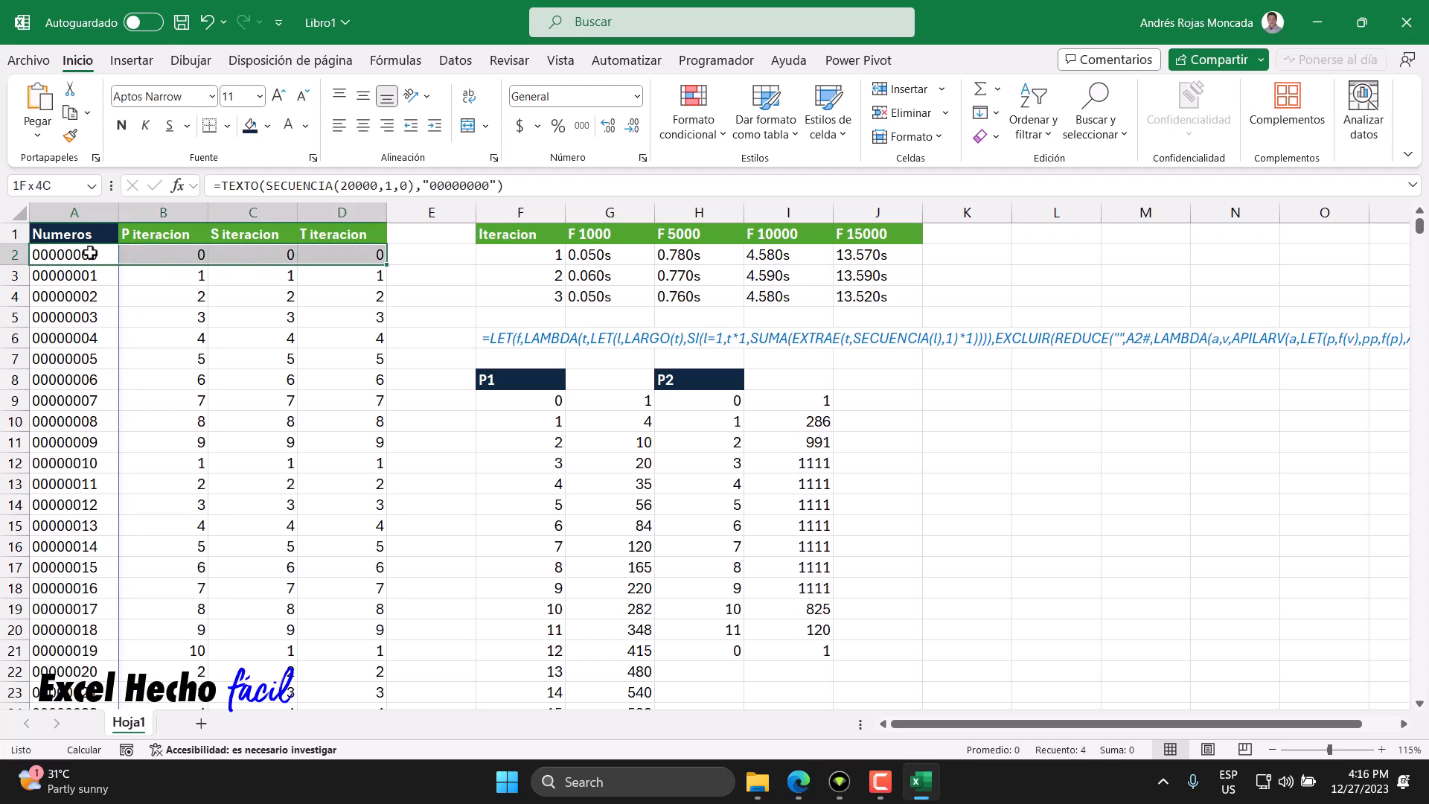
key("ctrl+shift+Down")
key("ctrl+Home")
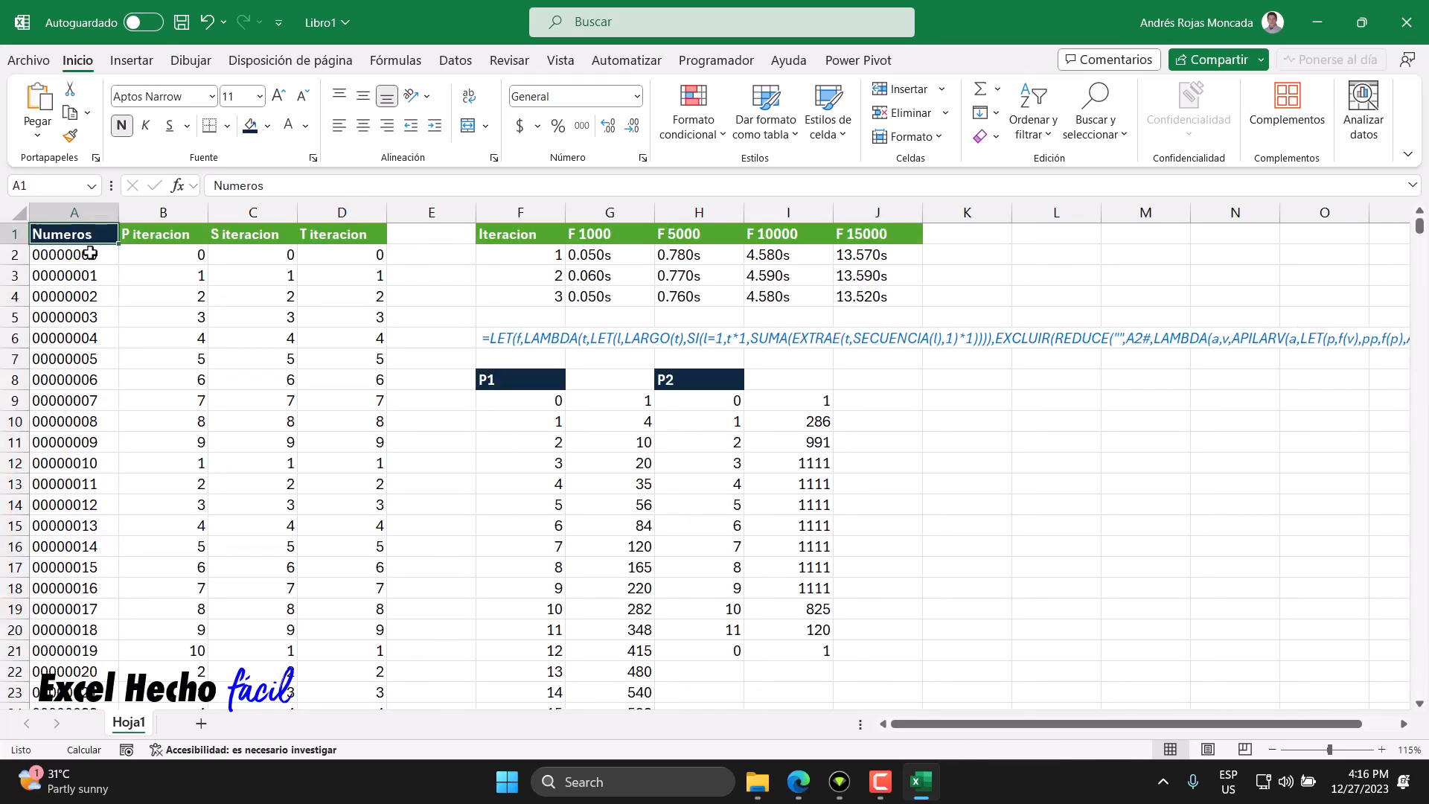
- Re-select the spilled A2# range as the array argument in B2's formula and re-enter it
left_click(141, 259)
left_click(105, 255)
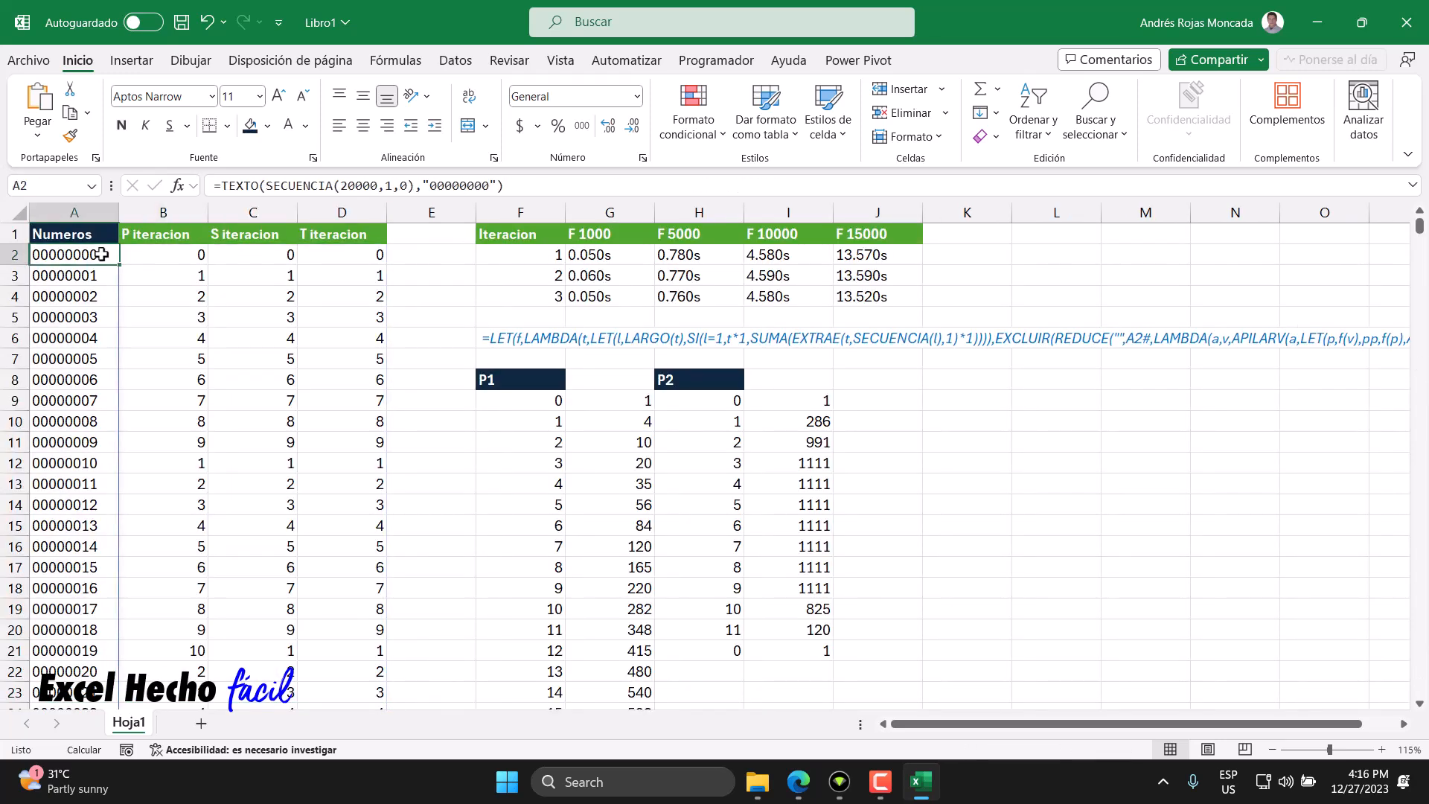
left_click(150, 252)
key("F2")
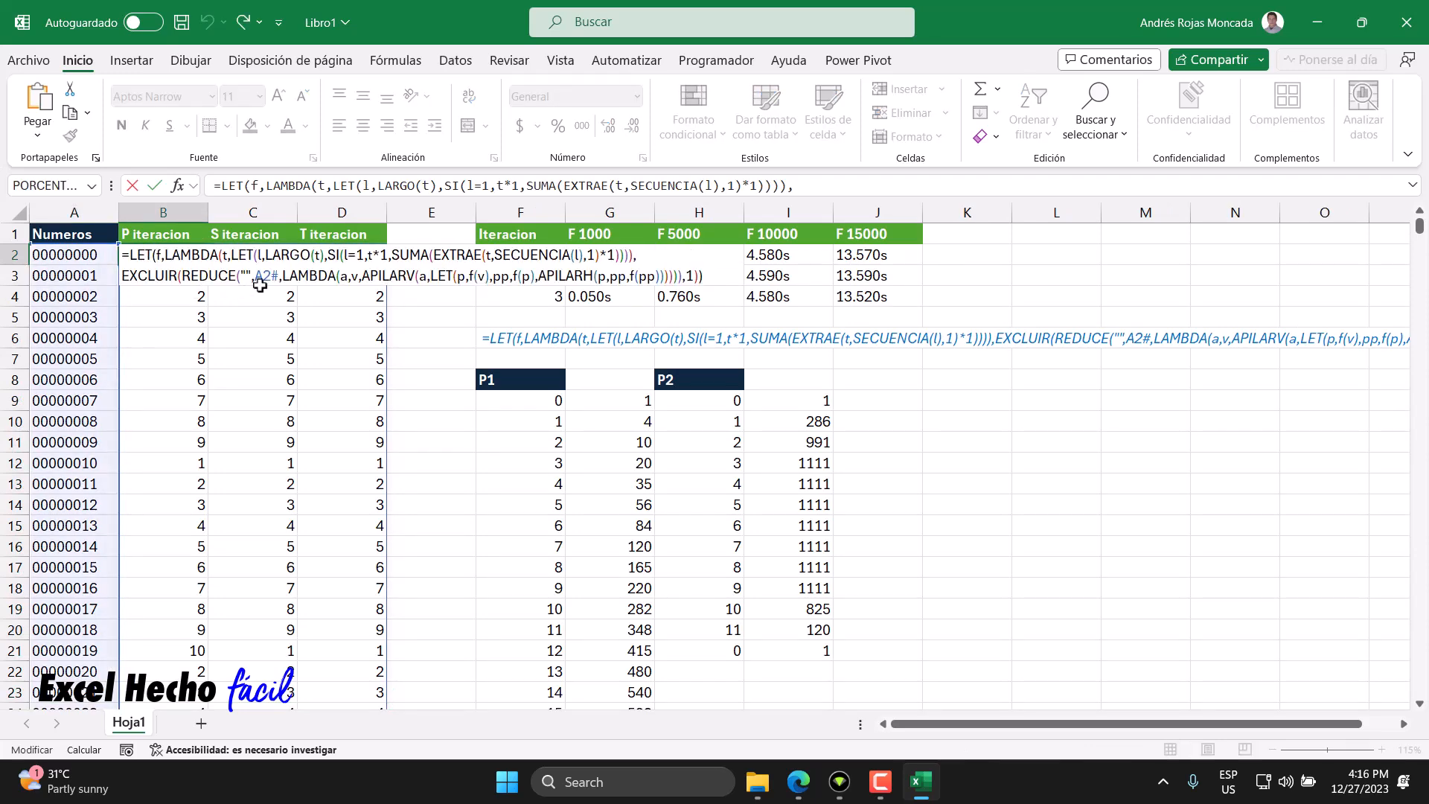
left_click_drag(276, 279, 254, 277)
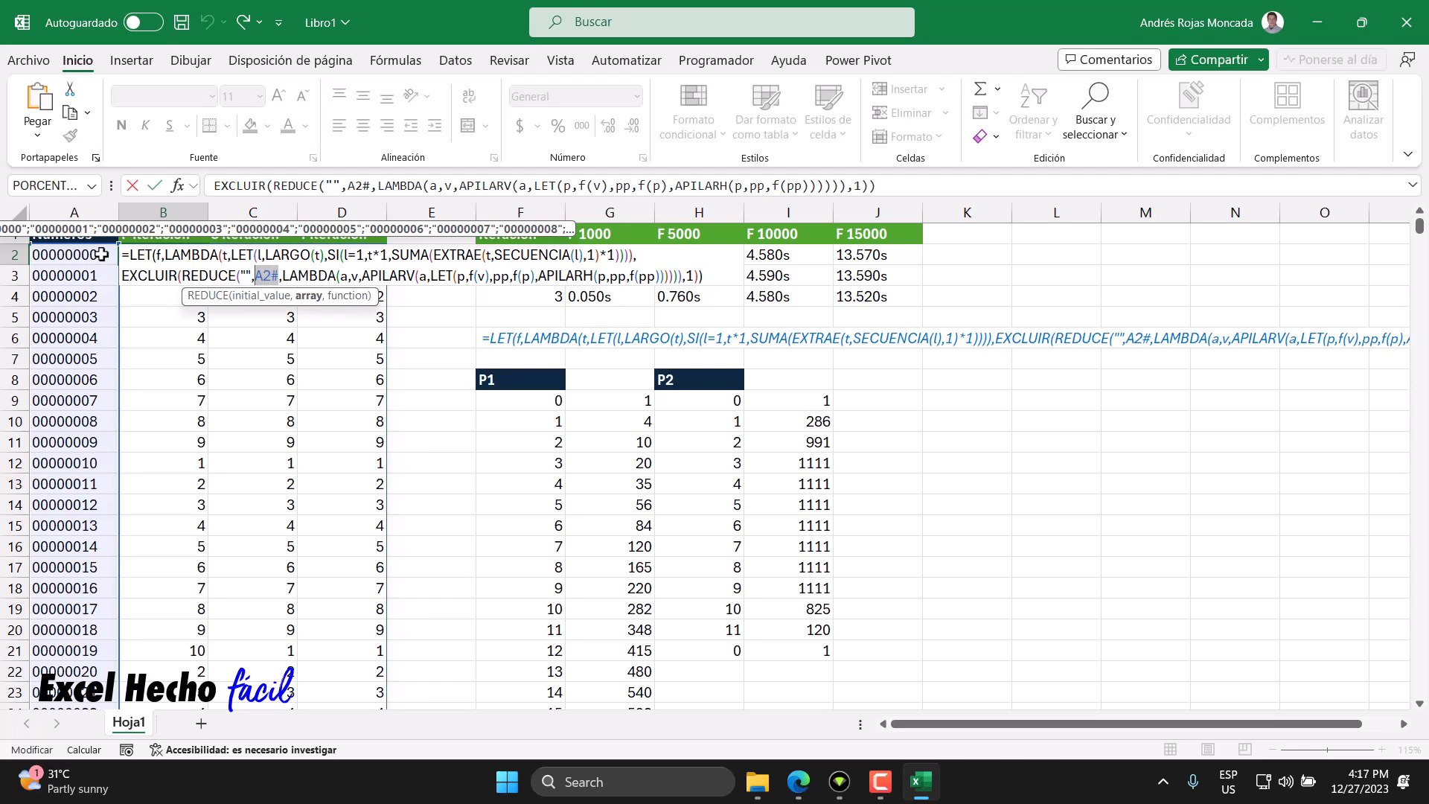
left_click(101, 254)
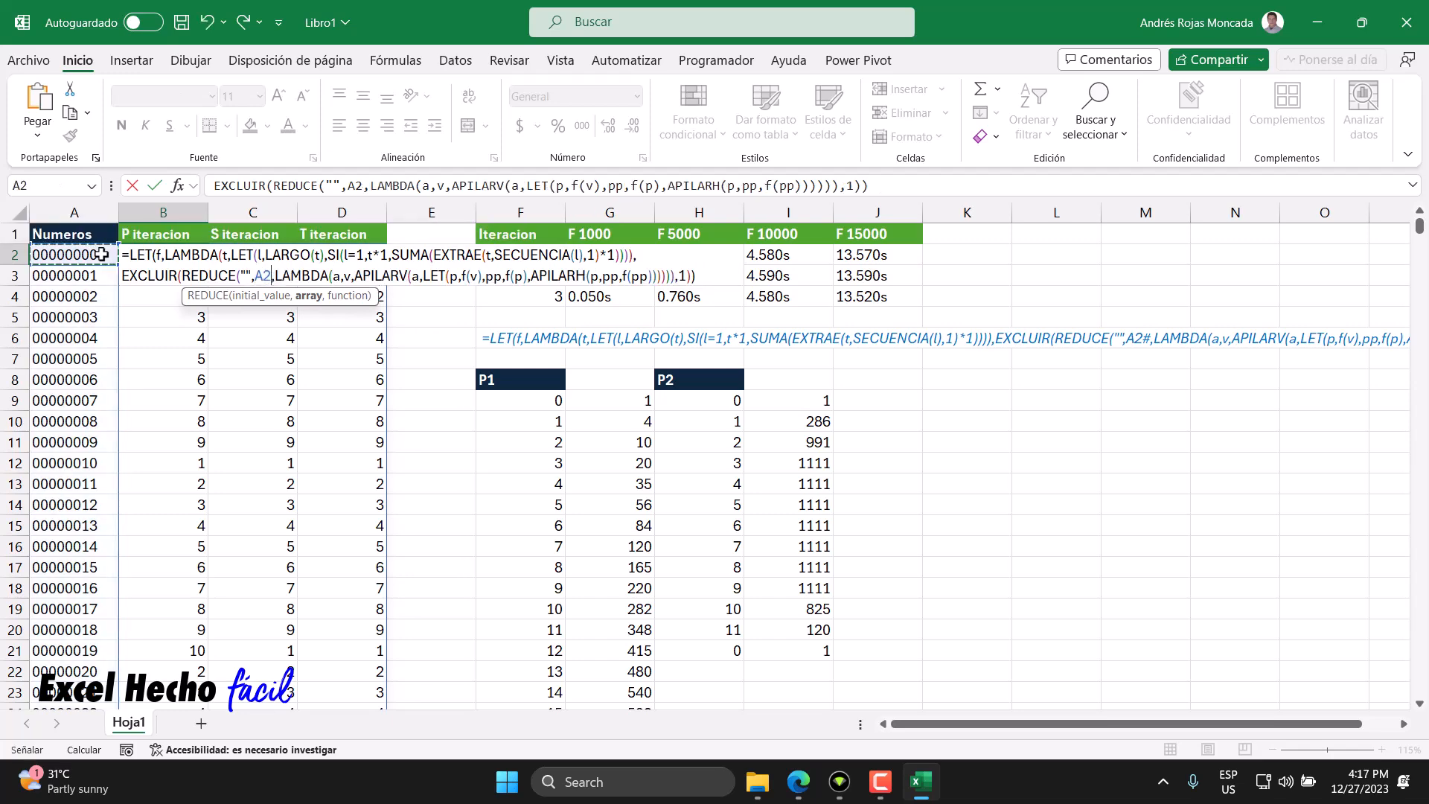
key("ctrl+shift+Down")
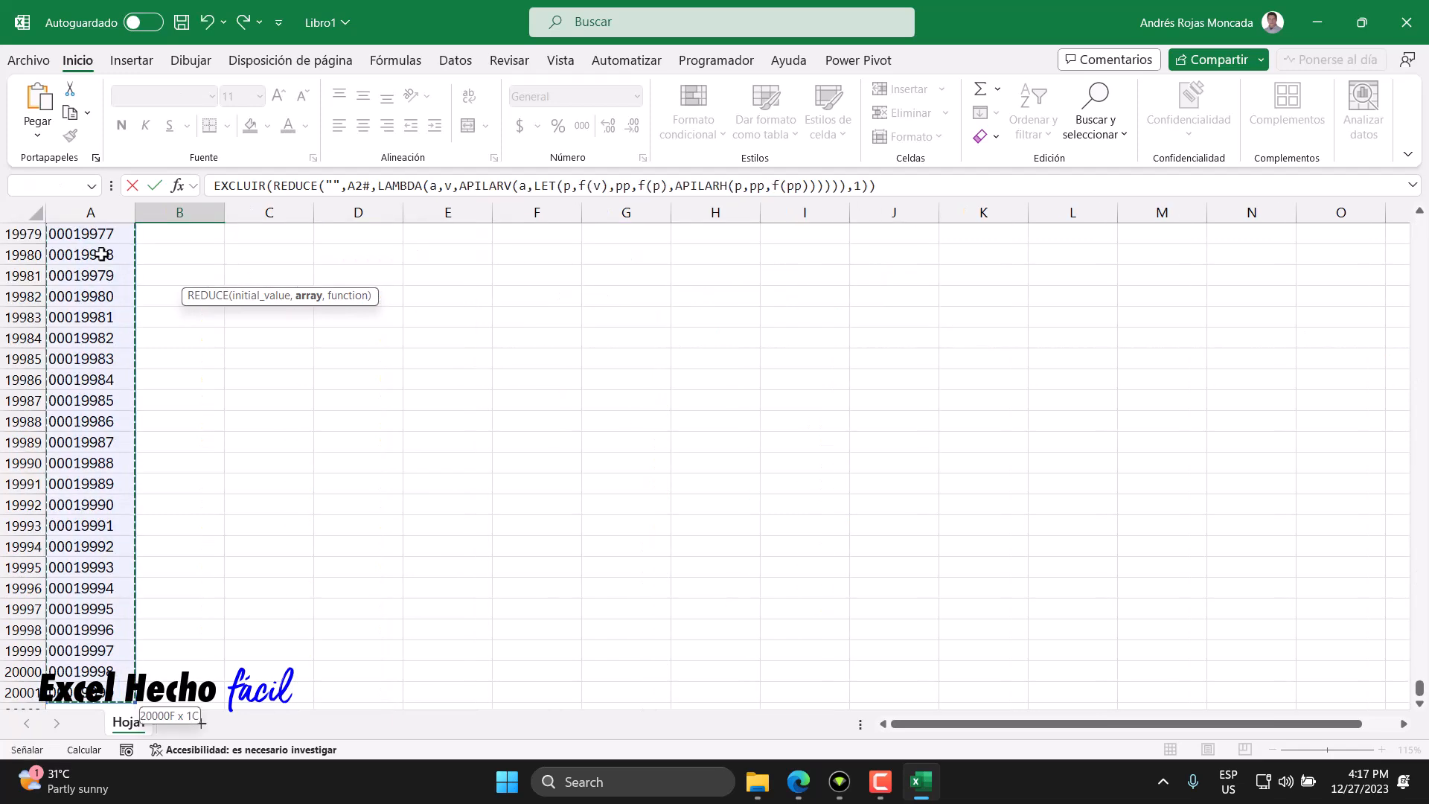
key("ctrl+BackSpace")
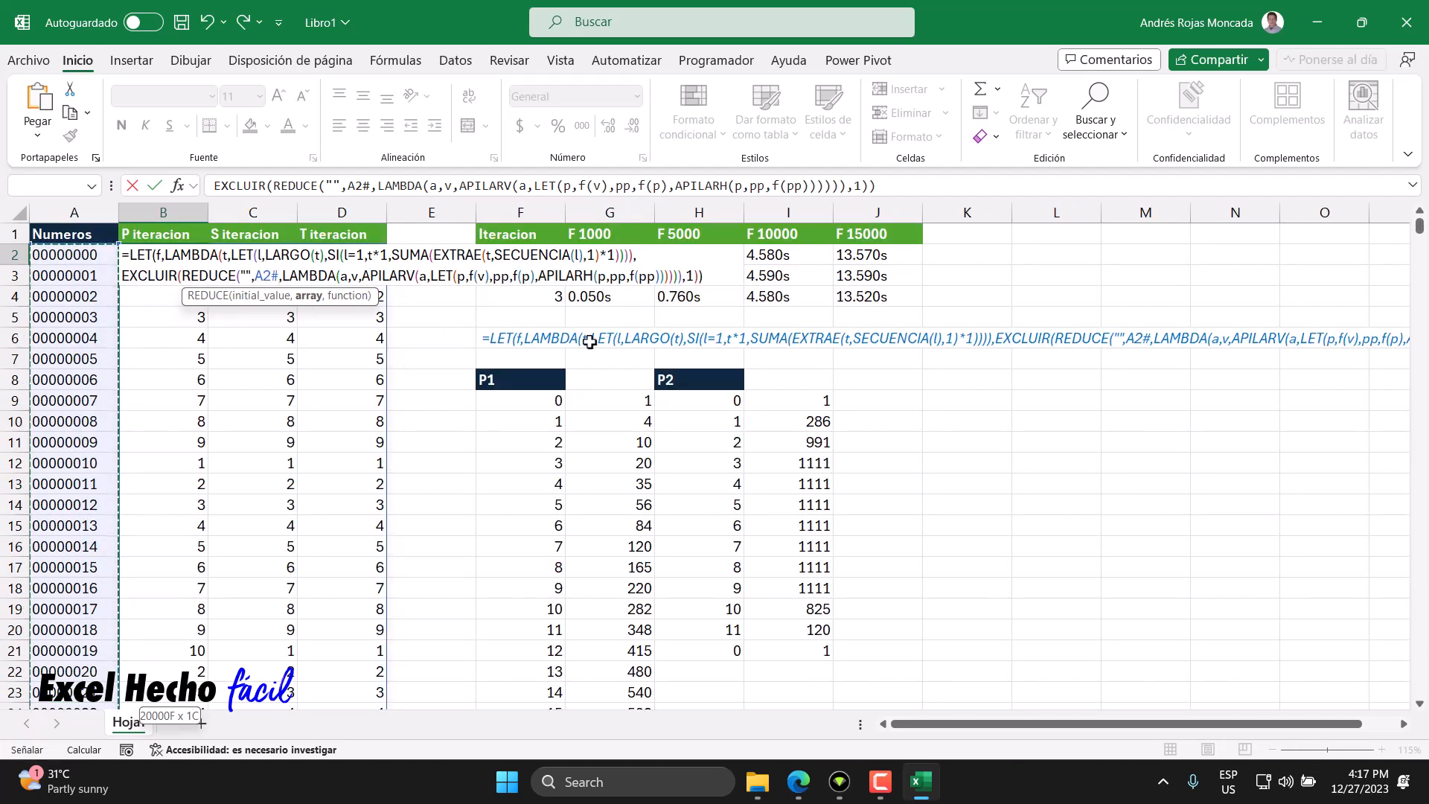
left_click(700, 282)
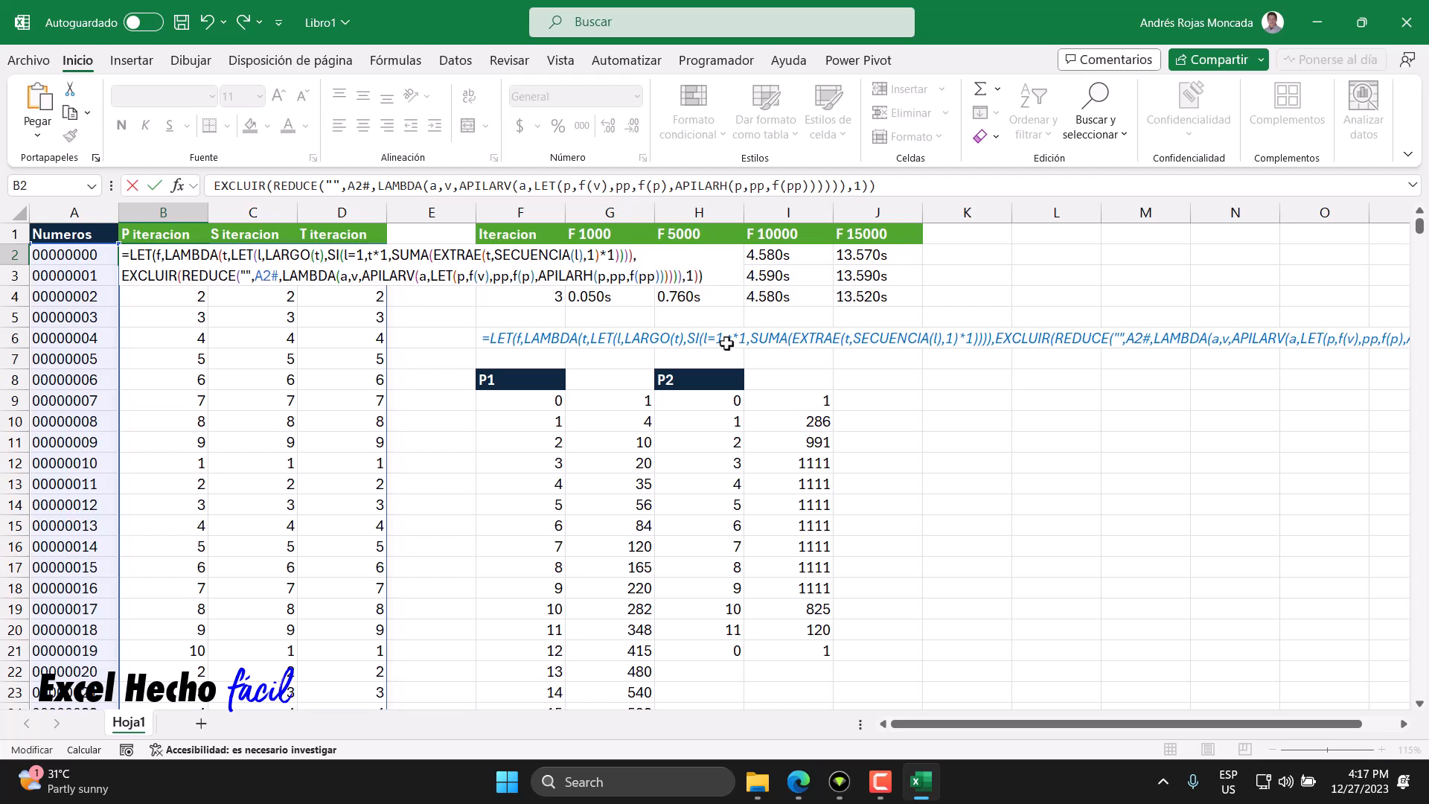
key("Return")
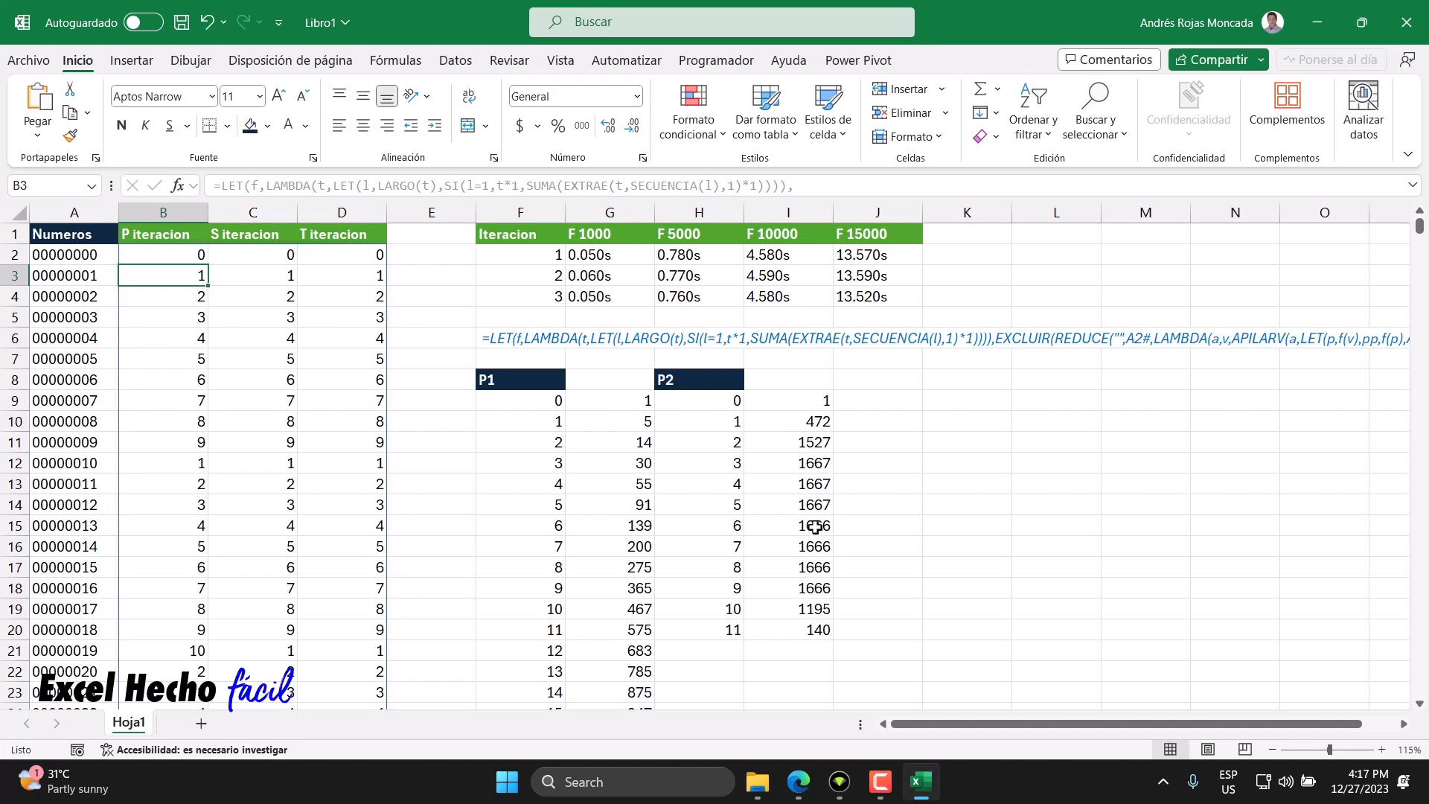
- Set the sequence size in A2's formula back to 10000 rows
left_click(757, 612)
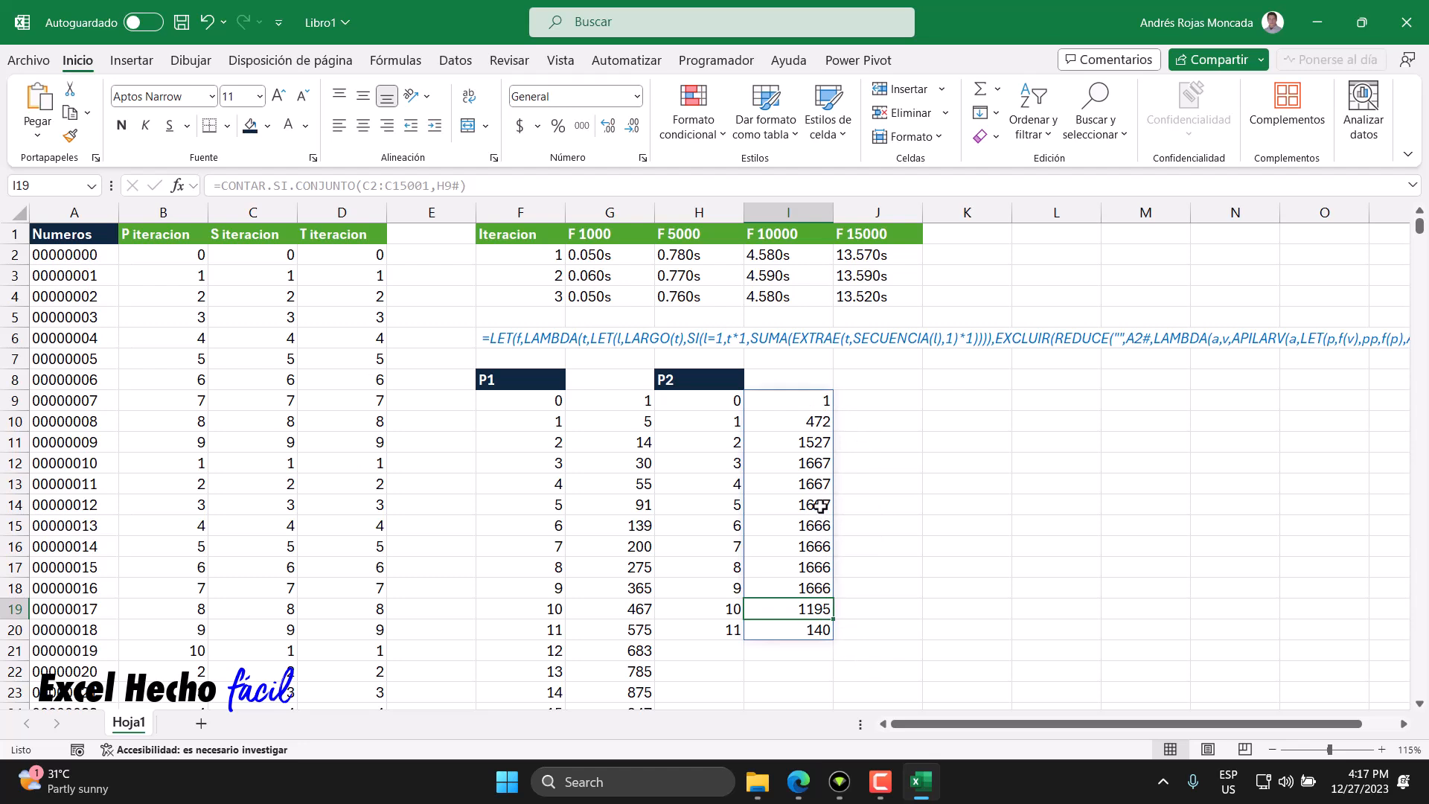
left_click(72, 256)
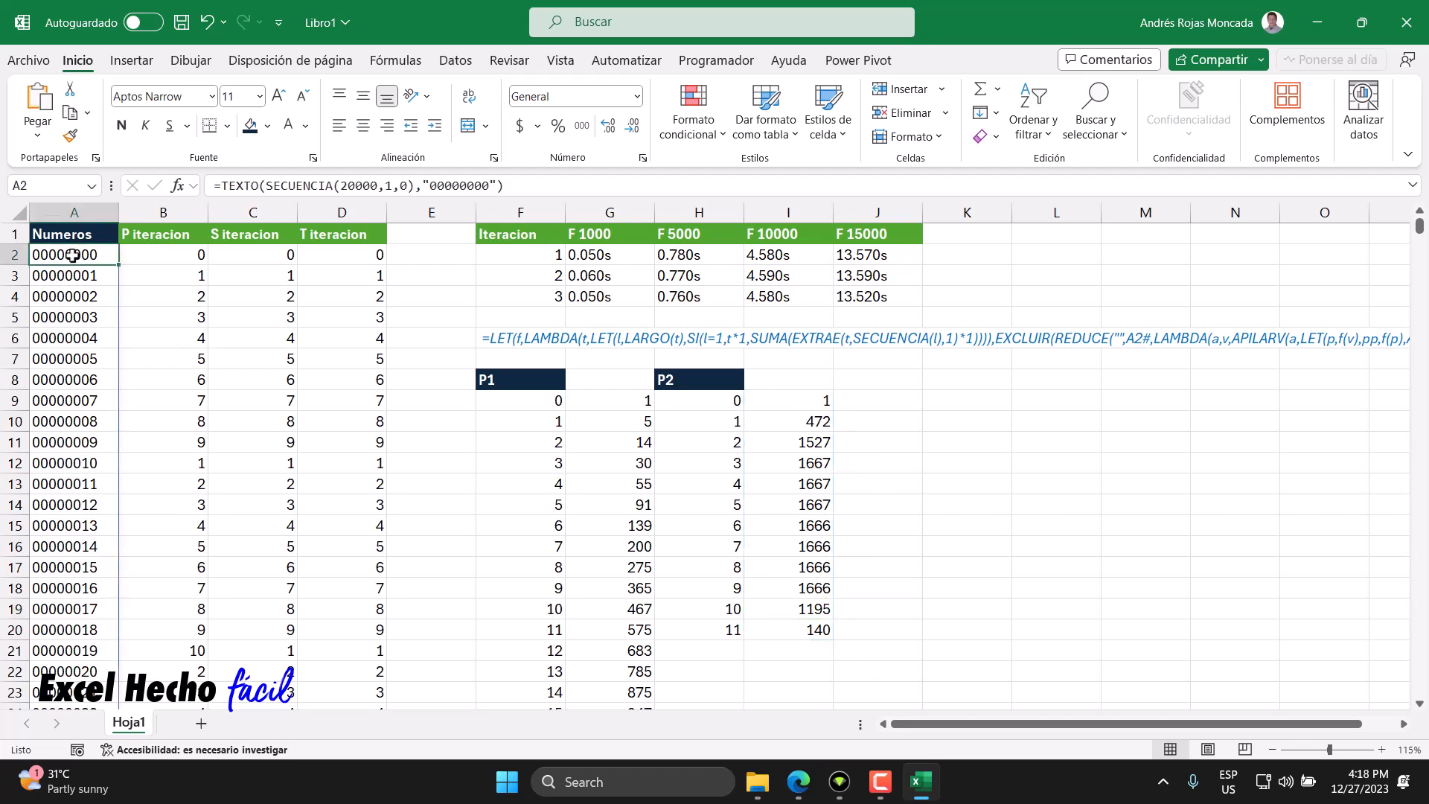
double_click(72, 255)
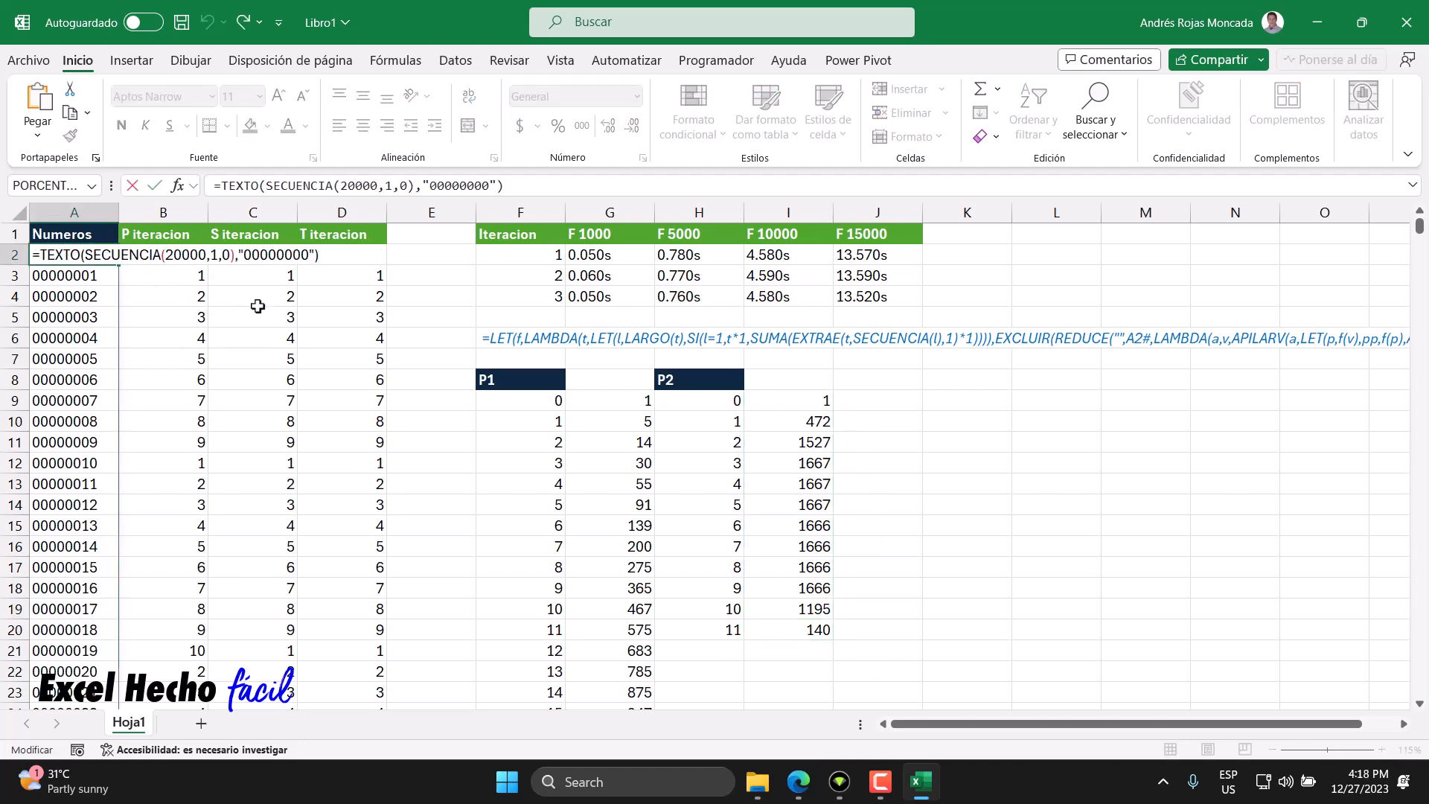
left_click_drag(170, 255, 166, 255)
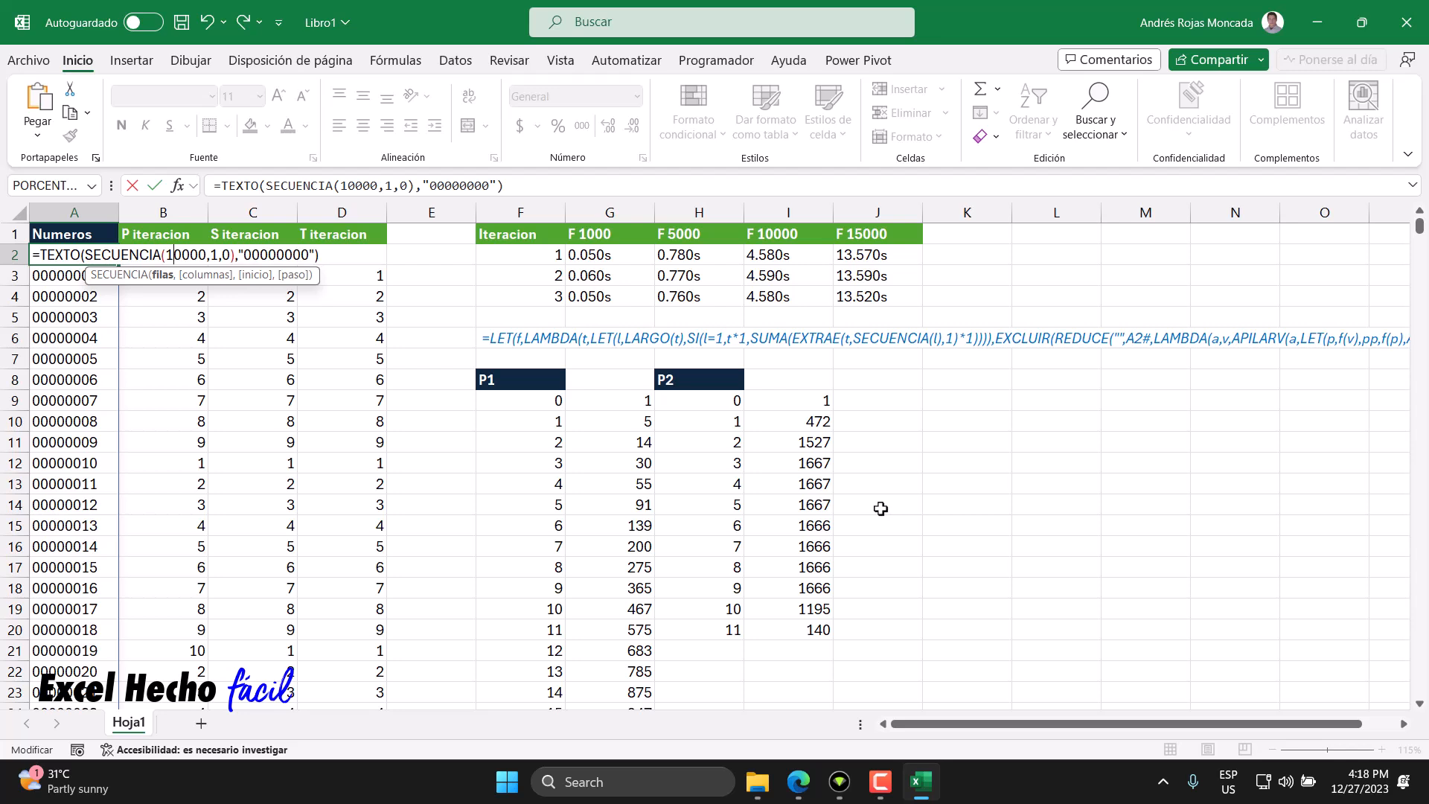
key("Return")
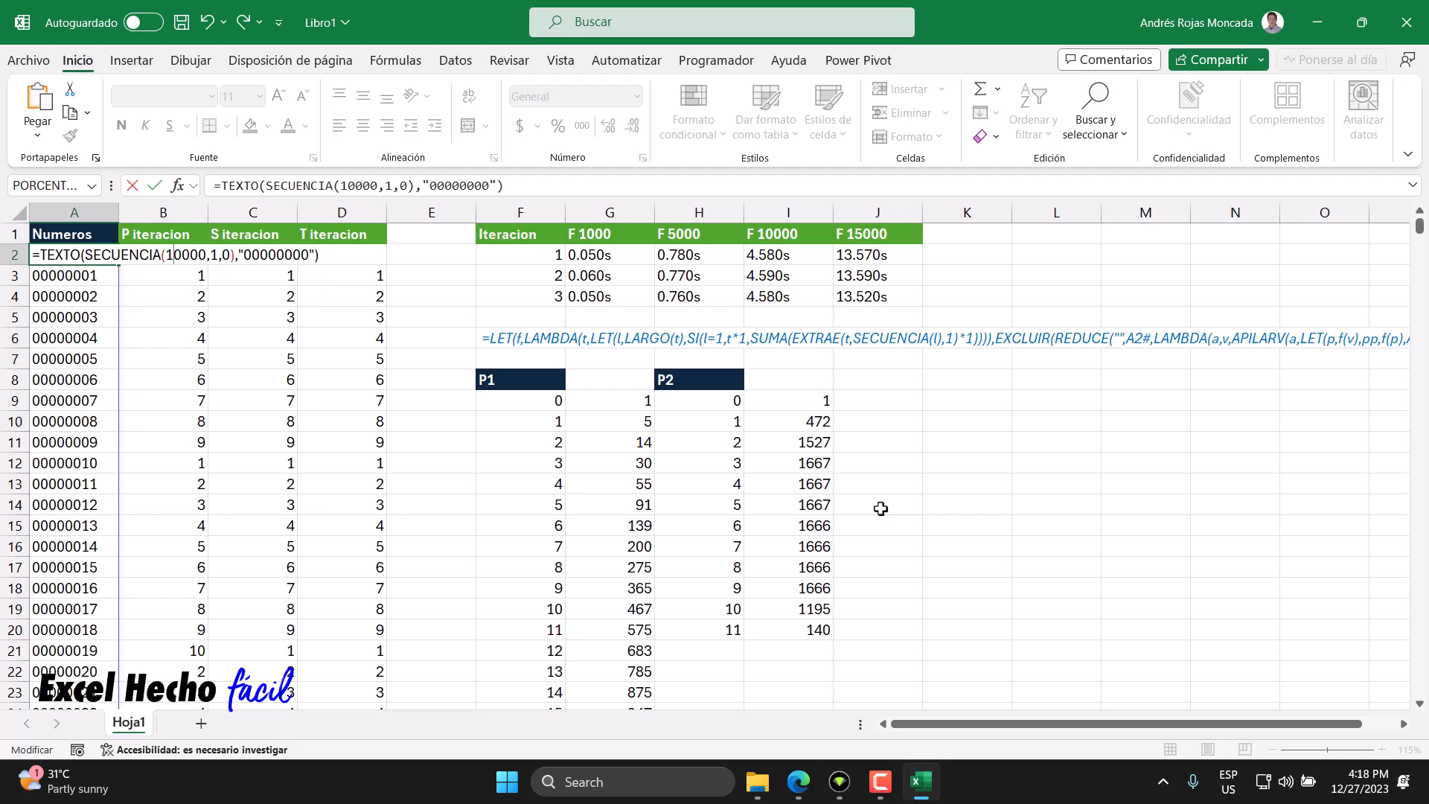
- Review the P1 and P2 digit-sum frequency tables
left_click(819, 465)
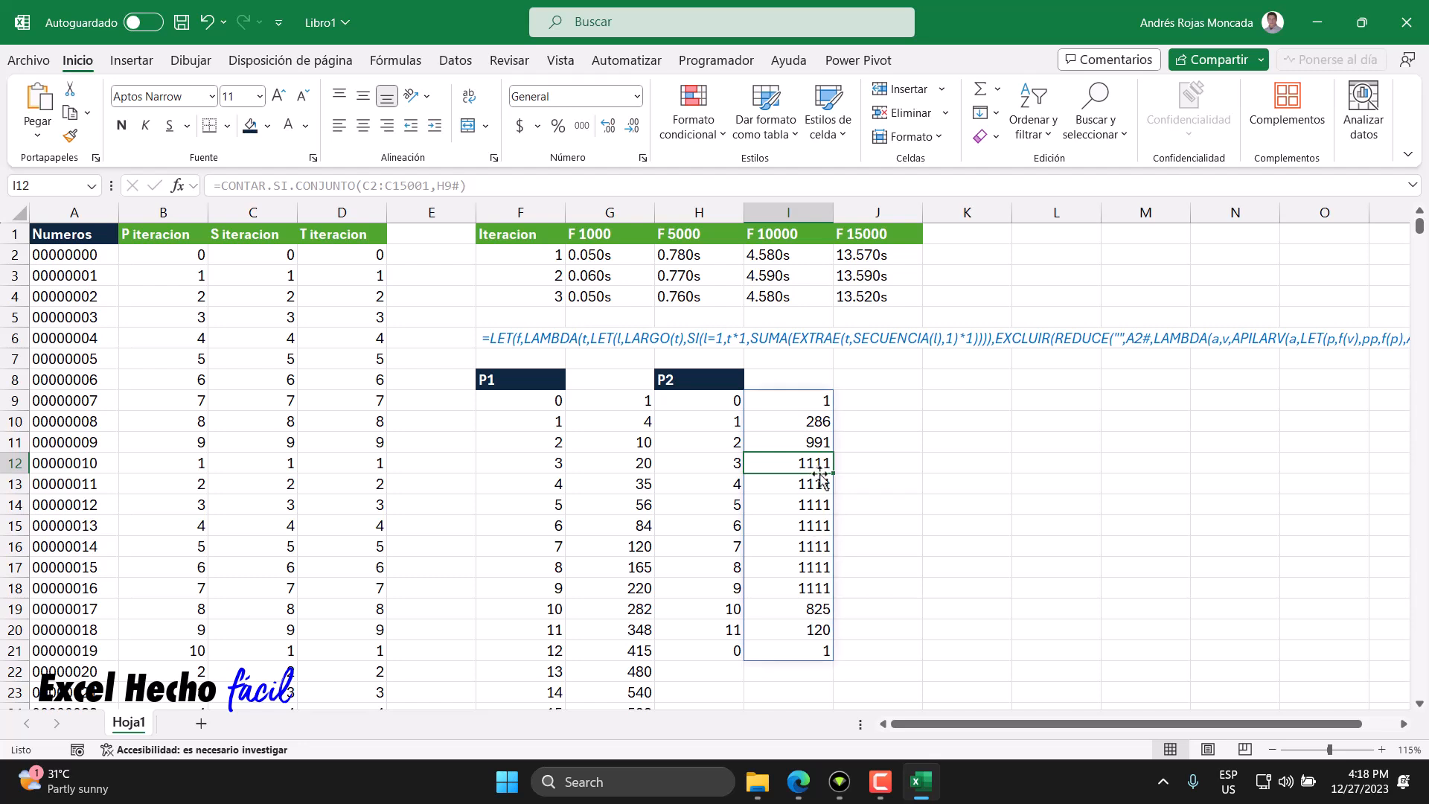
left_click(872, 384)
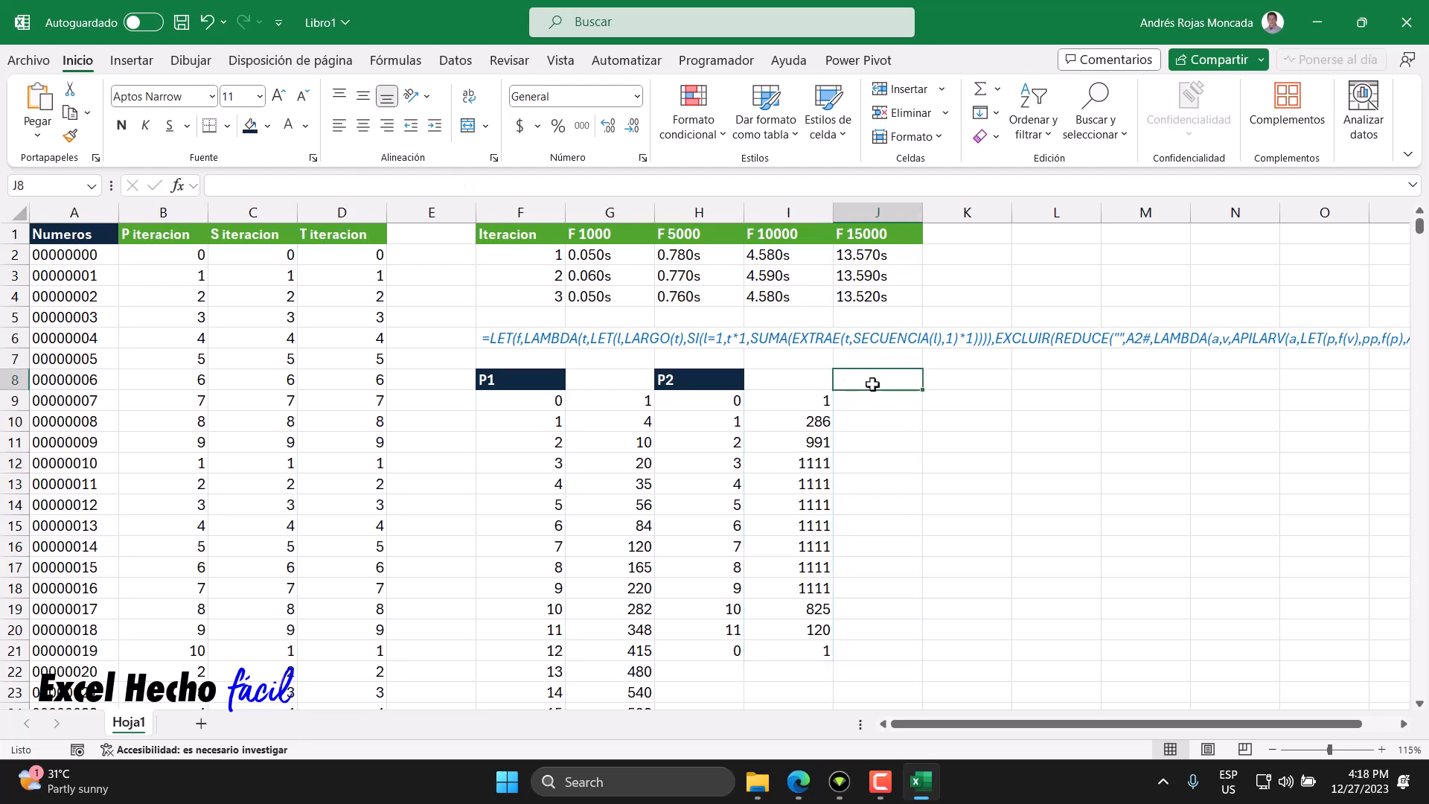
scroll(655, 507, "down", 10)
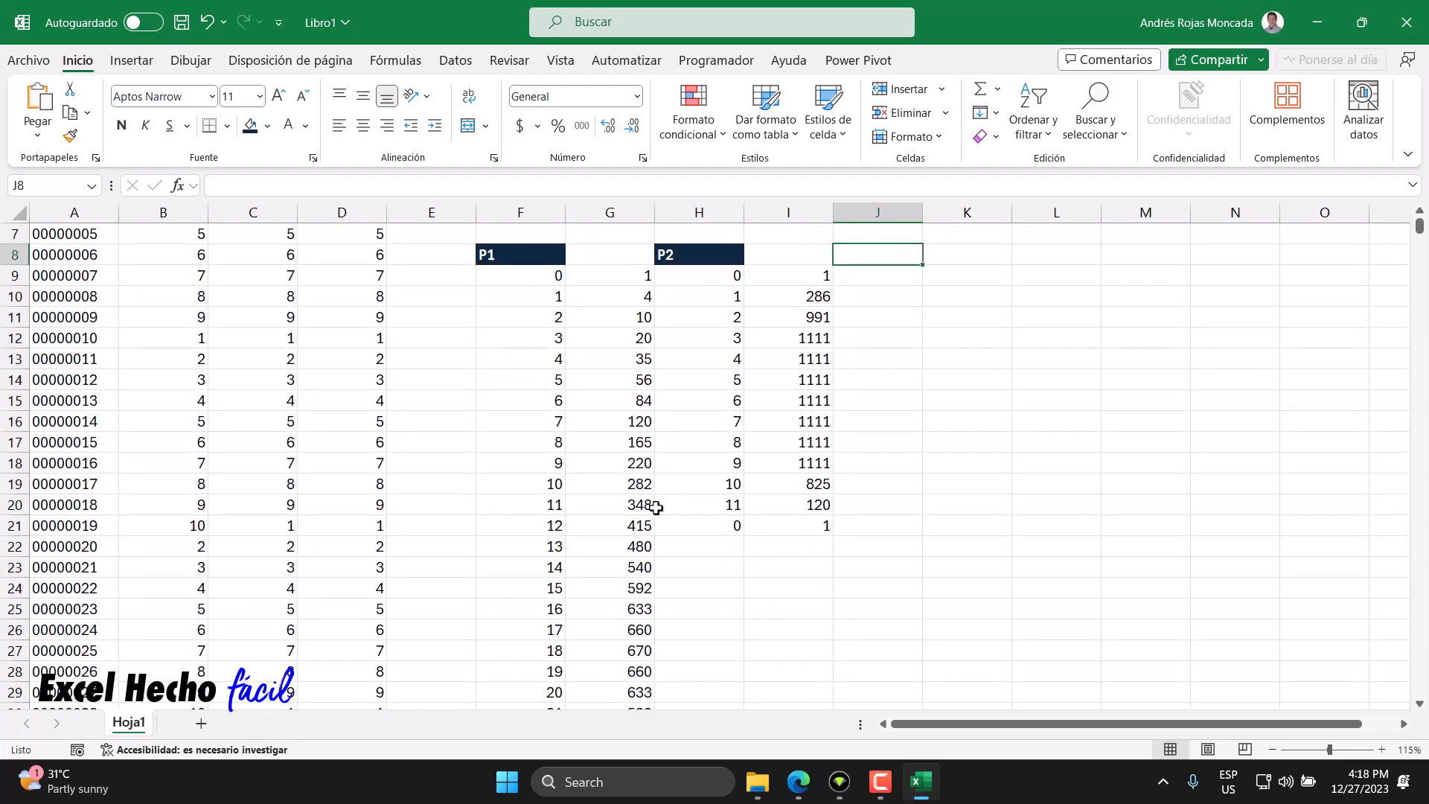
- Copy the number list and iteration columns A2:D10001 and paste them back as static values
scroll(655, 507, "up", 10)
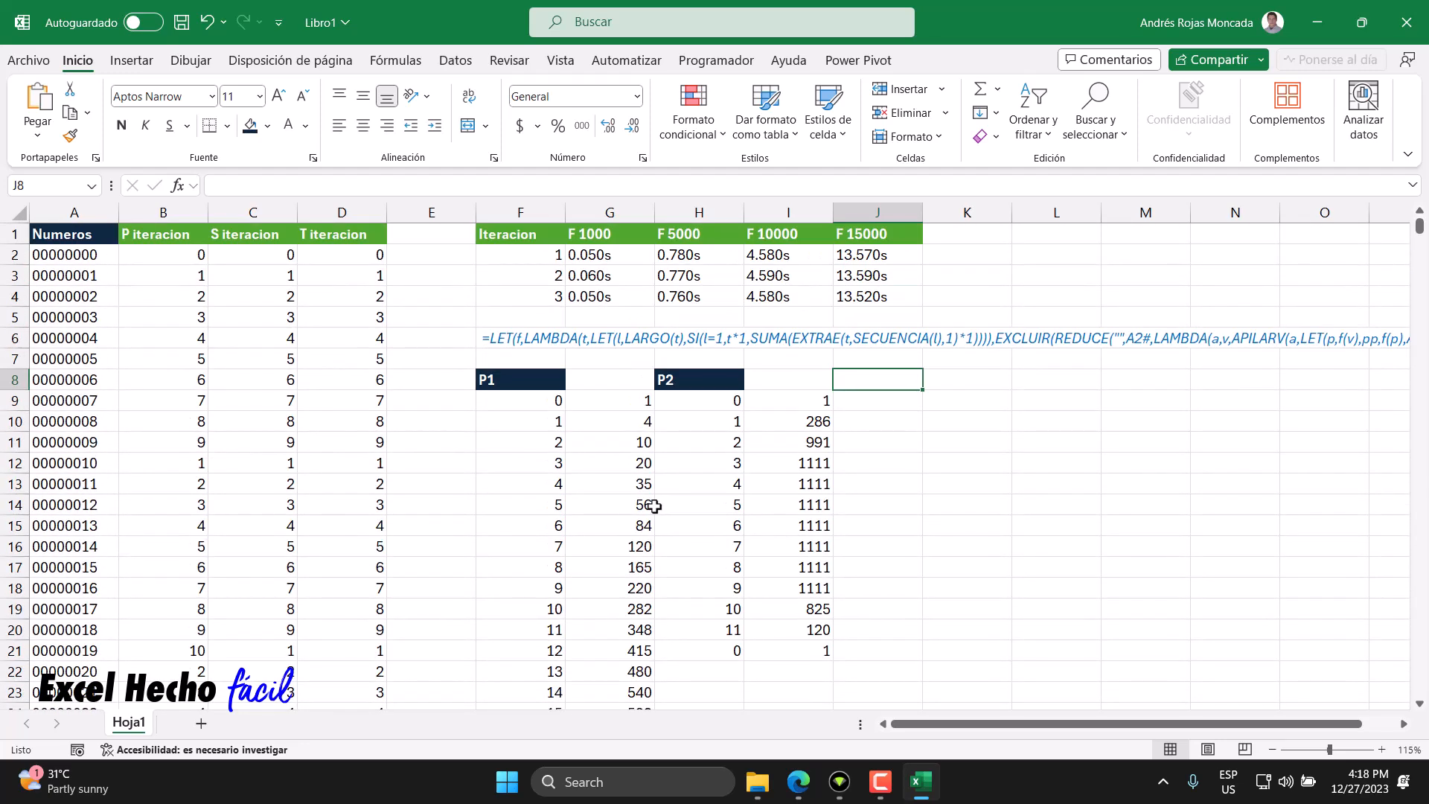
left_click(95, 260)
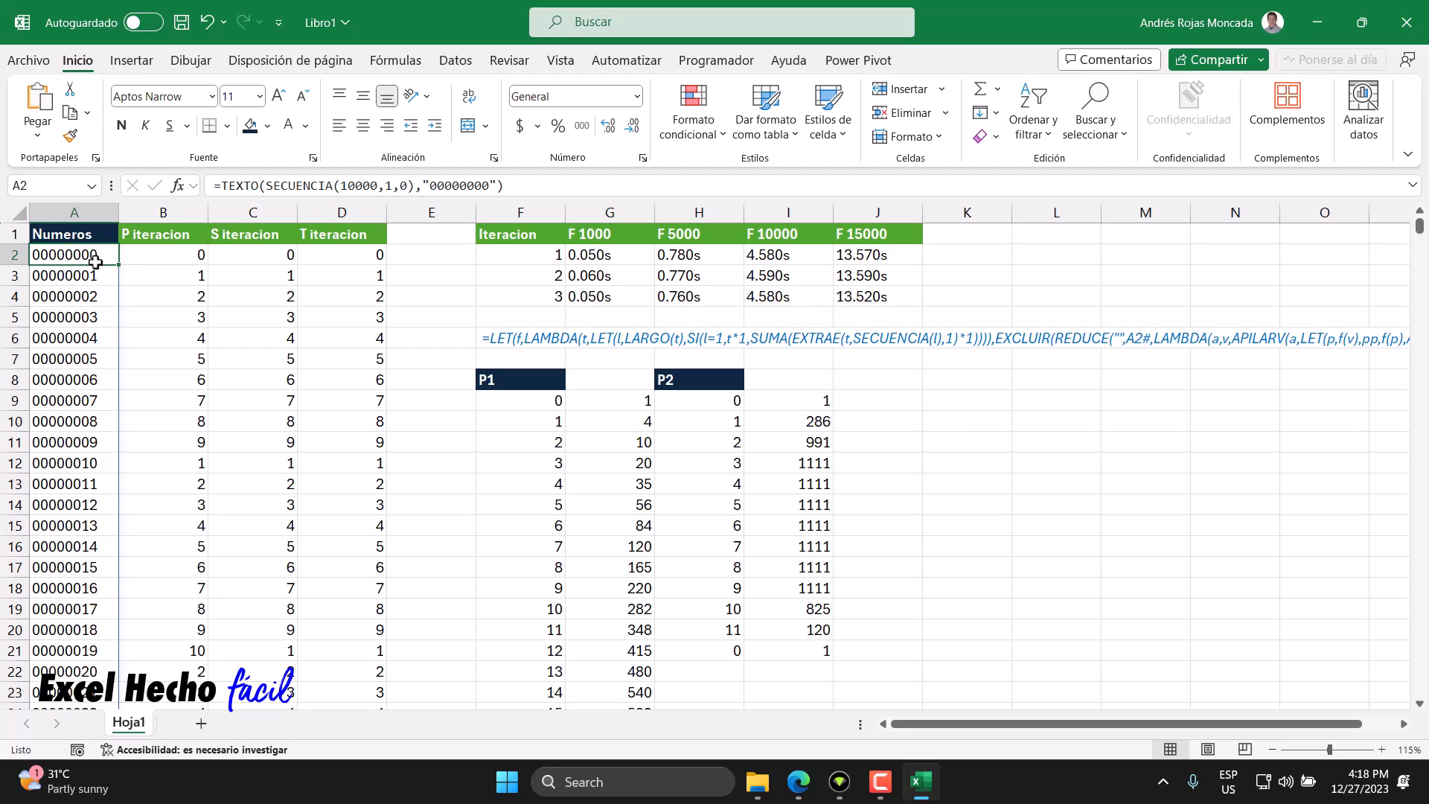
key("shift+Right")
key("shift+Right")
key("shift+Right")
key("ctrl+shift+Down")
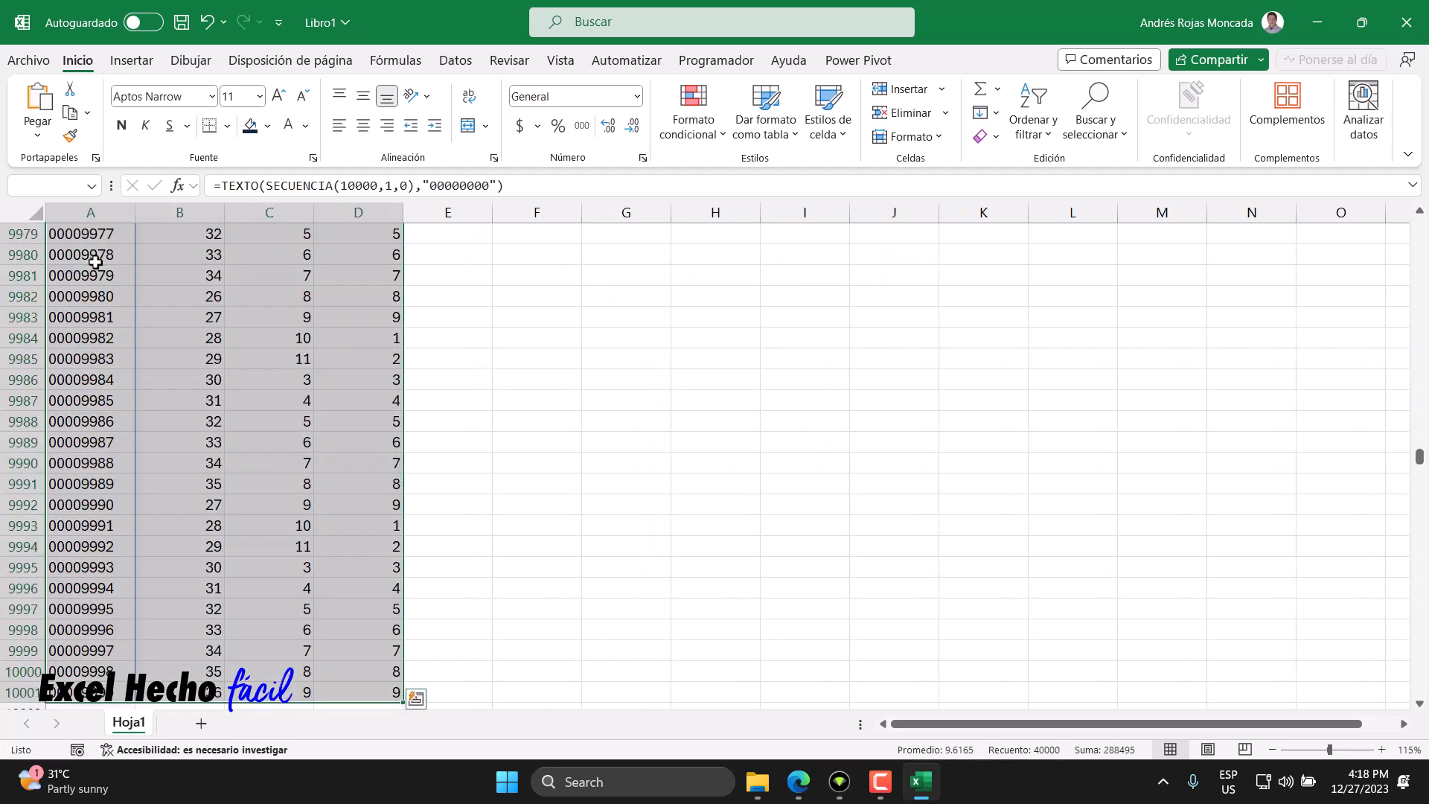
key("ctrl+BackSpace")
key("ctrl+c")
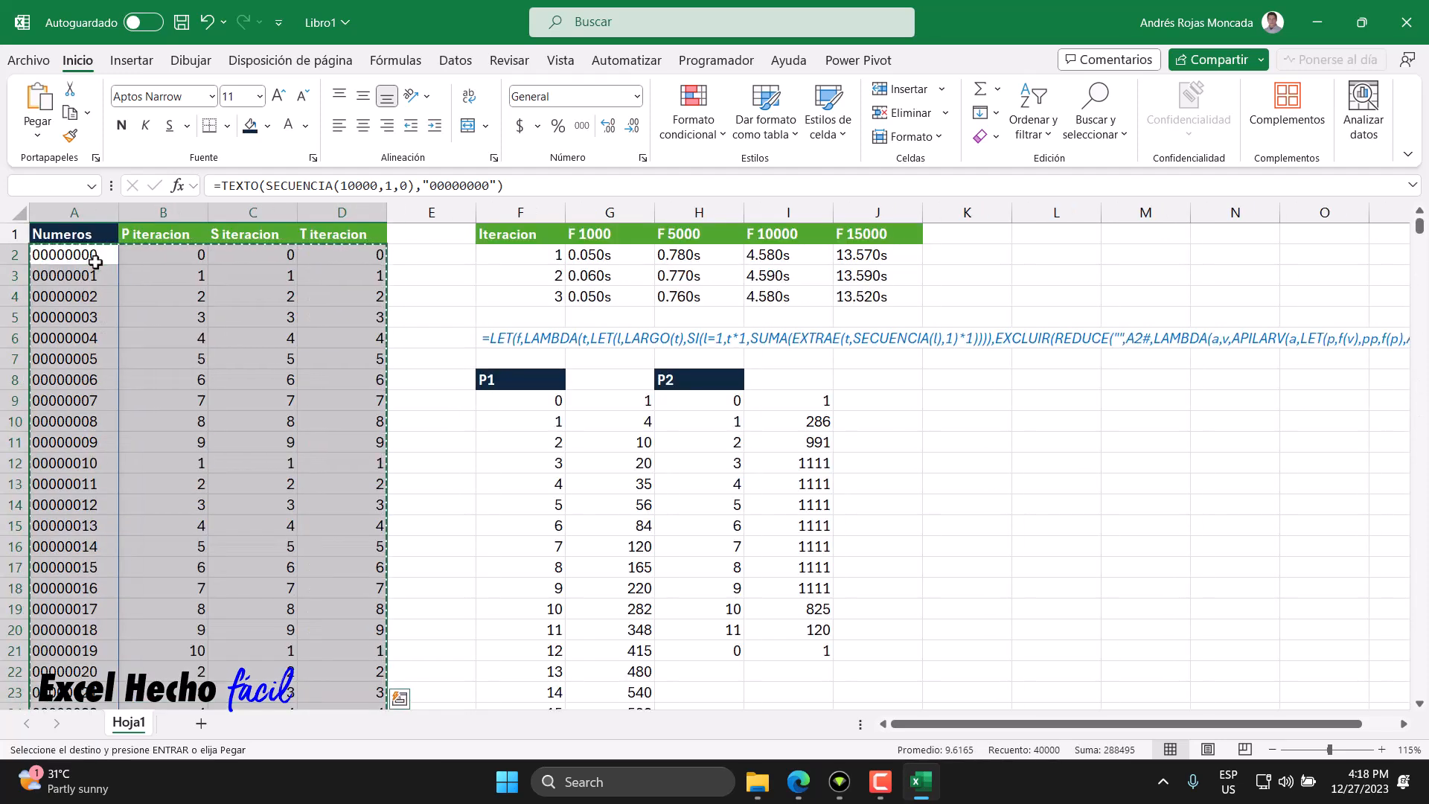
key("ctrl+shift+v")
key("Escape")
- Ignore the number-stored-as-text error across the column A numbers
key("shift+Left")
key("shift+Left")
key("shift+Left")
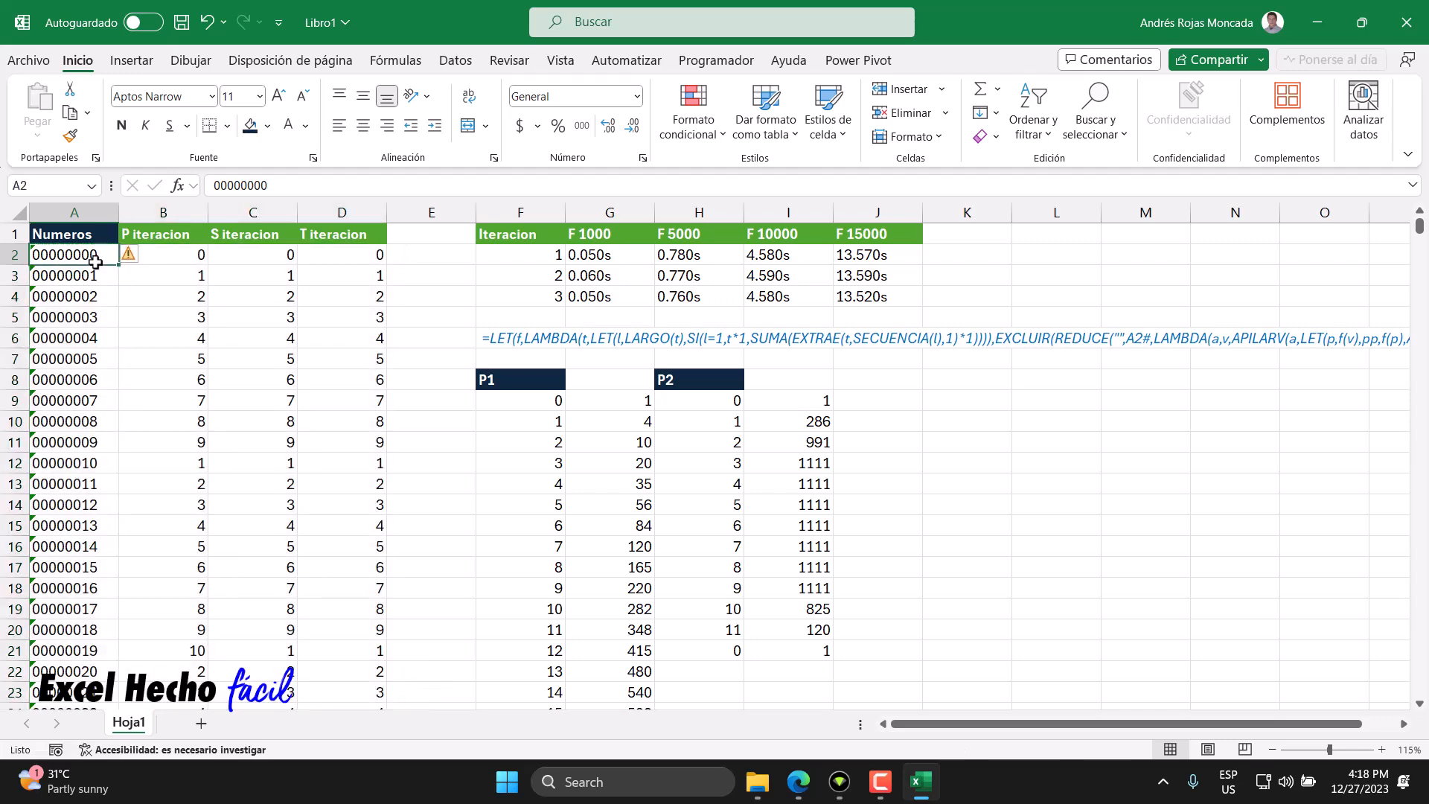
key("ctrl+BackSpace")
left_click(131, 256)
left_click(169, 345)
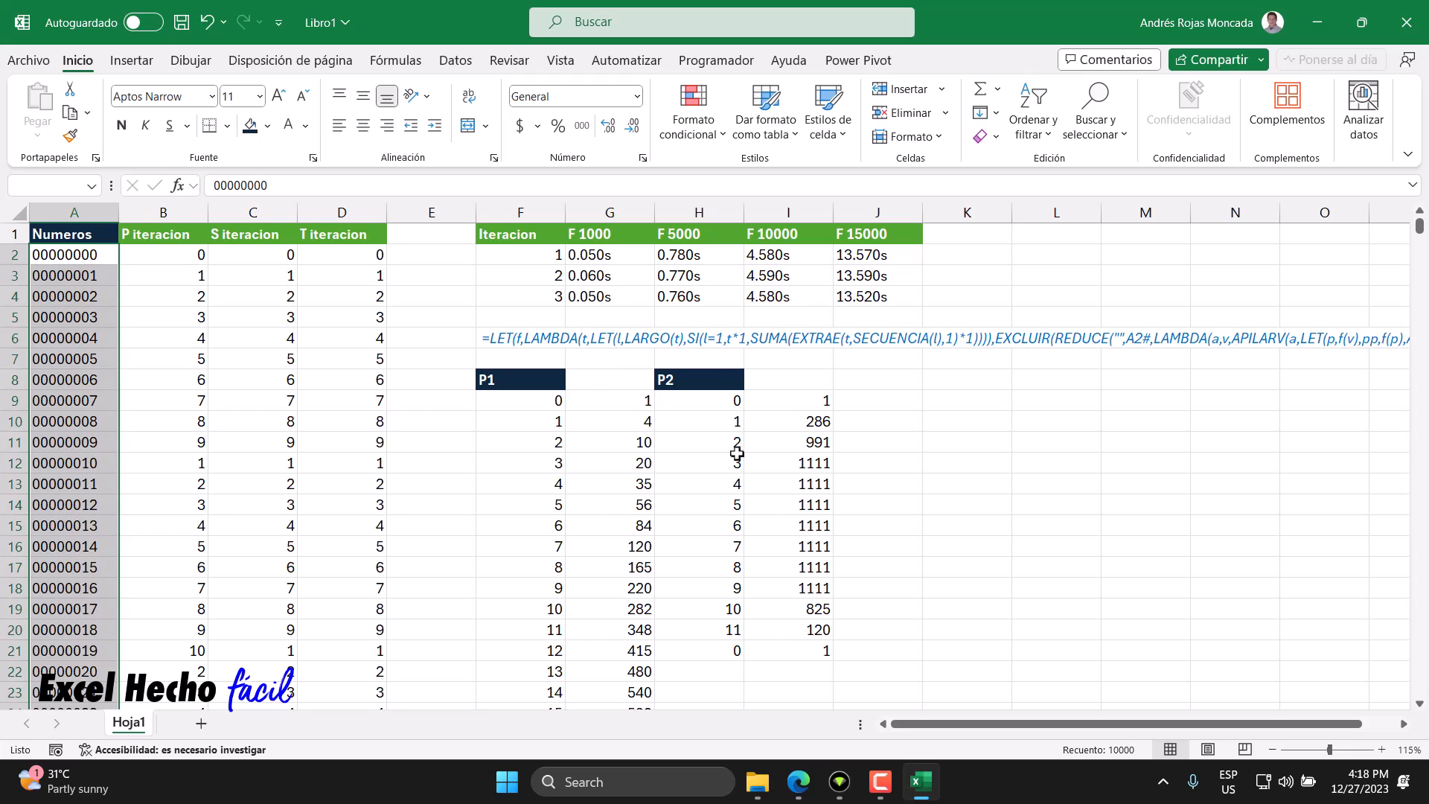
- Scroll through the P1 and P2 frequency tables and inspect the P2 count formula
scroll(745, 483, "down", 1)
scroll(745, 483, "down", 5)
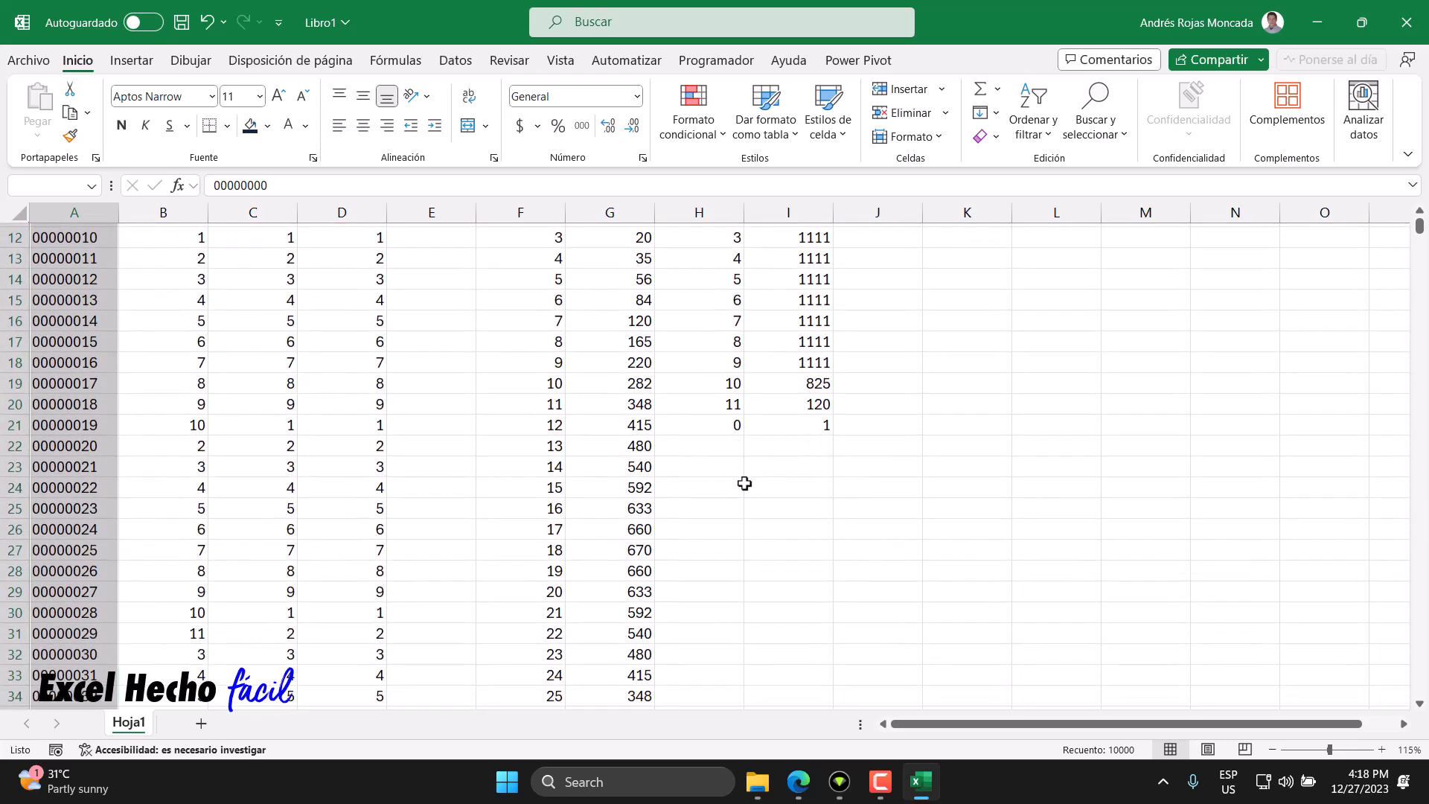
scroll(745, 483, "down", 5)
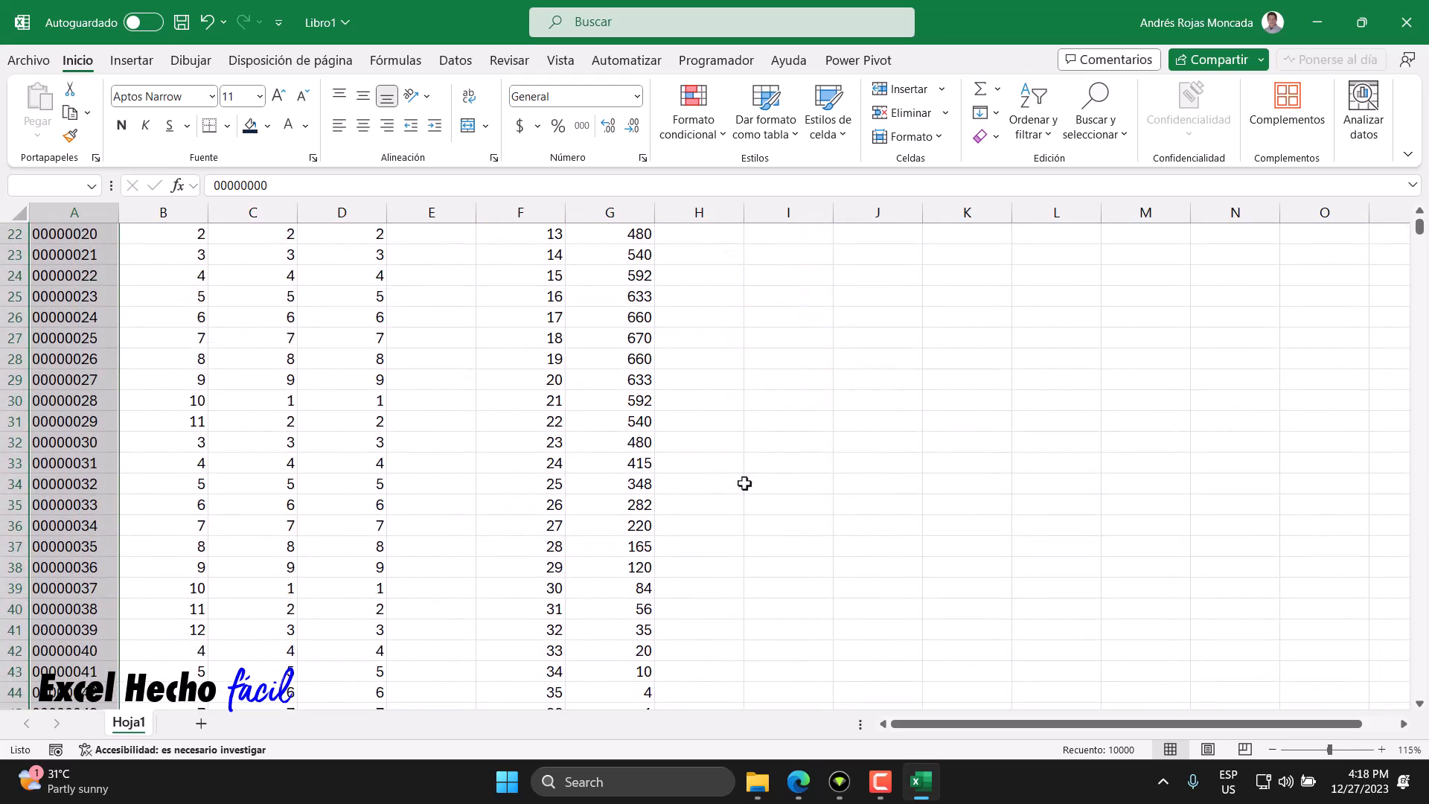
scroll(744, 483, "up", 4)
scroll(744, 483, "down", 2)
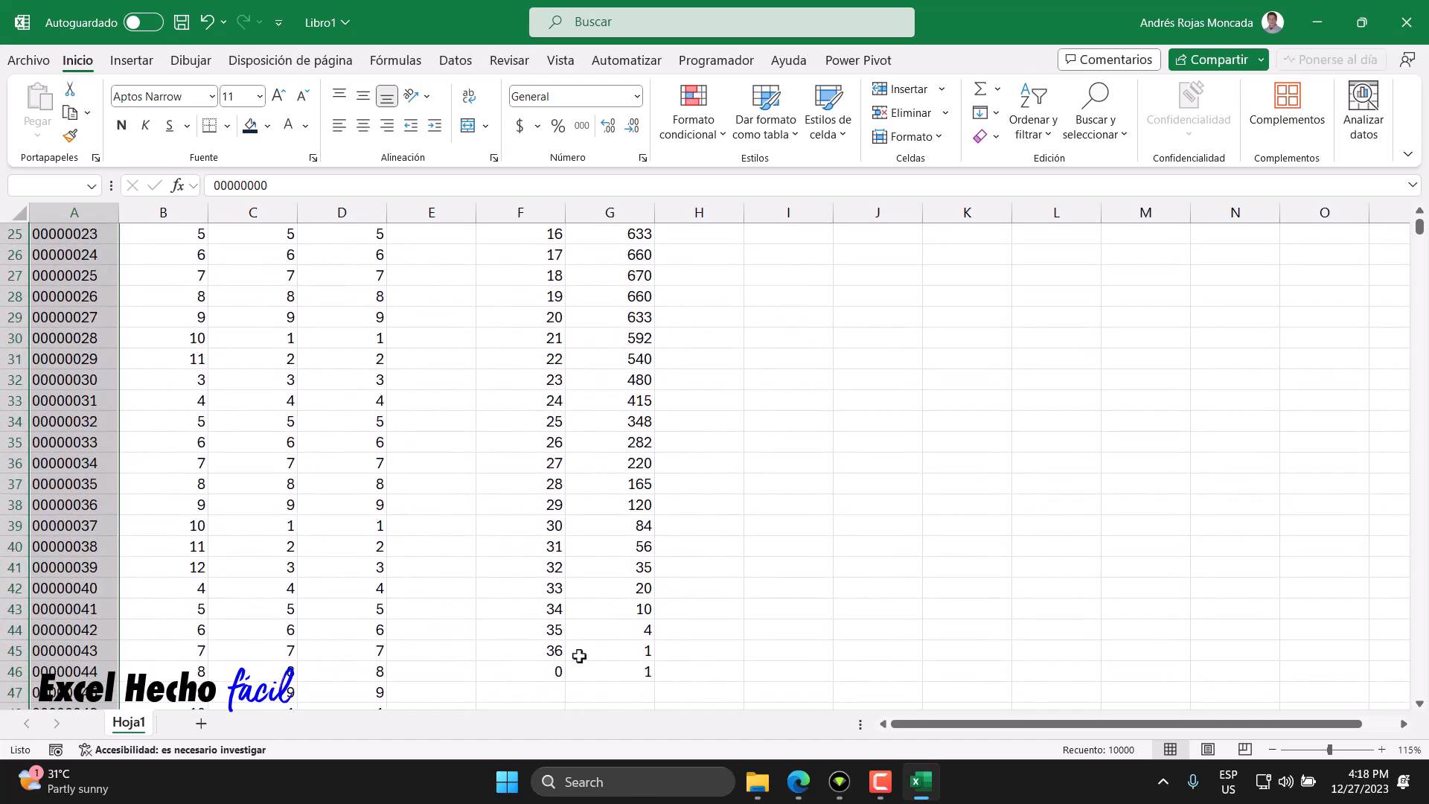
scroll(624, 623, "up", 7)
scroll(624, 624, "up", 1)
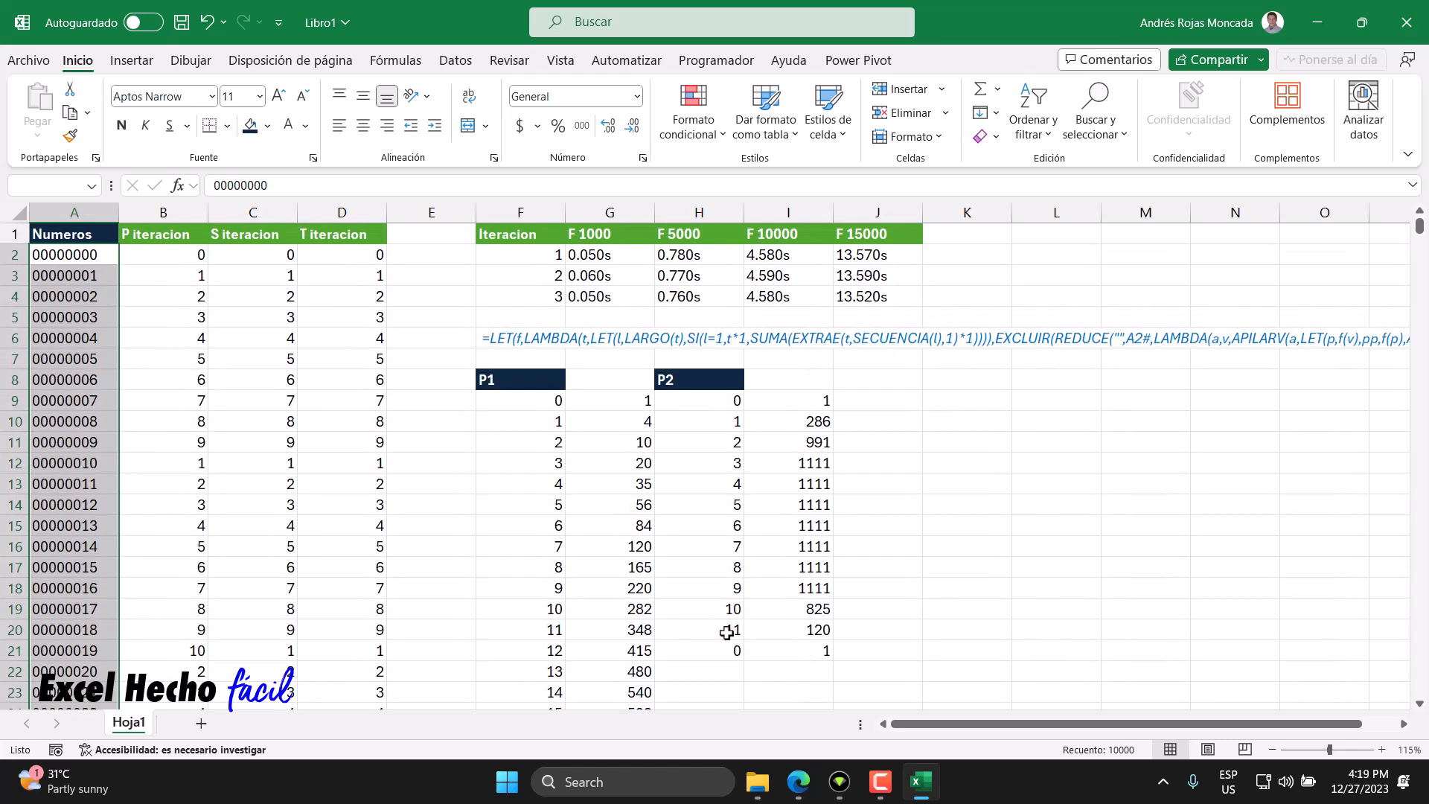
left_click(804, 630)
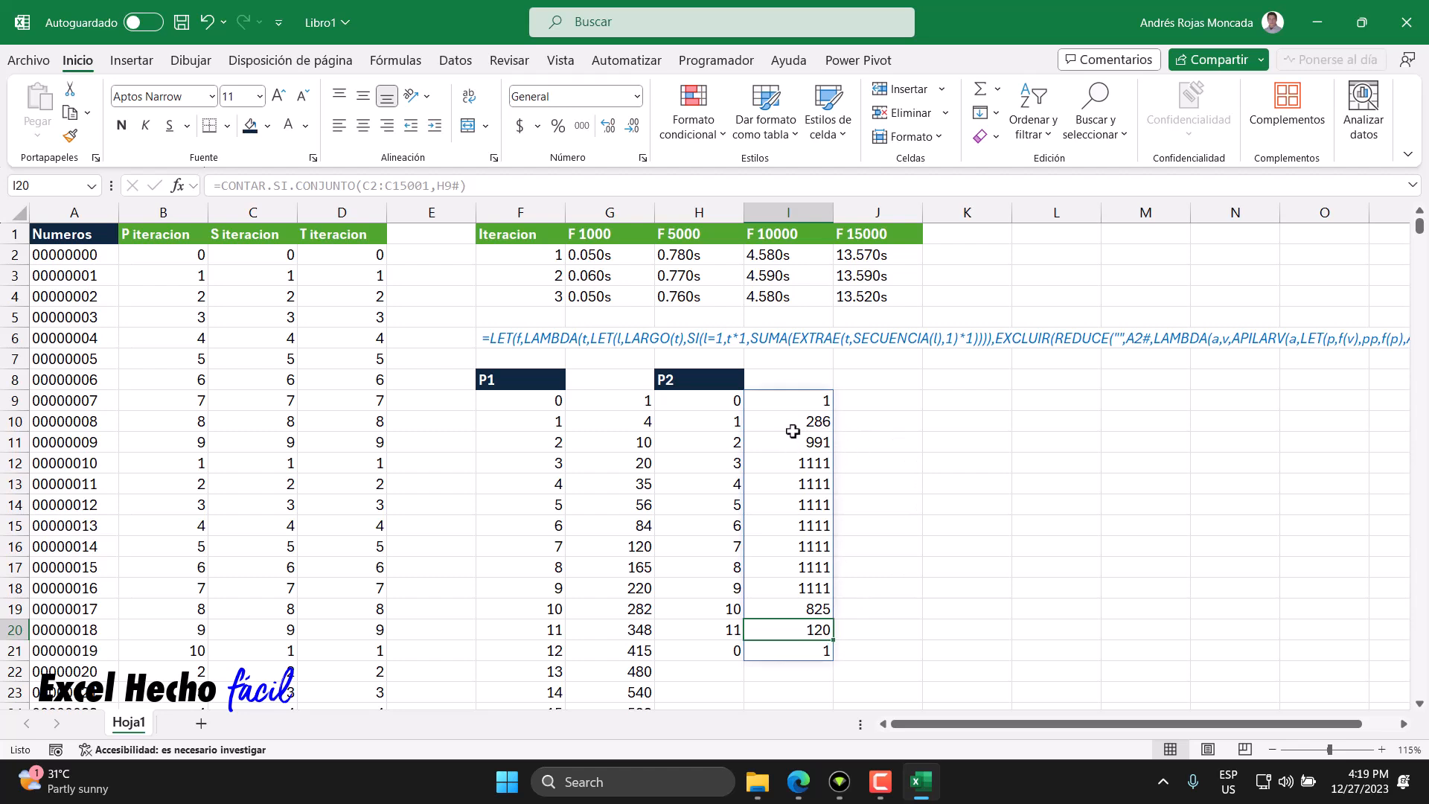
- In J11, add the P2 count for digit sum 2 and the count in I20 with =I11+I20
left_click(845, 442)
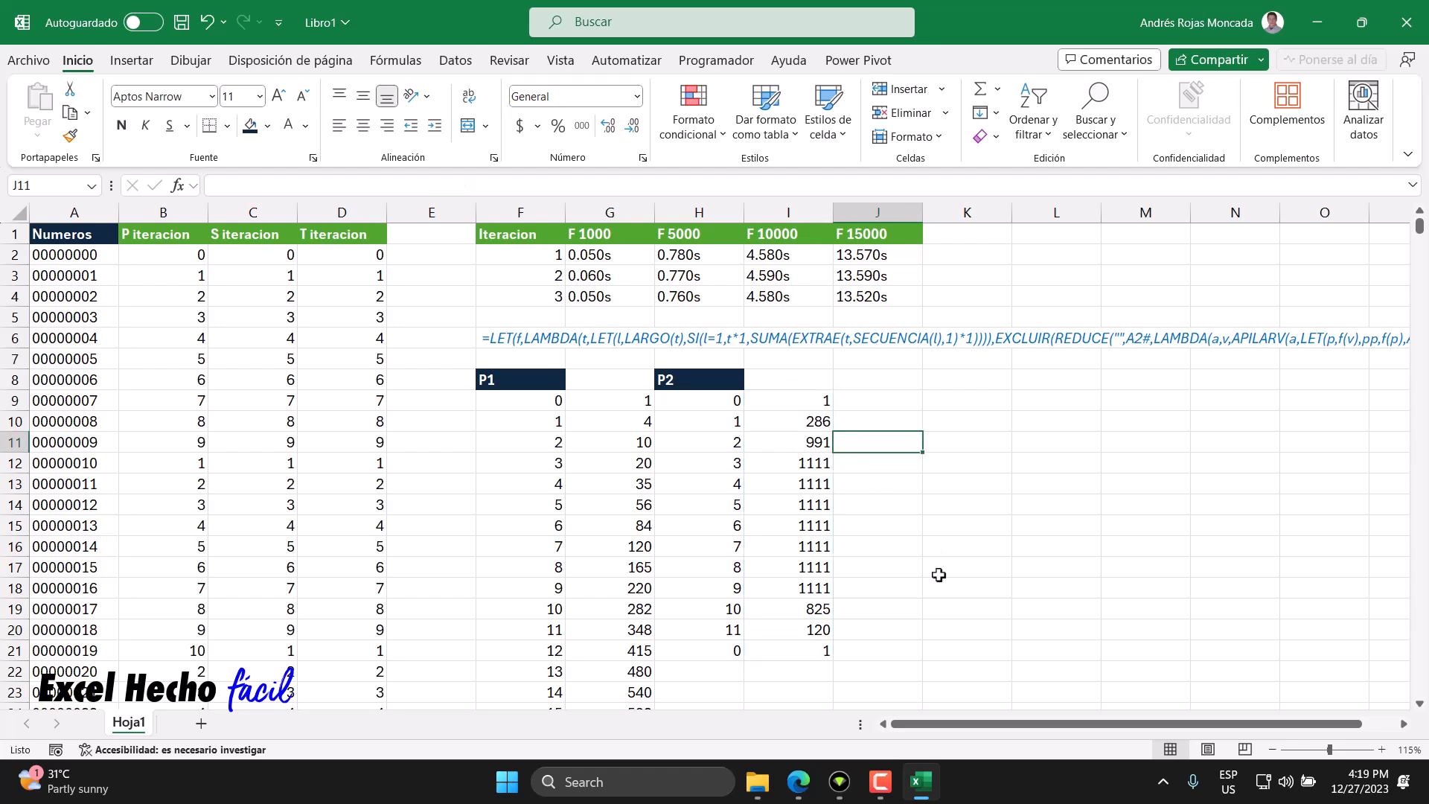
type("=")
key("Left")
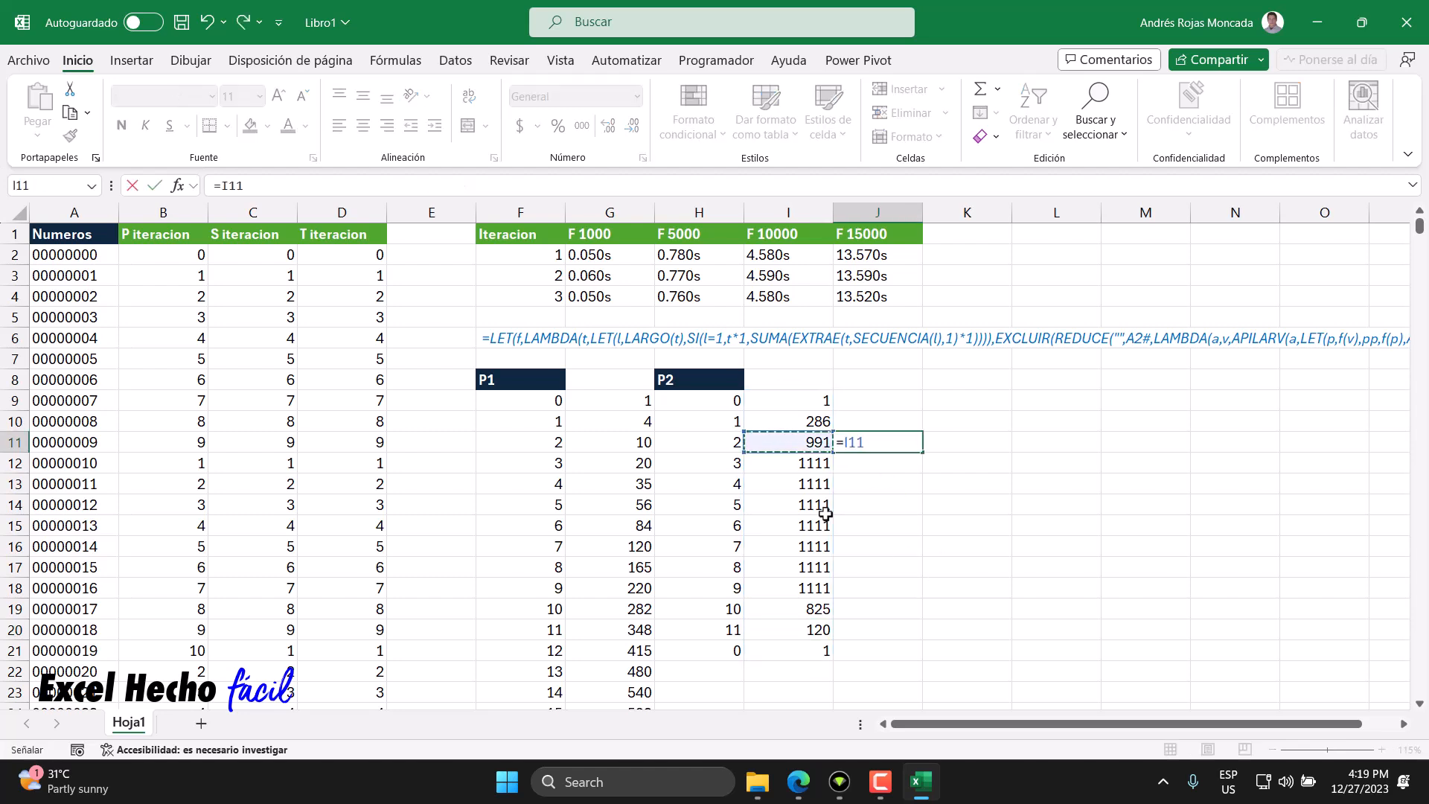
type("+")
left_click(783, 632)
key("Return")
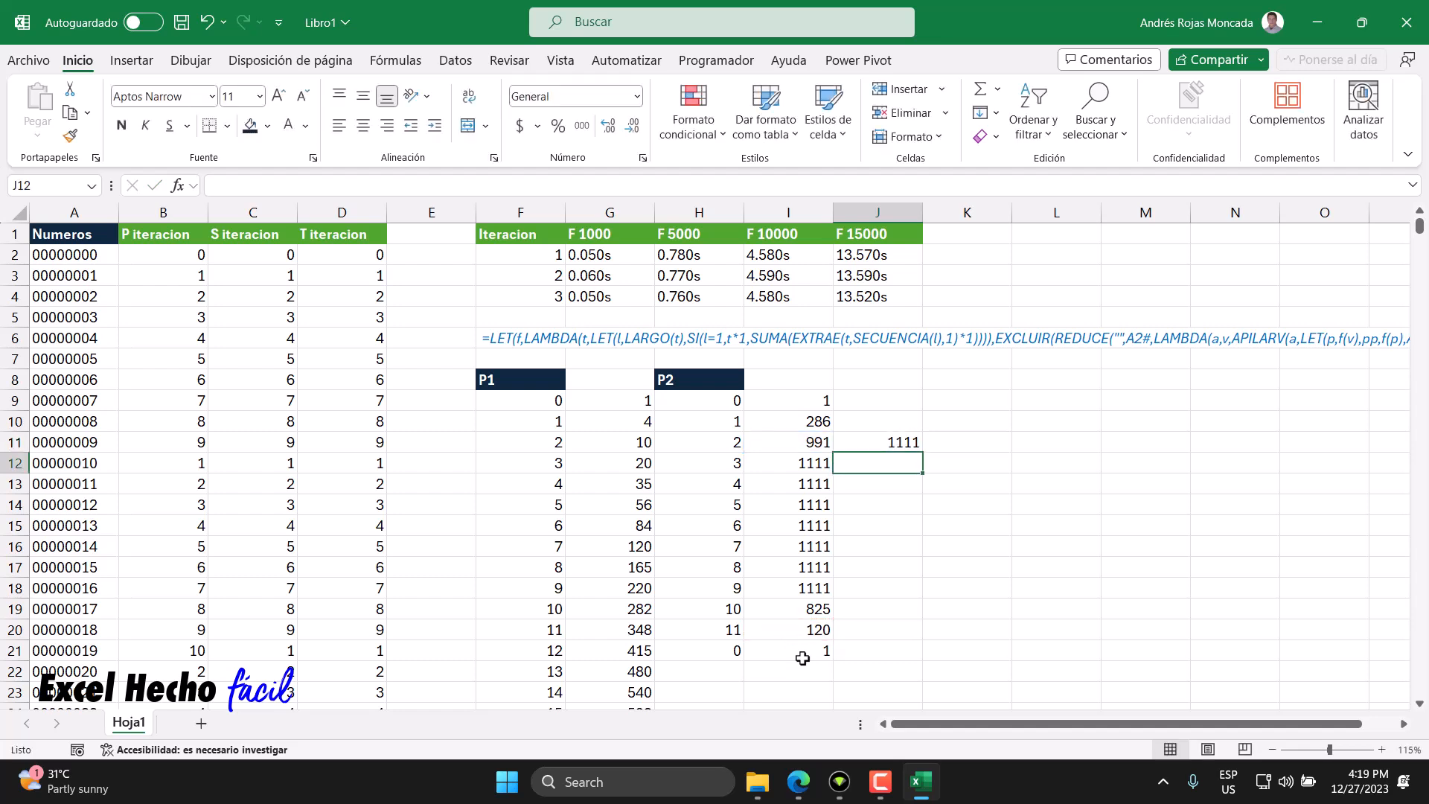
- Inspect the J11 sum and the P2 formulas in H21 and H9
left_click(892, 442)
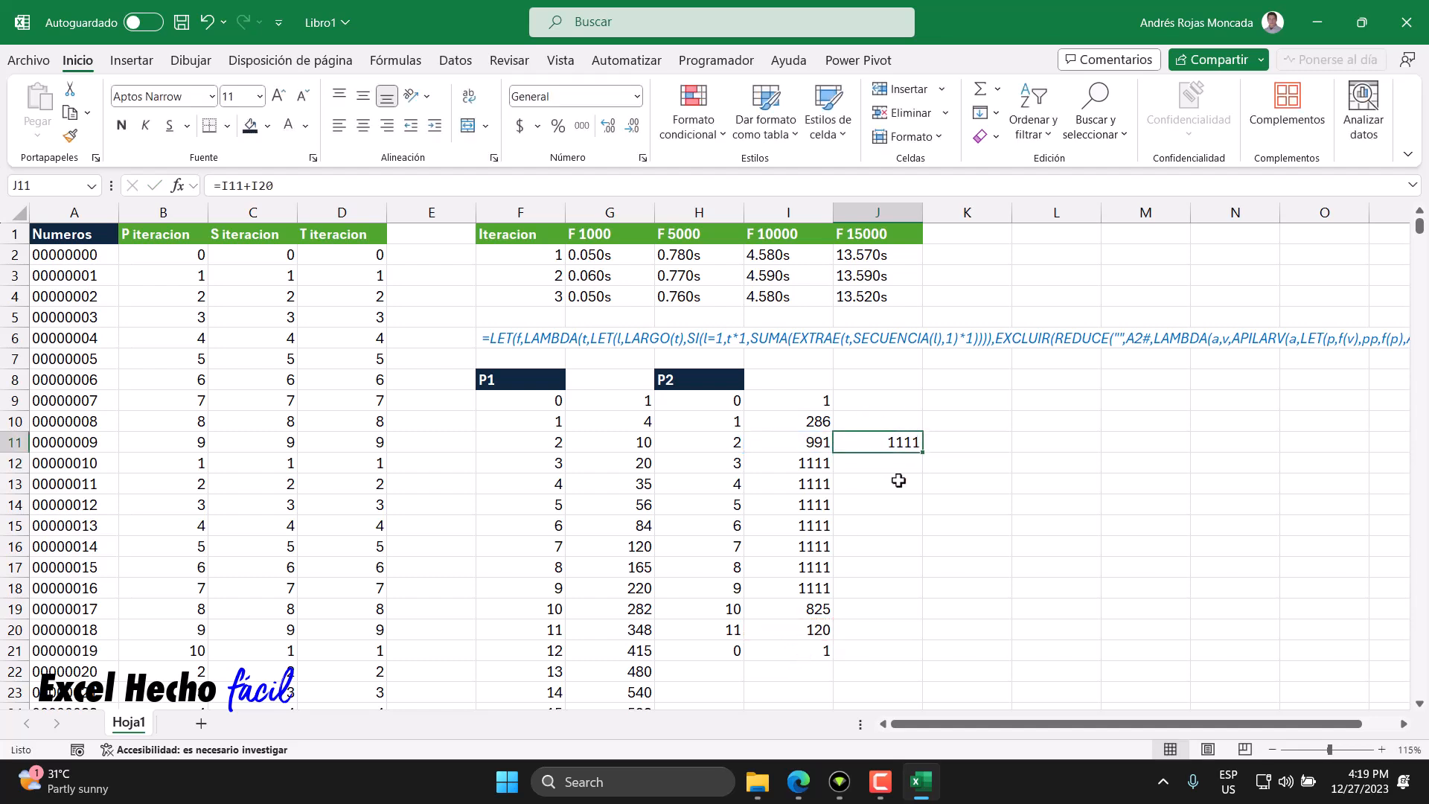
left_click(728, 651)
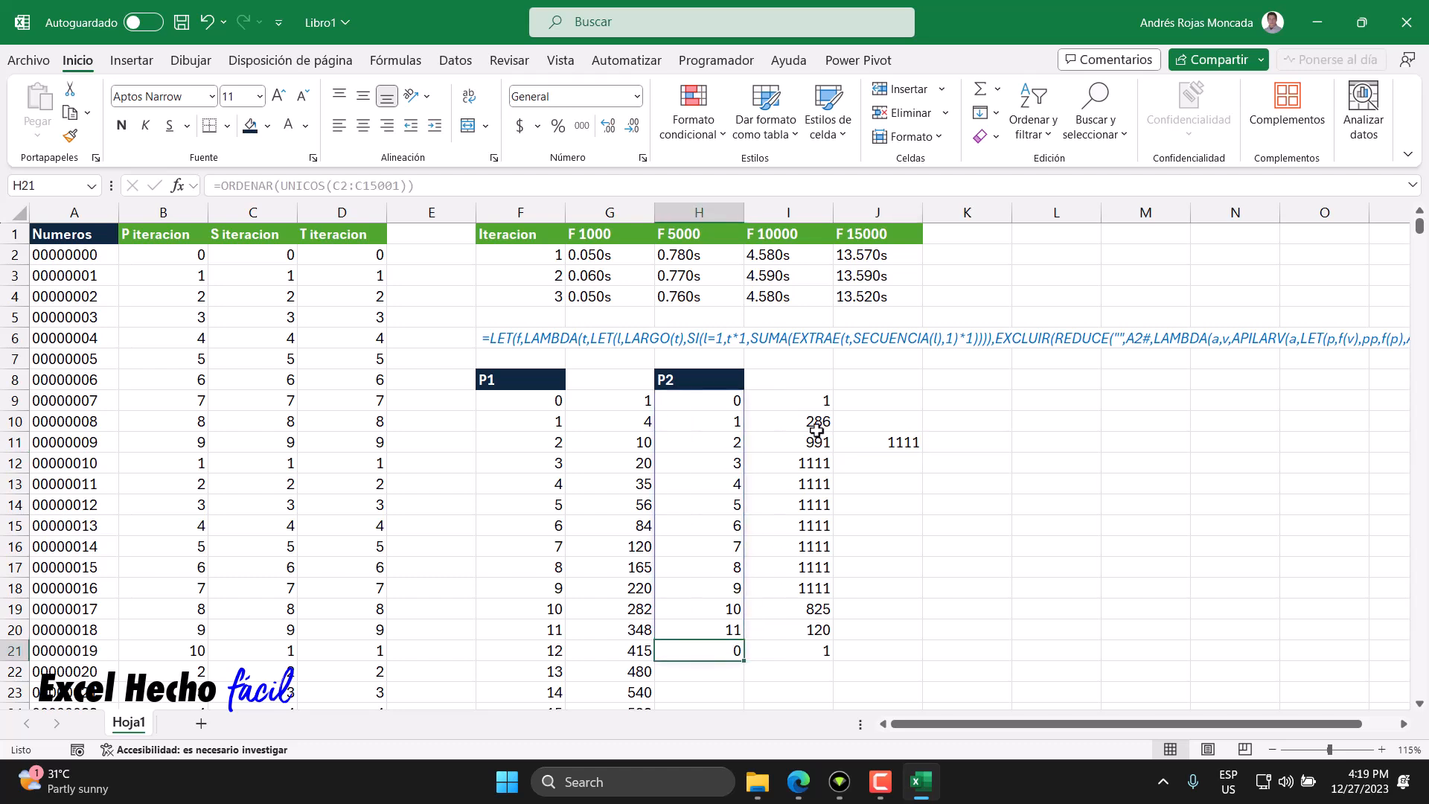
left_click(814, 395)
left_click(857, 398)
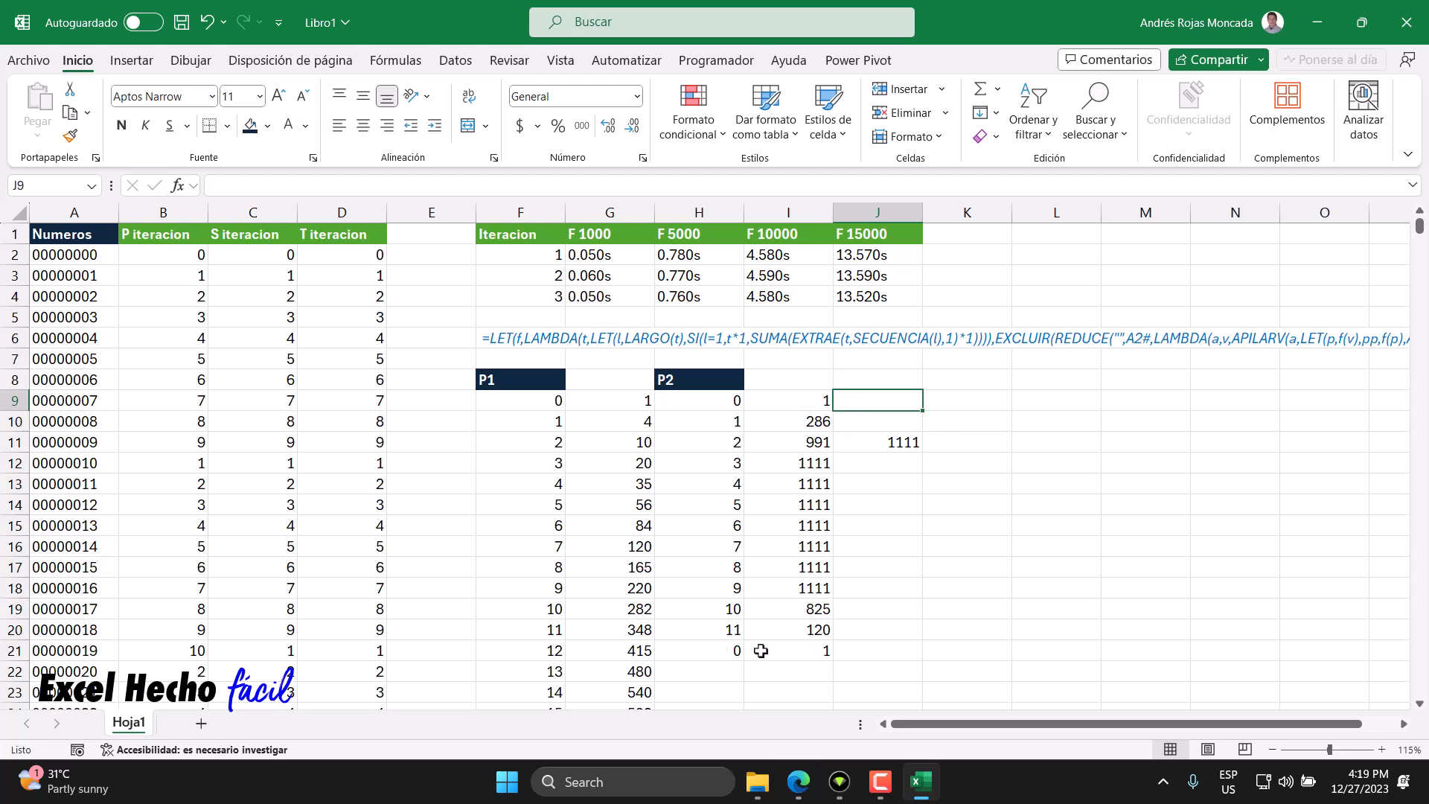
left_click(727, 403)
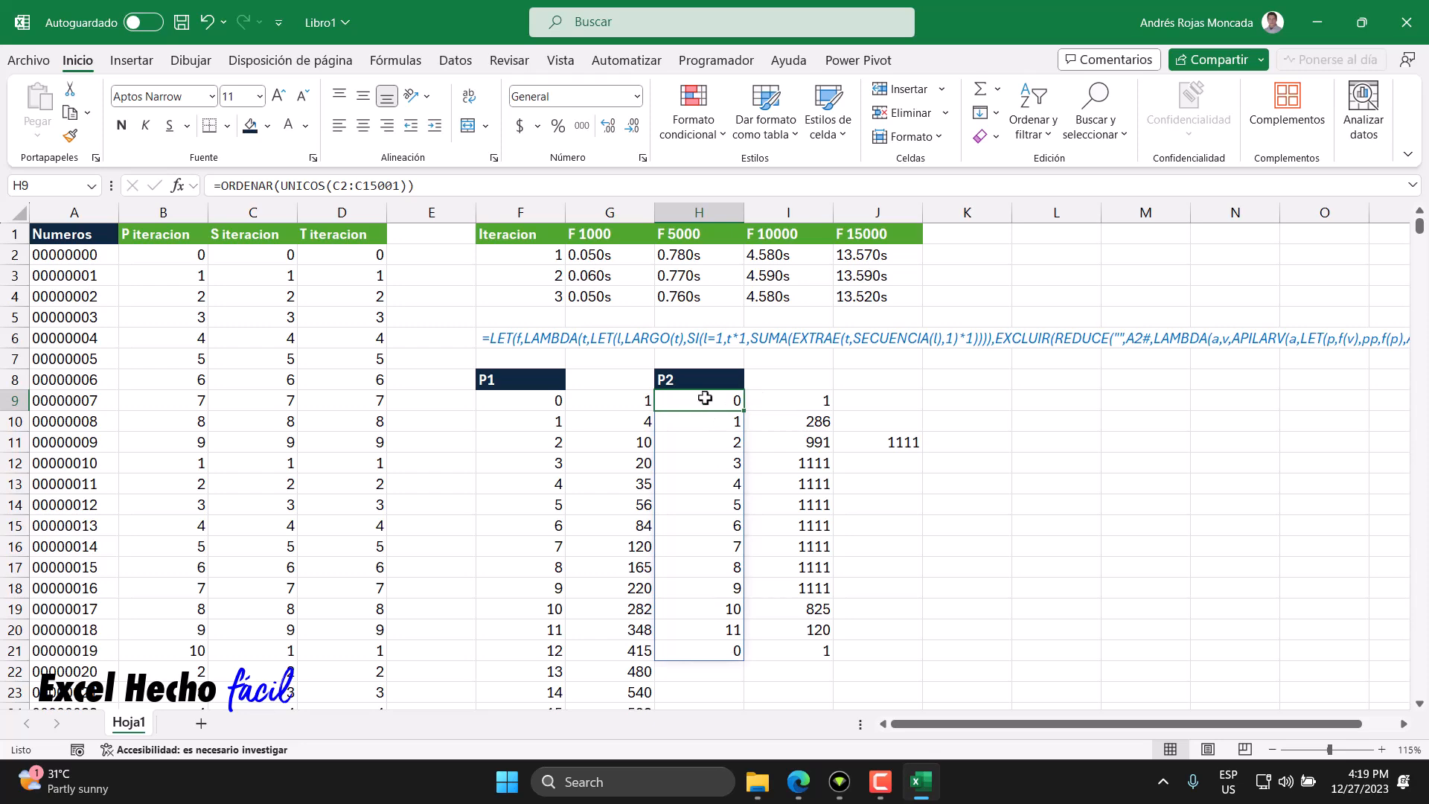
left_click(277, 259)
scroll(341, 402, "down", 4)
scroll(342, 405, "up", 4)
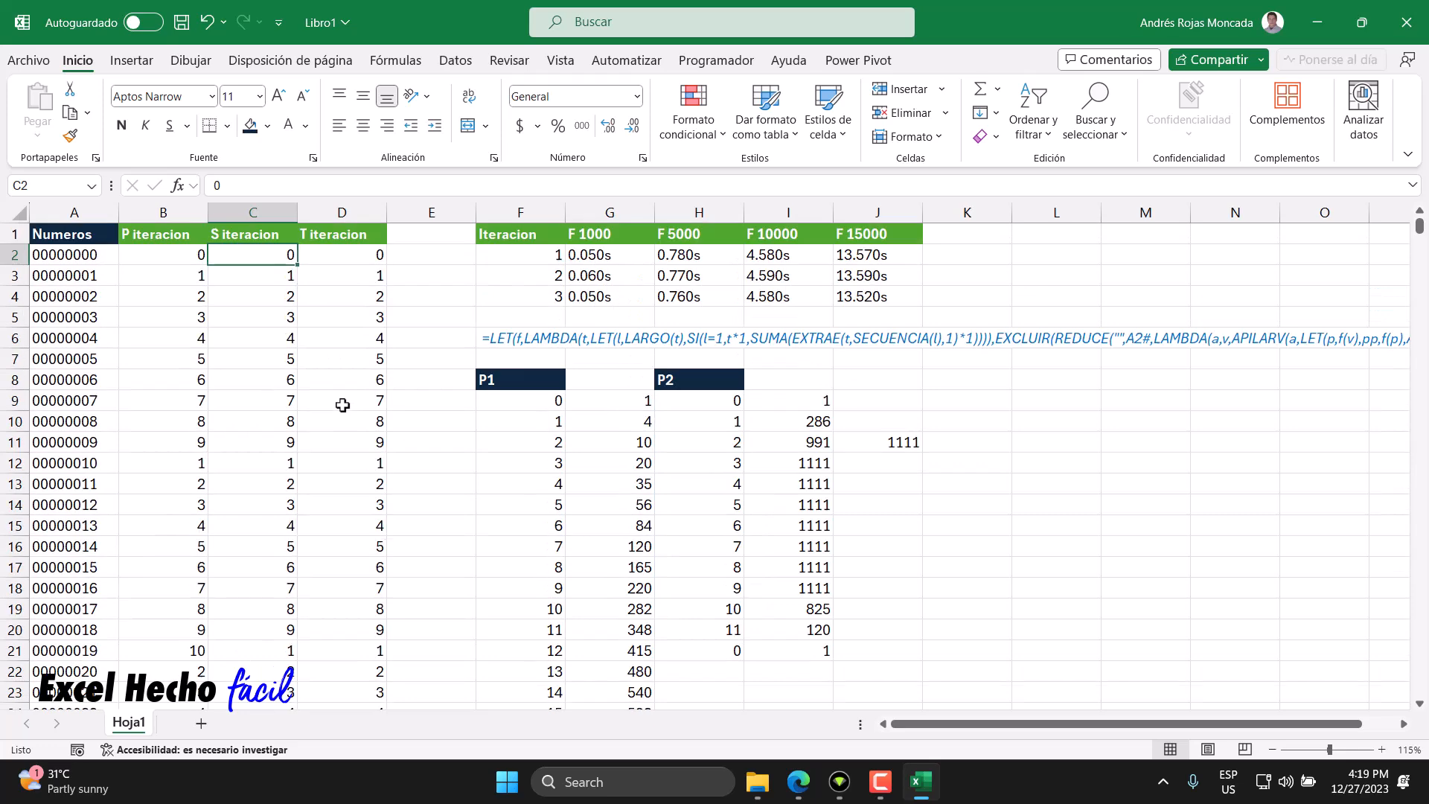
left_click(713, 402)
double_click(713, 403)
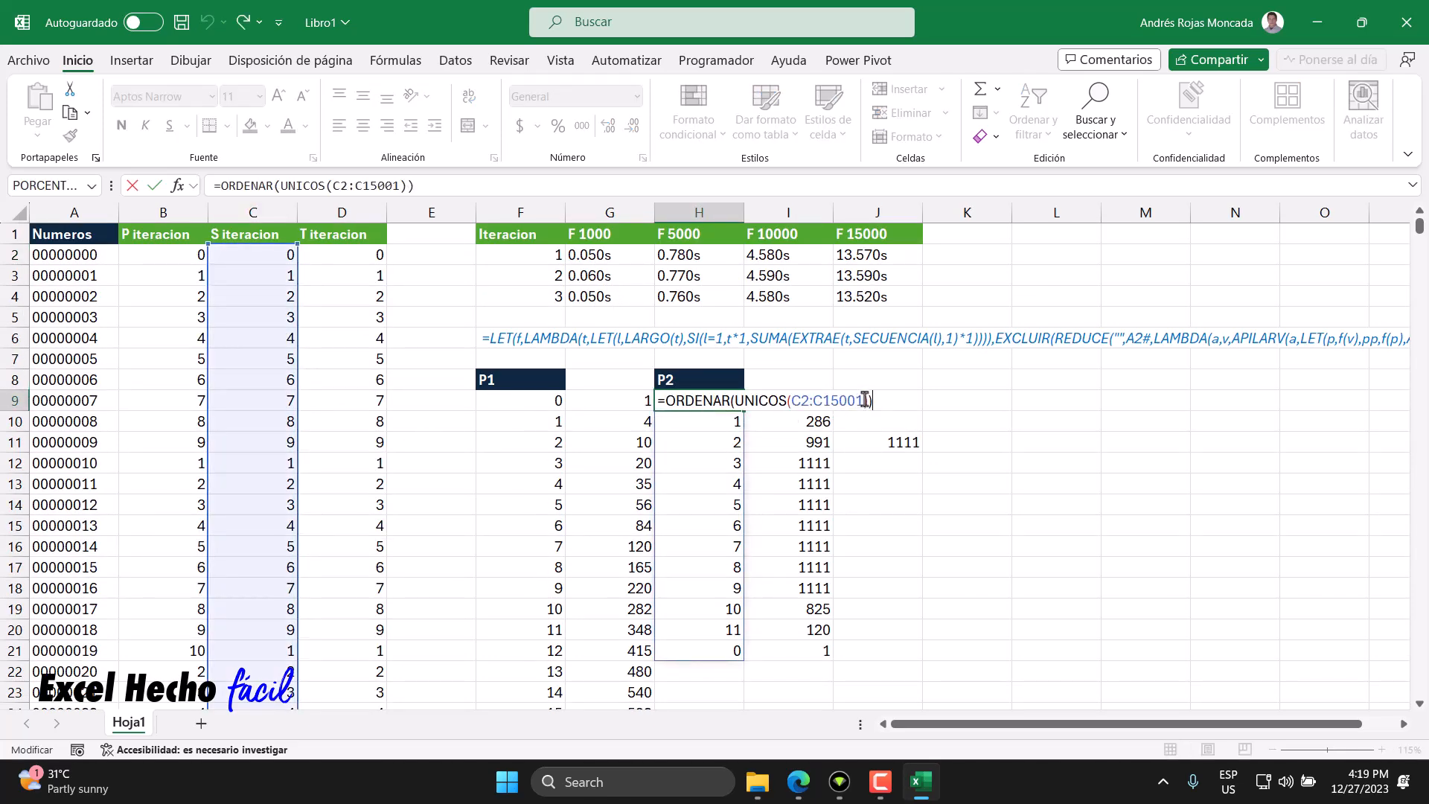
left_click_drag(862, 402, 794, 402)
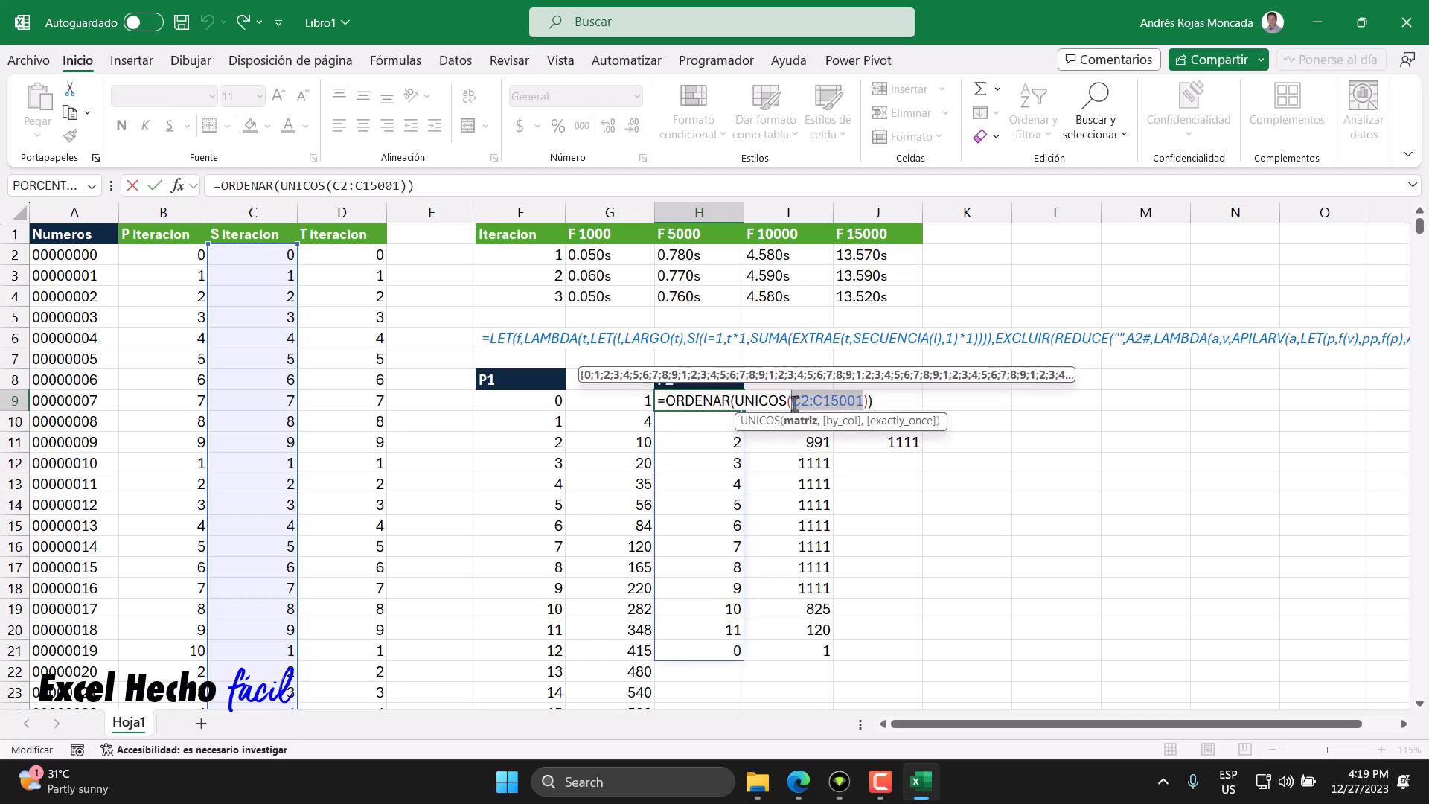
key("Escape")
- Change the P1 unique-values formula in F9 to use the range B2:B10001
left_click(517, 400)
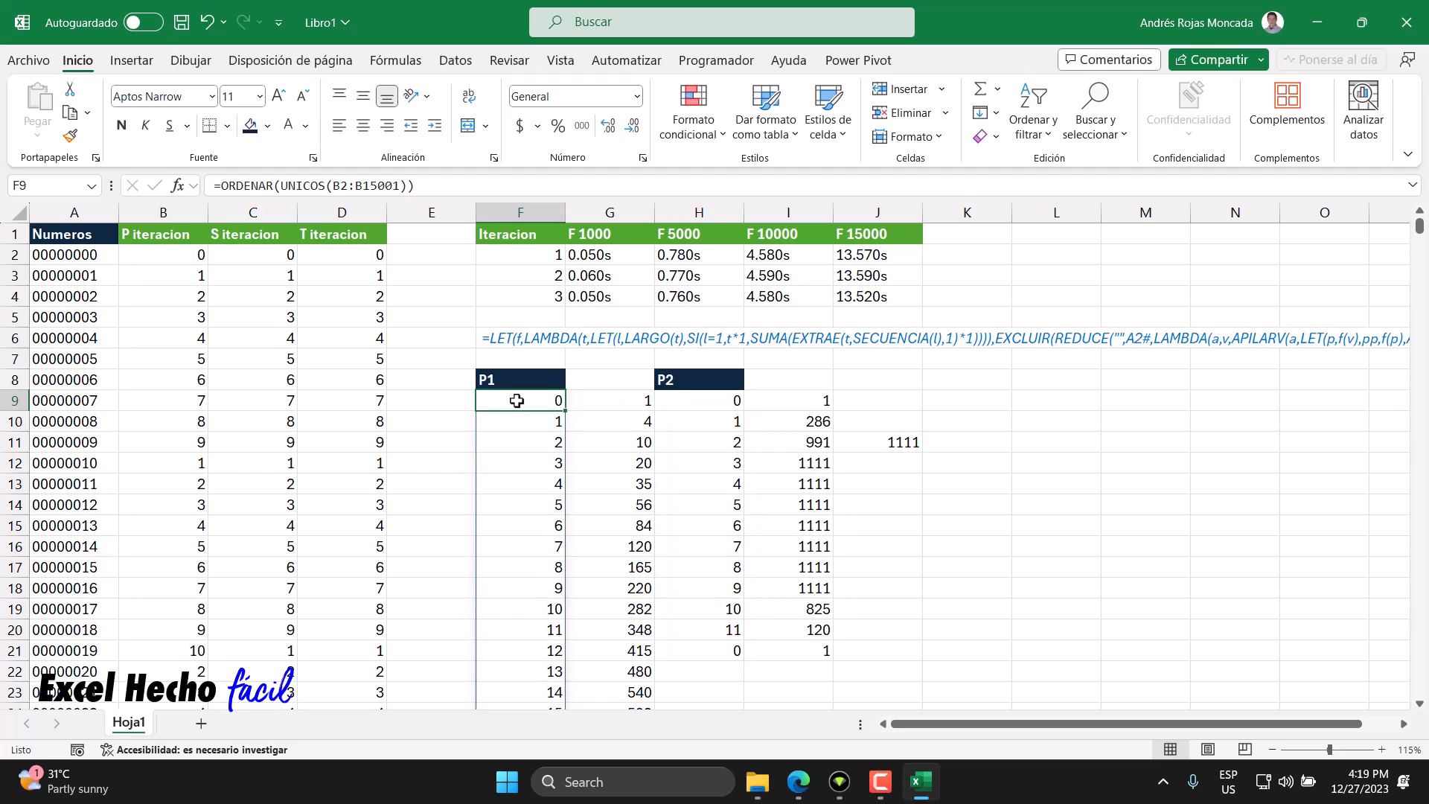
double_click(516, 400)
left_click_drag(680, 402, 617, 402)
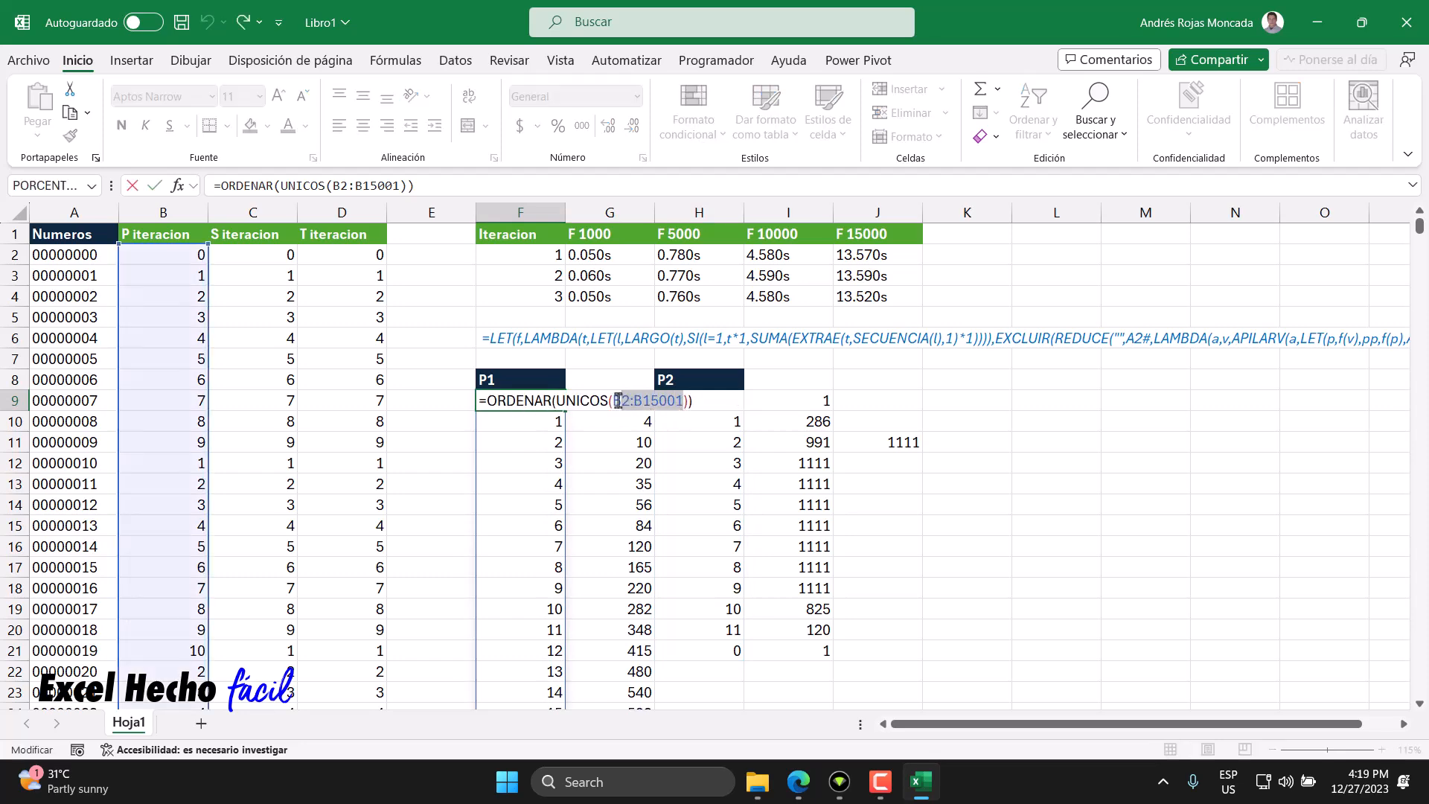
left_click(183, 255)
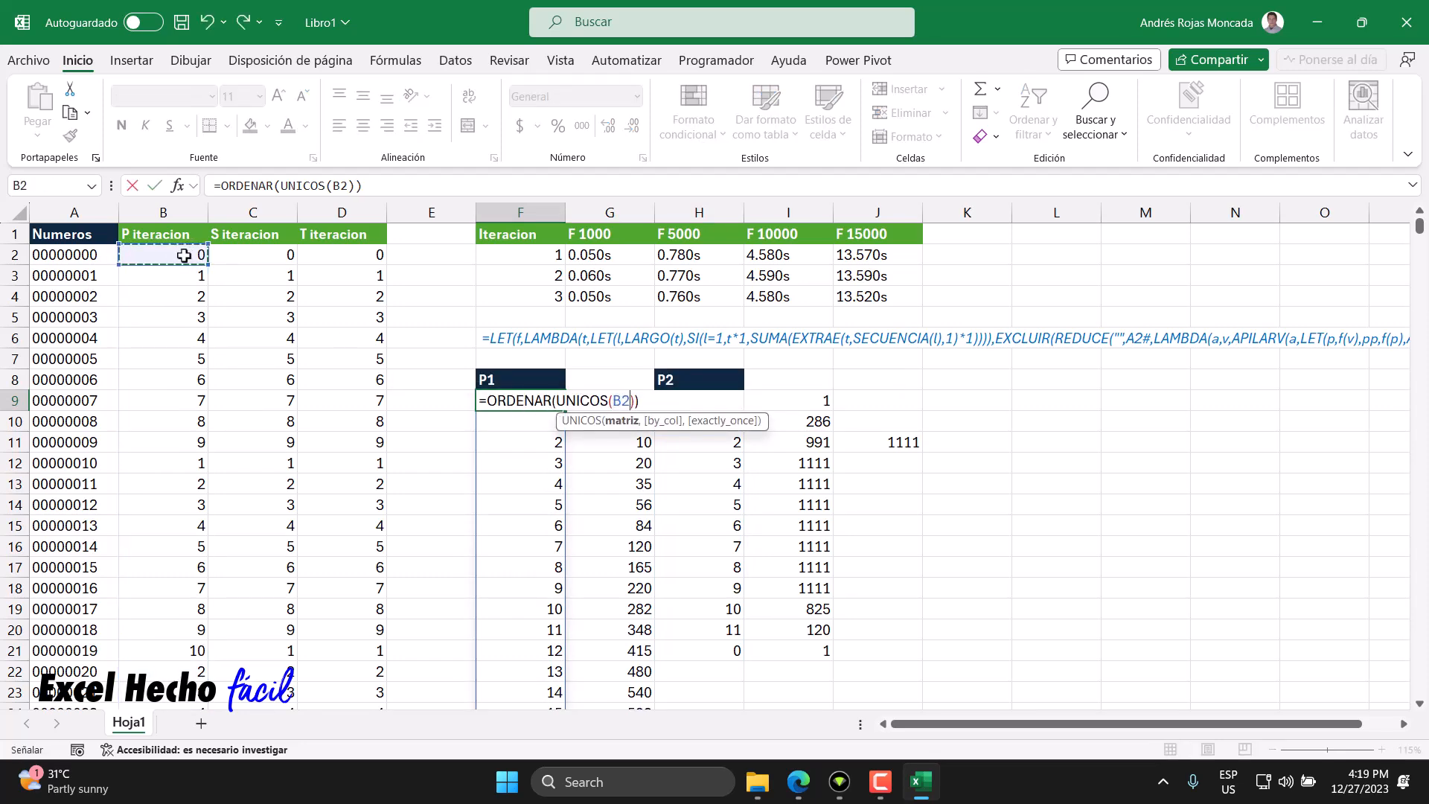
key("ctrl+shift+Down")
key("ctrl+BackSpace")
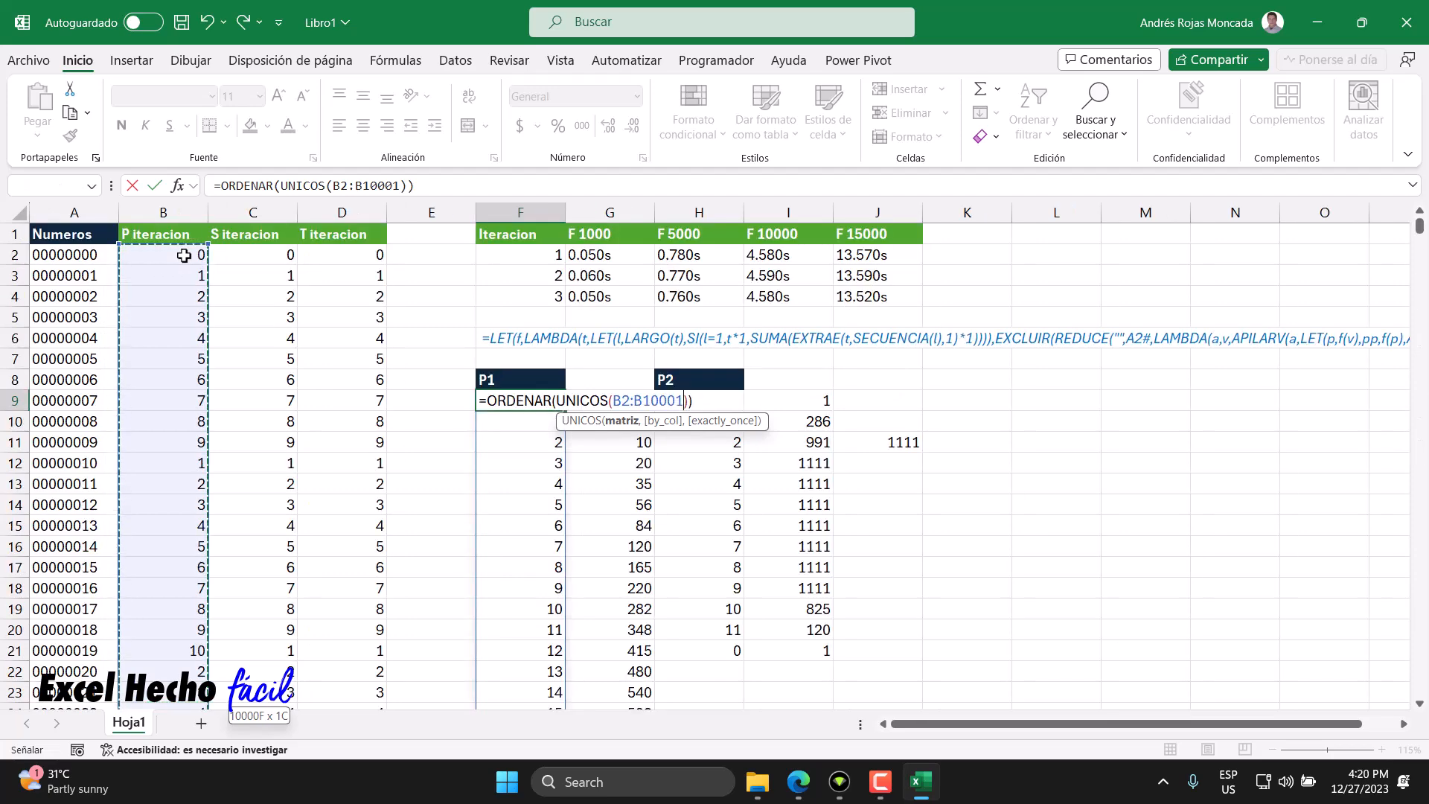
left_click(694, 400)
key("Return")
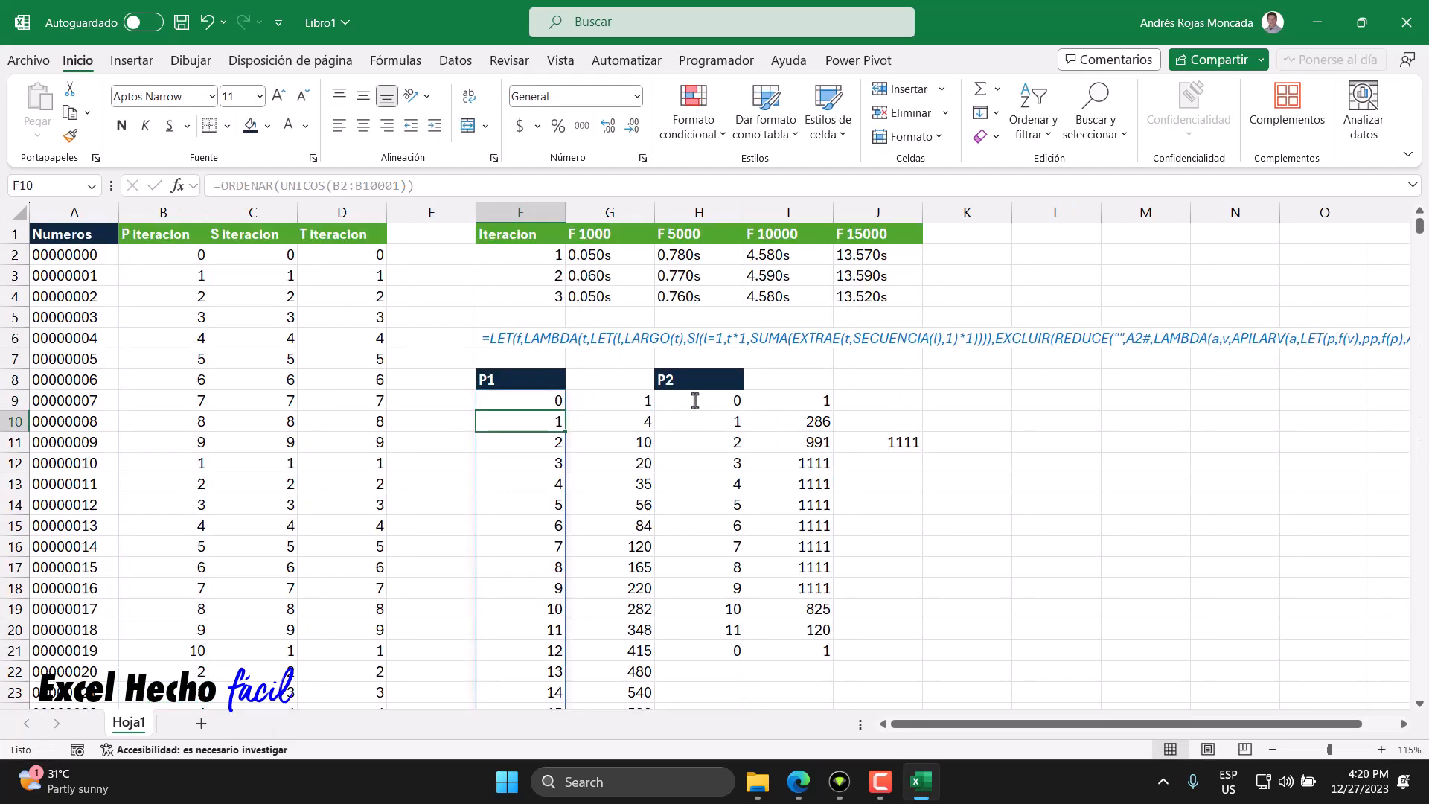
- Change the P1 count formula in G9 to use the range B2:B10001
scroll(614, 404, "down", 9)
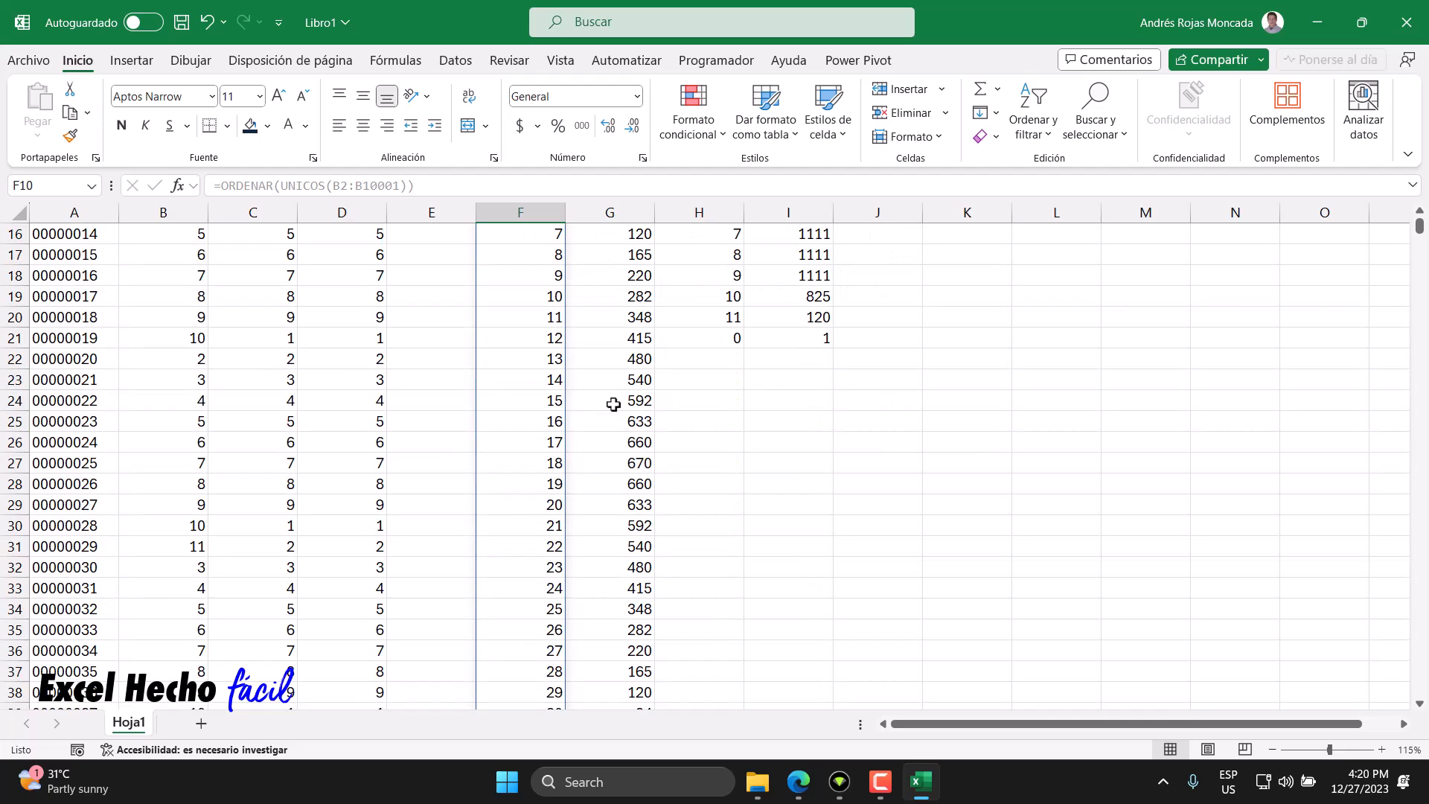
scroll(614, 404, "up", 9)
left_click(613, 404)
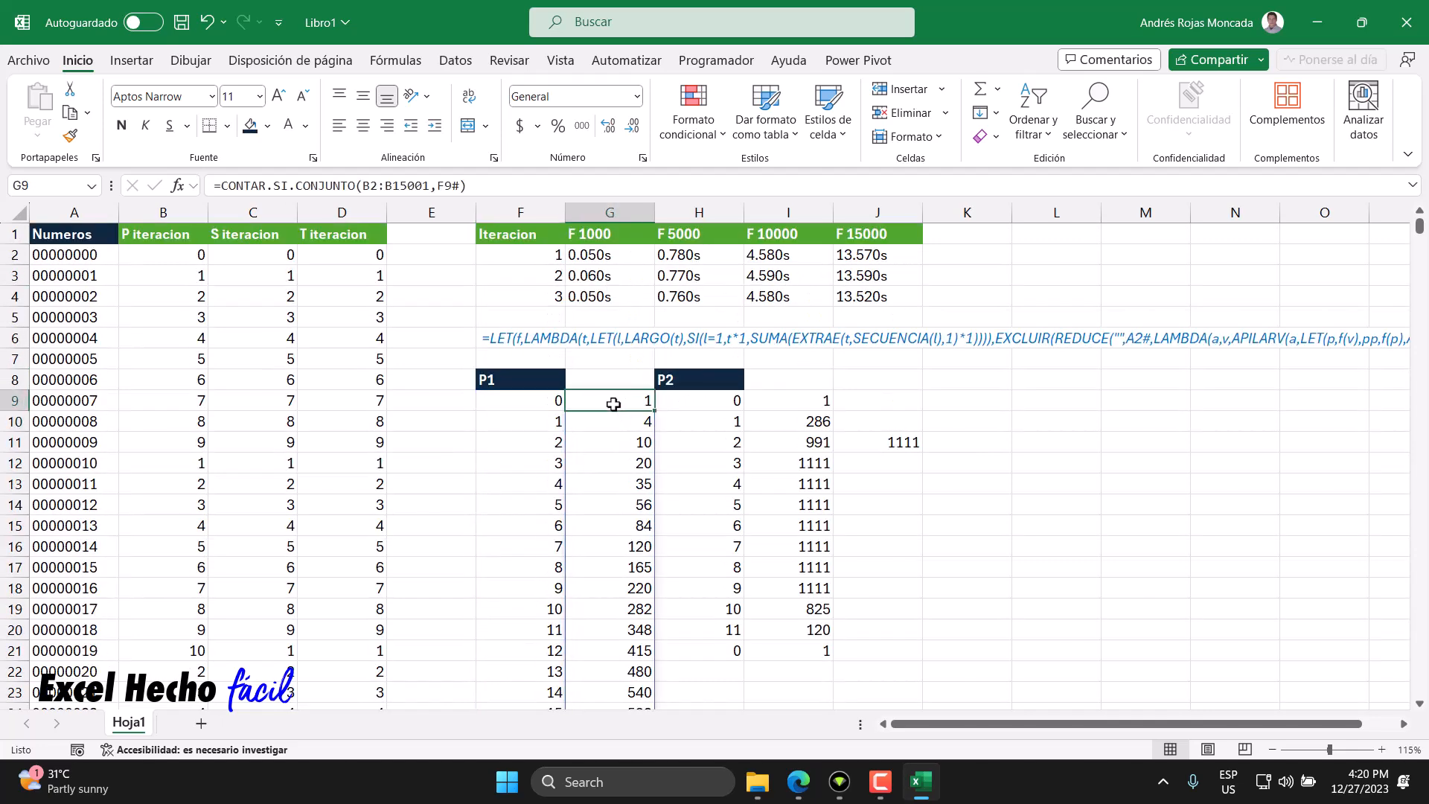
double_click(613, 404)
left_click_drag(794, 401, 725, 402)
left_click(186, 253)
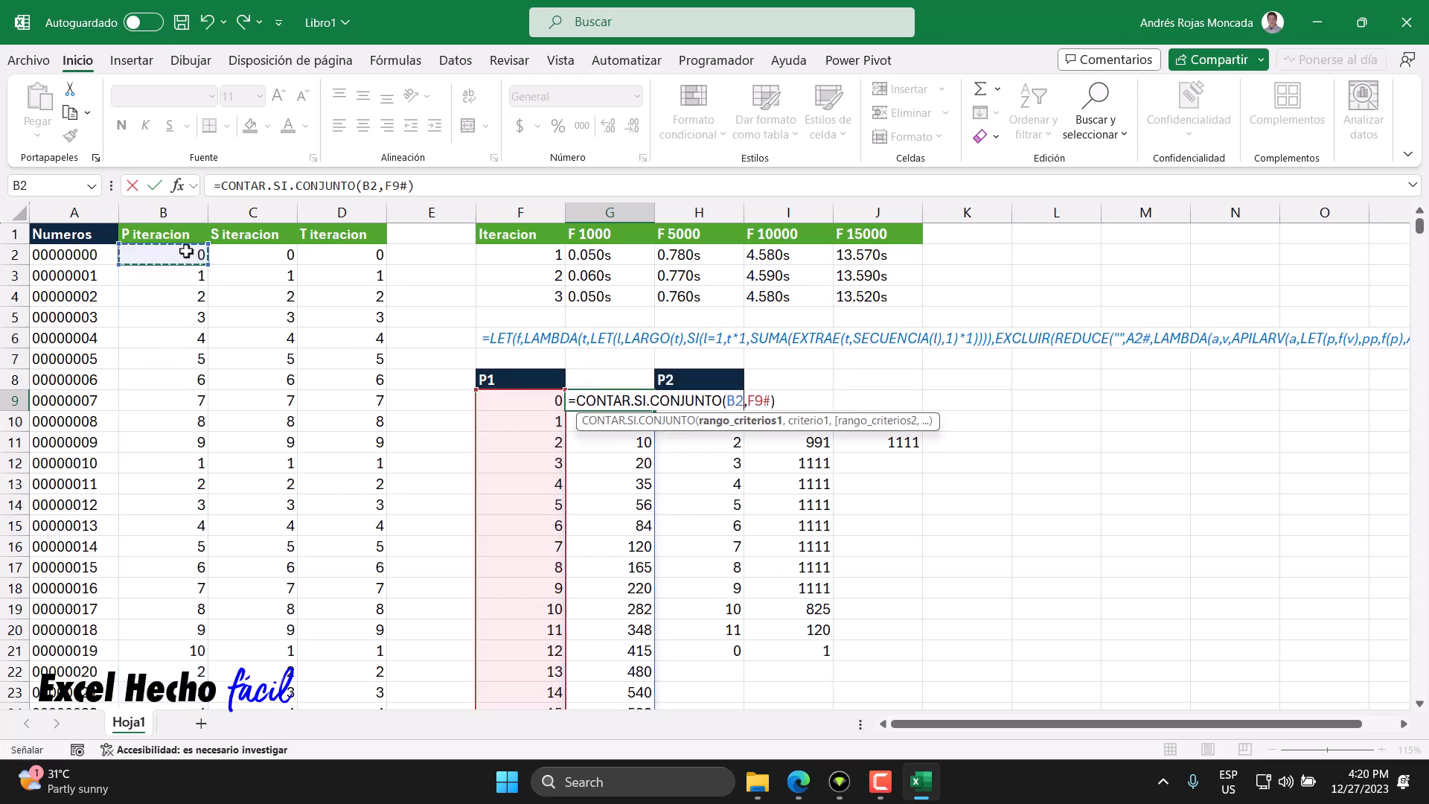
key("ctrl+shift+Down")
key("Return")
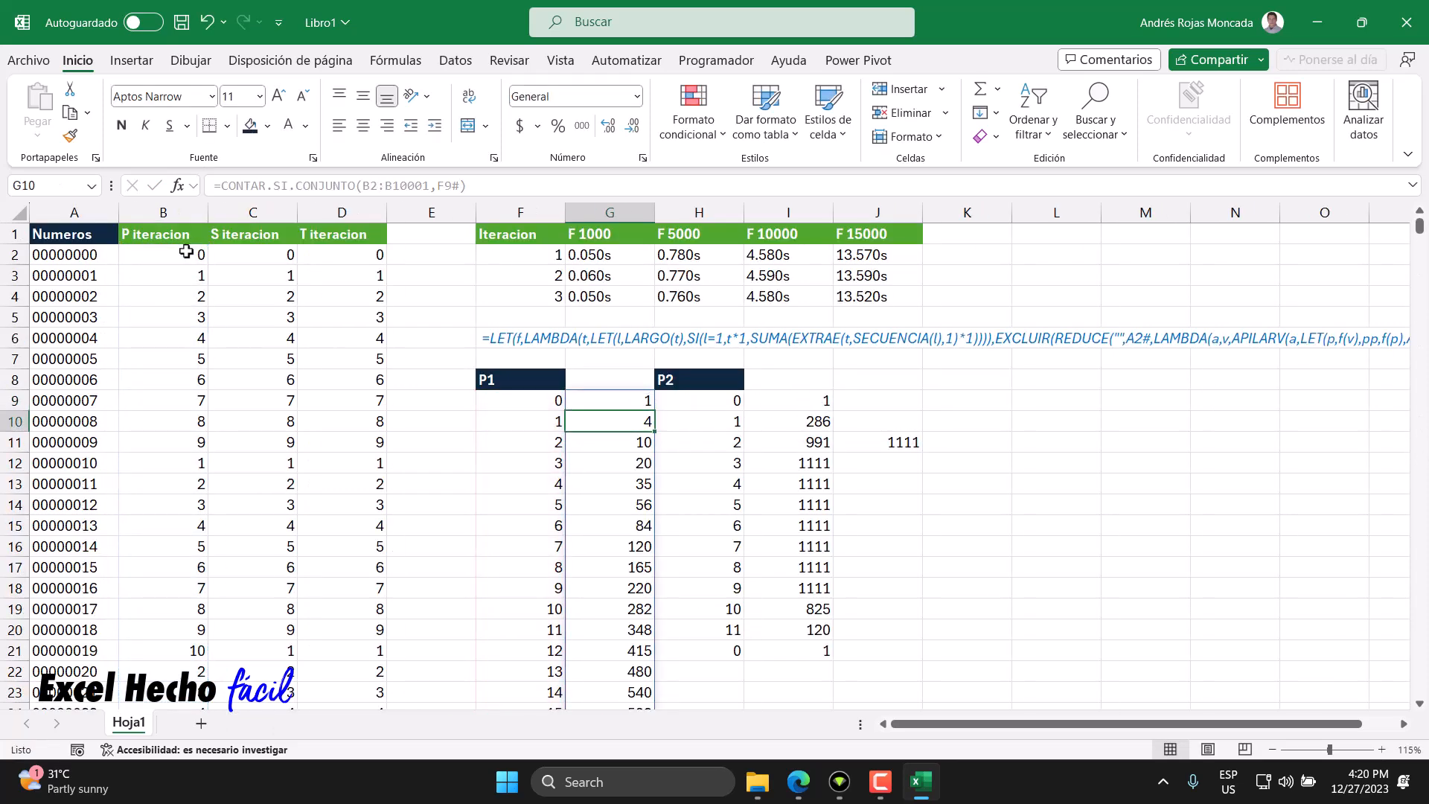
- Review the updated P1 frequency table down to its last row
scroll(605, 507, "down", 7)
scroll(607, 528, "down", 3)
scroll(607, 529, "up", 3)
scroll(607, 529, "up", 1)
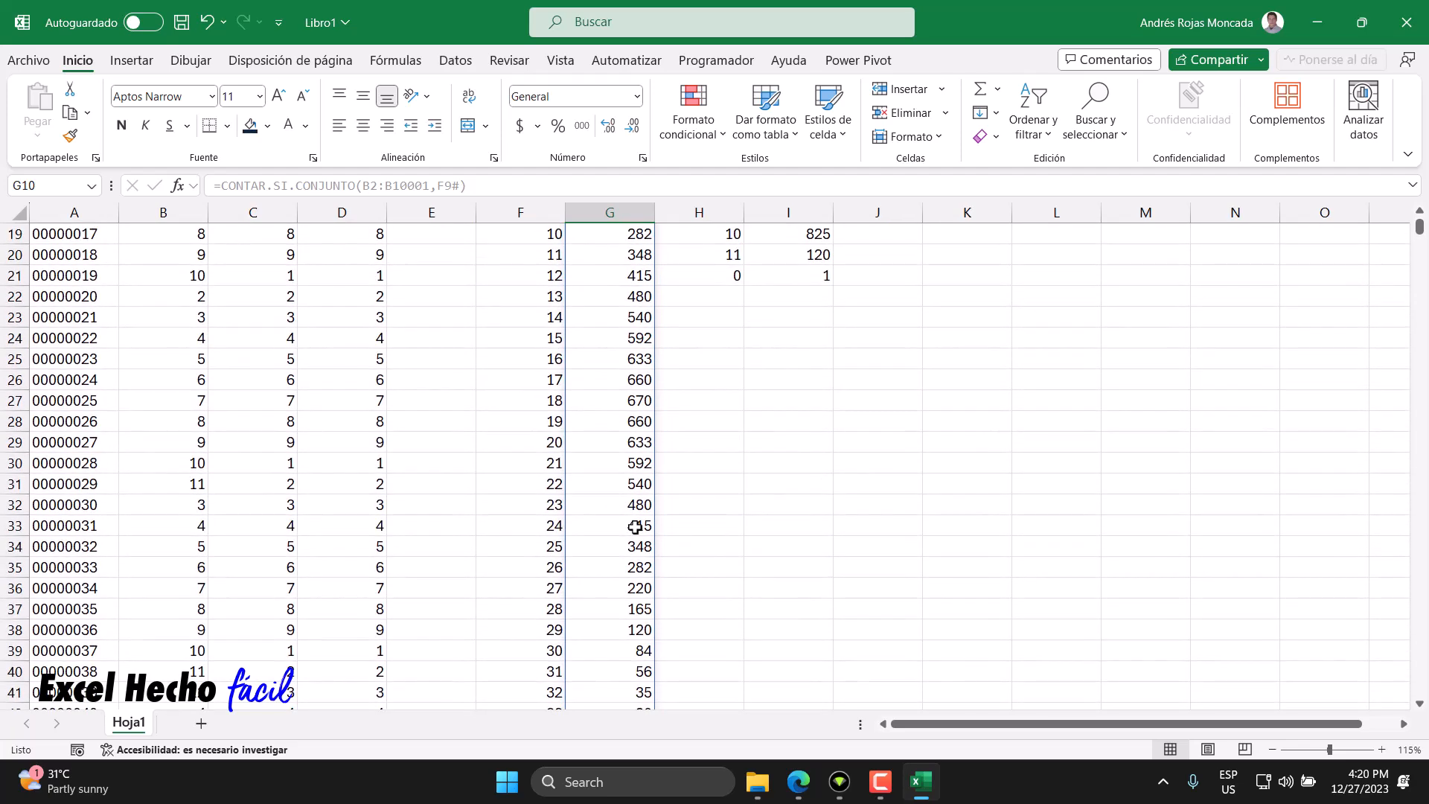
left_click(543, 444)
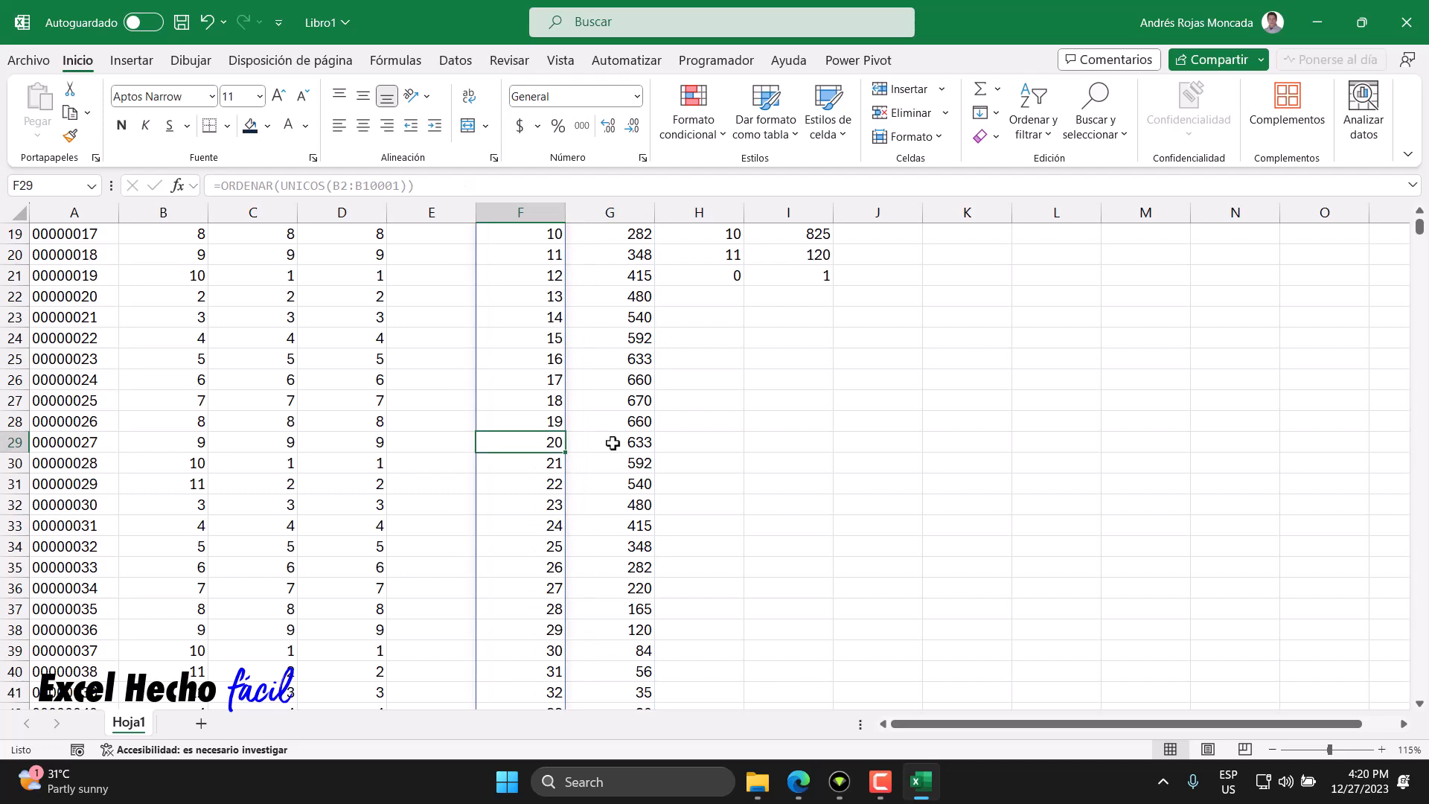
left_click_drag(548, 421, 618, 421)
scroll(629, 482, "down", 3)
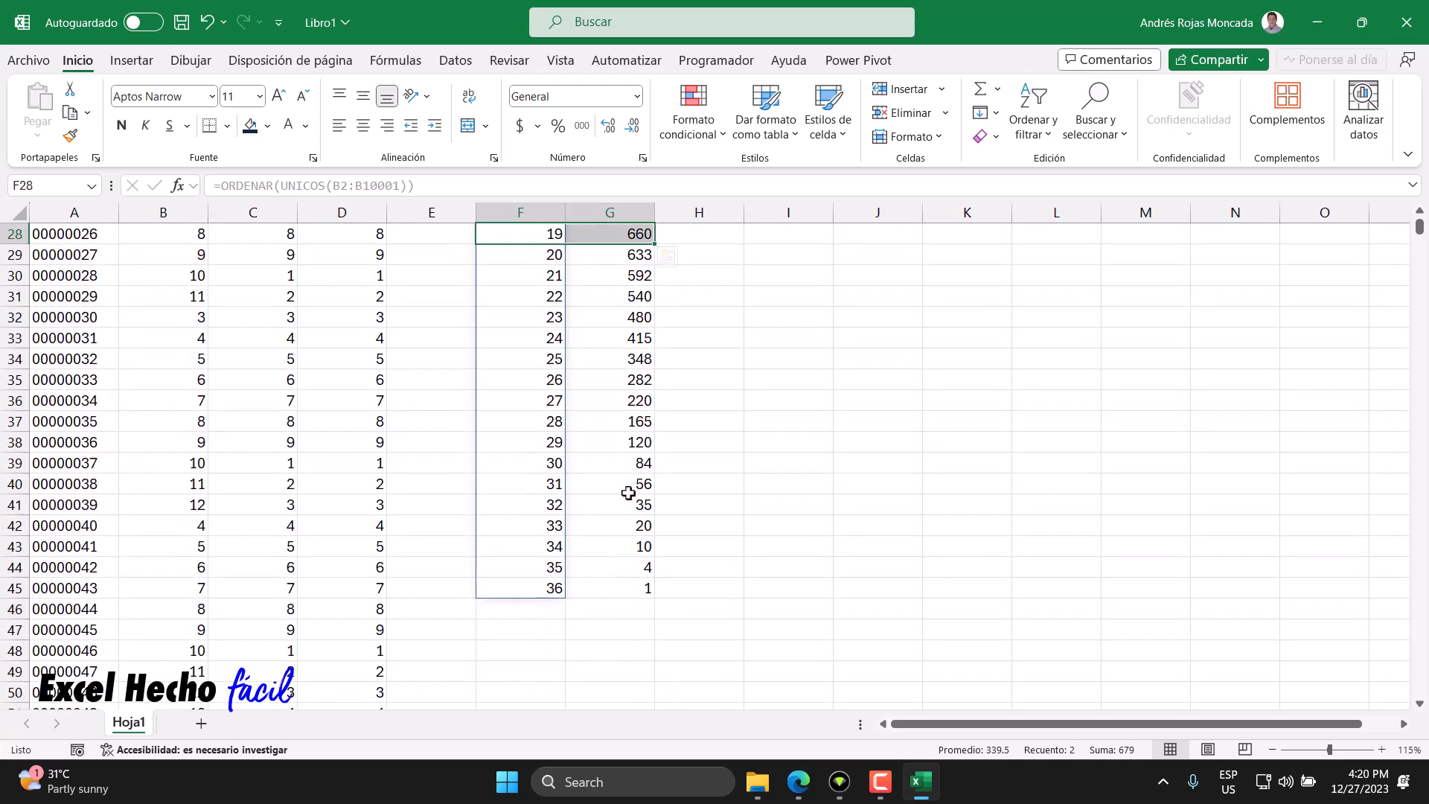
left_click(617, 593)
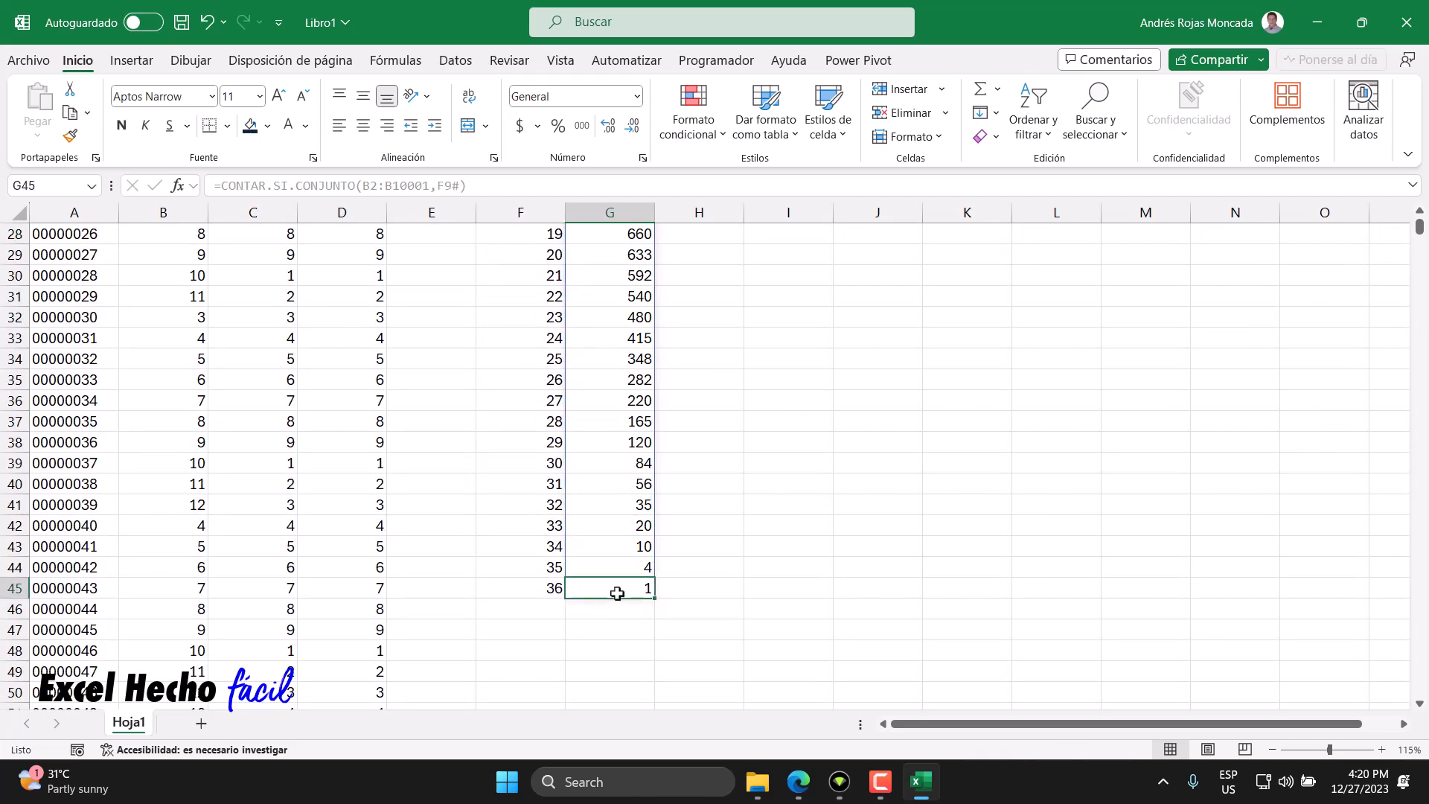
scroll(617, 593, "up", 1)
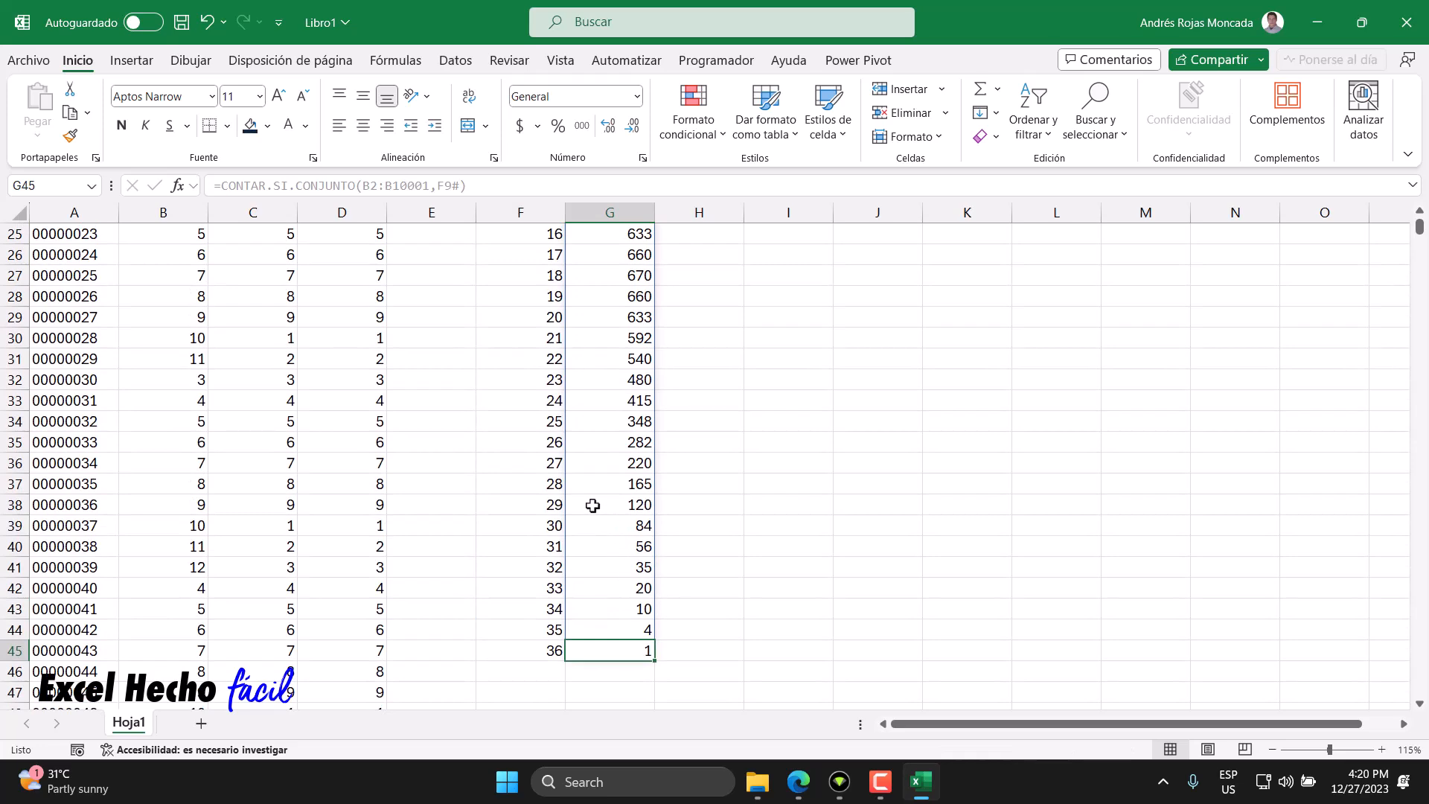
- Compare the status-bar sums of selected cell groups in the P1 frequency column
left_click(594, 463, "ctrl")
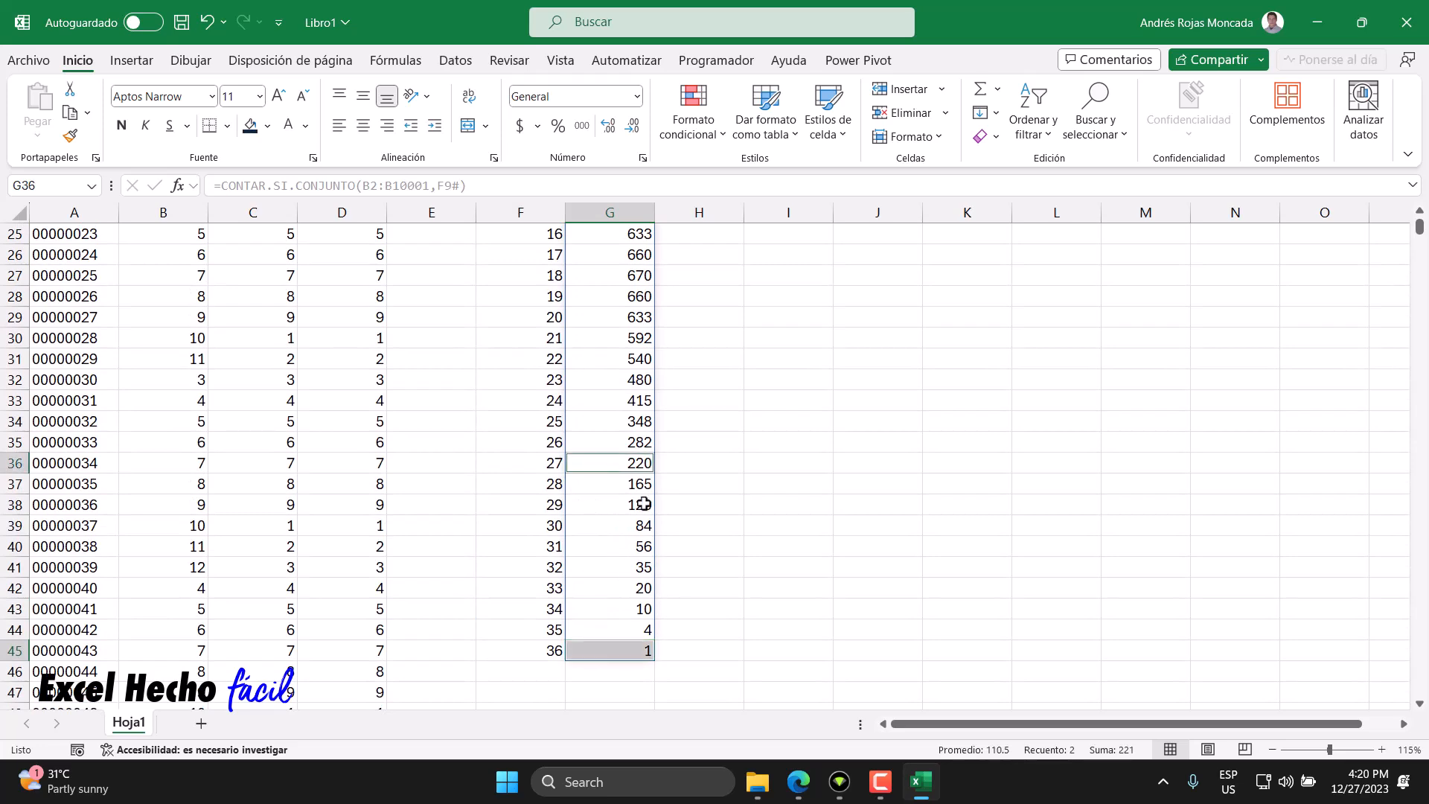
scroll(643, 504, "up", 2)
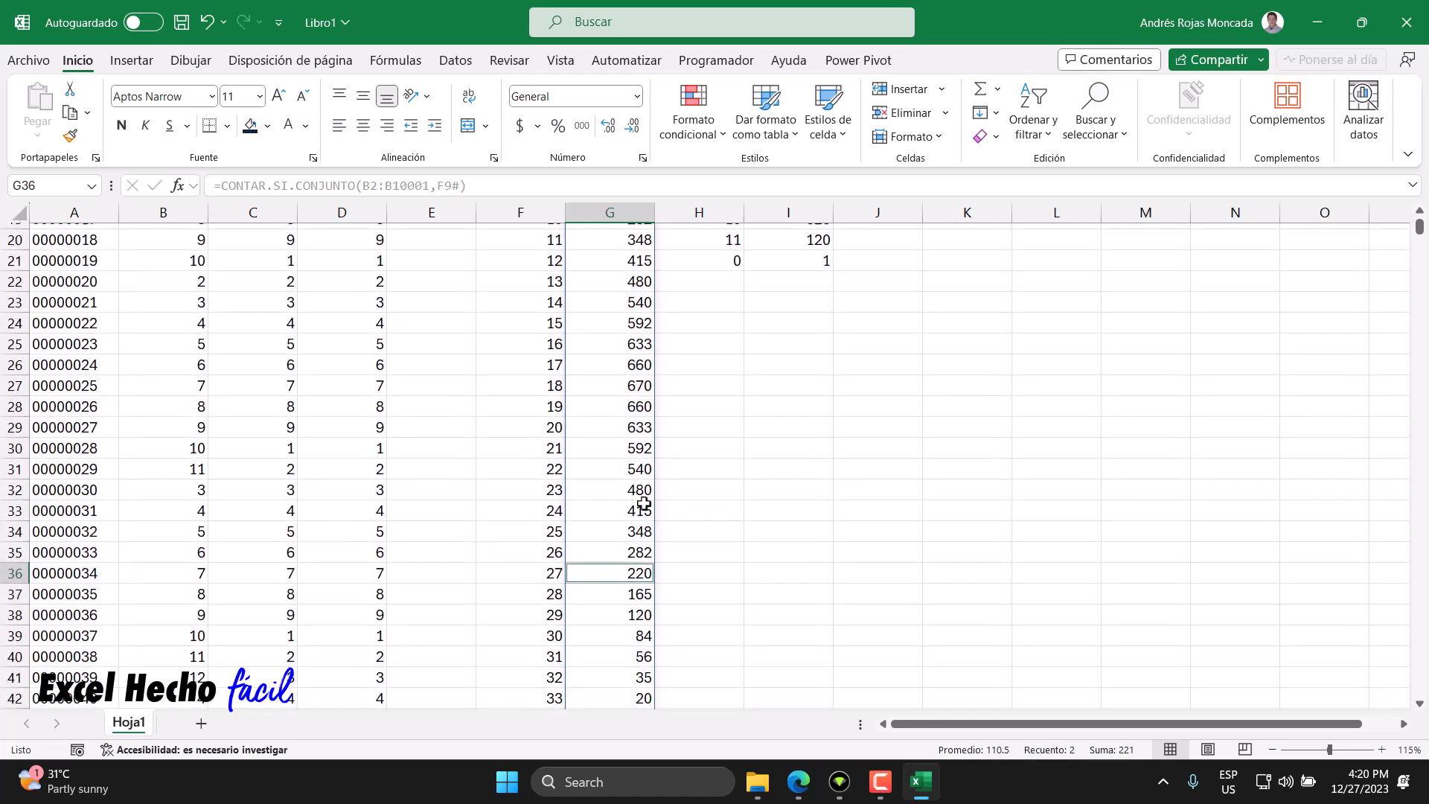
left_click(610, 401, "ctrl")
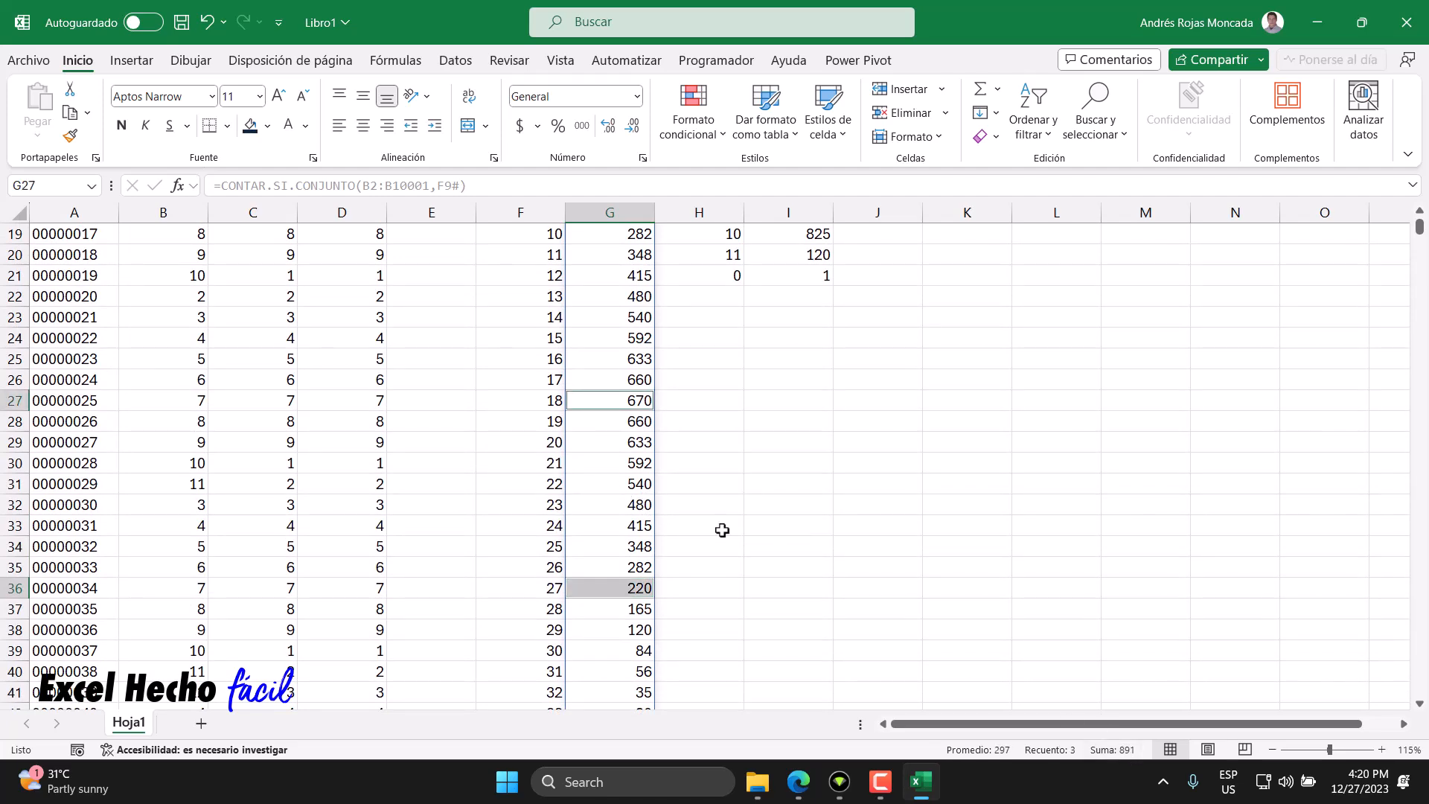
scroll(721, 522, "up", 3)
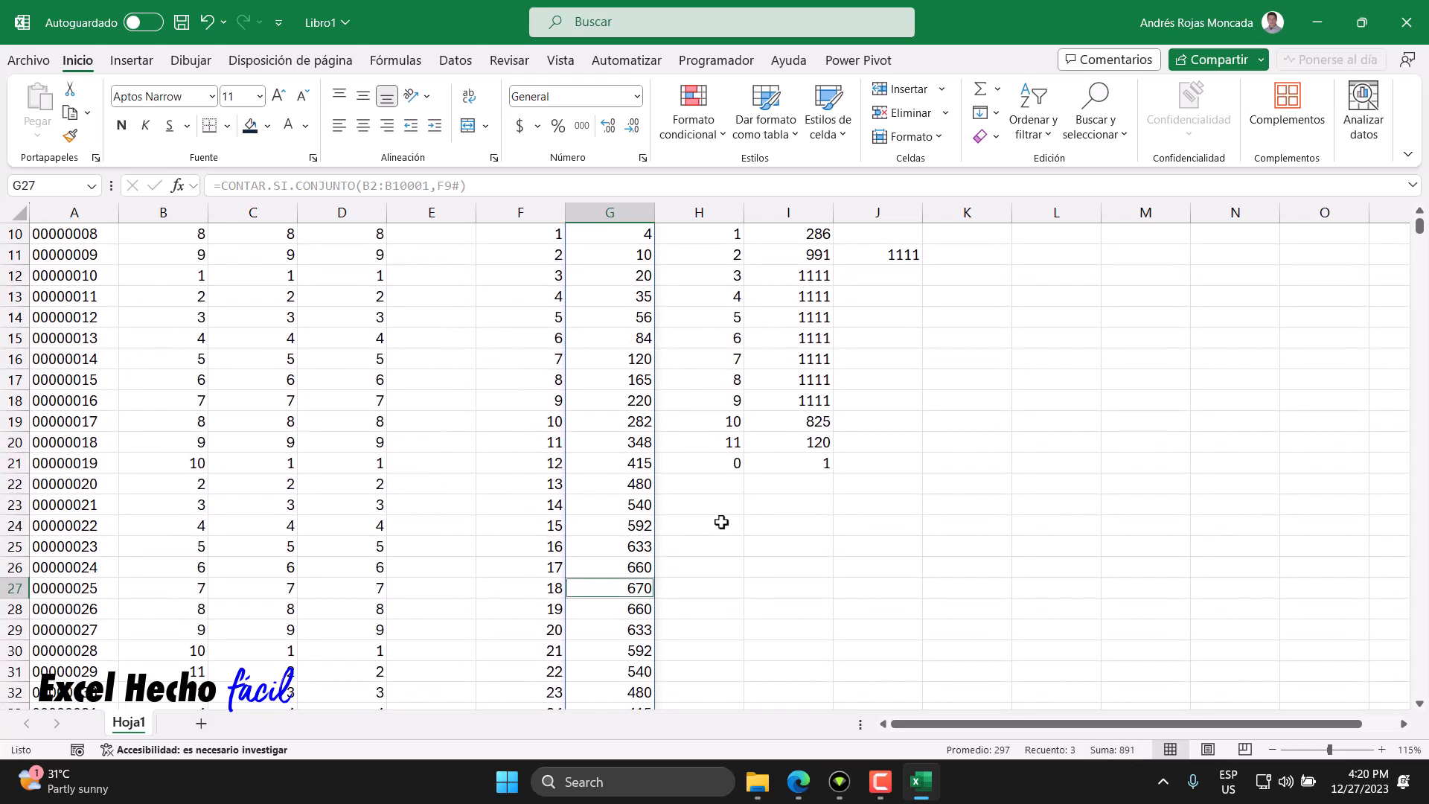
left_click(635, 401, "ctrl")
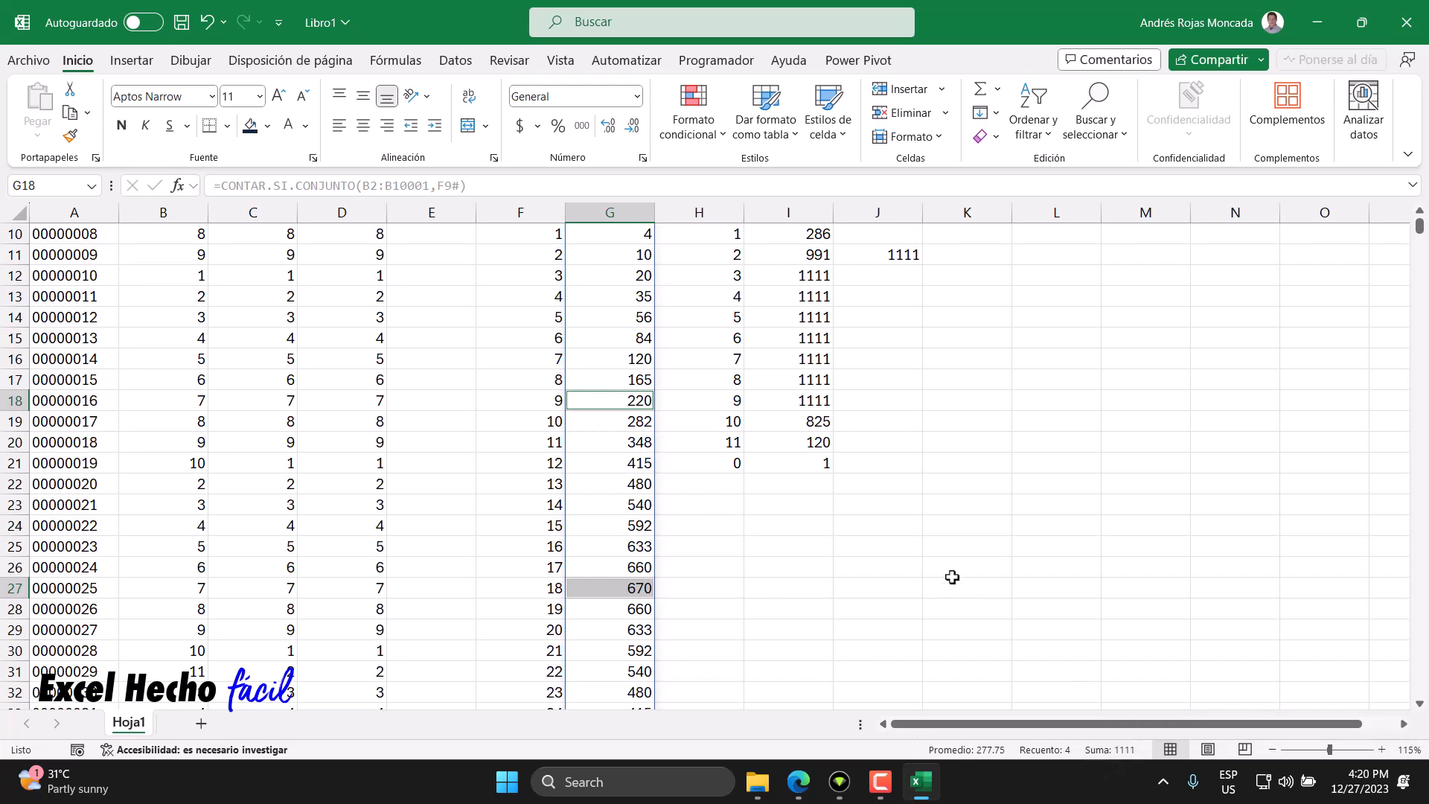
scroll(950, 578, "up", 3)
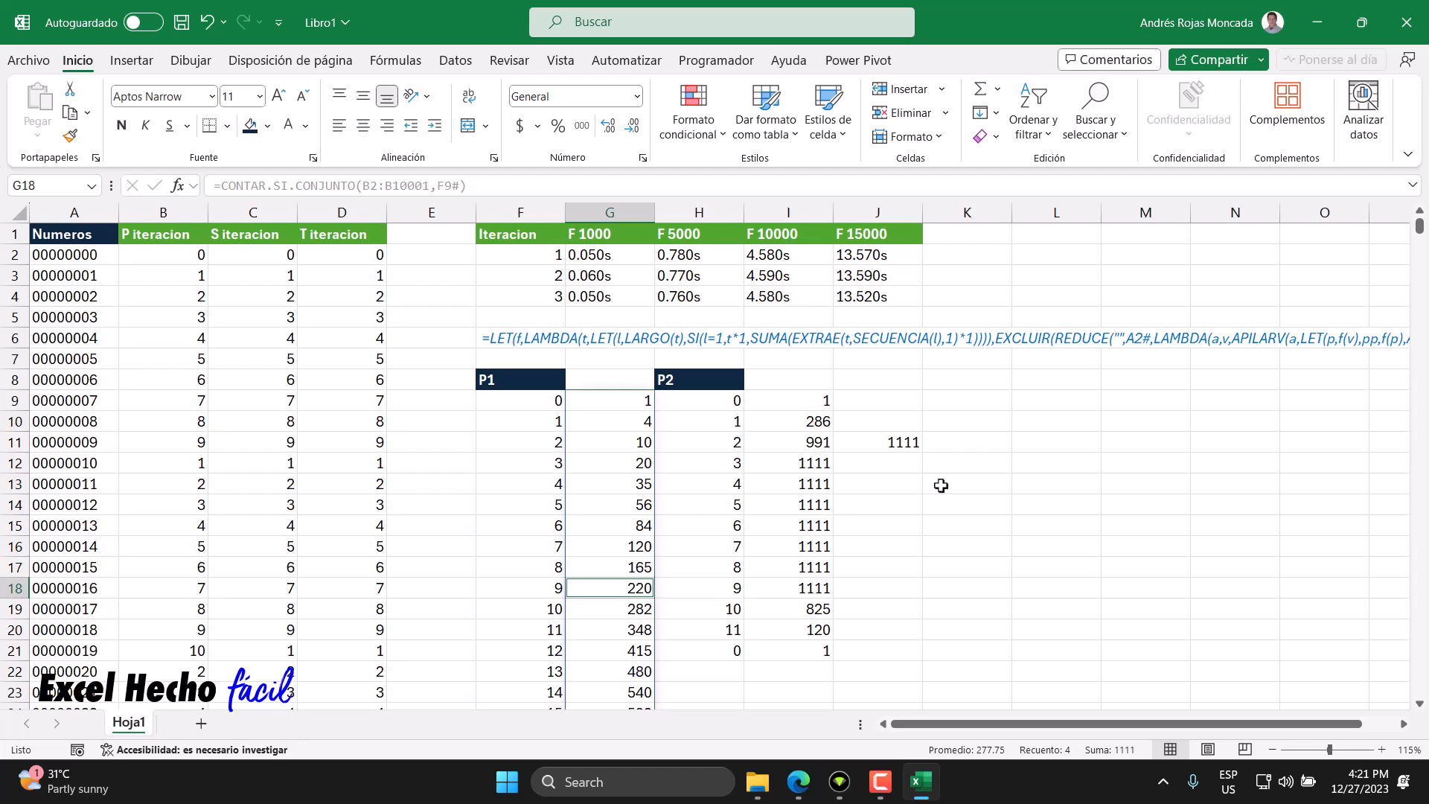
- Change the P2 unique-values formula in H9 to use the range C2:C10001
left_click(693, 406)
key("F2")
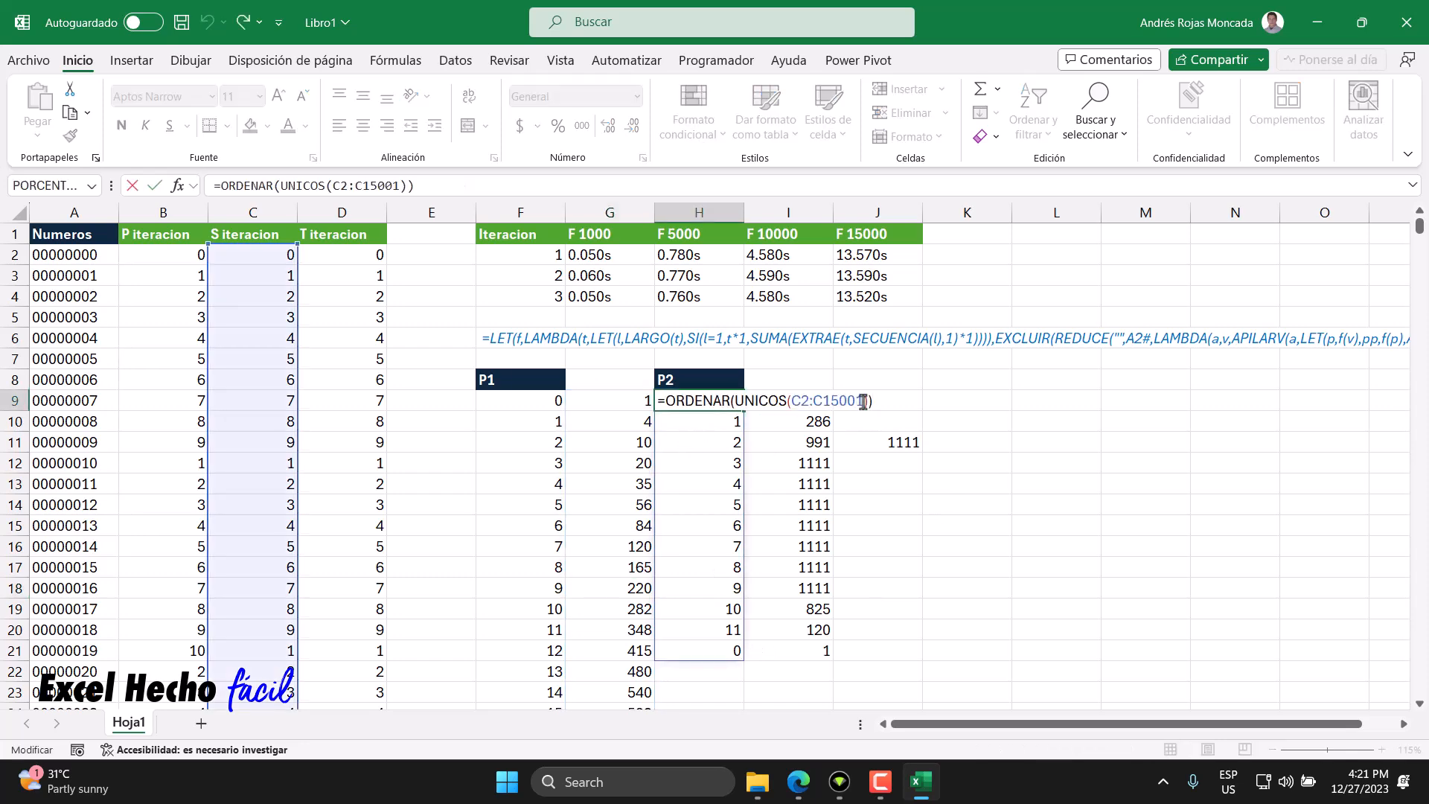
left_click_drag(863, 400, 789, 402)
left_click(267, 255)
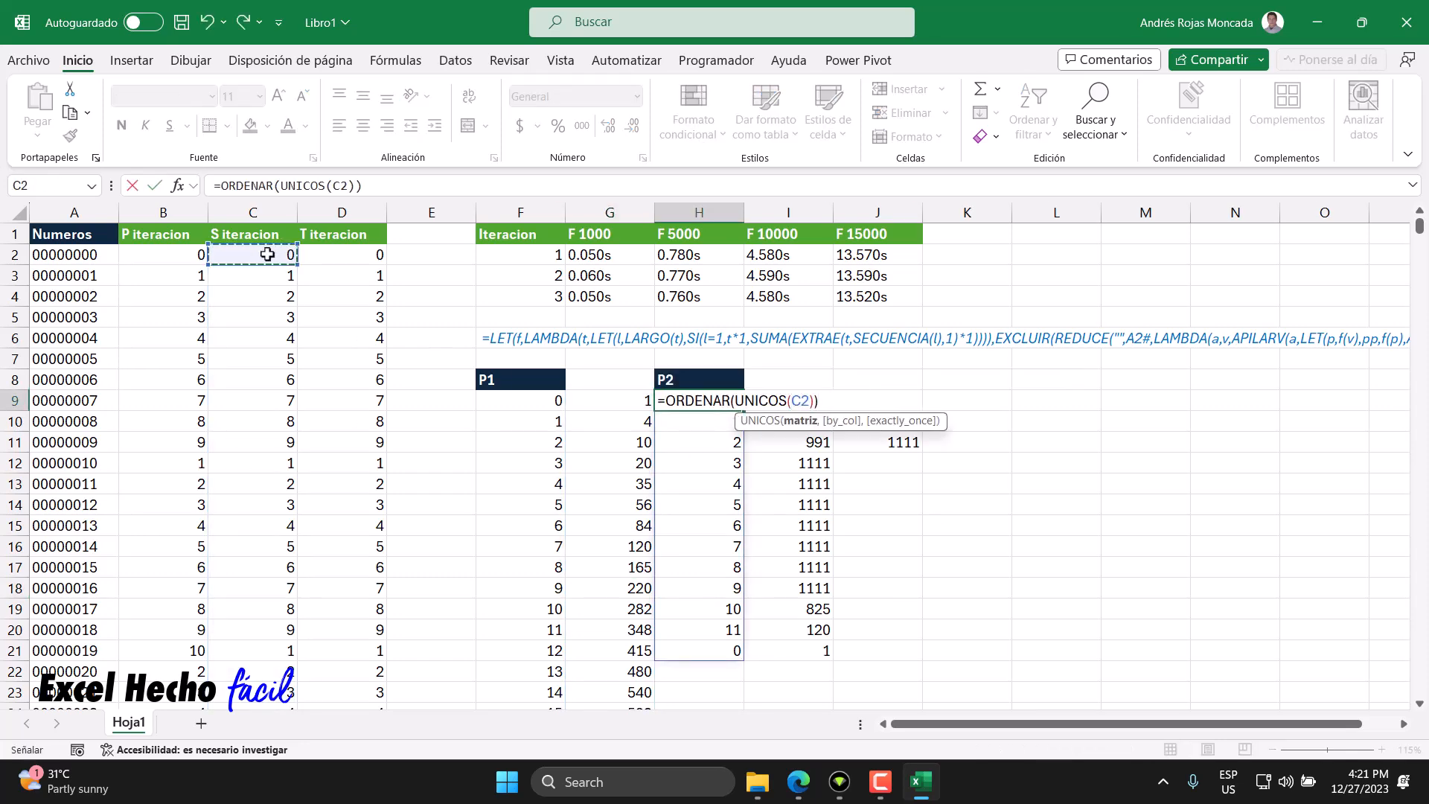
key("ctrl+shift+Down")
key("Return")
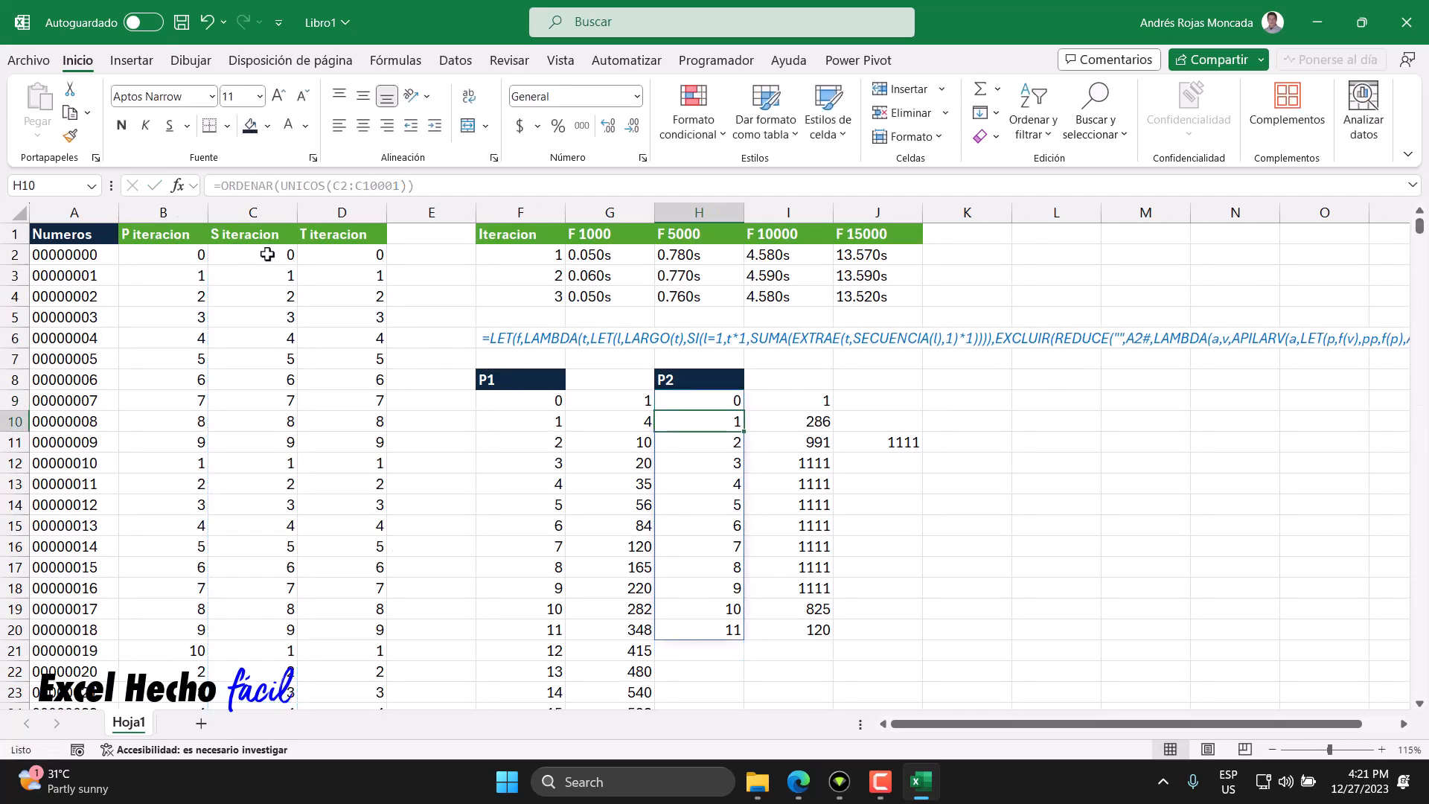
- Change the P2 count formula in I9 to use the range C2:C10001
double_click(775, 399)
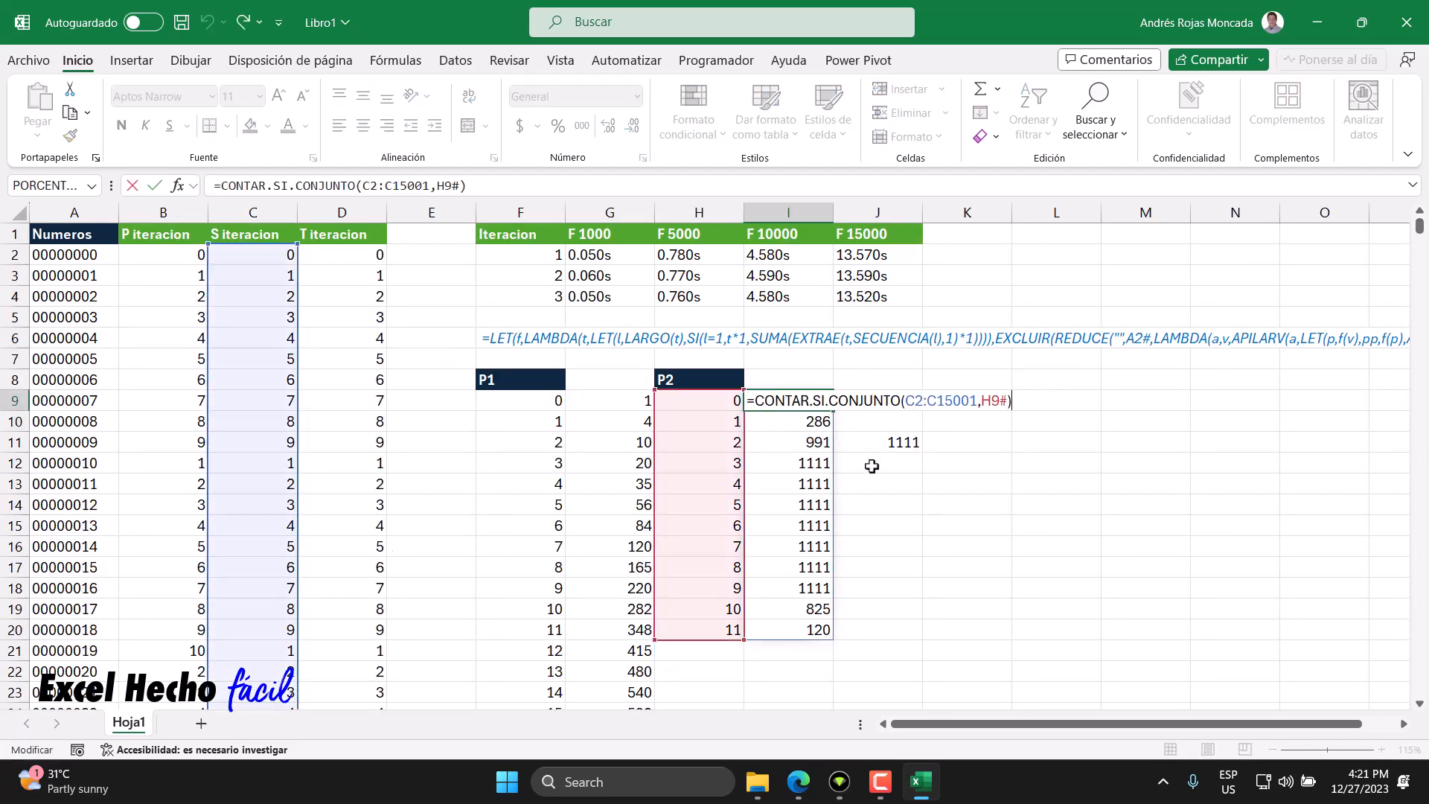
left_click_drag(975, 402, 905, 401)
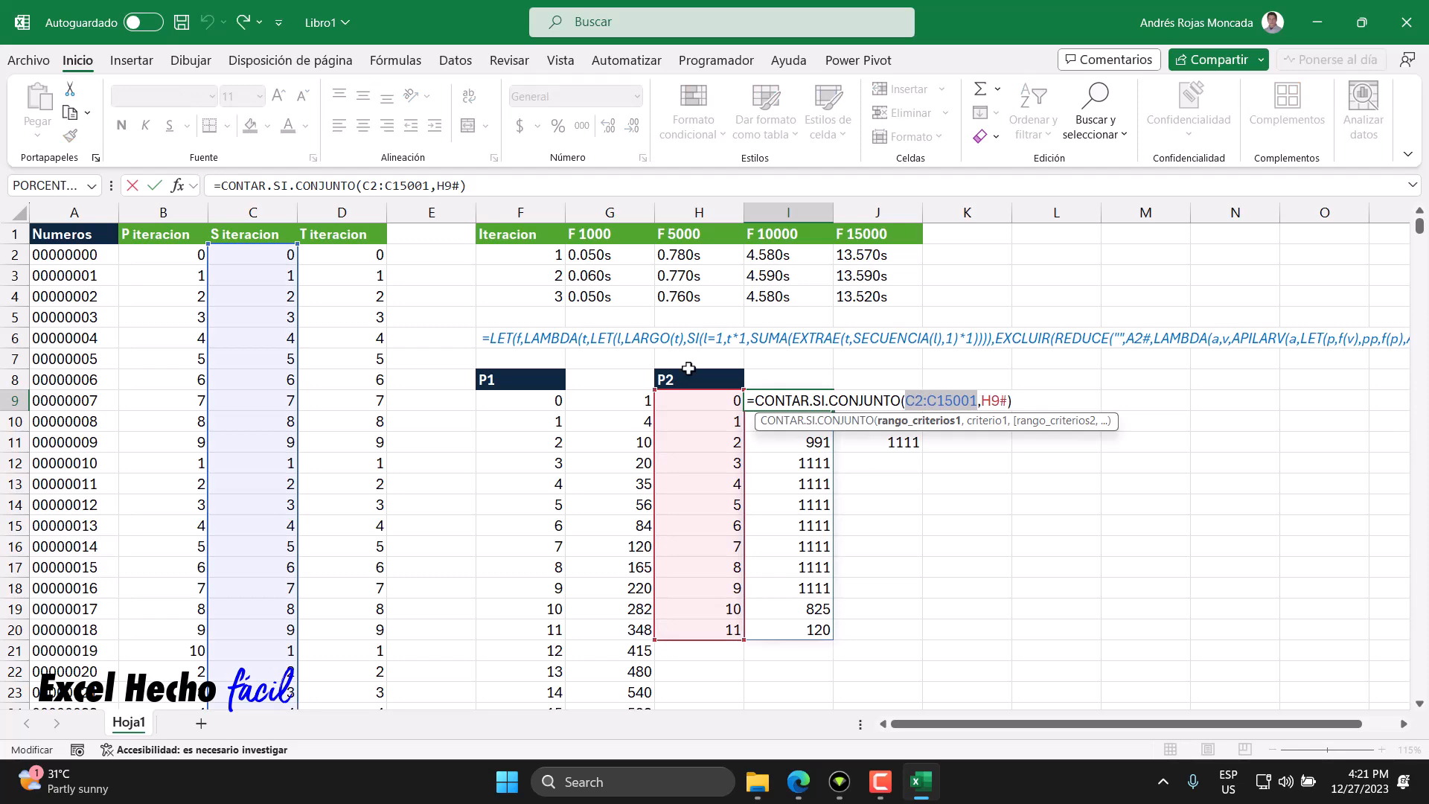
left_click(273, 253)
key("ctrl+shift+Down")
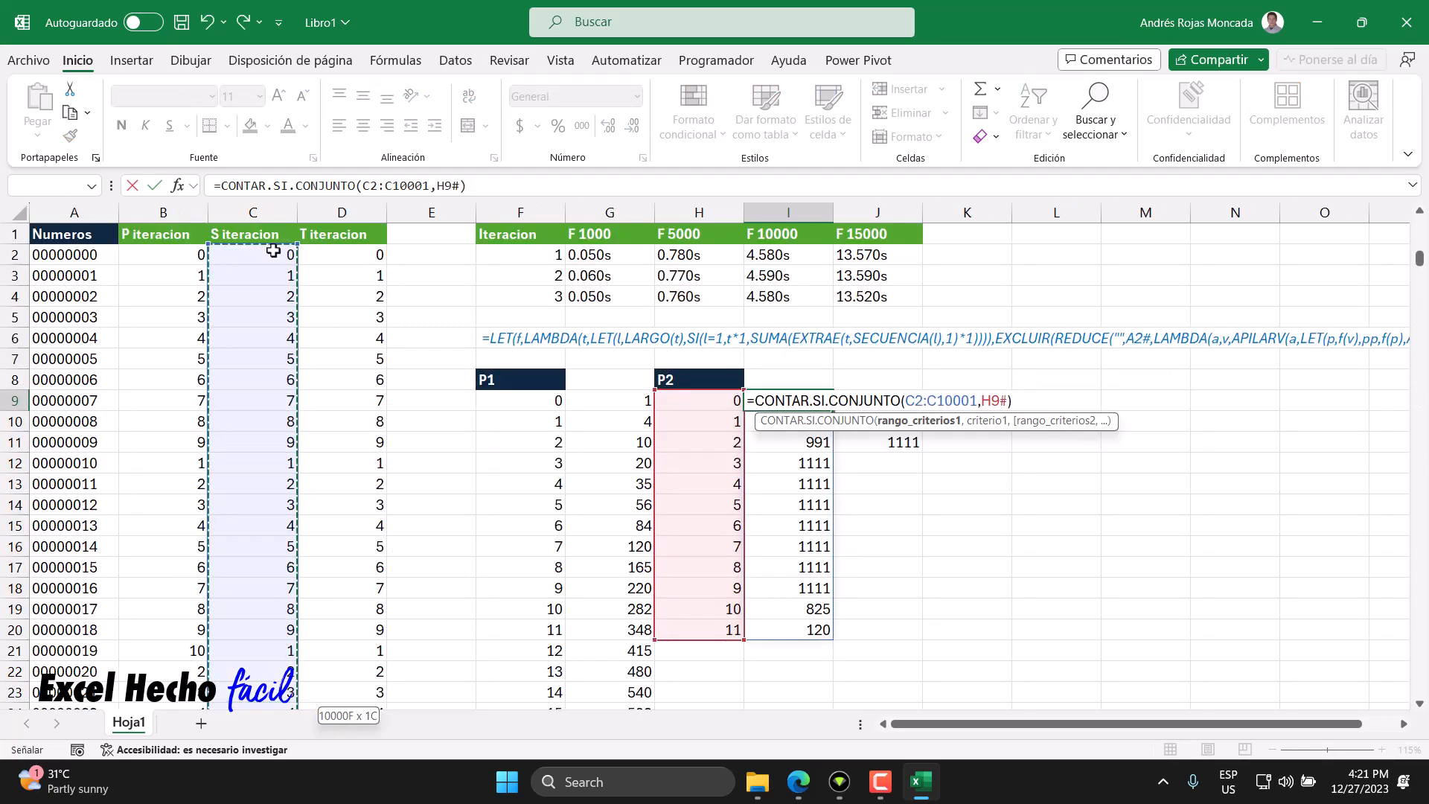
key("Return")
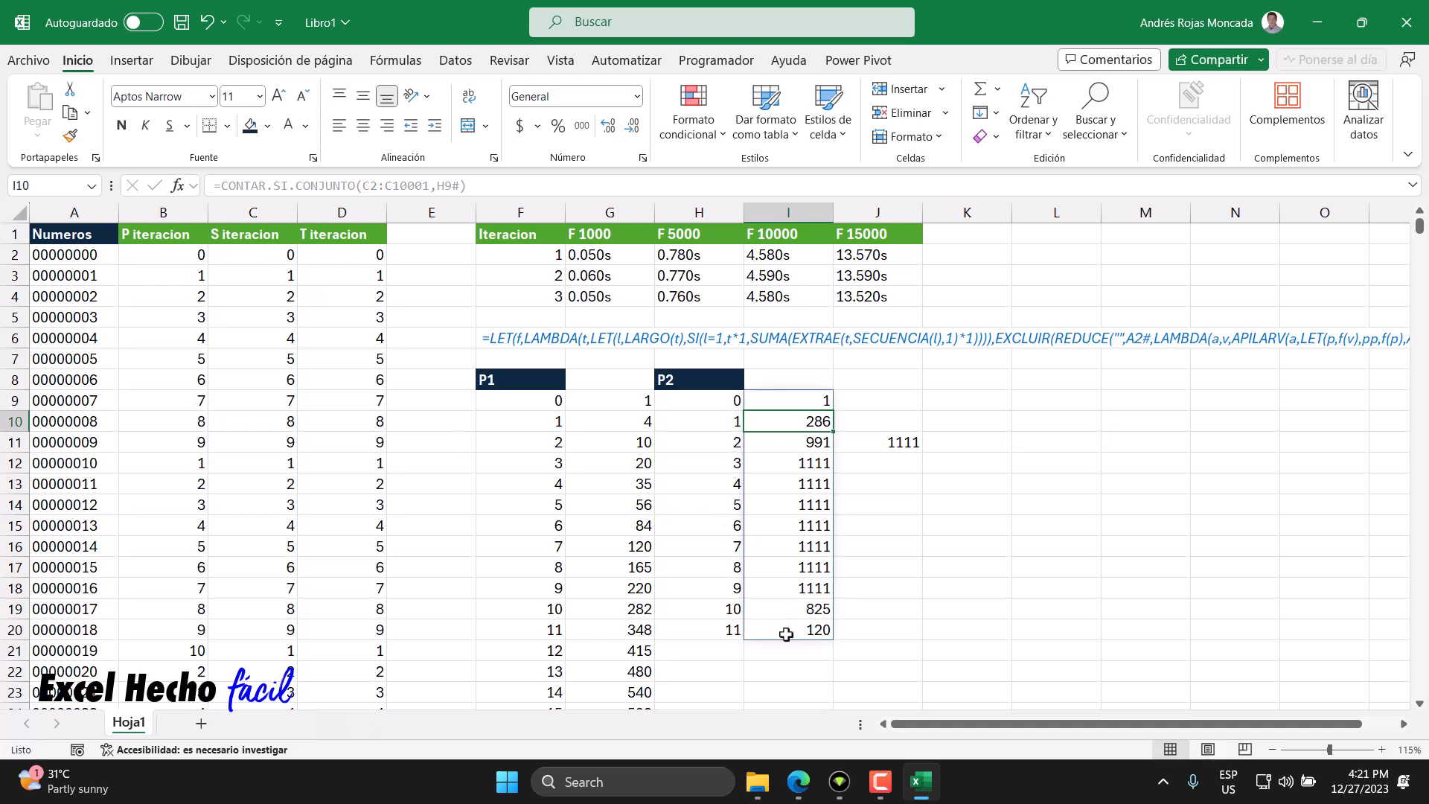
- Clear the value in cell J11
left_click_drag(788, 633, 697, 634)
left_click(760, 445)
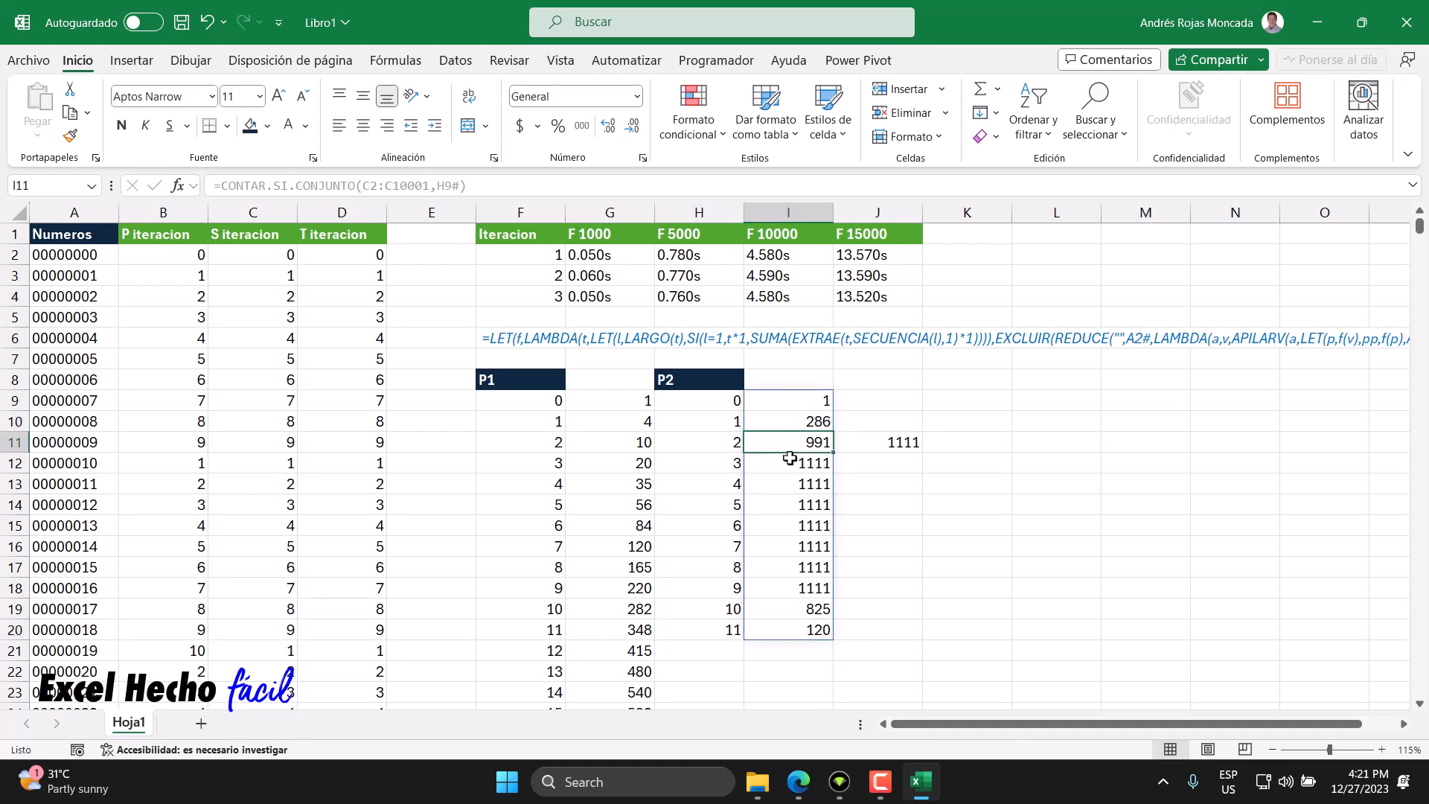
left_click(794, 631, "ctrl")
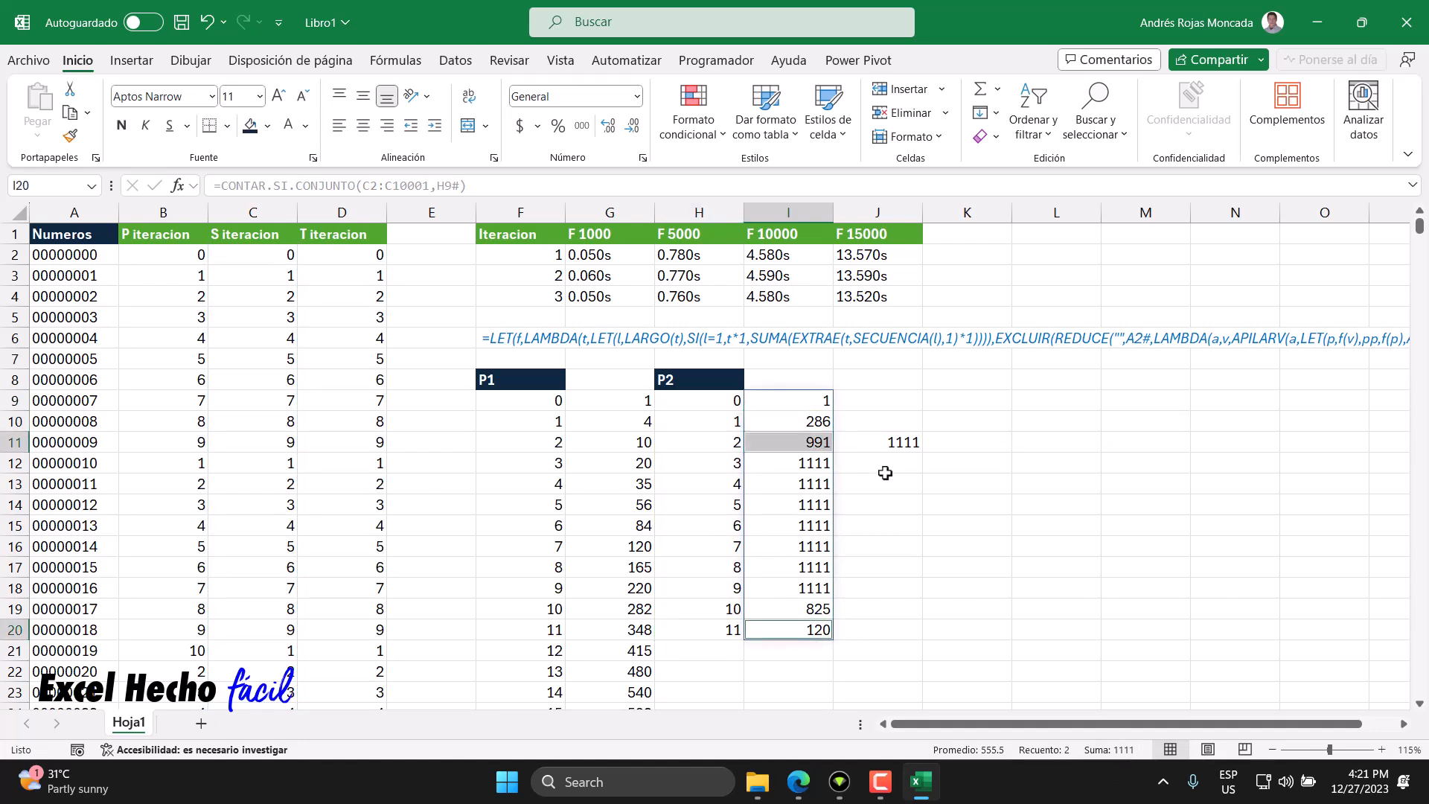
left_click(872, 442)
key("Delete")
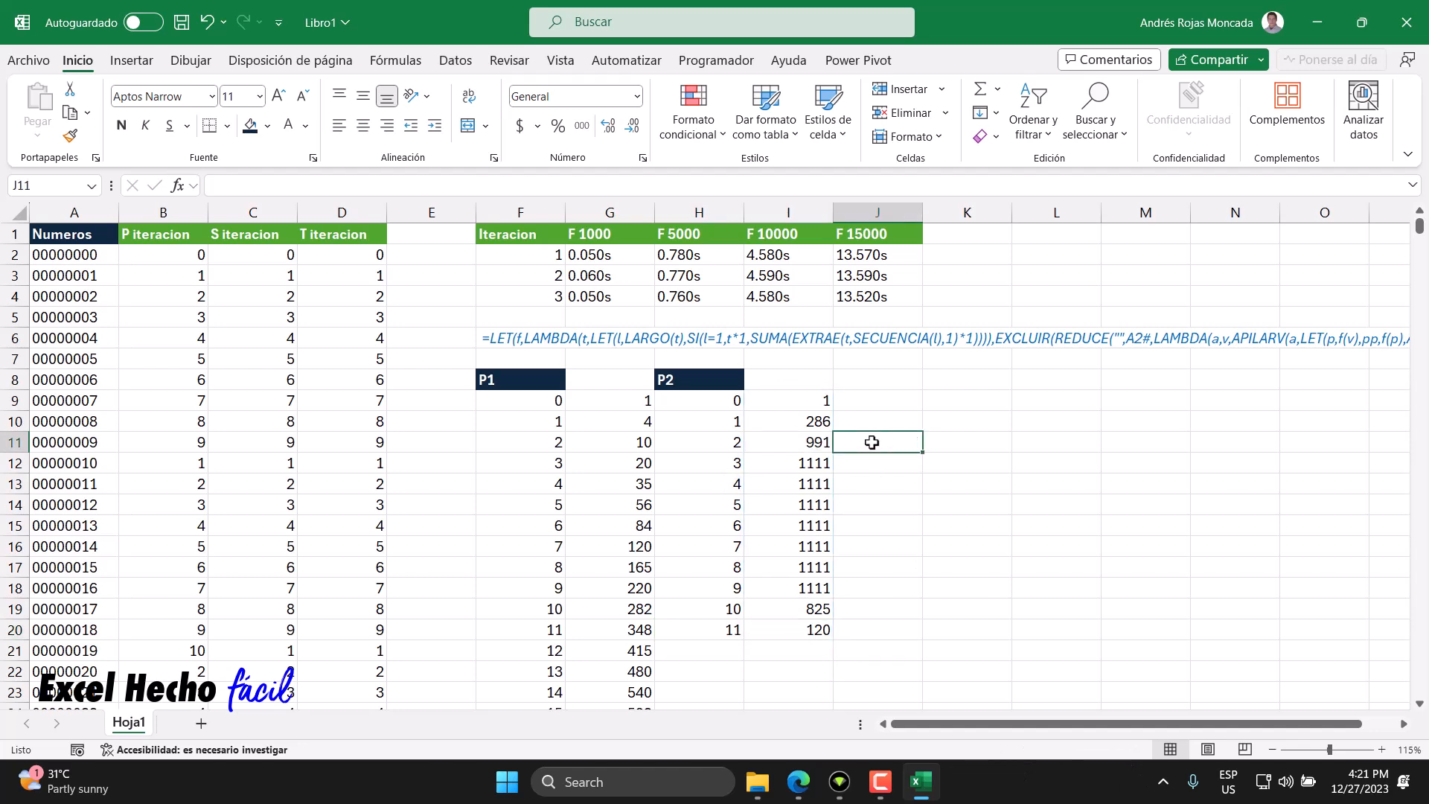
- Copy the status-bar sum of cells I11 and I20 into J11
left_click(768, 630)
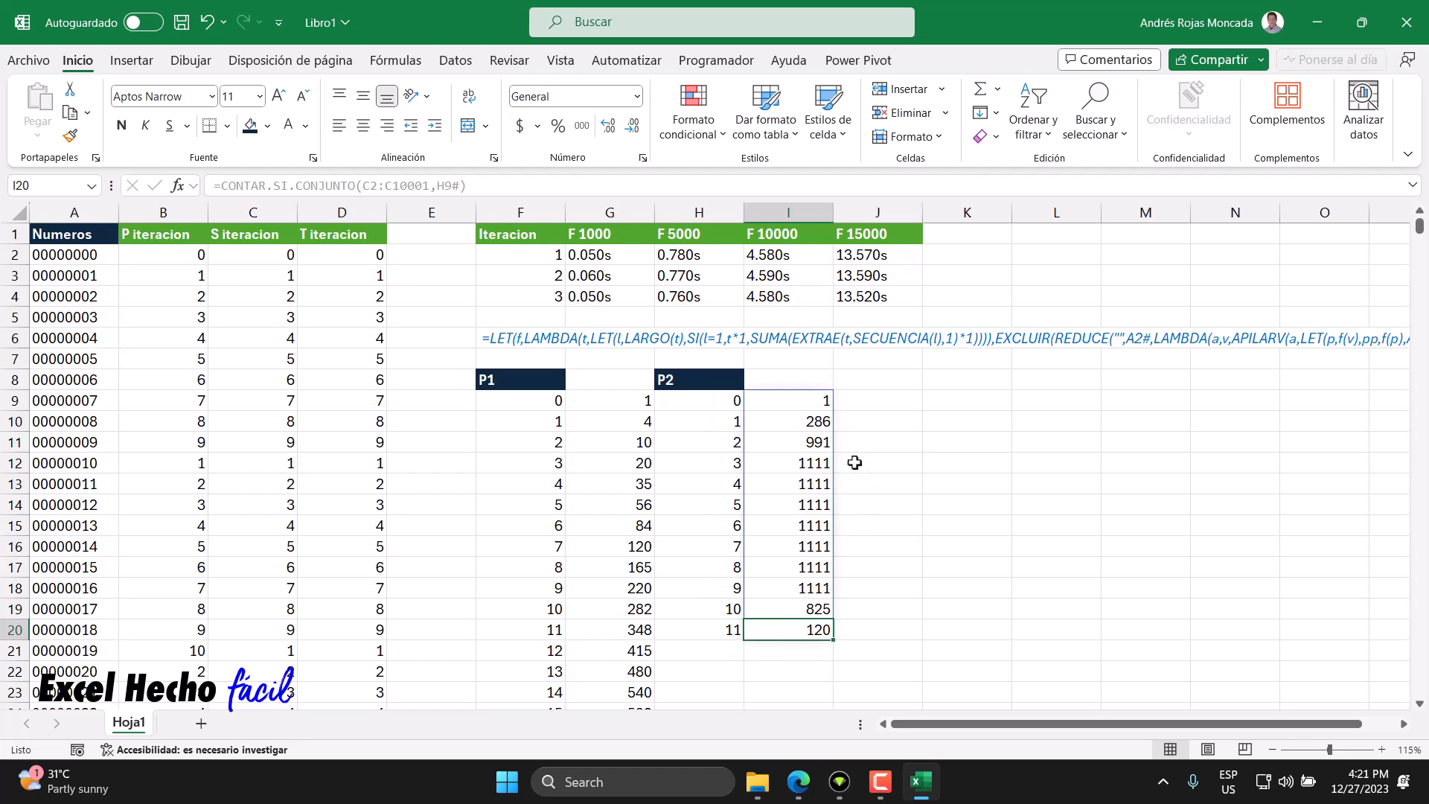
left_click(813, 443, "ctrl")
left_click(1131, 750)
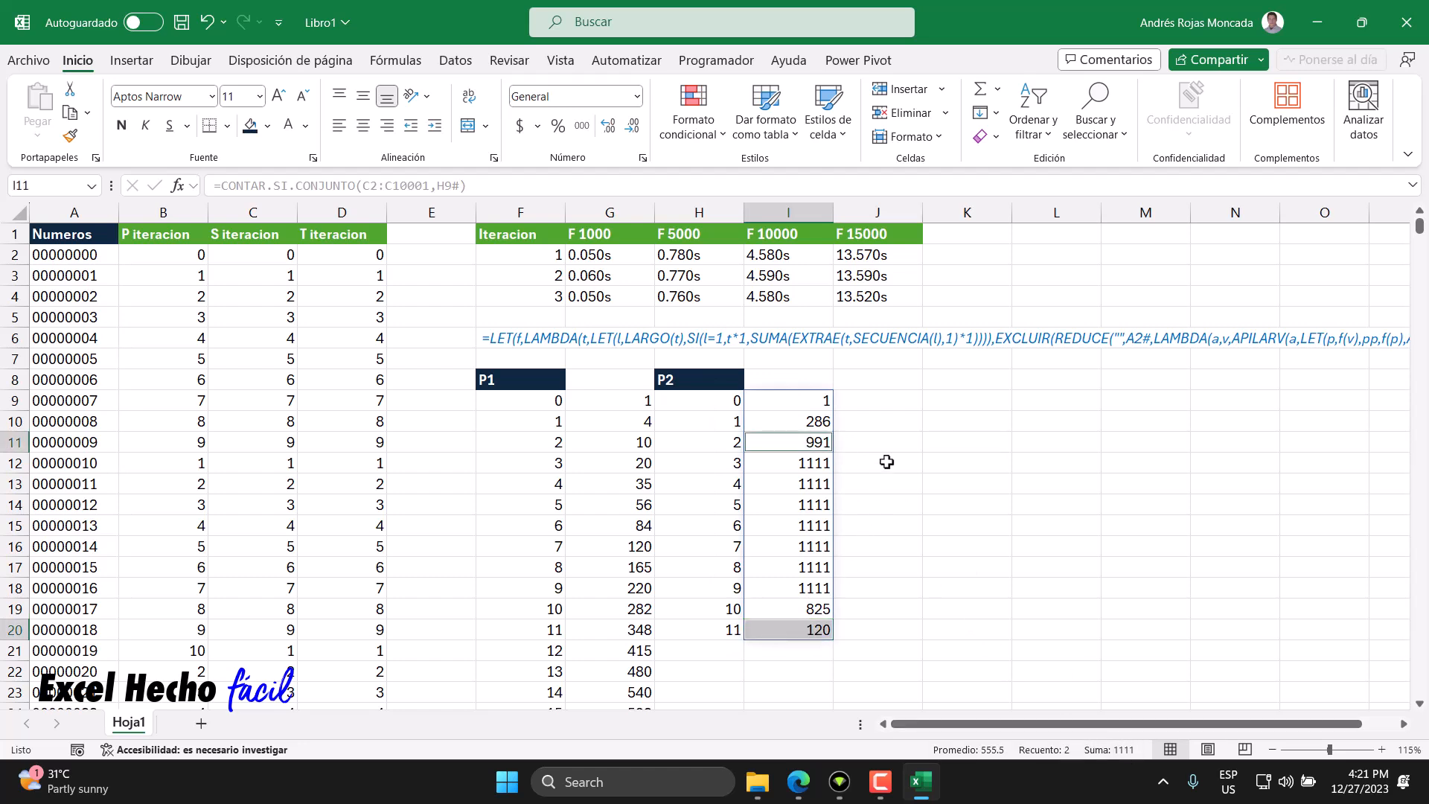
left_click(880, 443)
key("ctrl+v")
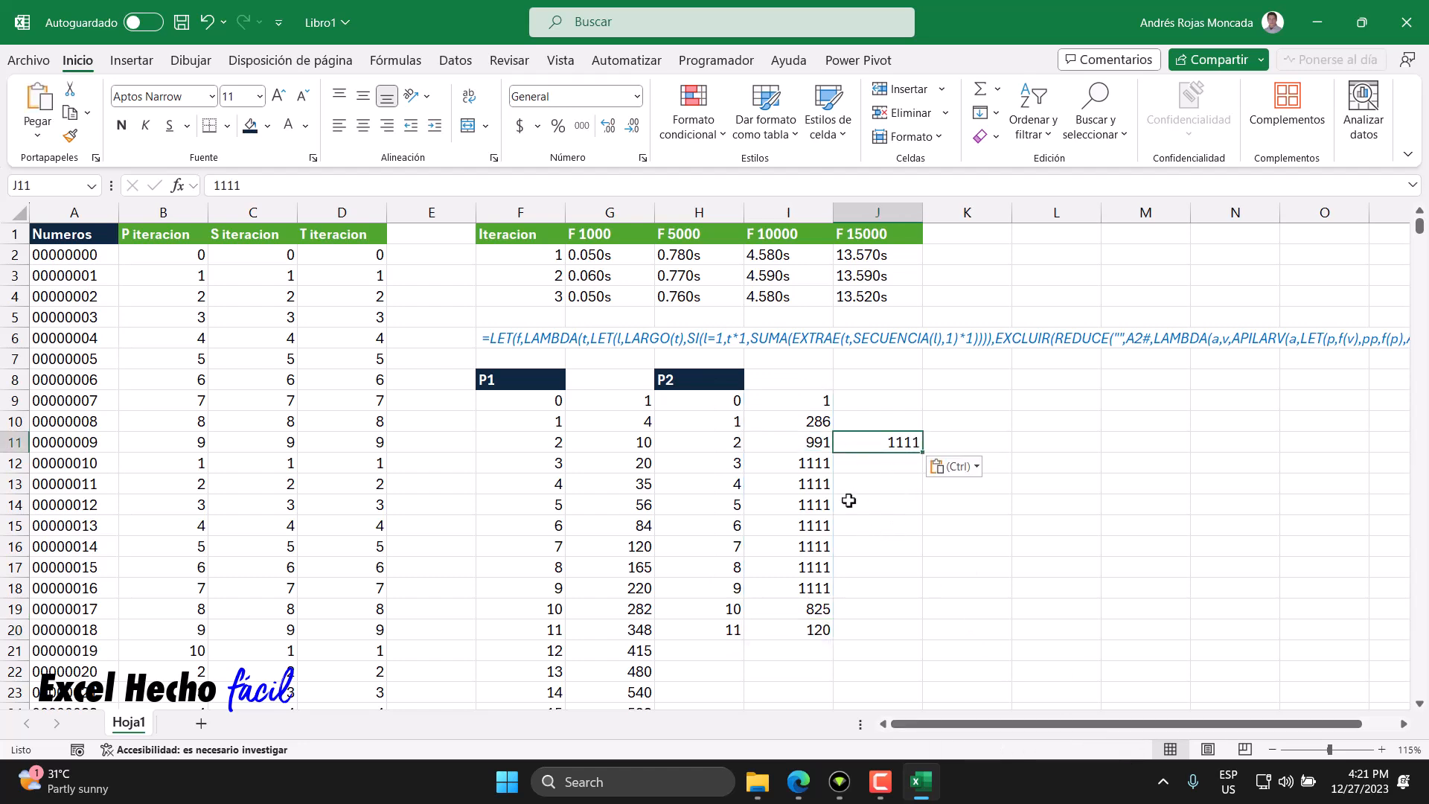
- Copy the status-bar sum of cells I10 and I19 into J10
left_click(751, 610)
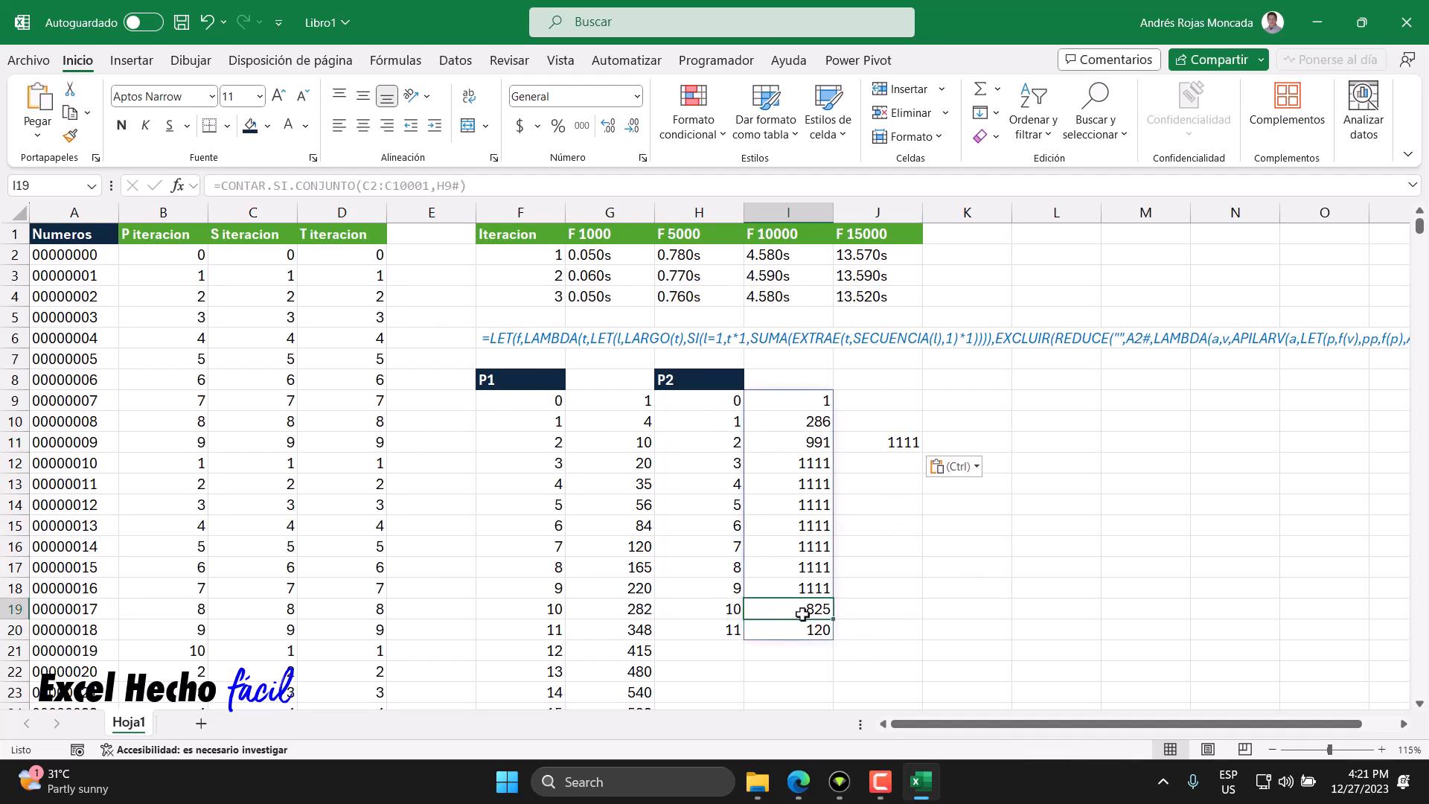
left_click(812, 421, "ctrl")
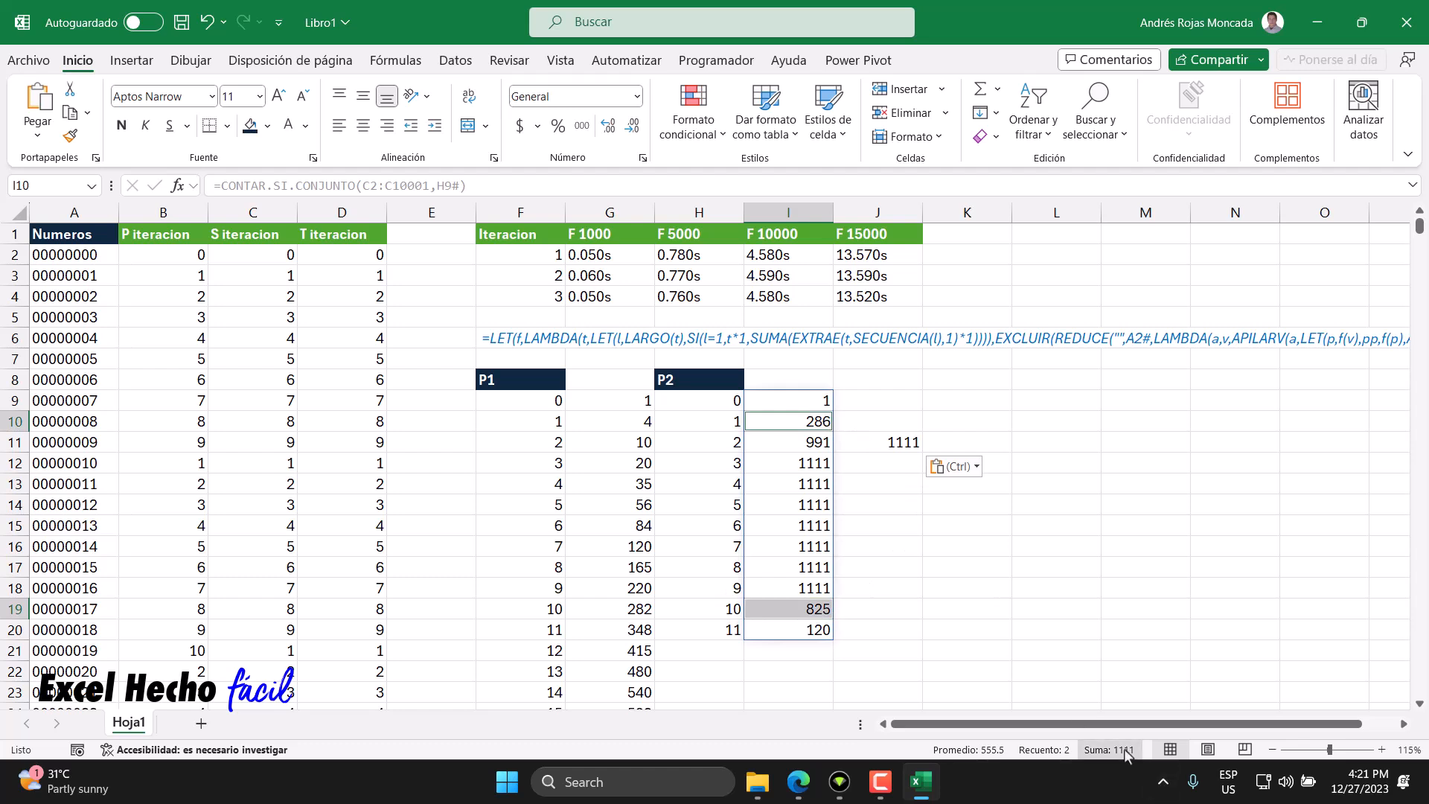
left_click(878, 425)
key("ctrl+v")
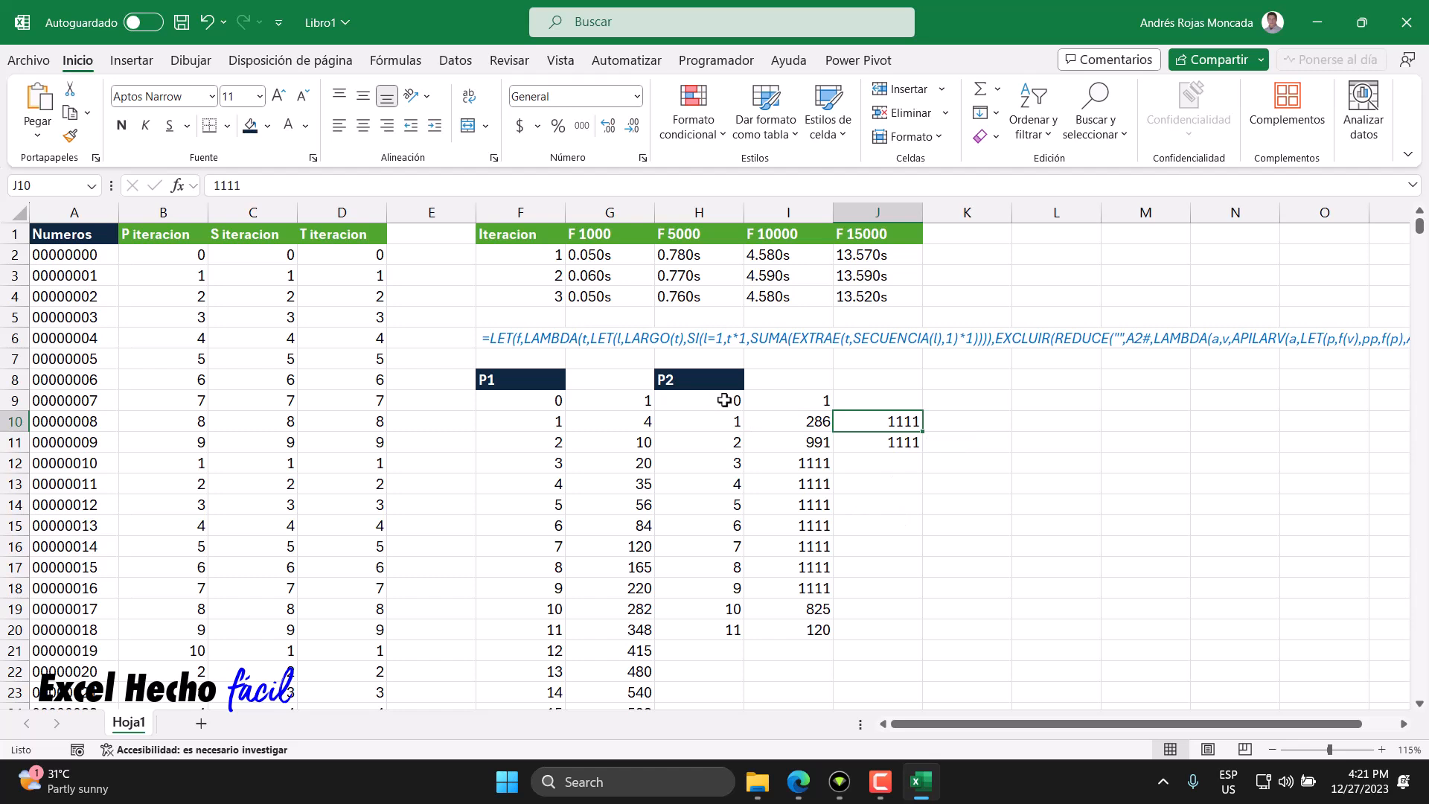
left_click_drag(724, 400, 724, 639)
left_click_drag(720, 523, 727, 499)
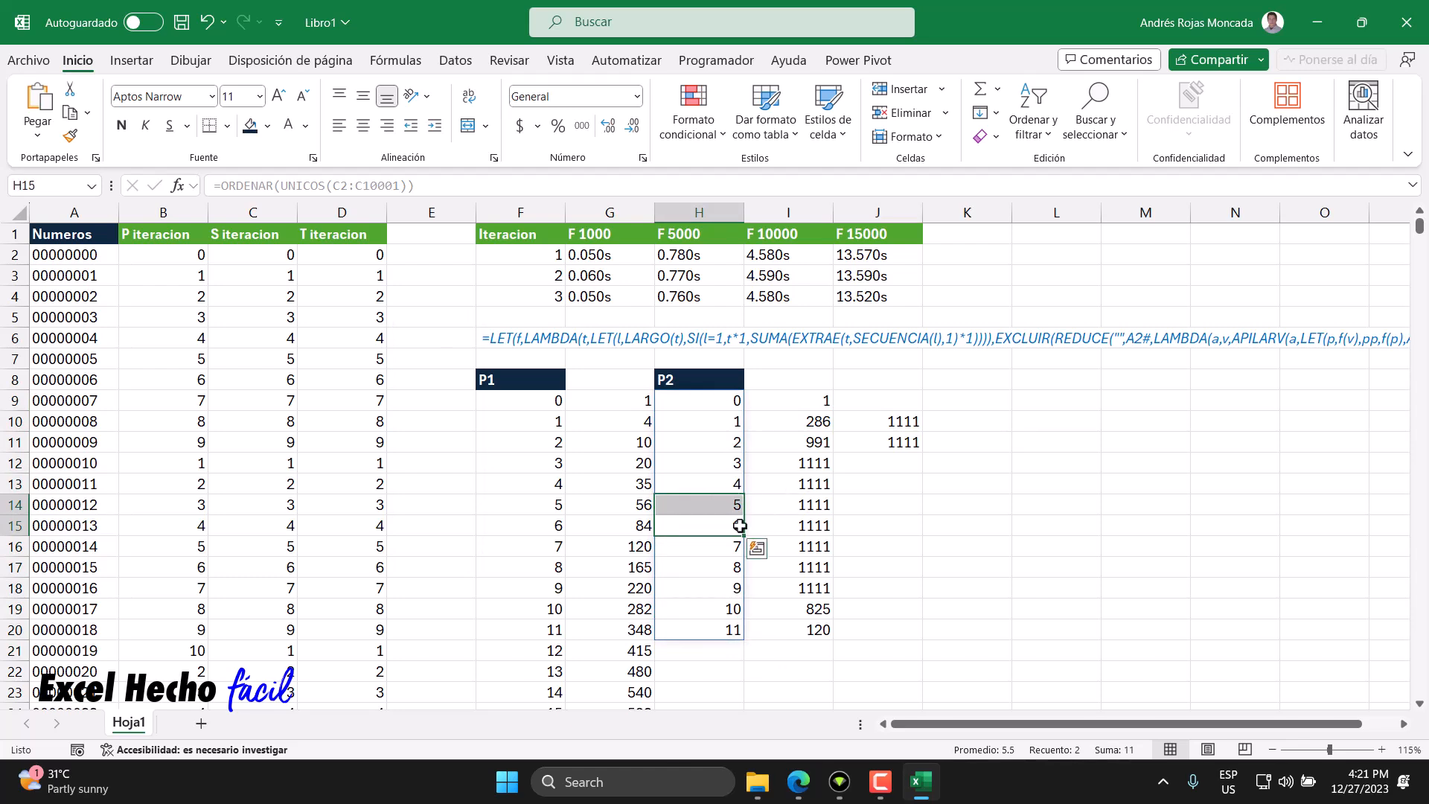
- Enter the header P3 in cell K8
left_click(942, 379)
key("ctrl+p")
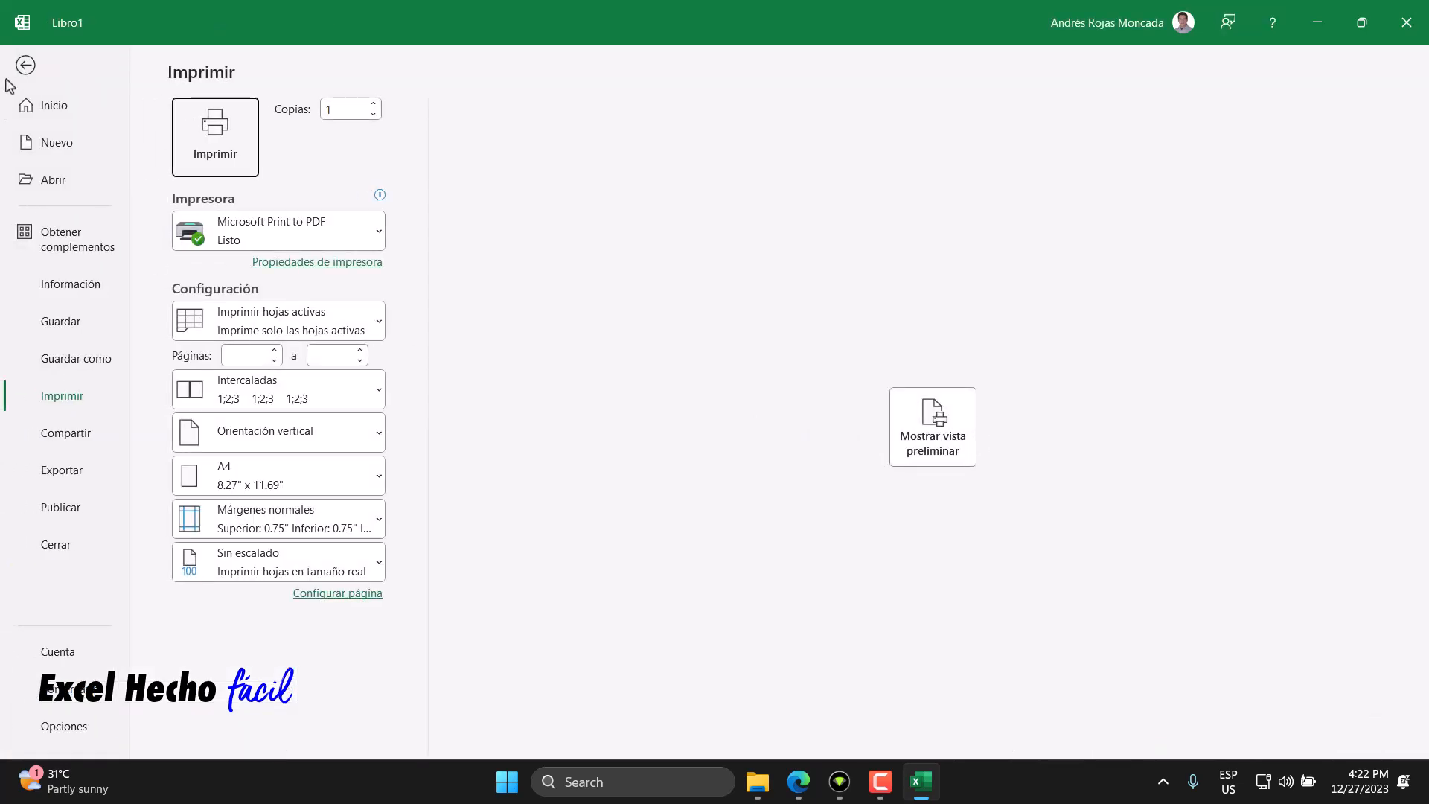
key("Escape")
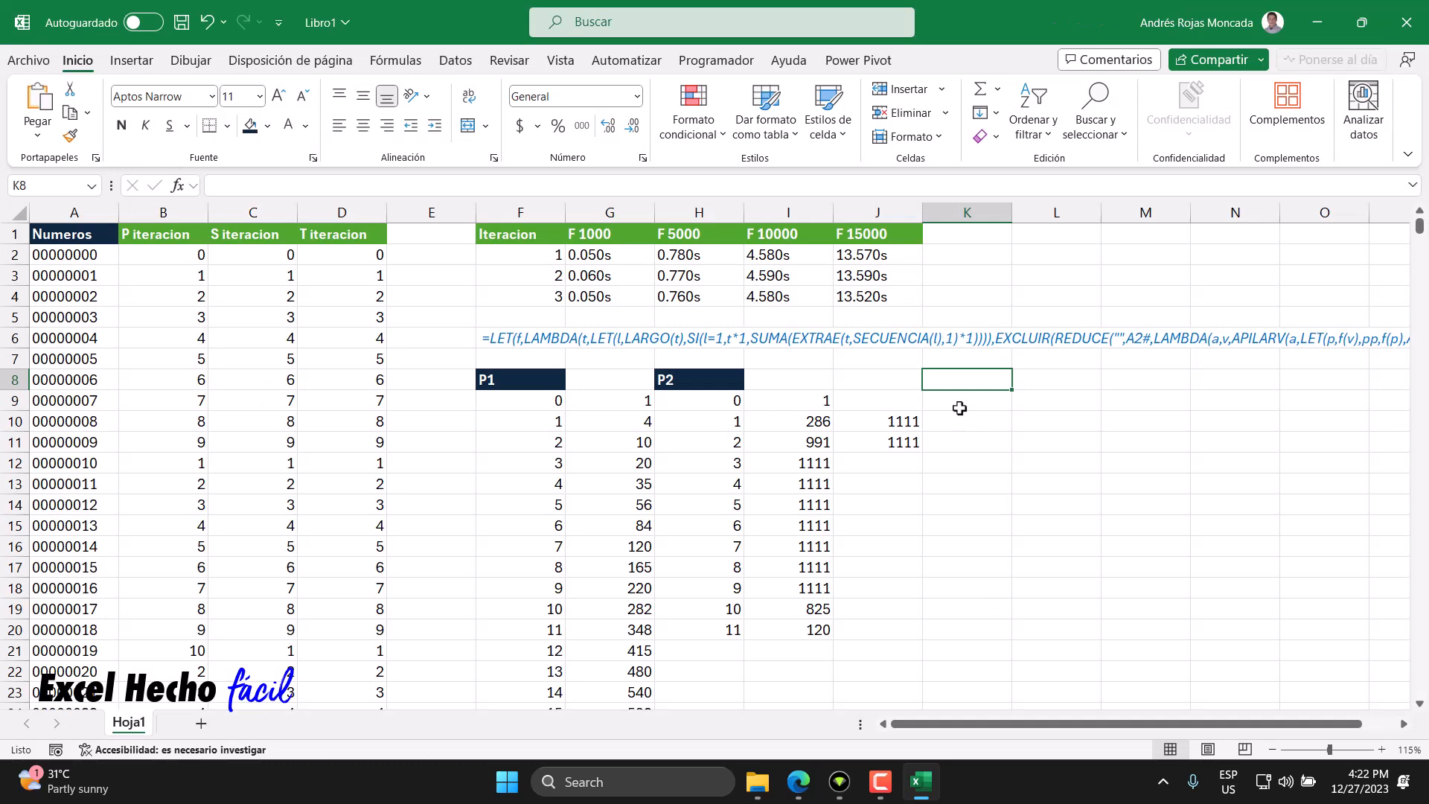
type("P3")
key("Return")
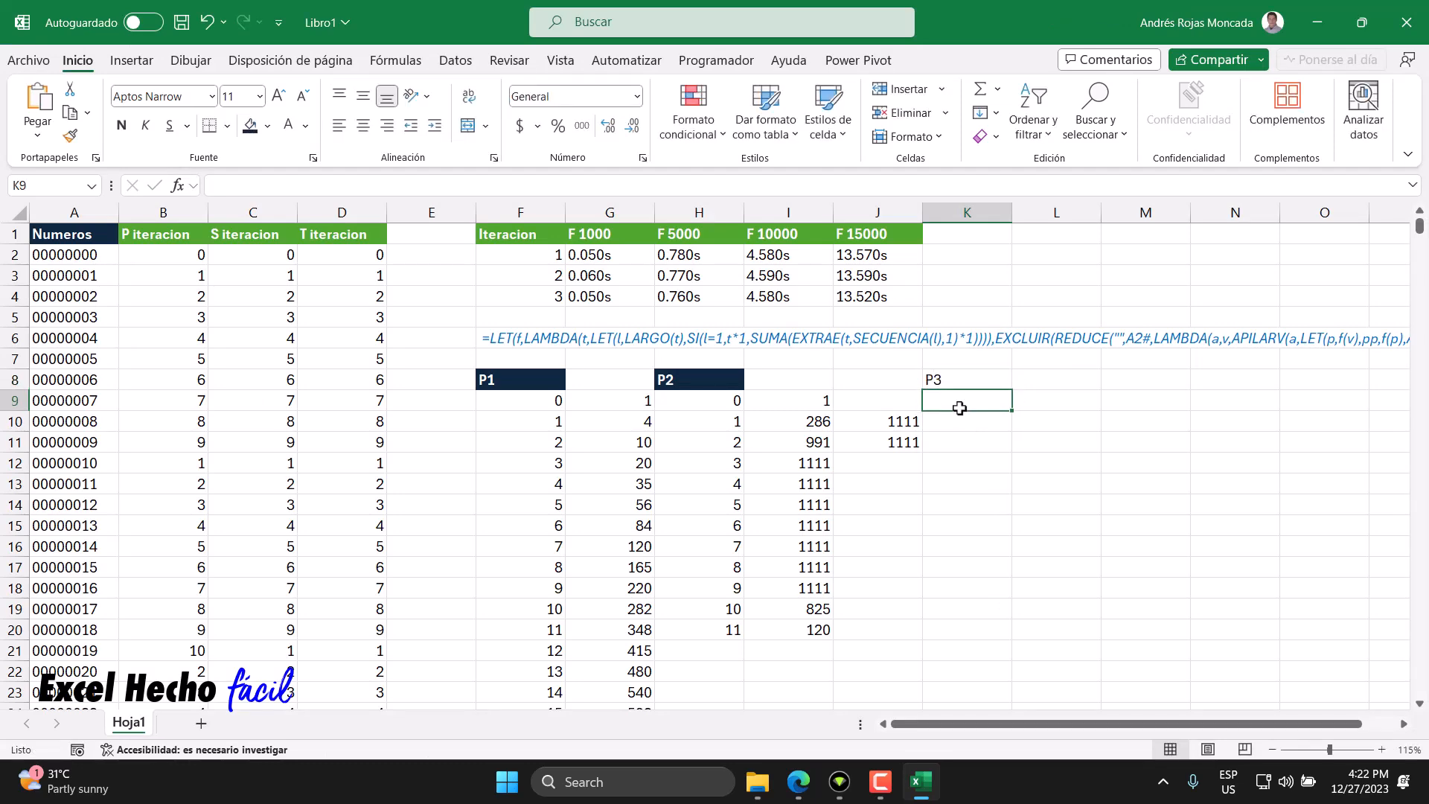
- Copy the P2 header's formatting onto the P3 header in K8
left_click(663, 378)
left_click(69, 134)
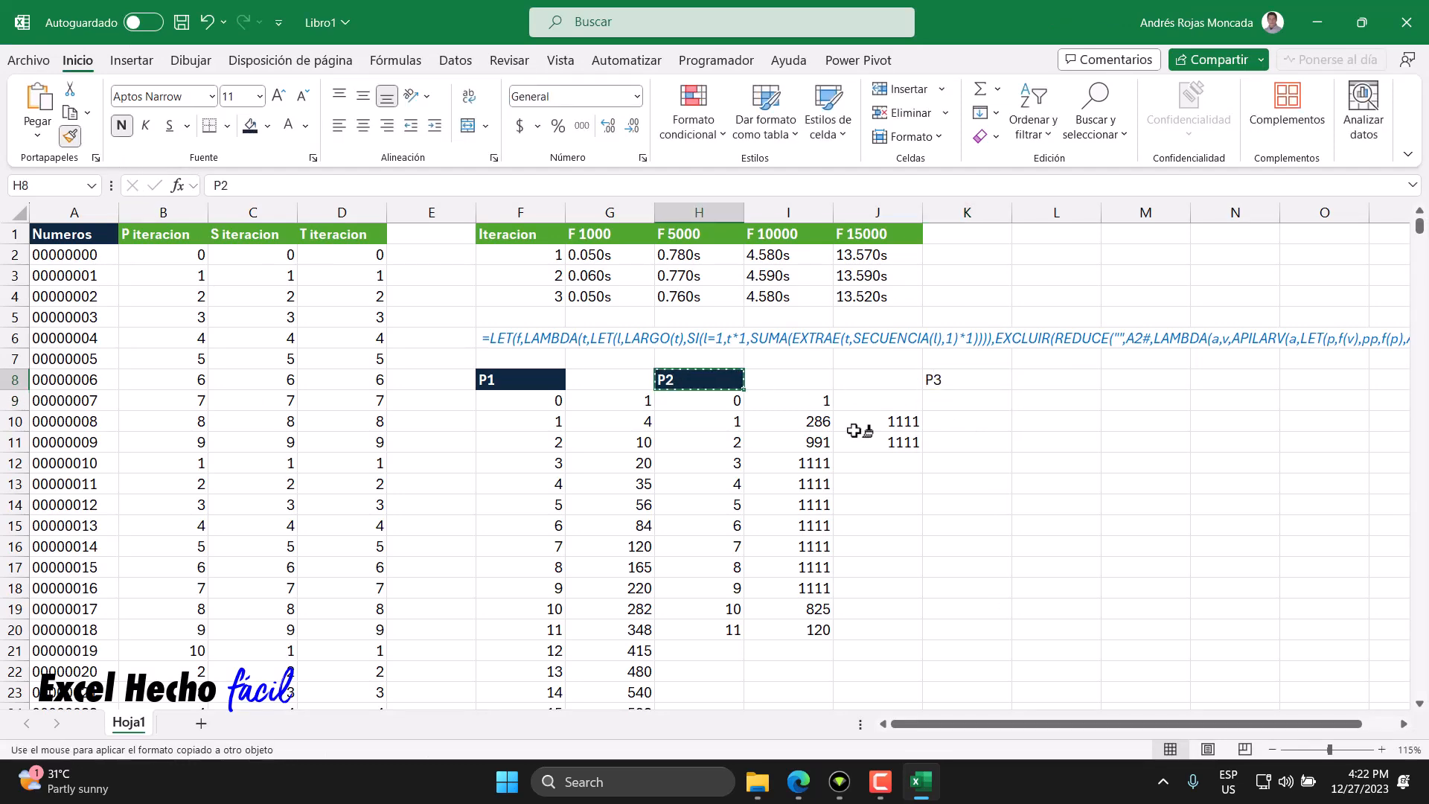
left_click(965, 378)
- Enter =ORDENAR(UNICOS(D2:D10001)) in K9 to list the sorted unique T iteration values
left_click(966, 402)
type("=")
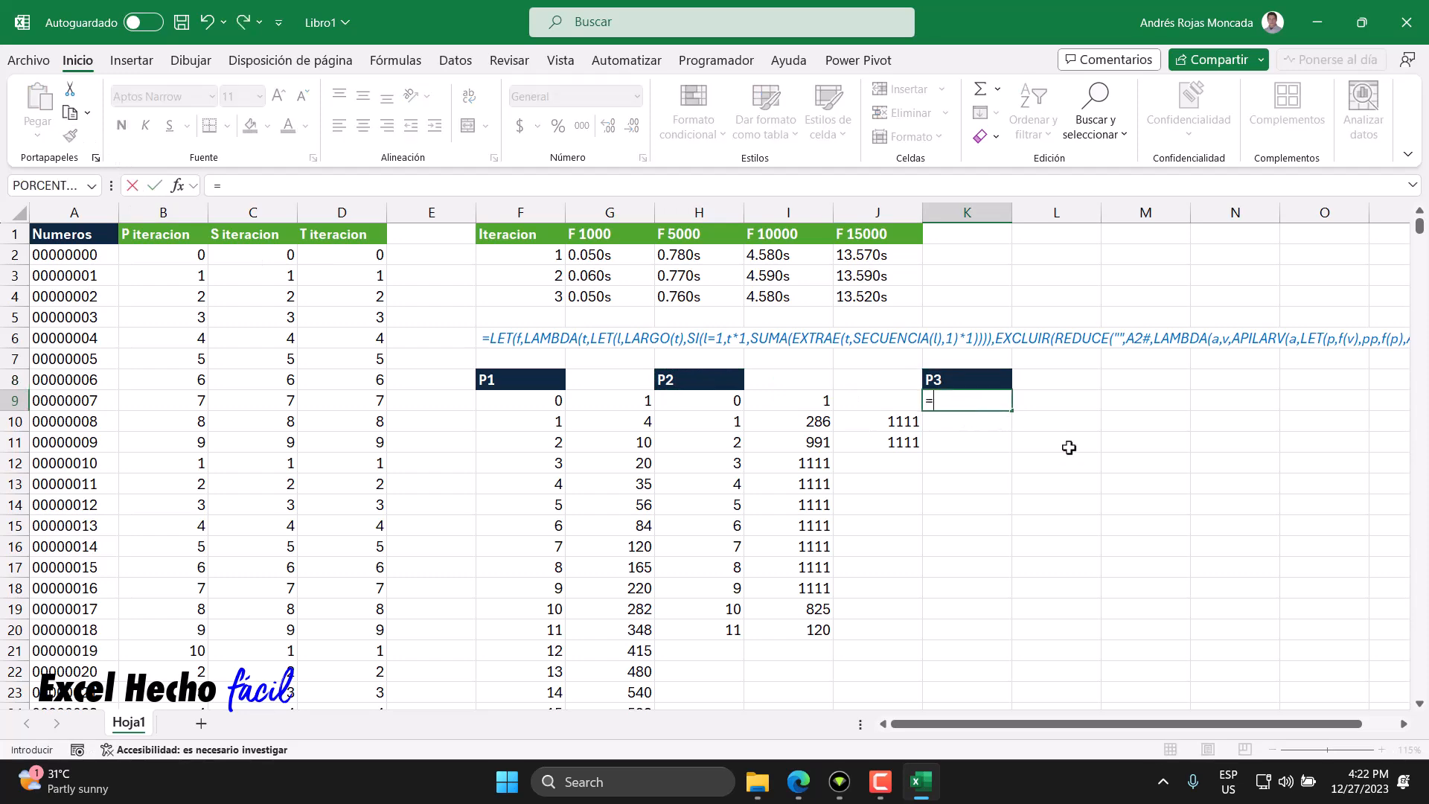
type("orde")
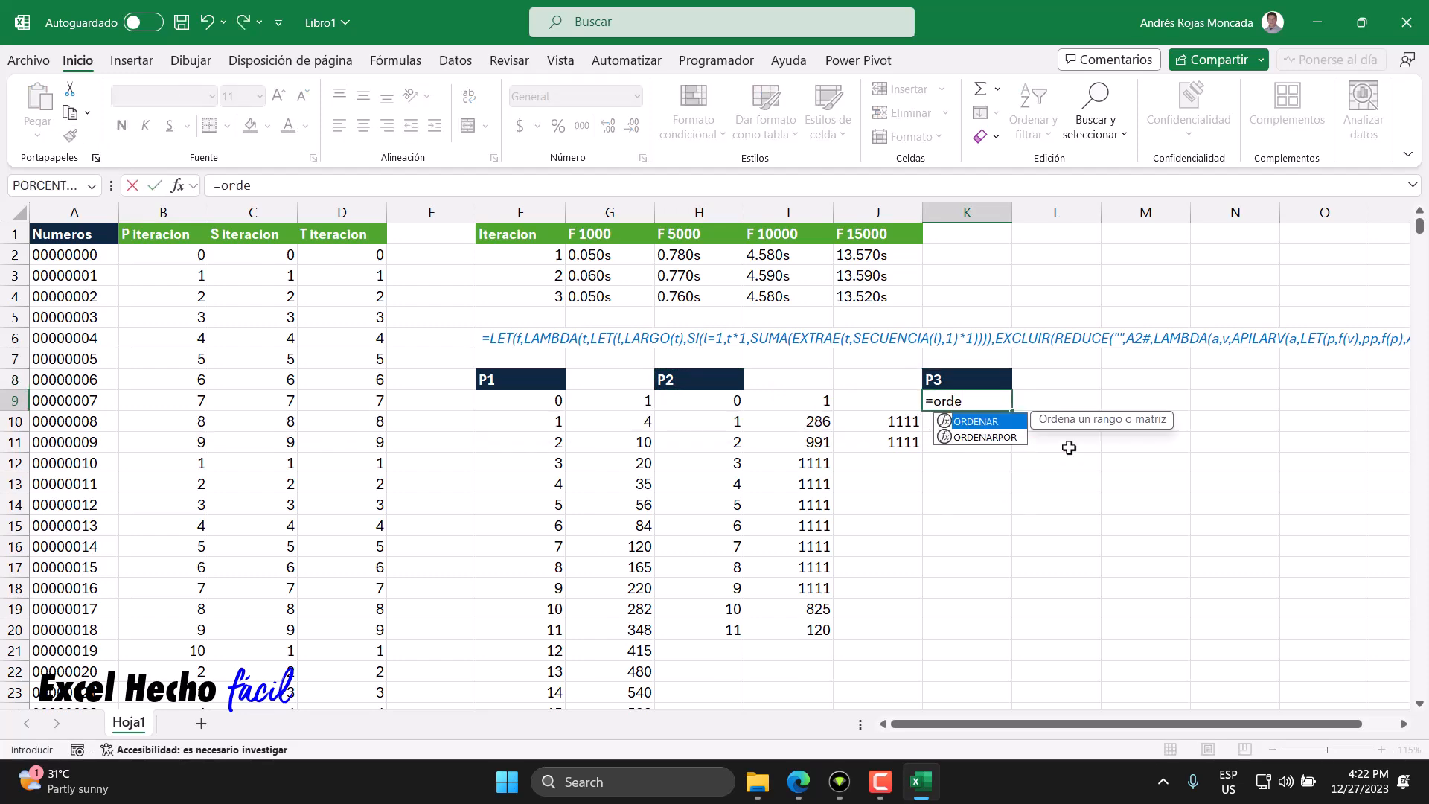
key("Tab")
type("uni")
key("Tab")
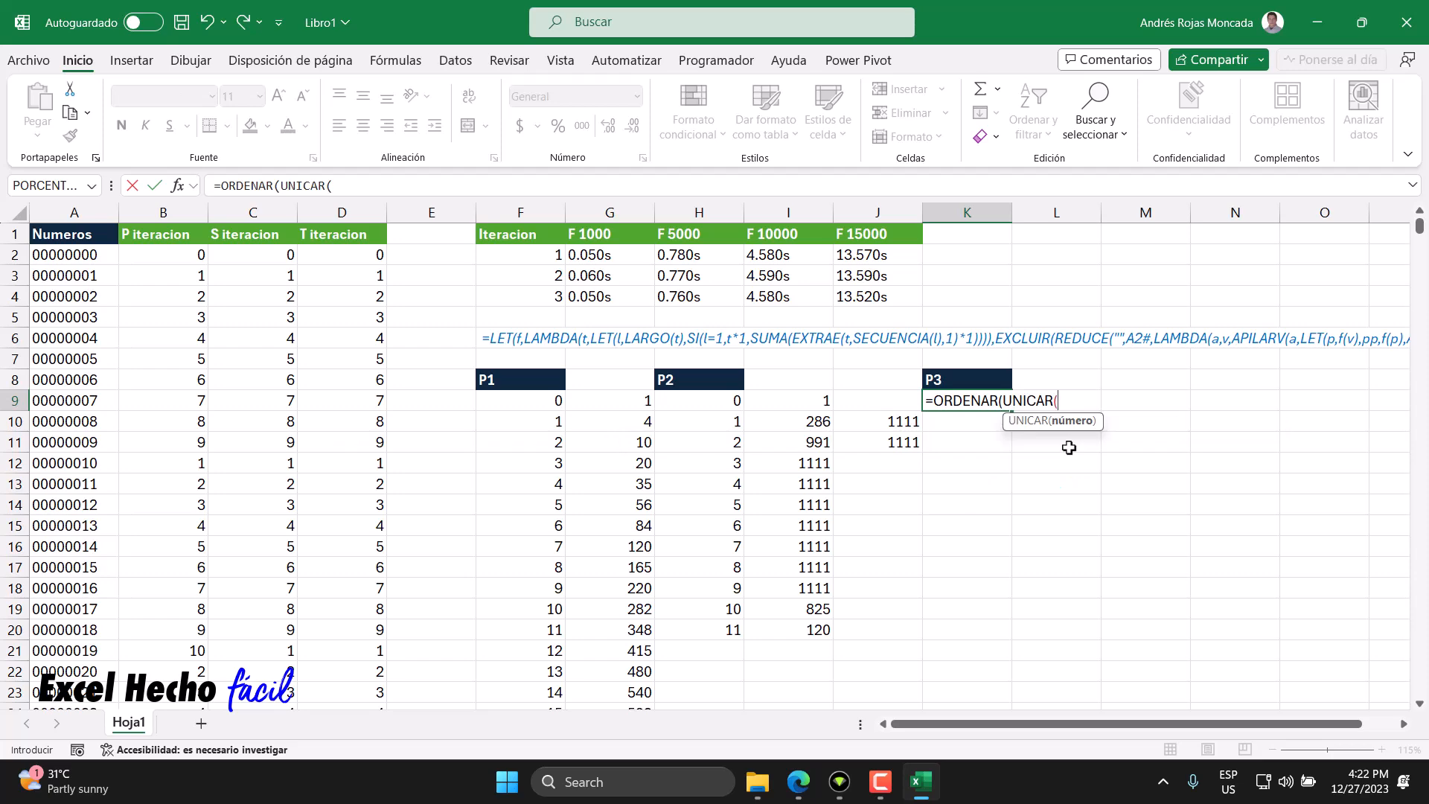
key("BackSpace")
key("BackSpace")
key("BackSpace")
key("BackSpace")
key("Down")
key("Down")
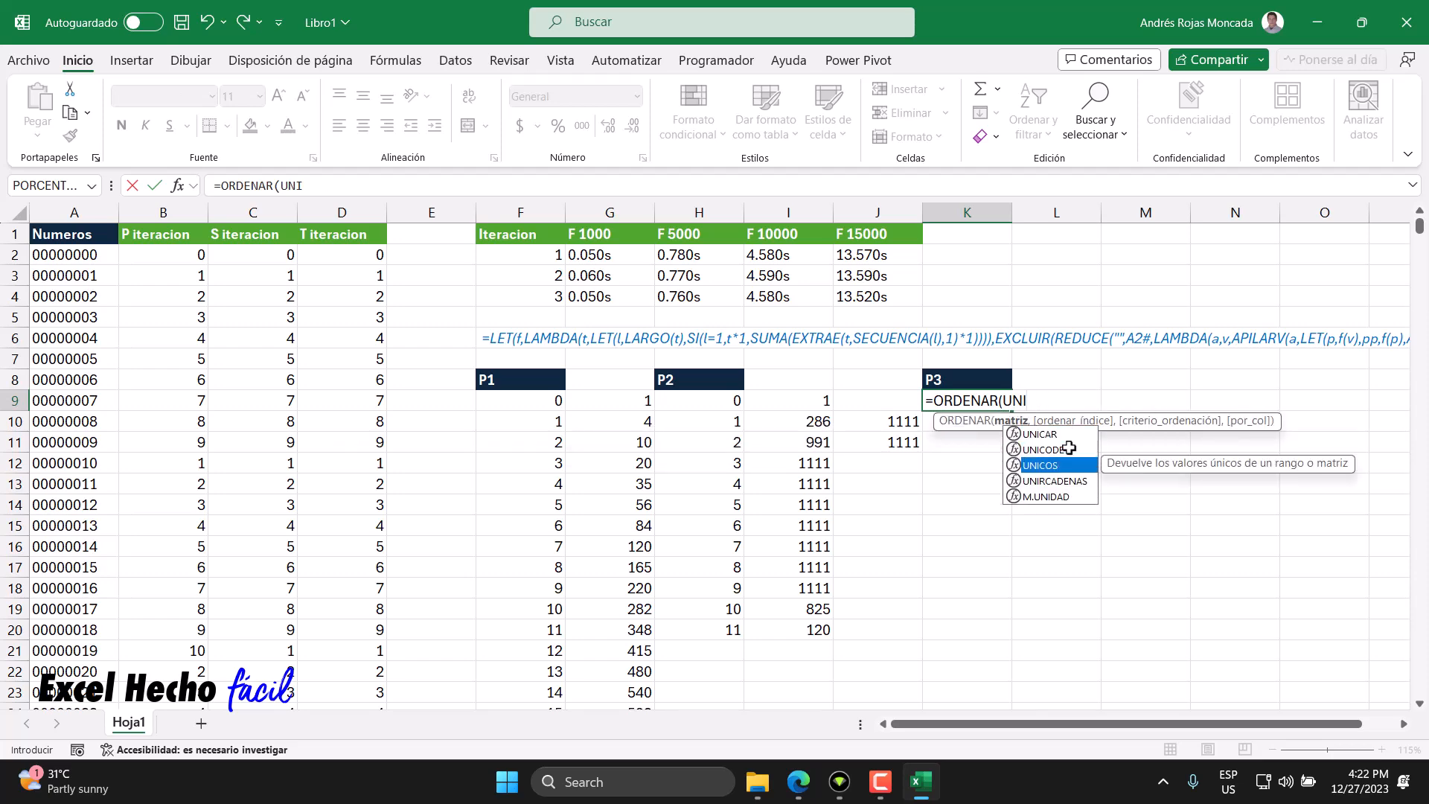
key("Tab")
left_click(368, 258)
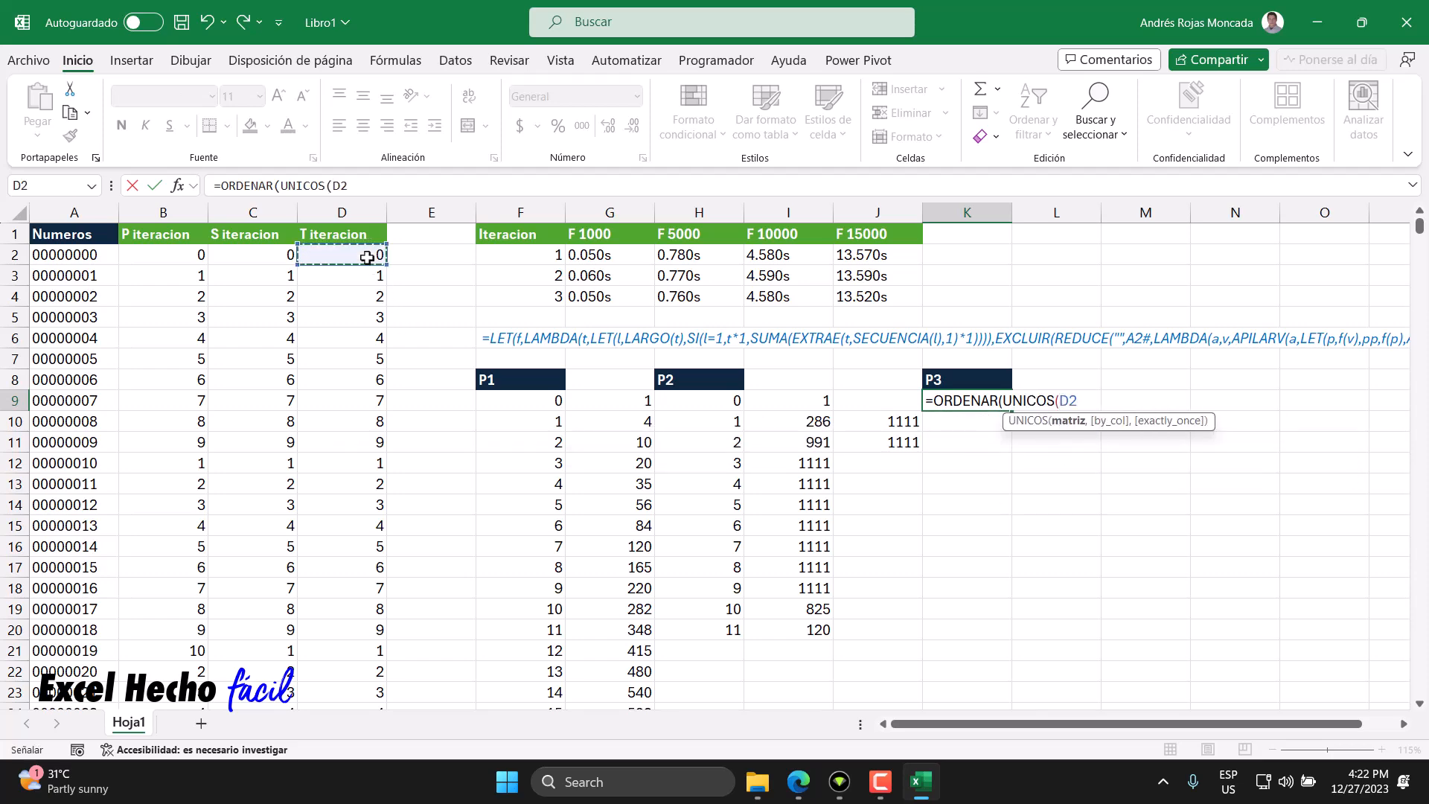
key("ctrl+shift+Down")
key("ctrl+BackSpace")
type(")")
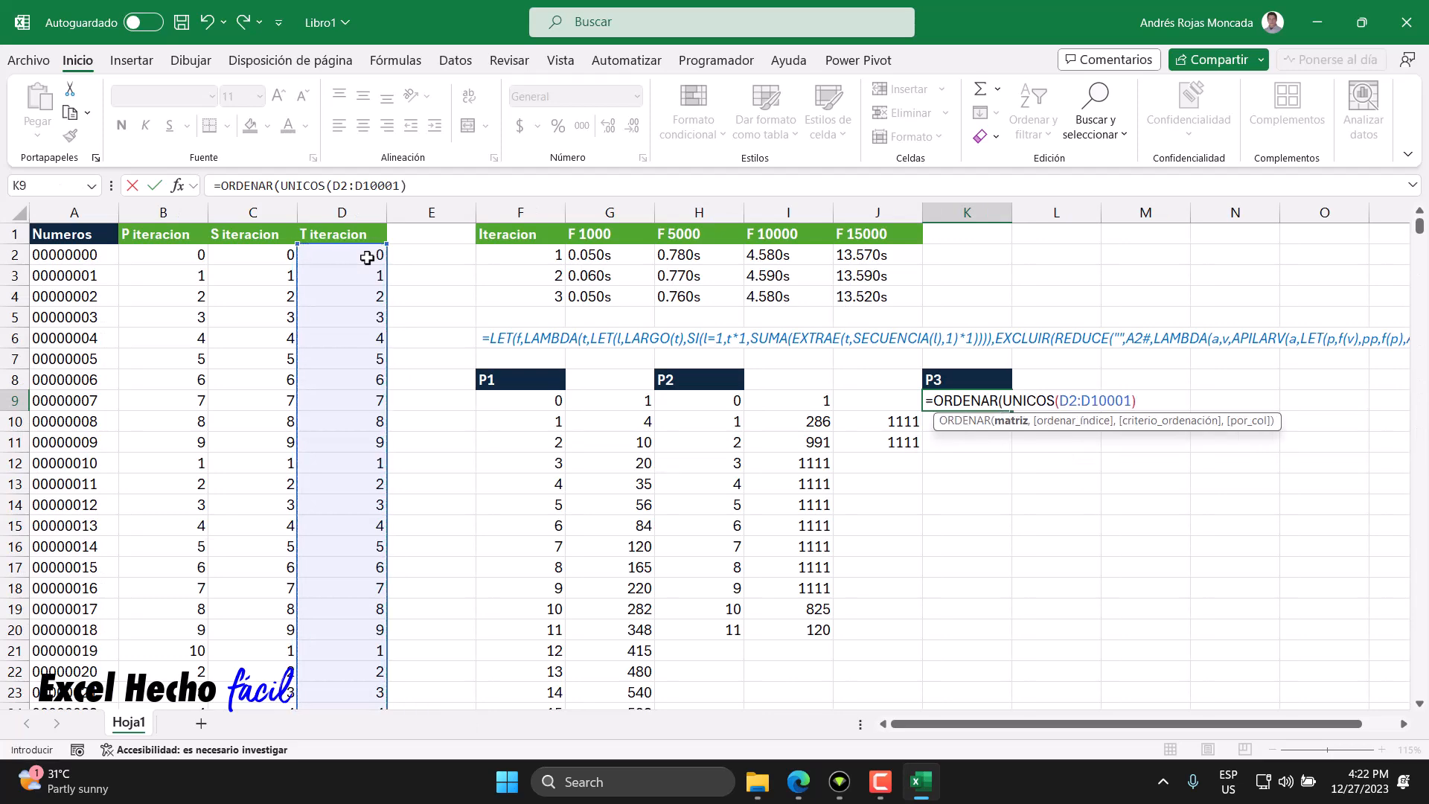
type(")")
key("Return")
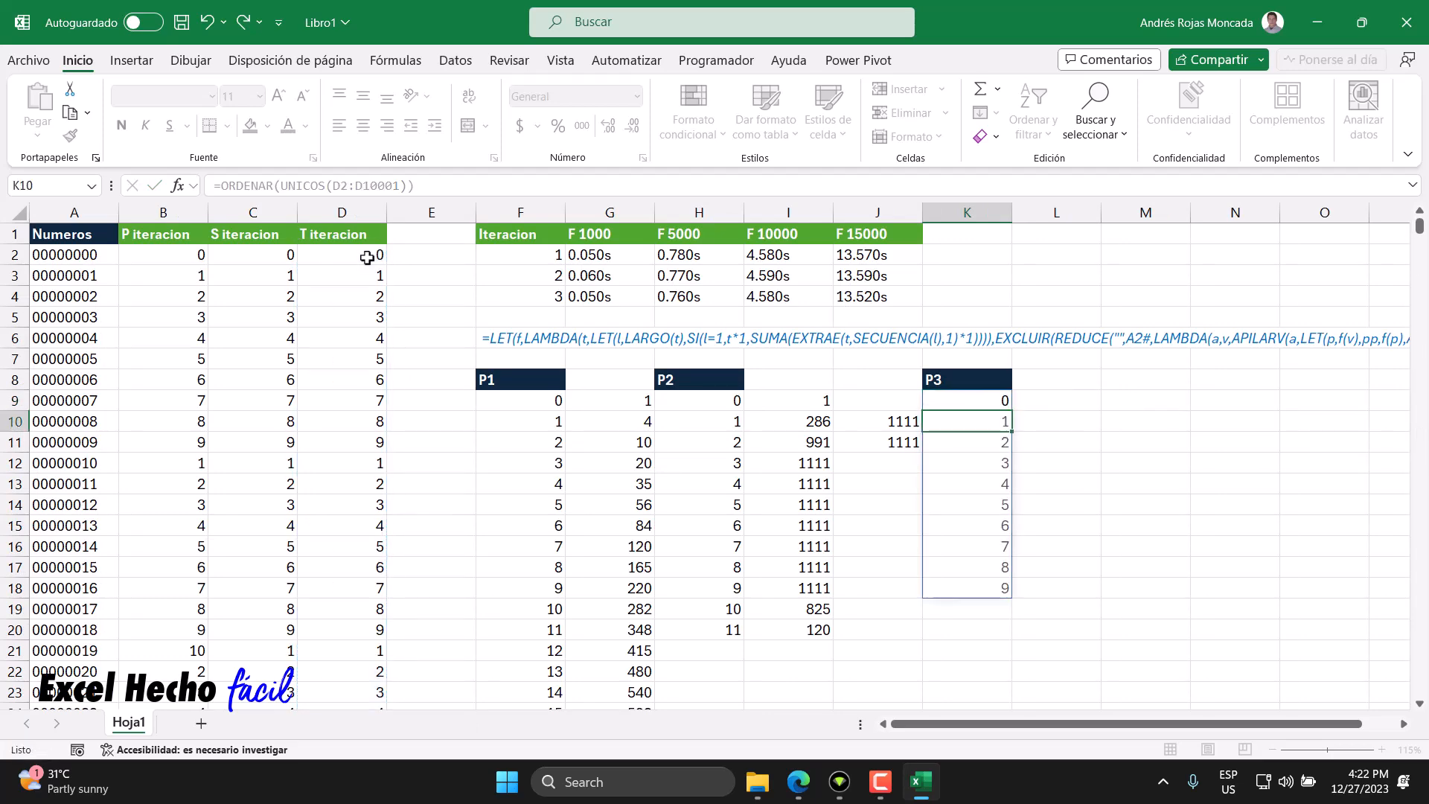
left_click(1048, 407)
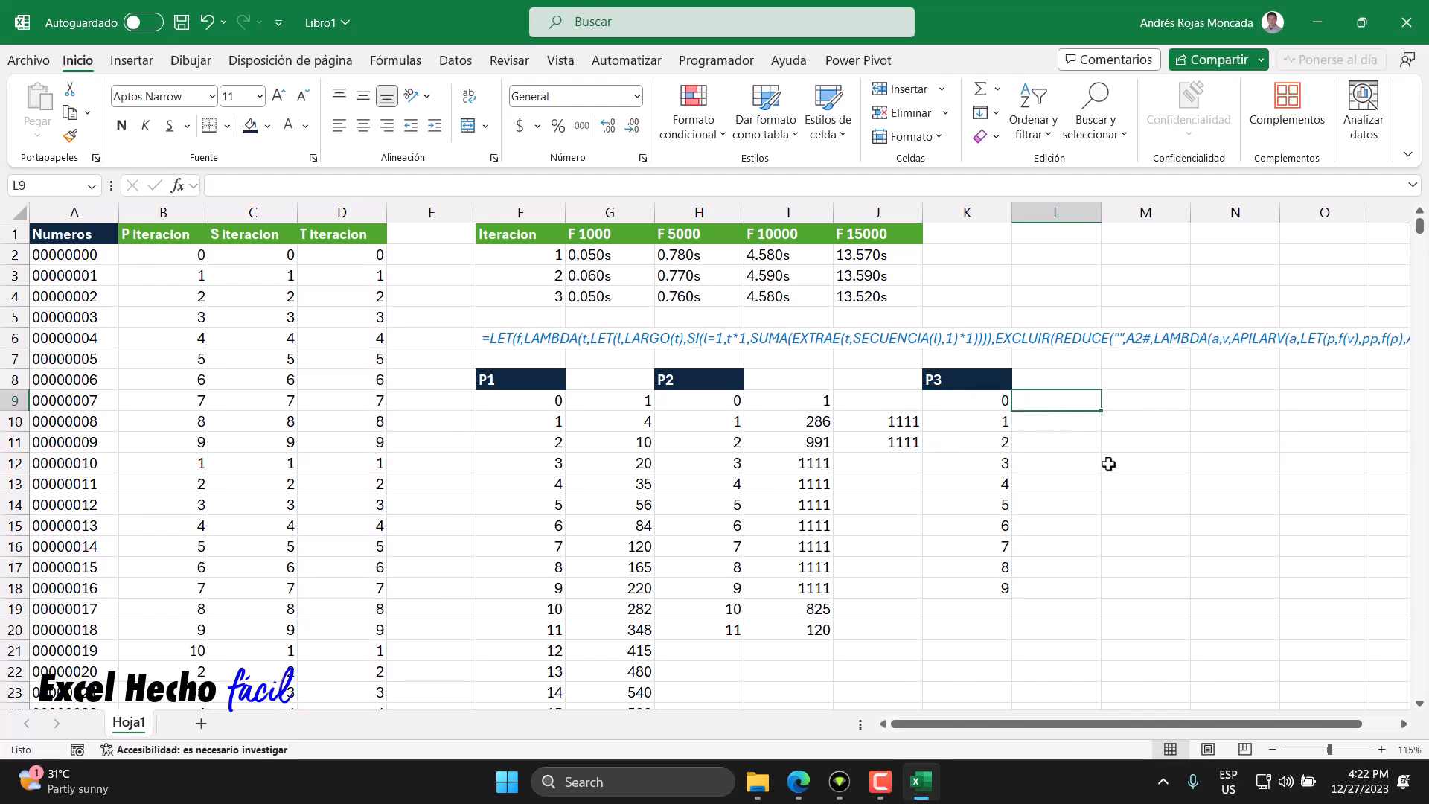
- Enter =CONTAR.SI.CONJUNTO(D2:D10001,K9#) in L9 to count how often each T iteration value occurs
type("=contar")
key("Down")
key("Down")
key("Down")
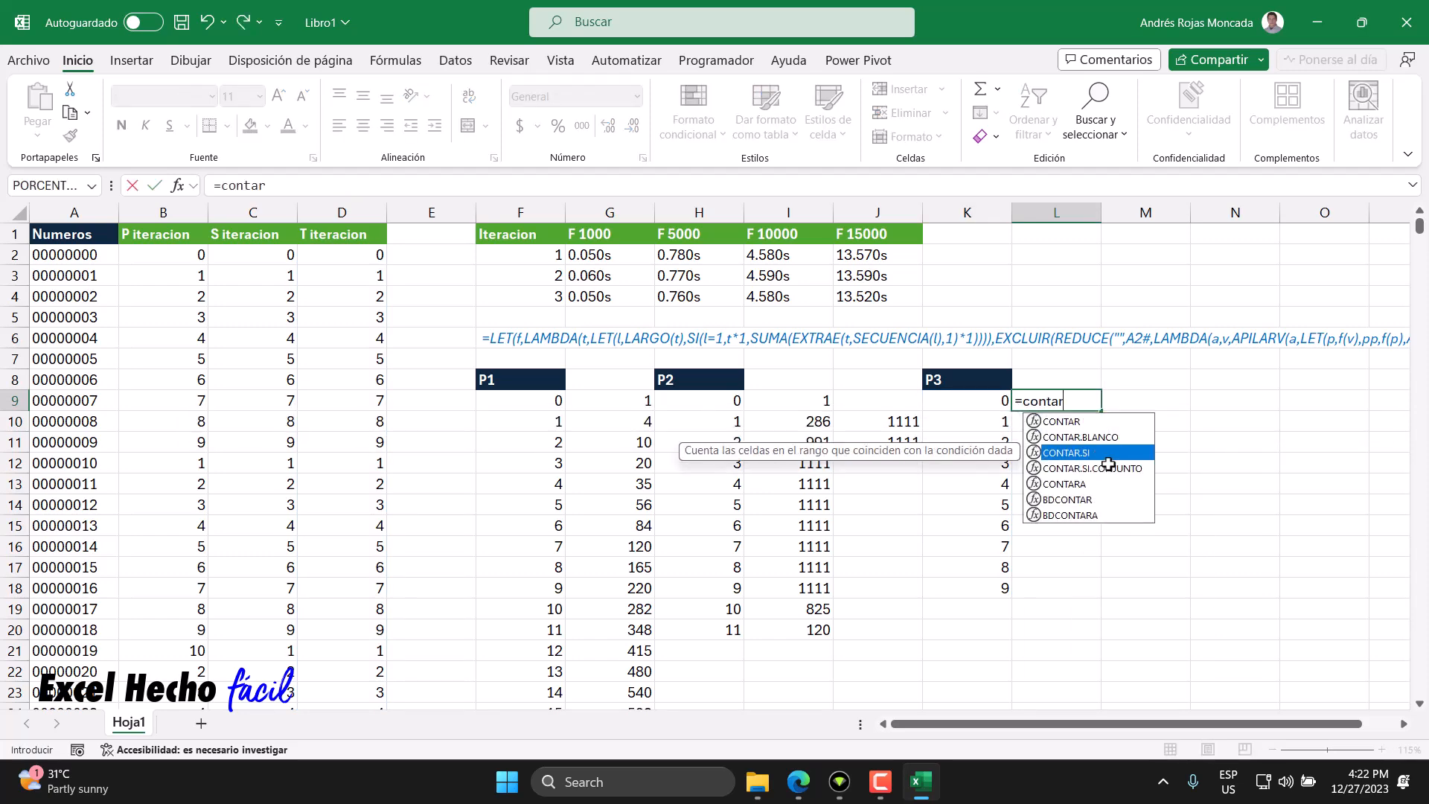
key("Tab")
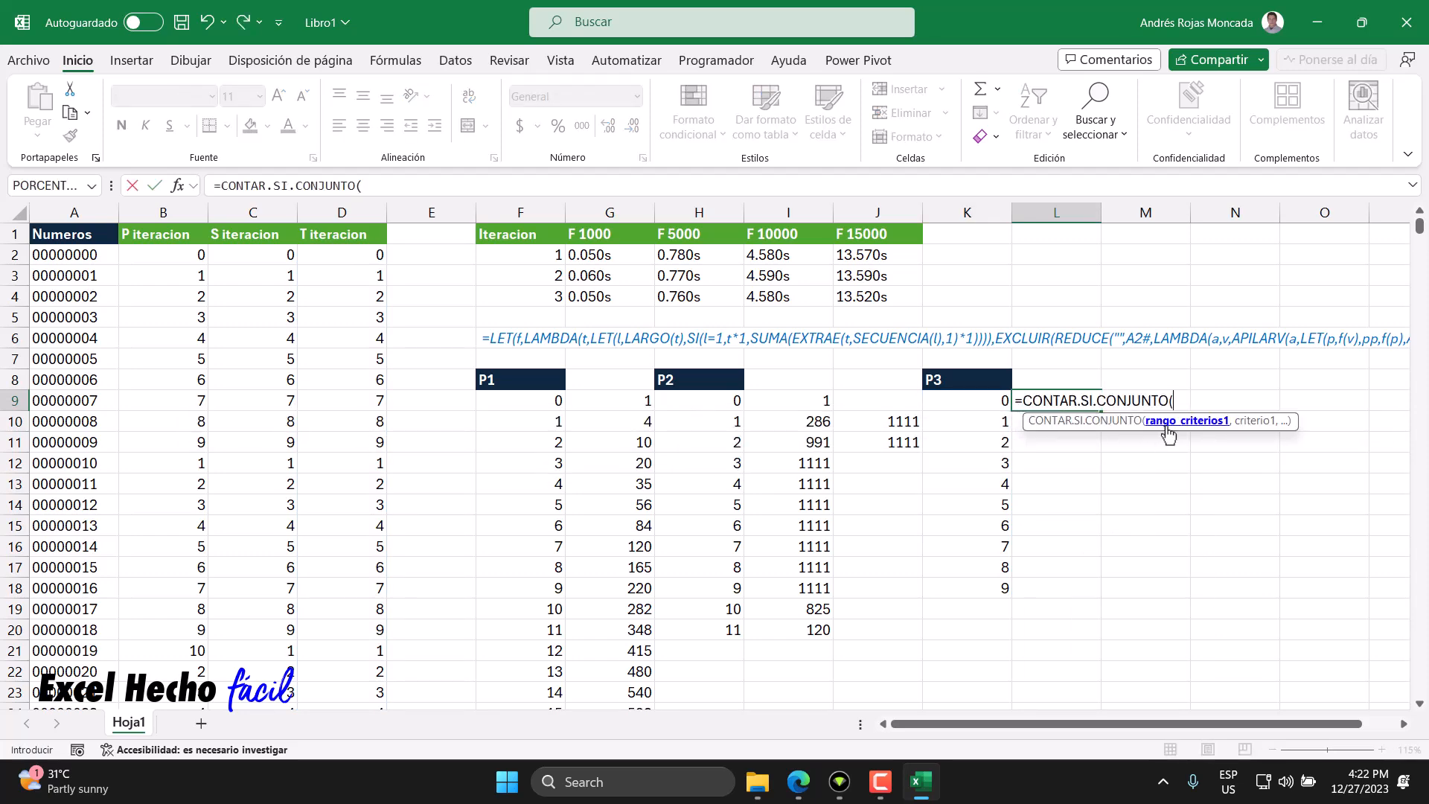
left_click(368, 257)
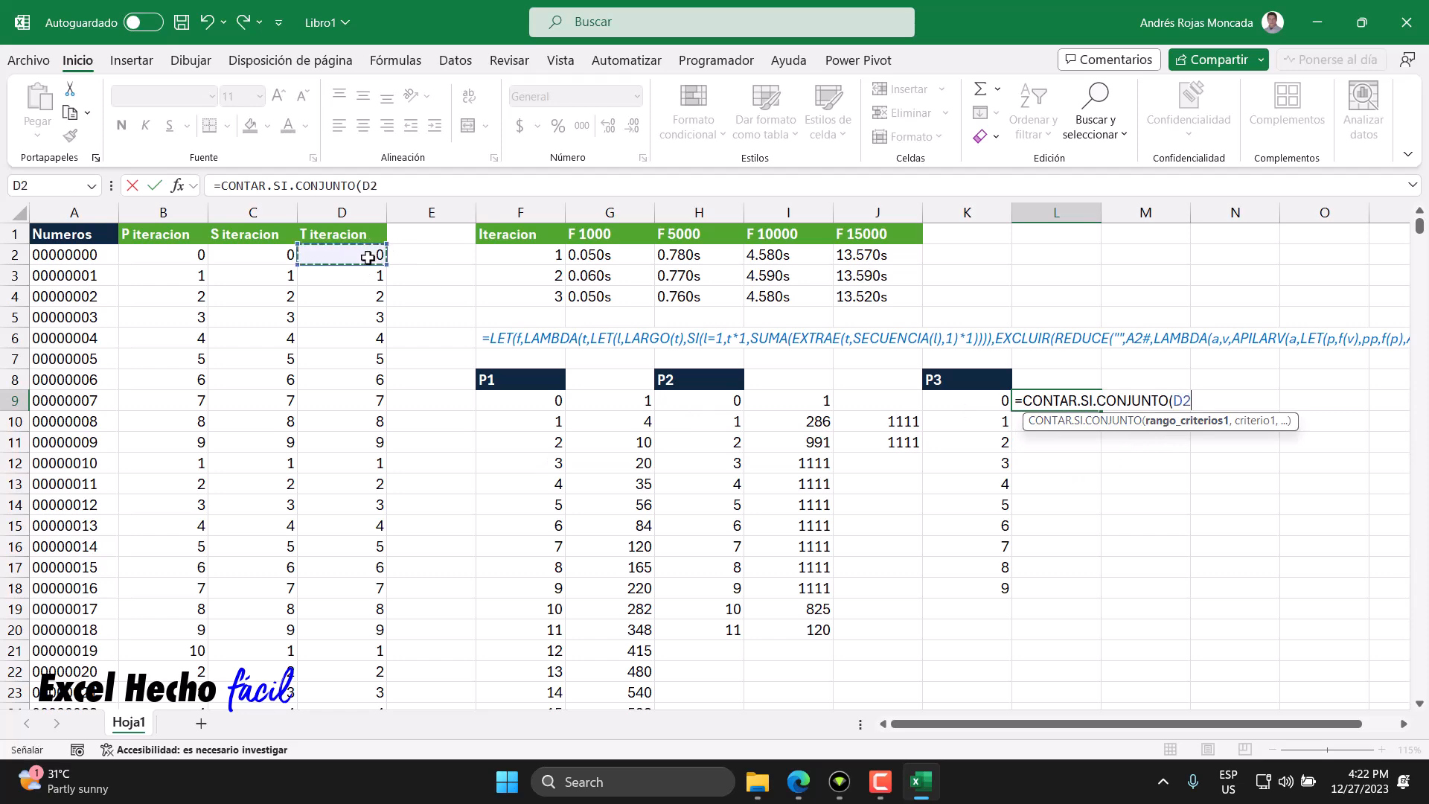
key("ctrl+shift+Down")
key("ctrl+BackSpace")
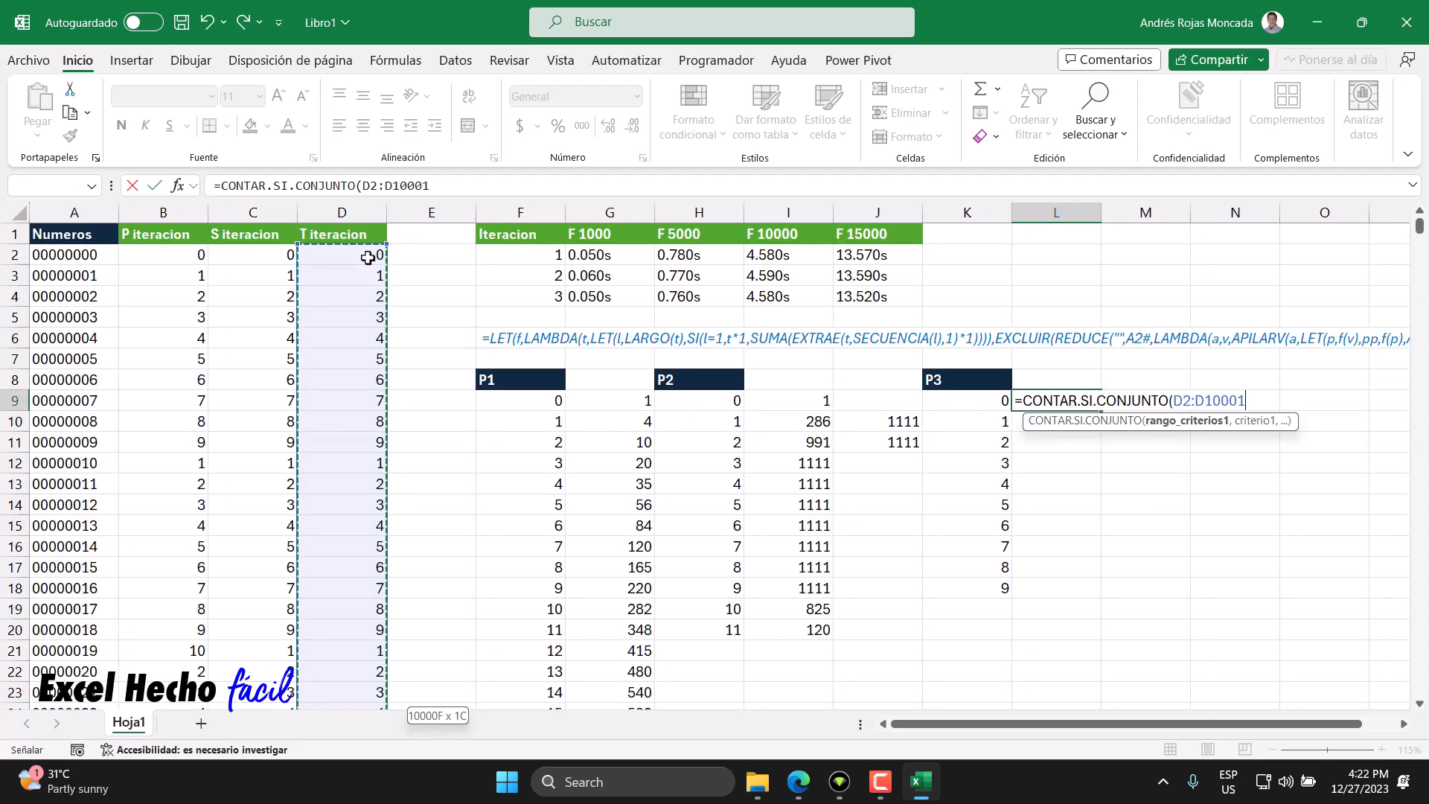
type(",")
left_click(992, 402)
type("#")
key("Return")
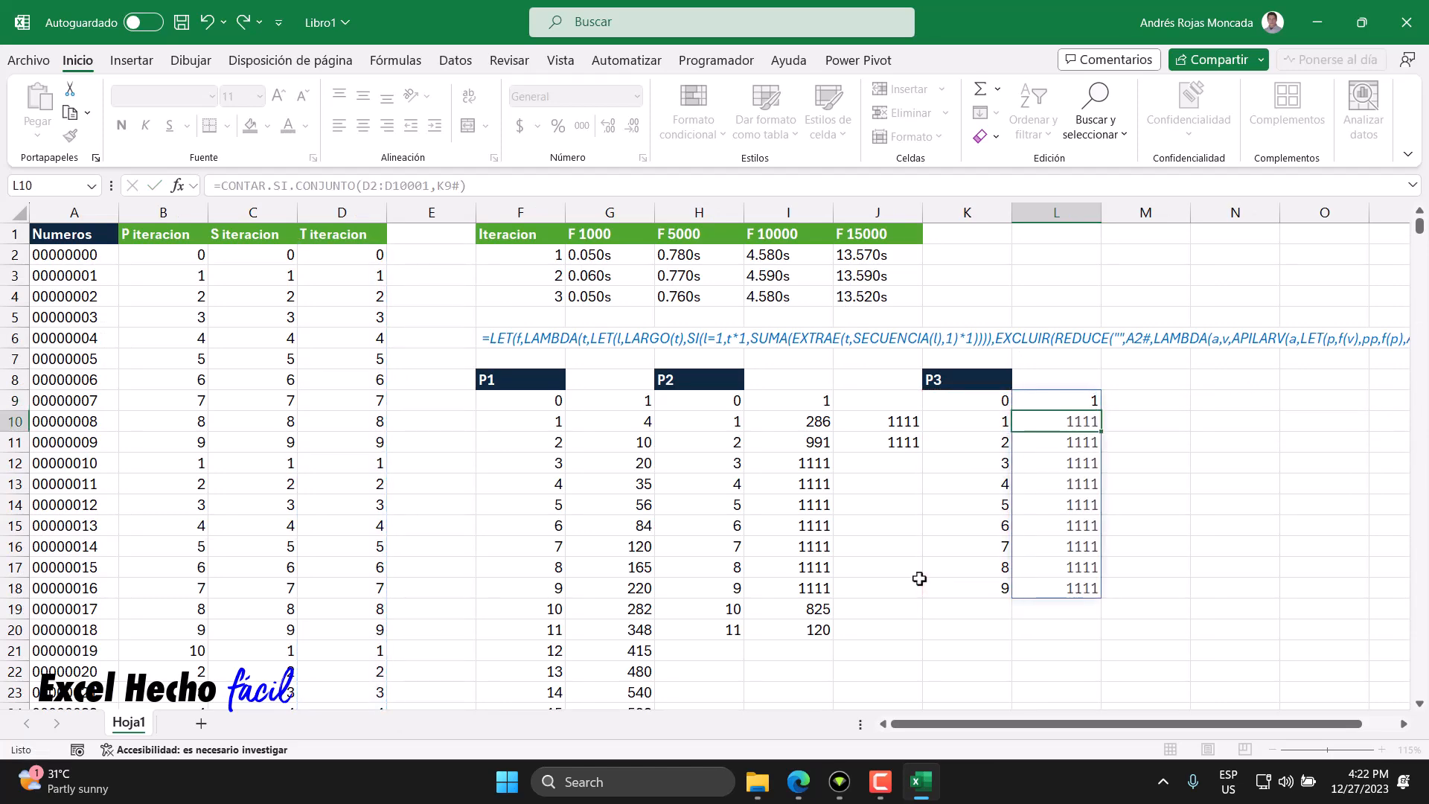
- Check the status-bar sums of the P3 frequency counts in column L, with and without the zero row
left_click_drag(1062, 402, 1059, 590)
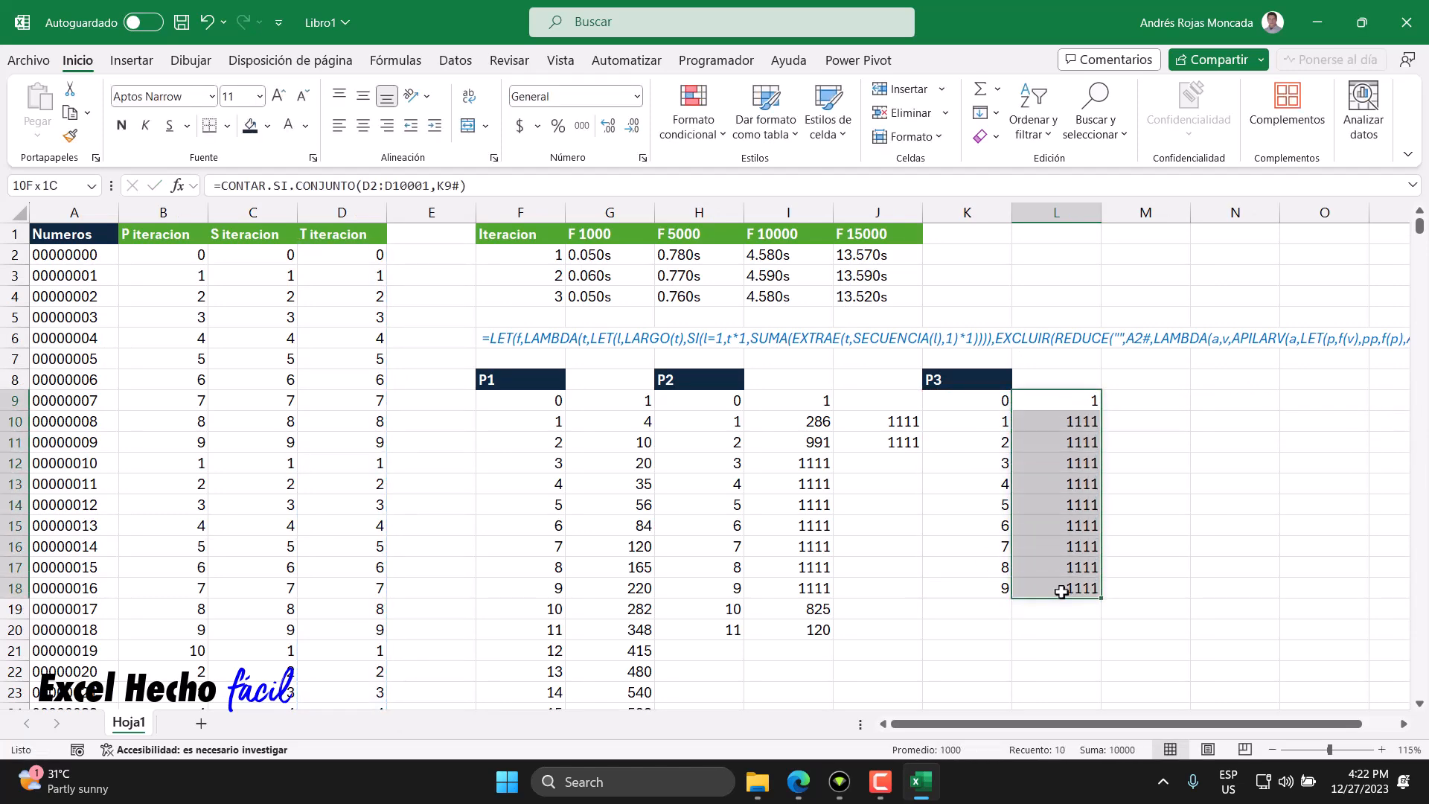
left_click(1060, 423)
left_click(1066, 444)
left_click(1066, 464)
left_click(1067, 484)
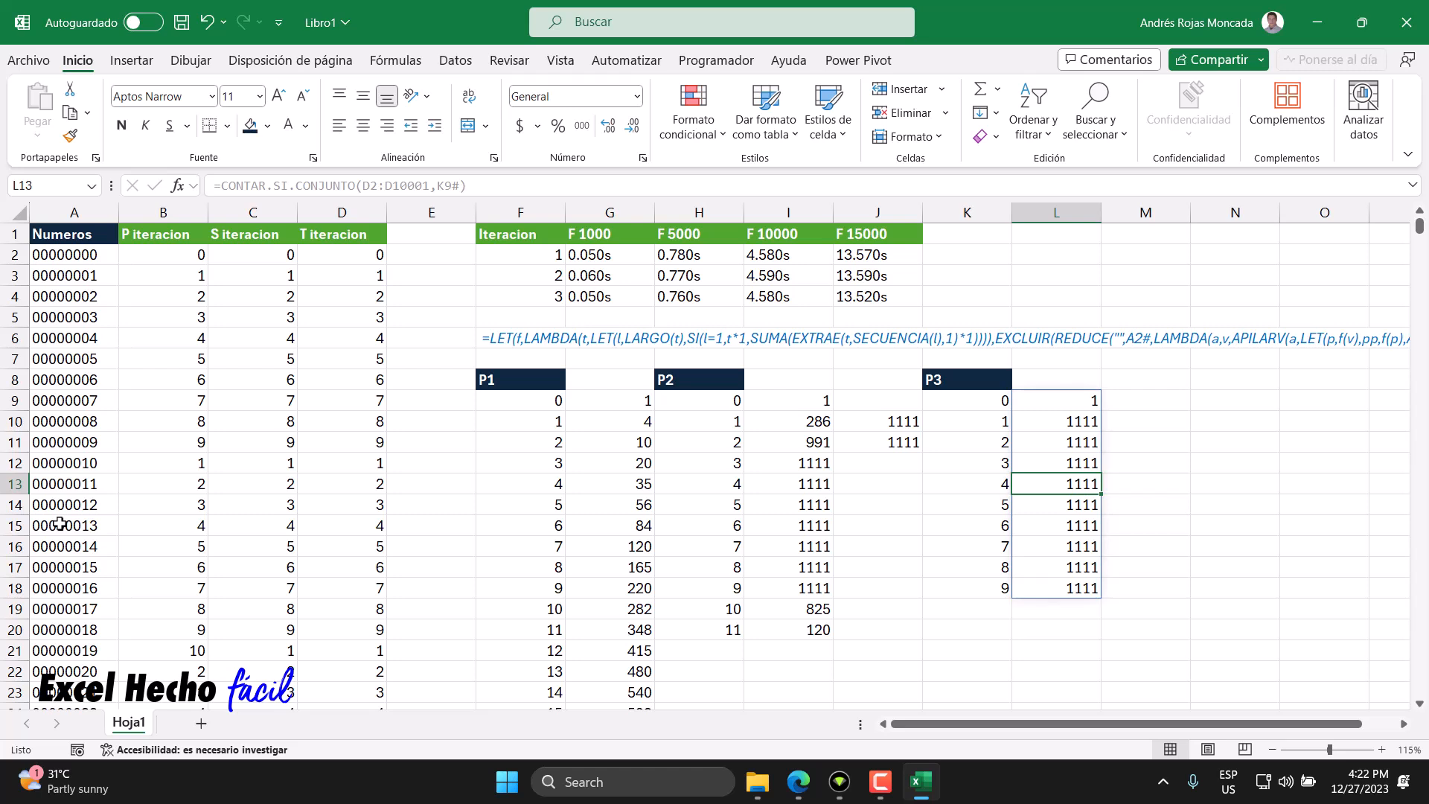
left_click_drag(1086, 421, 1087, 594)
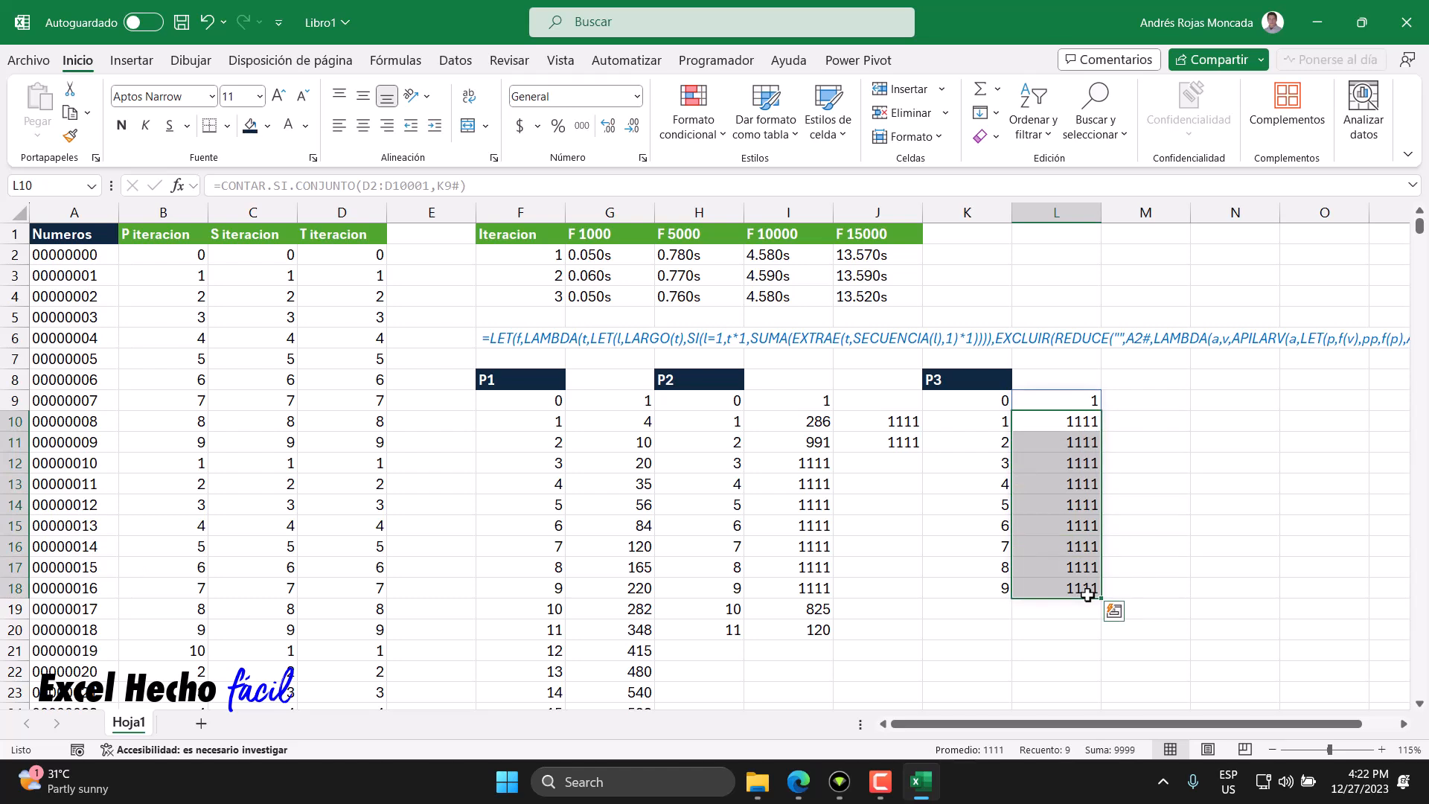
left_click(1088, 634)
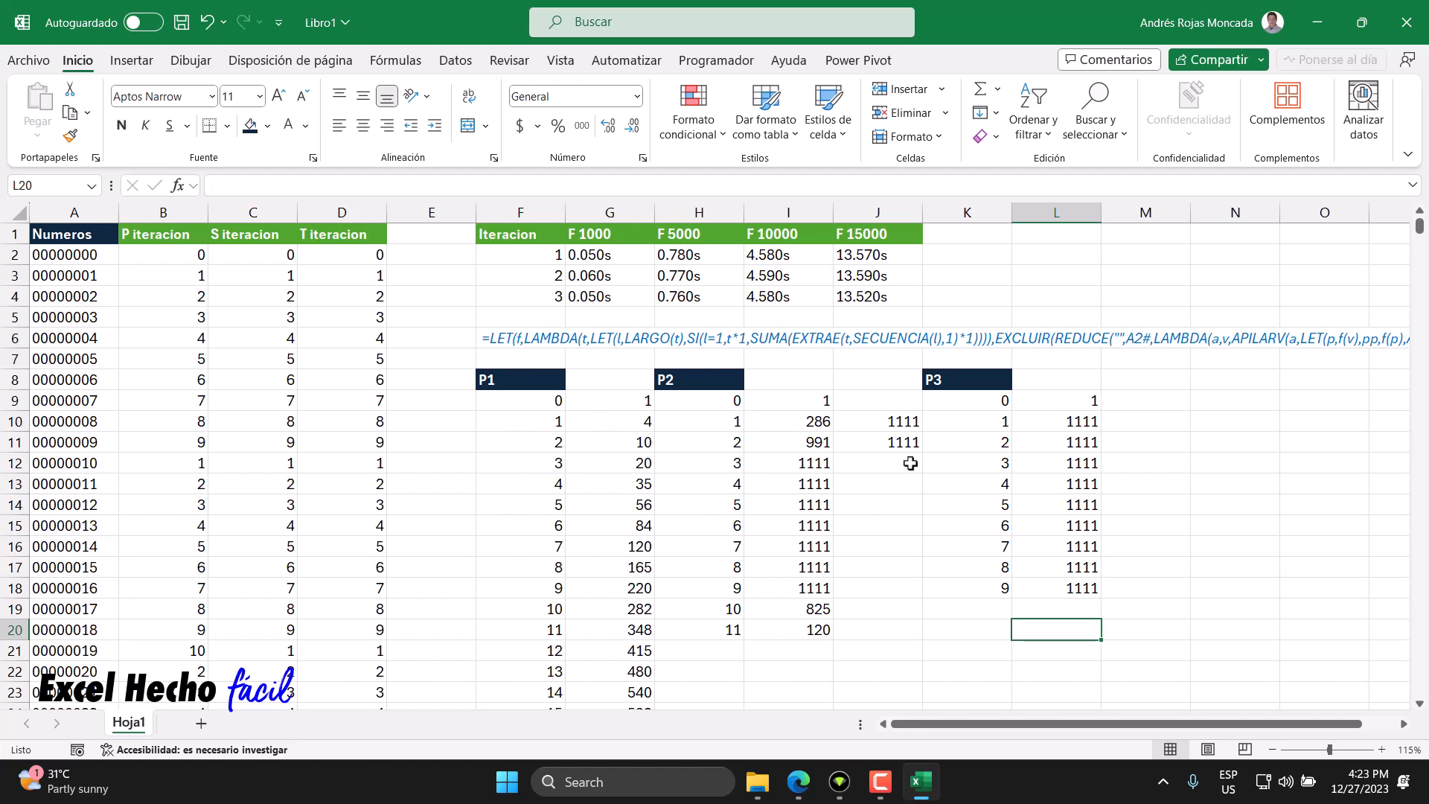
- Open the LET/LAMBDA formula in F6 to read it in full, then leave it unchanged
left_click(481, 346)
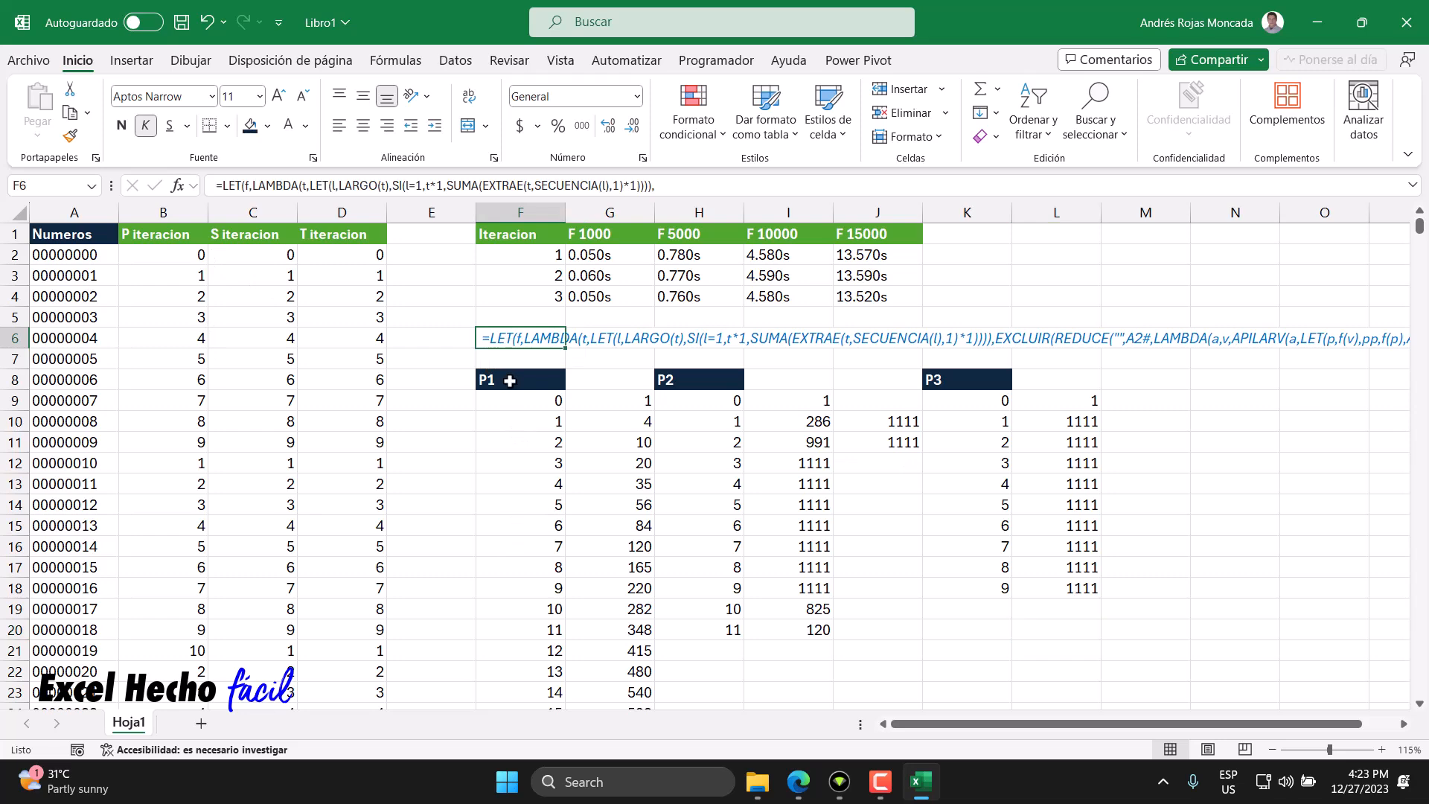
key("F2")
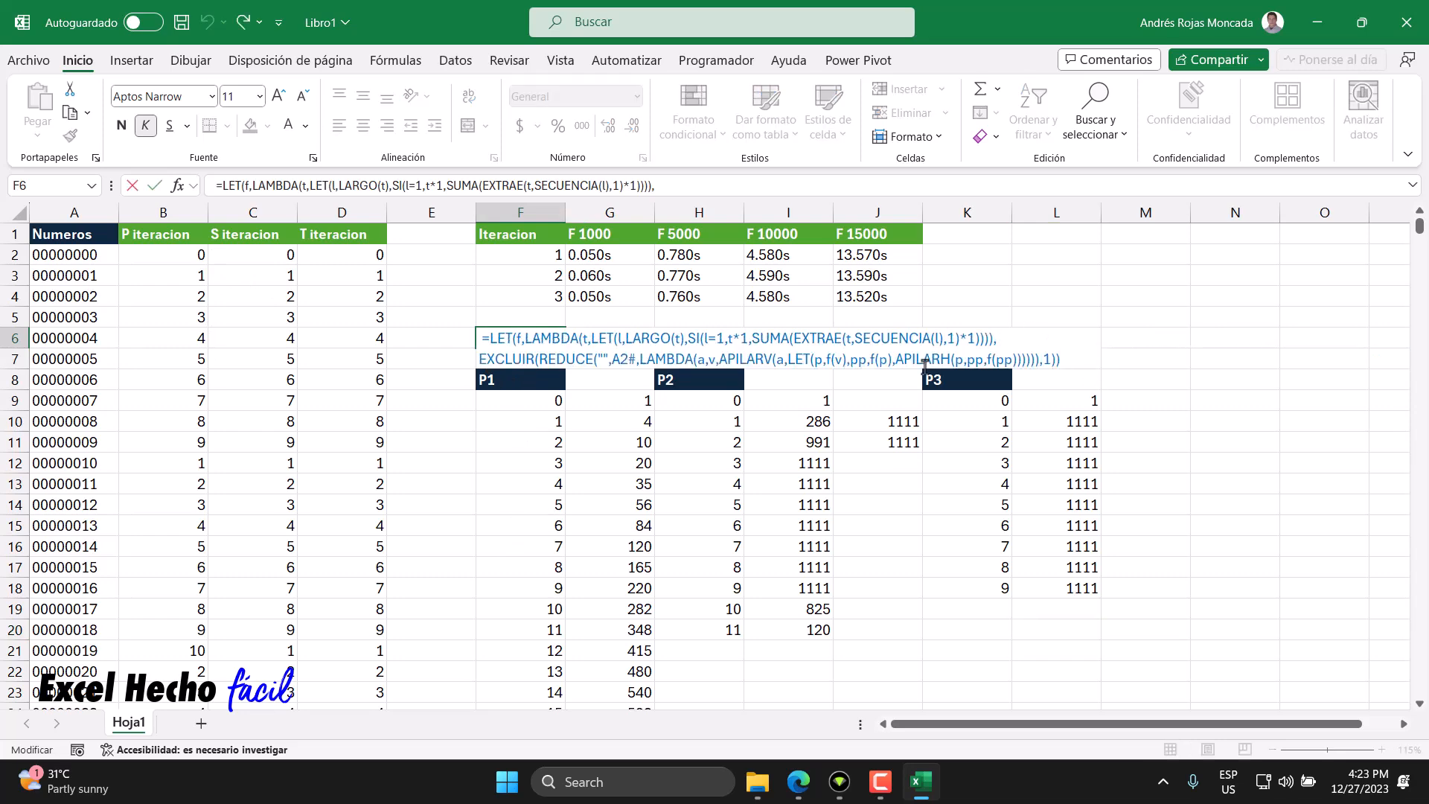
key("ctrl+Return")
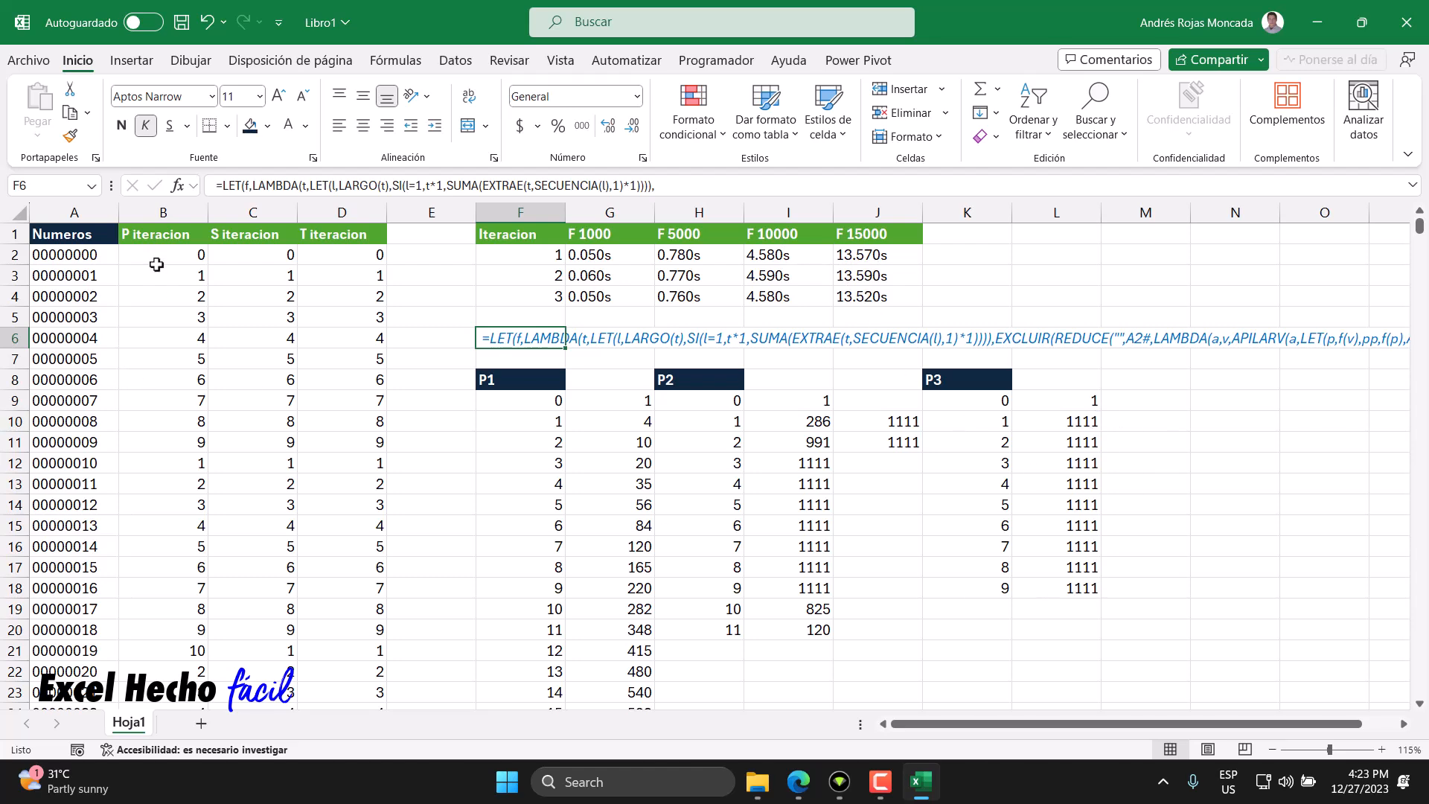
- Switch to the browser to view the 1000-peso banknote image, then return to the workbook
left_click(798, 781)
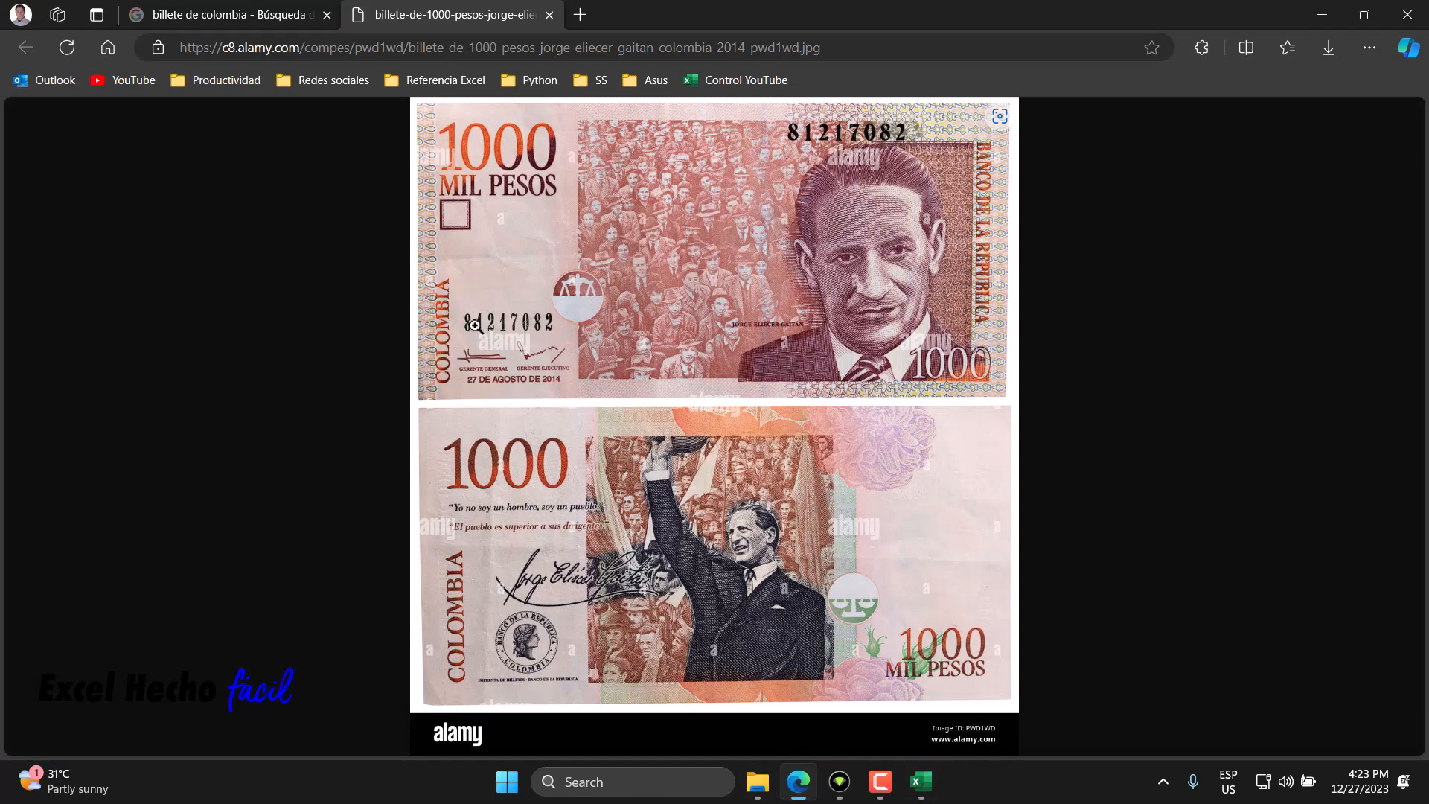
left_click(921, 782)
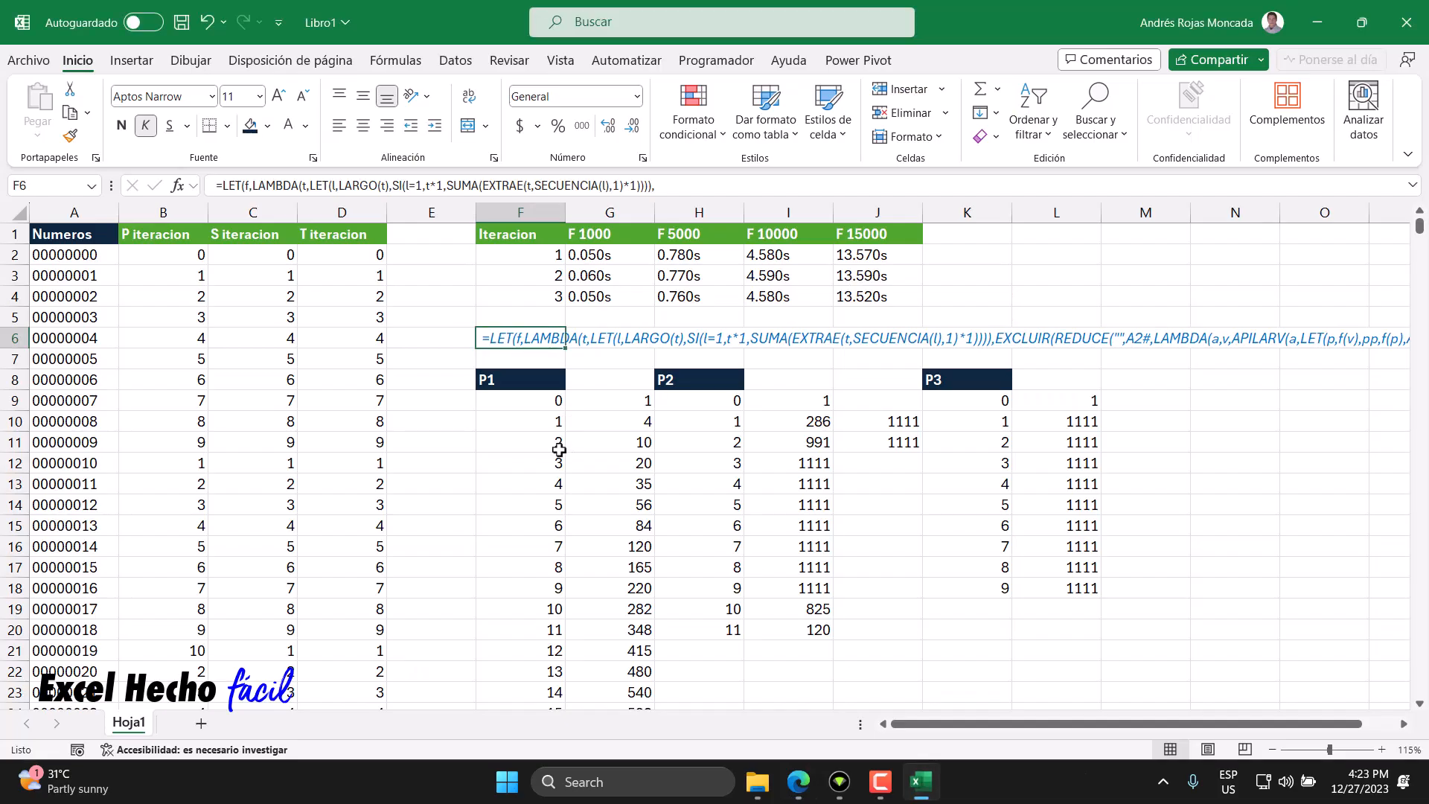
left_click(1042, 233)
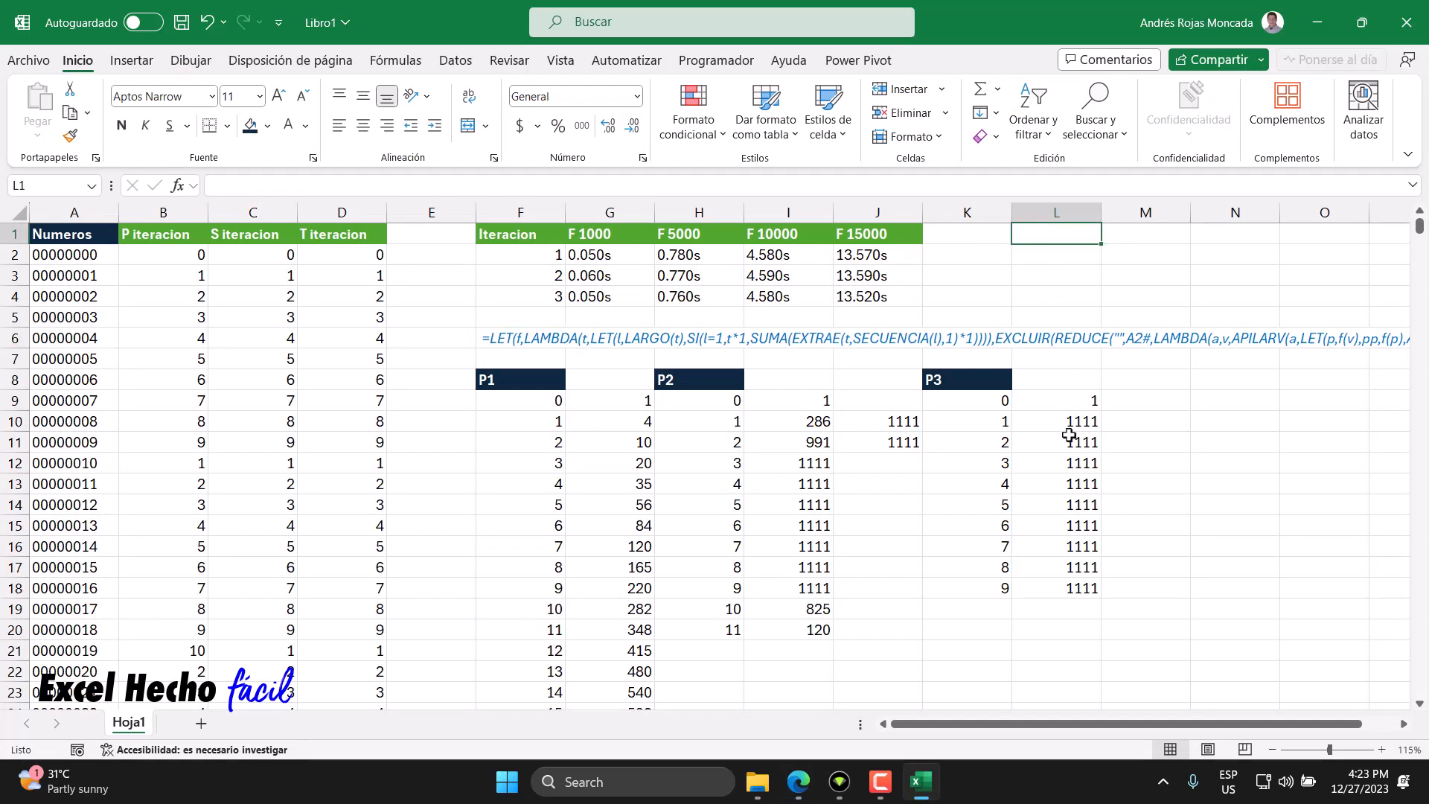